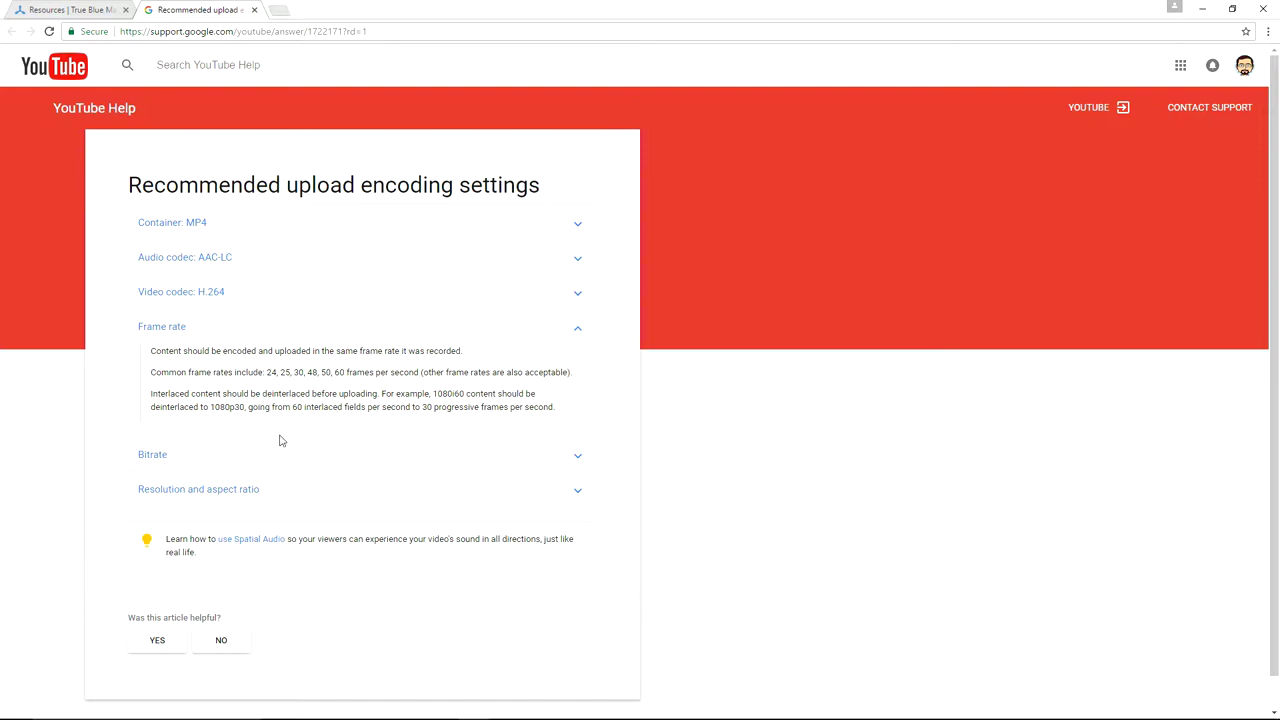
- Review YouTube's recommended video and audio bitrates for uploads and close the help page
click(364, 458)
scroll(430, 317, down, 2)
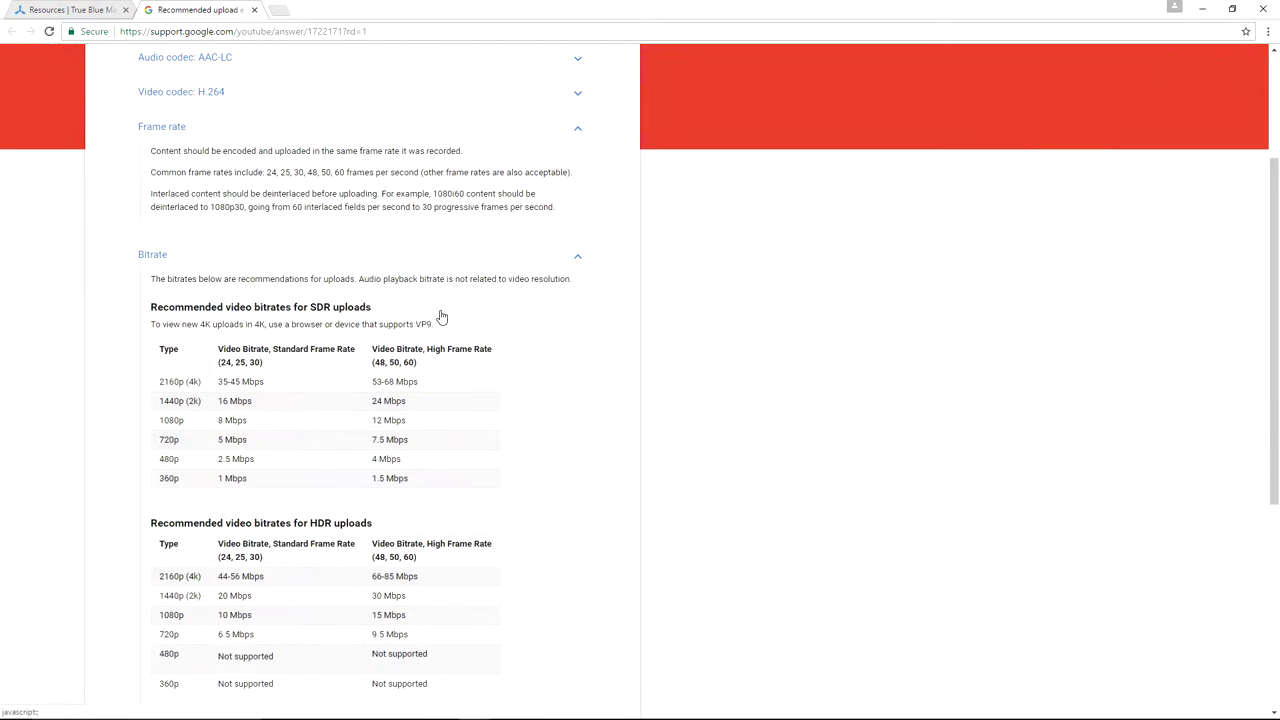
scroll(502, 331, down, 2)
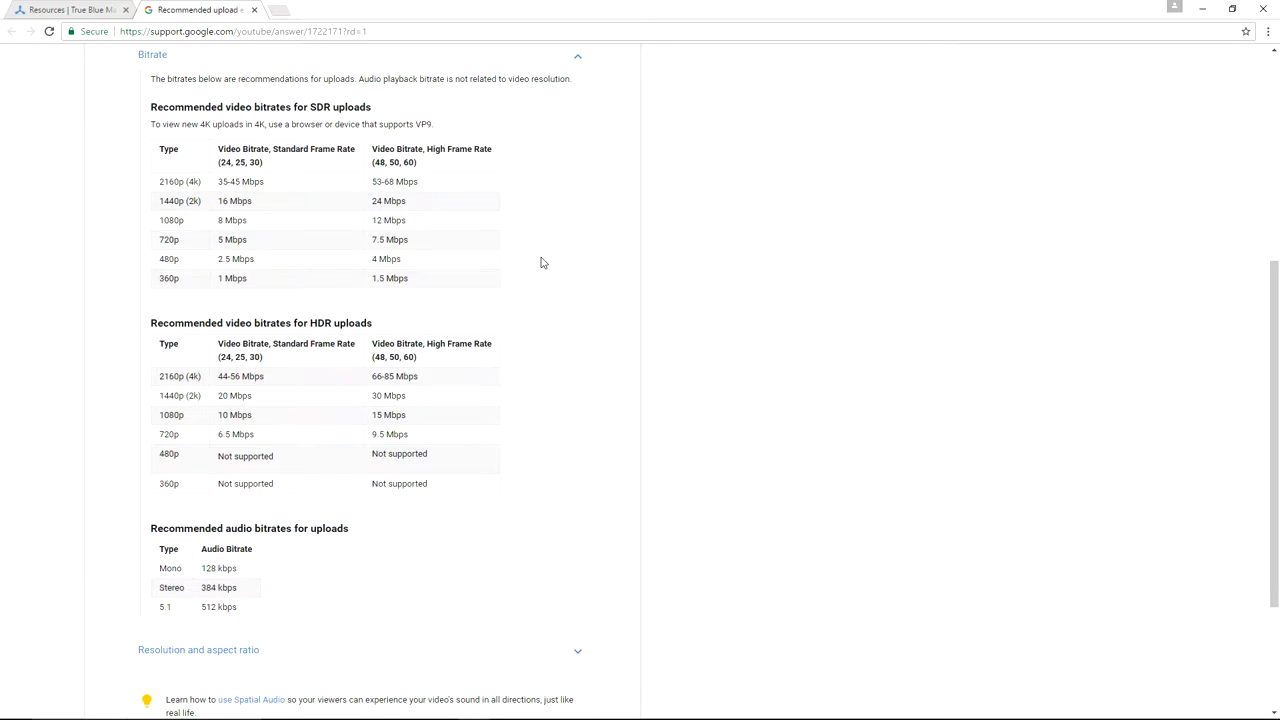
scroll(541, 263, down, 2)
key(ctrl+w)
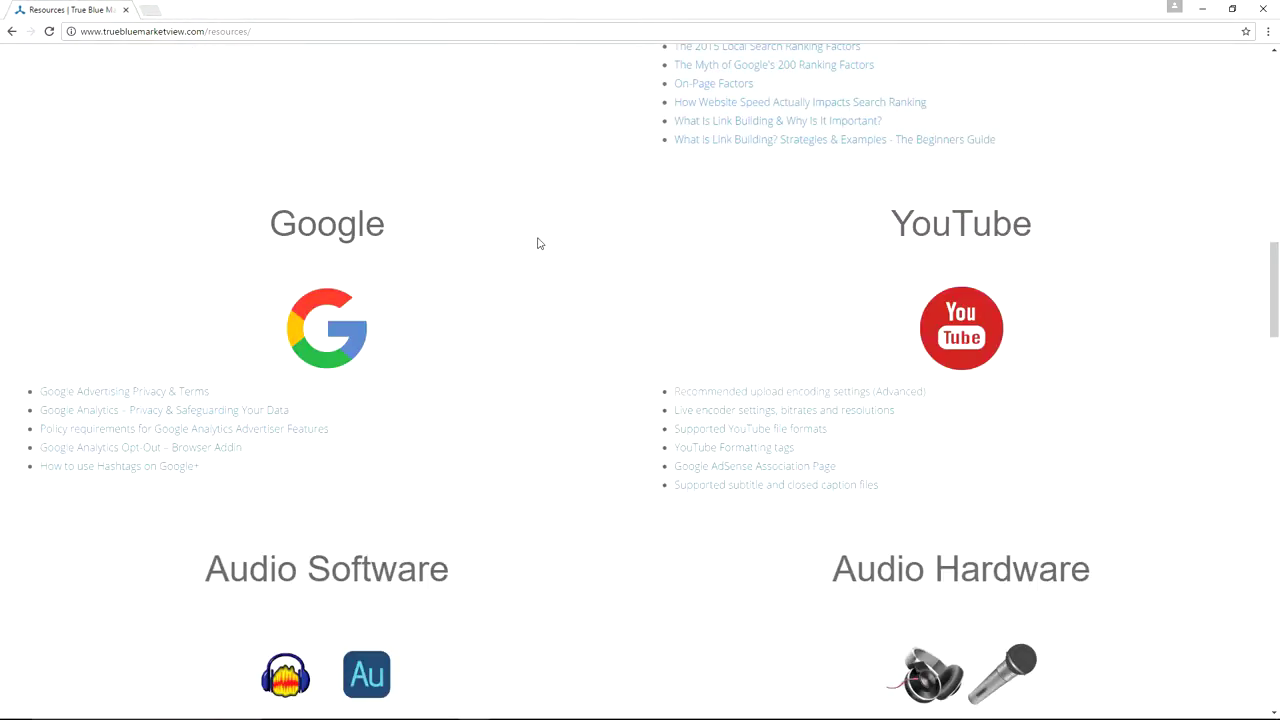
- Look through the resources page's audio, video, office and email, and DNS sections down to the footer
scroll(533, 235, down, 2)
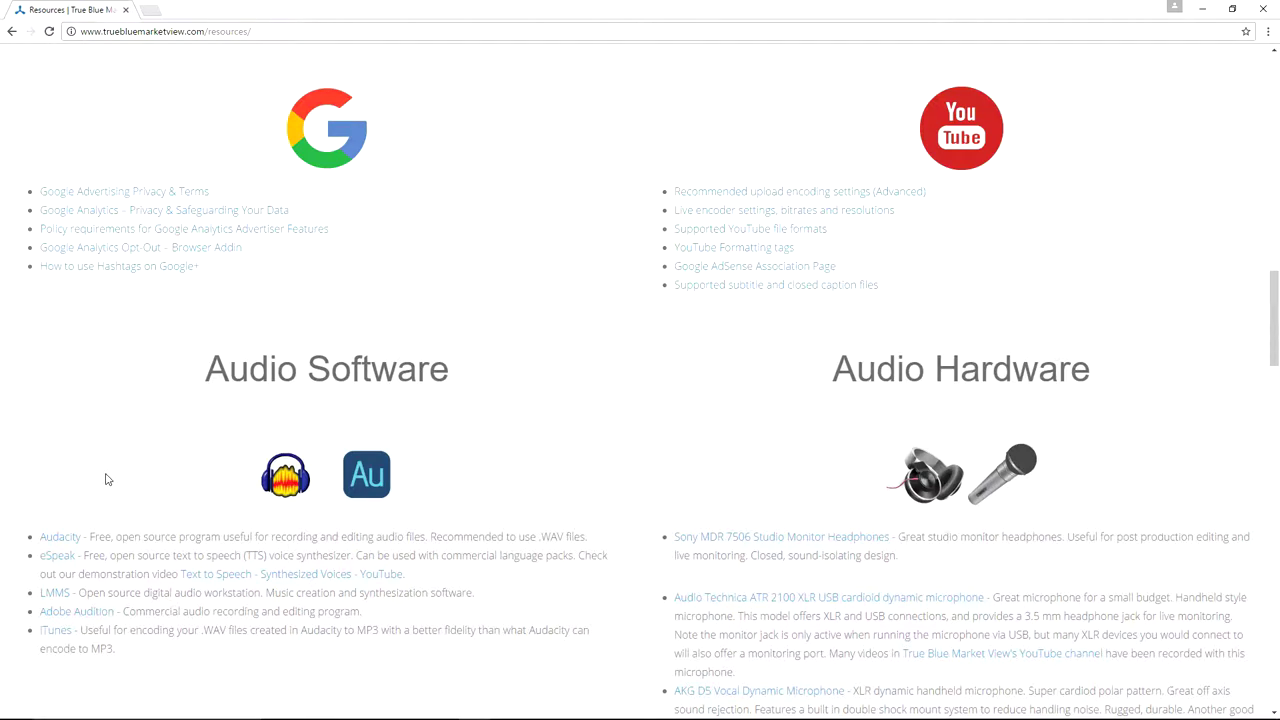
scroll(806, 336, down, 3)
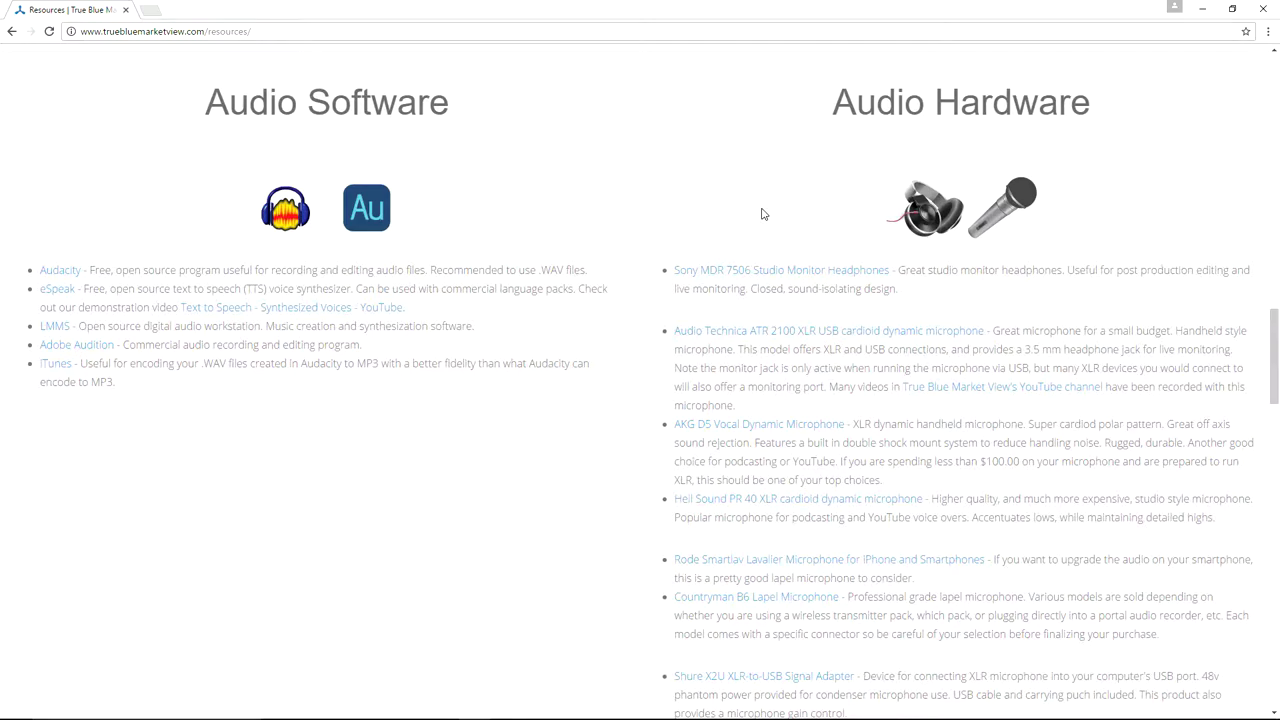
scroll(606, 377, down, 2)
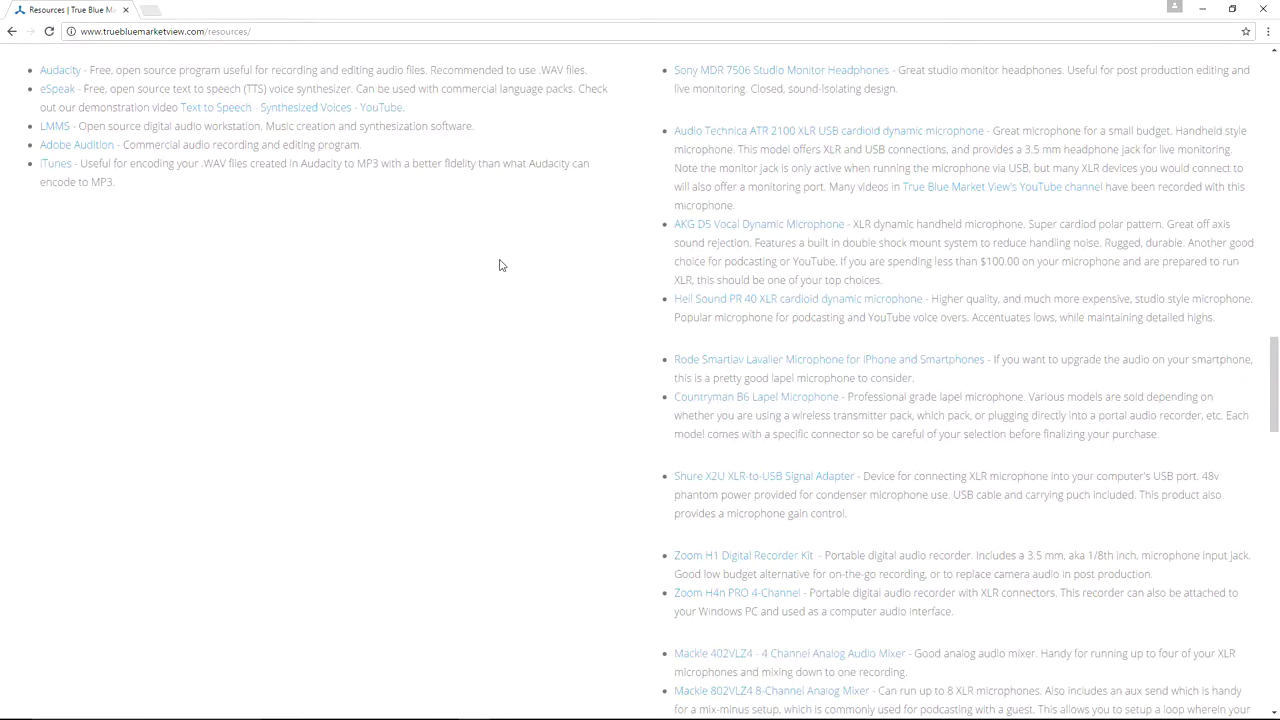
scroll(385, 290, down, 1)
scroll(392, 230, down, 2)
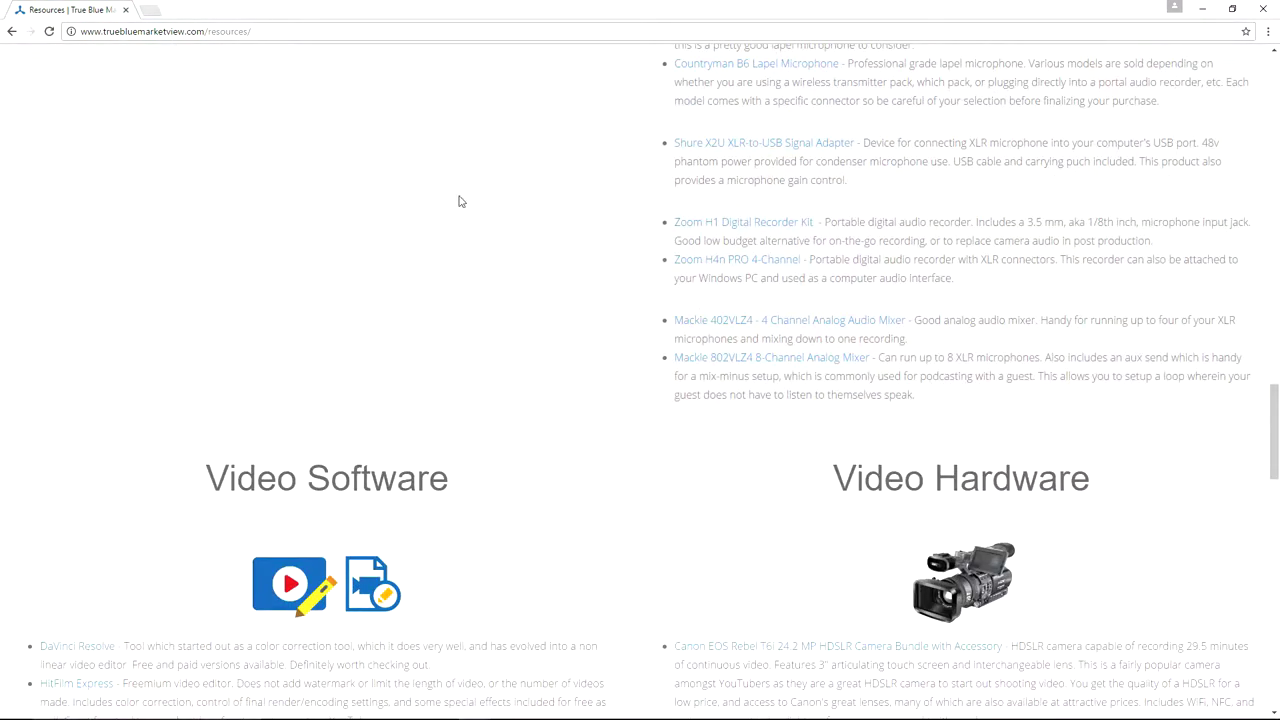
scroll(352, 130, down, 3)
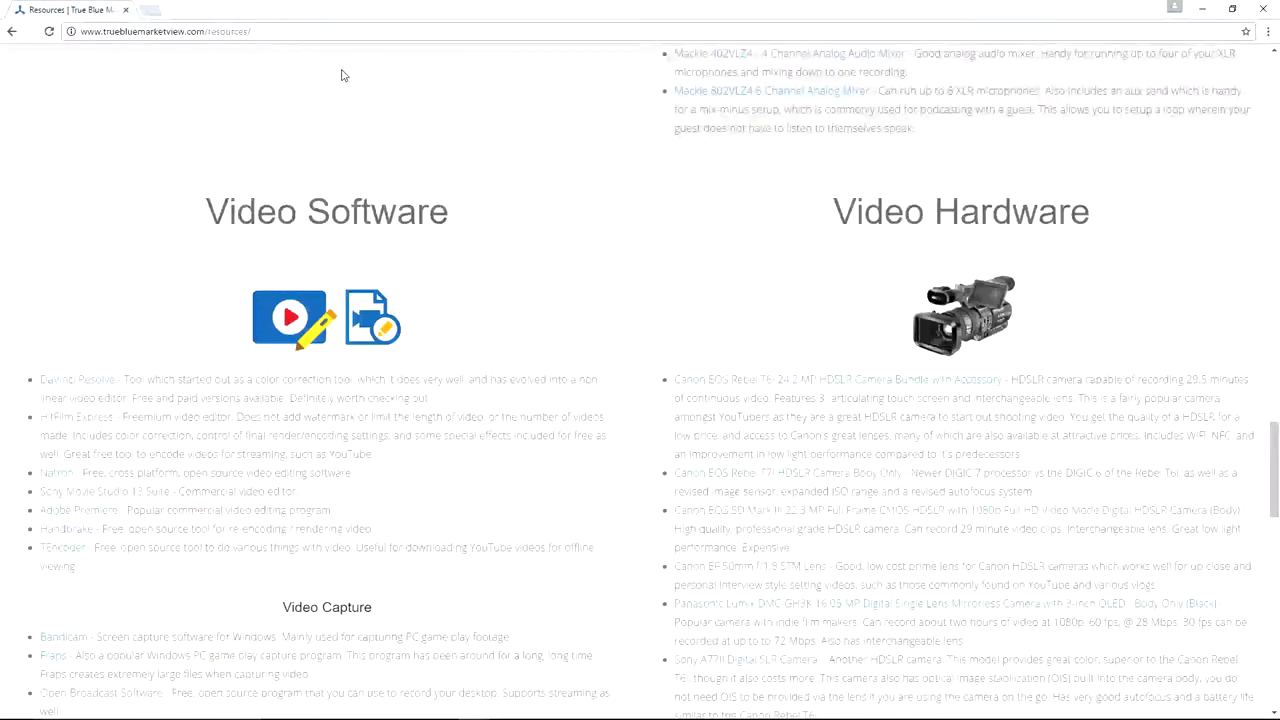
scroll(536, 177, down, 1)
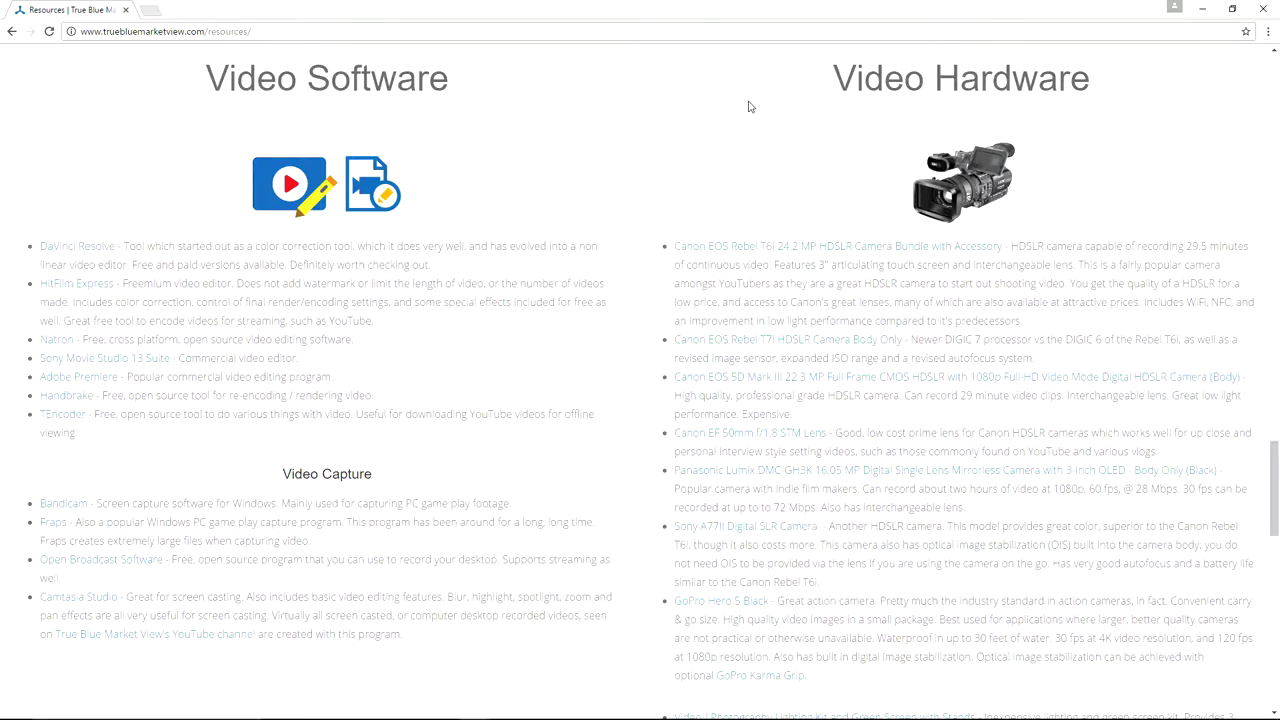
scroll(694, 183, down, 2)
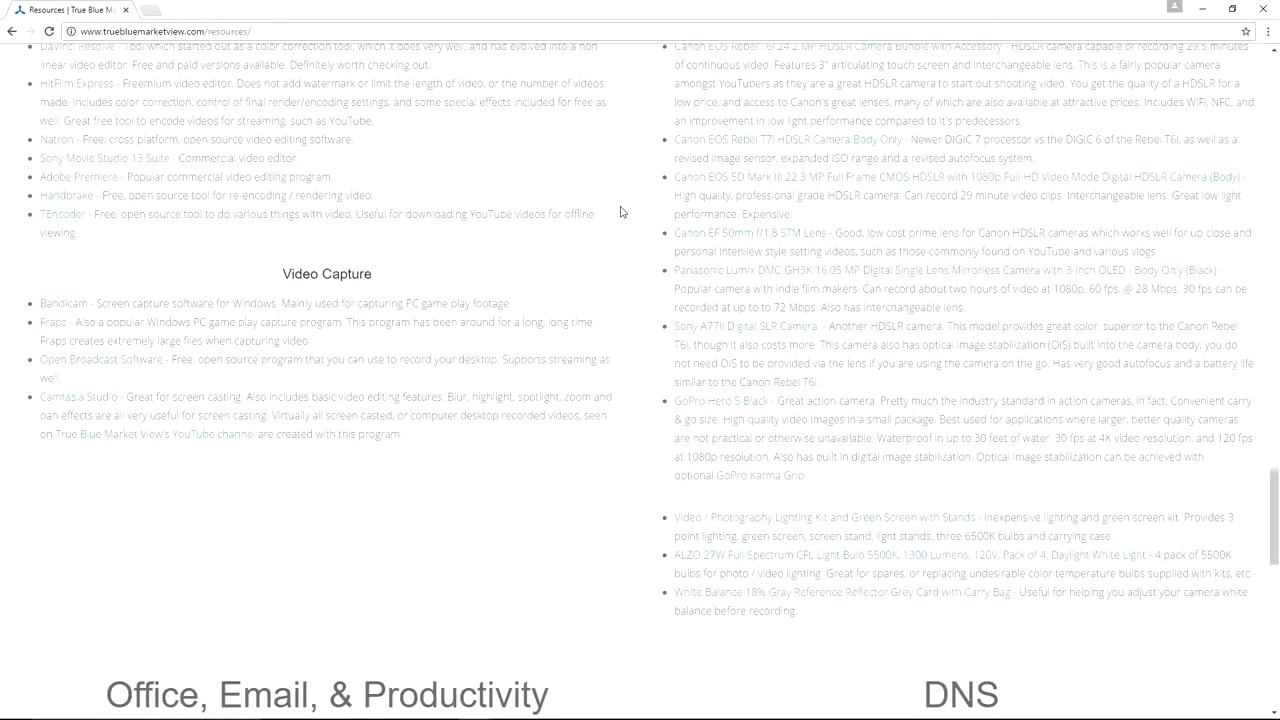
scroll(600, 205, down, 5)
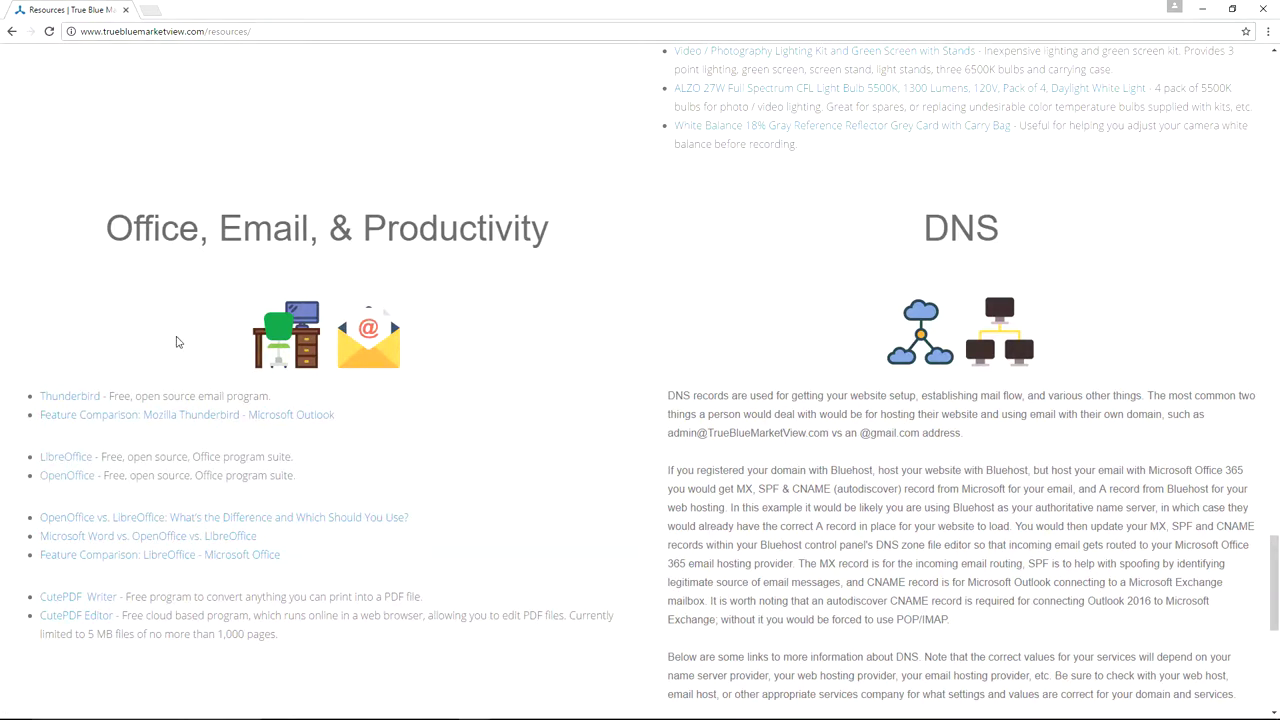
scroll(486, 402, down, 2)
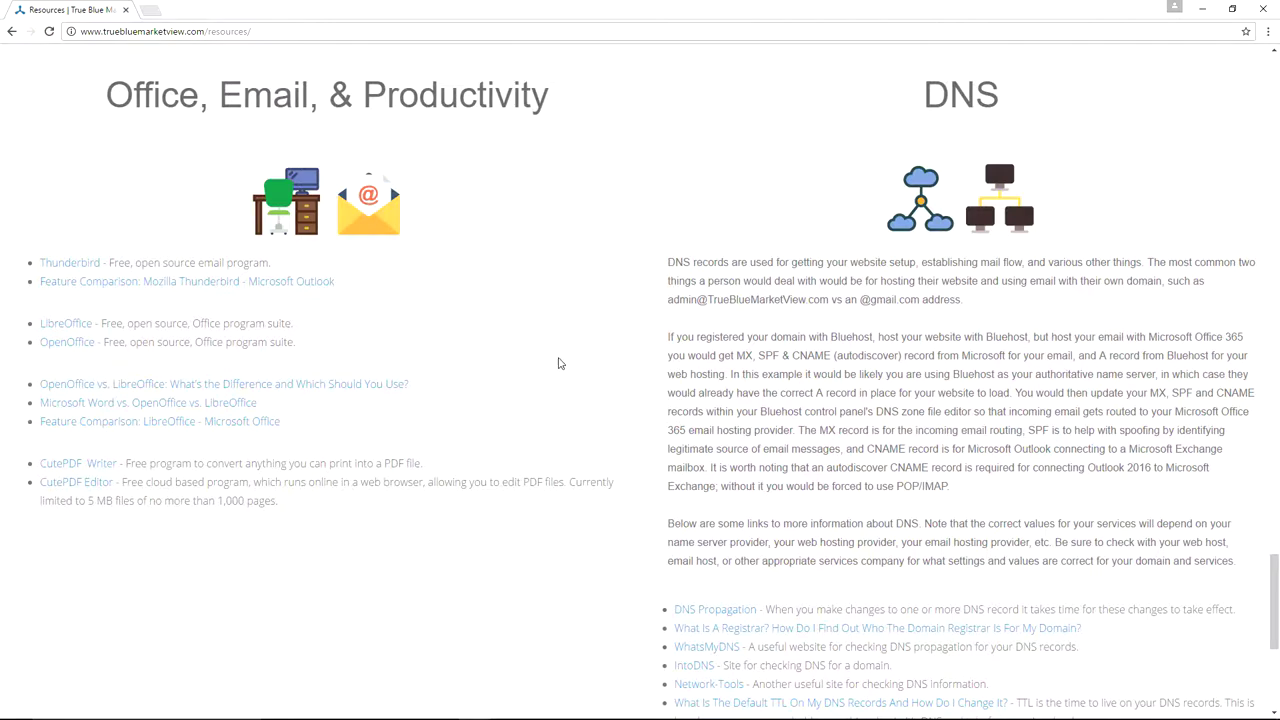
scroll(573, 382, down, 4)
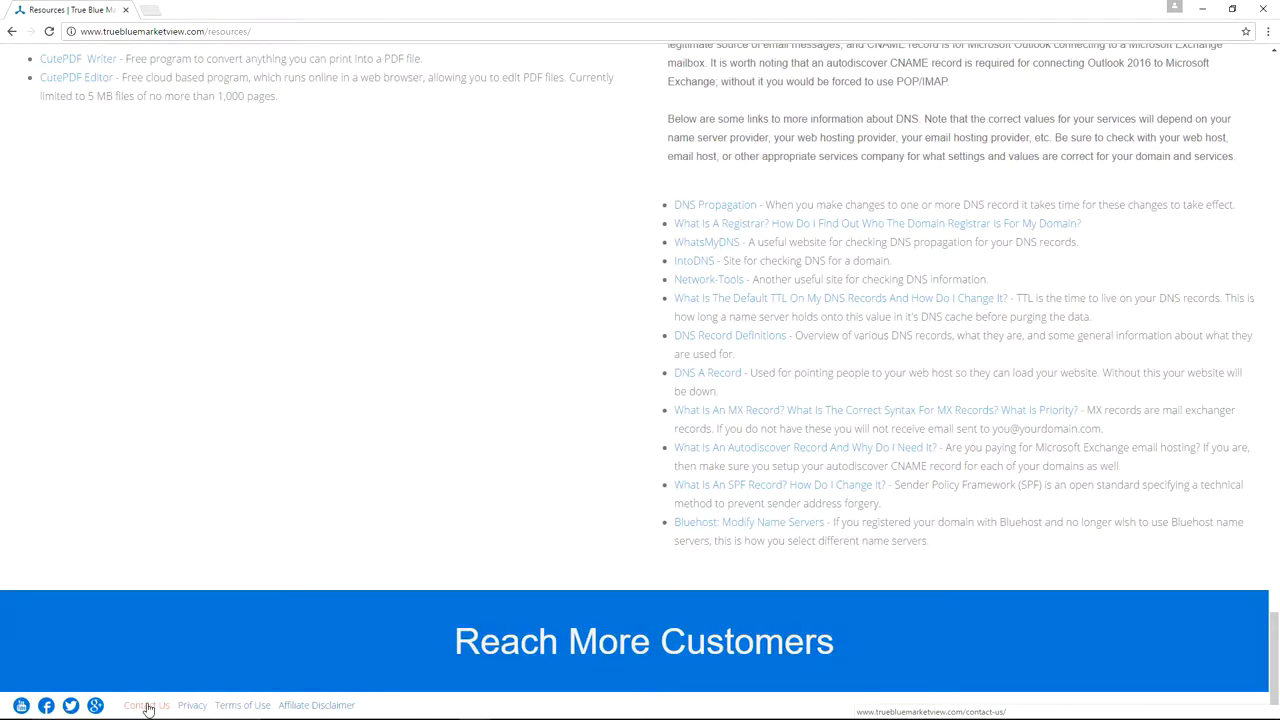
- Examine the site's Contact Us form and read through its privacy policy
click(147, 706)
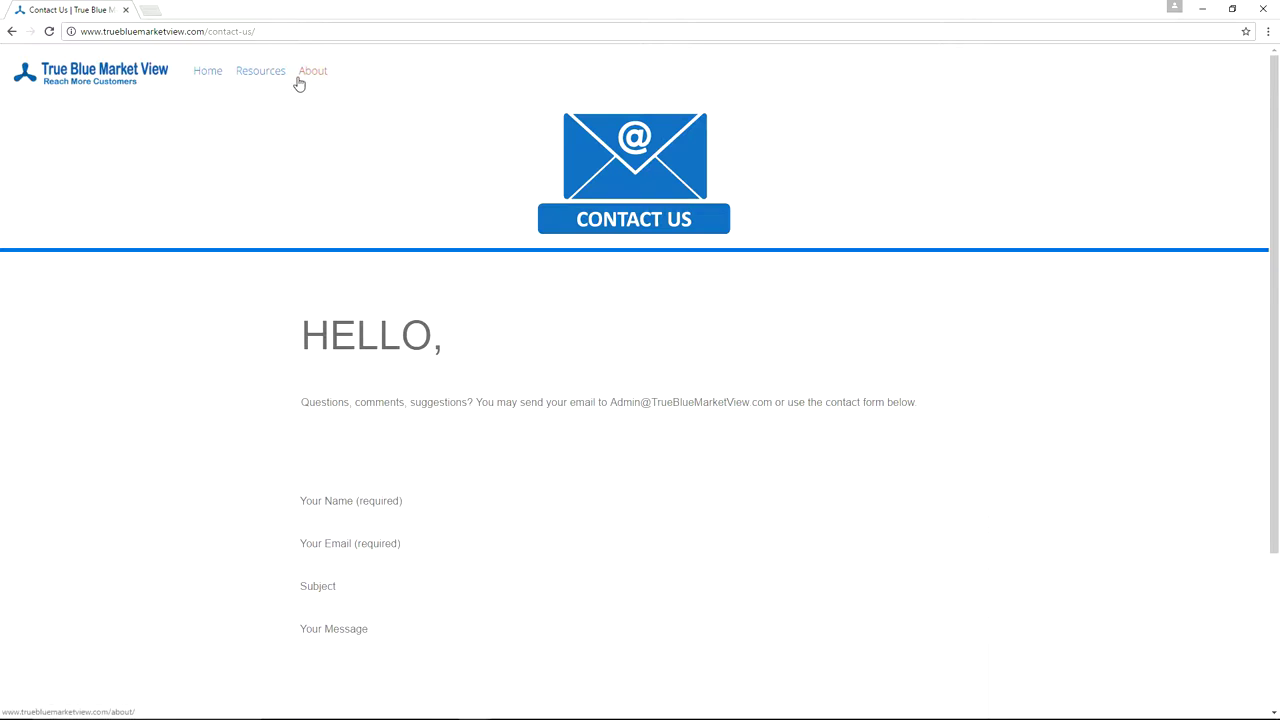
scroll(265, 257, down, 3)
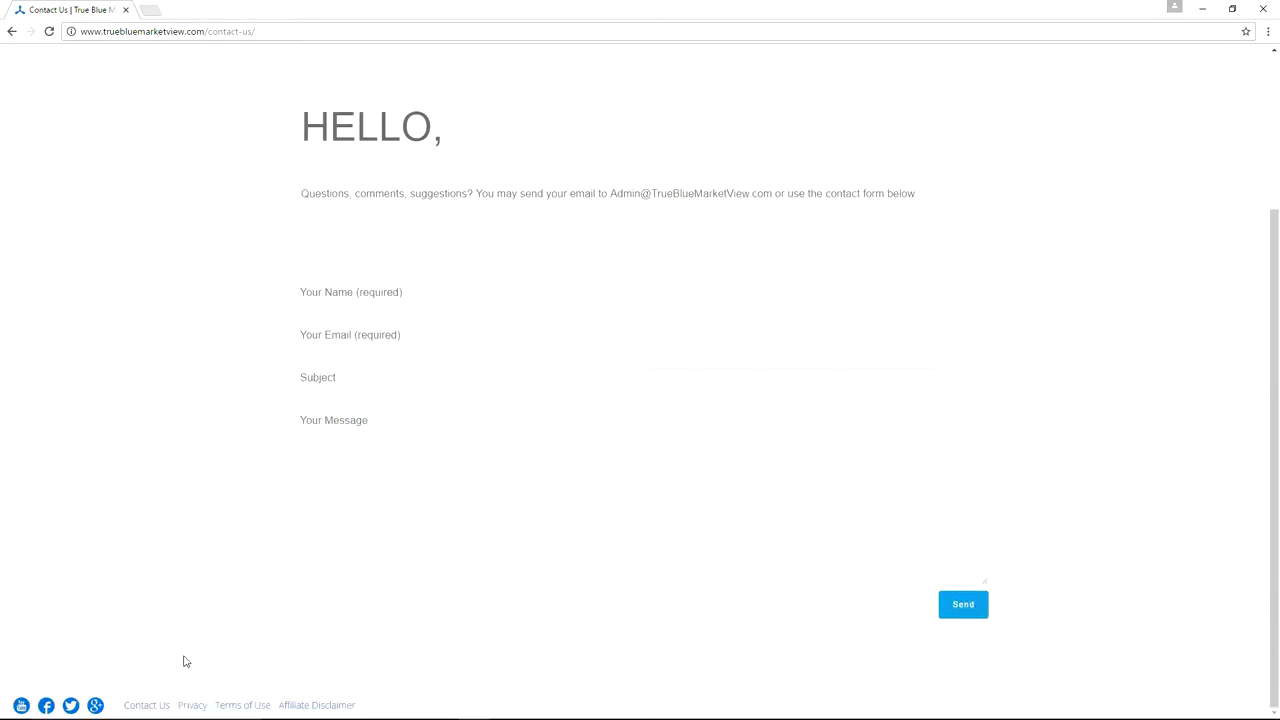
click(198, 706)
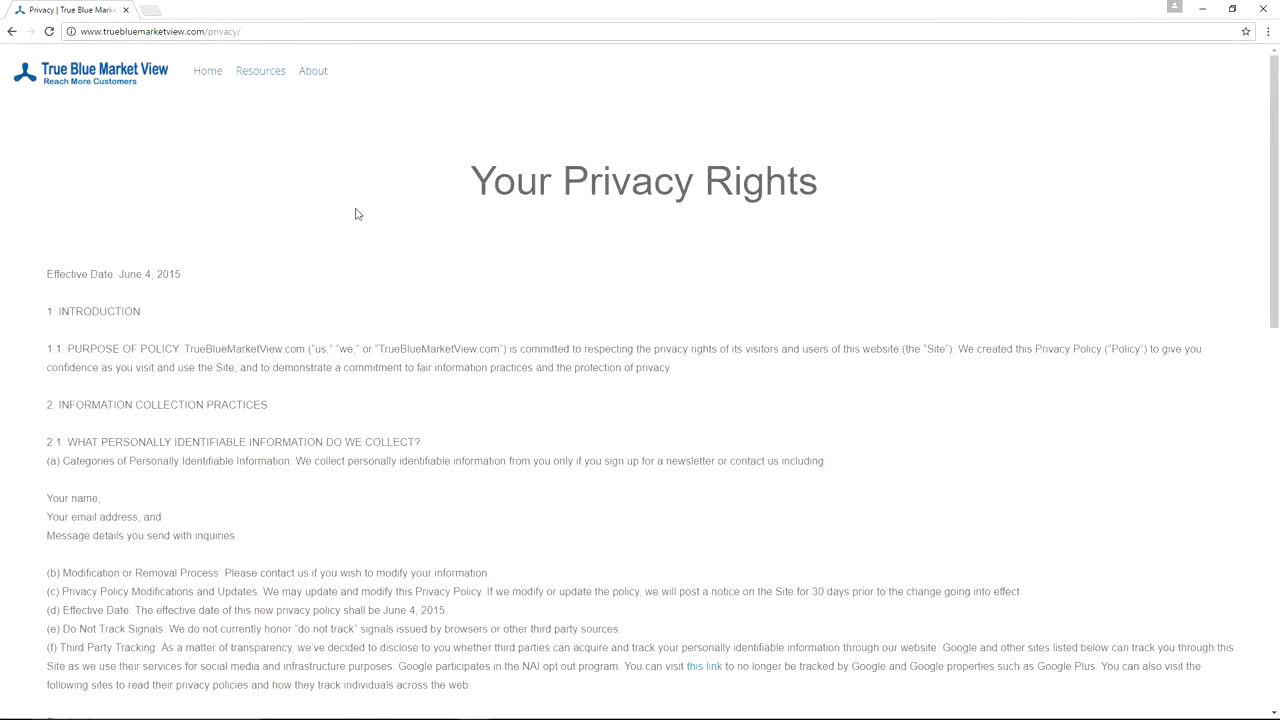
scroll(357, 214, down, 3)
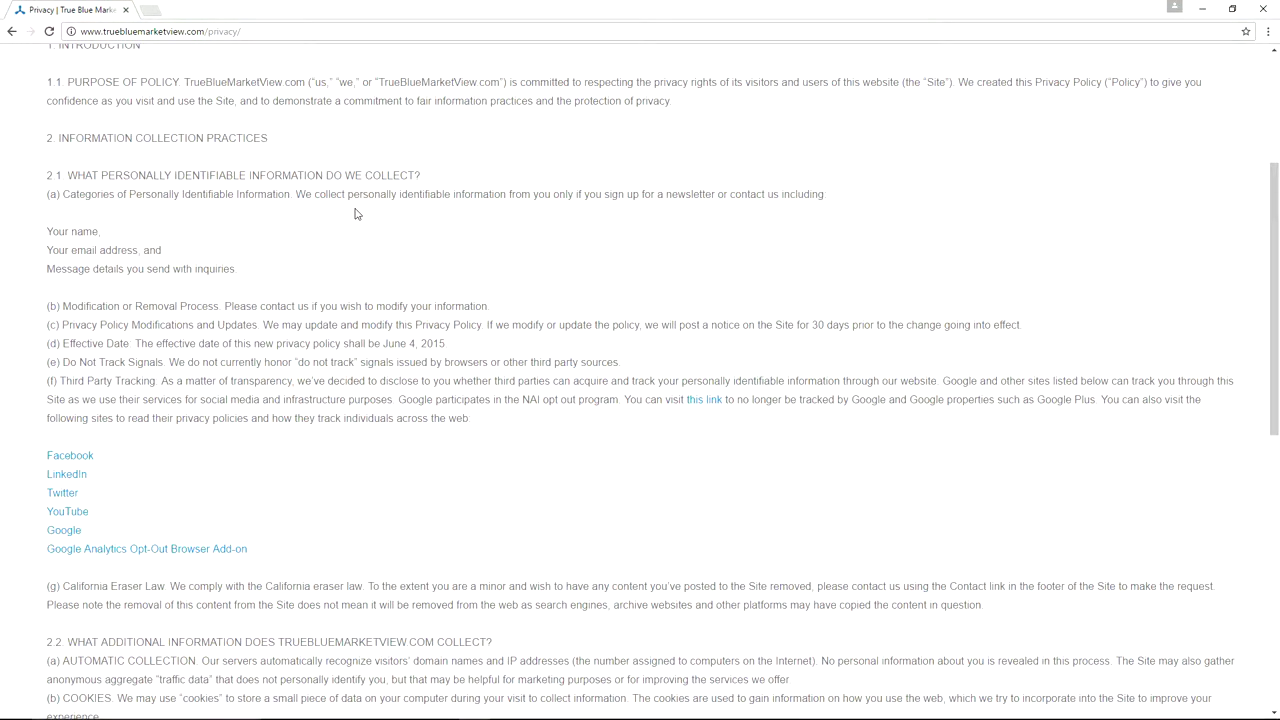
scroll(372, 246, down, 3)
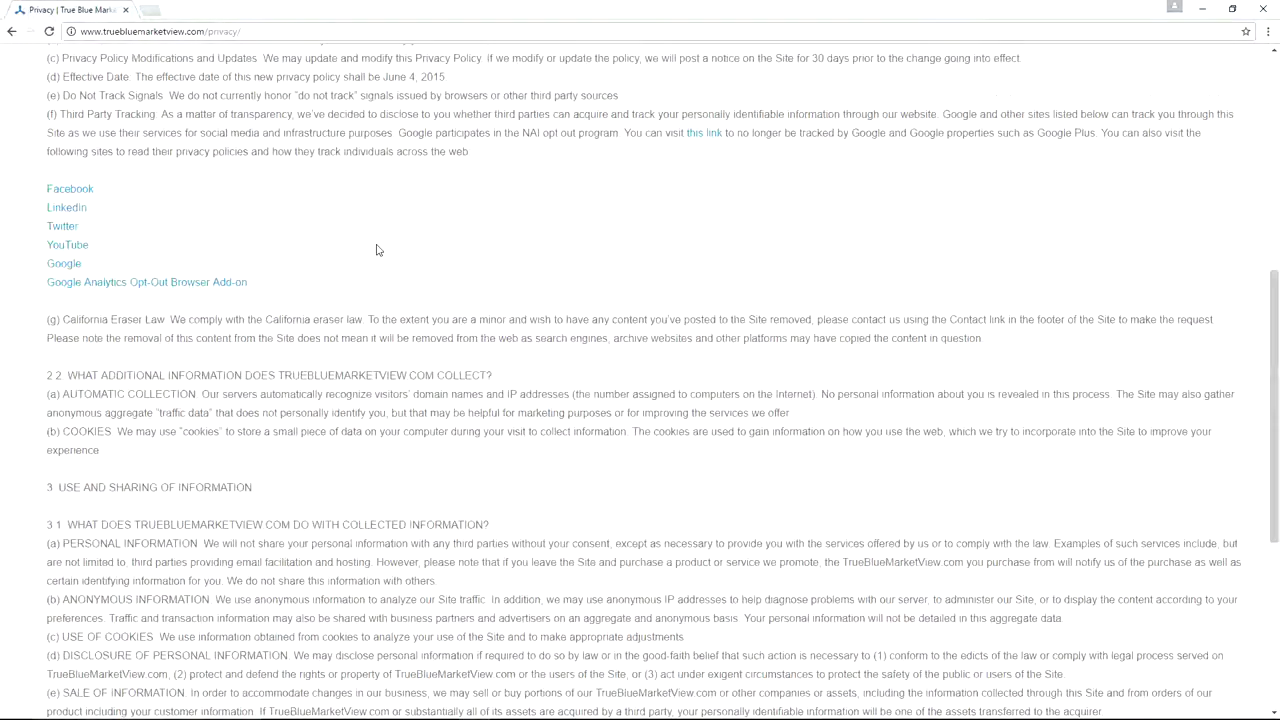
scroll(374, 246, down, 4)
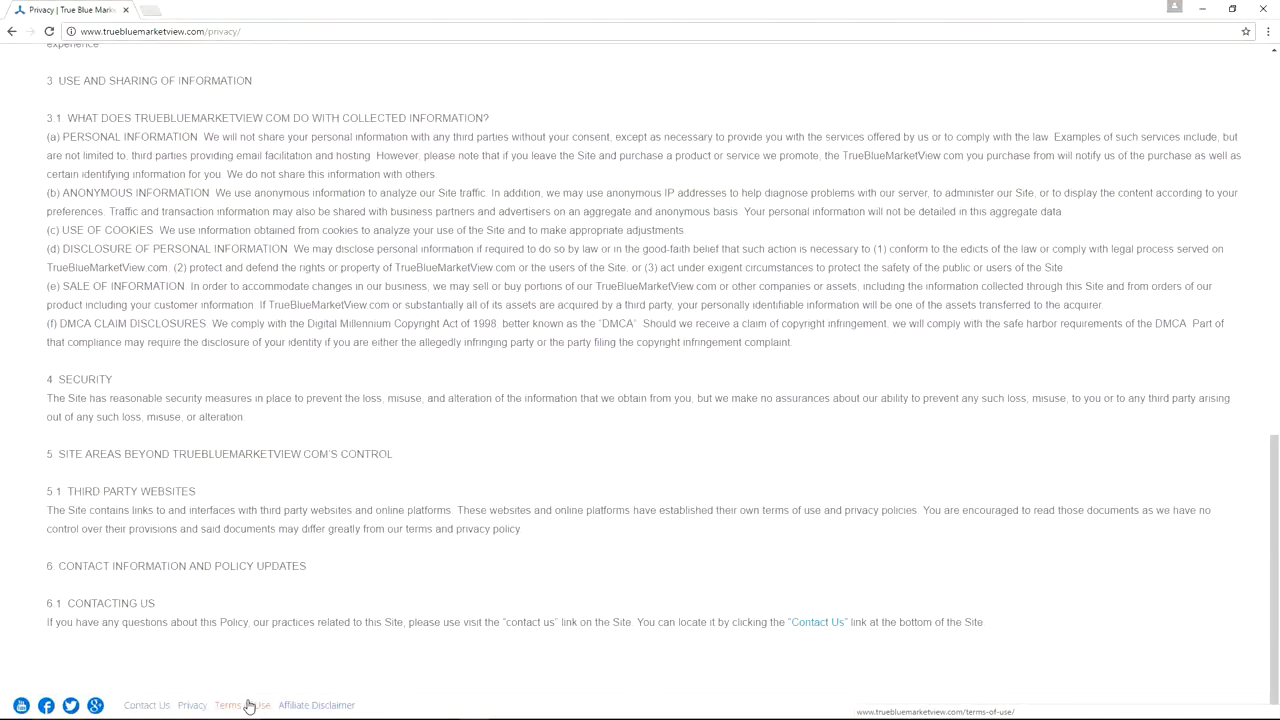
- Read through the Terms of Use and the Affiliate Disclaimer, and return to the True Blue Market View home page
click(249, 706)
scroll(519, 277, down, 3)
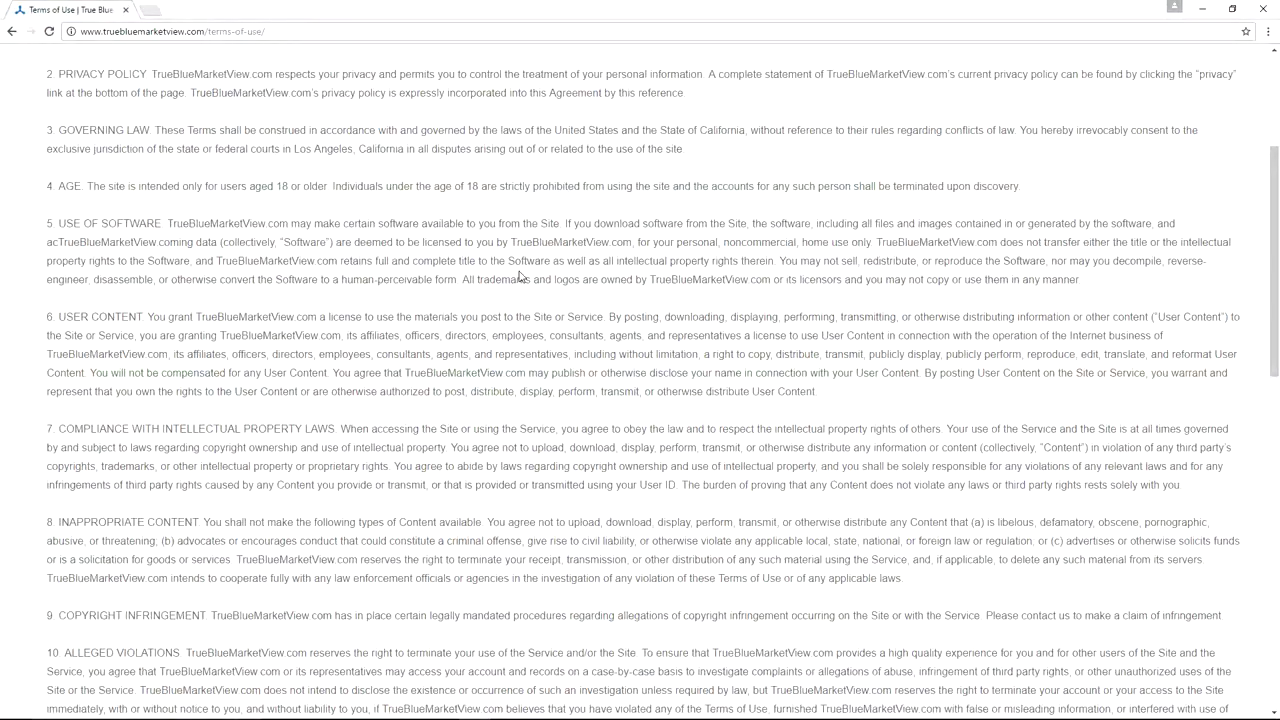
scroll(519, 277, down, 10)
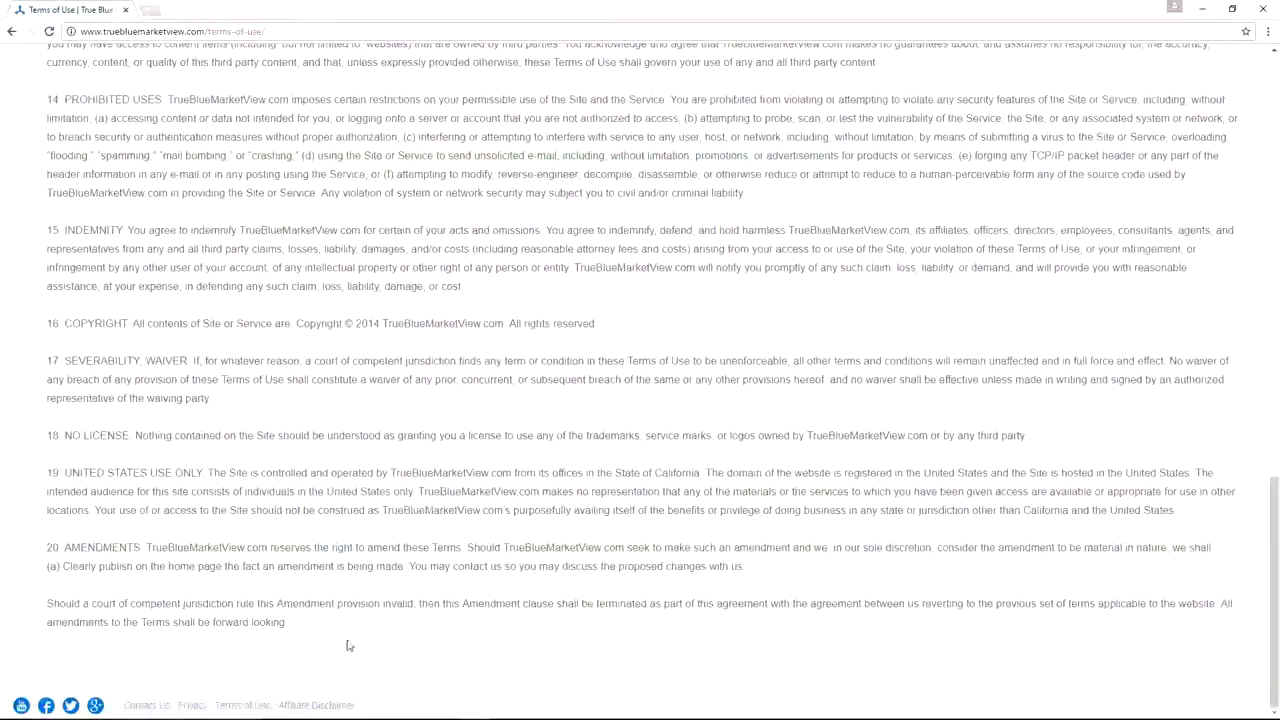
click(336, 705)
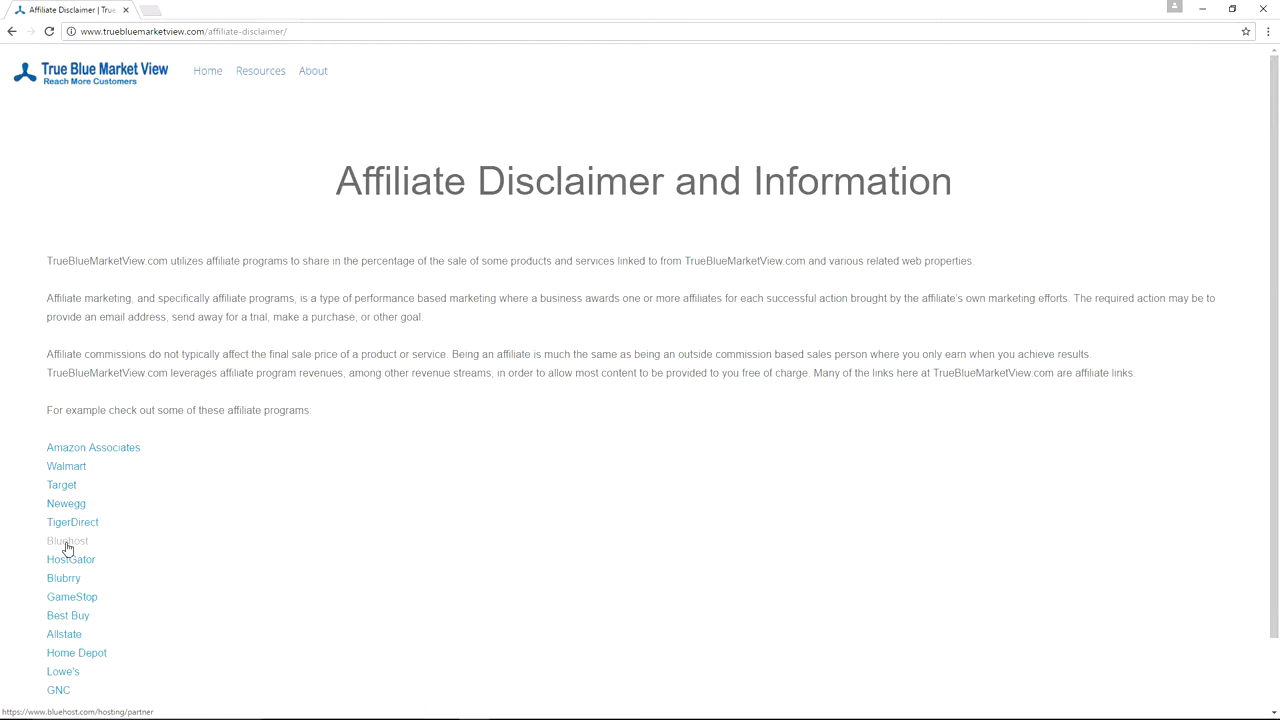
click(119, 74)
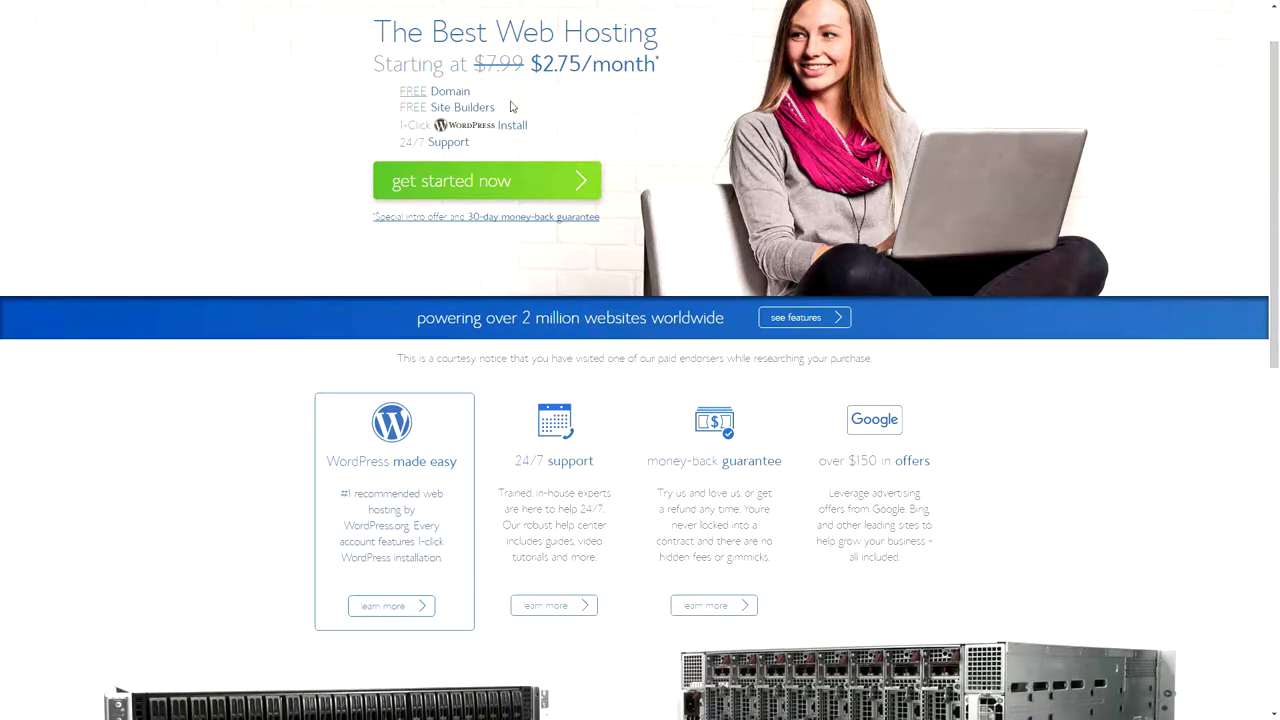
- Start a Bluehost sign-up with the basic plan and the new domain tbmvexample.com
click(530, 183)
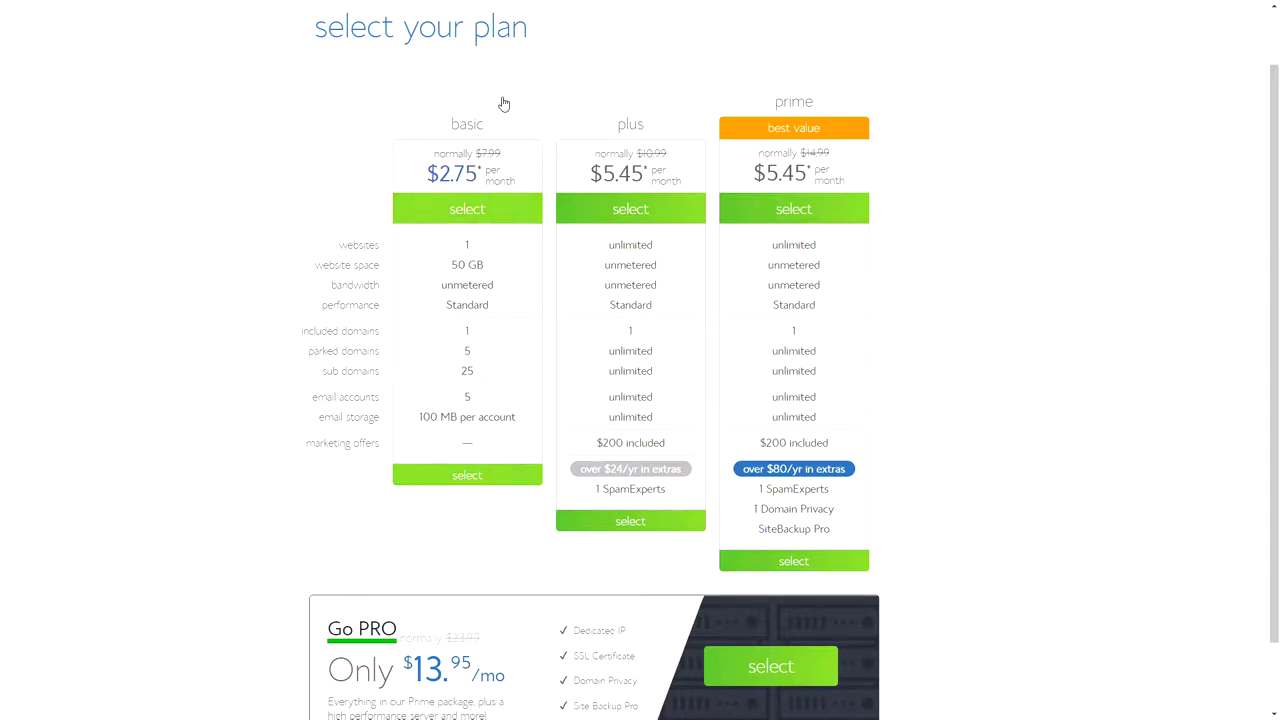
click(458, 479)
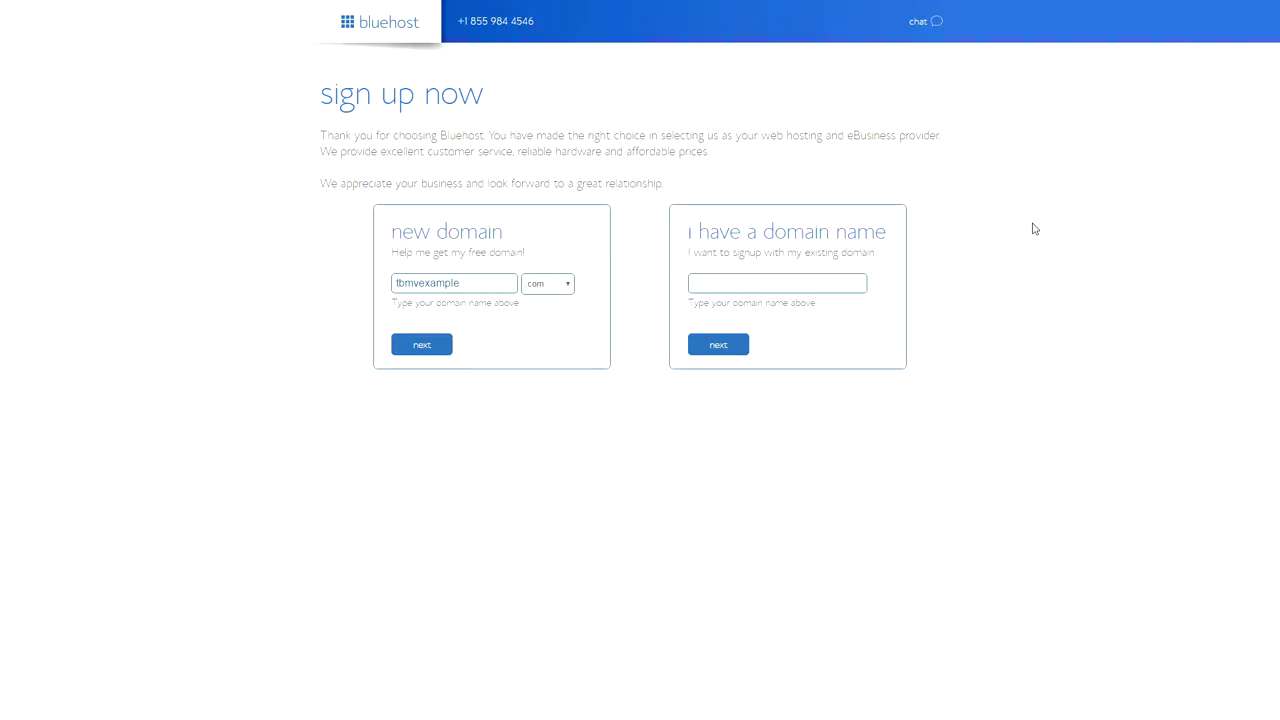
click(423, 345)
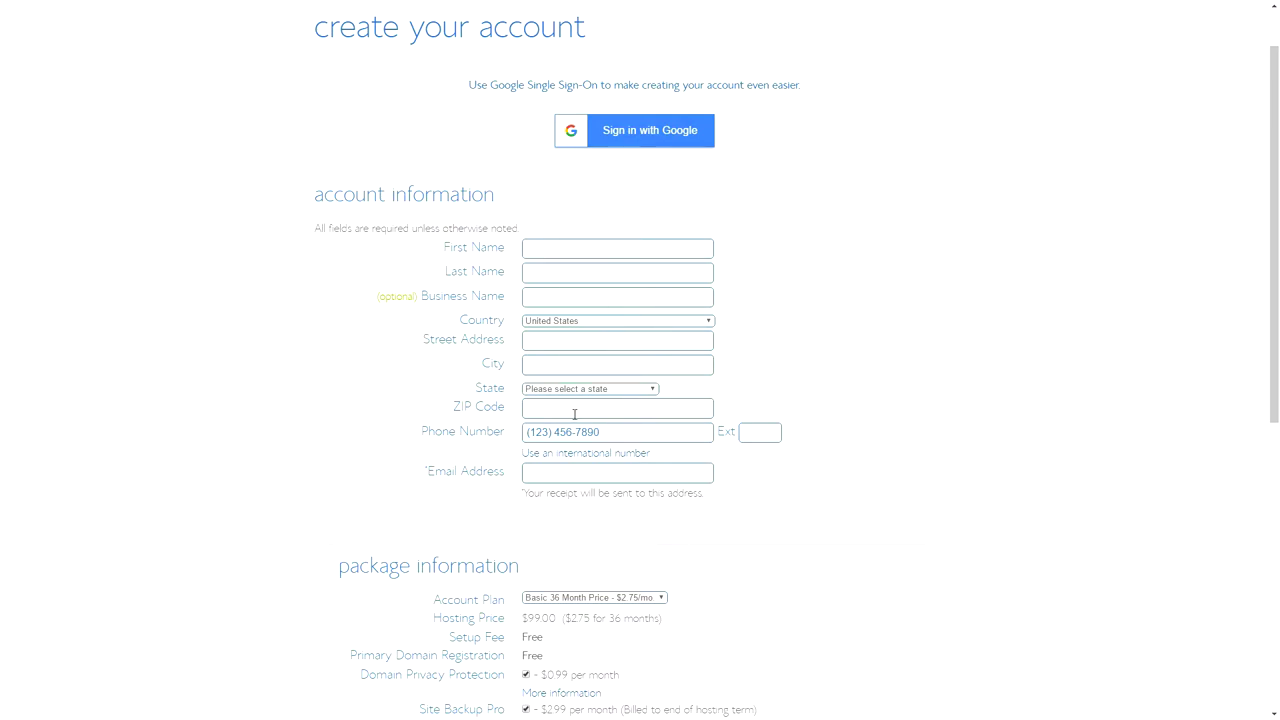
- Remove Site Backup Pro and SiteLock Security from the hosting package and choose the Basic 12 Month plan at $4.95/mo
scroll(810, 210, down, 3)
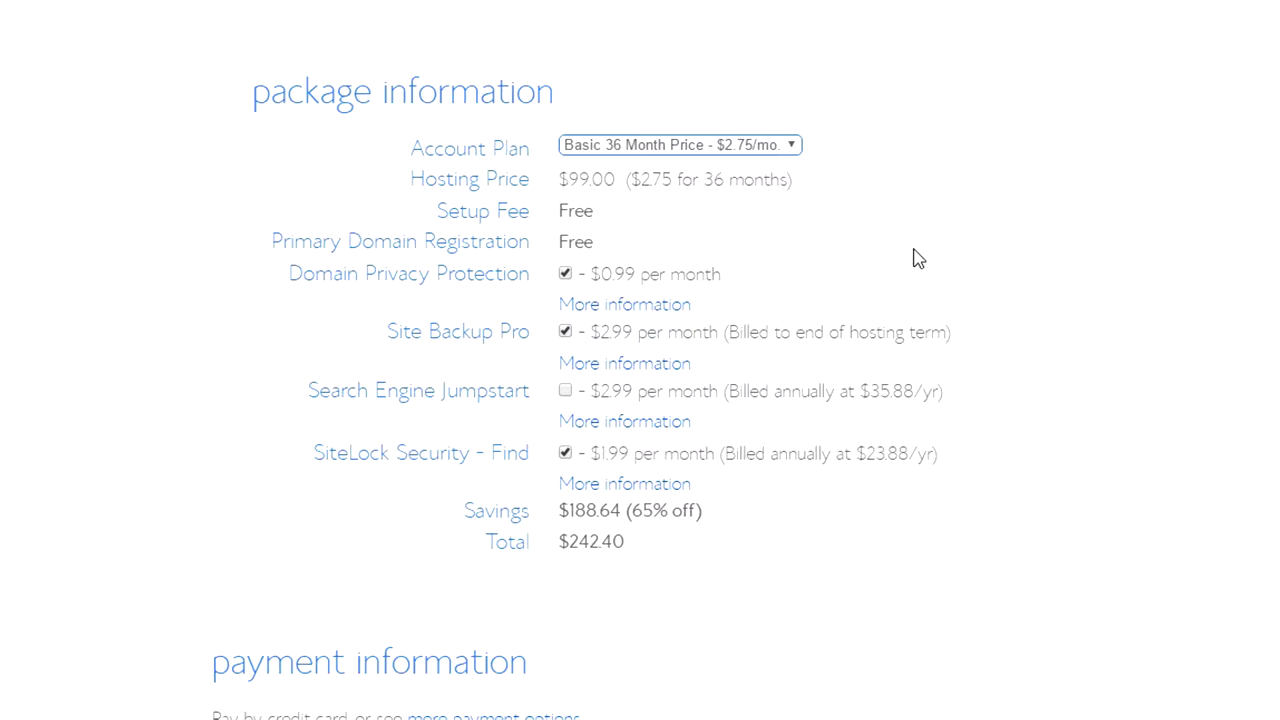
click(565, 332)
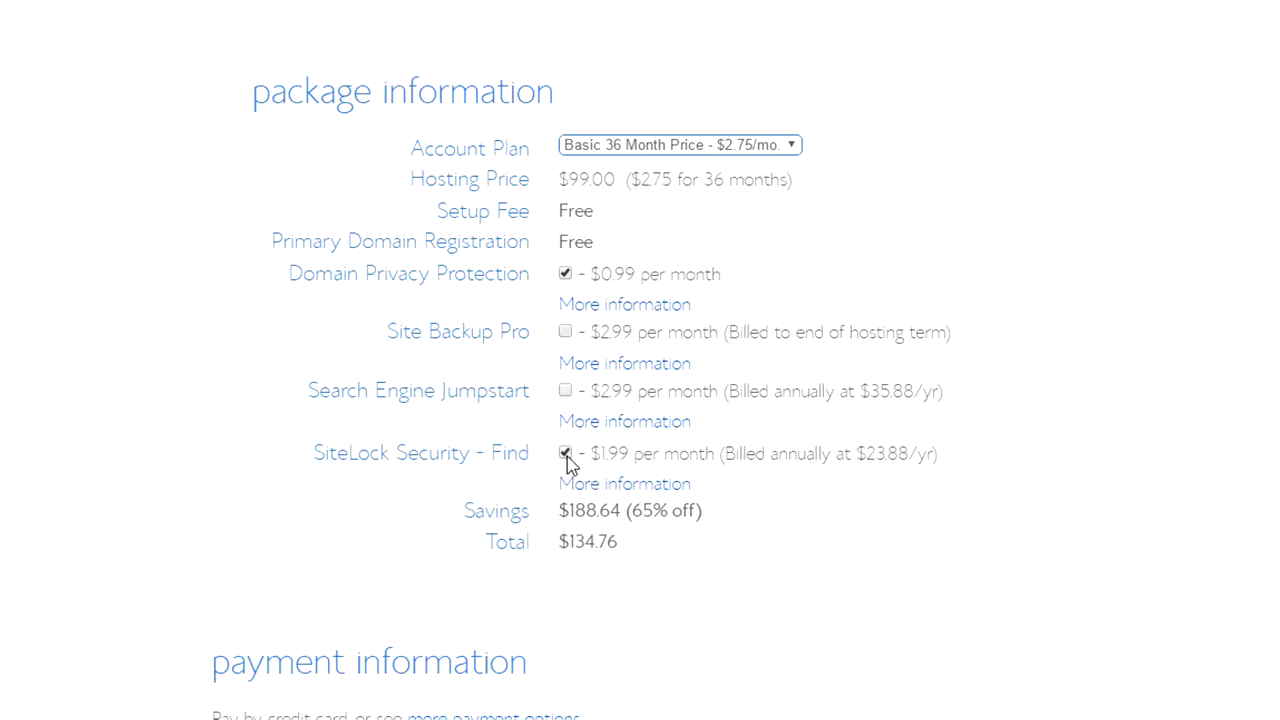
click(565, 454)
click(788, 148)
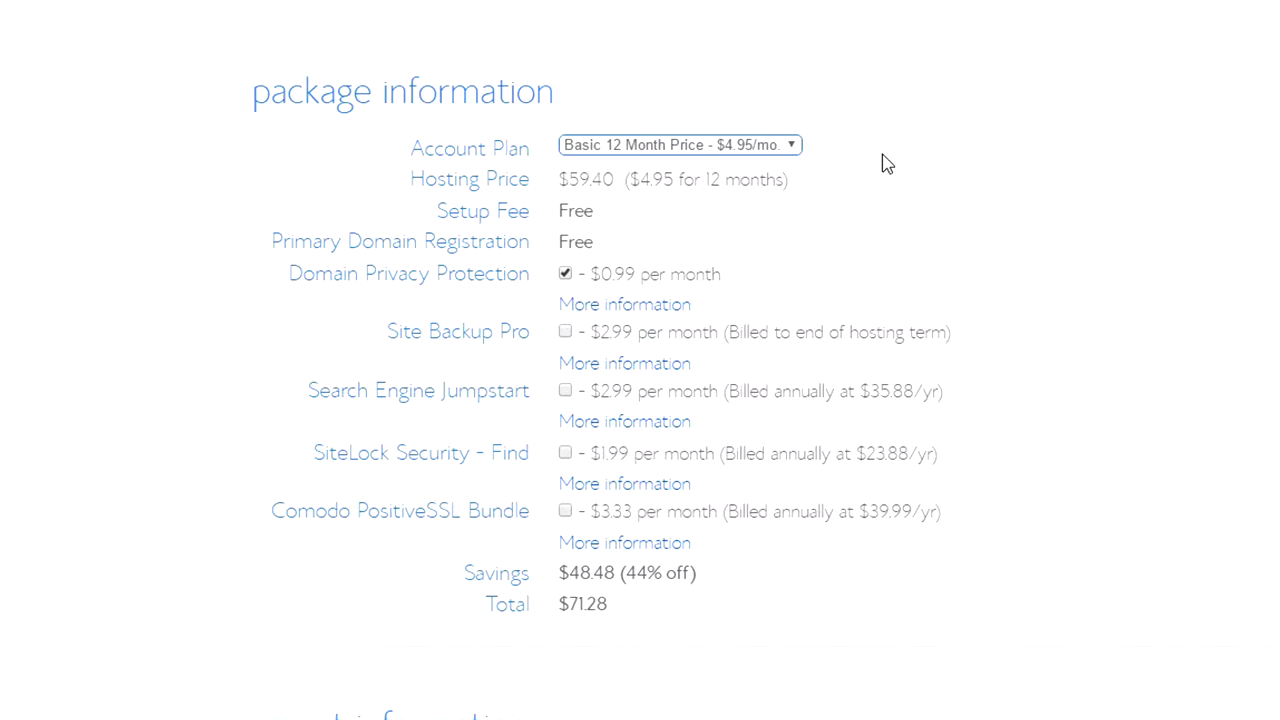
click(793, 146)
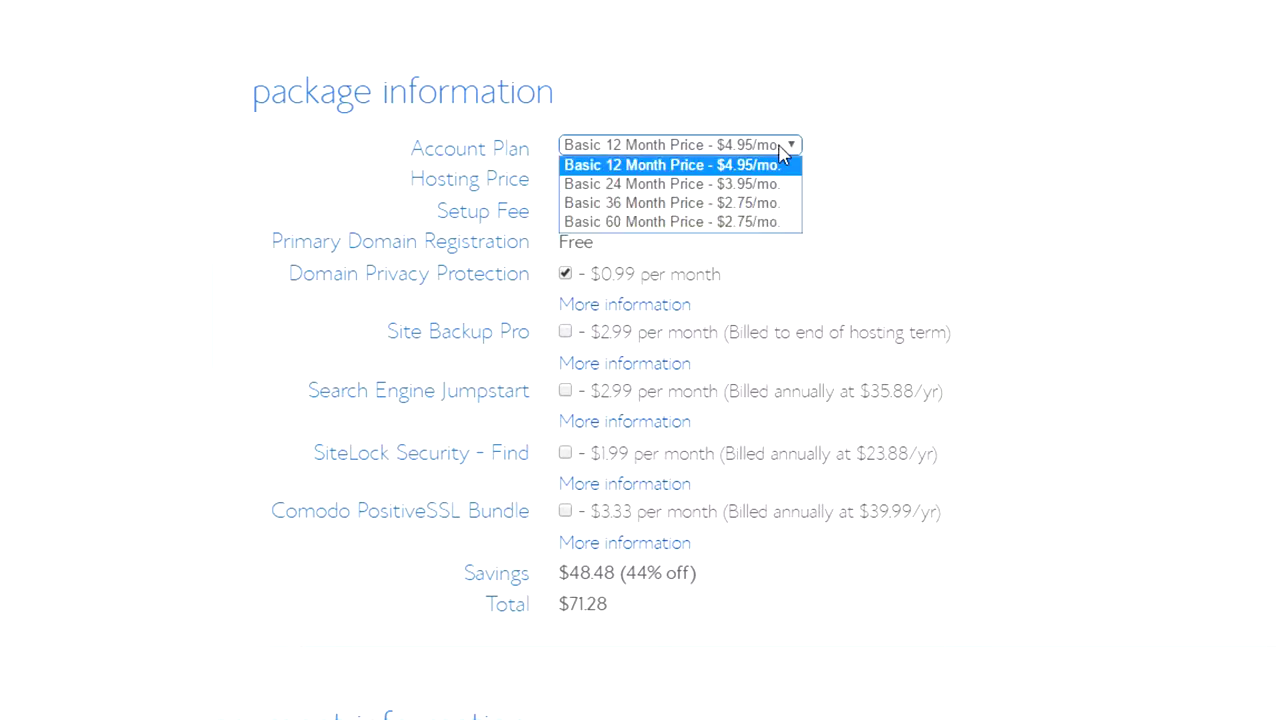
click(790, 203)
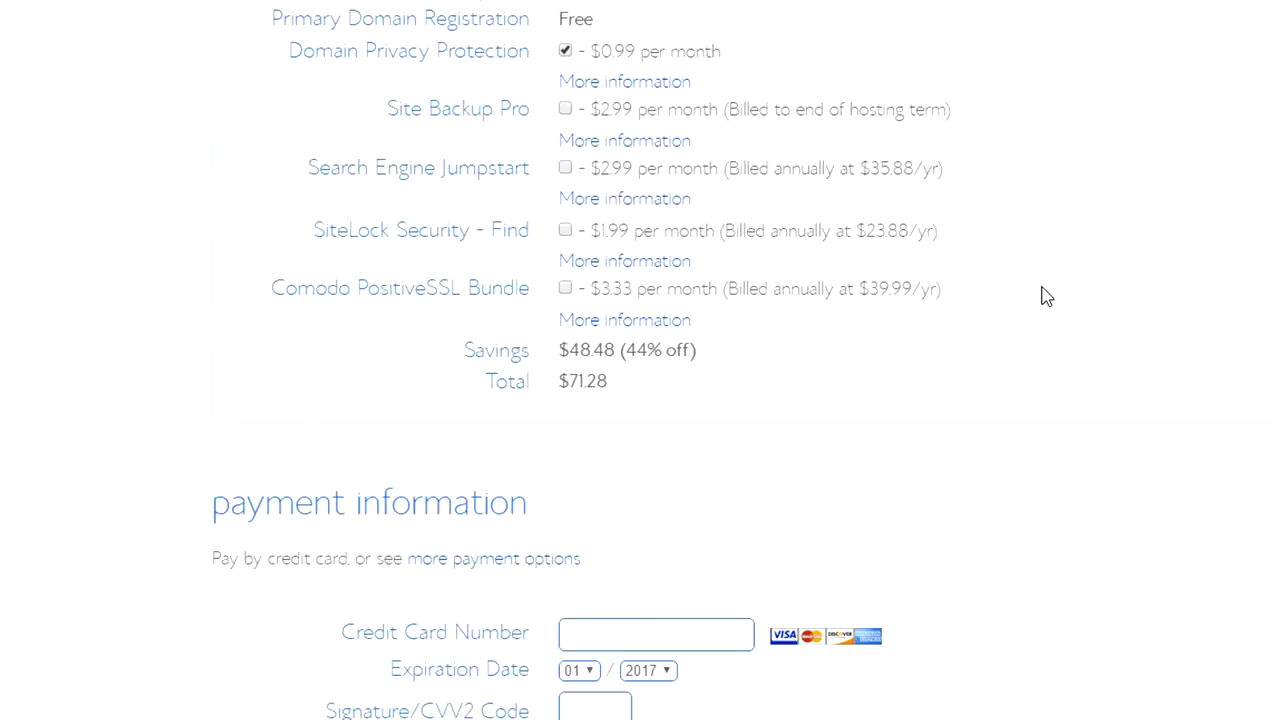
- Look over the account and payment sections of the sign-up form and the purchase confirmation page
scroll(1040, 297, up, 9)
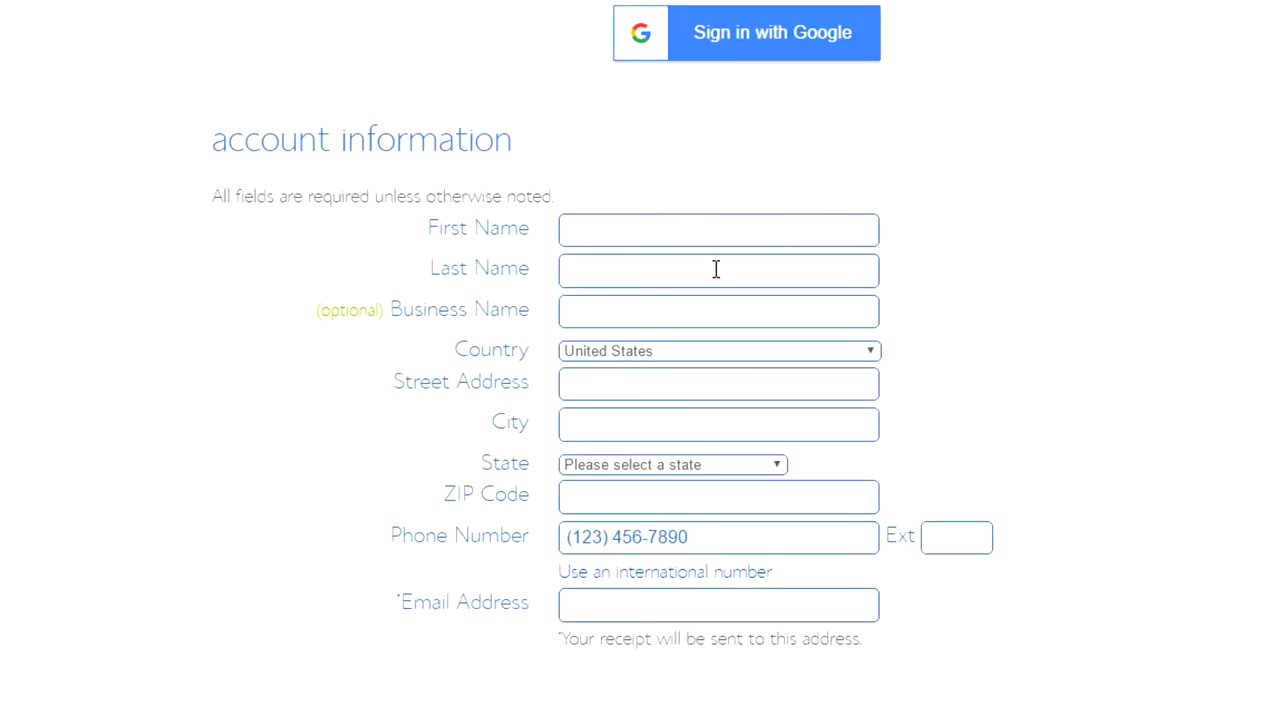
scroll(953, 270, down, 10)
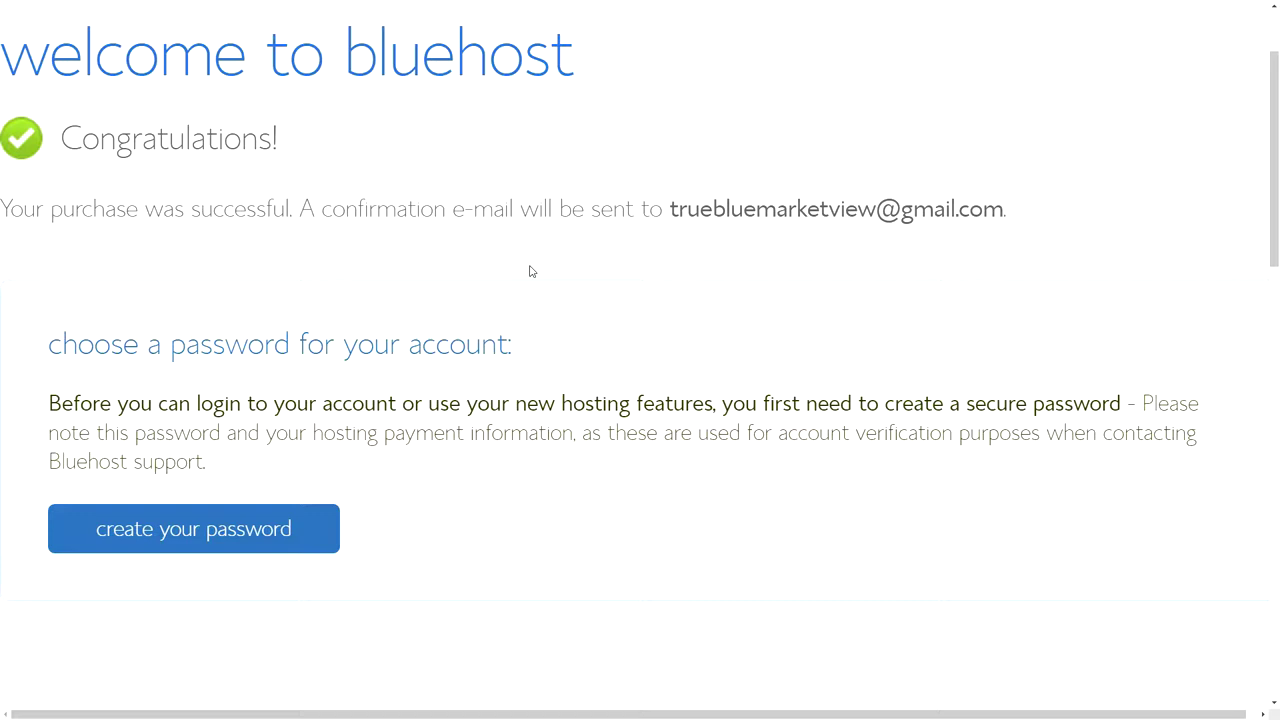
scroll(530, 271, down, 1)
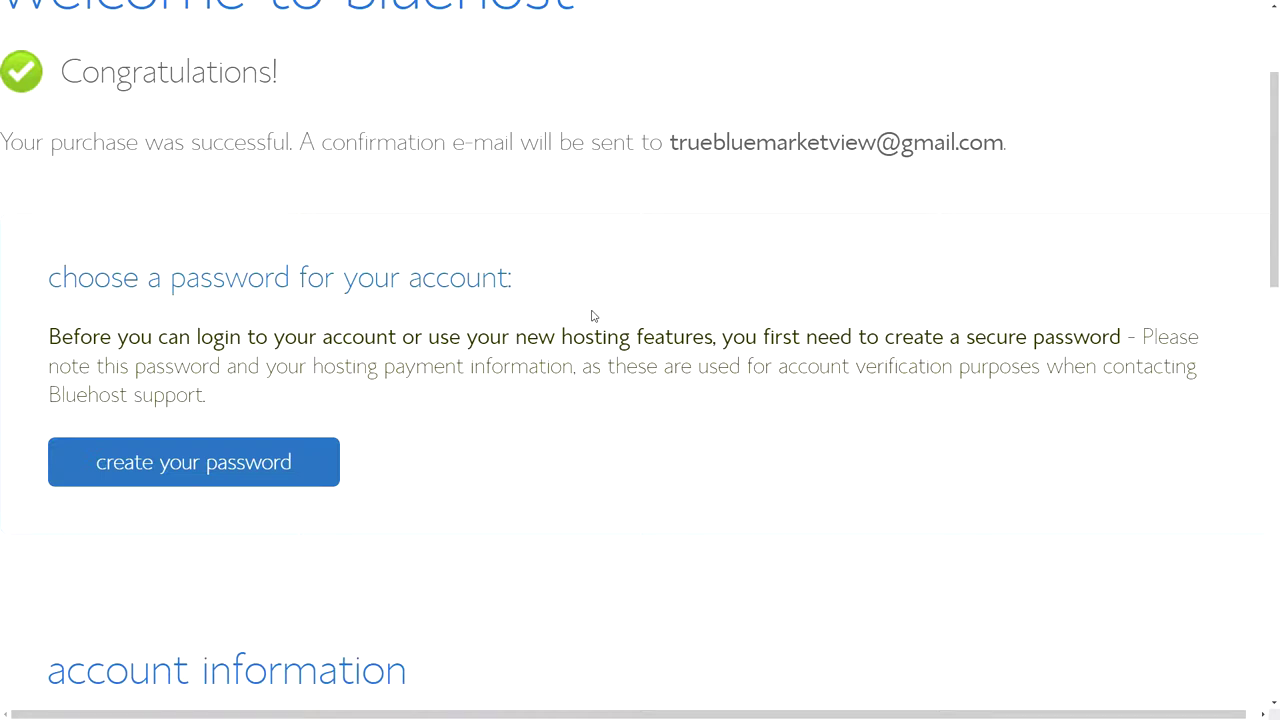
scroll(437, 220, up, 1)
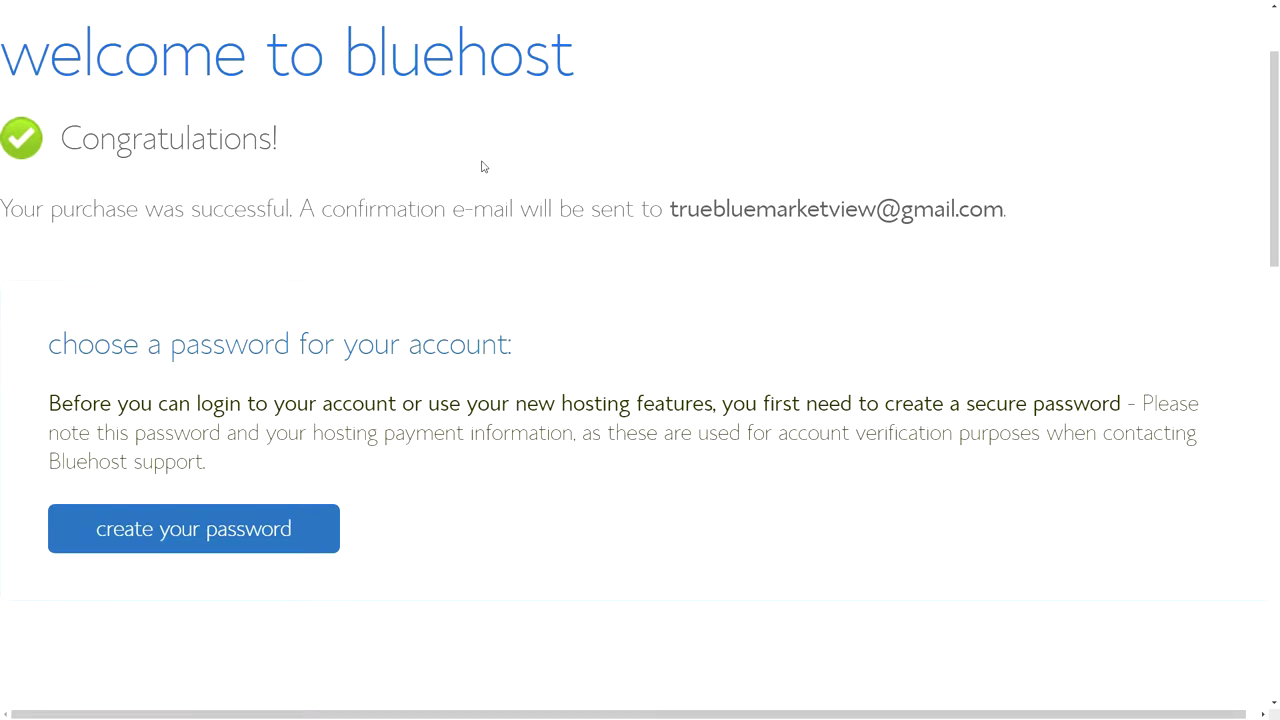
- Create and confirm the Bluehost account password with a special character in it, and accept the Privacy Policy and Terms of Service
scroll(481, 167, down, 1)
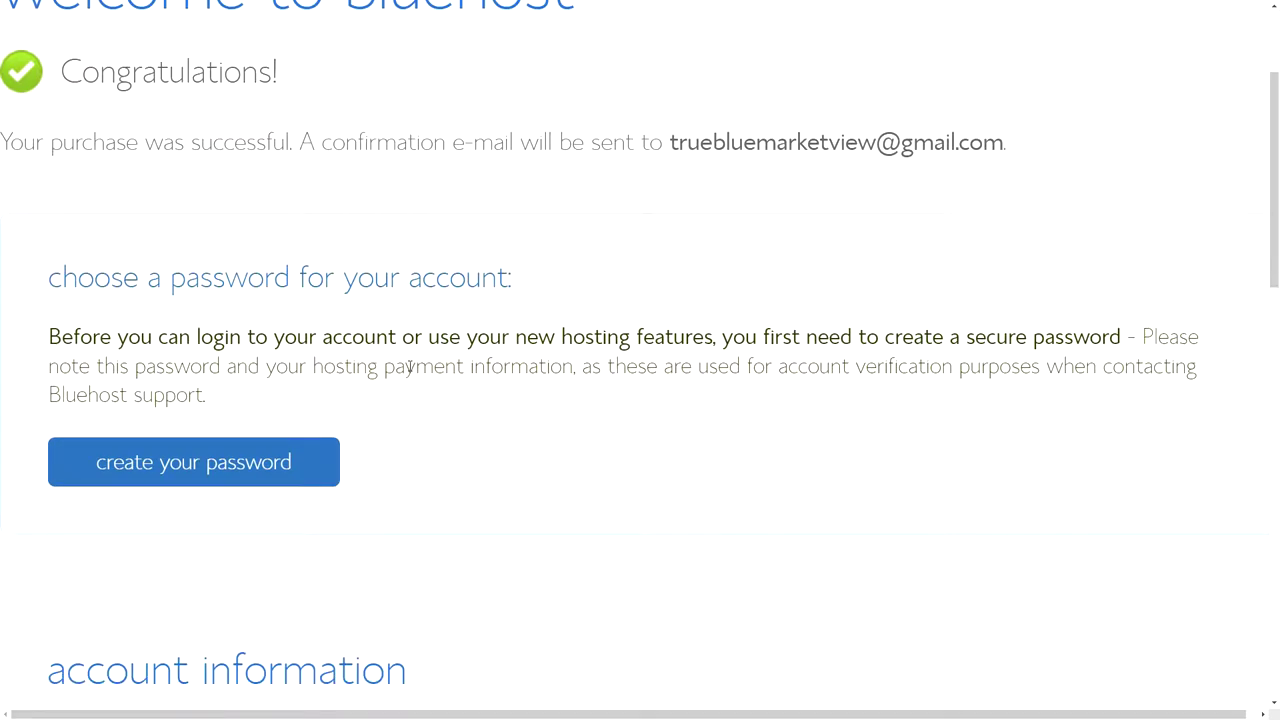
scroll(550, 300, up, 2)
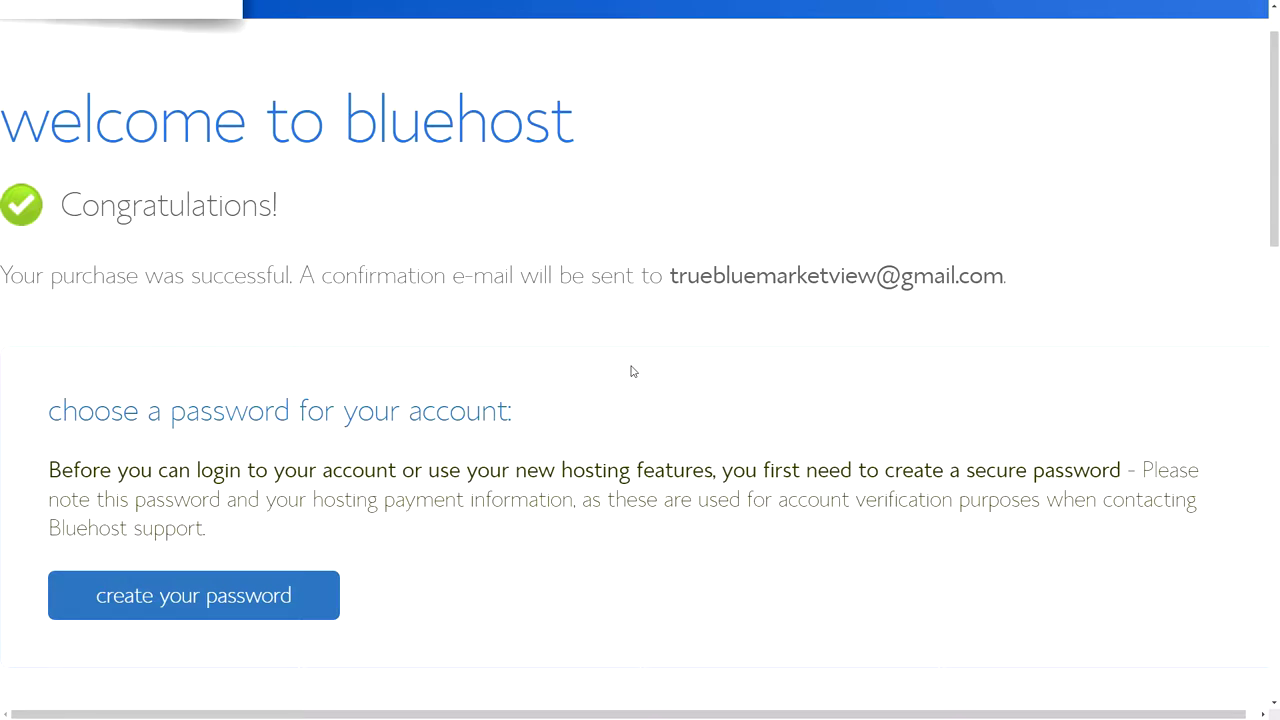
click(258, 593)
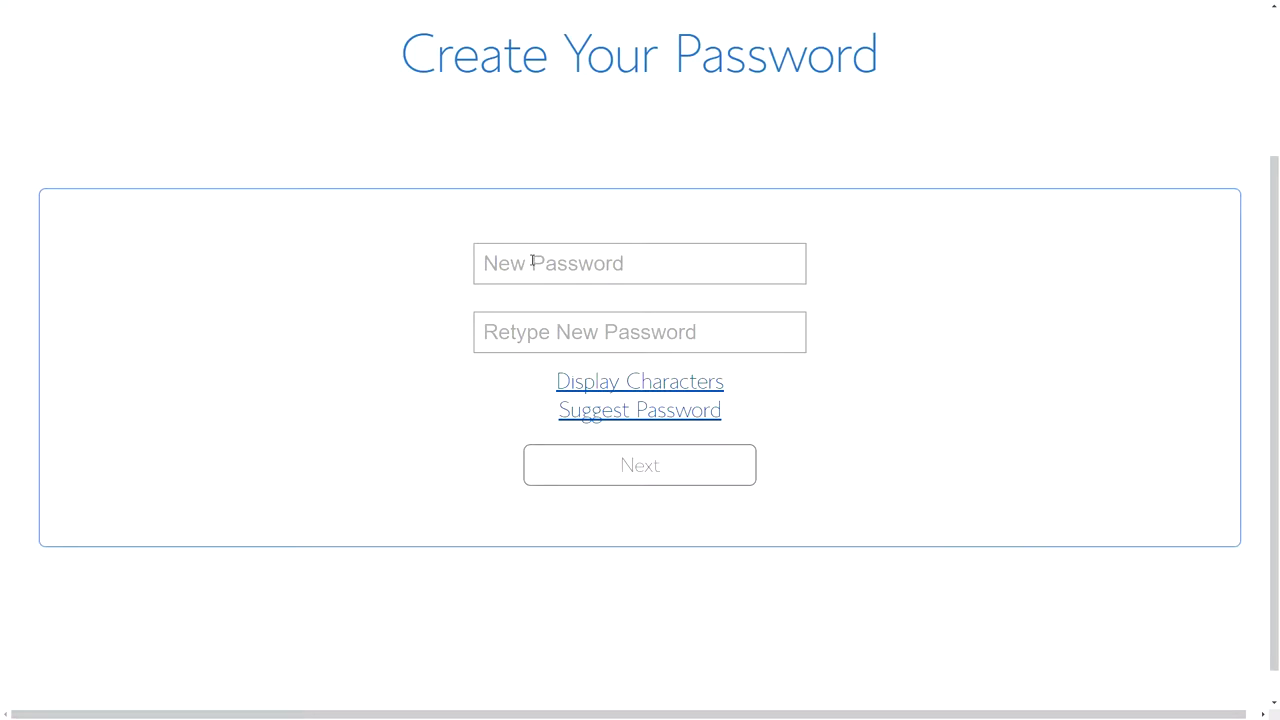
click(533, 261)
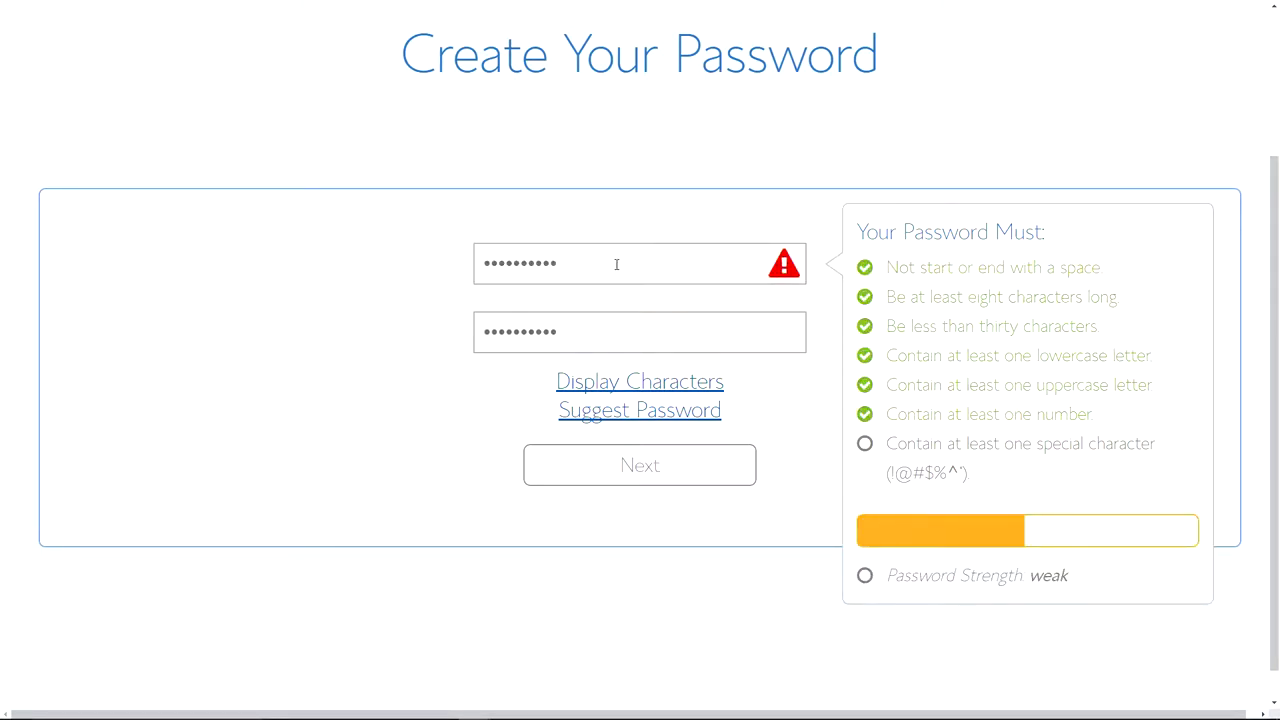
text(!)
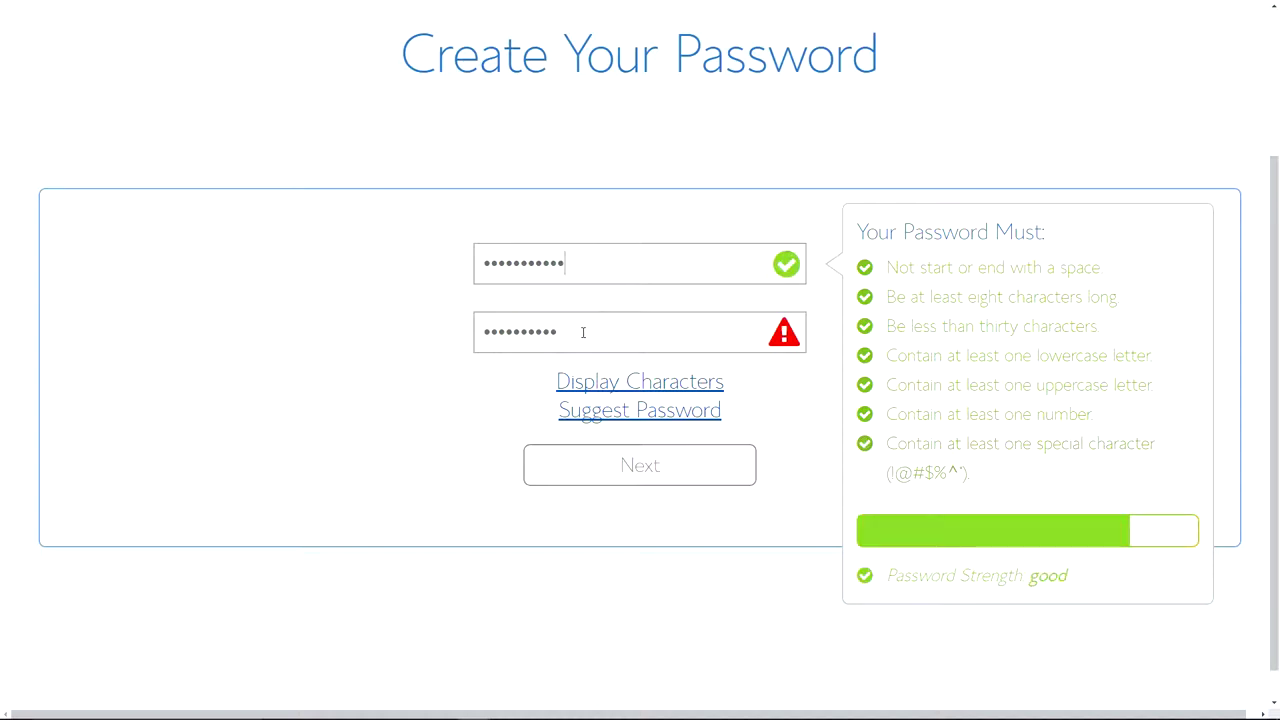
click(583, 332)
text(!)
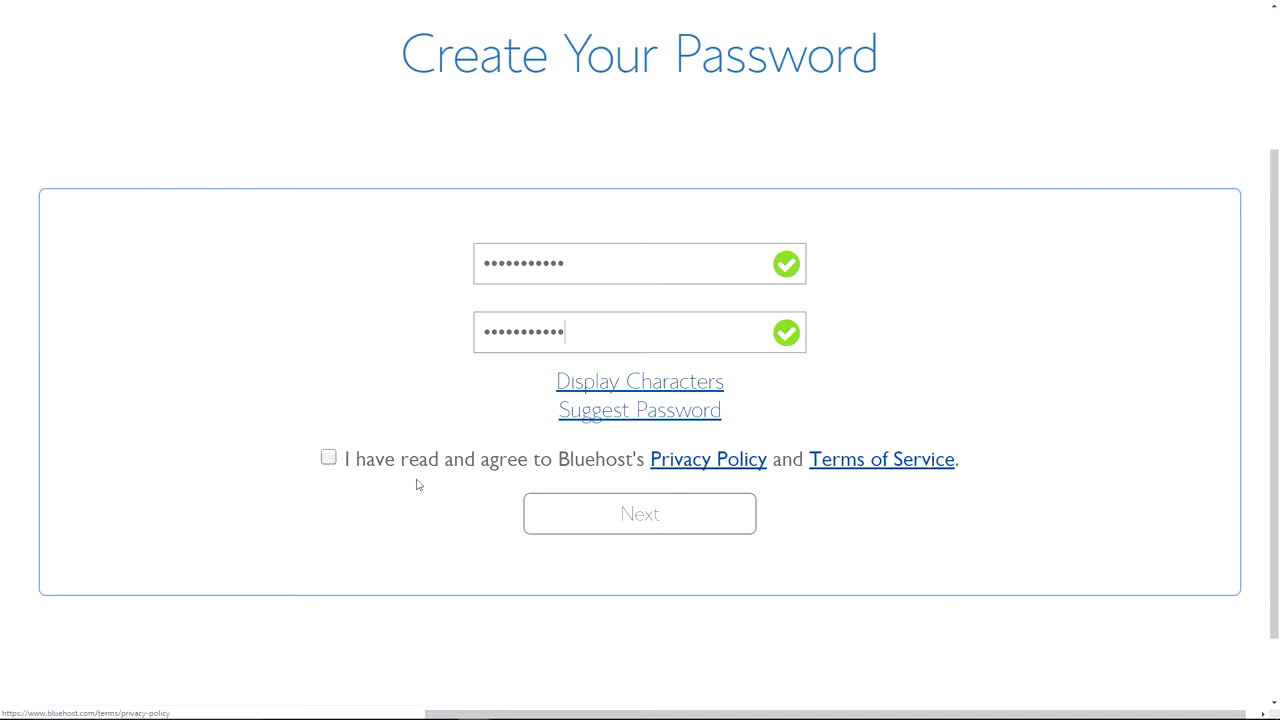
click(328, 458)
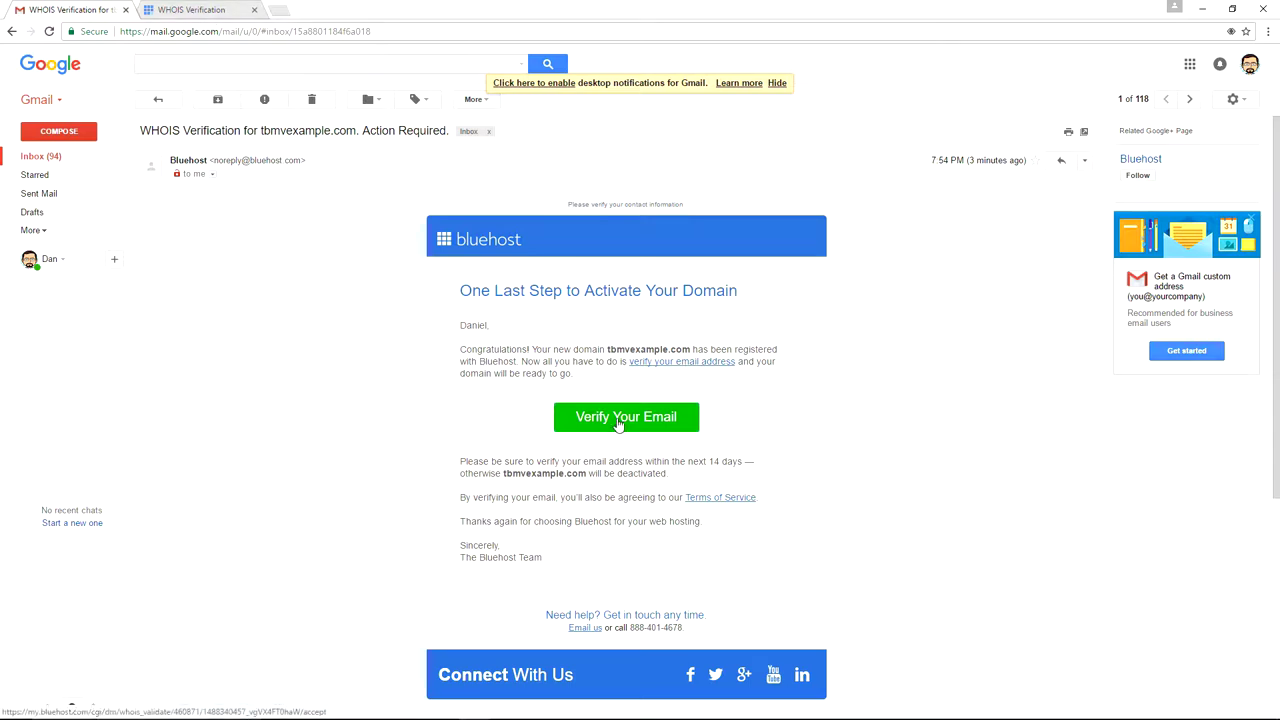
- View the WHOIS Verification page, and start the WordPress installer from the hosting control panel
click(213, 10)
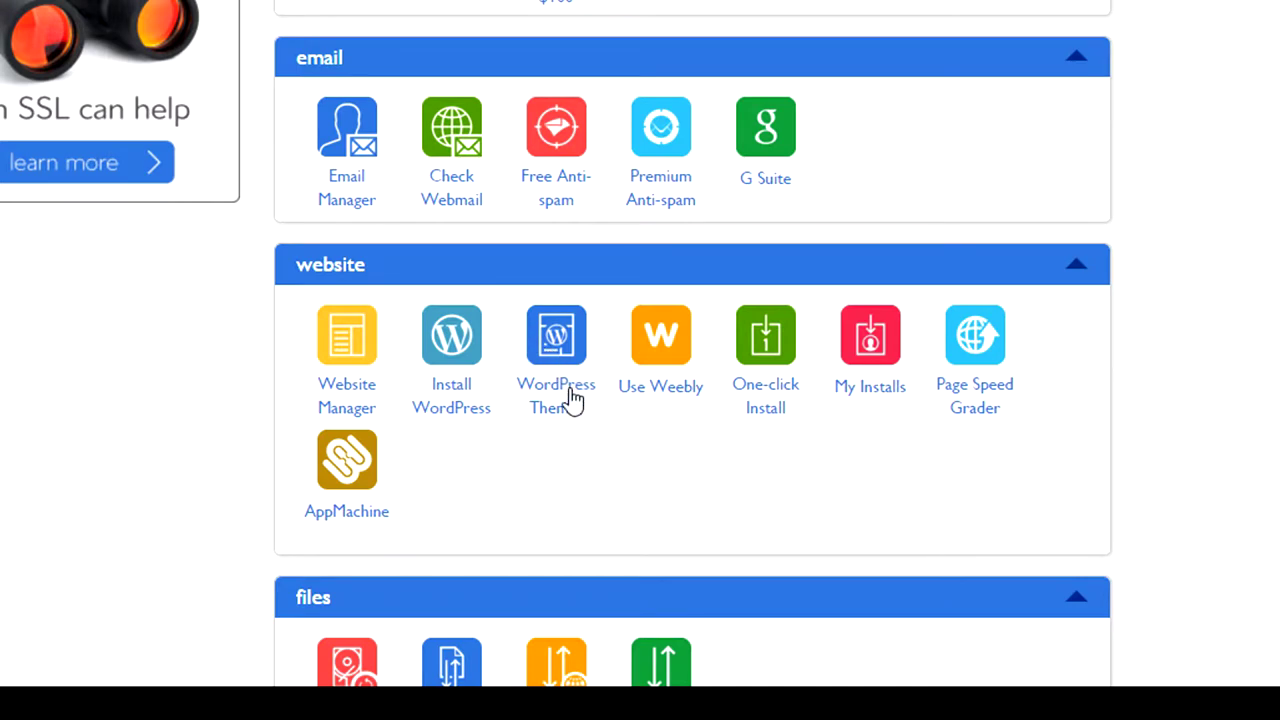
click(455, 397)
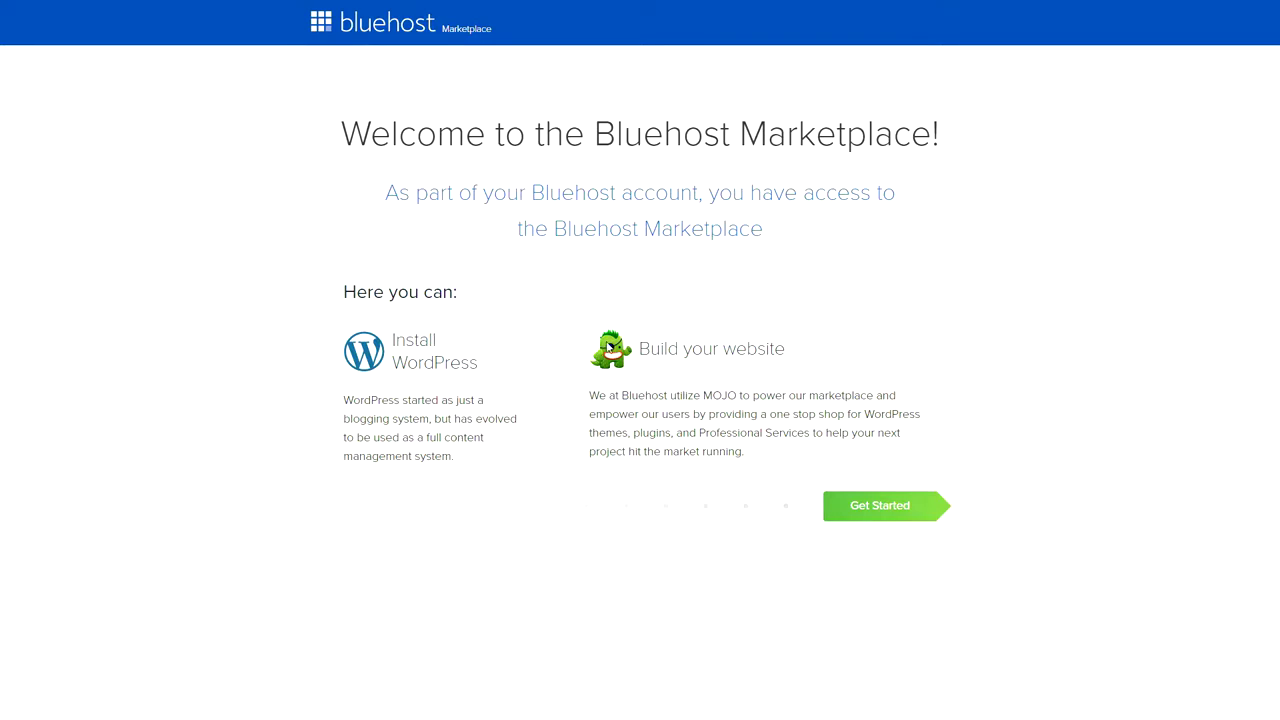
click(878, 505)
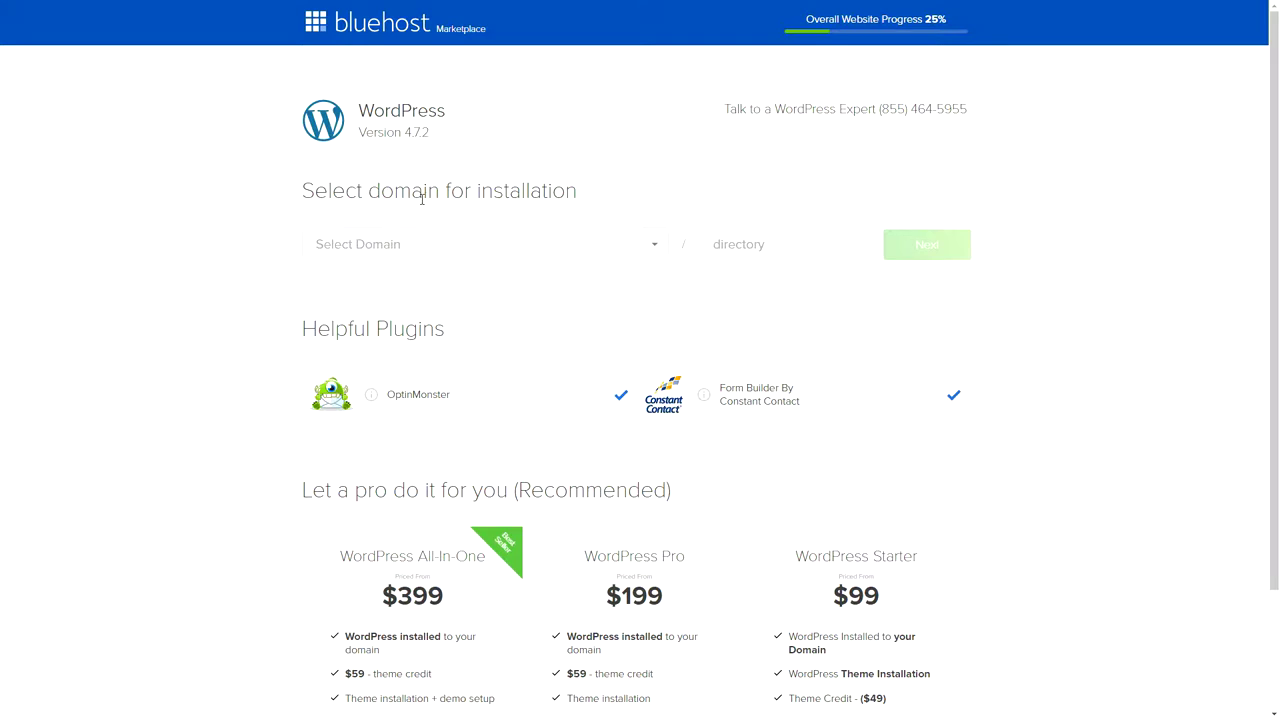
click(651, 250)
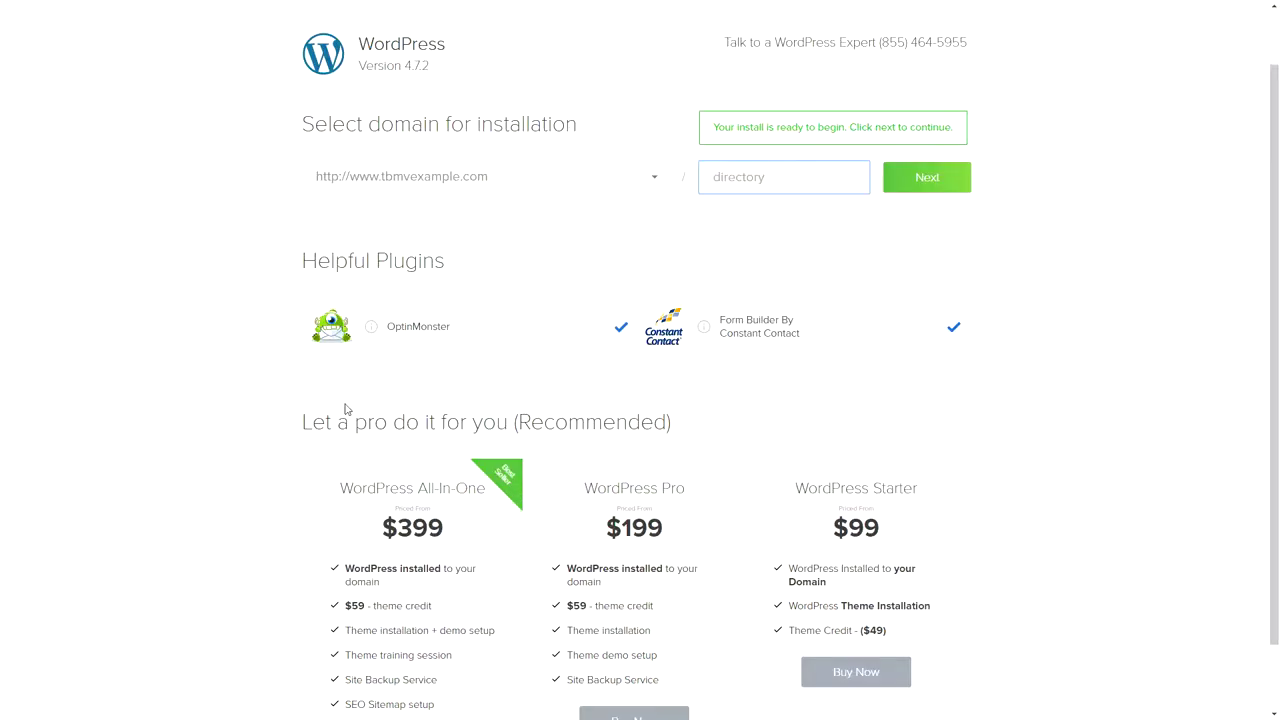
scroll(272, 355, down, 1)
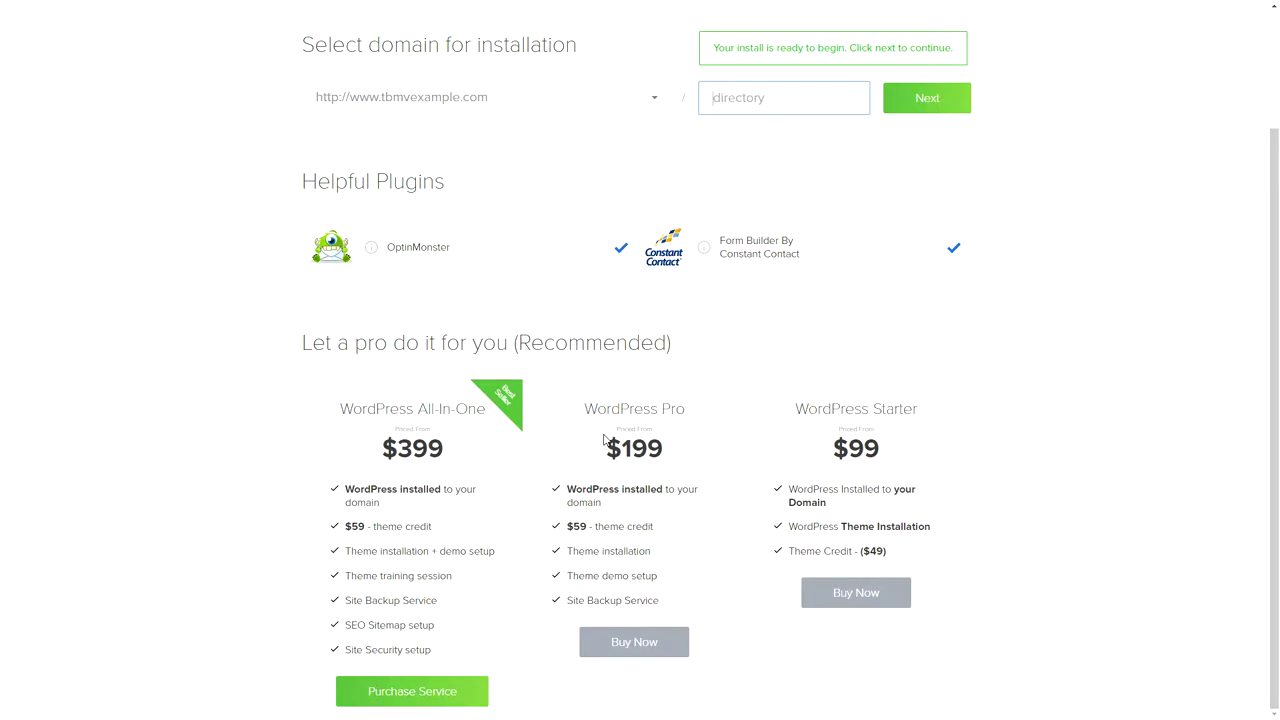
scroll(606, 440, up, 2)
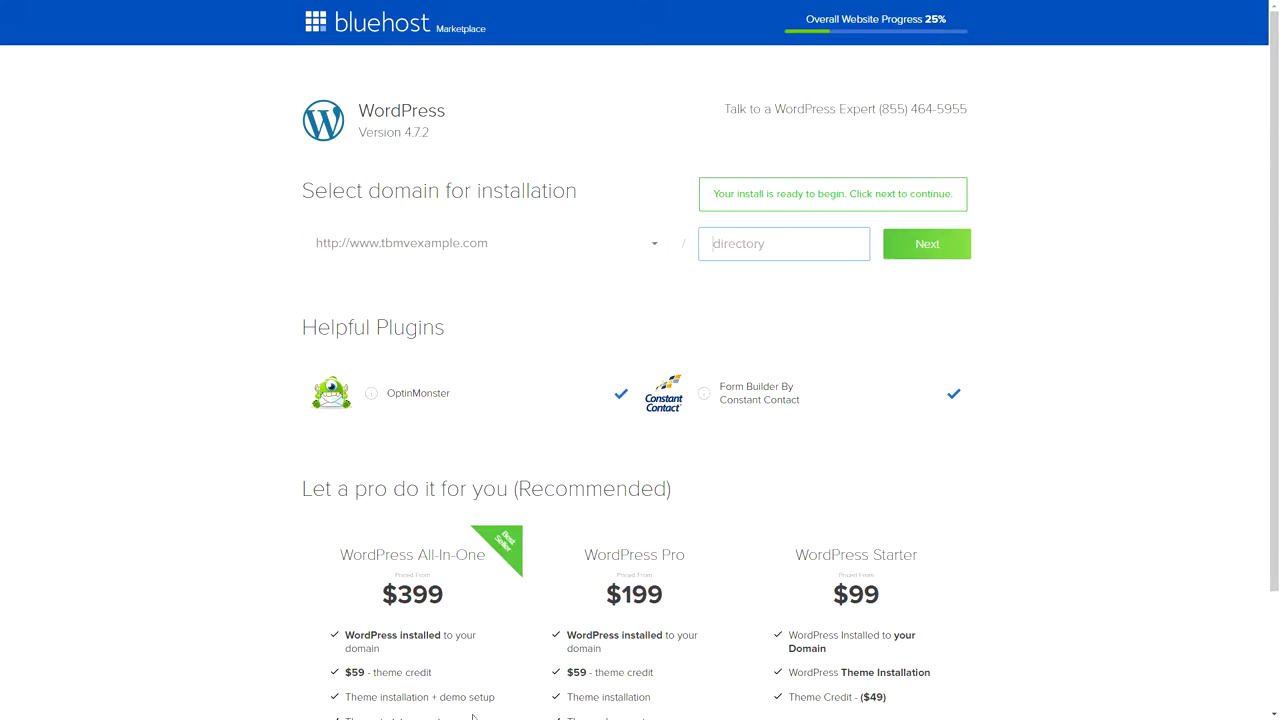
scroll(364, 667, down, 2)
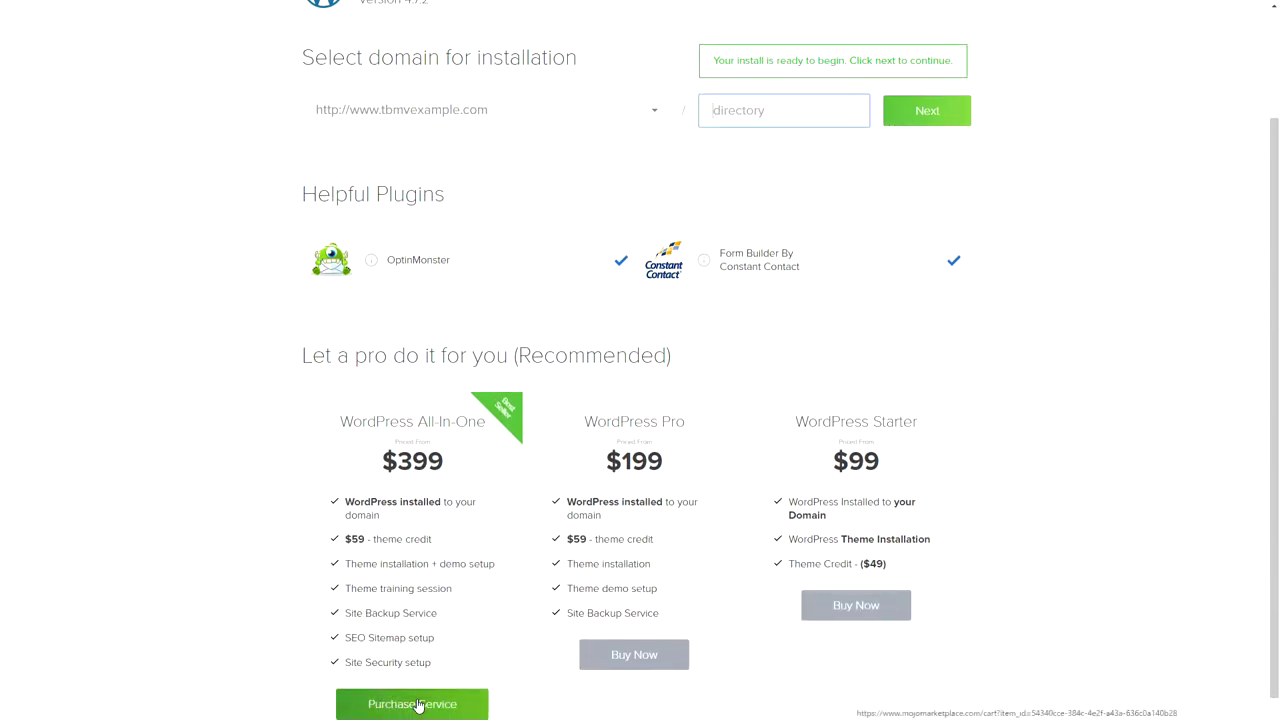
scroll(711, 483, up, 2)
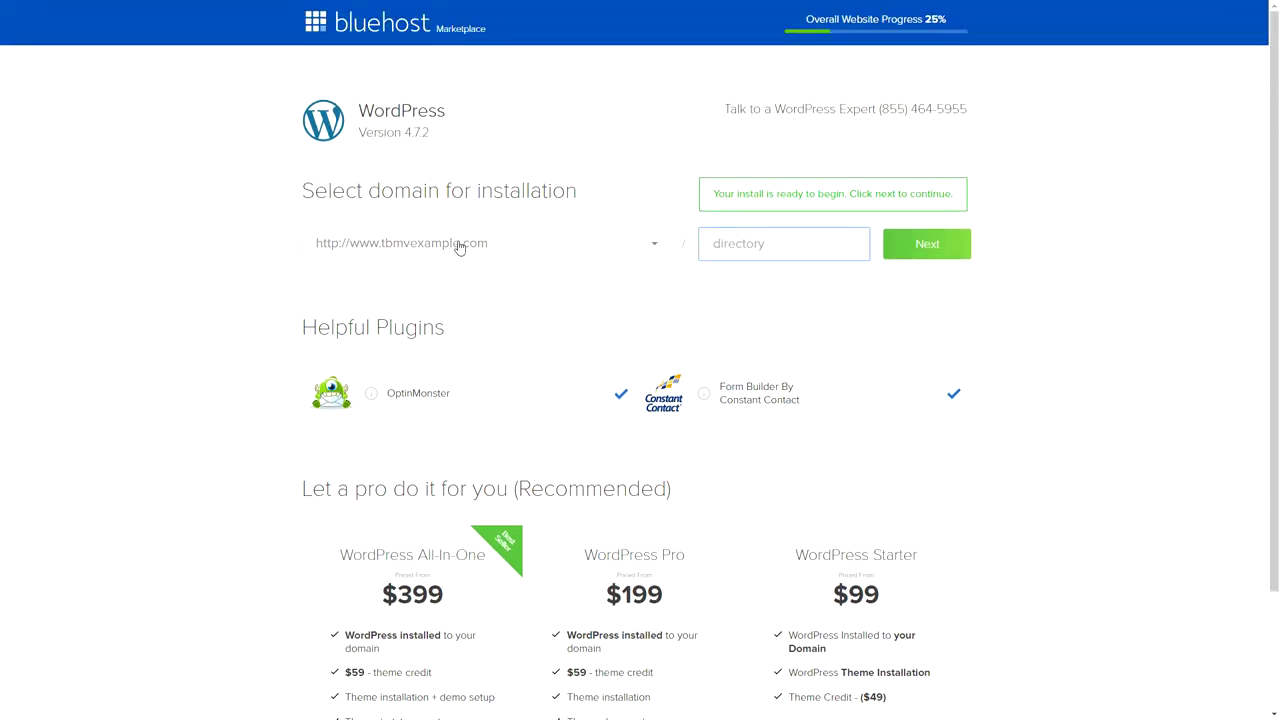
click(931, 245)
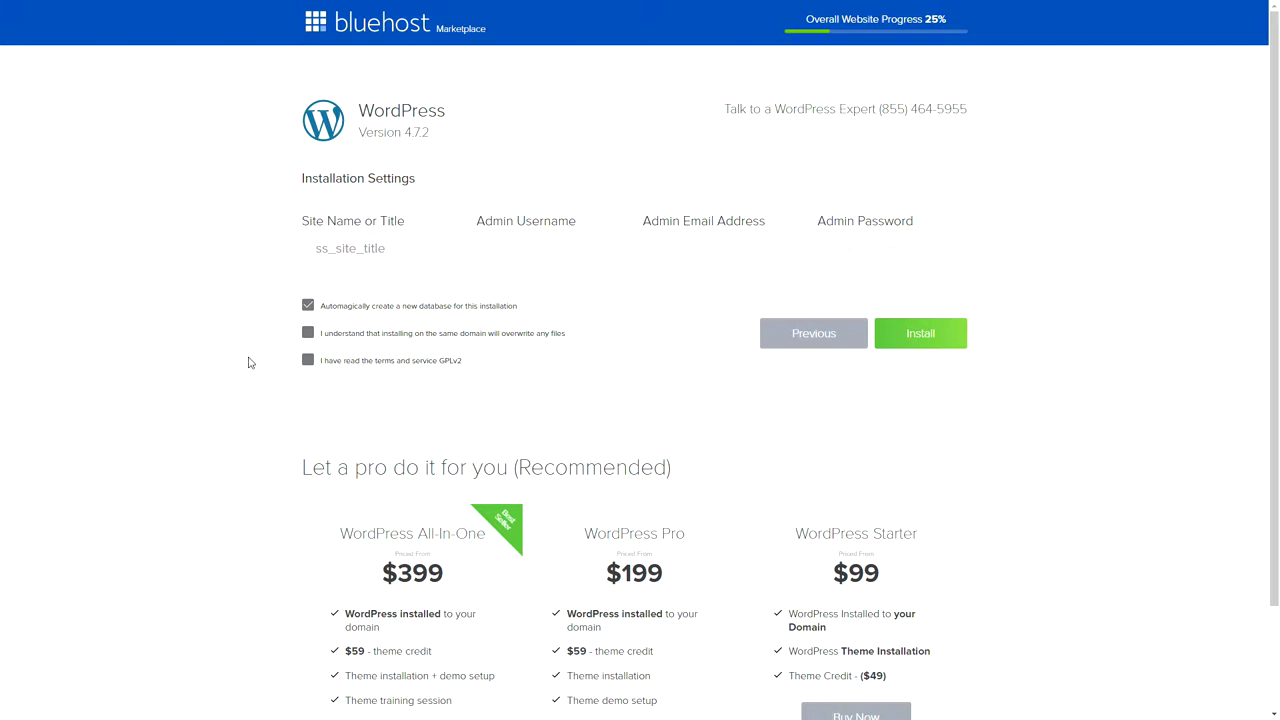
- Accept the file overwrite notice and the GPLv2 terms, set the site title to TBMVExample, and install WordPress
click(307, 333)
click(308, 362)
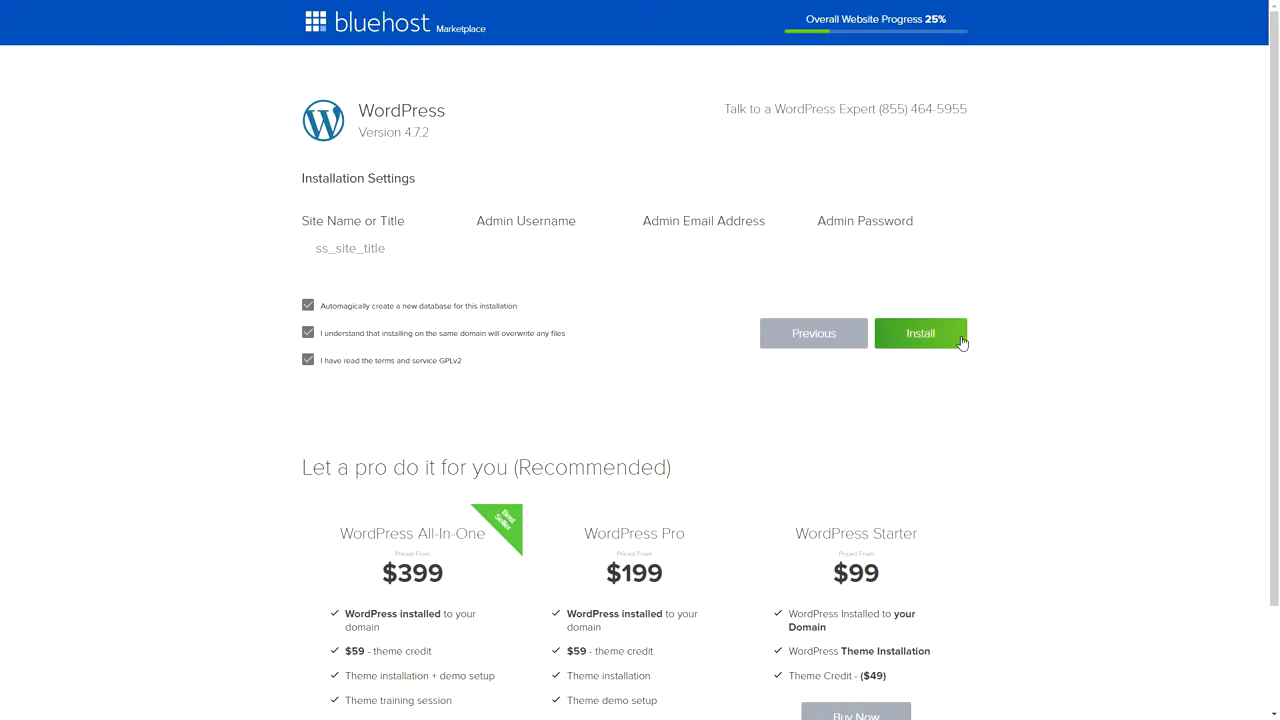
click(400, 248)
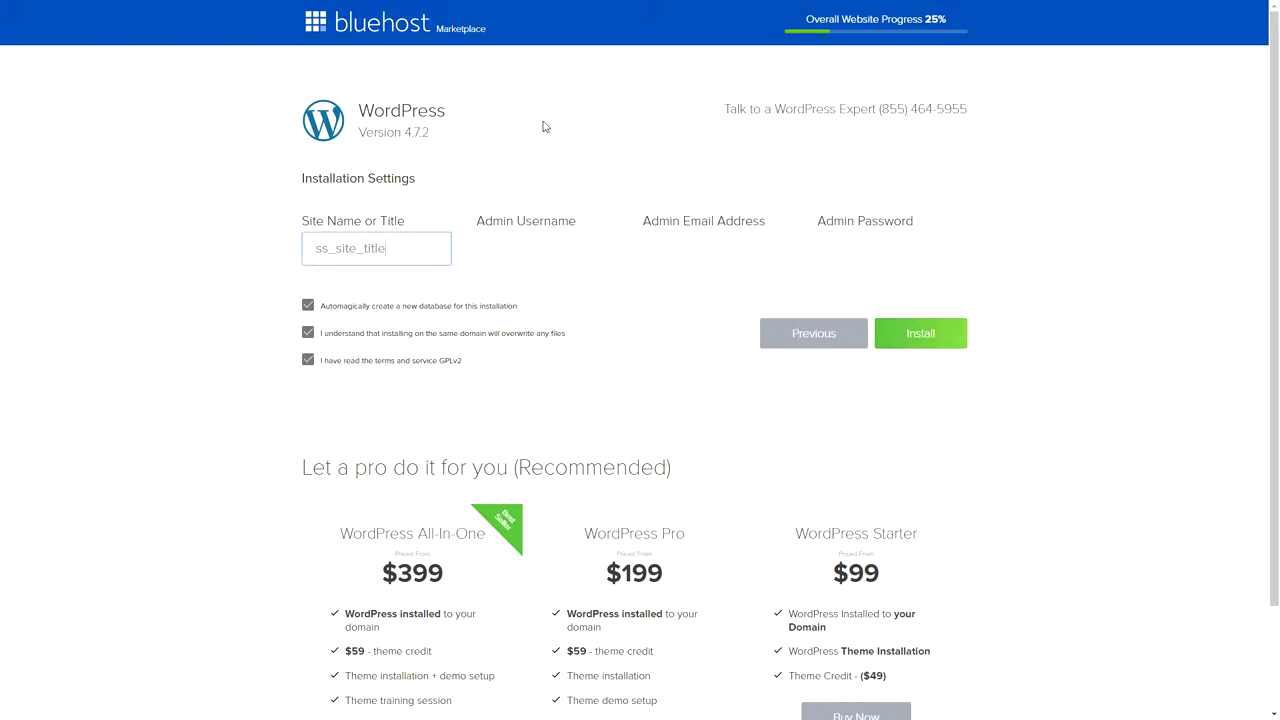
key(ctrl+a)
text(TBMVExample)
click(930, 338)
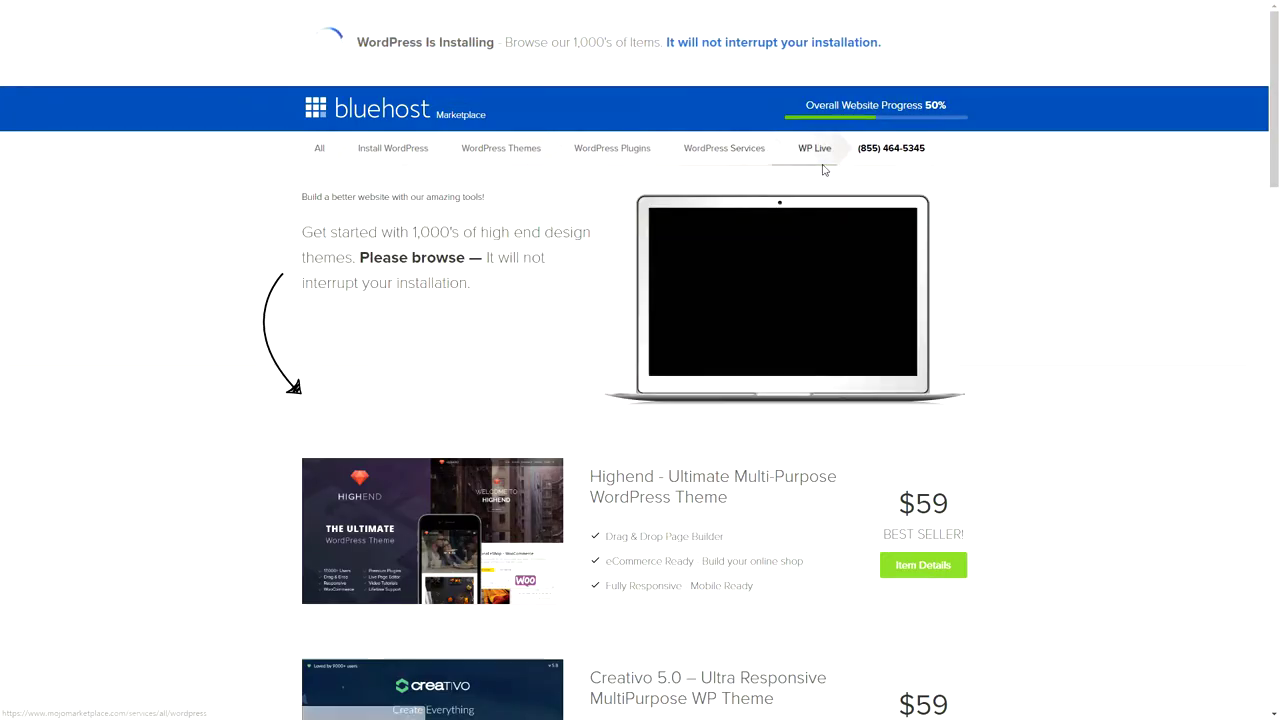
- Browse the list of WordPress themes offered in the marketplace while WordPress installs
scroll(1023, 240, down, 5)
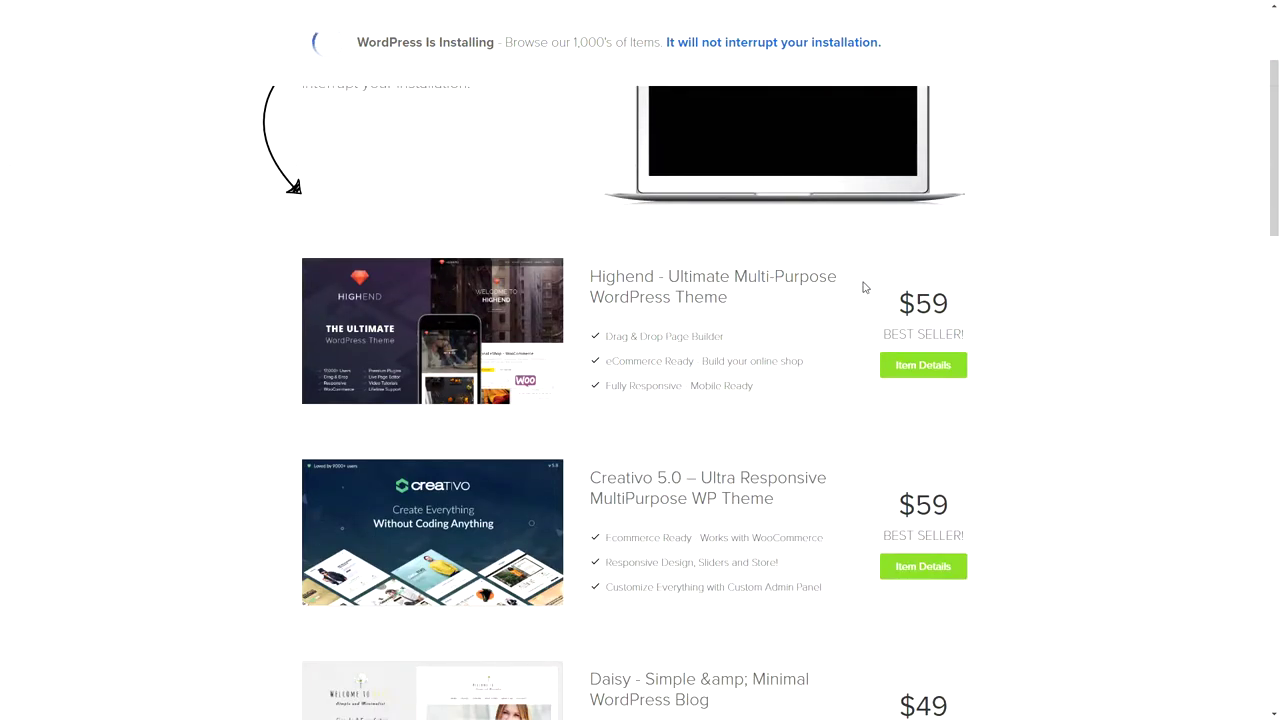
scroll(750, 335, down, 1)
scroll(748, 337, down, 2)
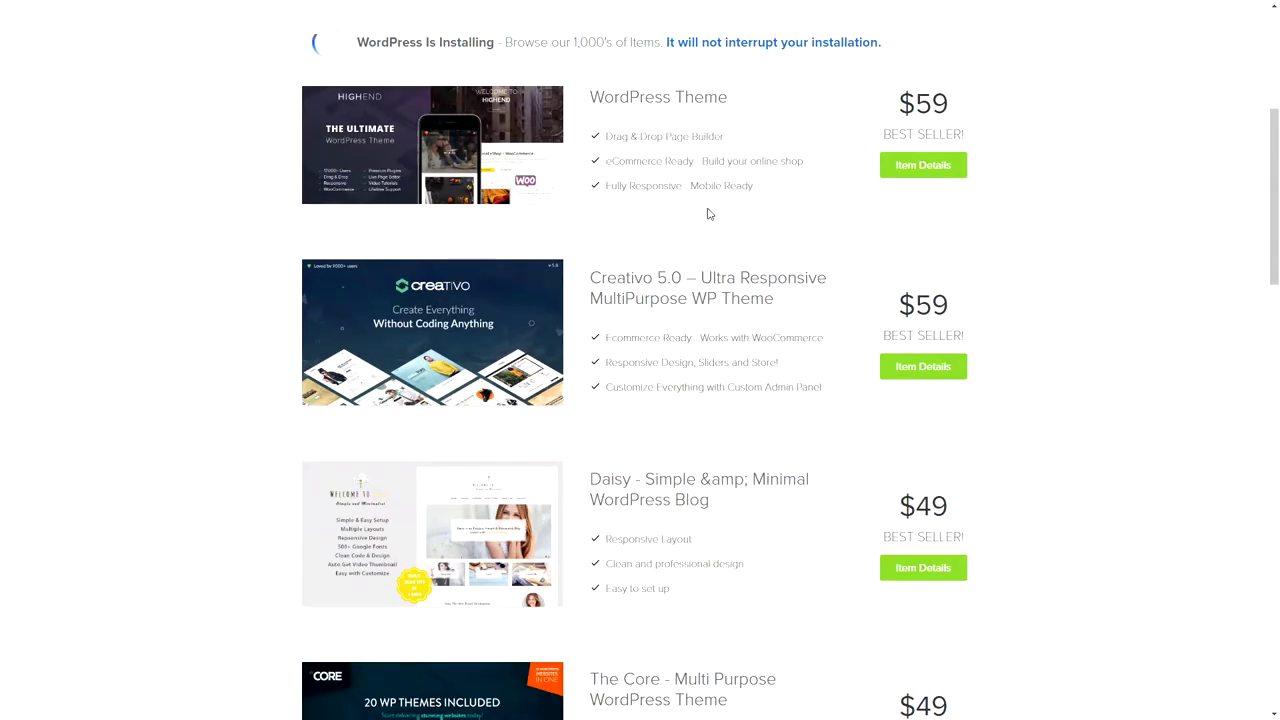
scroll(735, 330, down, 2)
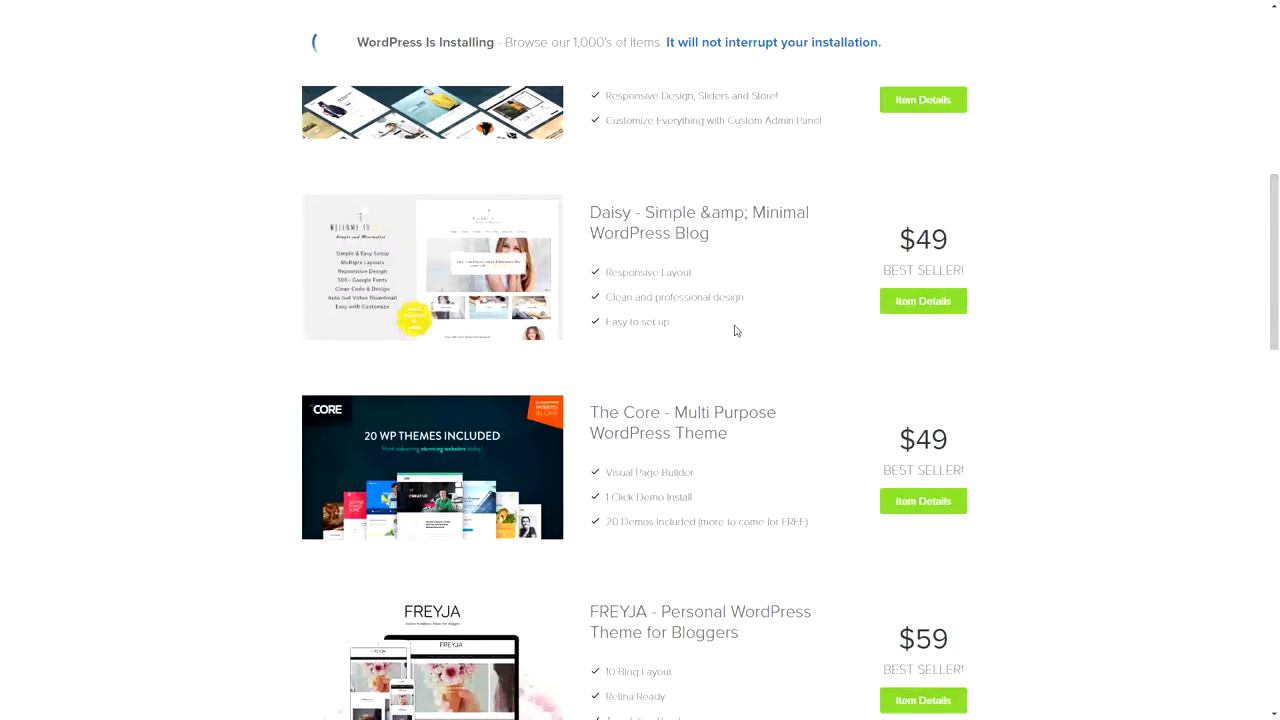
scroll(735, 330, down, 6)
scroll(735, 330, down, 2)
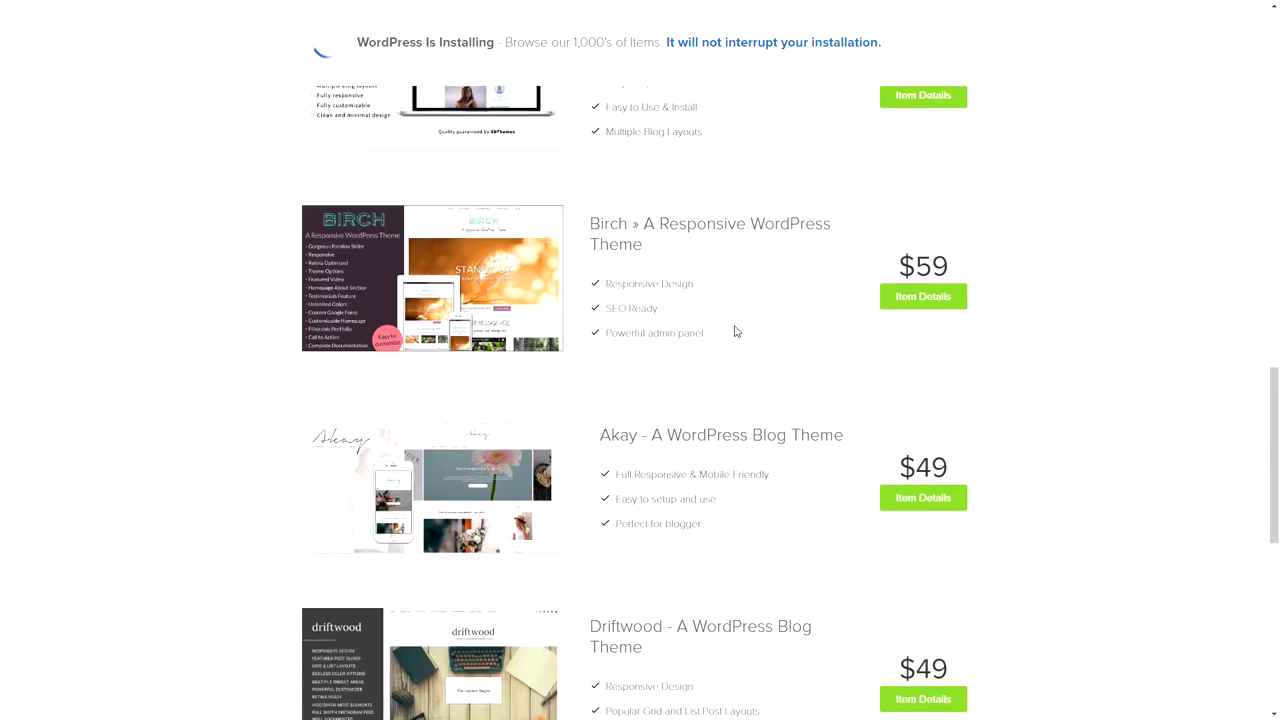
scroll(735, 331, down, 5)
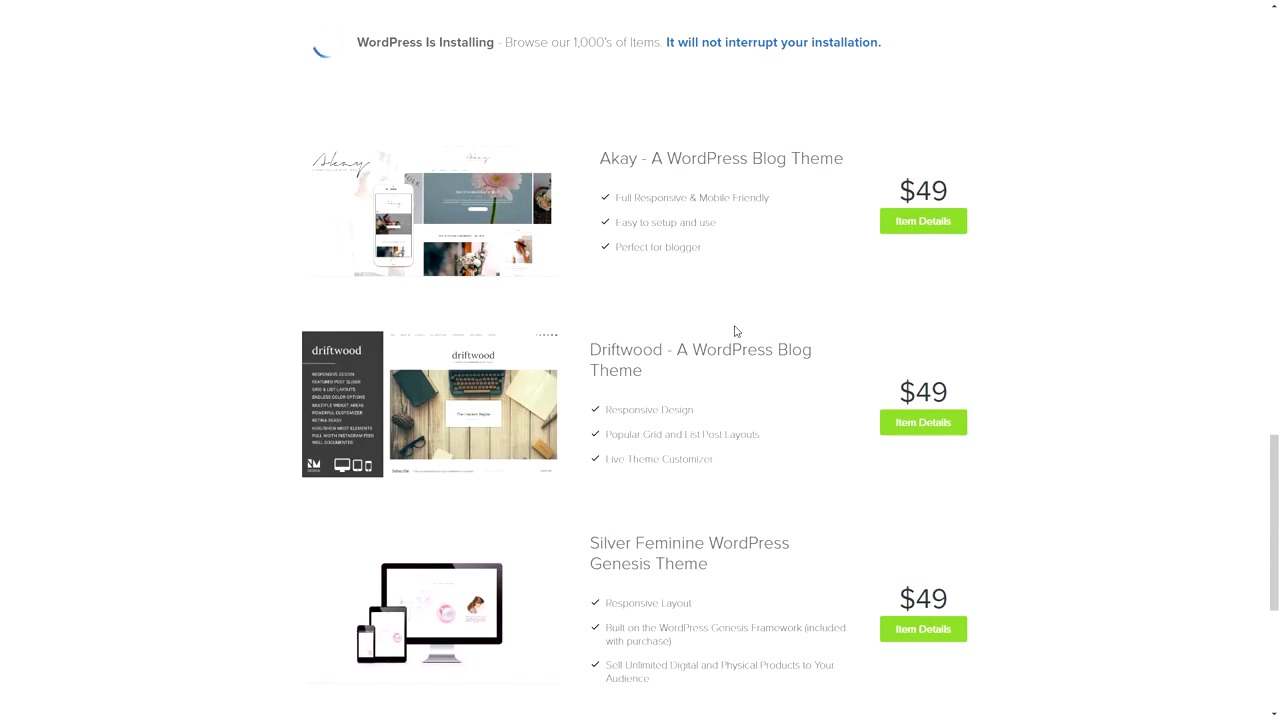
scroll(737, 330, down, 1)
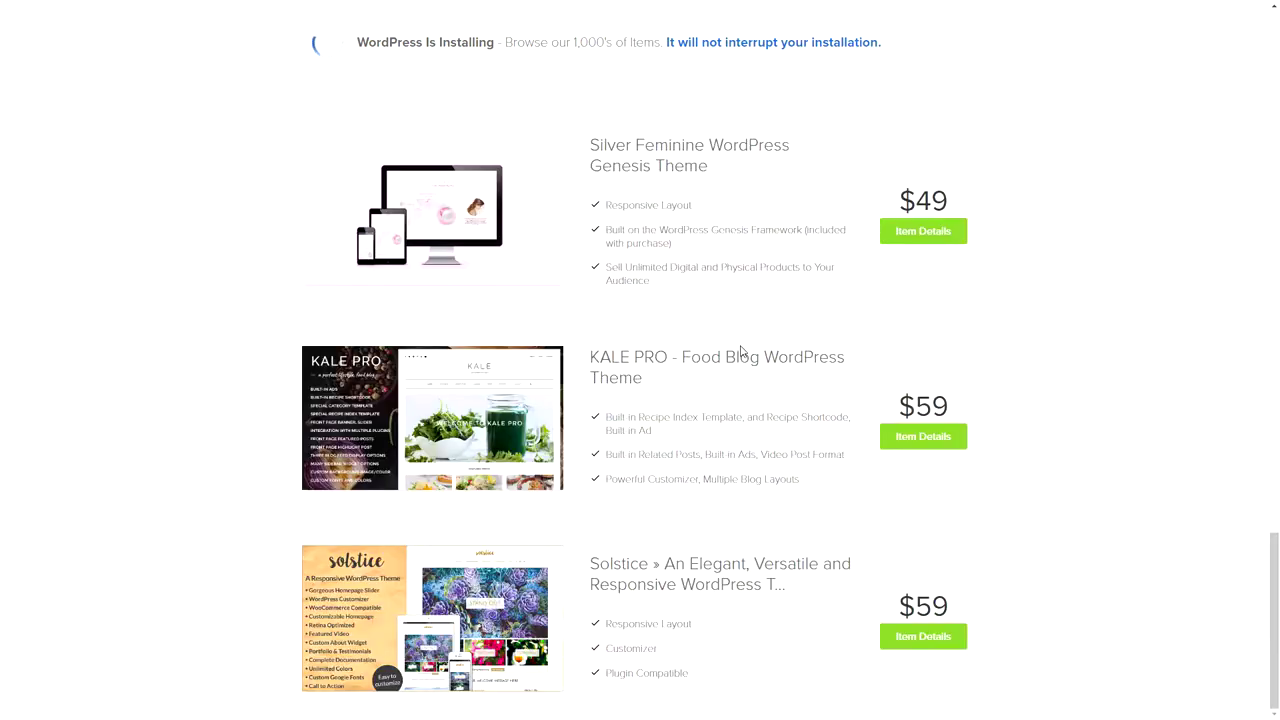
scroll(740, 345, up, 13)
scroll(749, 347, up, 8)
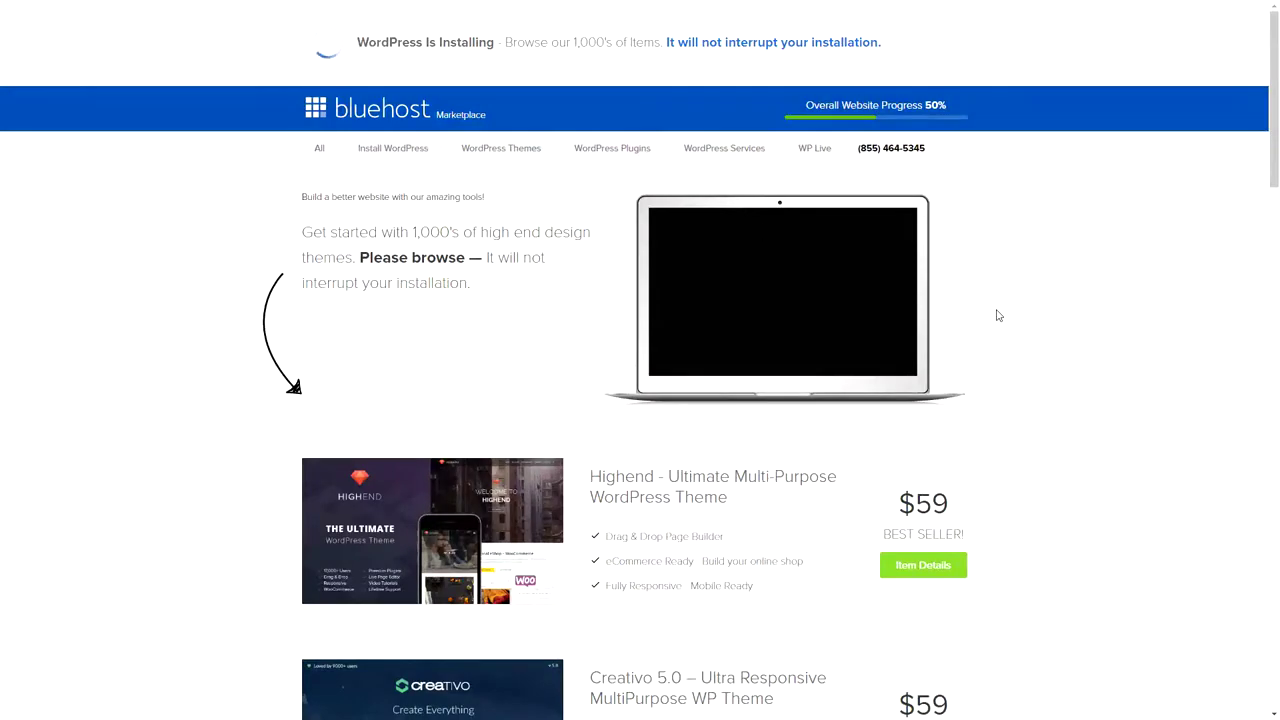
scroll(885, 326, down, 3)
scroll(885, 332, down, 18)
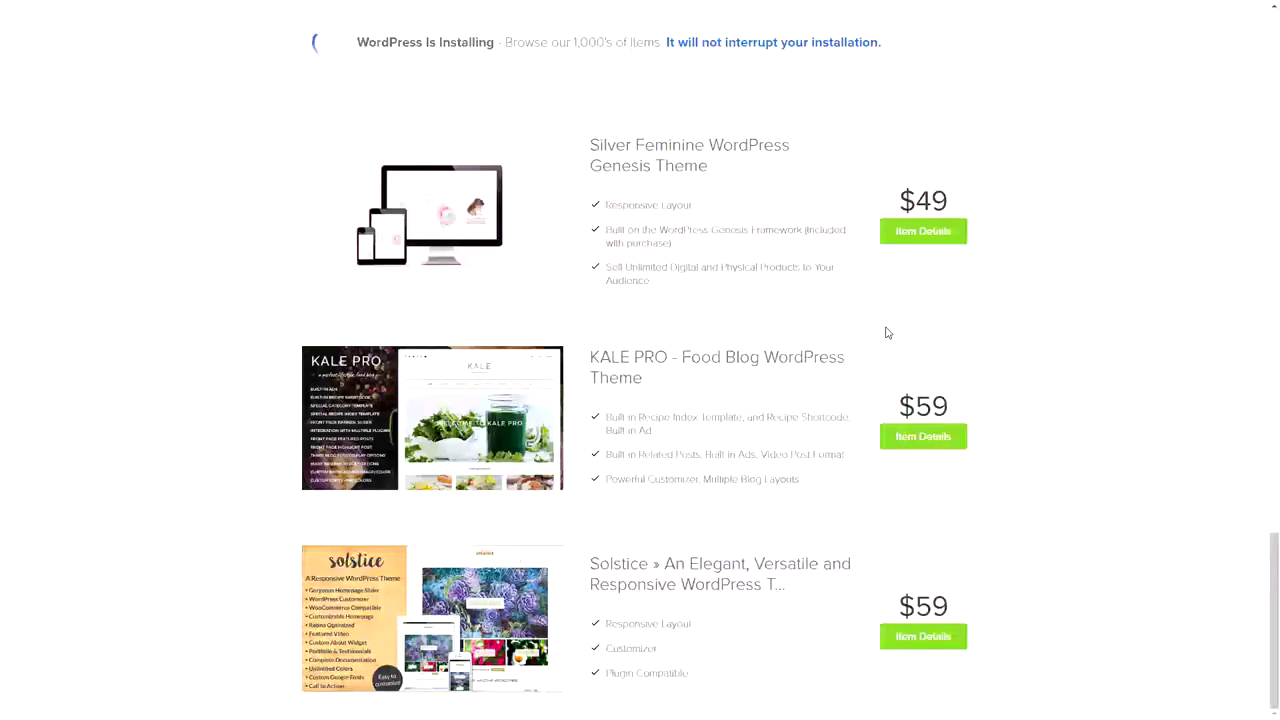
scroll(826, 366, up, 20)
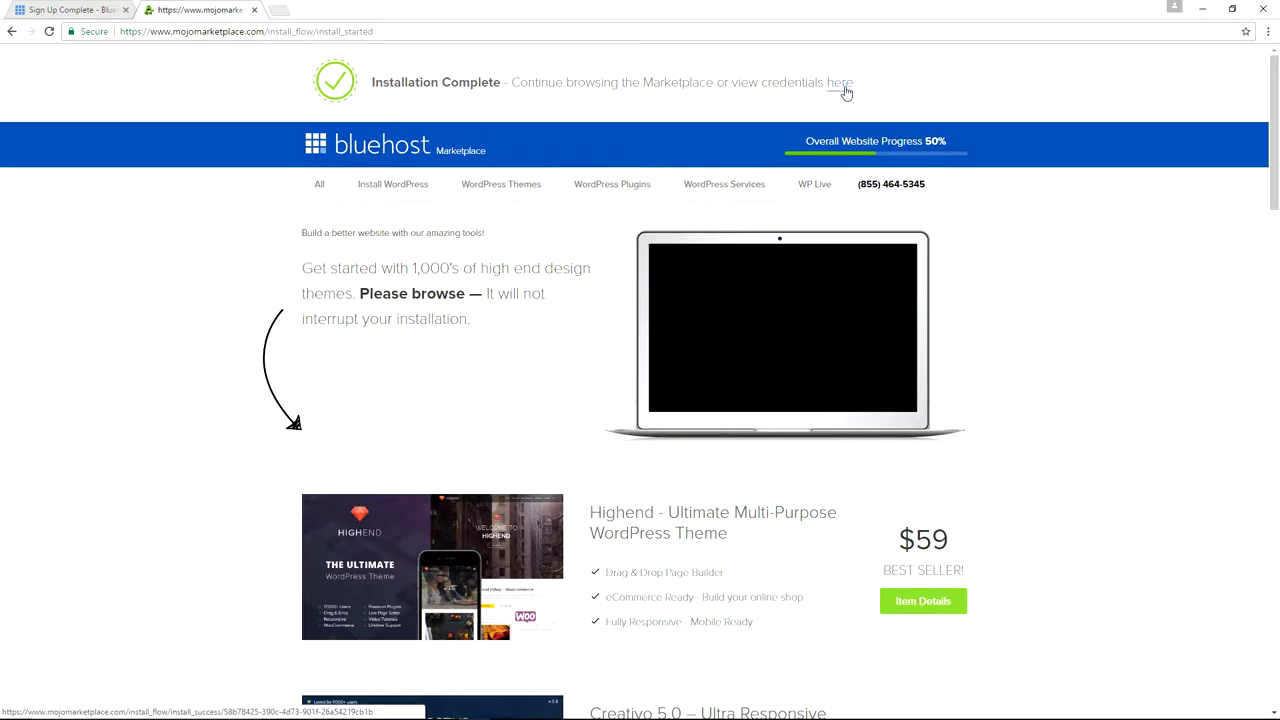
- Open the credentials page of the completed WordPress installation
scroll(825, 84, down, 2)
scroll(807, 78, up, 2)
click(840, 88)
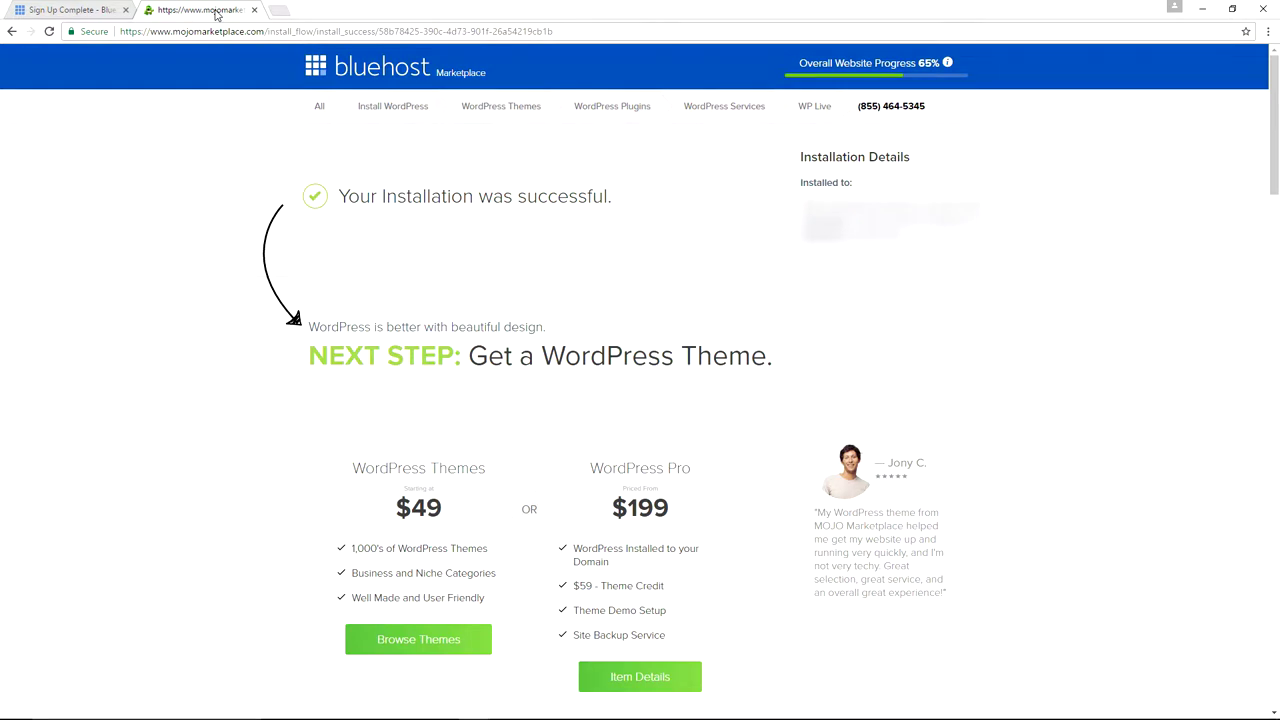
- Load the WordPress admin login at tbmvexample.com/wp-admin in a new tab and close the Bluehost sign-up tab
click(282, 12)
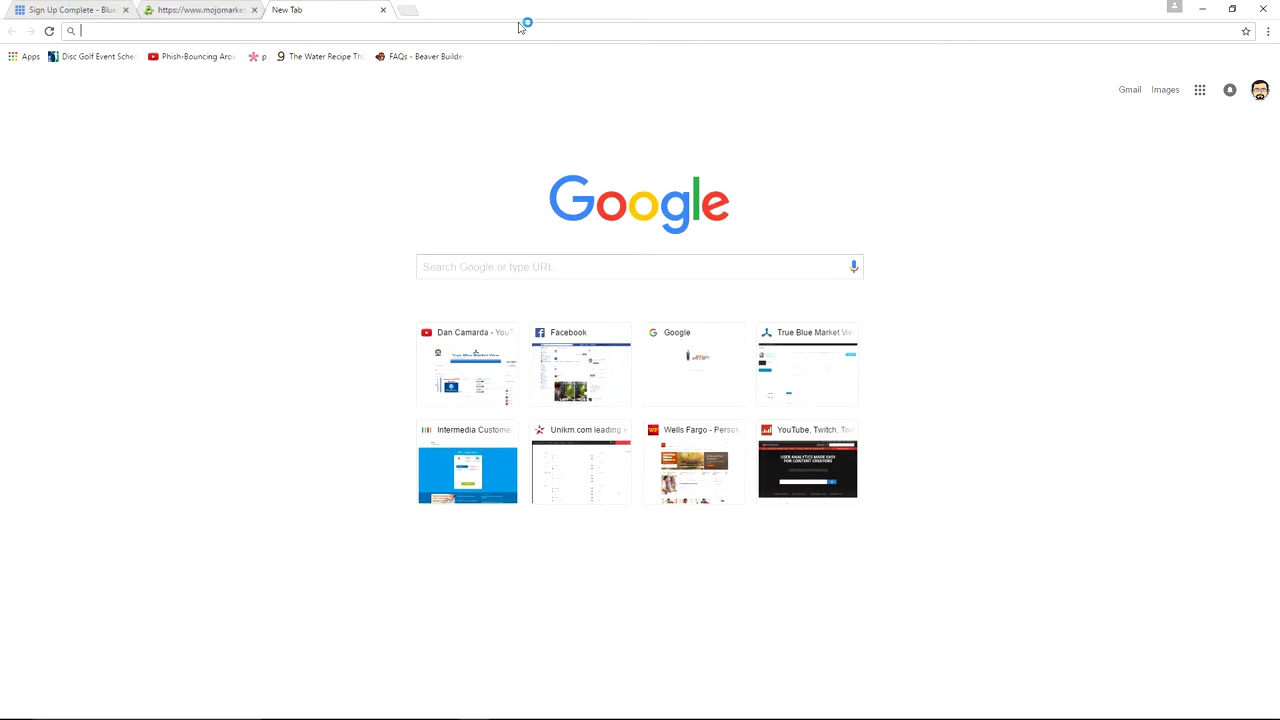
text(tbmvexample.com)
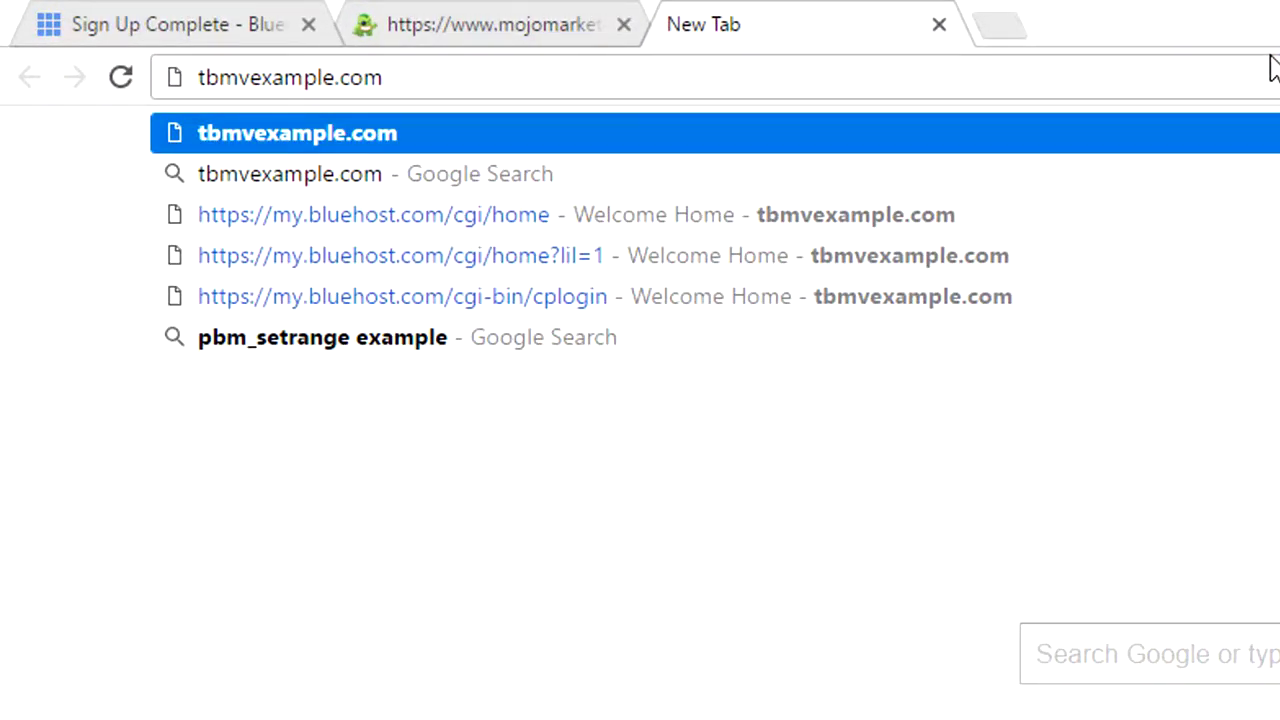
text(/)
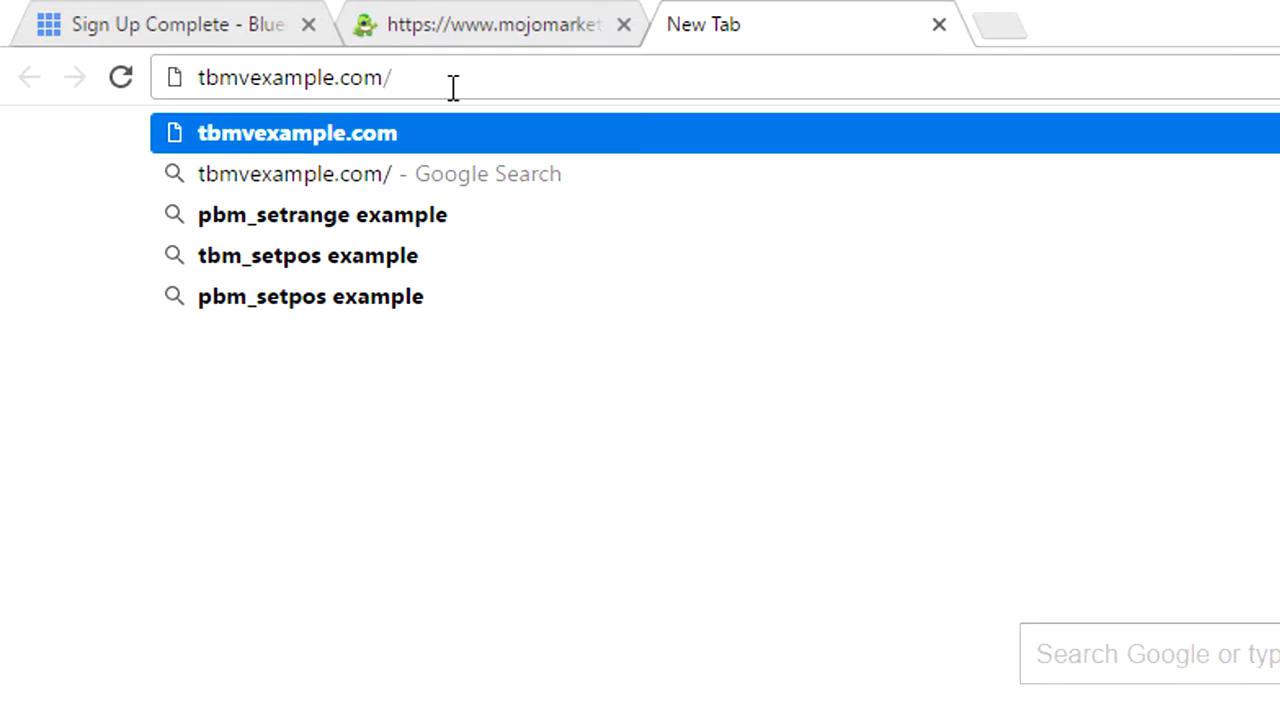
text(wp-admin)
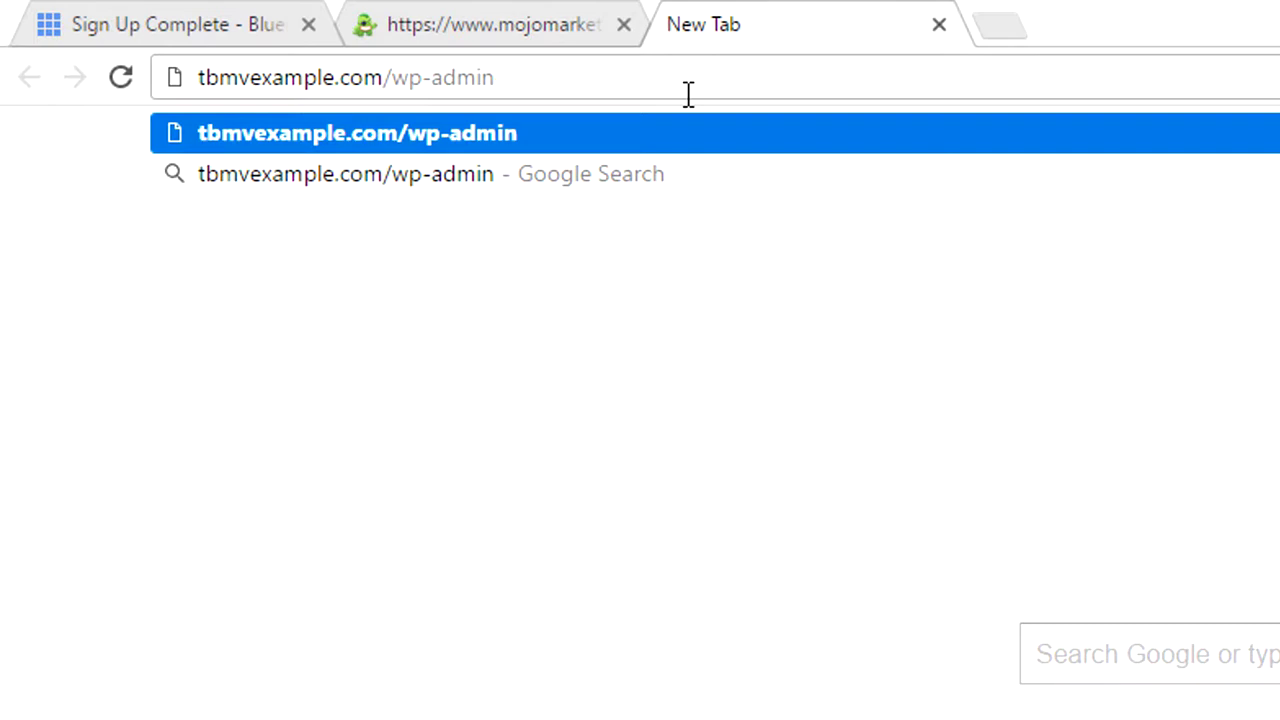
key(Return)
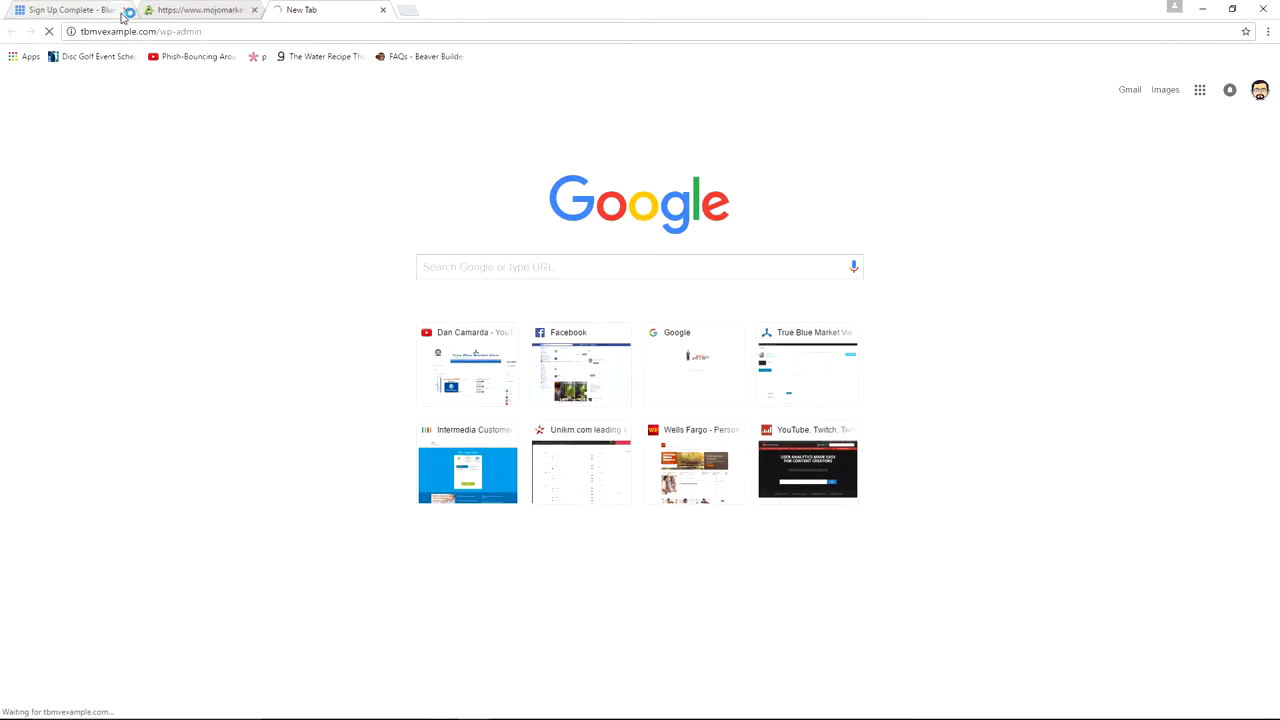
click(124, 11)
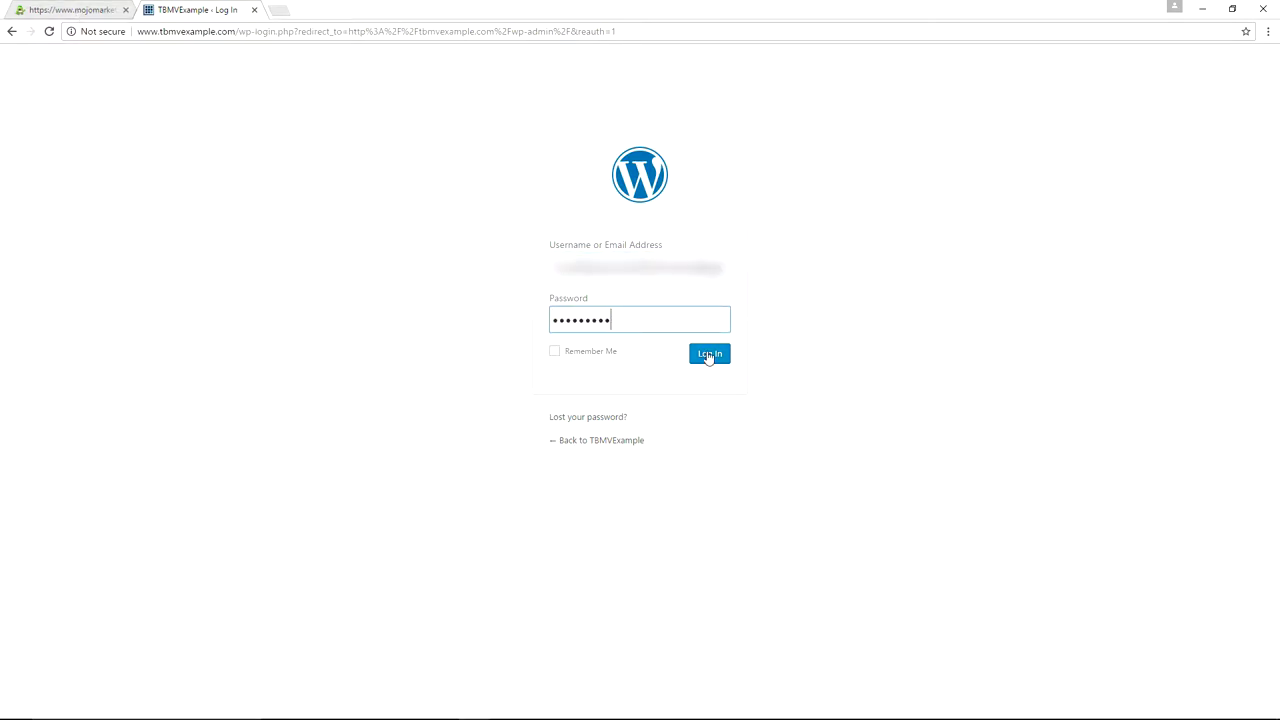
- Log in to the WordPress admin and decline the offered site setup help
click(708, 355)
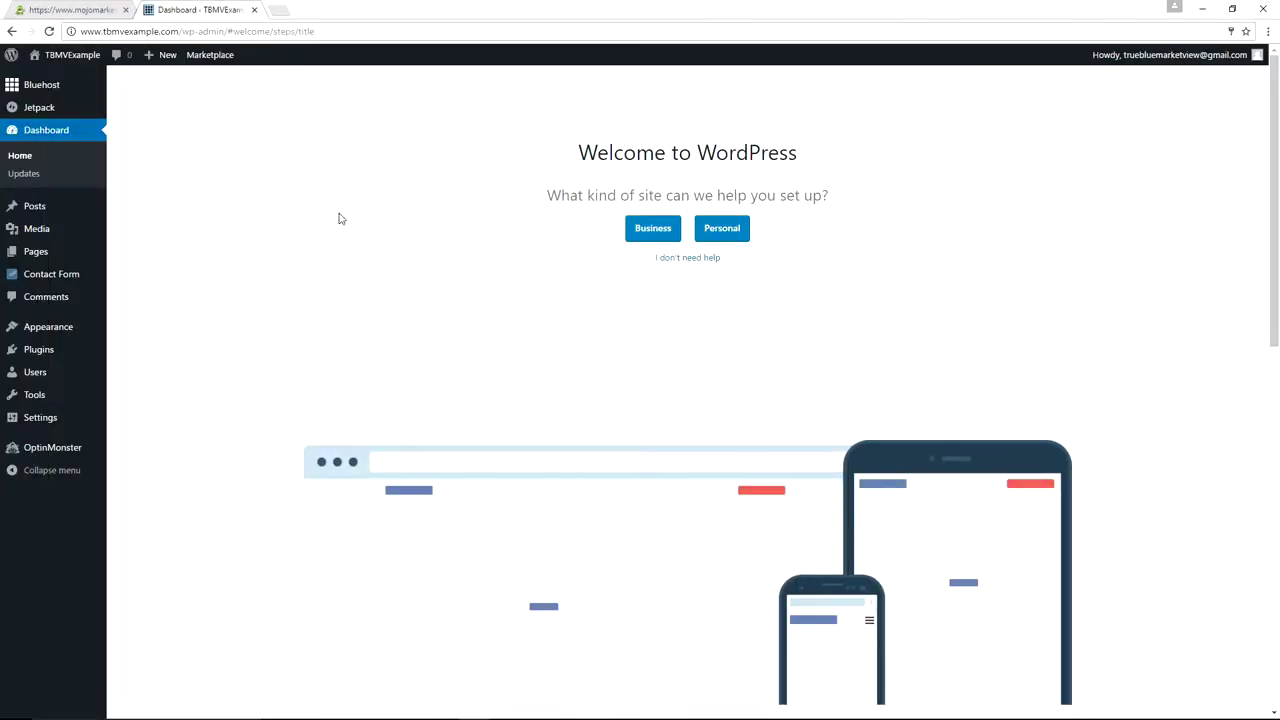
click(694, 259)
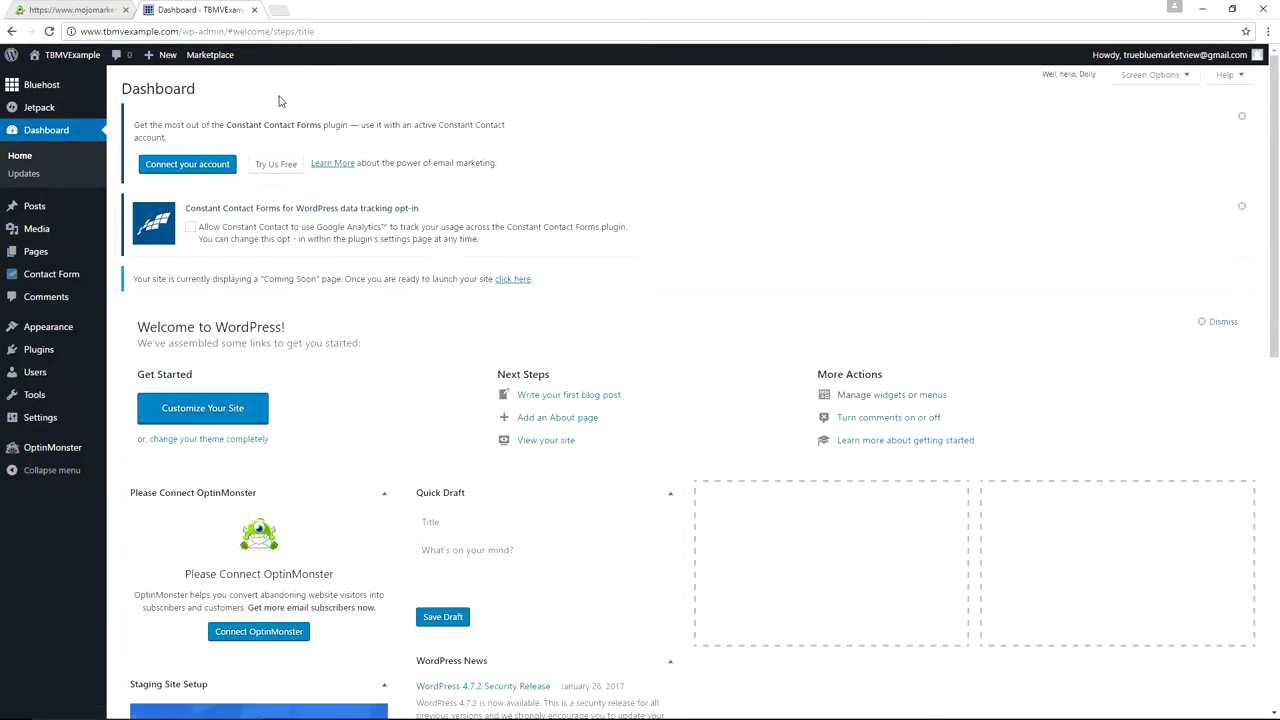
- Open the administrator's user profile, enter a new account password and update the profile
mouse_move(63, 425)
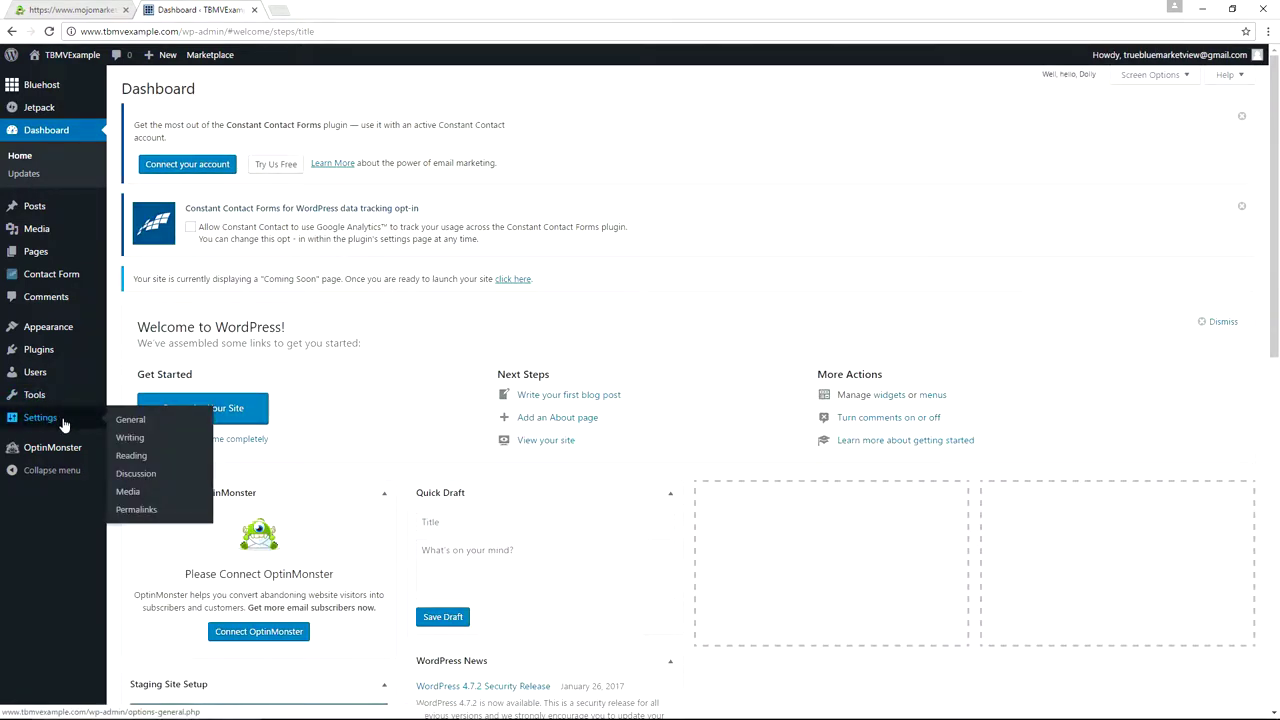
mouse_move(60, 374)
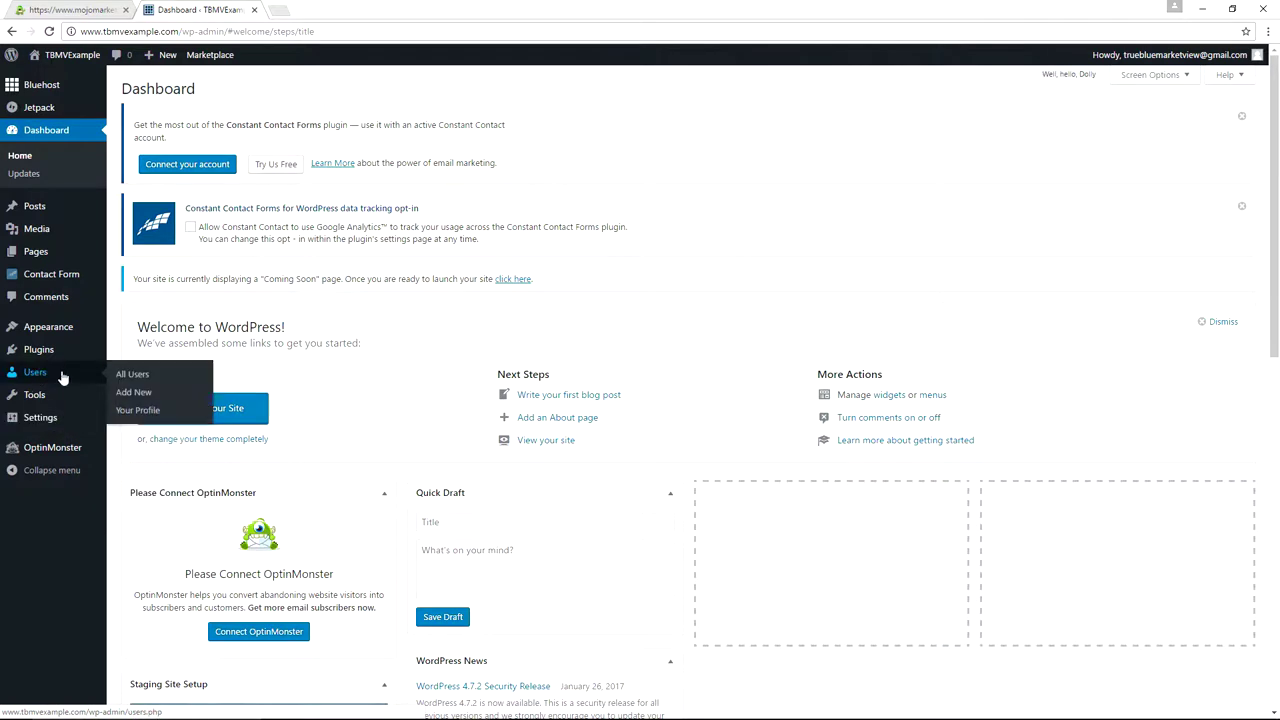
click(132, 375)
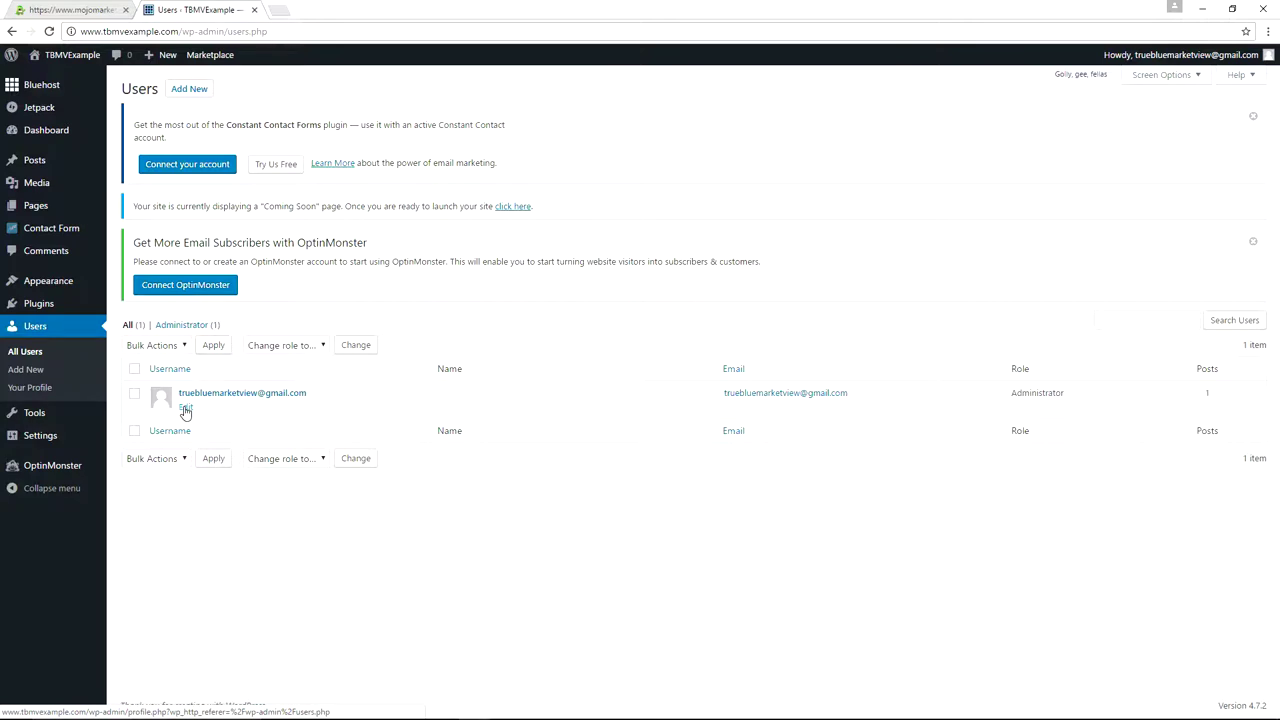
click(185, 408)
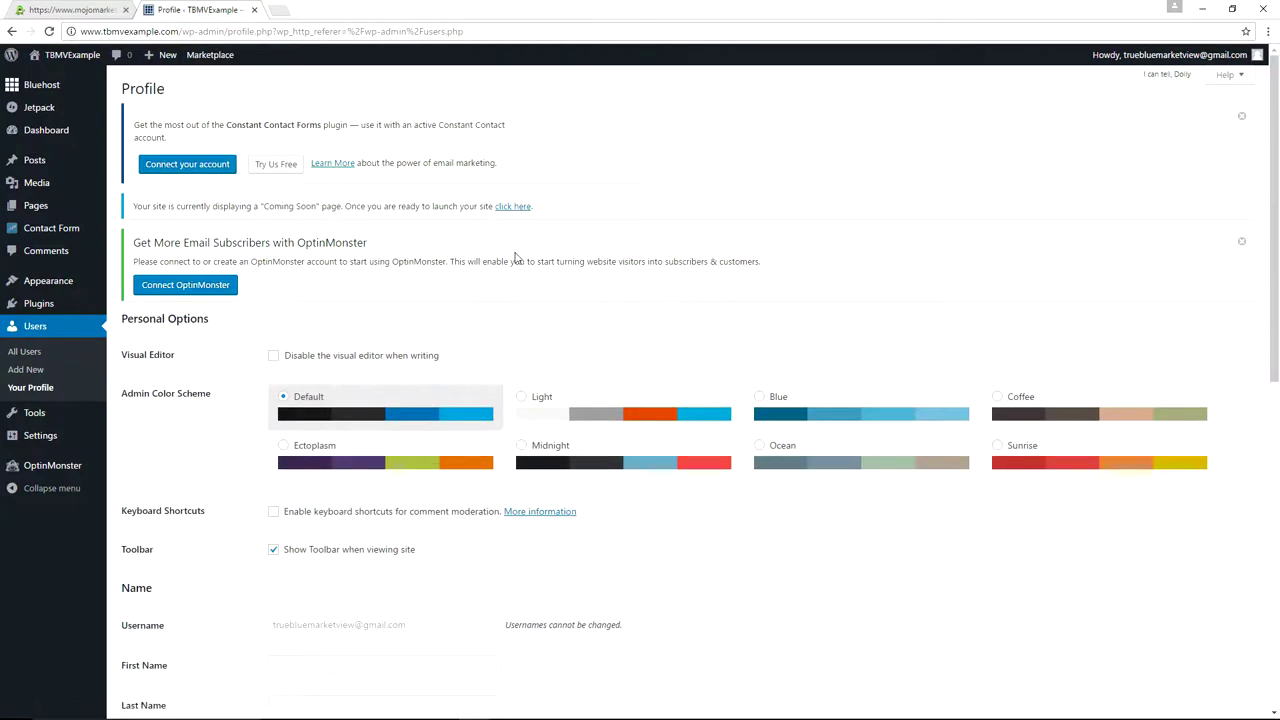
scroll(561, 215, down, 5)
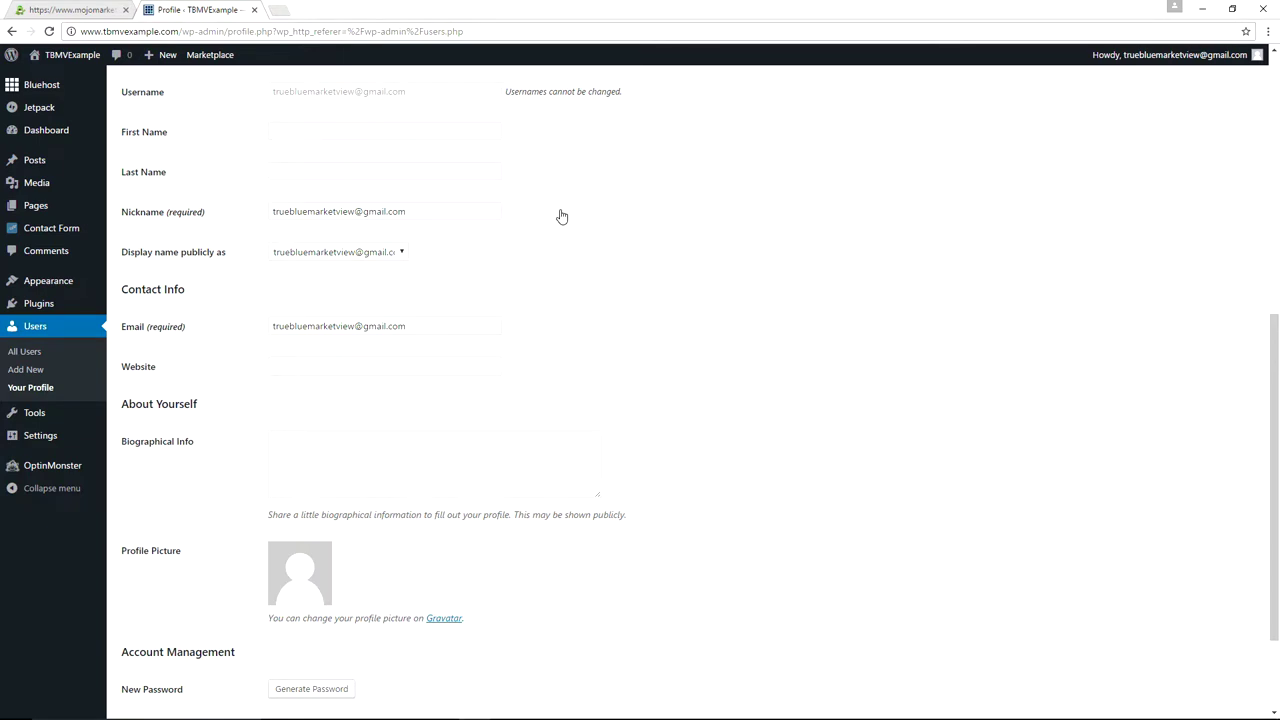
scroll(561, 215, down, 2)
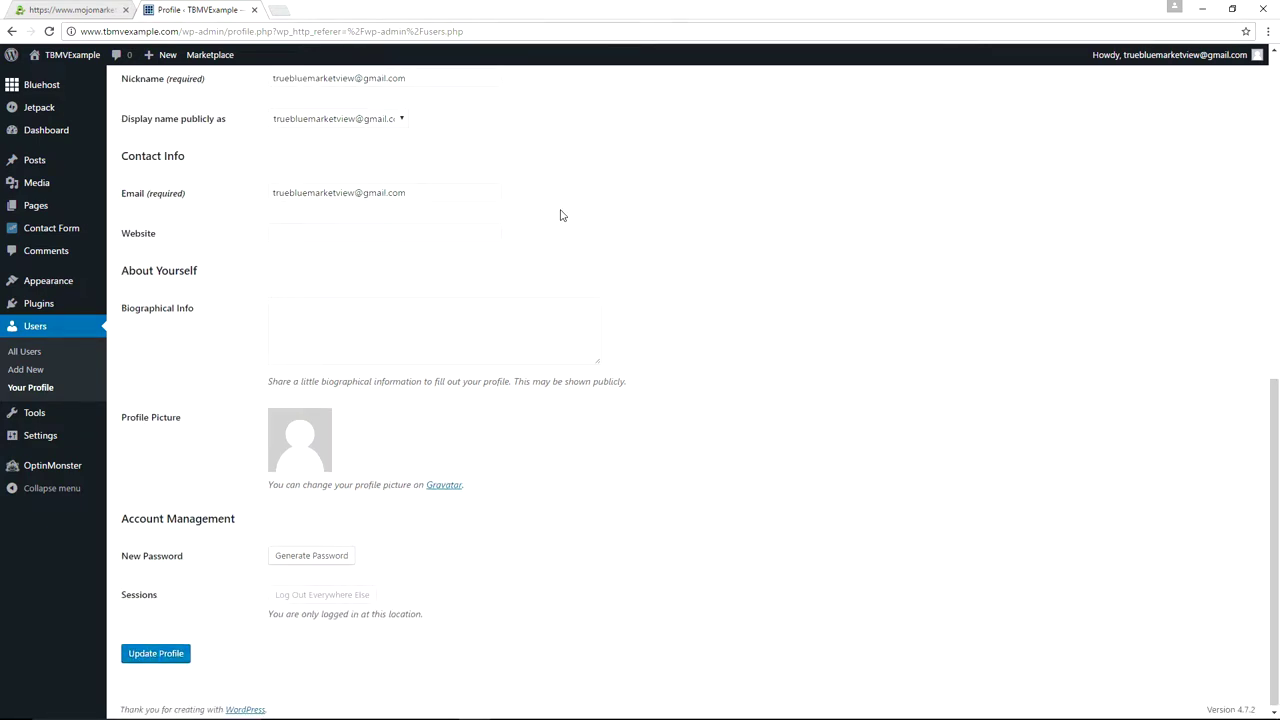
click(311, 556)
key(ctrl+v)
key(Return)
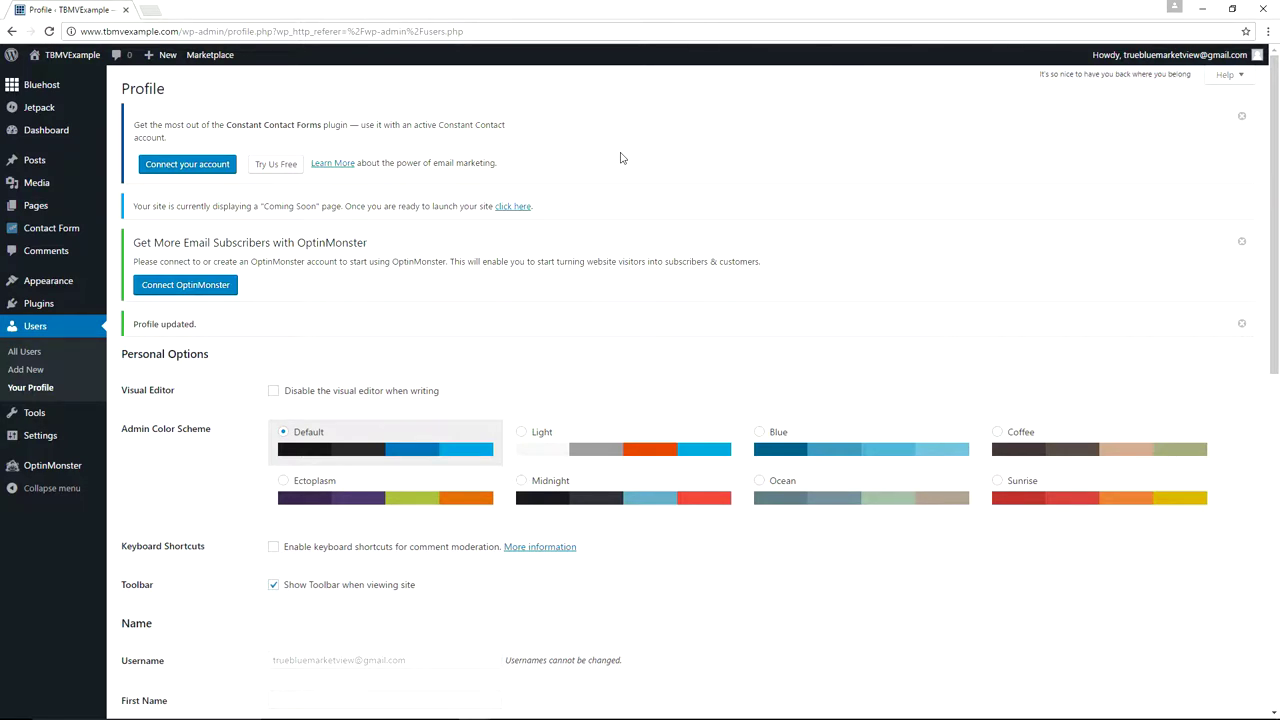
- Deactivate the installed plugins Akismet Anti-Spam, Constant Contact Forms, Hello Dolly, Jetpack, MOJO Marketplace and OptinMonster API one by one
mouse_move(50, 311)
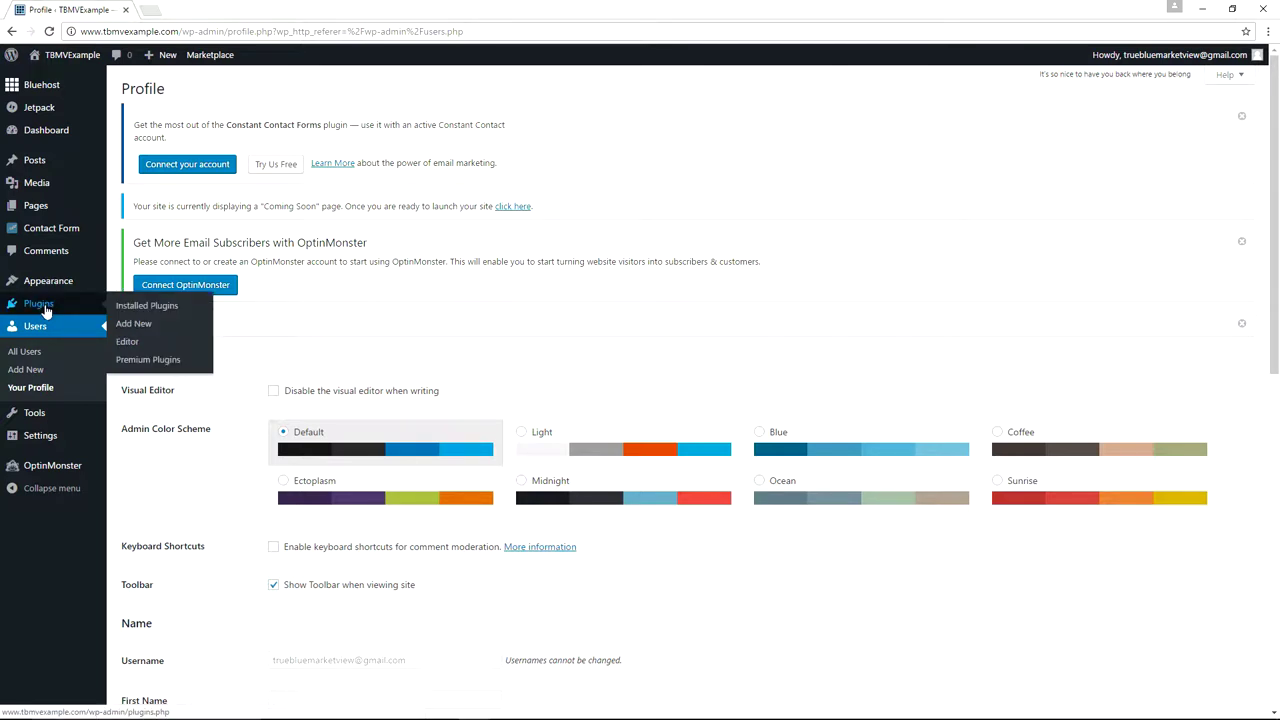
click(167, 308)
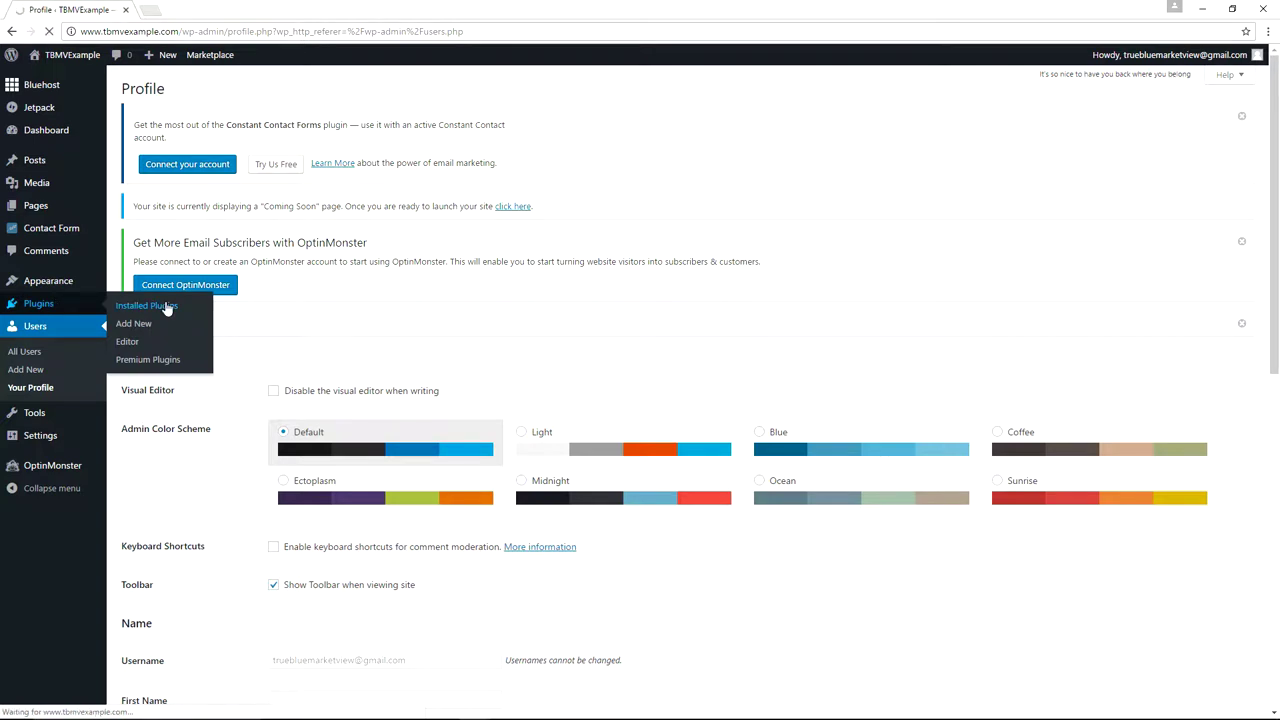
scroll(200, 350, down, 3)
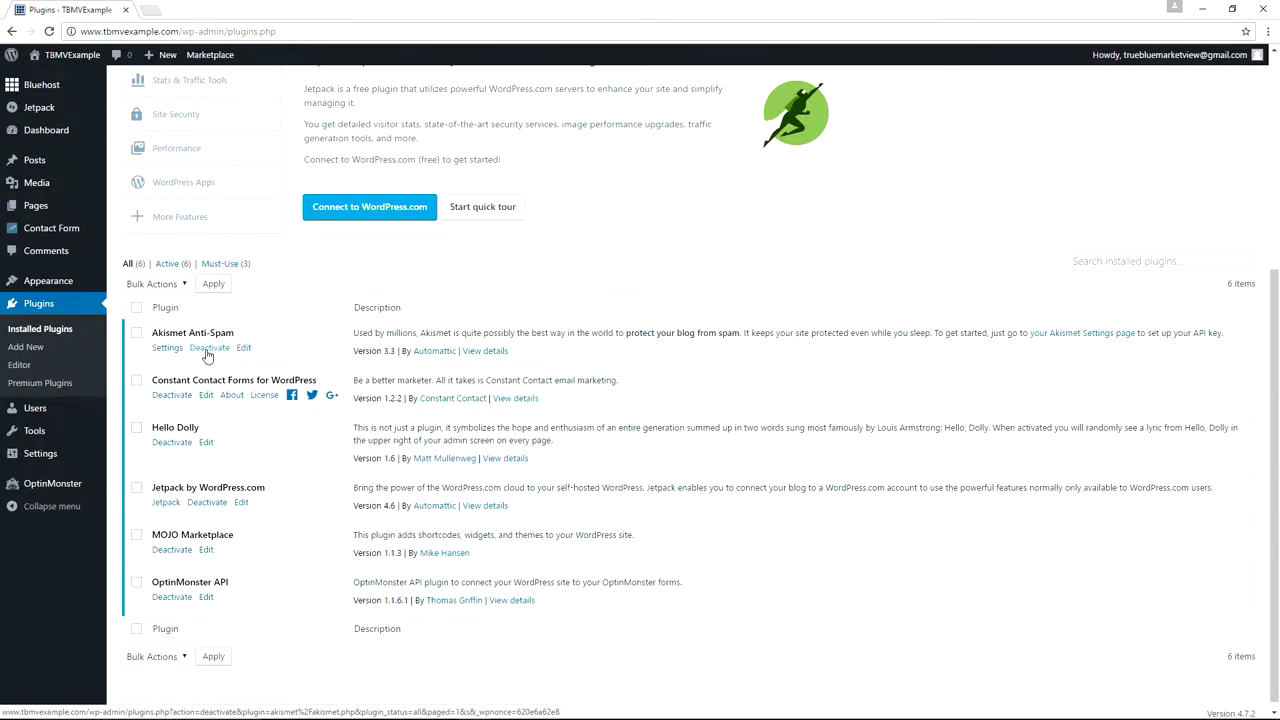
click(209, 349)
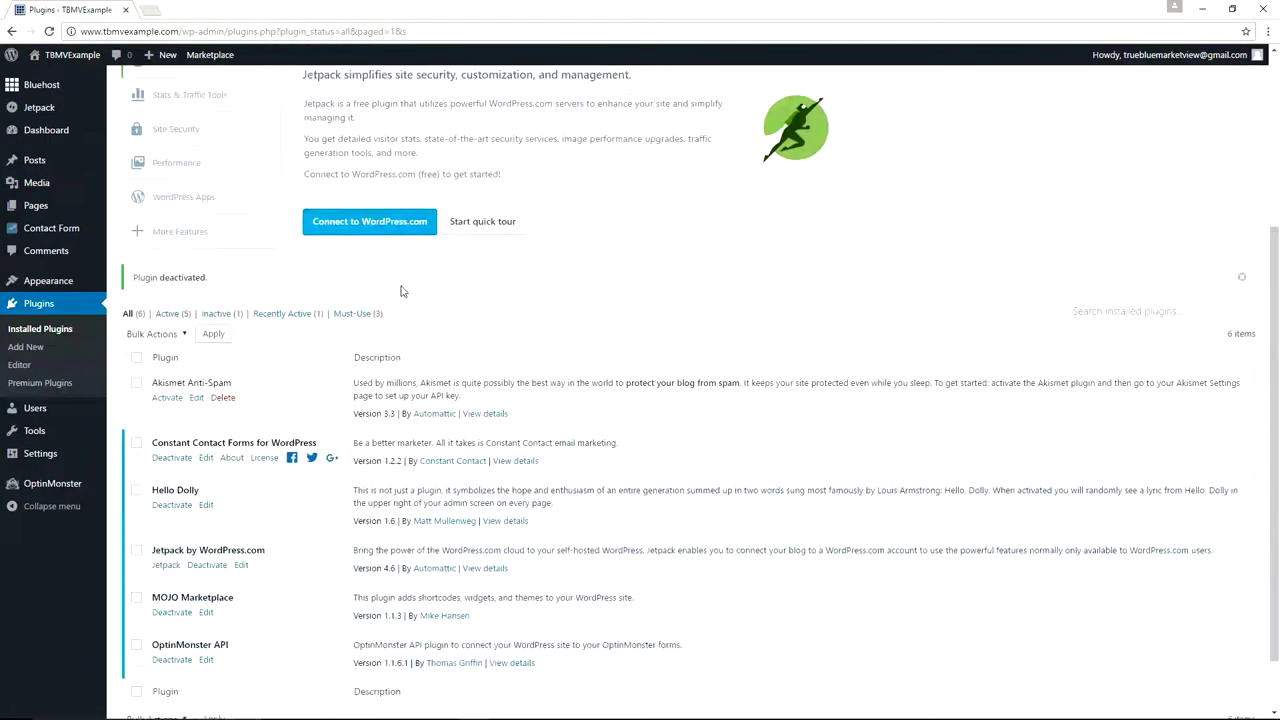
click(172, 458)
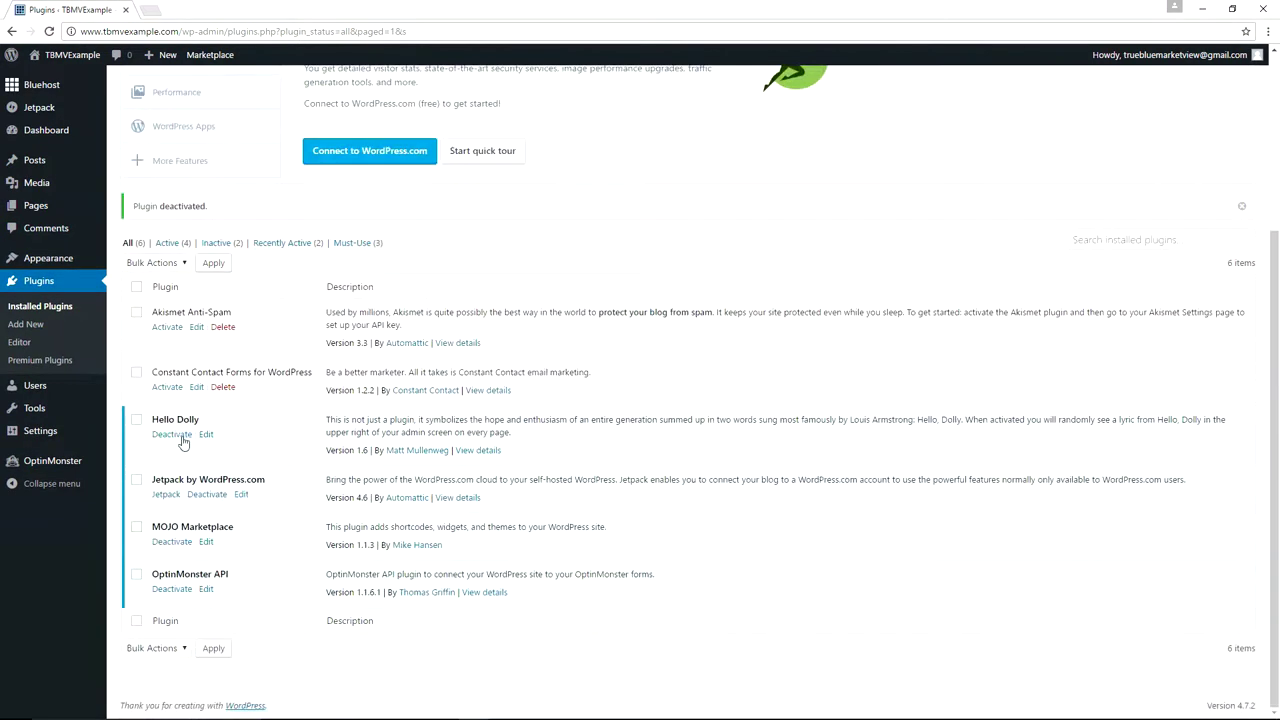
click(173, 435)
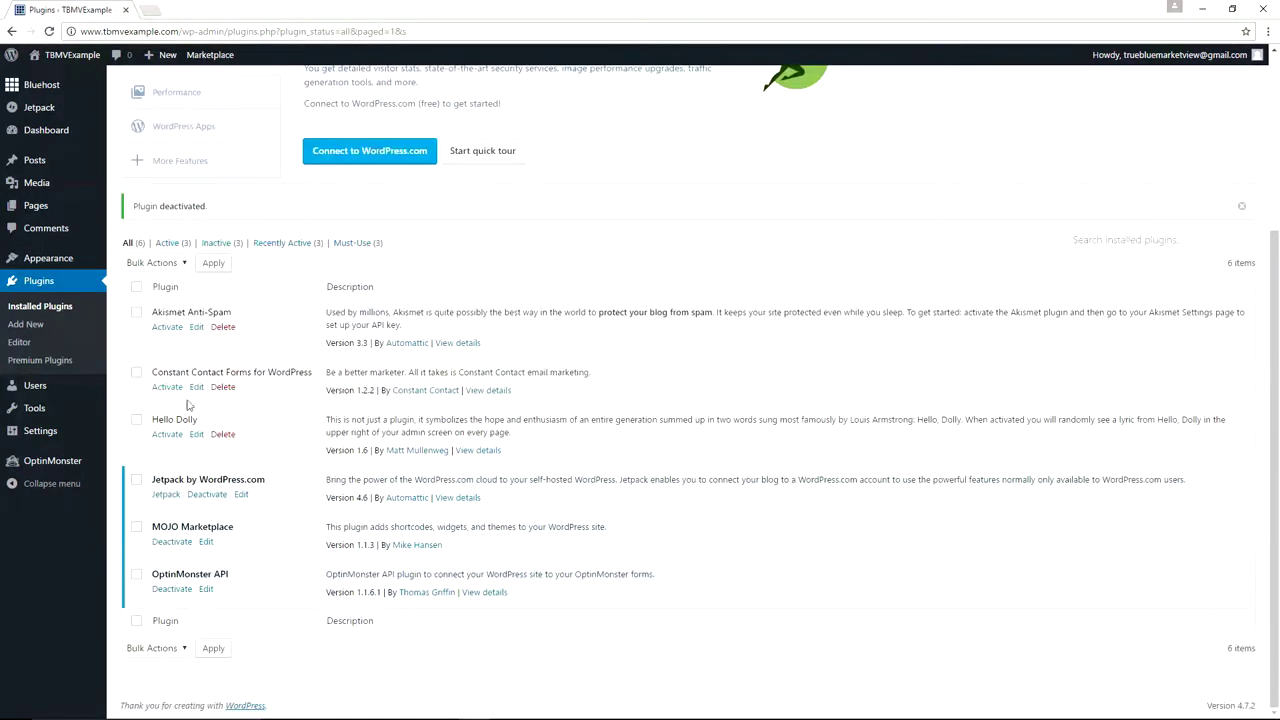
click(206, 495)
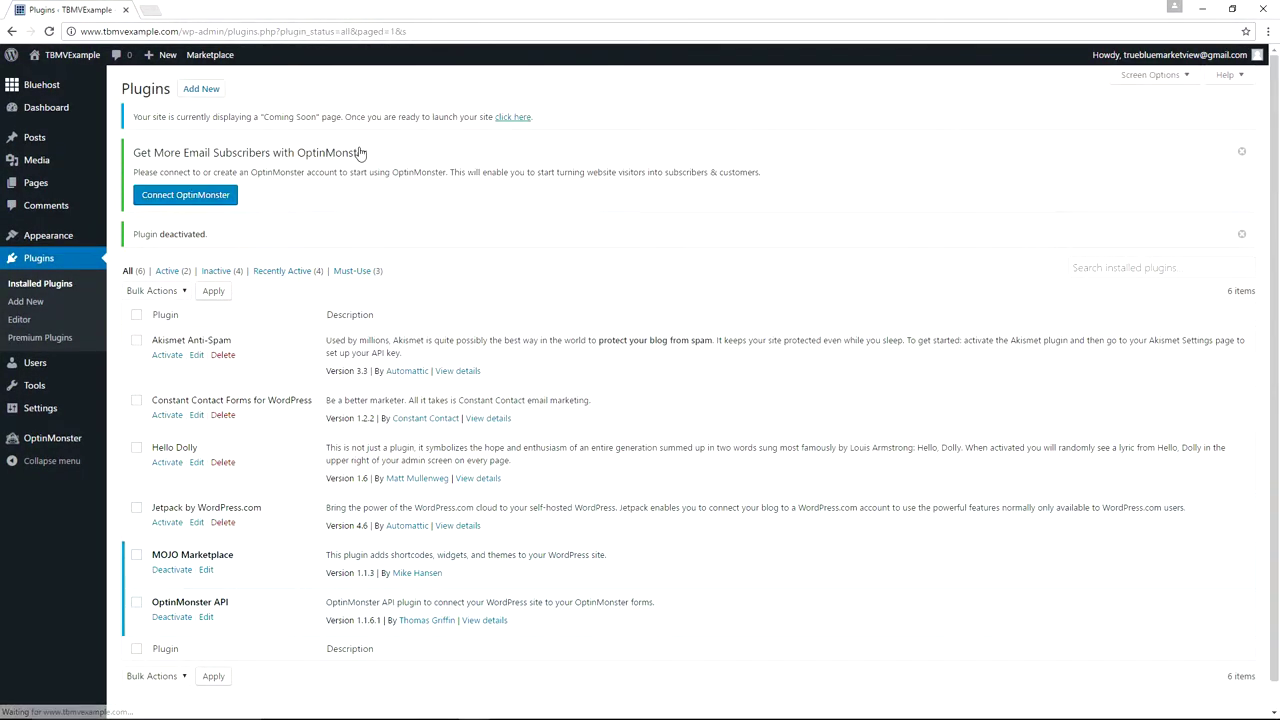
click(172, 541)
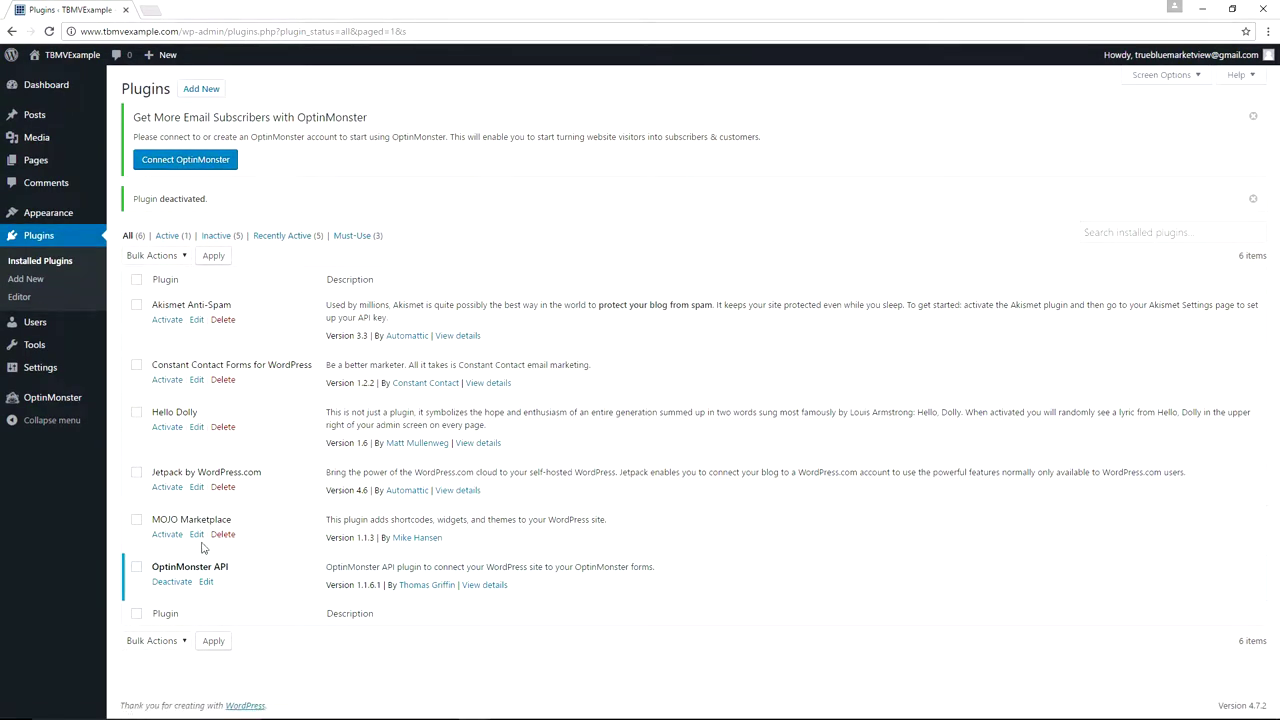
click(172, 581)
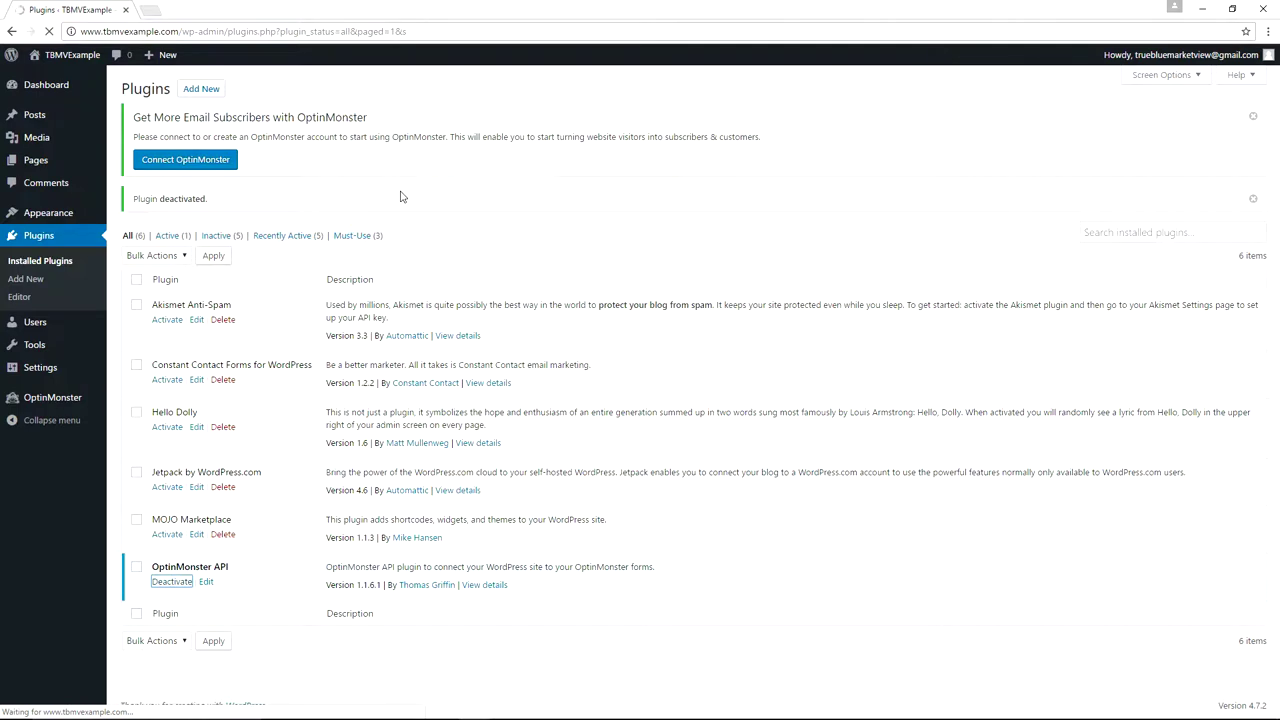
- Delete all six deactivated plugins and their data in one bulk action
click(137, 198)
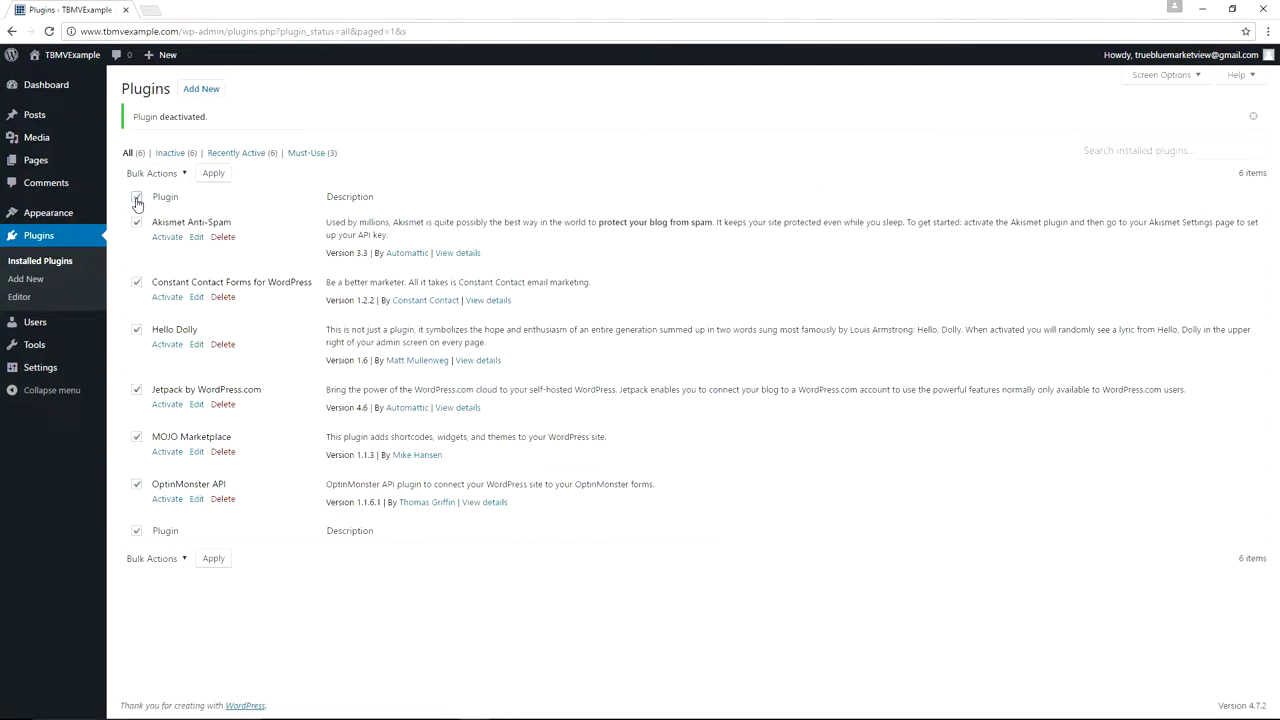
click(182, 176)
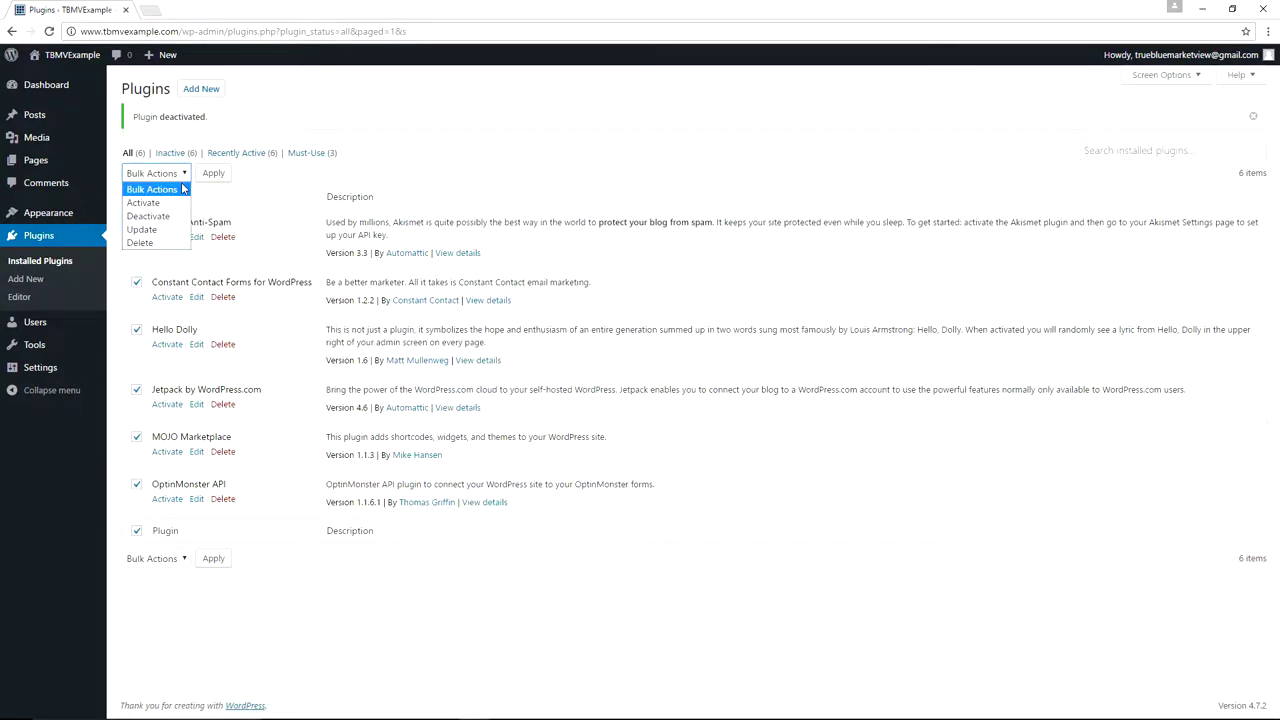
click(166, 246)
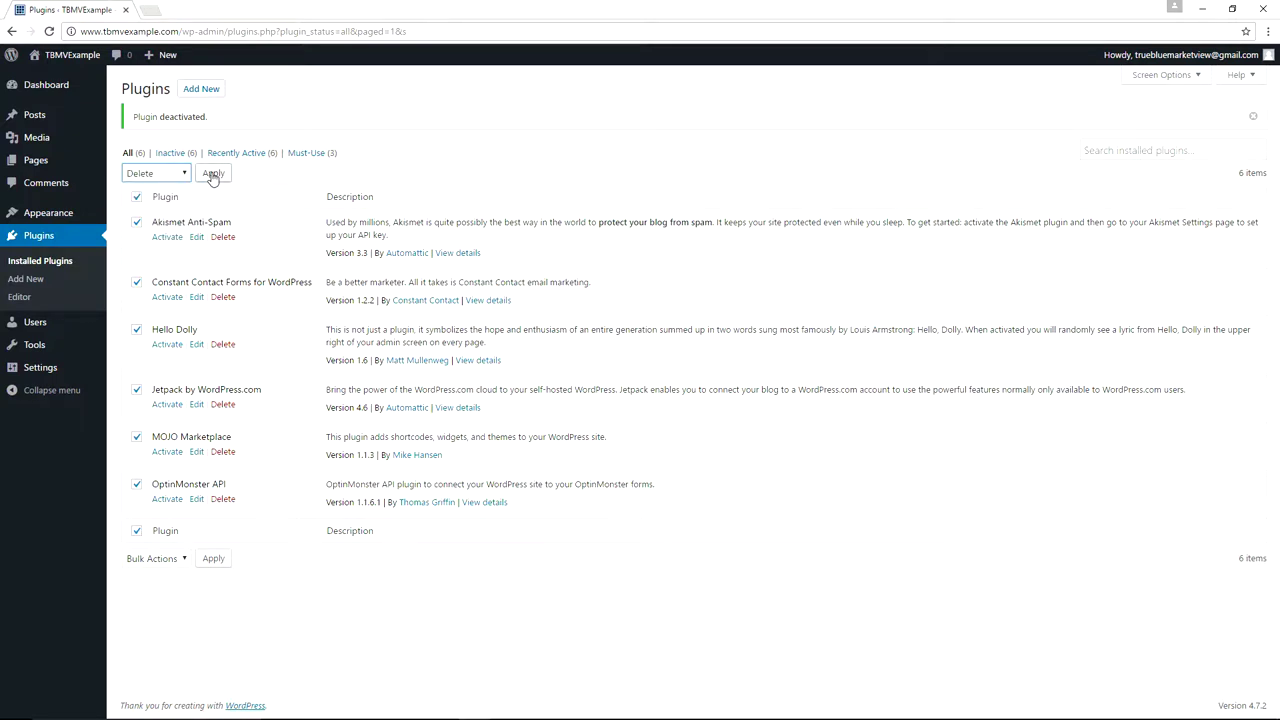
click(213, 175)
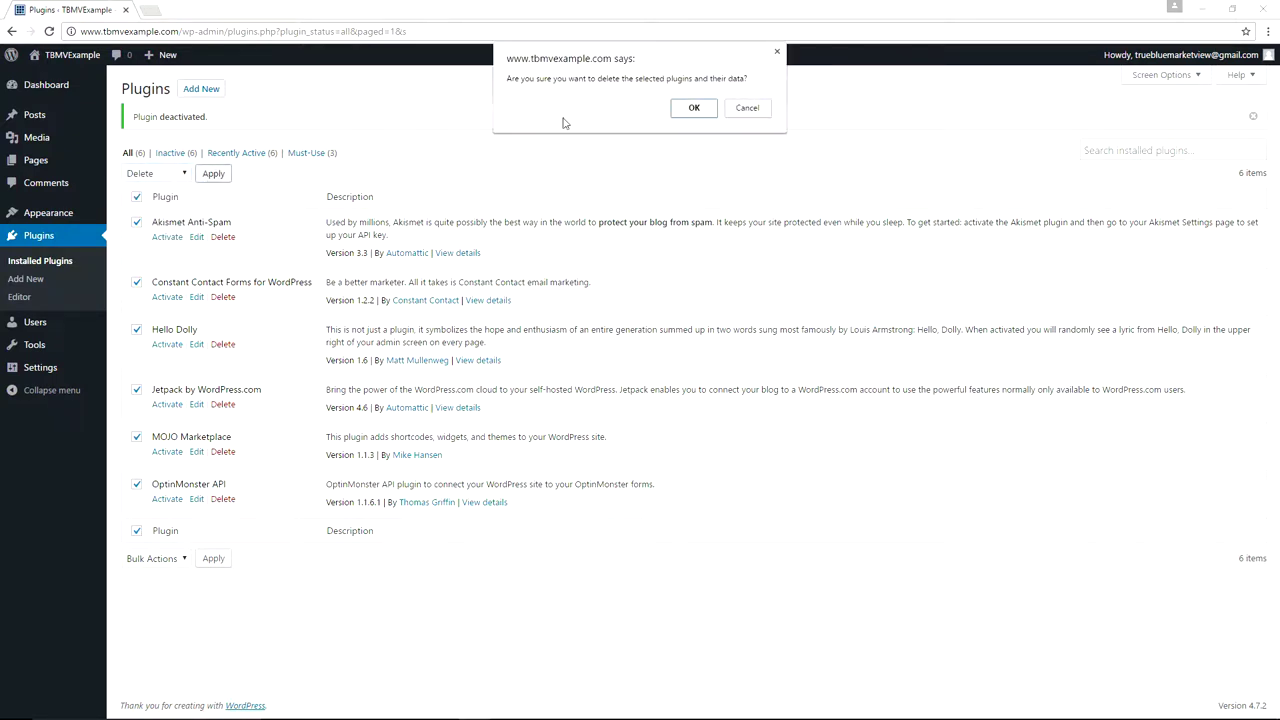
click(693, 110)
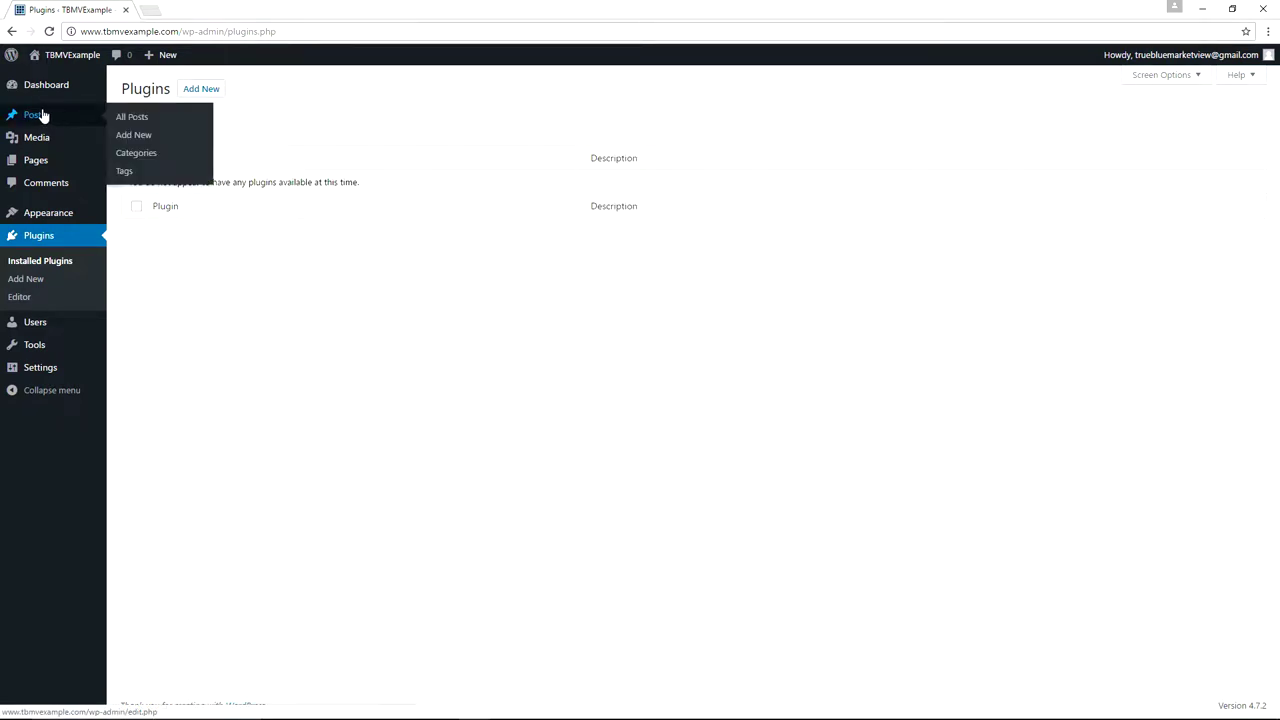
- Move the Sample Page from the site's pages to the trash
mouse_move(40, 165)
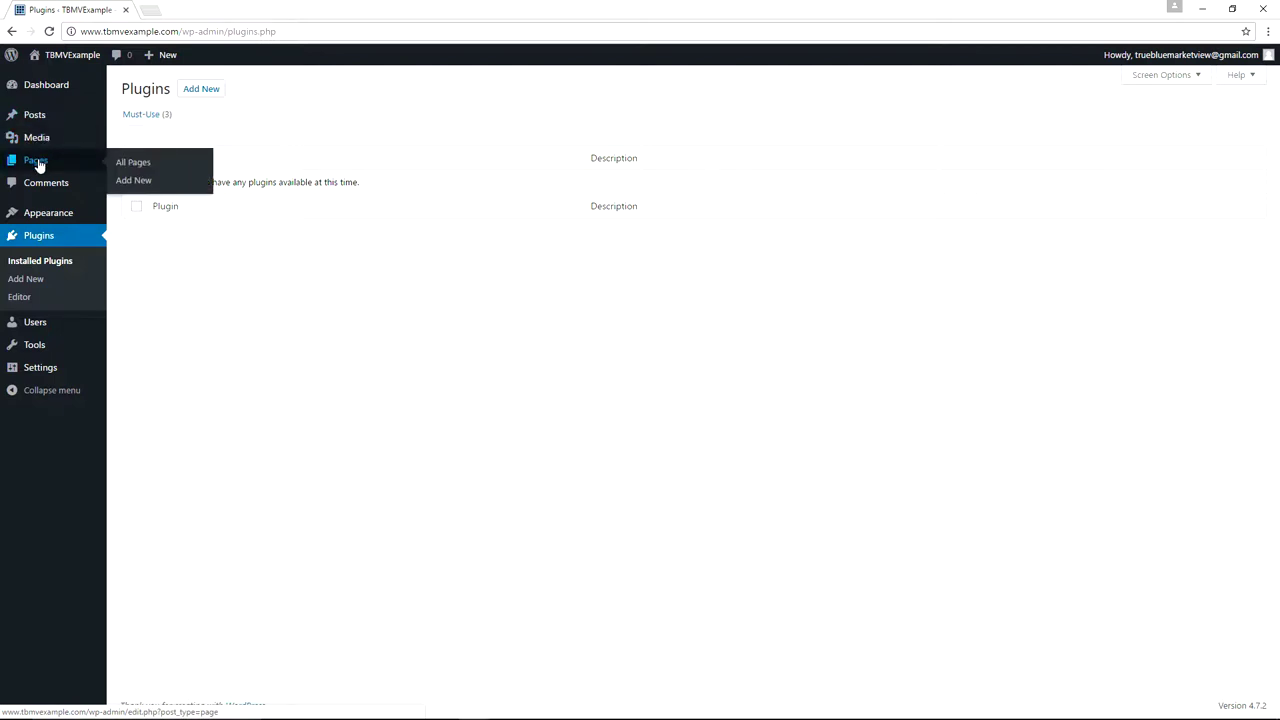
click(143, 166)
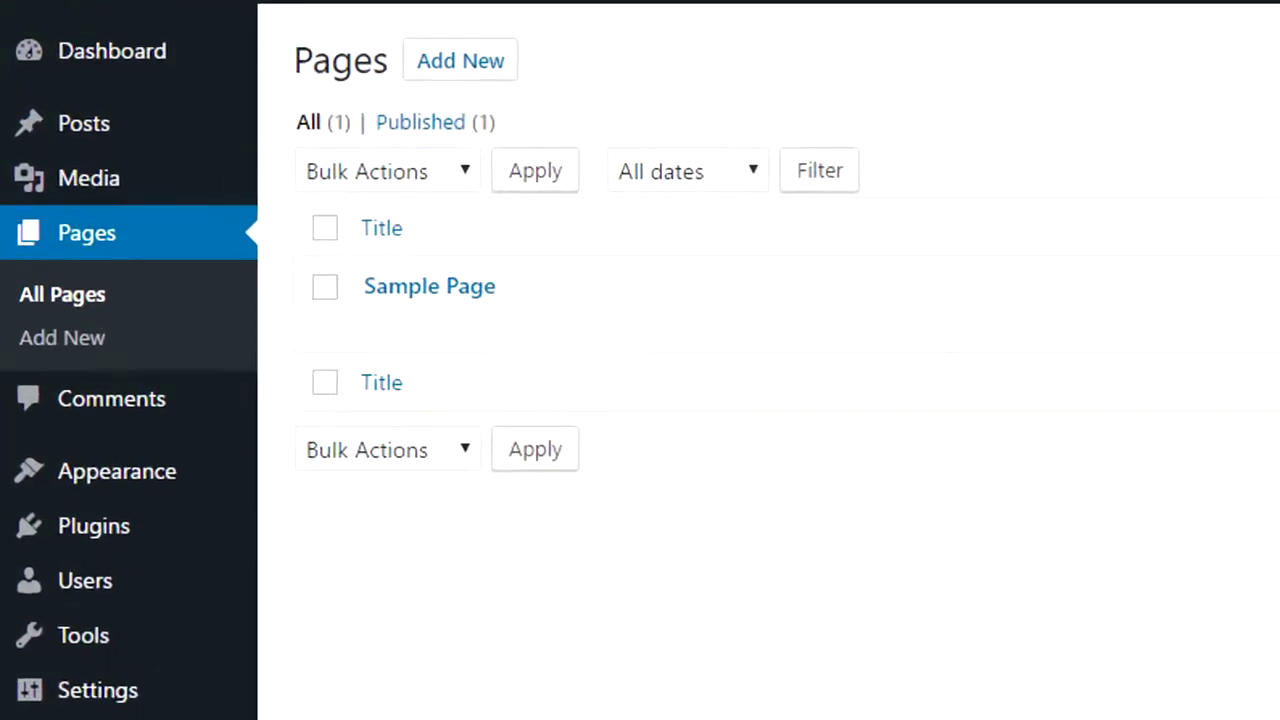
click(345, 297)
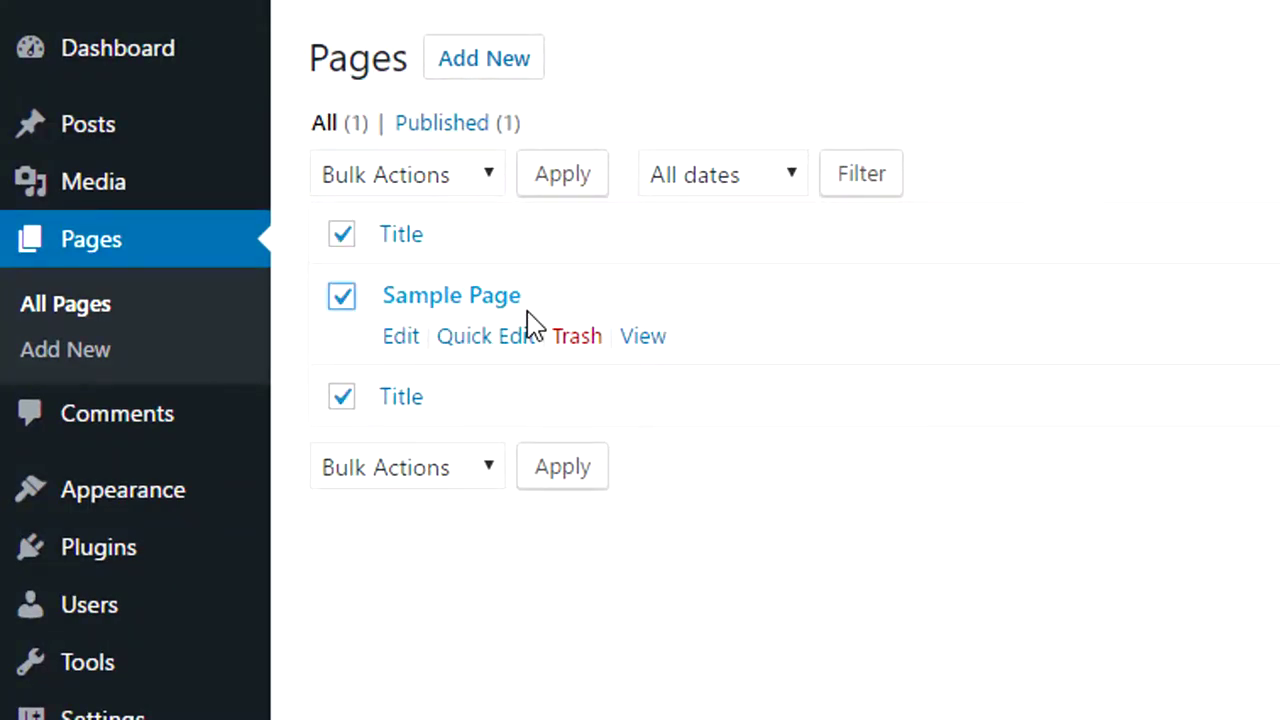
click(583, 340)
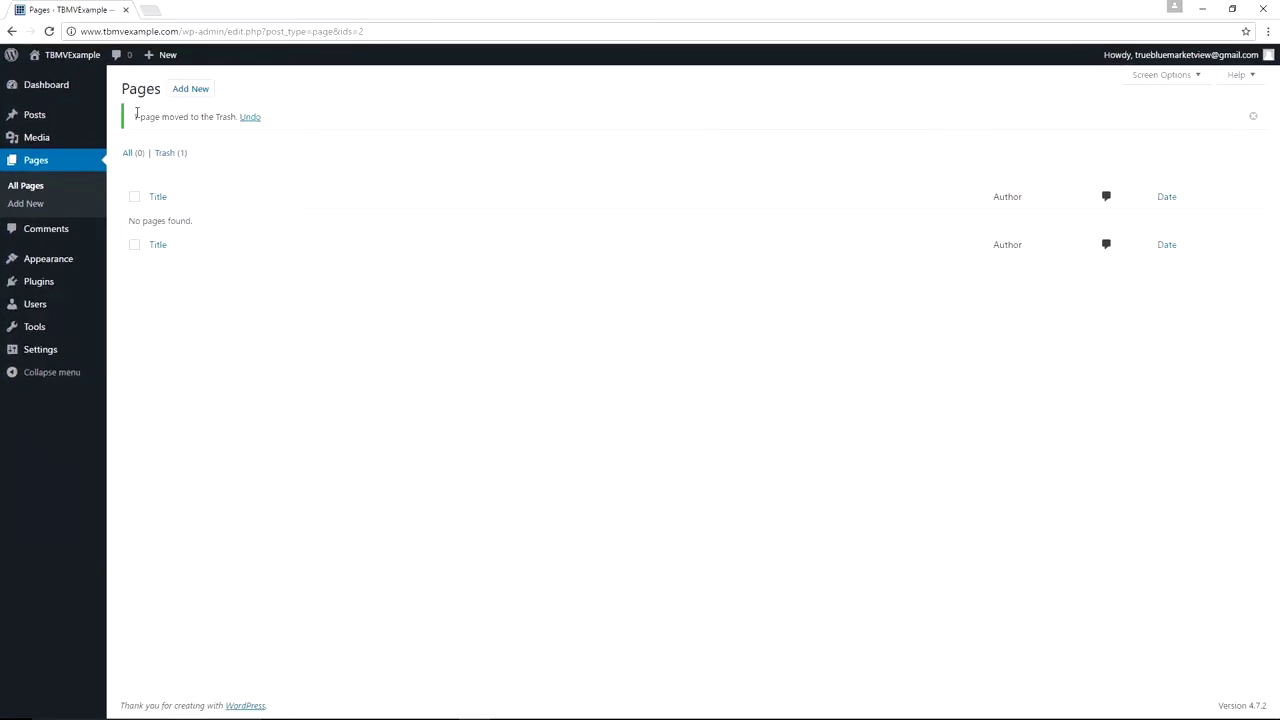
- Move the "Hello world!" post from the site's posts to the trash
mouse_move(40, 115)
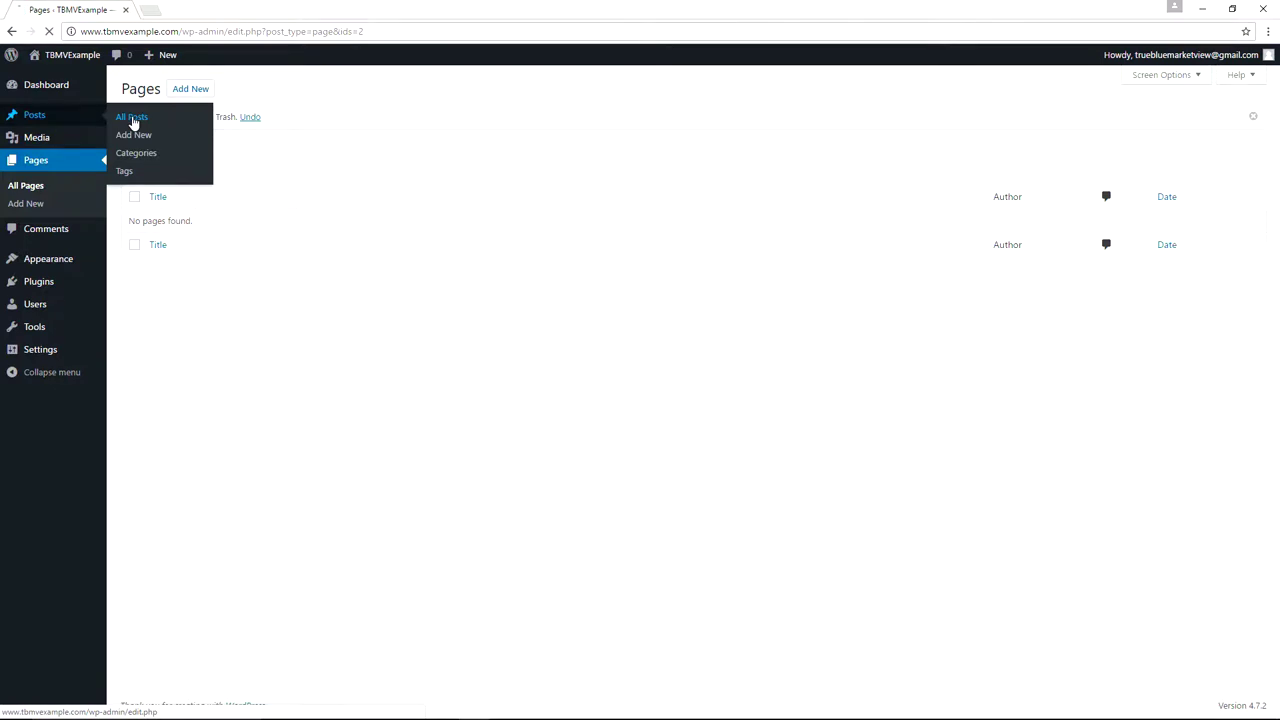
click(131, 119)
mouse_move(246, 333)
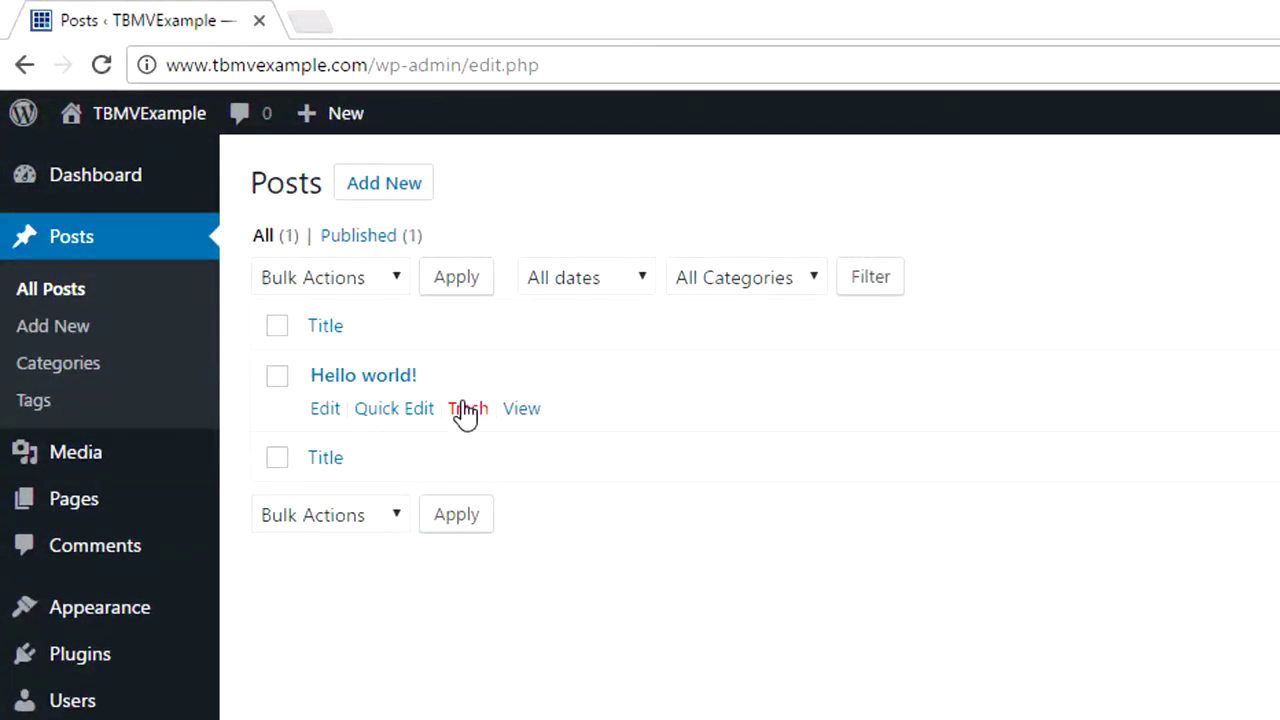
click(467, 409)
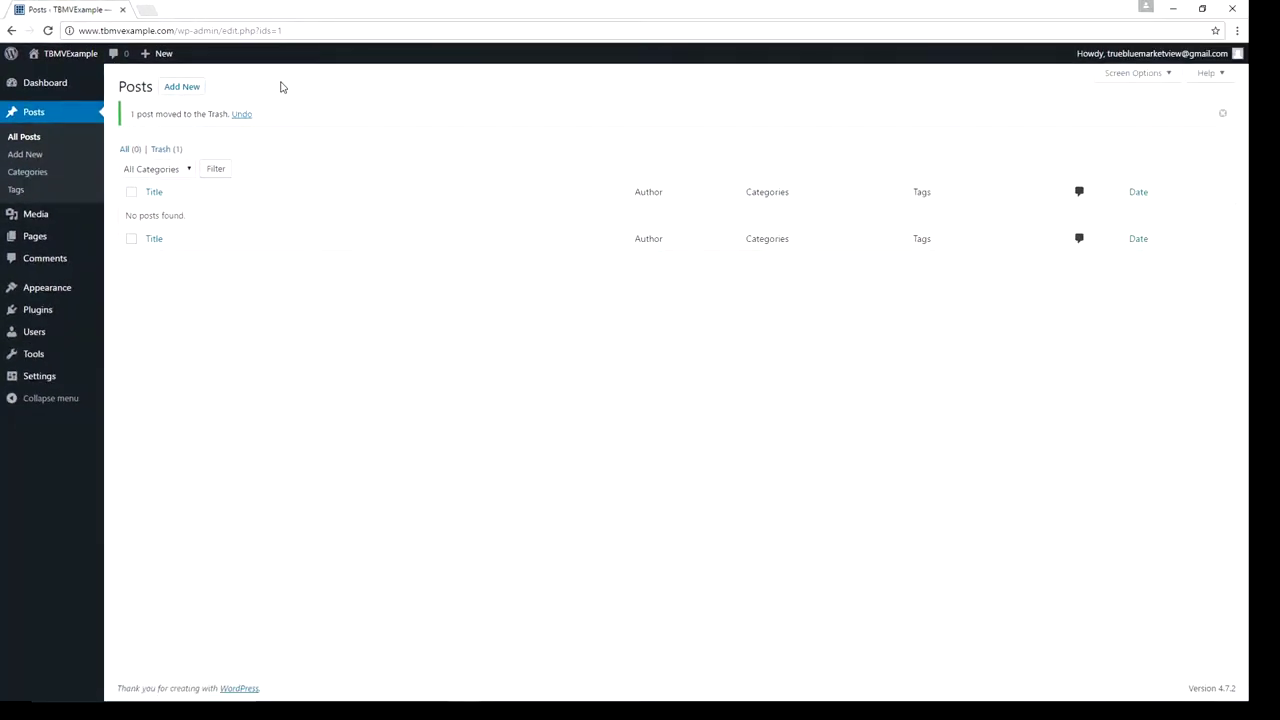
- Load tbmvexample.com in a new tab and look over the live home page from header to footer
click(146, 10)
text(tbmvexample.com)
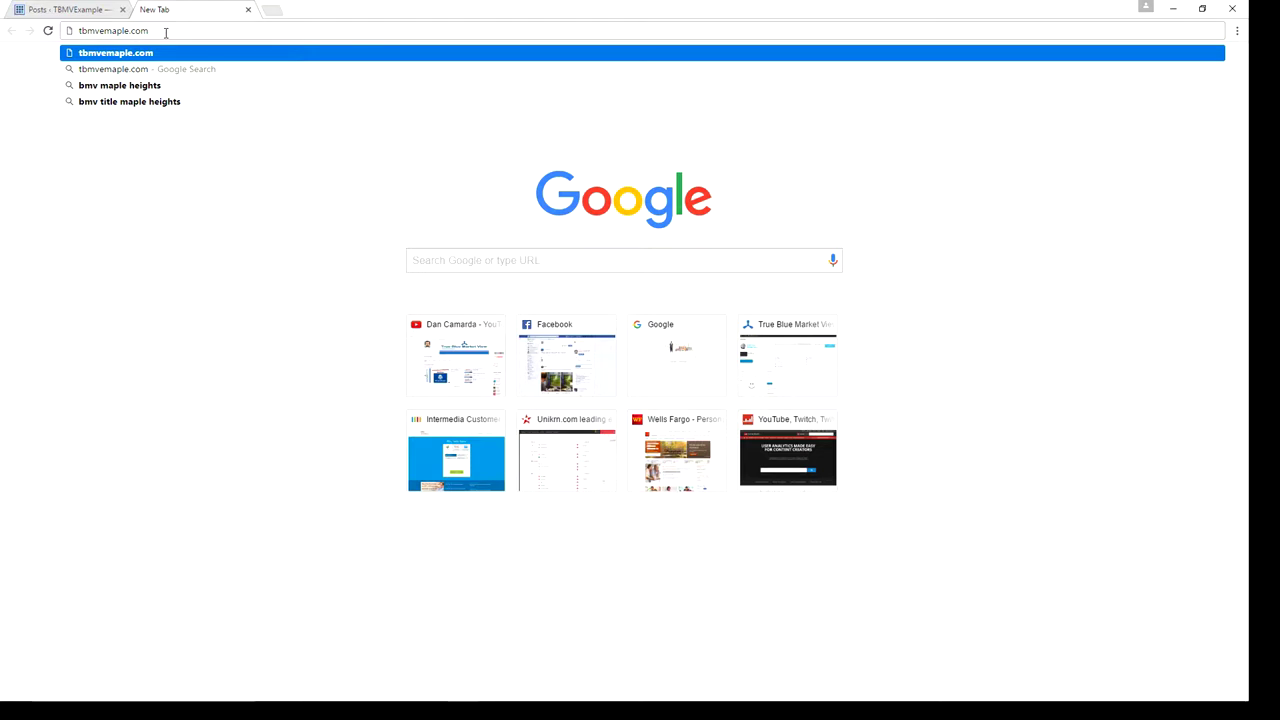
key(Left)
key(Left)
key(Left)
key(Left)
key(Left)
key(Left)
key(Left)
key(BackSpace)
key(BackSpace)
text(xa)
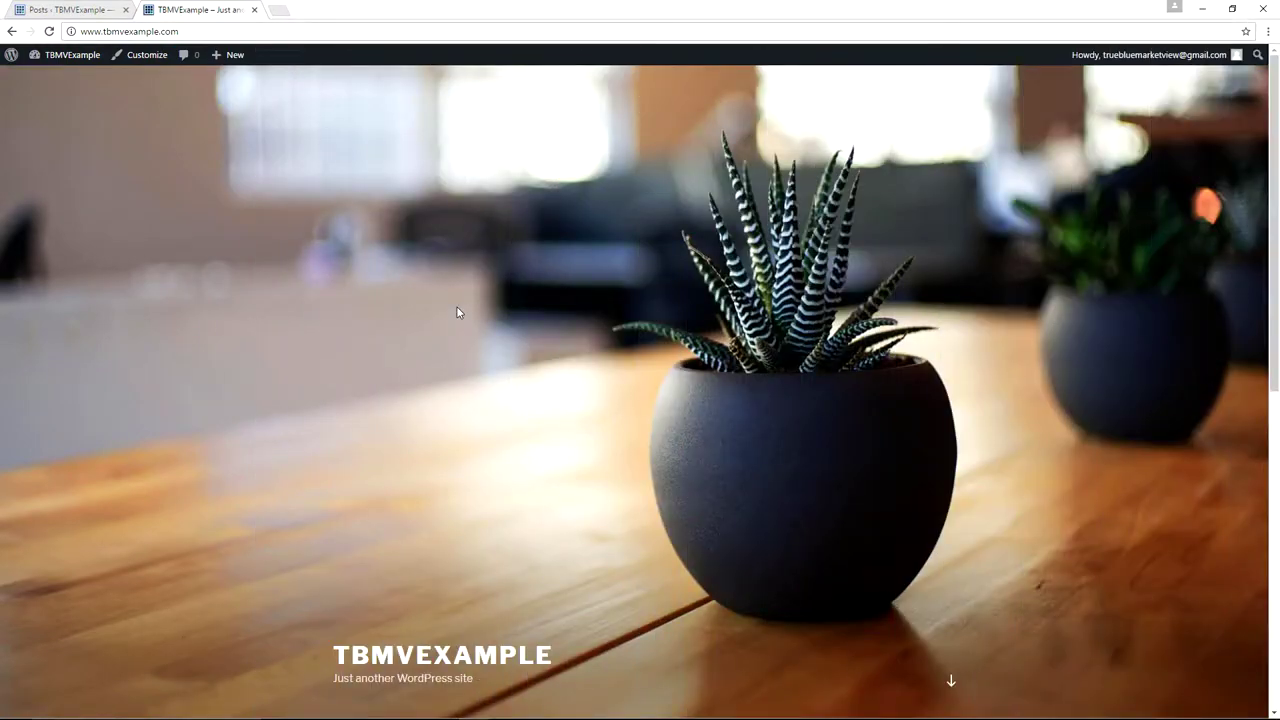
scroll(456, 312, down, 3)
scroll(474, 400, down, 3)
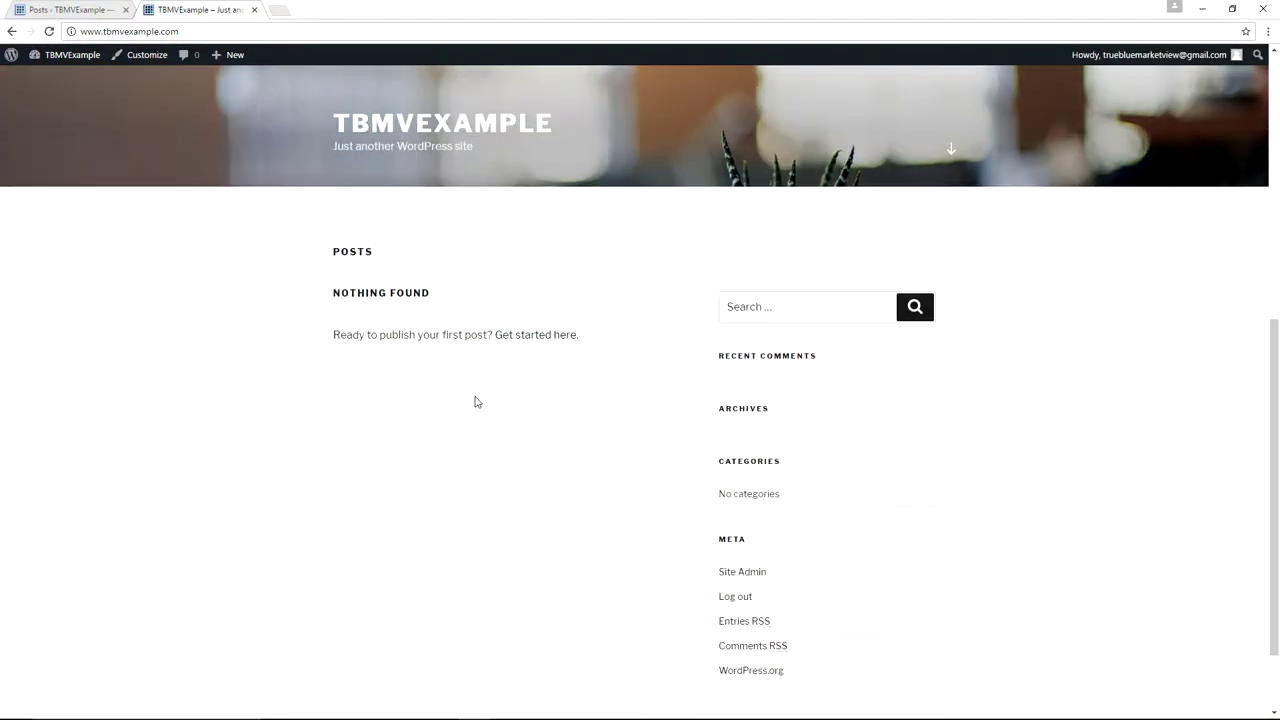
scroll(476, 402, up, 5)
scroll(476, 402, down, 5)
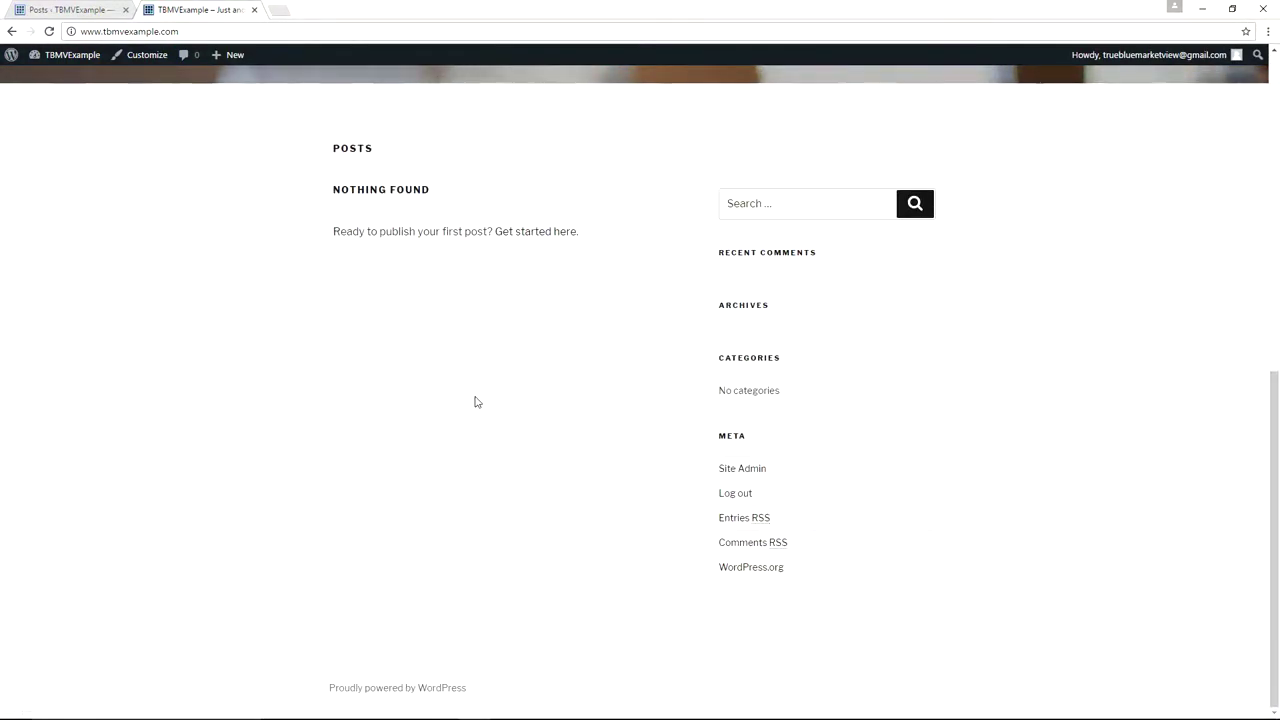
scroll(476, 402, up, 4)
scroll(476, 401, up, 3)
- Return to the site's admin and bring up the management page for its installed themes
key(ctrl+Tab)
mouse_move(60, 296)
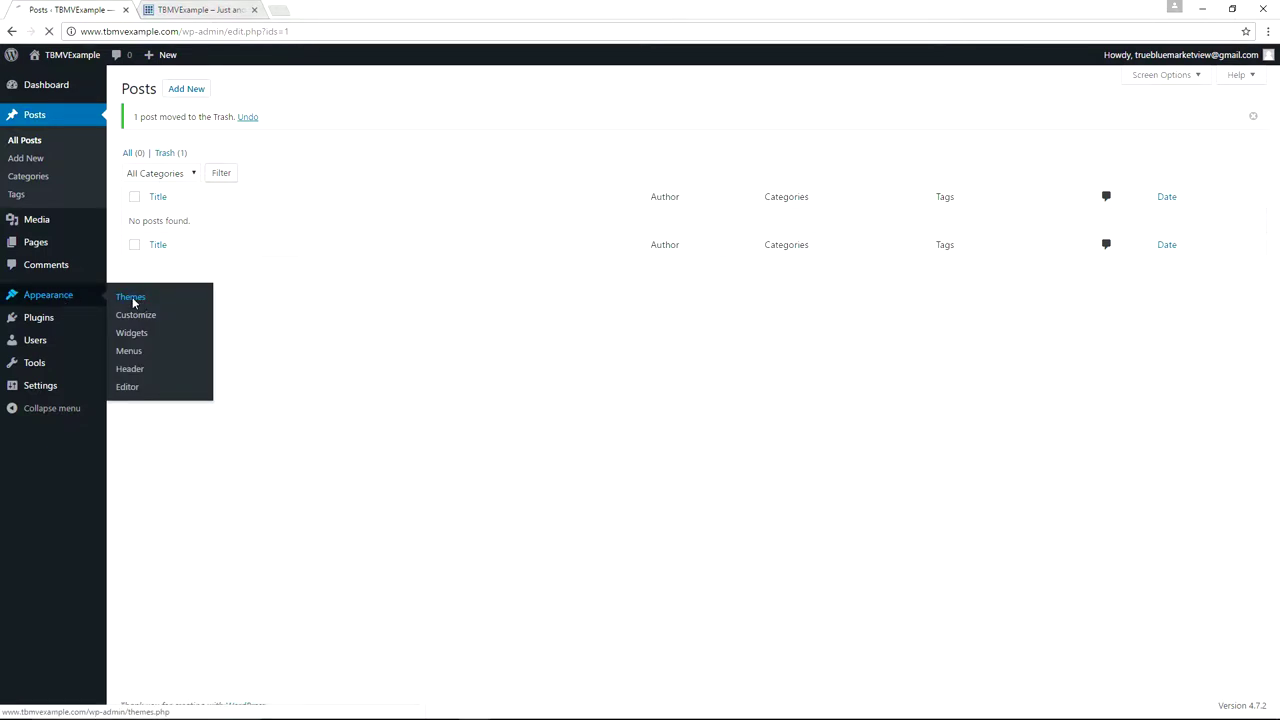
click(132, 299)
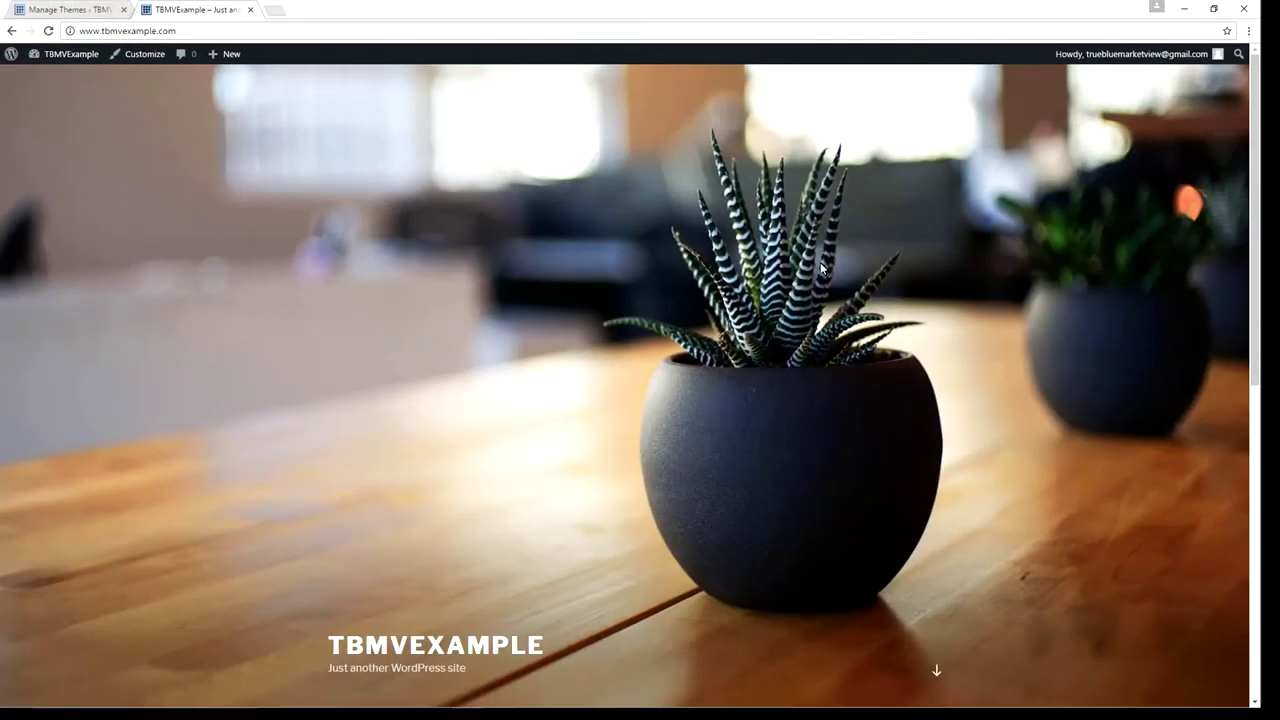
- Review how the current theme presents the live home page, from the header image down to the footer
scroll(625, 267, down, 5)
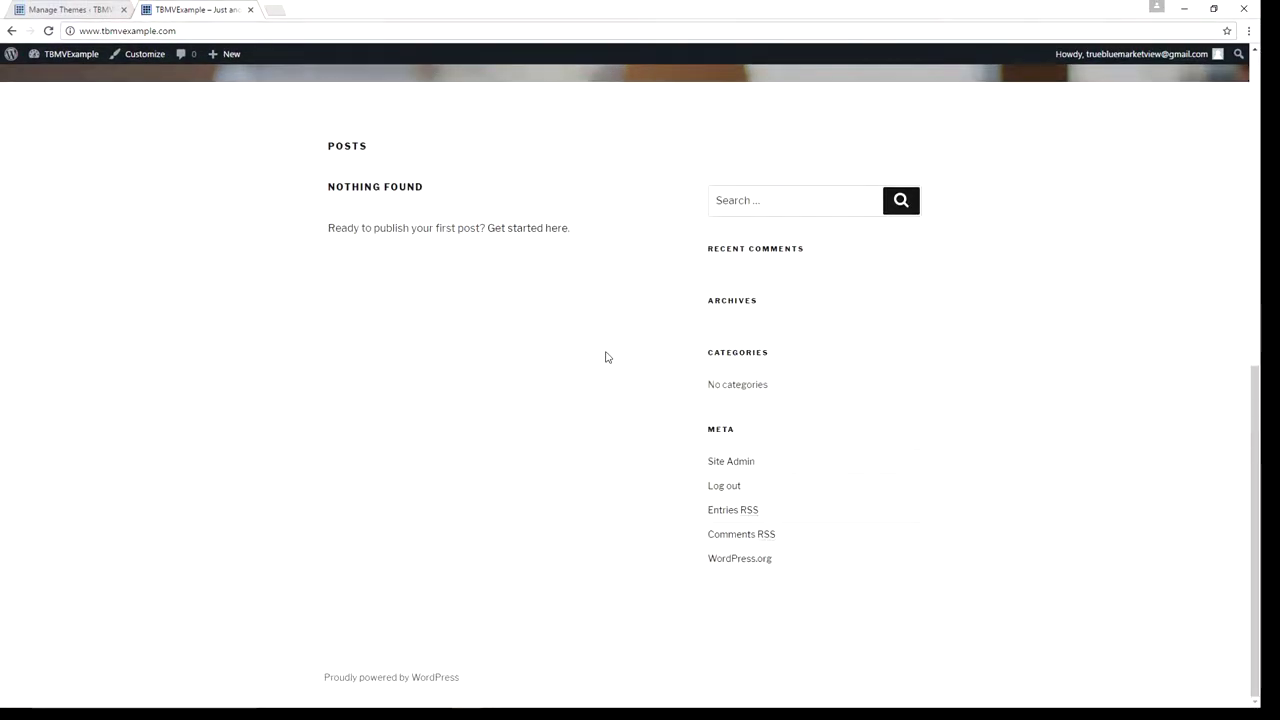
scroll(605, 357, up, 5)
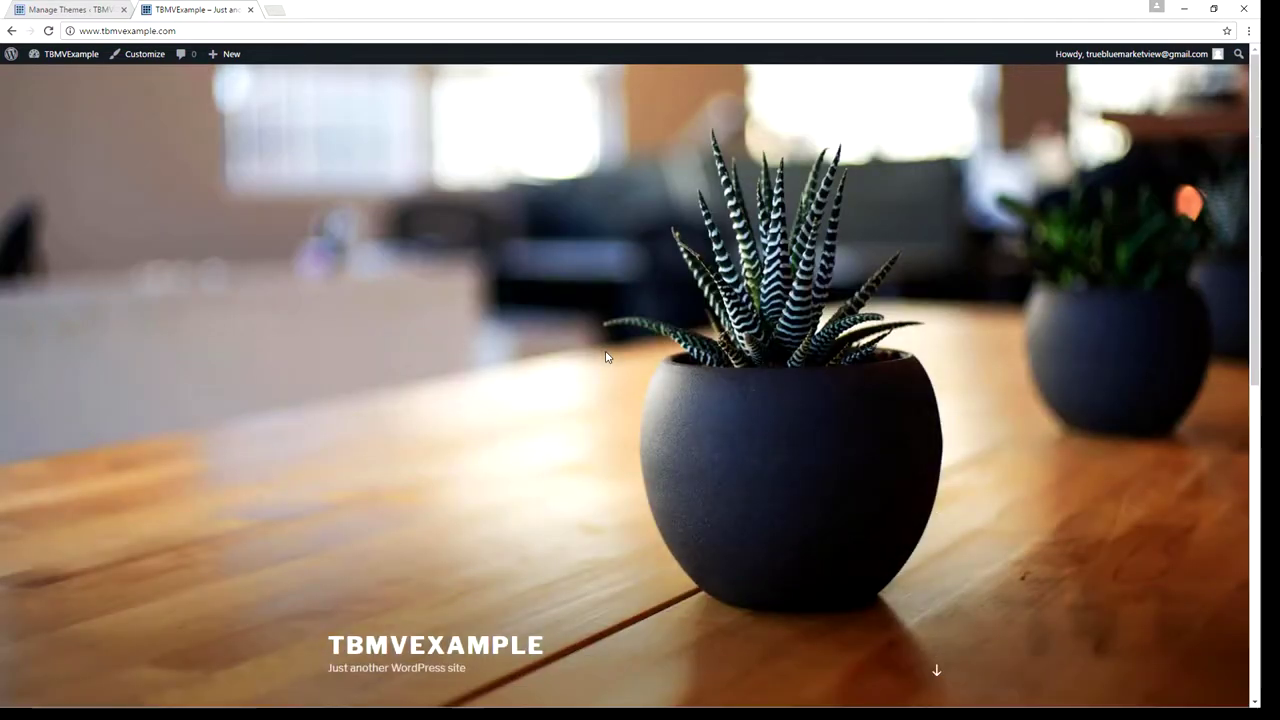
scroll(605, 357, down, 5)
scroll(570, 378, up, 5)
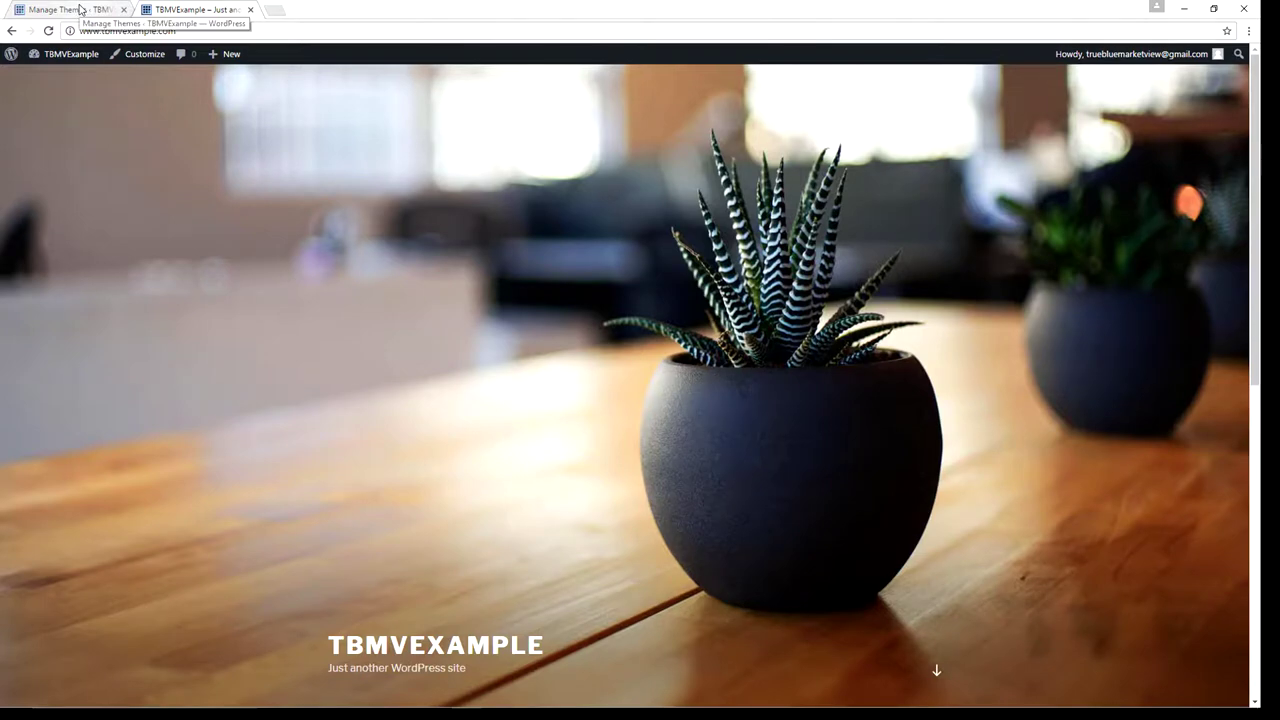
- Delete the inactive Twenty Fifteen and Twenty Sixteen themes from the site's installed themes
click(80, 10)
mouse_move(637, 318)
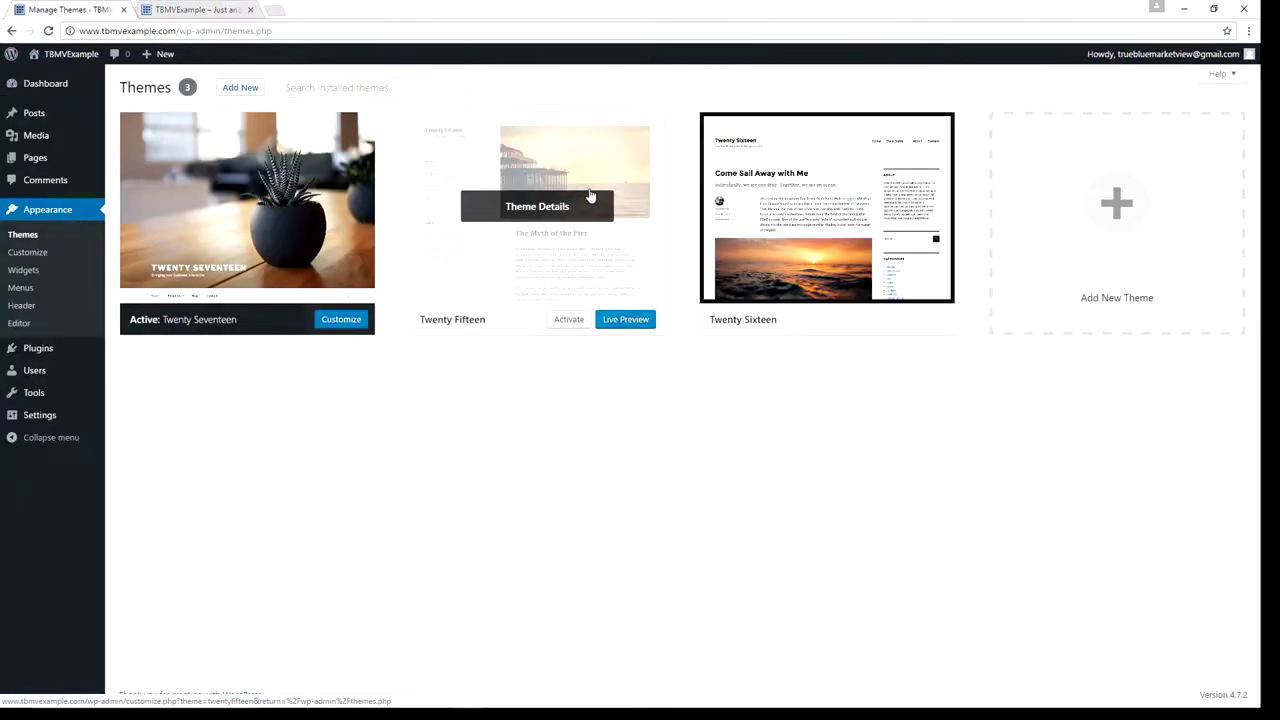
click(553, 201)
click(1129, 672)
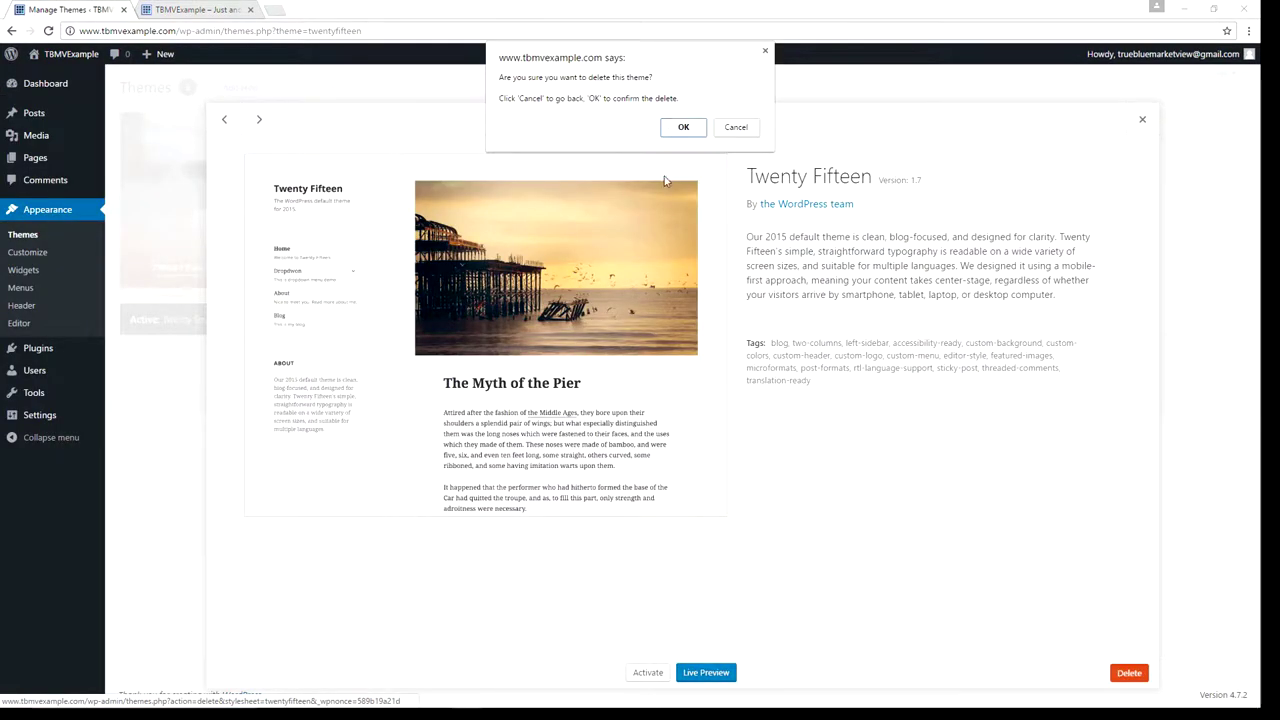
click(683, 127)
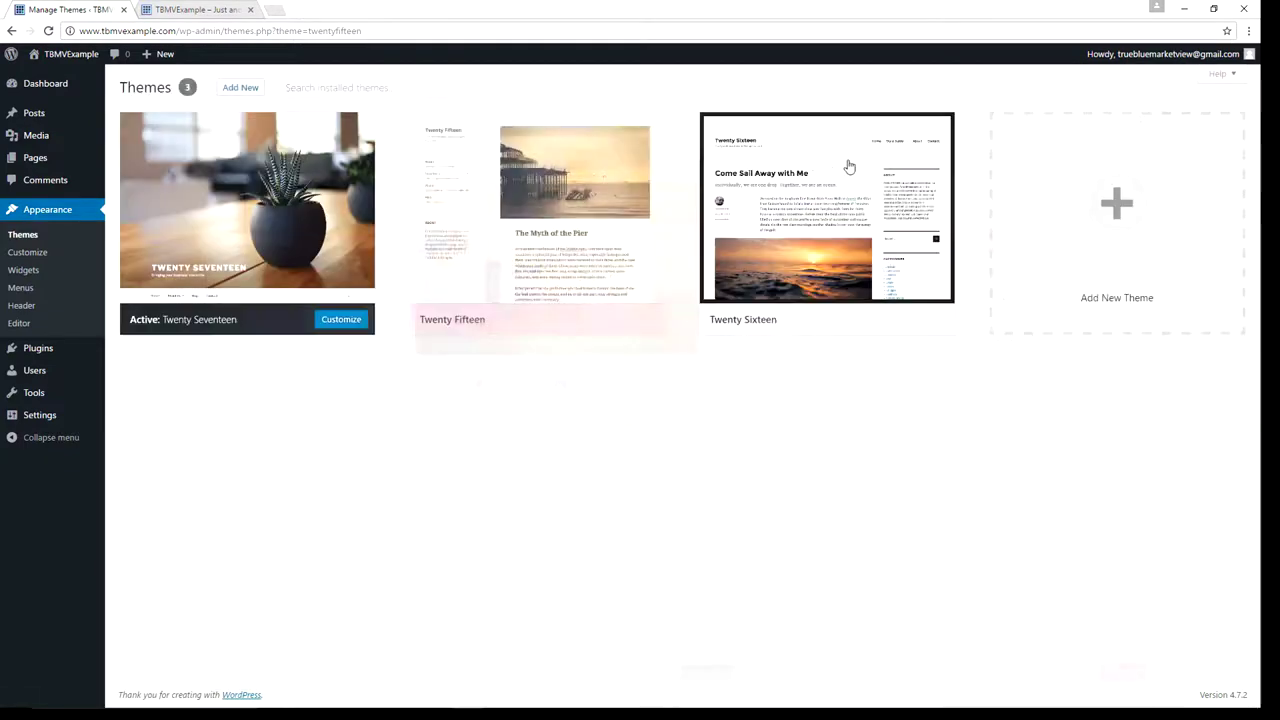
click(547, 214)
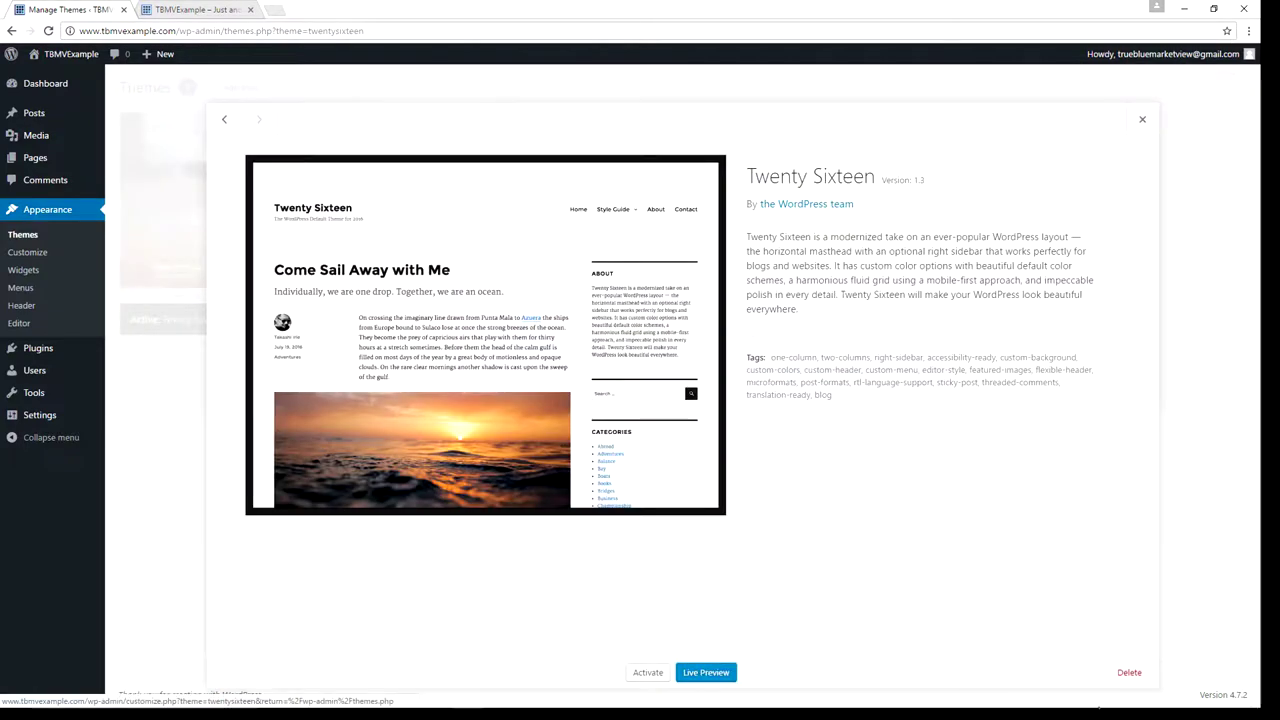
click(1127, 675)
click(683, 148)
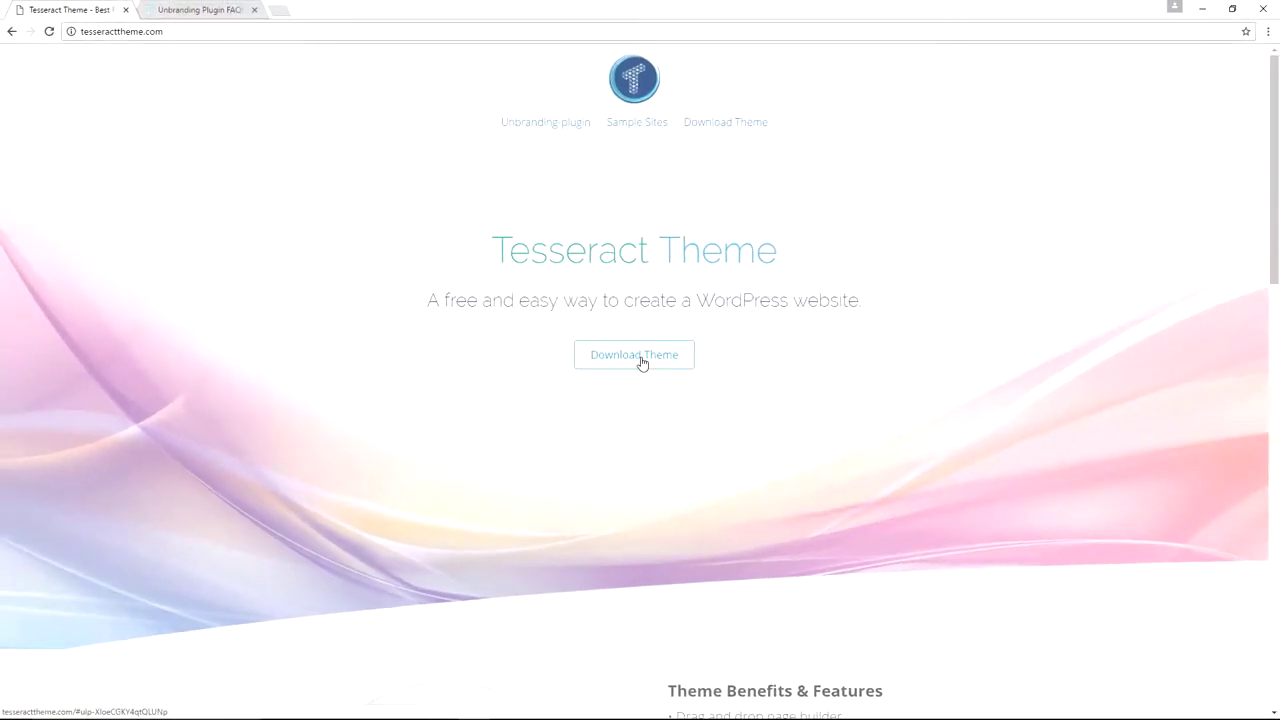
- Download the Tesseract theme from tesseracttheme.com and choose TESSERACT.zip from the Site > Theme folder for a theme upload
click(642, 362)
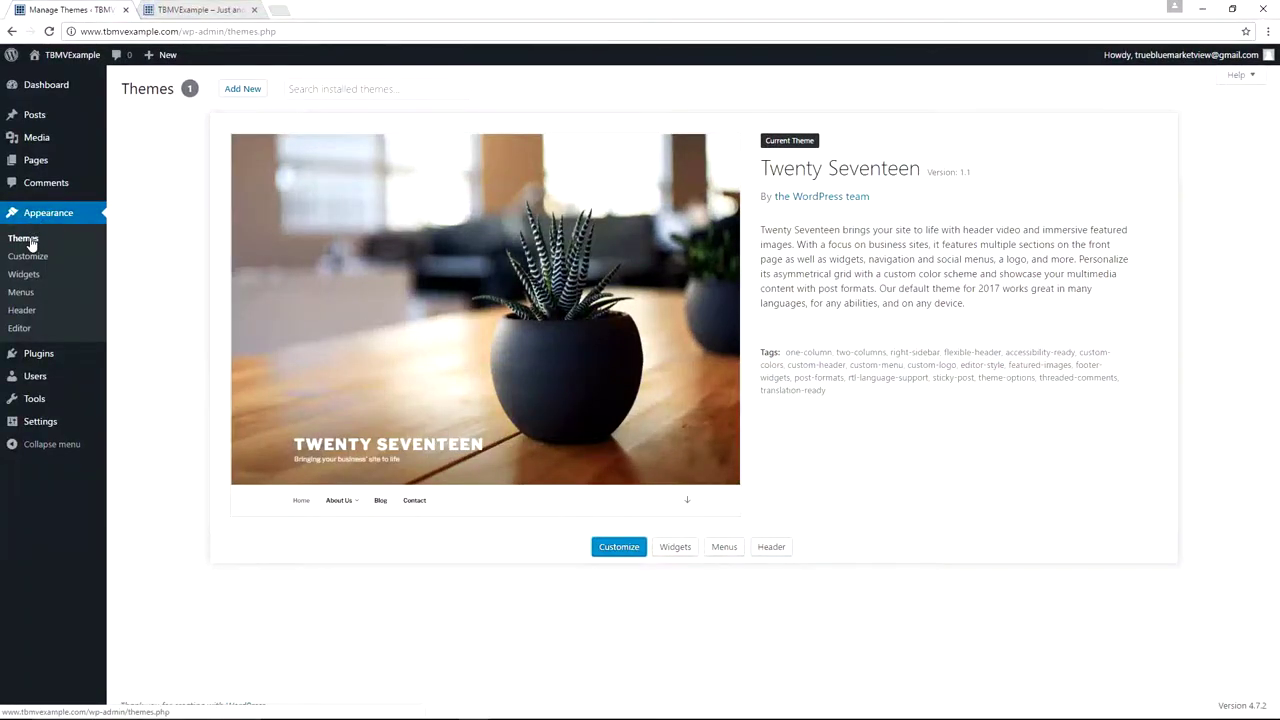
click(243, 89)
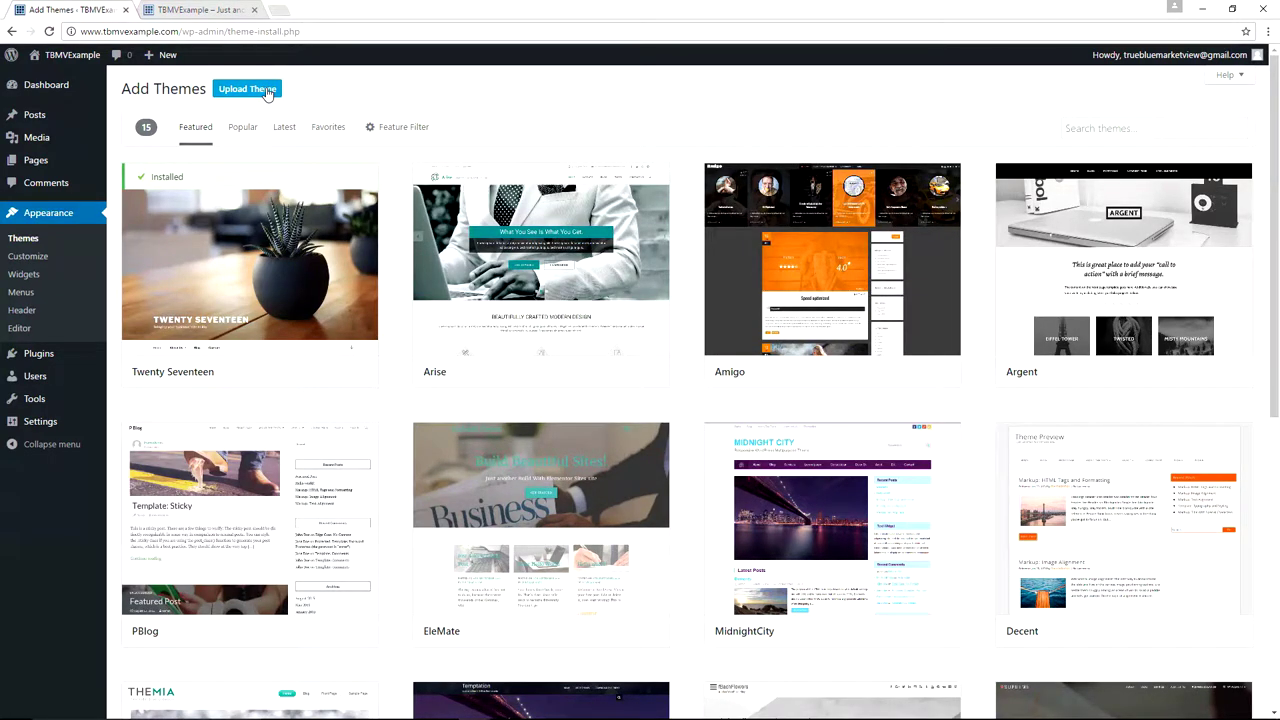
click(247, 89)
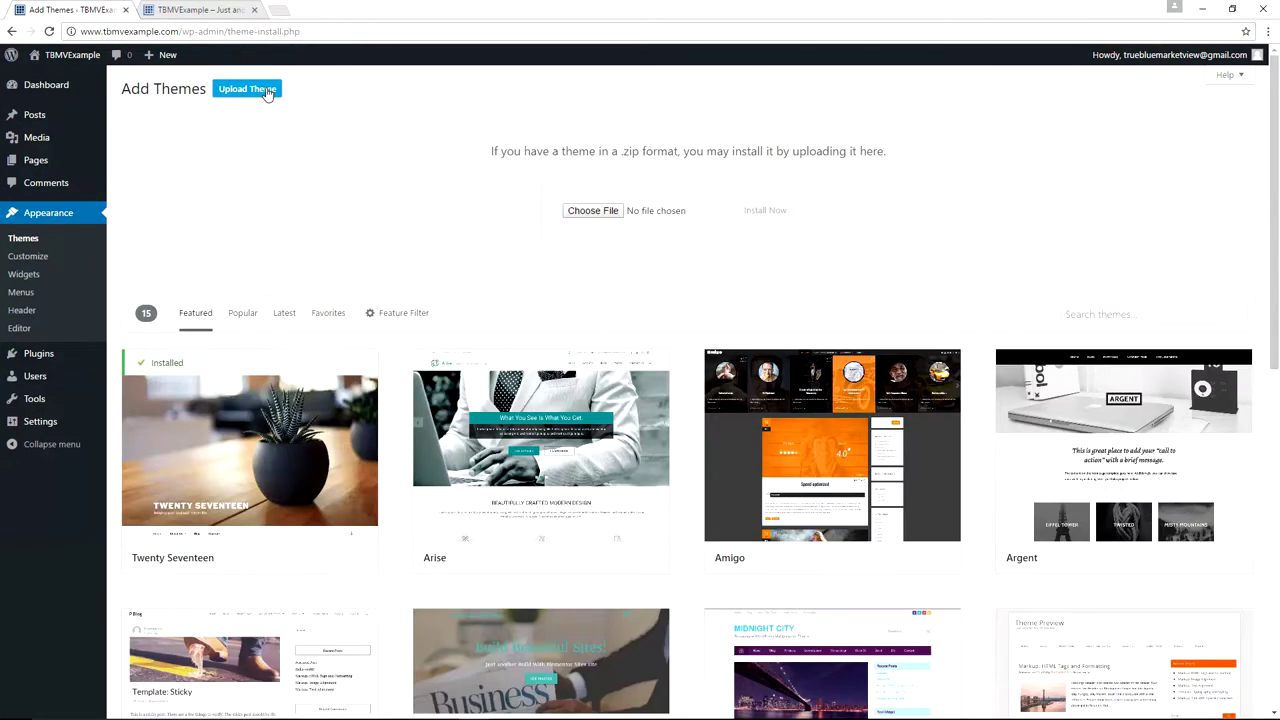
click(591, 211)
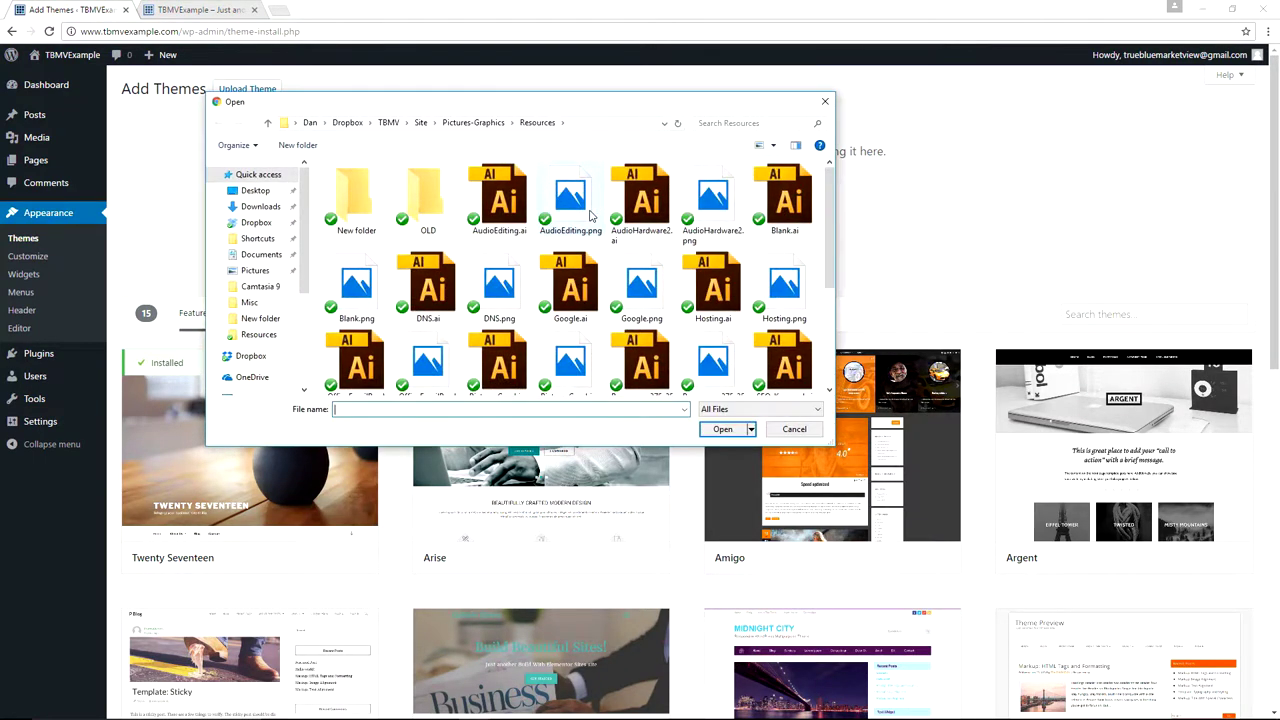
click(420, 123)
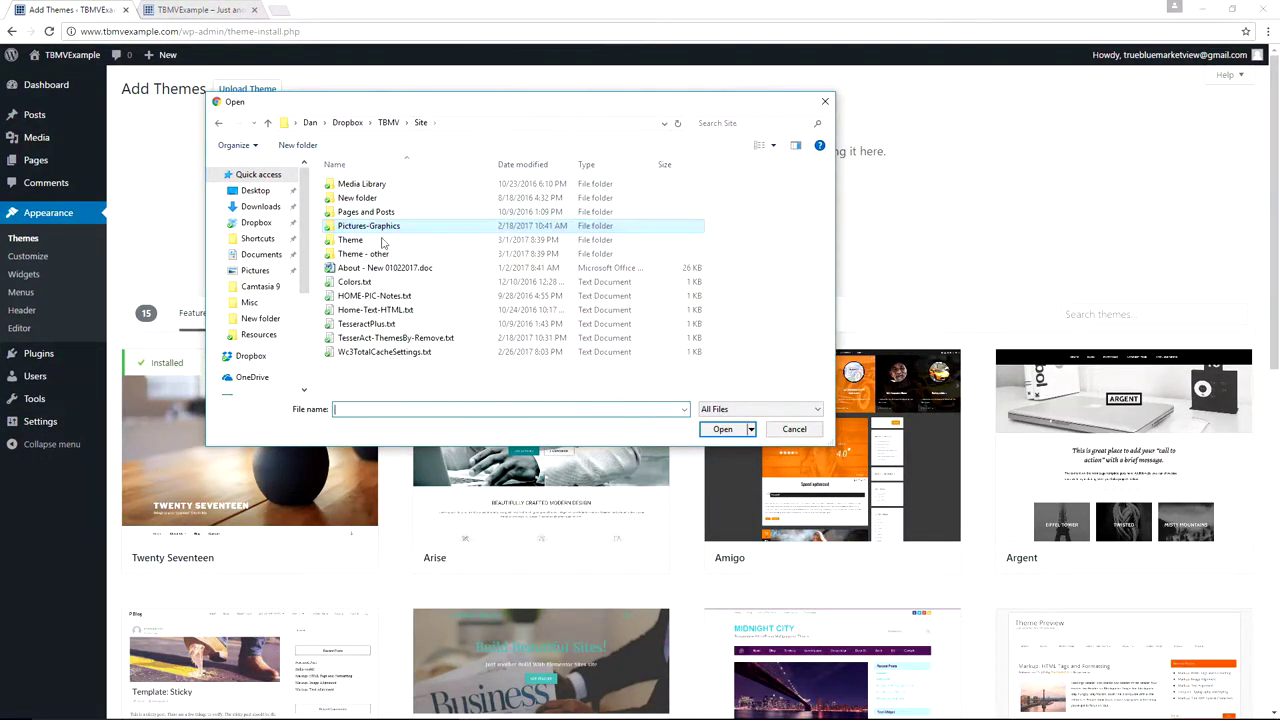
double_click(351, 242)
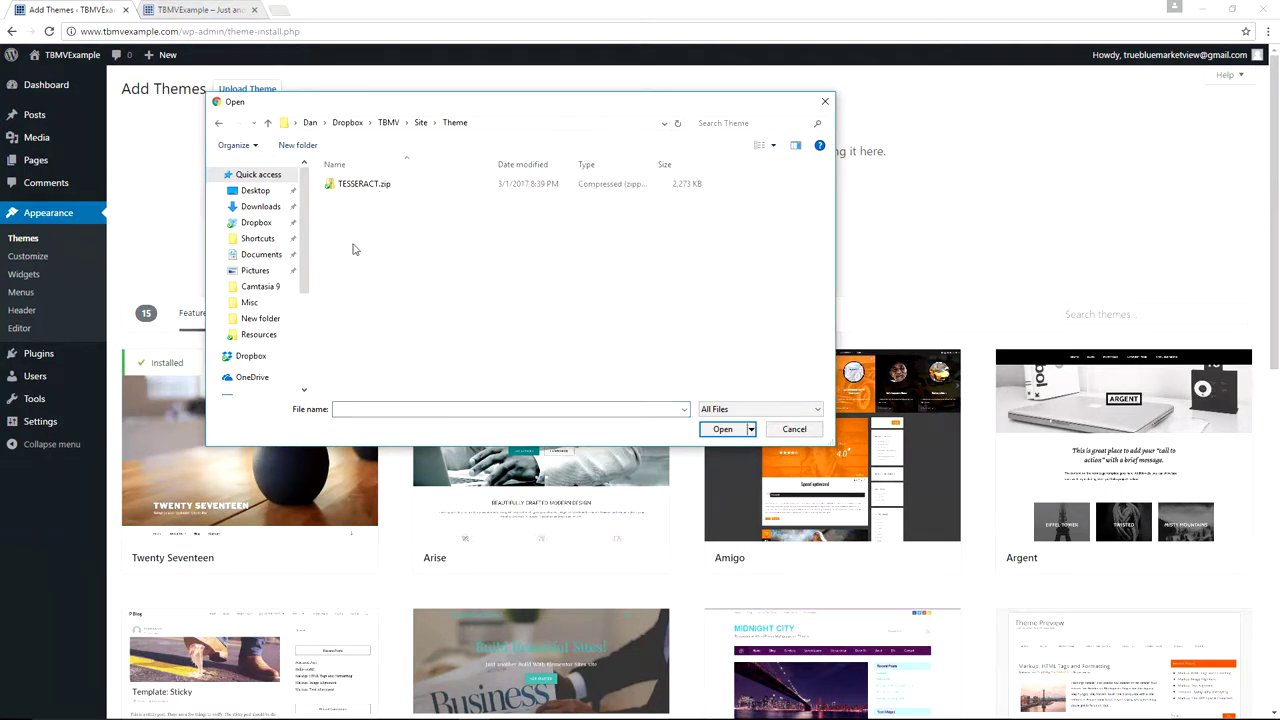
click(418, 187)
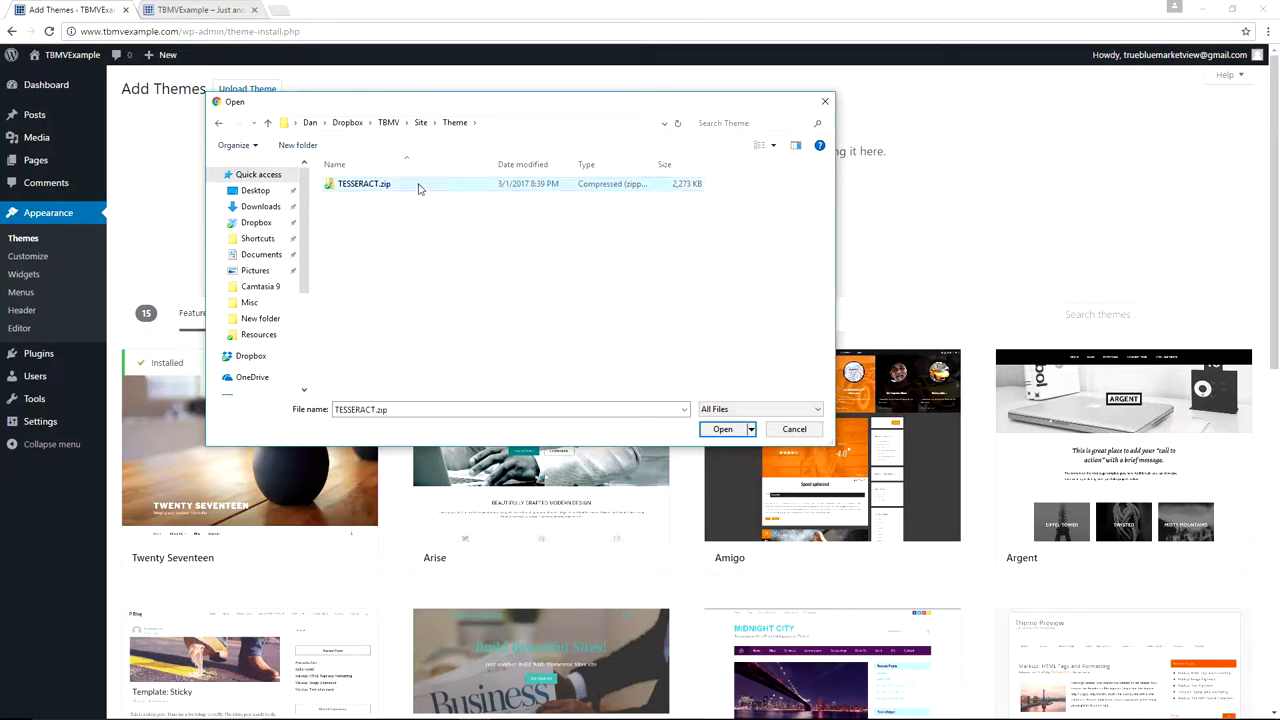
click(722, 429)
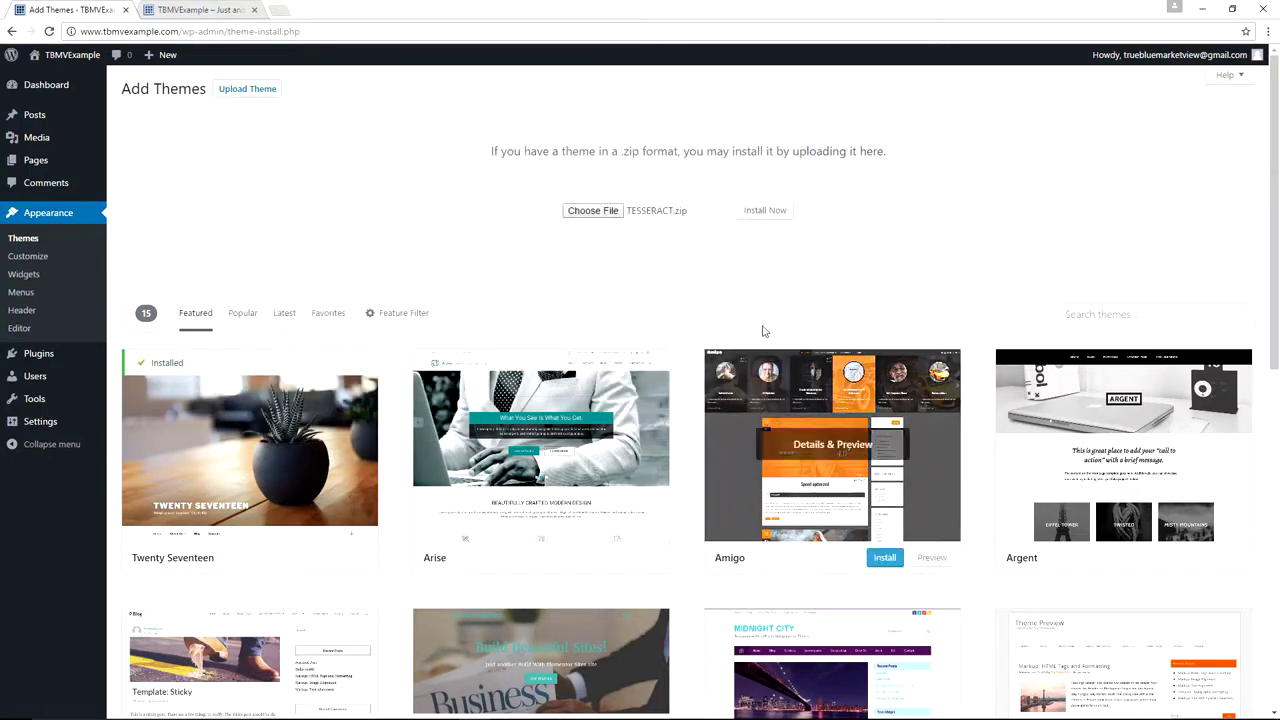
- Install and activate the uploaded Tesseract theme, and reload the live home page
click(764, 212)
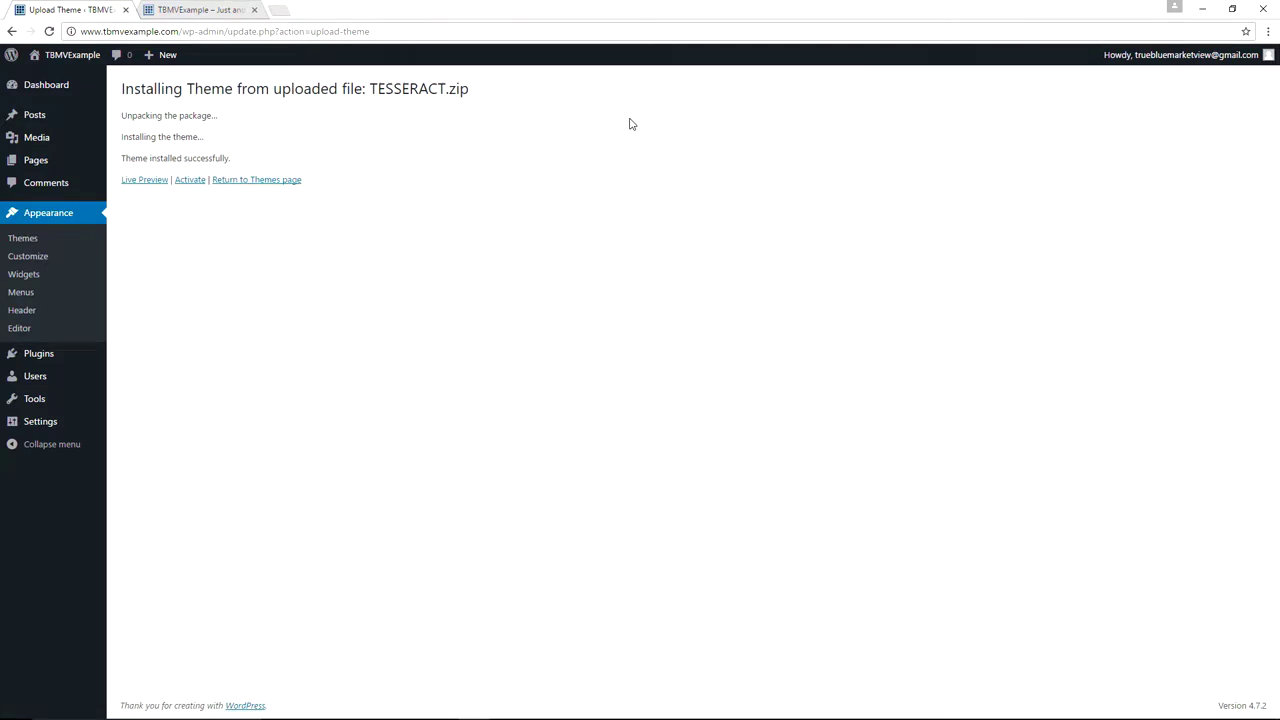
click(185, 182)
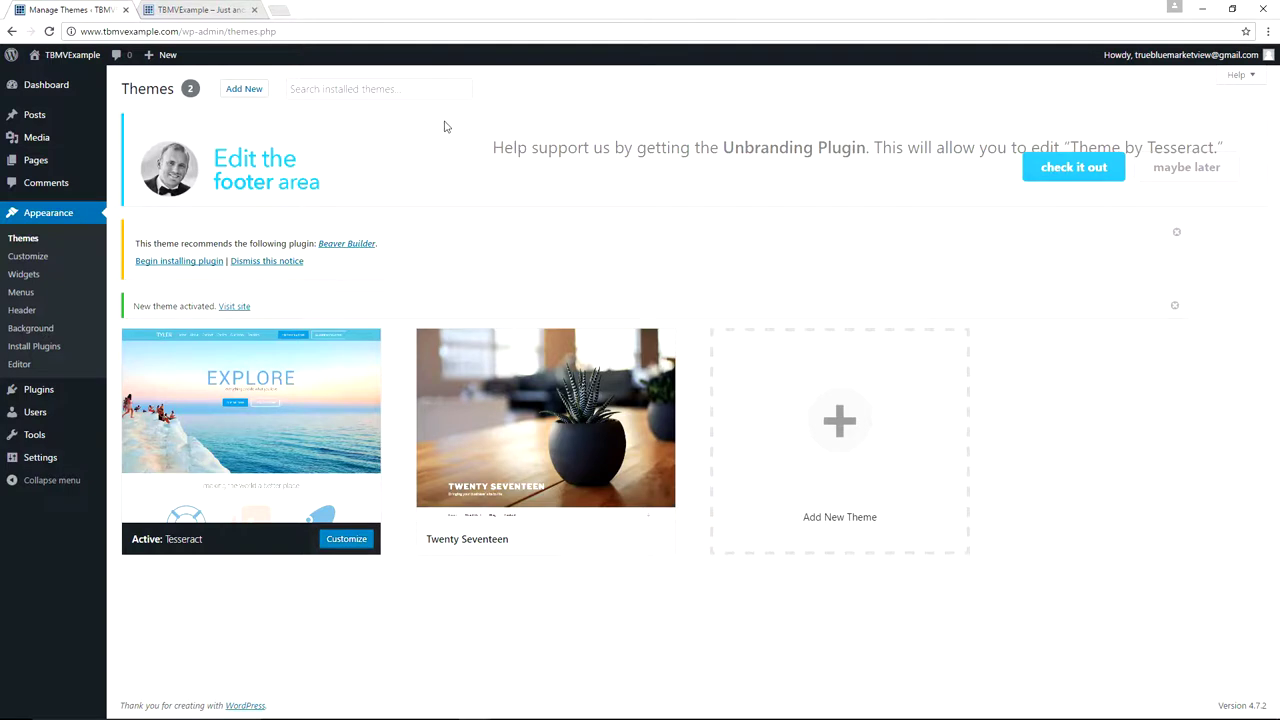
click(200, 12)
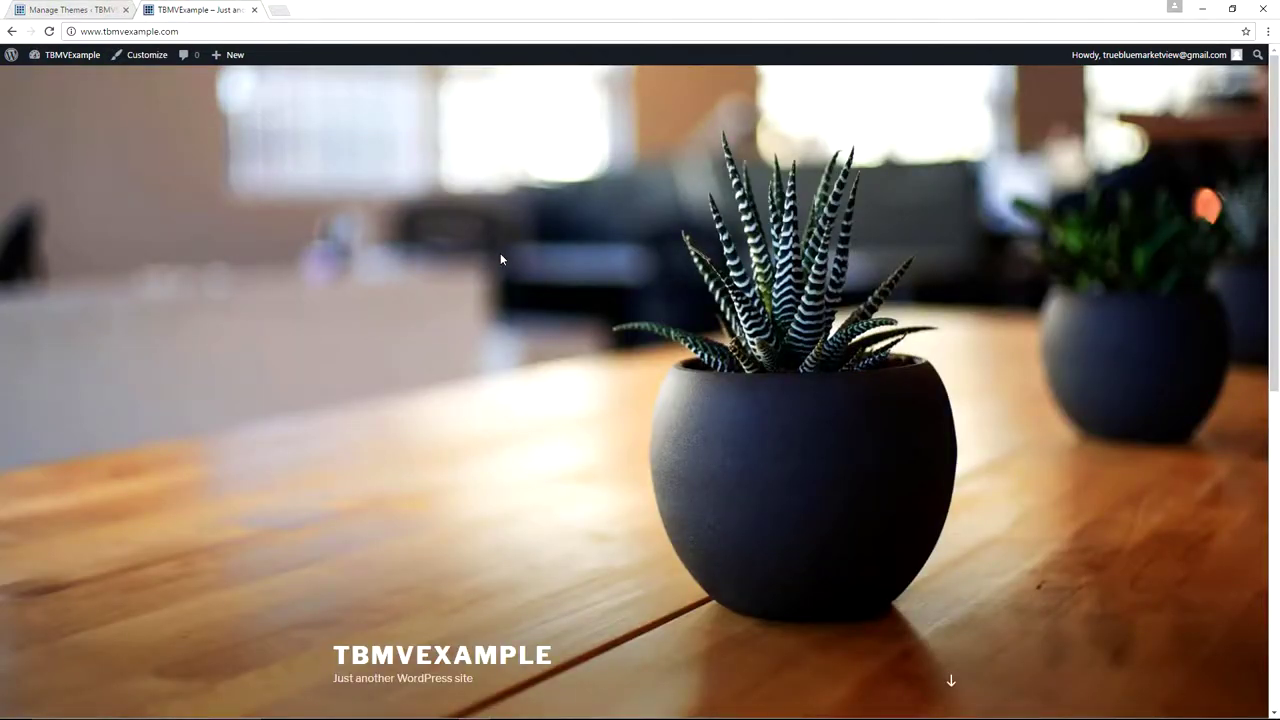
key(F5)
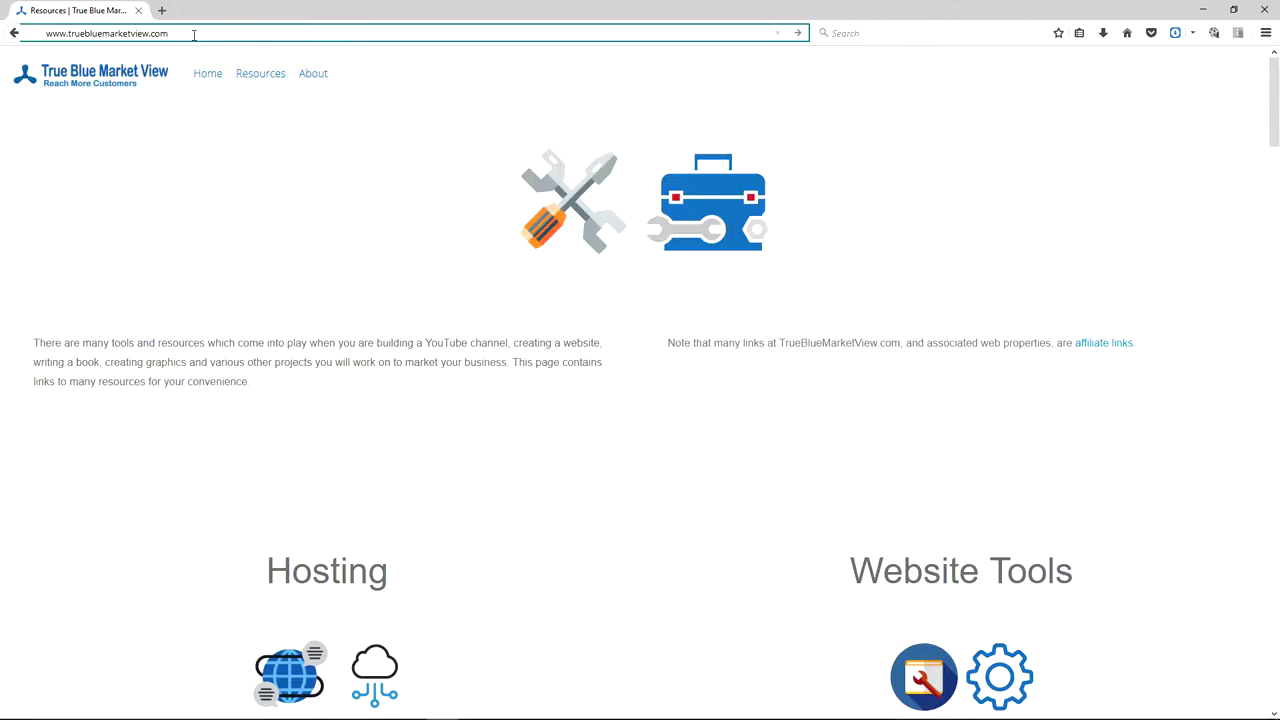
- Examine the truebluemarketview.com home page in another browser and the installed themes in that site's admin
key(Return)
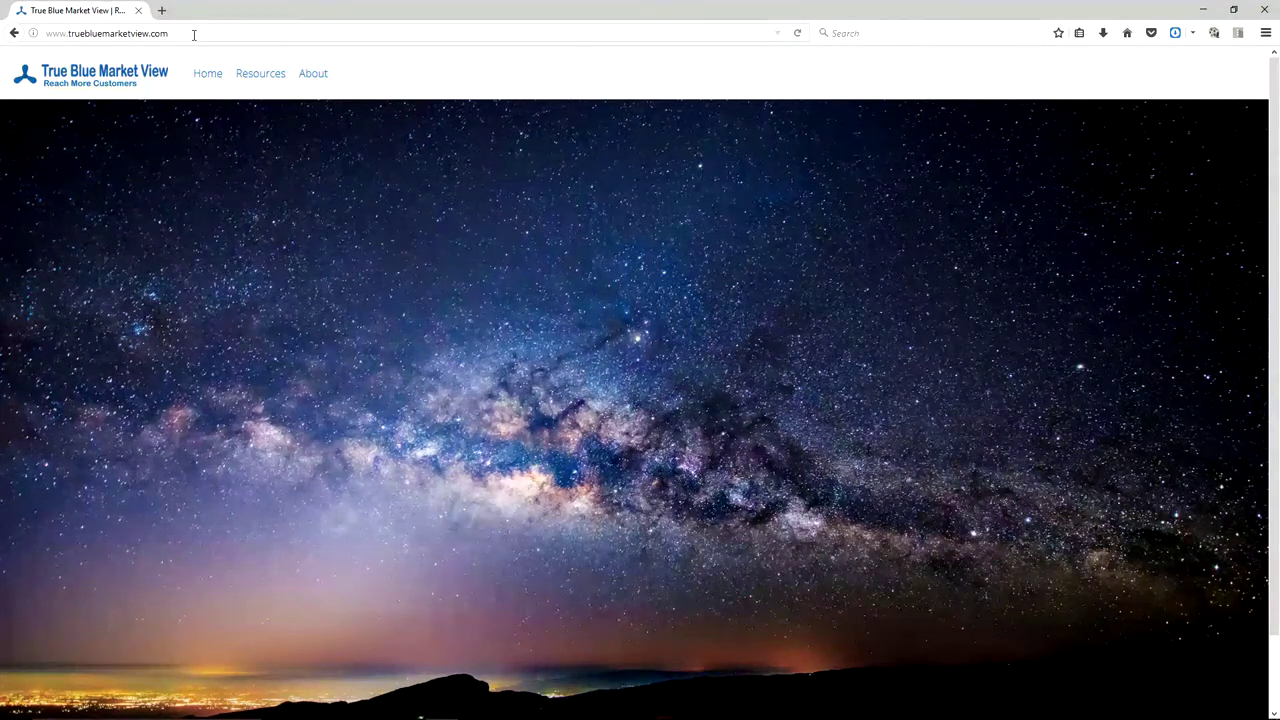
scroll(364, 257, down, 2)
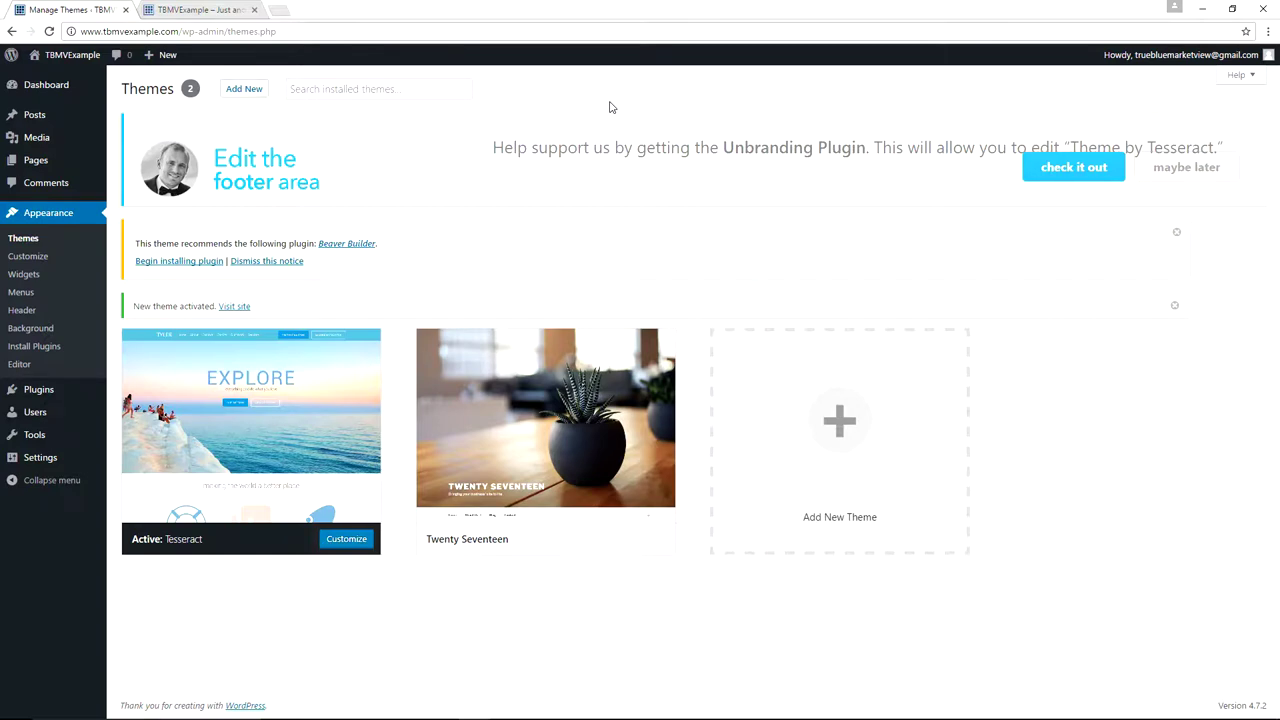
key(alt+Tab)
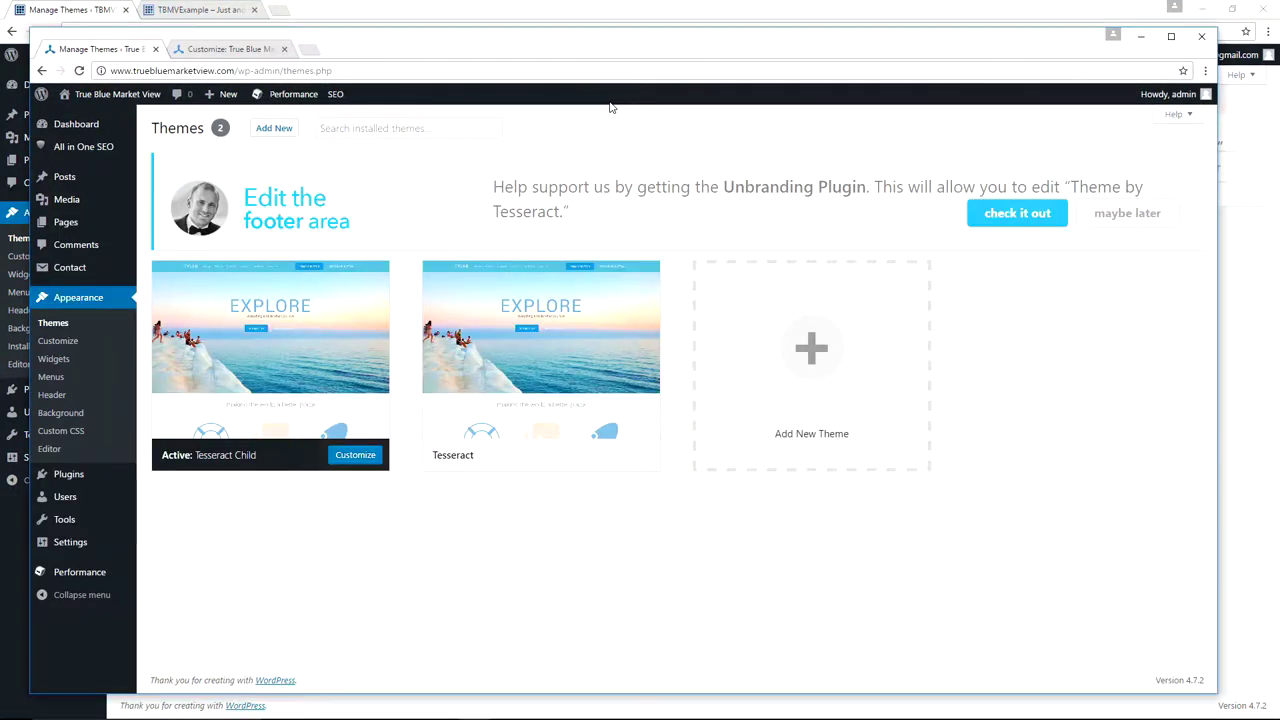
double_click(538, 56)
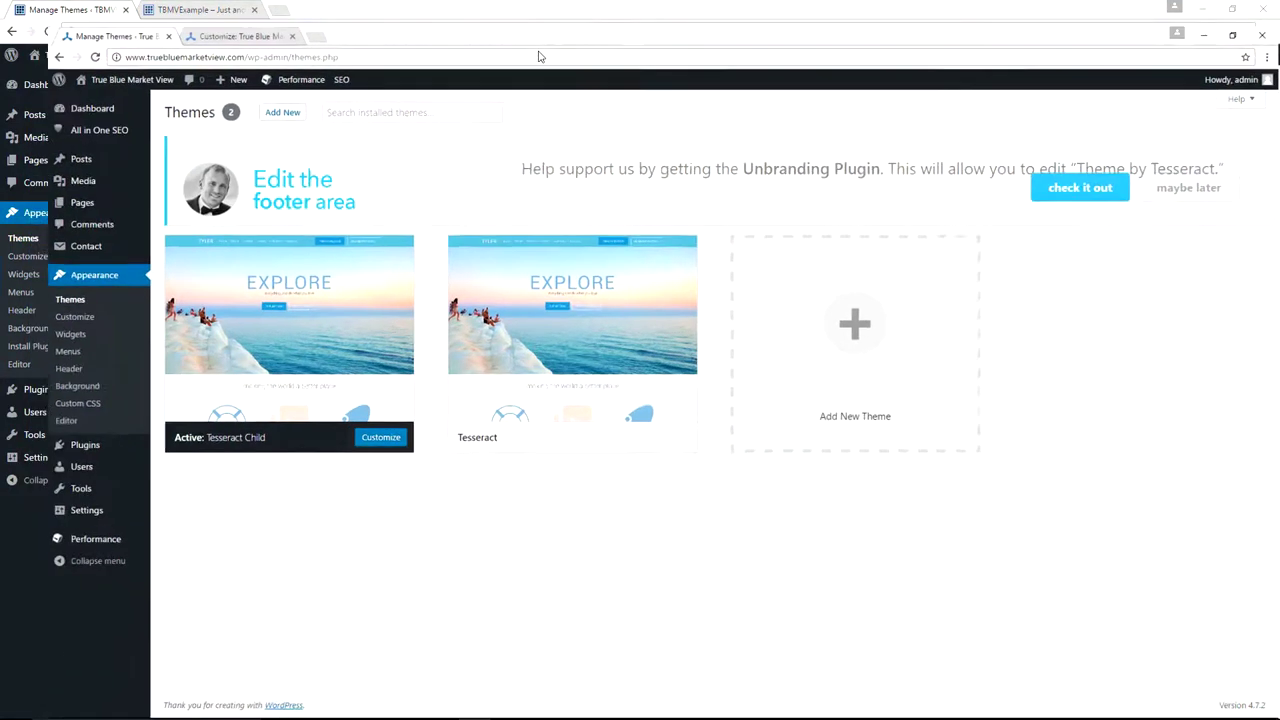
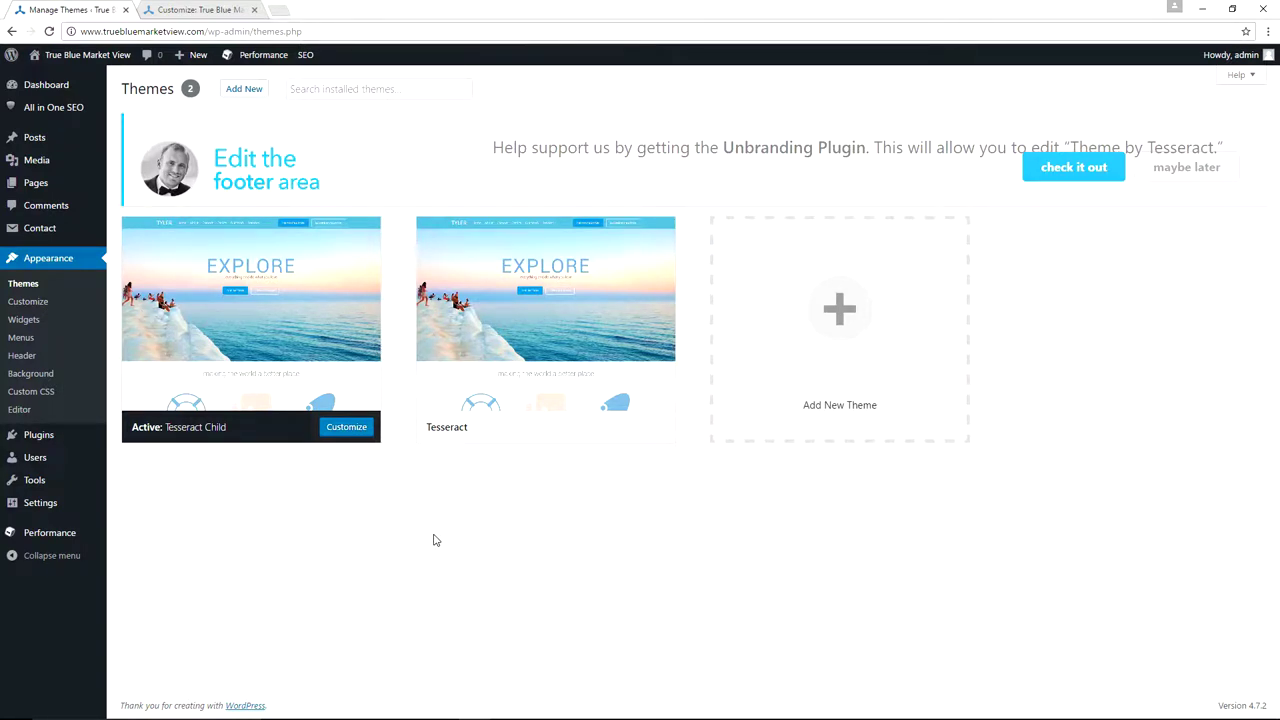
- Switch back to the live tbmvexample.com home page and follow the "Theme by Tesseract" link in its footer
key(alt+Tab)
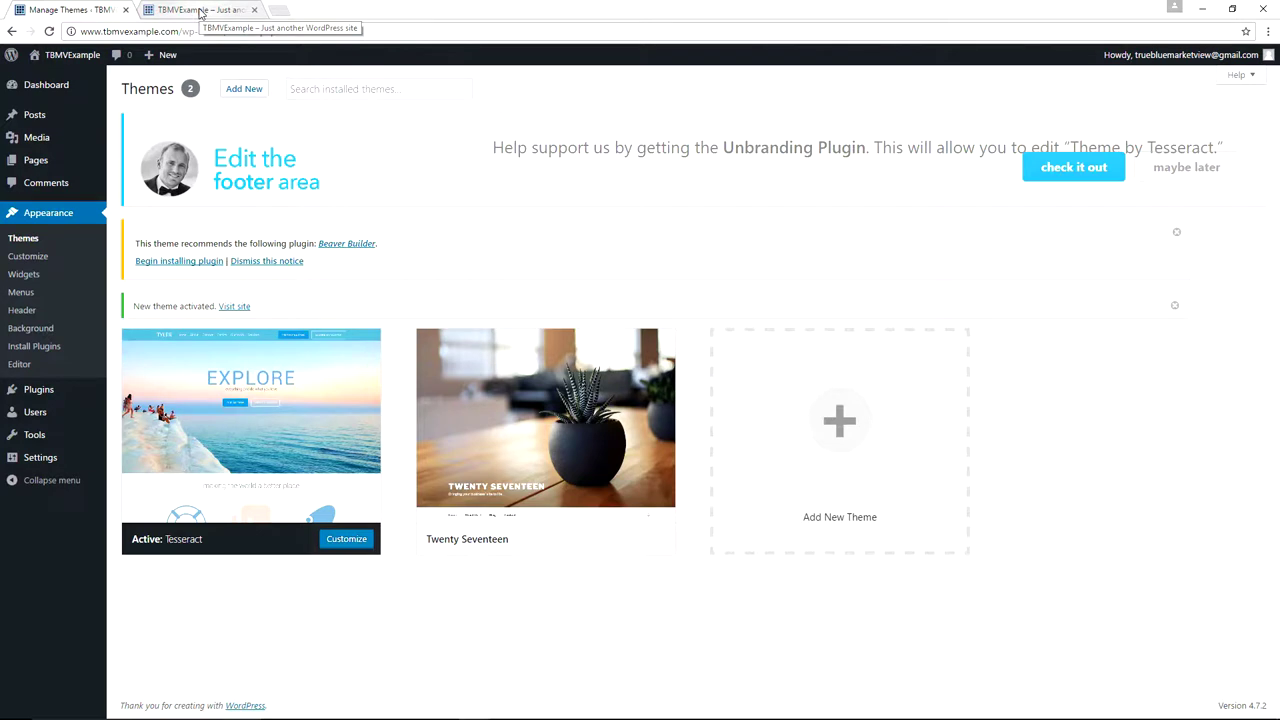
click(200, 12)
scroll(569, 243, down, 3)
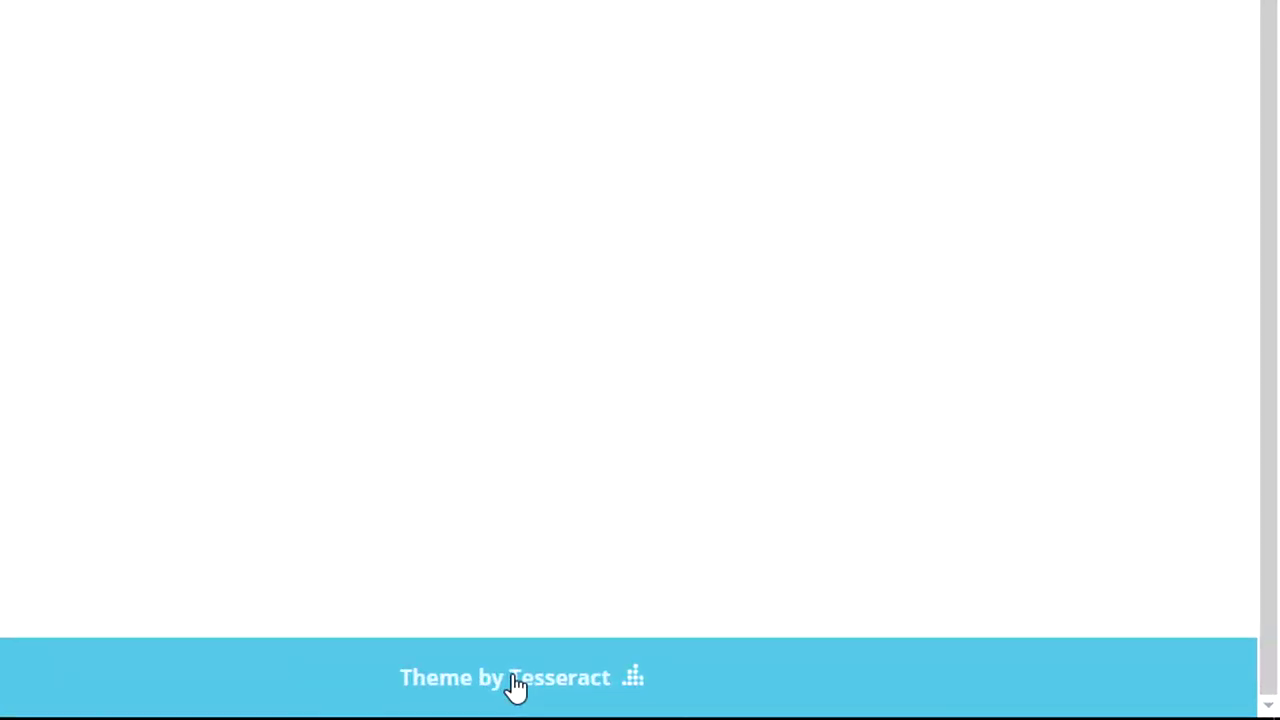
click(515, 685)
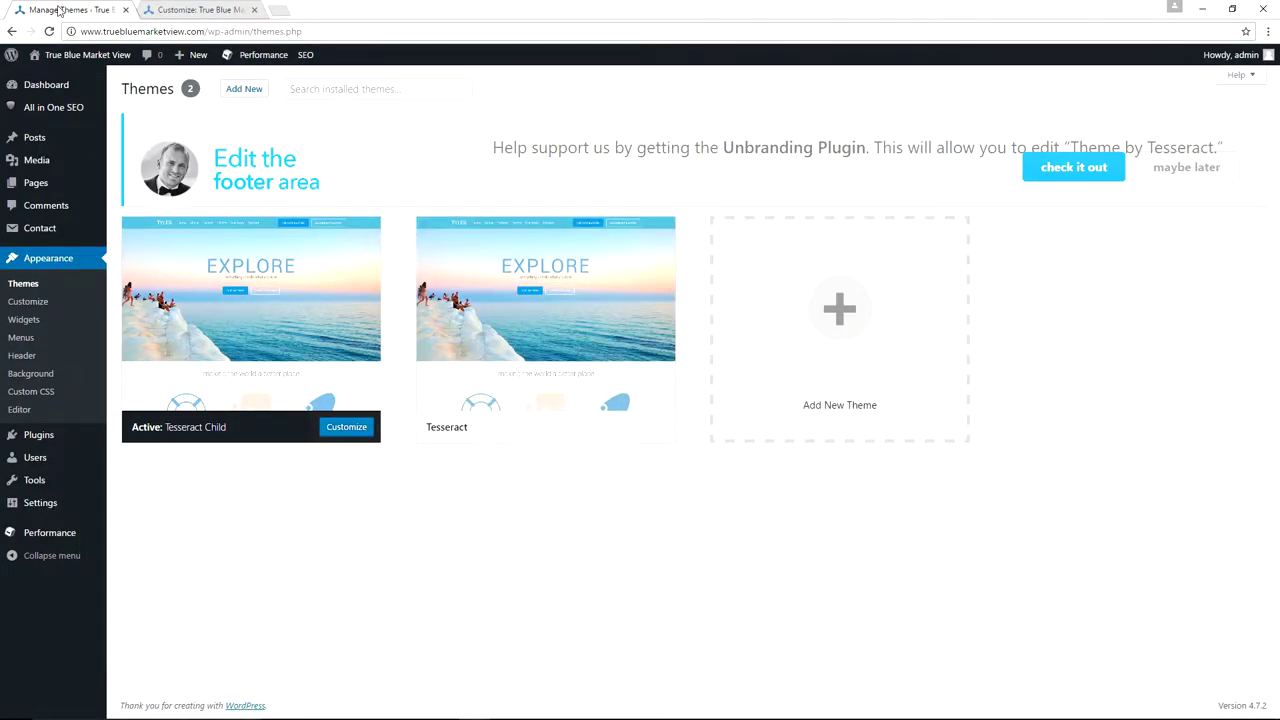
- Examine the Tesseract Remove Branding plugin among the installed plugins in the True Blue Market View admin
mouse_move(563, 240)
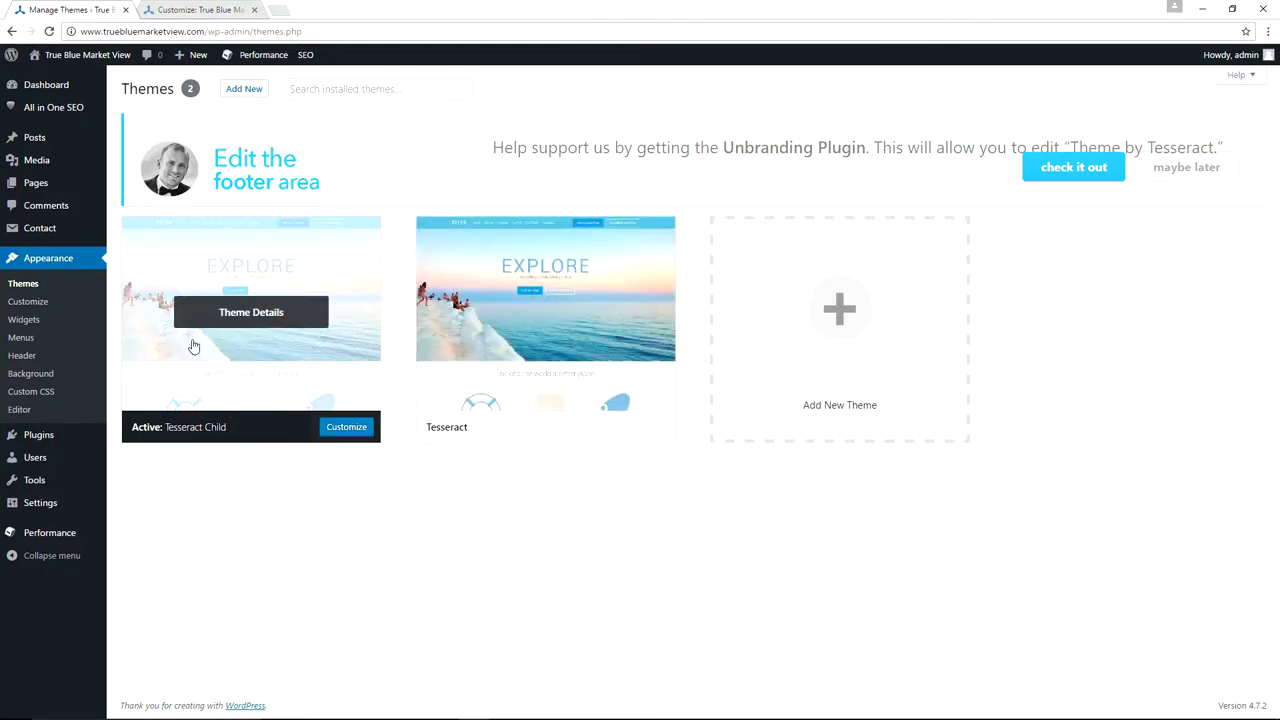
mouse_move(50, 437)
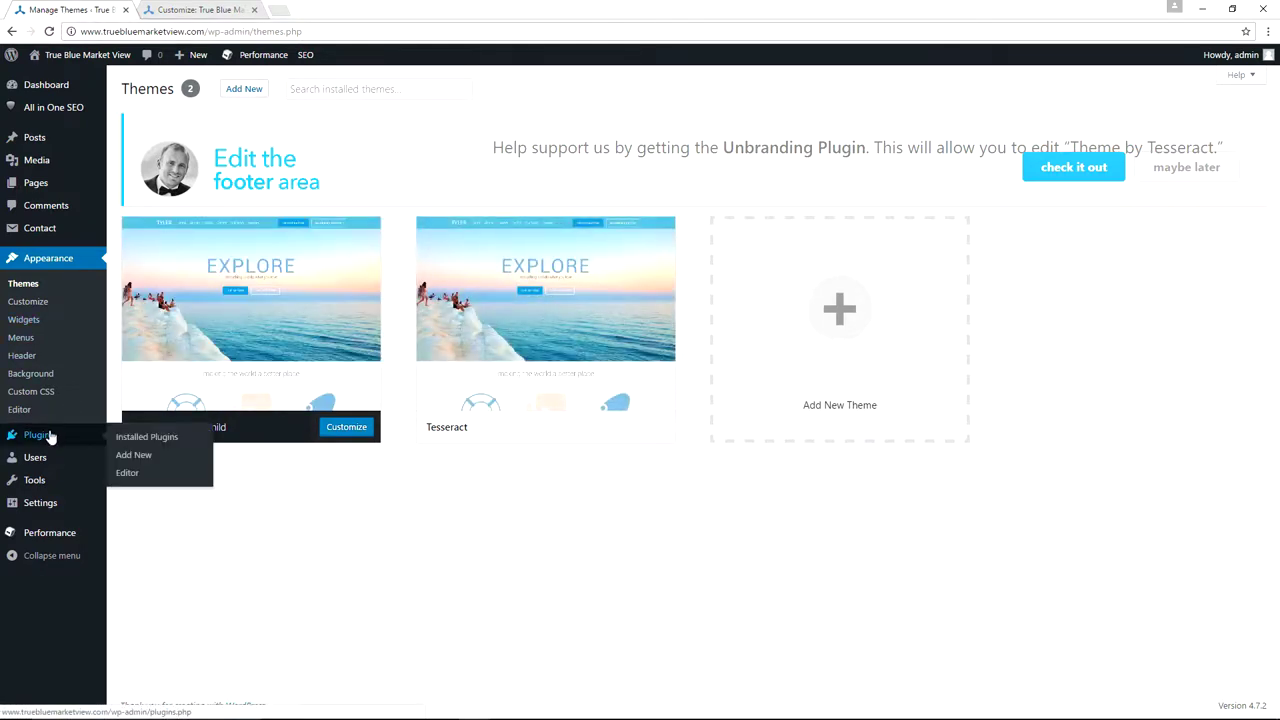
click(161, 442)
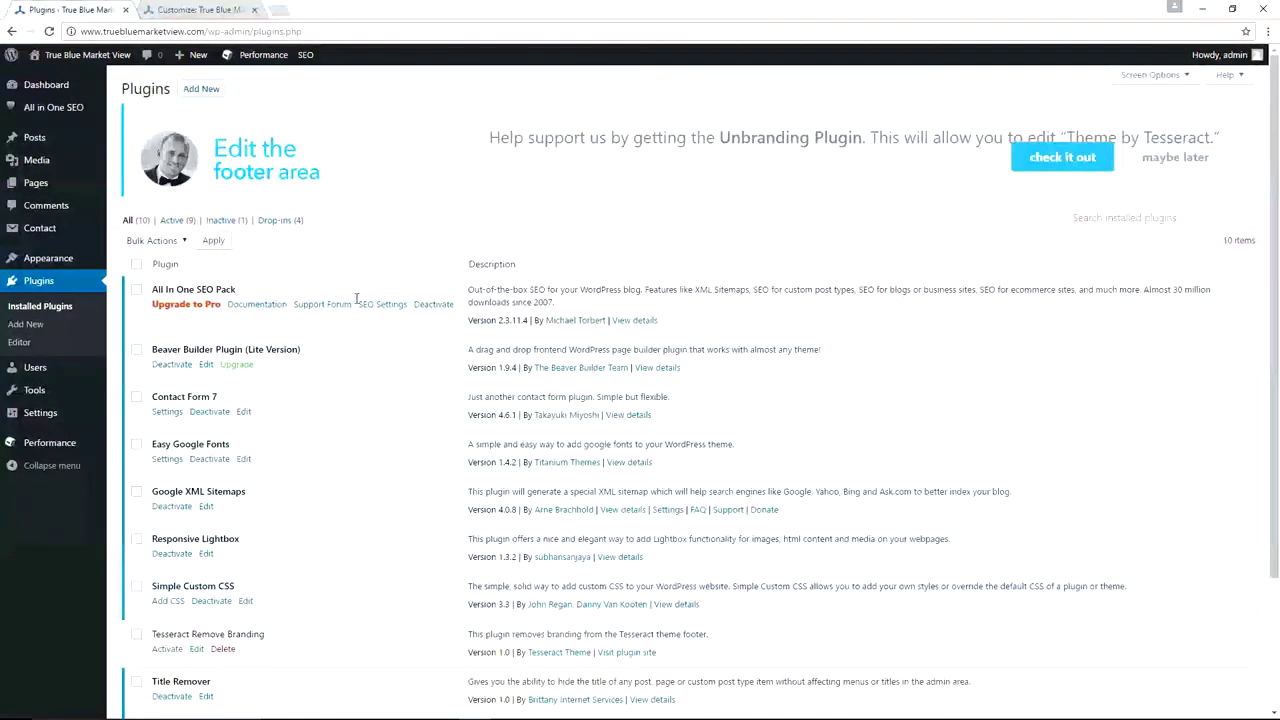
scroll(330, 330, down, 3)
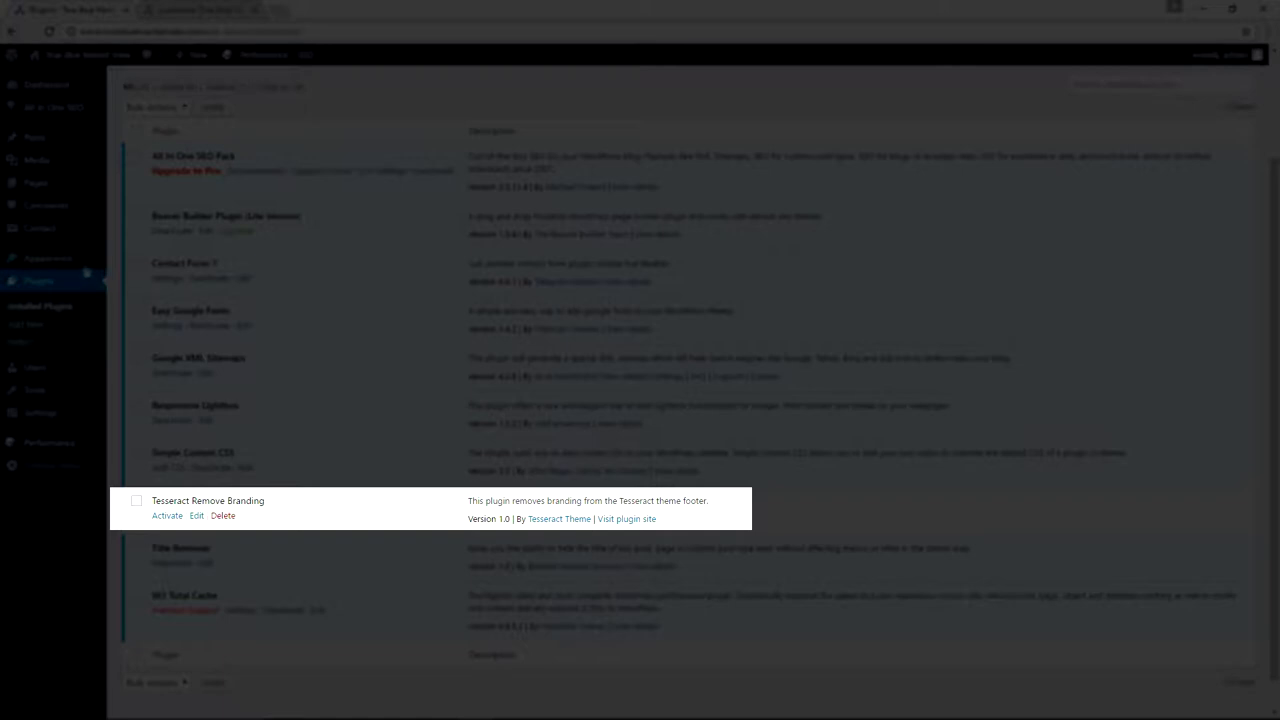
mouse_move(66, 266)
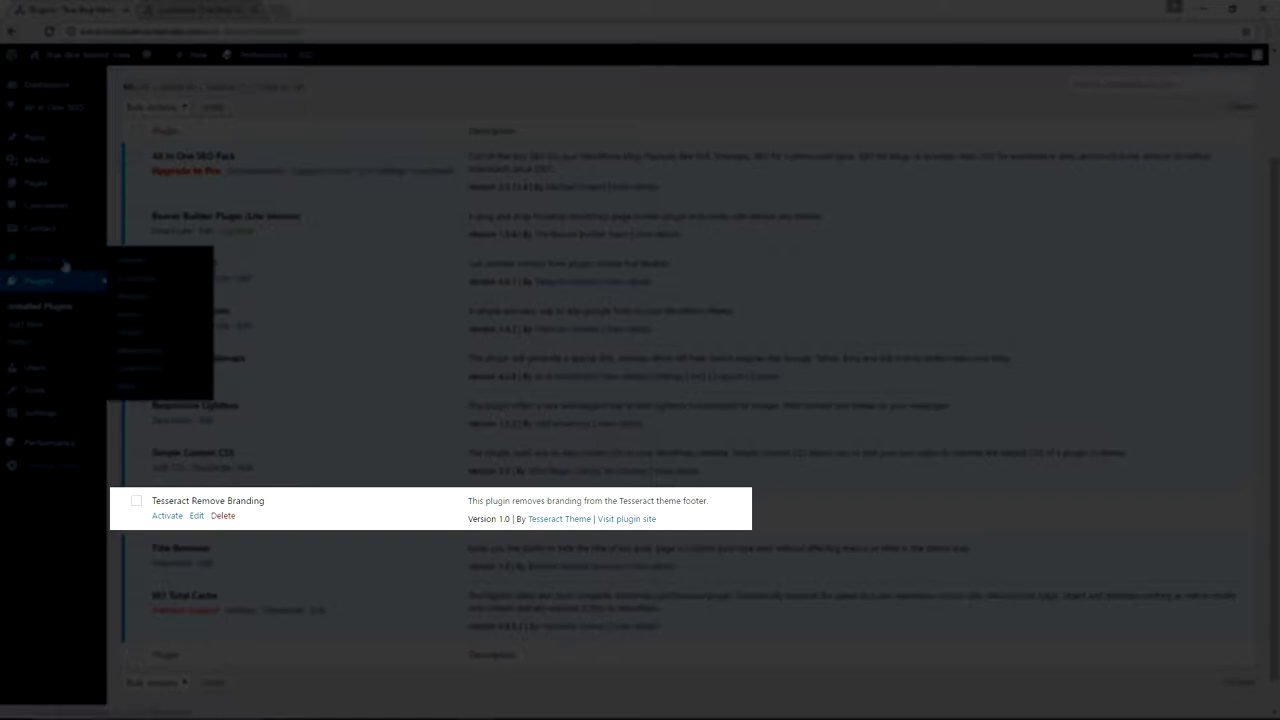
- Examine the Footer Content options, including the Theme by Tesseract setting, in the True Blue Market View customizer
click(152, 284)
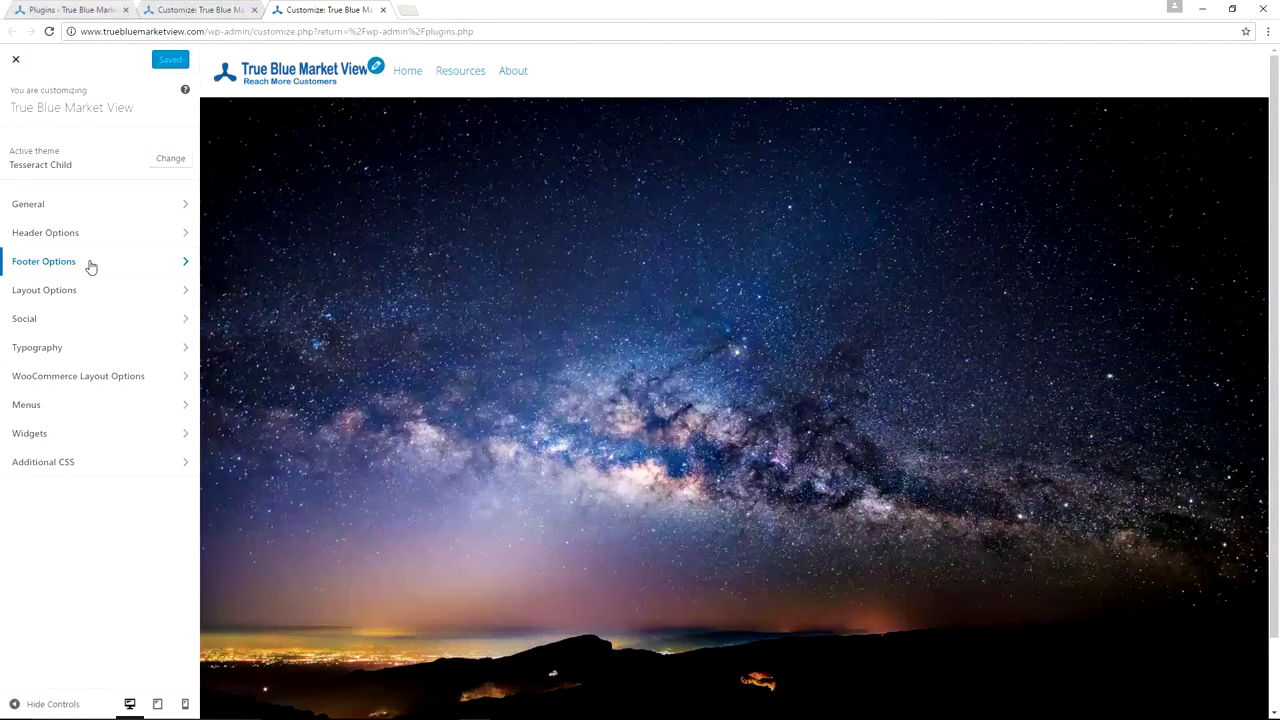
click(90, 266)
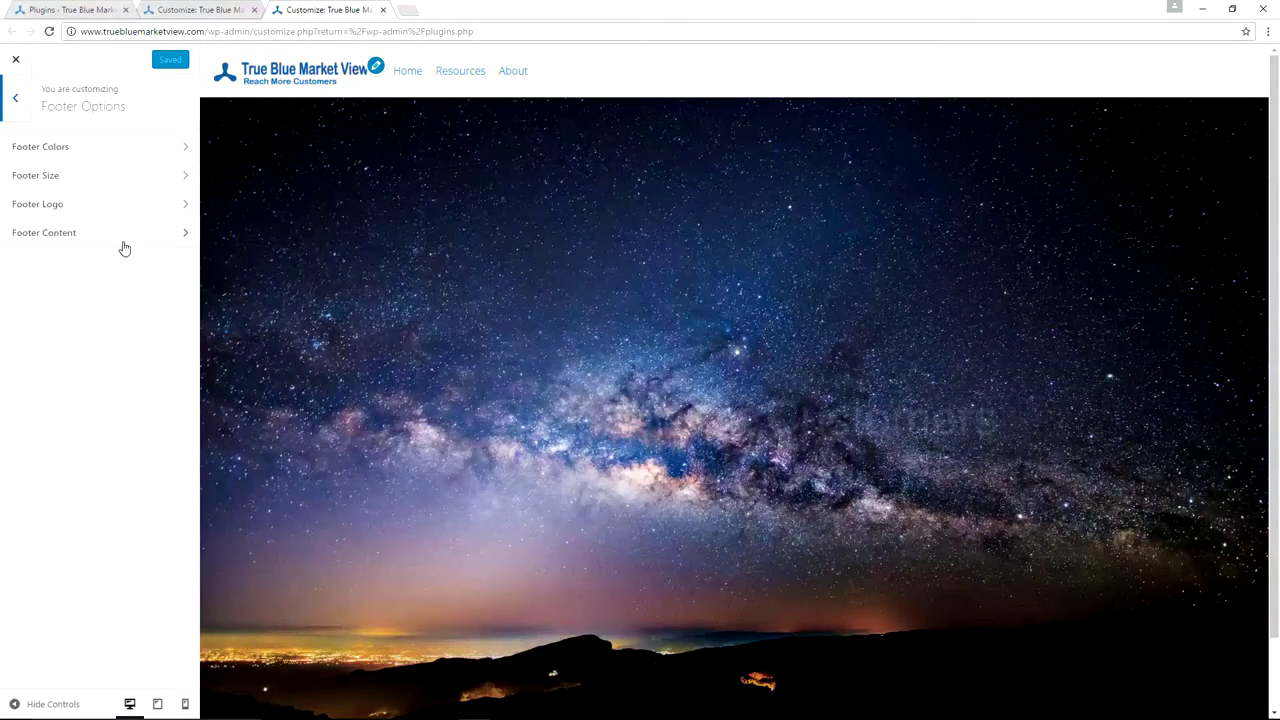
click(97, 237)
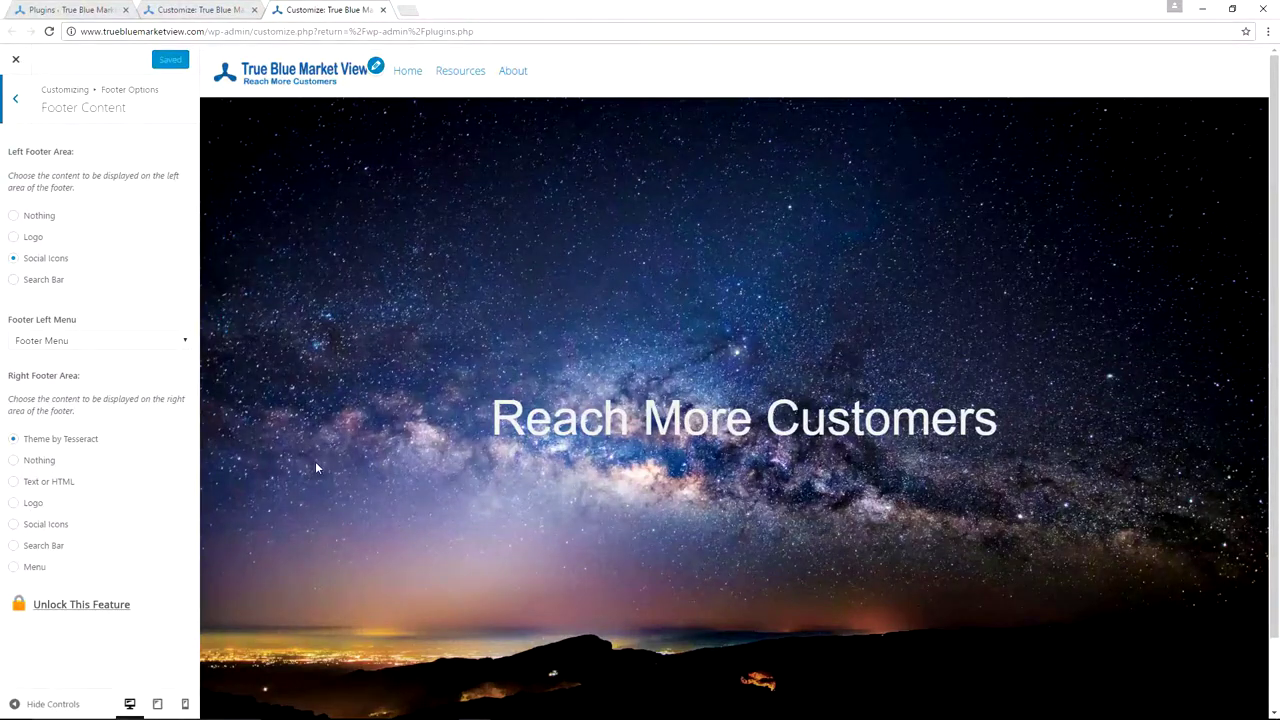
scroll(315, 461, down, 2)
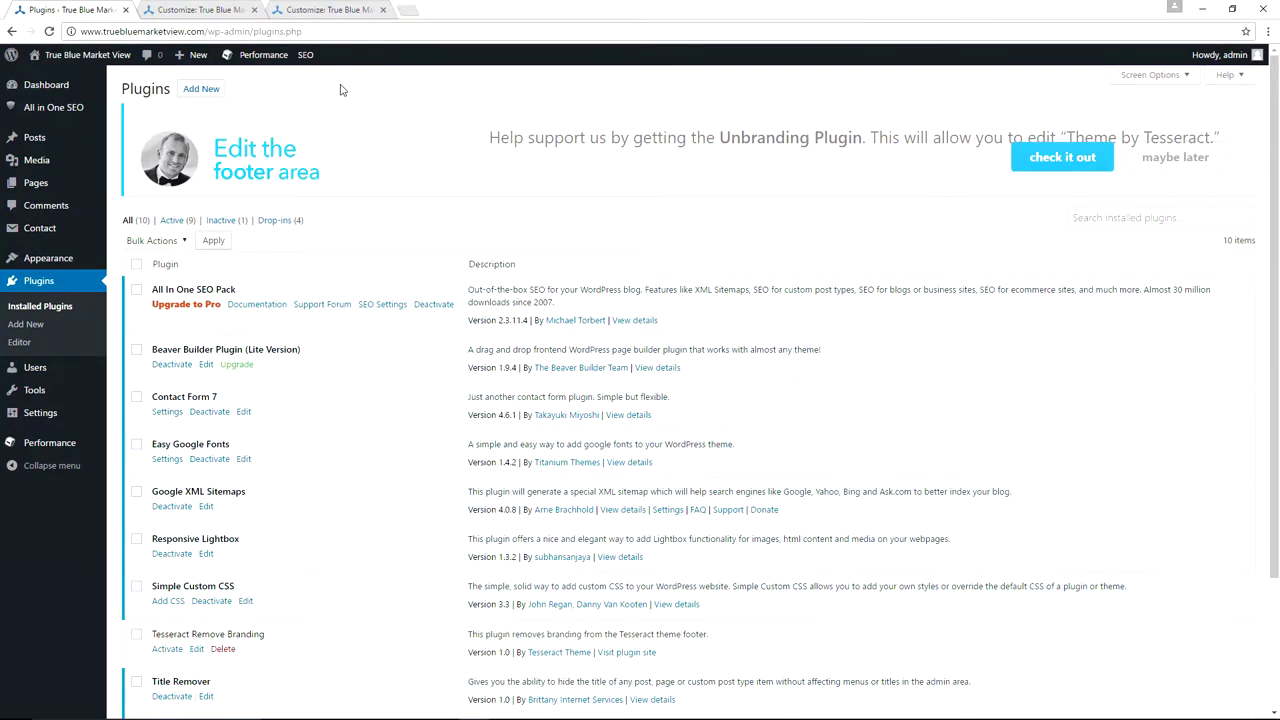
- Review the installed plugins in the True Blue Market View admin and open the site's Custom CSS
scroll(210, 428, down, 3)
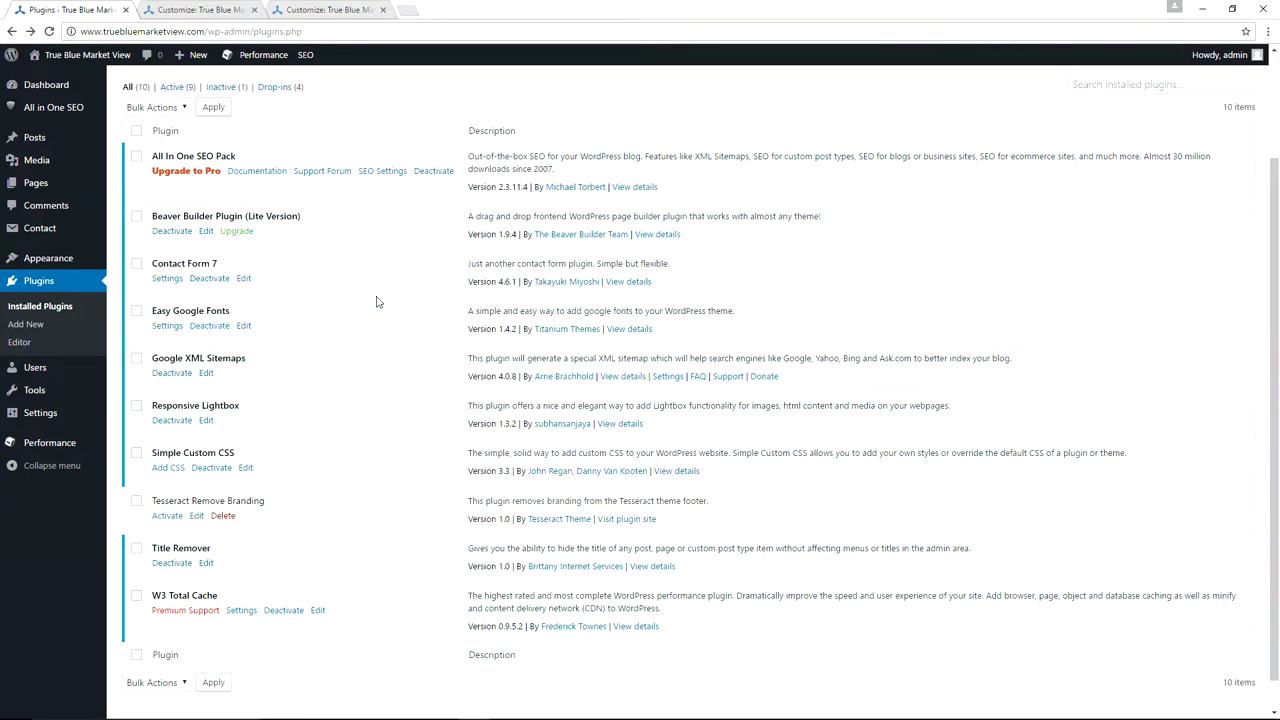
mouse_move(59, 263)
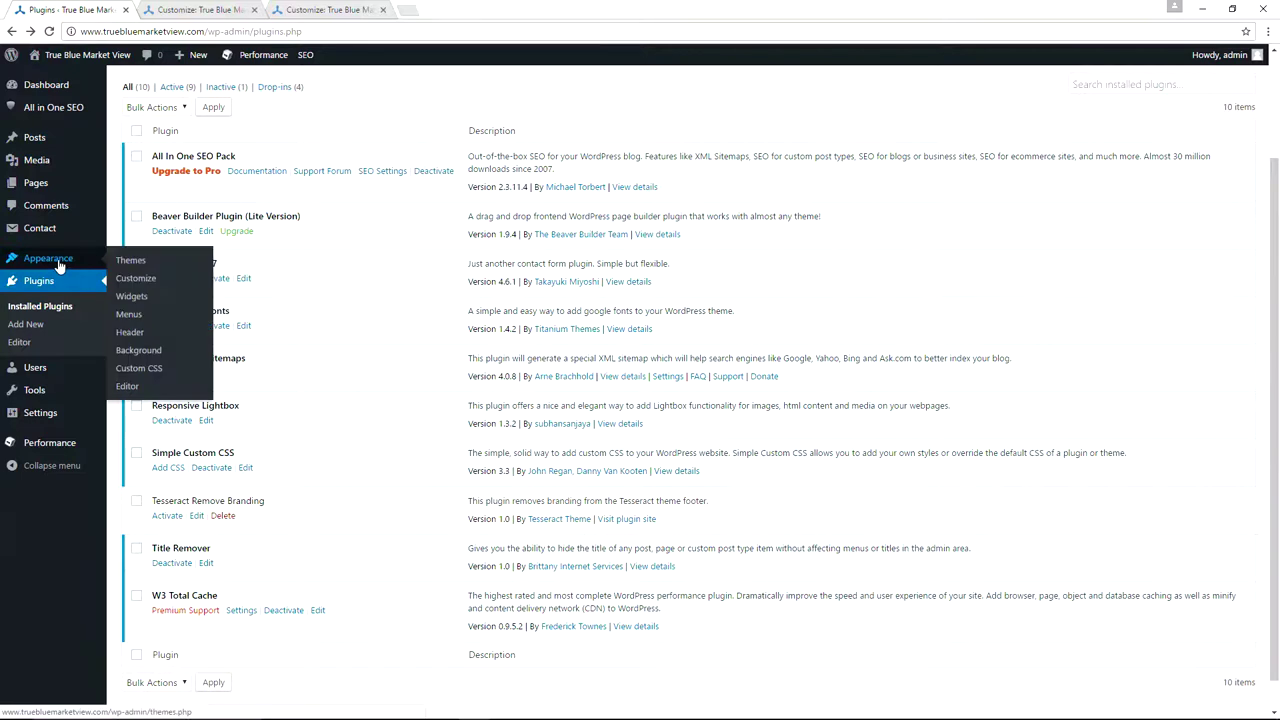
click(146, 370)
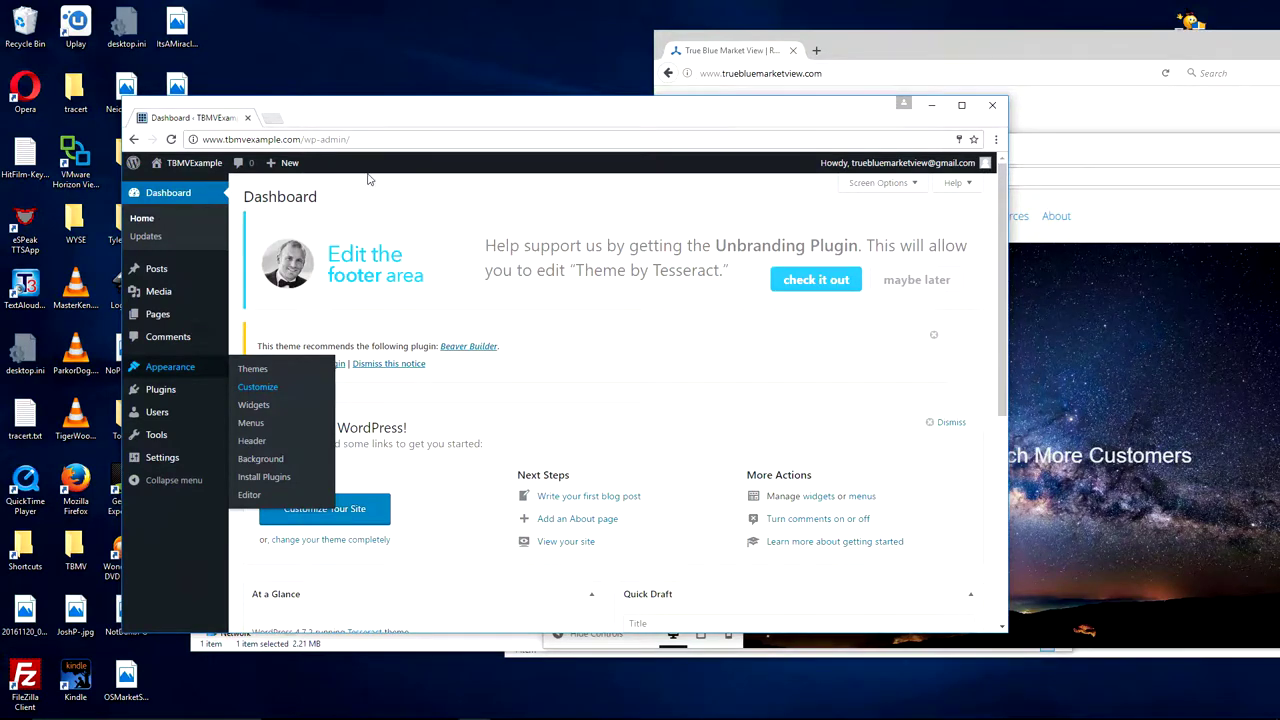
- Switch to the tbmvexample.com dashboard, open its theme customizer in a new browser tab and display the Header Colors settings
middle_click(268, 392)
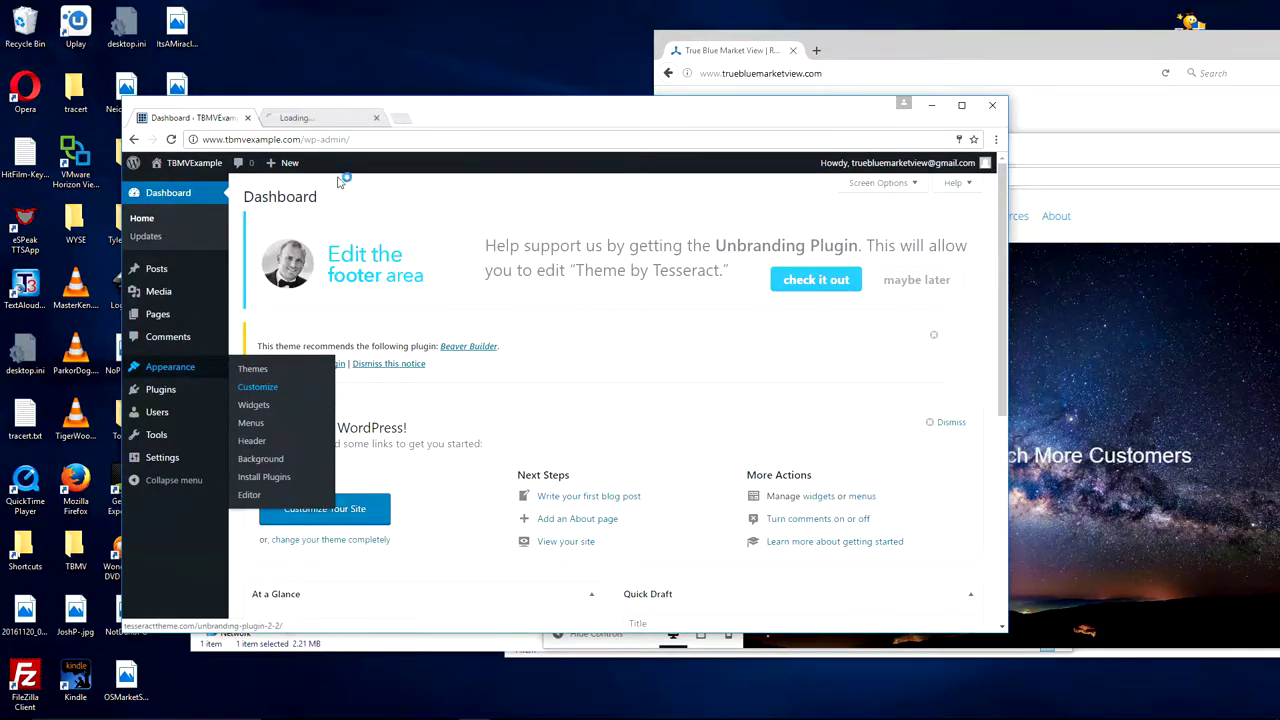
click(308, 120)
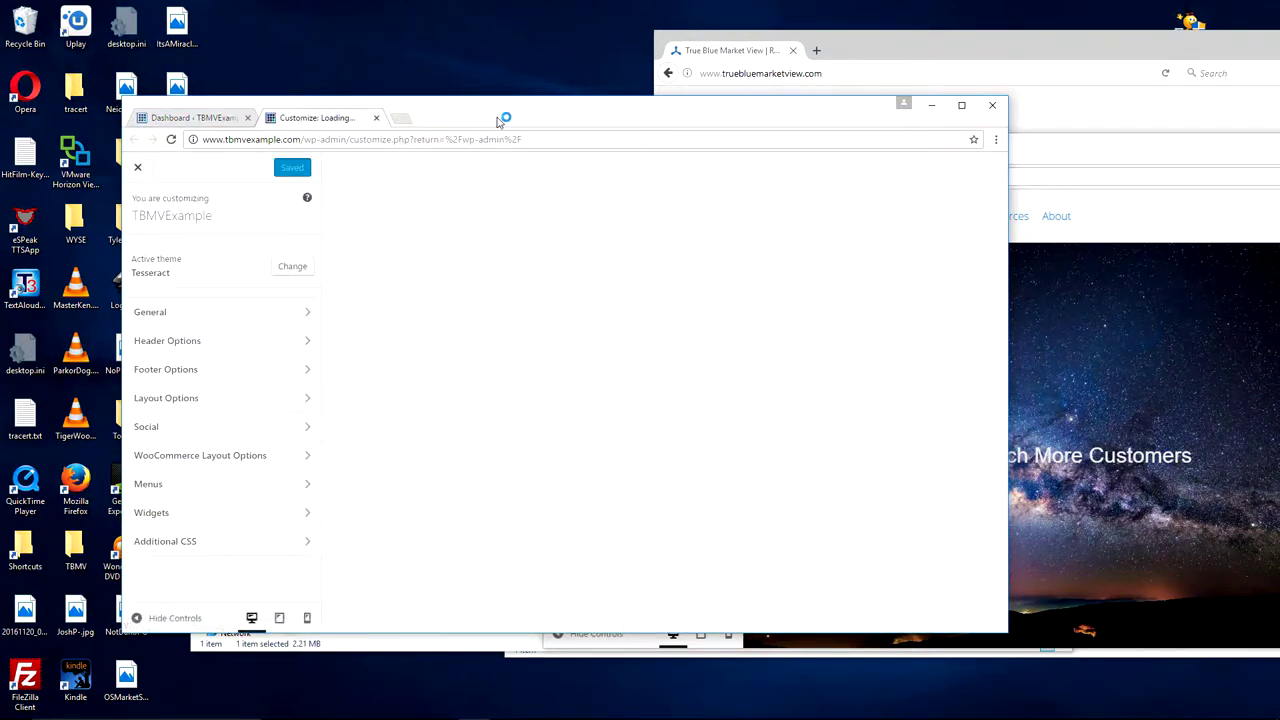
drag(497, 120, 476, 95)
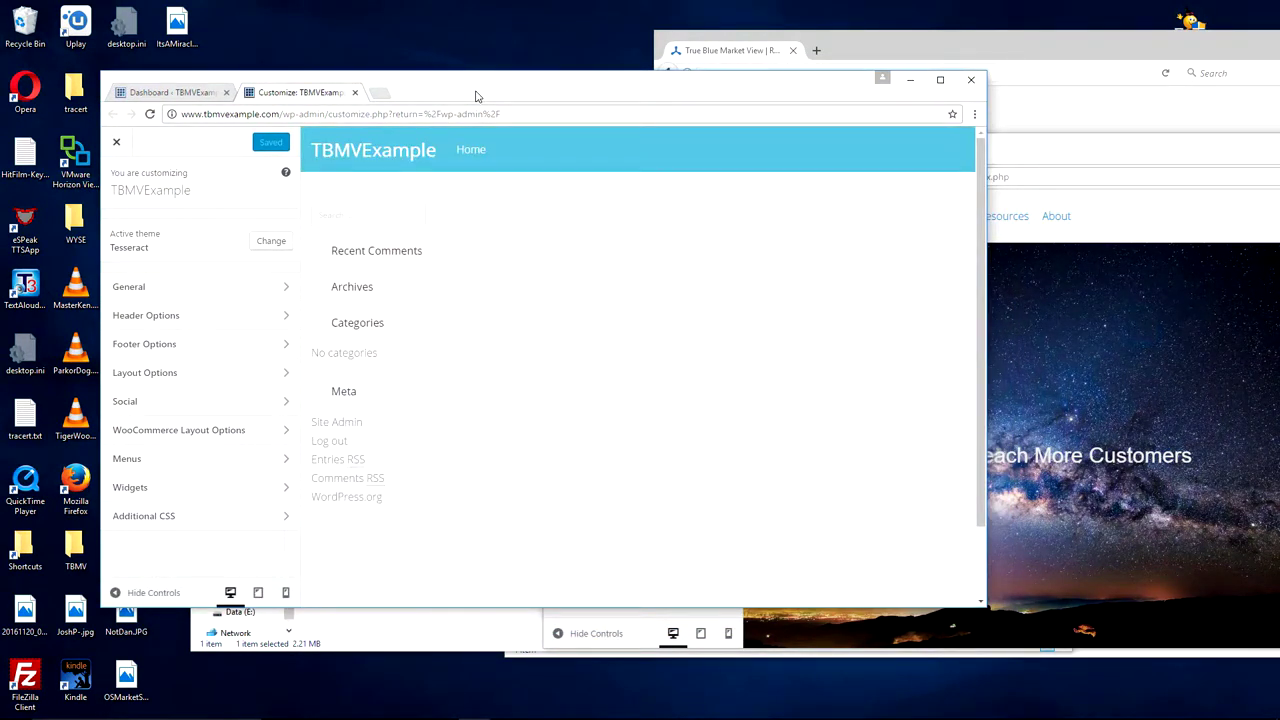
click(201, 317)
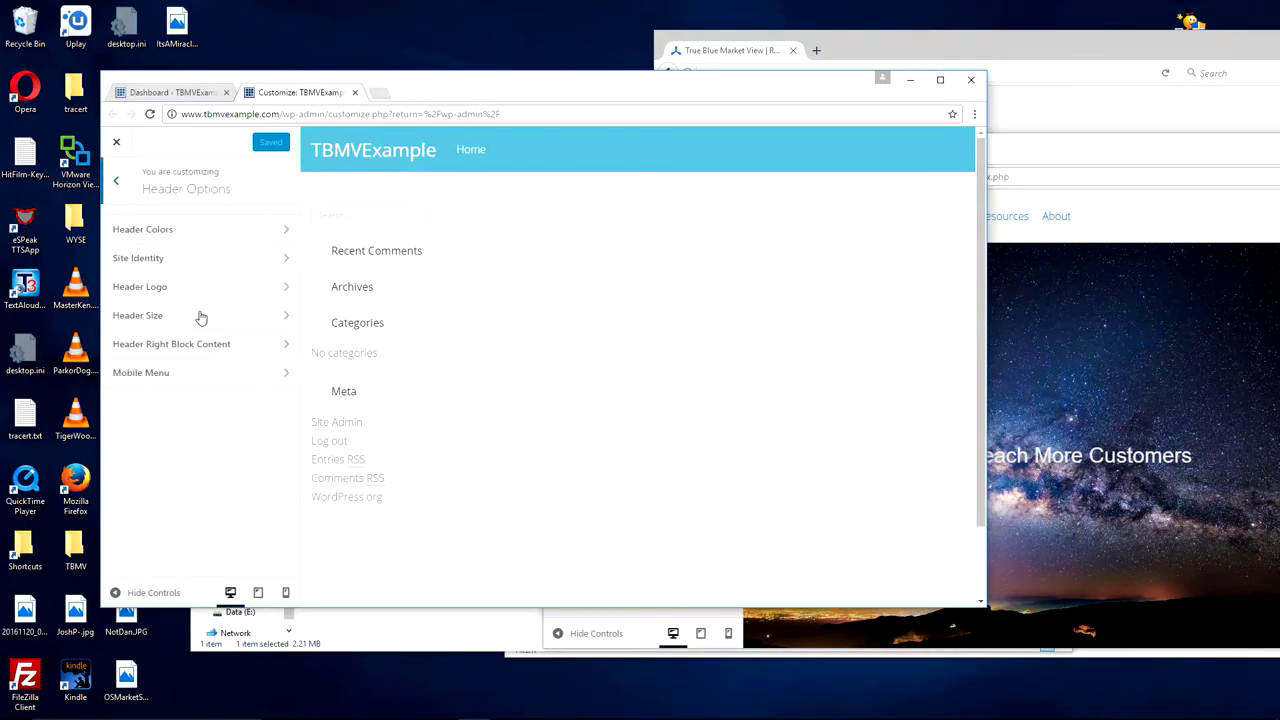
click(222, 230)
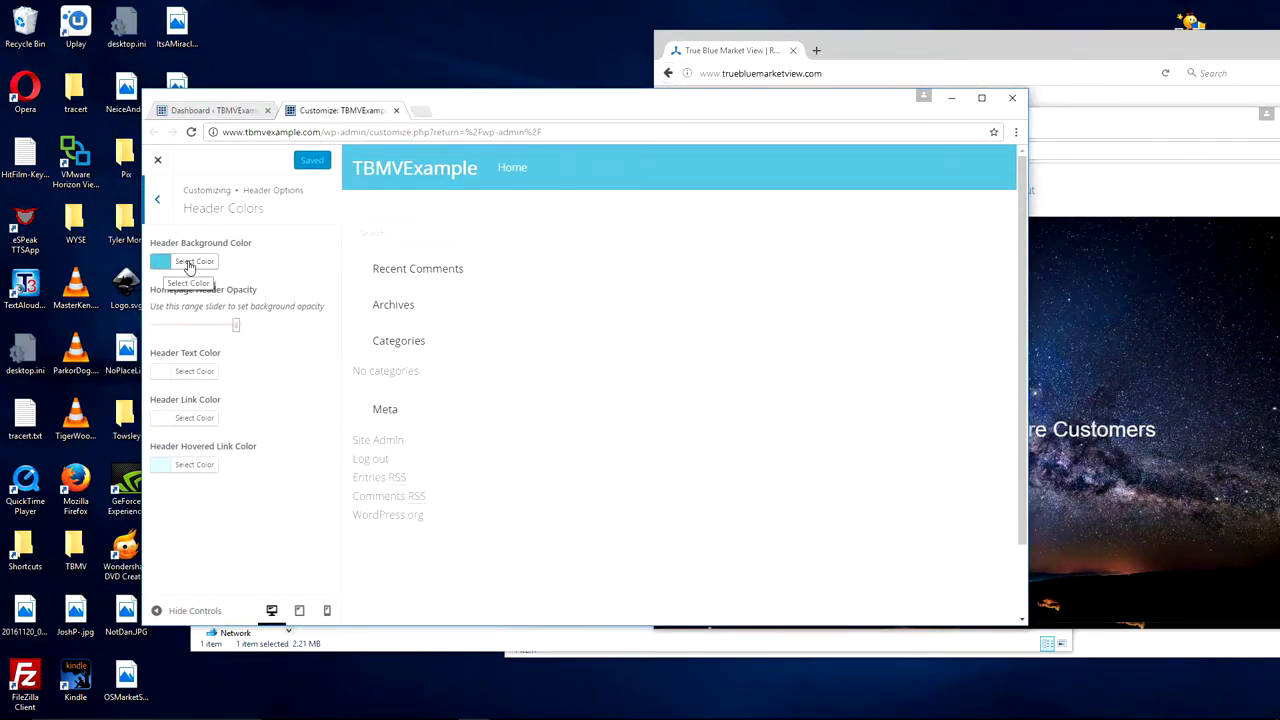
- Set the header background color to #ededed and the header text color to #0073cf
click(189, 262)
key(shift+Home)
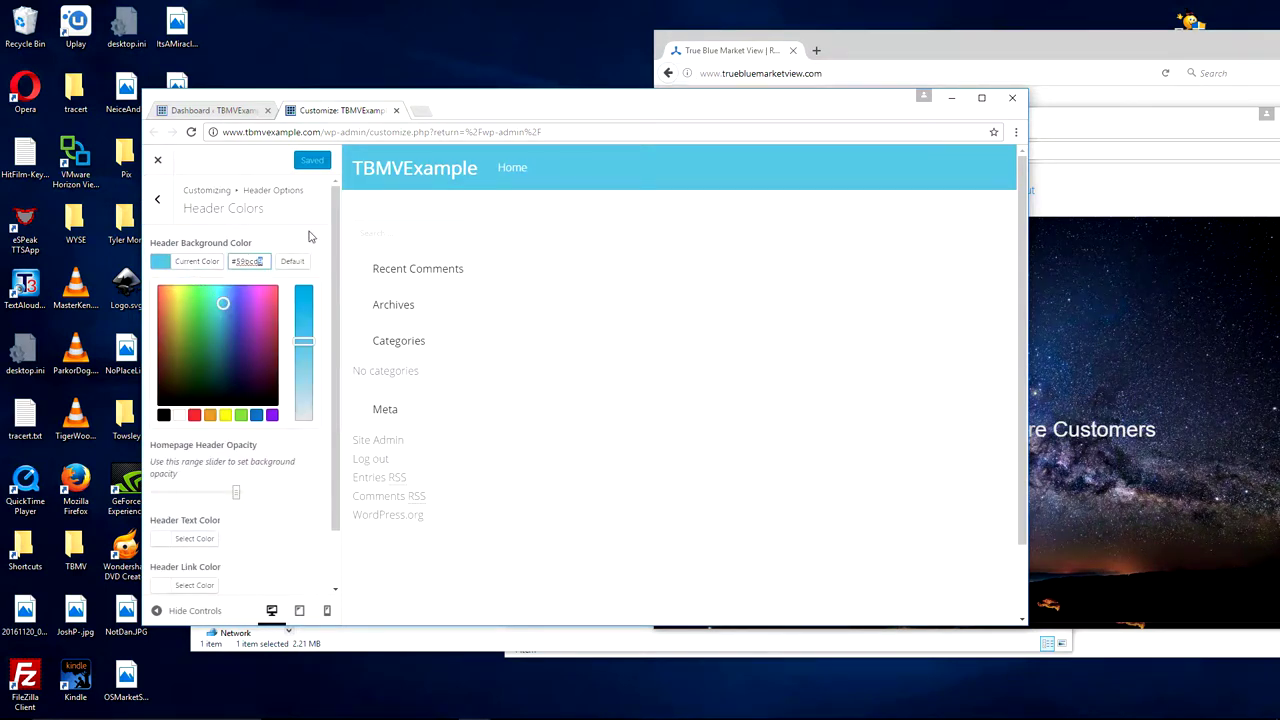
text(#ededed)
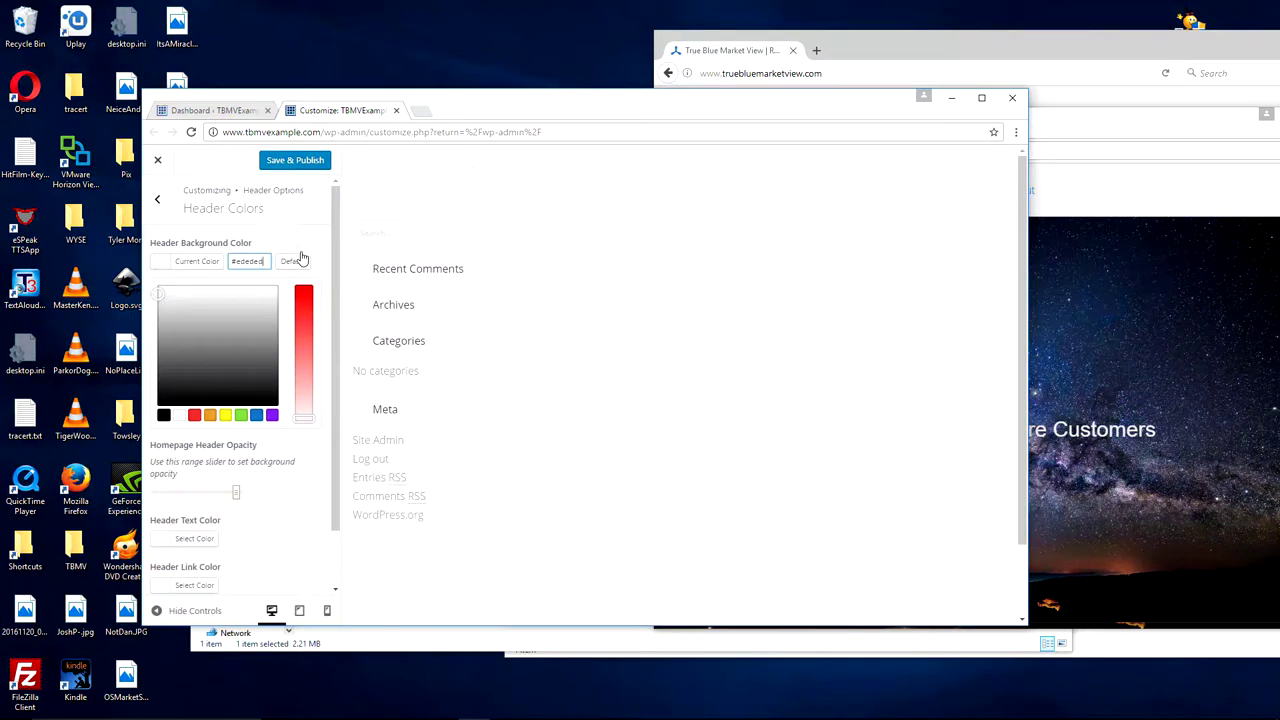
scroll(210, 476, down, 1)
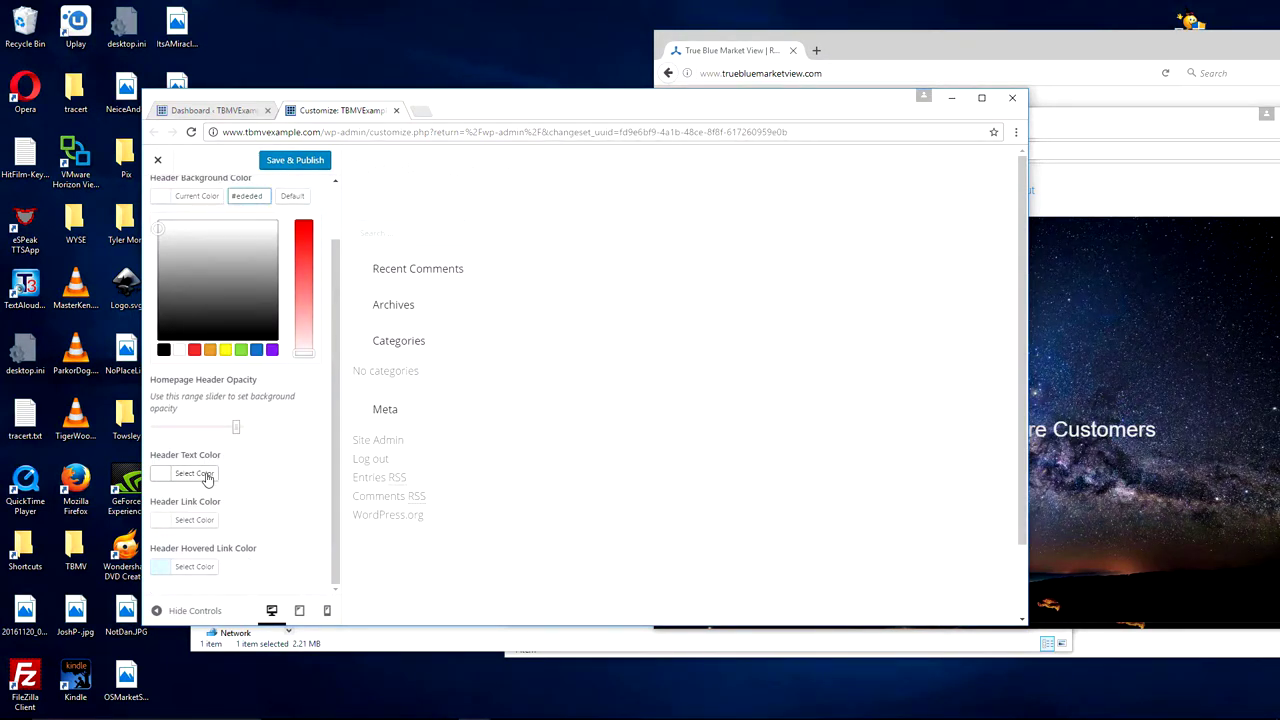
click(211, 479)
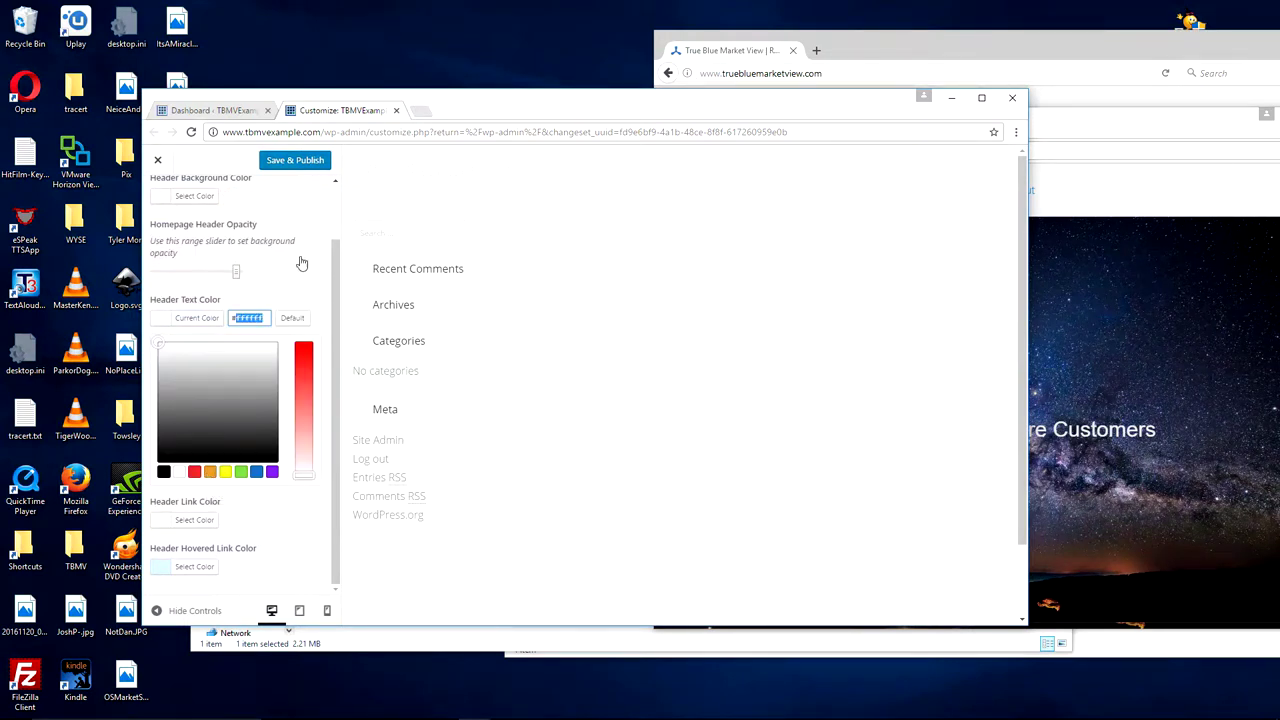
text(#0073cf)
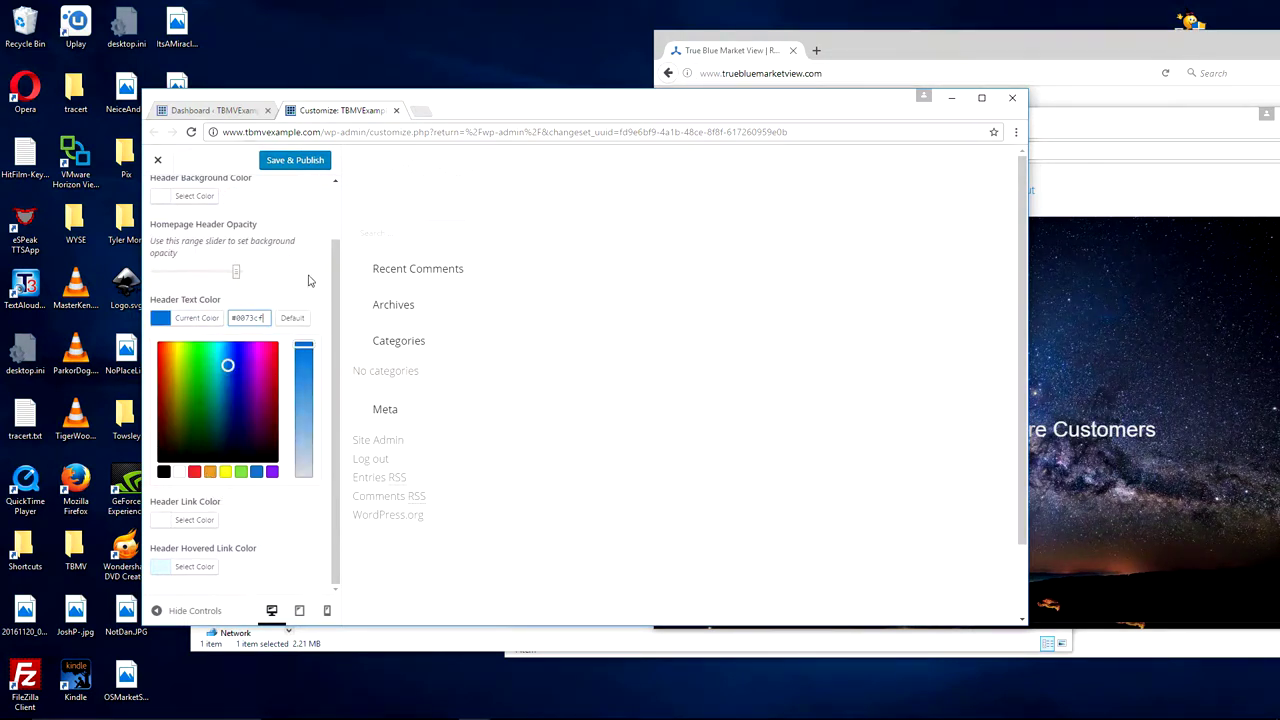
- Try #ed6600 as the header link color and reset that color to its default
click(203, 520)
drag(266, 365, 237, 366)
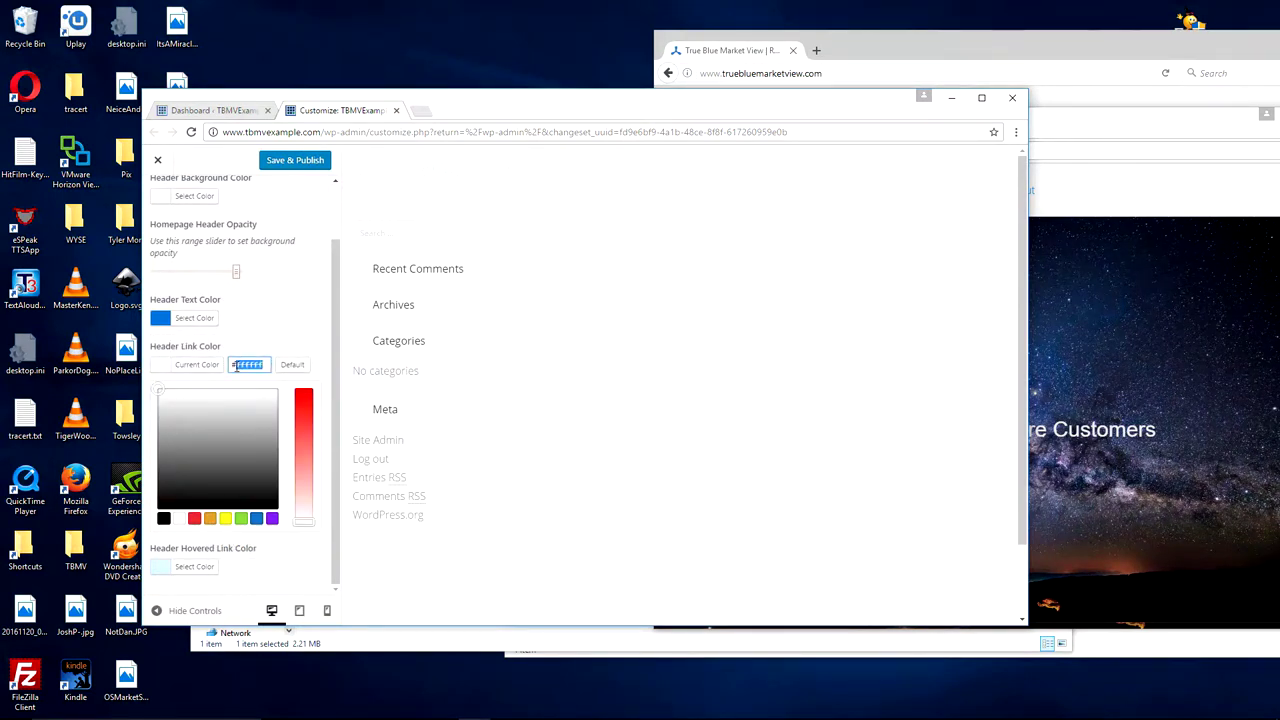
text(ed6600)
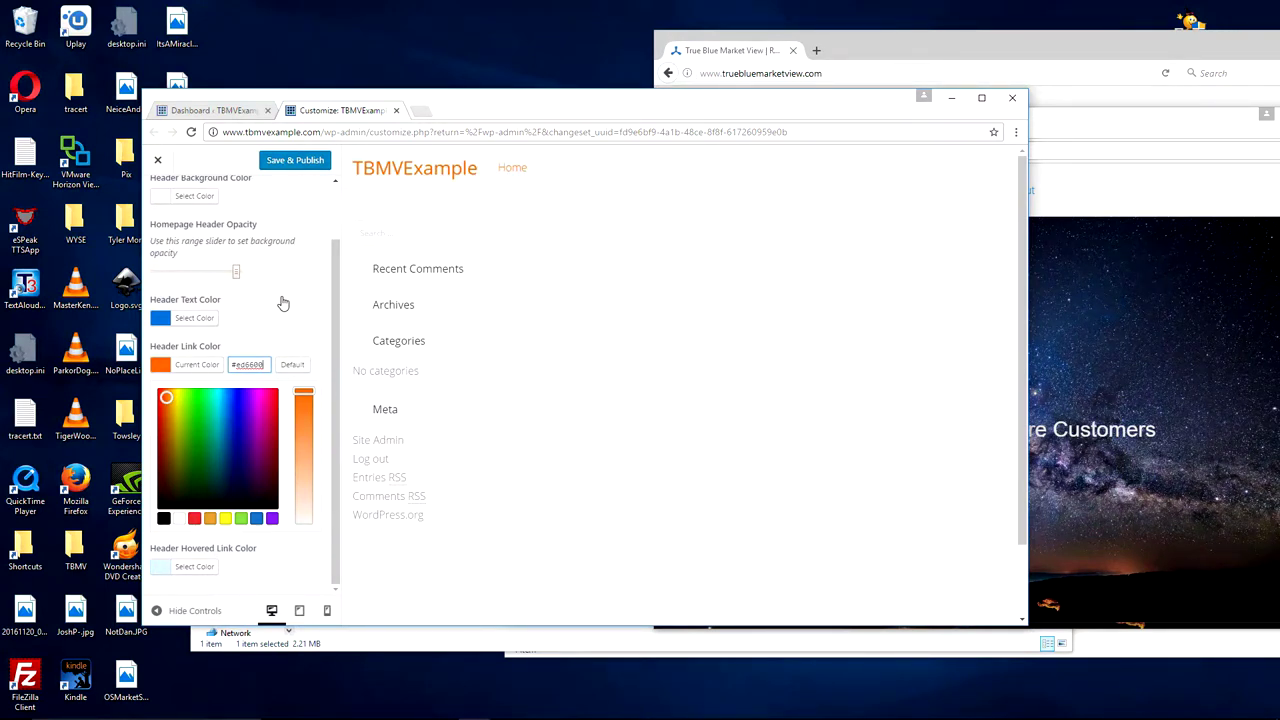
click(284, 310)
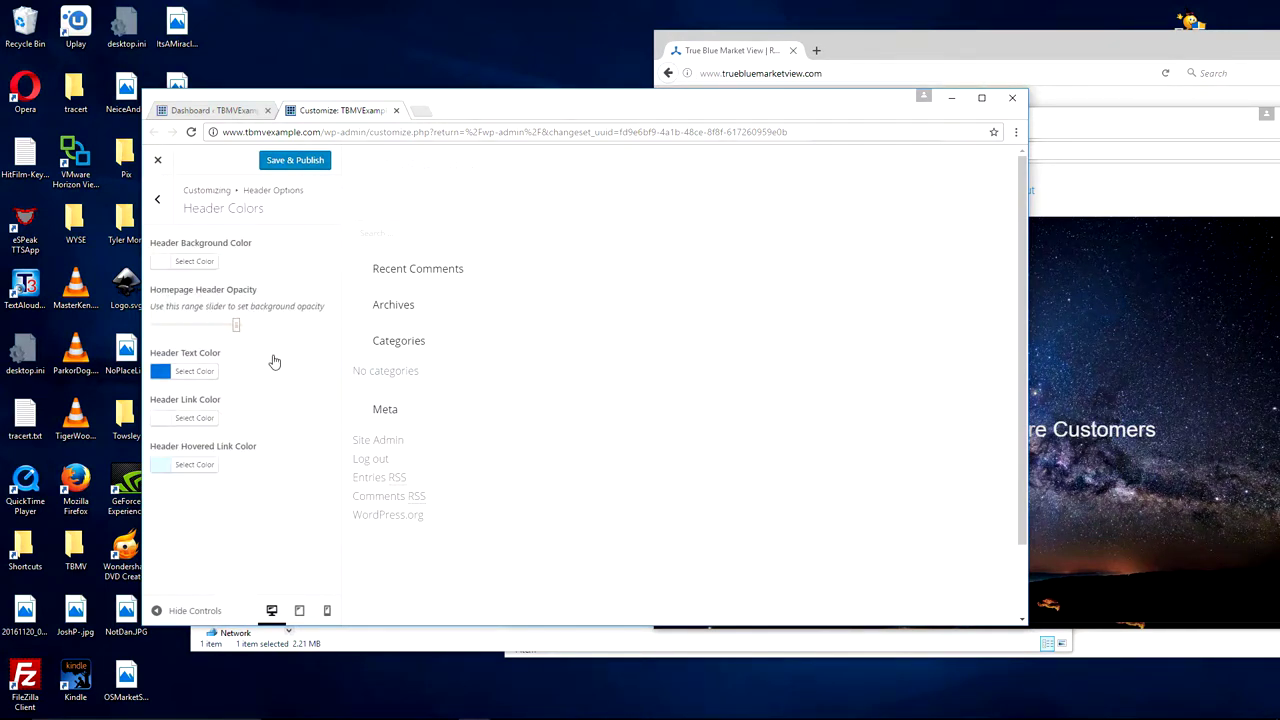
- Set the header link color to #0073cf
click(200, 419)
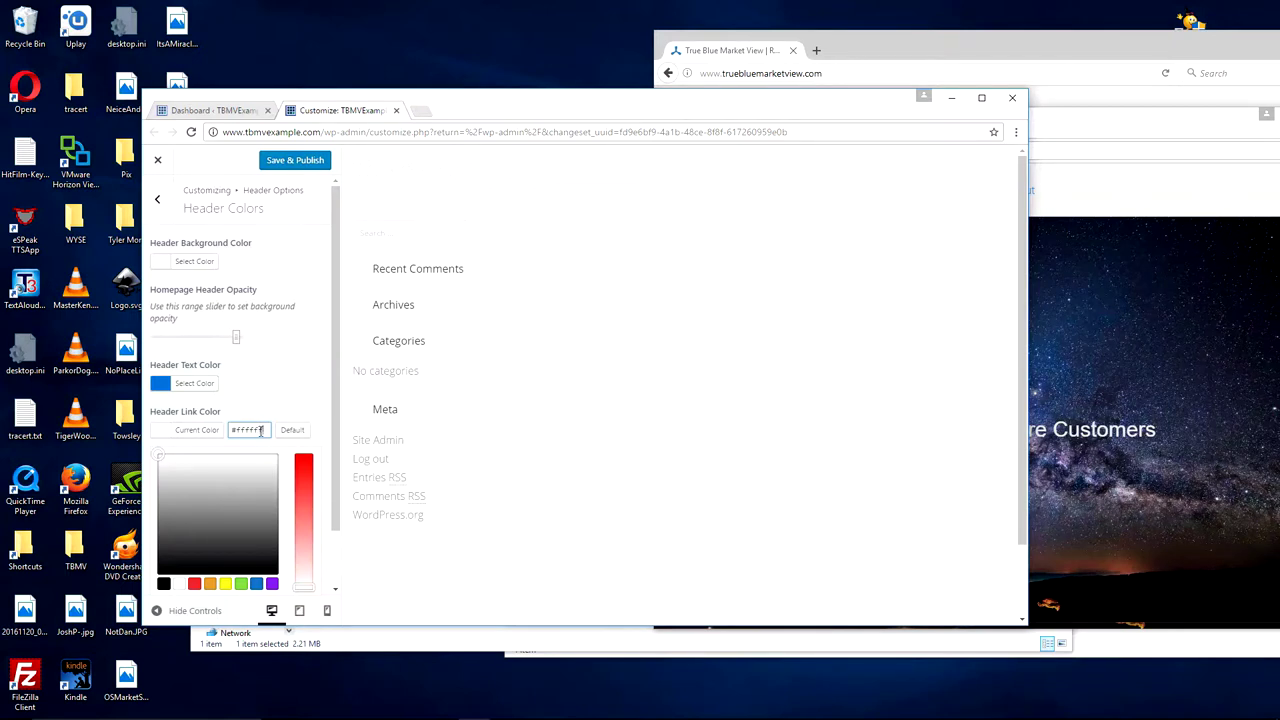
drag(264, 430, 240, 430)
text(0073cf)
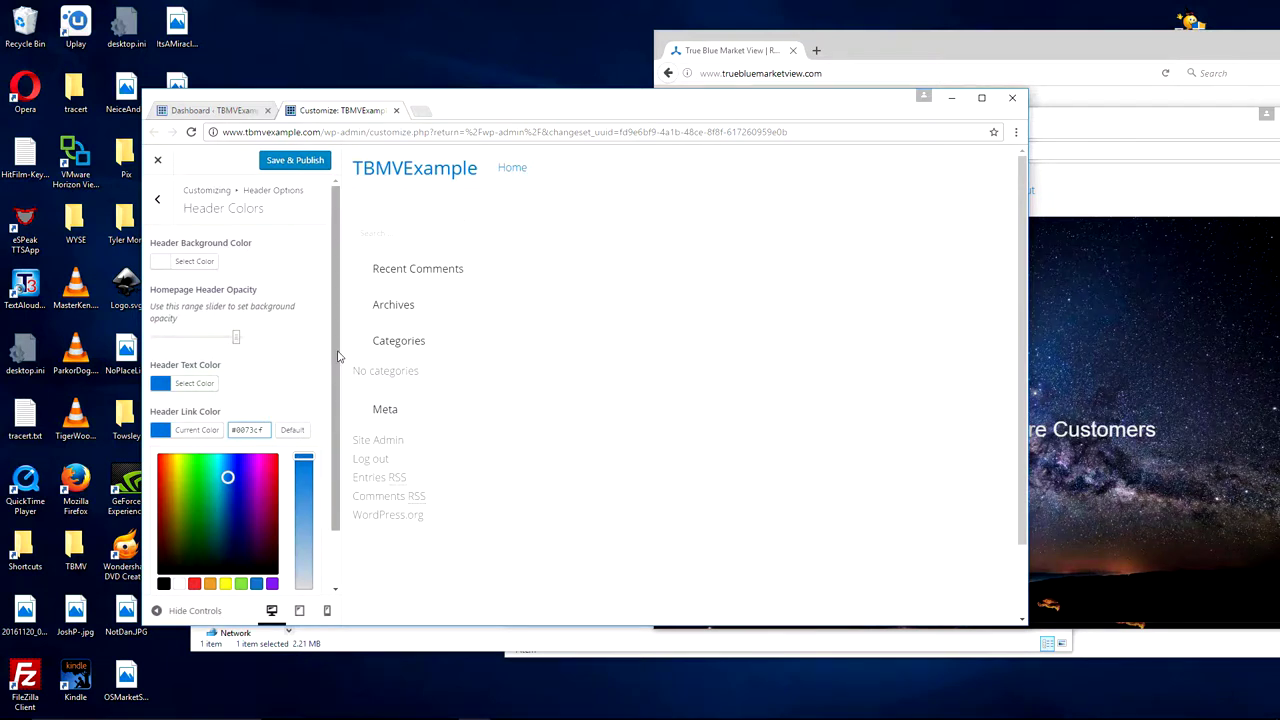
- Set the header hovered link color to #ed6600, then save and publish the header colors
scroll(337, 357, down, 2)
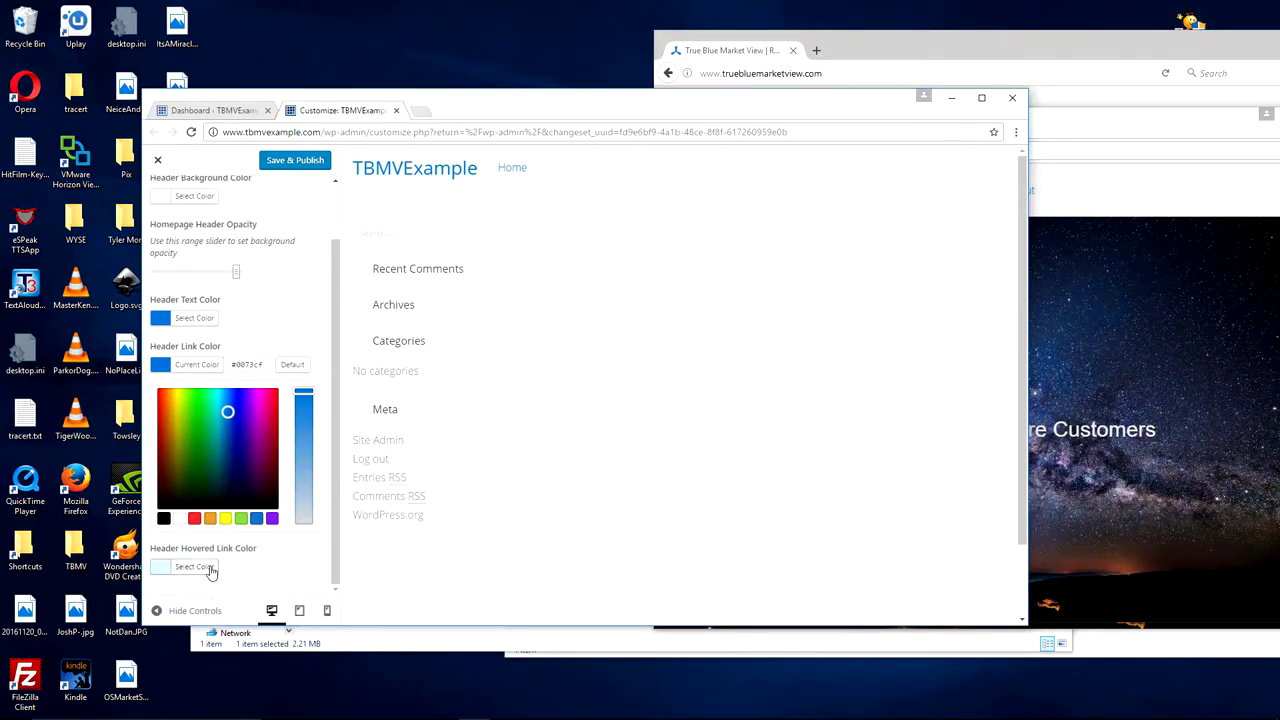
click(205, 568)
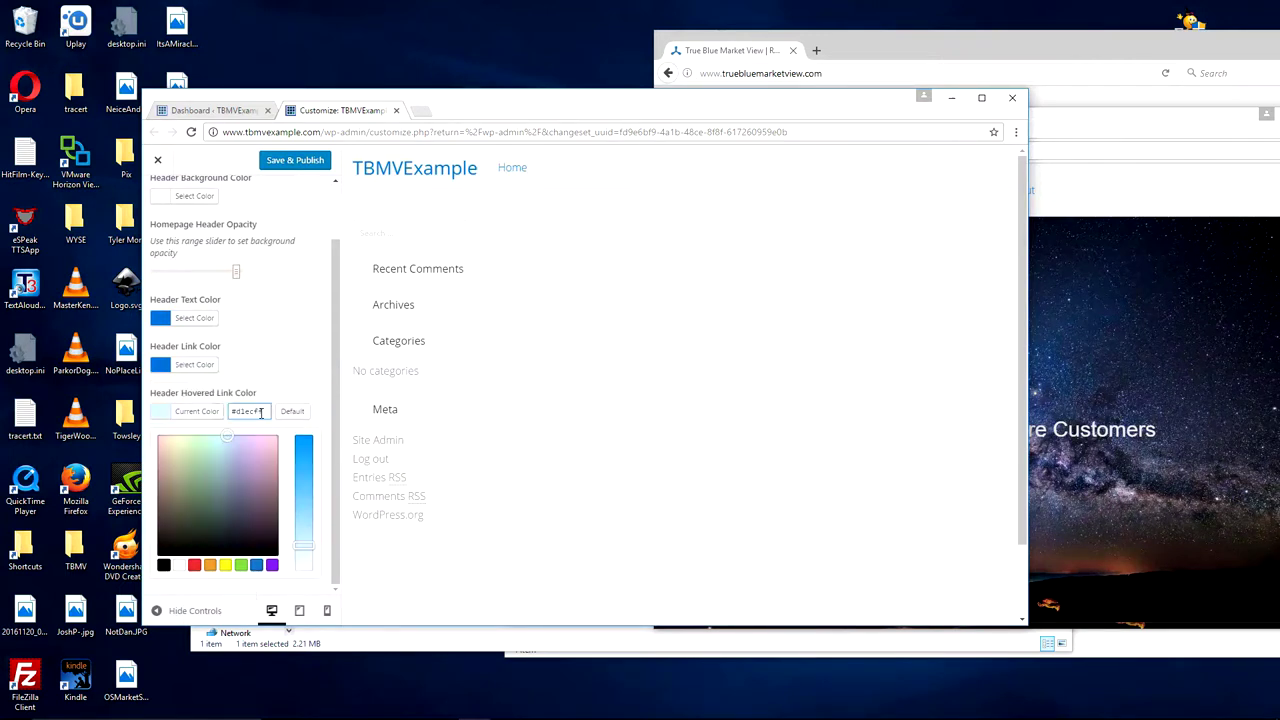
drag(261, 413, 236, 411)
text(#ed6600)
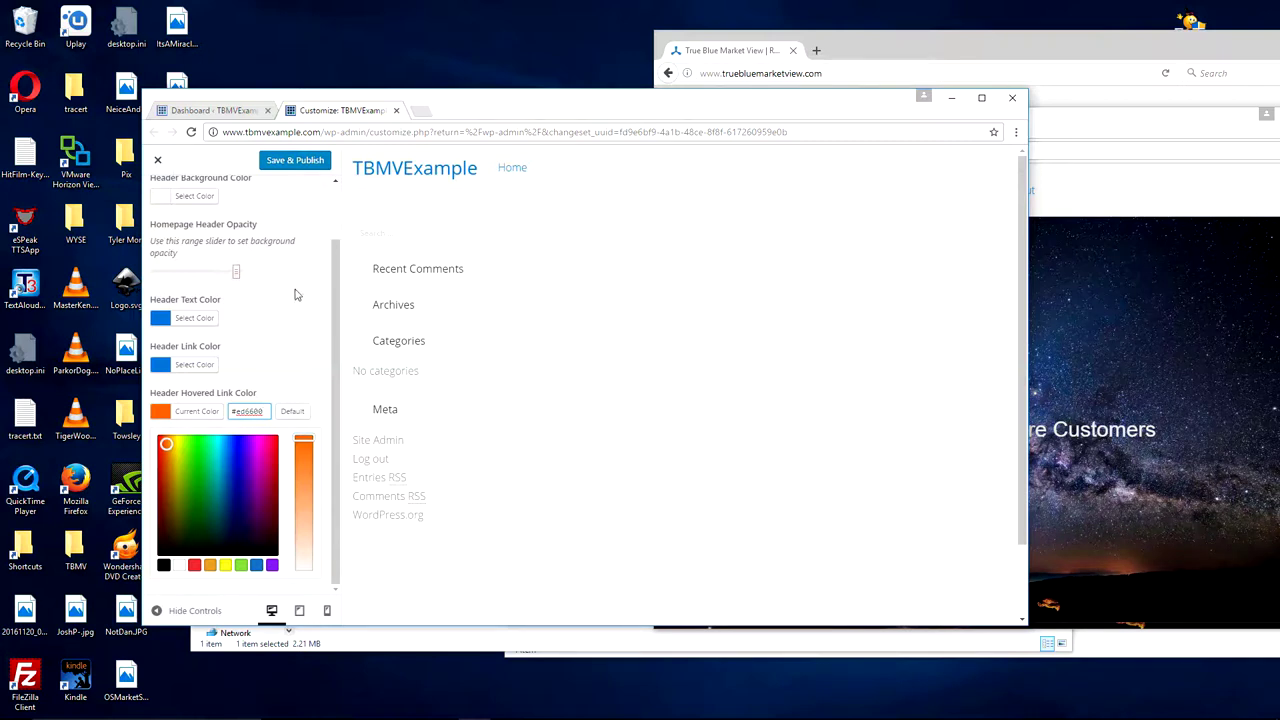
click(295, 161)
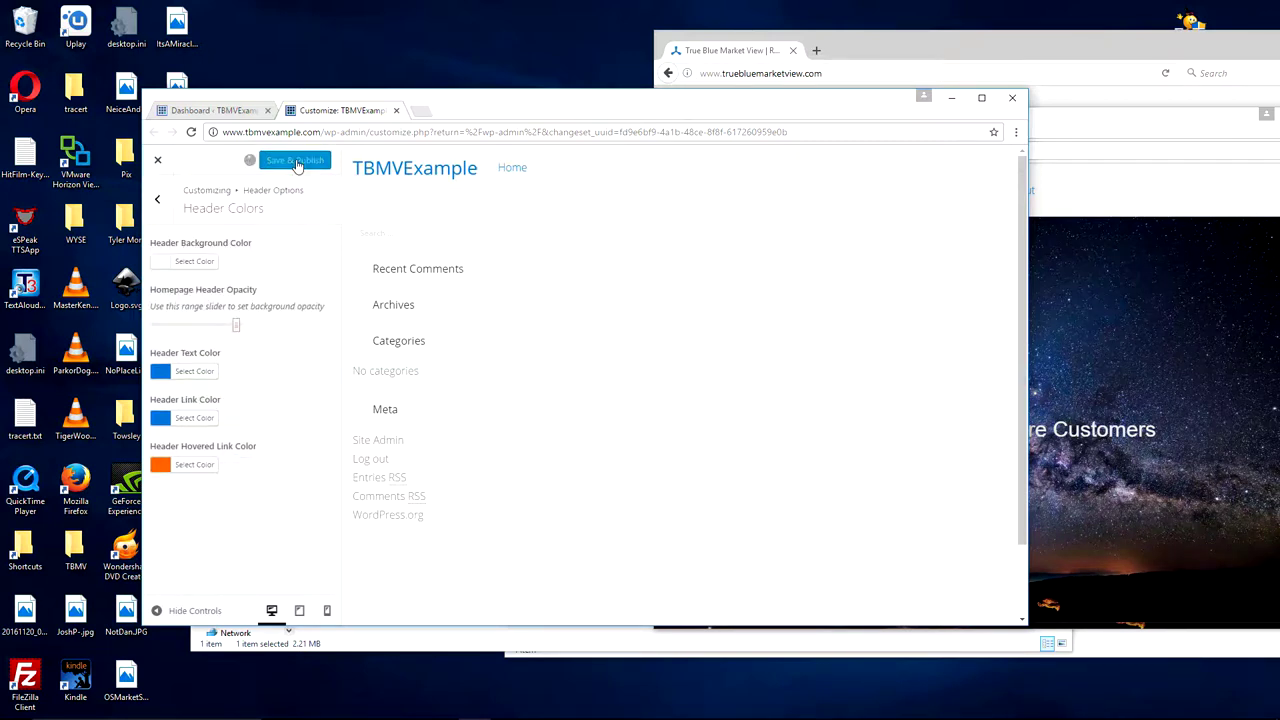
- Open the live tbmvexample.com home page in a new browser tab and compare its header and footer with the truebluemarketview.com home page
click(420, 110)
text(tb)
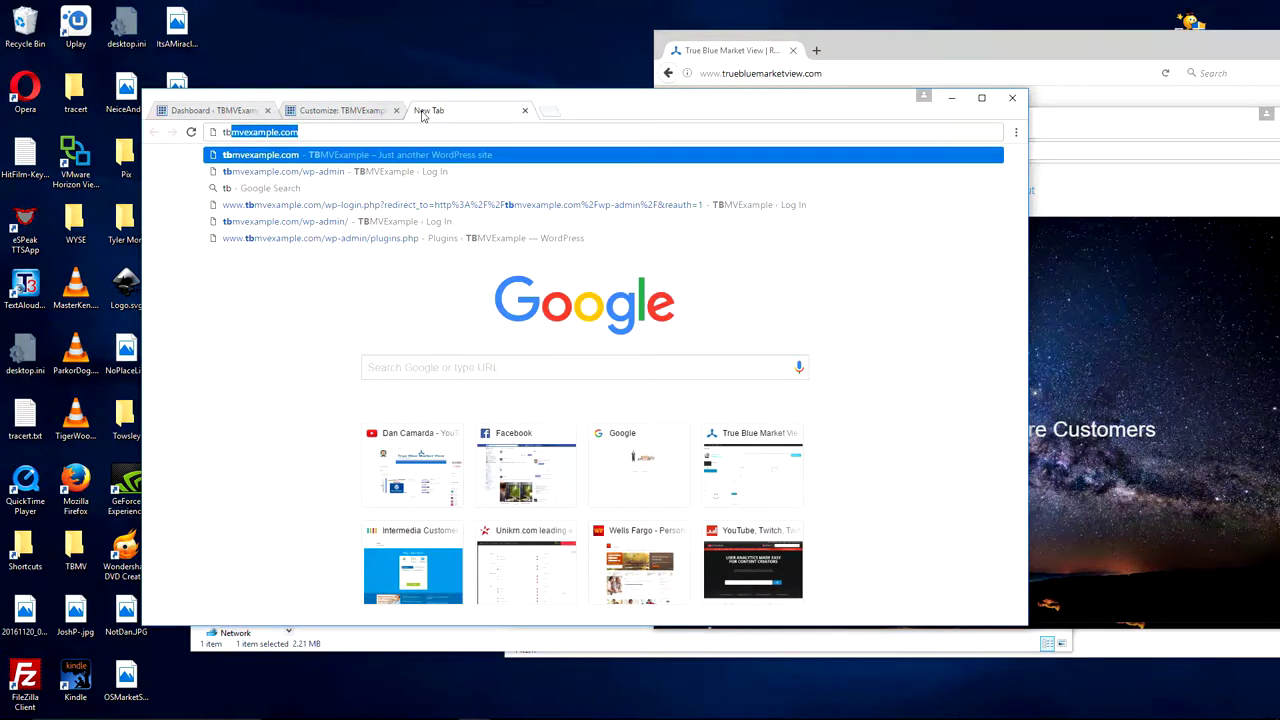
key(Return)
drag(618, 110, 489, 108)
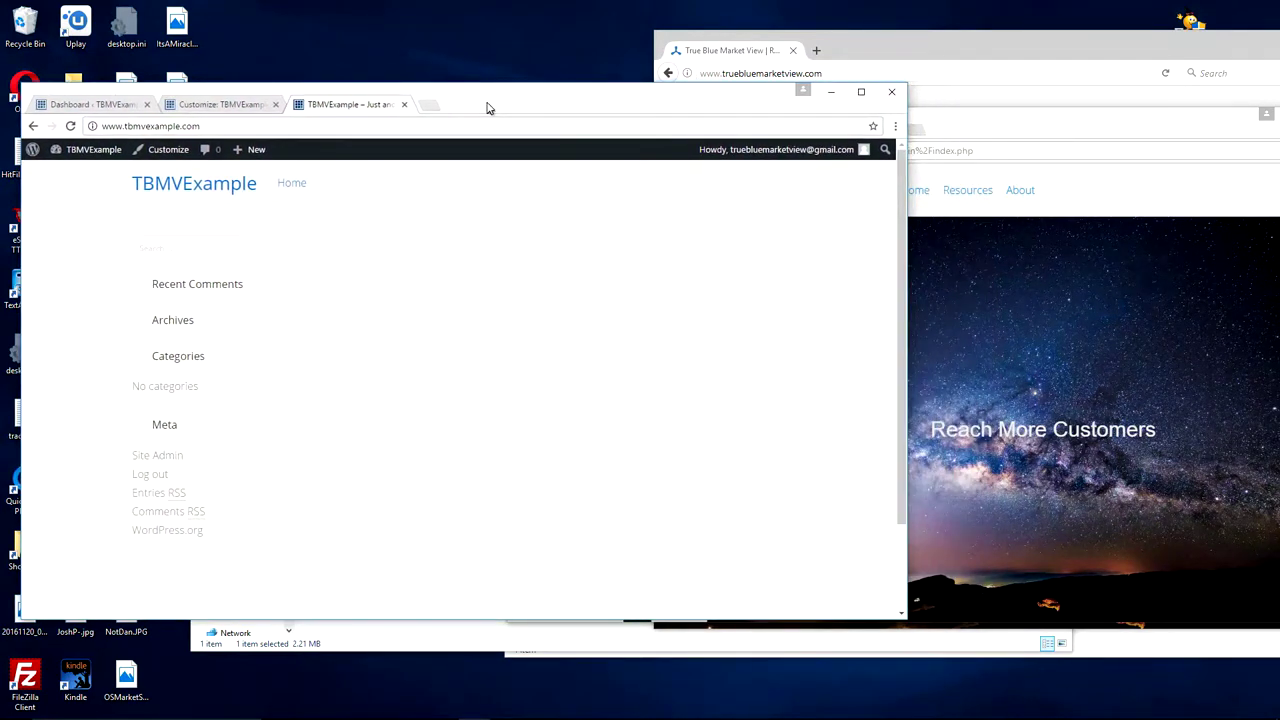
click(867, 52)
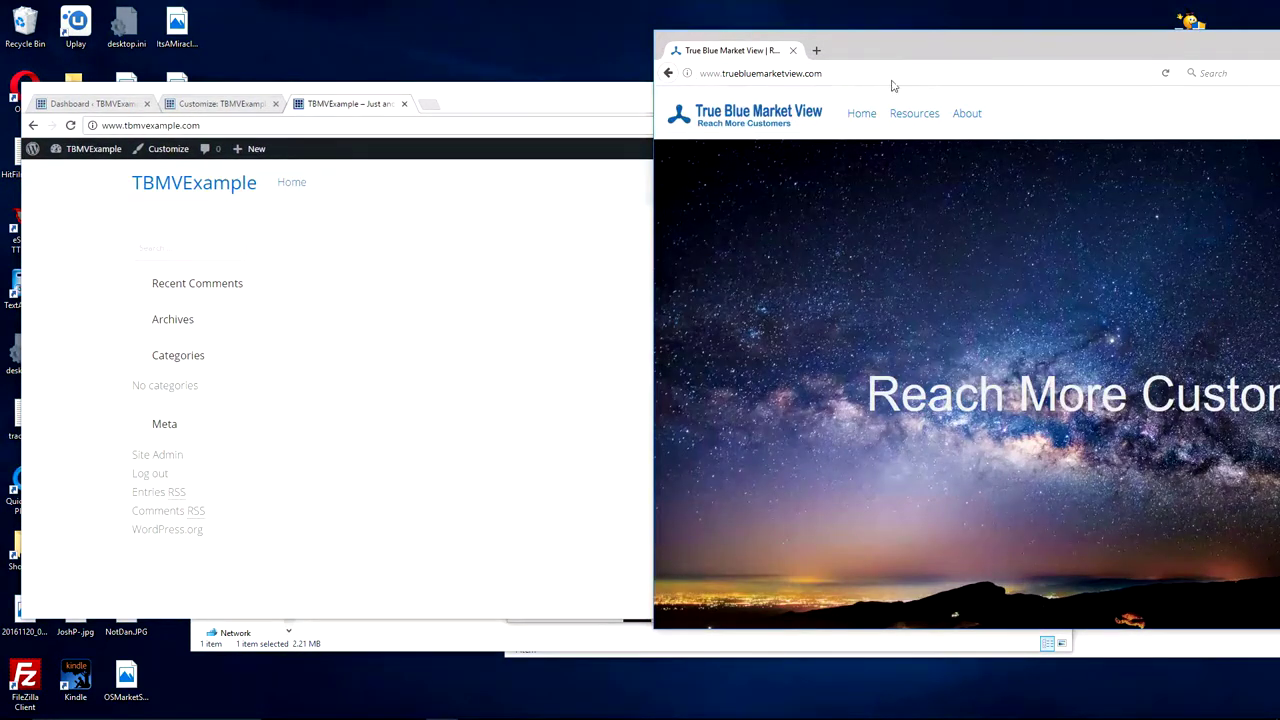
drag(587, 101, 640, 82)
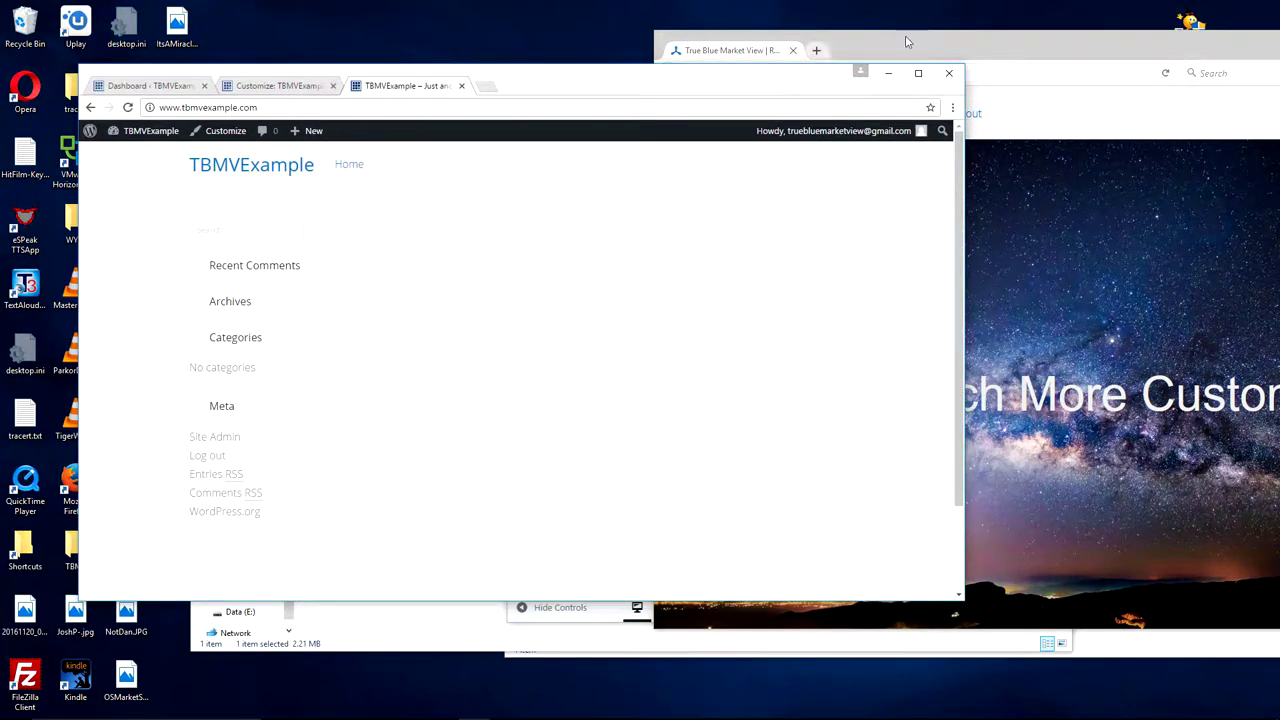
scroll(566, 290, down, 2)
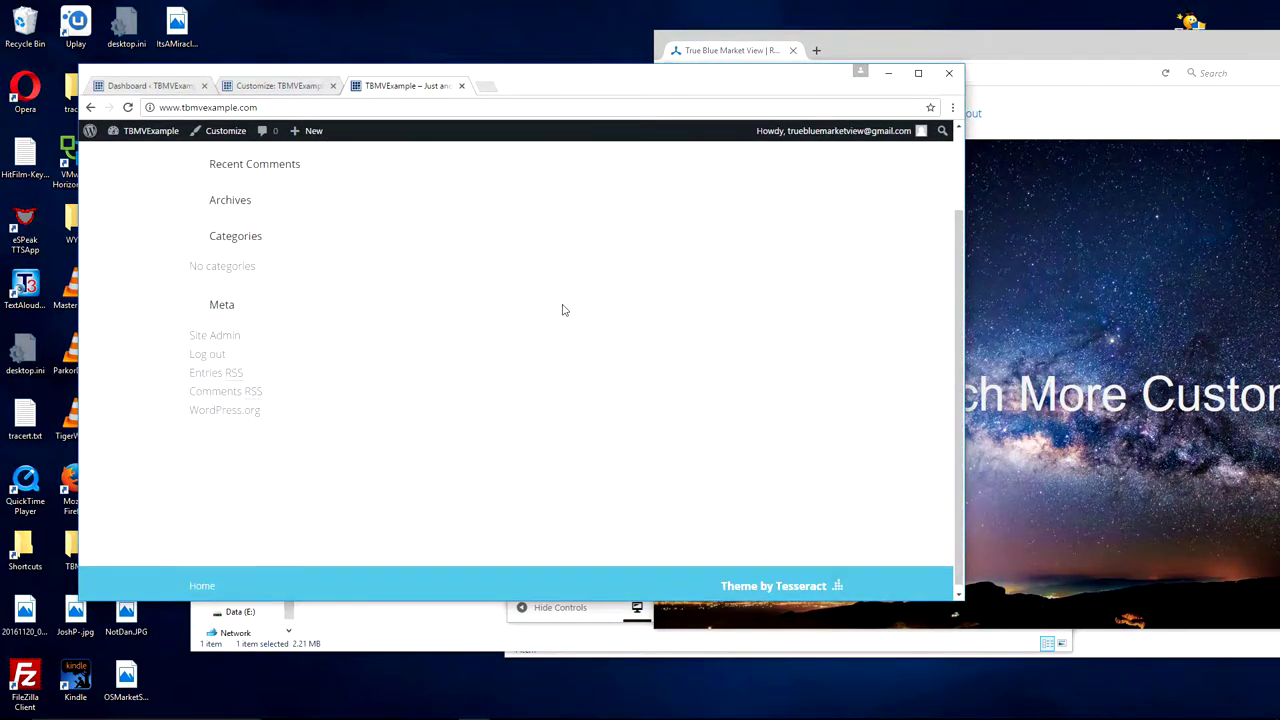
scroll(562, 310, up, 2)
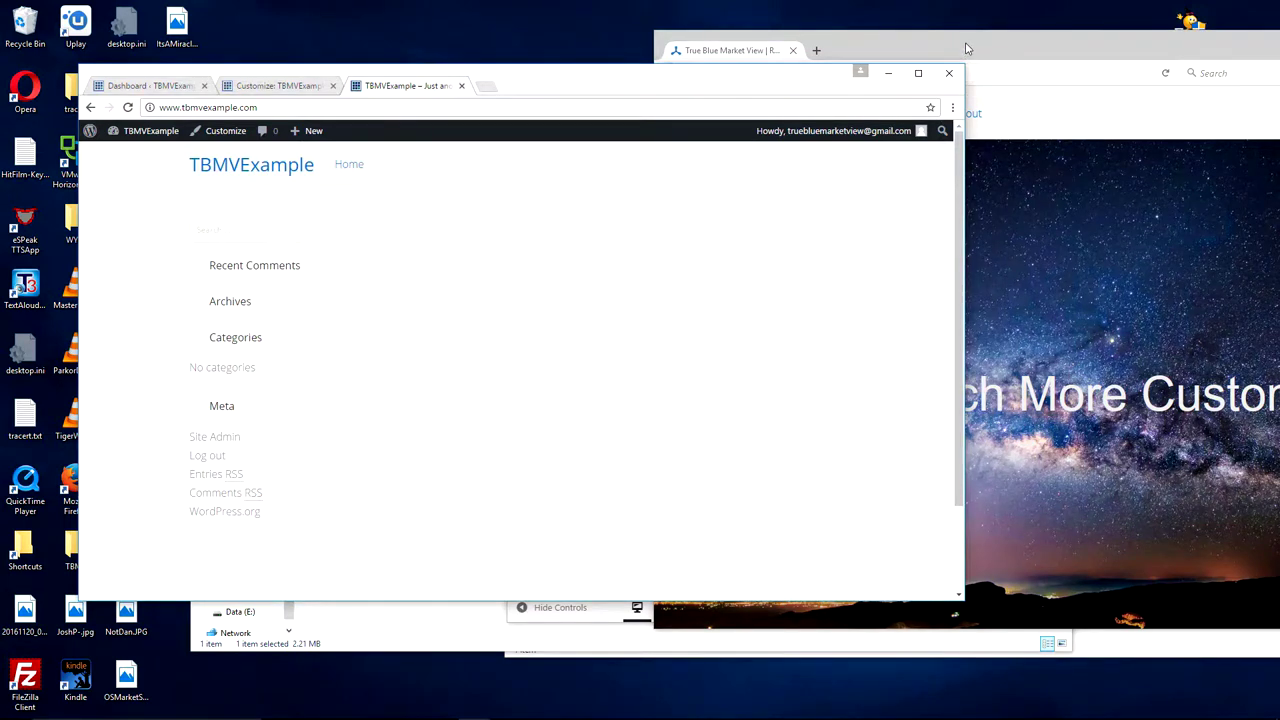
click(966, 48)
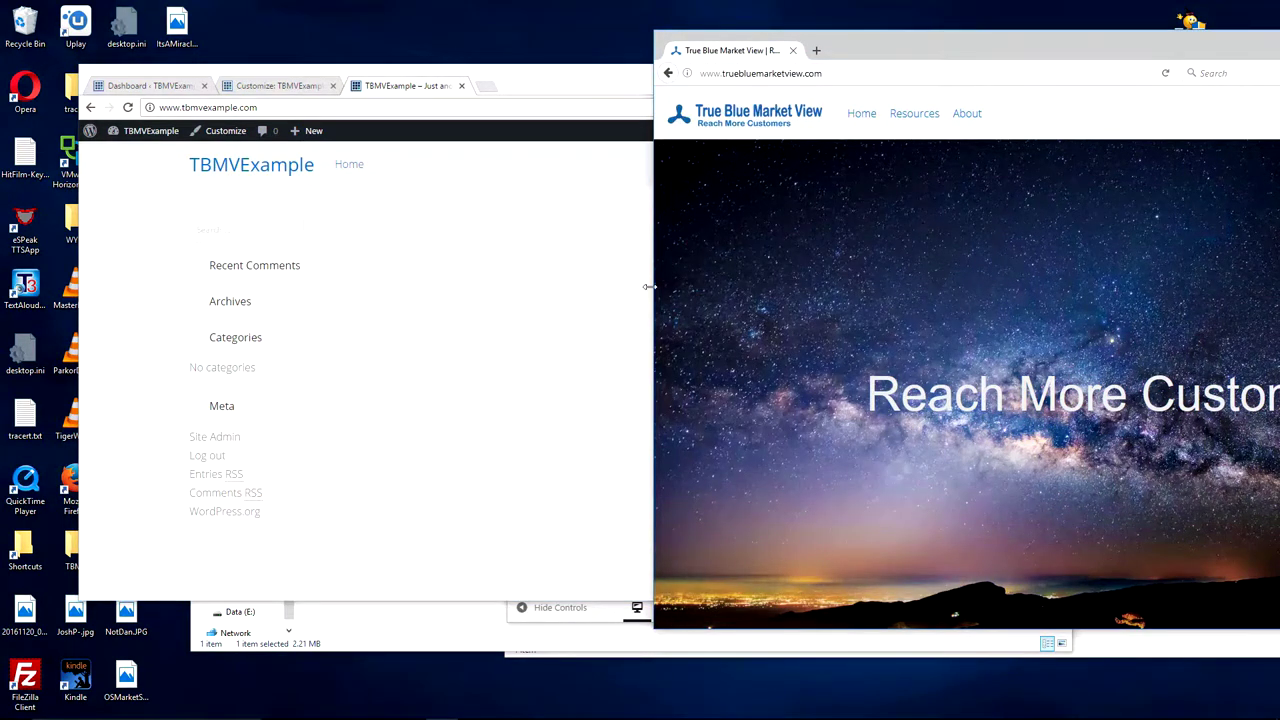
- In the Site Identity header options, set the site title to TBMV Example and the tagline to Reach More Customers
click(416, 88)
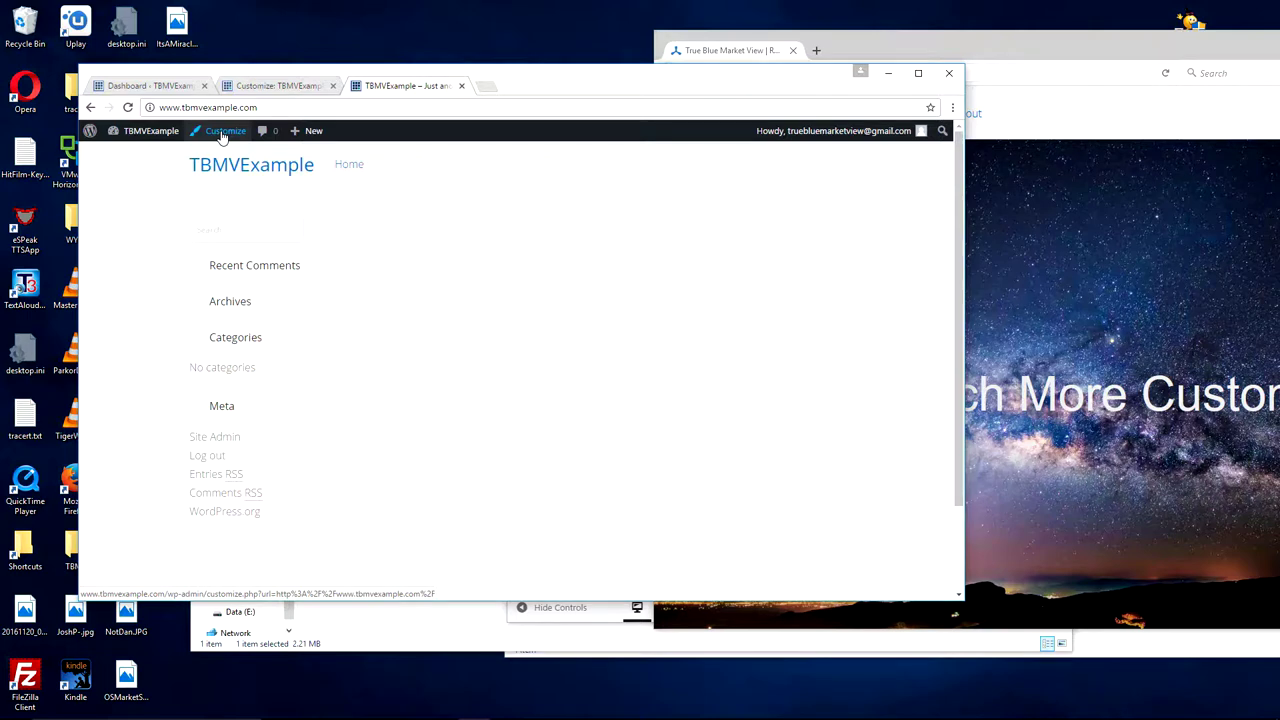
key(ctrl+shift+Tab)
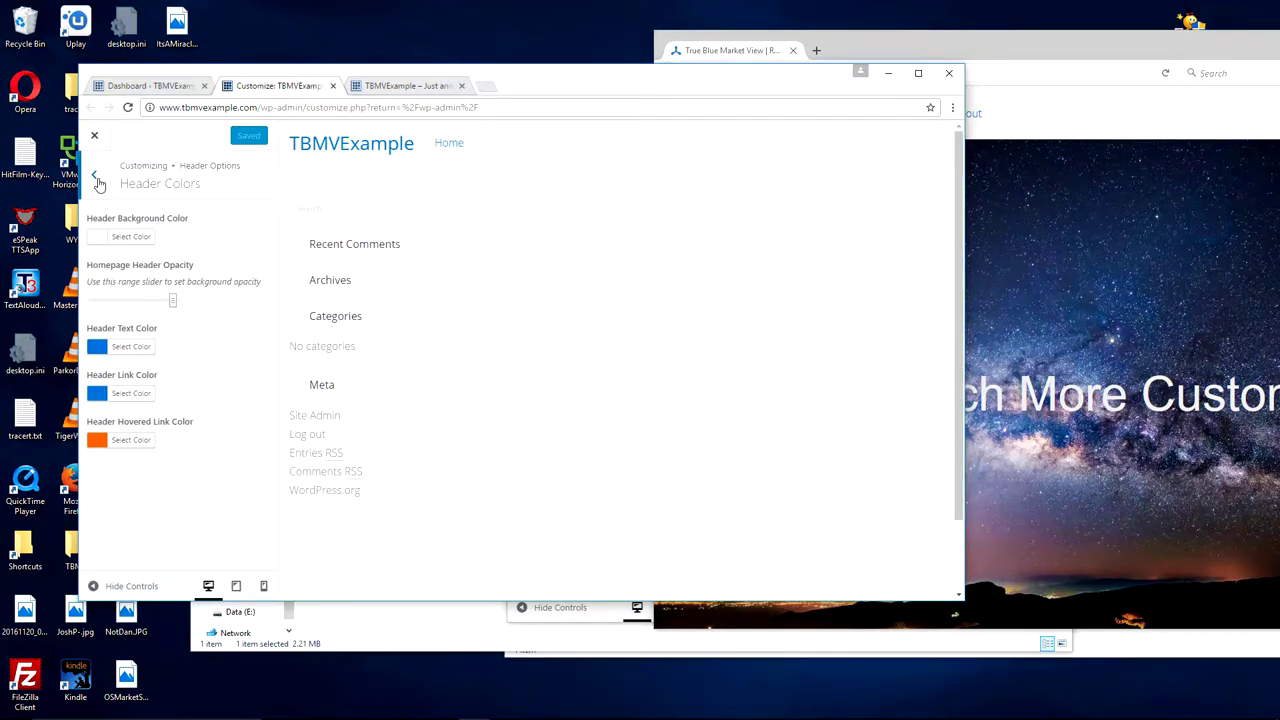
click(95, 178)
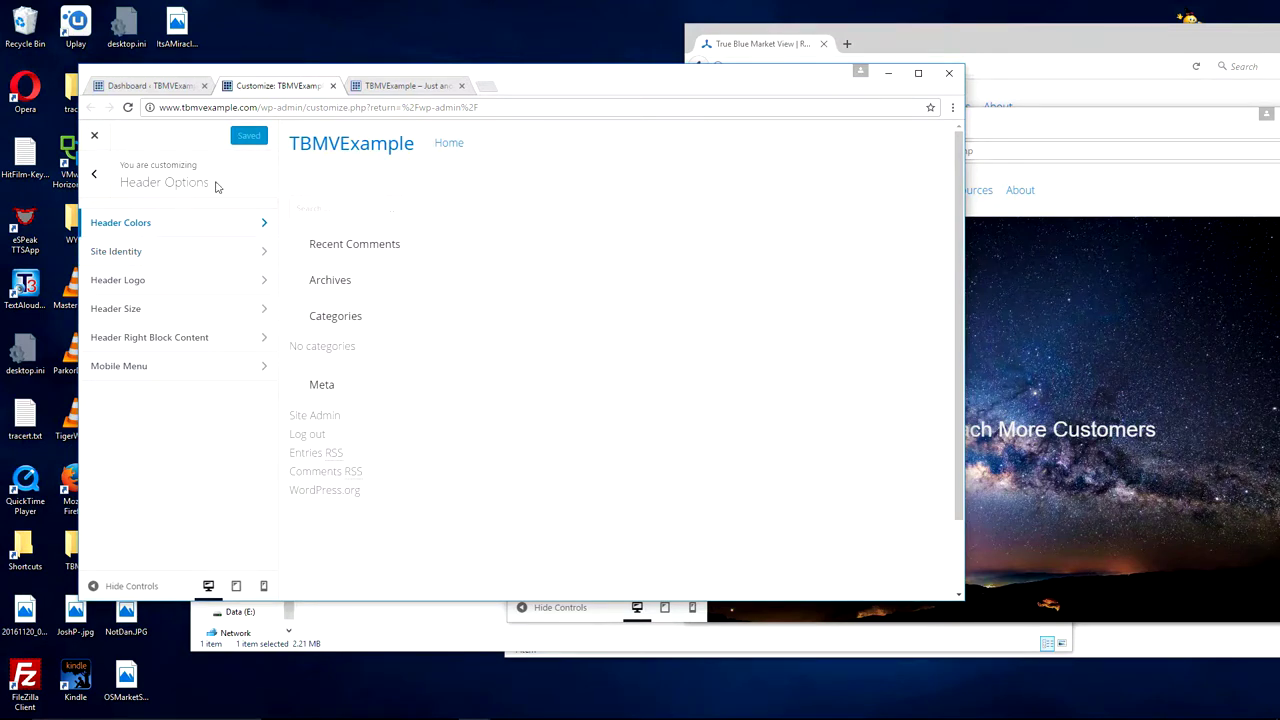
click(164, 256)
click(175, 237)
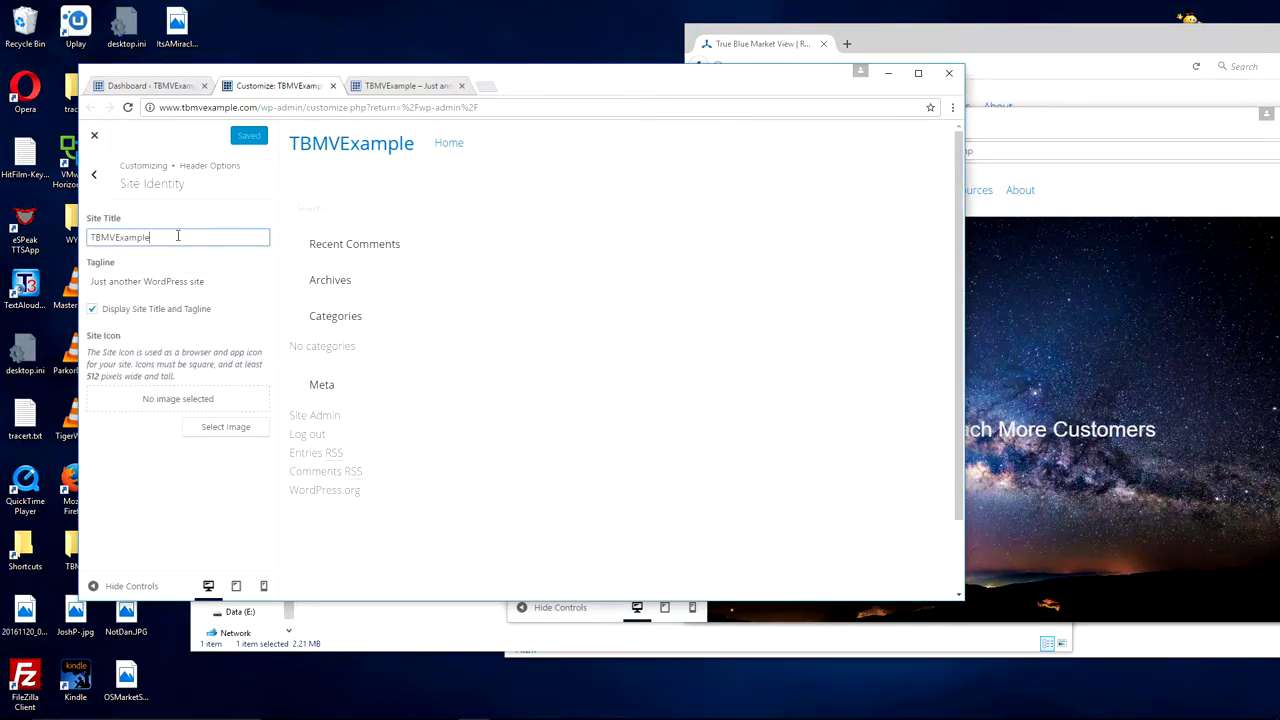
key(Left)
key(Left)
key(Left)
key(Left)
key(Left)
key(Tab)
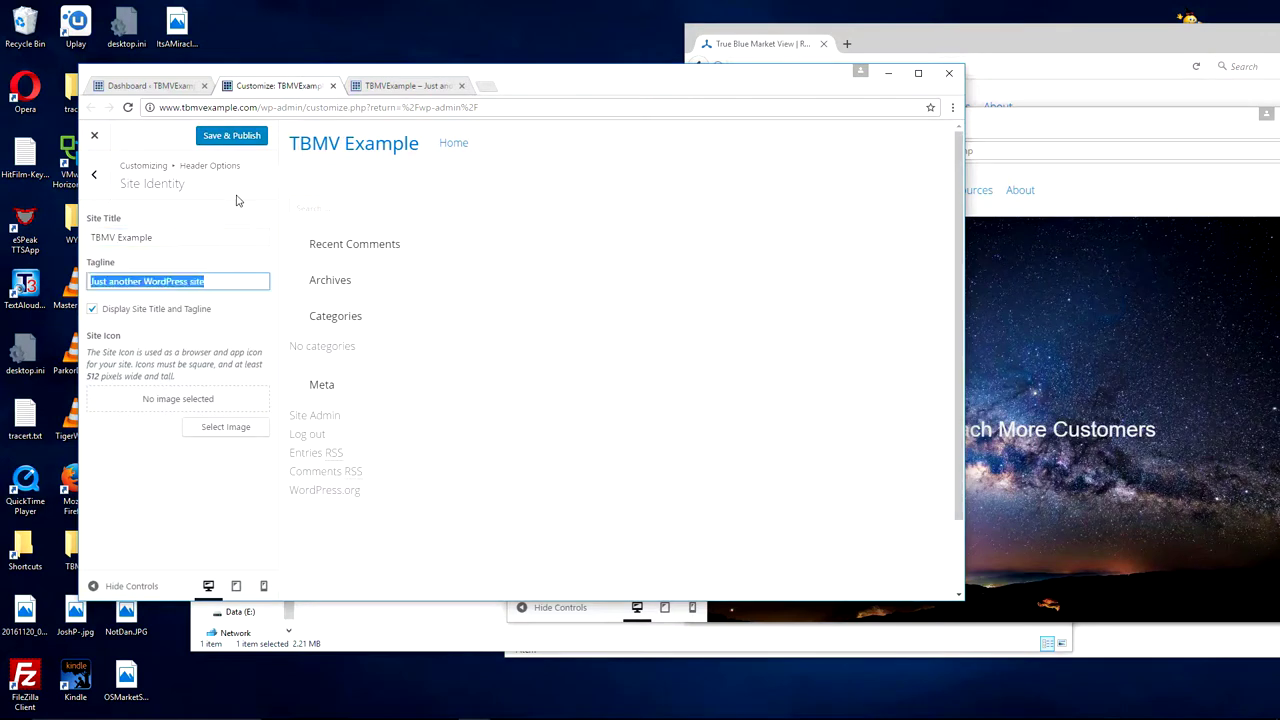
text(Reach More Customers)
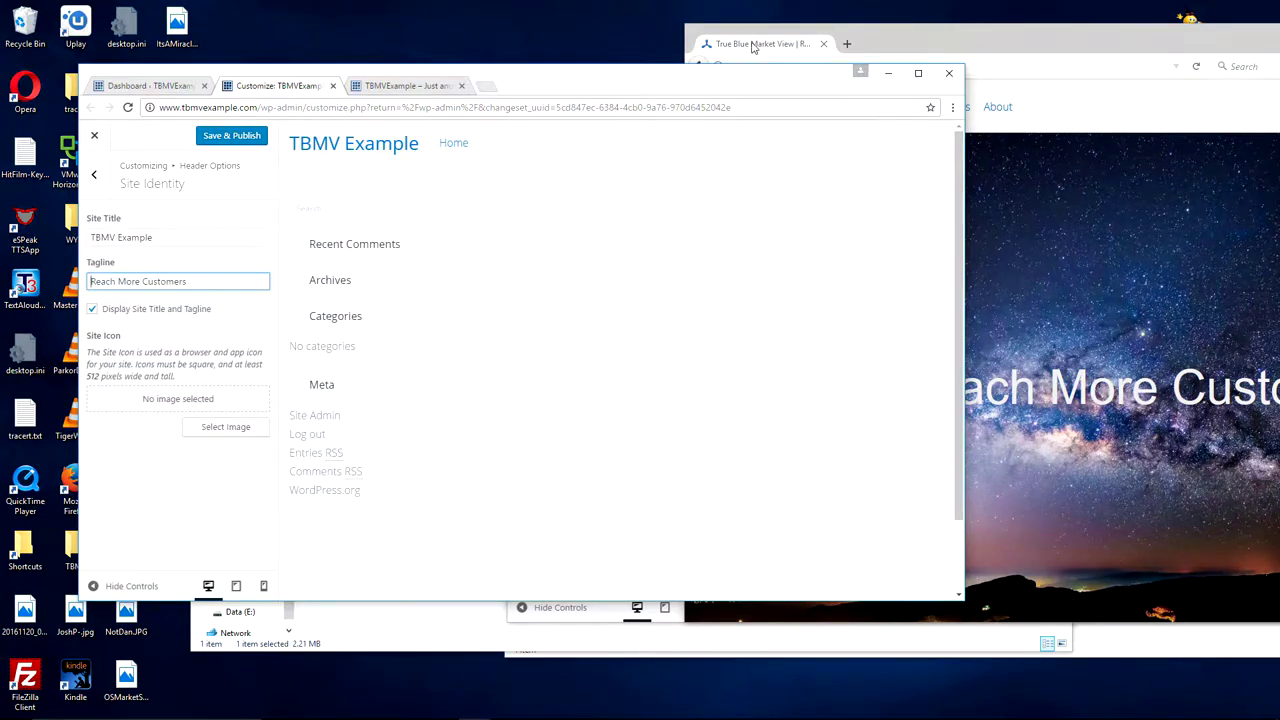
- Upload Favicon.png from the Dropbox TBMV site's Home graphics folder as the site icon, then save and publish
drag(945, 38, 410, 78)
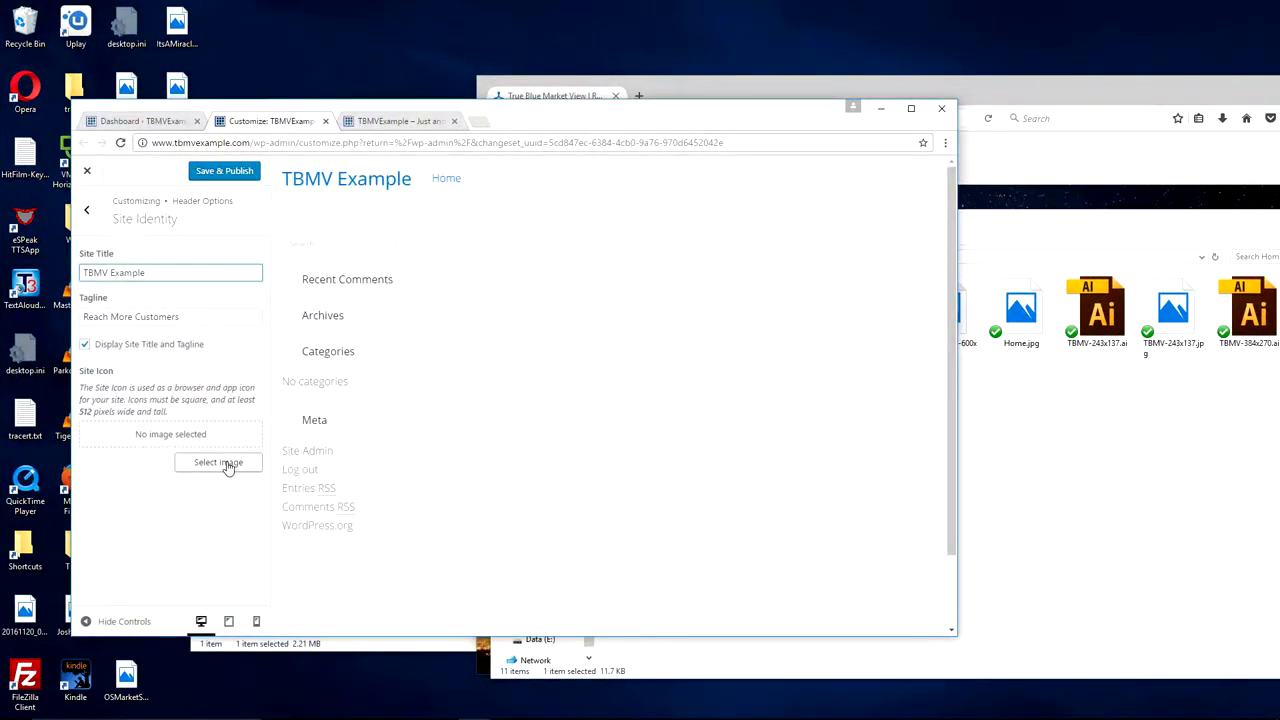
click(228, 465)
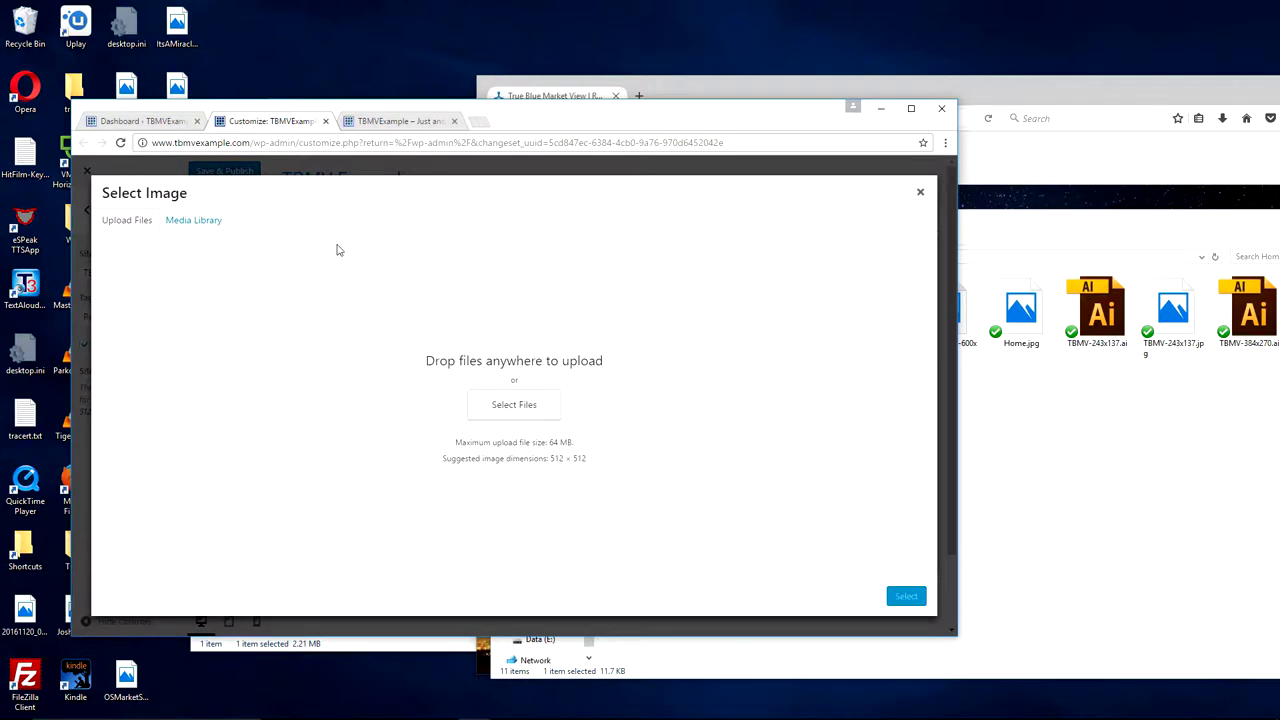
click(528, 406)
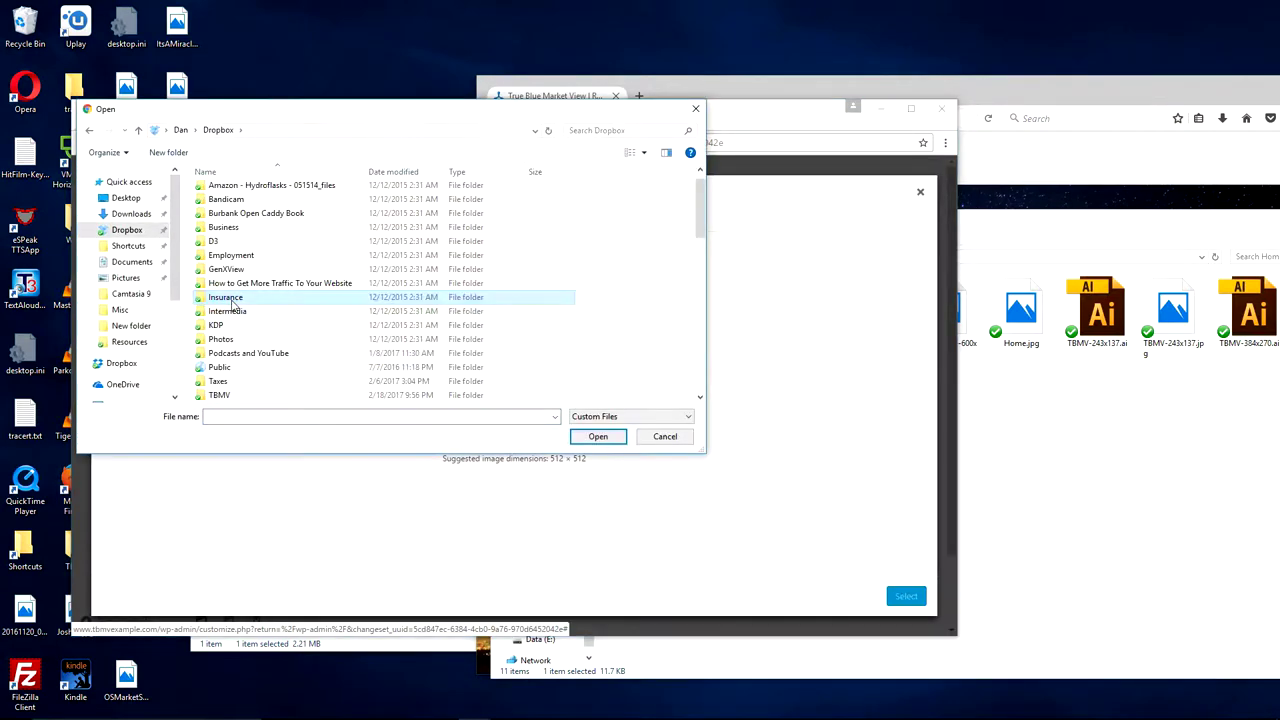
double_click(219, 396)
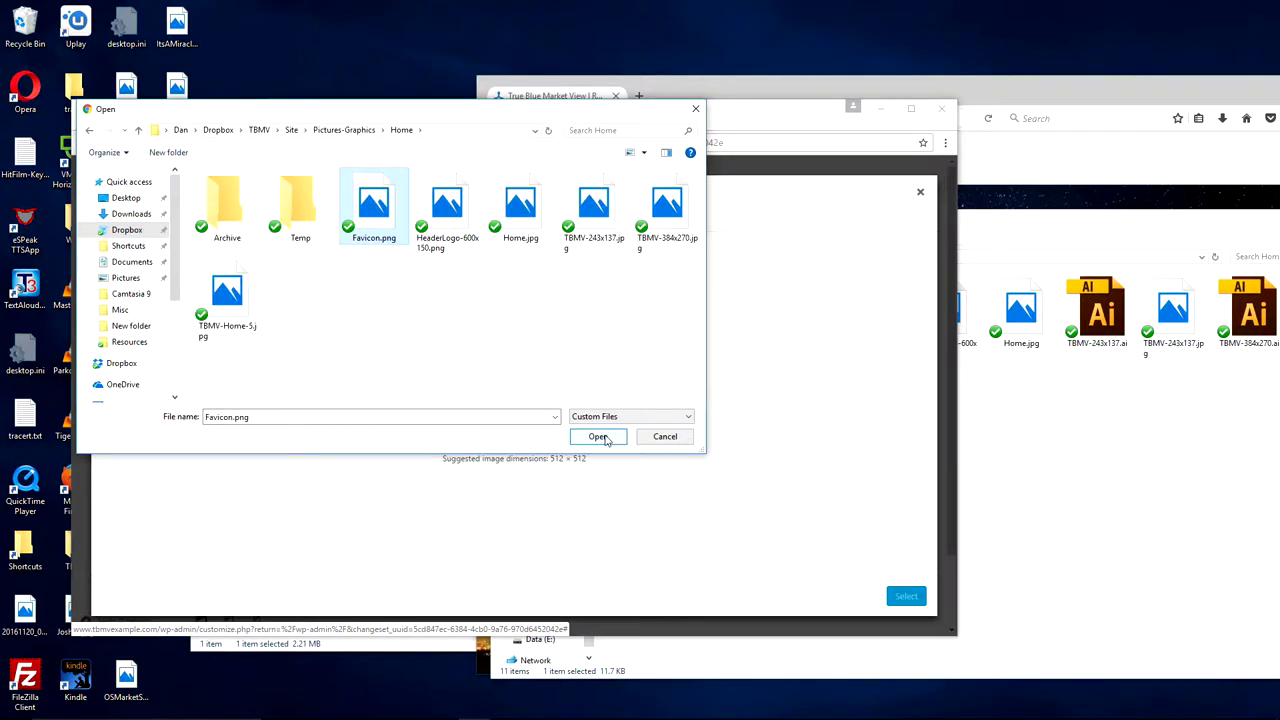
click(598, 437)
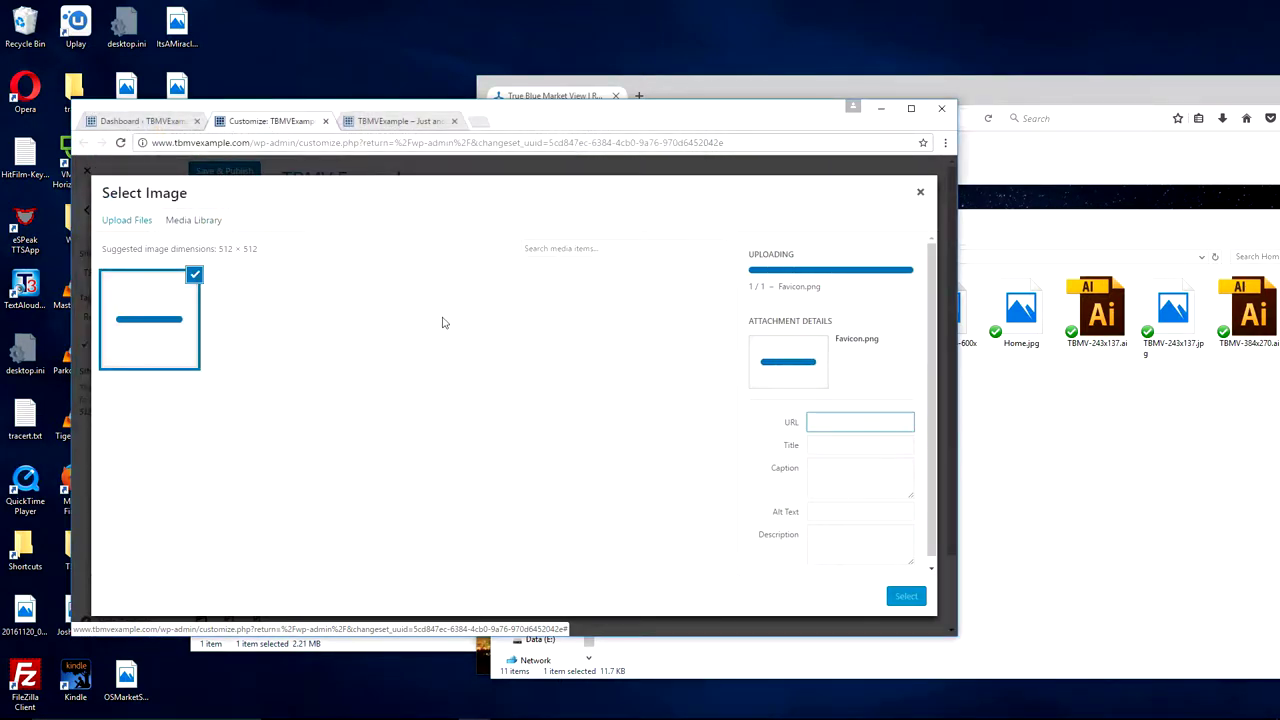
click(907, 598)
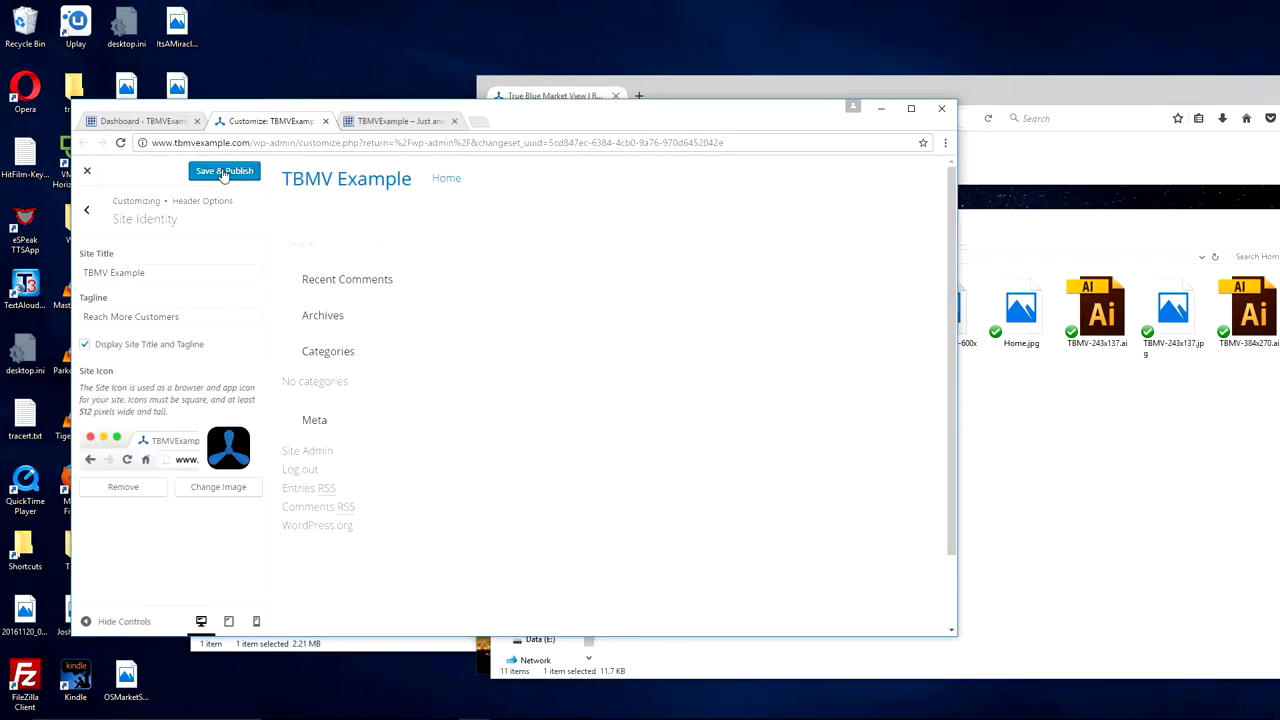
click(224, 172)
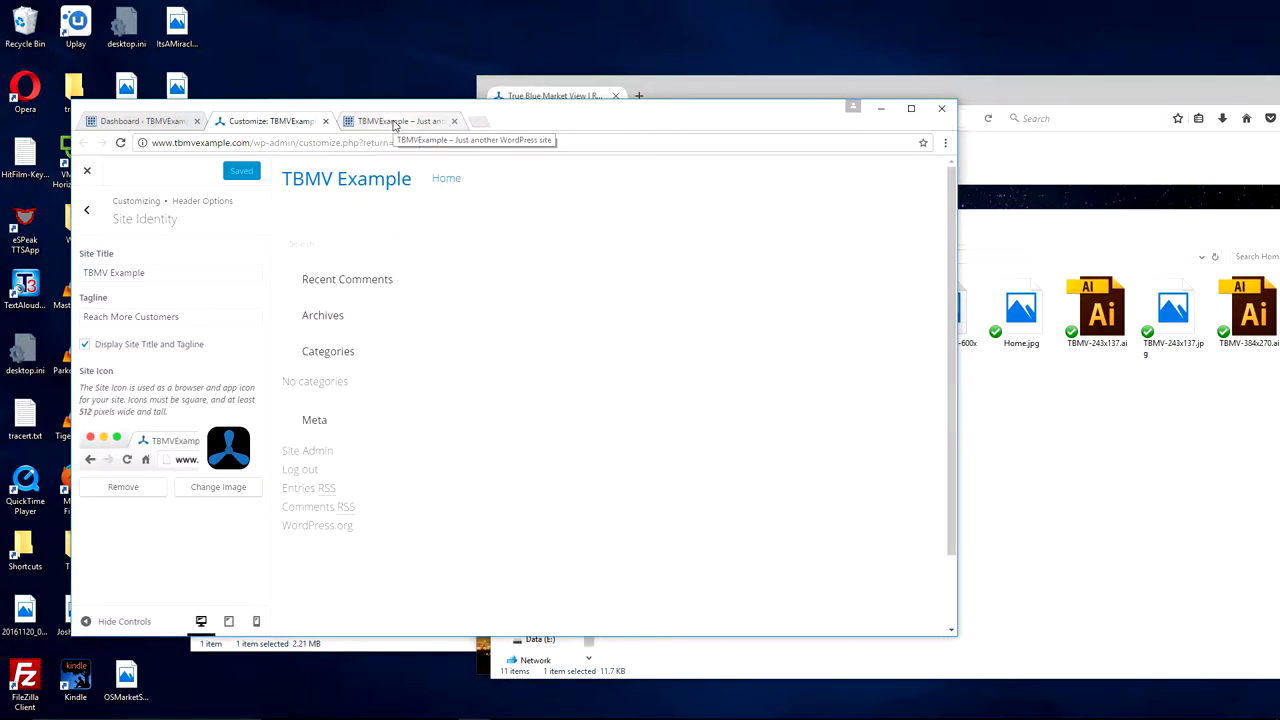
- Maximize the browser and reload the live tbmvexample.com home page to check the site title and icon
click(395, 124)
double_click(617, 116)
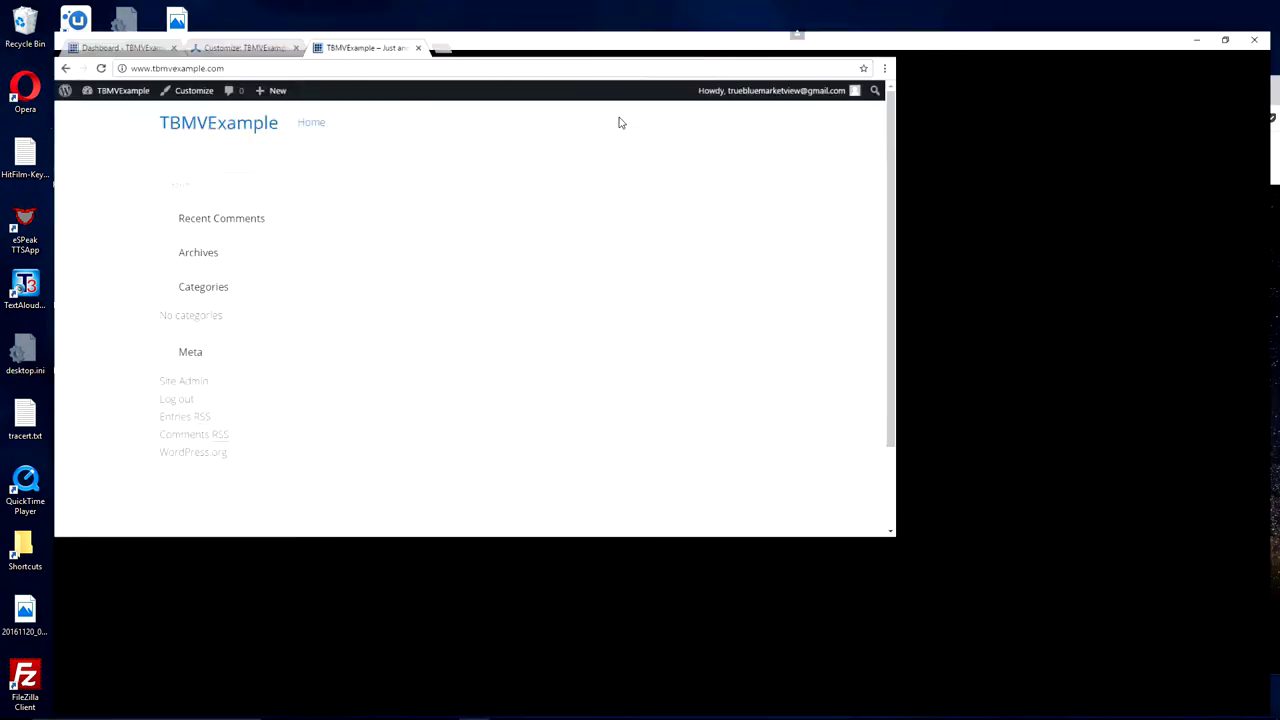
key(F5)
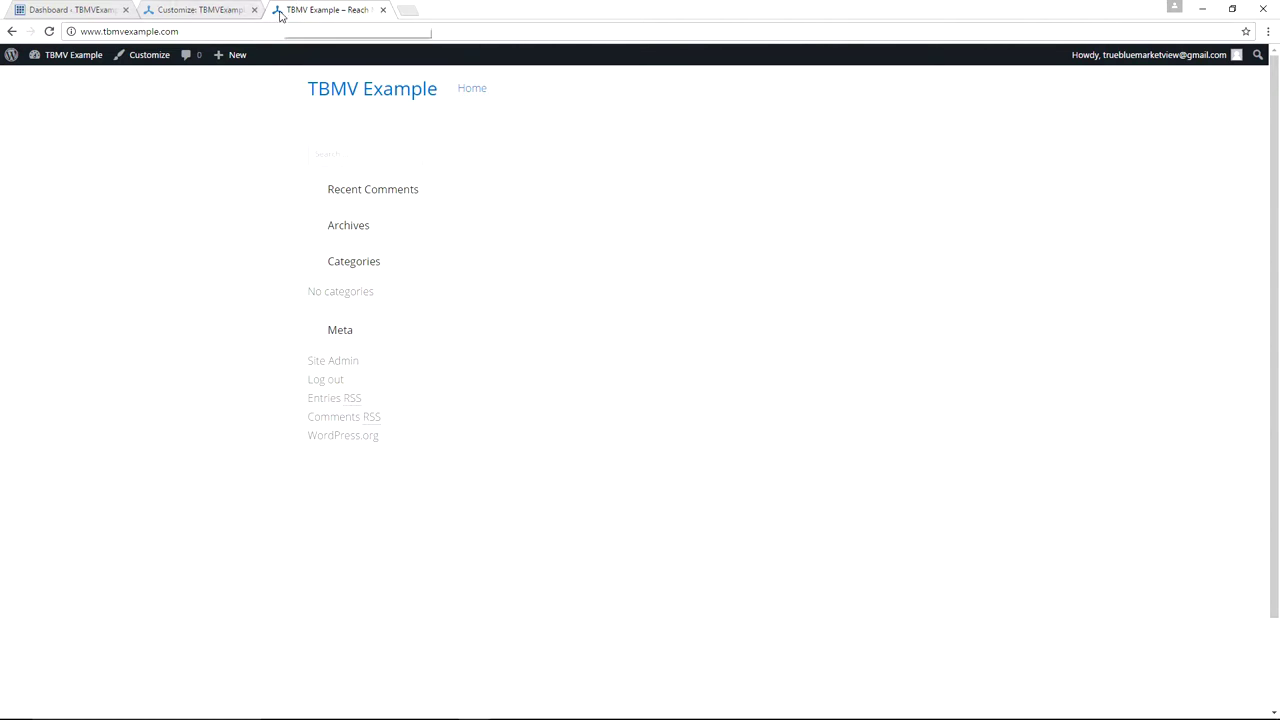
- Upload HeaderLogo-600x150.png to the media library from the Header Logo options of the customizer
click(226, 12)
click(15, 100)
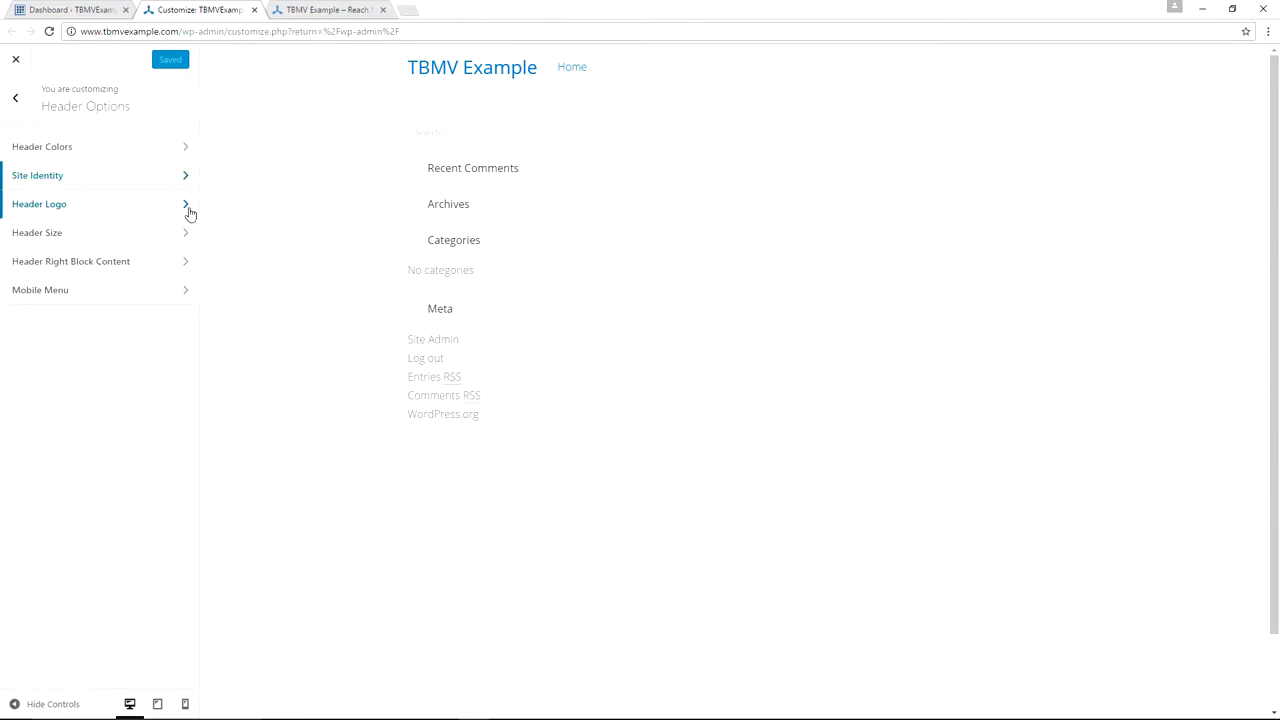
click(108, 206)
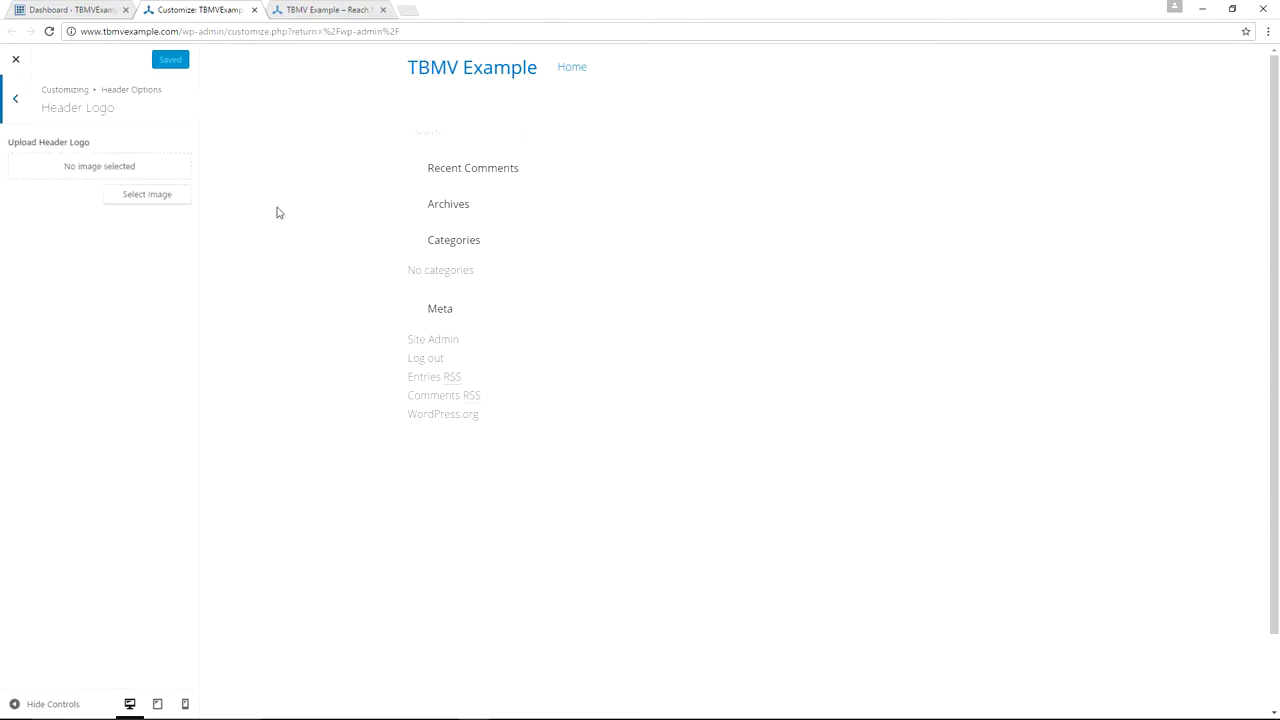
click(145, 196)
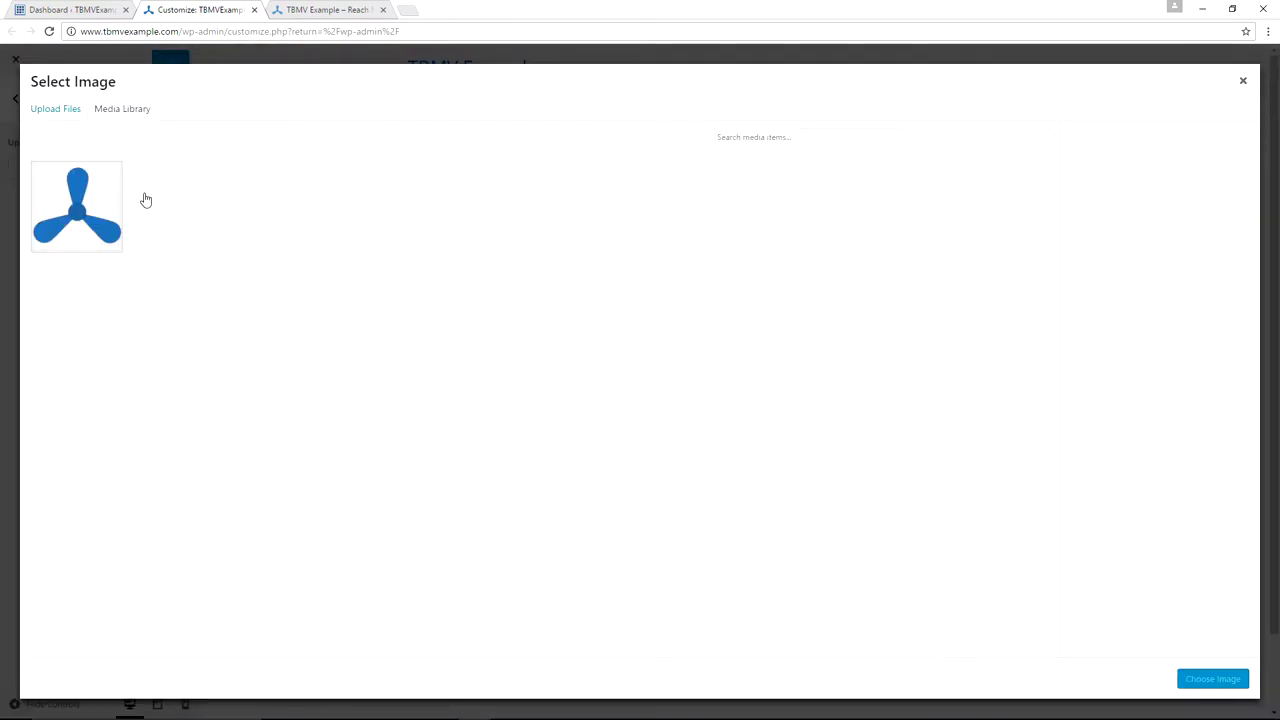
click(60, 109)
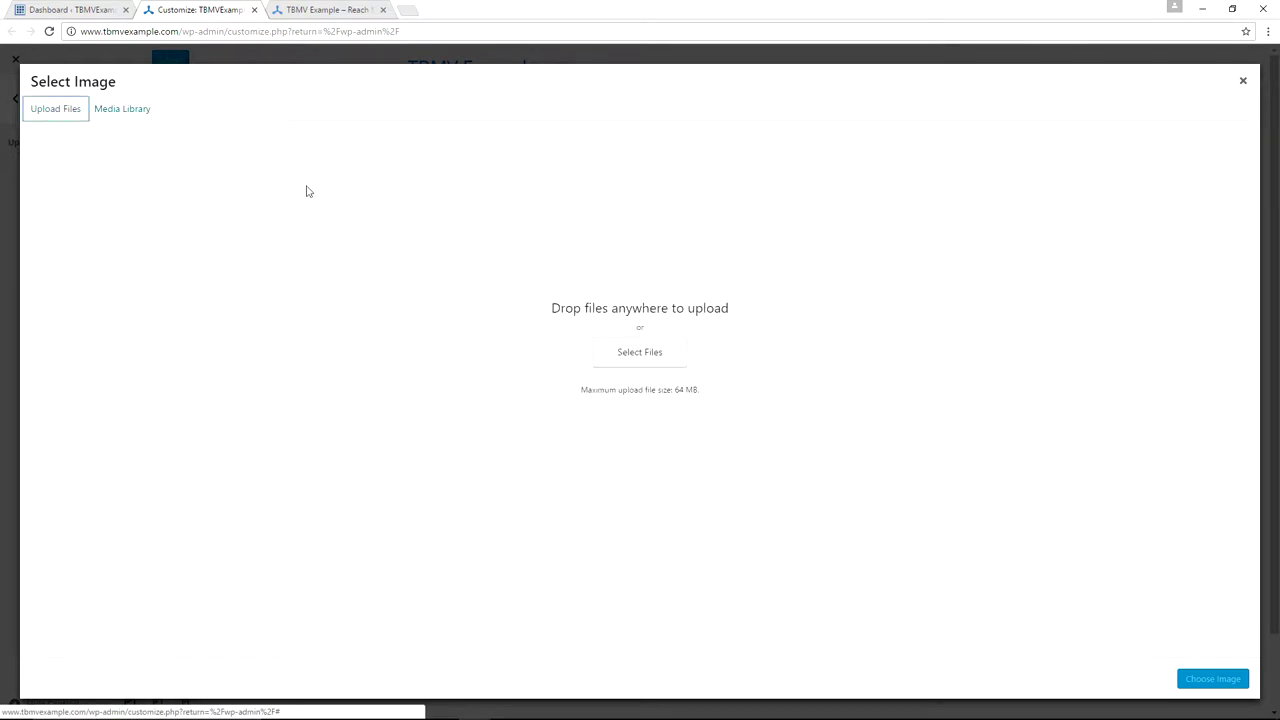
click(643, 359)
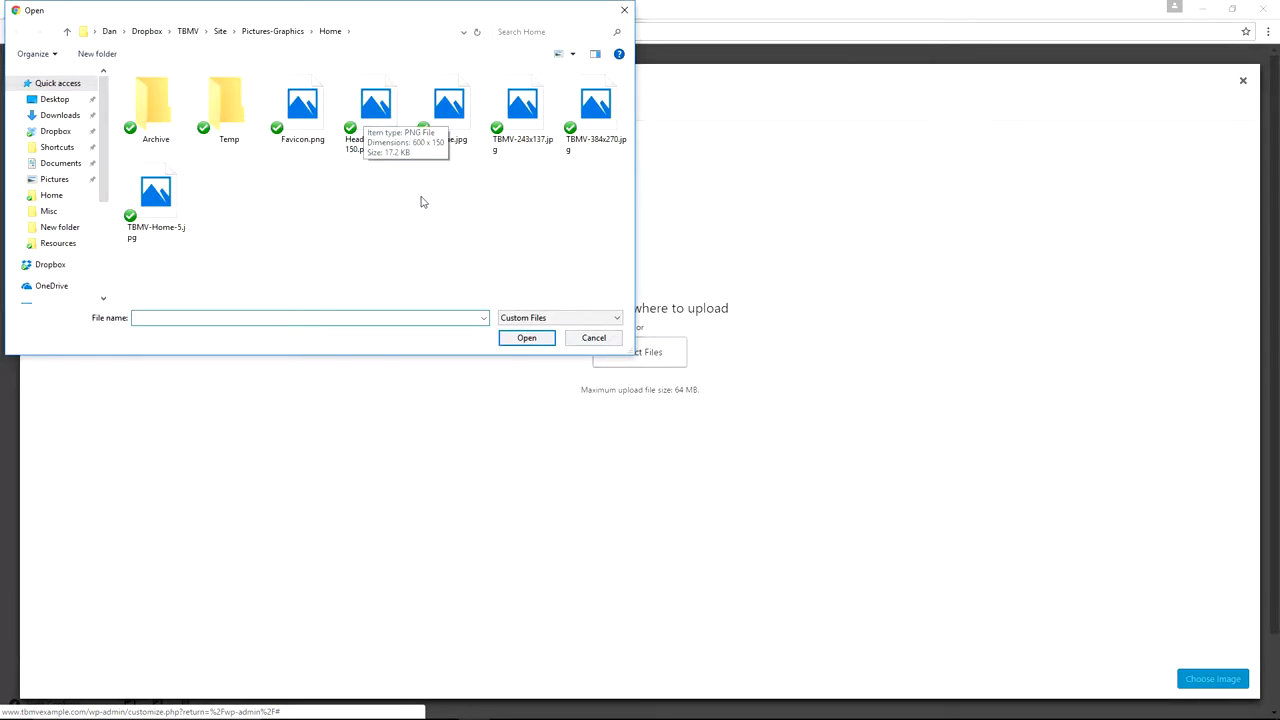
click(378, 118)
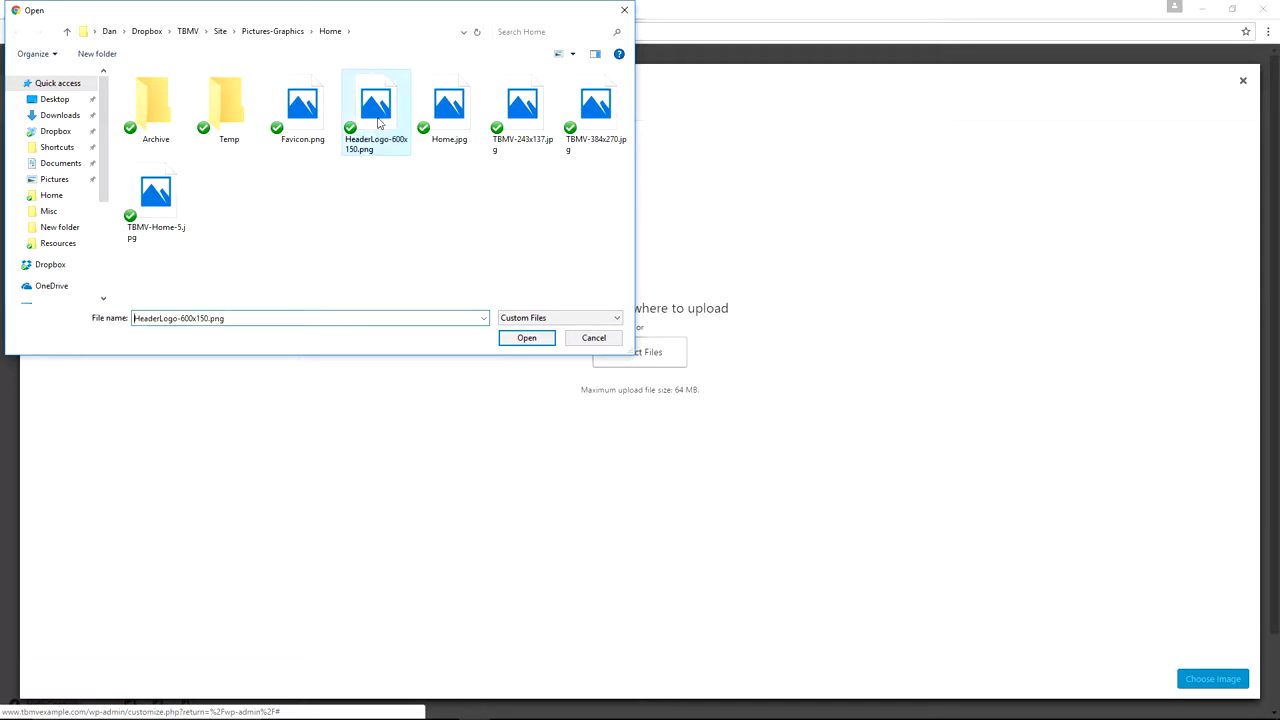
click(526, 338)
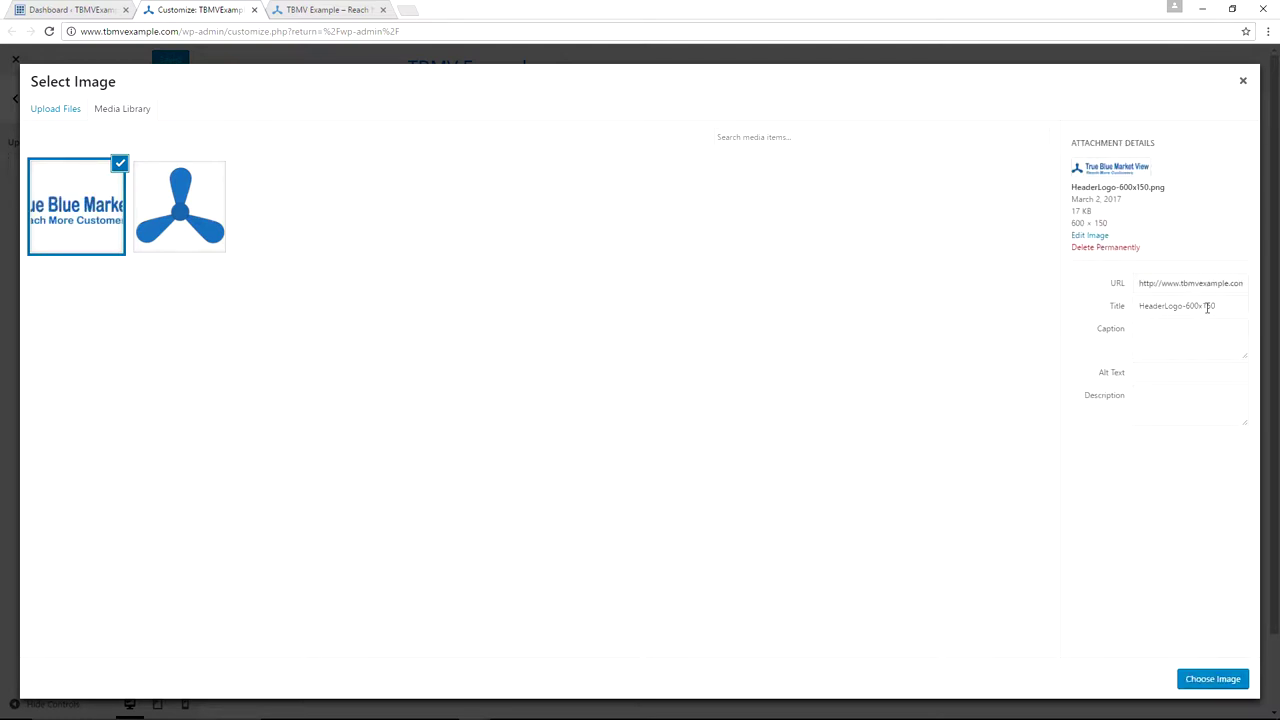
- Title the uploaded logo image True Blue Market View and choose it as the header logo
drag(1227, 305, 1087, 298)
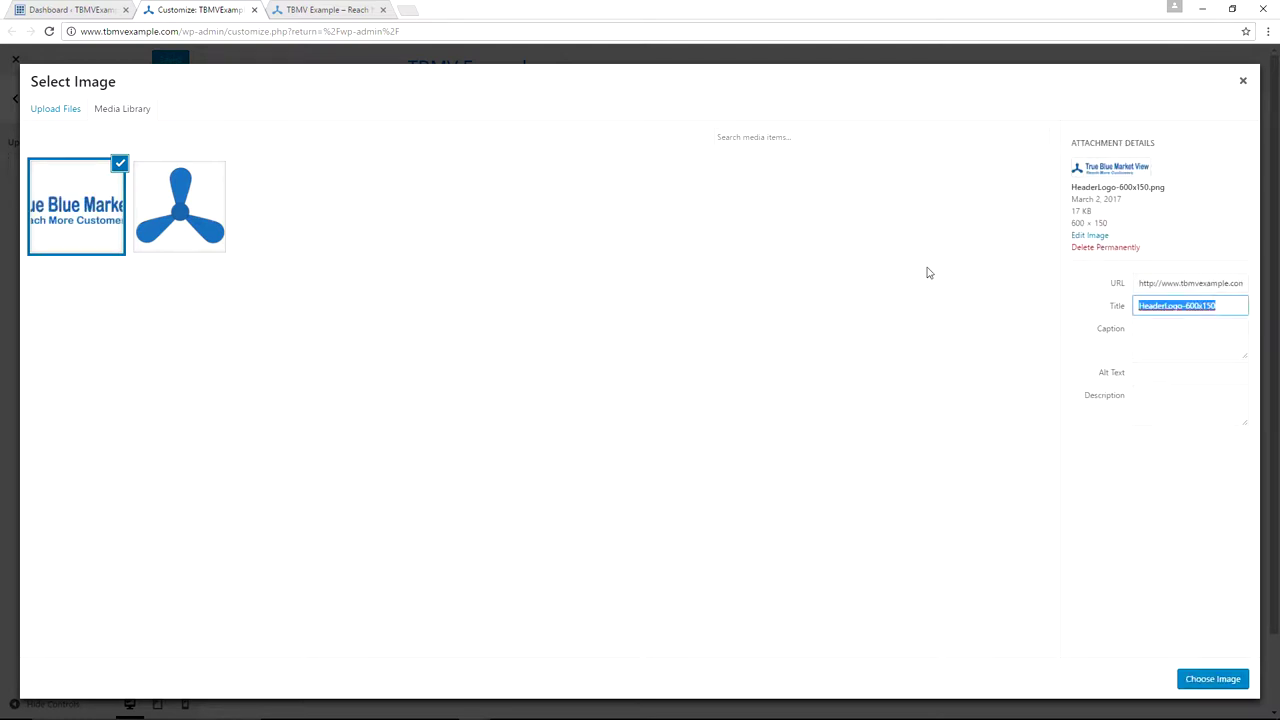
text(True Blue Market View)
click(1204, 681)
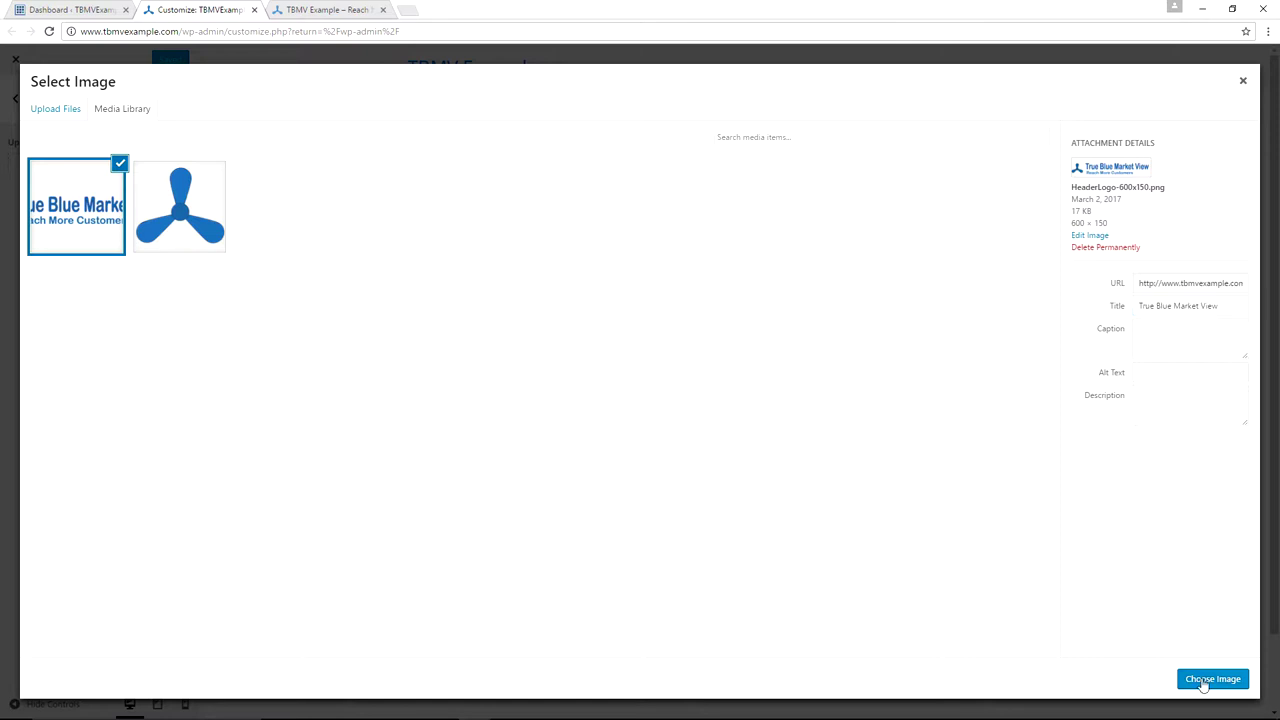
click(1204, 681)
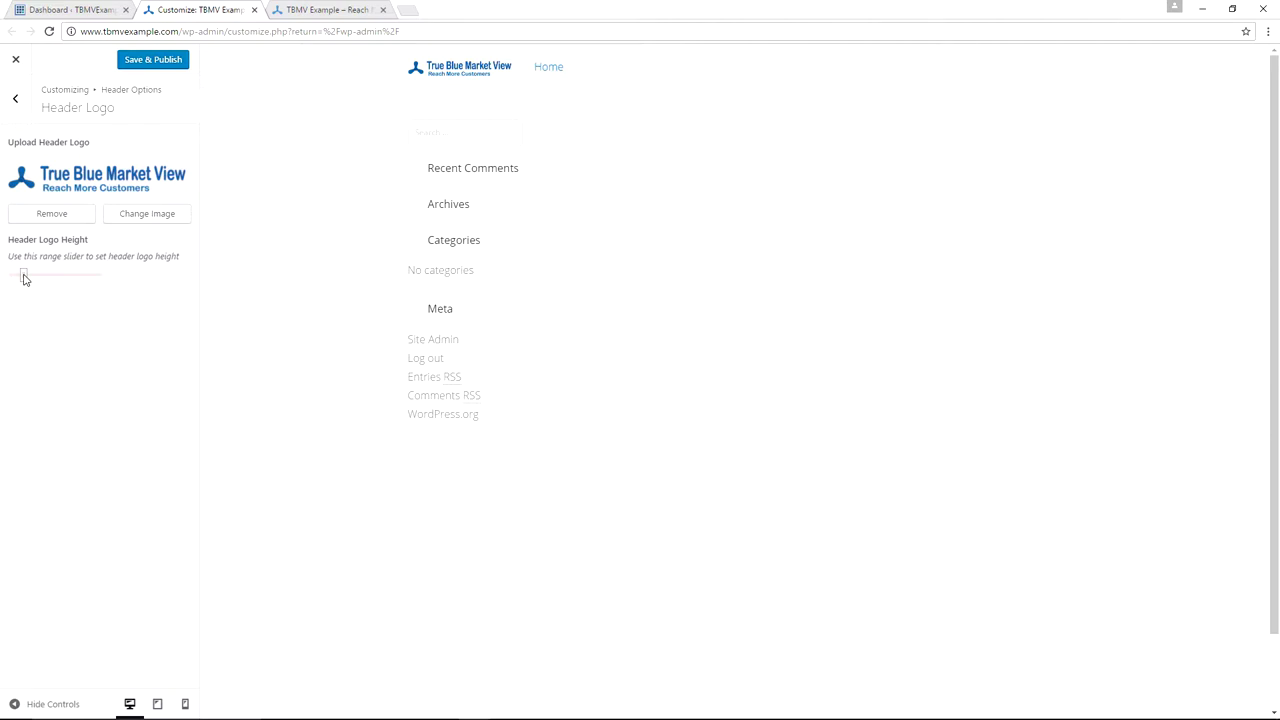
- Increase the header logo height slightly, save and publish, and return to the Header Options list
click(24, 277)
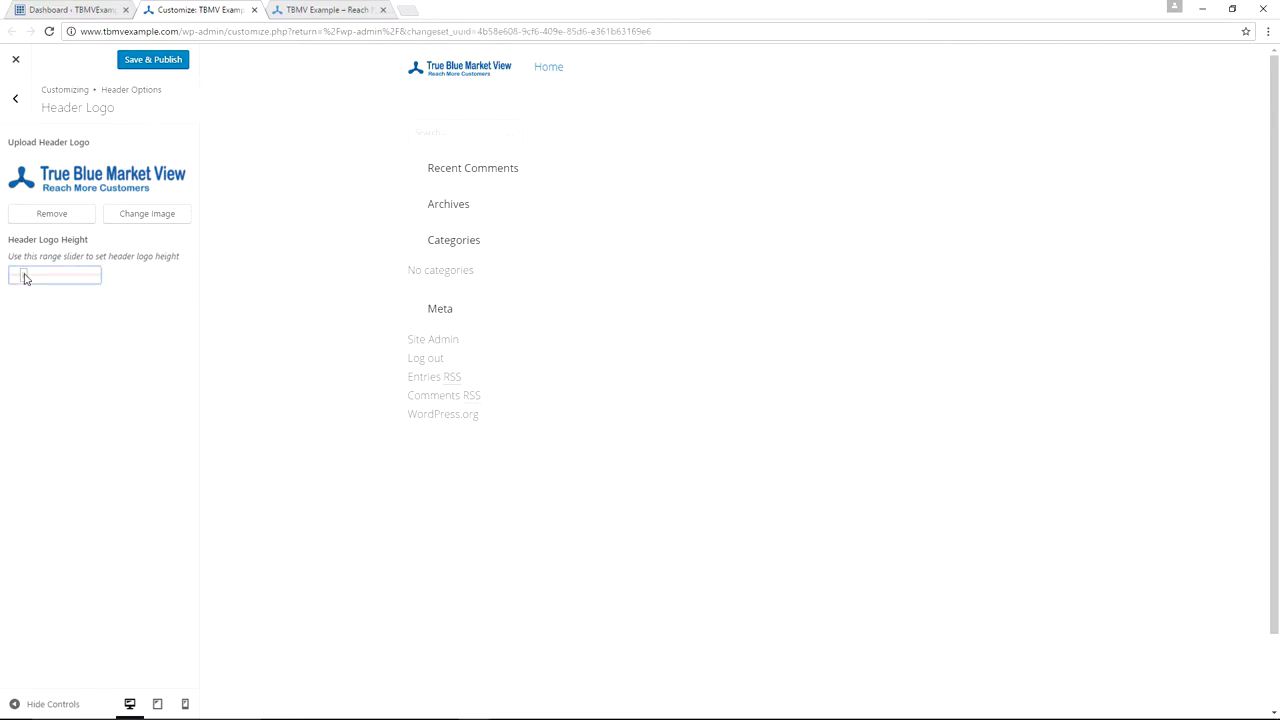
drag(26, 278, 40, 277)
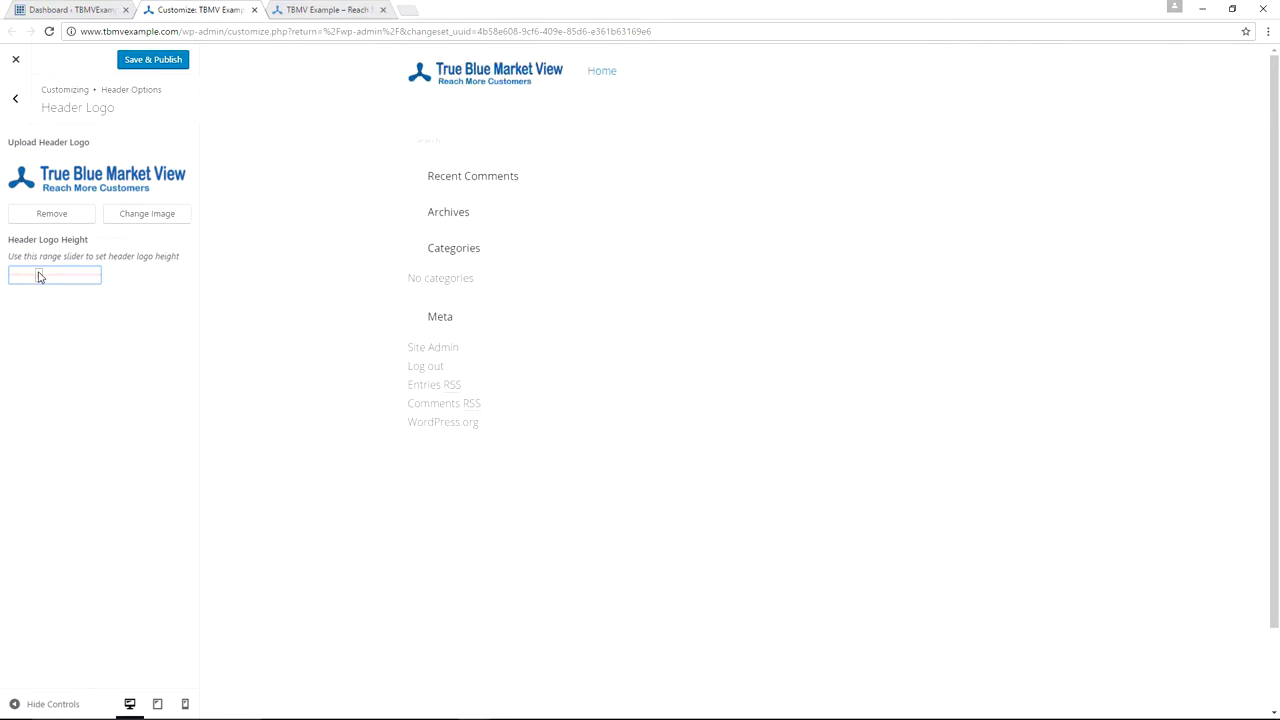
click(159, 64)
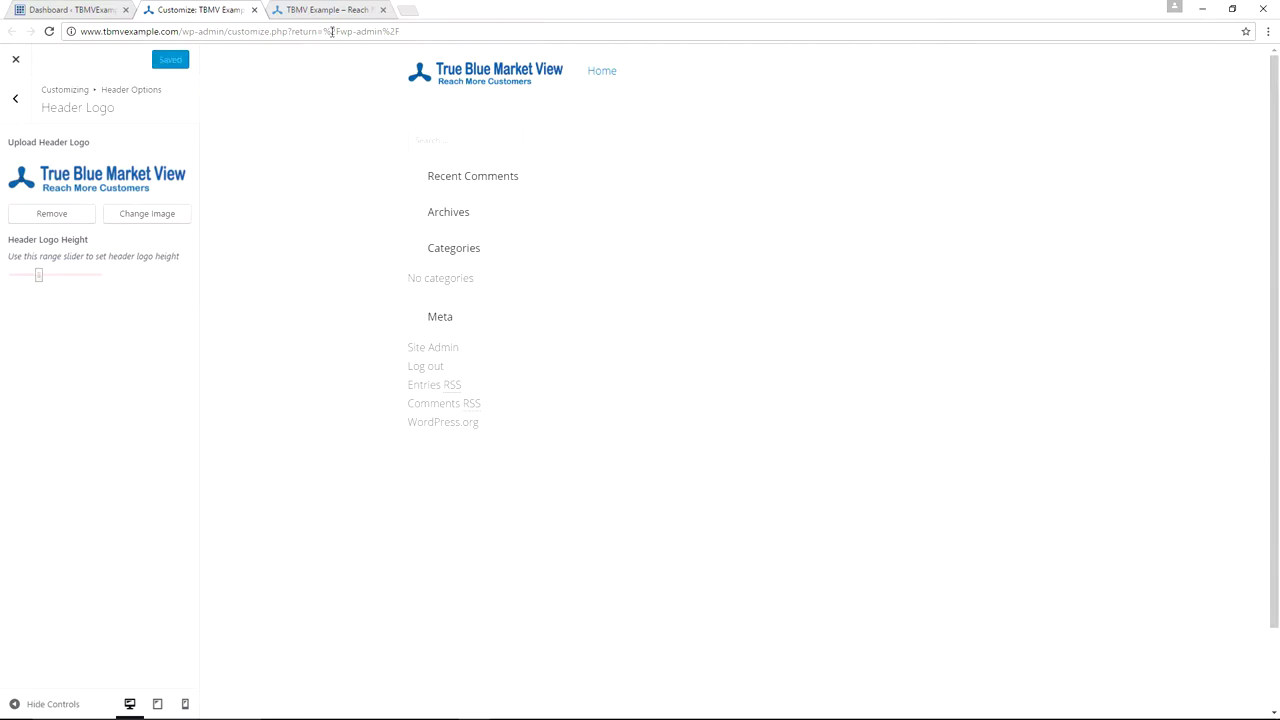
click(18, 101)
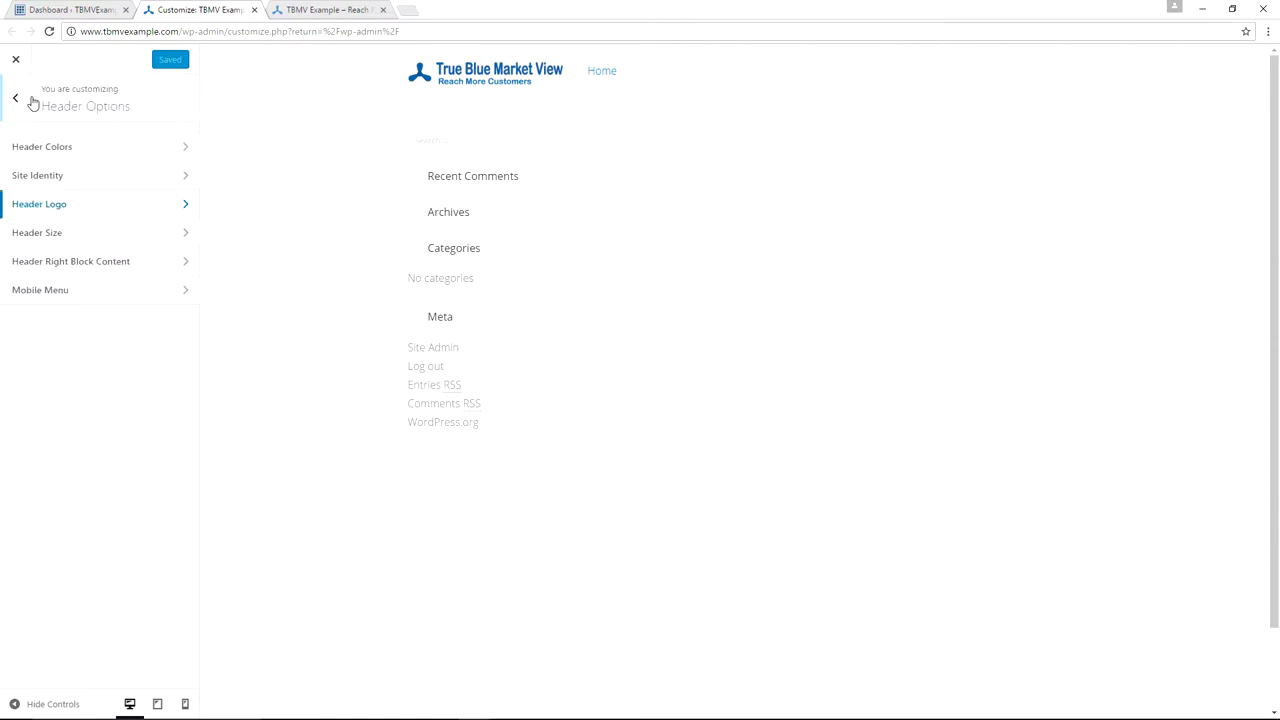
- Reload the live tbmvexample.com home page and compare its header logo with the one on truebluemarketview.com
click(344, 12)
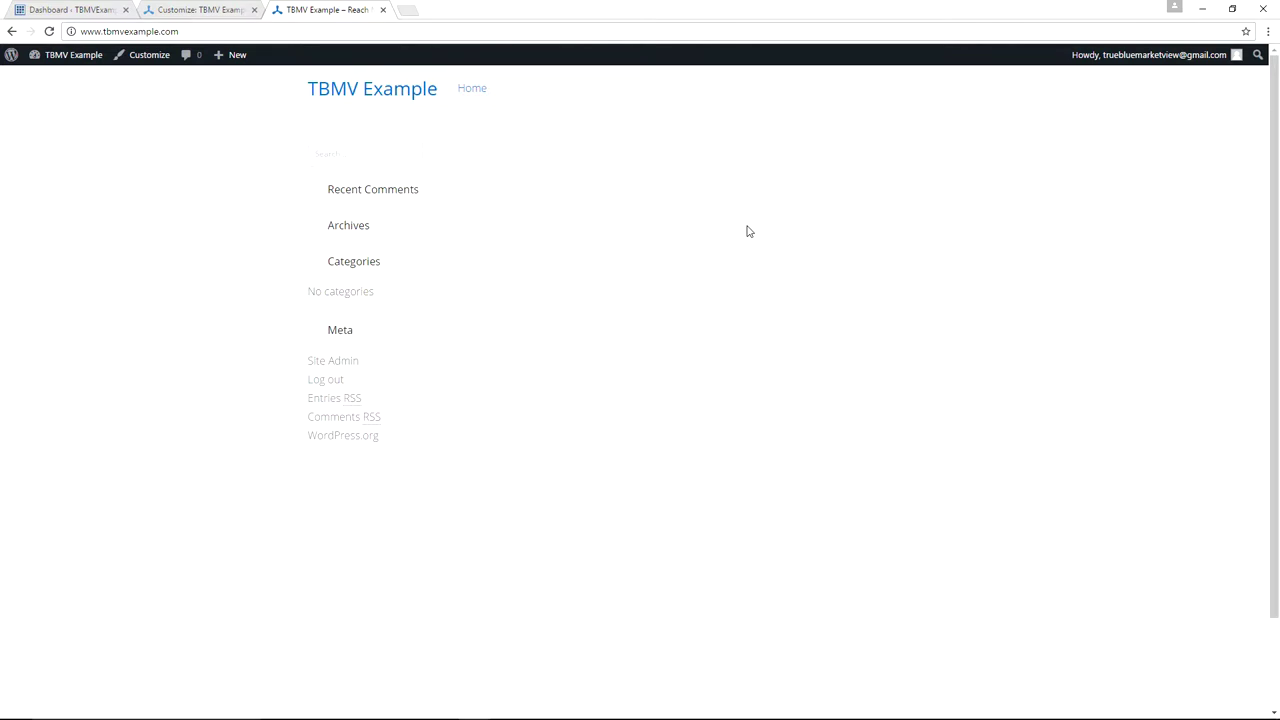
key(F5)
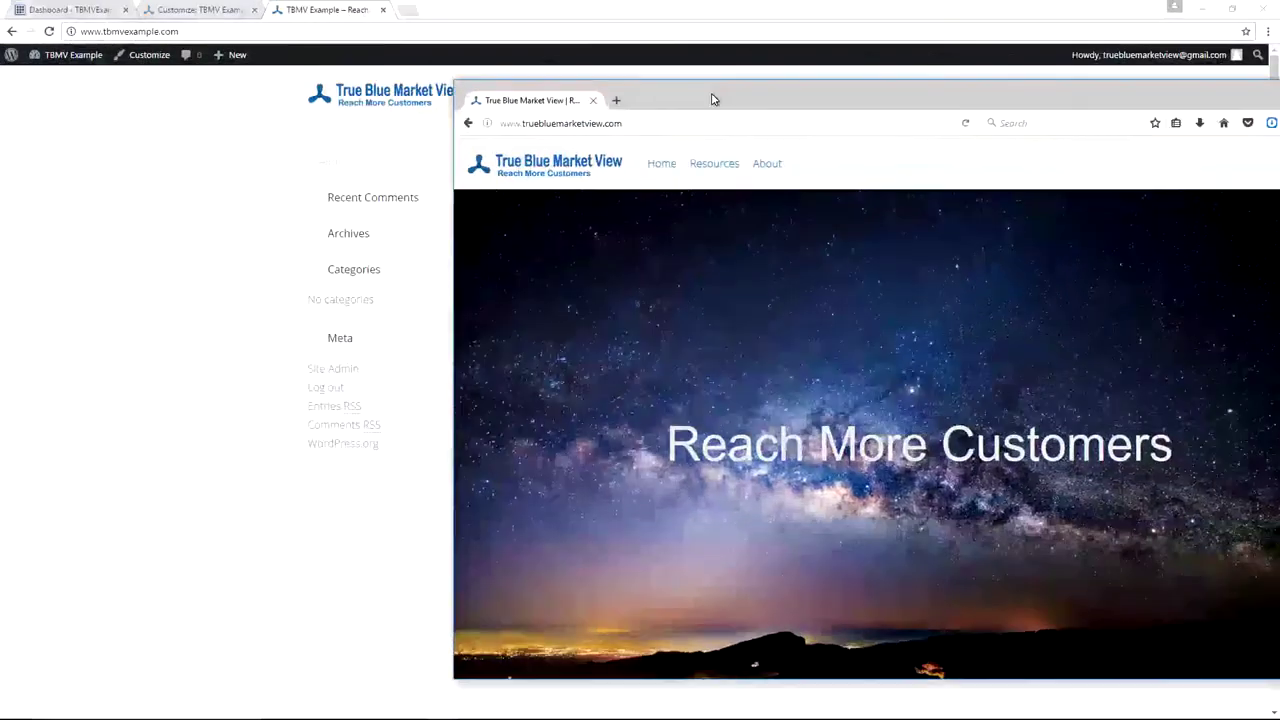
drag(713, 99, 727, 128)
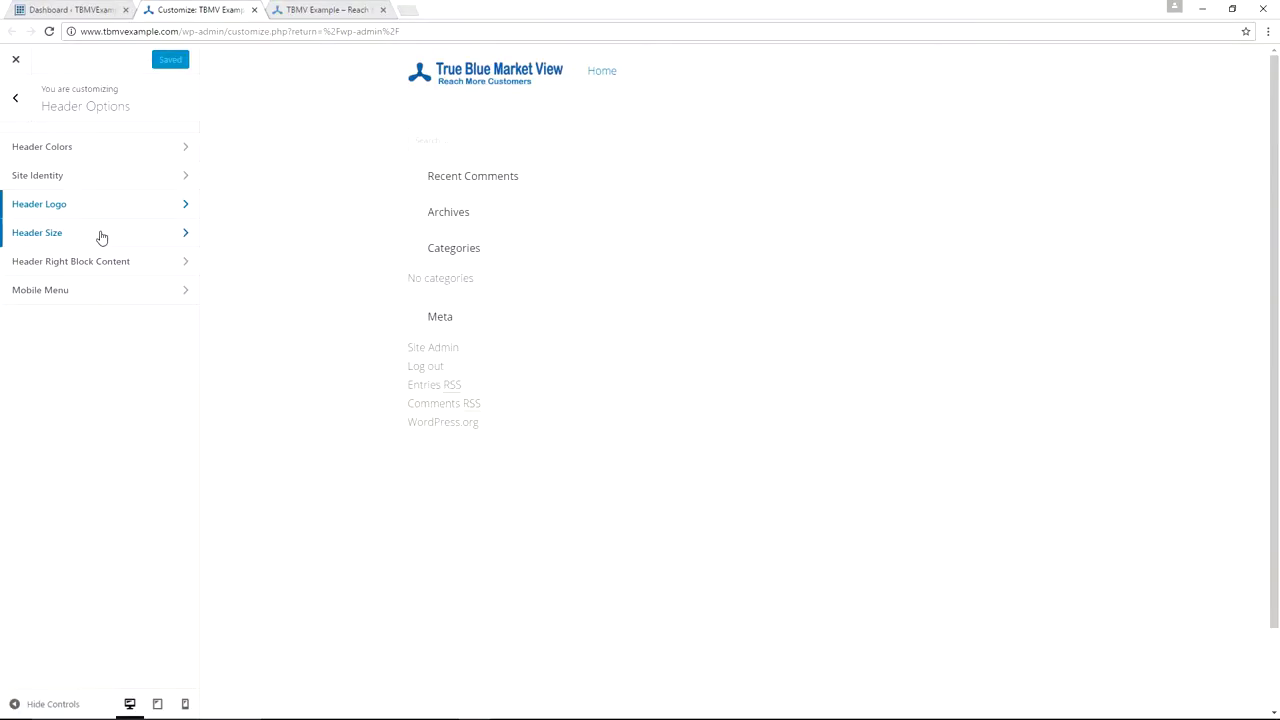
- Set the header width to Full Width in the Header Size options
click(101, 237)
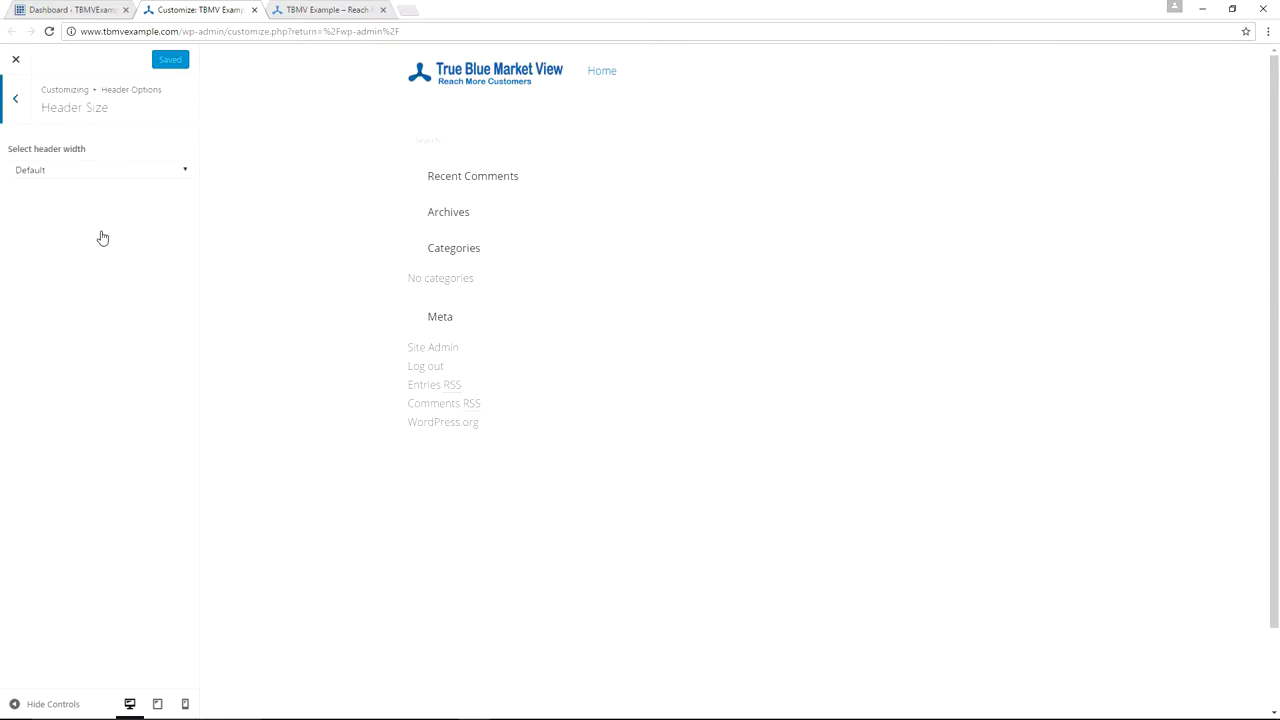
click(169, 172)
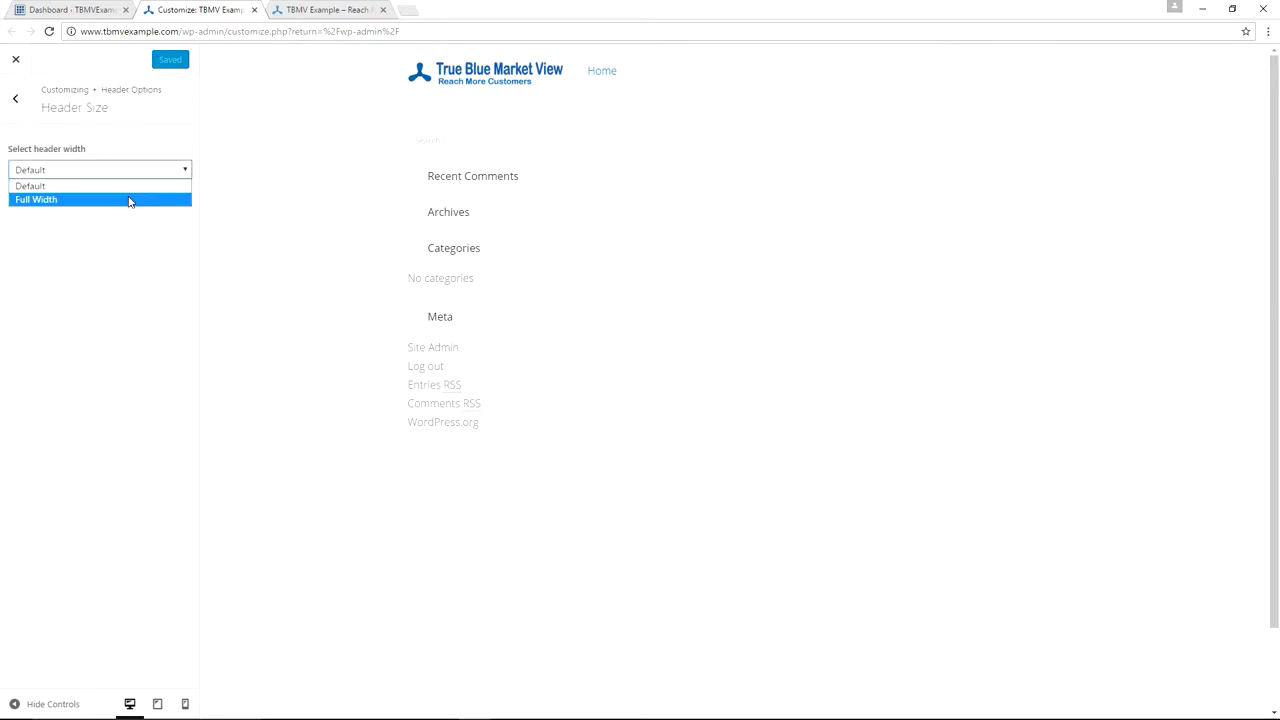
click(129, 201)
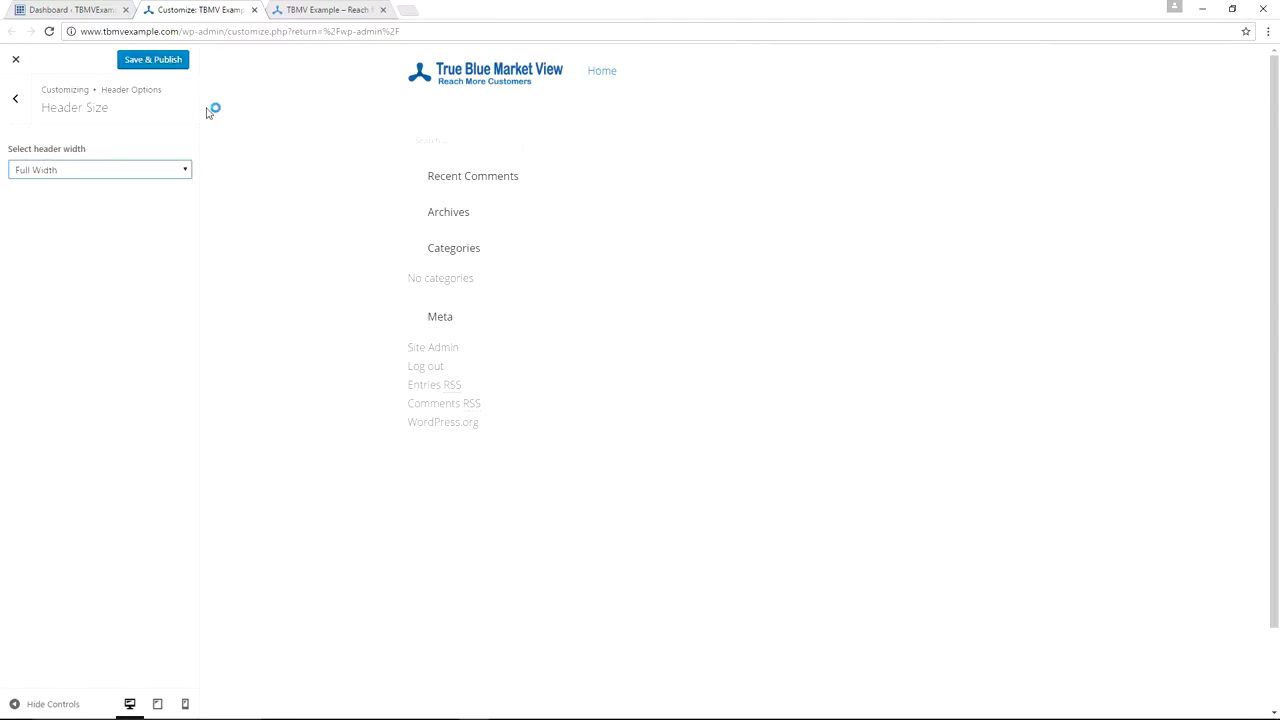
- Save and publish the header width, return to the Header Options list, and reload the live tbmvexample.com home page to check the header
click(146, 62)
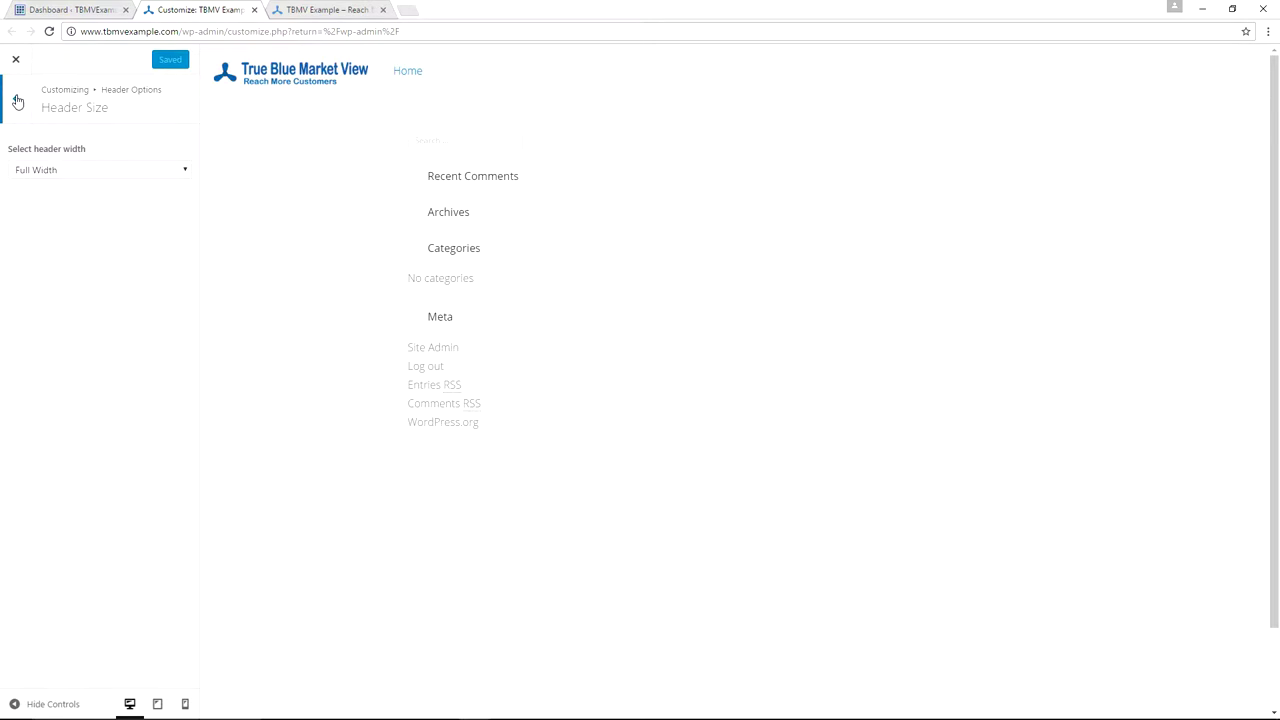
click(17, 101)
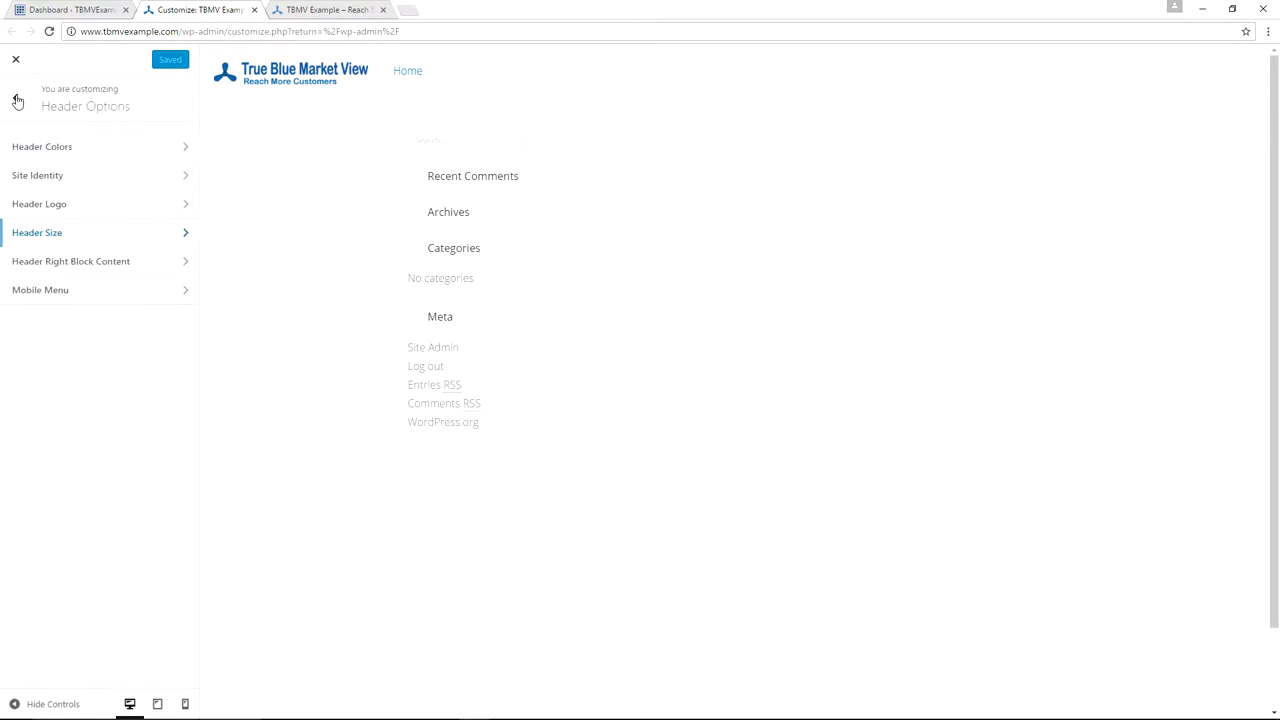
click(310, 12)
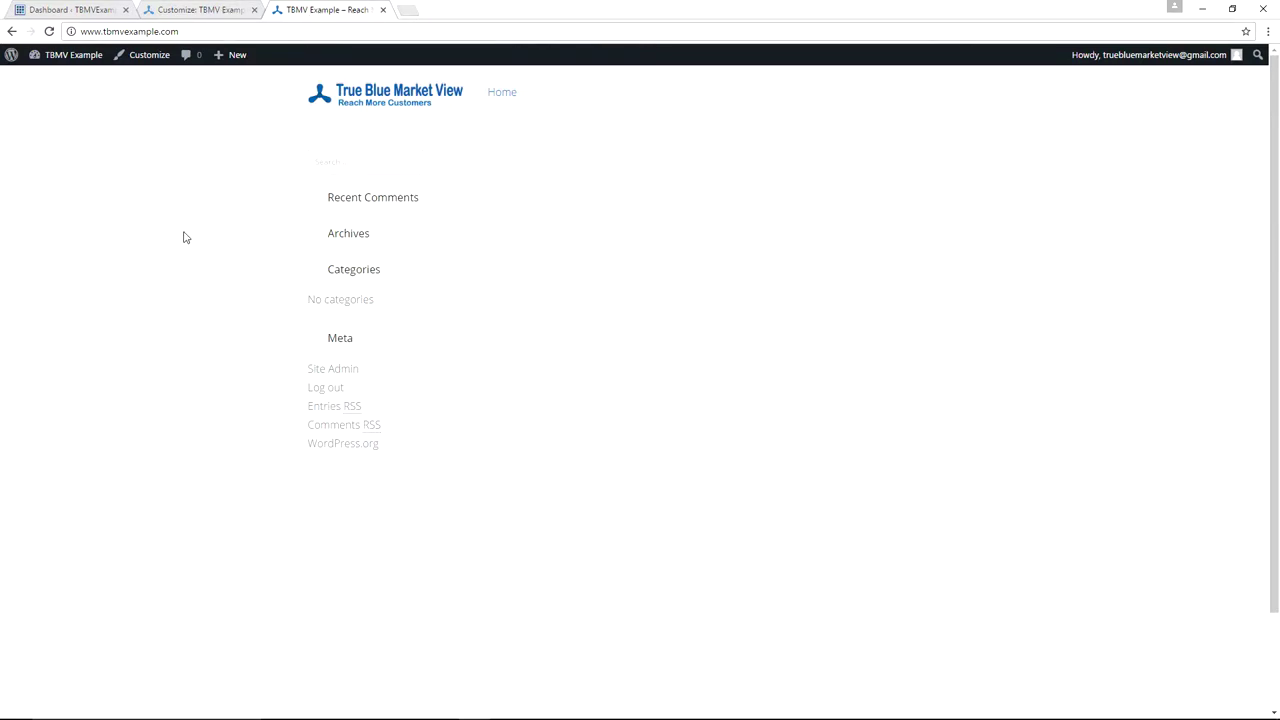
key(F5)
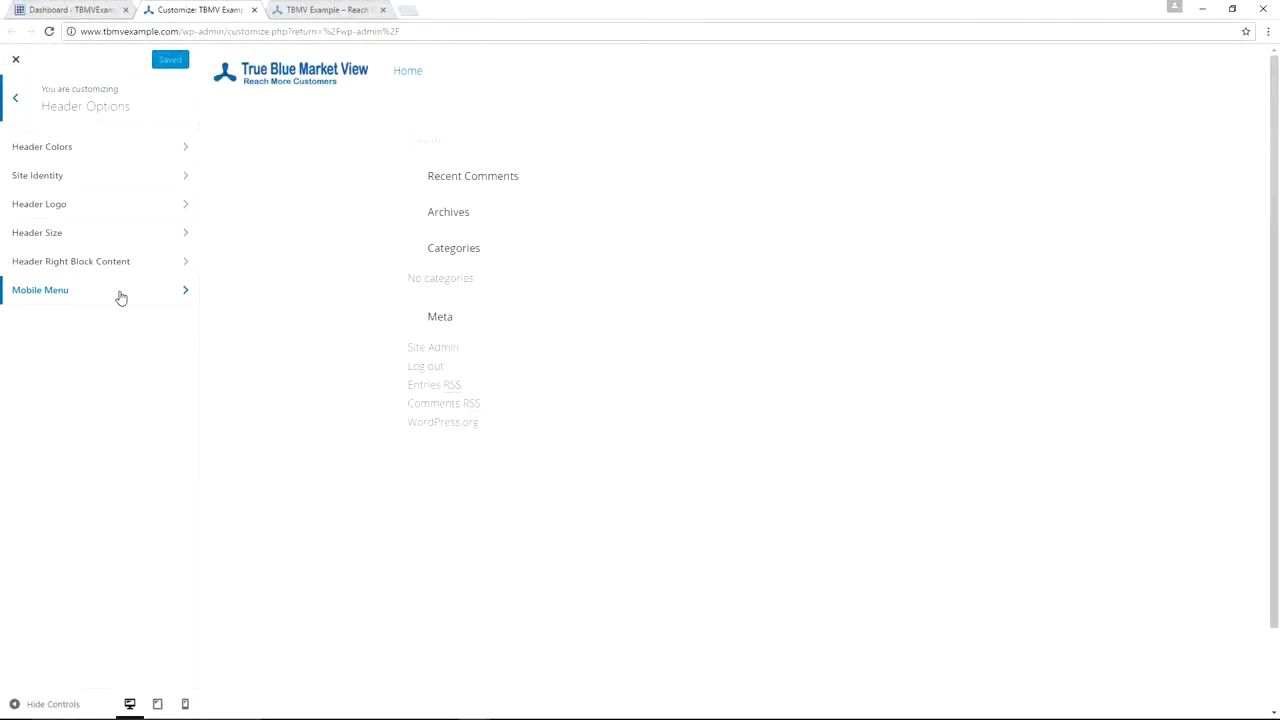
- Set the mobile menu's background color to #ededed in the Header Options
click(120, 290)
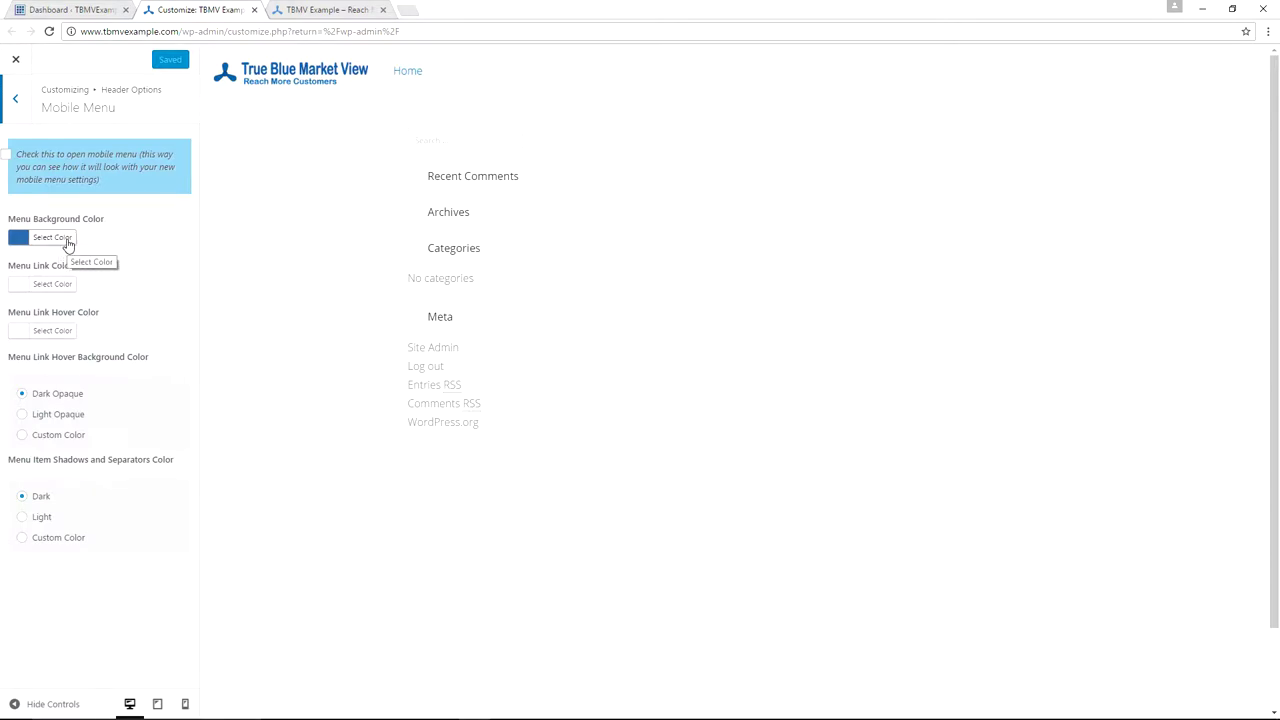
click(68, 240)
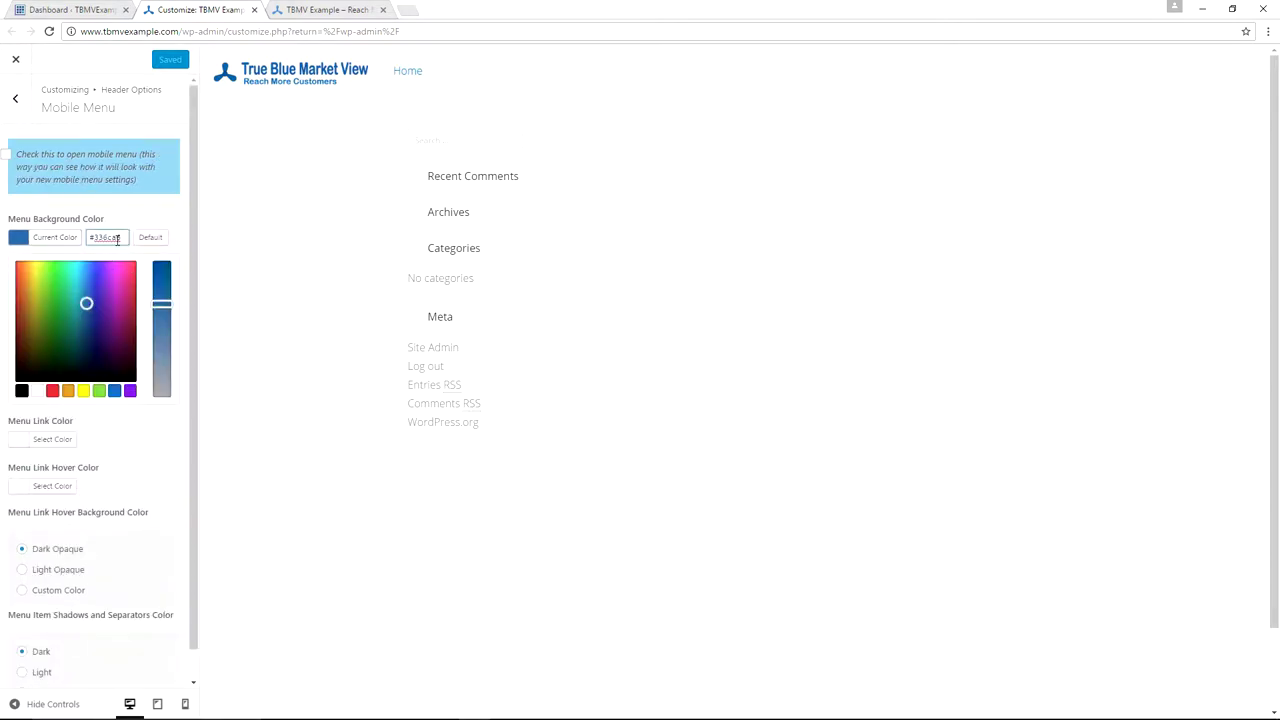
drag(124, 237, 90, 238)
text(#ededed)
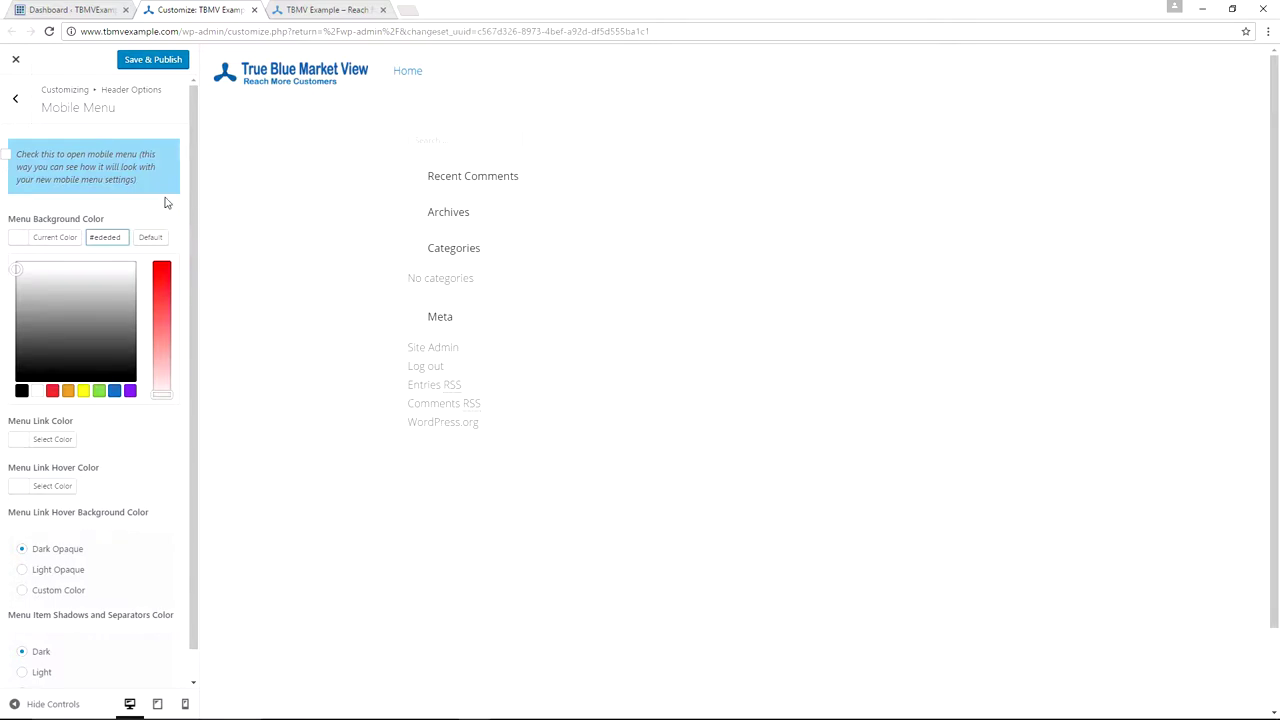
- Set the mobile menu's link color to #0073cf and its link hover color to orange
scroll(166, 203, down, 1)
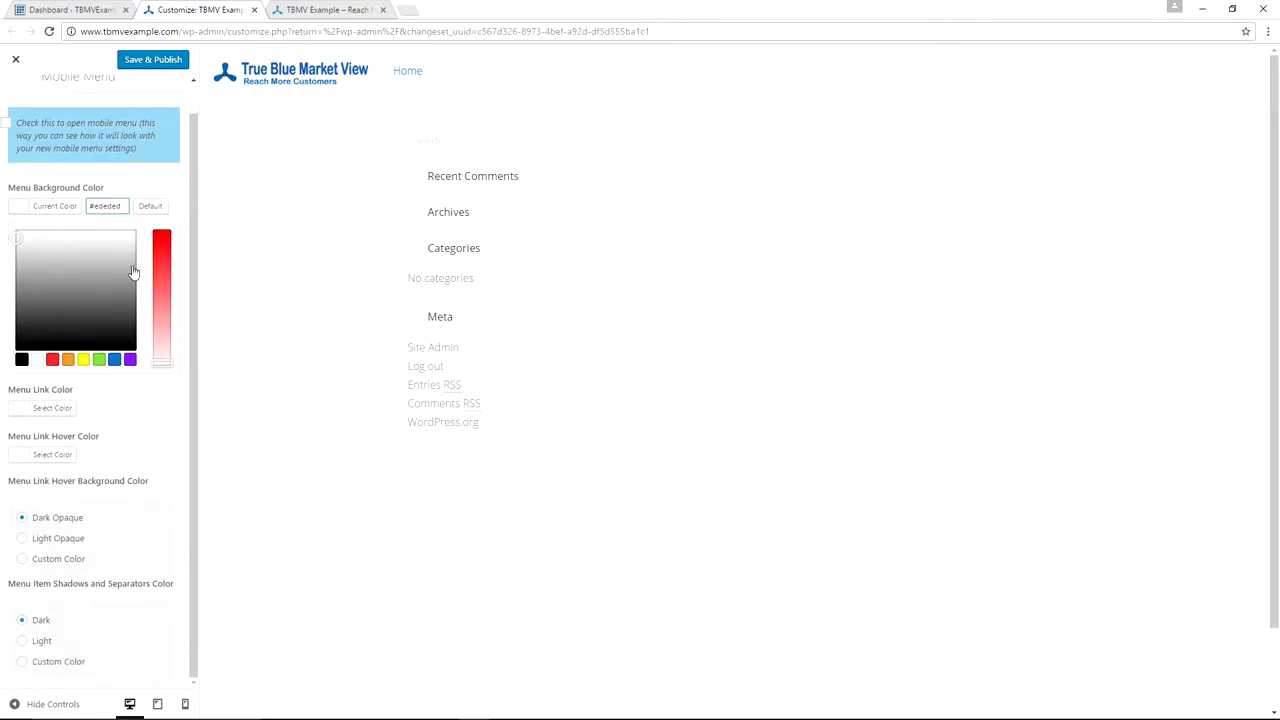
click(66, 412)
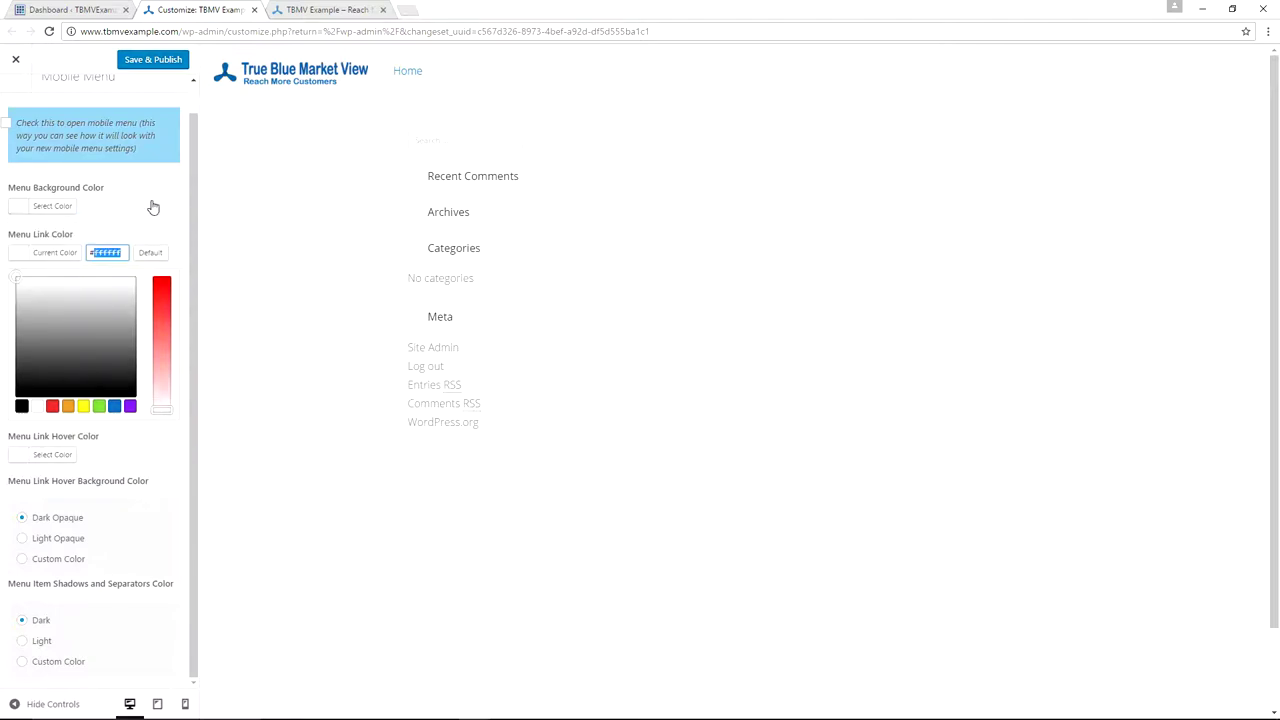
text(#0073c4)
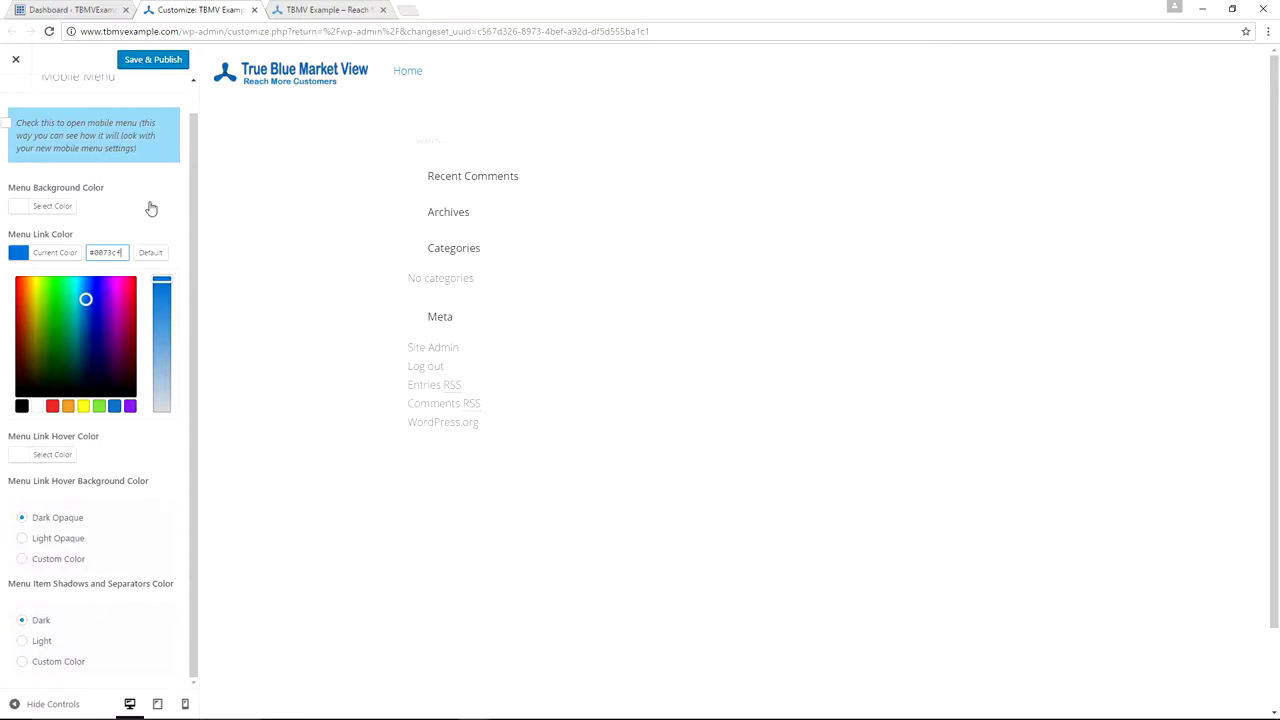
click(53, 456)
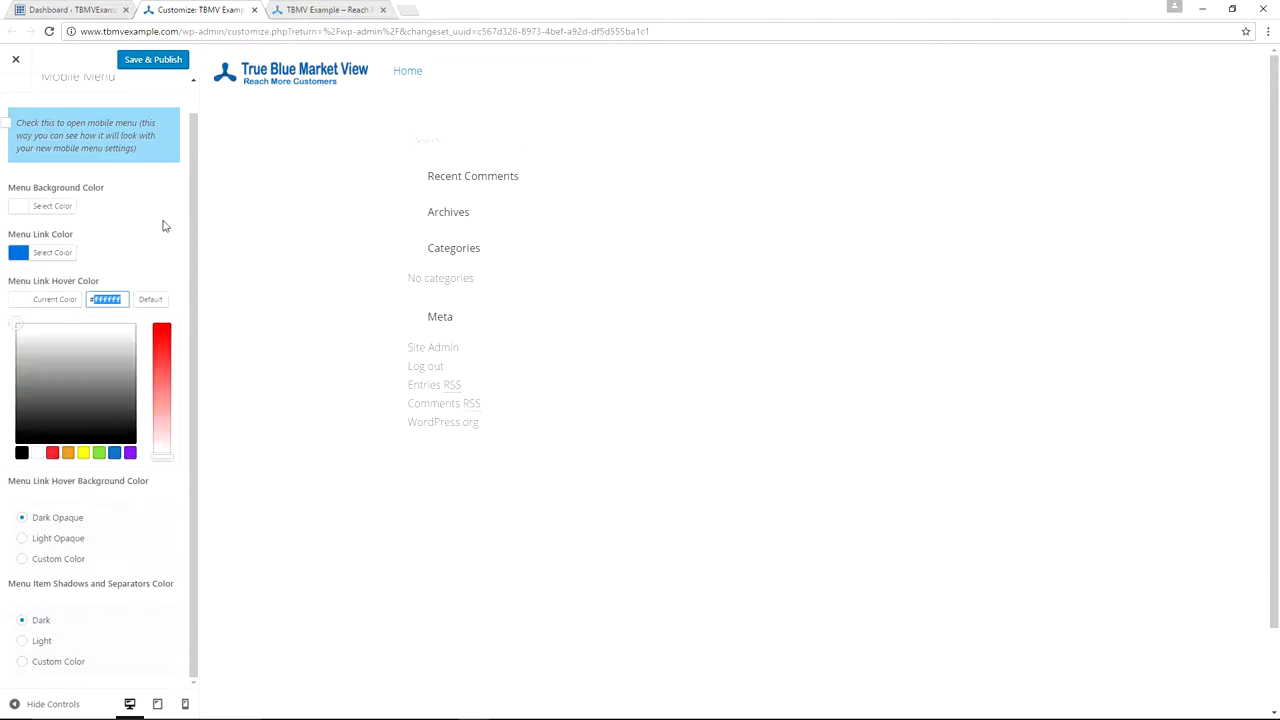
text(#ed6608)
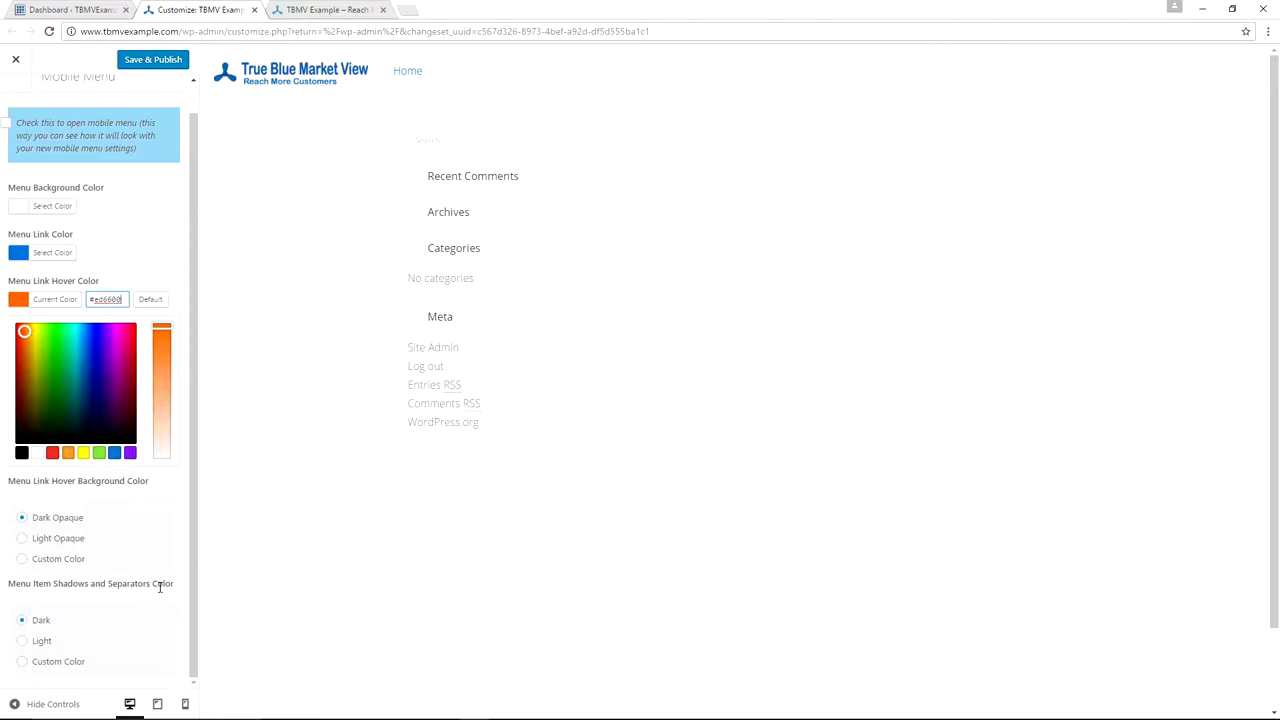
- Set the mobile menu item shadows and separators color to Light, and save and publish the mobile menu settings
click(35, 644)
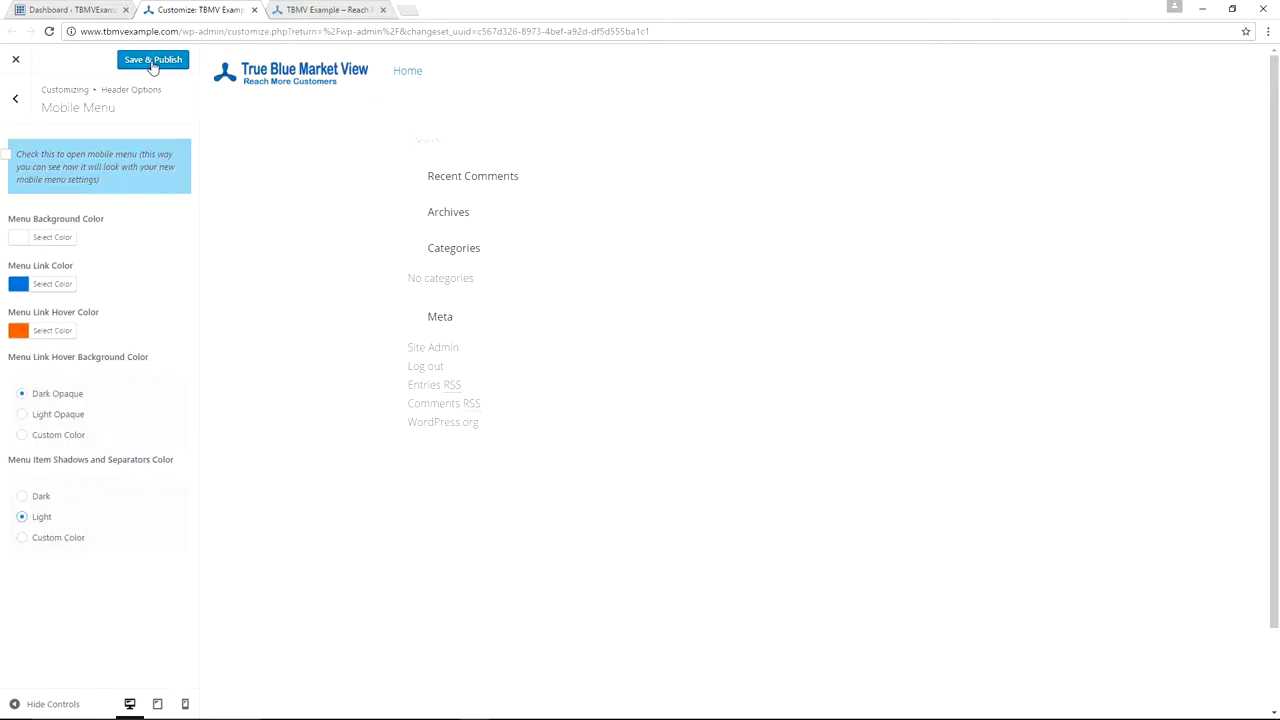
click(152, 62)
click(13, 104)
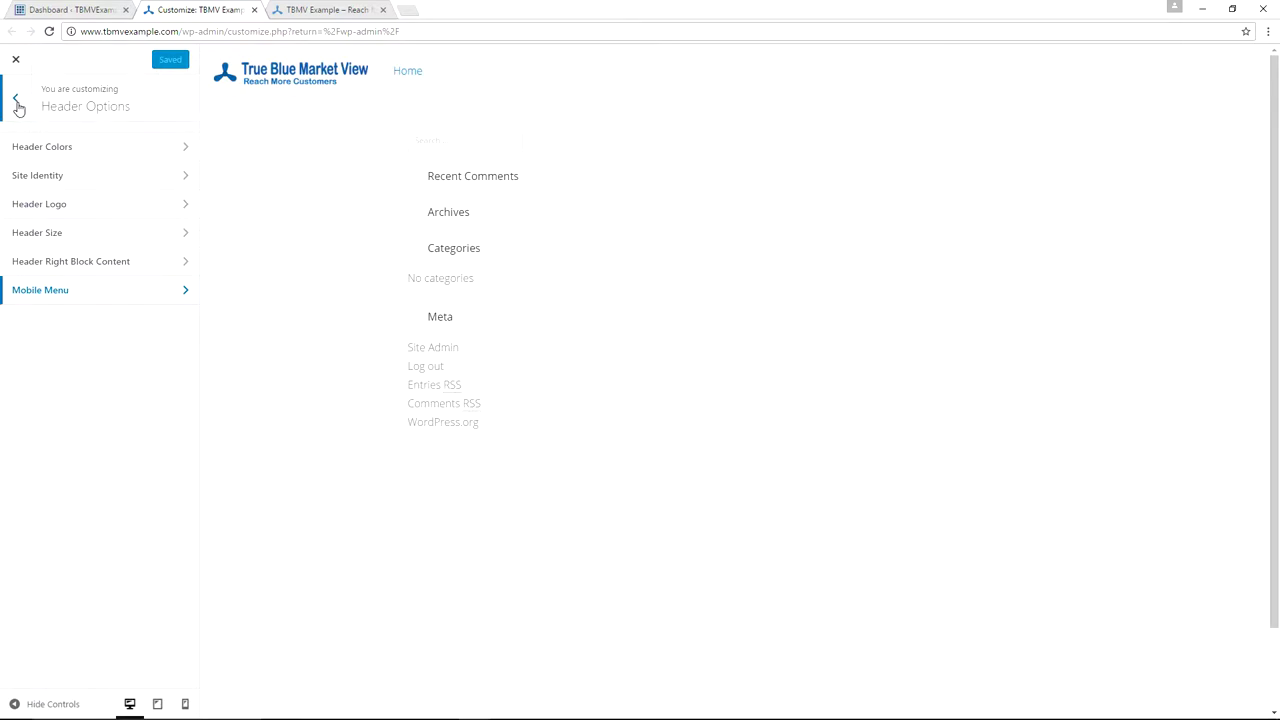
- Set the footer background color to #ededed in the Footer Colors options
click(16, 104)
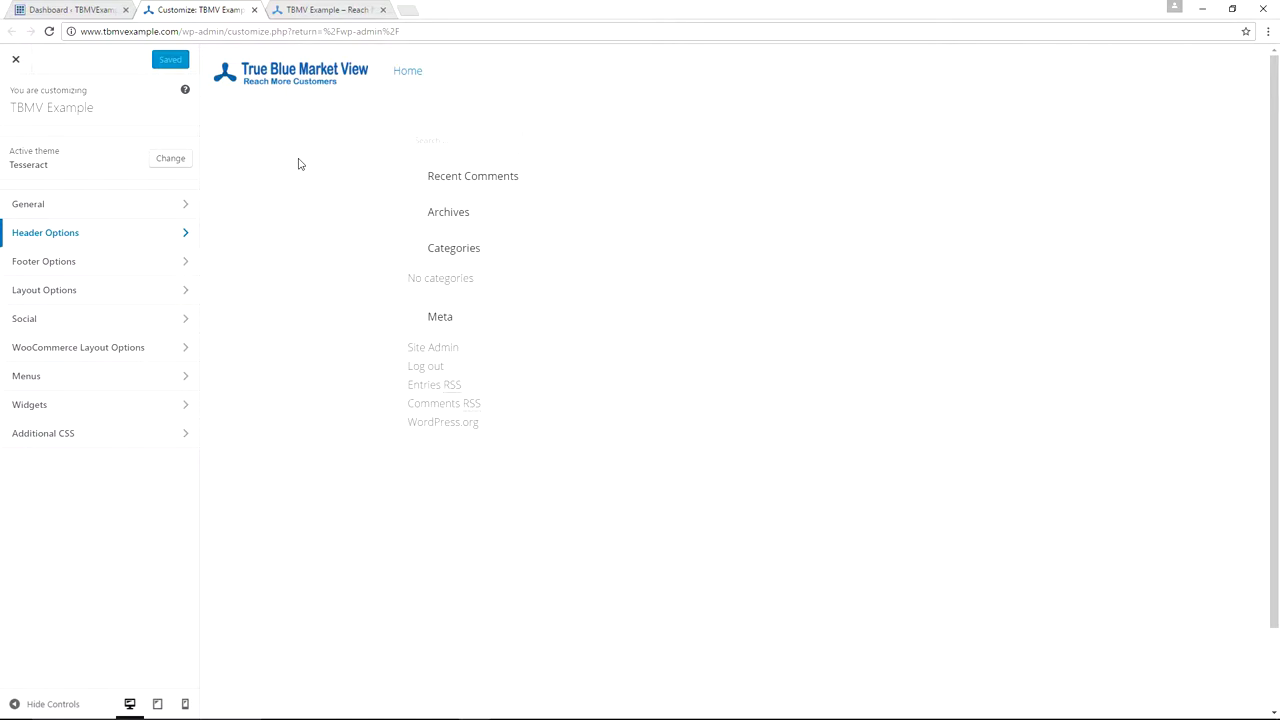
click(130, 268)
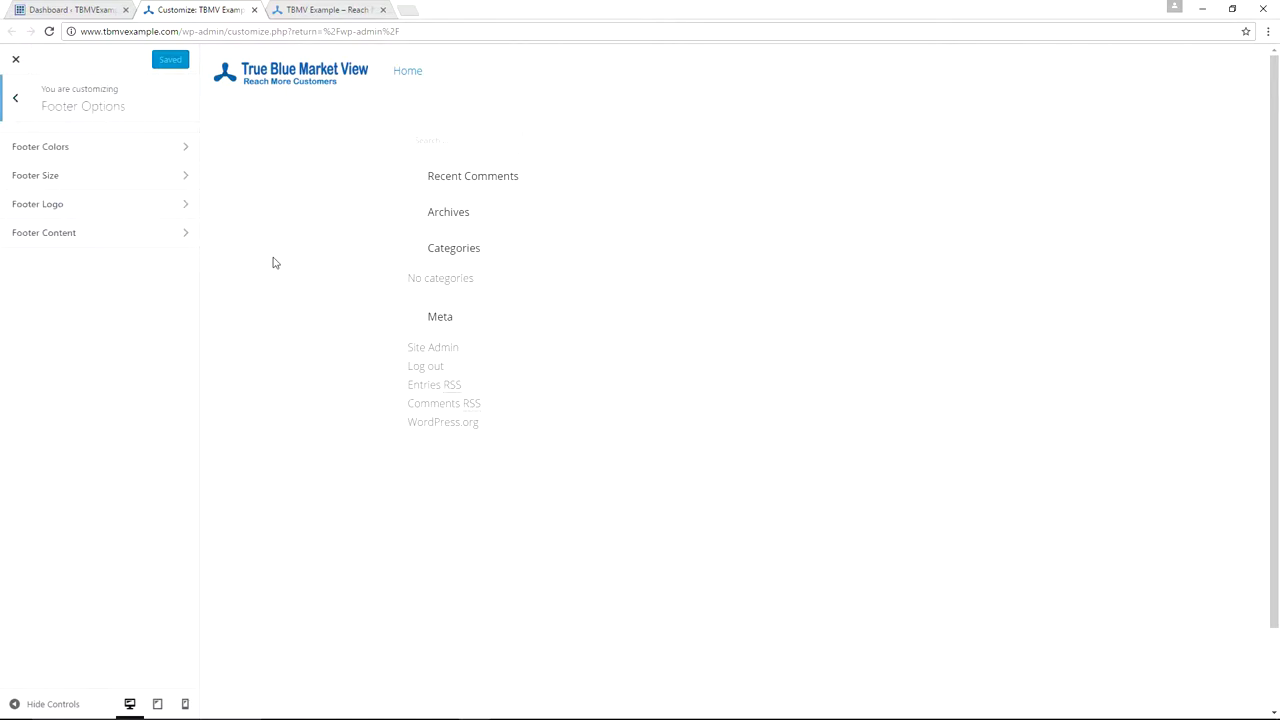
click(127, 152)
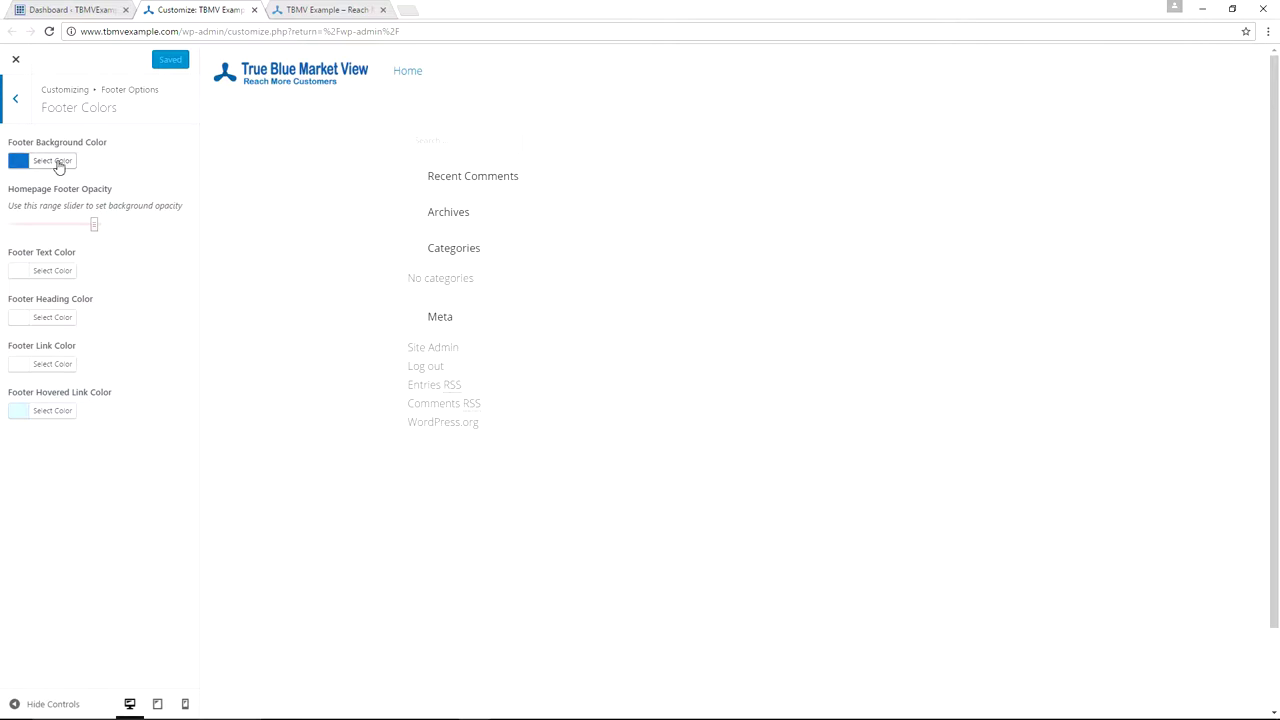
drag(54, 166, 240, 166)
click(54, 163)
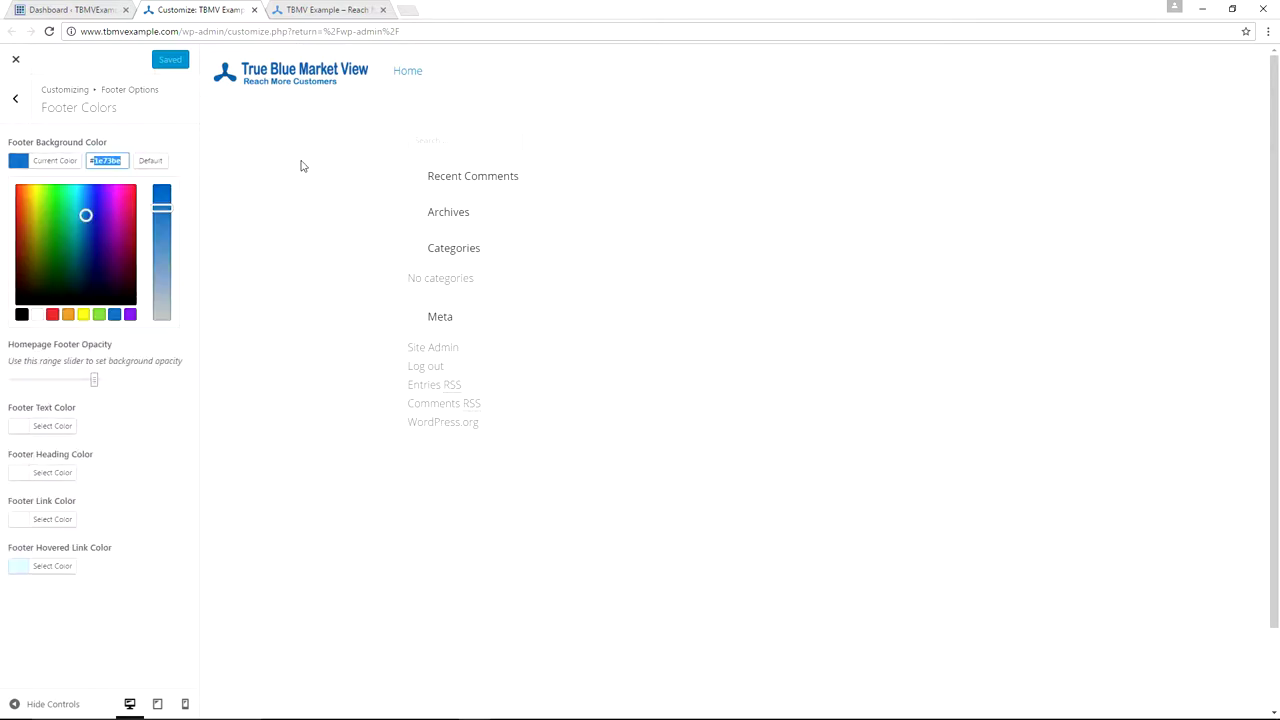
text(#ededed)
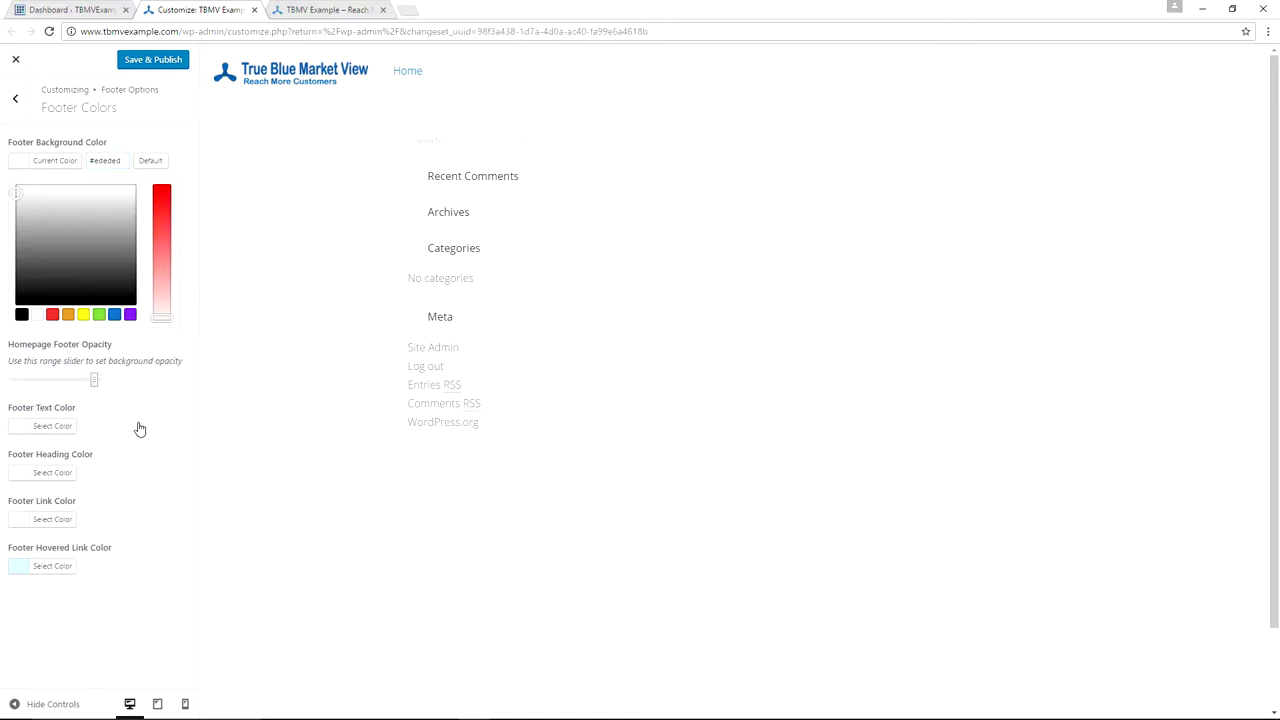
- Set the footer text, heading and link colors to #0073cf
click(61, 427)
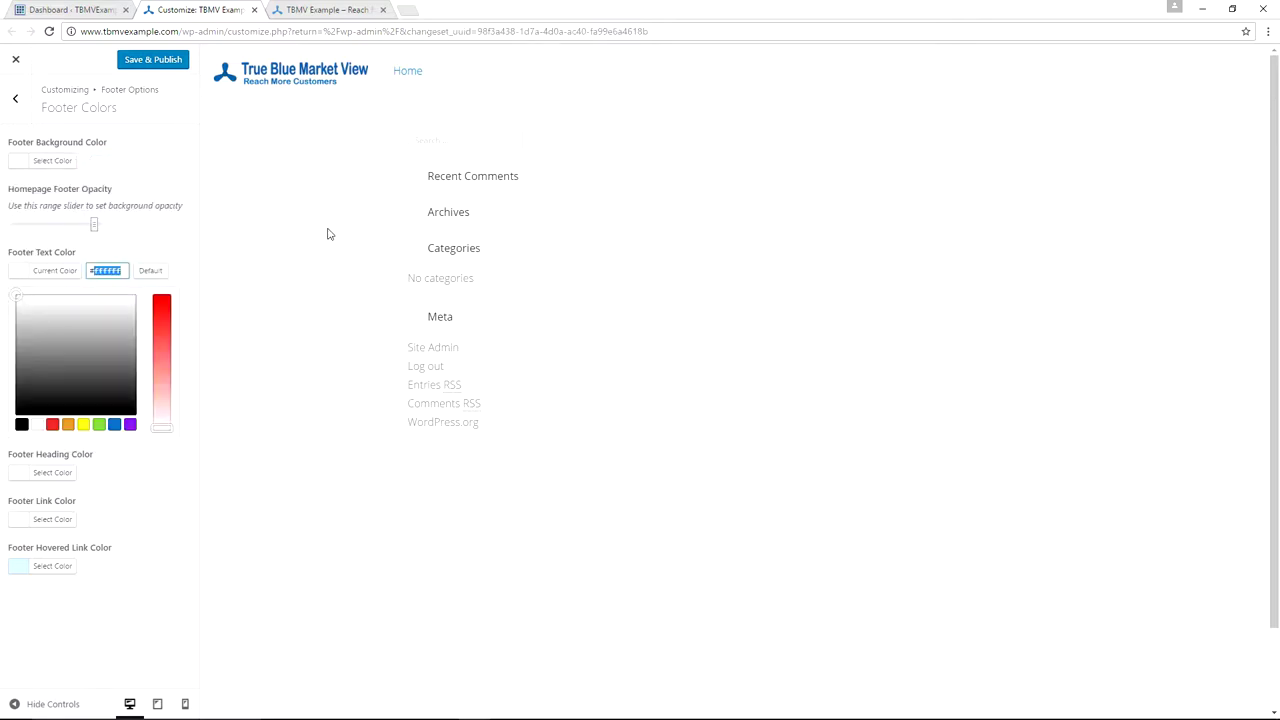
text(#0073c4)
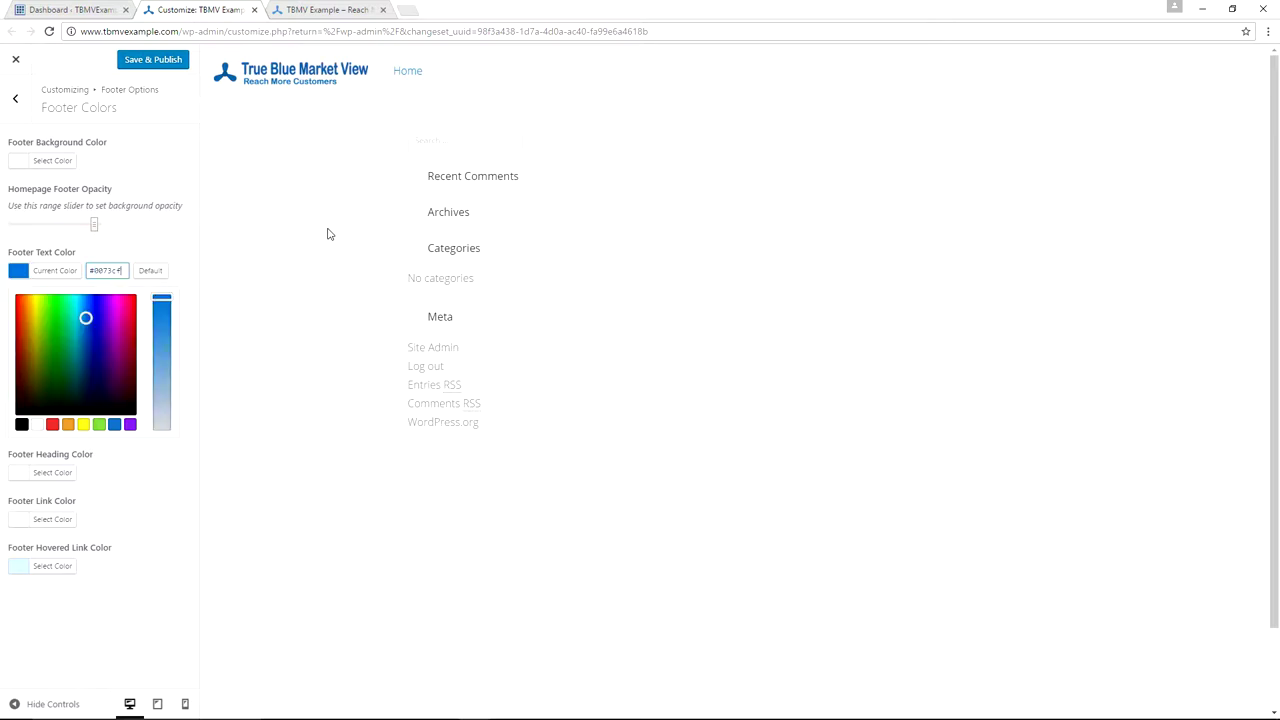
click(56, 475)
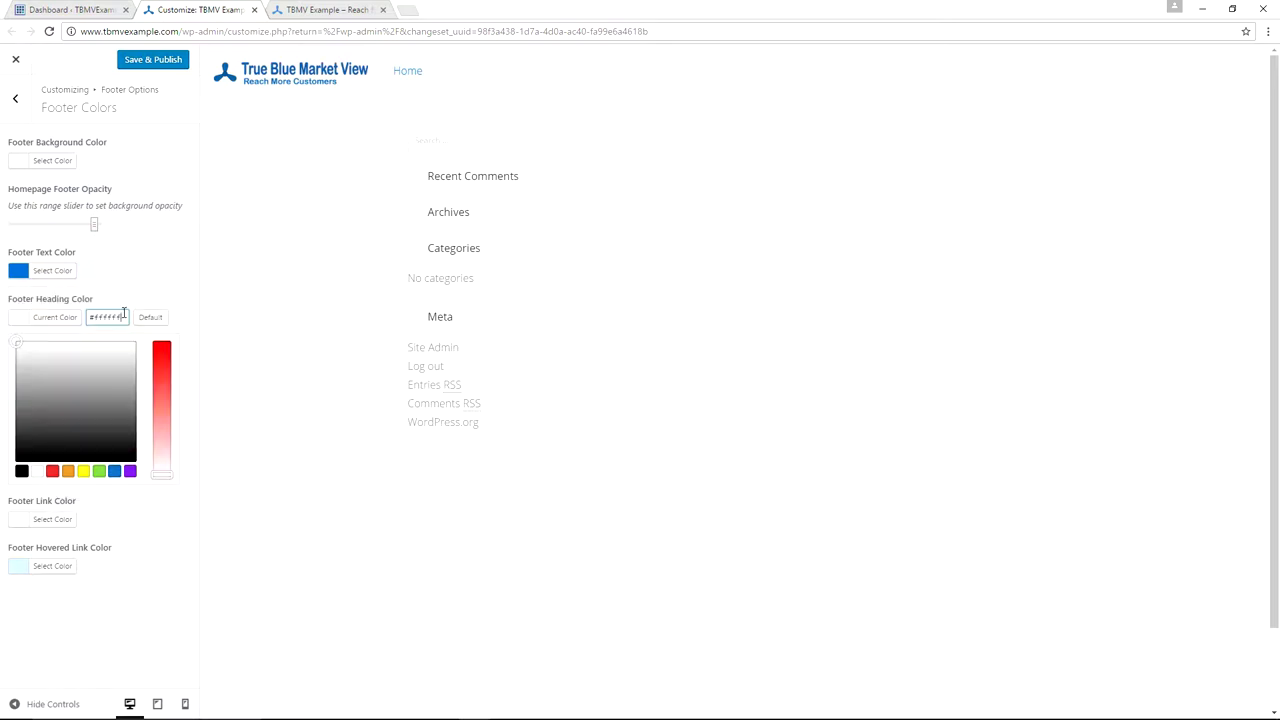
key(ctrl+a)
text(#0073cf)
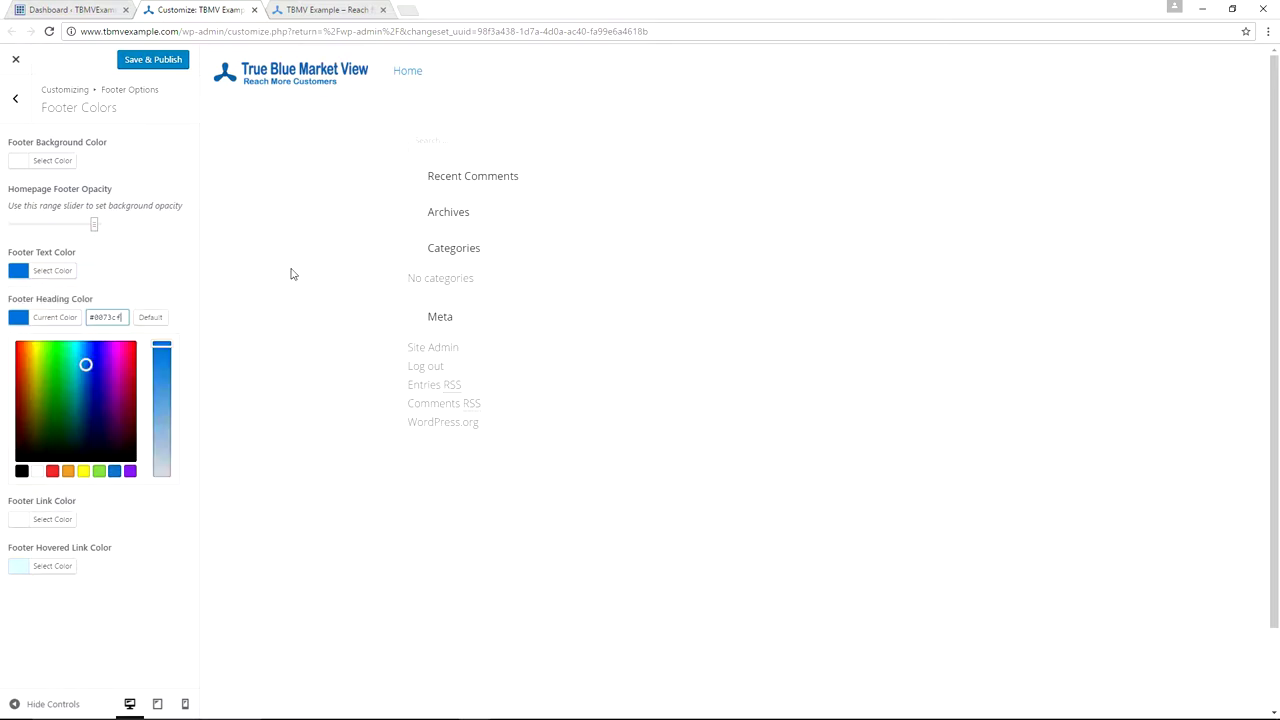
click(197, 361)
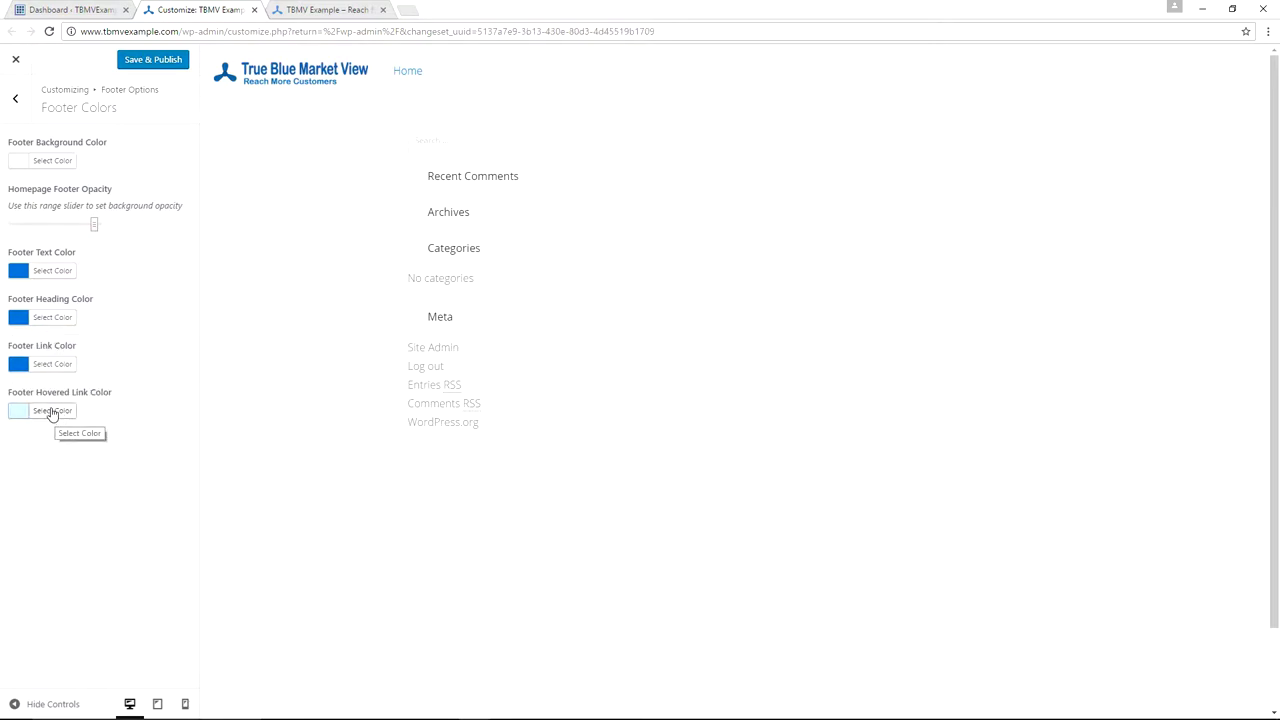
- Set the footer hovered link color to orange, and save and publish the footer colors
click(52, 411)
drag(122, 410, 91, 411)
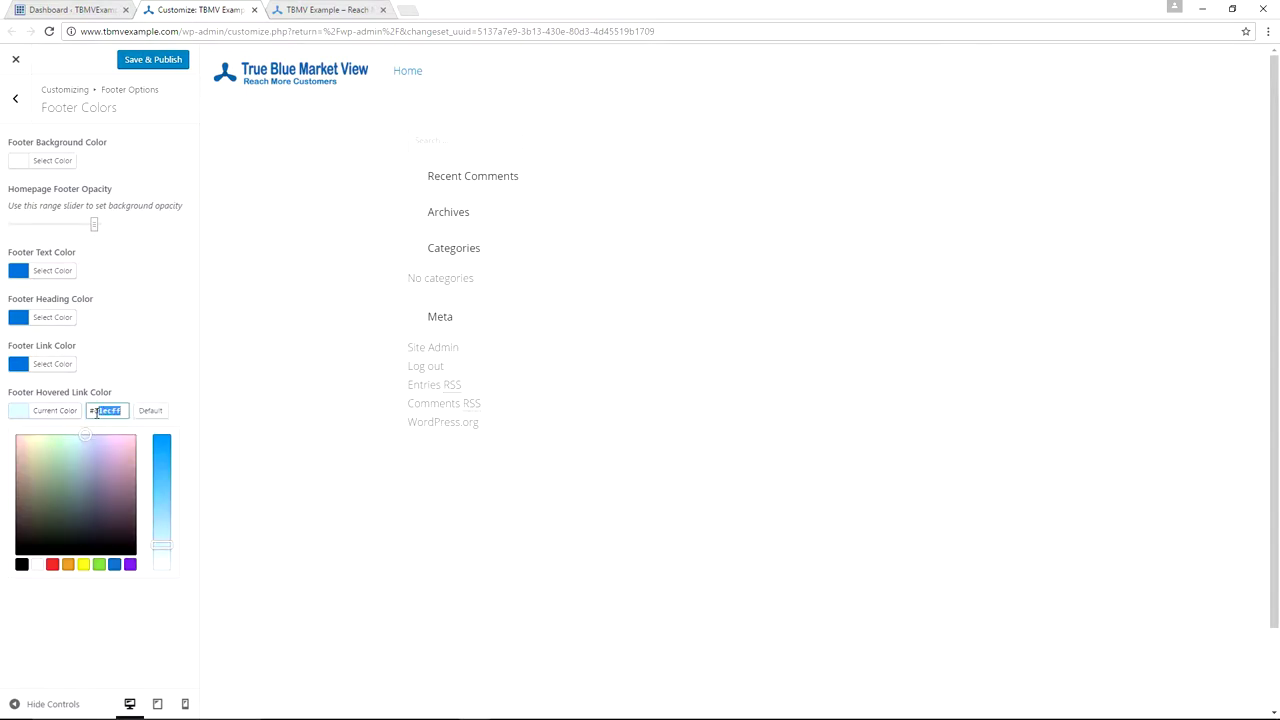
text(#ff6600)
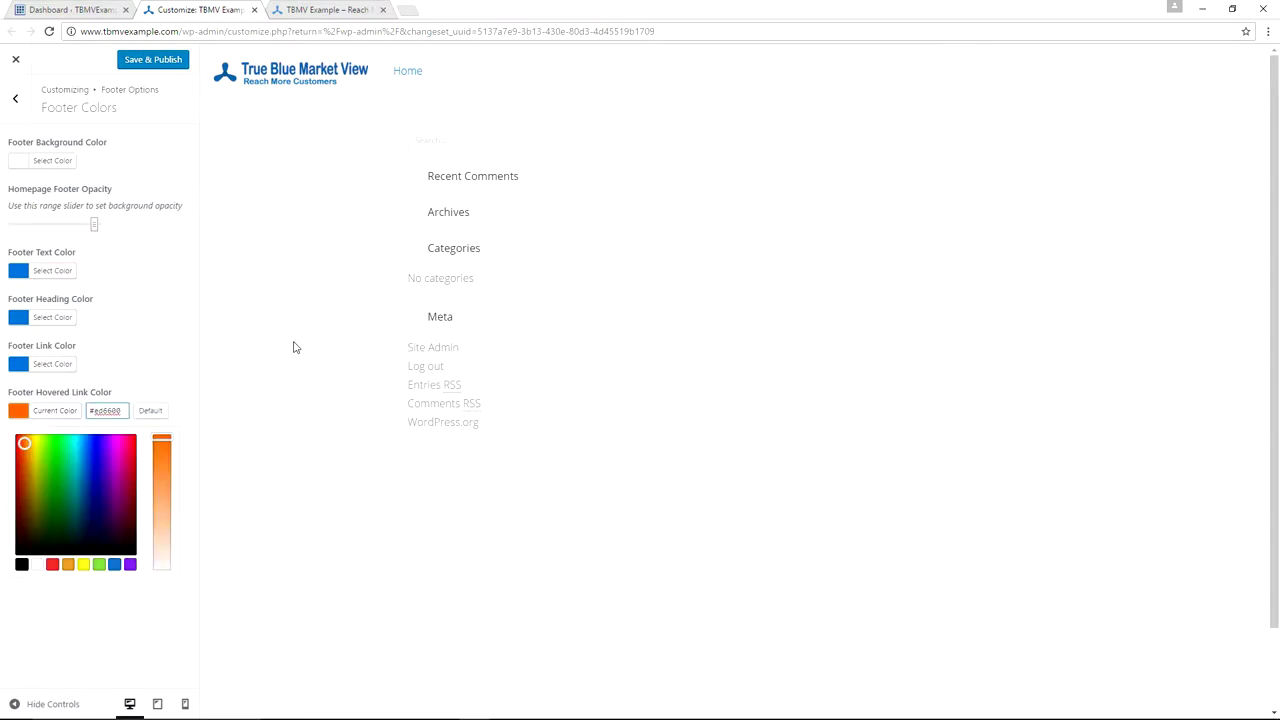
click(157, 64)
- Reload the live tbmvexample.com home page and check its footer
key(ctrl+Tab)
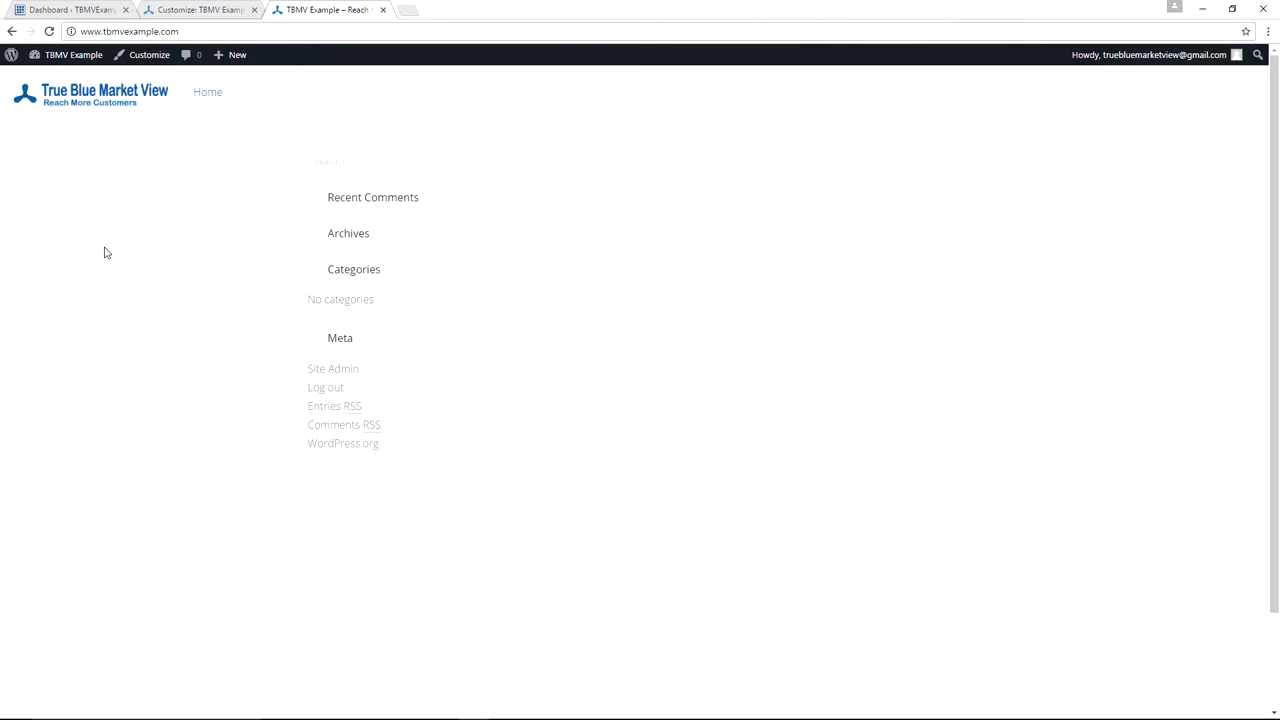
key(F5)
scroll(202, 243, down, 2)
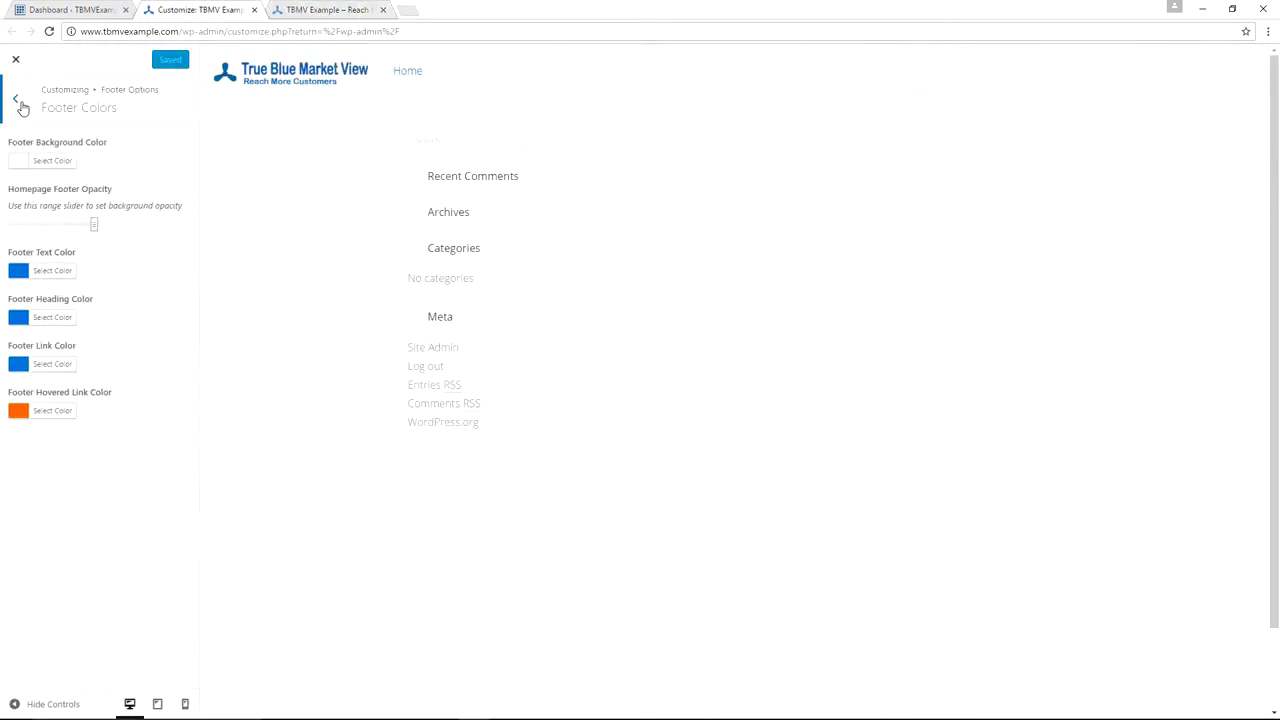
- Reduce the footer height to the minimum and set the footer width to Full Width, saving and publishing the footer size
click(18, 100)
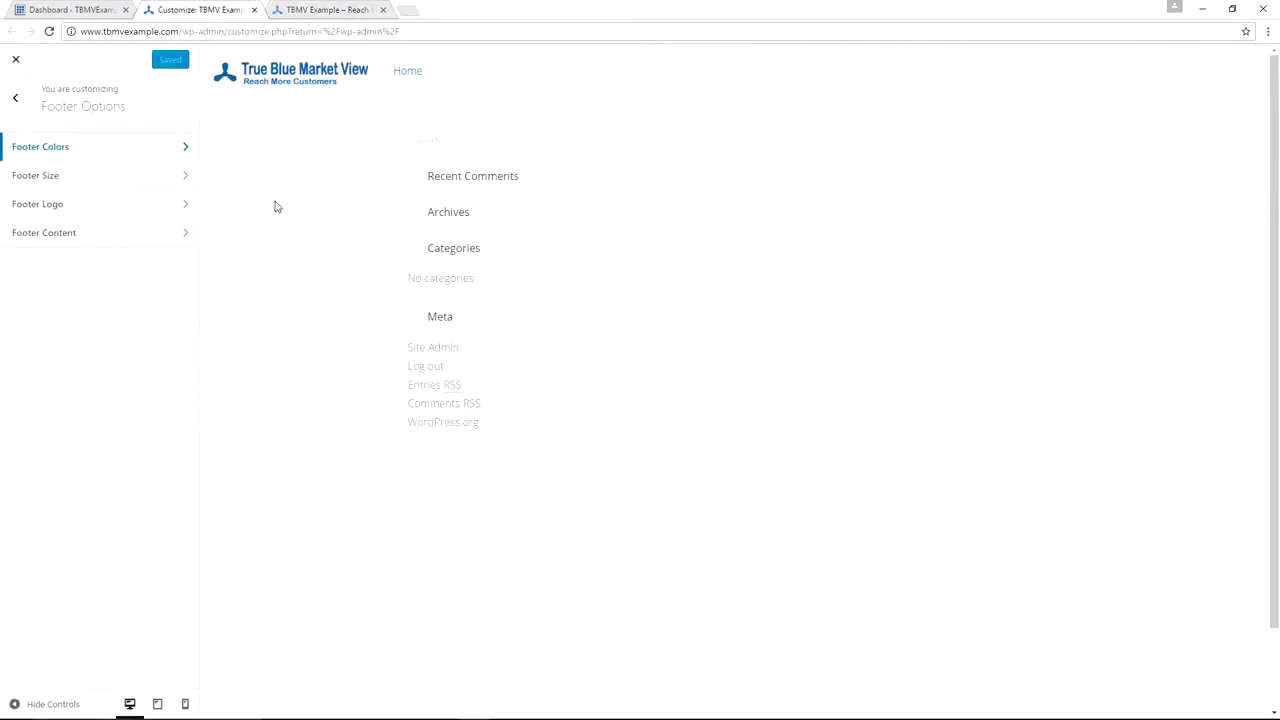
click(105, 187)
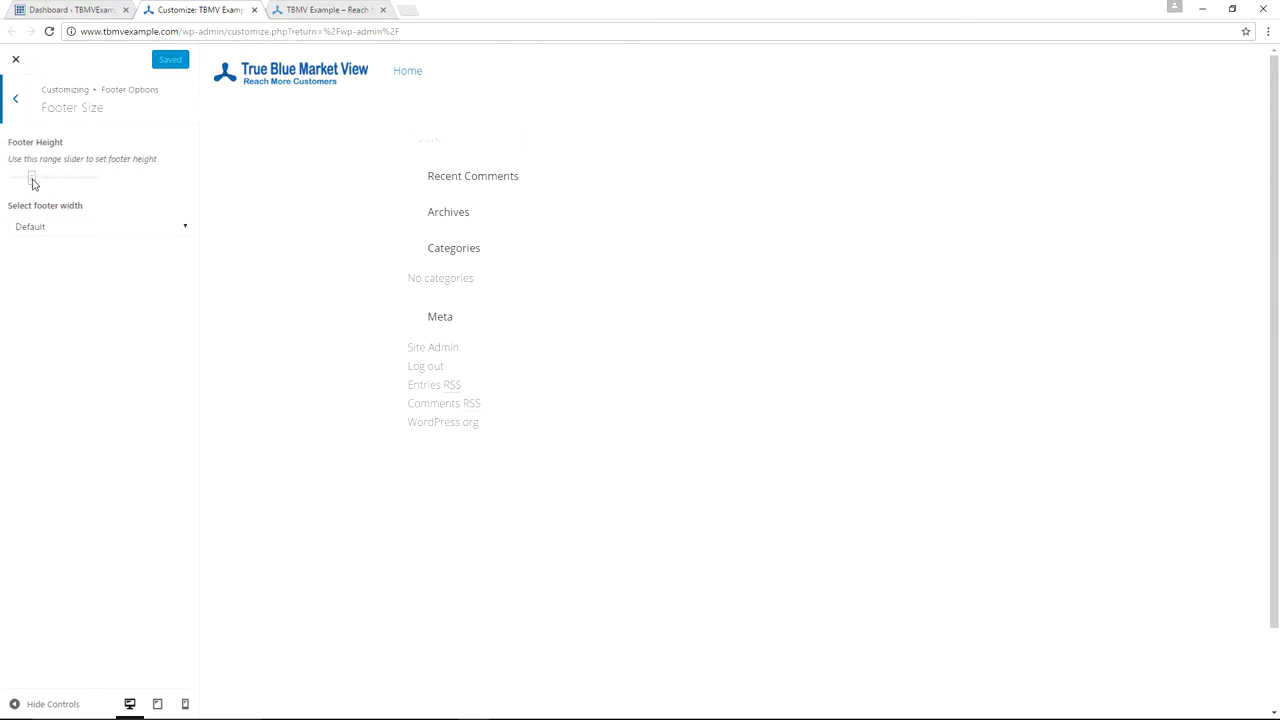
drag(33, 183, 7, 188)
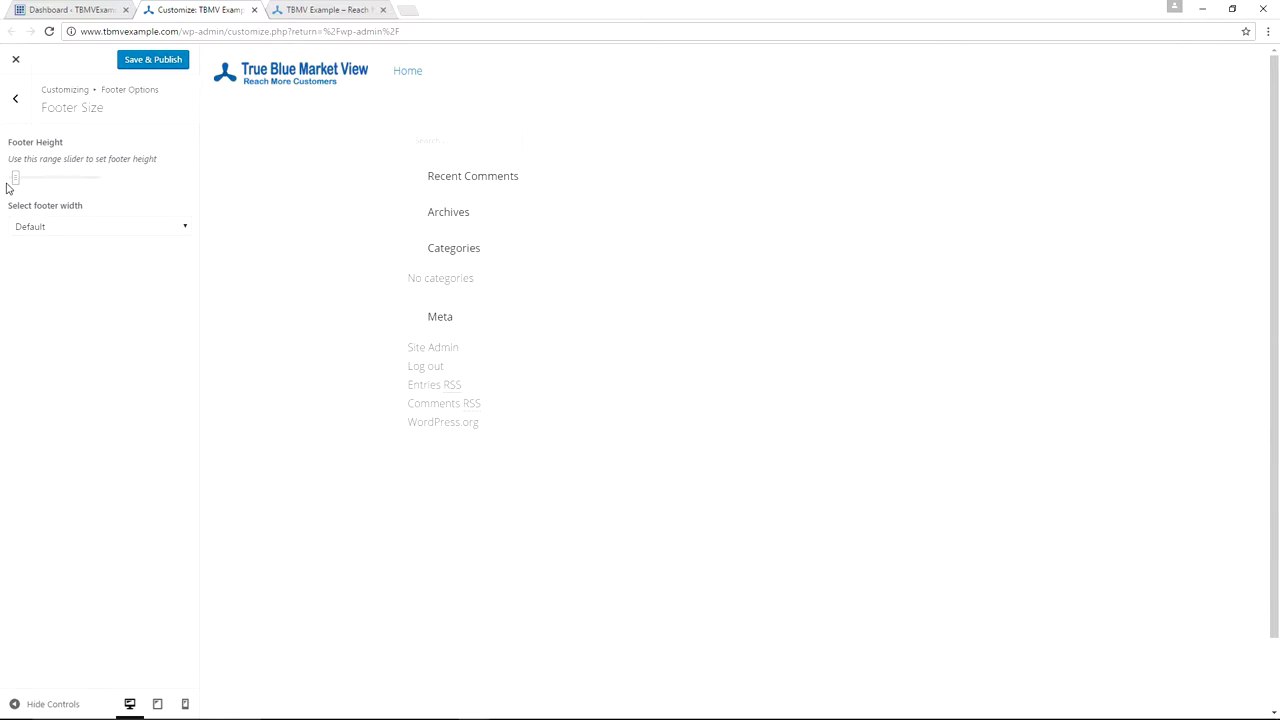
click(96, 236)
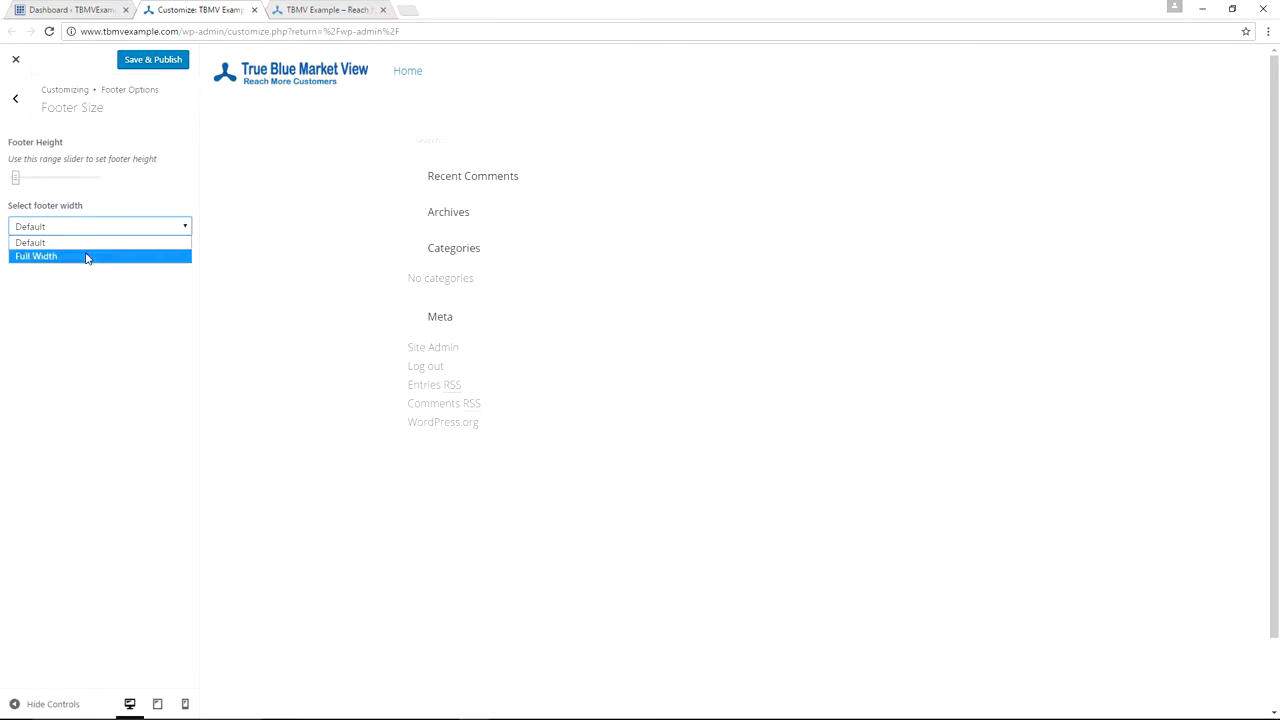
click(86, 257)
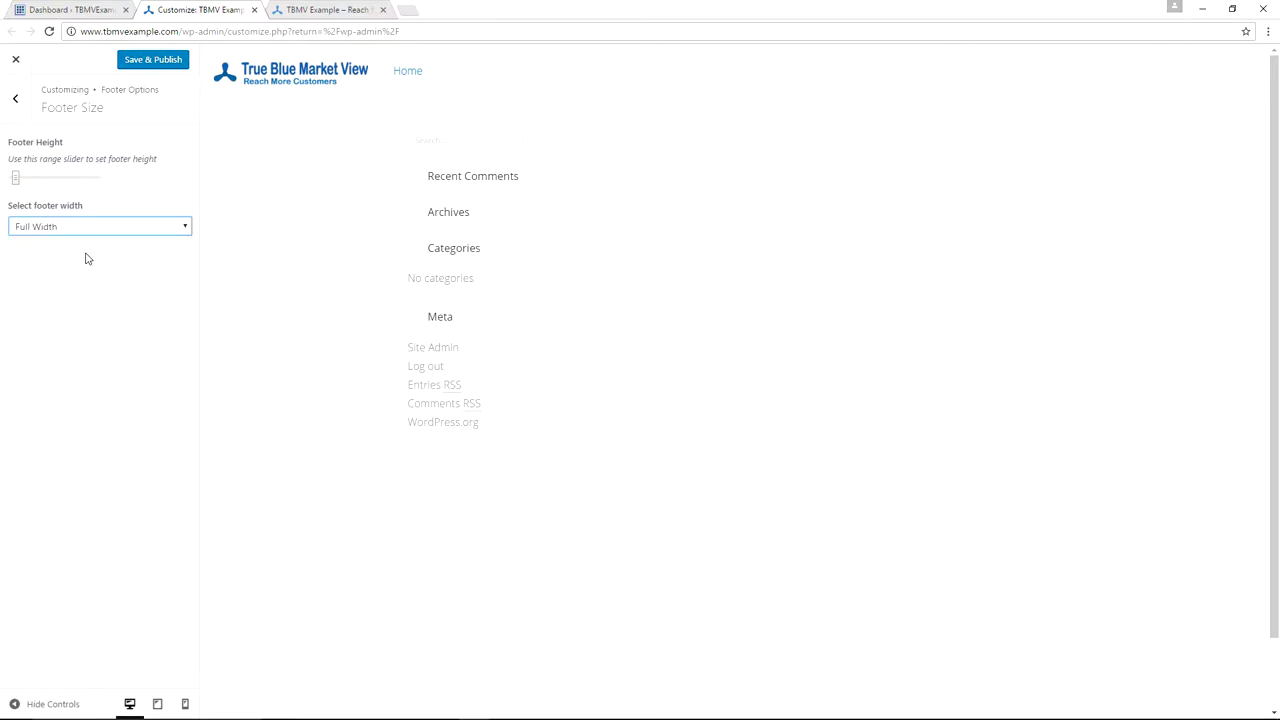
click(168, 62)
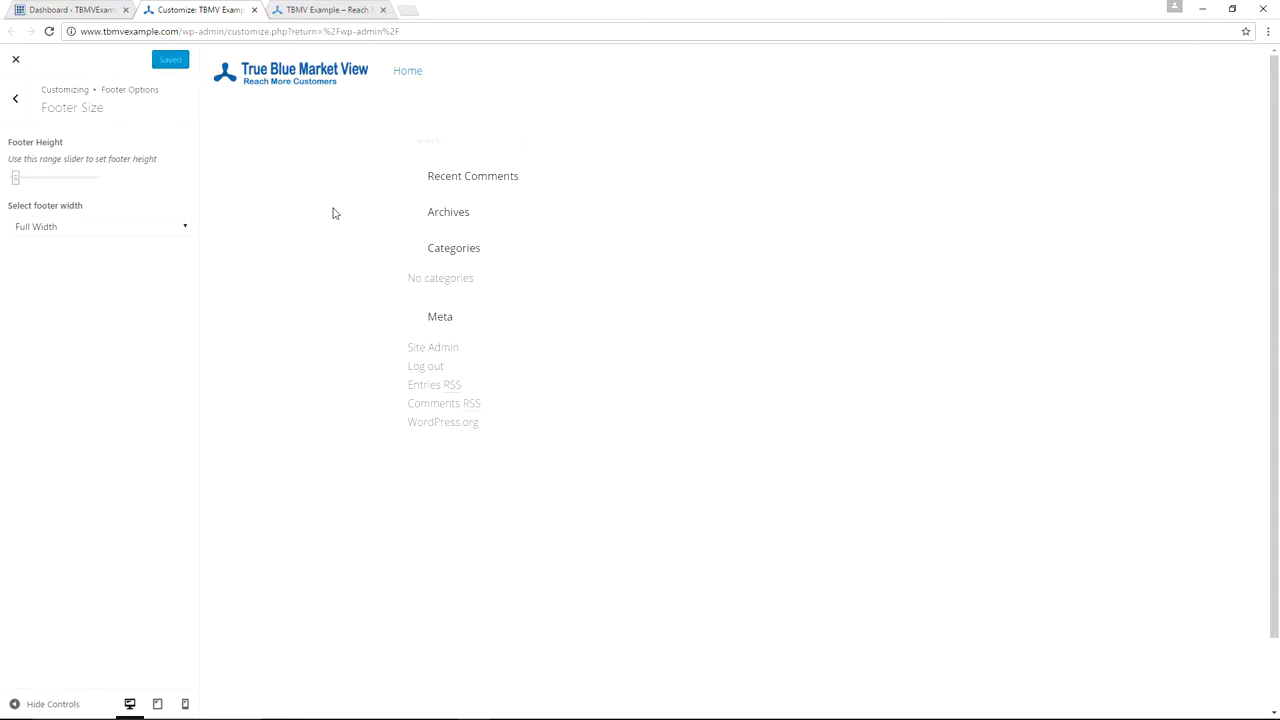
click(17, 102)
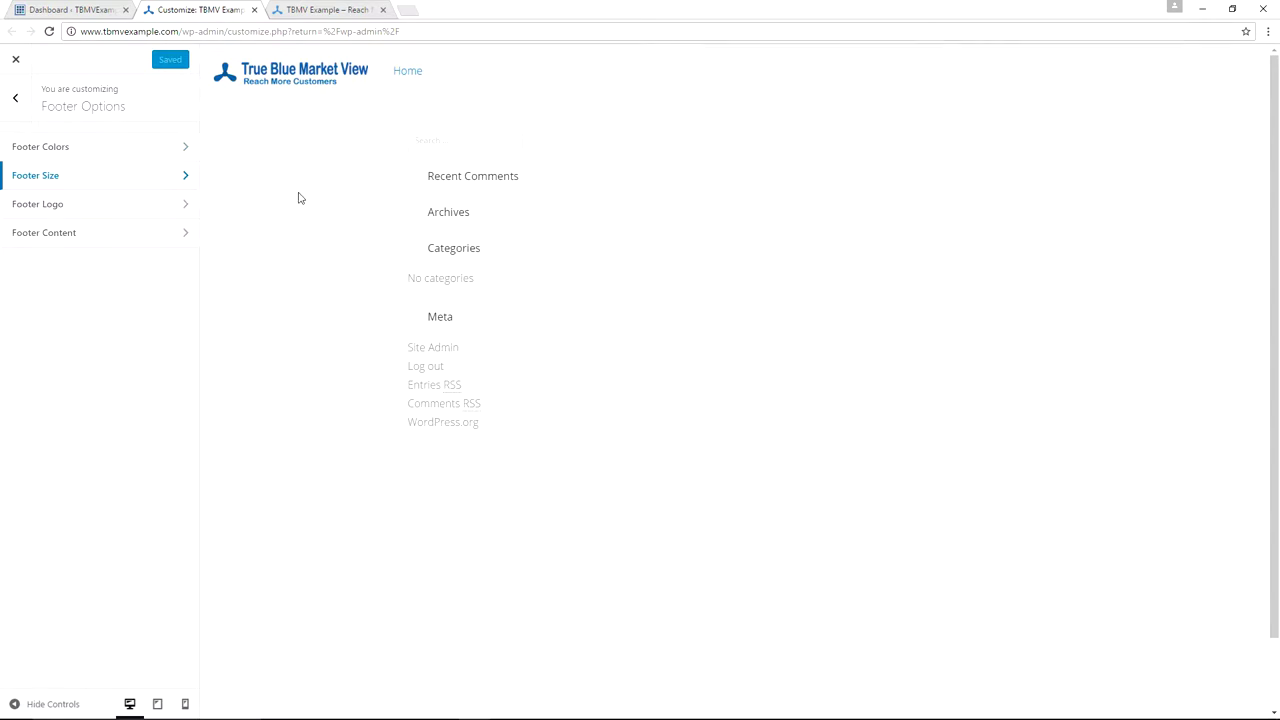
- Set the footer content's left footer area to Social Icons, and save and publish it
click(117, 237)
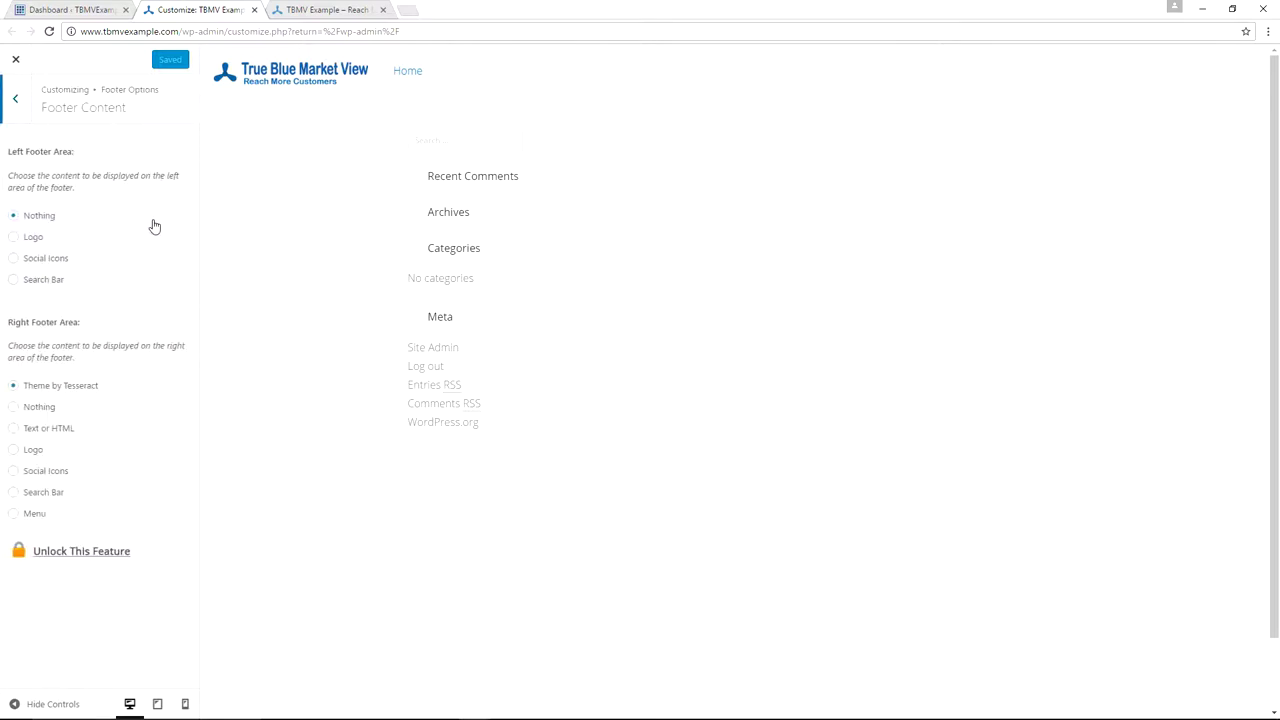
click(14, 259)
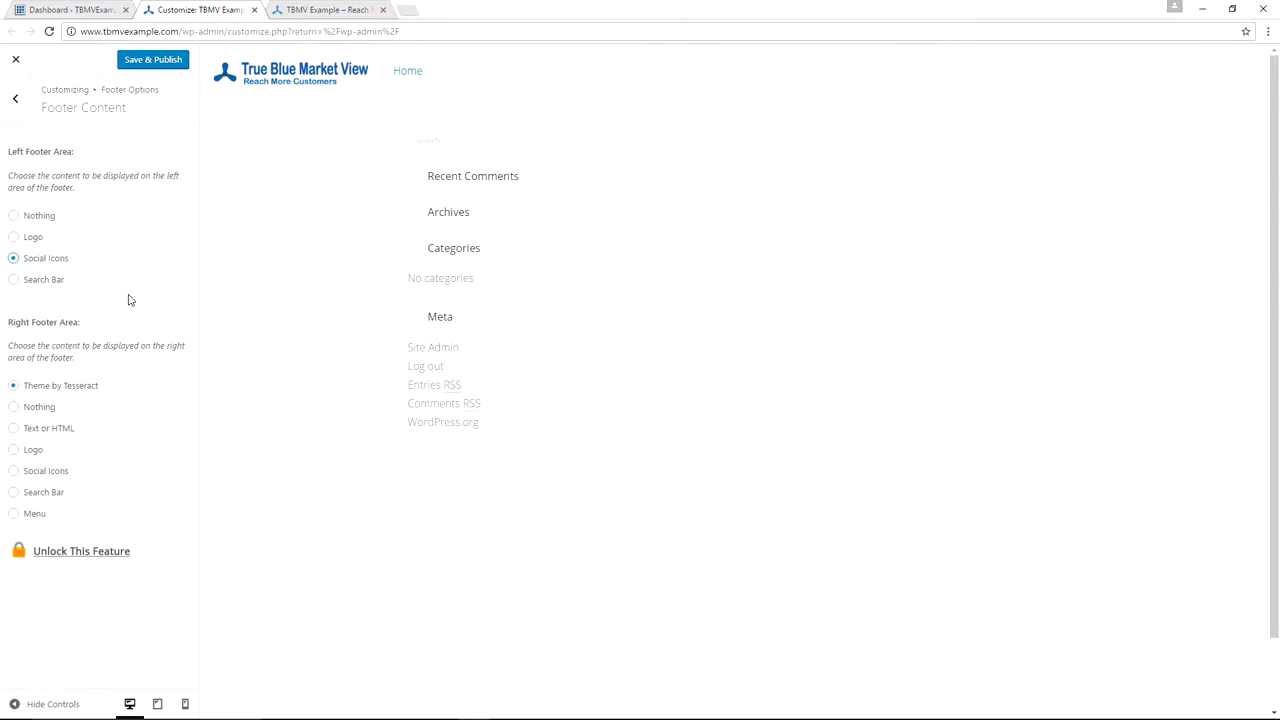
click(166, 62)
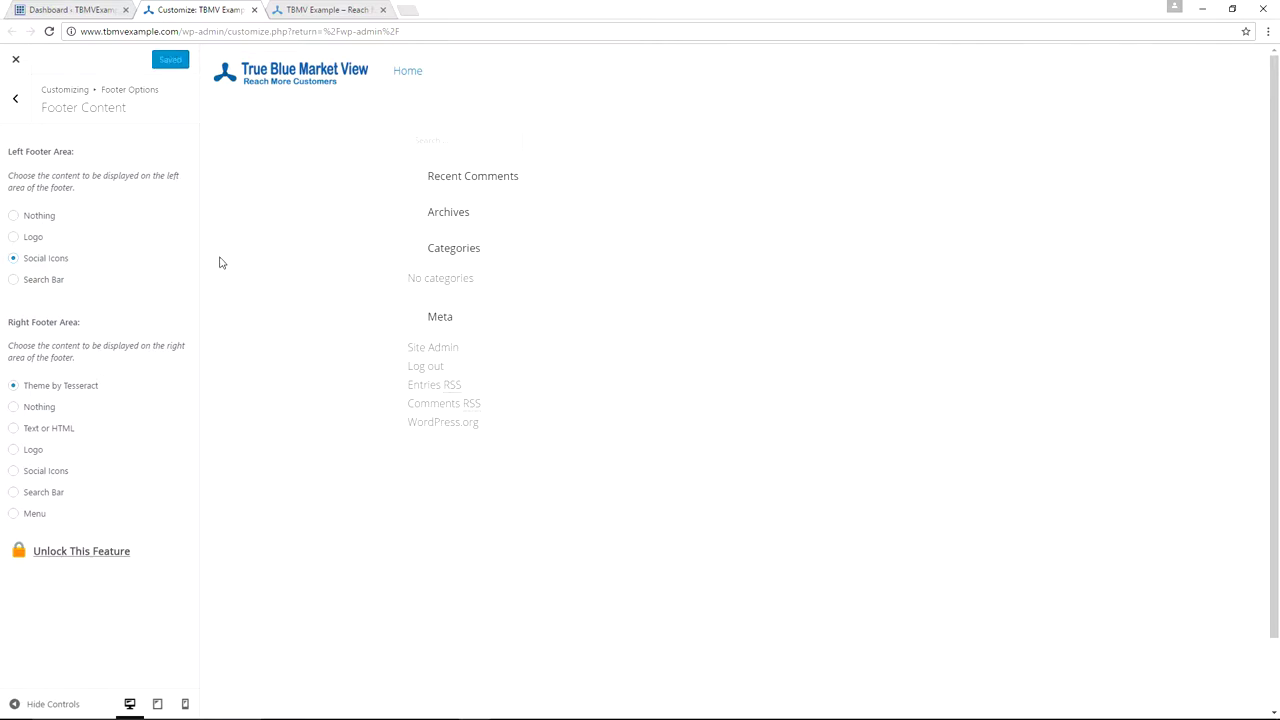
click(18, 105)
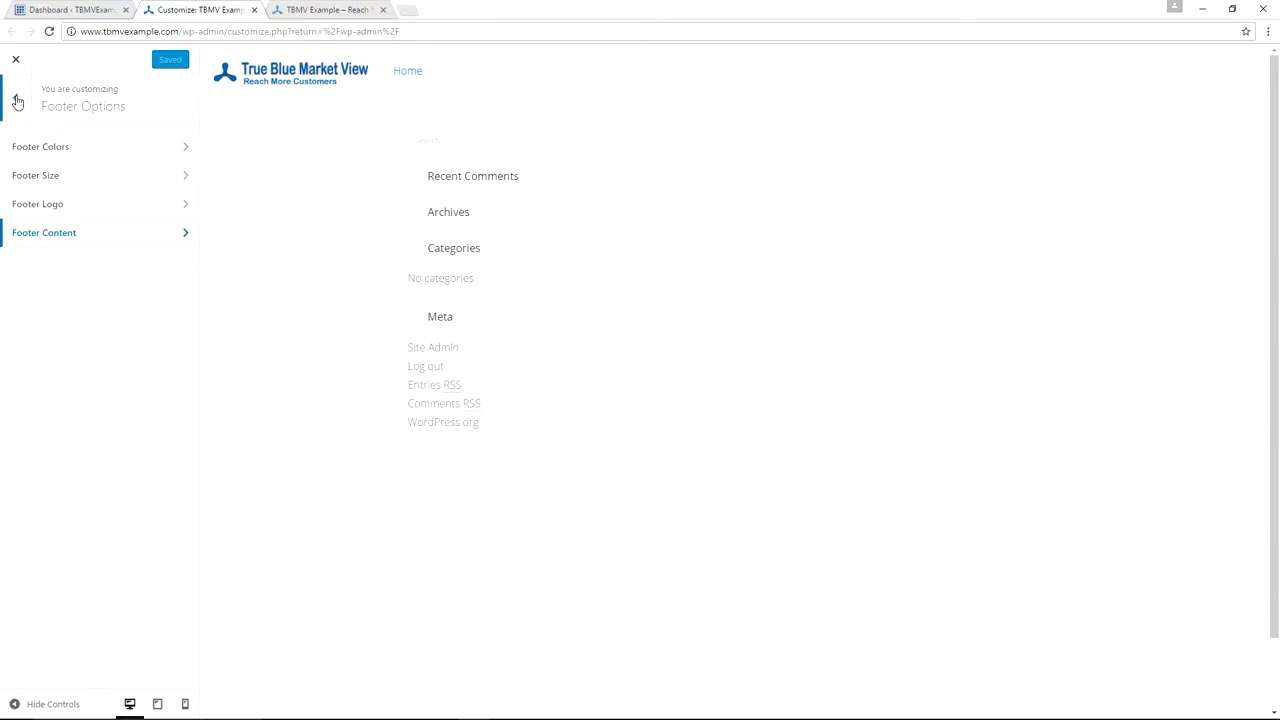
click(18, 102)
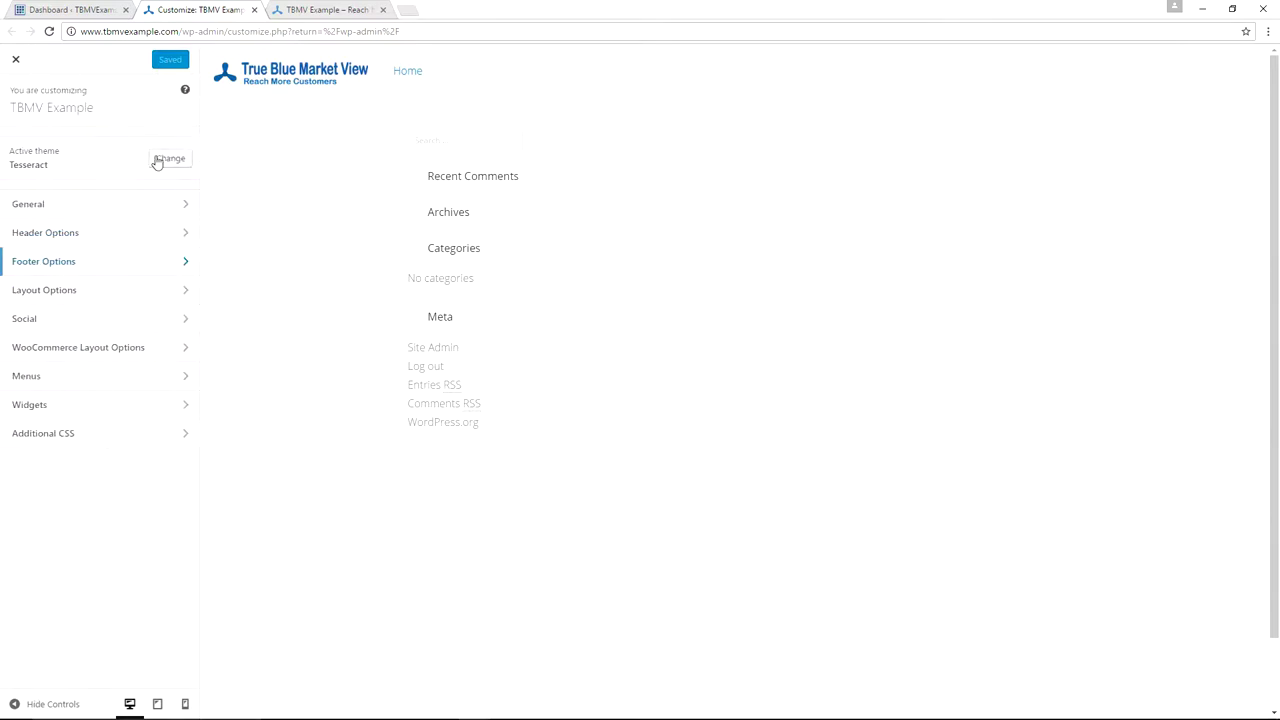
click(100, 323)
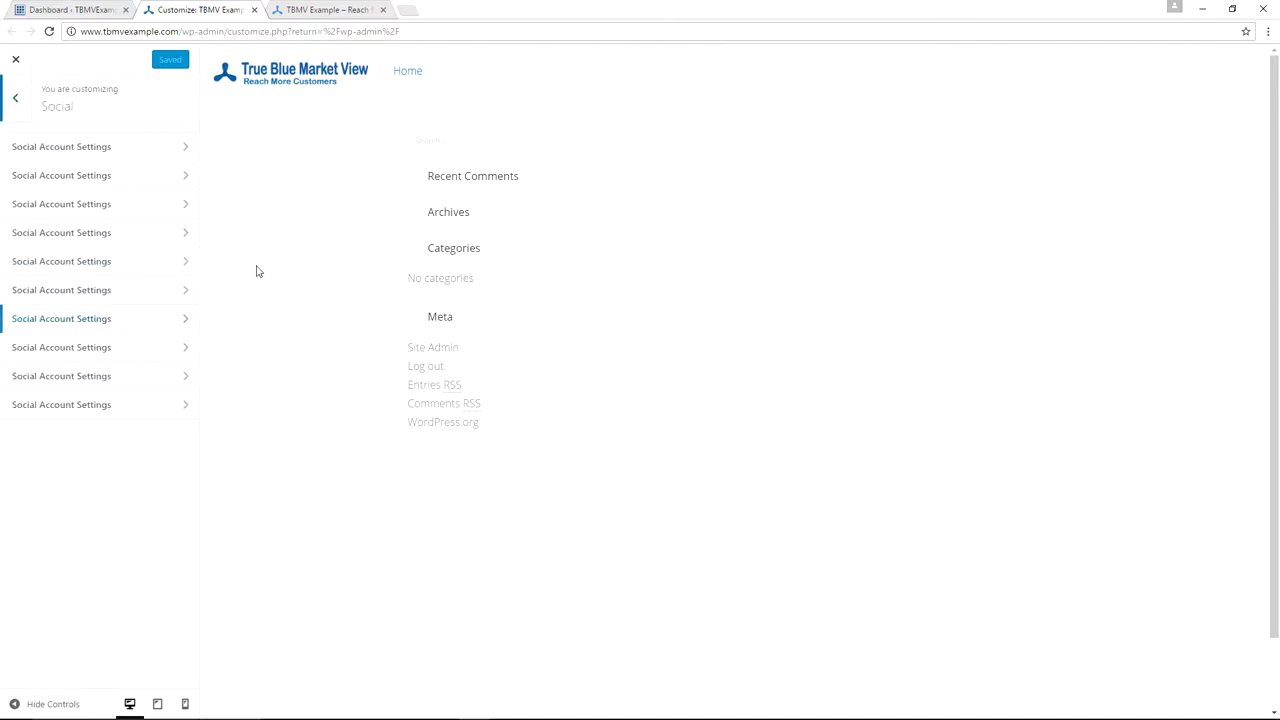
click(126, 147)
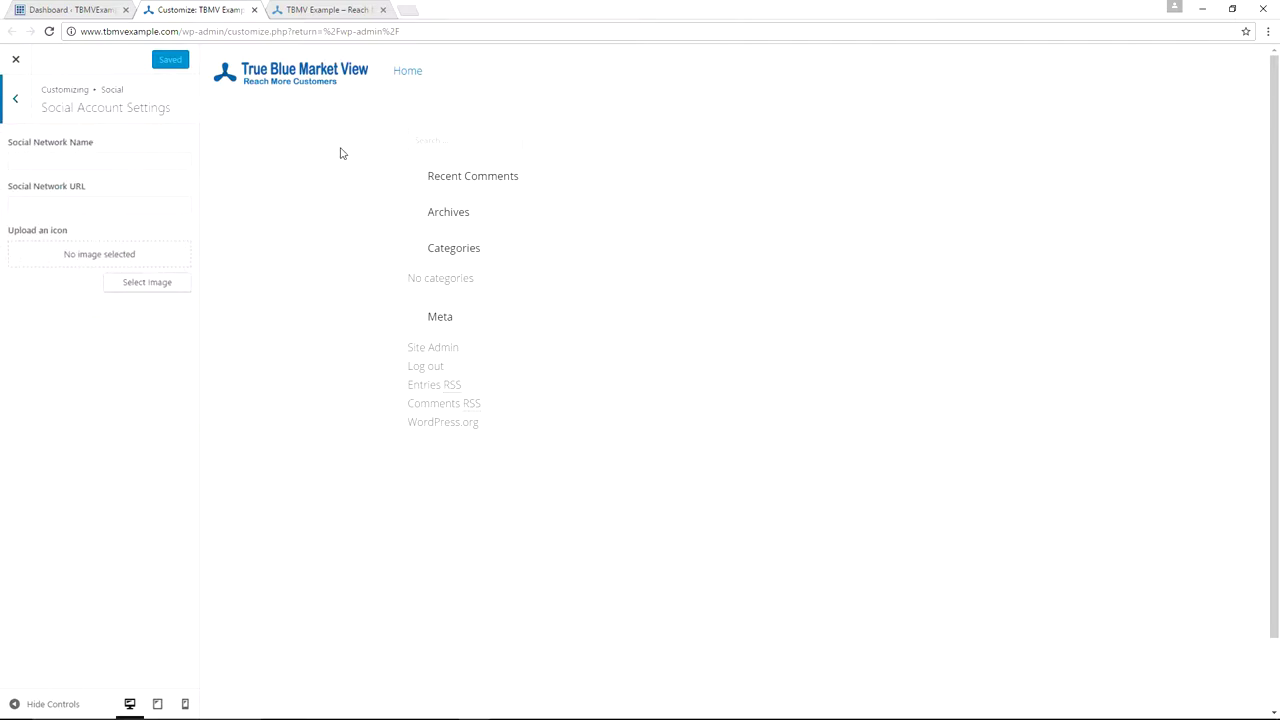
click(116, 161)
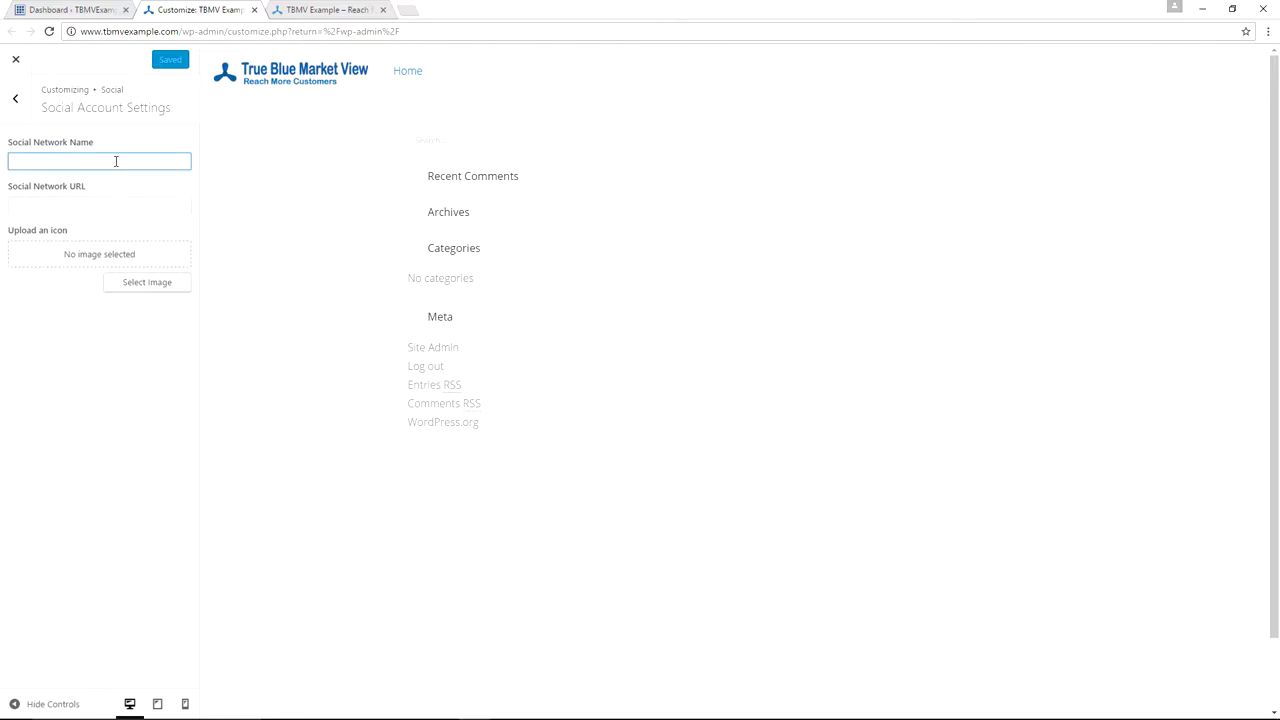
text(YouTube)
key(Tab)
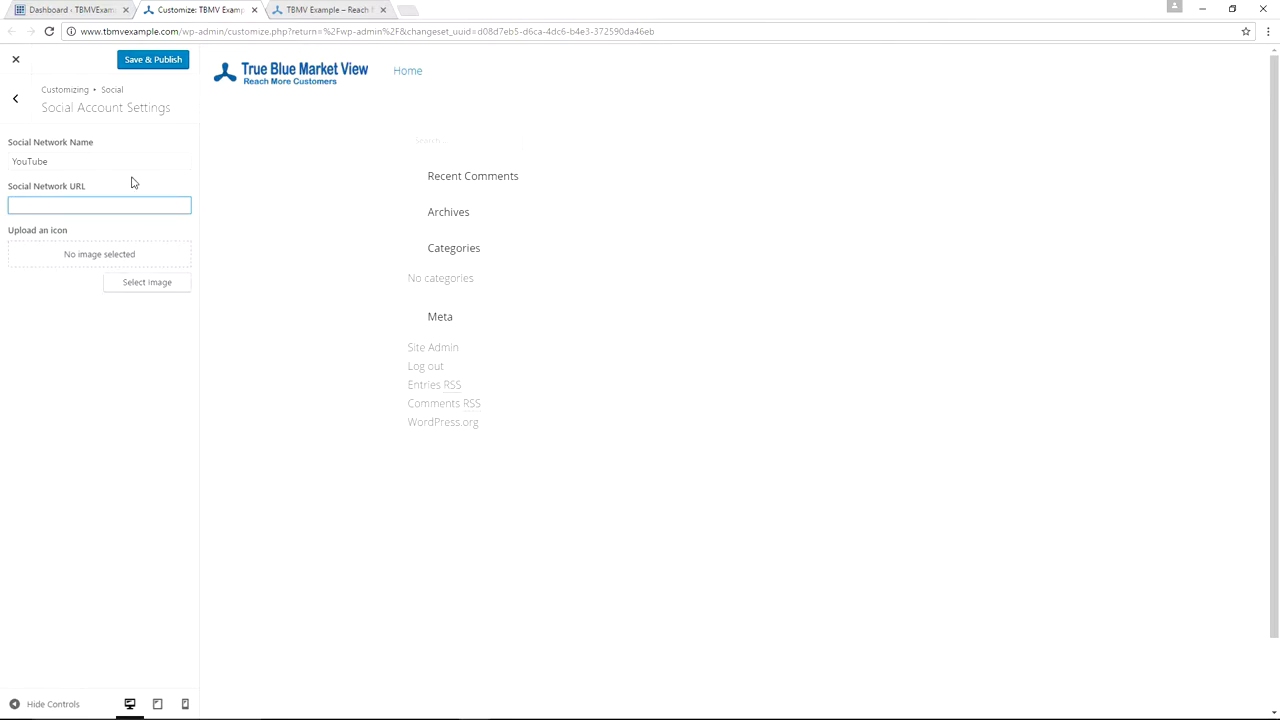
text(https://www.youtube.com/truebluemarketview)
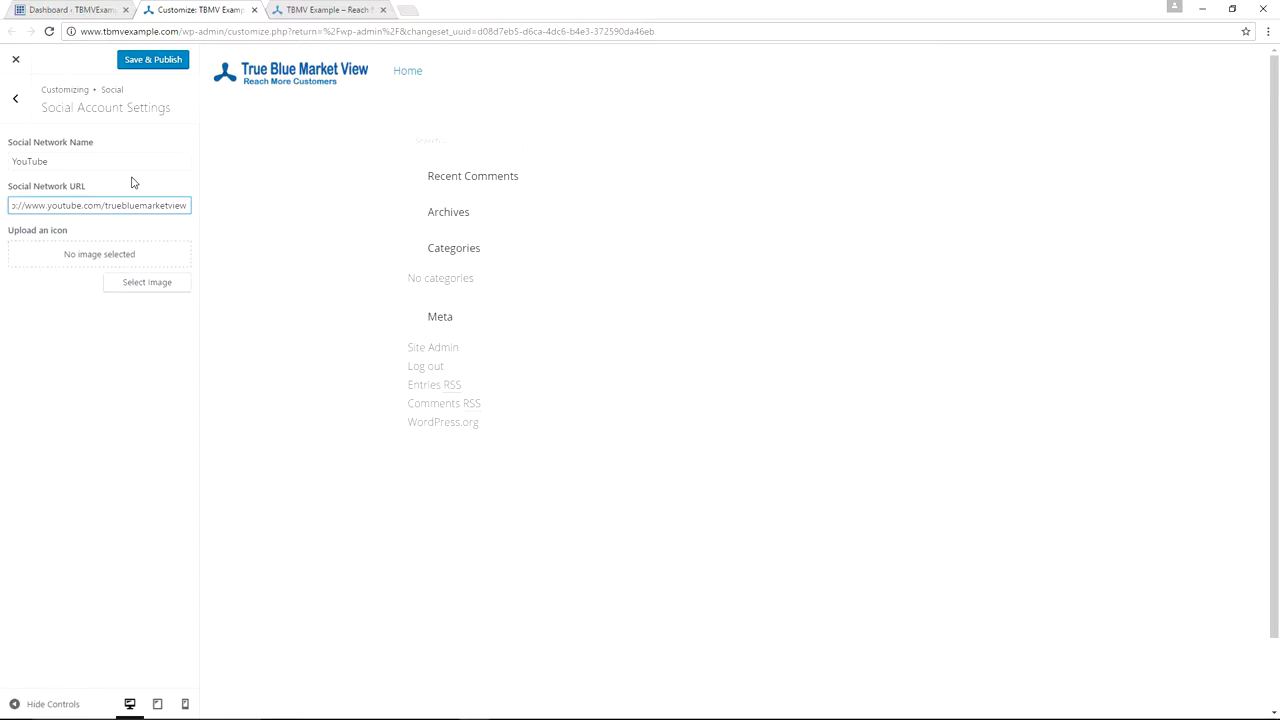
click(303, 203)
- Upload YouTube.png from the png folder in Social Media as the YouTube account's icon, and save and publish the account
click(135, 286)
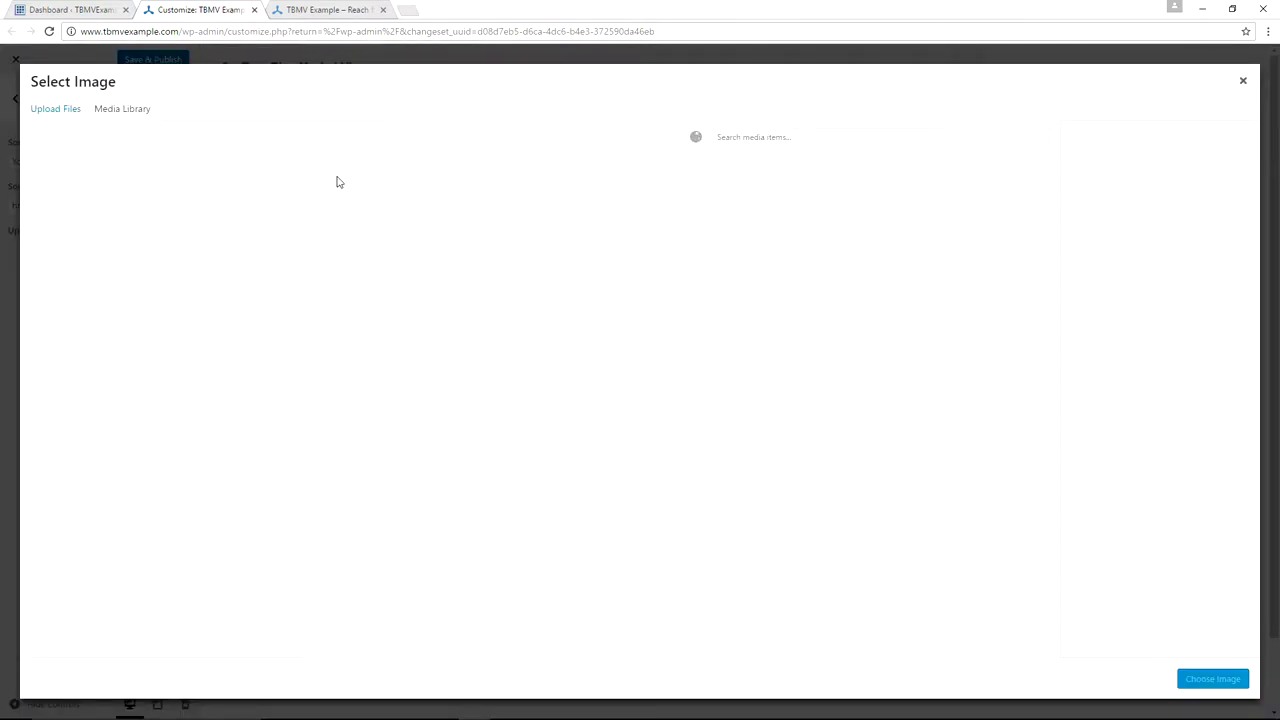
click(56, 110)
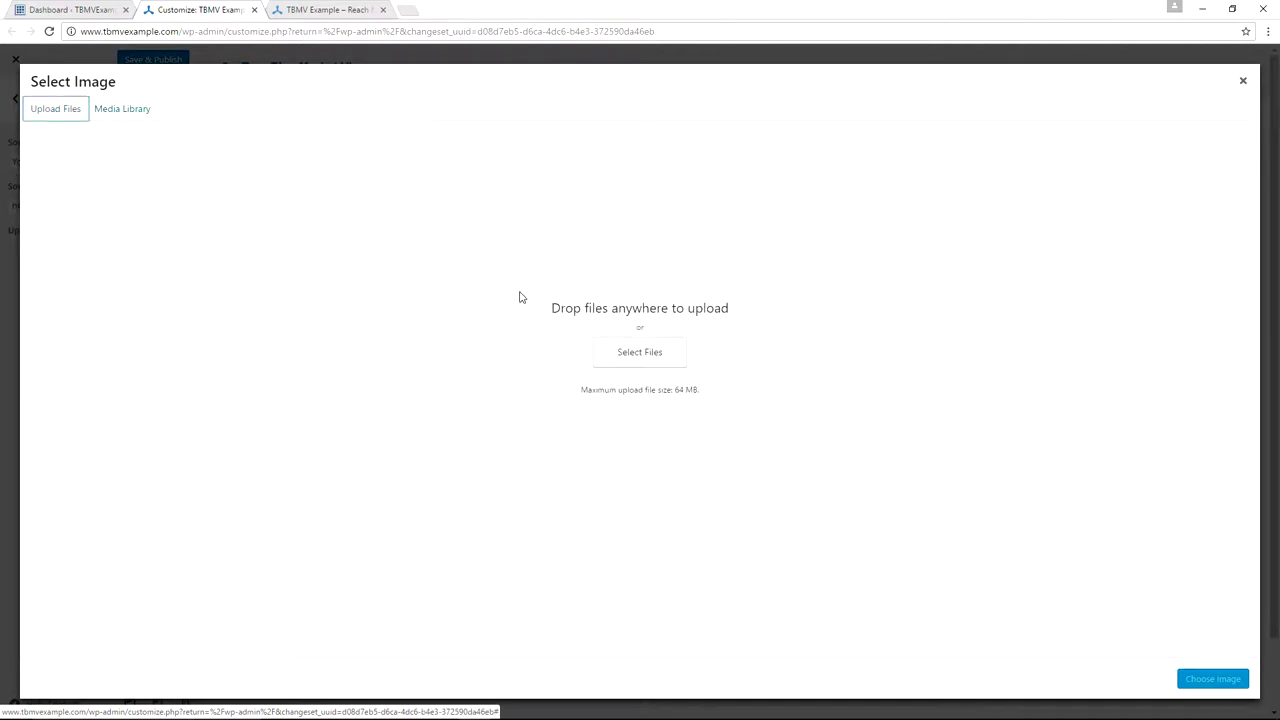
click(619, 359)
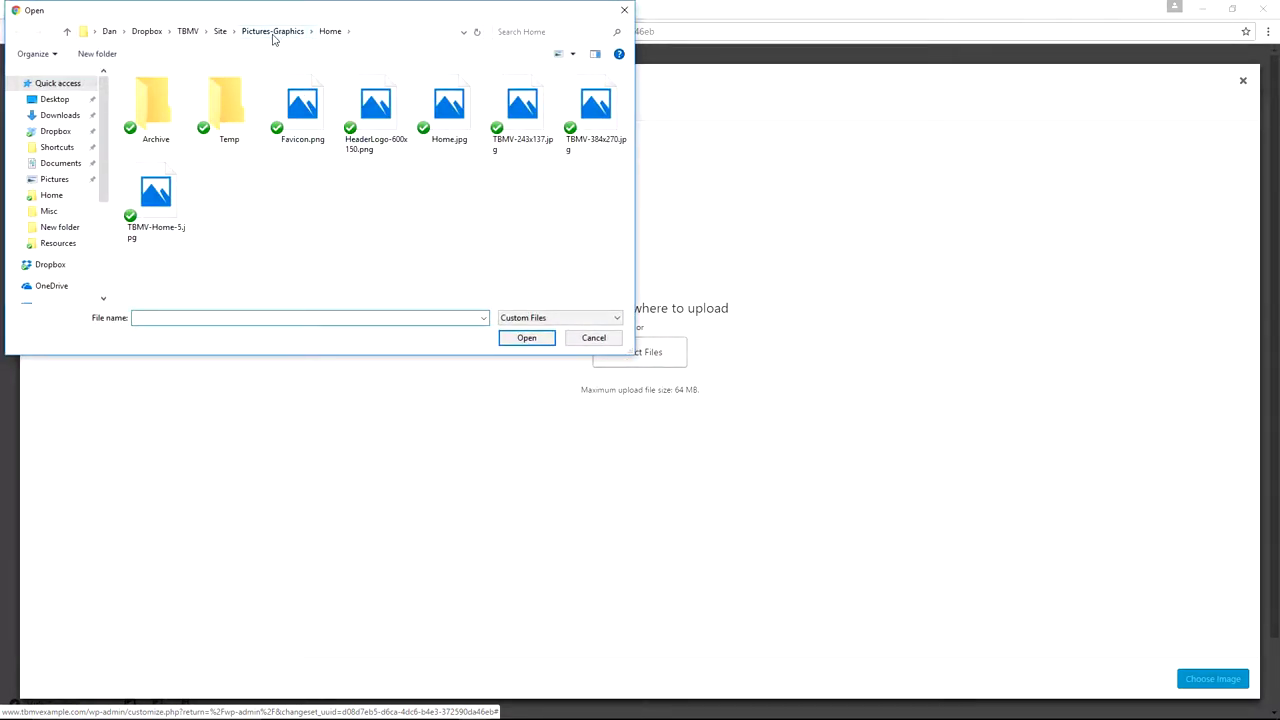
click(270, 34)
double_click(180, 150)
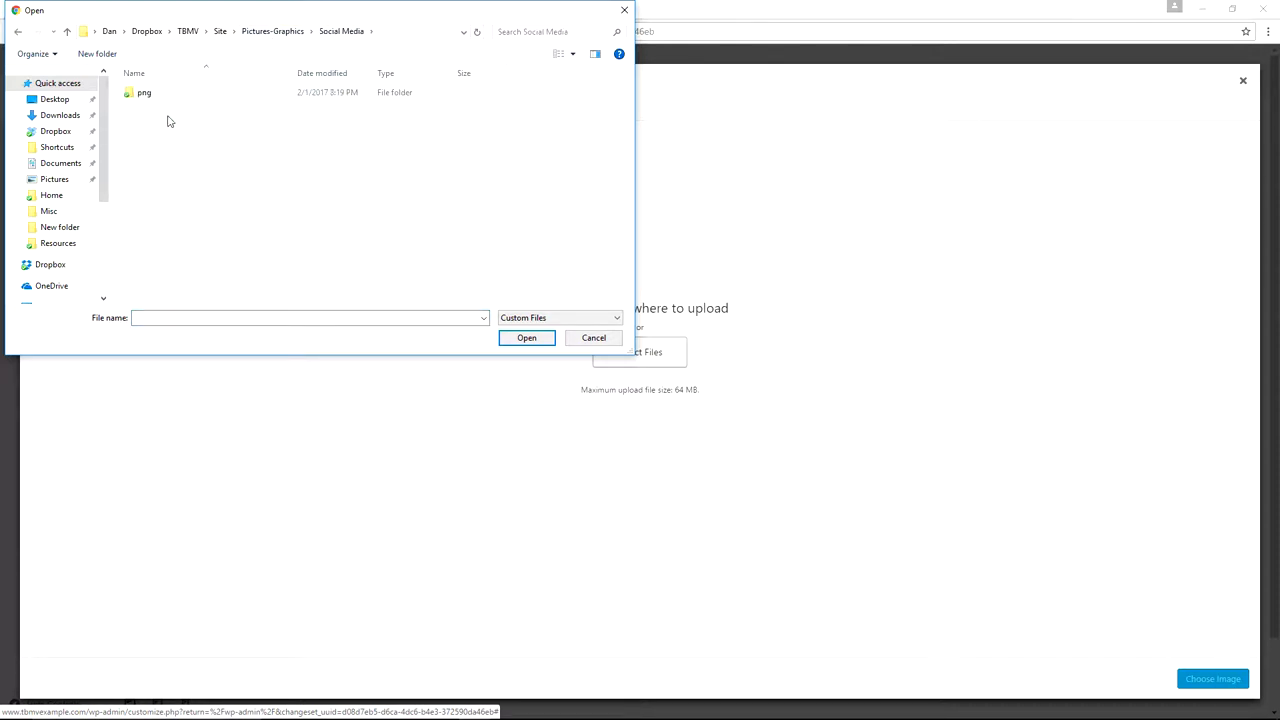
double_click(150, 94)
click(376, 108)
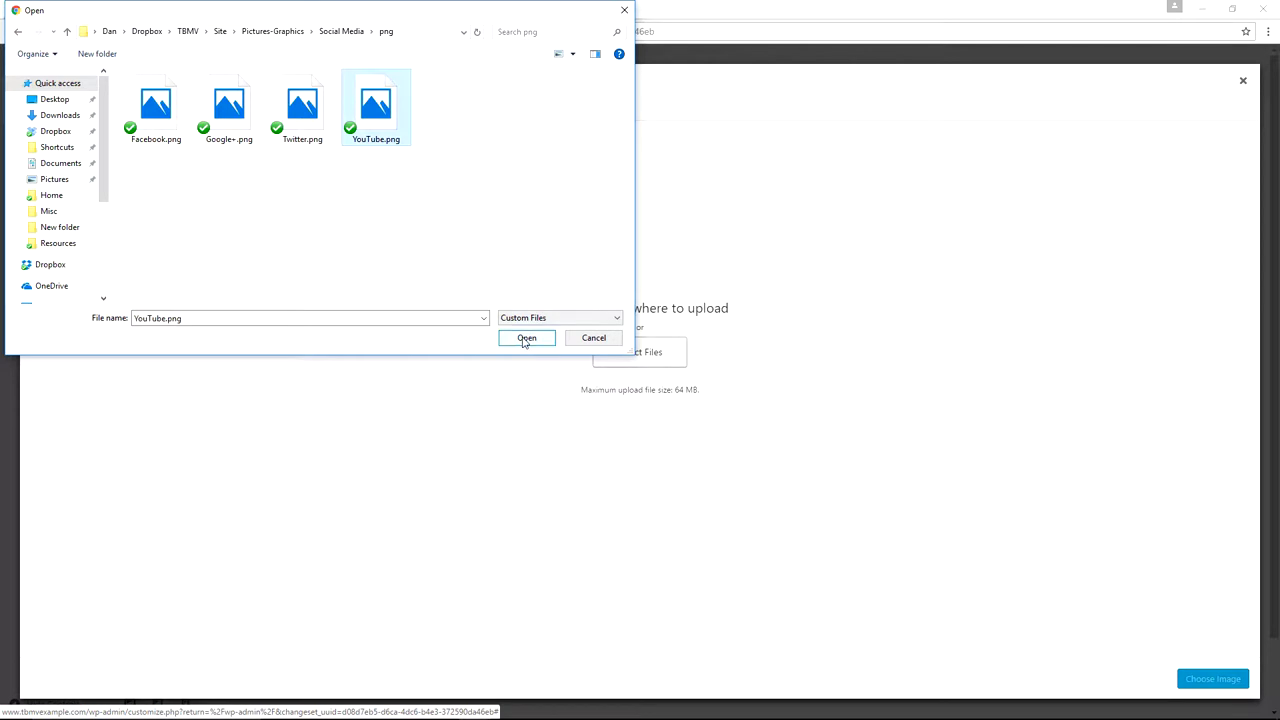
click(526, 338)
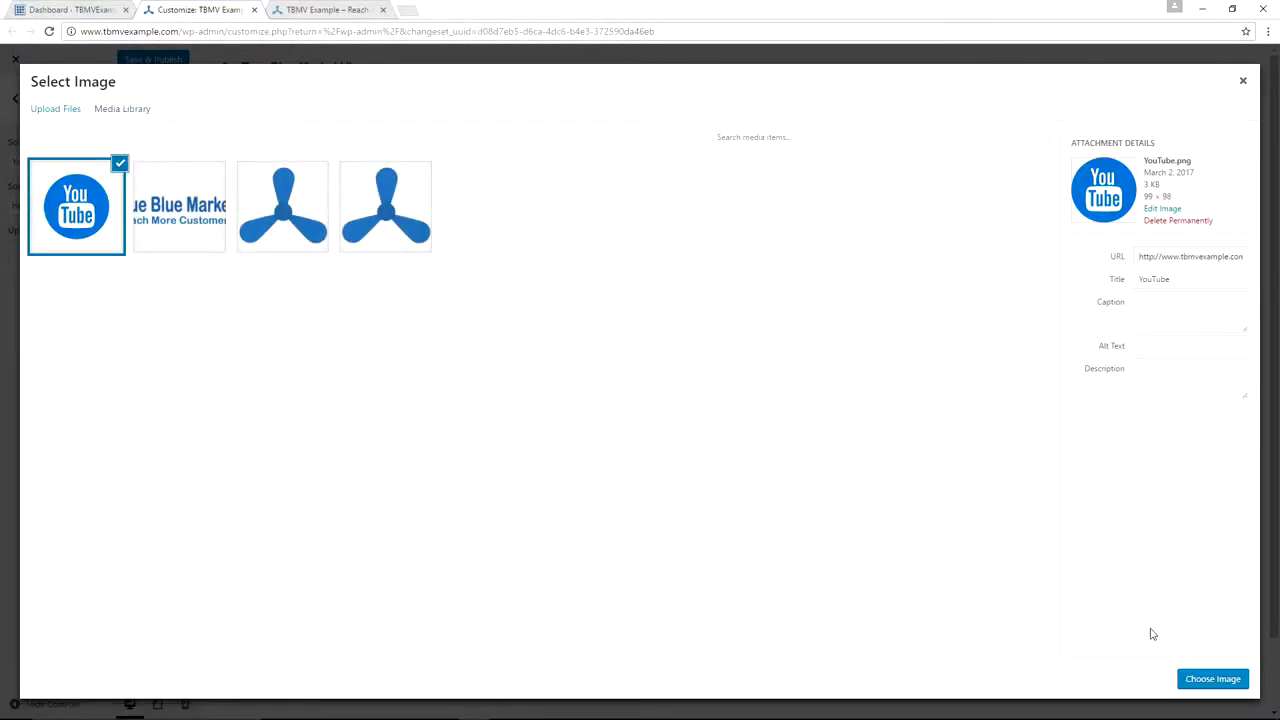
click(1212, 679)
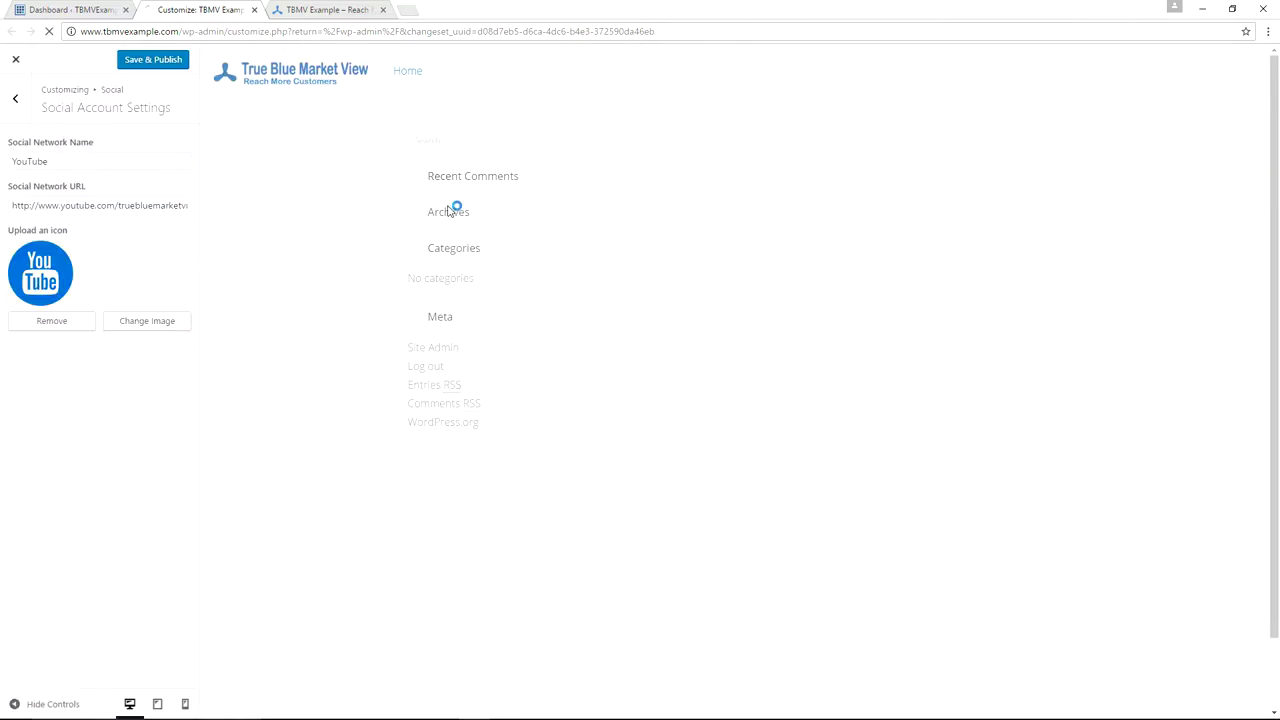
click(143, 60)
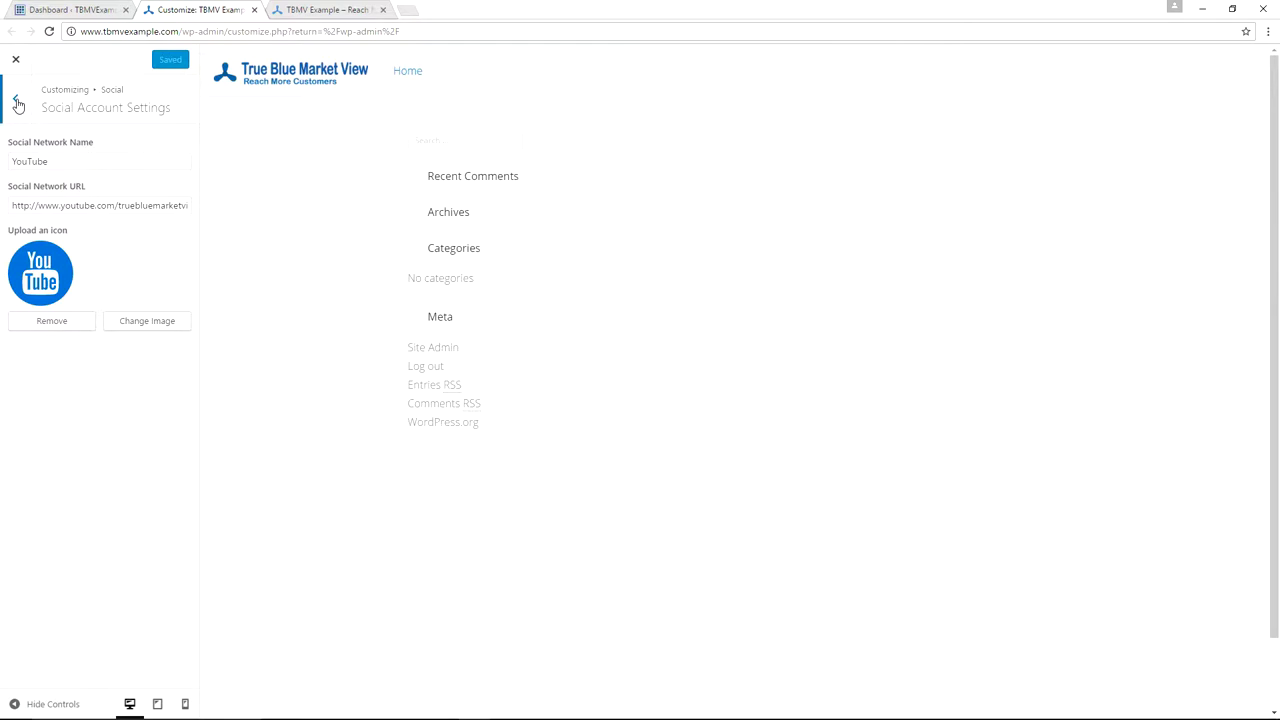
click(18, 104)
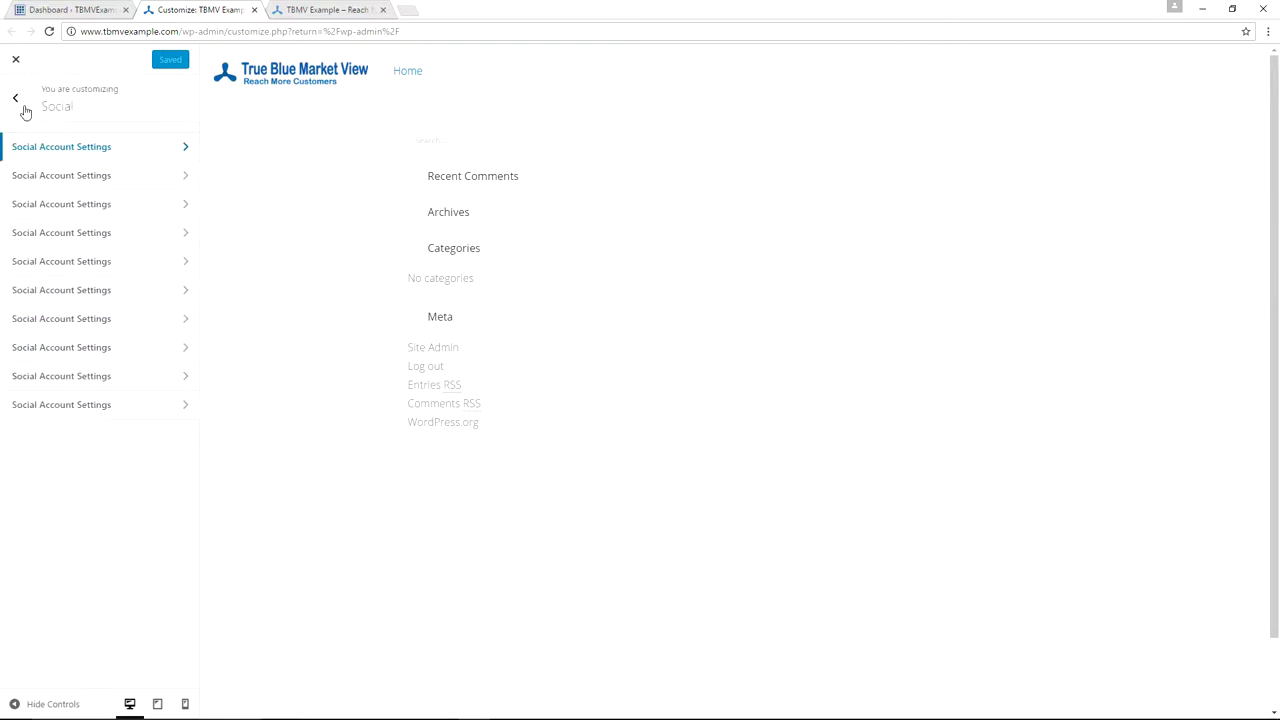
click(123, 178)
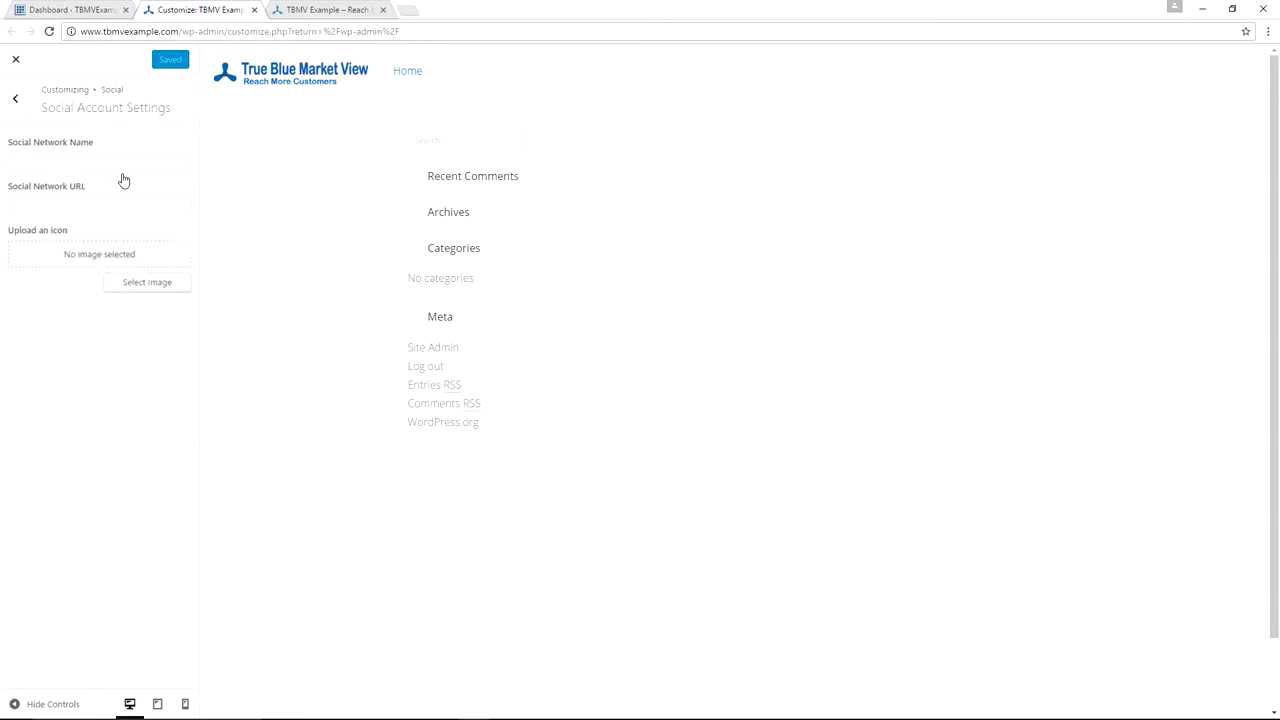
click(98, 162)
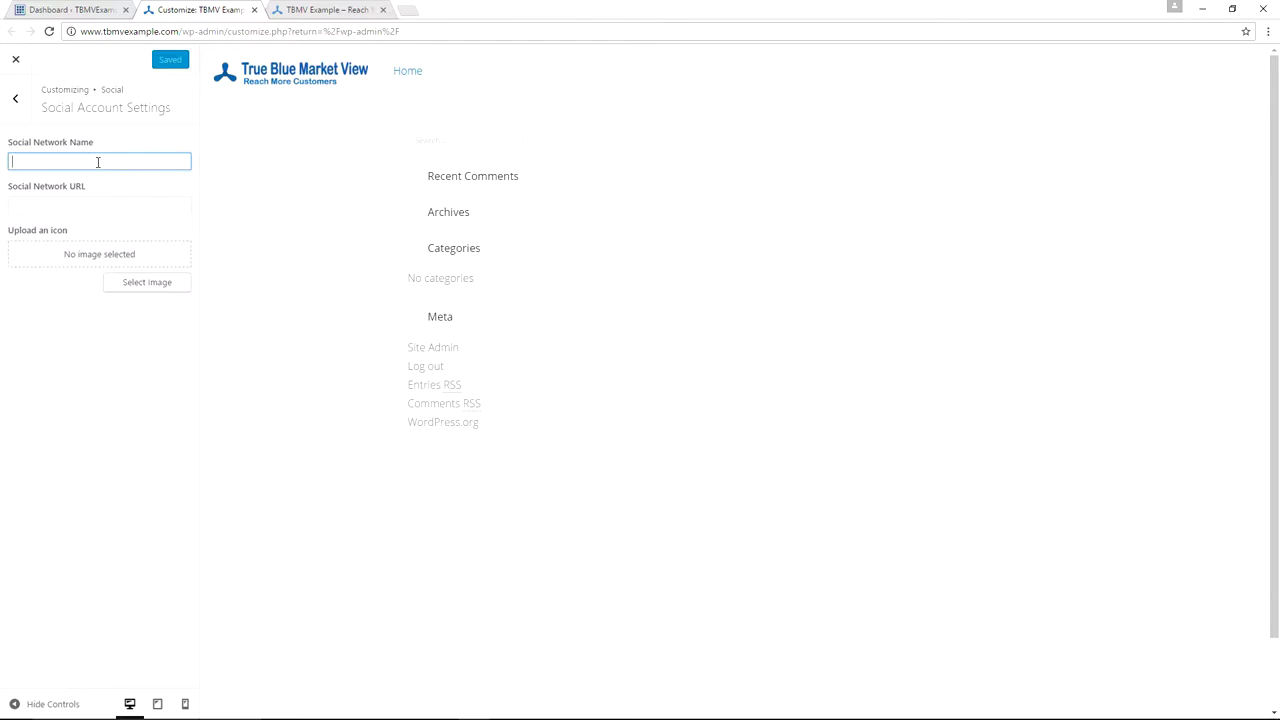
text(Facebook)
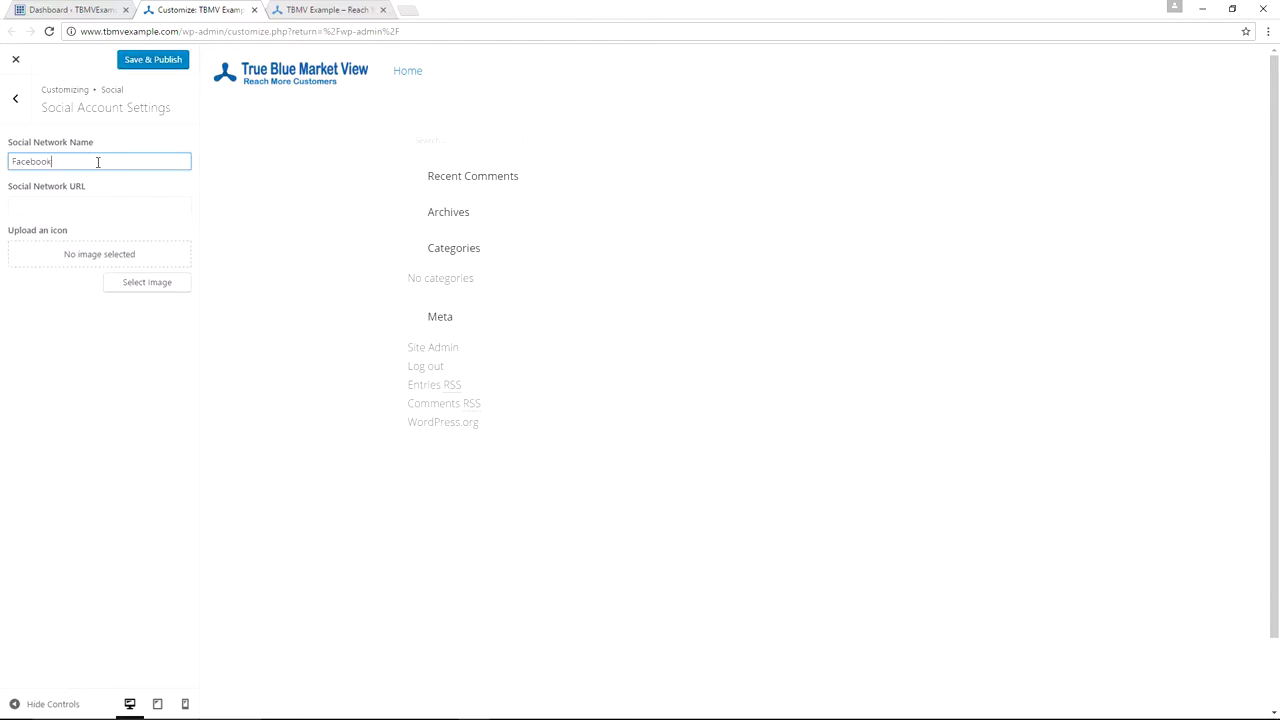
key(Tab)
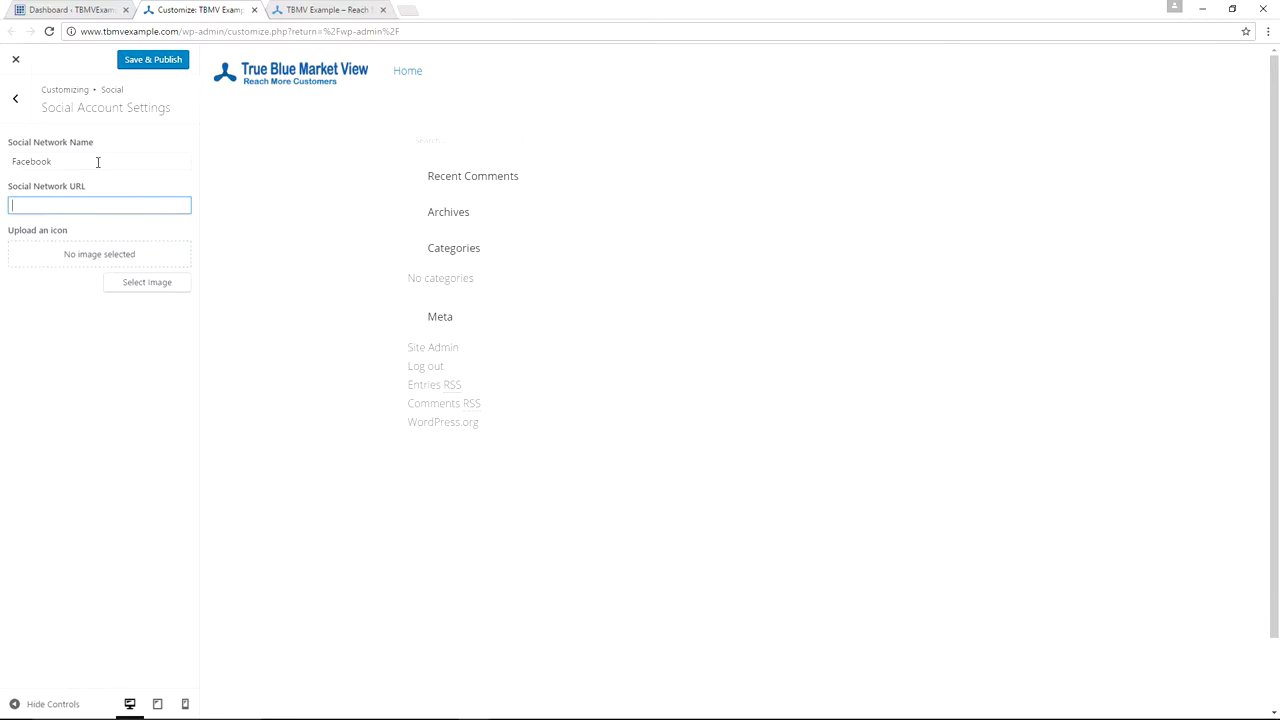
text(https://www.facebook.com/Truebluemarketview)
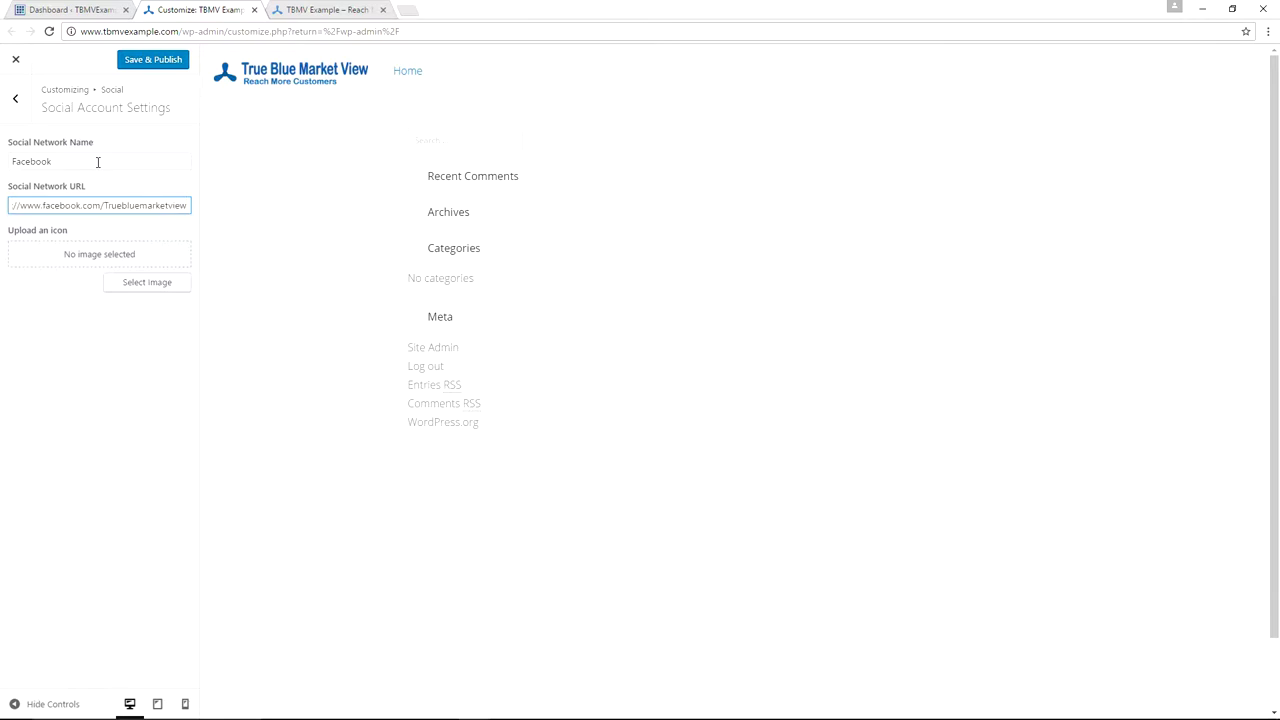
- Upload Facebook.png as the Facebook account's icon, and save and publish the account
click(155, 286)
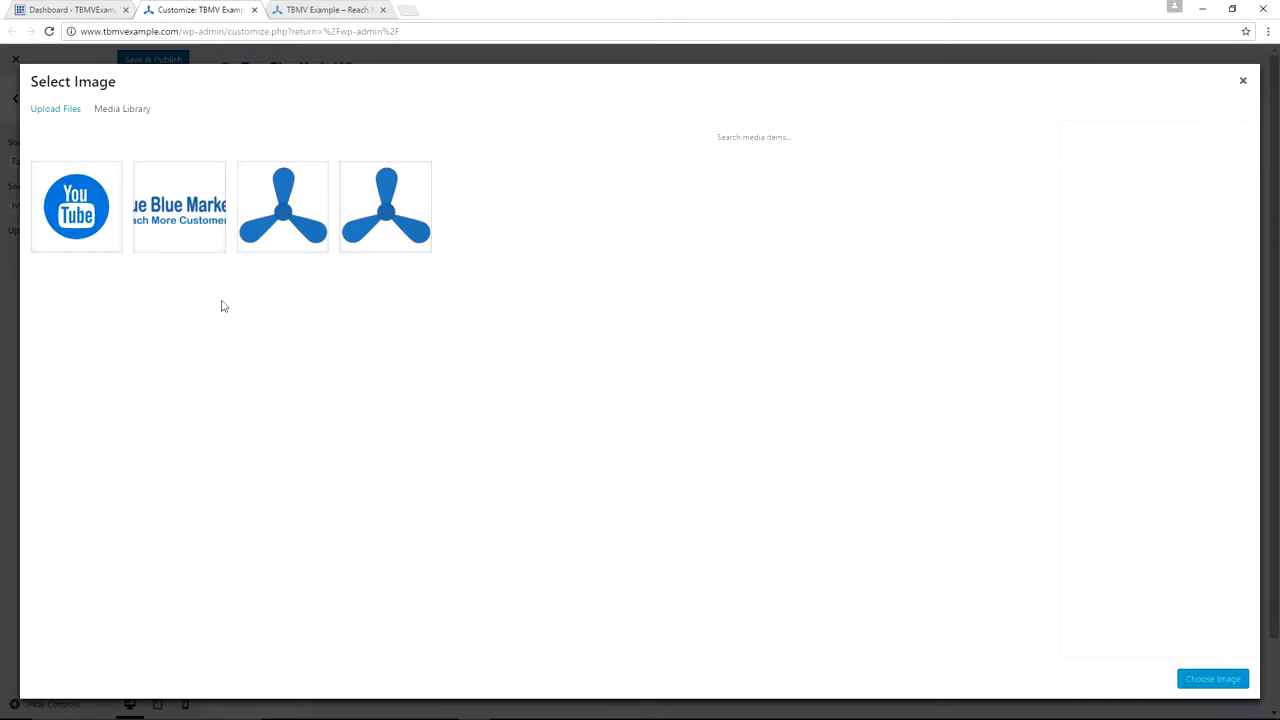
click(58, 110)
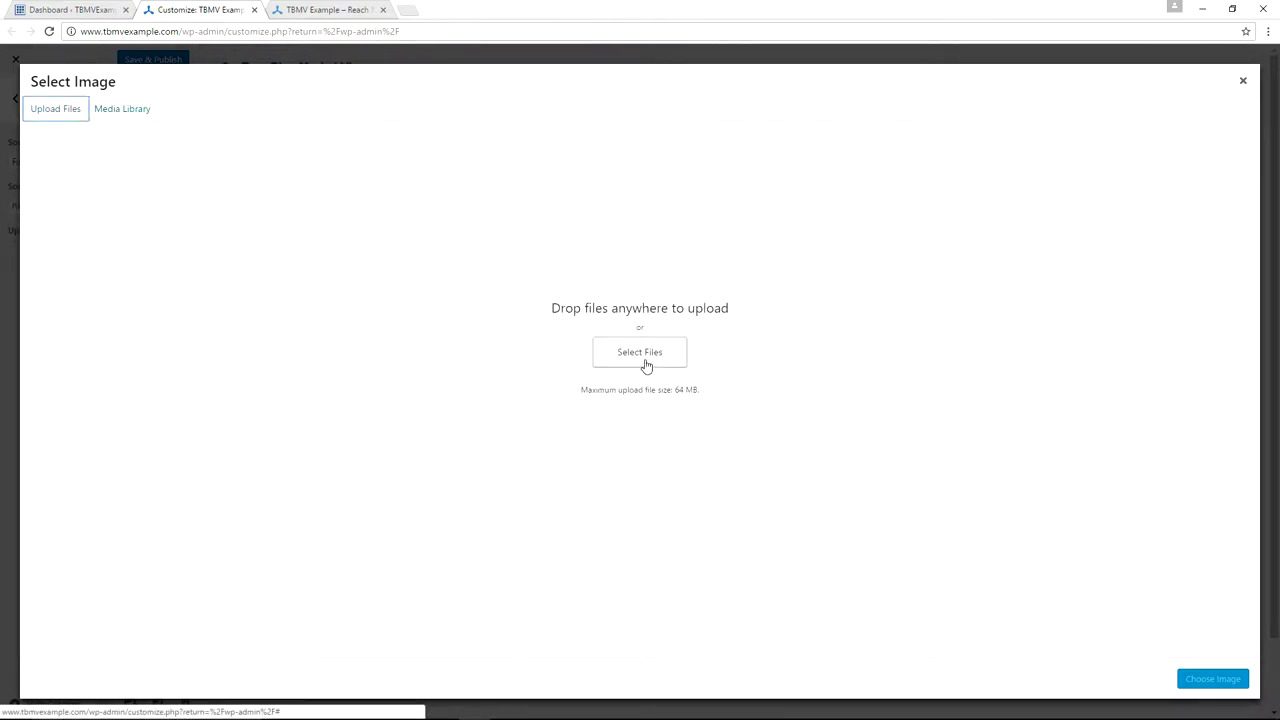
click(643, 356)
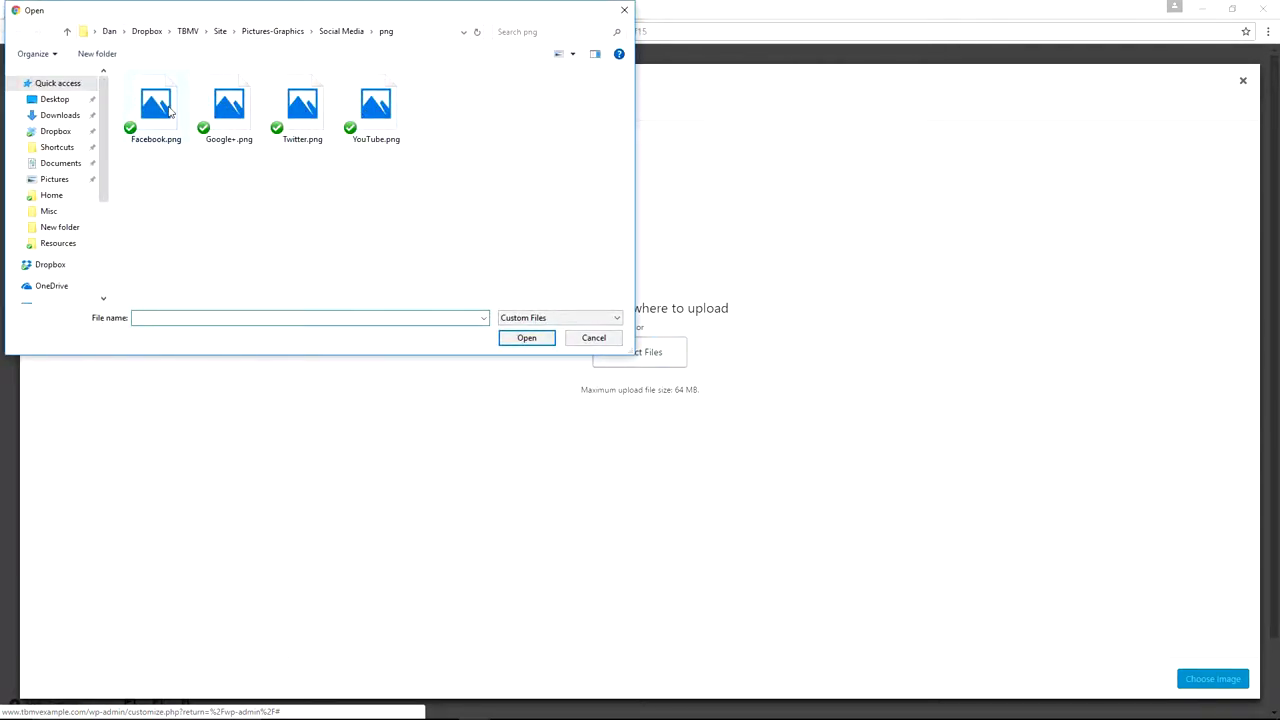
click(170, 112)
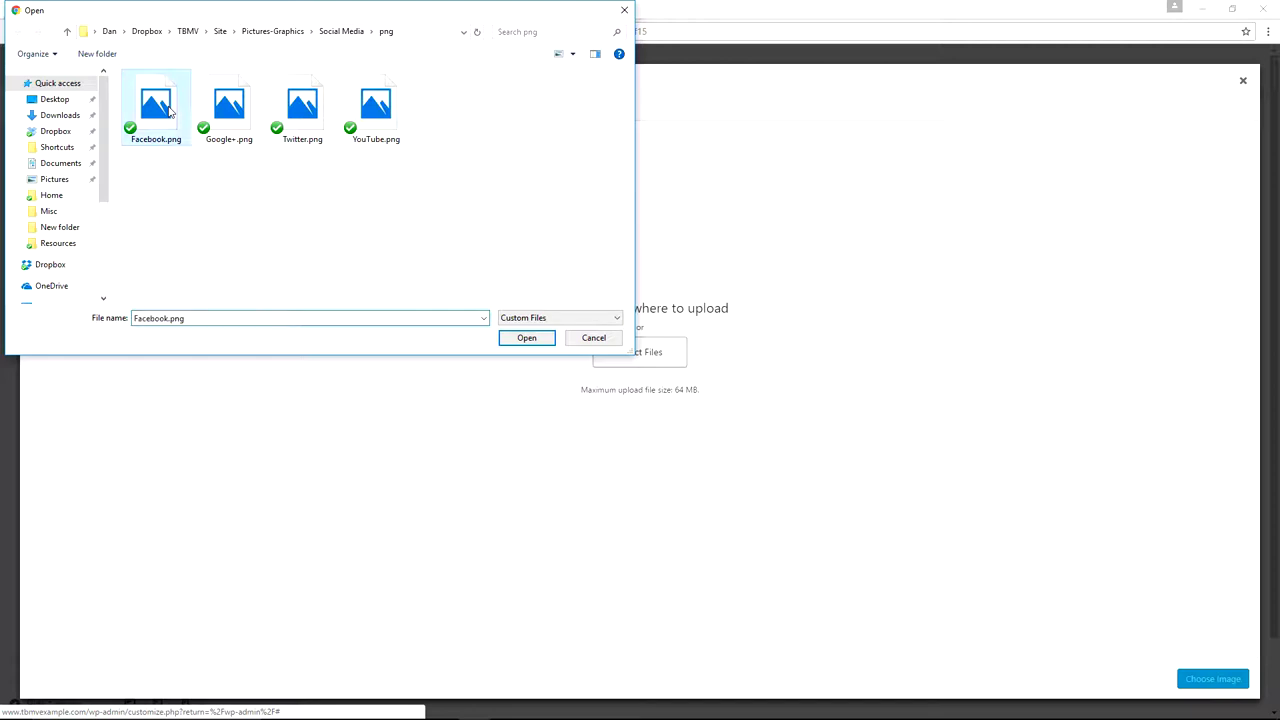
click(524, 339)
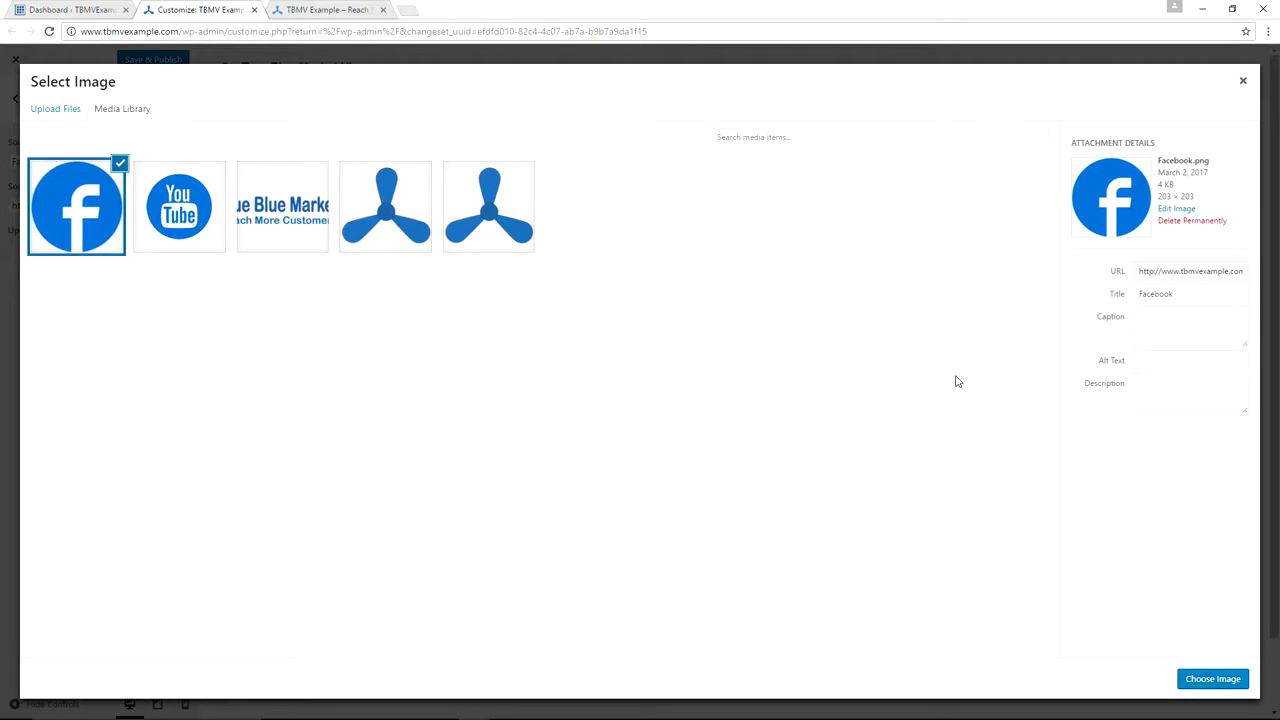
click(1213, 680)
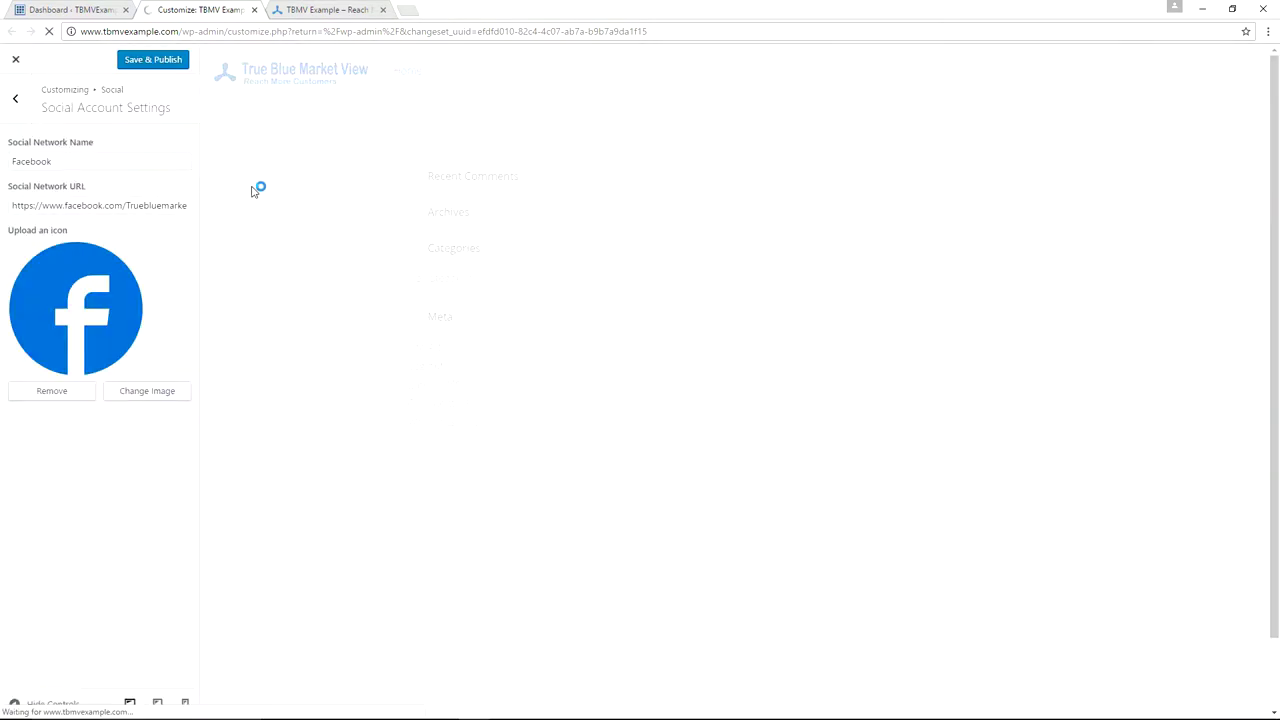
click(159, 62)
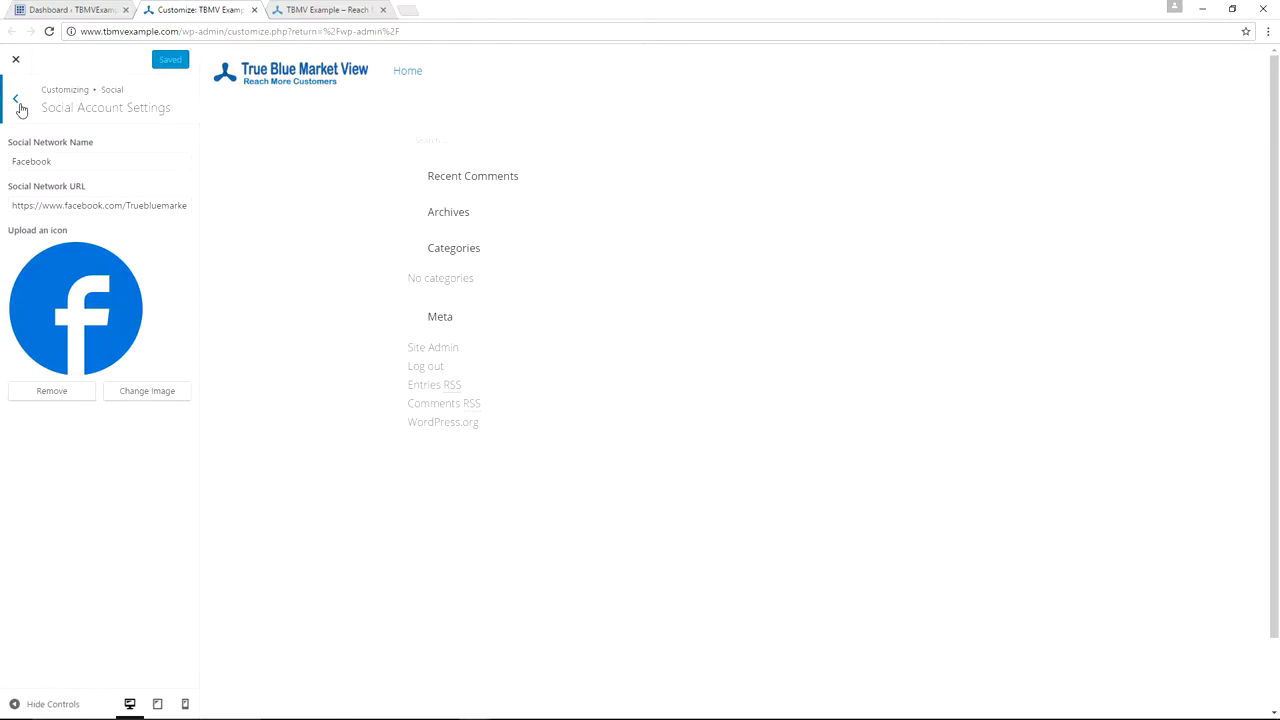
click(17, 100)
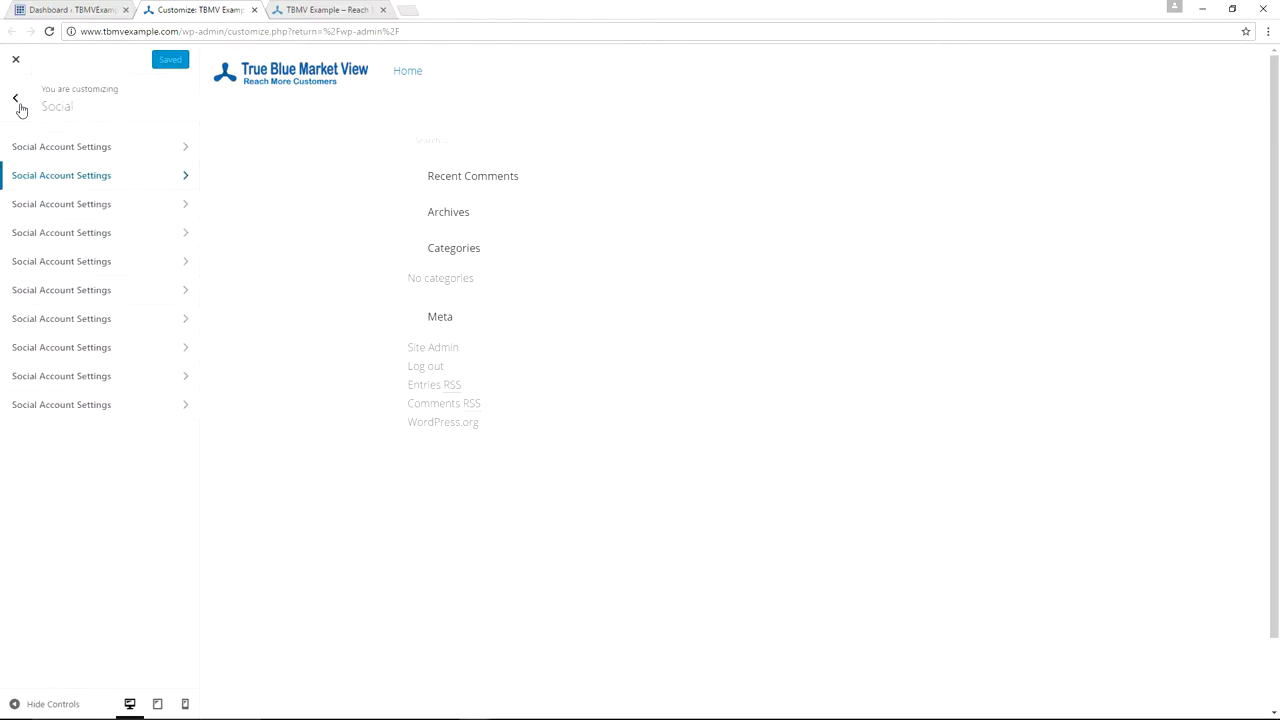
- Fill in the third social account with the network name Twitter and the owner's Twitter profile URL
click(128, 210)
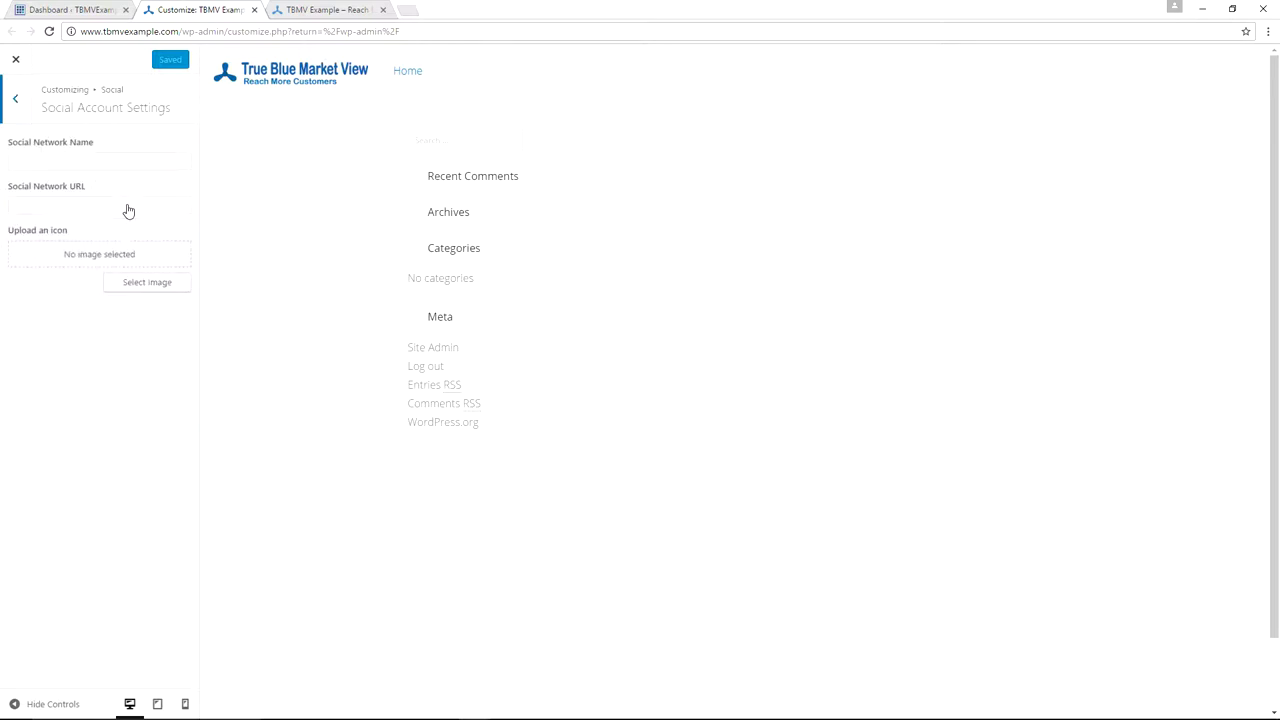
click(94, 160)
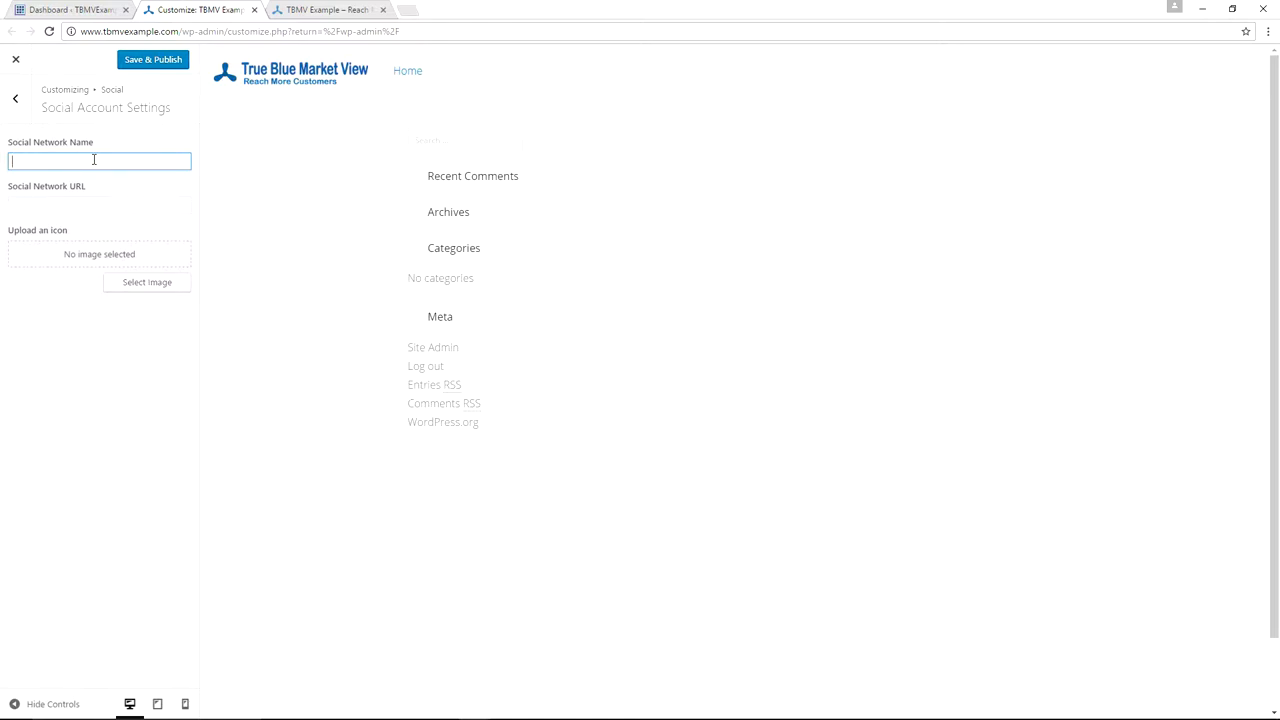
text(Twitter)
key(Tab)
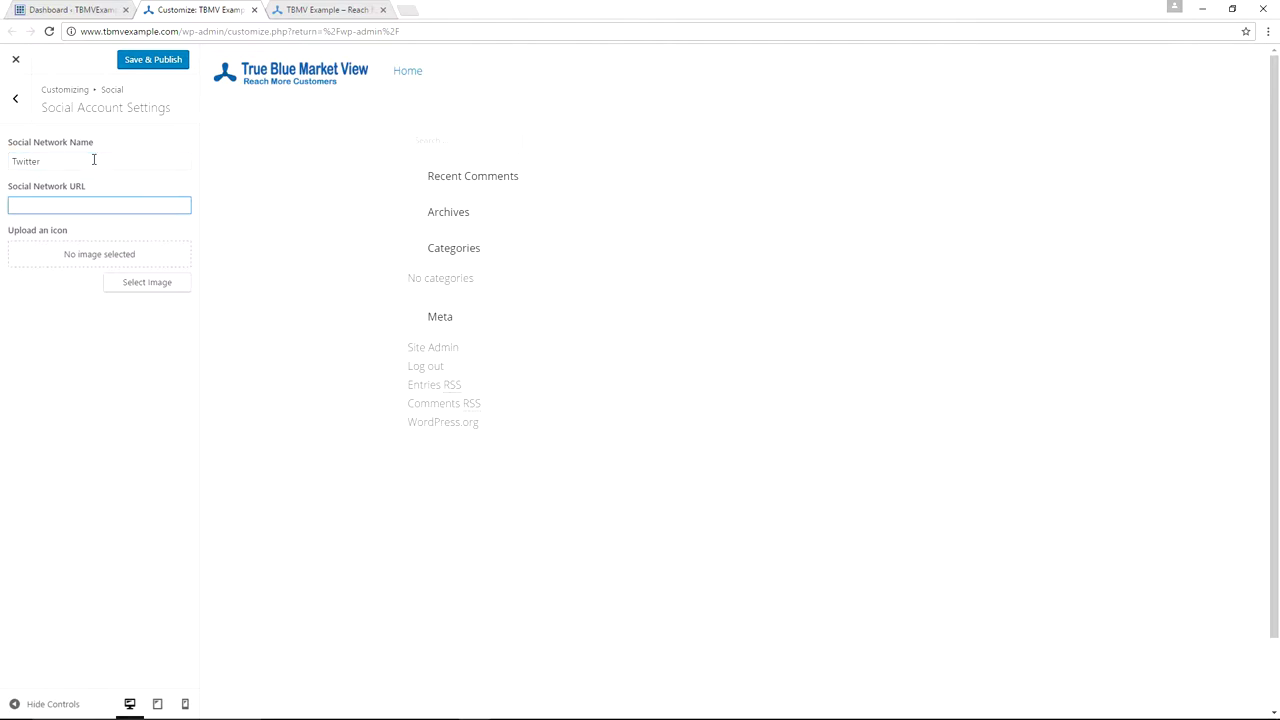
text(https://twitter.com/DWCamarda)
- Upload Twitter.png from the png folder as the Twitter account's icon, and save and publish the account
click(160, 285)
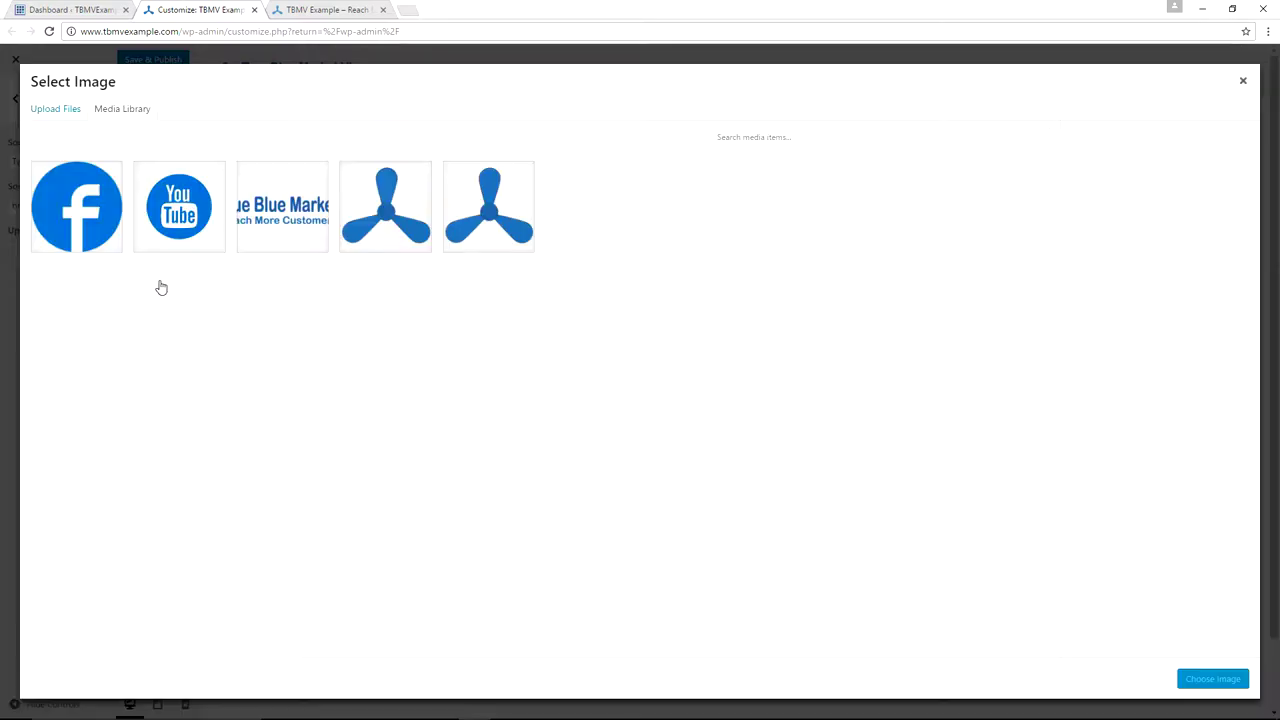
click(57, 110)
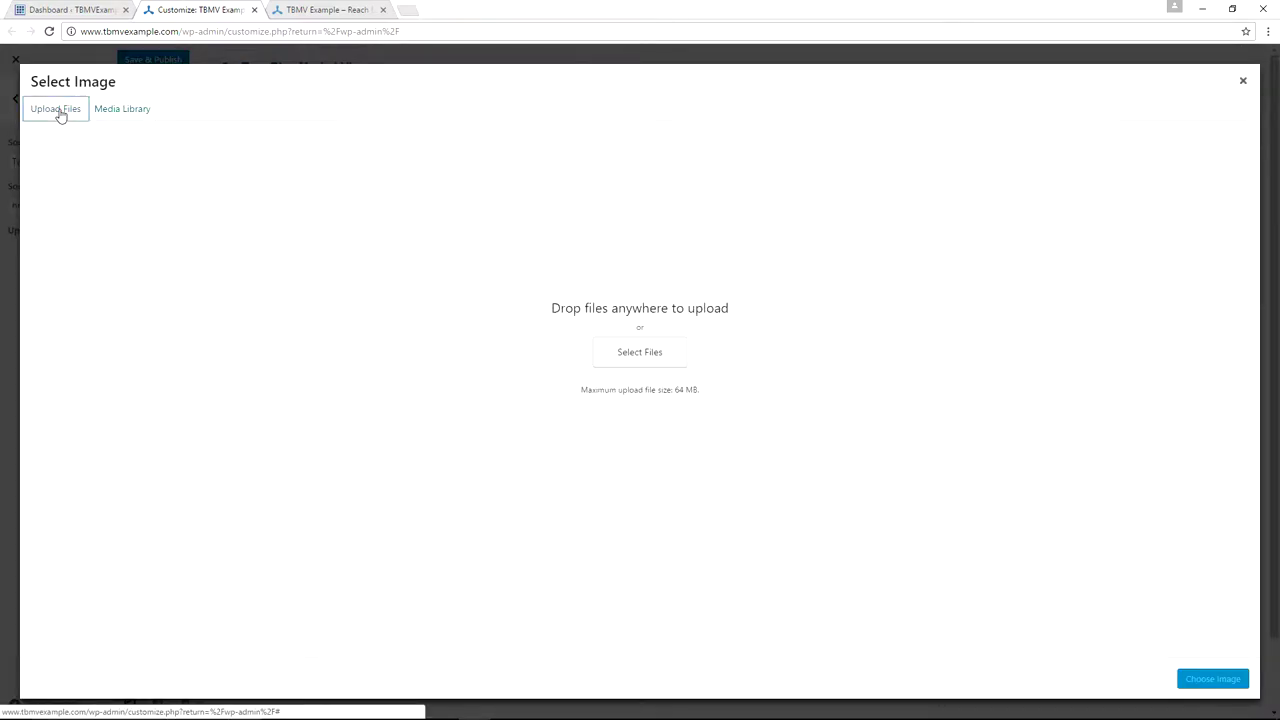
click(672, 354)
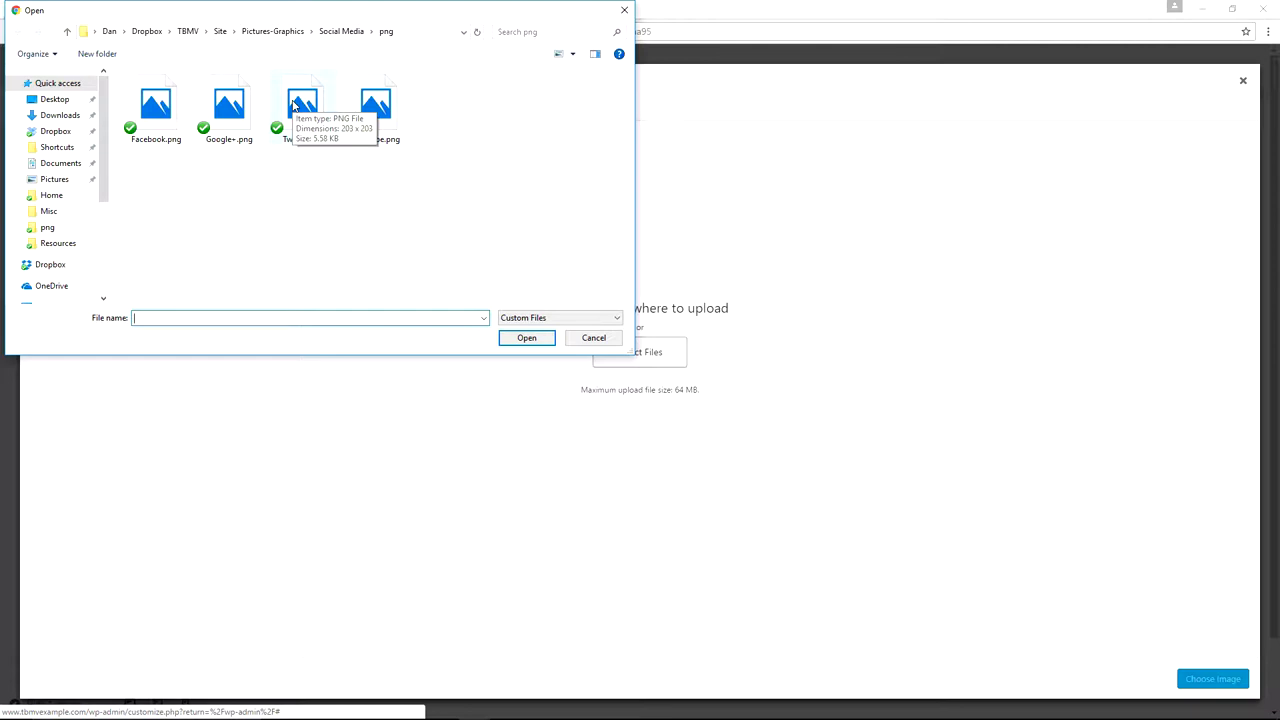
click(293, 105)
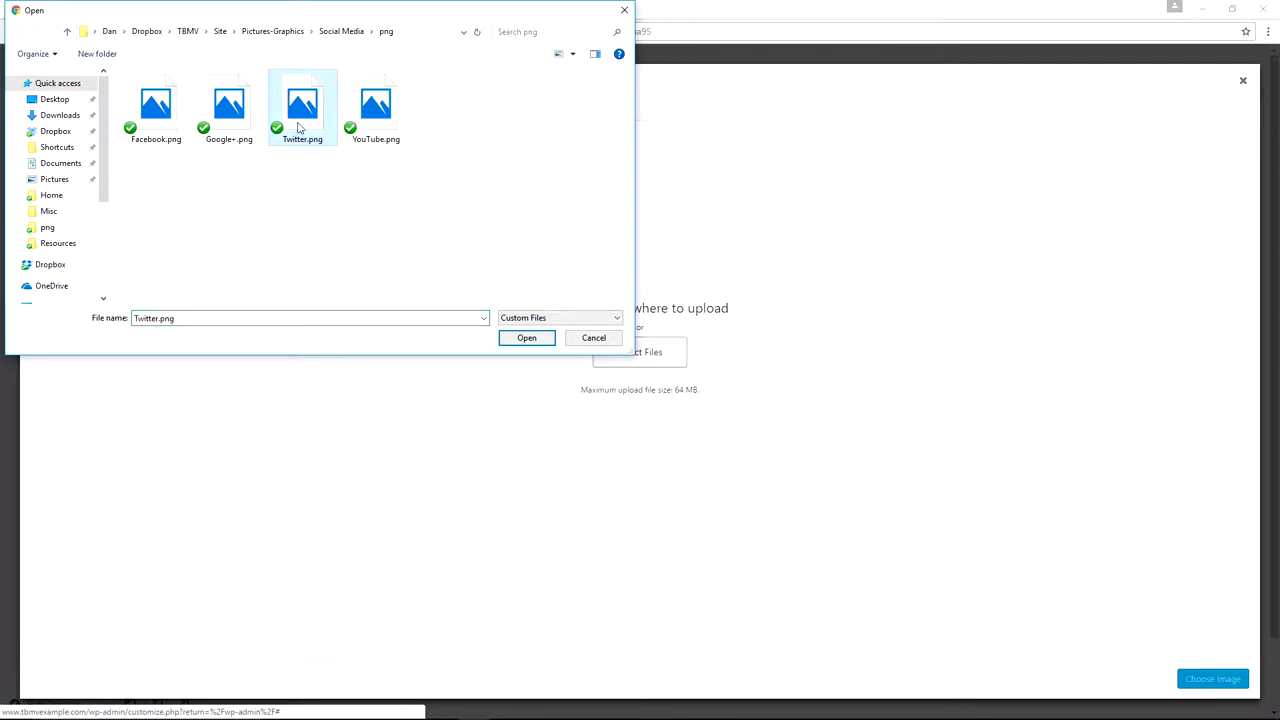
click(538, 340)
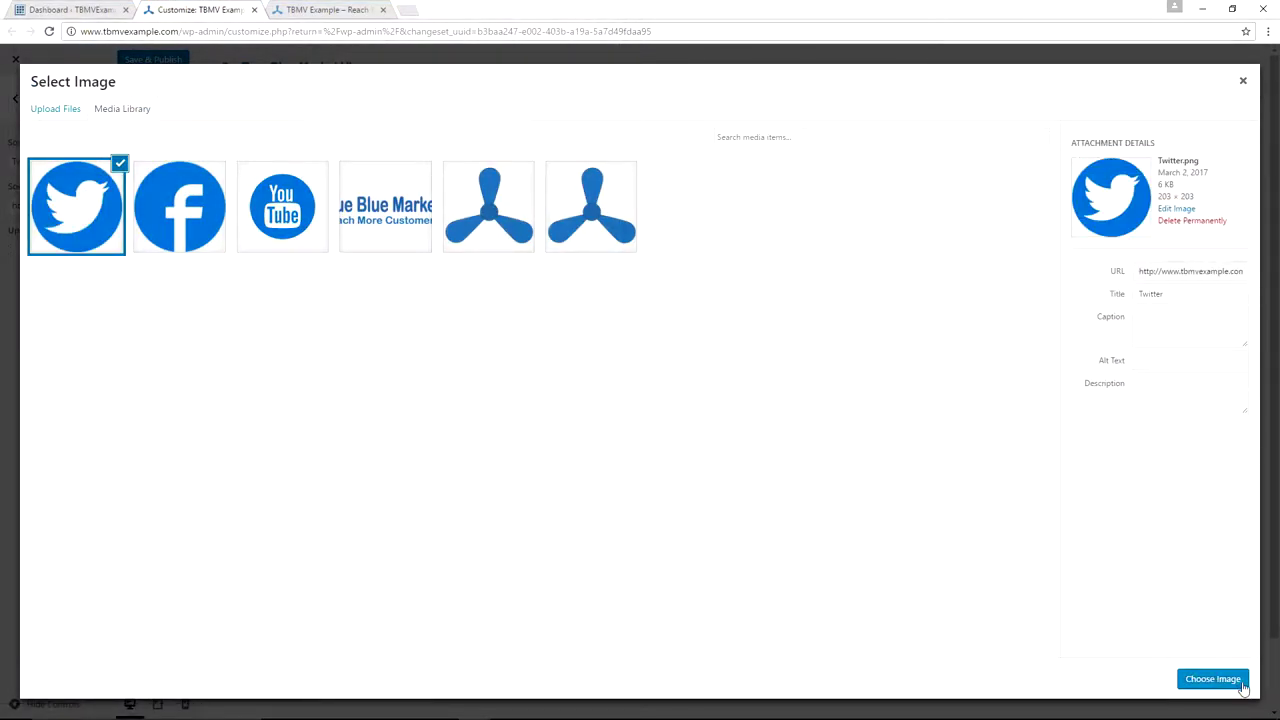
click(1212, 679)
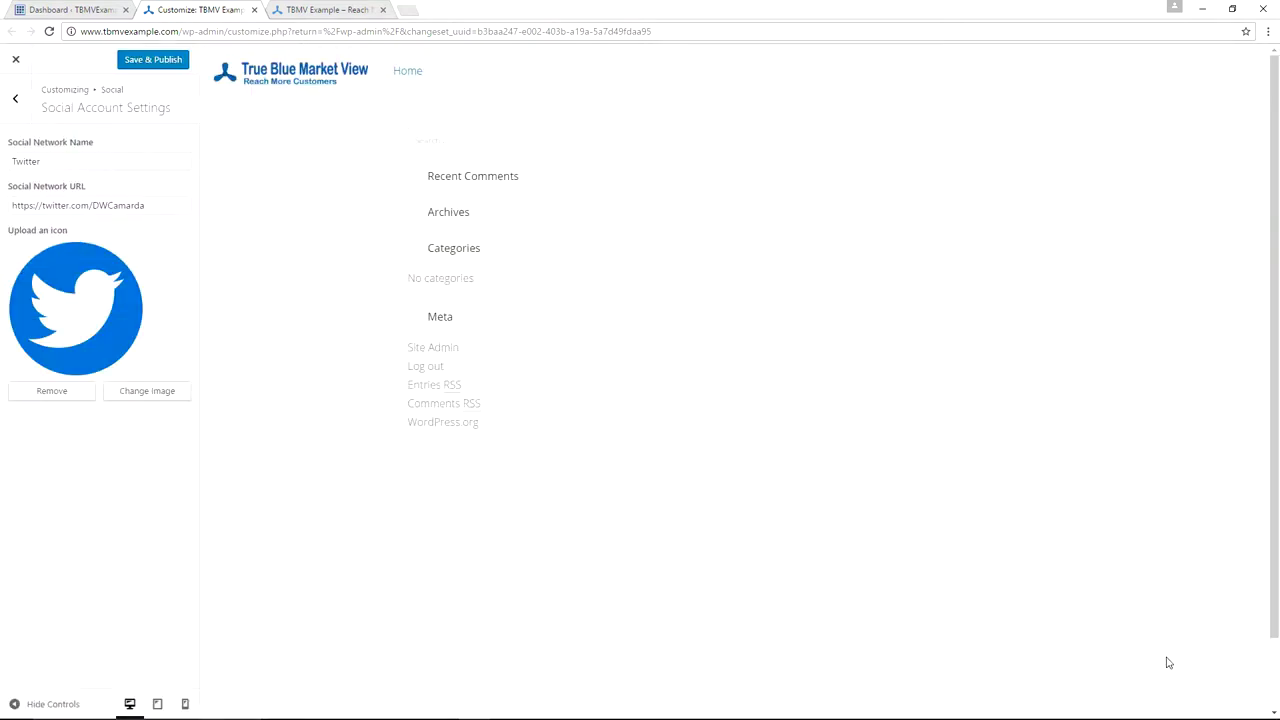
click(140, 63)
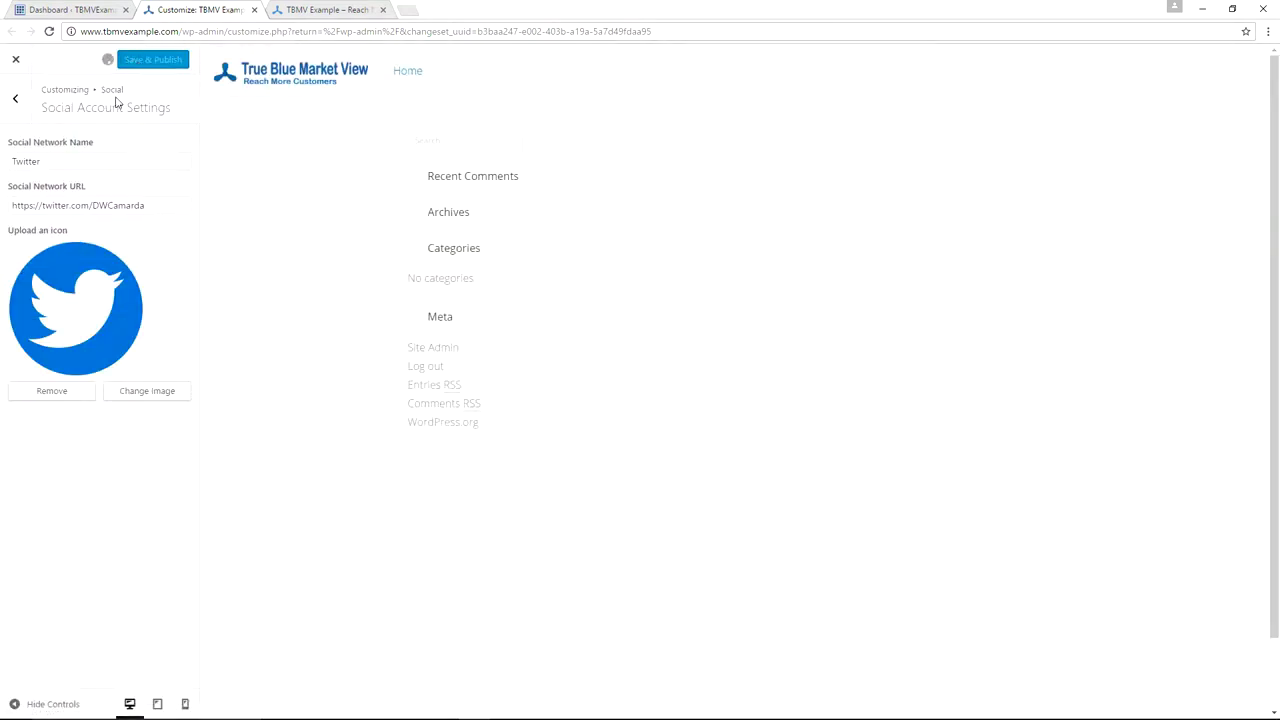
click(16, 103)
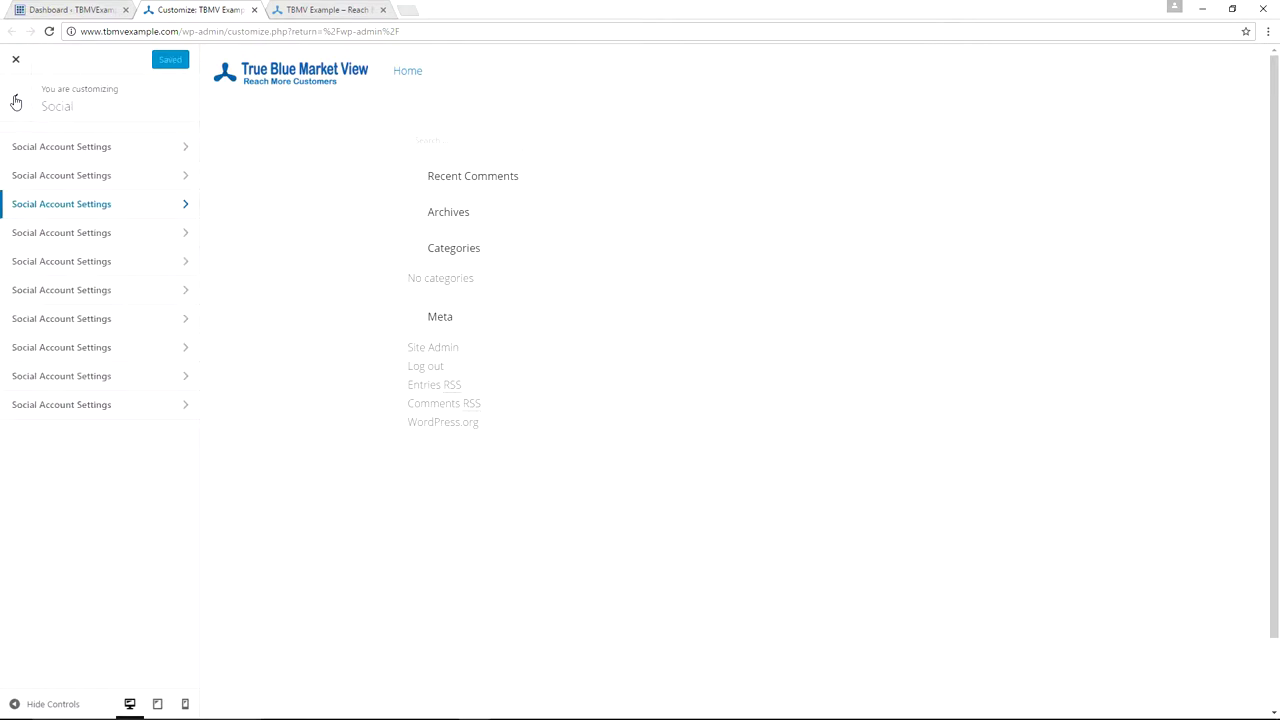
- Fill in the fourth social account with the network name Google+ and the Google+ profile URL
click(135, 236)
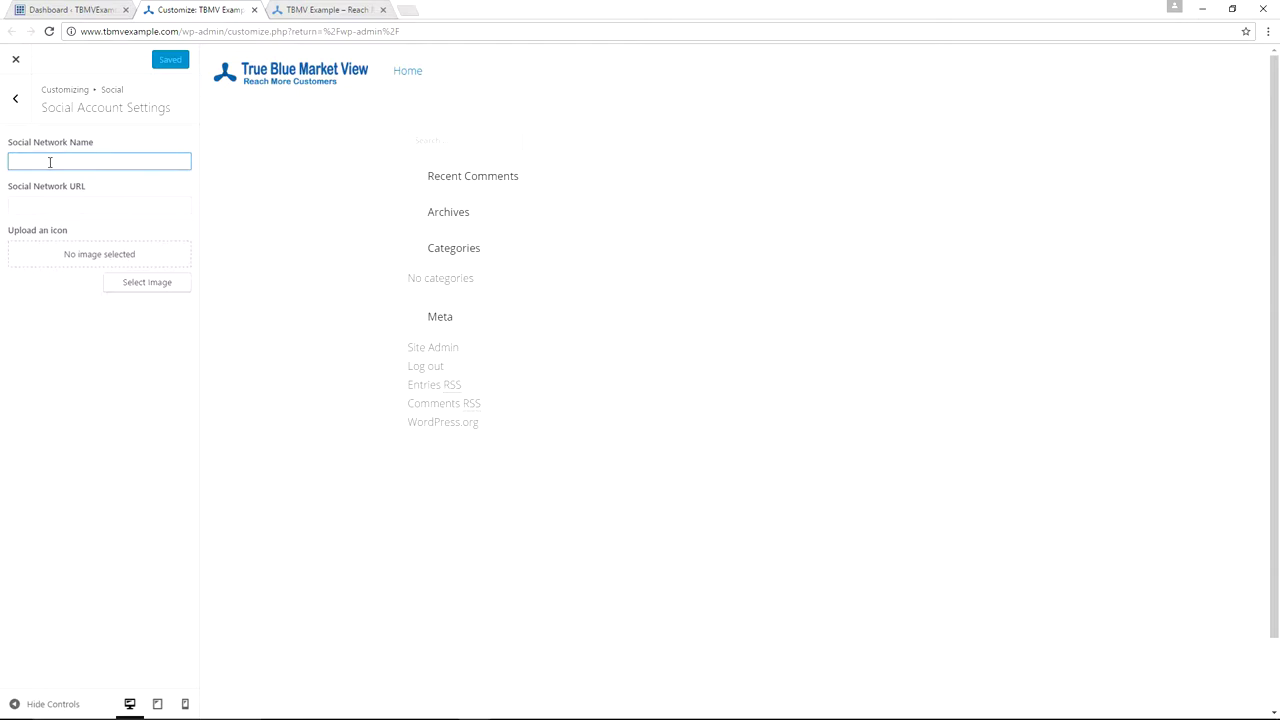
text(Goo)
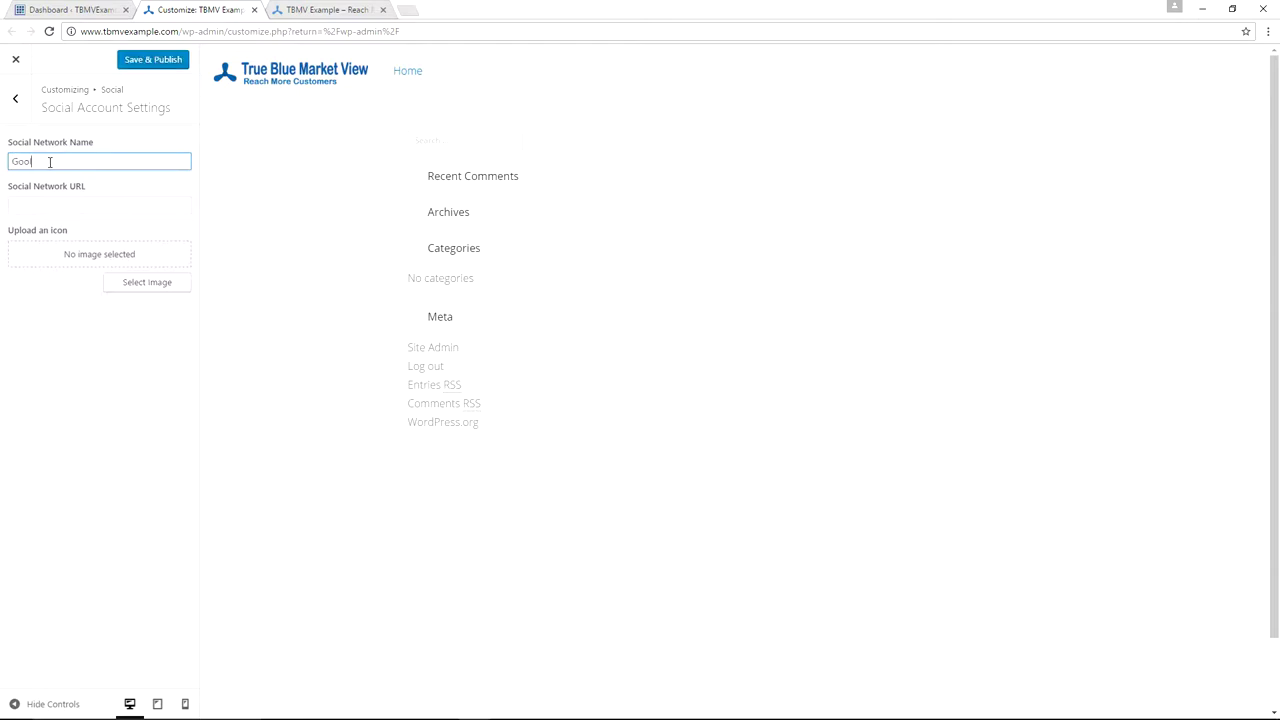
text(gle+)
key(Tab)
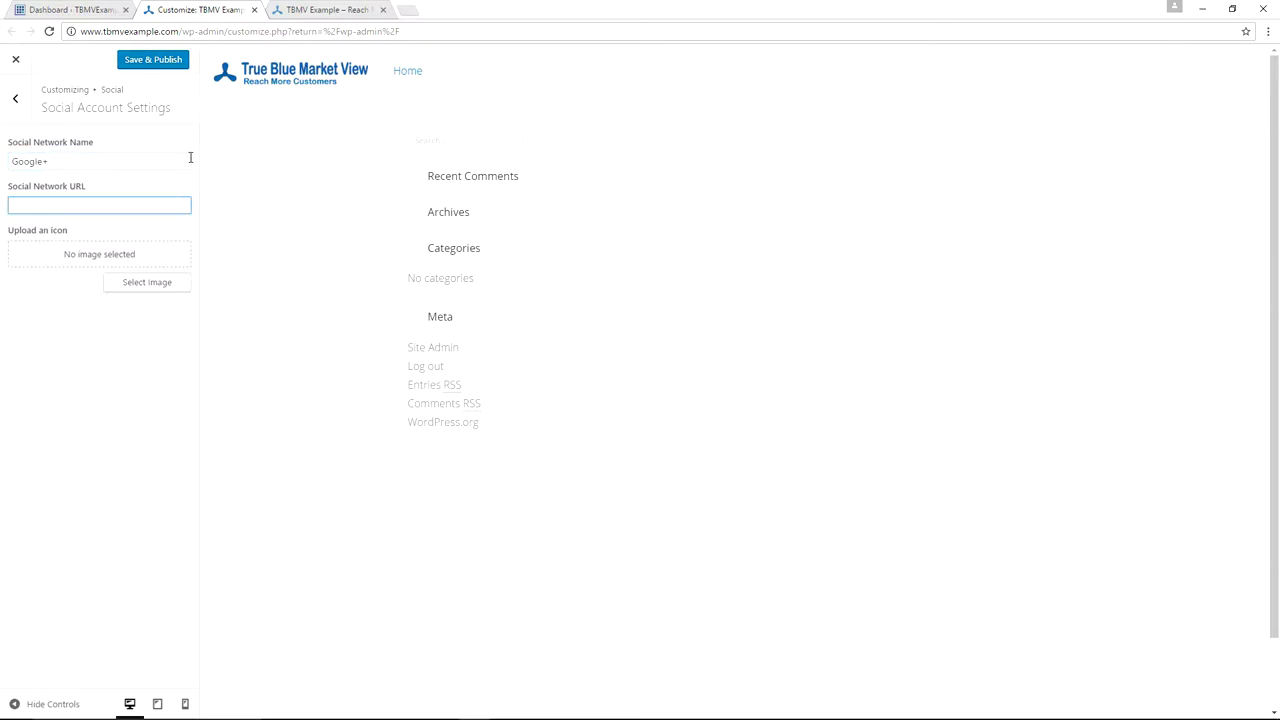
key(ctrl+v)
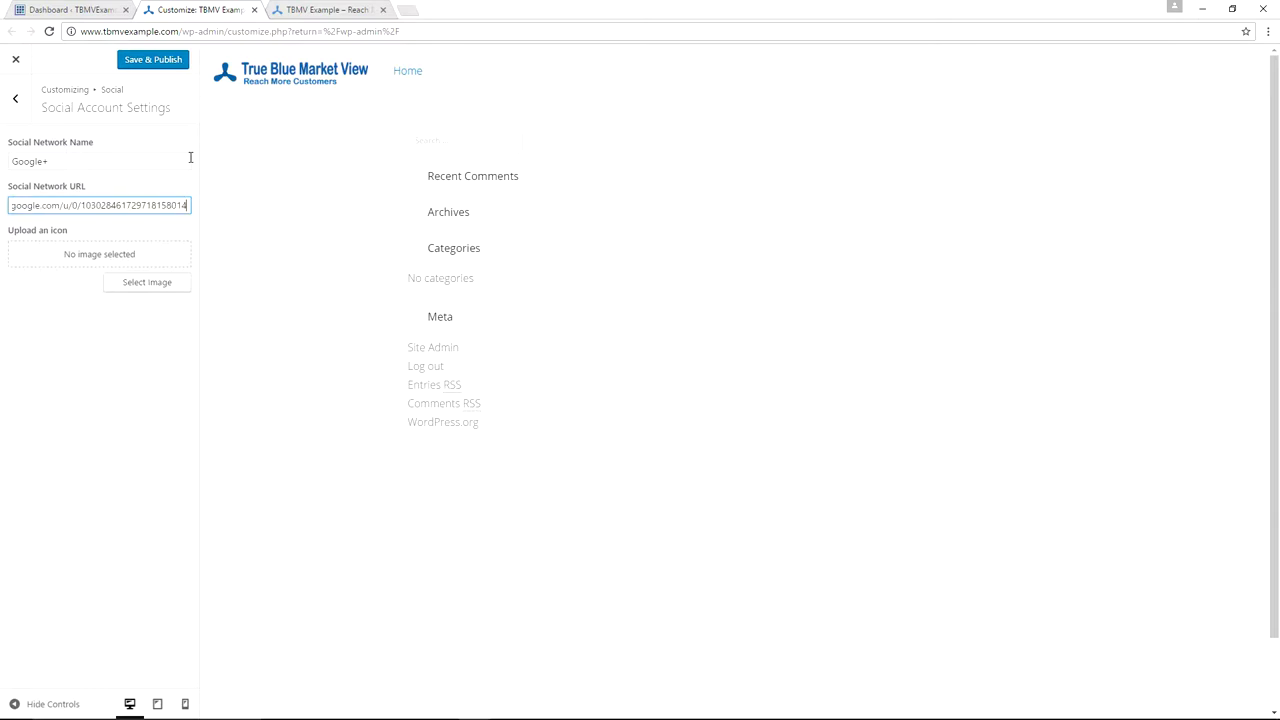
- Upload Google+.png from the png folder as the Google+ account's icon, and save and publish the account
click(142, 284)
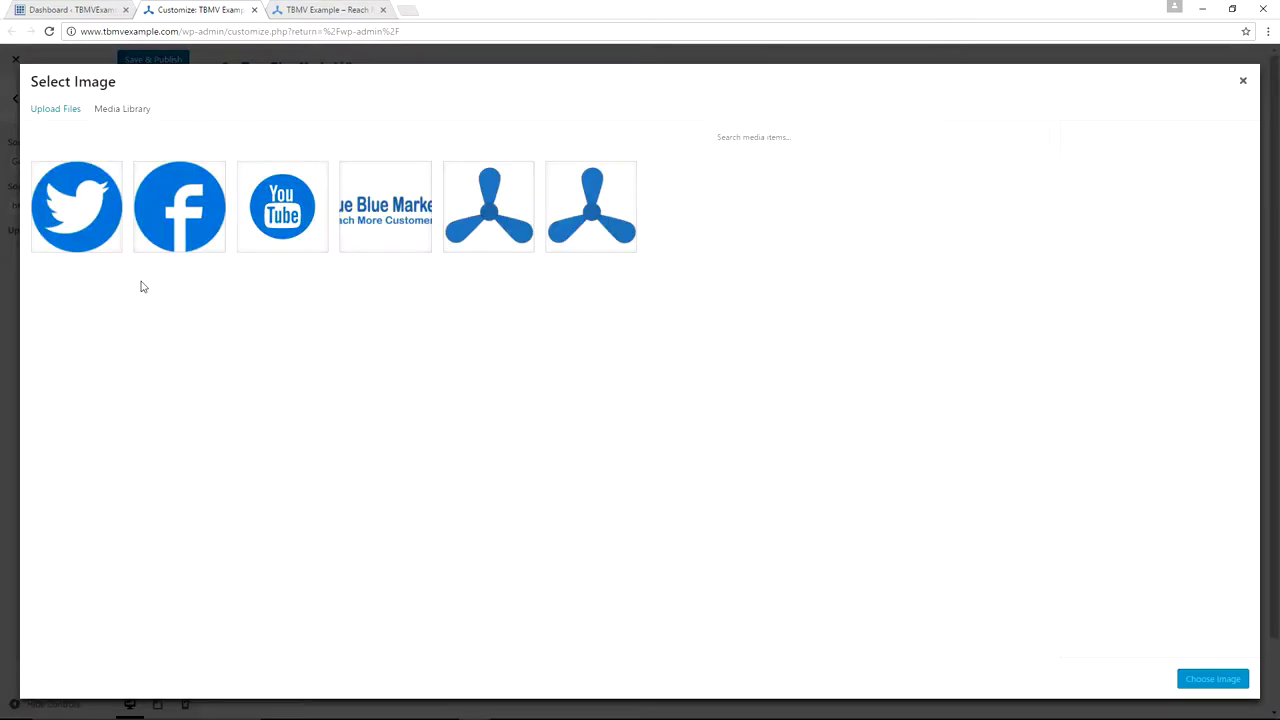
click(53, 112)
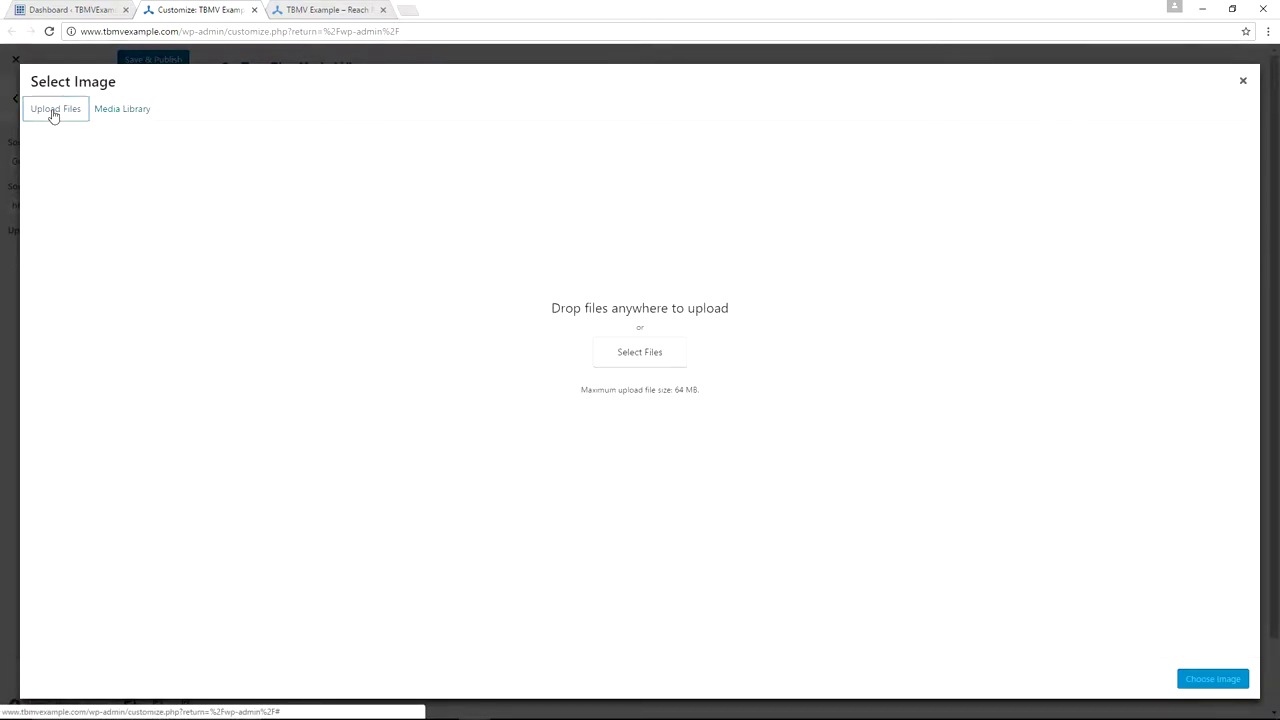
click(630, 352)
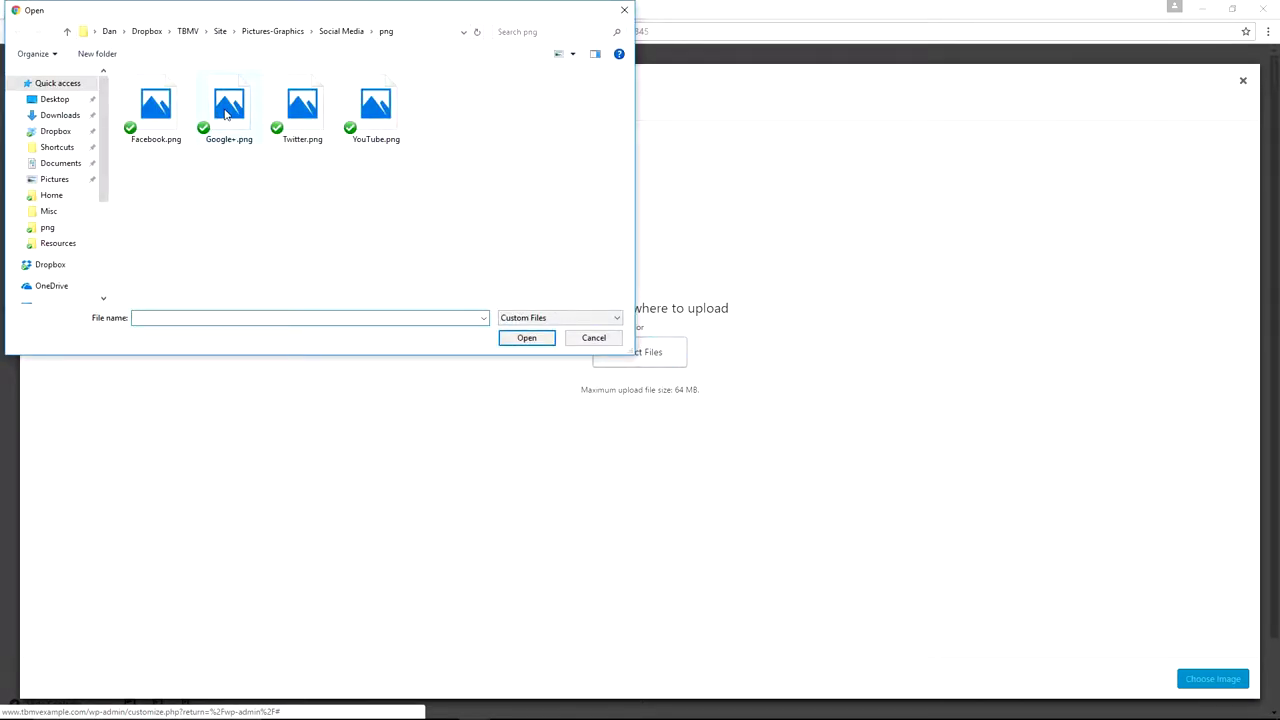
click(237, 142)
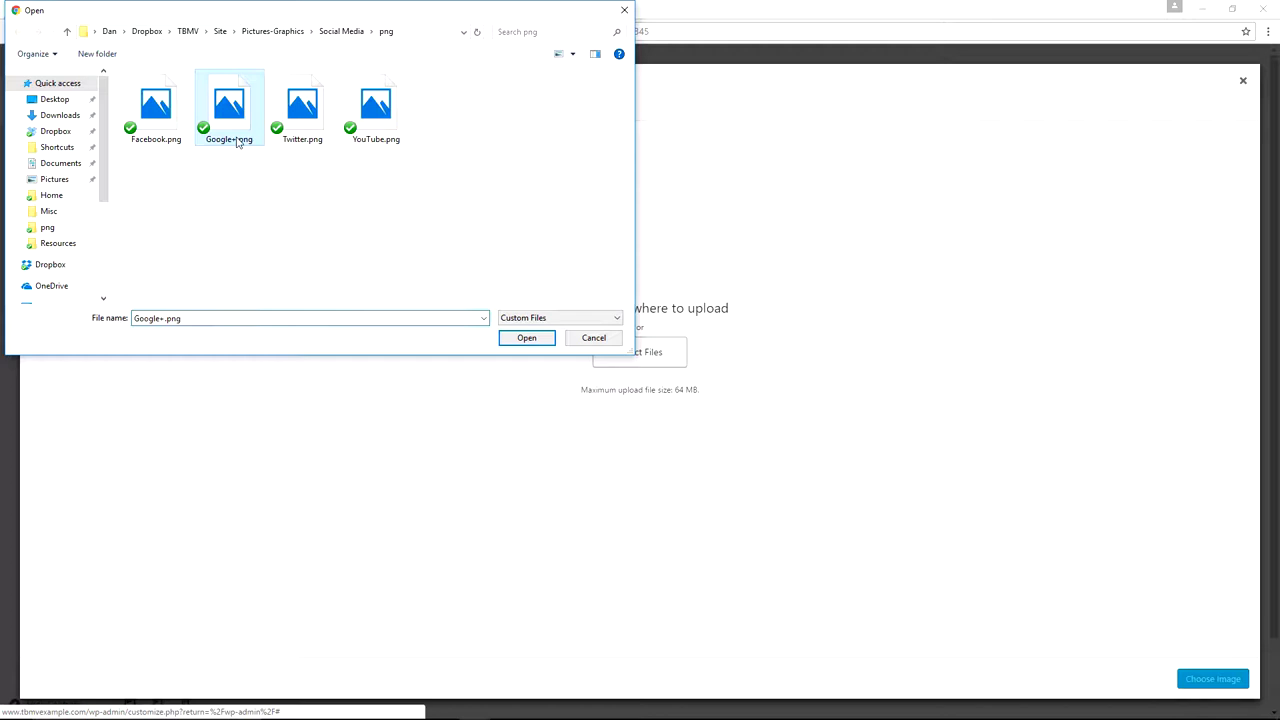
click(524, 338)
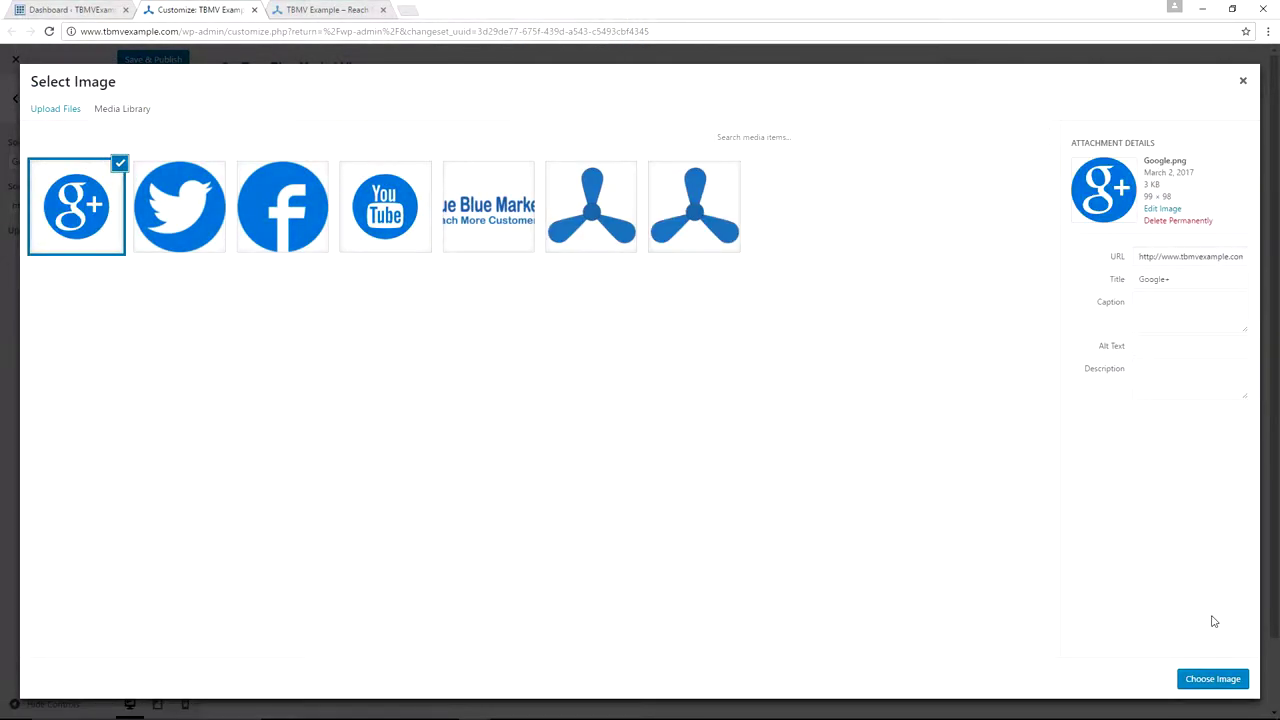
click(1212, 679)
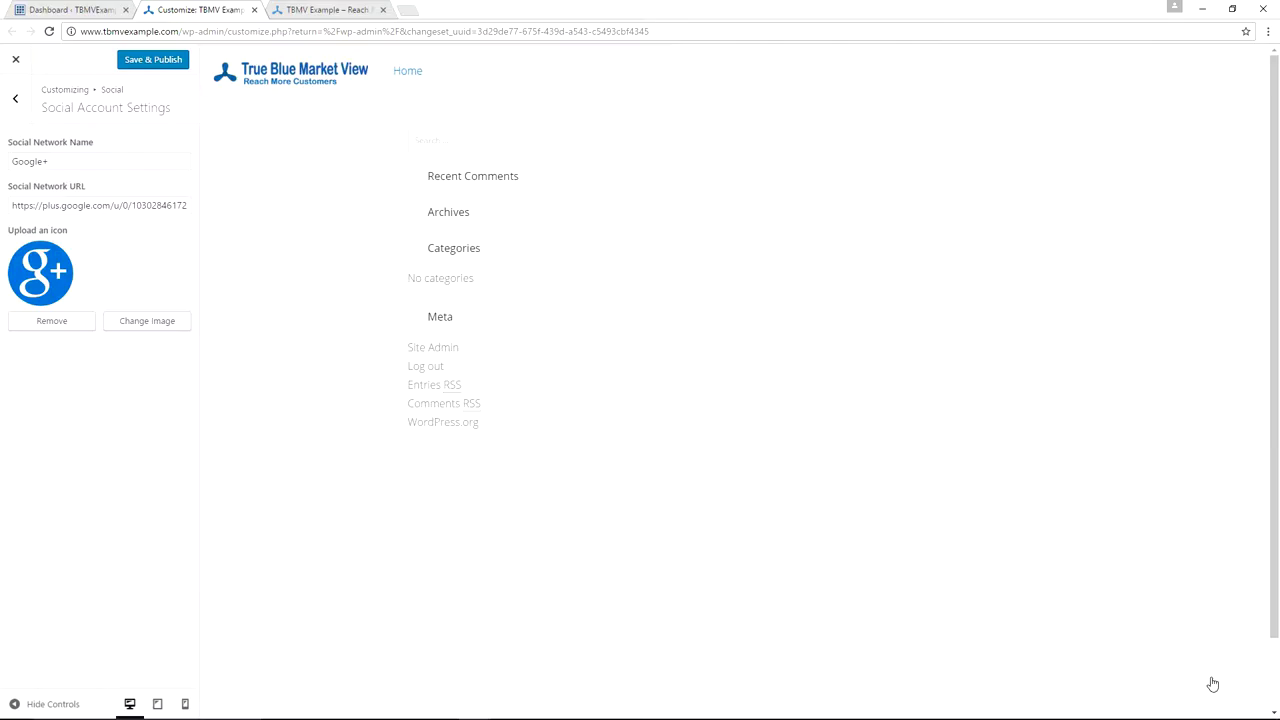
click(152, 62)
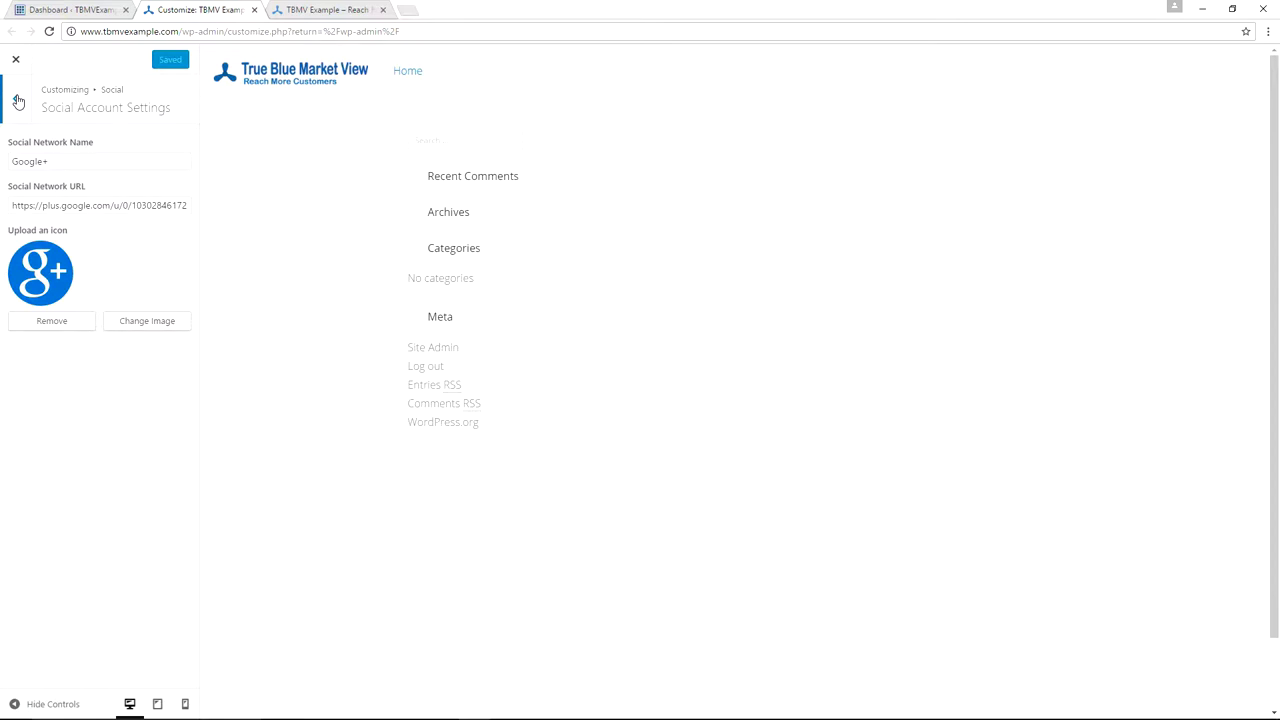
click(18, 101)
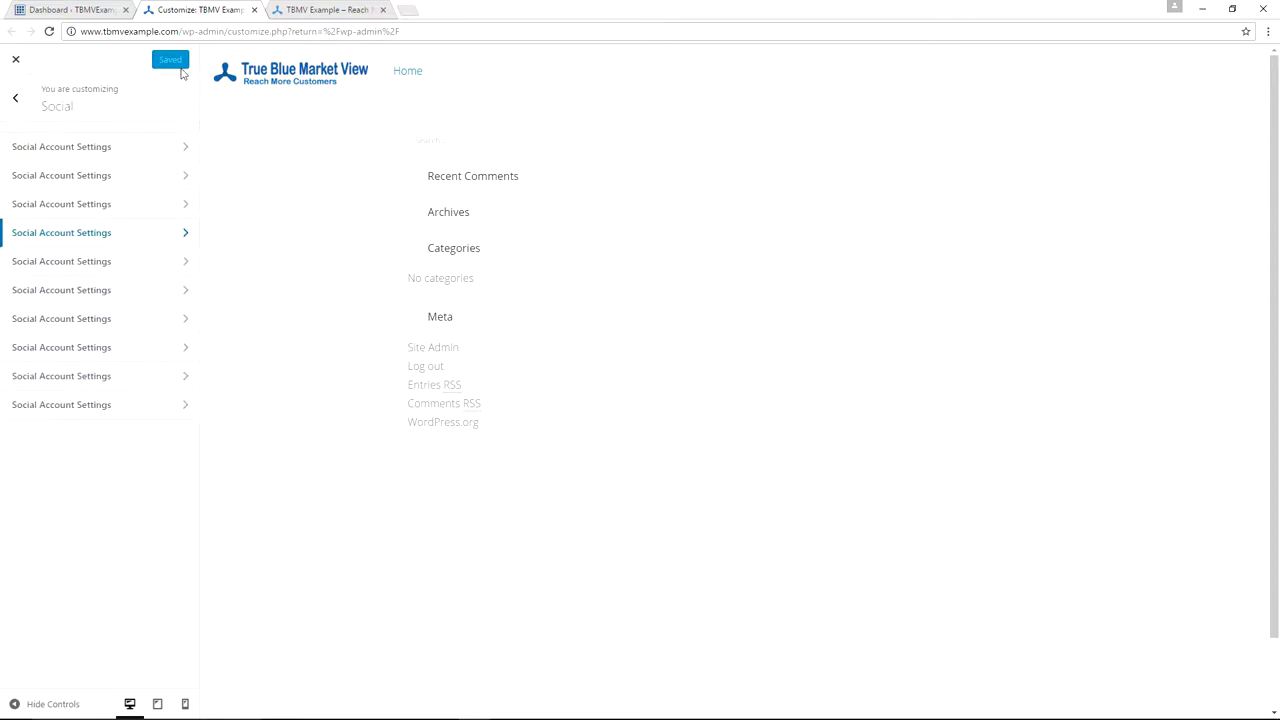
- Reload the live TBMV Example site and check the lower part of the page for the social accounts
click(299, 12)
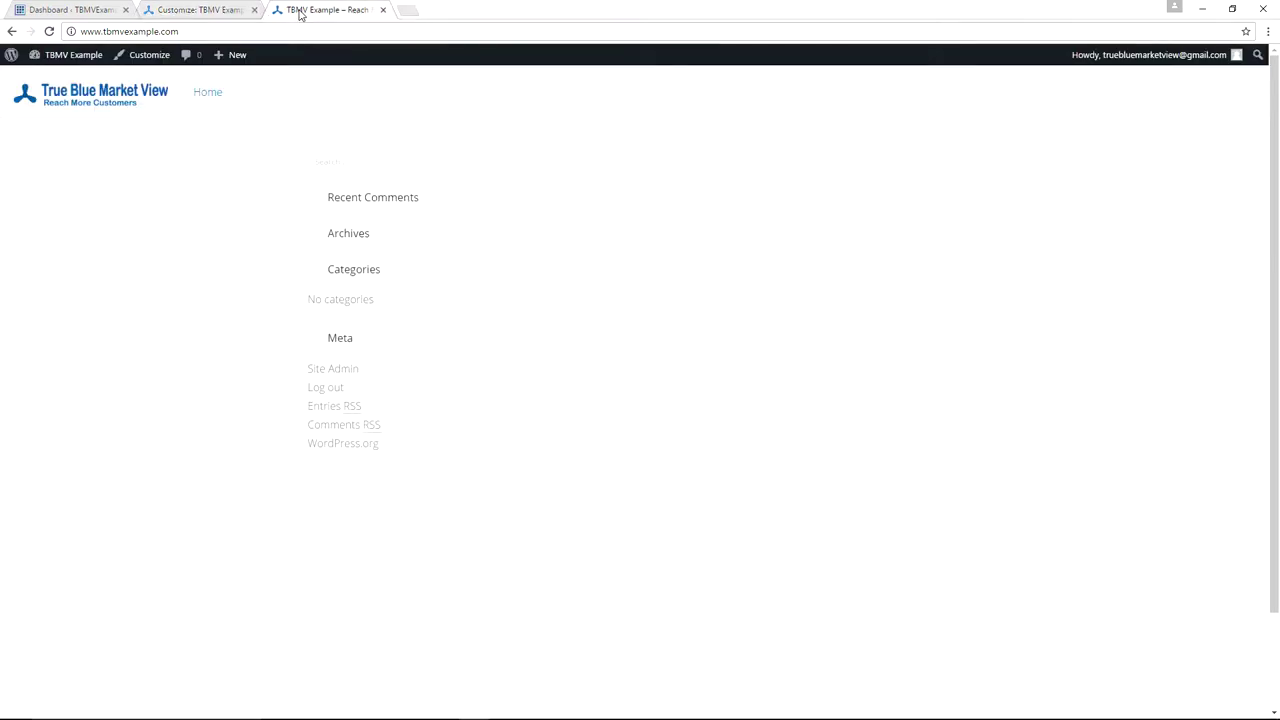
key(F5)
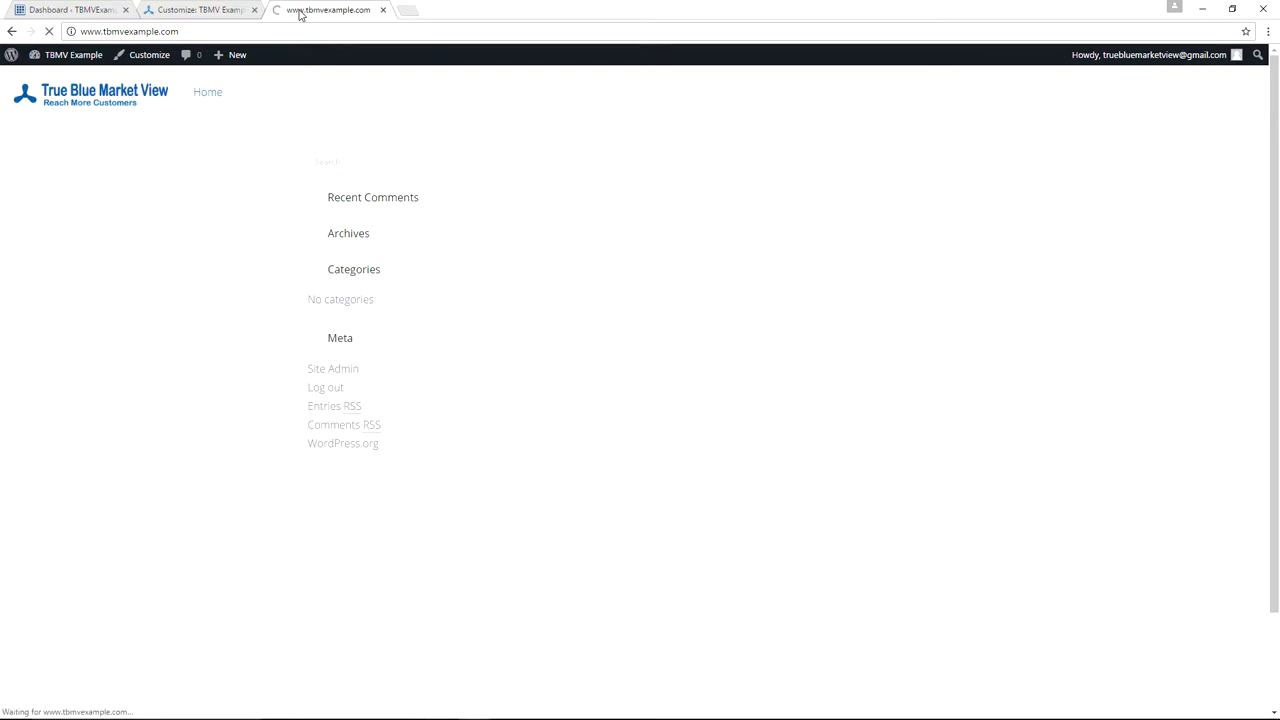
scroll(269, 182, down, 2)
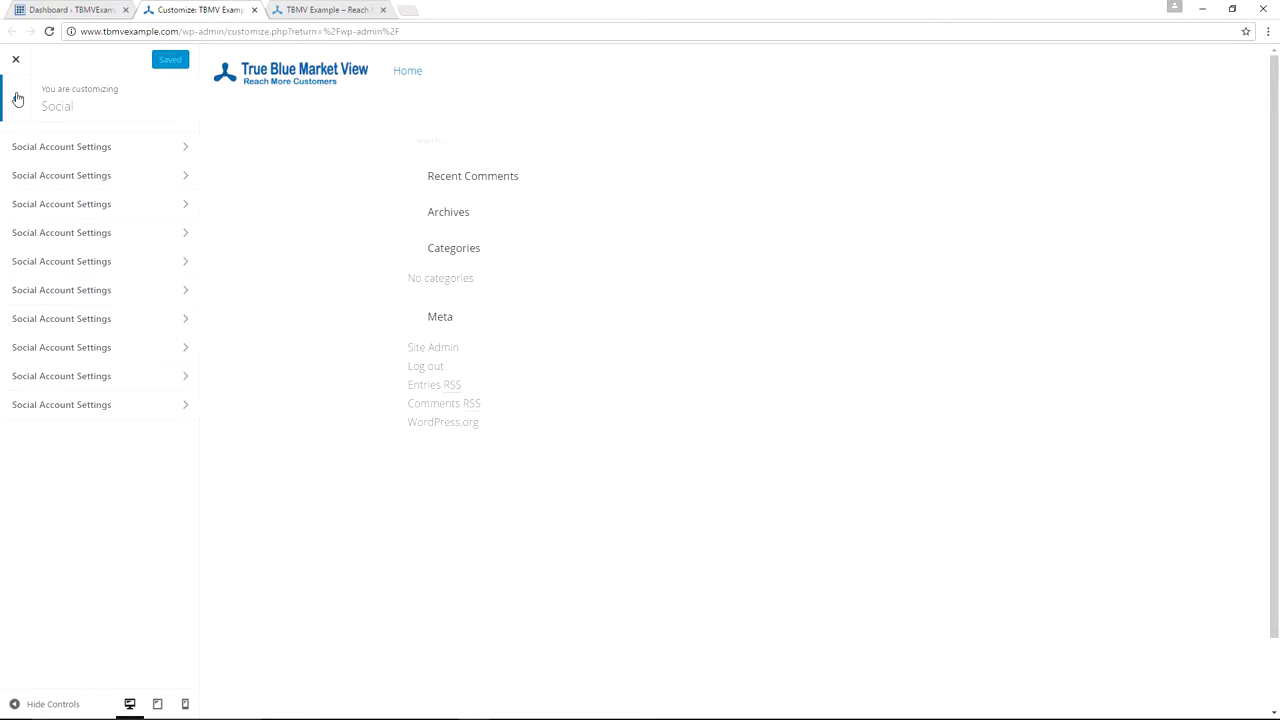
- Set the Search Results page layout to Full Width in the layout options, and save and publish the change
click(18, 98)
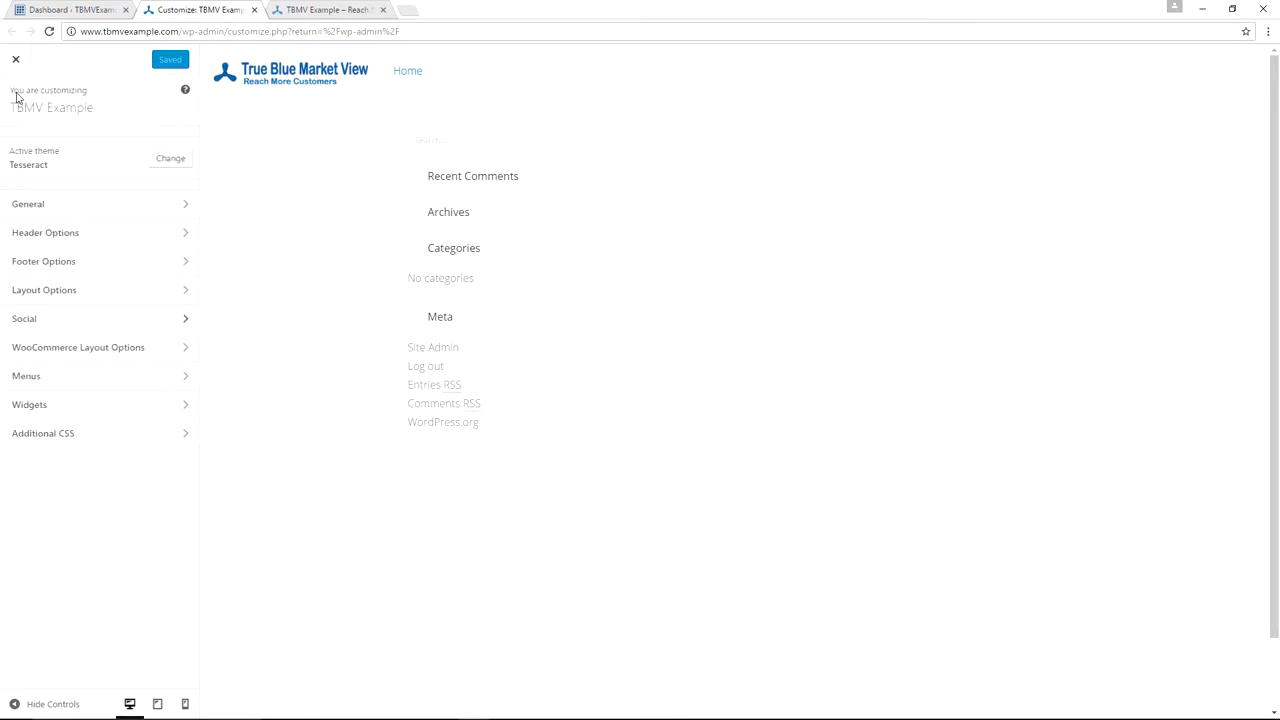
click(119, 291)
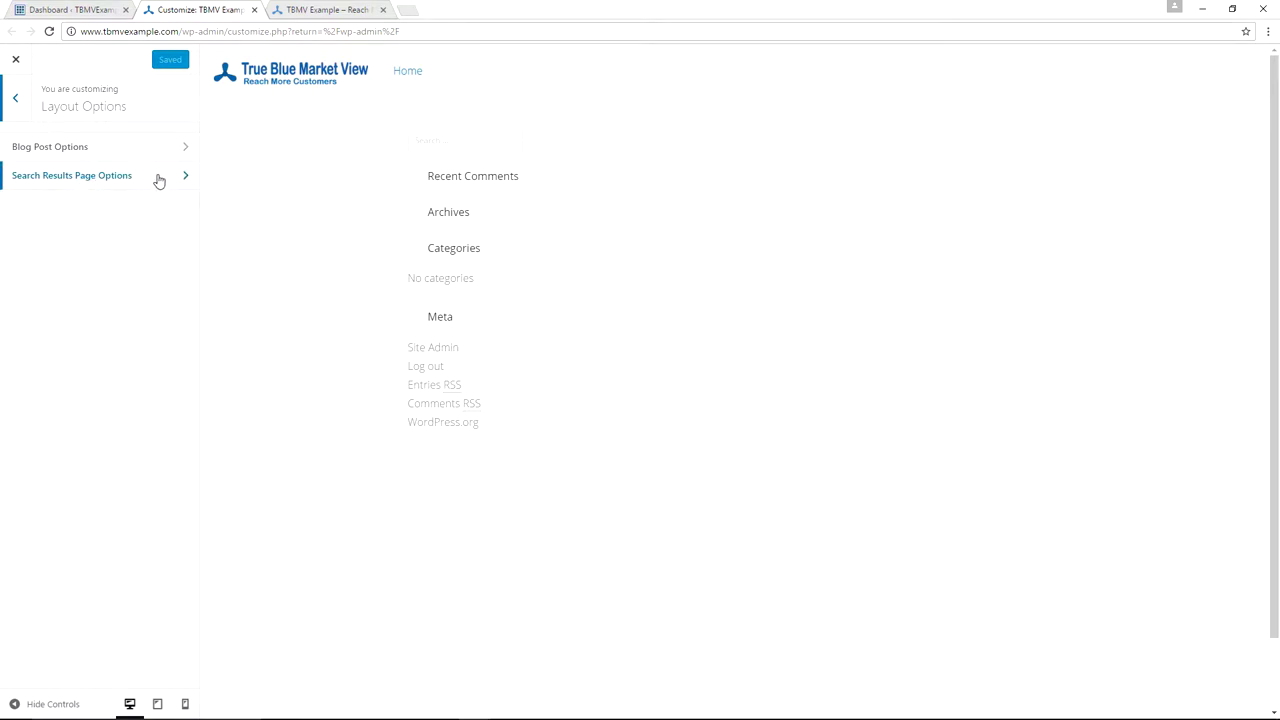
click(156, 182)
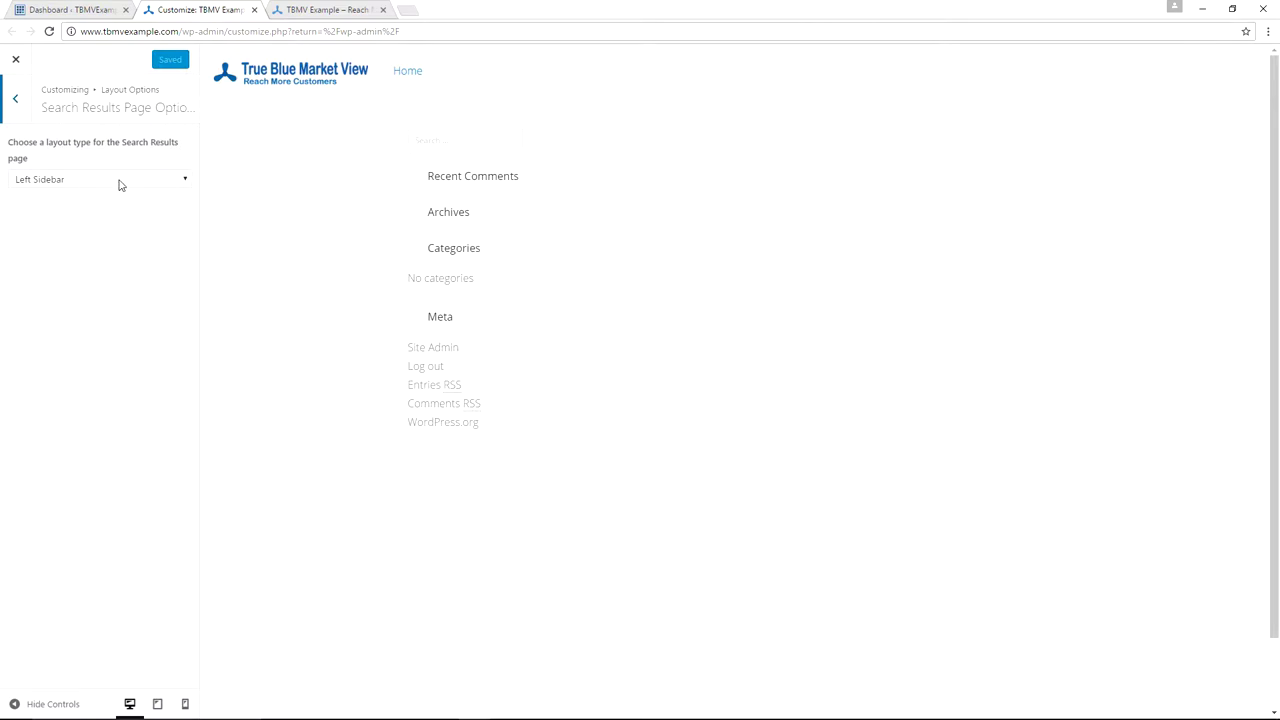
click(119, 184)
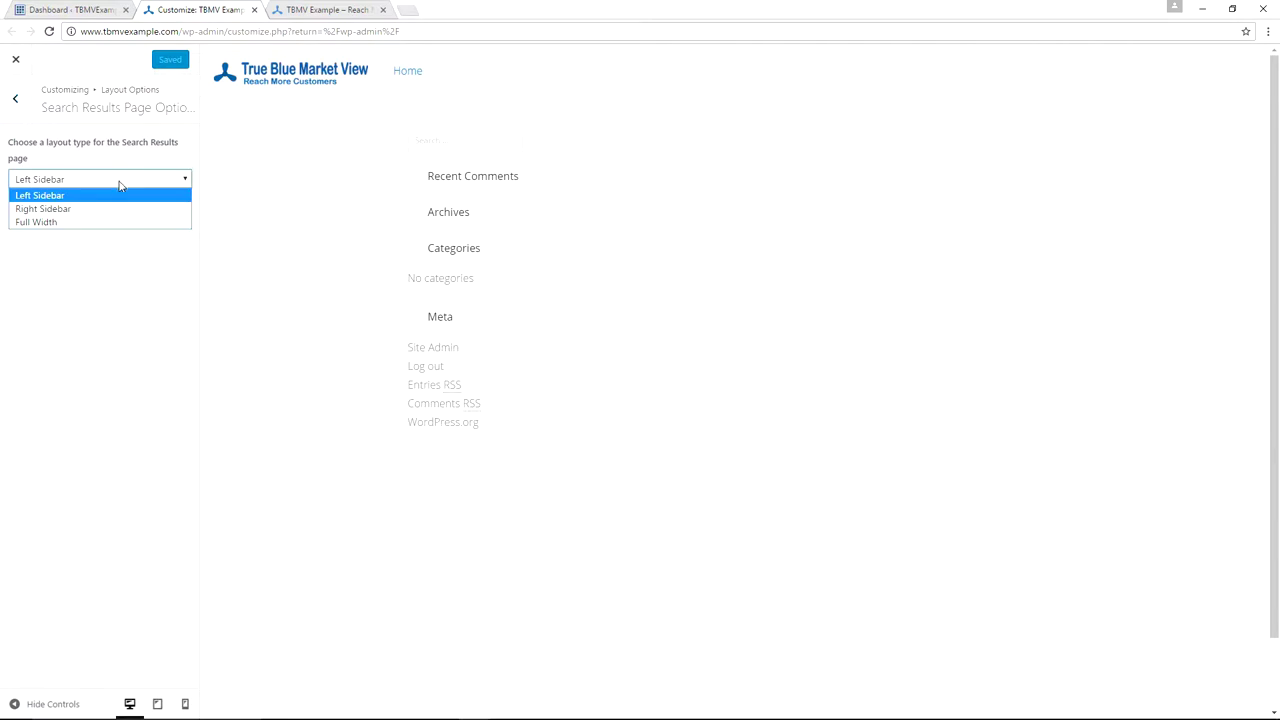
click(100, 222)
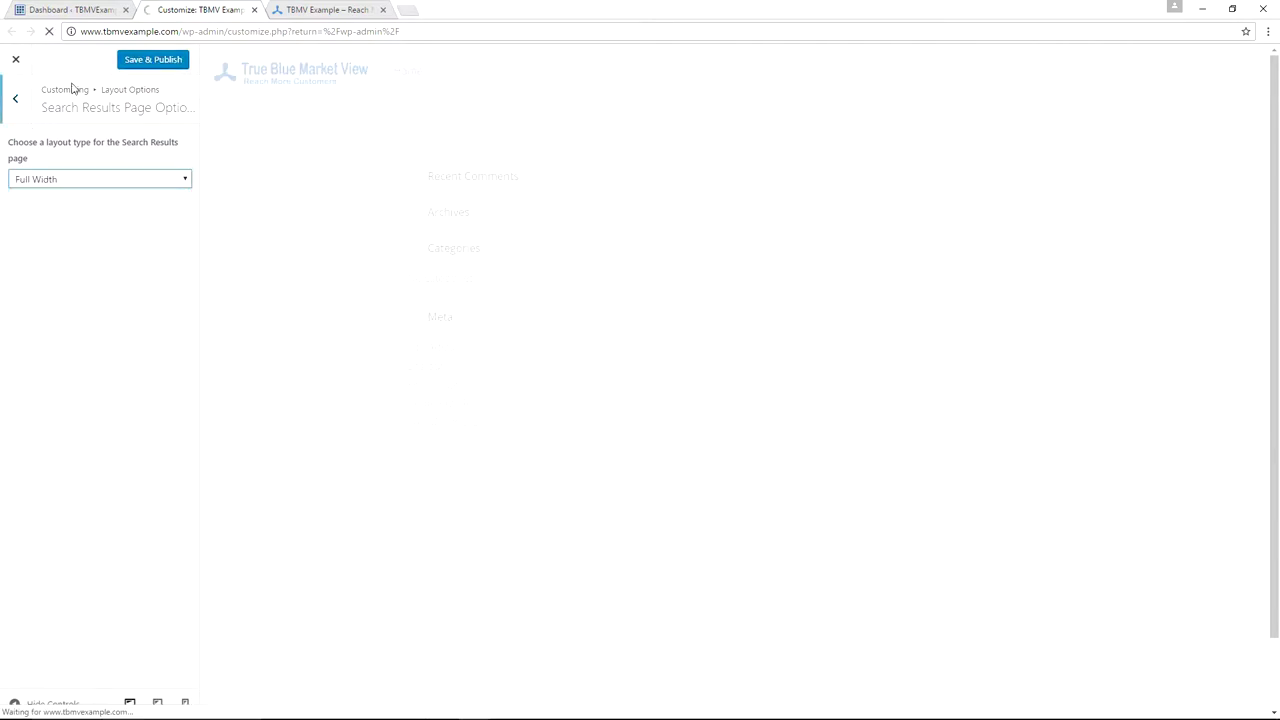
click(151, 60)
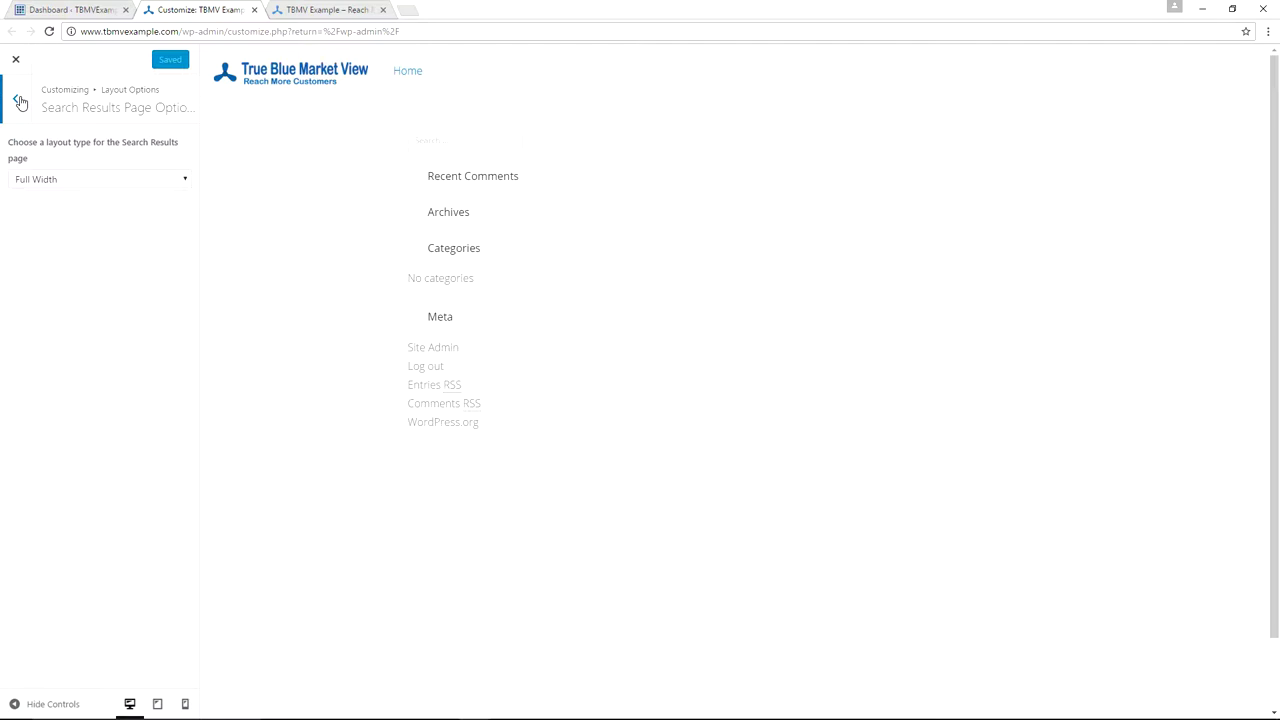
click(20, 103)
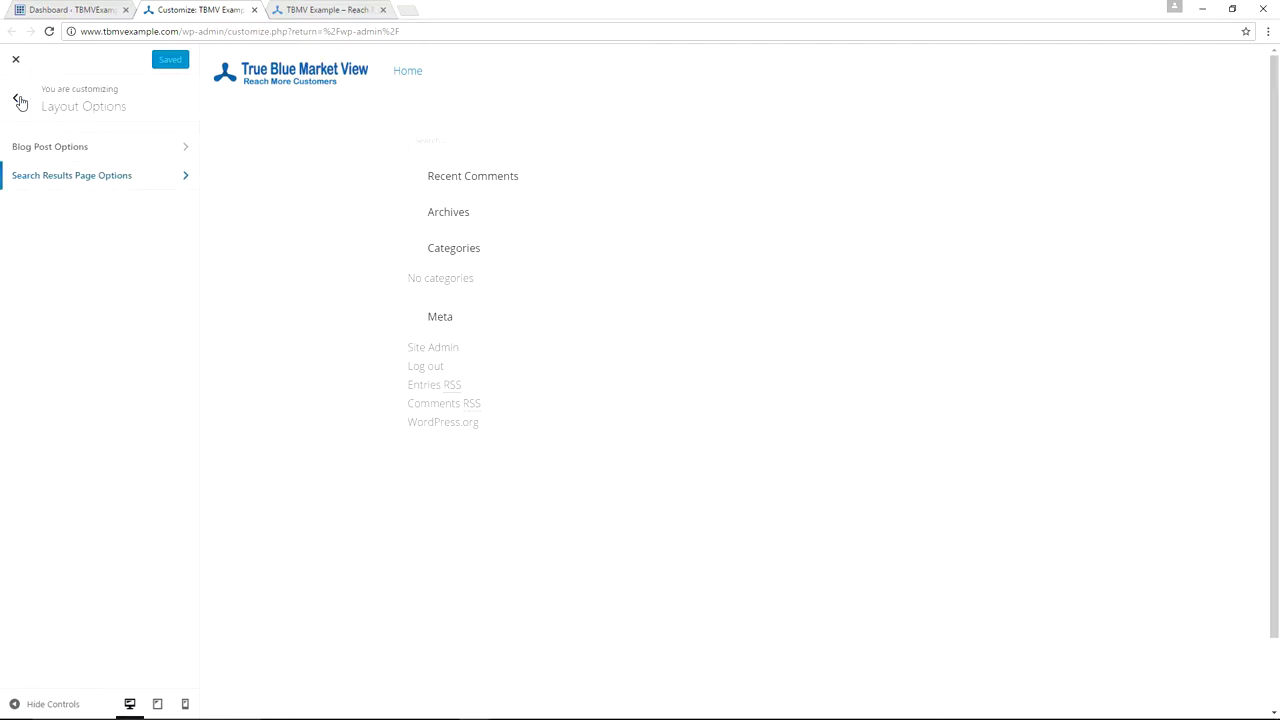
- Set the Blog Post page layout type to Full Width in the blog post options
click(120, 151)
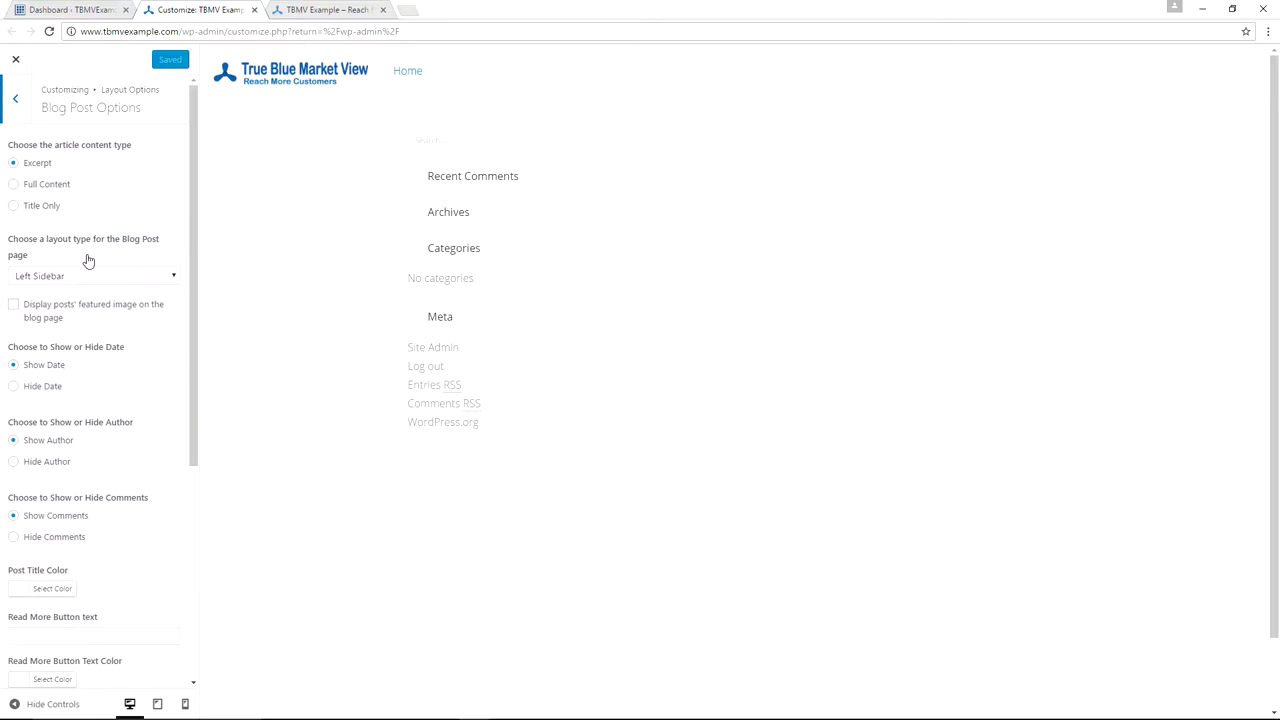
click(142, 284)
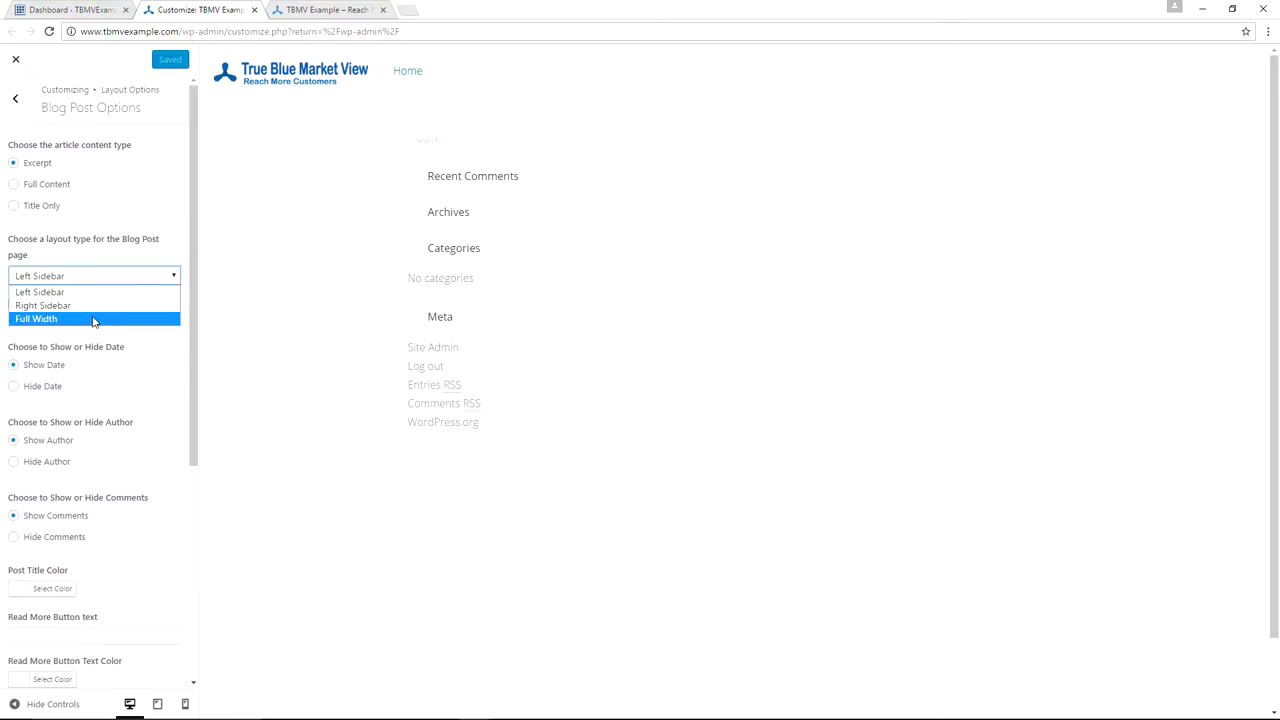
click(93, 319)
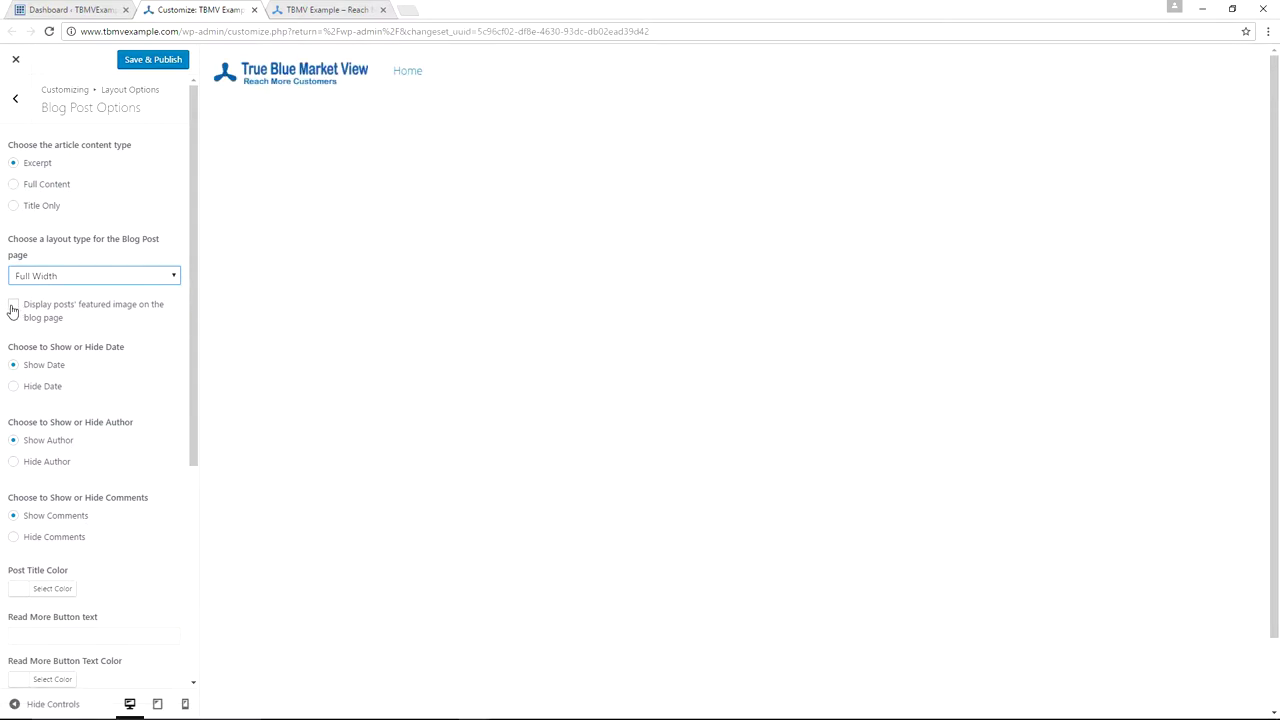
- Display featured images below the post title on the blog page, and hide the post date and author
click(13, 309)
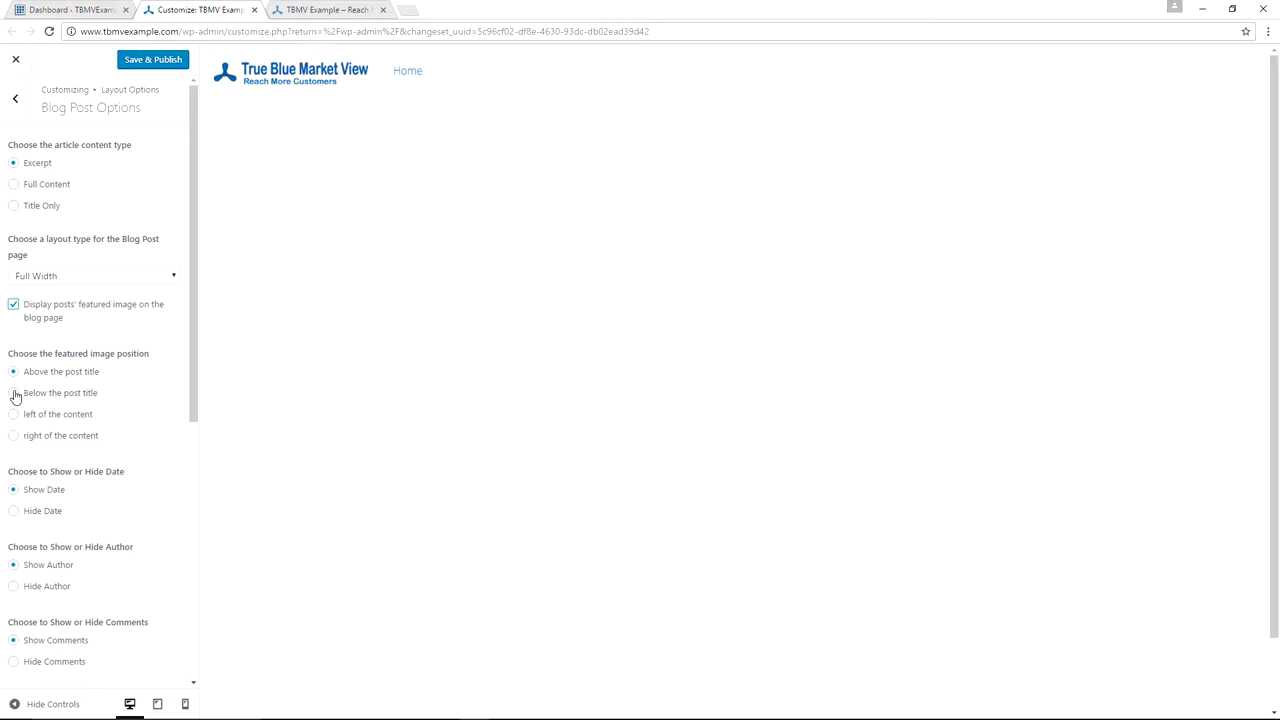
click(15, 394)
scroll(77, 354, down, 1)
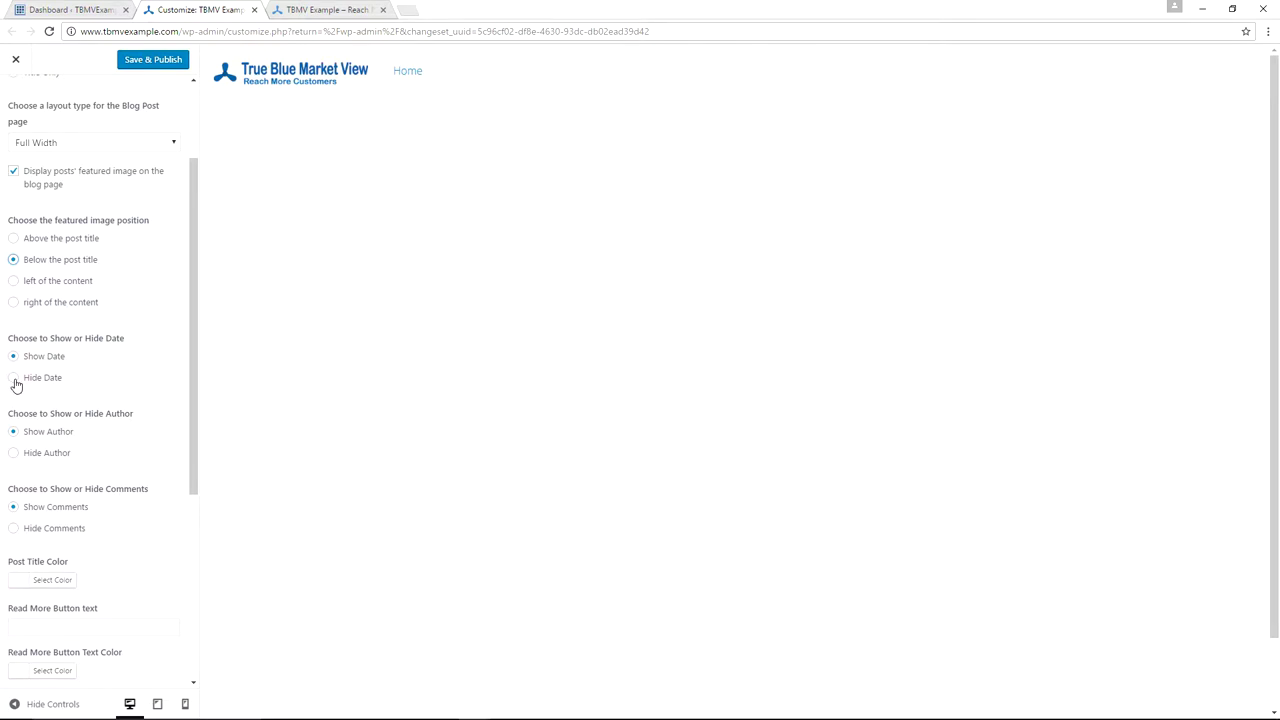
click(15, 383)
click(13, 455)
- Set the post title color to #6d6d6d and both the Read More button text color and button color to #0073cf
scroll(63, 508, down, 2)
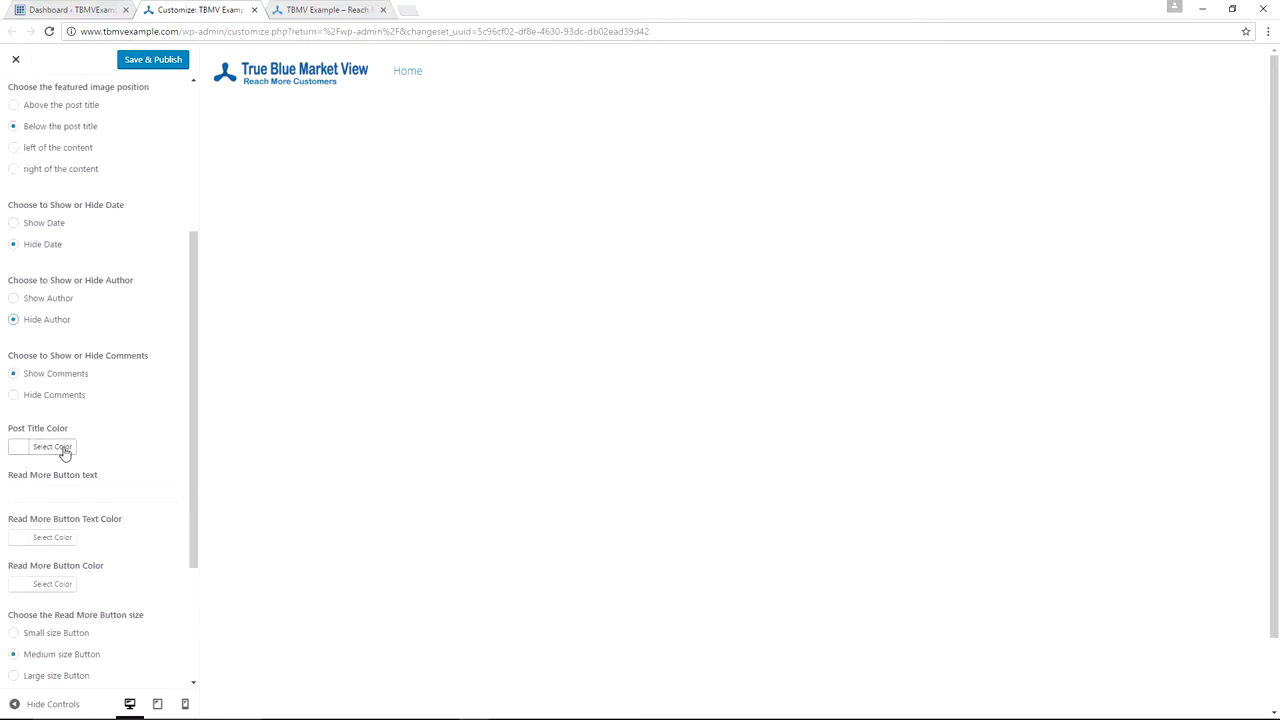
click(63, 451)
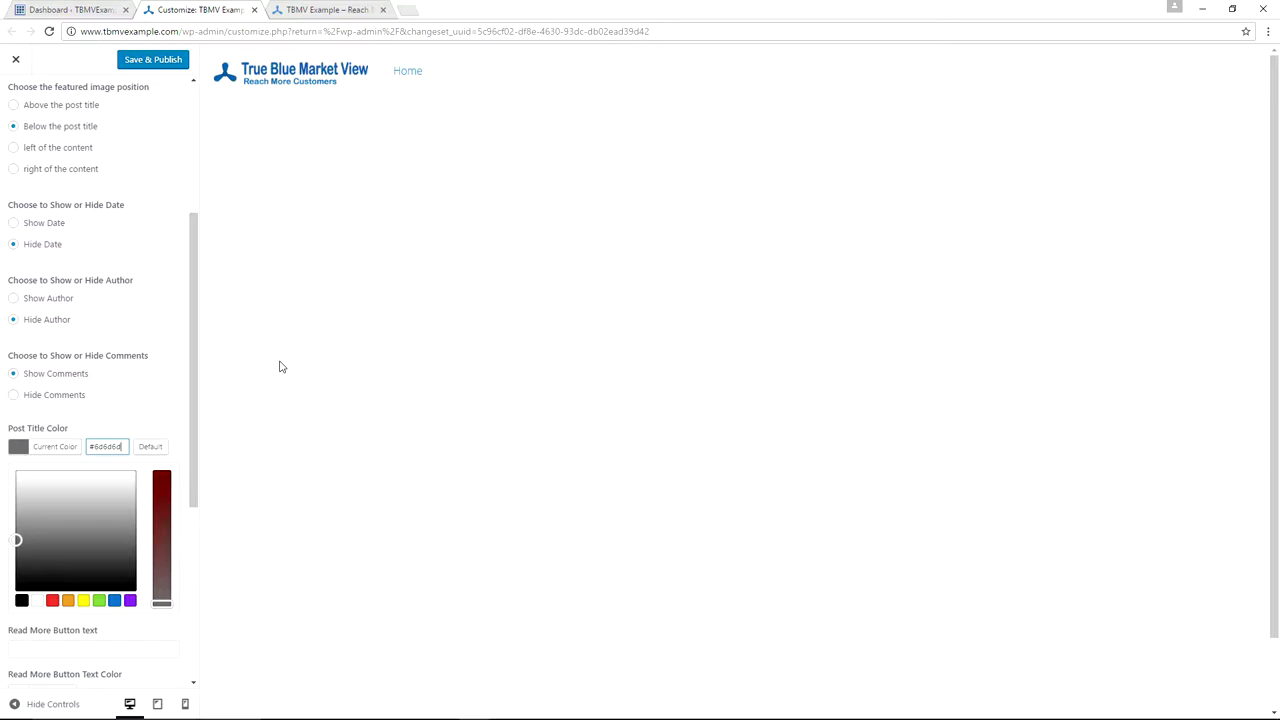
scroll(60, 500, down, 2)
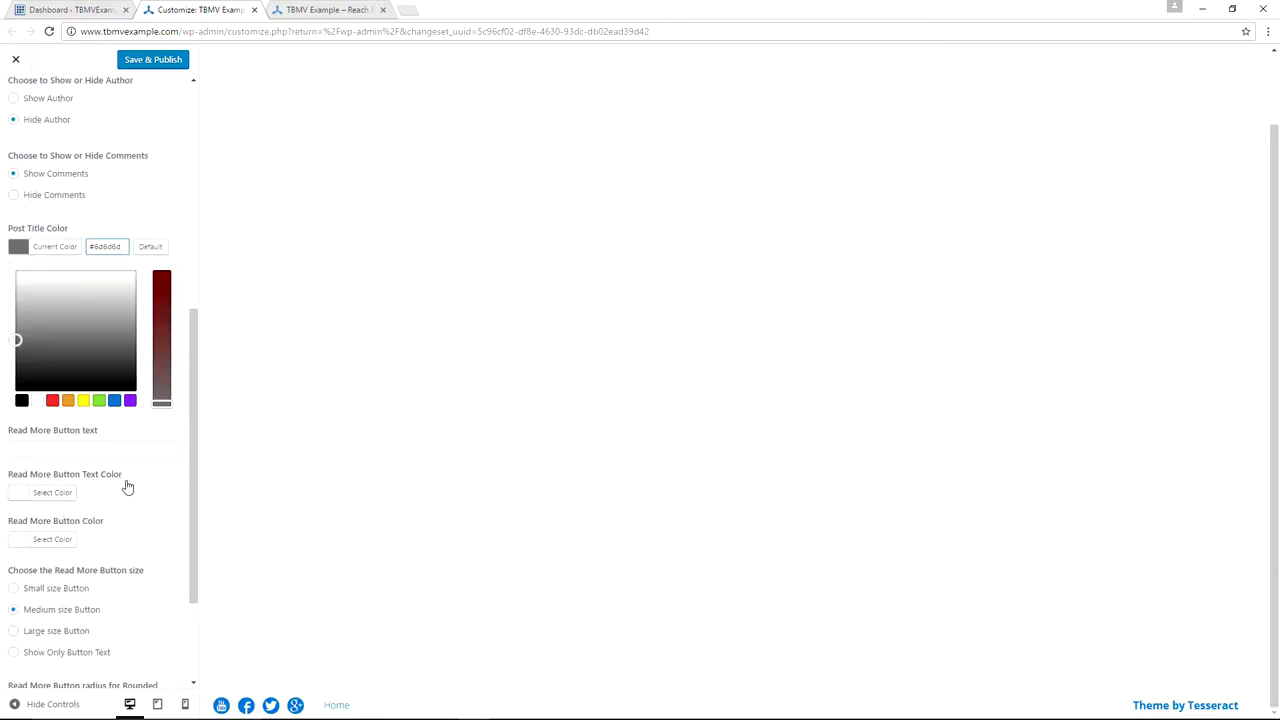
click(66, 493)
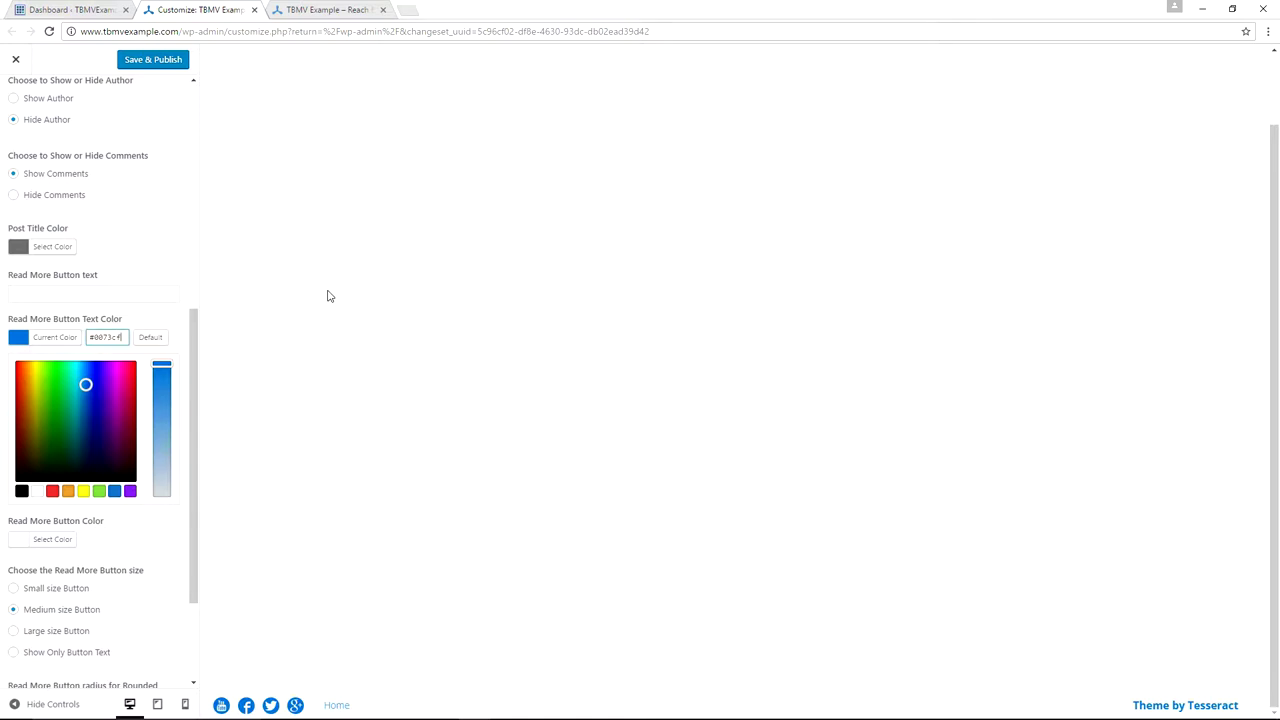
click(52, 539)
- Position the Read More button right of the content, and save and publish the blog post options
scroll(134, 446, down, 2)
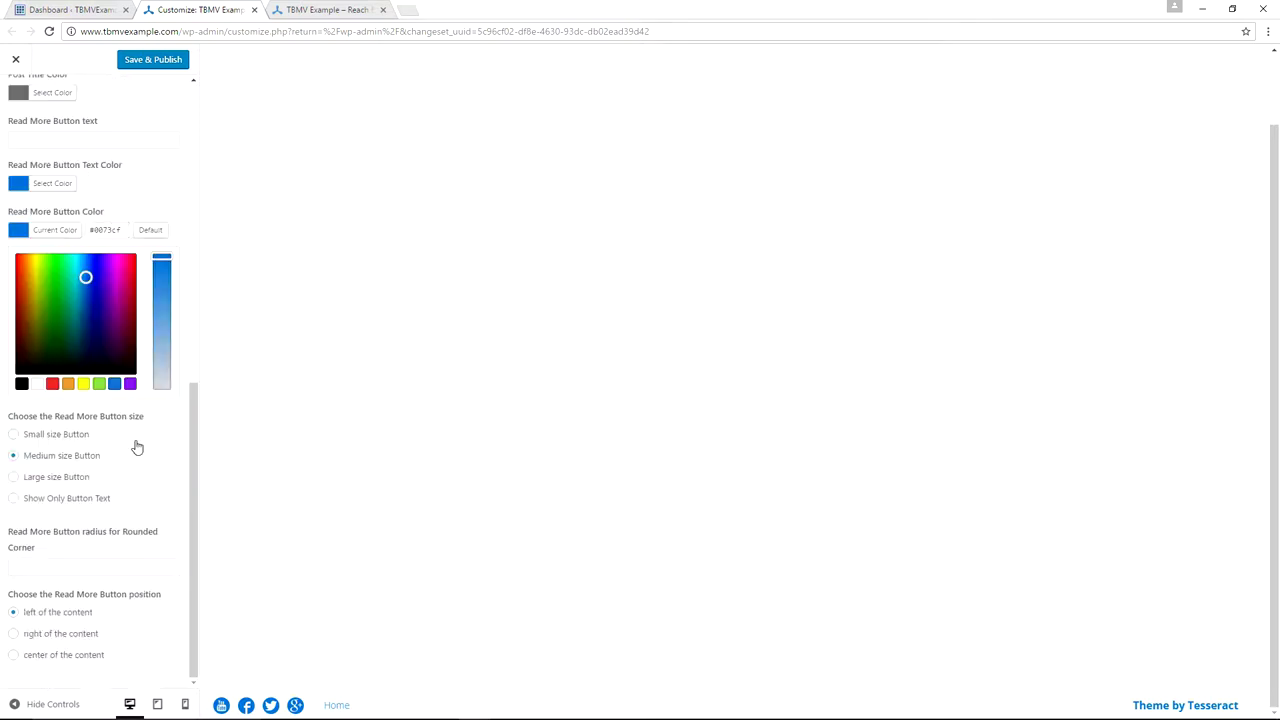
click(14, 634)
click(150, 59)
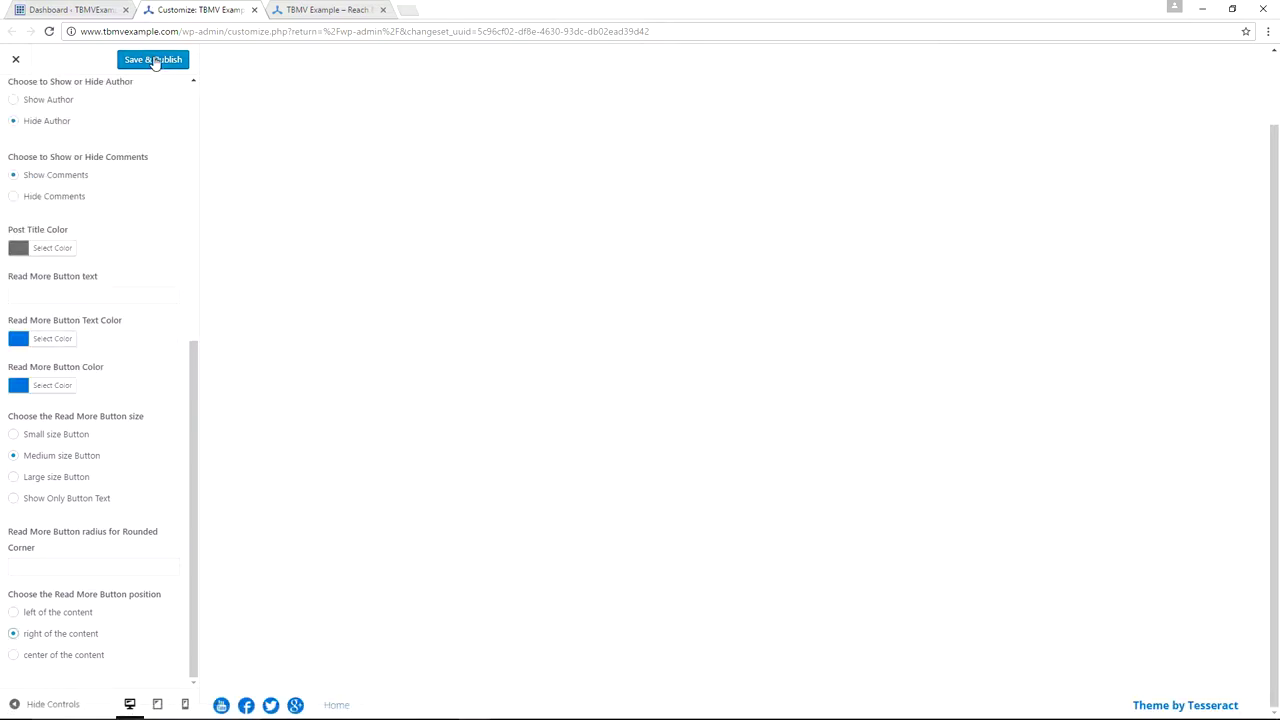
click(155, 62)
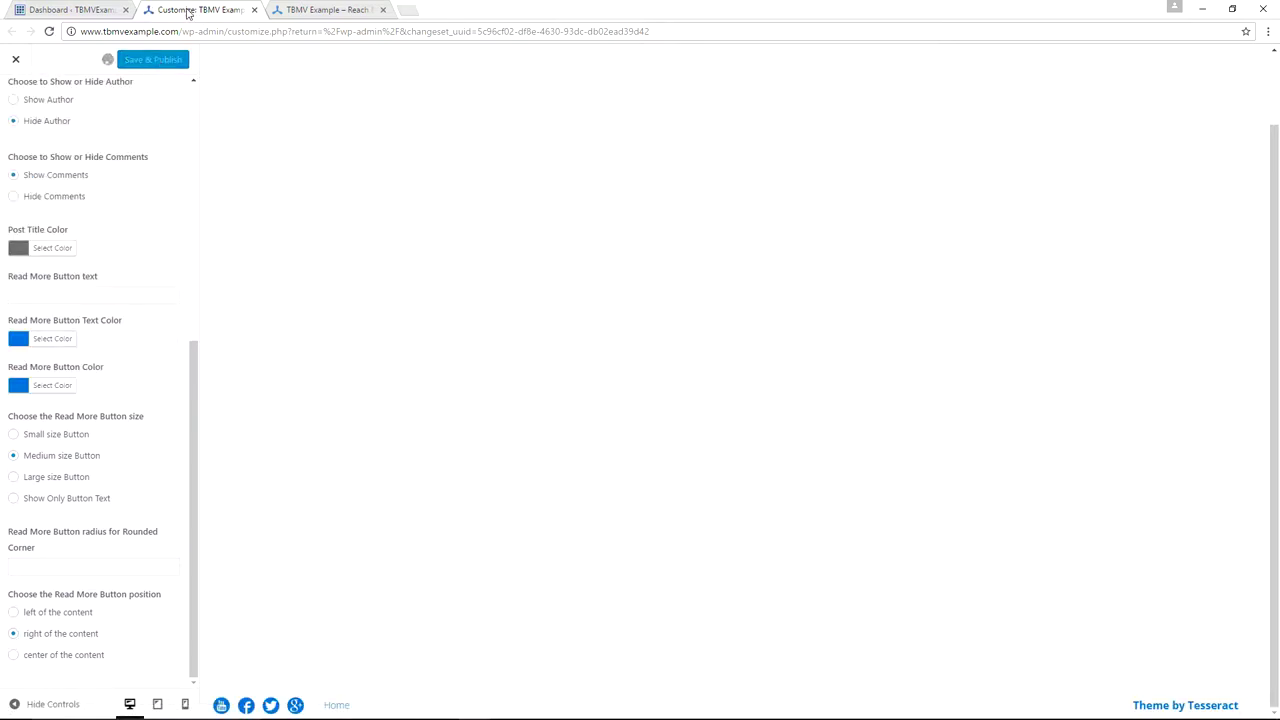
- Return from the blog post options to the main customizer list and close the customizer
scroll(163, 211, up, 5)
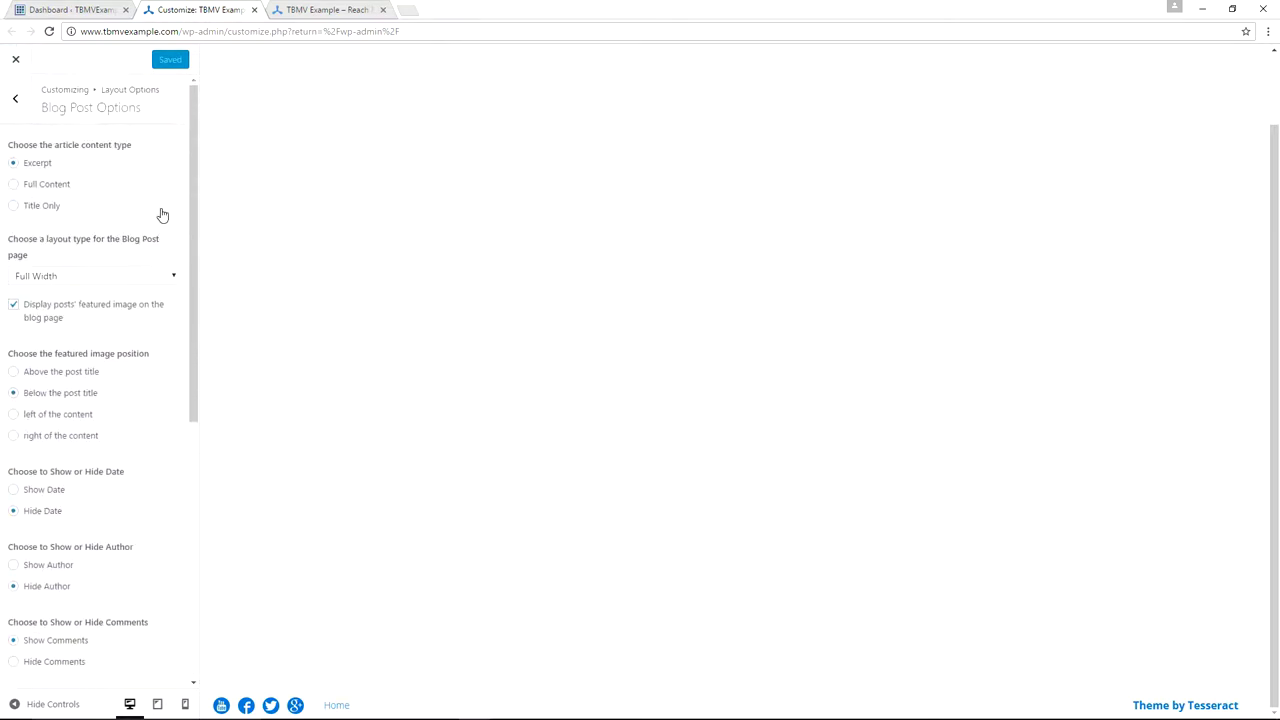
click(17, 104)
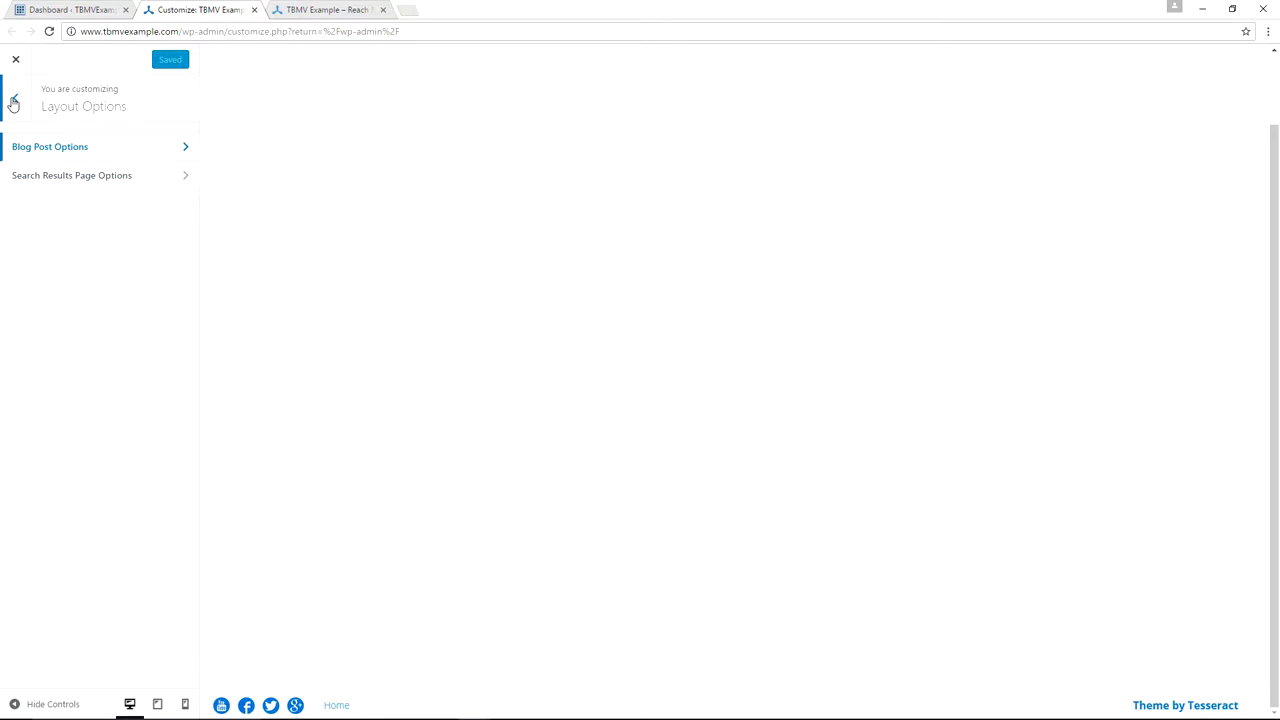
click(13, 104)
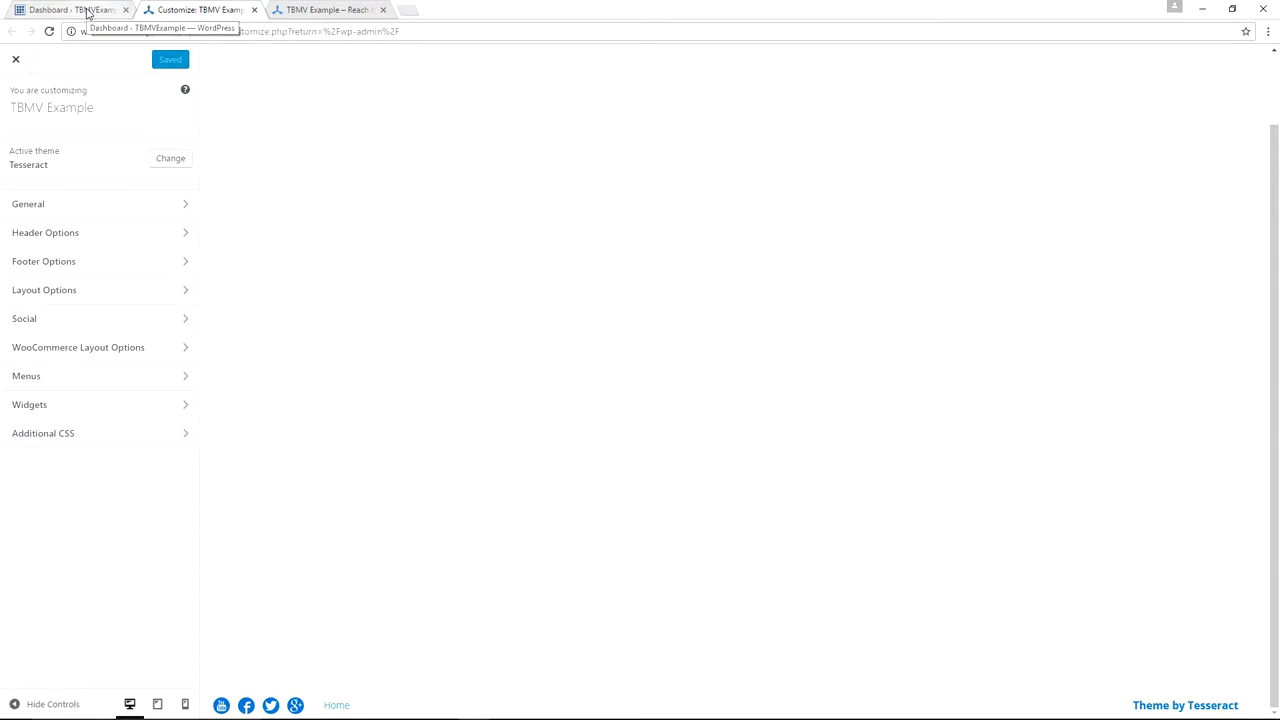
click(17, 60)
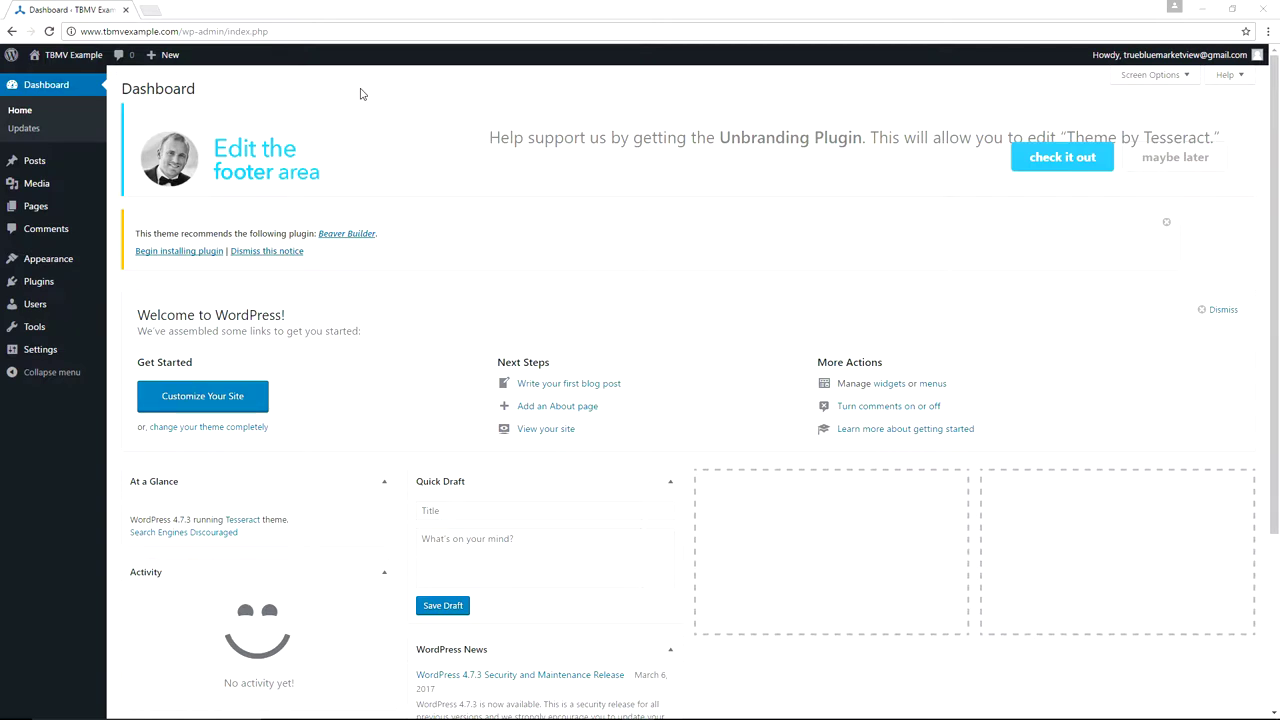
- Search the new plugins for "beaver builder page builder", and install and activate Beaver Builder - WordPress Page Builder
mouse_move(51, 285)
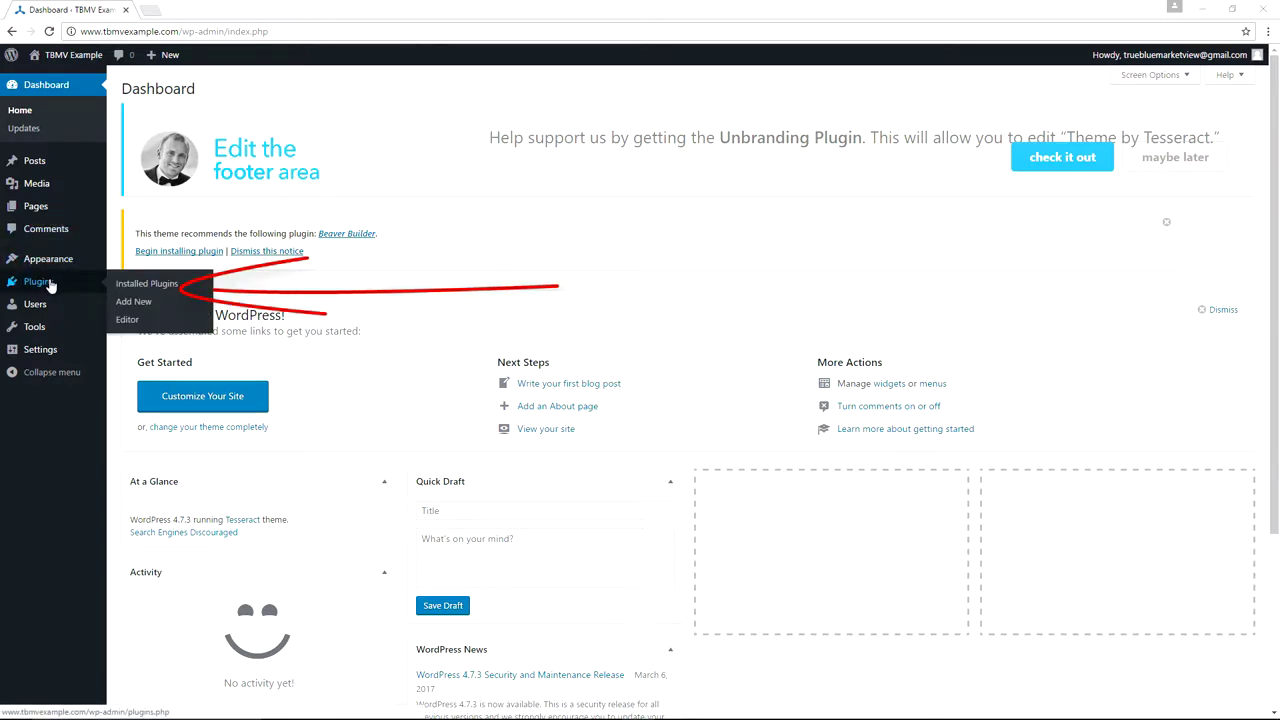
click(49, 280)
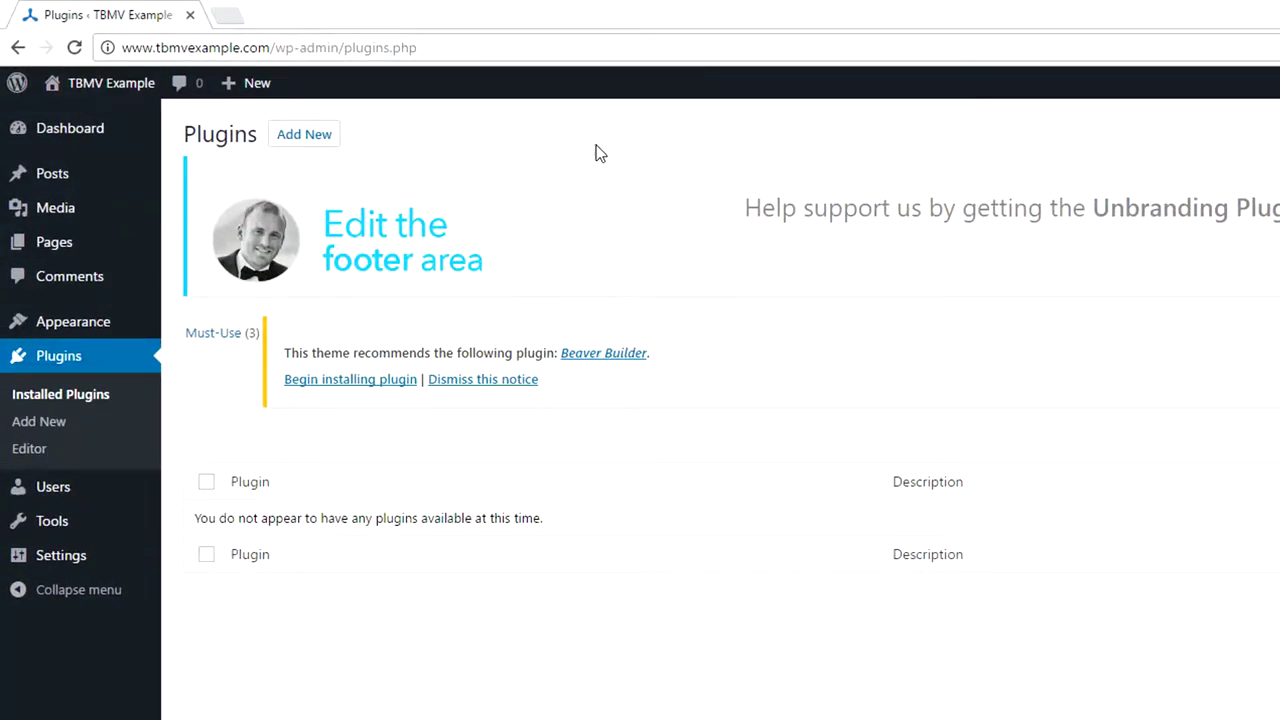
click(310, 140)
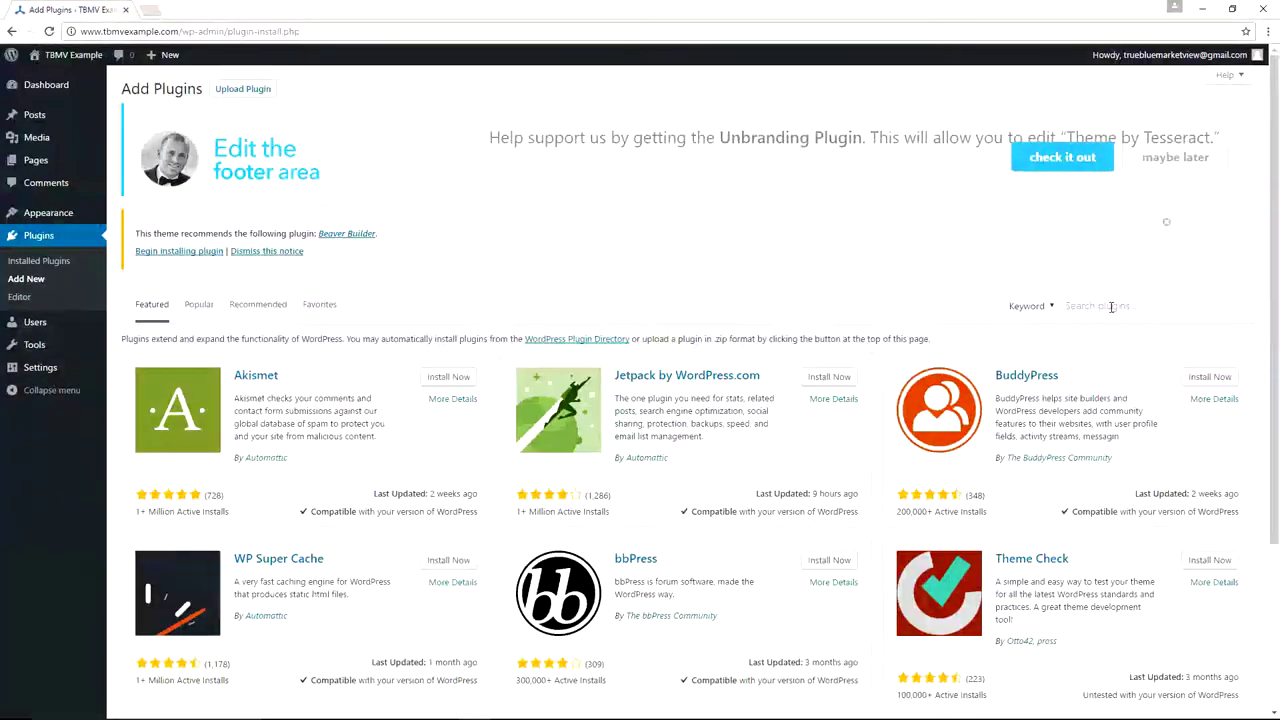
click(1111, 307)
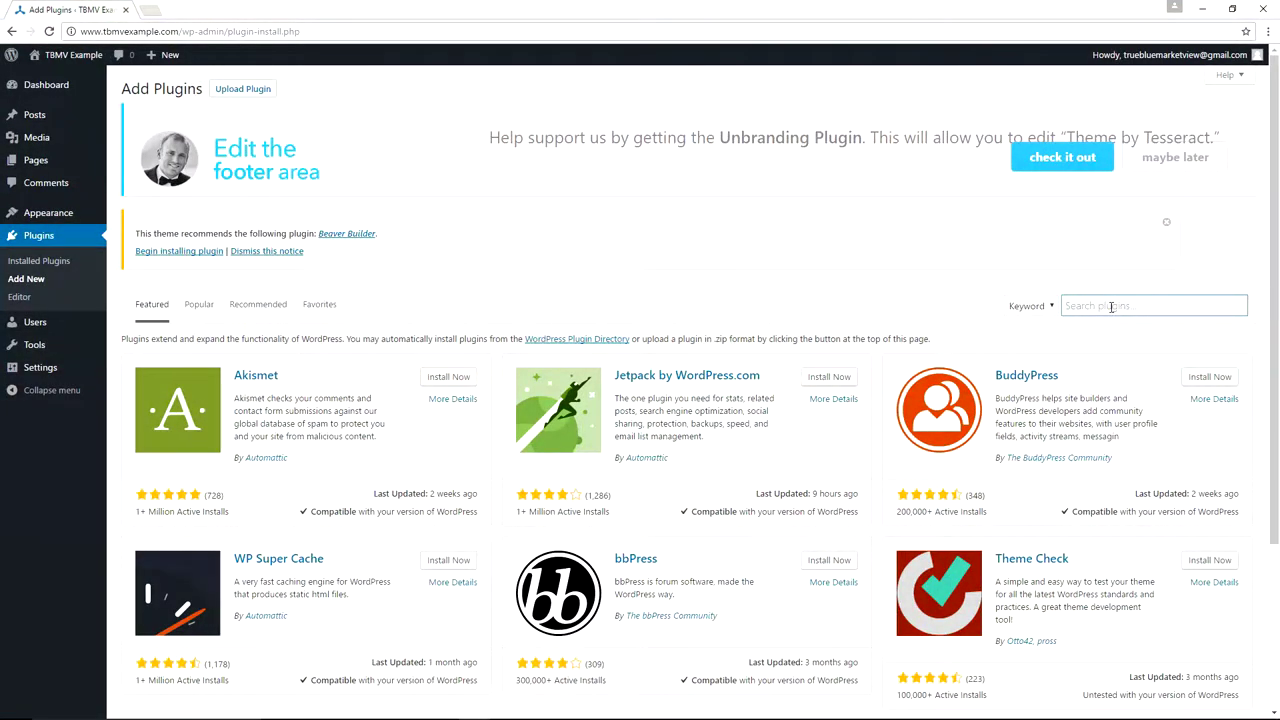
text(beaver builder pa)
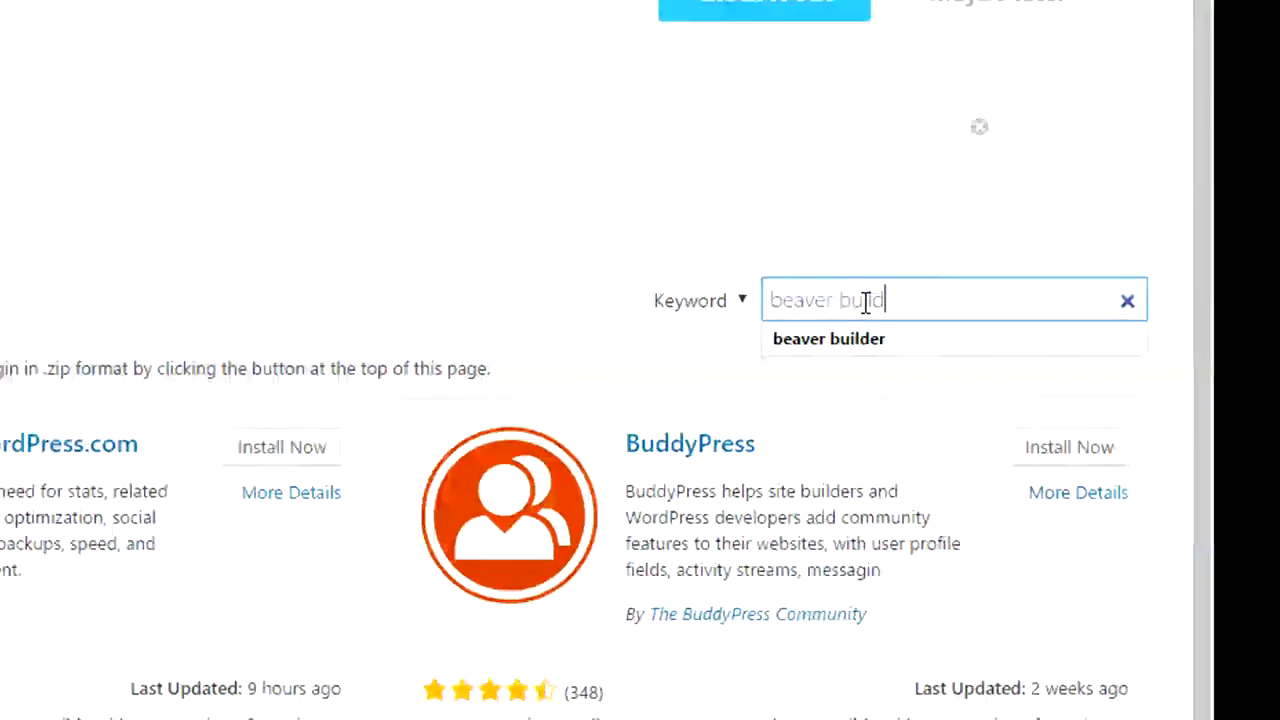
text(ge builder)
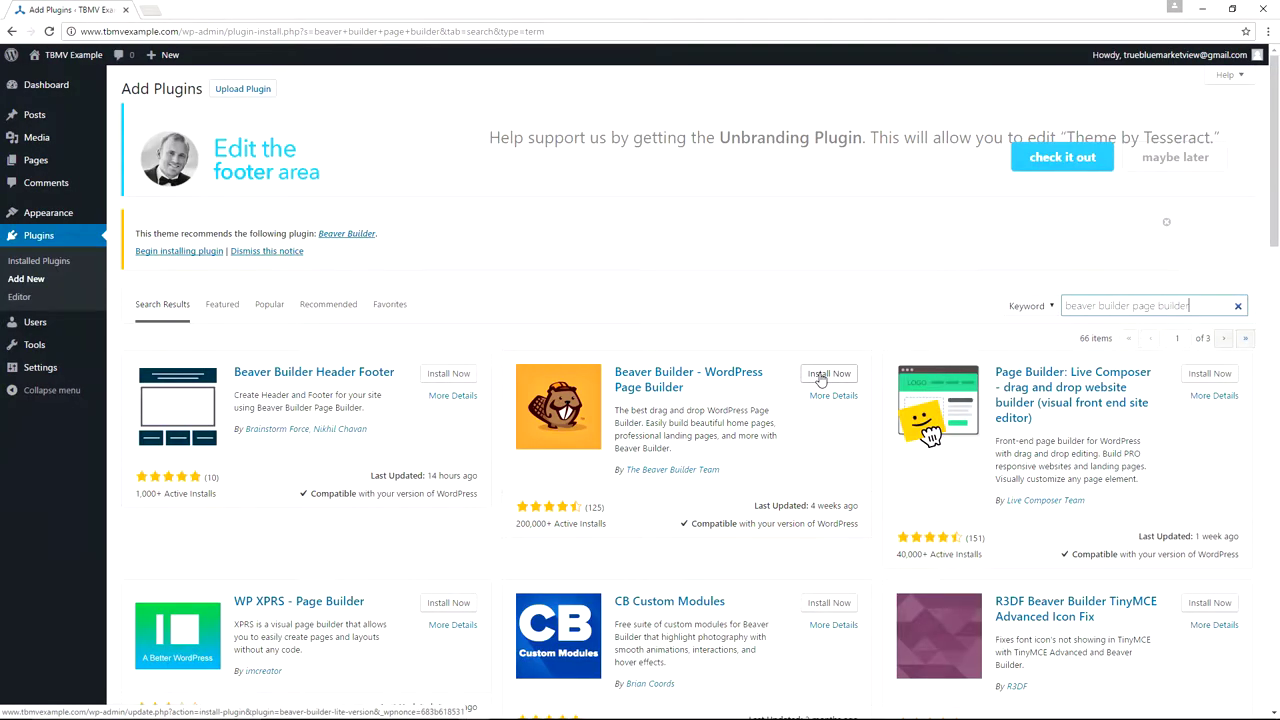
click(820, 377)
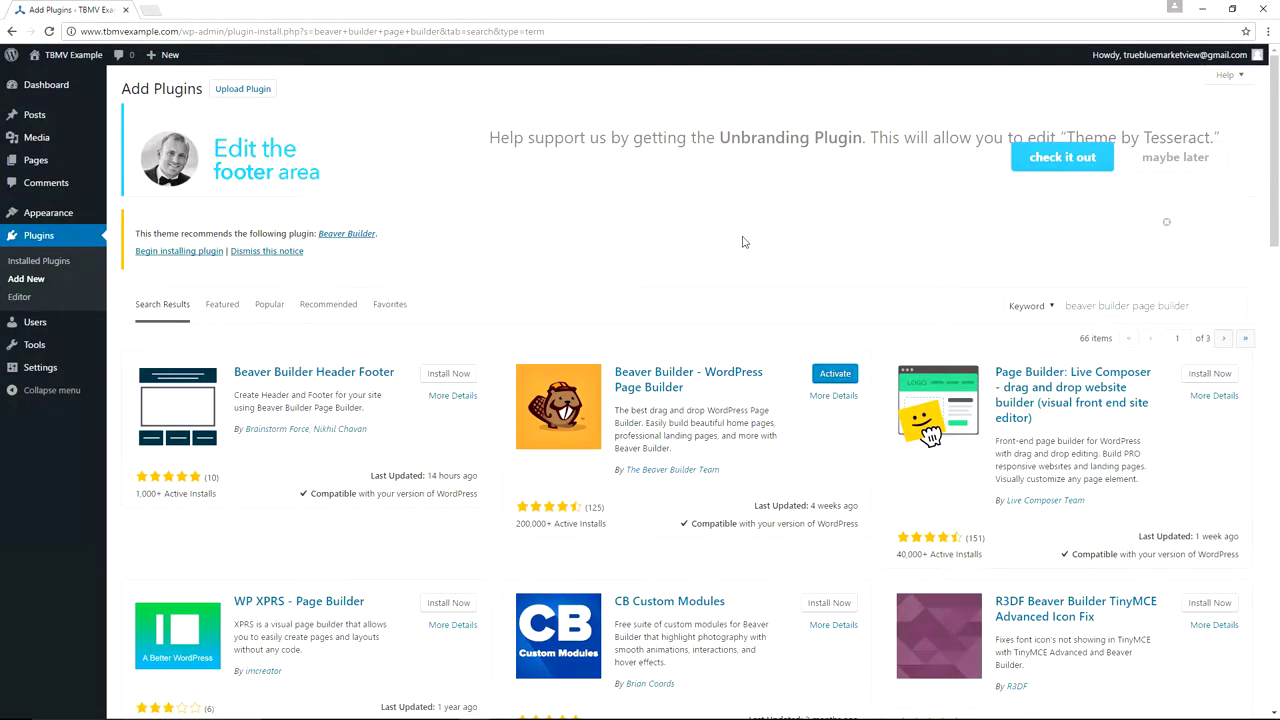
click(828, 376)
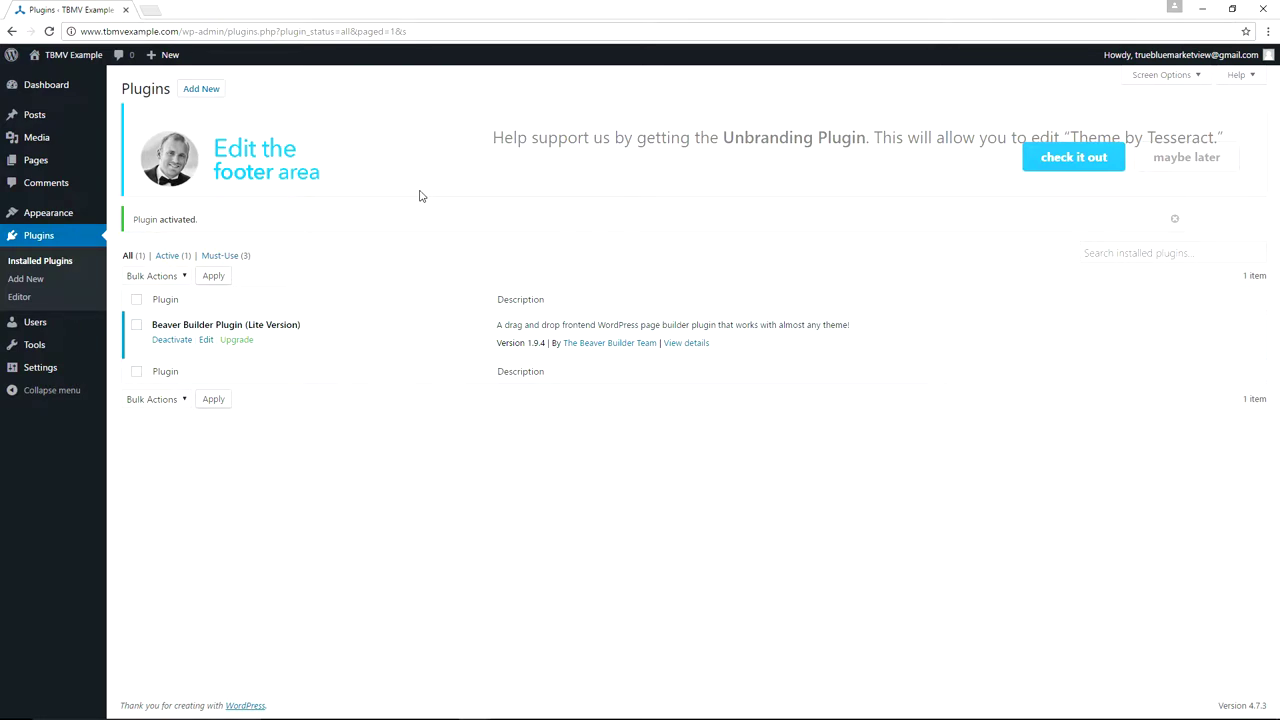
- Review the Beaver Builder upgrade packages and FAQ on its pricing page, and close that page
click(237, 341)
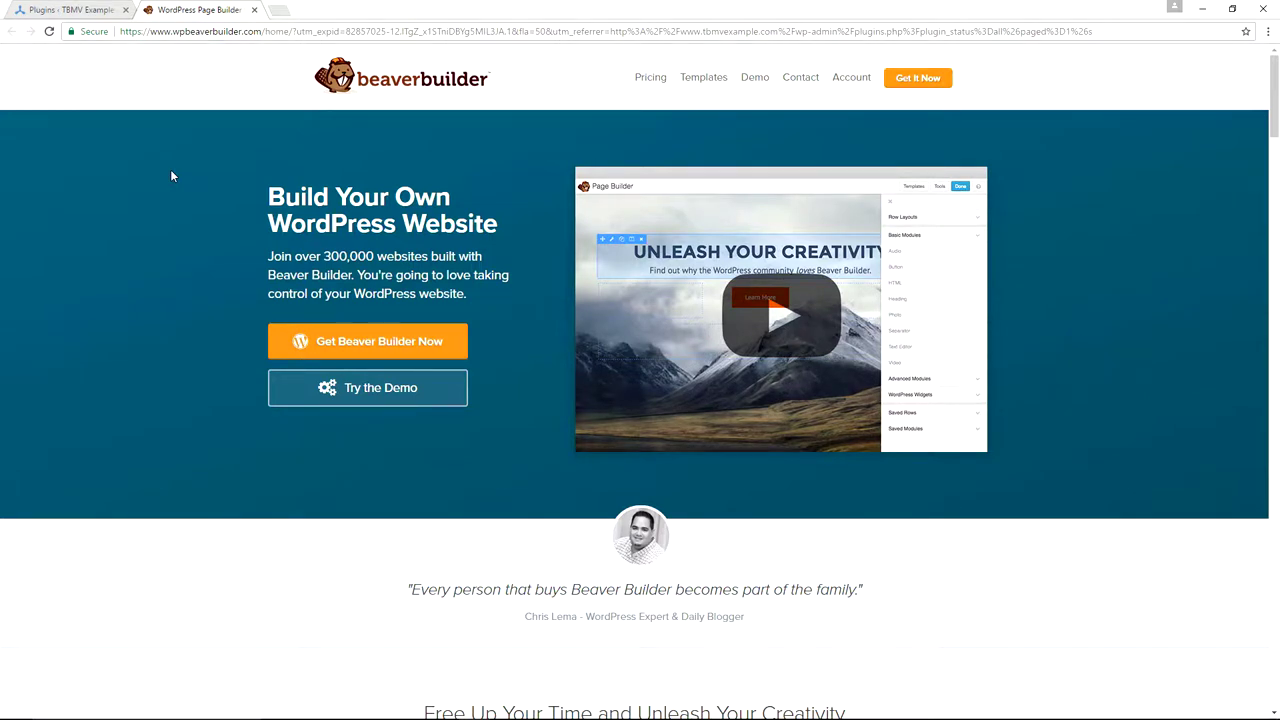
click(397, 345)
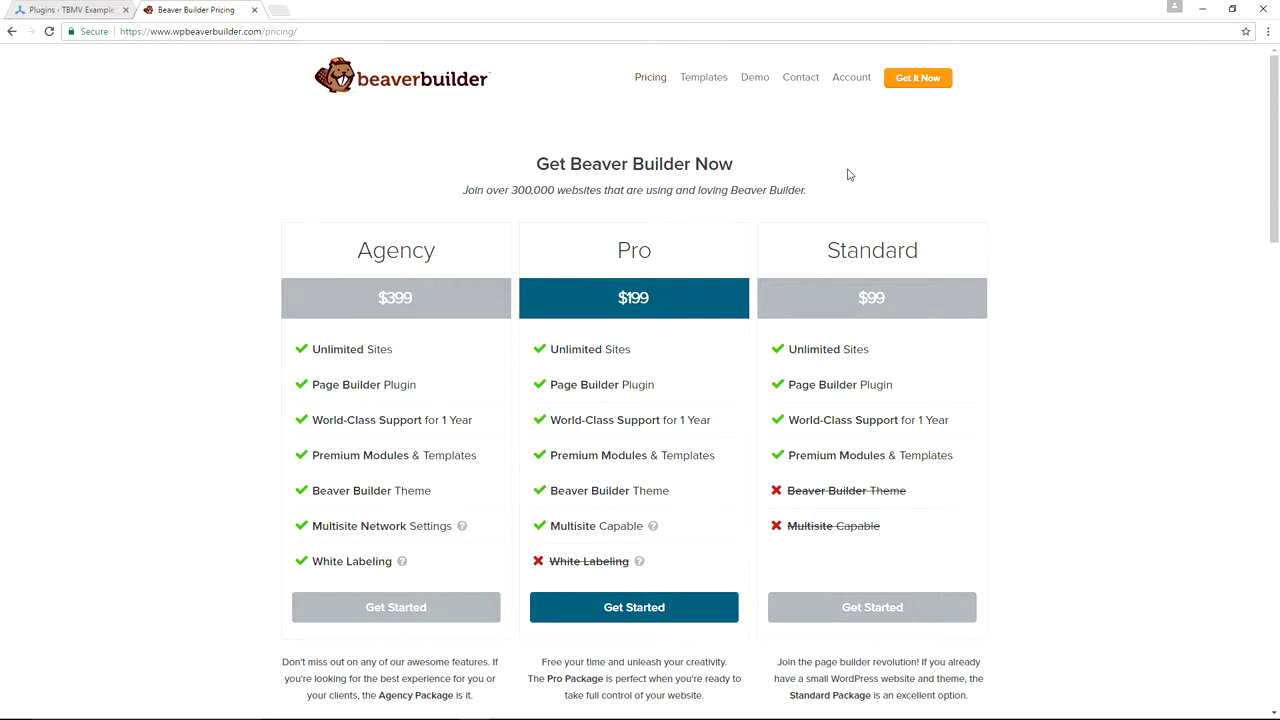
scroll(651, 191, down, 3)
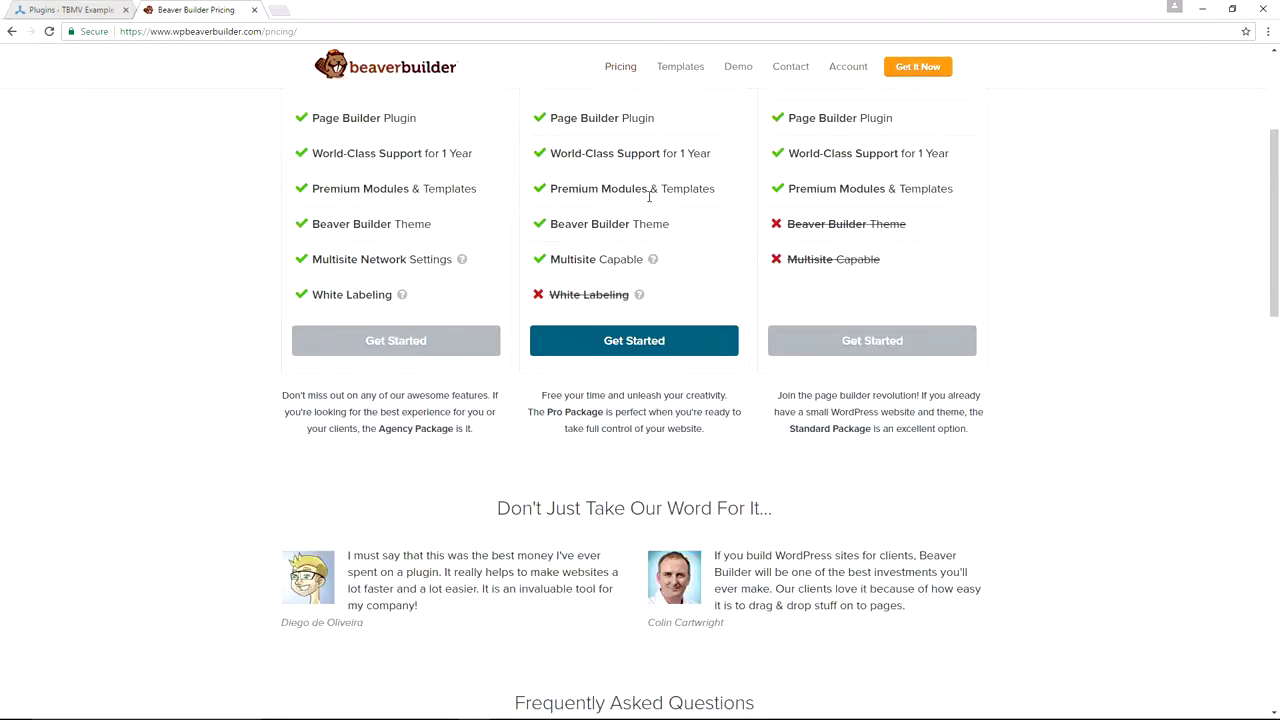
scroll(271, 320, down, 2)
scroll(253, 320, down, 1)
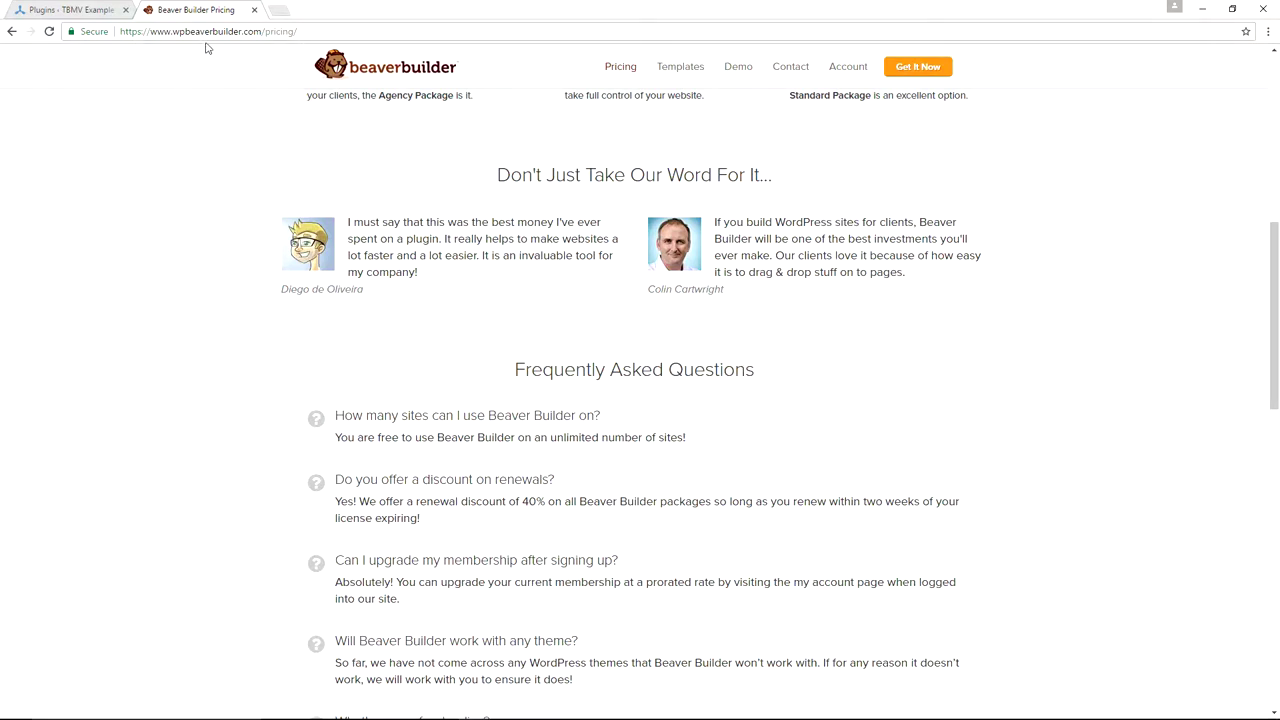
click(254, 9)
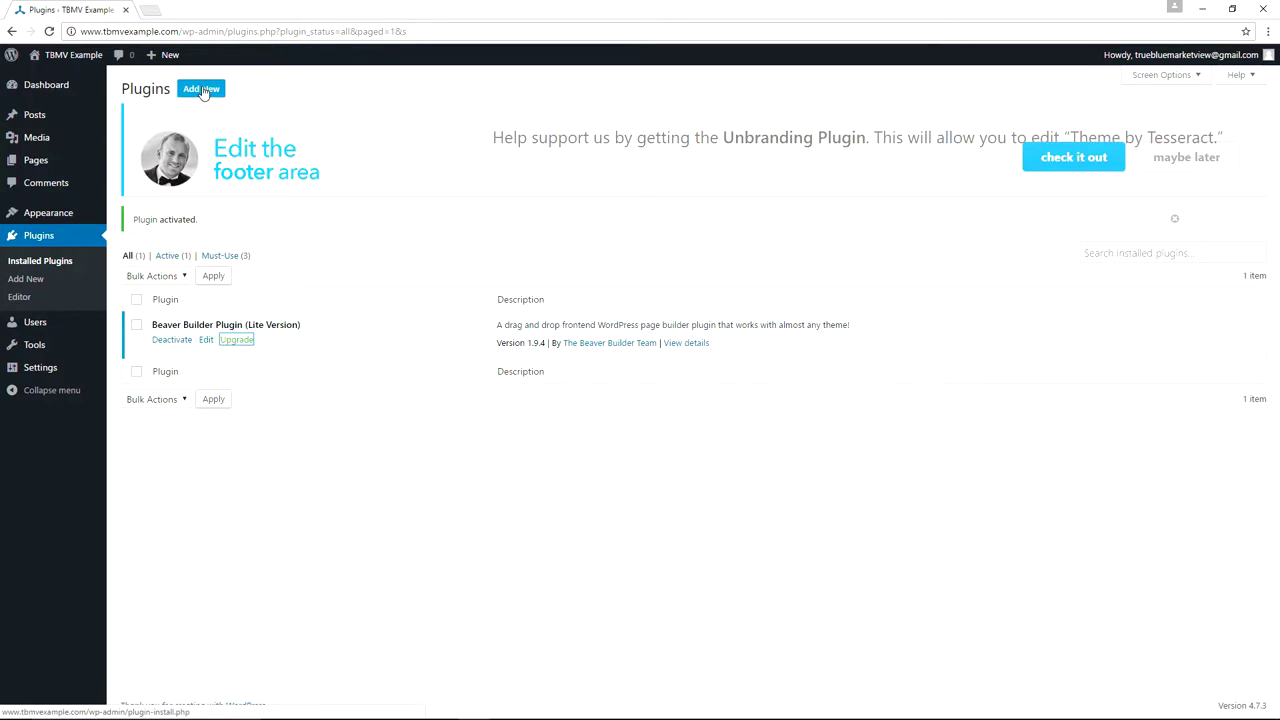
- Search the new plugins for "contact form 7", and install and activate Contact Form 7
click(203, 91)
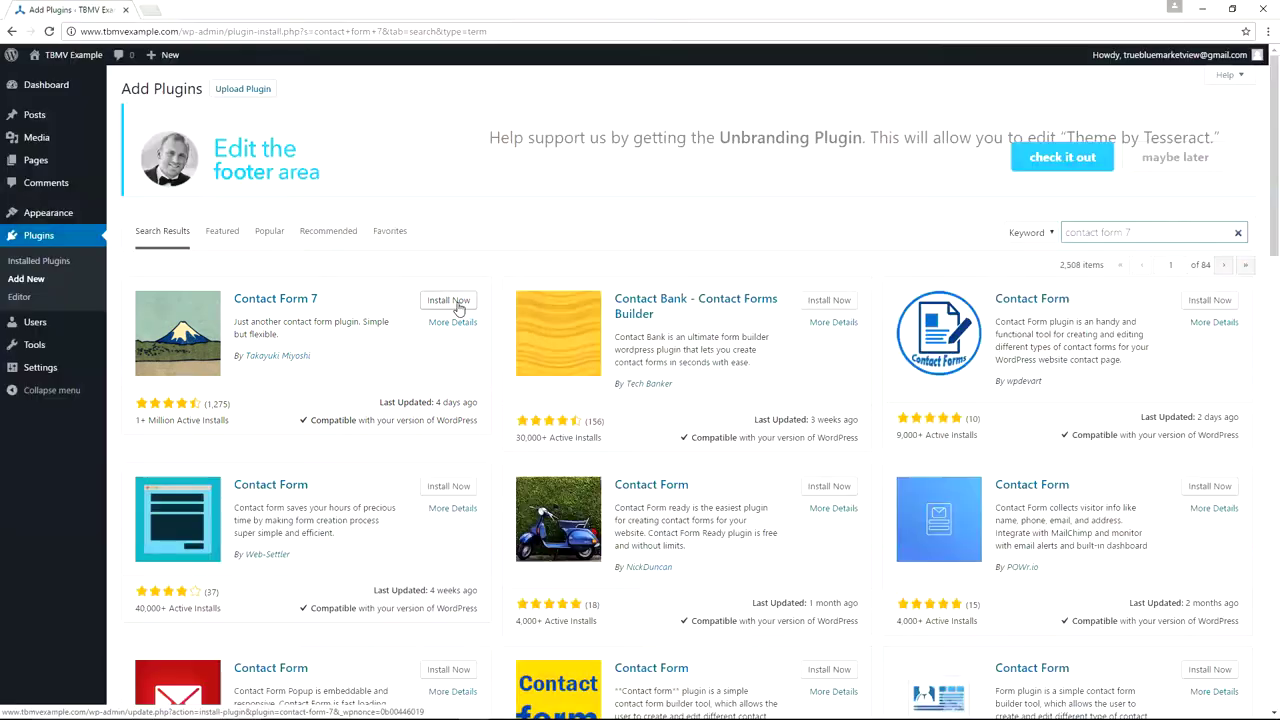
click(455, 300)
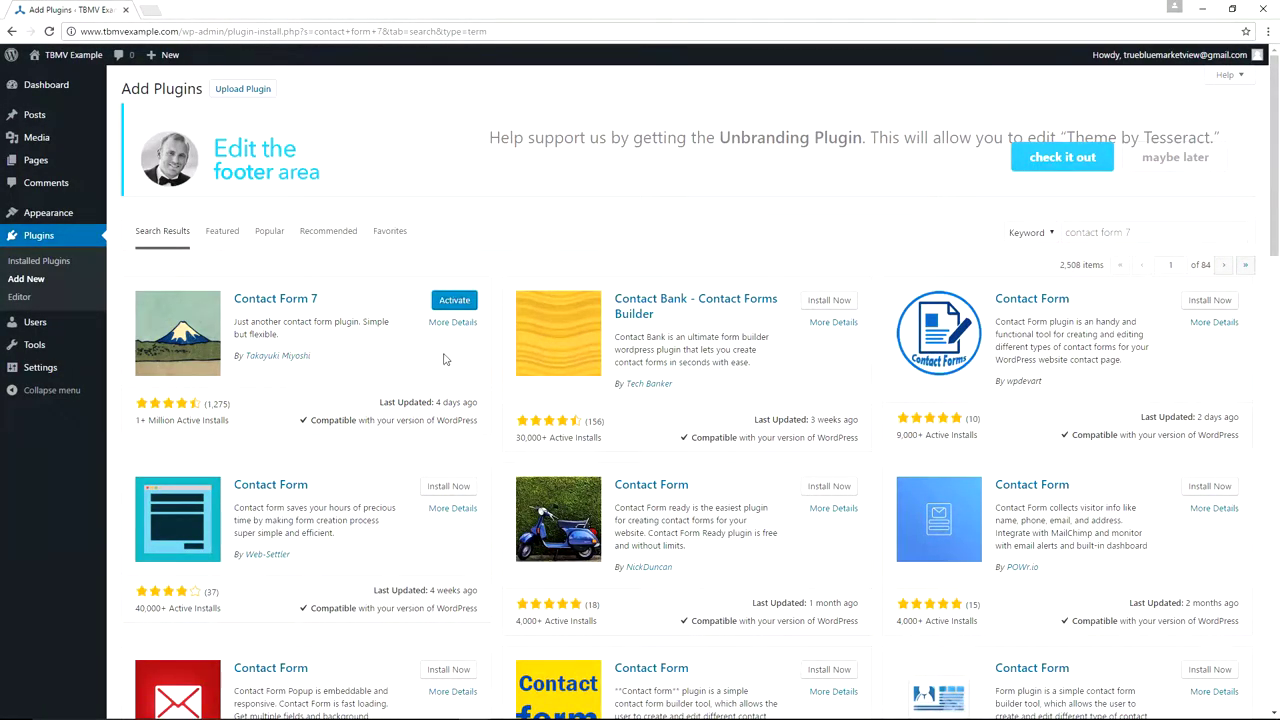
click(455, 303)
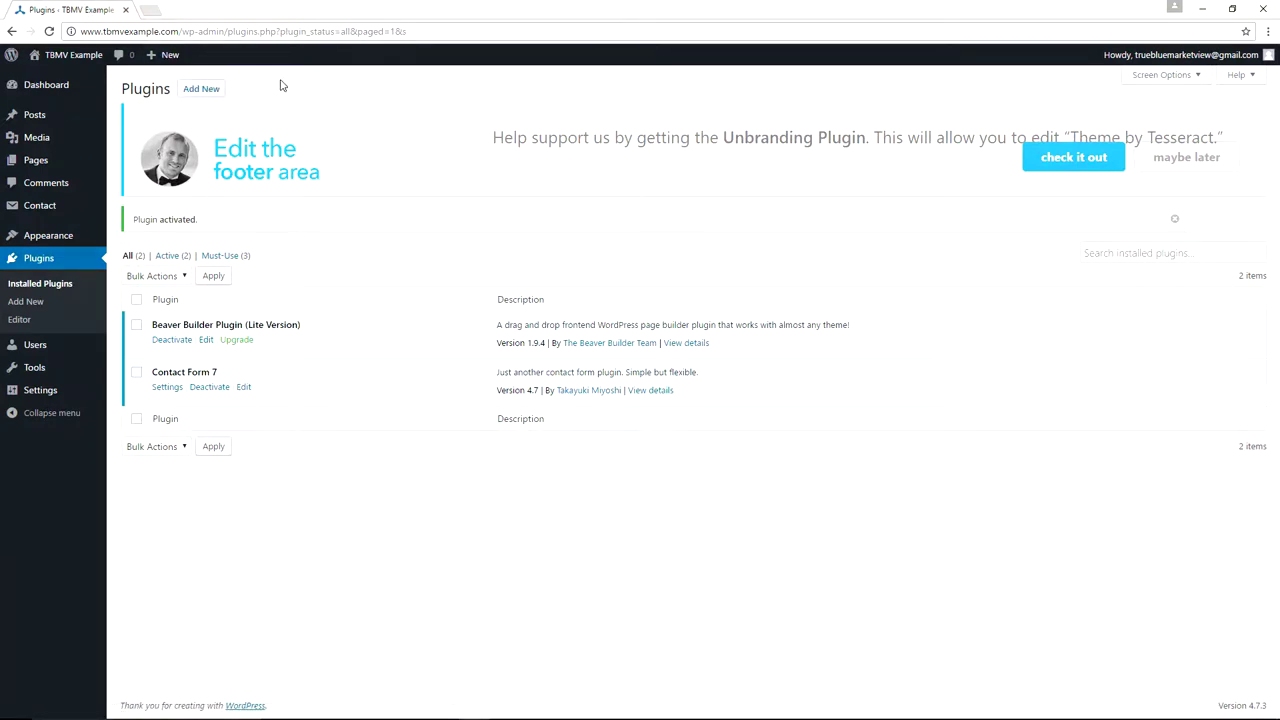
- Search the new plugins for "all in one seo pack", and install and activate All in One SEO Pack
click(199, 89)
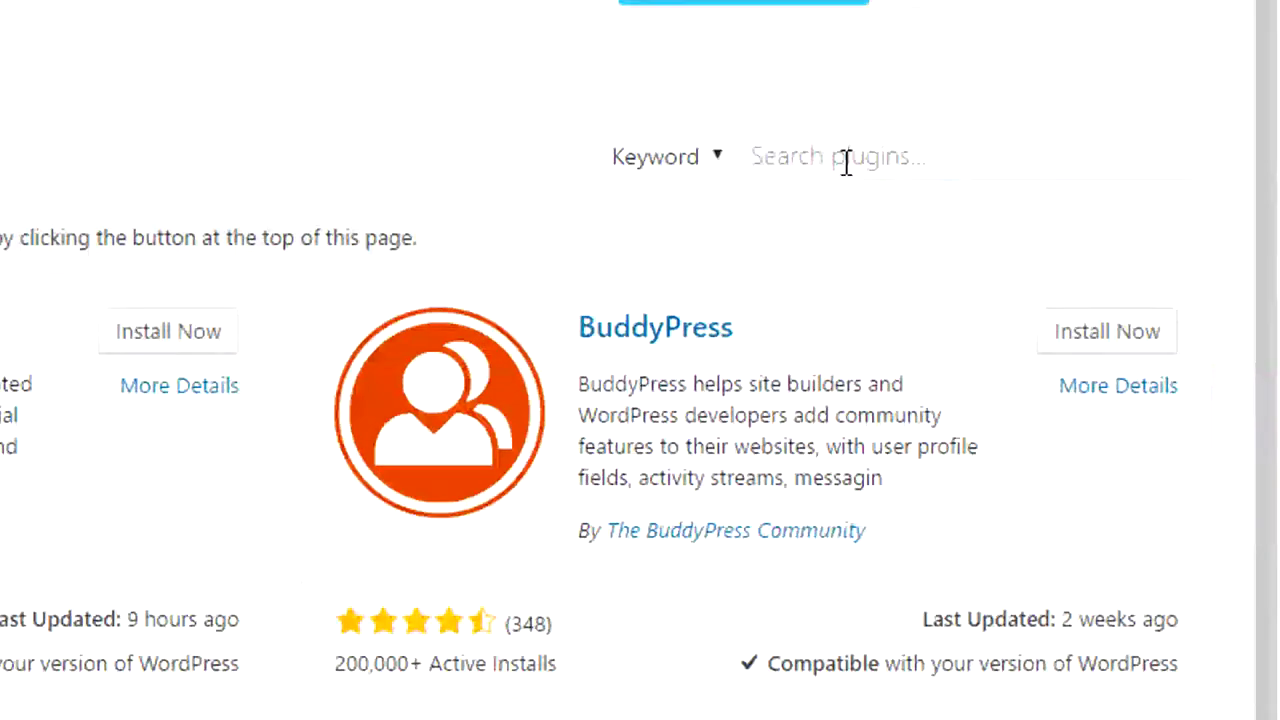
click(1103, 234)
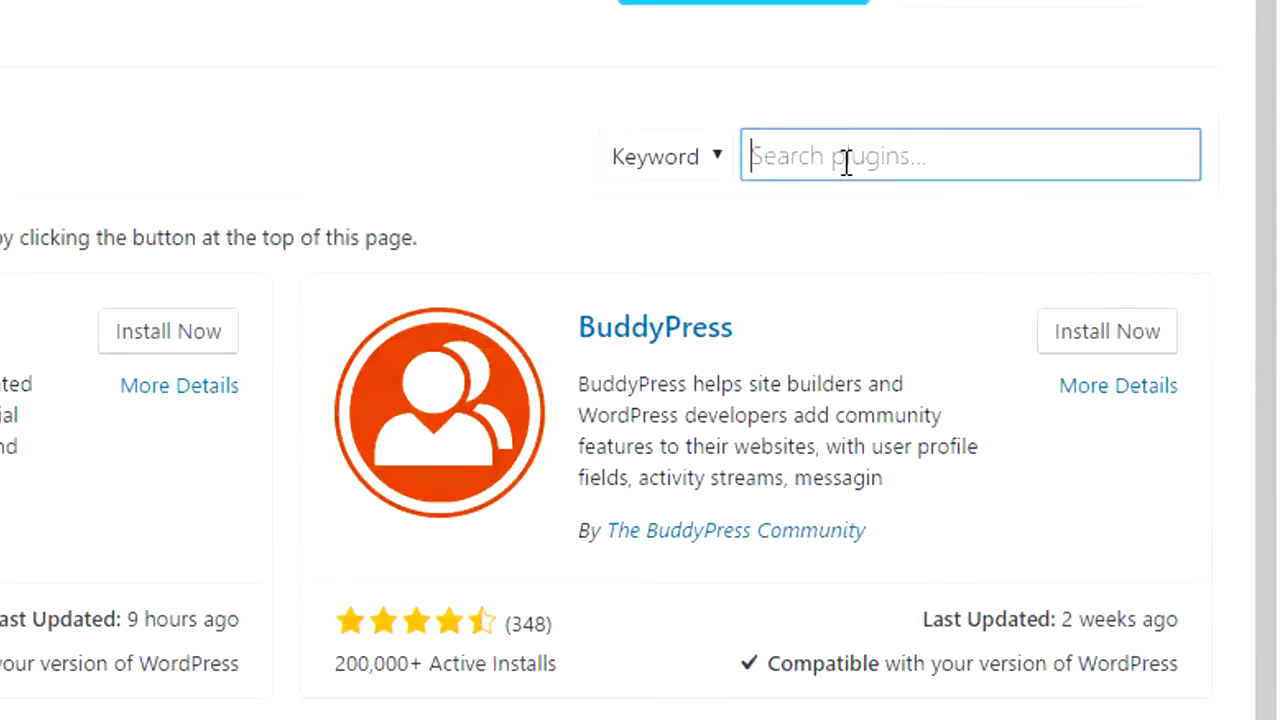
text(all in one )
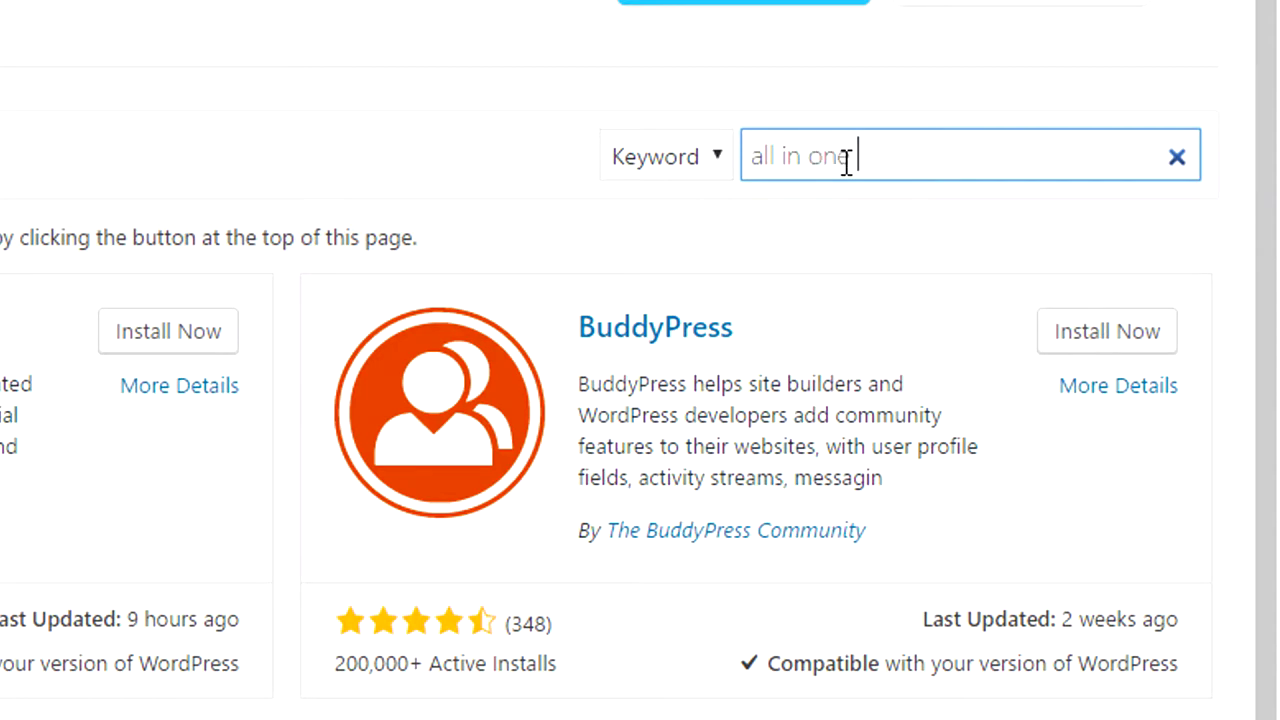
text(seo pack)
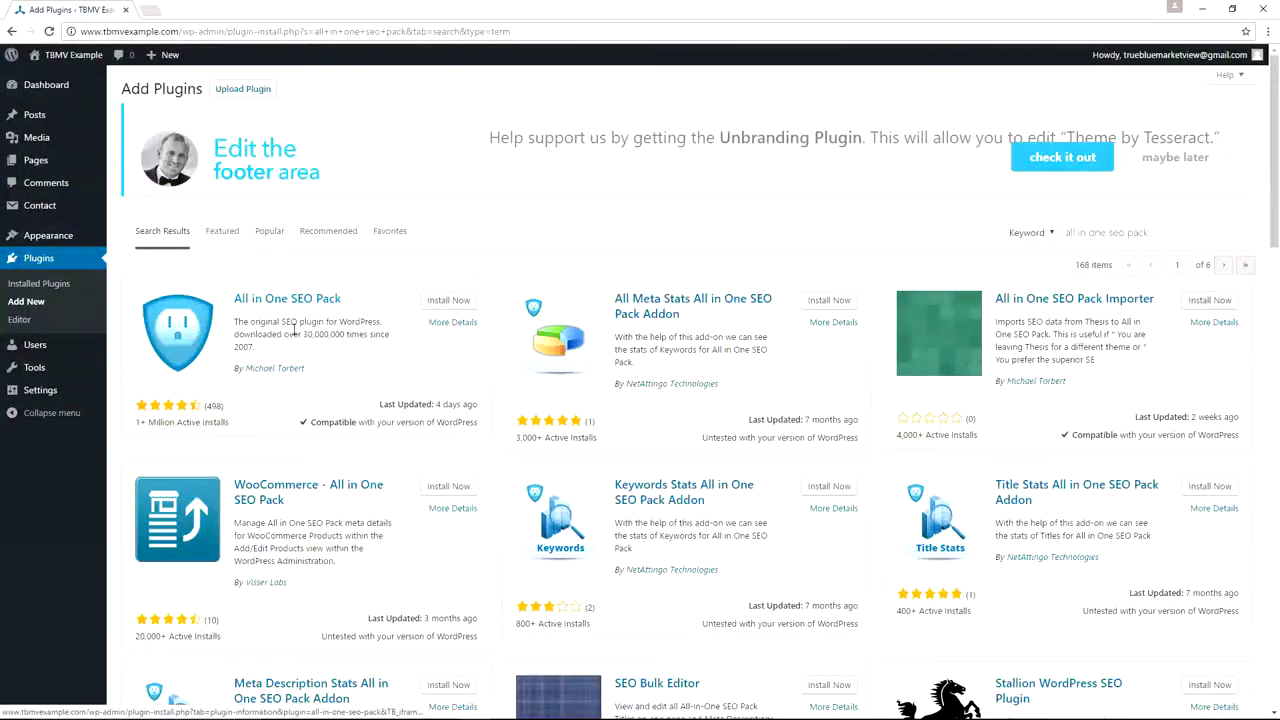
click(450, 304)
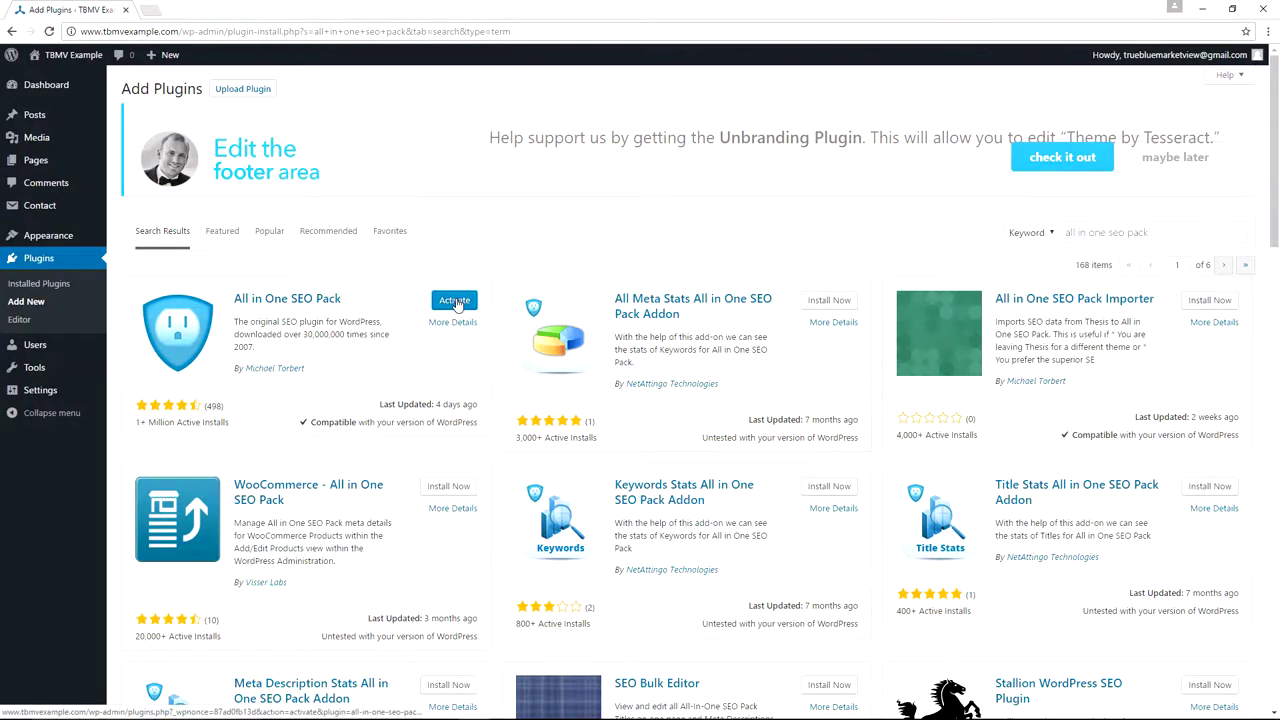
click(455, 302)
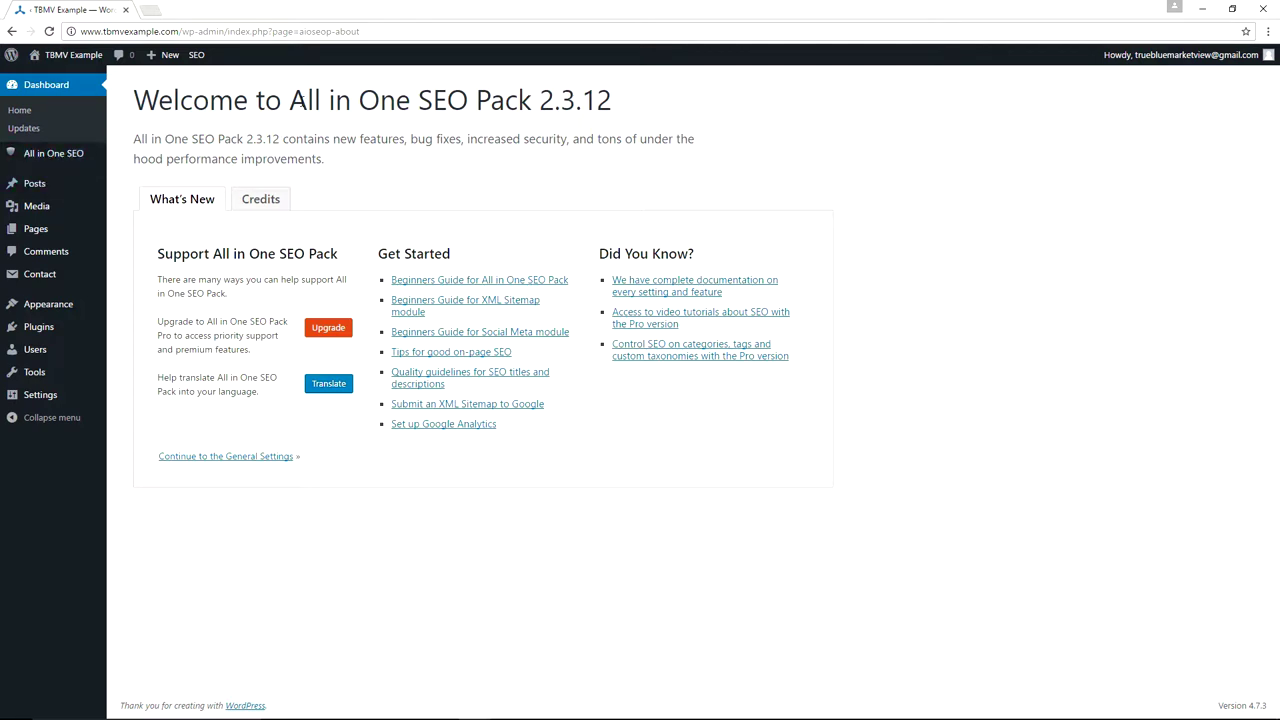
- Search the new plugins for "simple custom css", and install and activate Simple Custom CSS
mouse_move(38, 330)
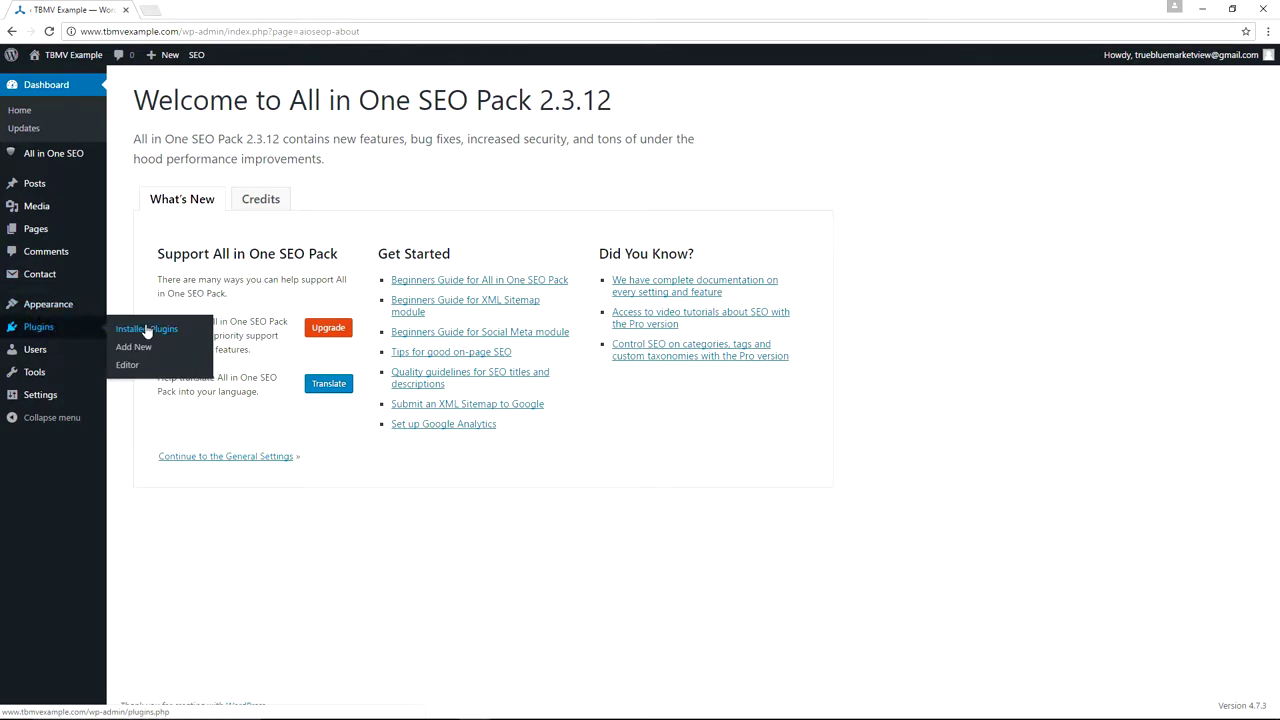
click(199, 331)
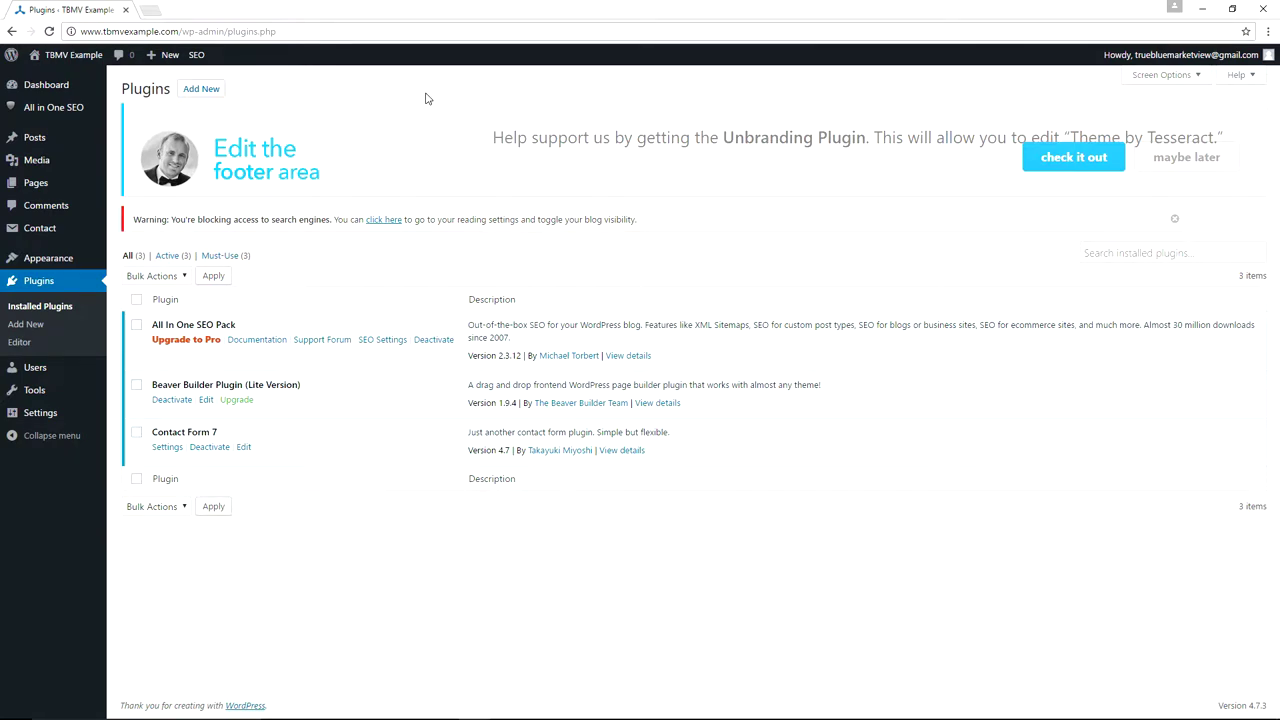
click(201, 88)
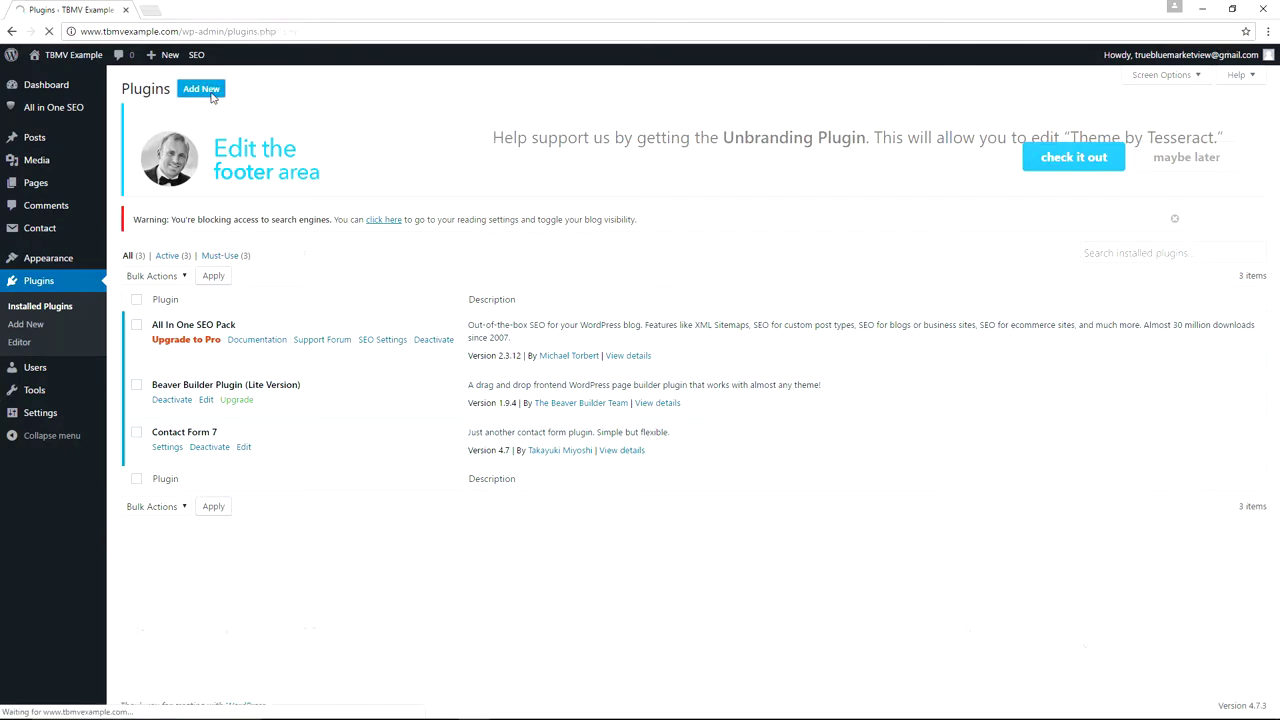
click(1123, 265)
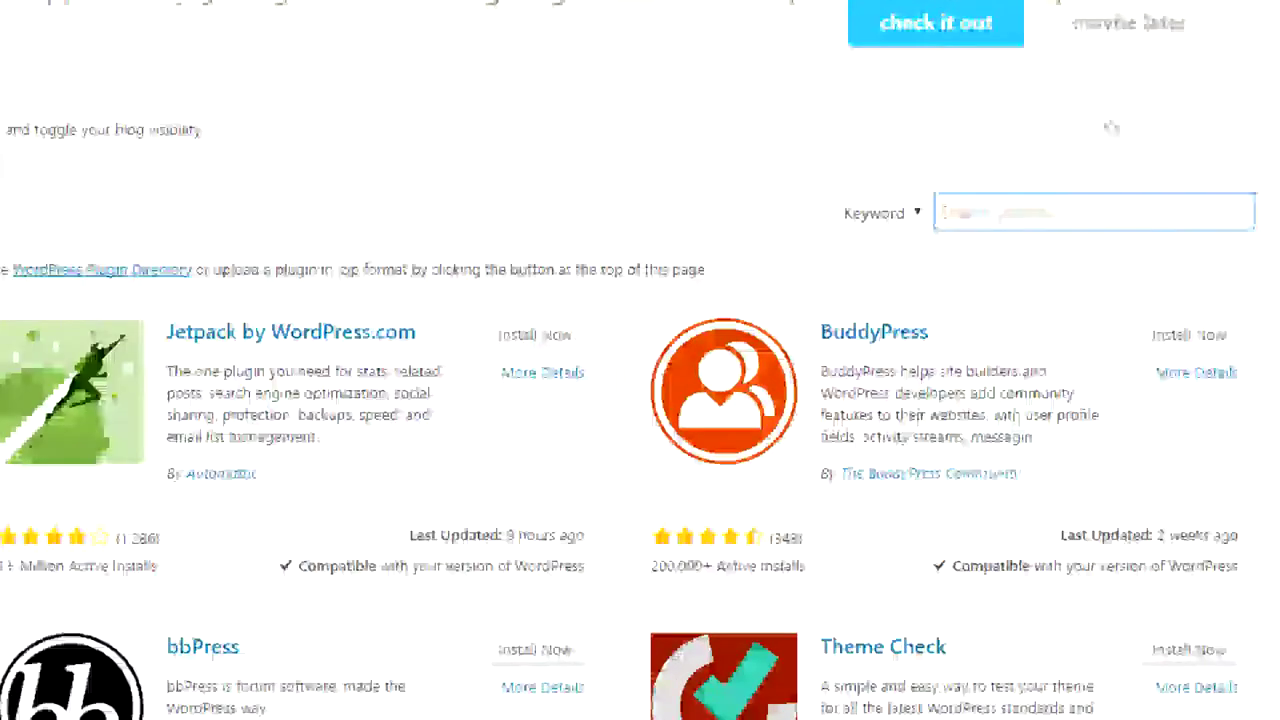
text(simple cust)
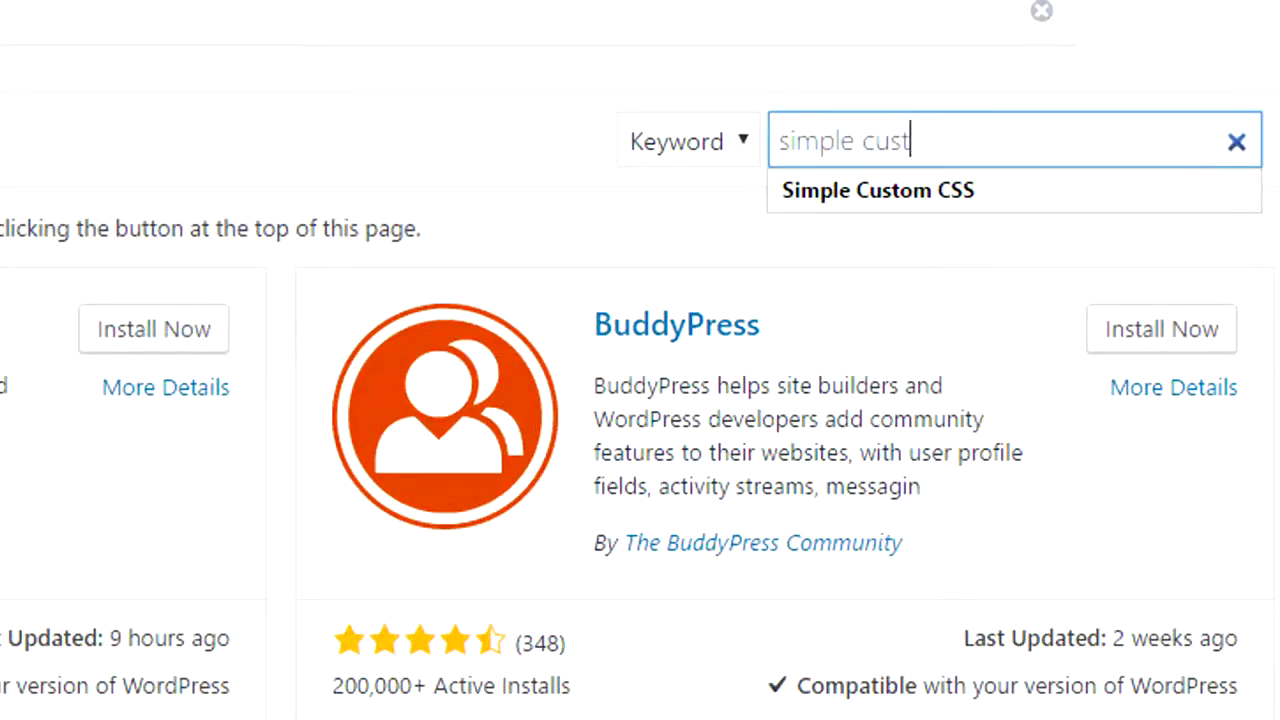
text(om css)
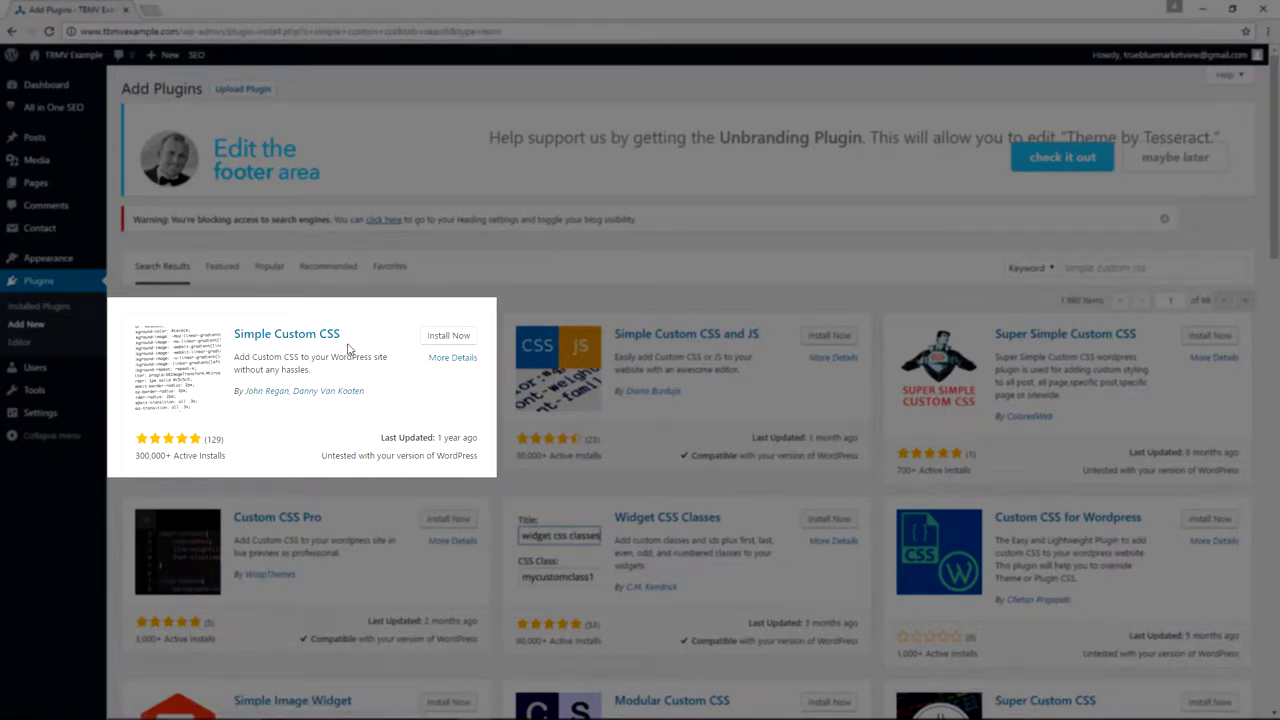
click(450, 338)
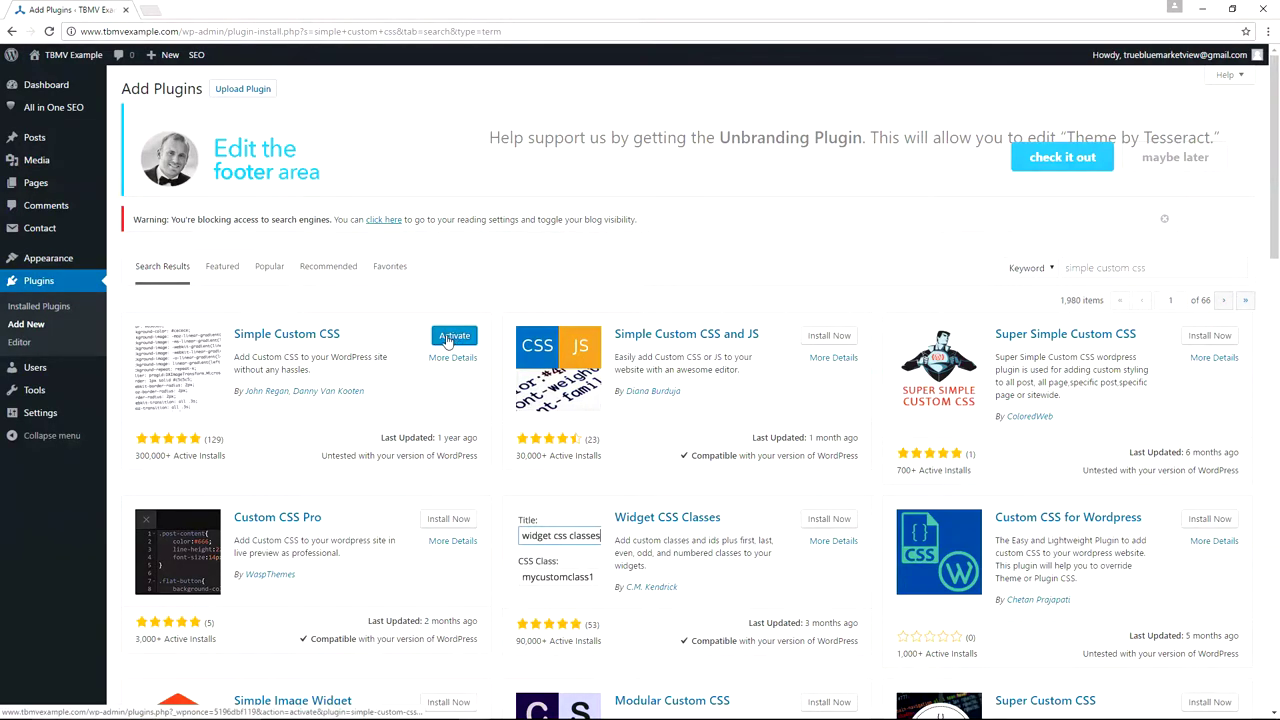
click(450, 337)
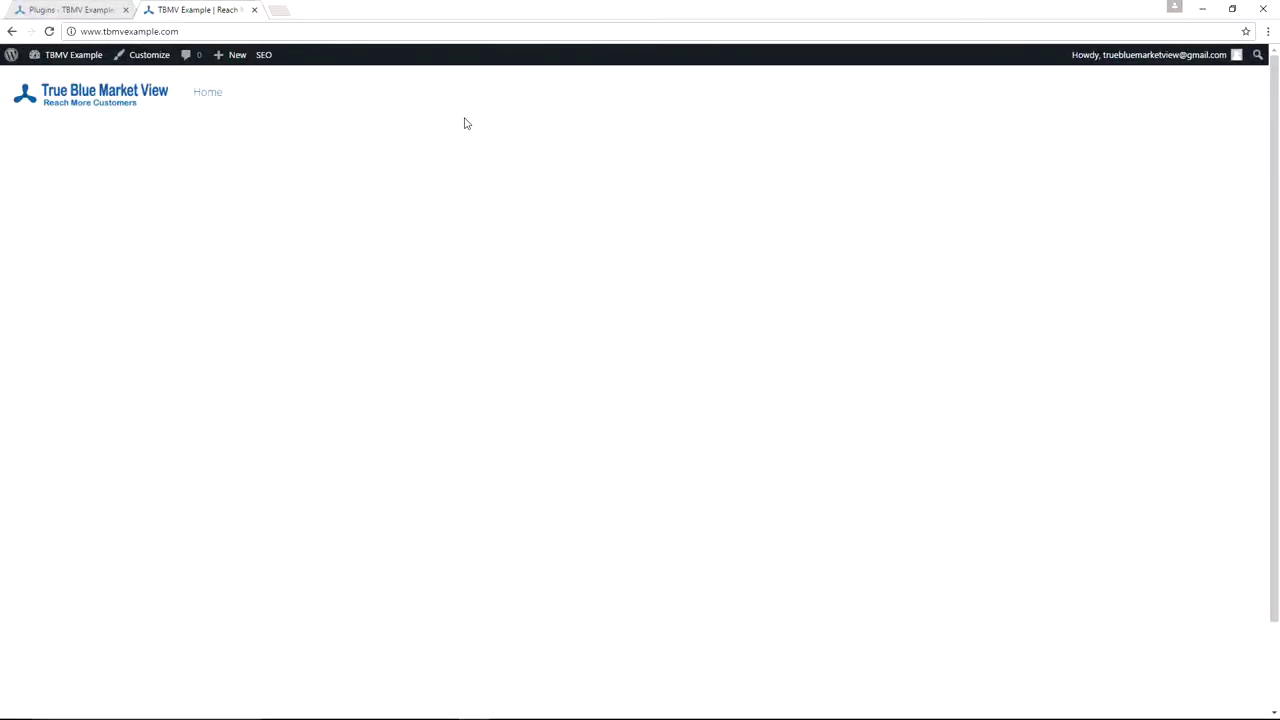
- Add custom CSS that sets #footer-banner-right to visibility:hidden, and update it to hide the site's footer credit
scroll(487, 292, down, 3)
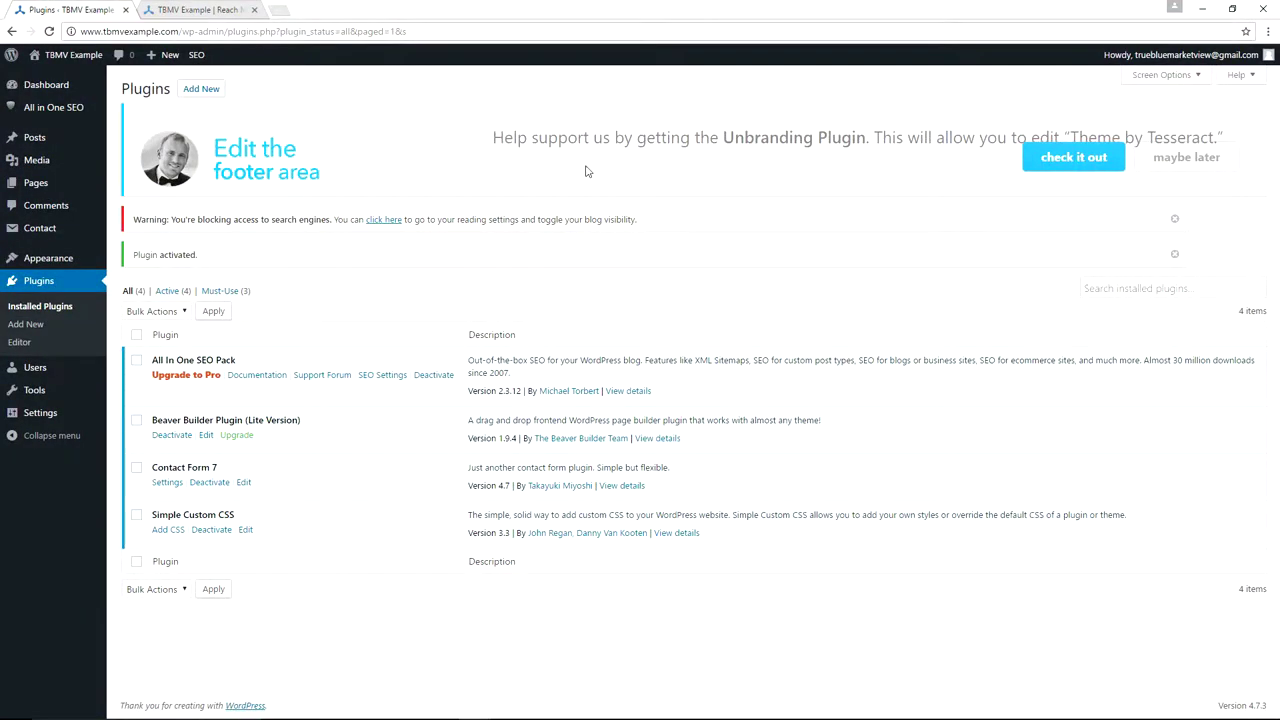
mouse_move(45, 260)
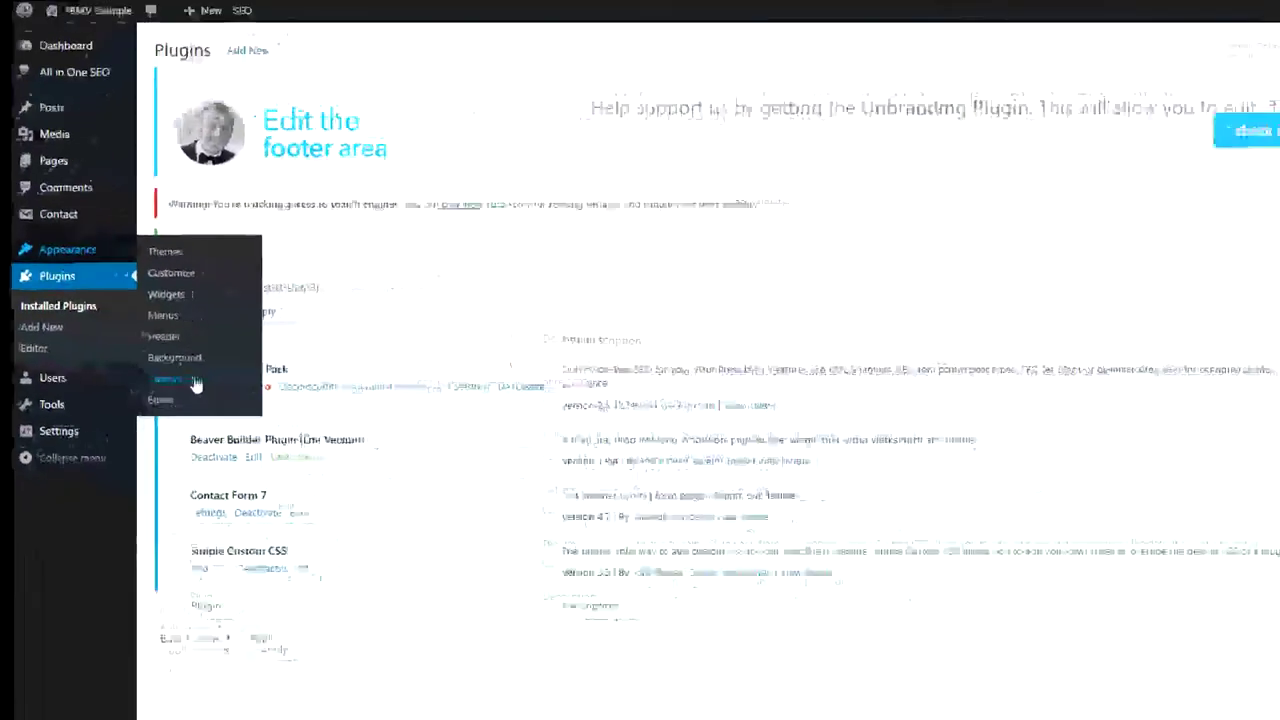
click(193, 383)
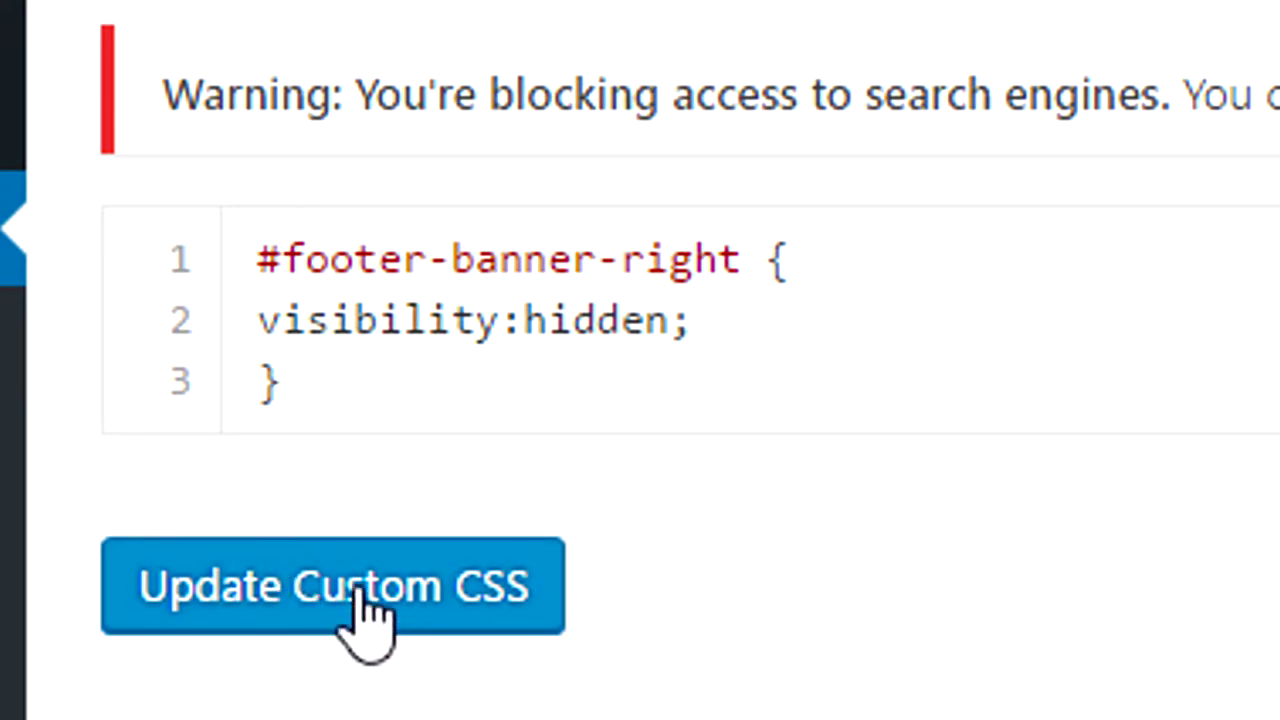
click(355, 595)
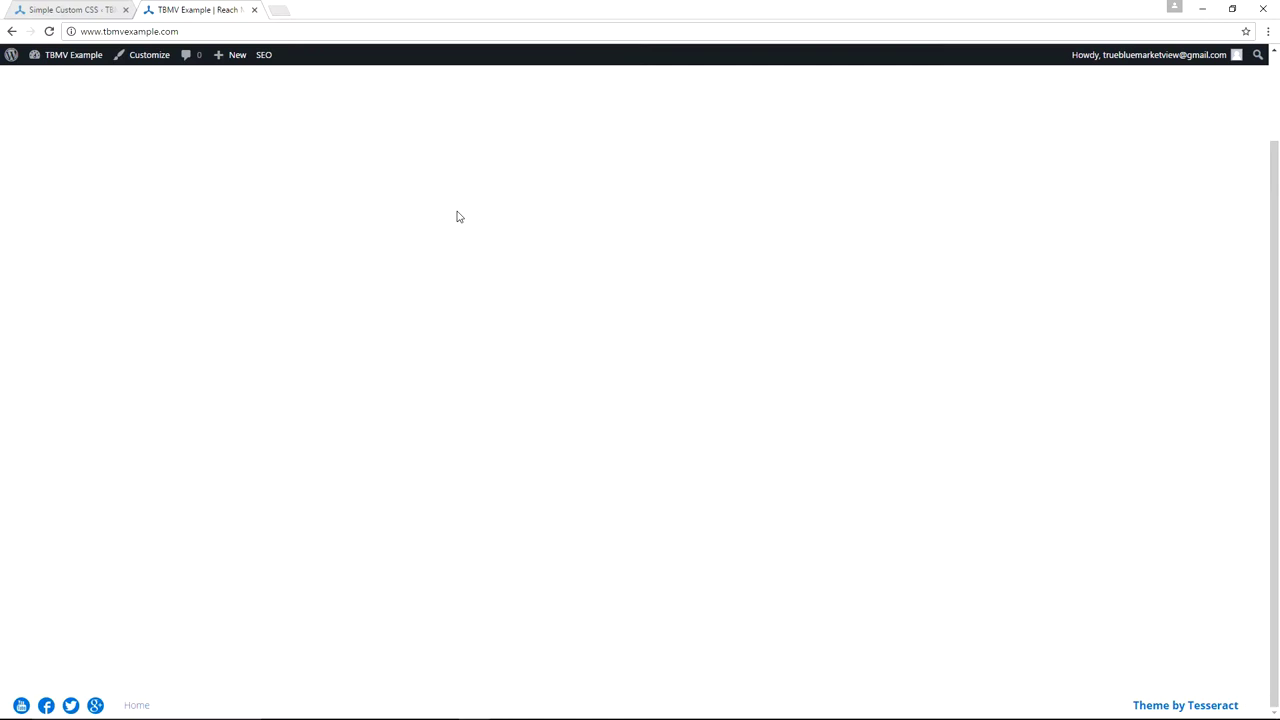
- Reload the live site and check the footer for the theme credit
scroll(458, 217, up, 2)
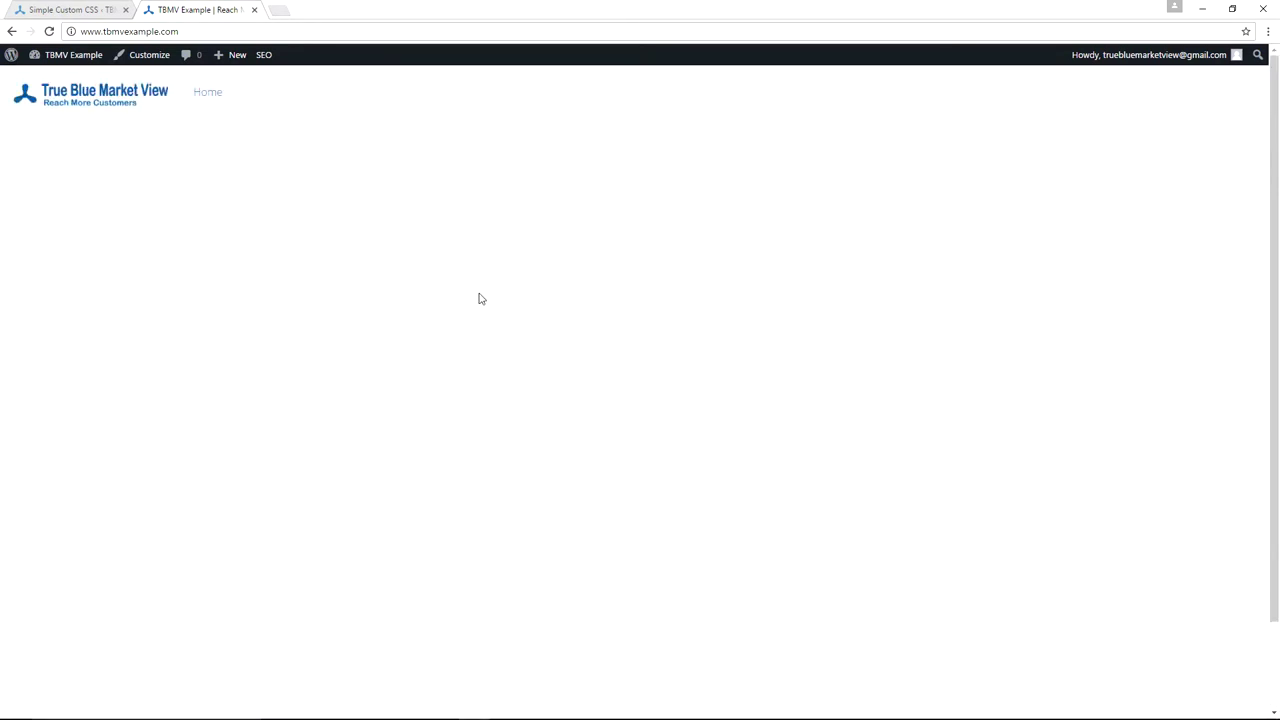
key(F5)
scroll(476, 253, down, 3)
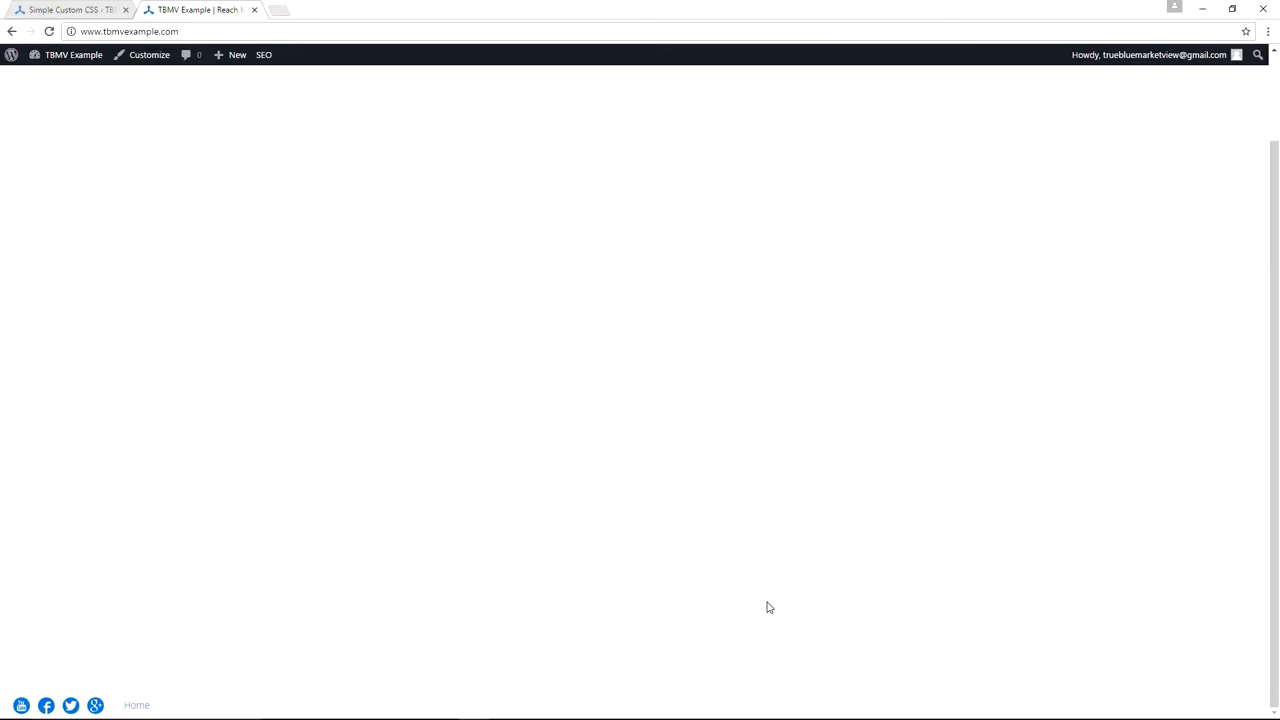
- Add the Unbranding Plugin to the cart from the Tesseract theme site and apply the coupon code thanks20
click(60, 9)
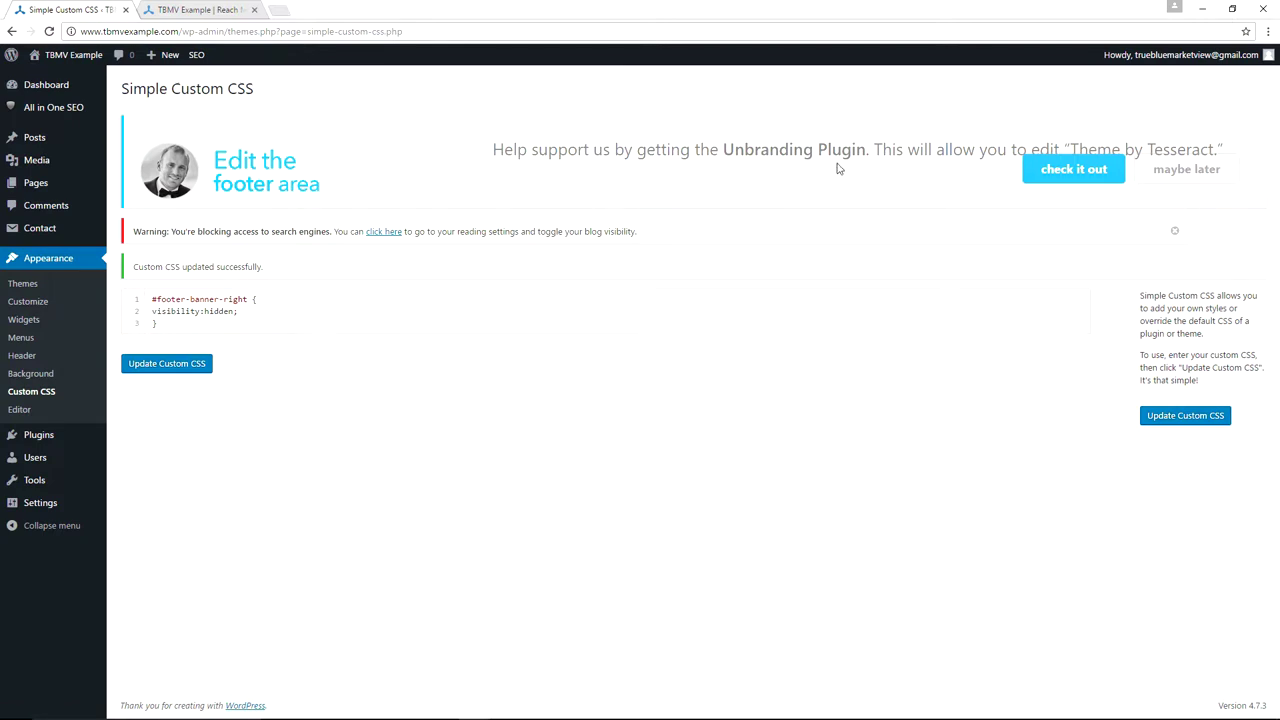
click(1054, 174)
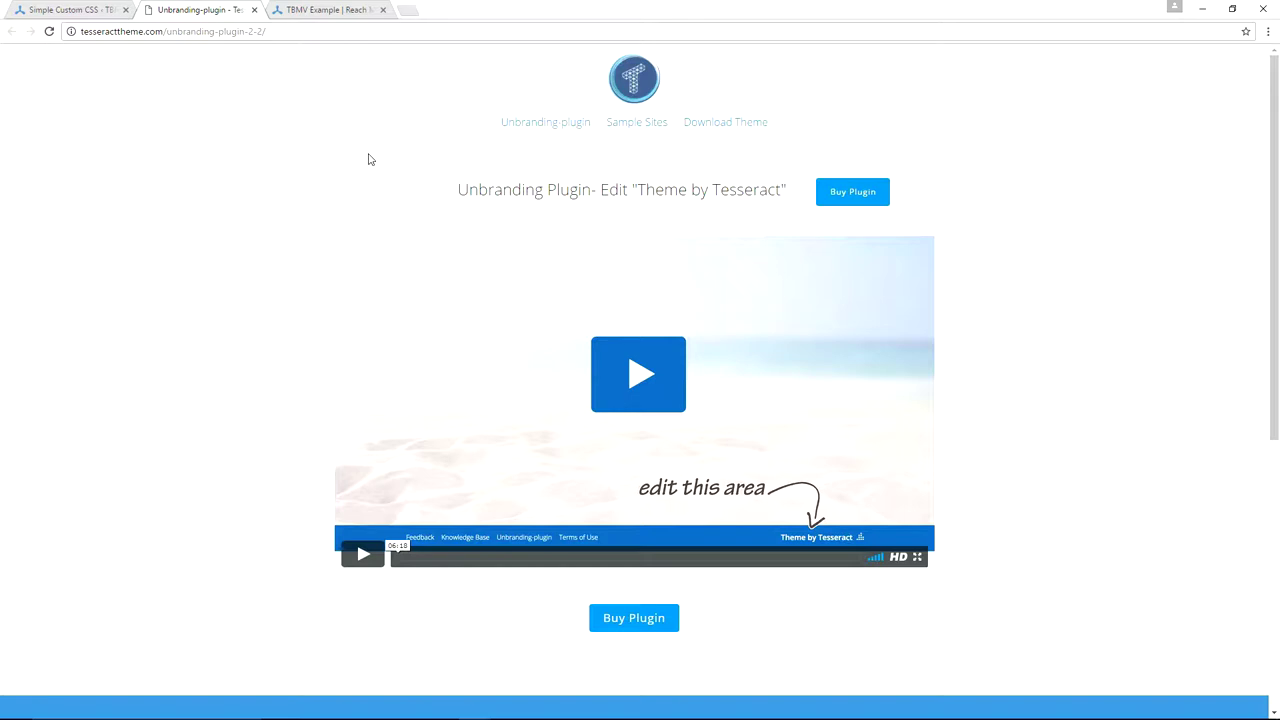
click(656, 620)
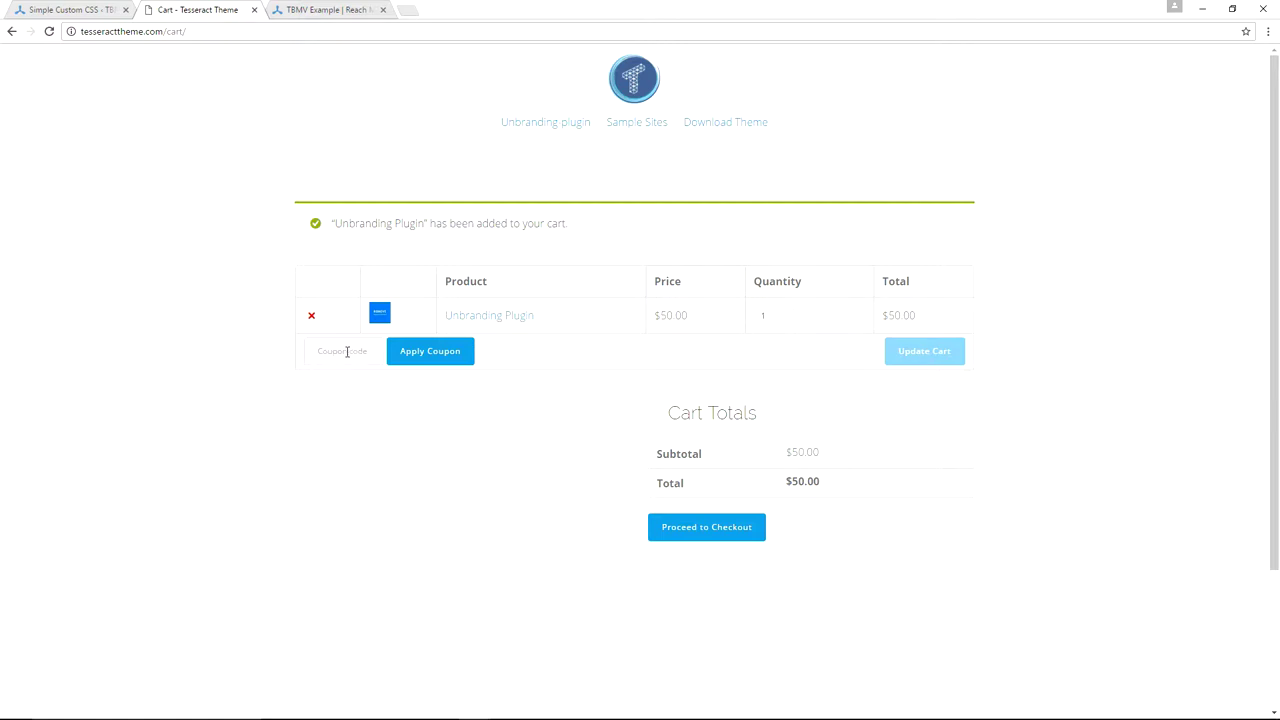
click(347, 352)
text(than)
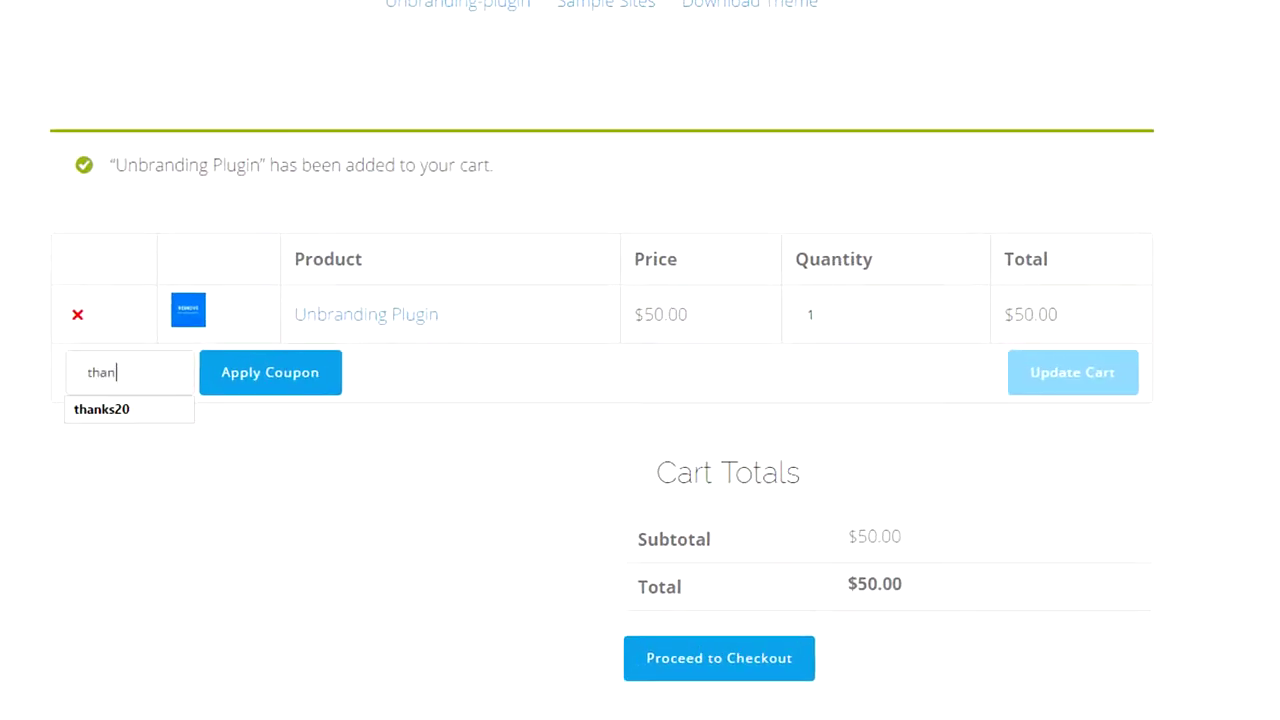
text(ks20)
click(263, 371)
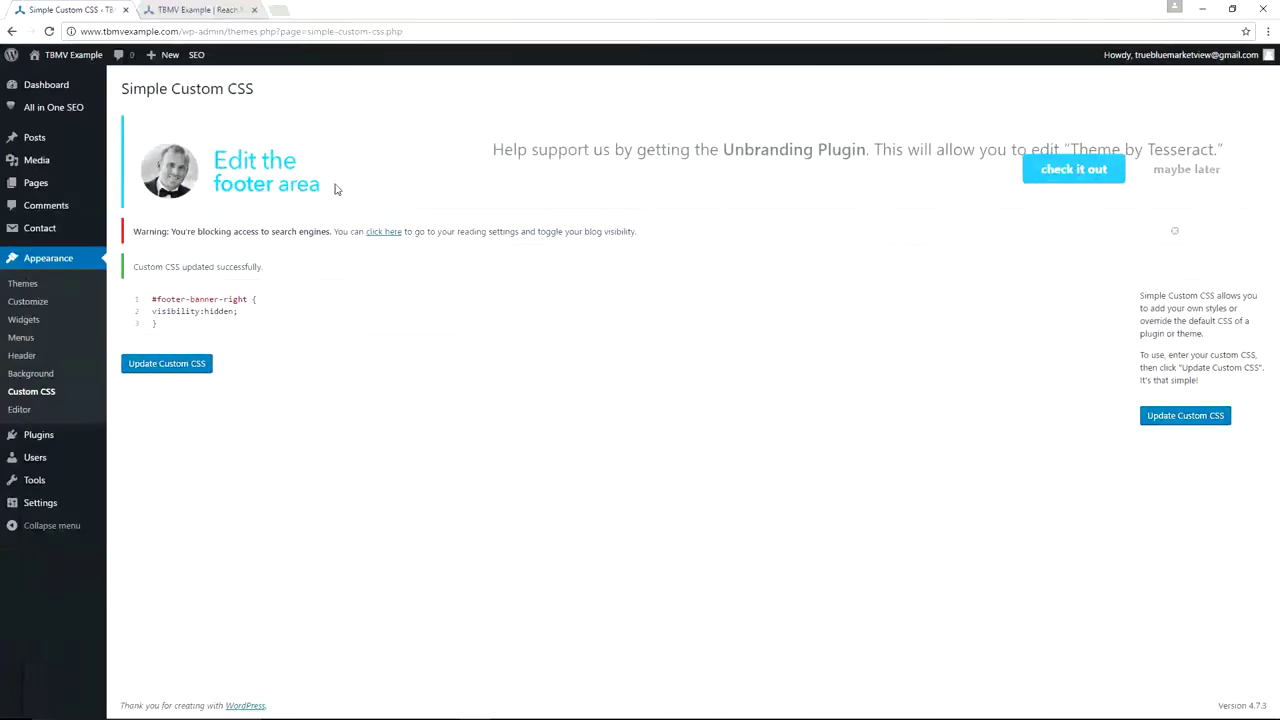
- Deactivate the Simple Custom CSS plugin and check the footer credit on the reloaded live site
mouse_move(40, 434)
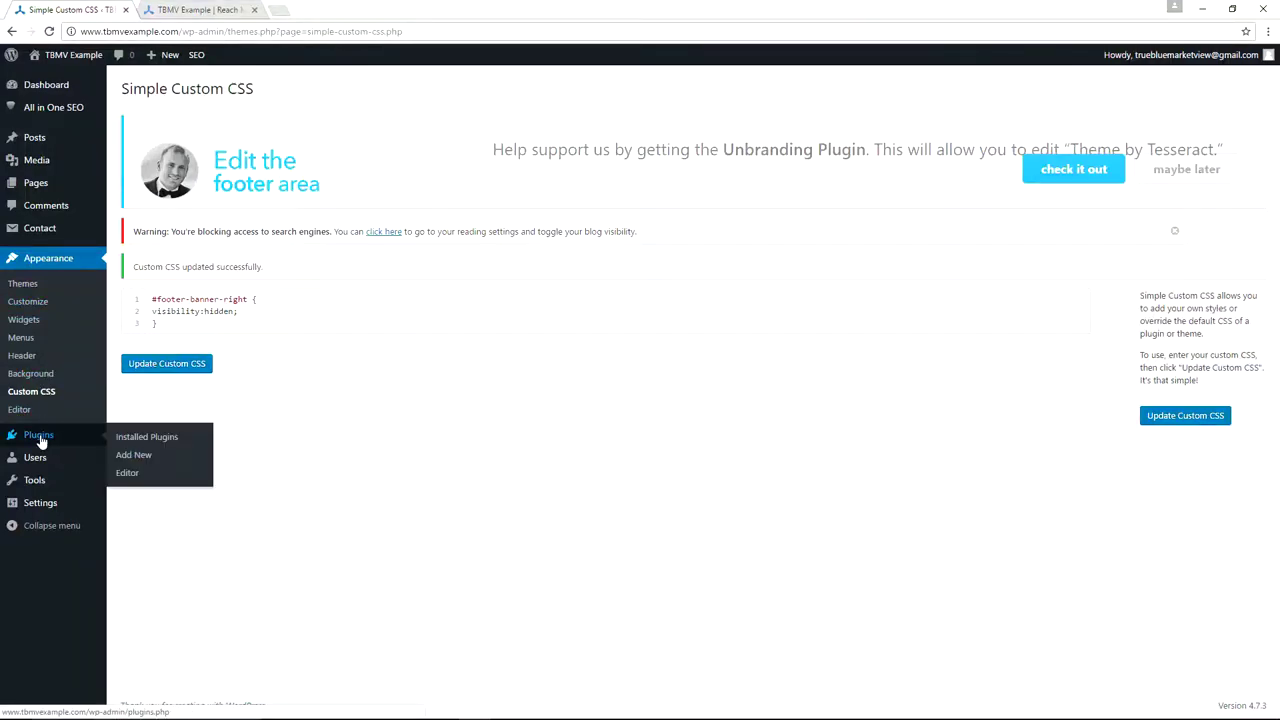
click(142, 438)
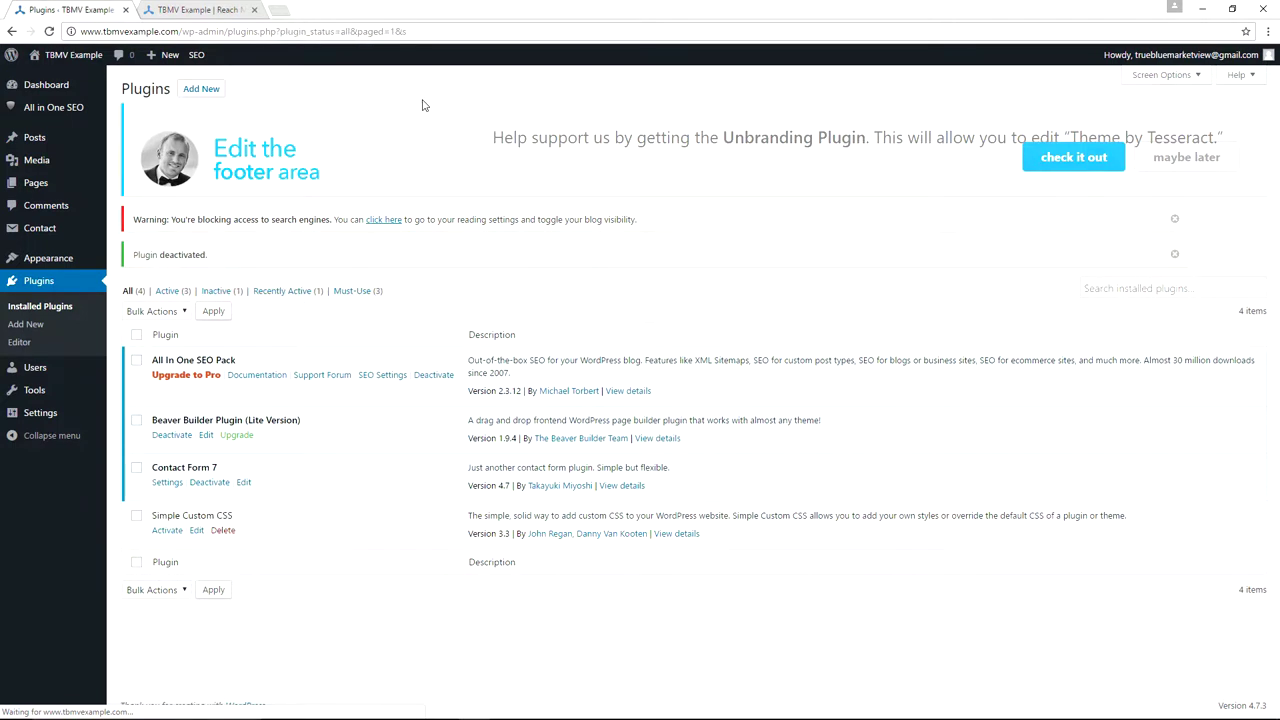
click(222, 11)
key(F5)
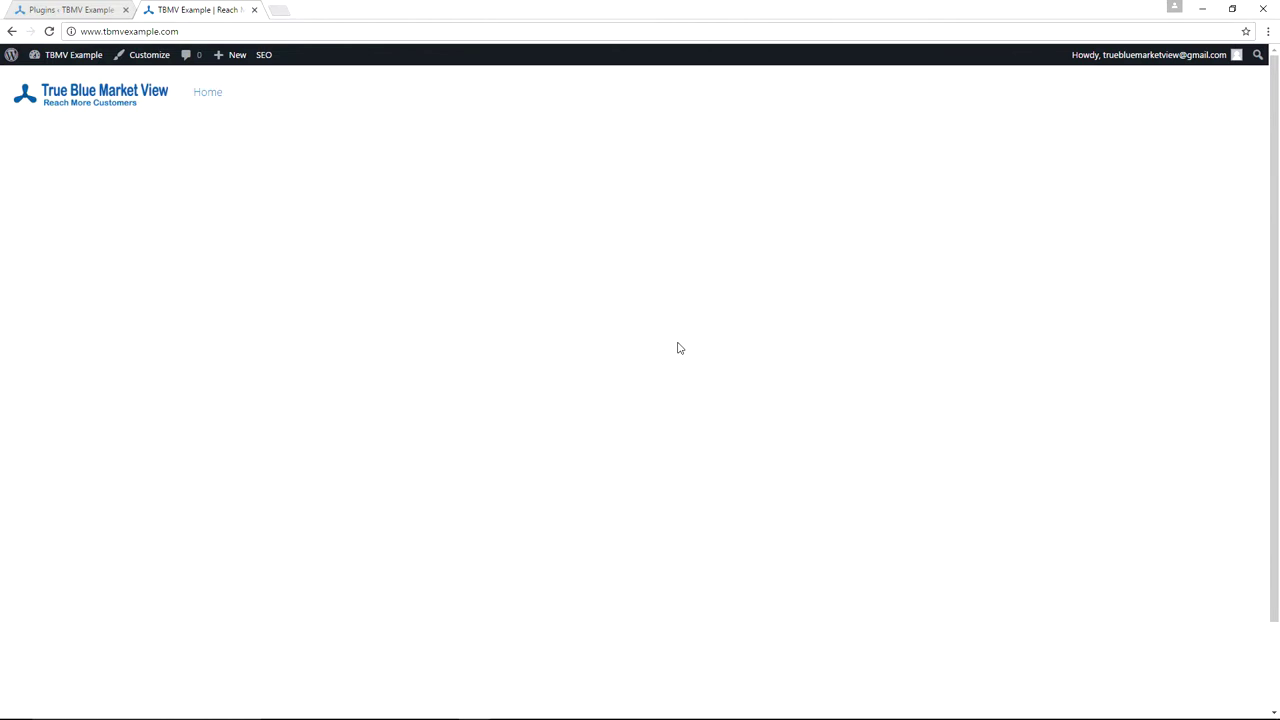
key(F5)
scroll(581, 285, down, 3)
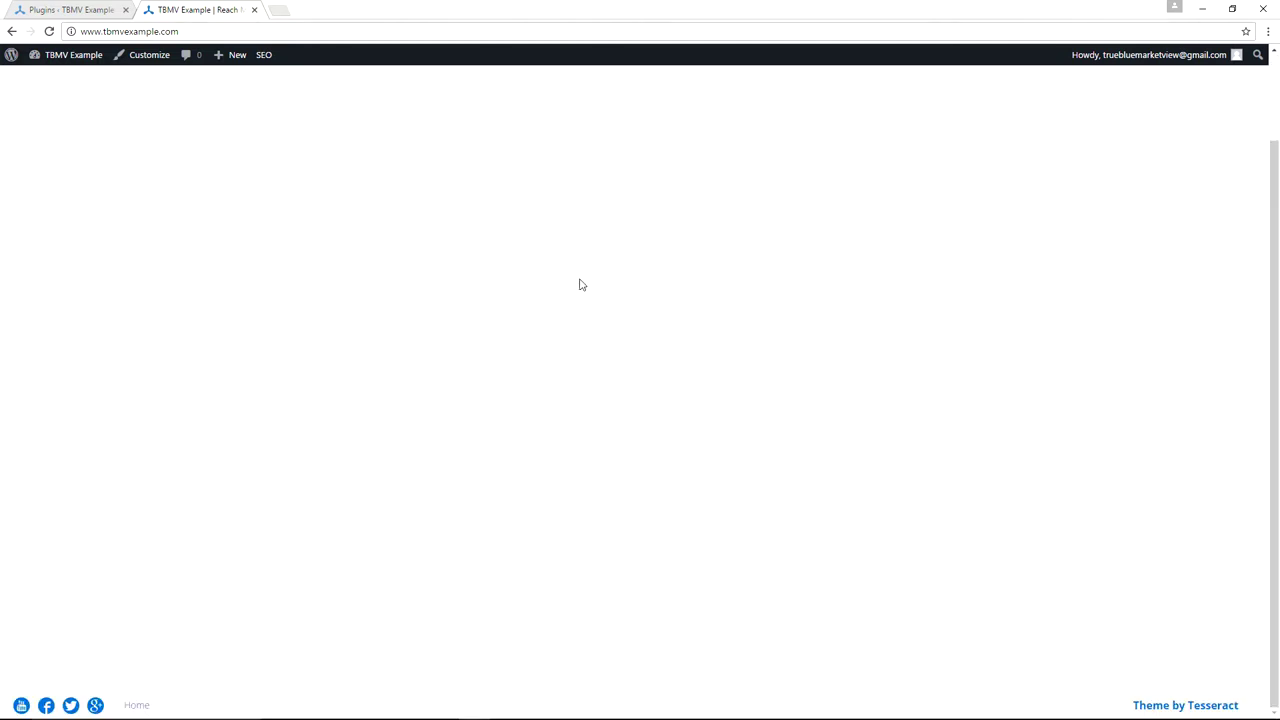
mouse_move(1160, 705)
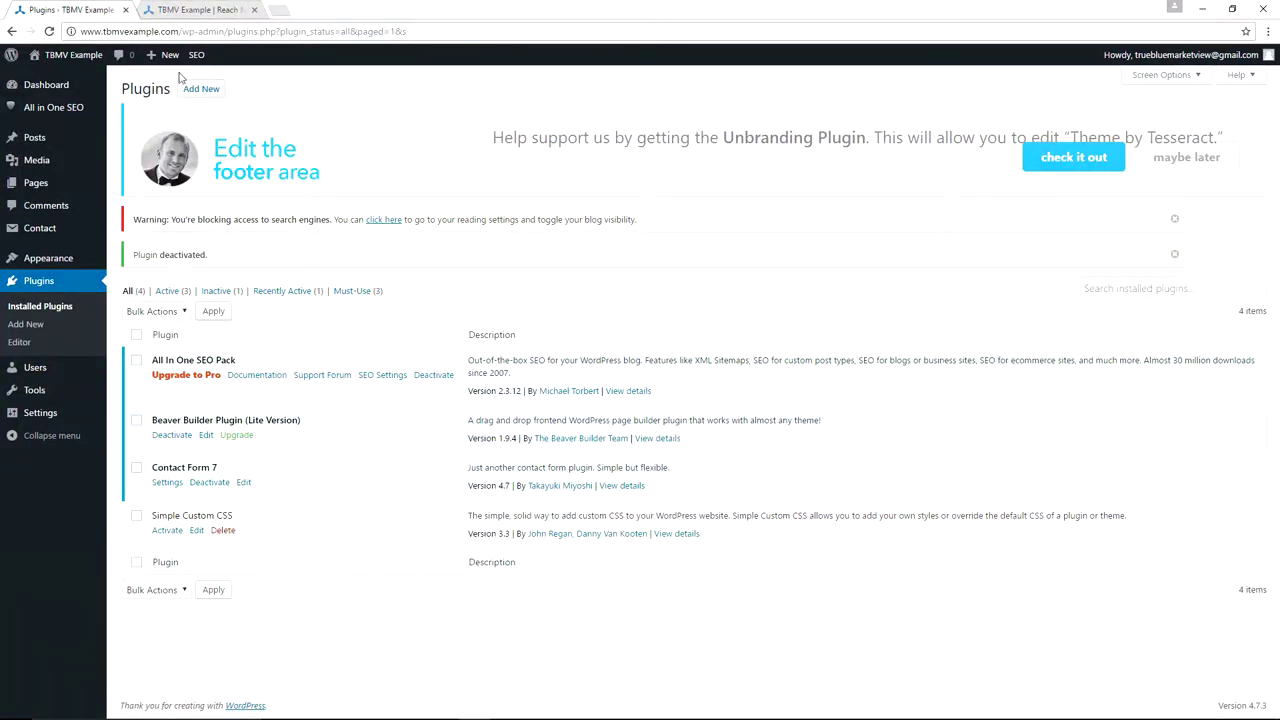
- Upload the plugin file tesseract-remove-branding-master.zip, and install and activate it
click(215, 92)
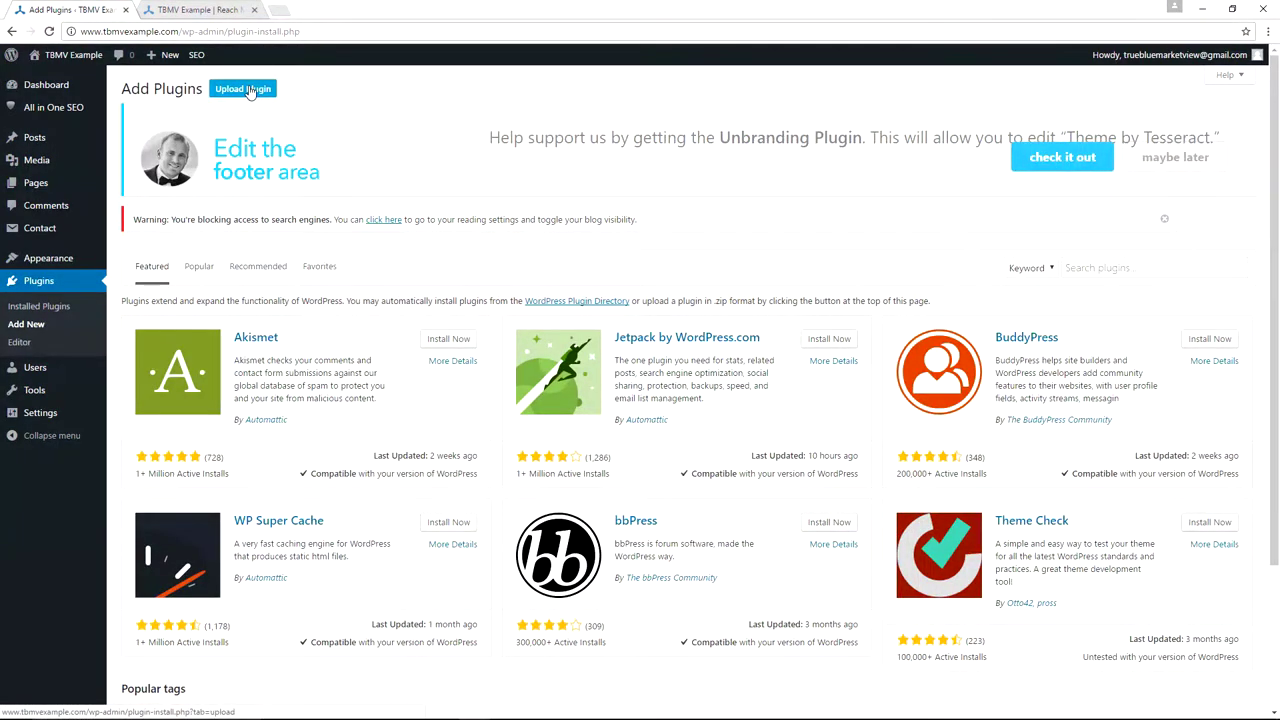
click(263, 92)
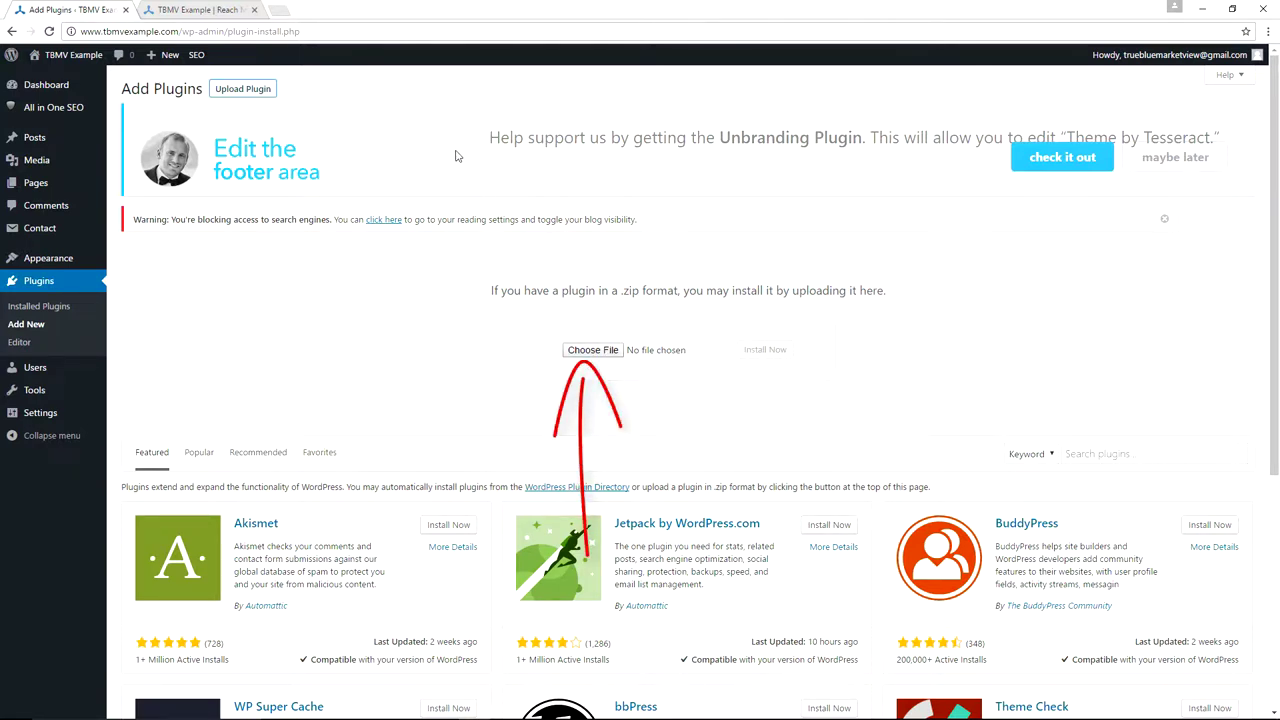
click(593, 350)
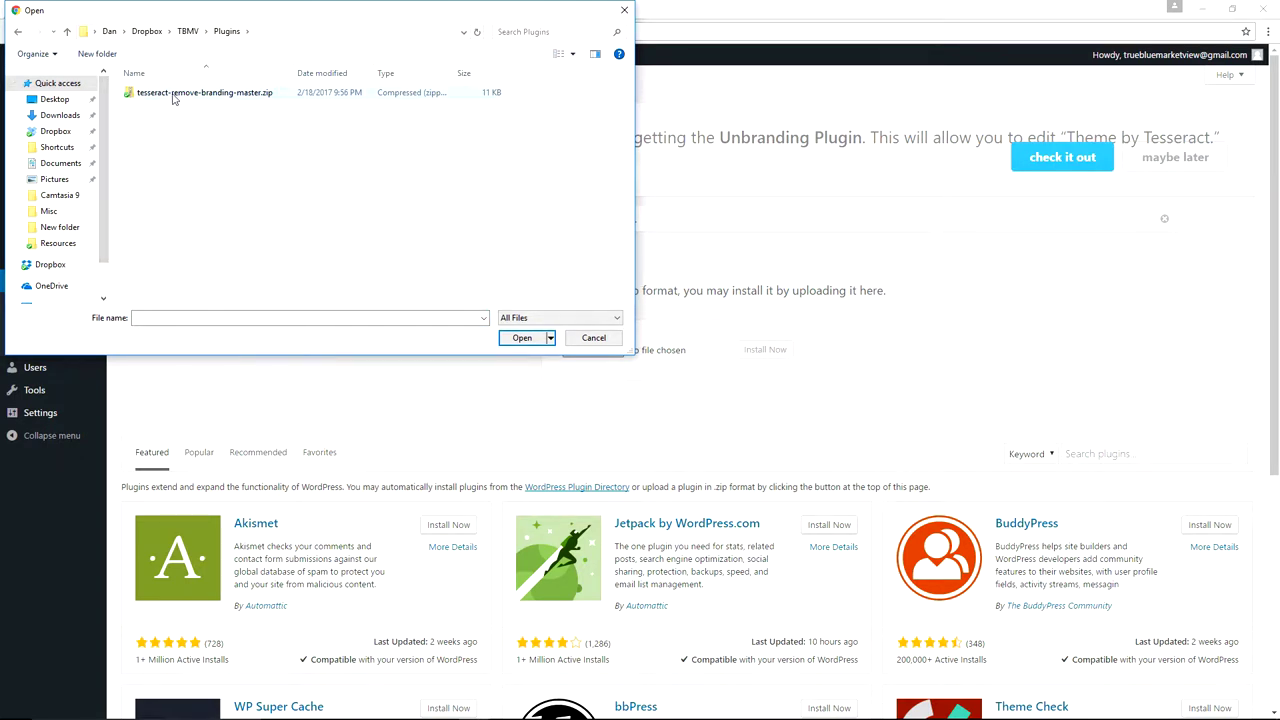
click(172, 93)
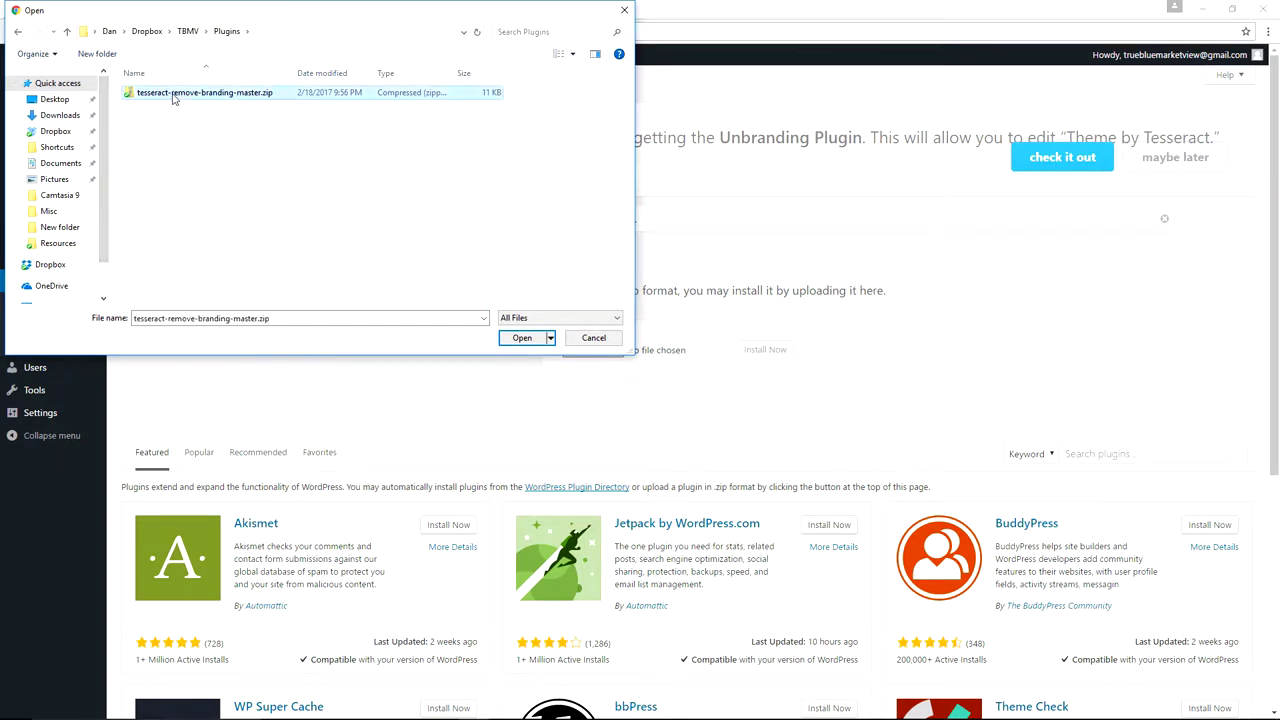
click(520, 341)
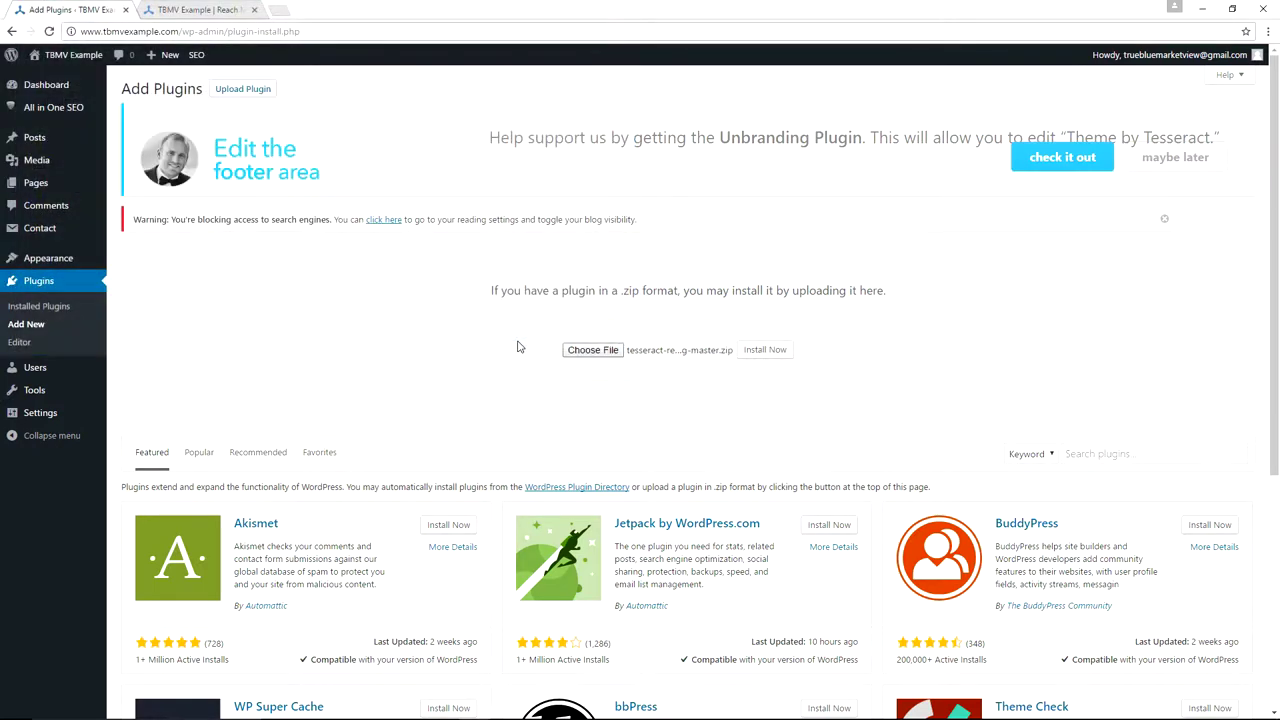
click(770, 350)
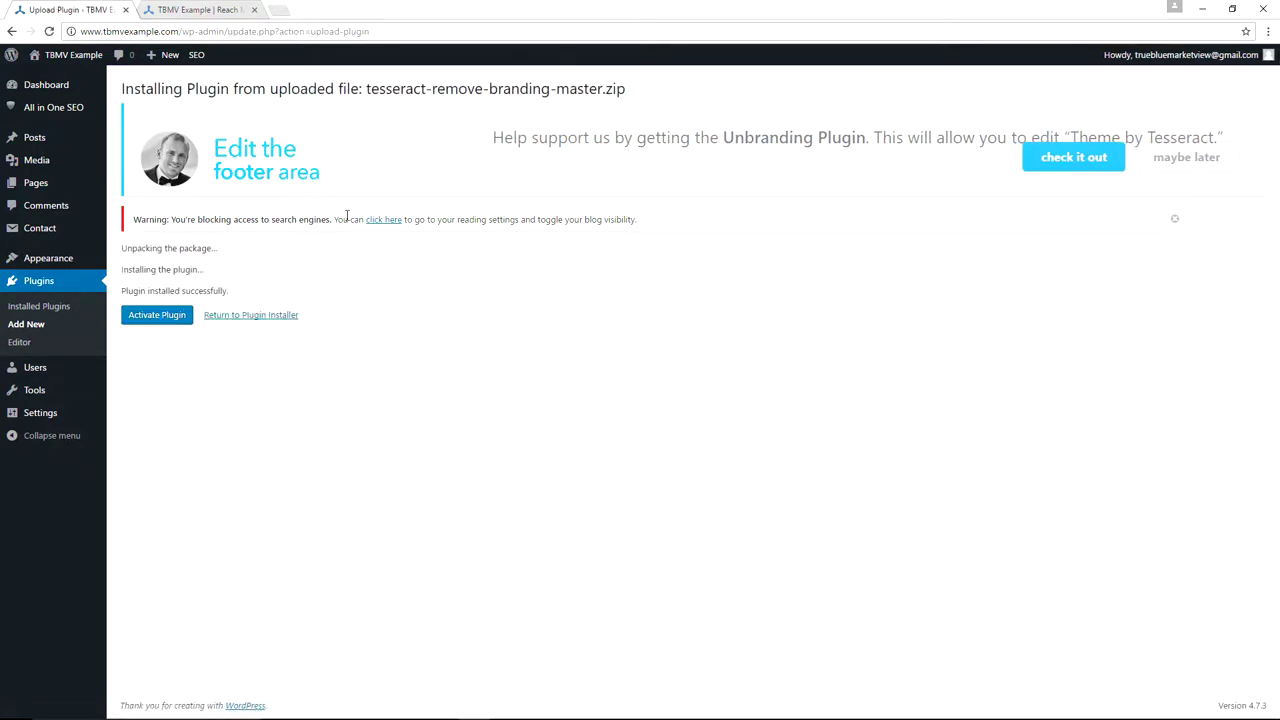
click(146, 318)
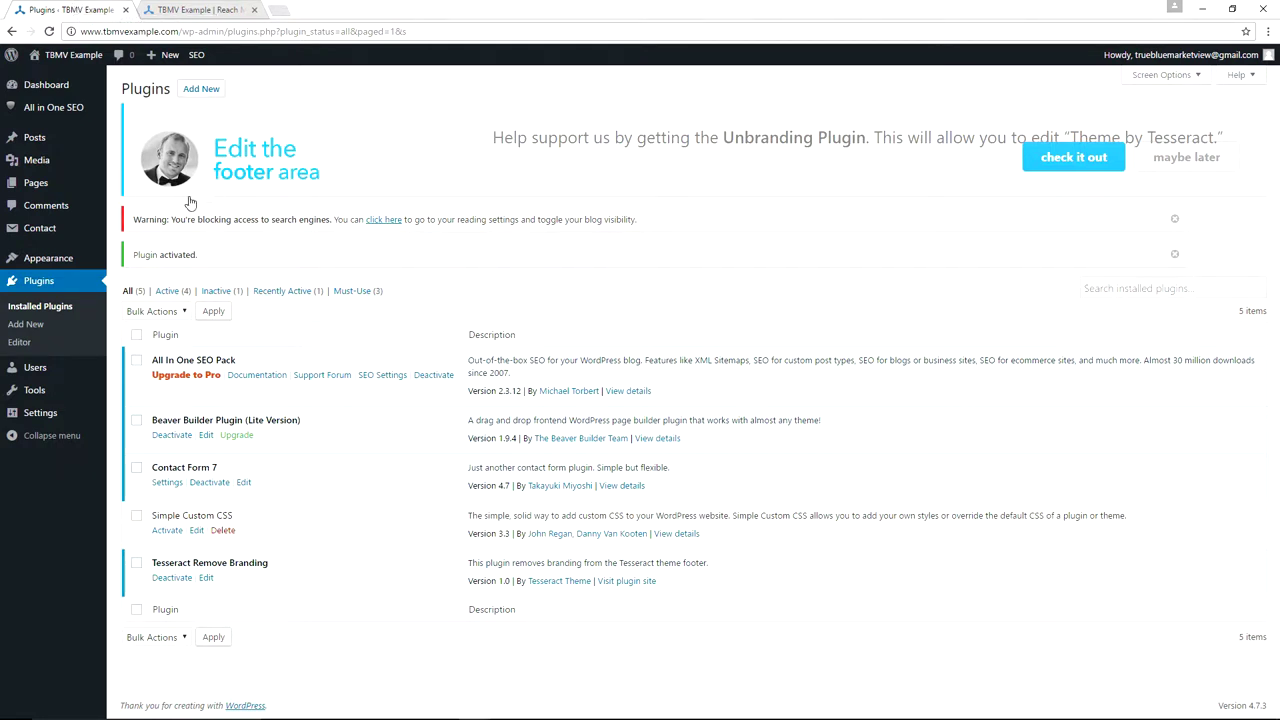
- Open the theme customizer's footer options and set the Footer Right Block Content to Social Icons
mouse_move(85, 261)
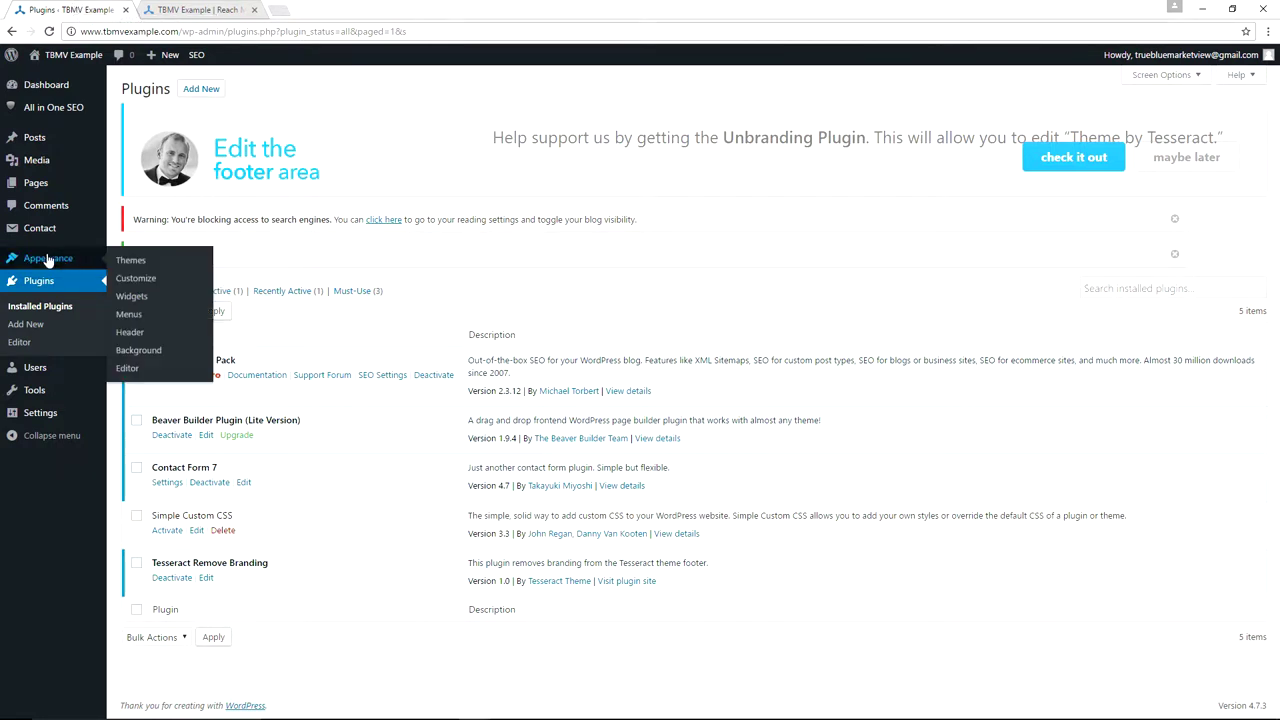
click(137, 282)
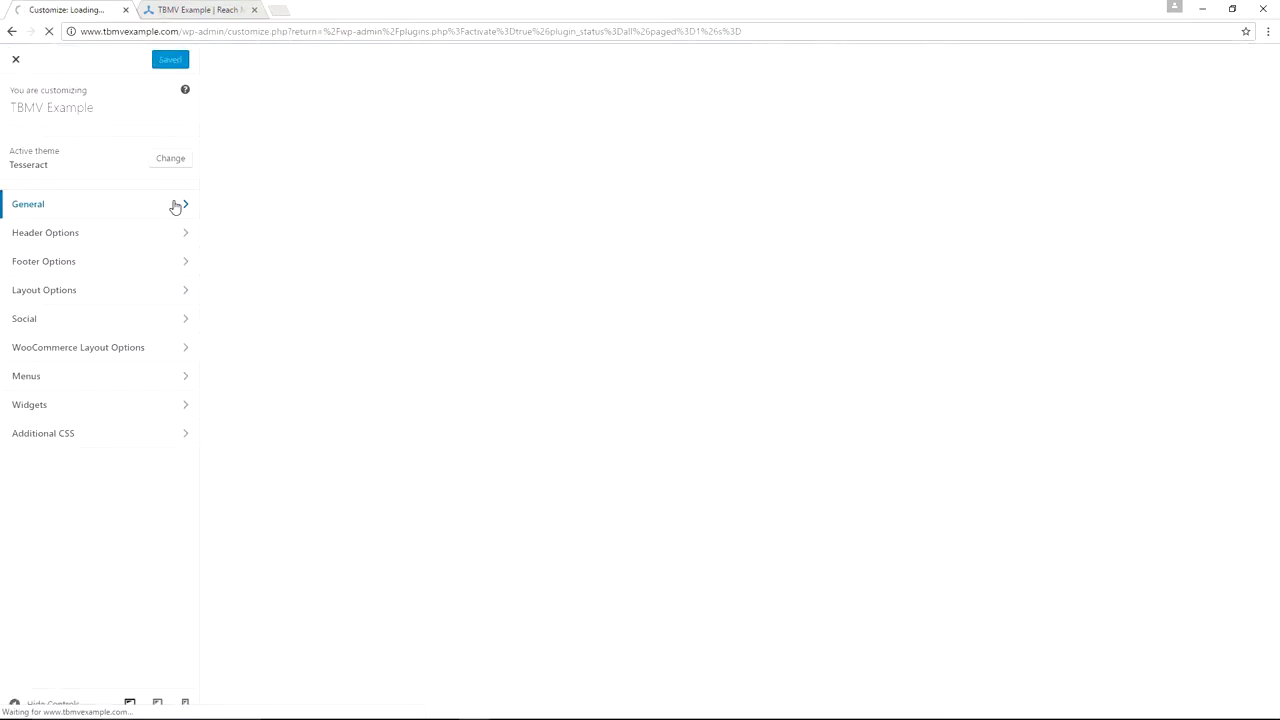
click(105, 265)
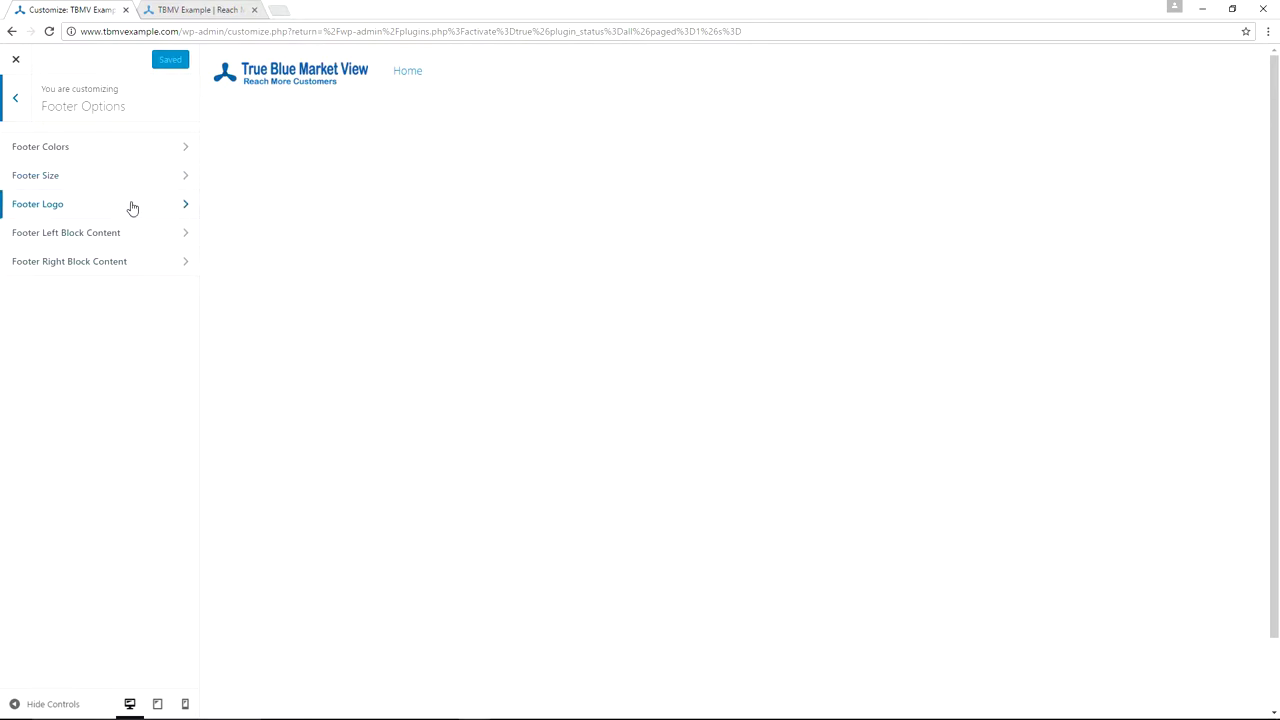
click(155, 265)
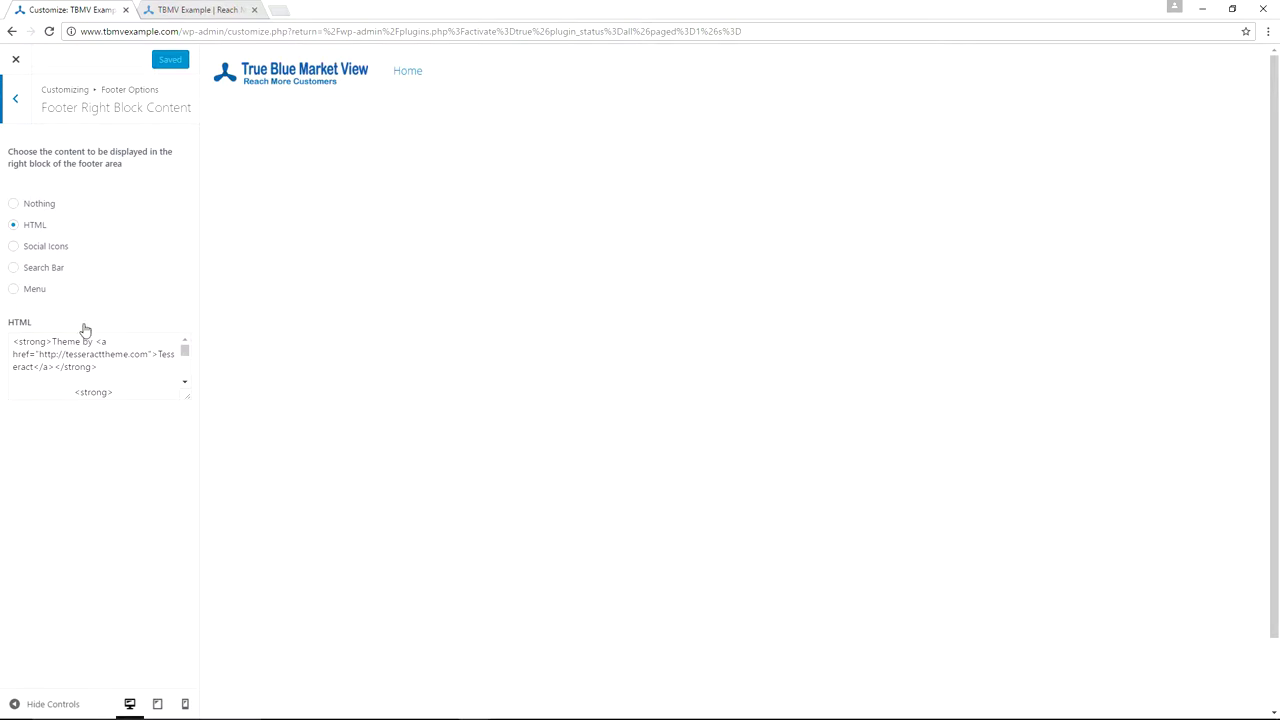
click(105, 370)
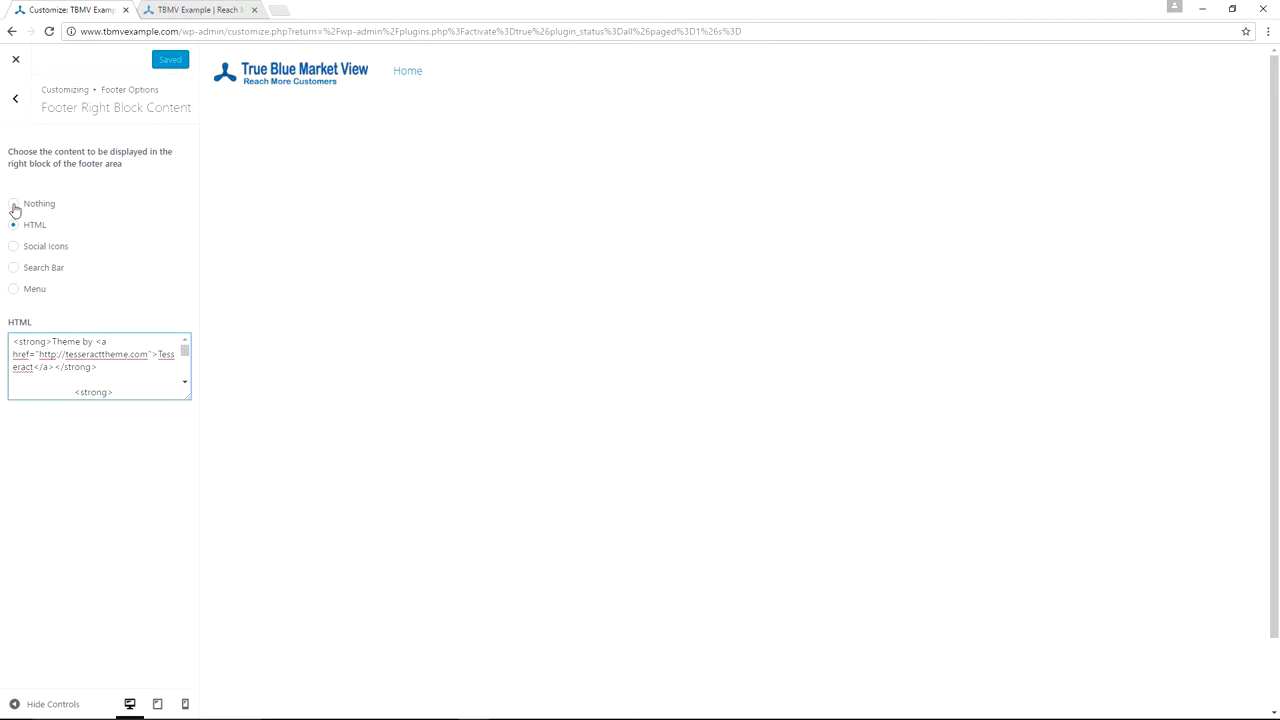
click(14, 206)
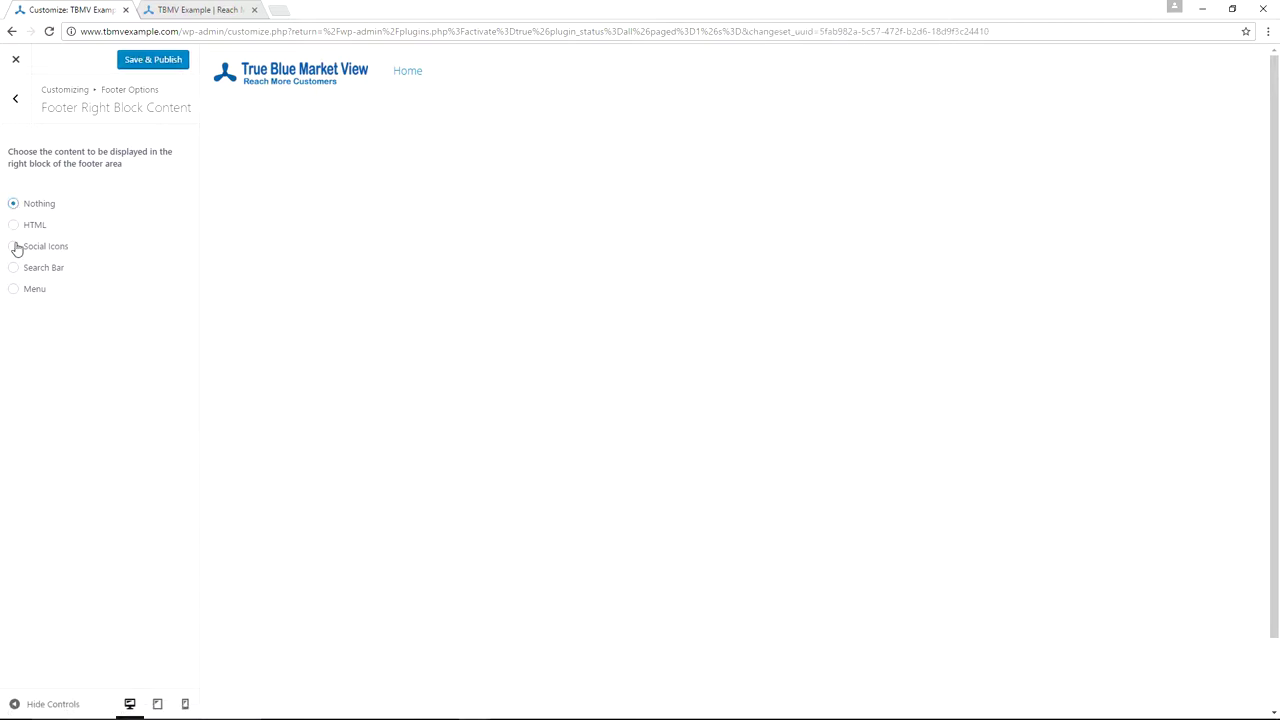
click(14, 248)
scroll(571, 295, down, 2)
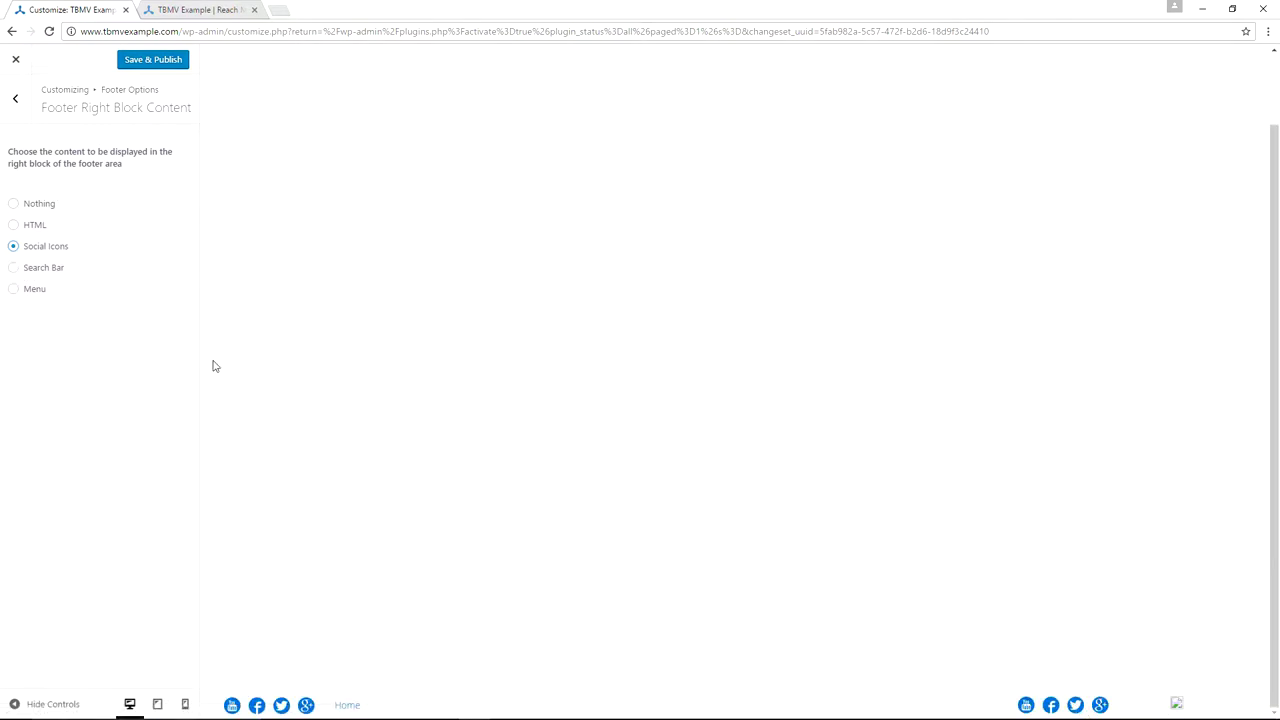
- Set the Footer Left Block Content to Logo and publish the footer changes
click(18, 100)
click(66, 232)
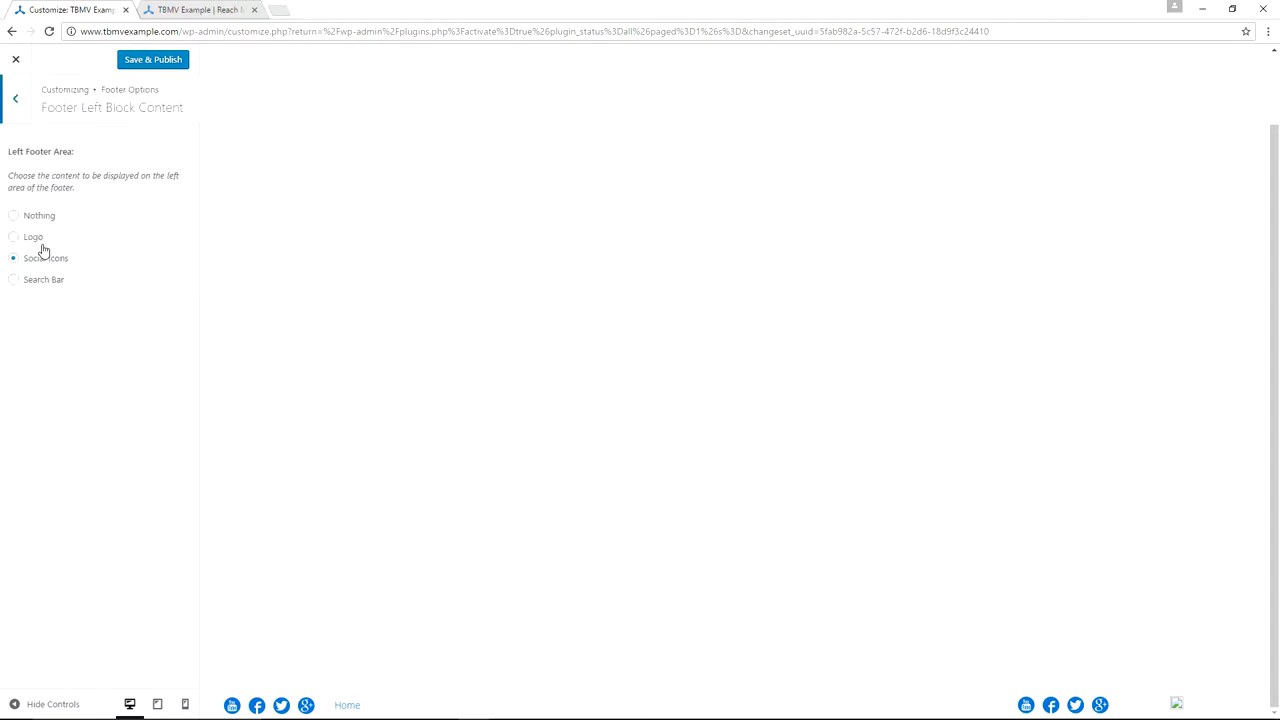
click(14, 237)
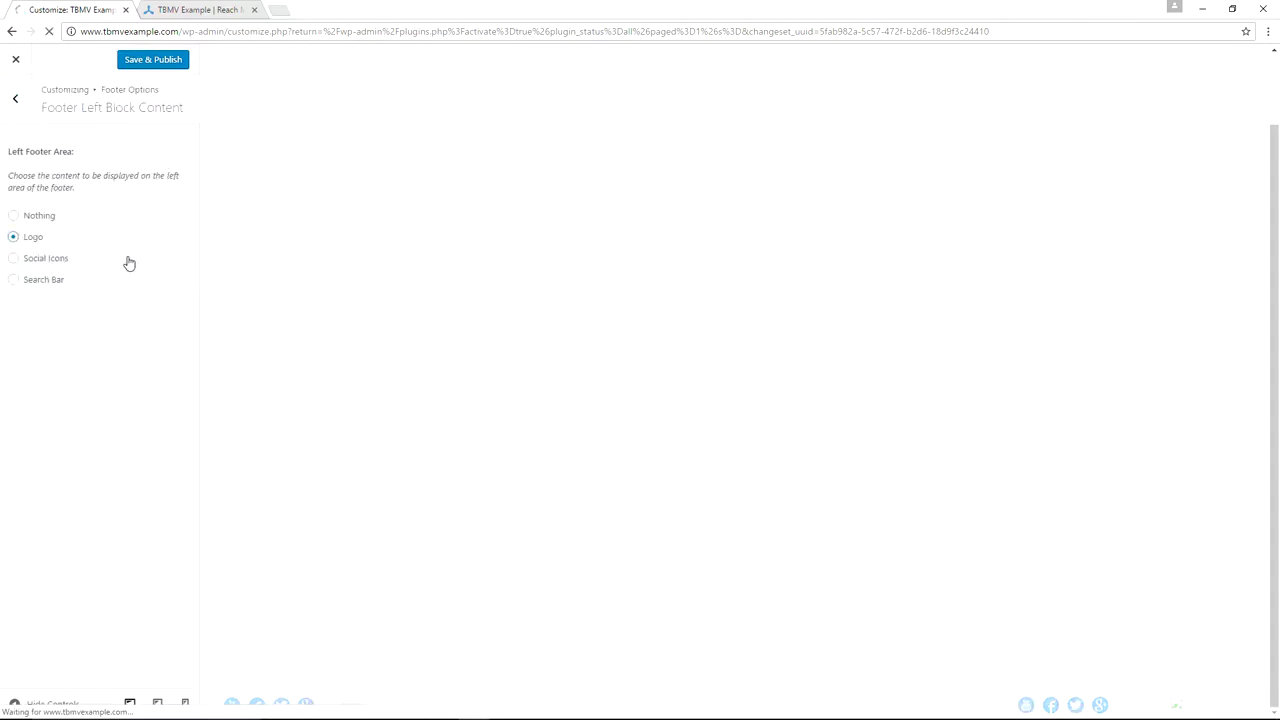
click(137, 62)
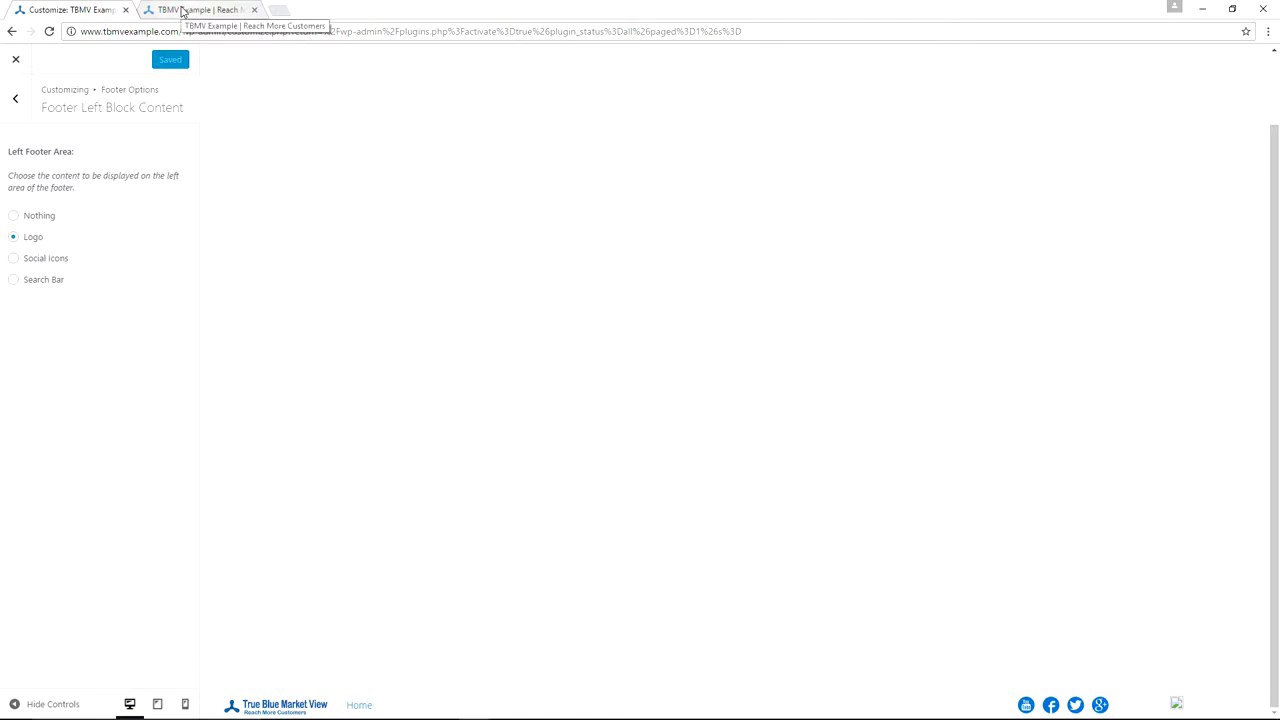
- Reload the live site and compare its header with the logo, menu and social icons in the footer
click(183, 12)
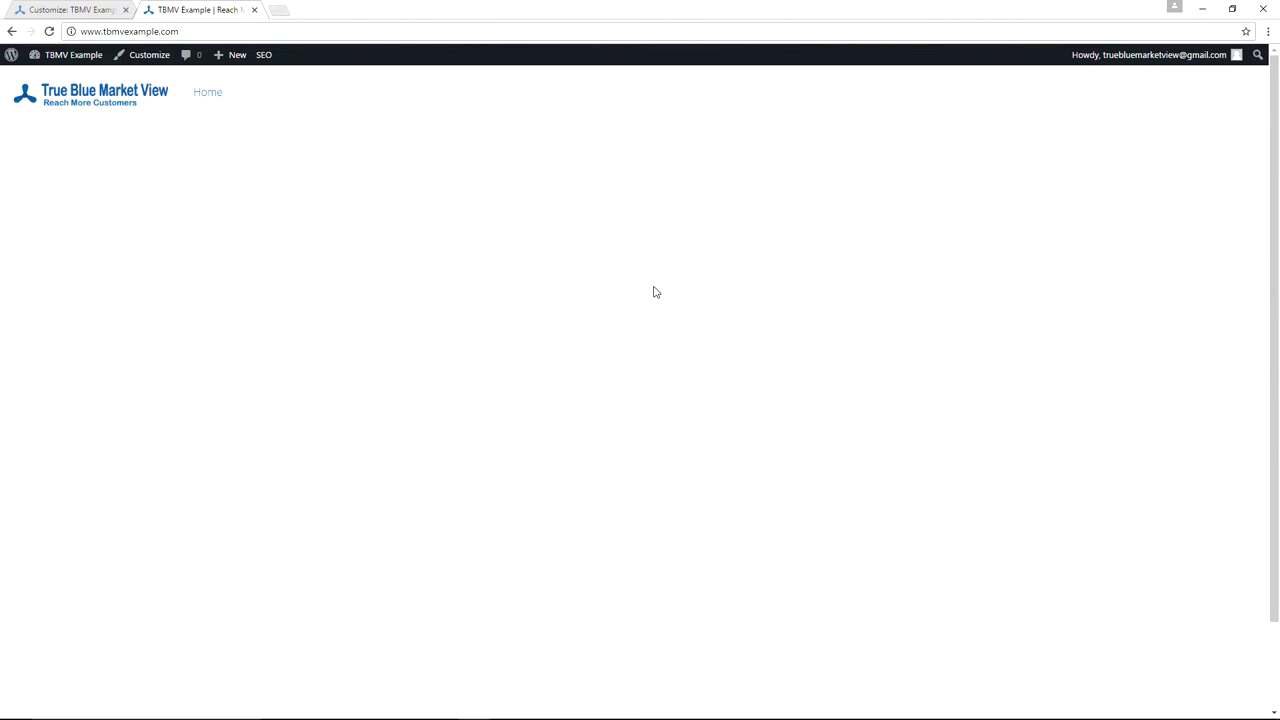
key(F5)
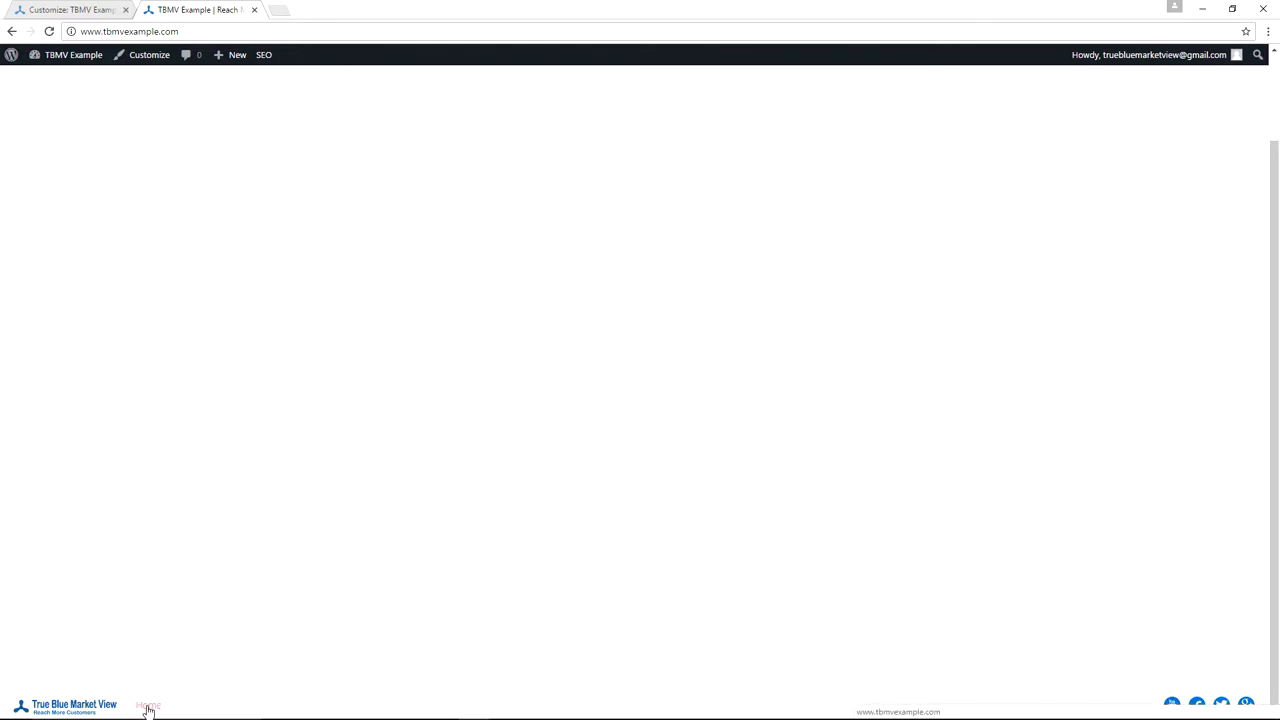
scroll(347, 373, up, 2)
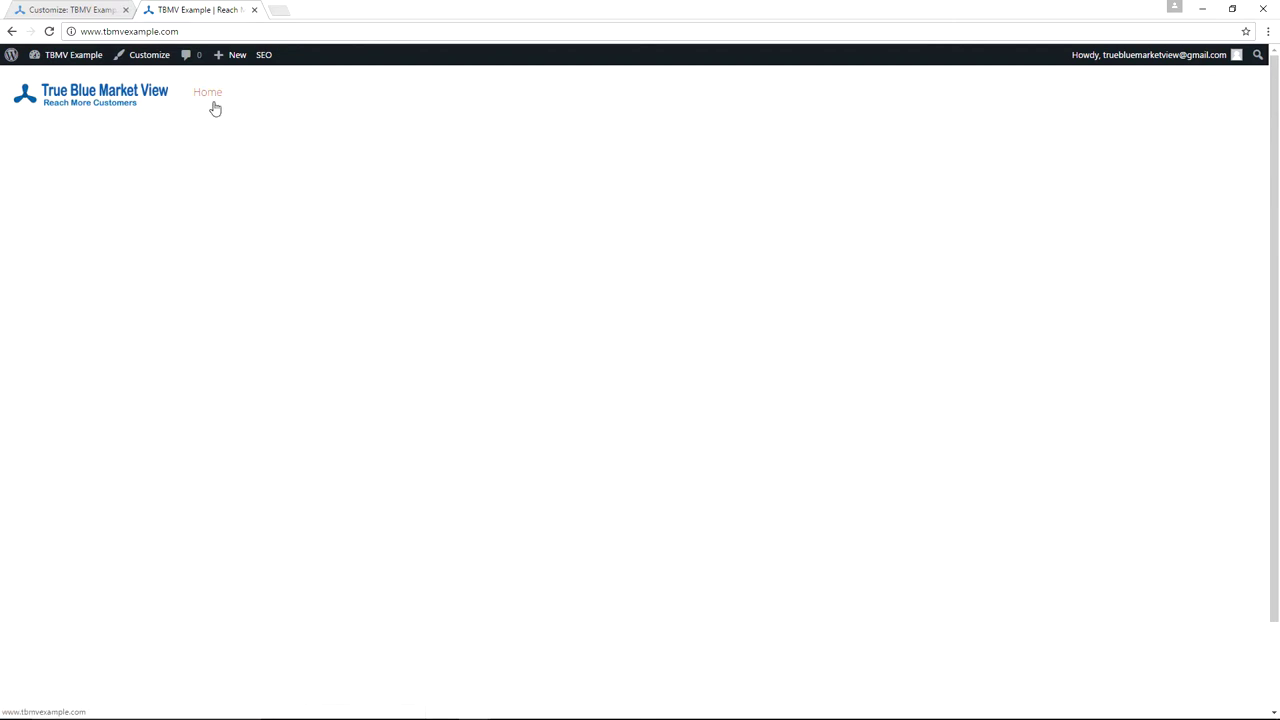
scroll(429, 321, down, 2)
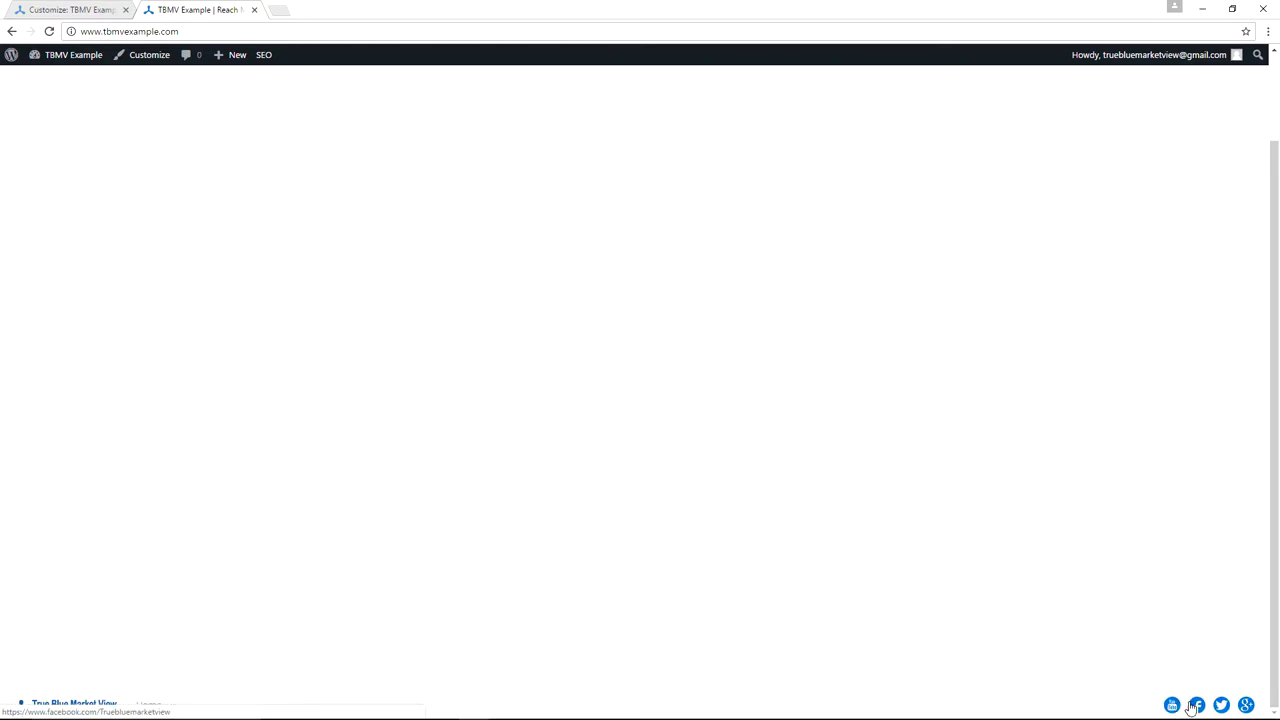
- Set the Footer Left Block Content to Social Icons and the Footer Right Block Content to Nothing, and publish the changes
key(ctrl+Tab)
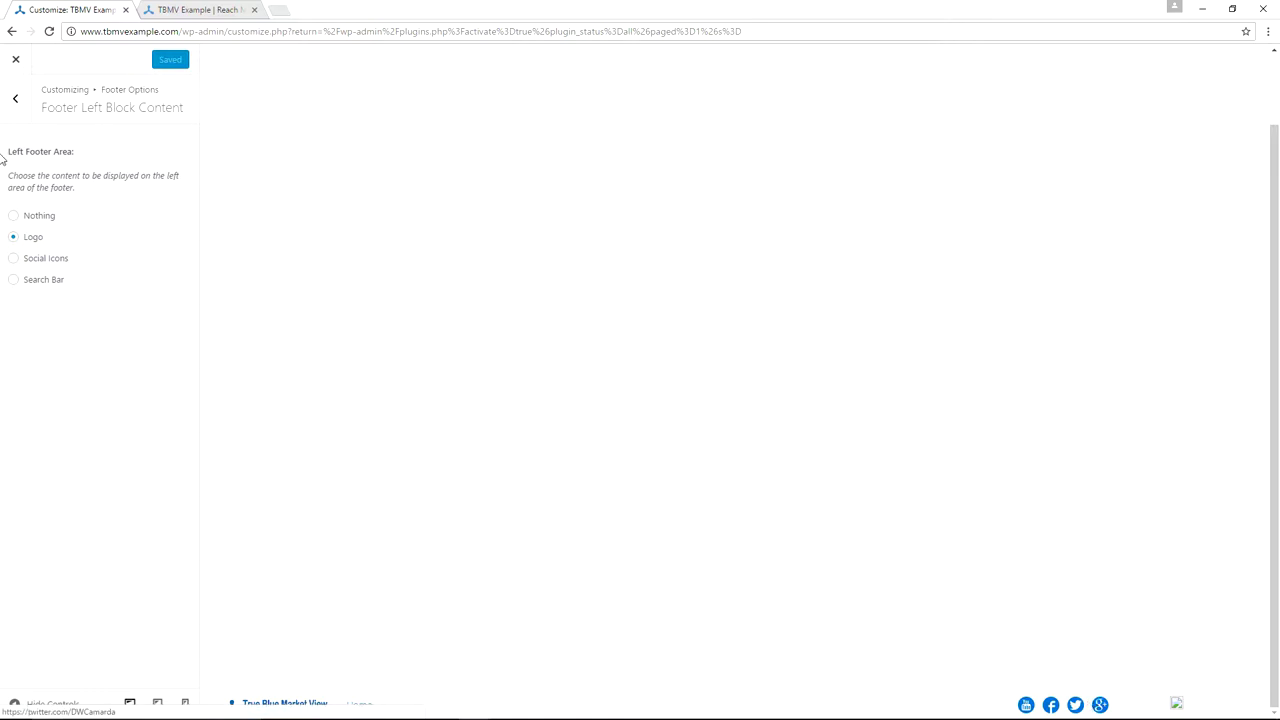
key(Down)
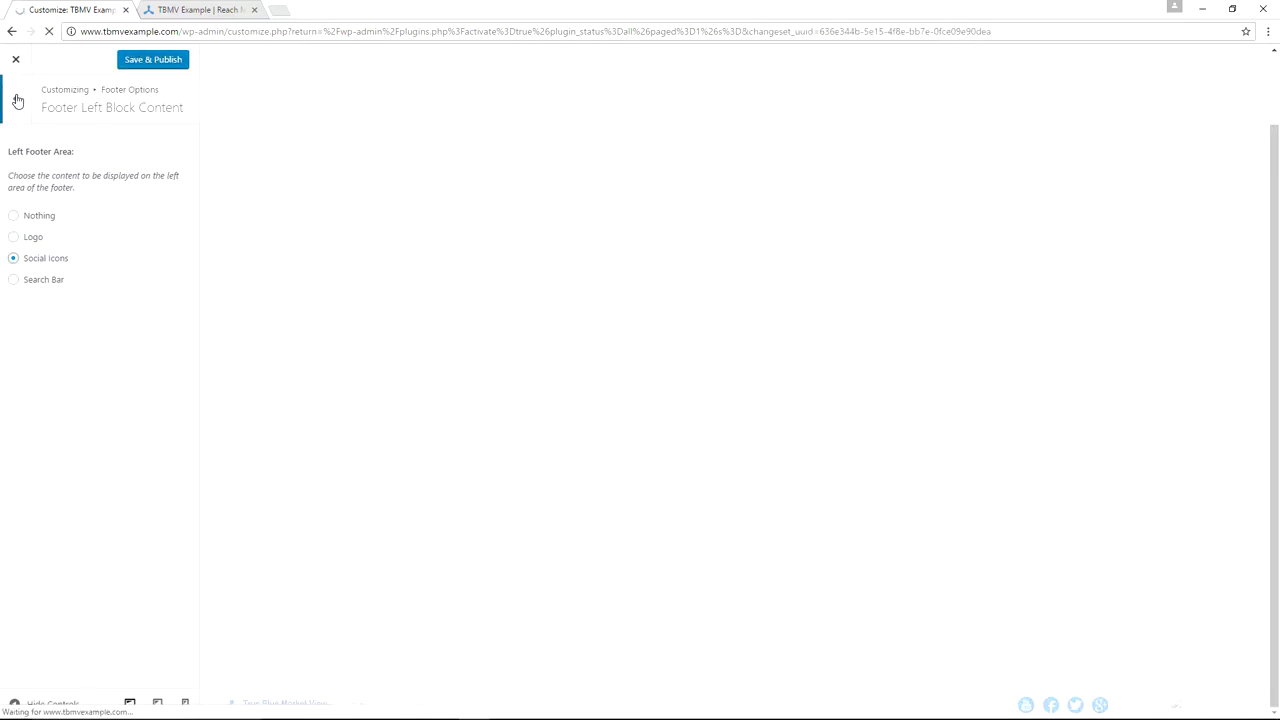
click(17, 100)
click(120, 263)
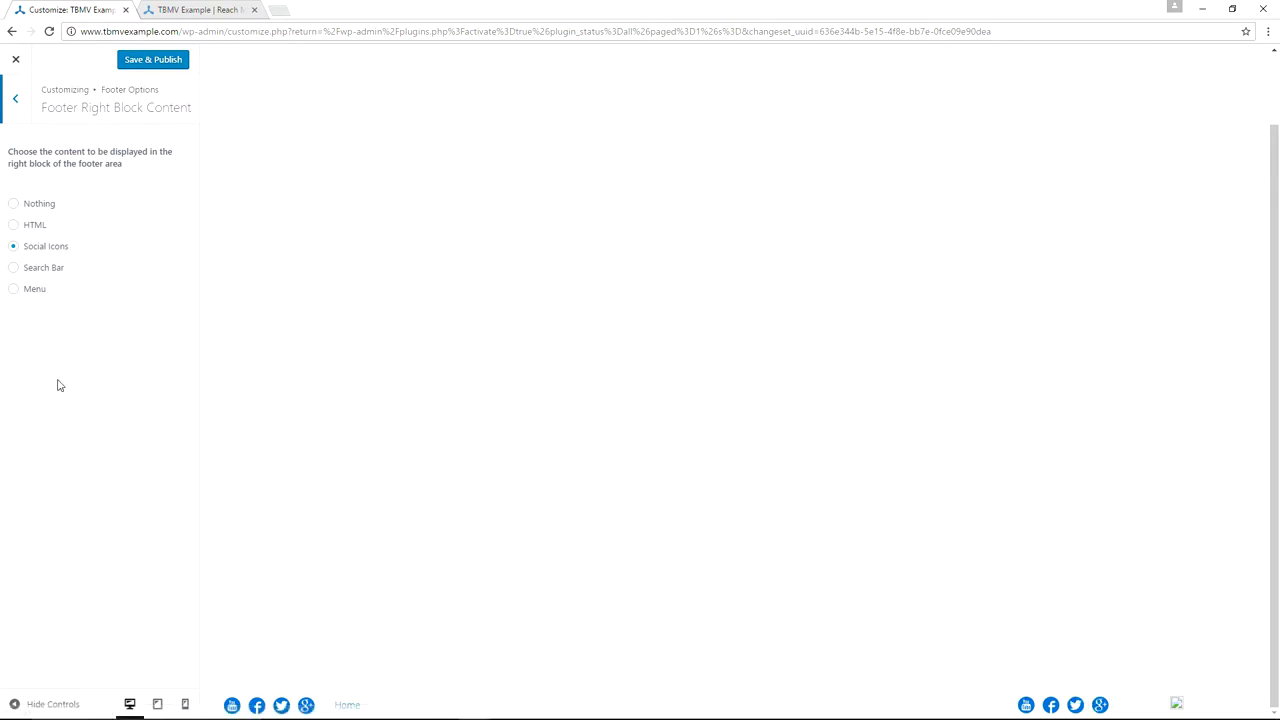
click(13, 204)
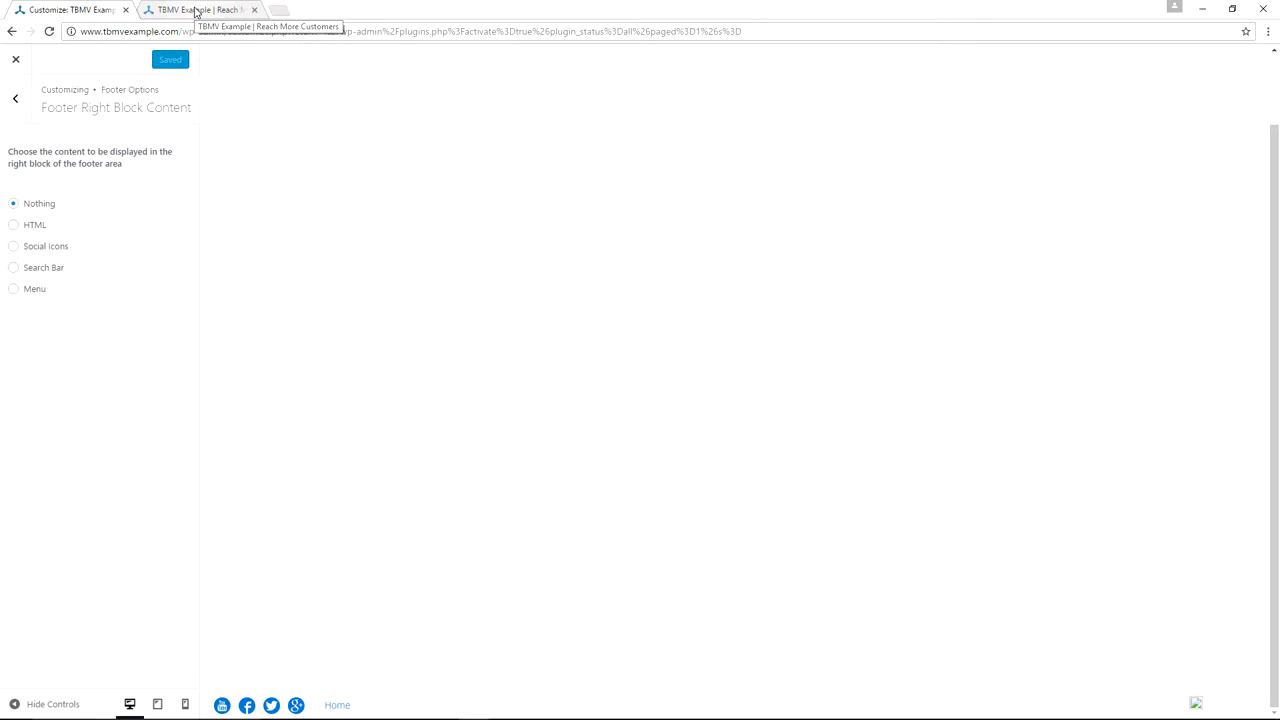
- Reload the live site to check the footer's left and right blocks, and return to the customizer
click(198, 10)
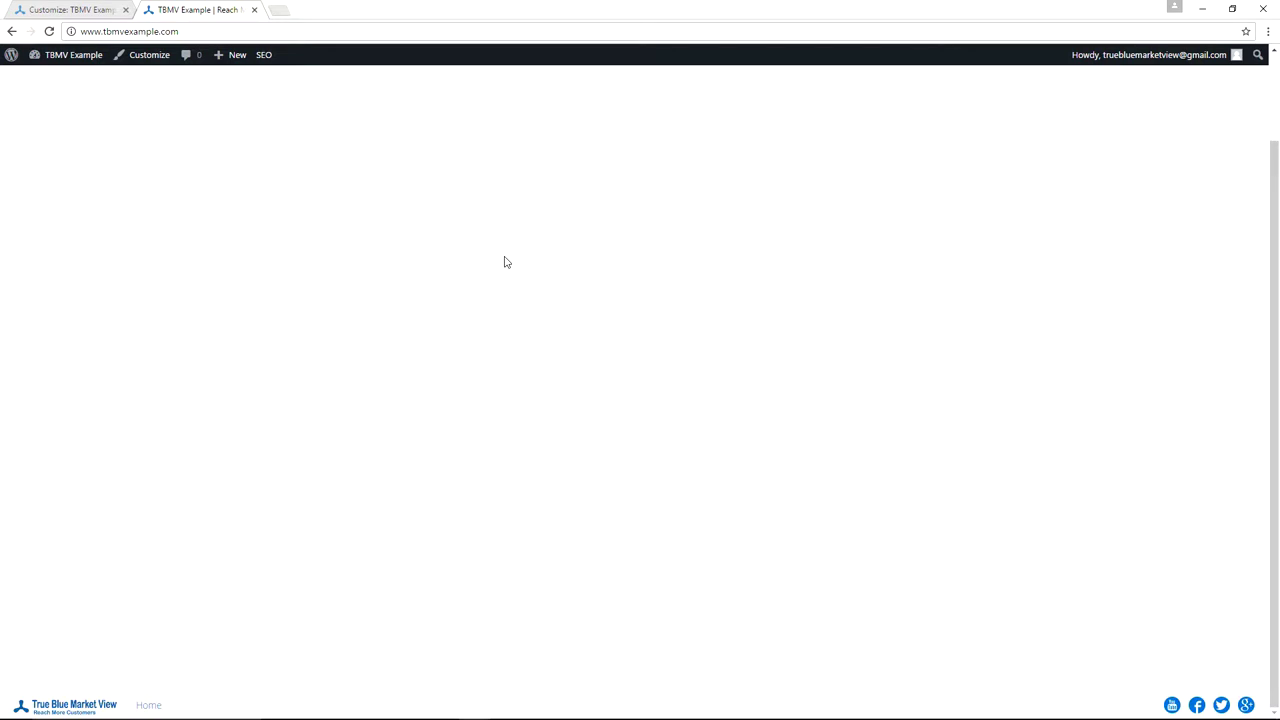
key(F5)
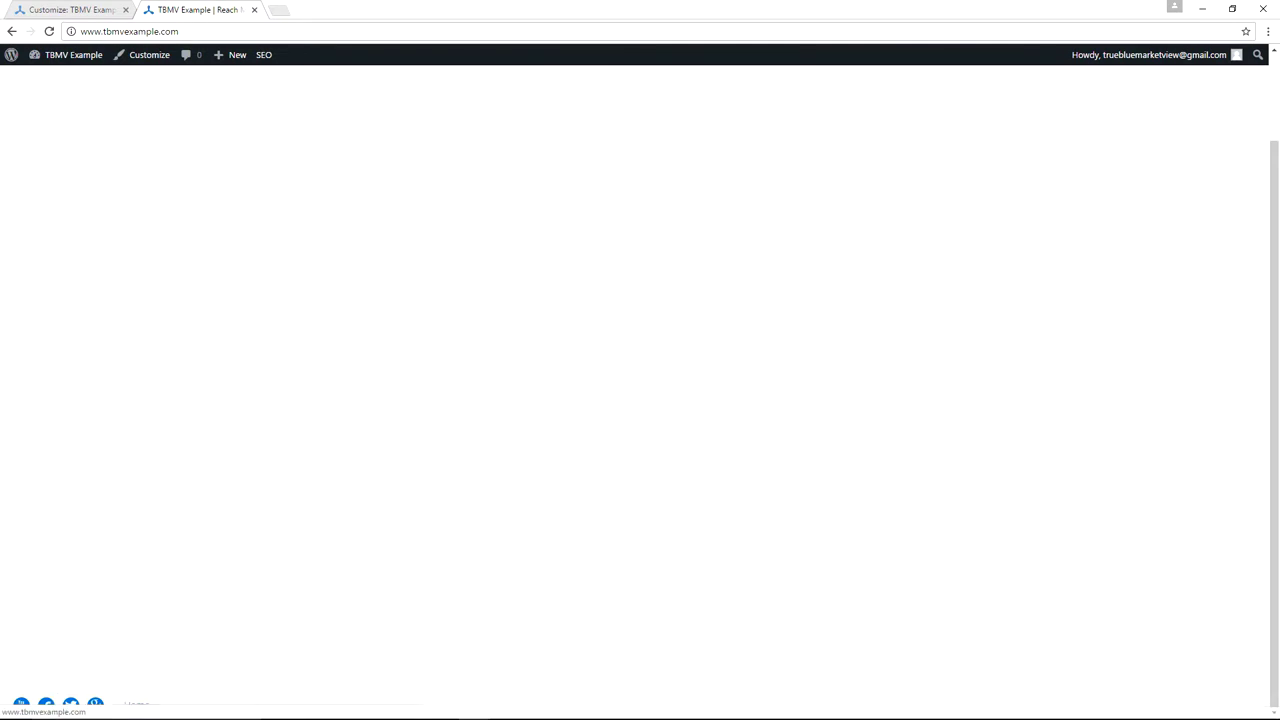
click(100, 14)
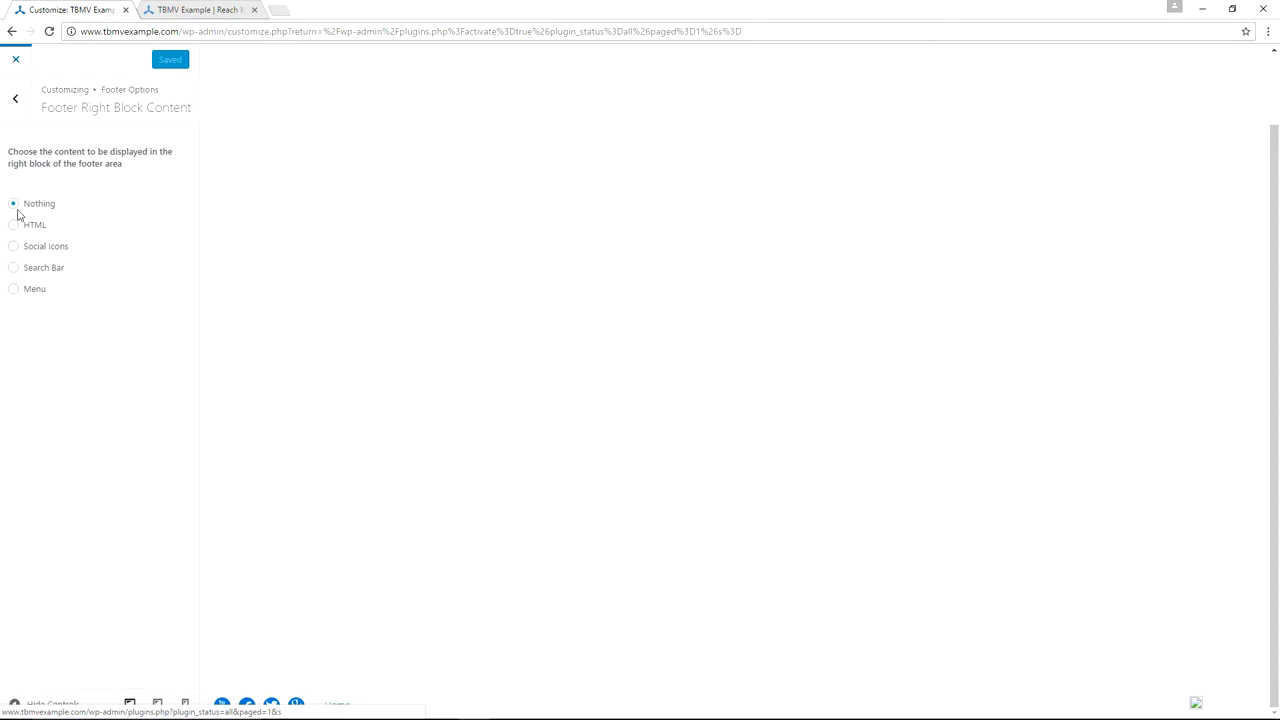
- Close the customizer, and deactivate and delete the Tesseract Remove Branding plugin
click(16, 59)
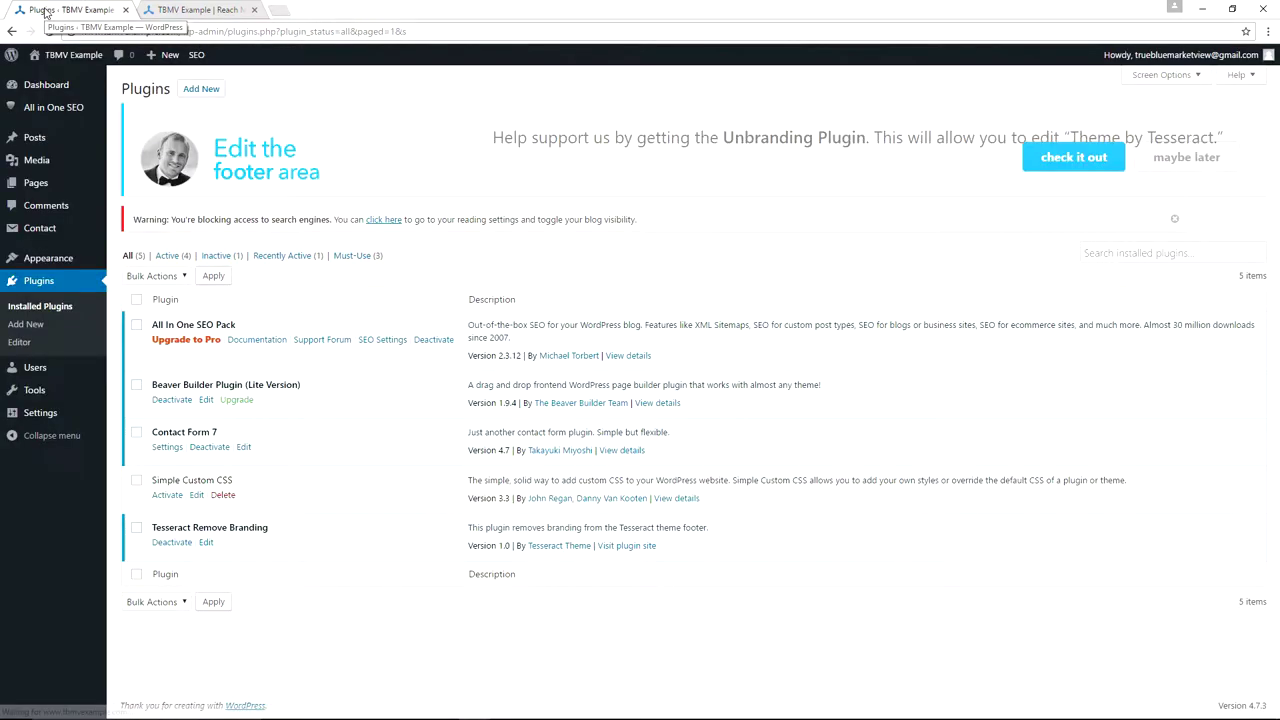
click(170, 545)
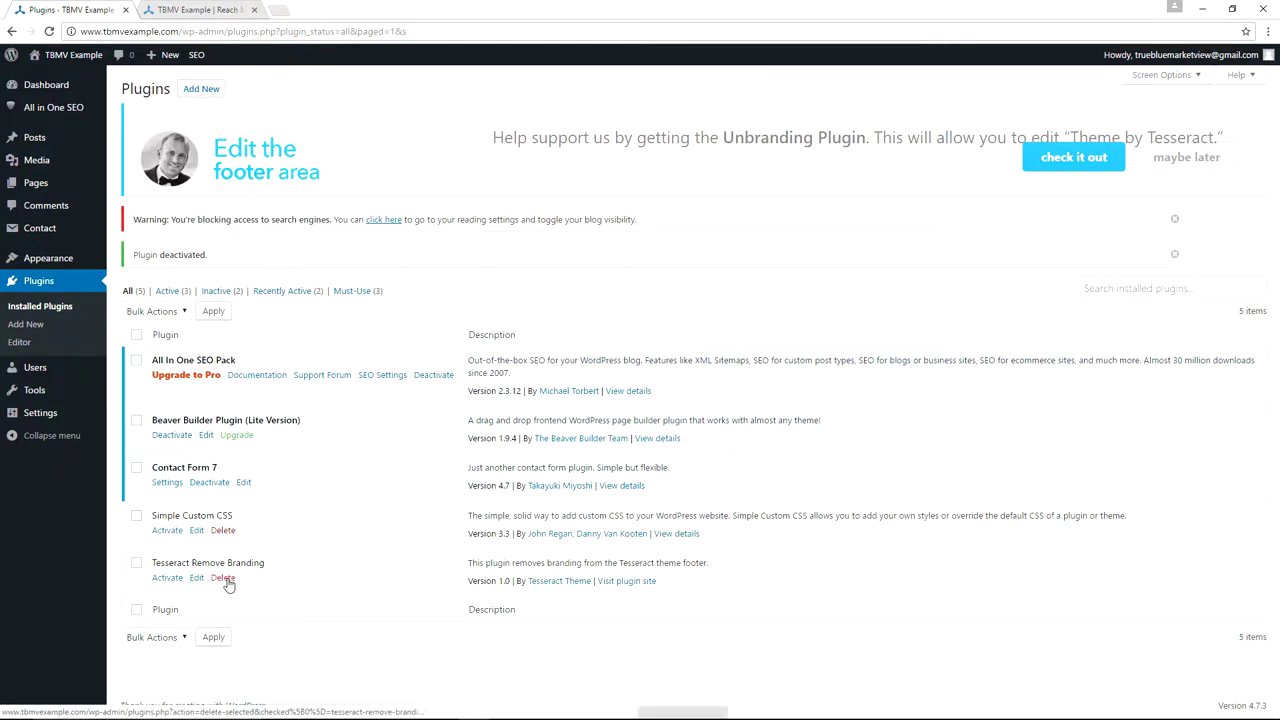
click(223, 578)
click(693, 107)
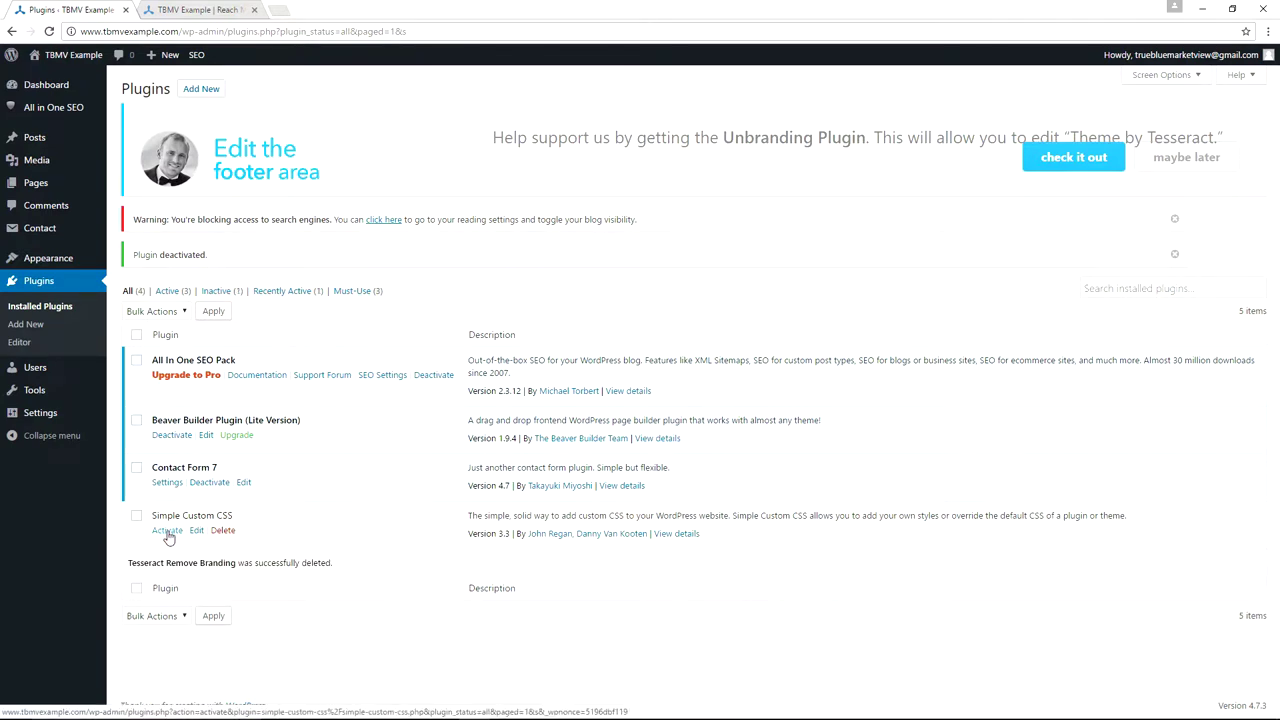
- Activate the Simple Custom CSS plugin and open its custom CSS editor
click(168, 533)
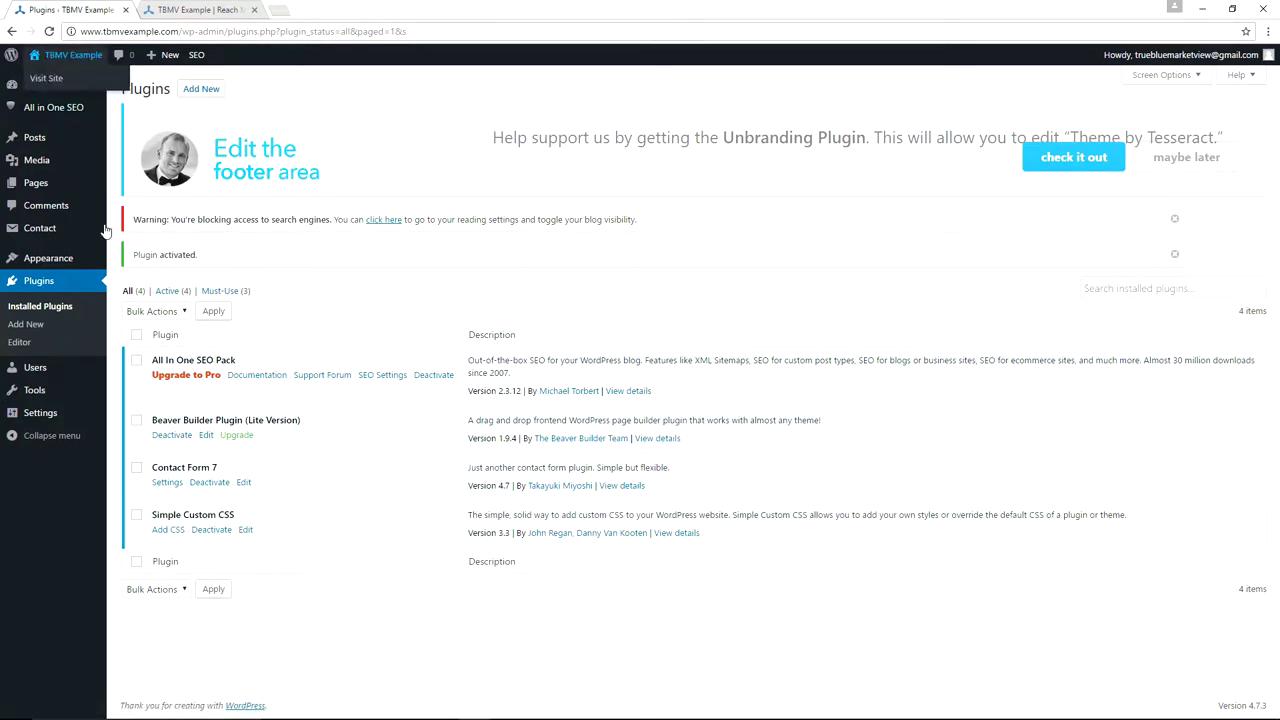
mouse_move(58, 264)
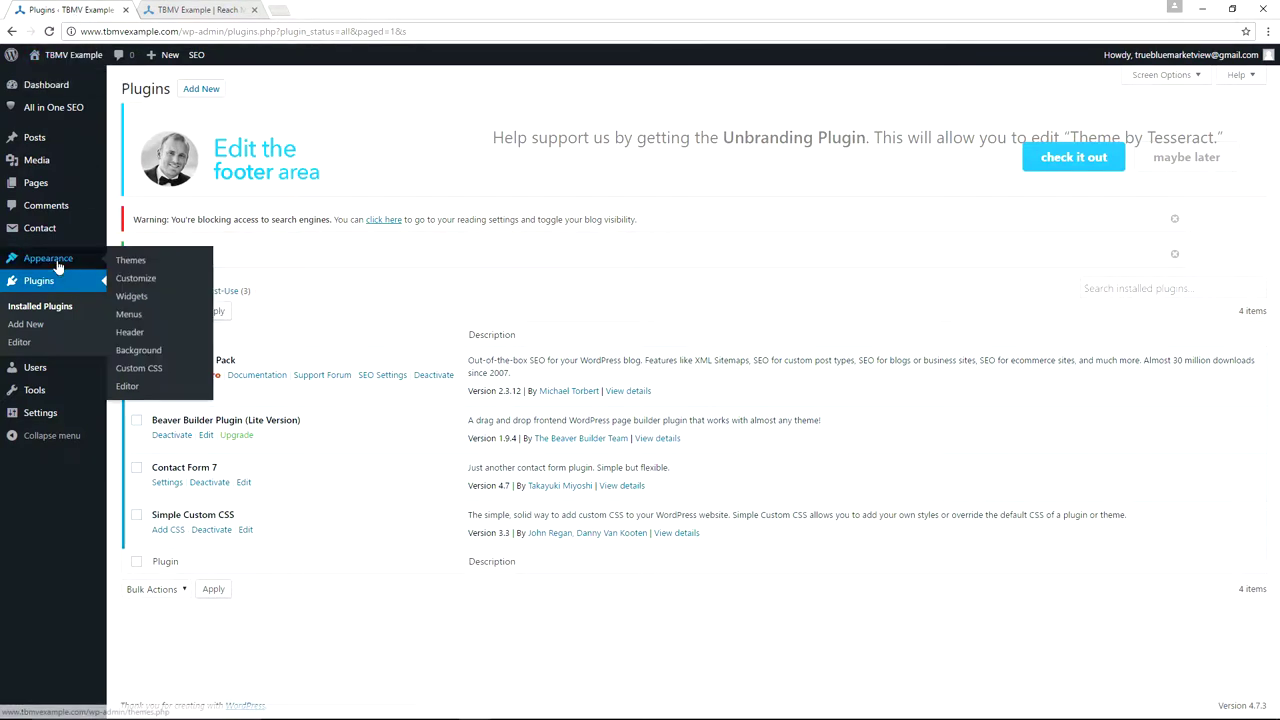
click(136, 369)
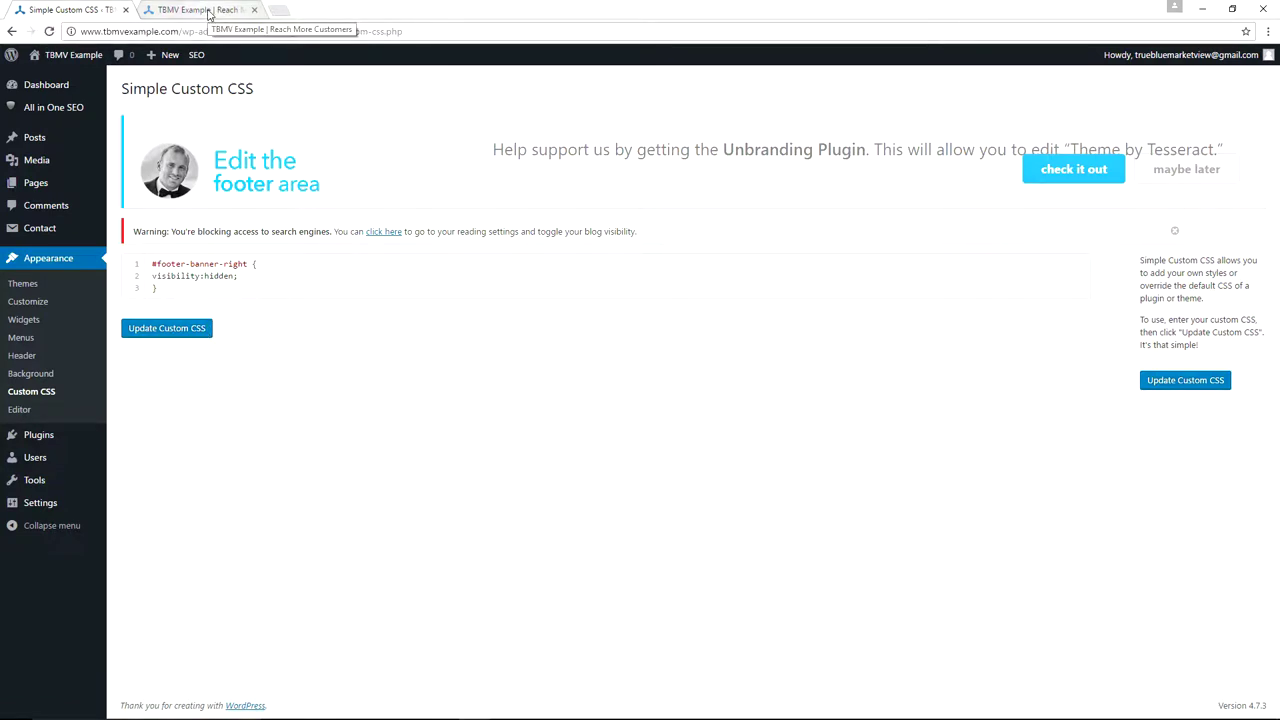
- Review the live site's footer and header, and reload the page with the custom CSS active
click(208, 10)
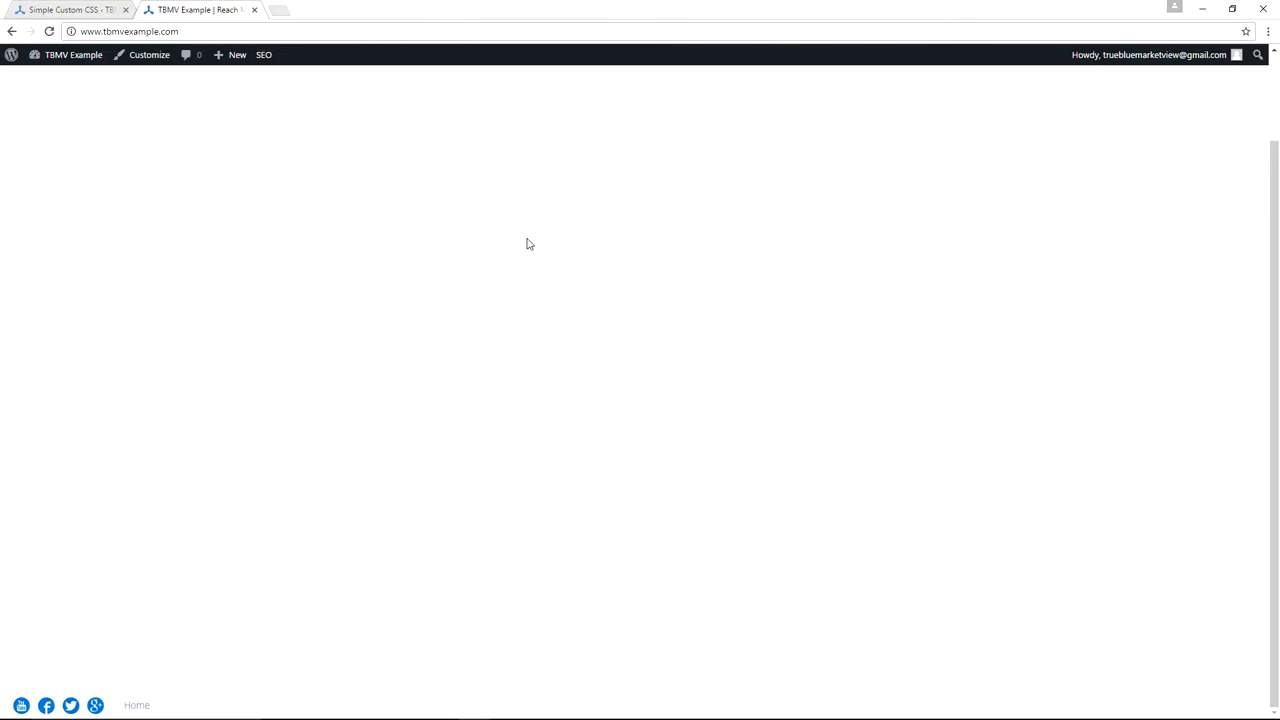
scroll(579, 296, up, 1)
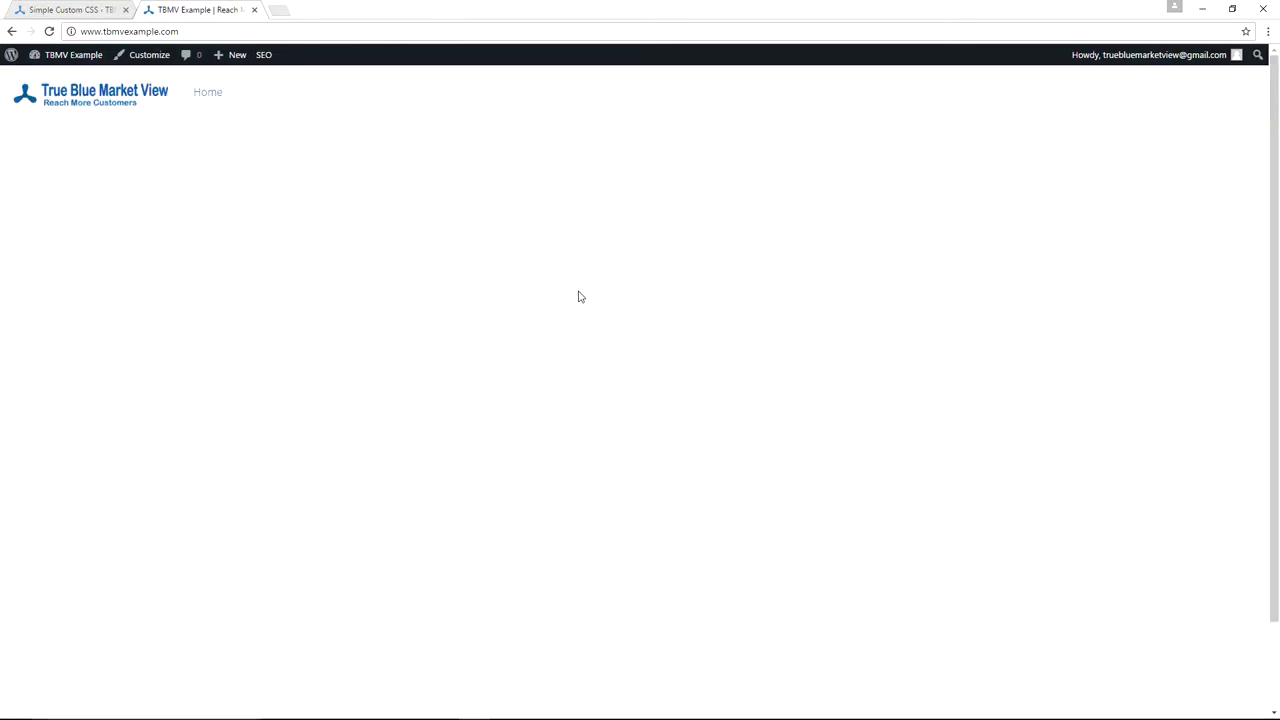
key(F5)
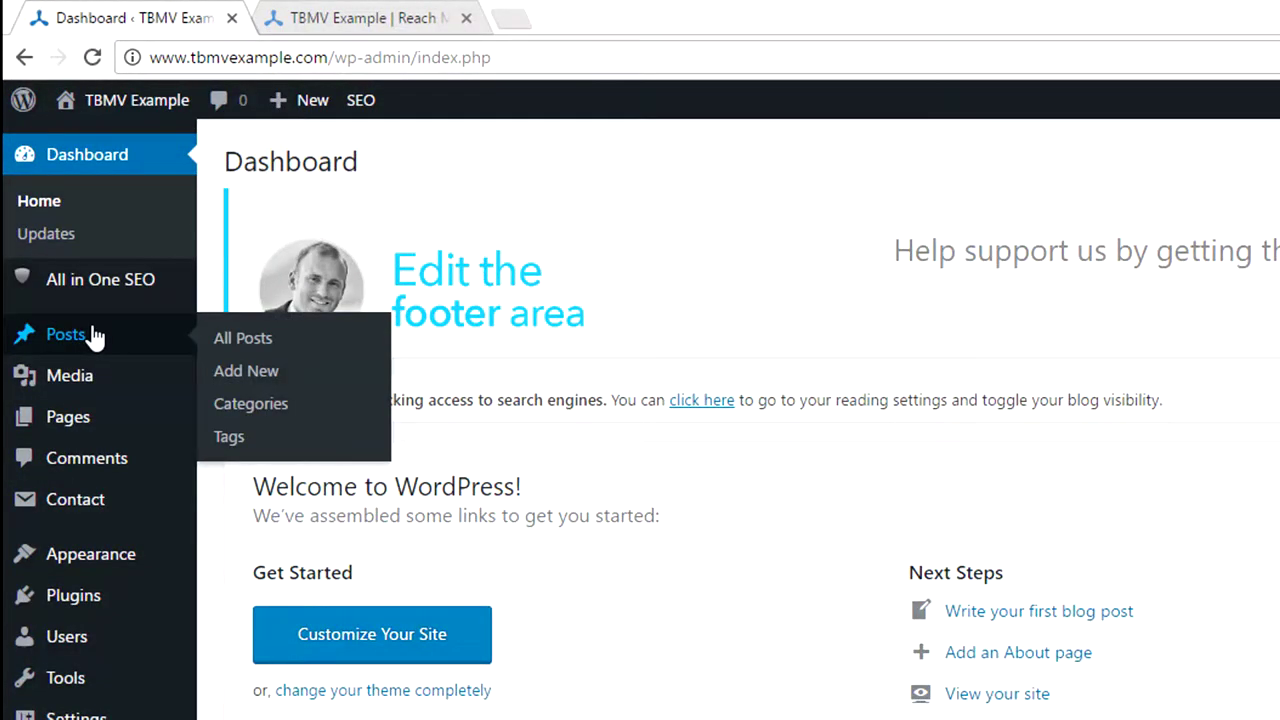
- Look over the Posts and Pages options, view the post categories page, and open the form for a new post
mouse_move(26, 432)
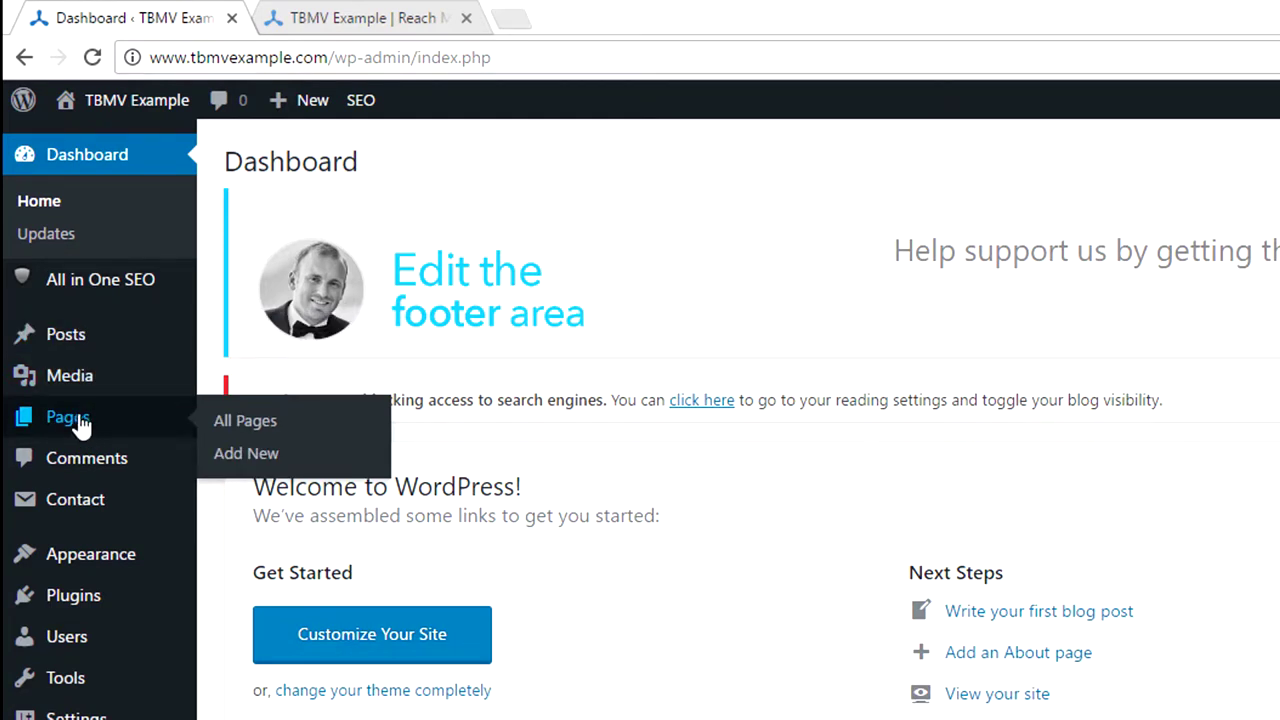
mouse_move(26, 345)
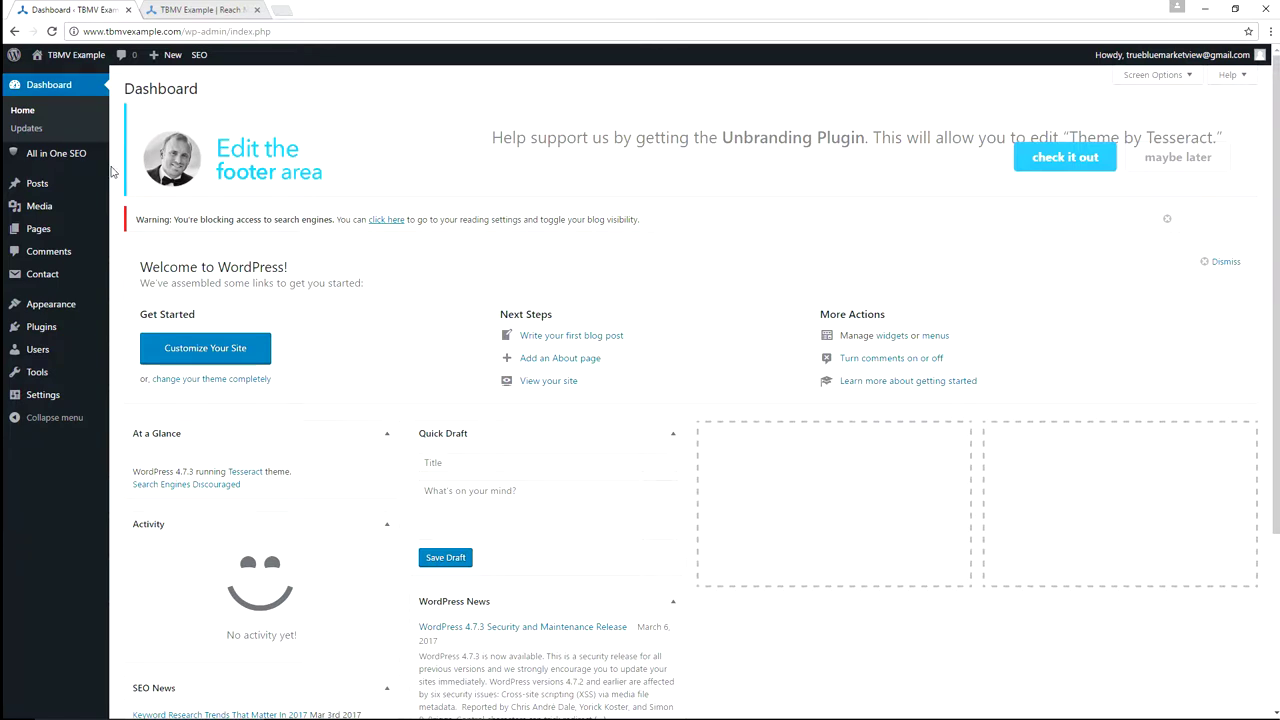
mouse_move(35, 185)
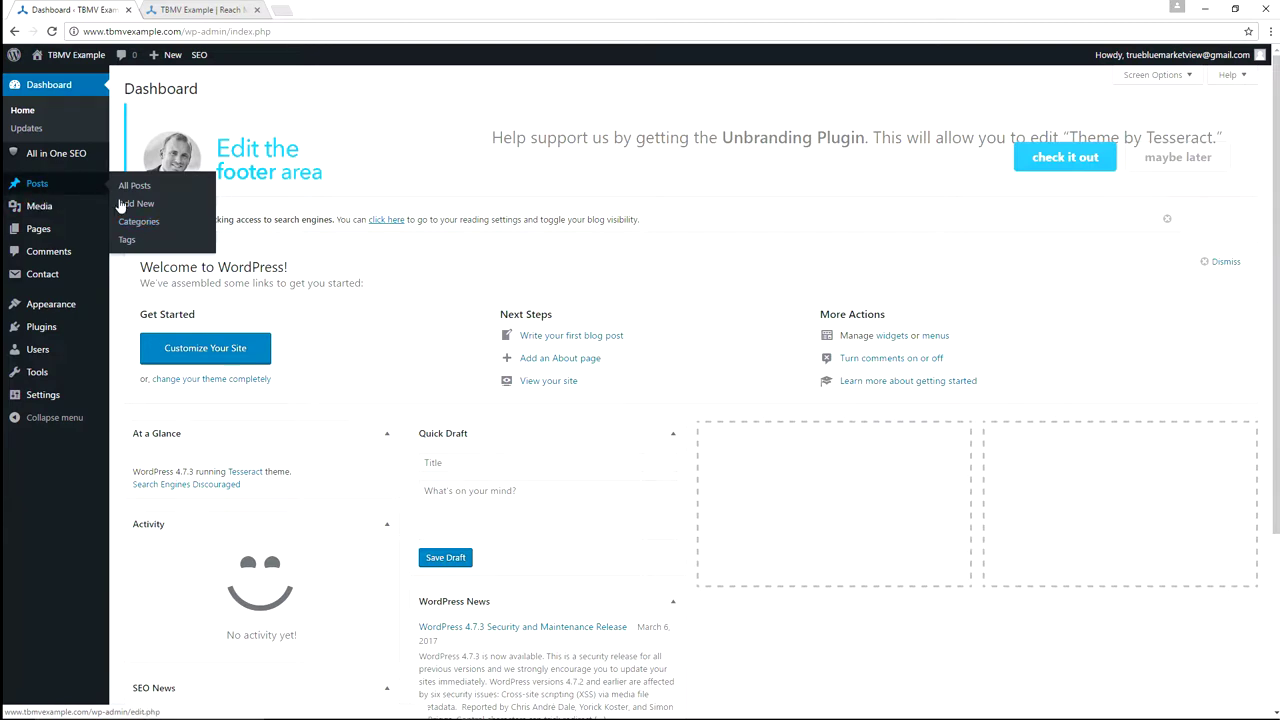
click(140, 222)
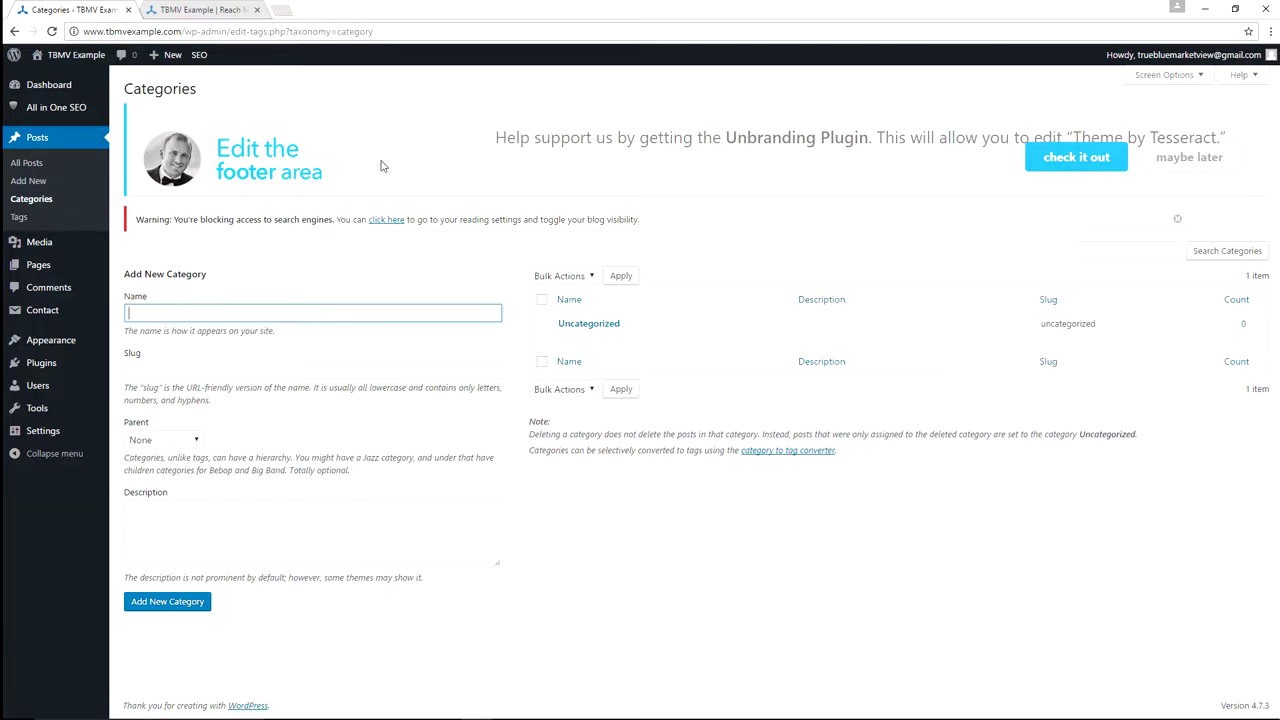
click(43, 182)
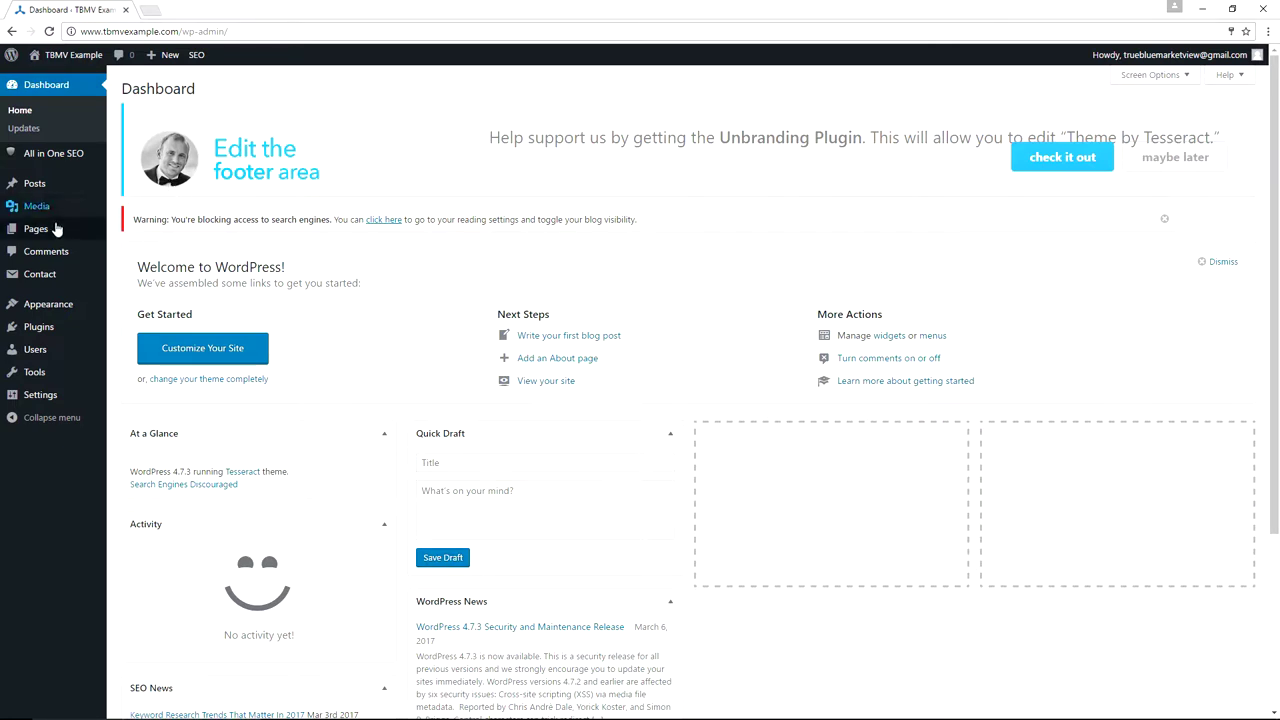
- Start a new page from the Pages list and title it Home
mouse_move(40, 233)
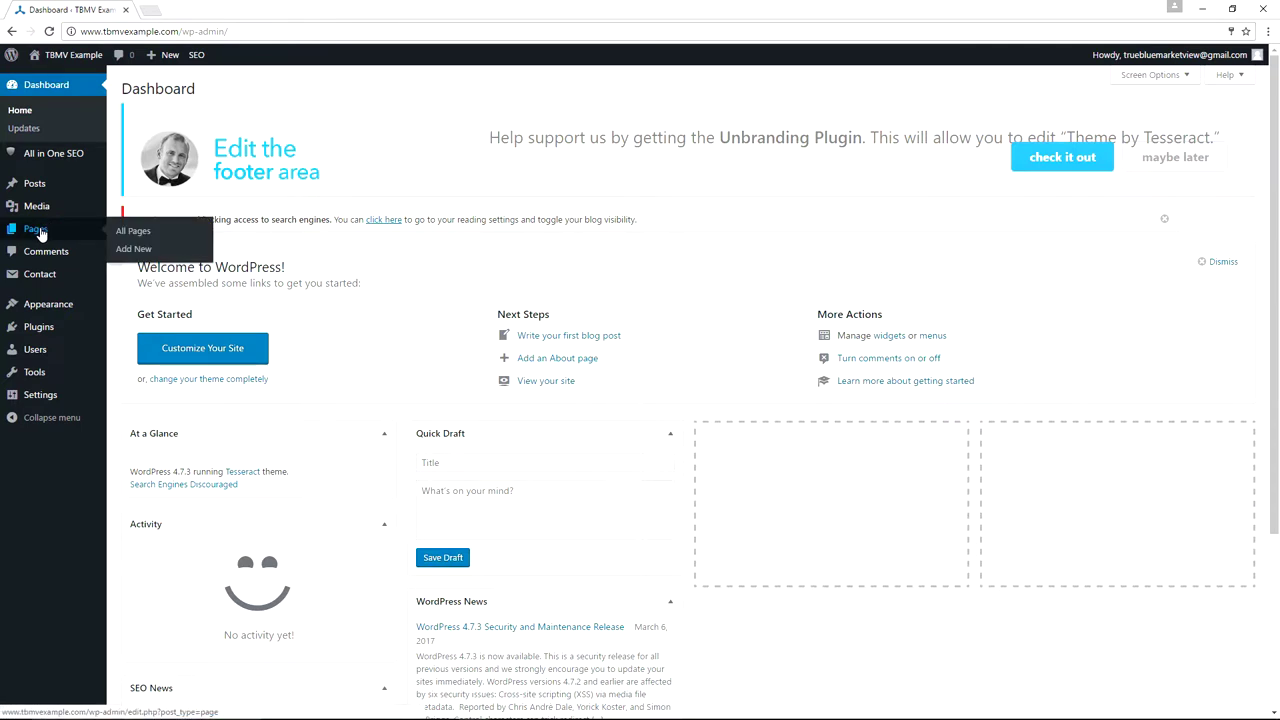
click(40, 233)
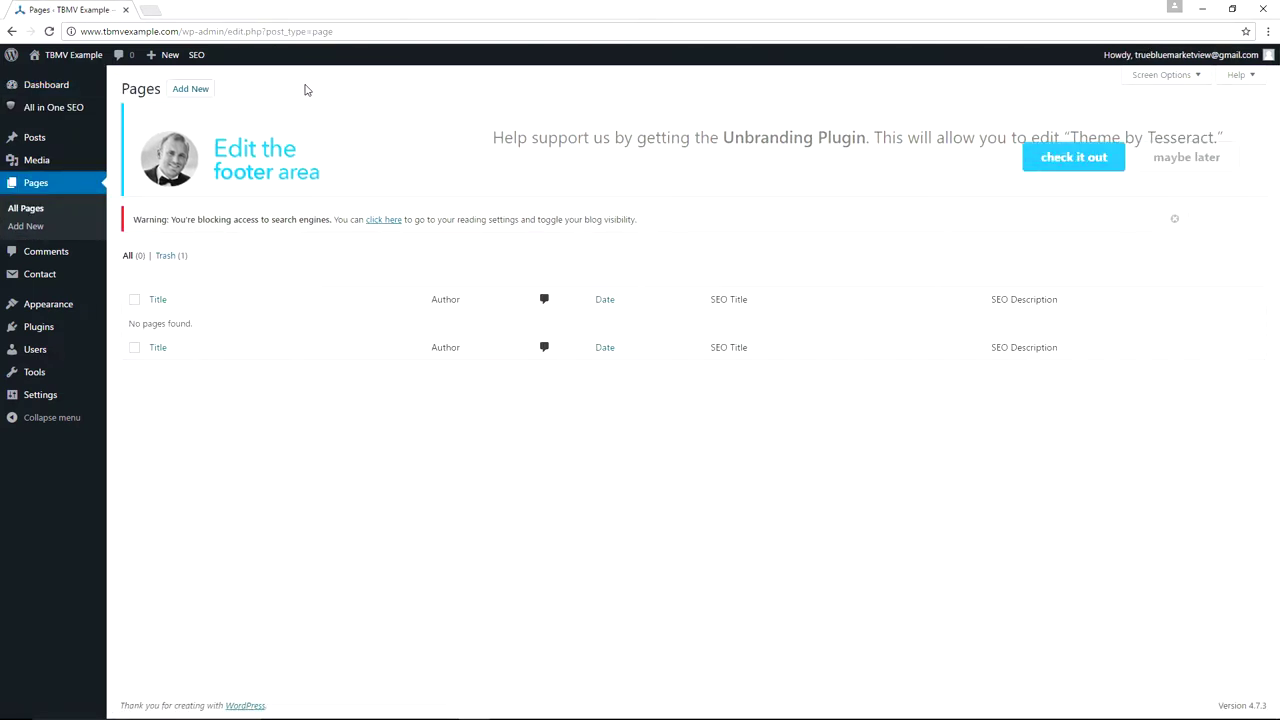
click(195, 92)
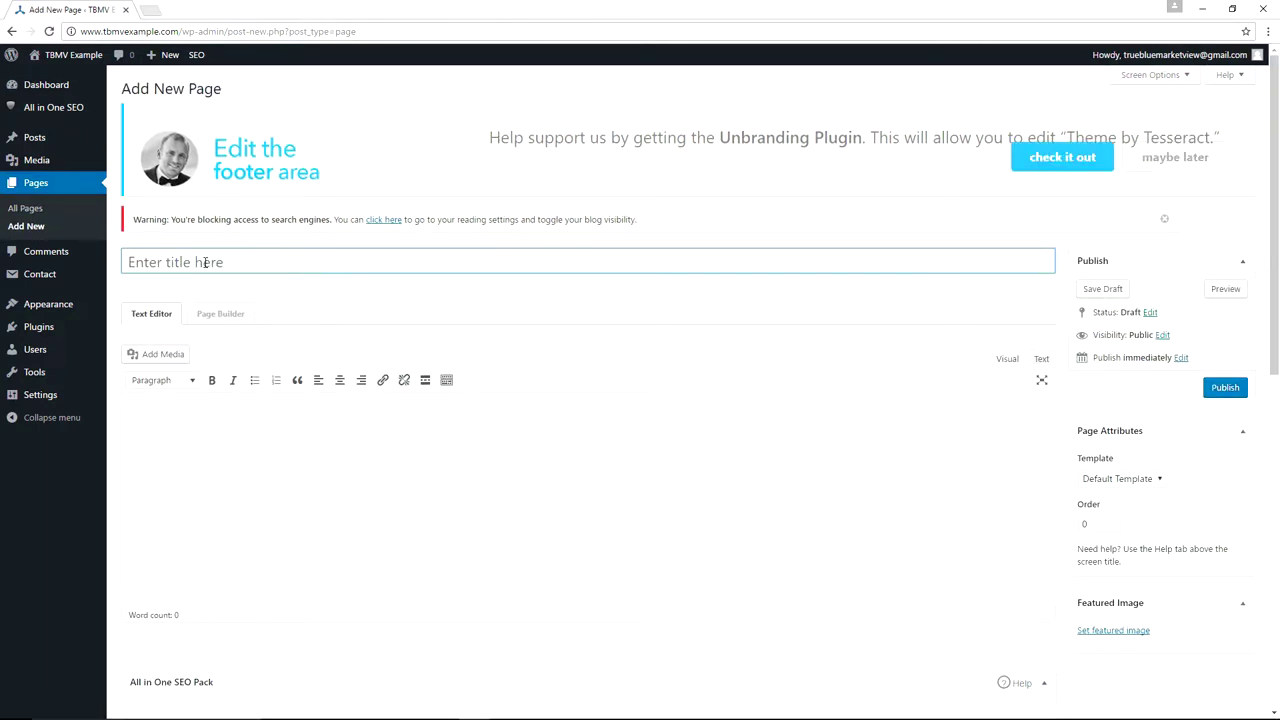
text(Home)
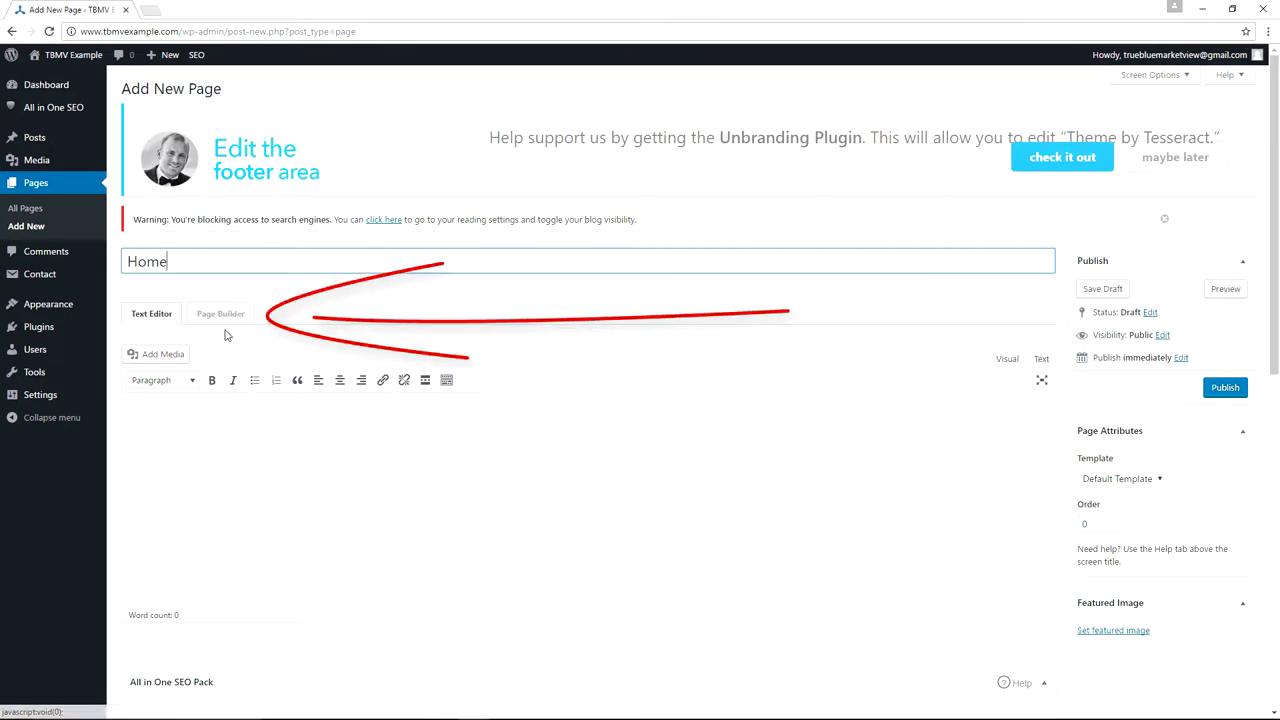
- Open the Home page in Page Builder, declining the tour and dismissing the layout templates
click(216, 314)
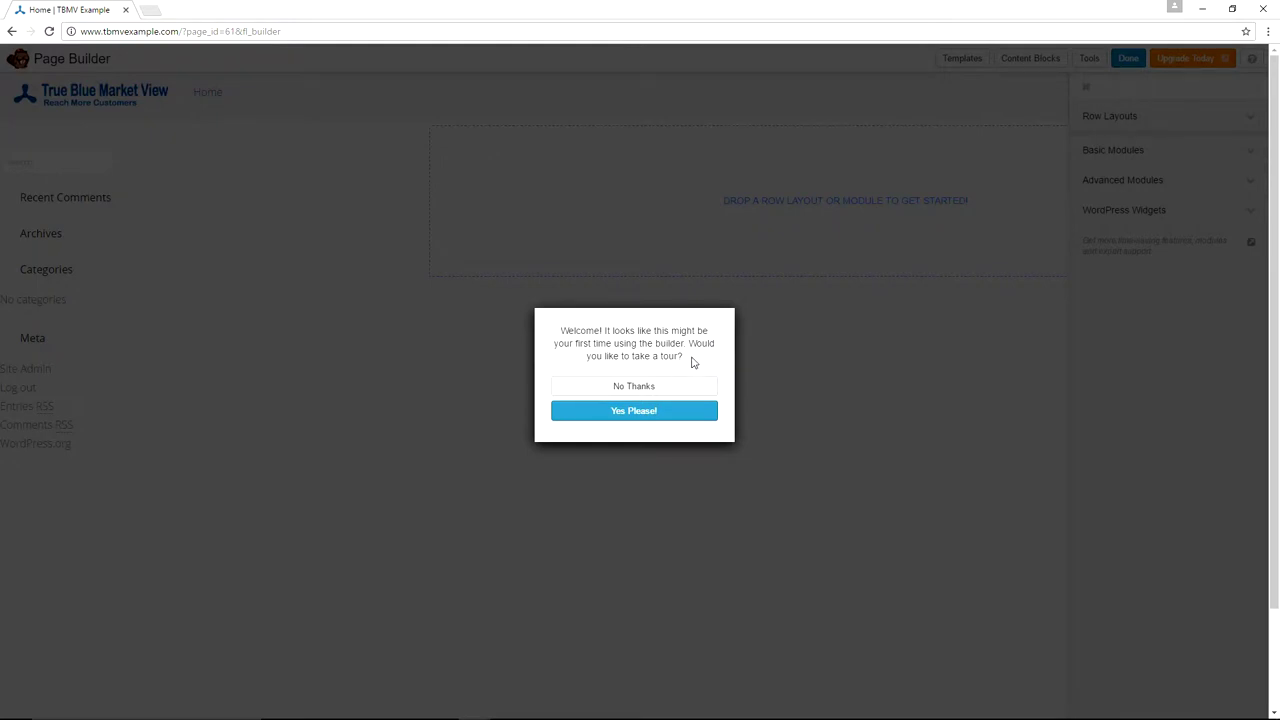
click(630, 390)
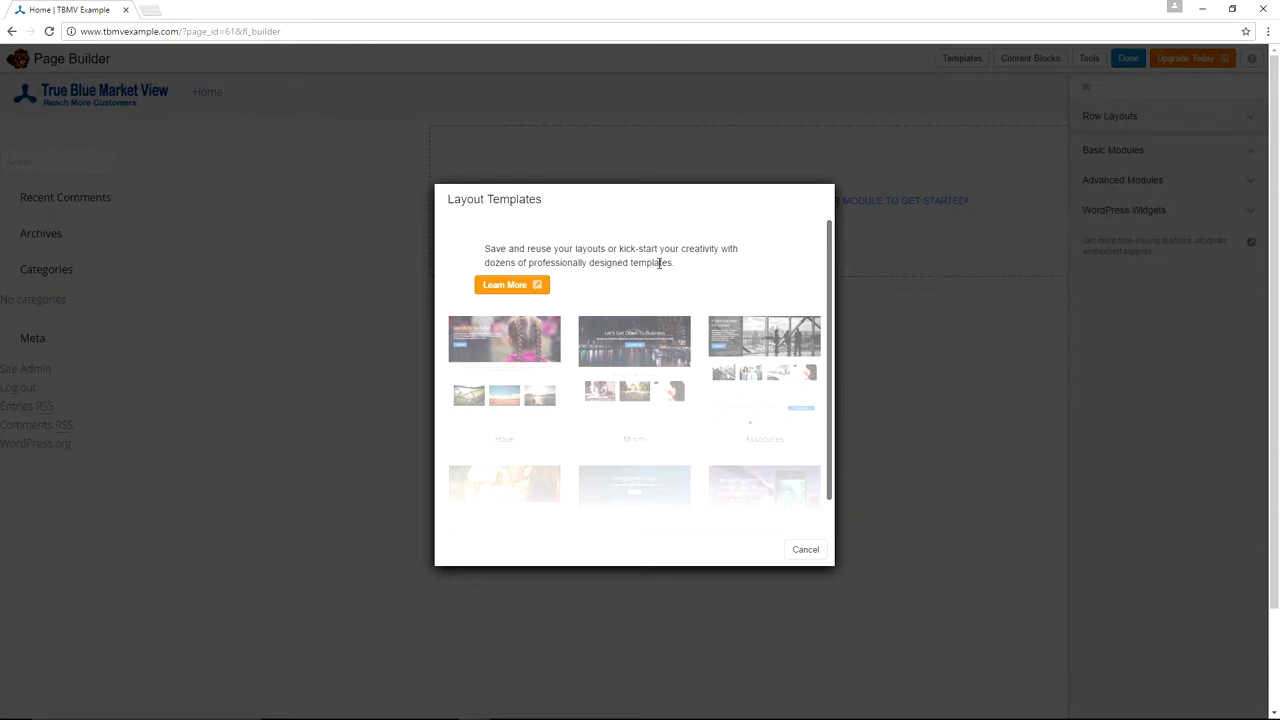
click(806, 551)
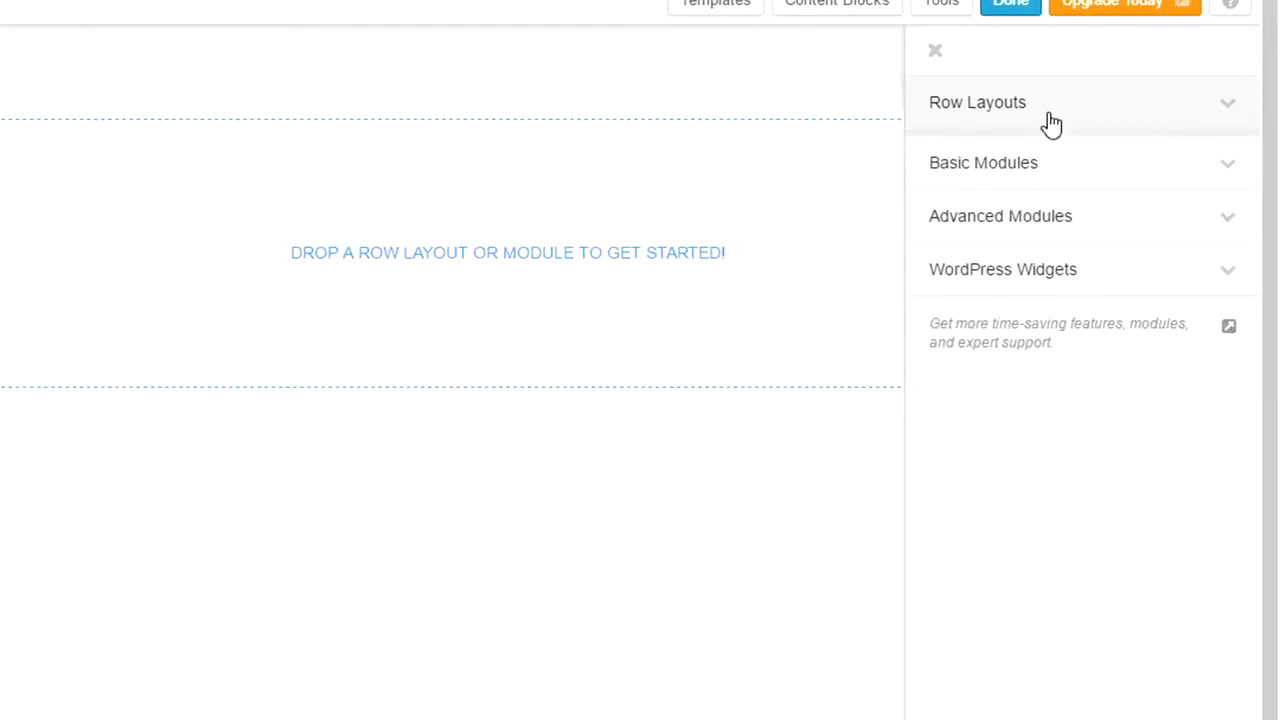
- Add a 1 Column row layout to the empty content area of the Home page
click(1027, 106)
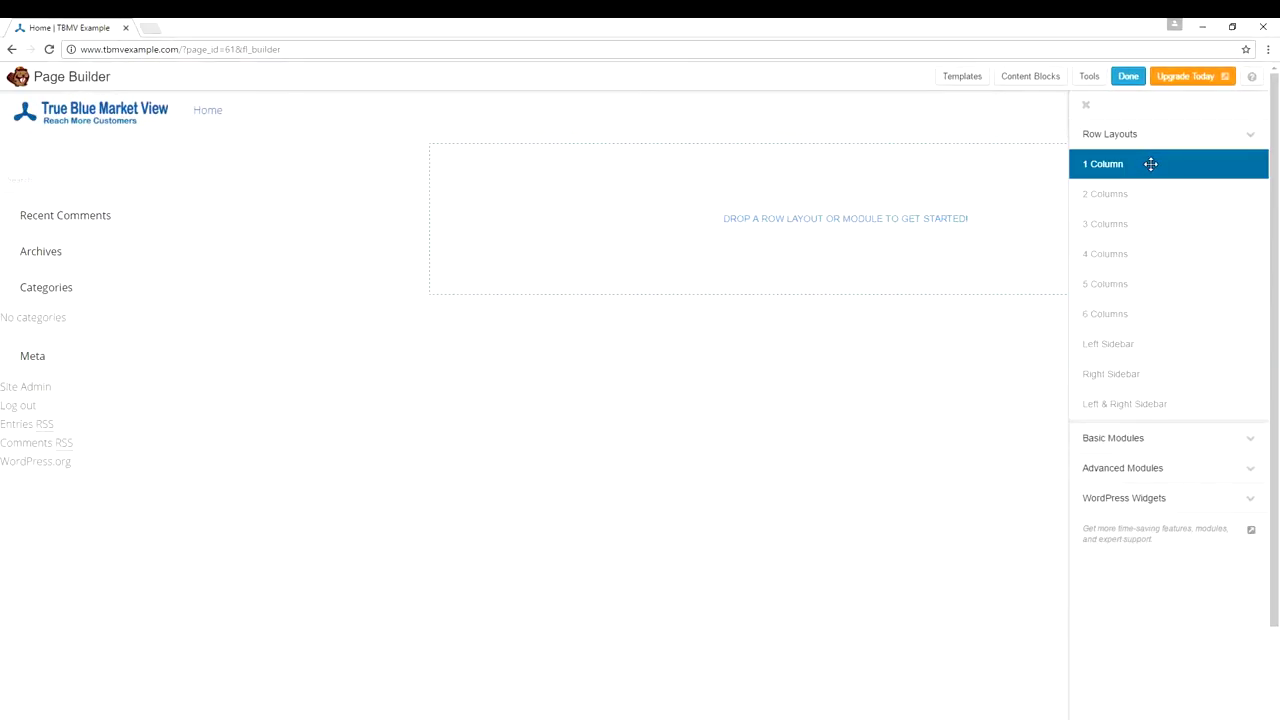
drag(1151, 164, 903, 80)
drag(1165, 166, 701, 215)
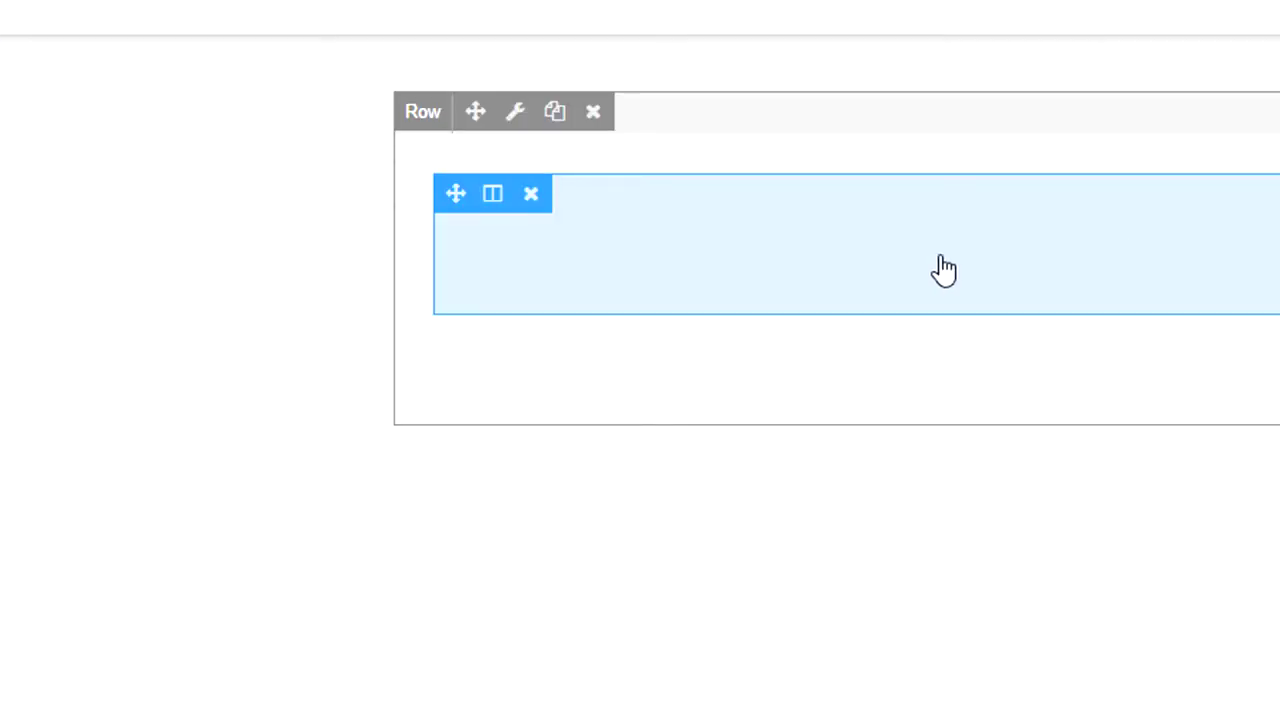
- Set both the row's width and its content width to Full Width in the row settings
click(516, 113)
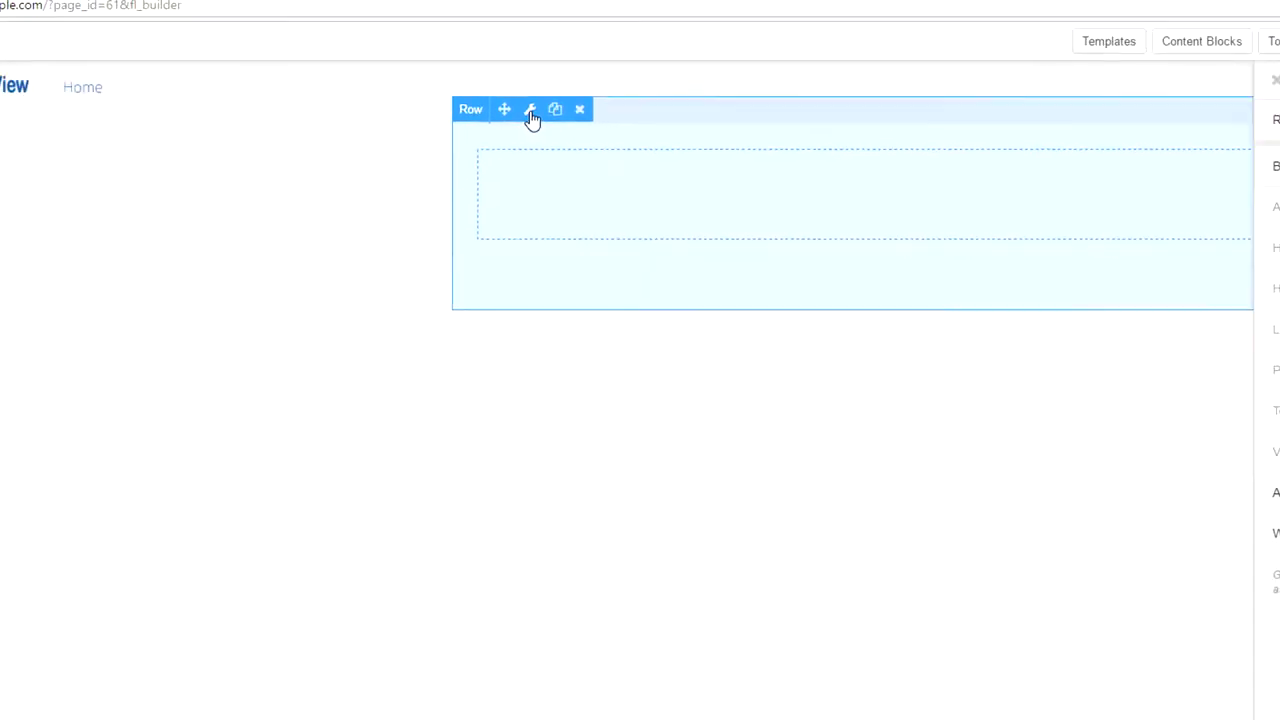
click(532, 114)
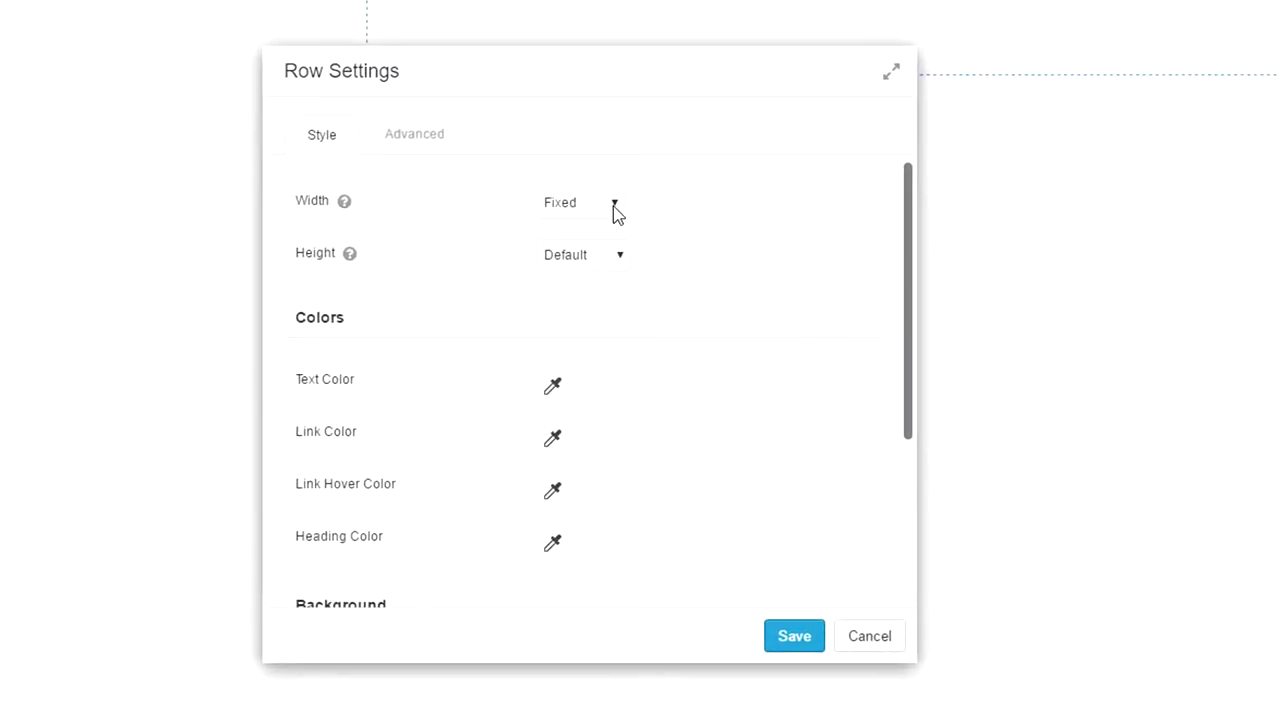
click(596, 206)
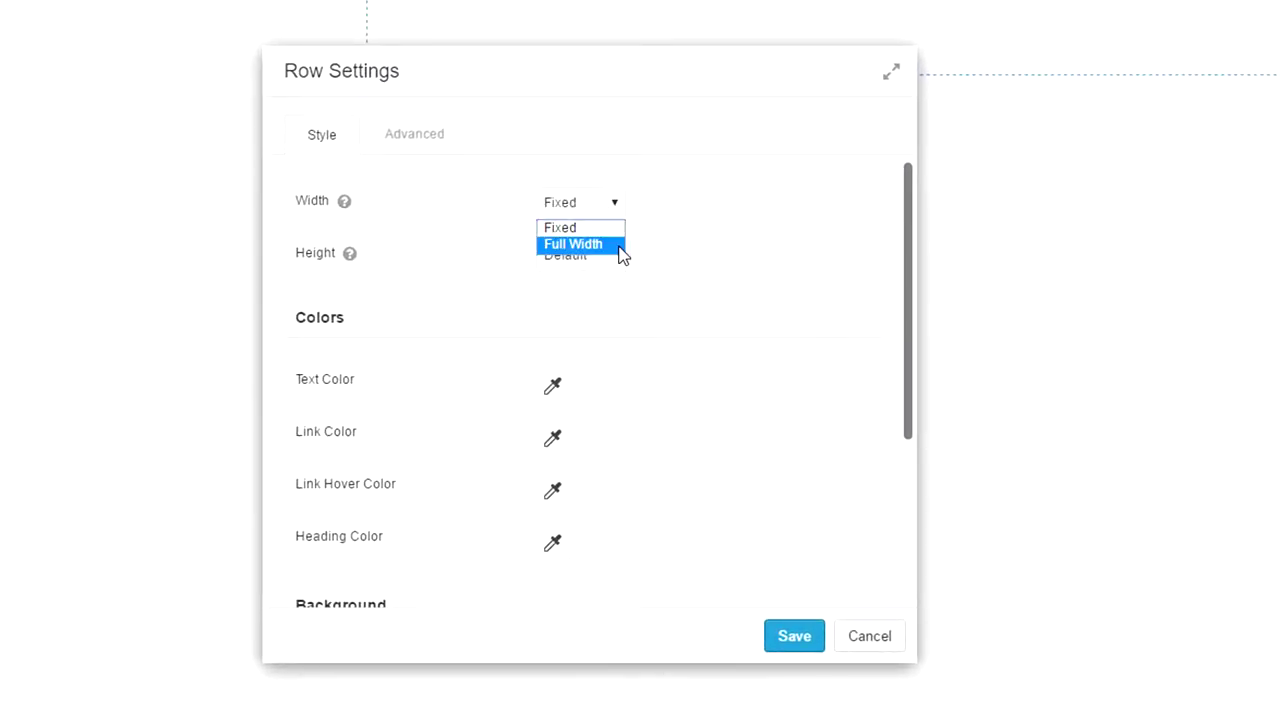
click(619, 247)
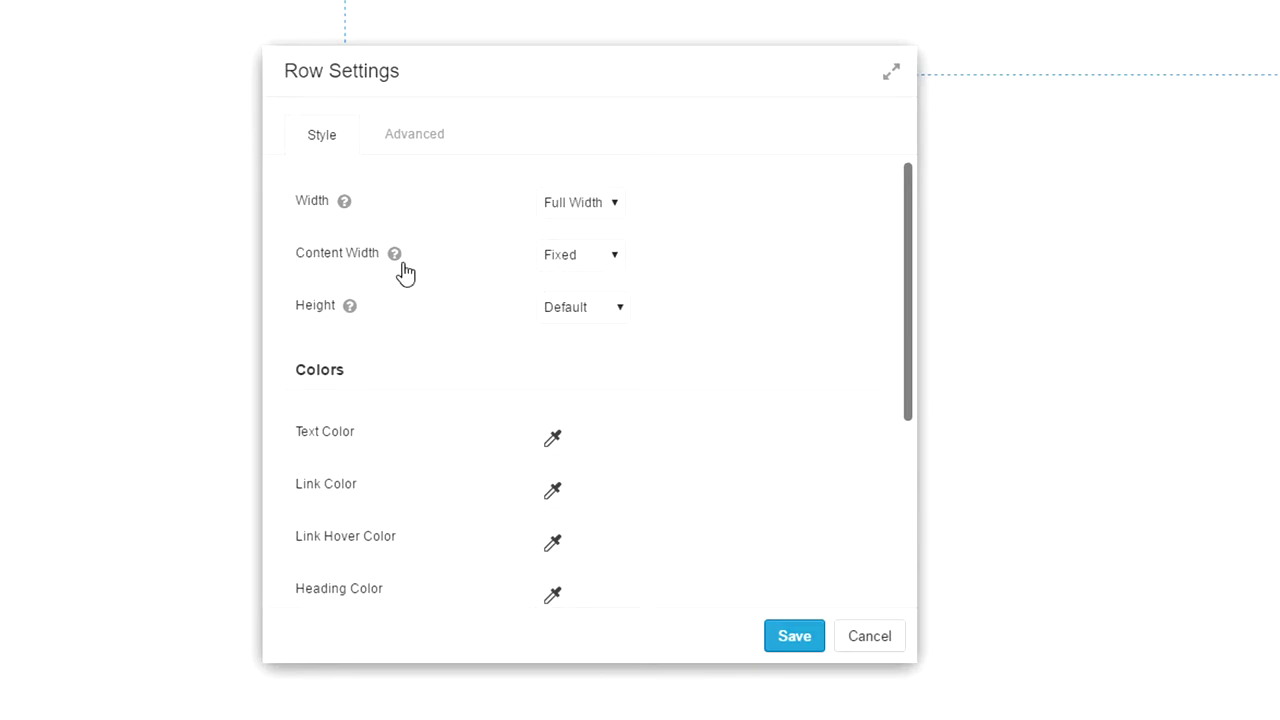
click(617, 259)
click(612, 297)
- Set the row's background type to Photo
scroll(735, 267, down, 3)
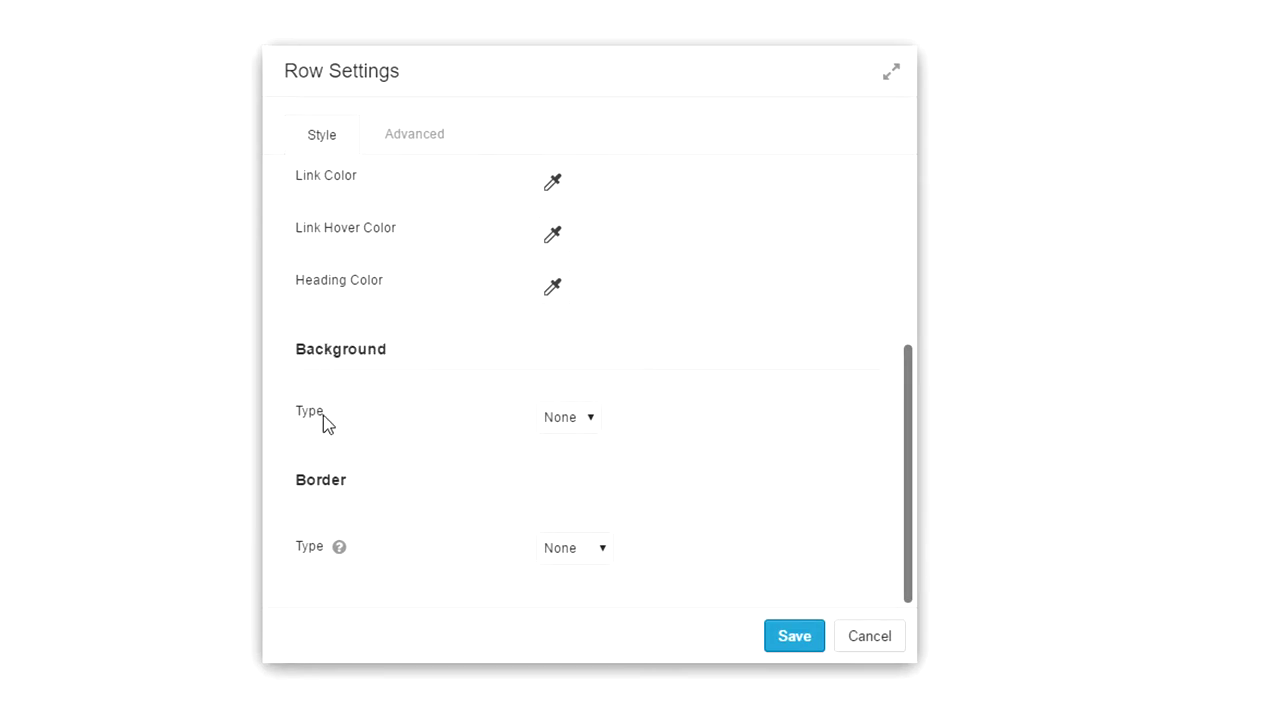
click(588, 418)
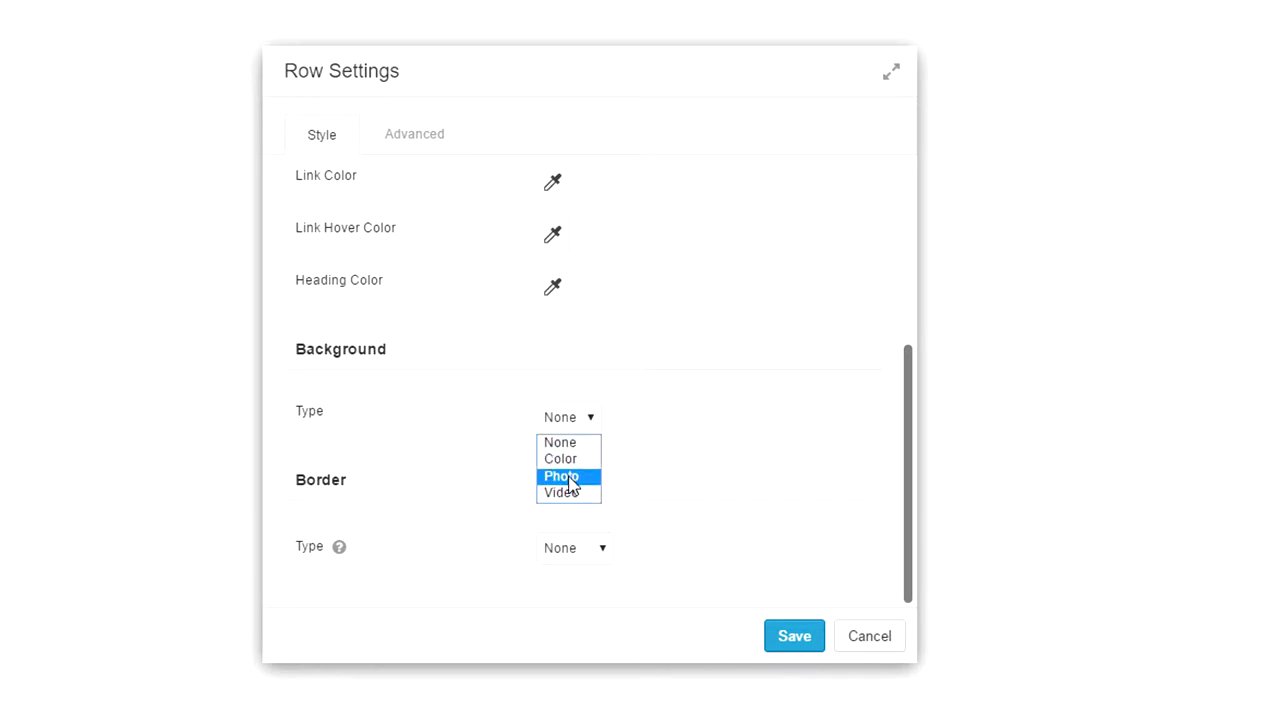
click(587, 477)
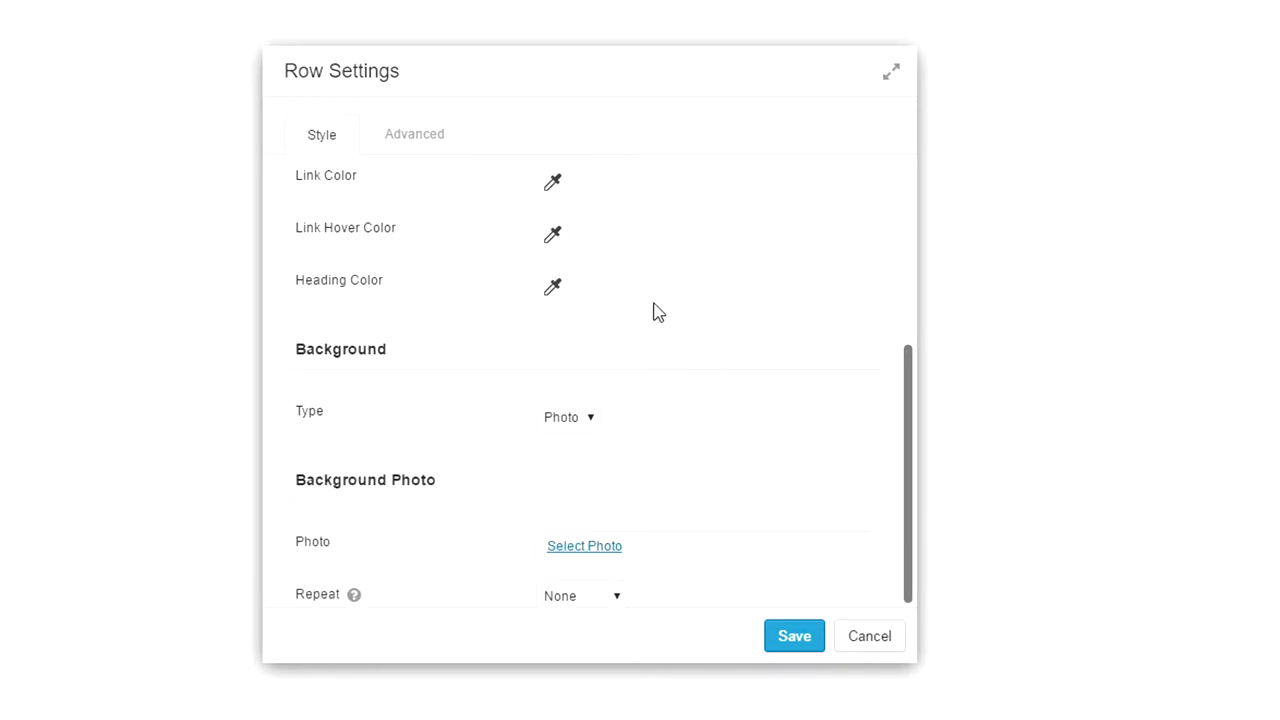
scroll(651, 311, down, 2)
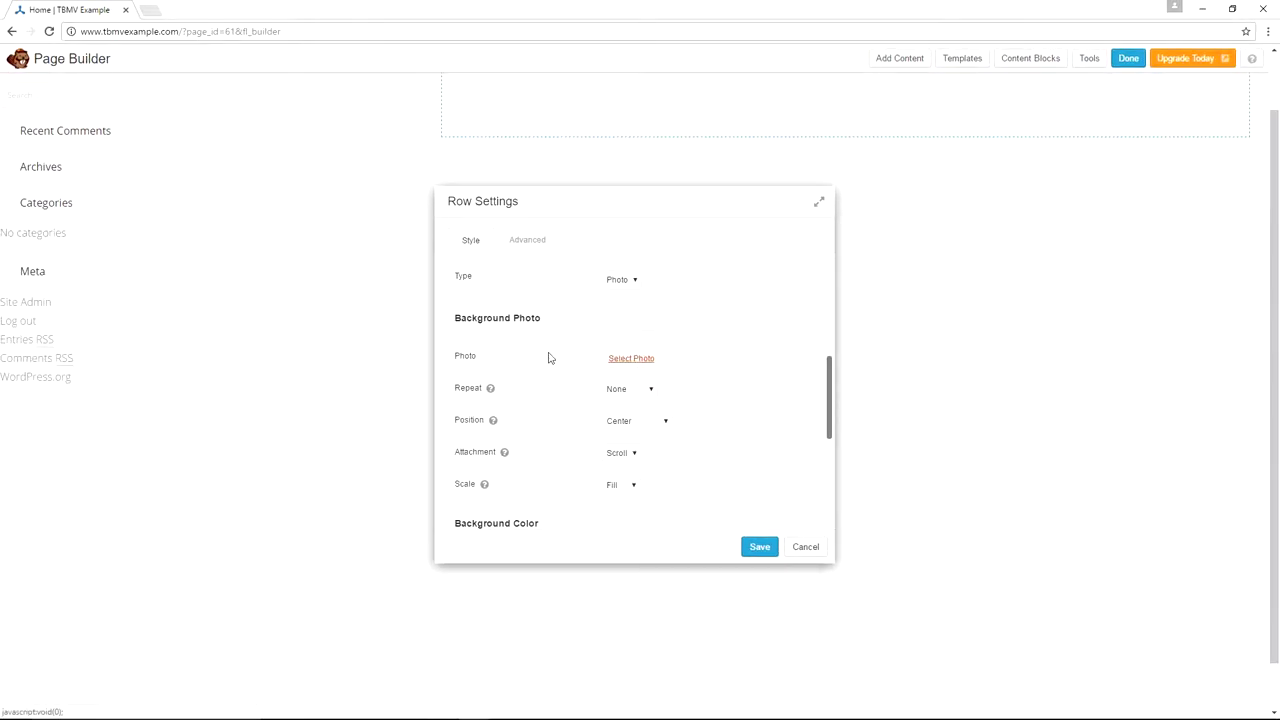
- Upload Home.jpg, title it "True Blue Market View - Home", and select it as the row's background photo
click(620, 362)
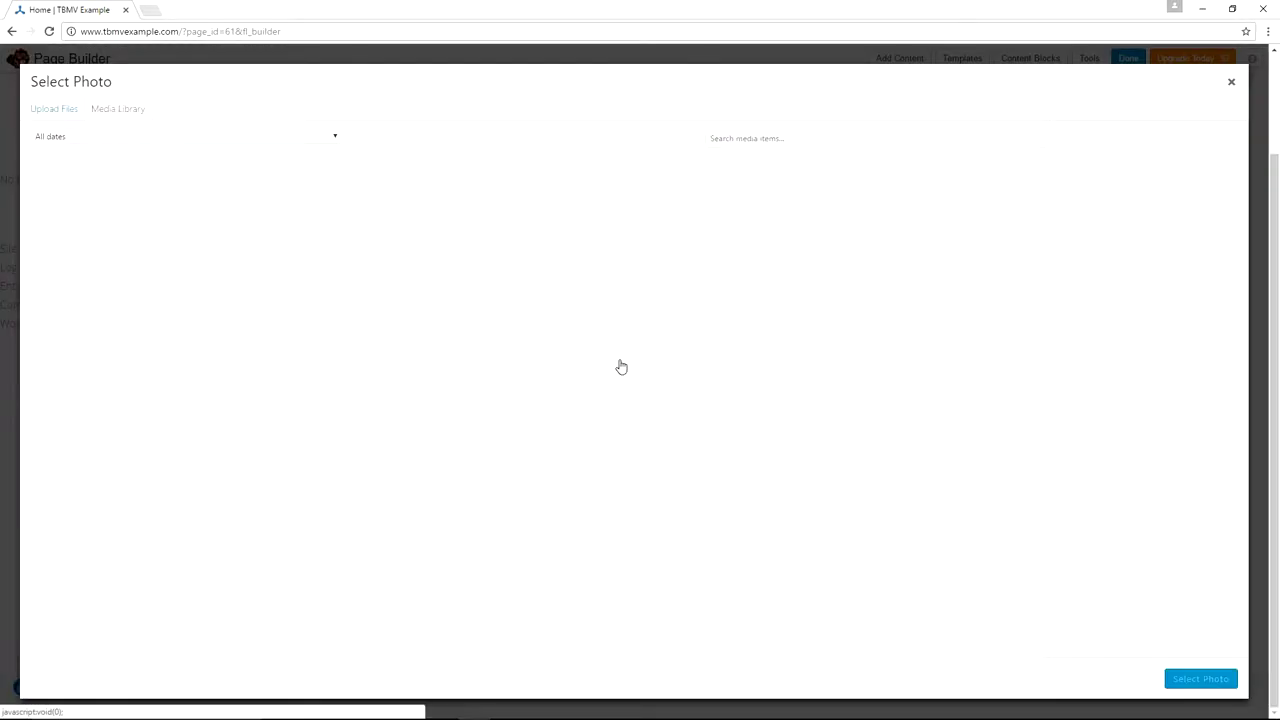
click(59, 112)
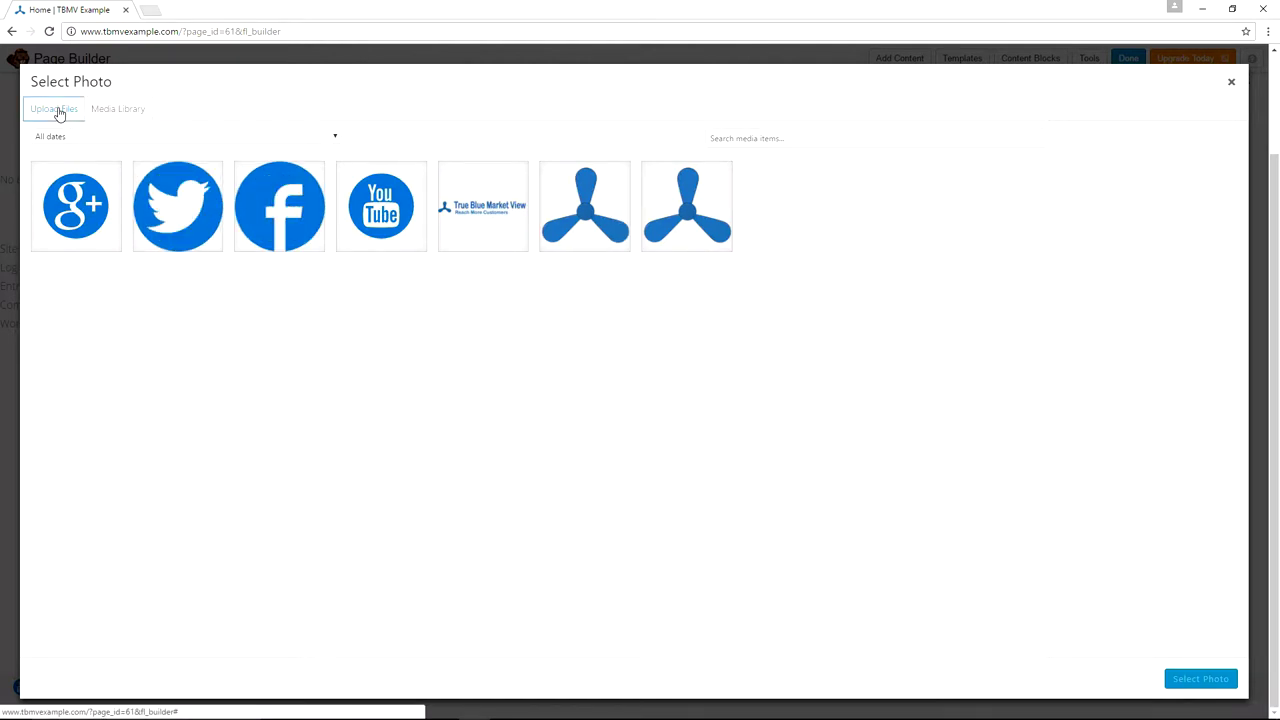
click(628, 358)
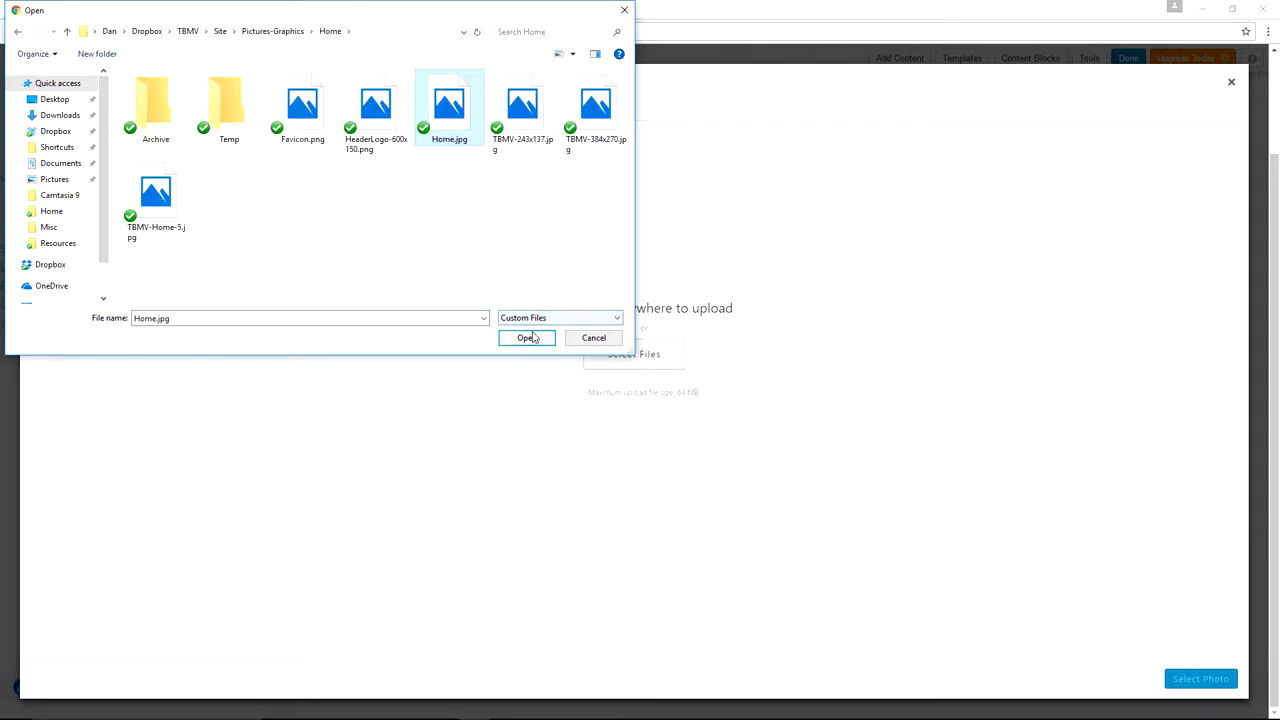
click(529, 338)
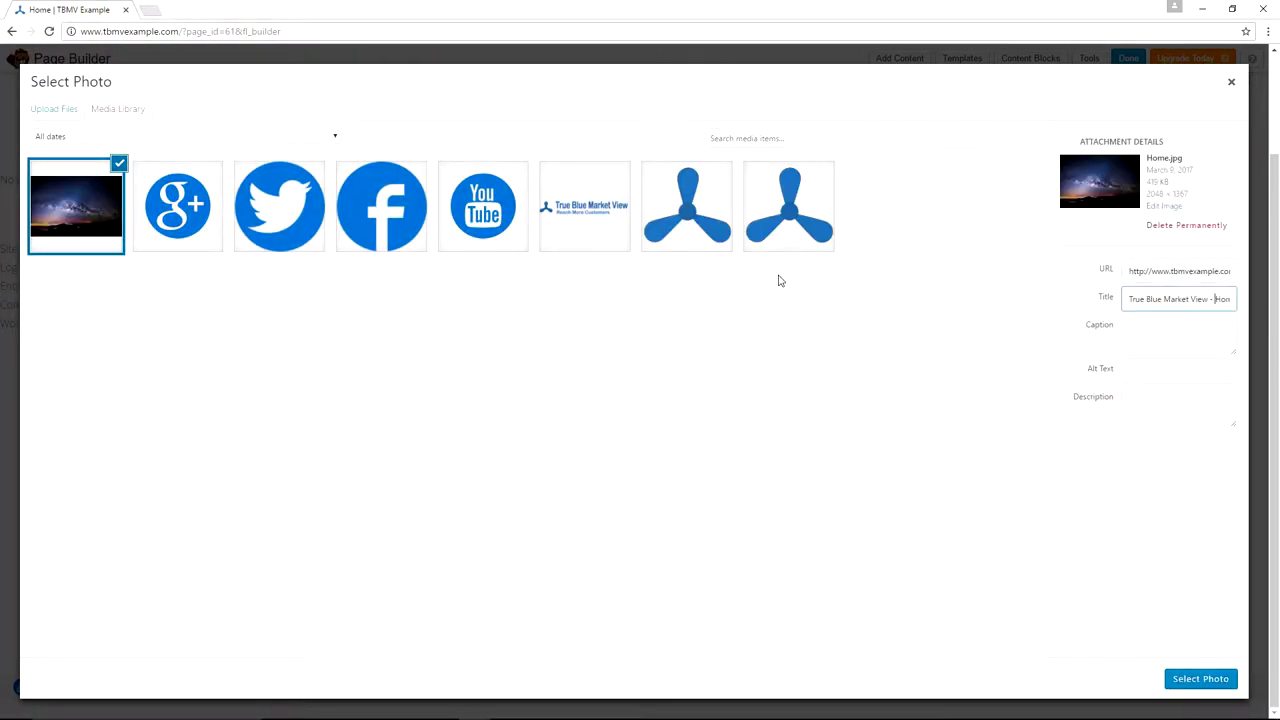
click(1199, 681)
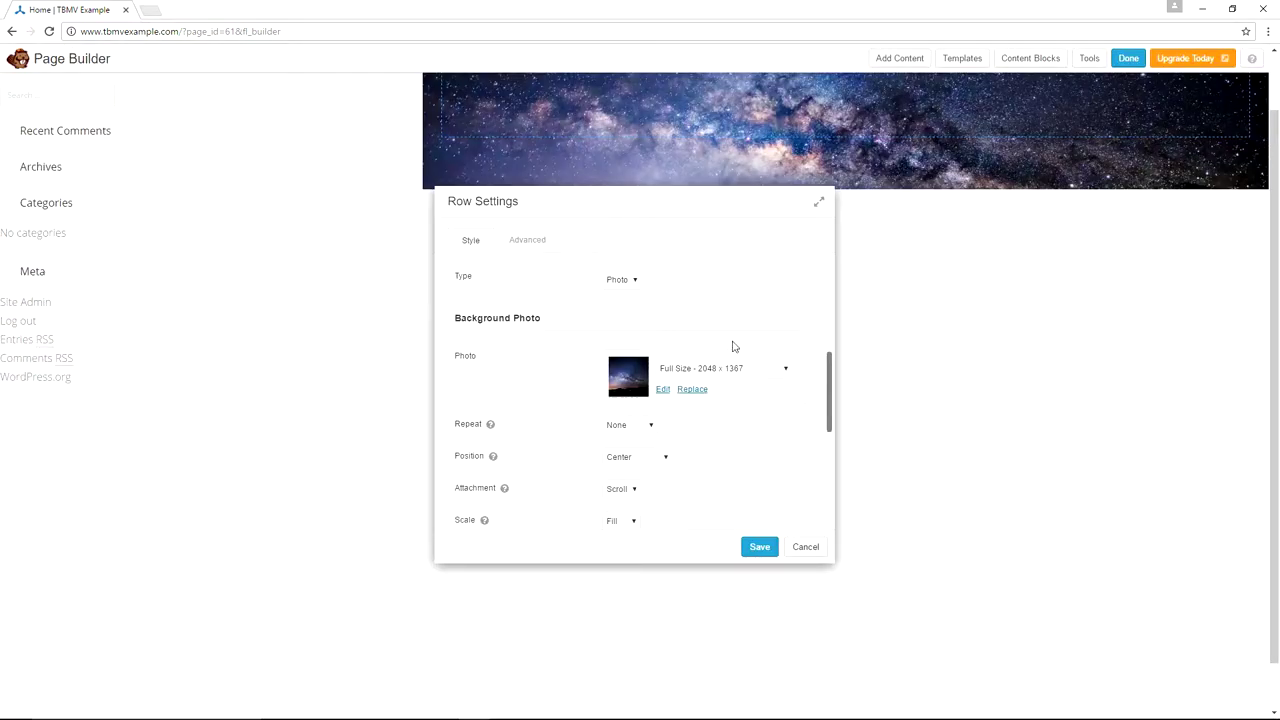
- Look over the background photo's repeat, position, attachment and scale options
scroll(732, 346, down, 1)
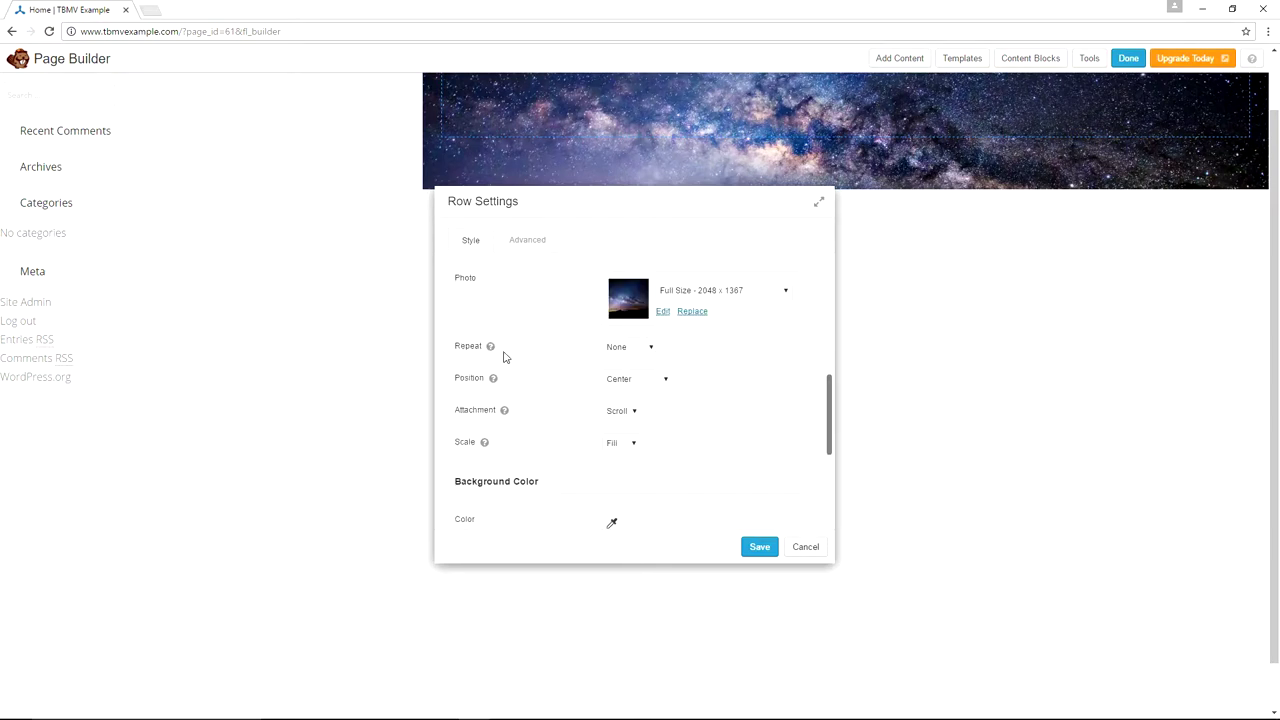
mouse_move(492, 347)
click(638, 413)
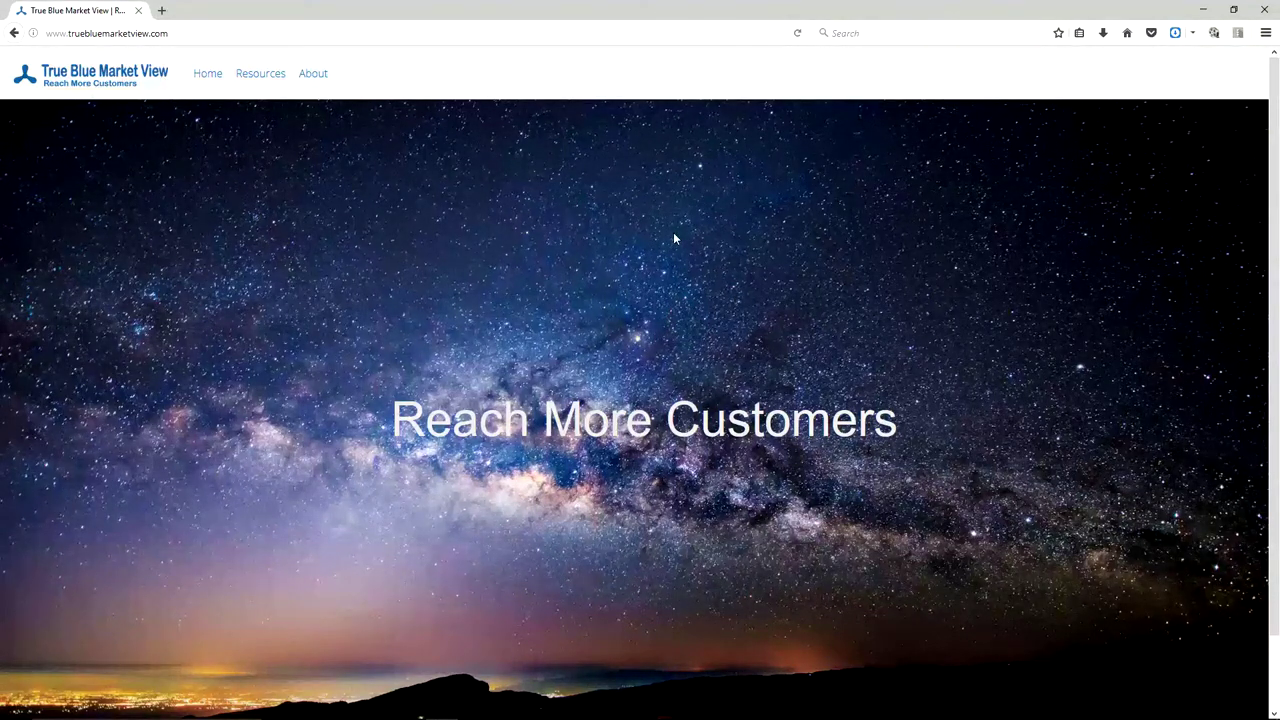
- Examine how the background photo moves while scrolling on the live True Blue Market View home page
scroll(673, 238, down, 2)
scroll(662, 248, up, 2)
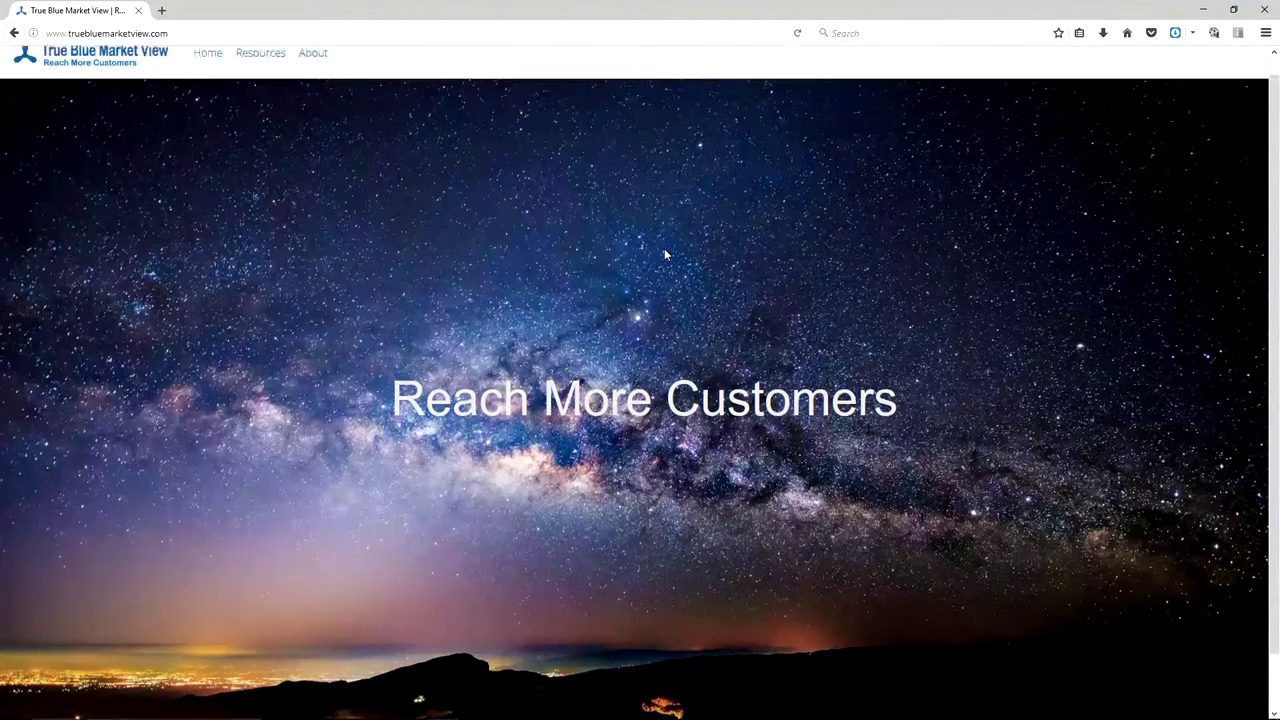
scroll(664, 248, down, 2)
scroll(664, 248, up, 2)
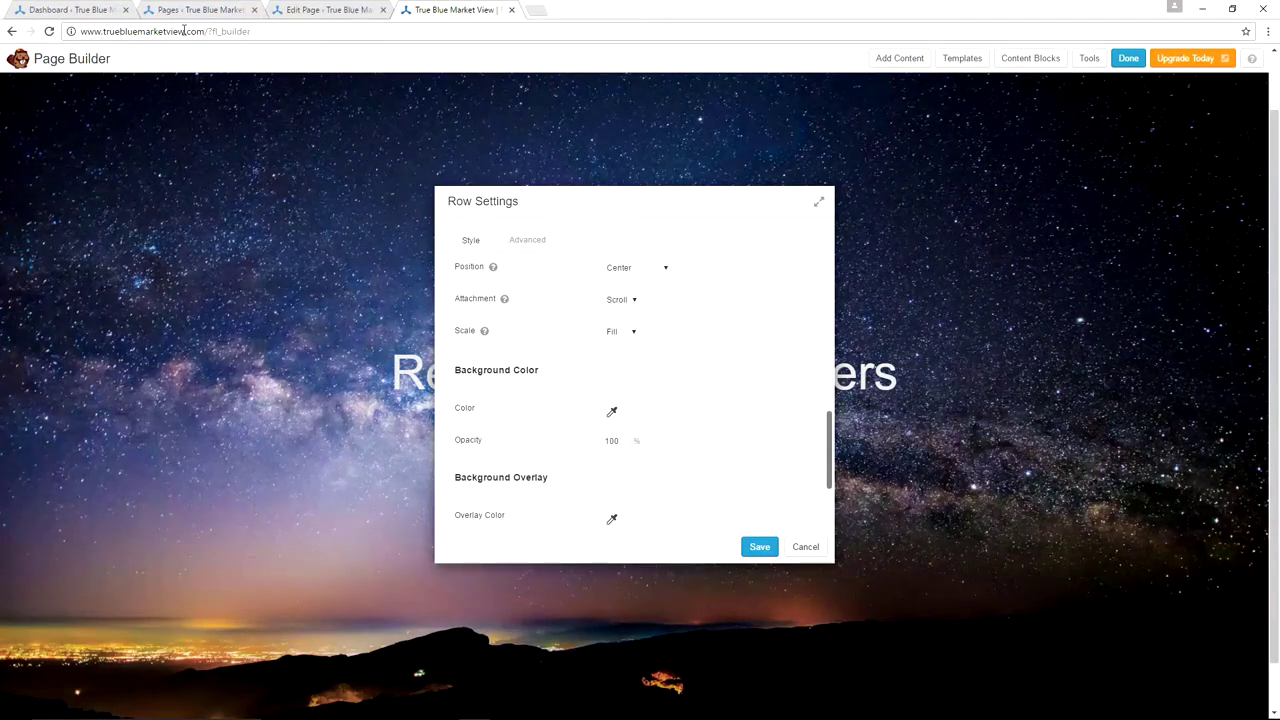
- Try the Fit scale on the True Blue Market View home row's background photo, and restore Fill
click(620, 331)
click(612, 357)
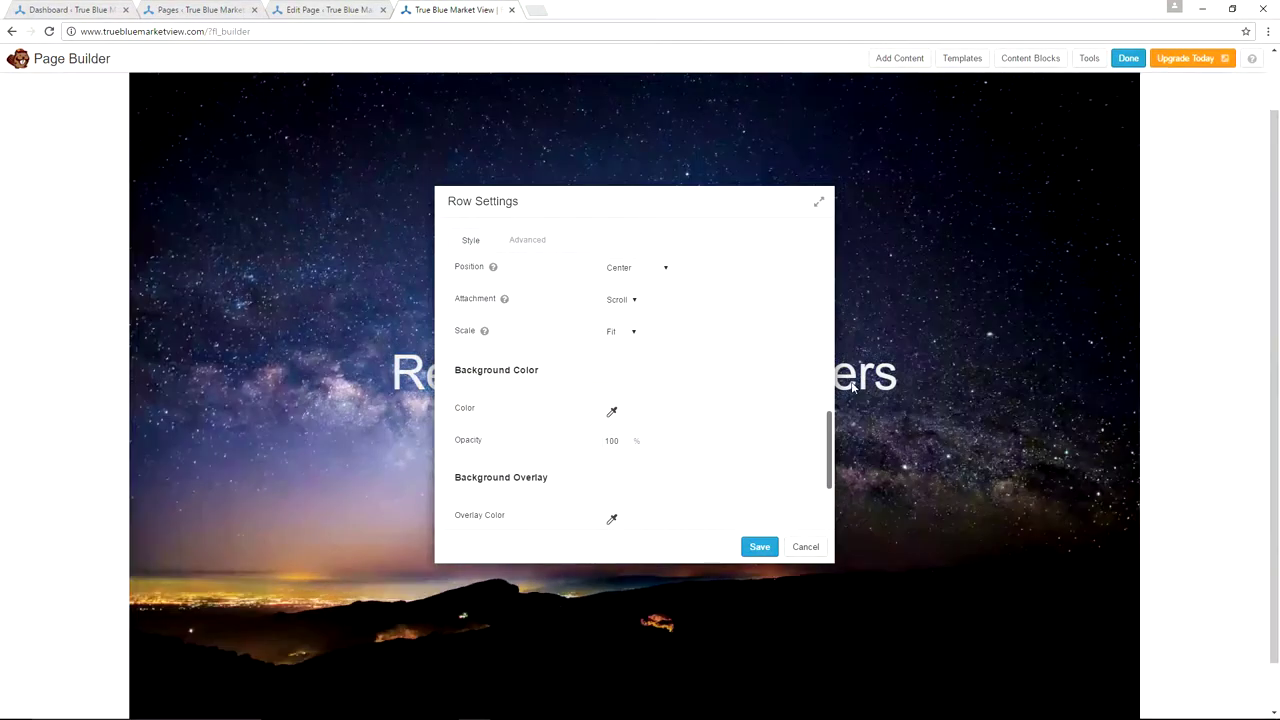
click(626, 333)
click(613, 367)
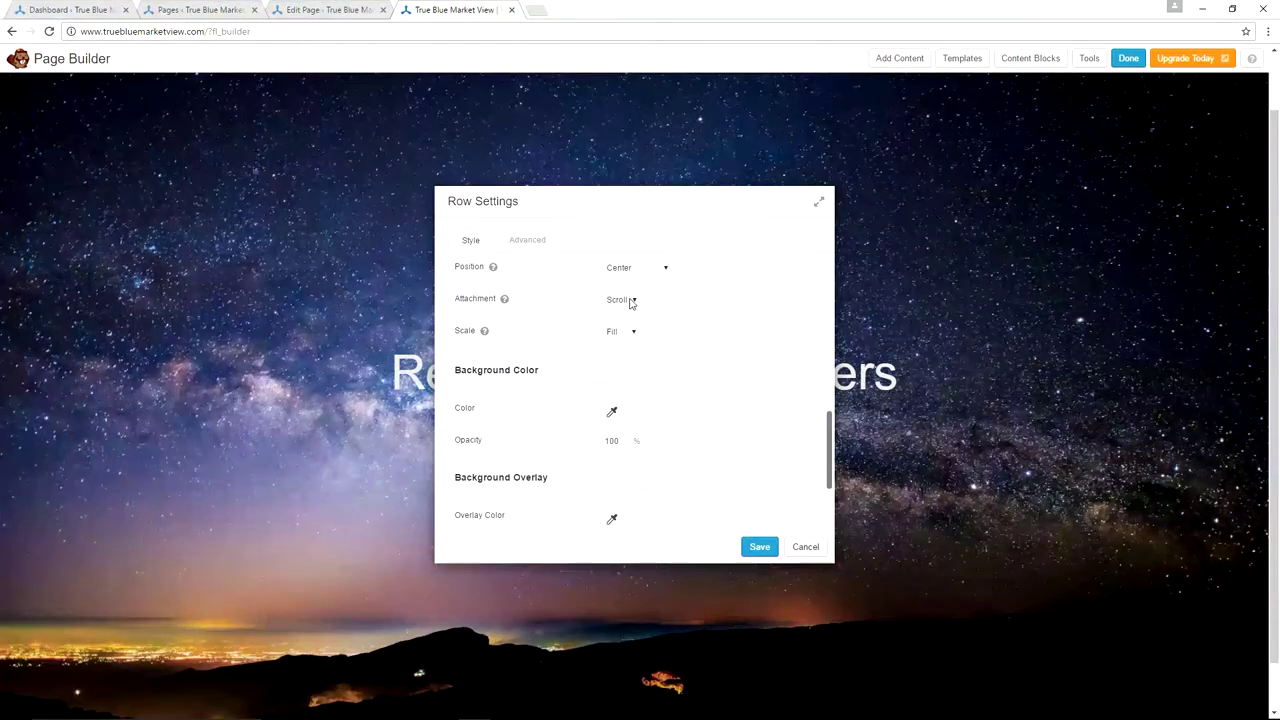
- Set the background photo's attachment to Fixed, save the row settings, and publish the page changes
click(630, 299)
click(628, 326)
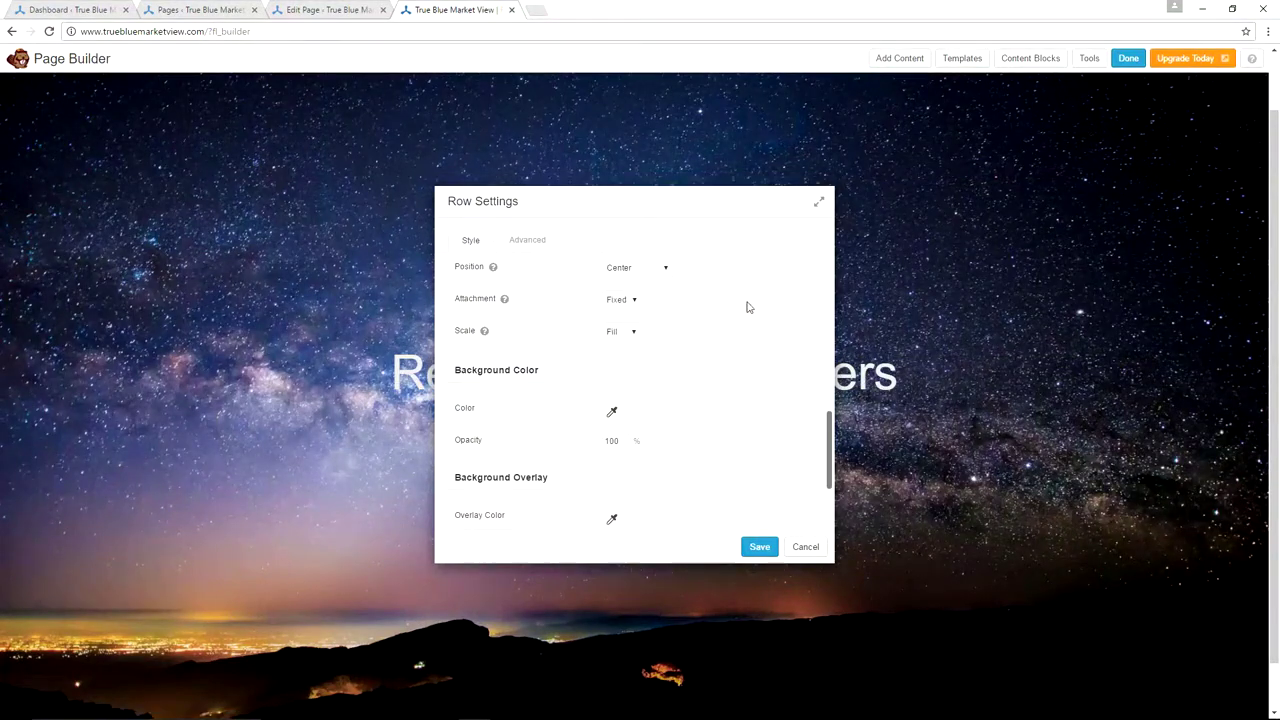
click(759, 546)
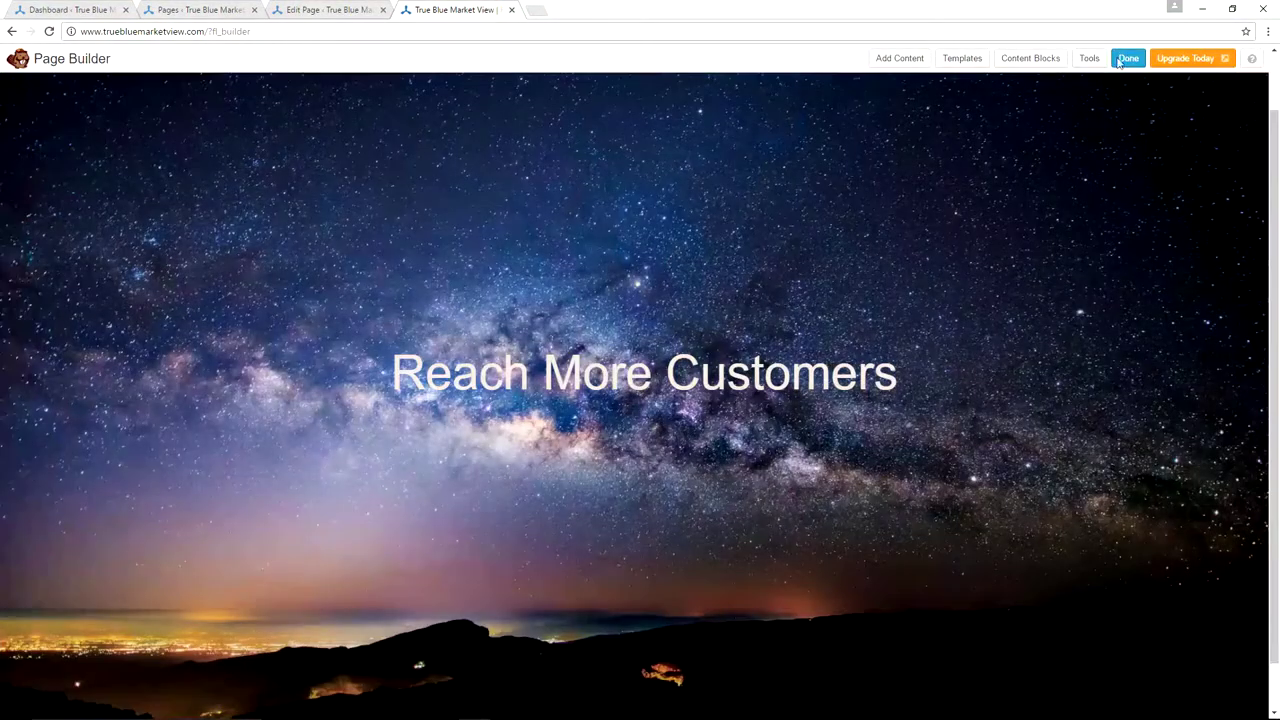
click(1128, 58)
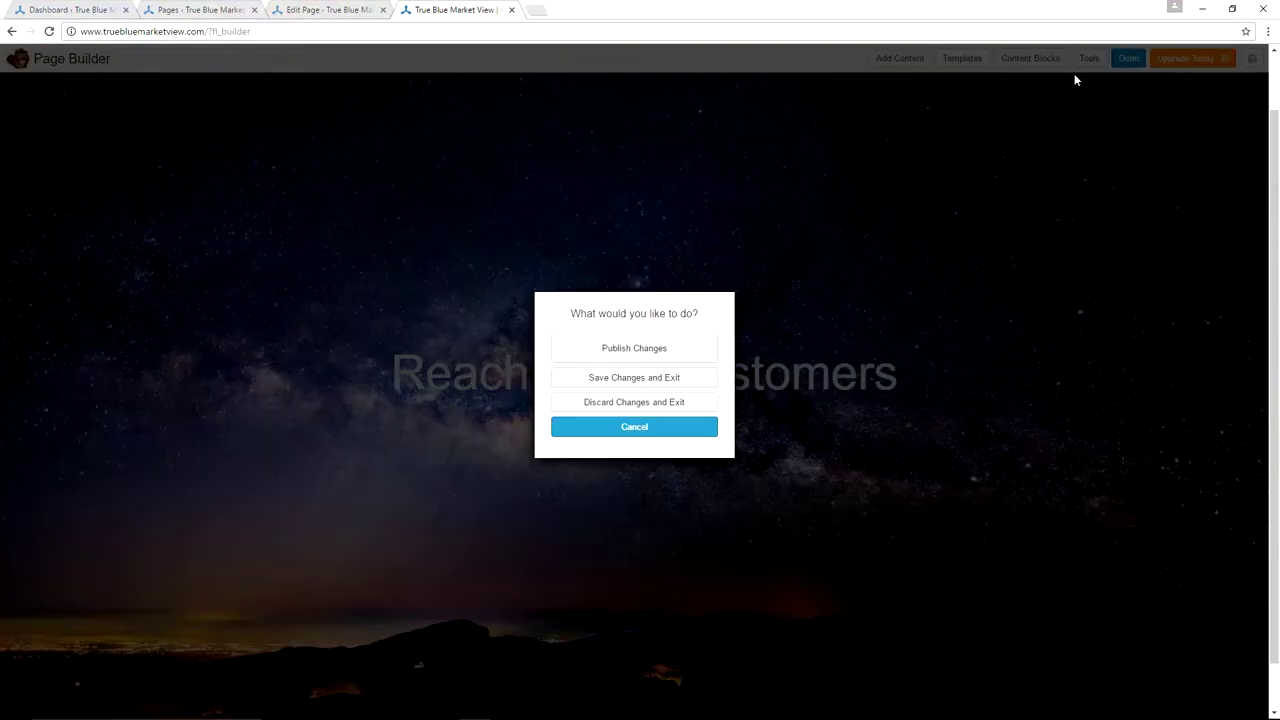
click(640, 350)
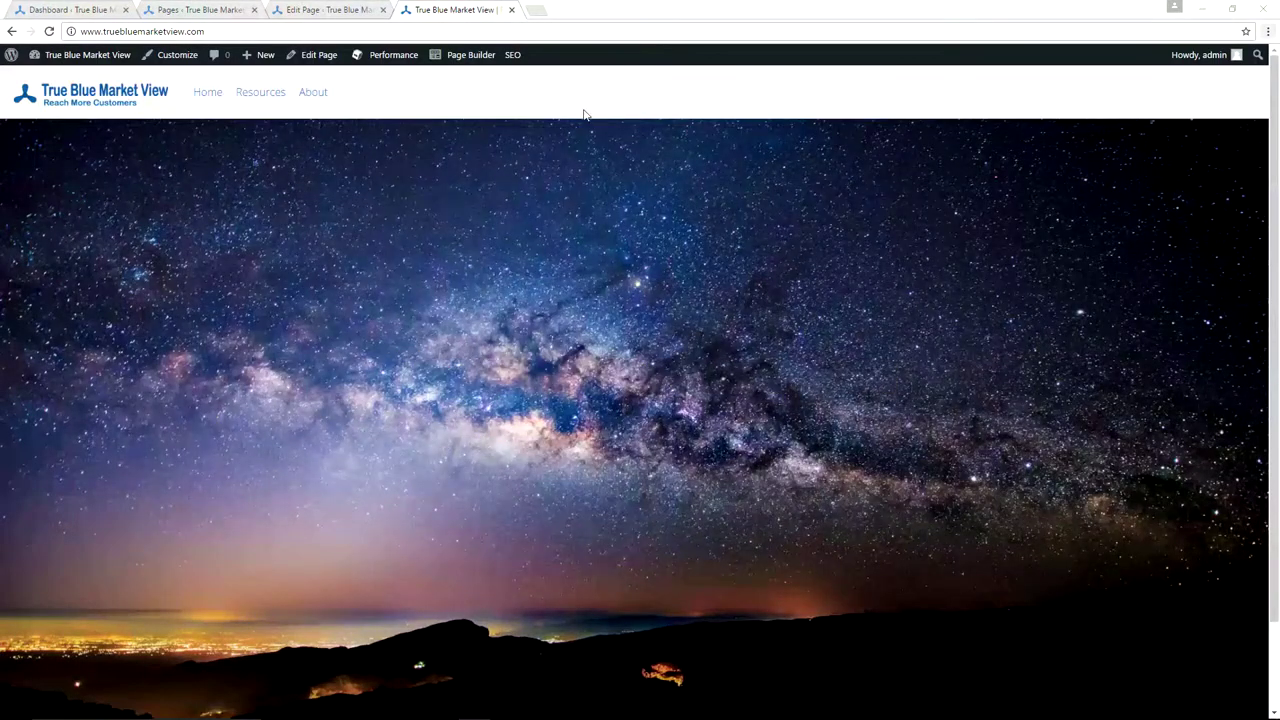
- Switch to the other browser, reload the live home page, and check how the background behaves while scrolling
key(alt+Tab)
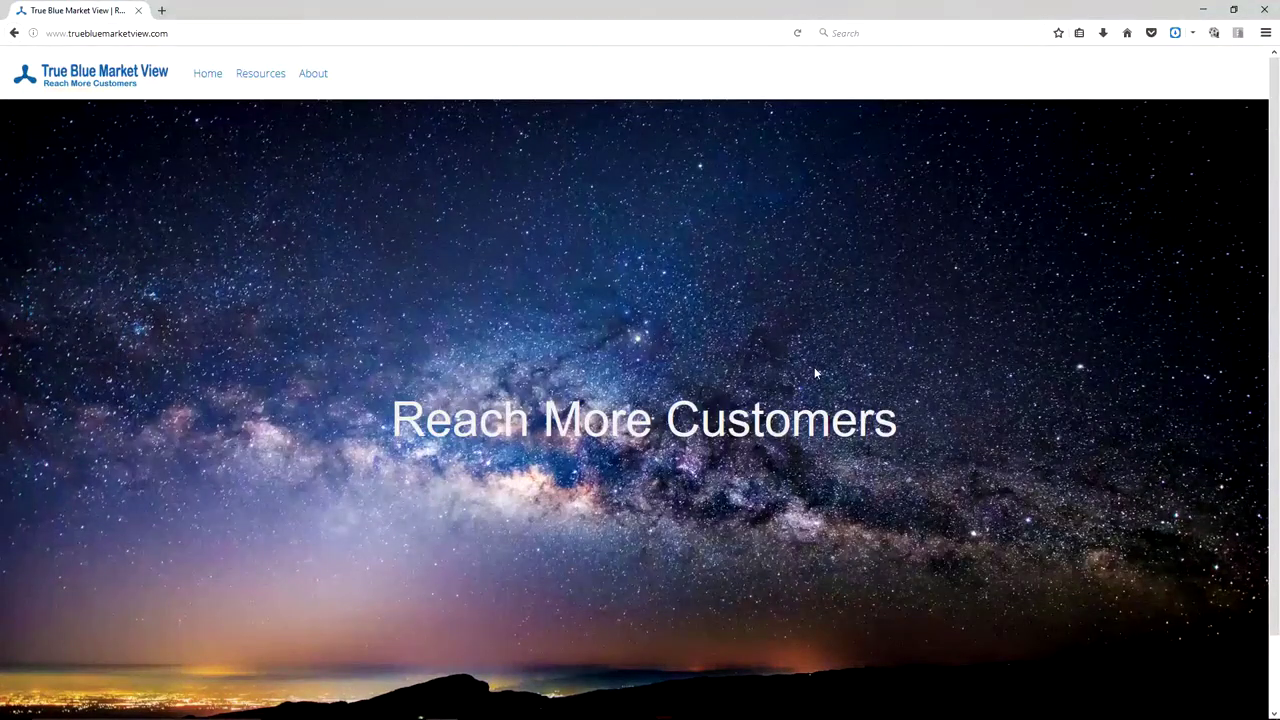
key(F5)
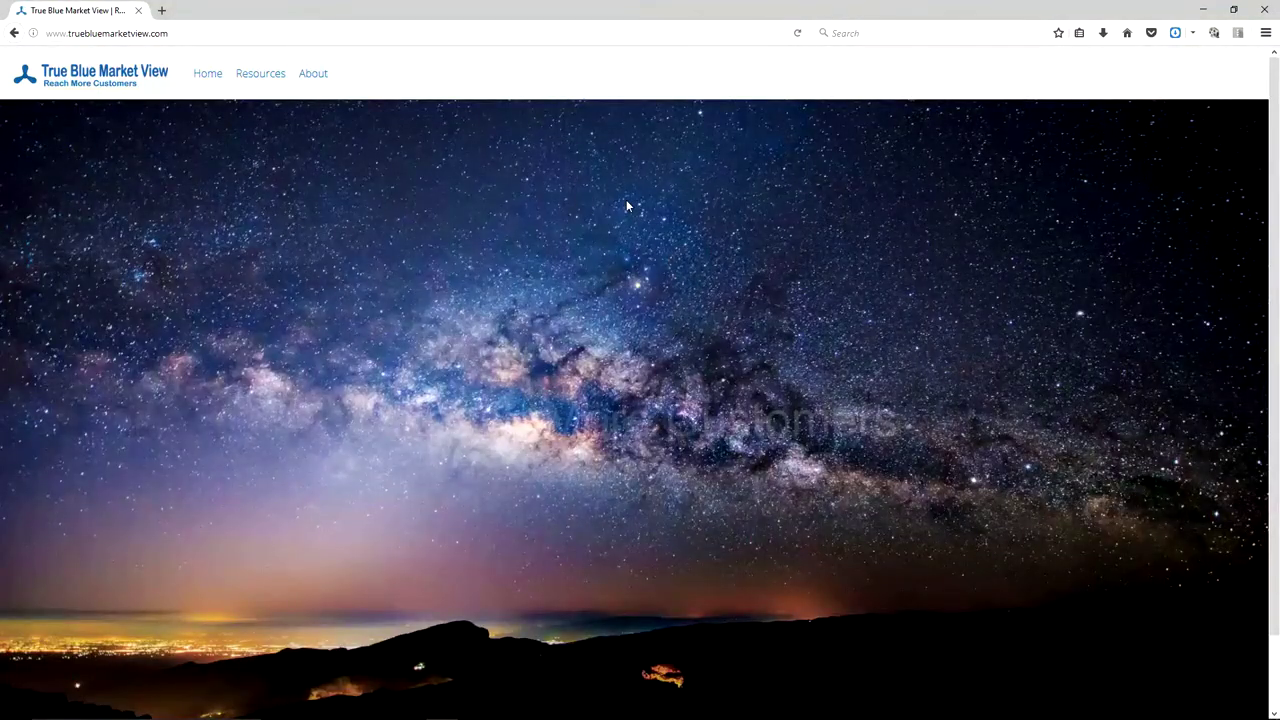
scroll(626, 201, down, 1)
scroll(626, 206, up, 1)
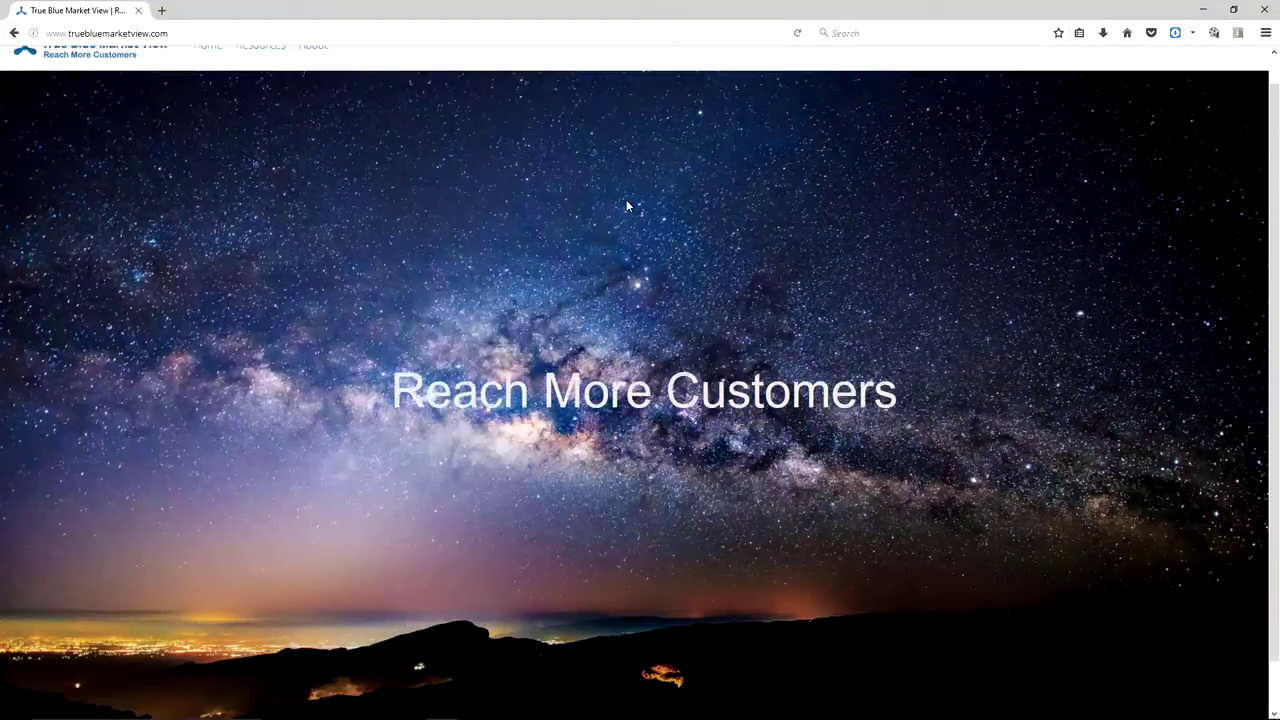
- Examine how the fixed background photo behaves against the Reach More Customers heading while scrolling the live home page
scroll(626, 206, down, 2)
scroll(626, 206, up, 2)
scroll(626, 200, down, 1)
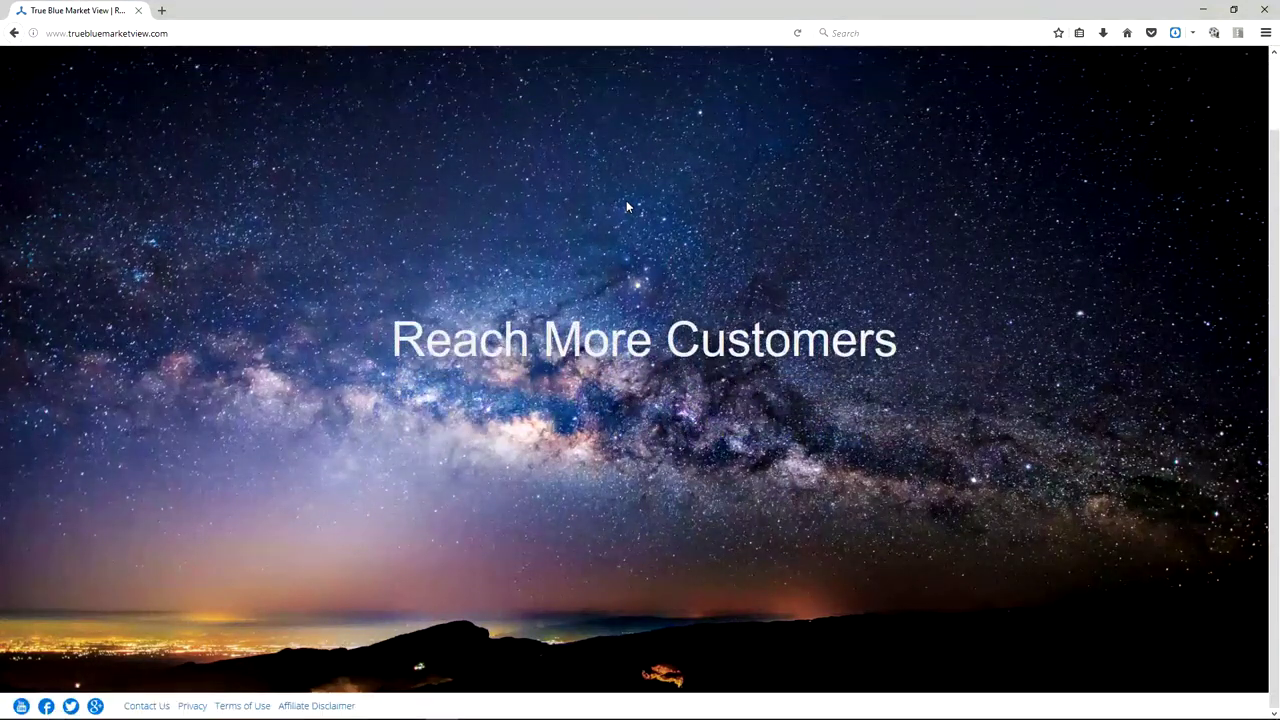
scroll(626, 200, up, 1)
scroll(626, 200, down, 1)
scroll(626, 200, up, 1)
scroll(626, 206, down, 1)
scroll(626, 206, up, 1)
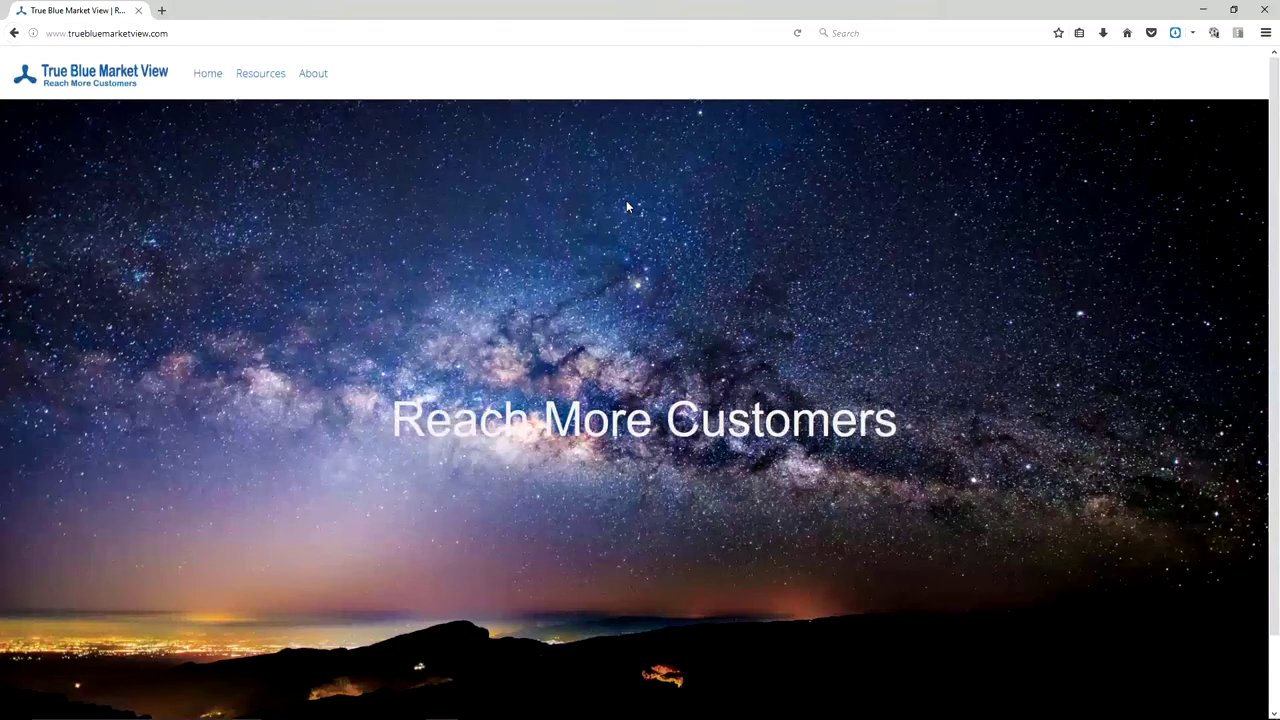
scroll(626, 206, down, 1)
scroll(626, 206, up, 1)
scroll(626, 206, down, 1)
scroll(626, 206, up, 1)
scroll(628, 206, down, 1)
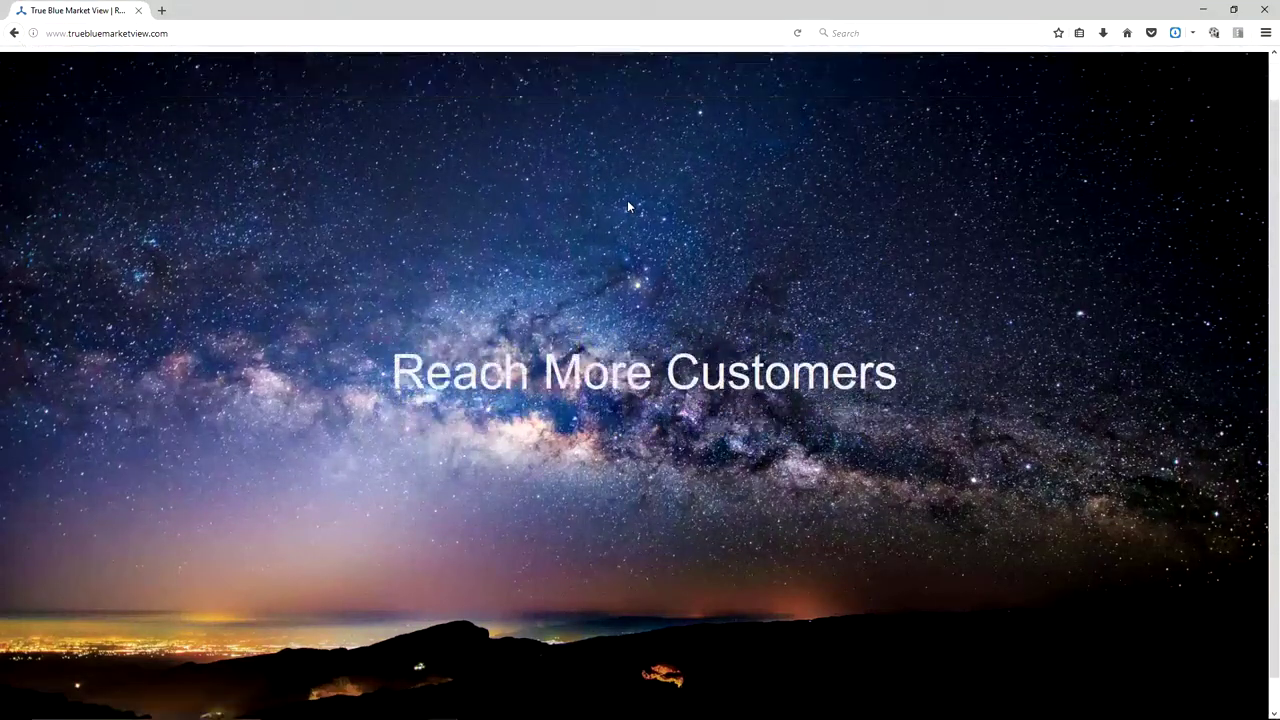
scroll(628, 206, up, 1)
scroll(628, 206, down, 1)
scroll(628, 206, up, 1)
scroll(628, 206, down, 1)
scroll(628, 206, up, 1)
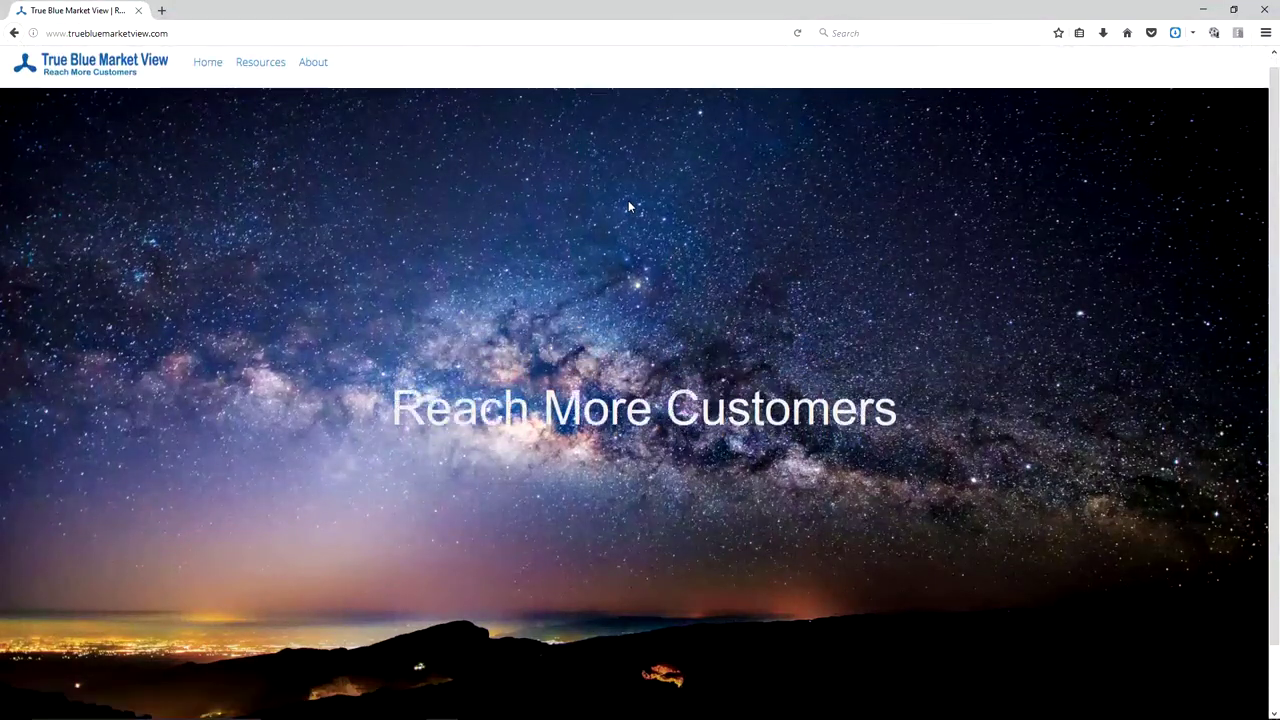
scroll(628, 206, down, 1)
scroll(628, 206, up, 1)
scroll(688, 277, down, 1)
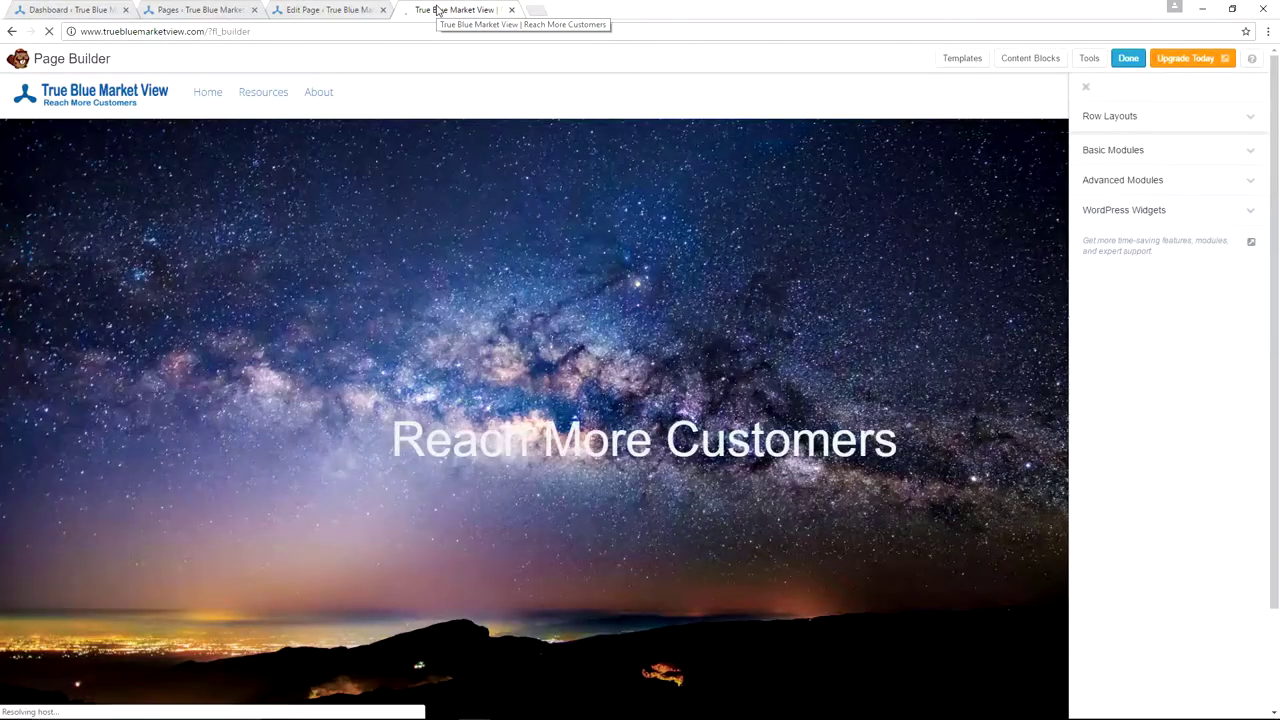
- Return to Page Builder, set the row's background photo attachment so the photo scrolls with the page, save the row settings, and publish
mouse_move(776, 212)
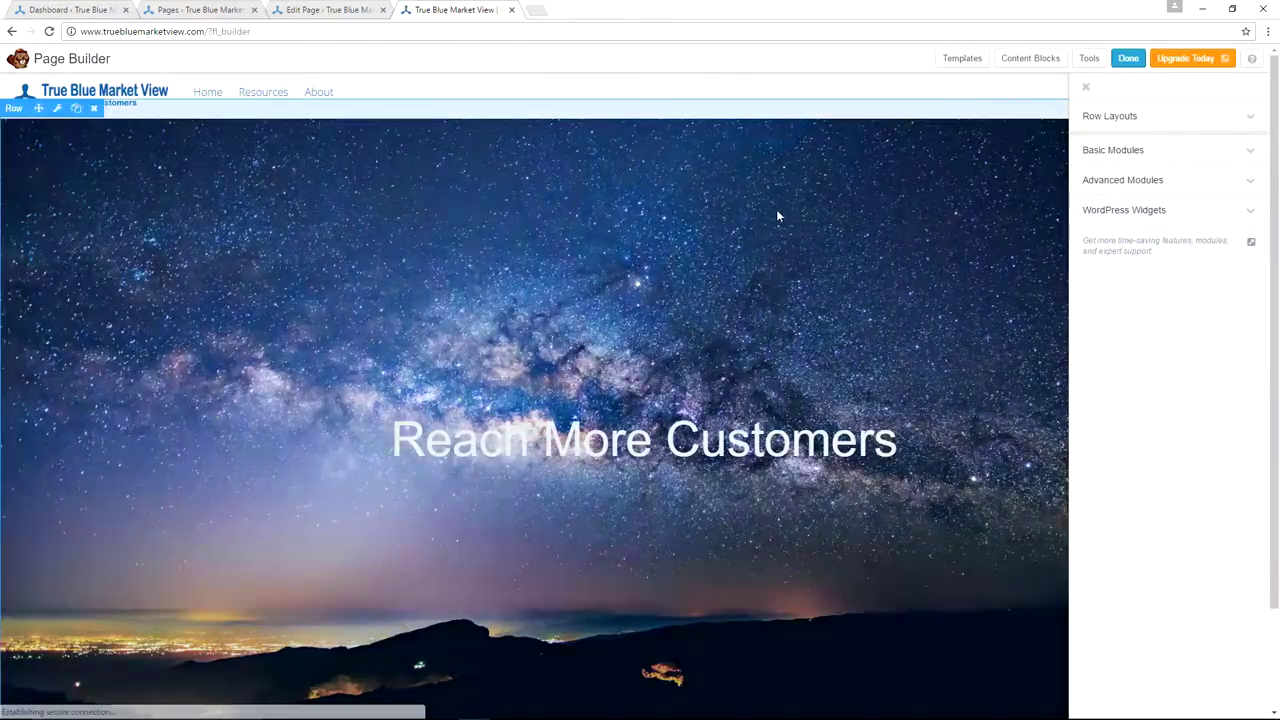
click(57, 109)
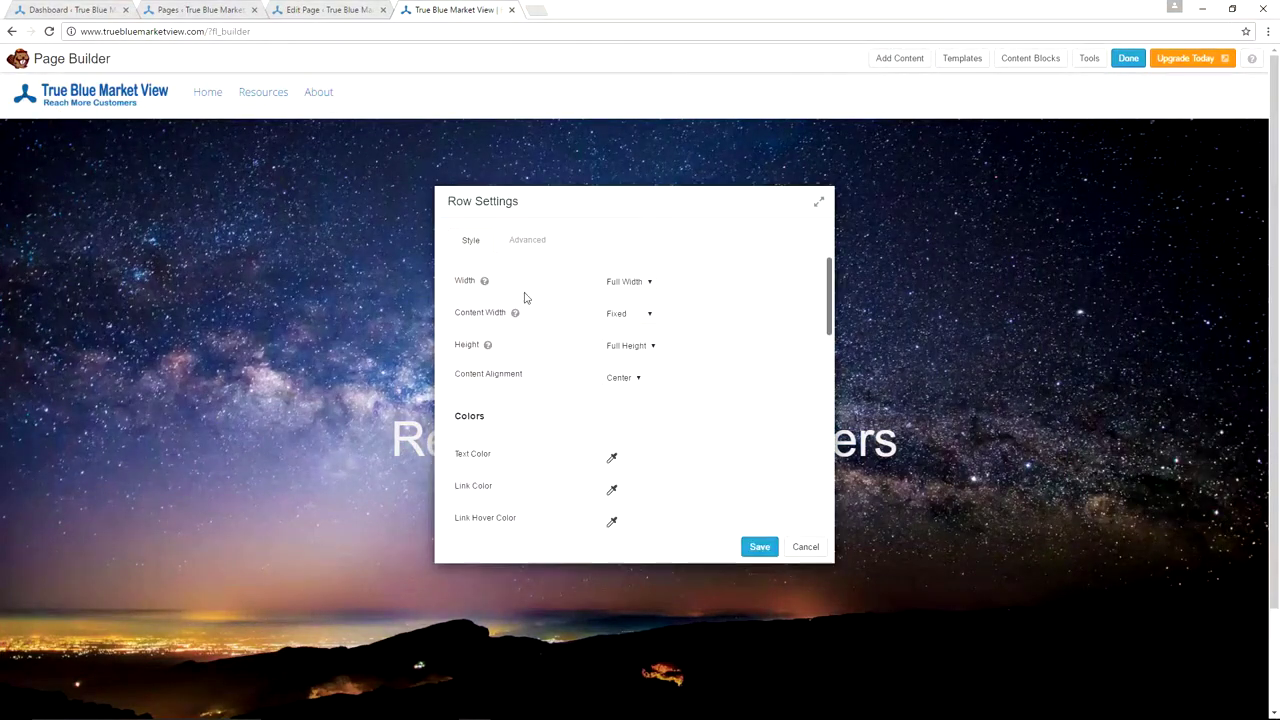
scroll(728, 343, down, 5)
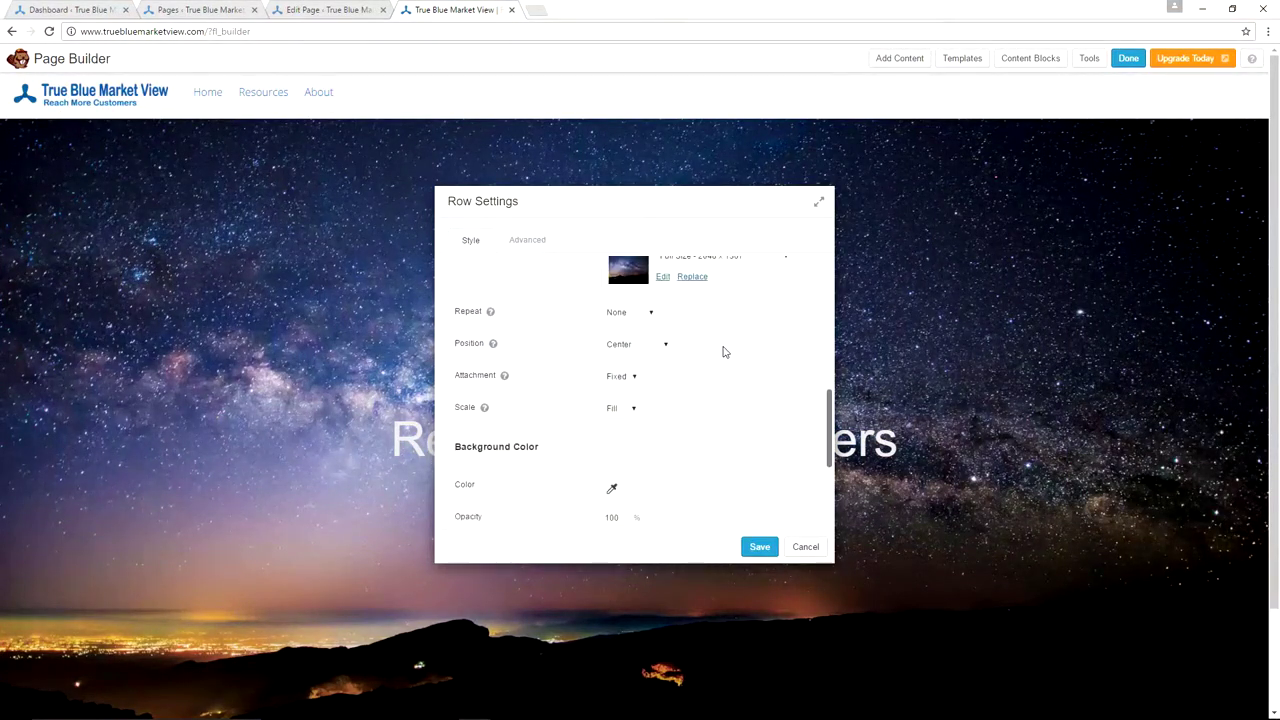
click(633, 377)
click(618, 392)
click(759, 546)
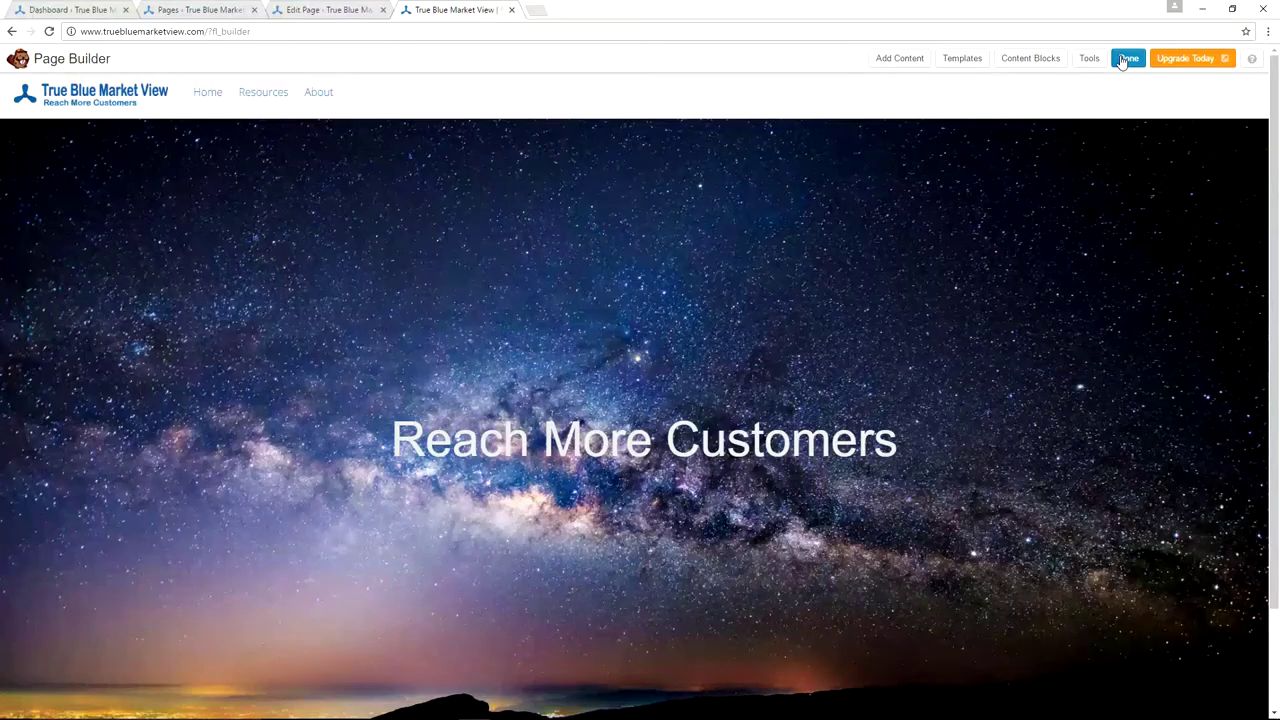
click(1128, 58)
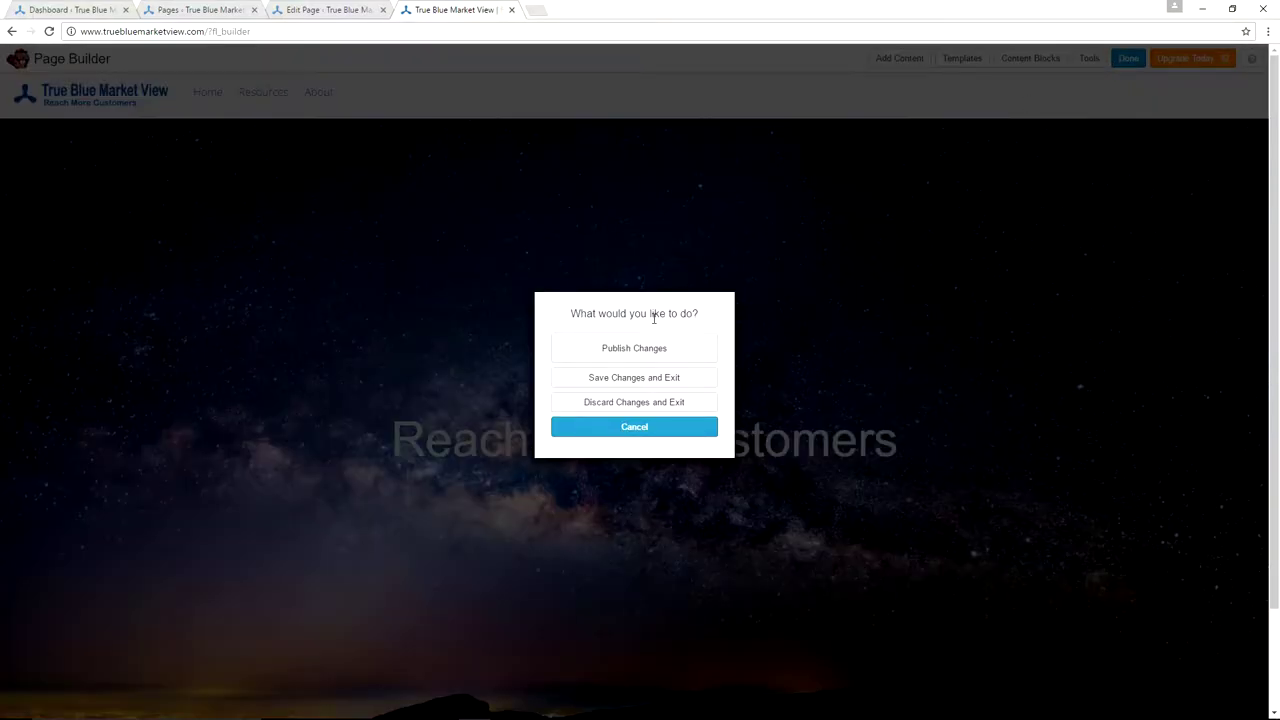
click(594, 350)
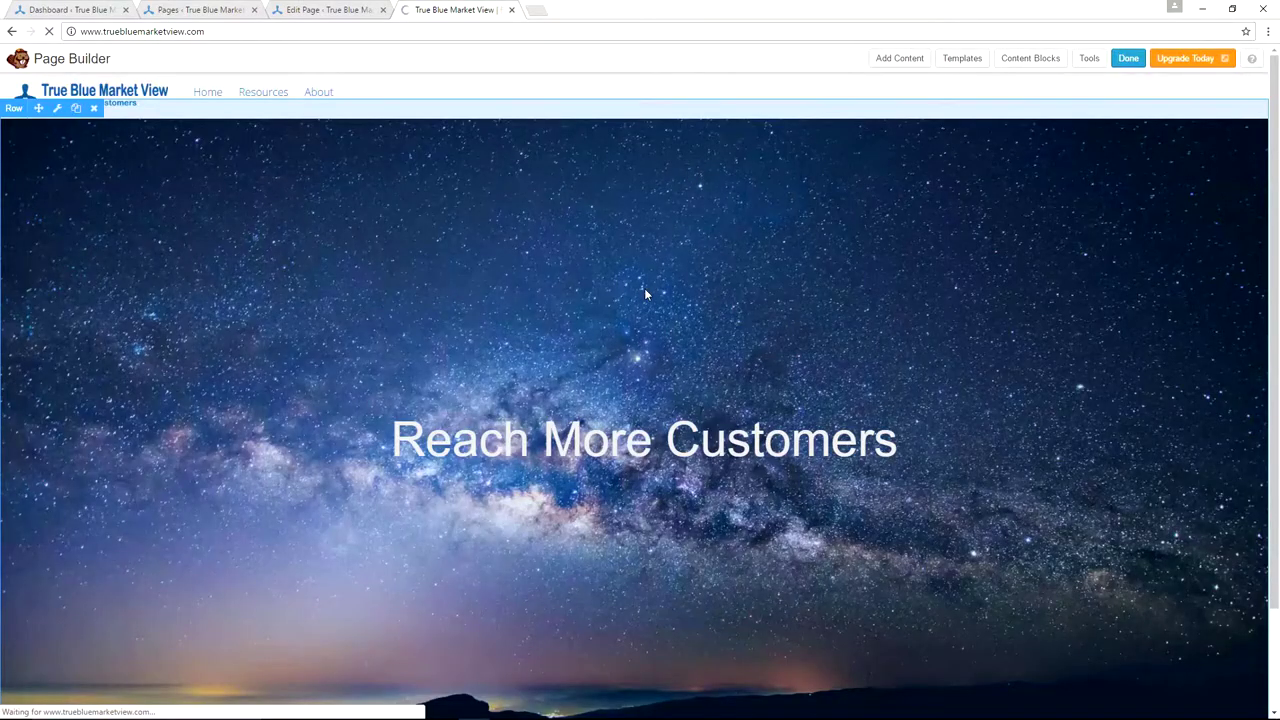
- Reload the live home page in the other browser and compare how the photo and heading scroll with the new attachment
key(alt+Tab)
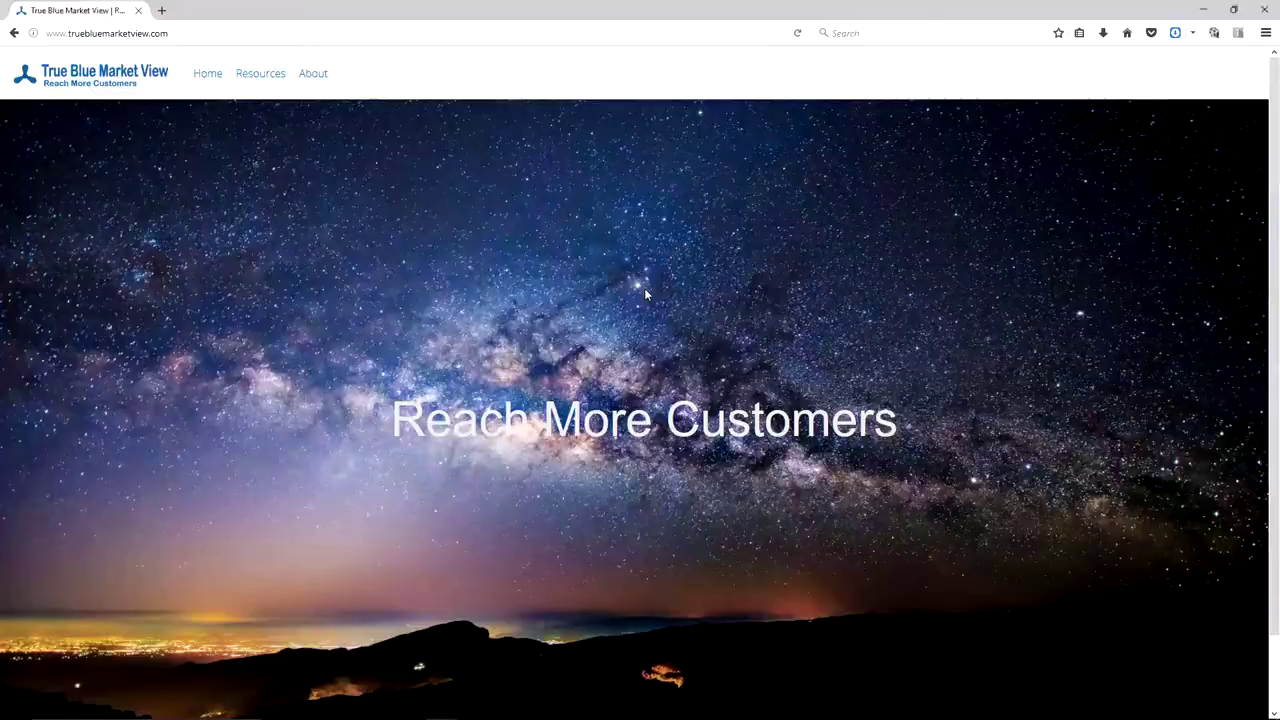
key(F5)
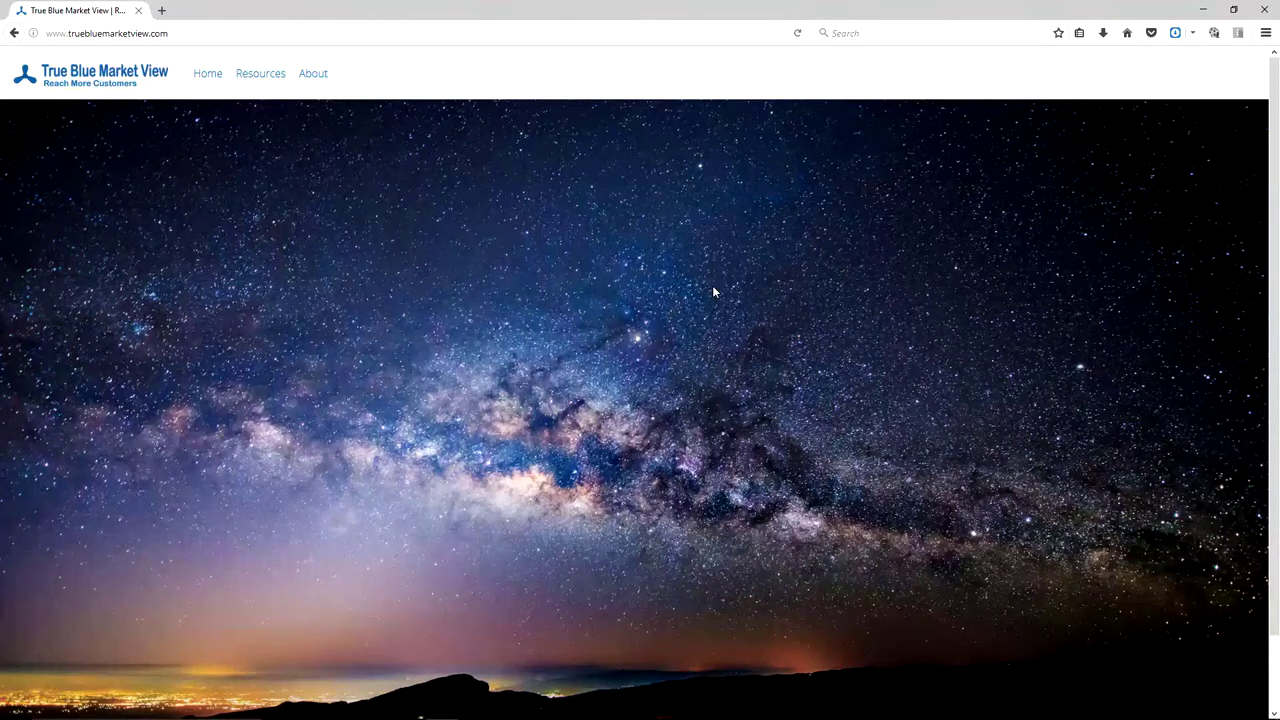
scroll(712, 290, down, 1)
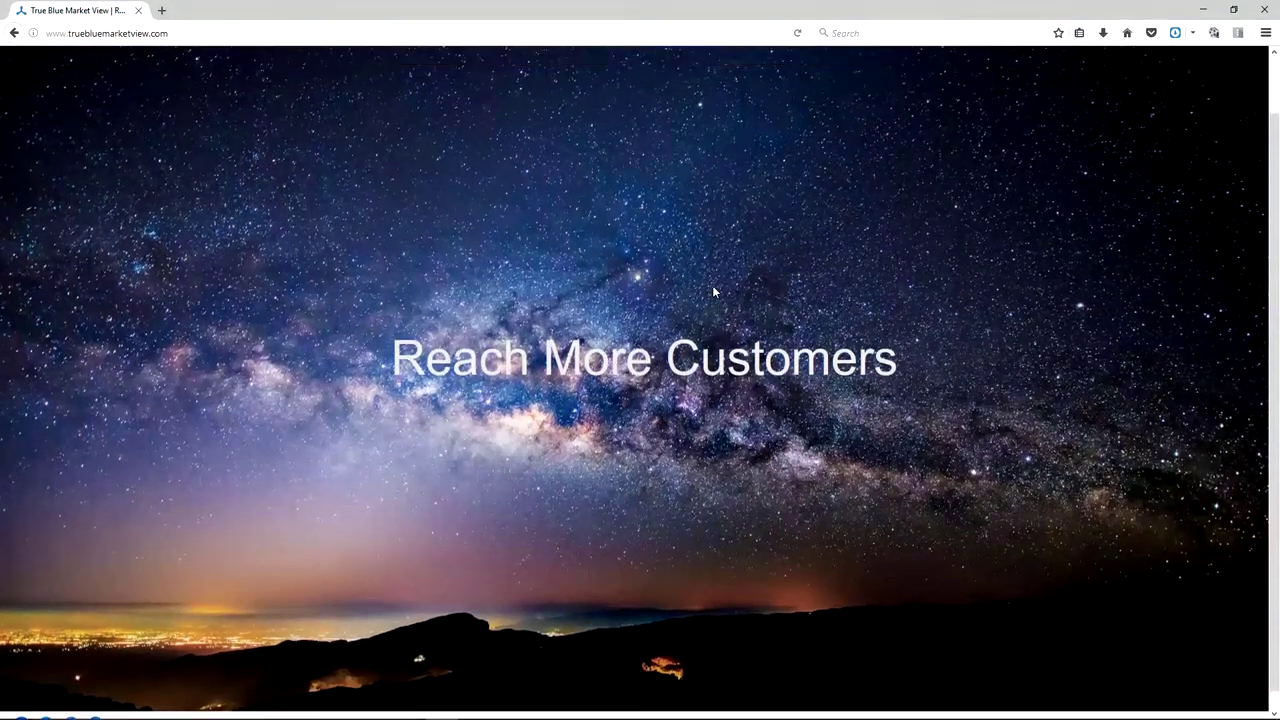
scroll(712, 290, up, 1)
scroll(712, 290, down, 1)
scroll(713, 290, up, 1)
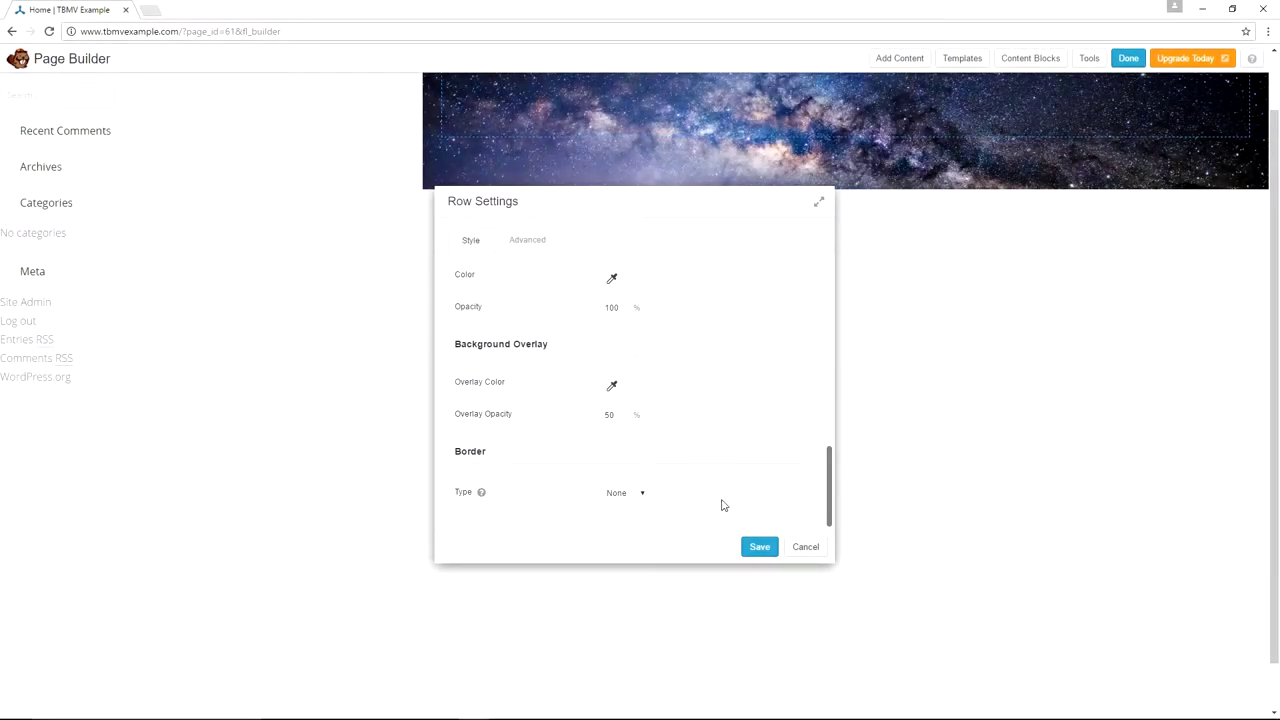
- Save the photo row's settings on the TBMV Example Home page and publish the page changes
click(759, 547)
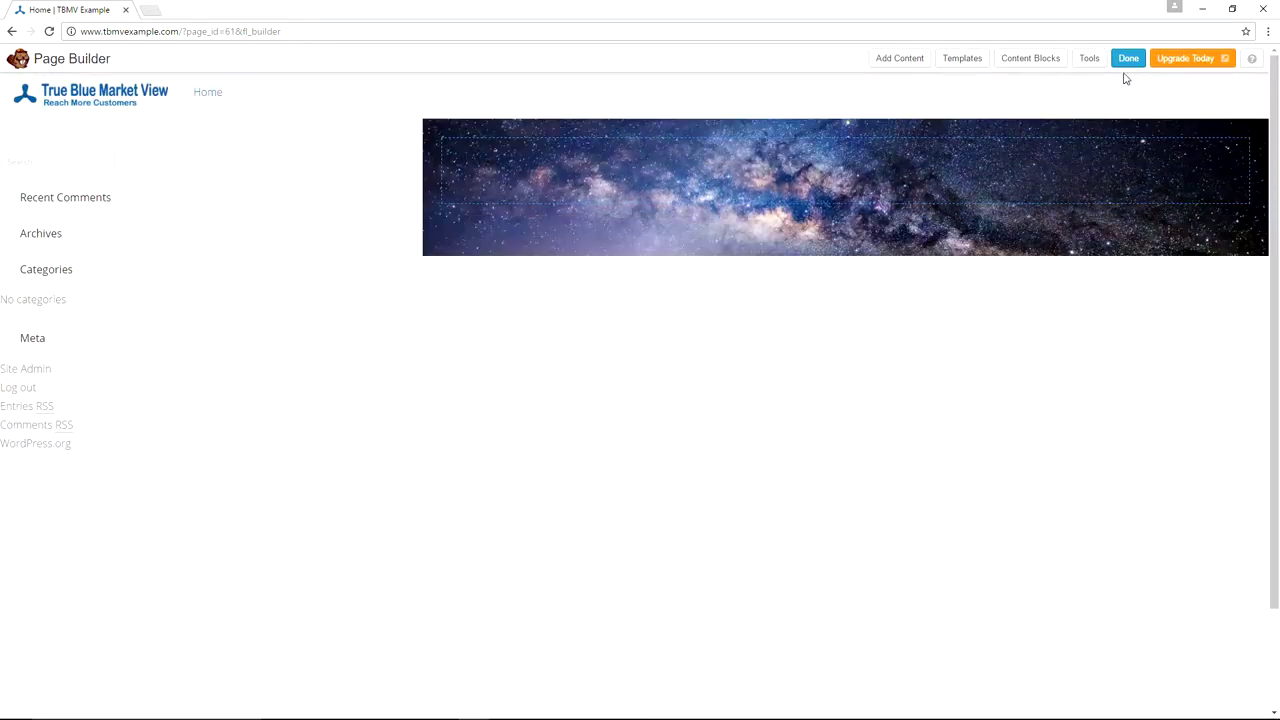
click(1127, 60)
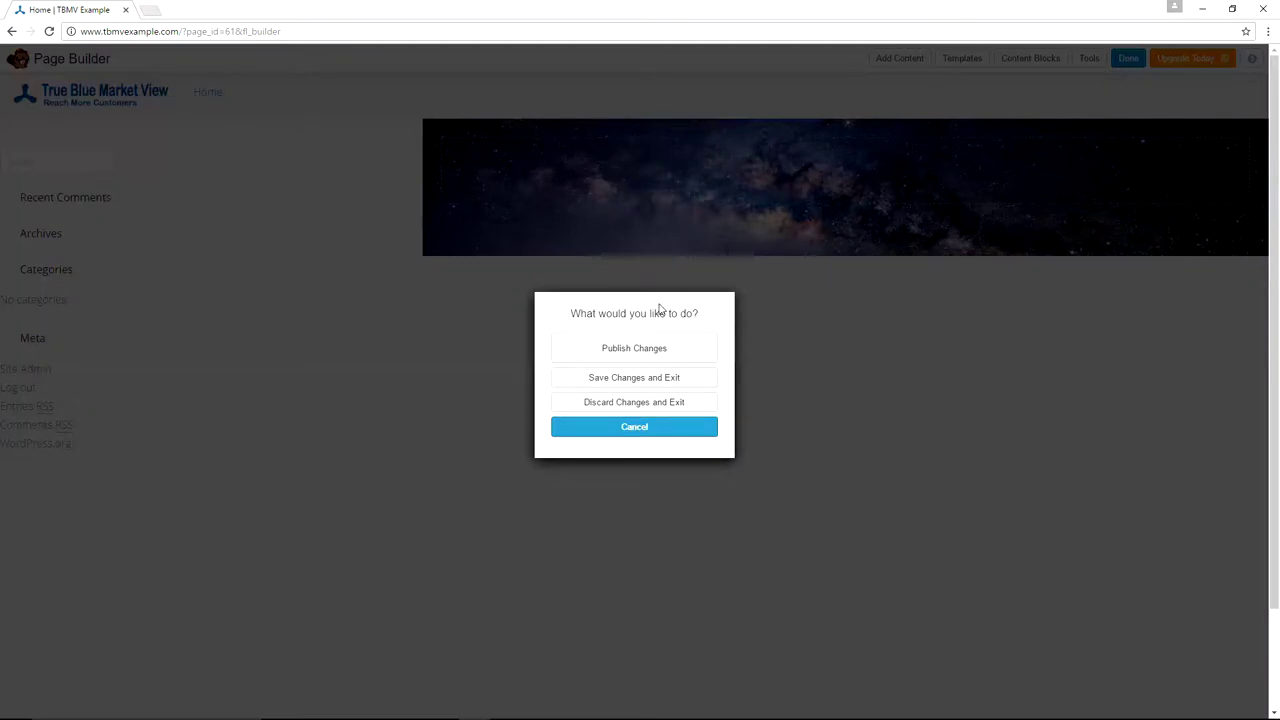
click(608, 350)
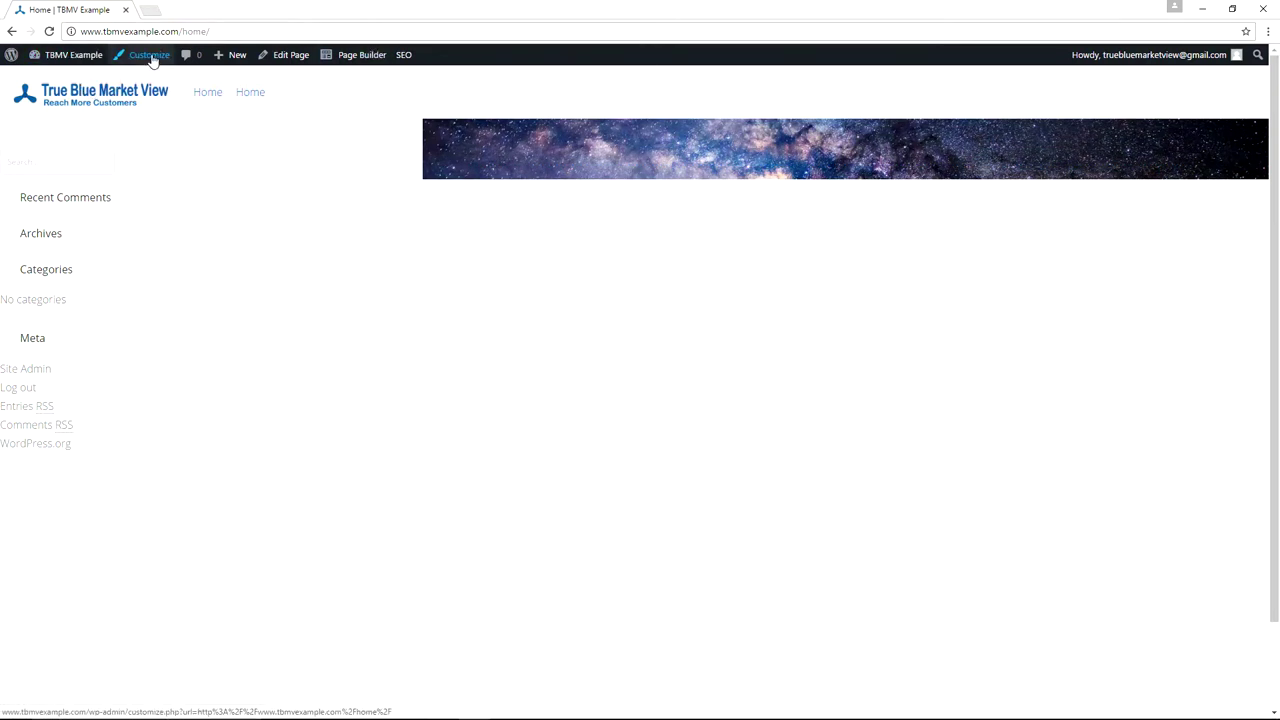
- Open the TBMV Example dashboard, then load tbmvexample.com in a new tab and examine its front page
mouse_move(65, 55)
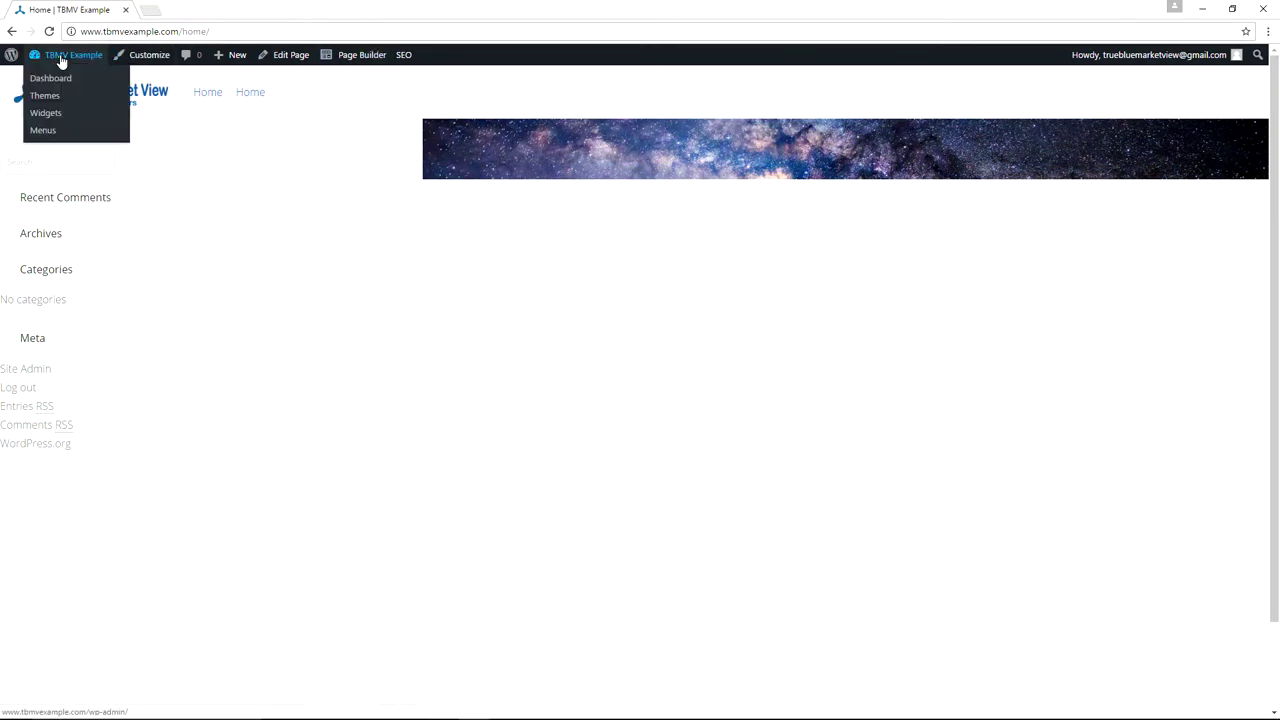
click(56, 84)
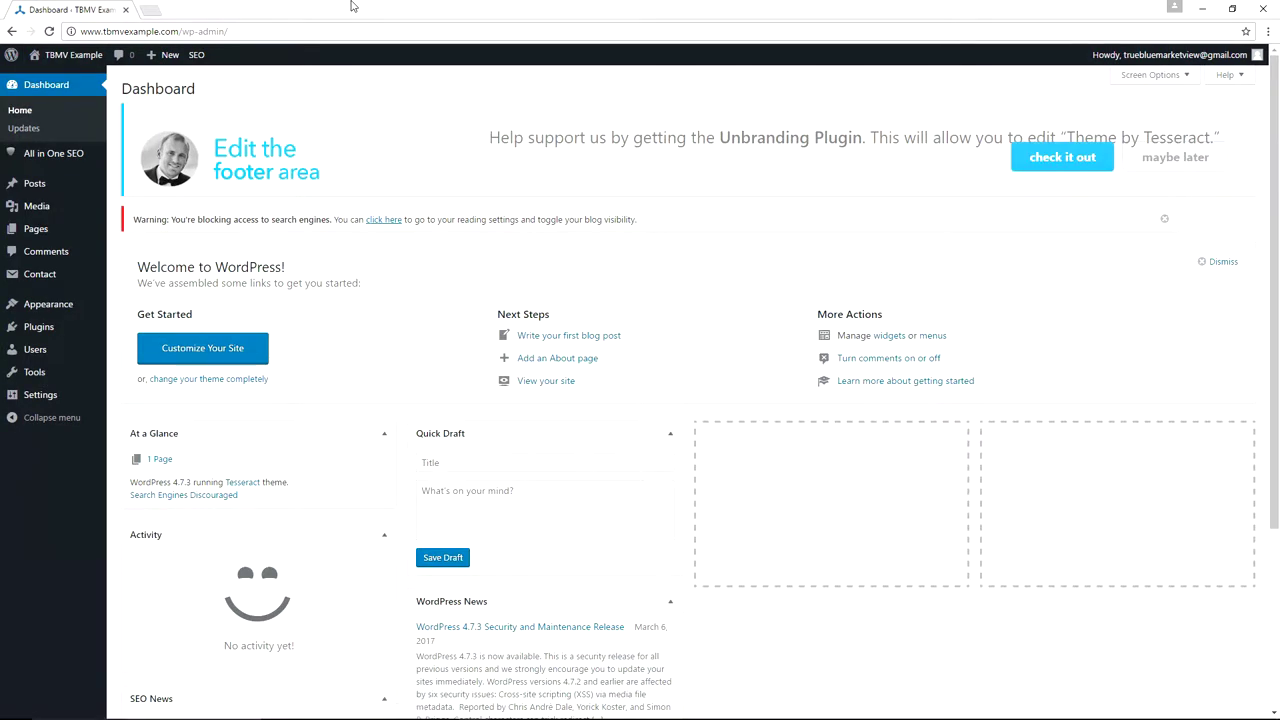
click(150, 10)
text(tbmvexample.com)
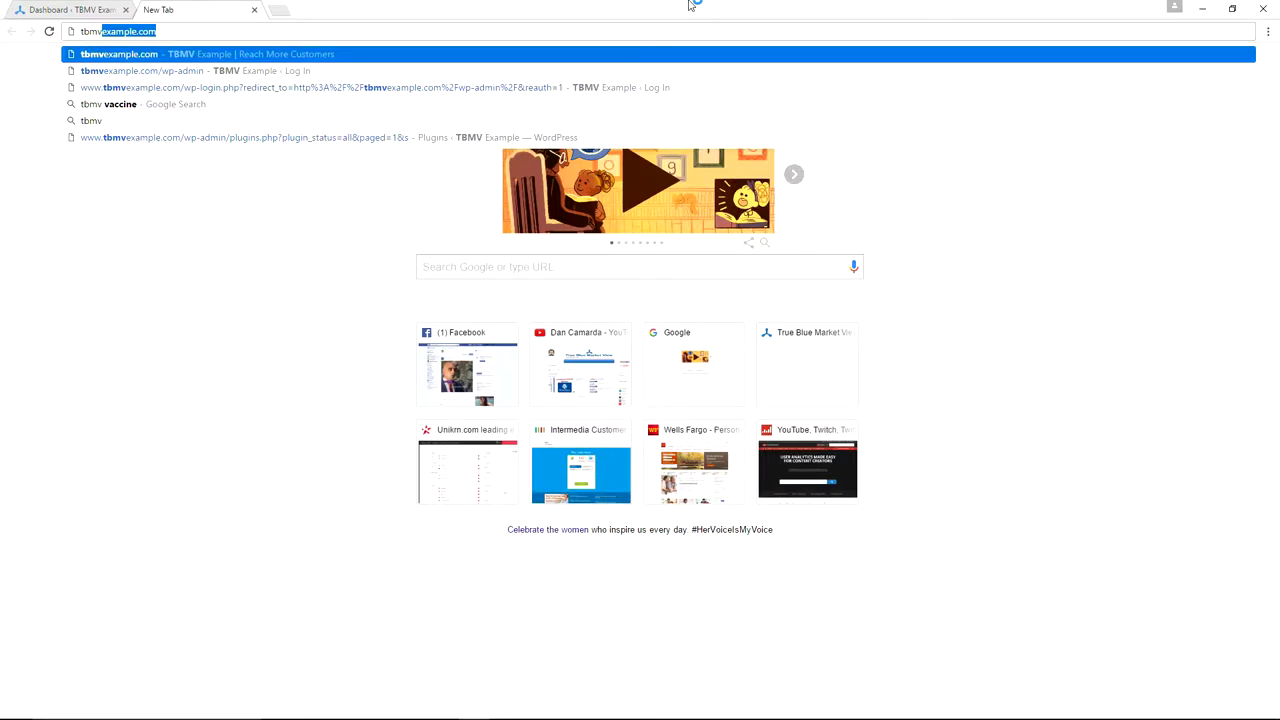
key(Return)
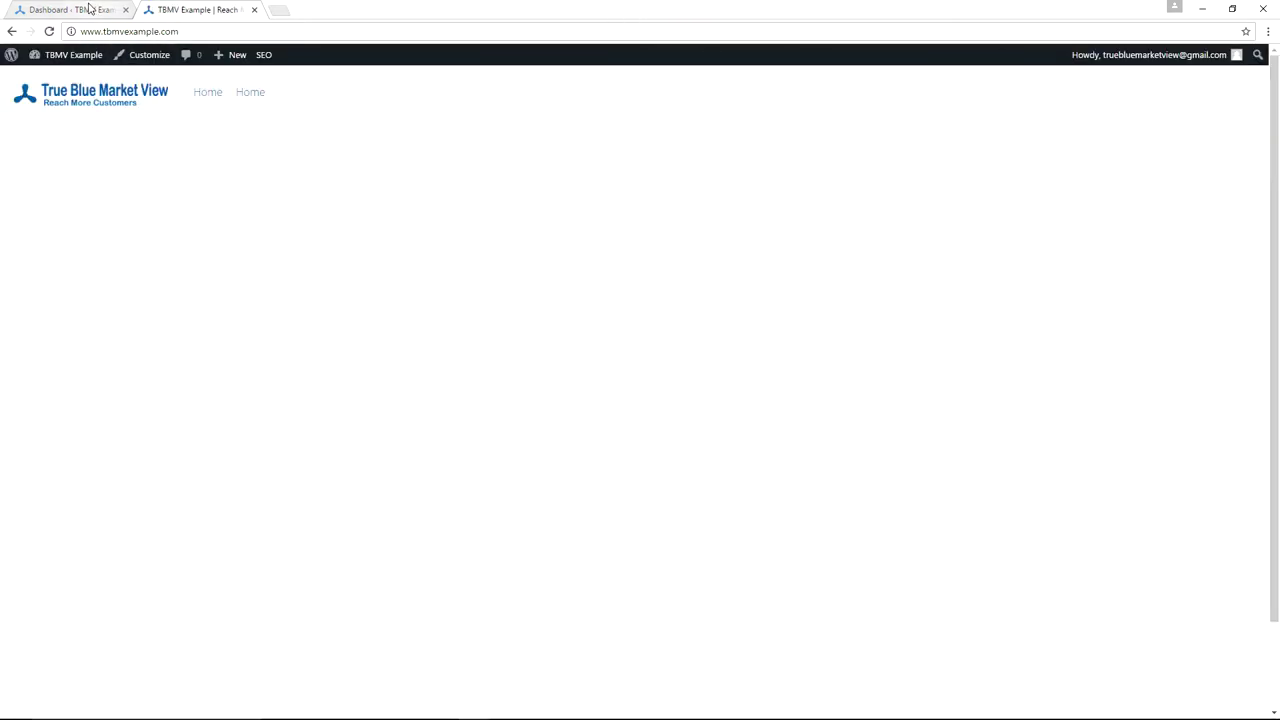
scroll(391, 334, down, 2)
scroll(394, 337, up, 2)
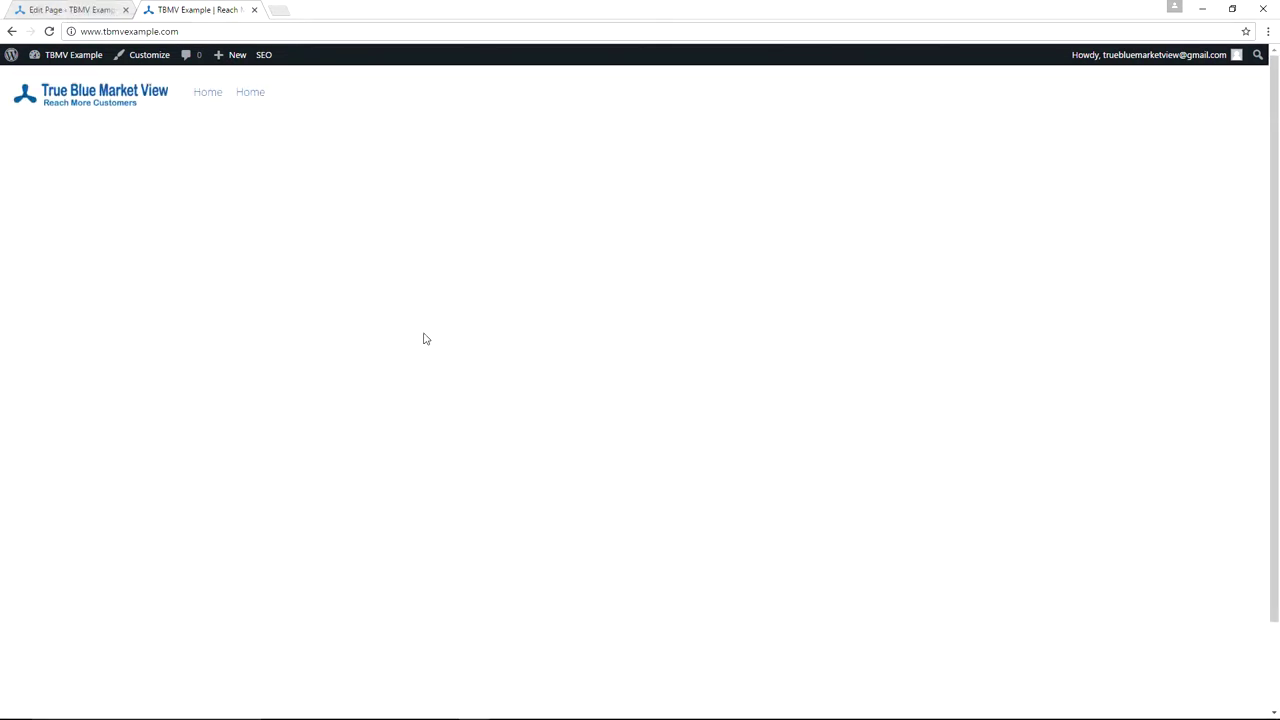
scroll(427, 340, down, 2)
scroll(431, 349, up, 2)
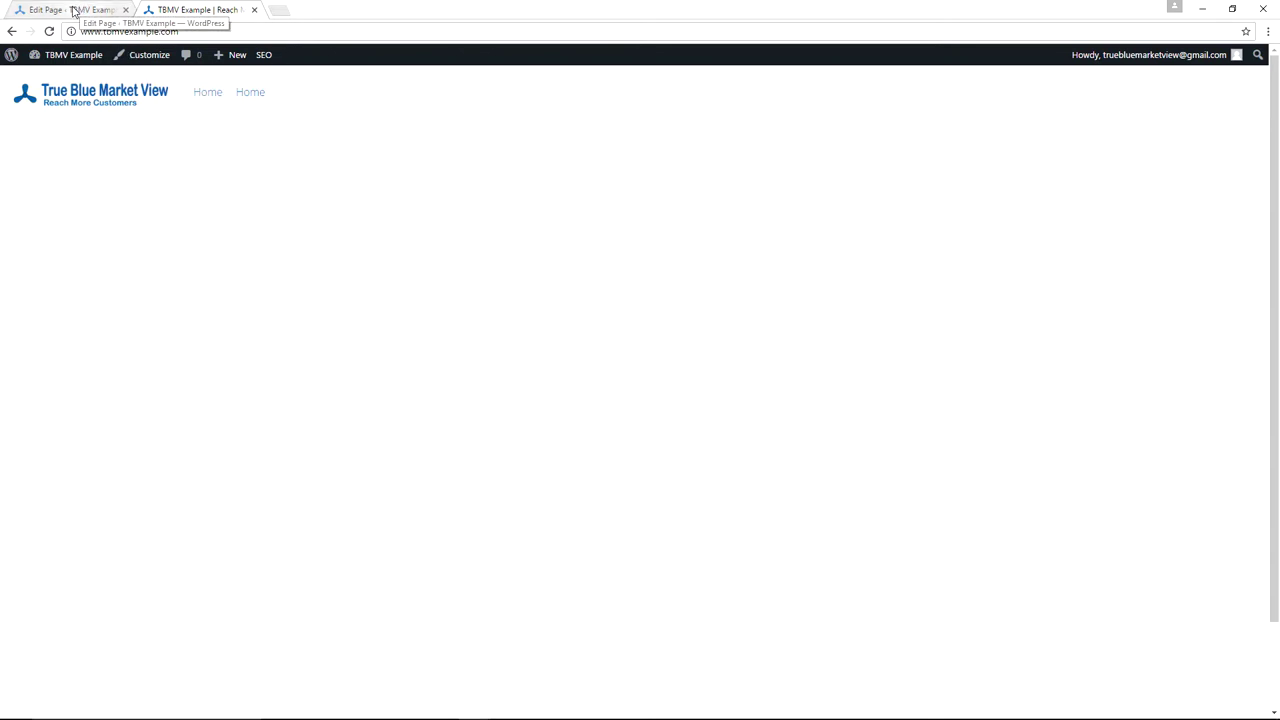
- In the Reading settings, set the front page to the static page Home, save the changes, and reload the live site
click(73, 11)
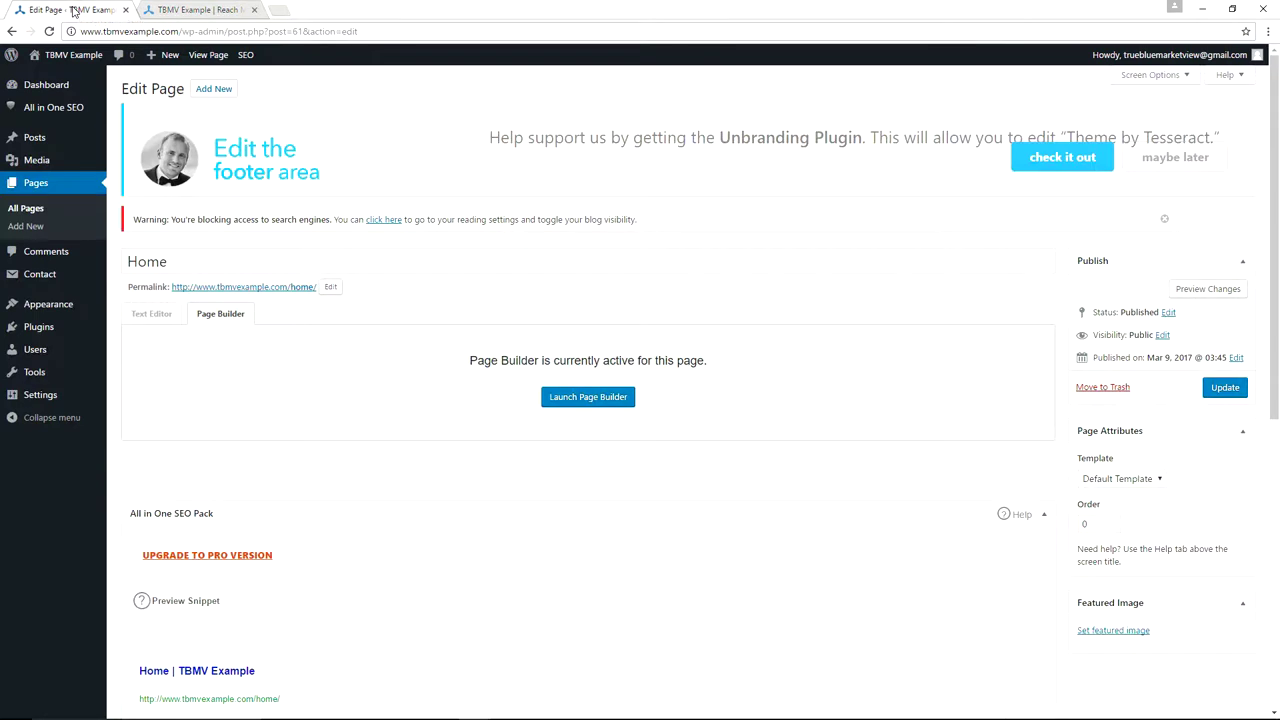
mouse_move(38, 398)
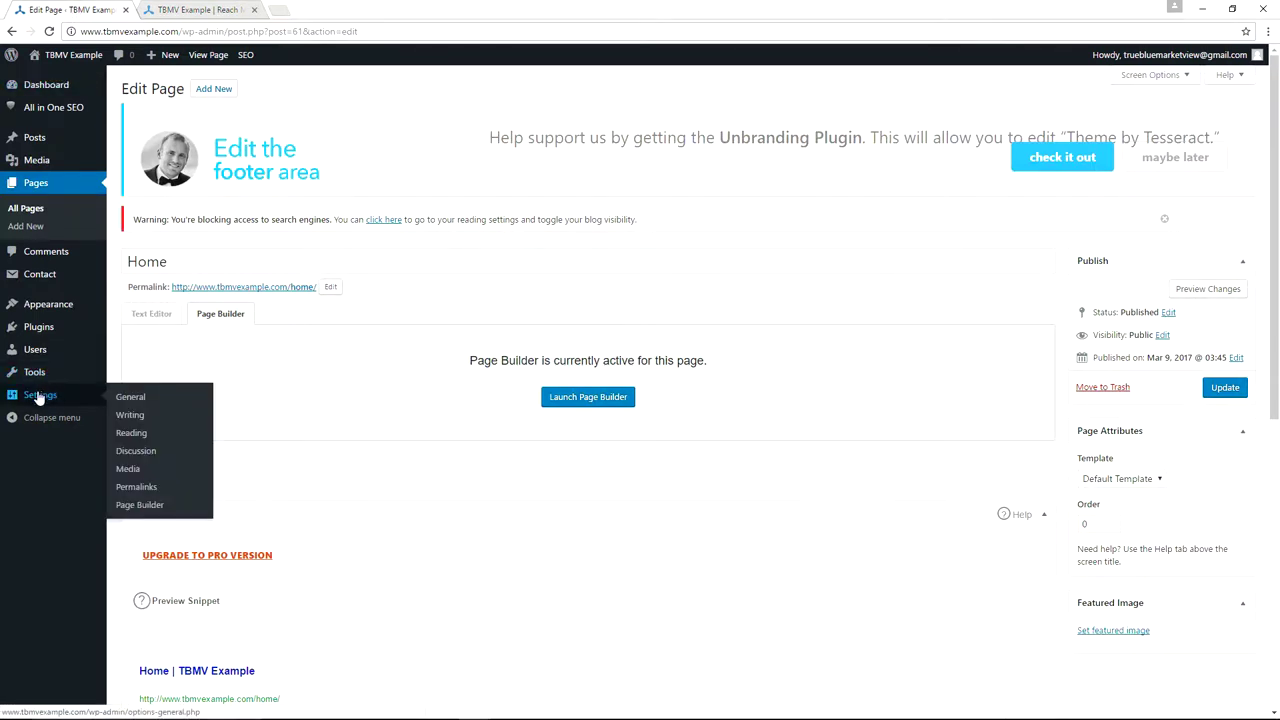
click(130, 436)
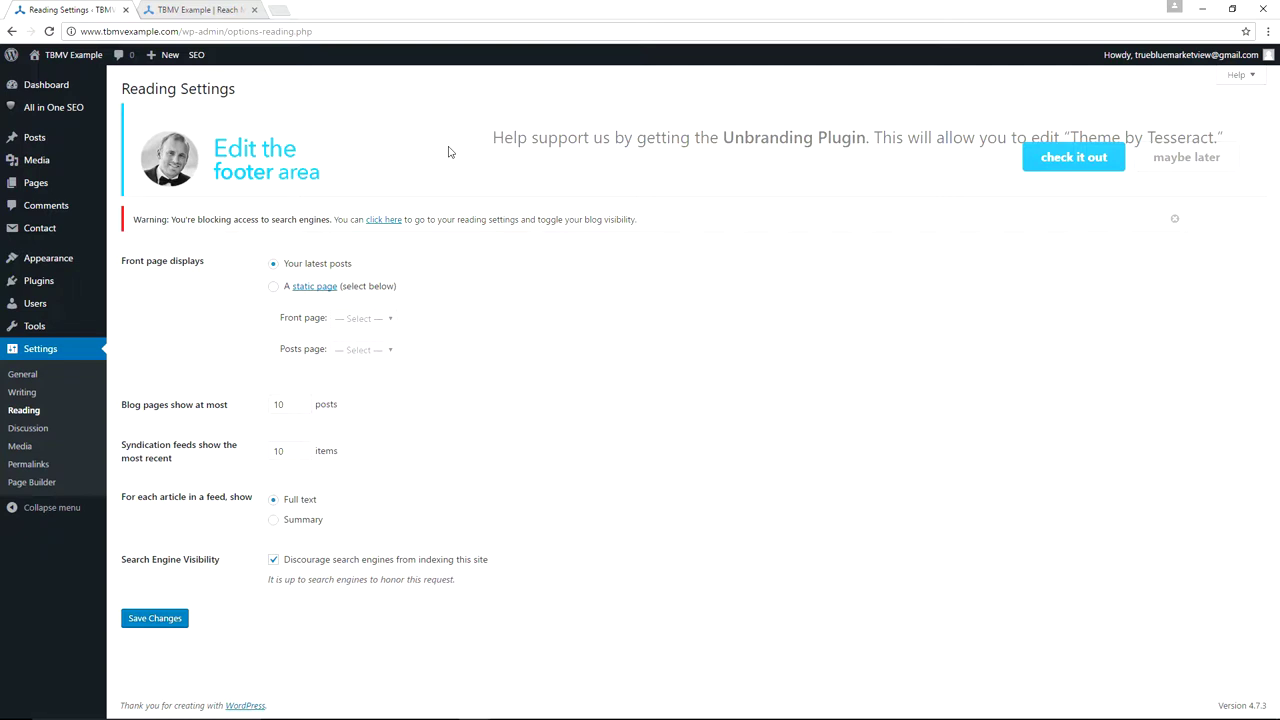
click(275, 289)
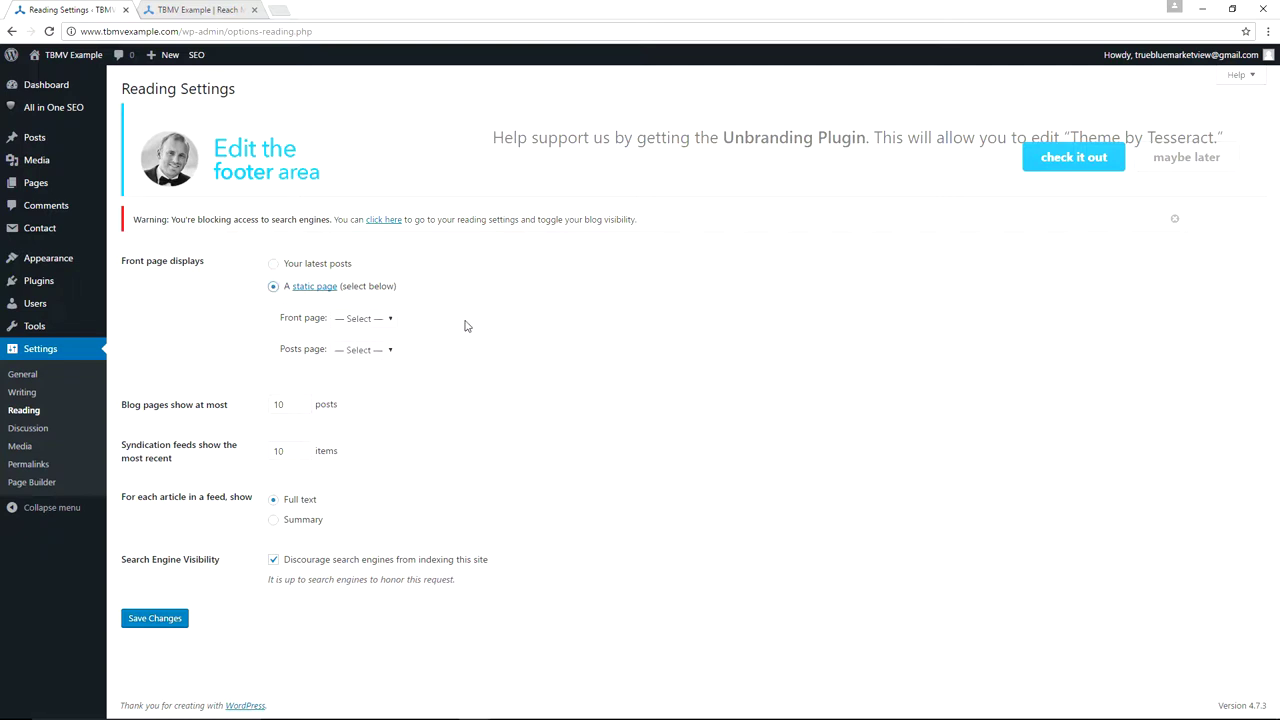
click(388, 322)
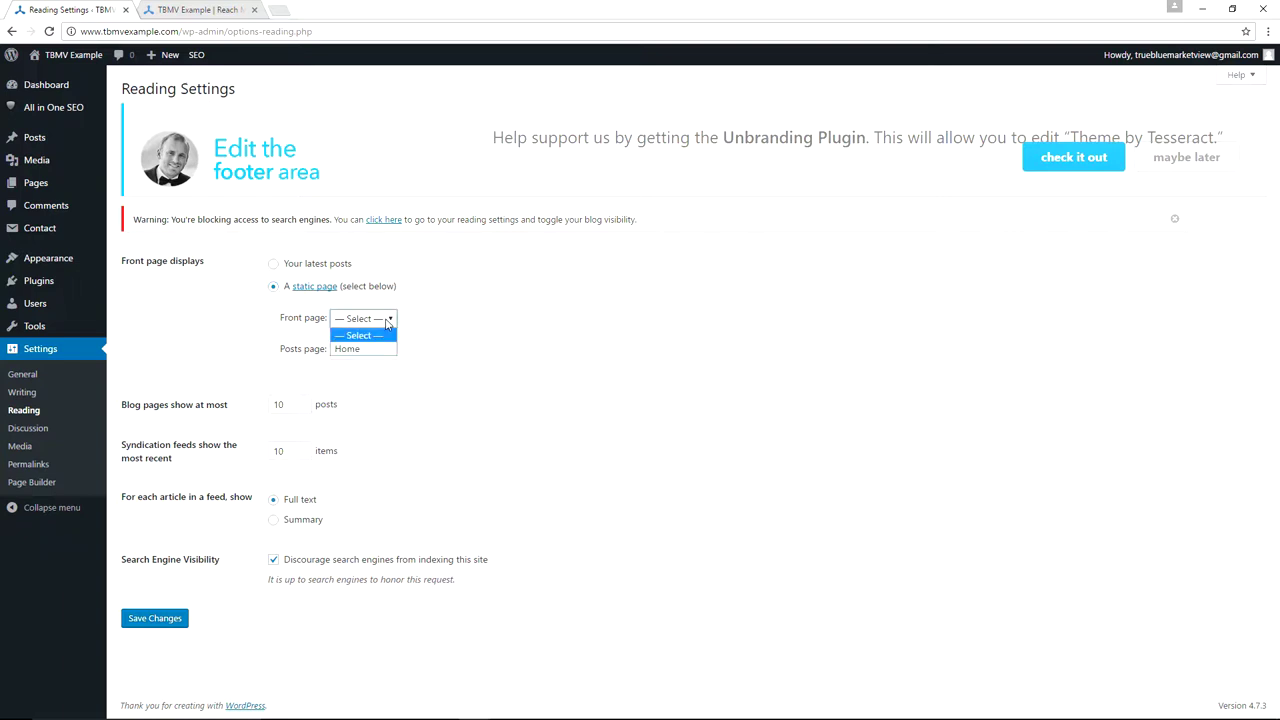
click(362, 348)
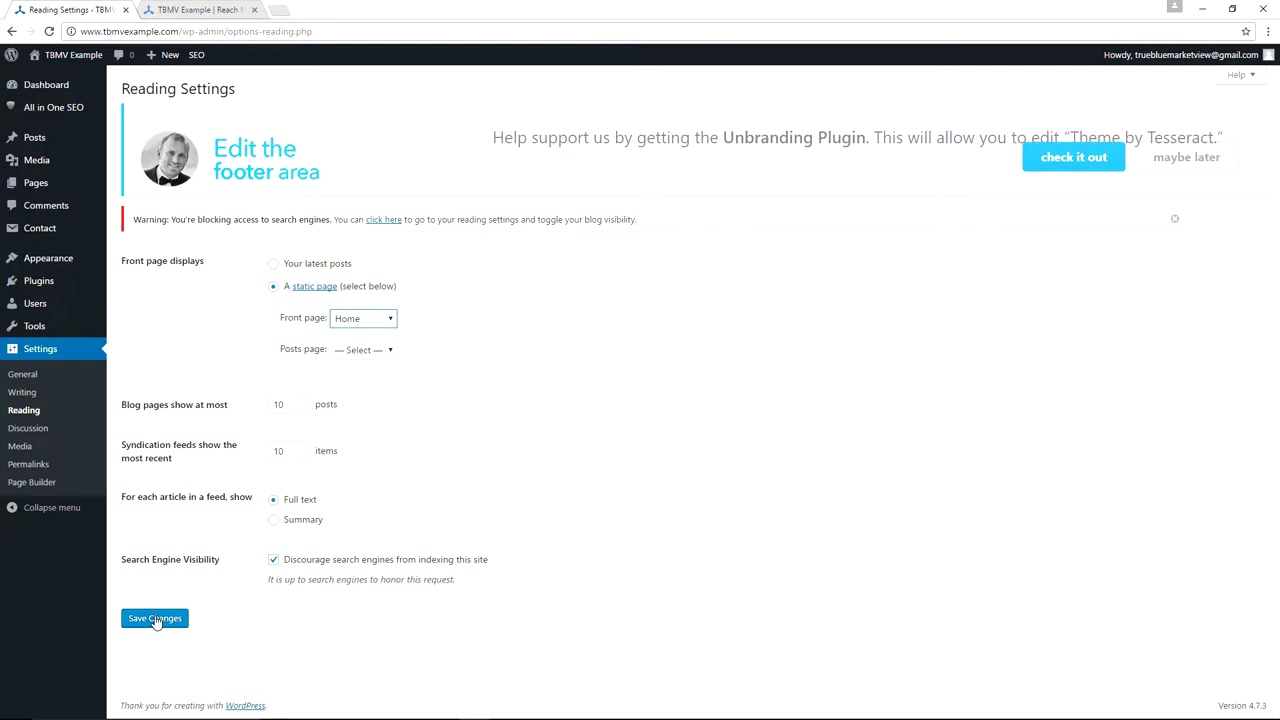
click(156, 620)
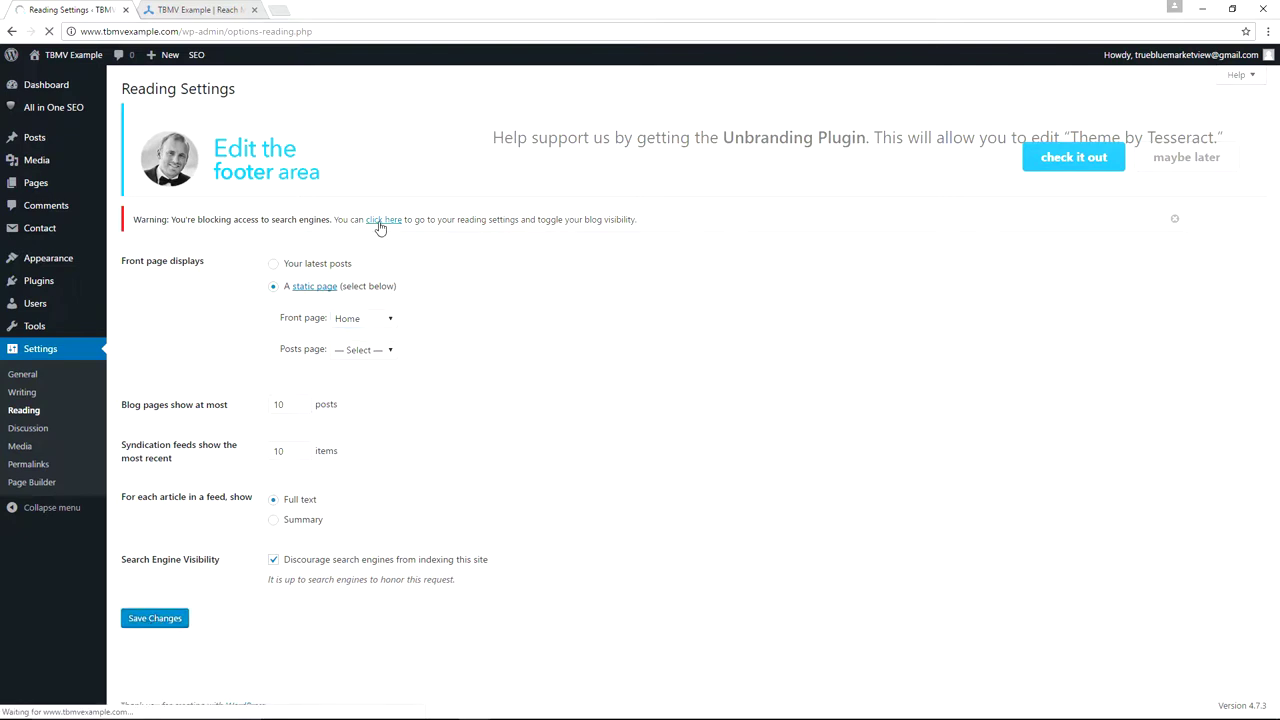
click(198, 10)
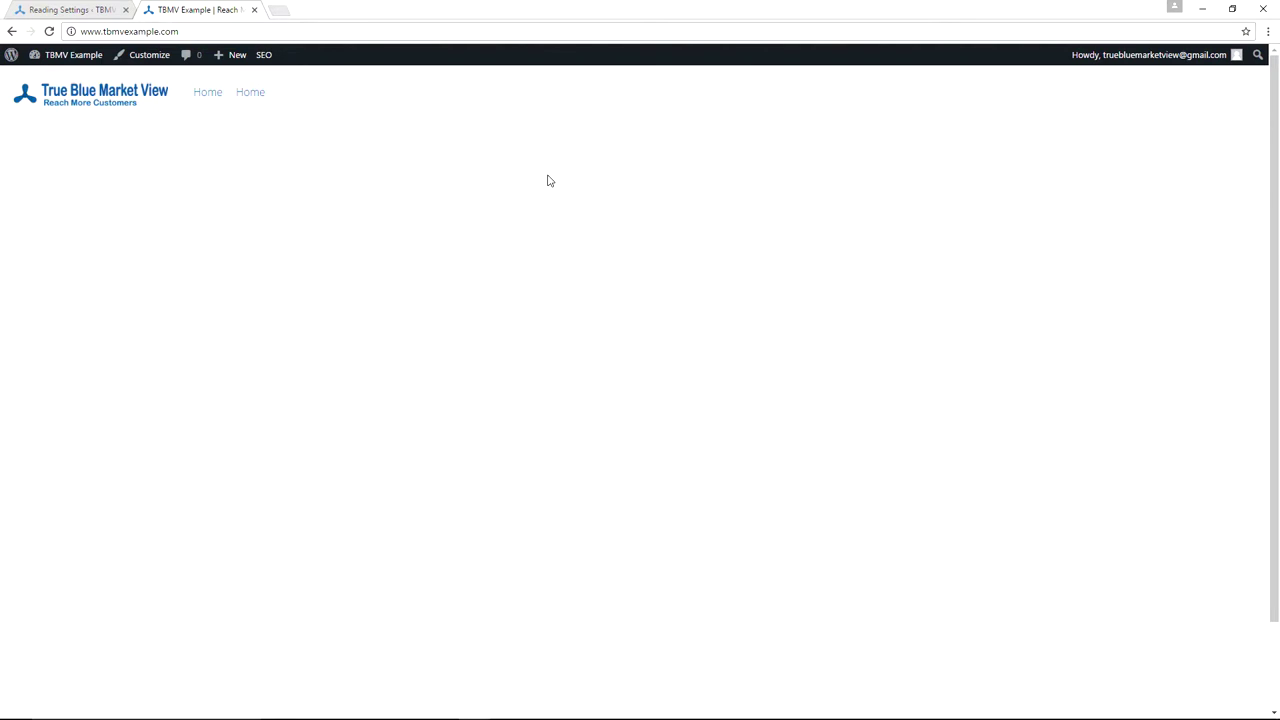
key(F5)
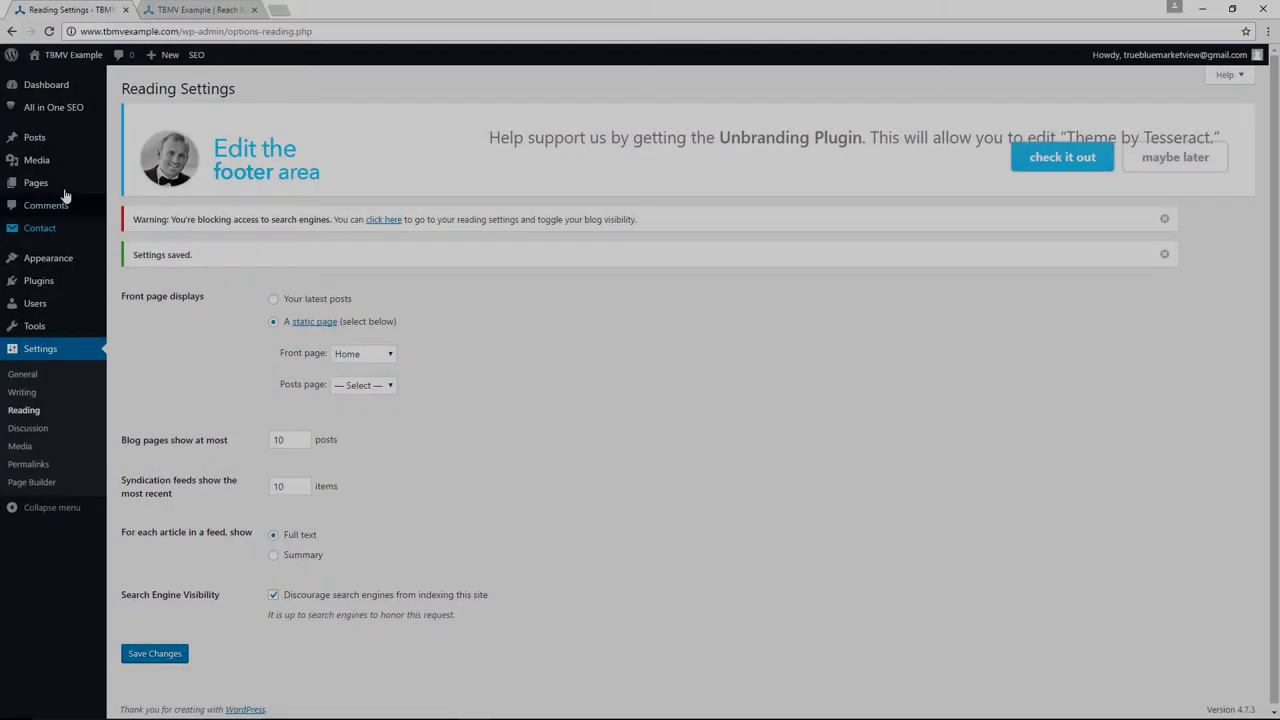
- Open the Home page for editing, set its template to Full Width Page, update it, and reload the live site
mouse_move(40, 184)
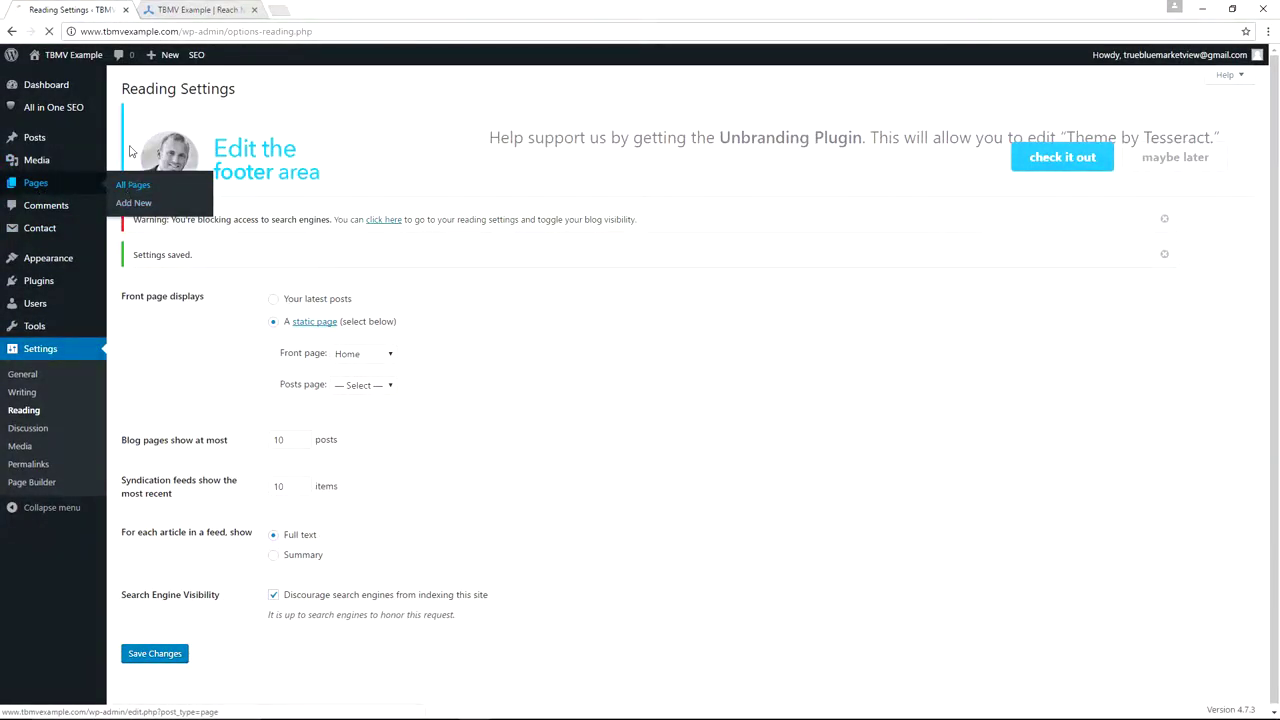
click(133, 186)
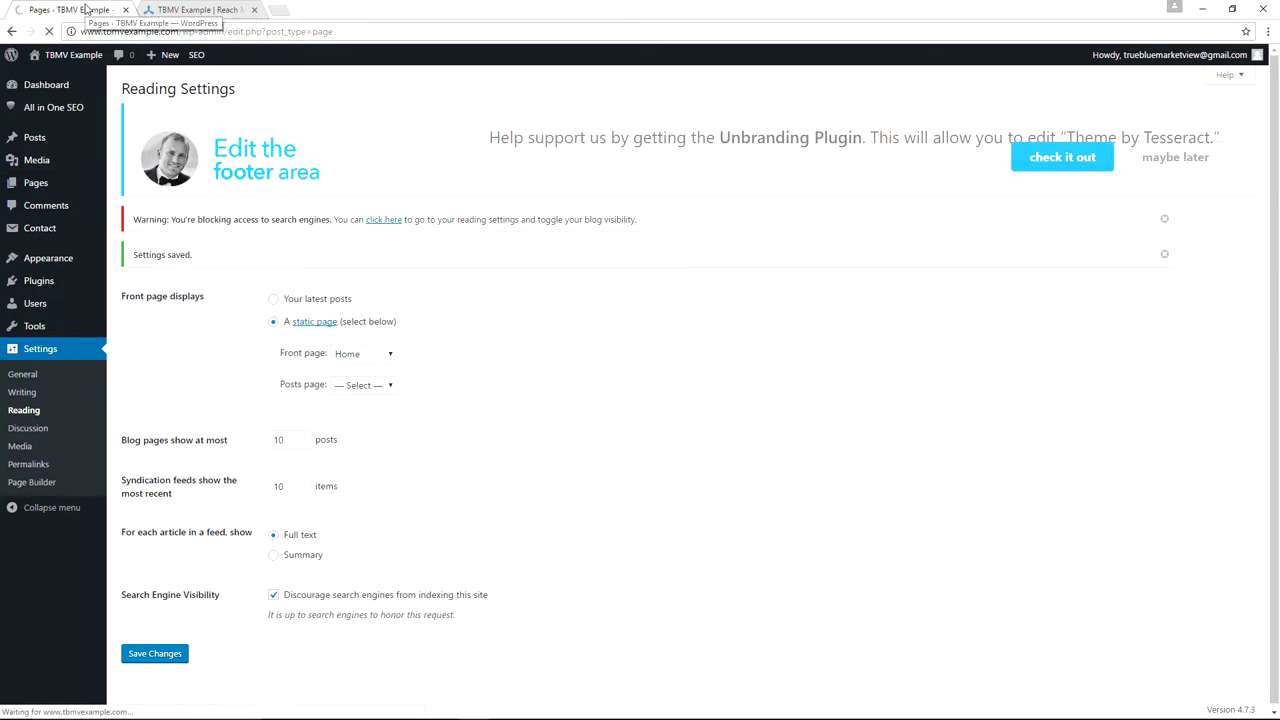
mouse_move(191, 352)
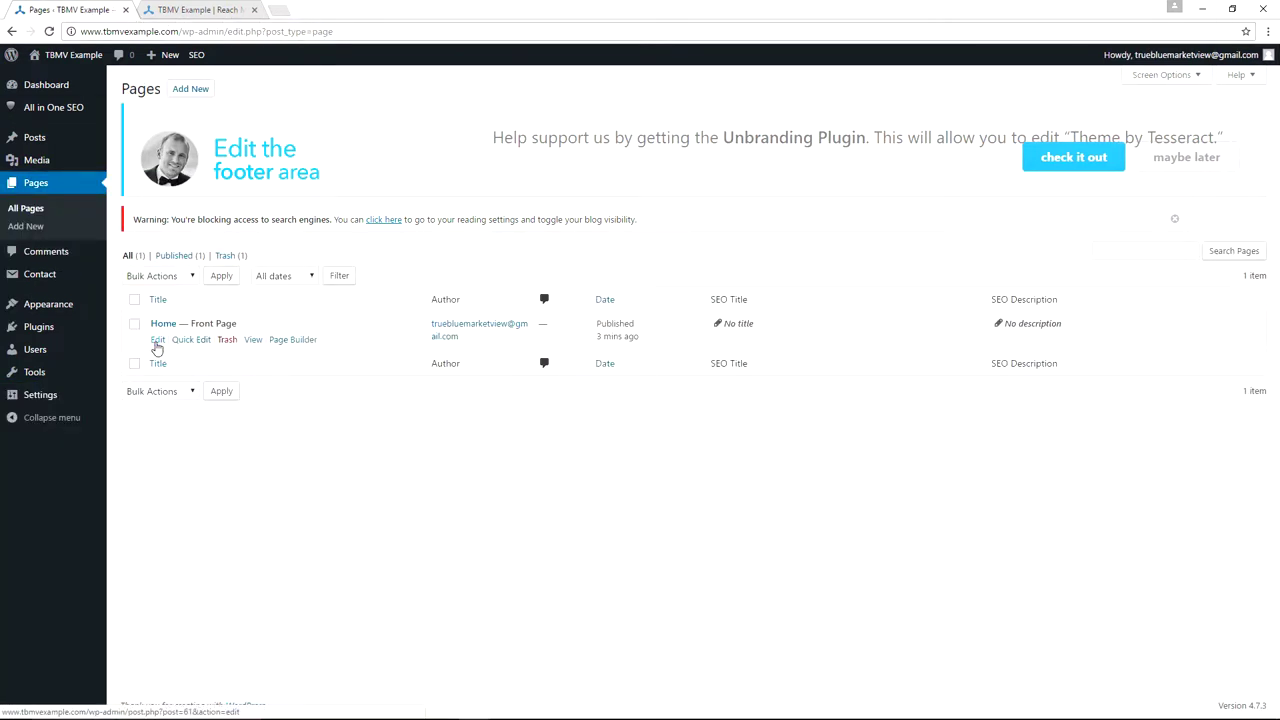
click(157, 341)
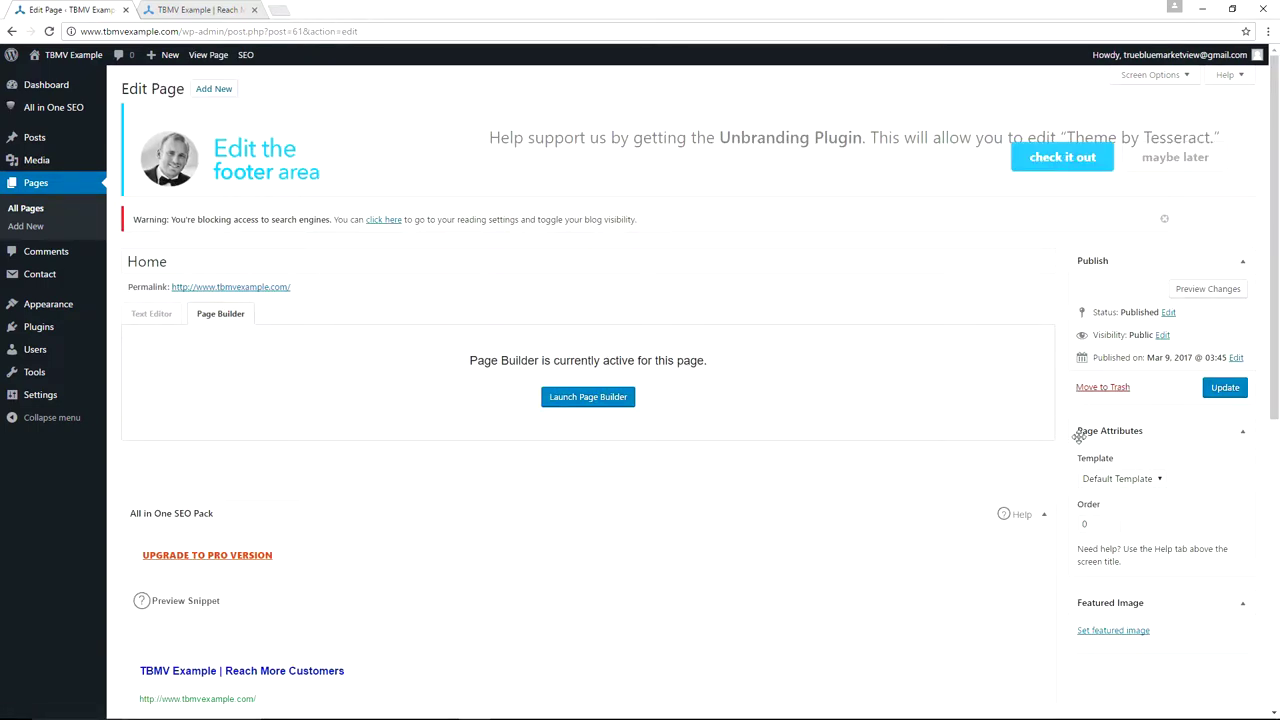
click(1158, 479)
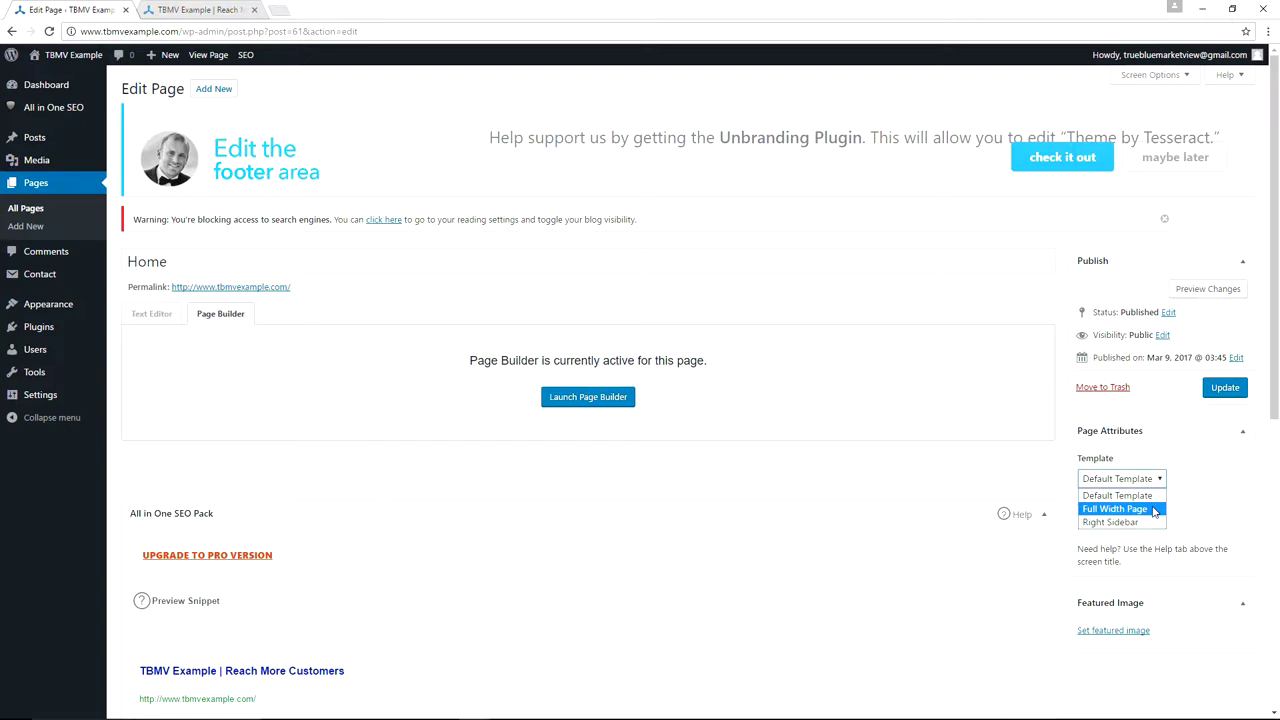
click(1154, 510)
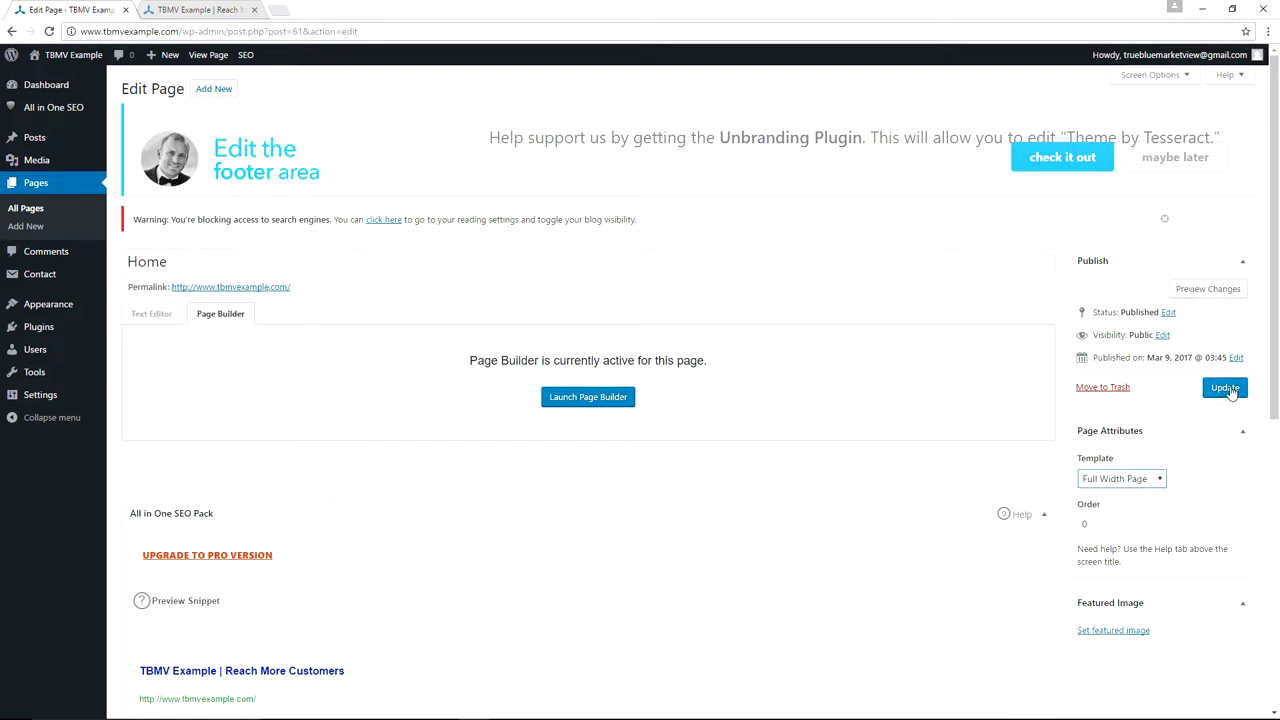
click(1229, 389)
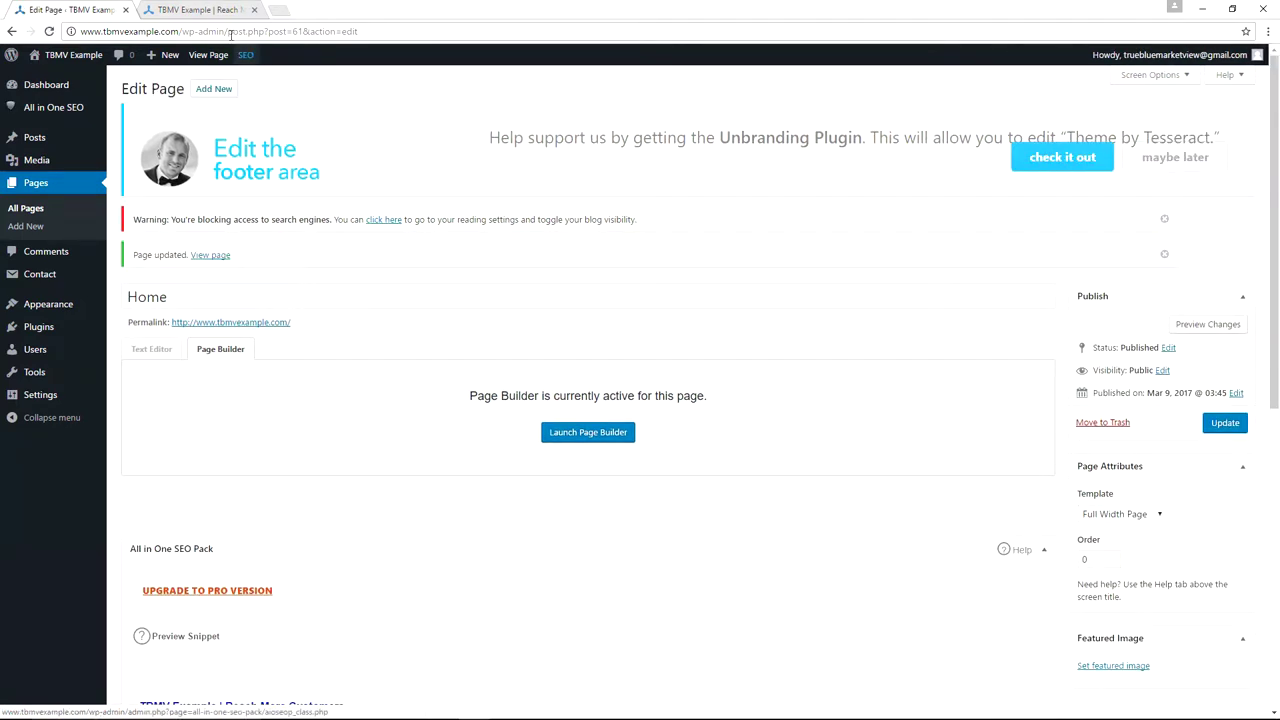
click(193, 13)
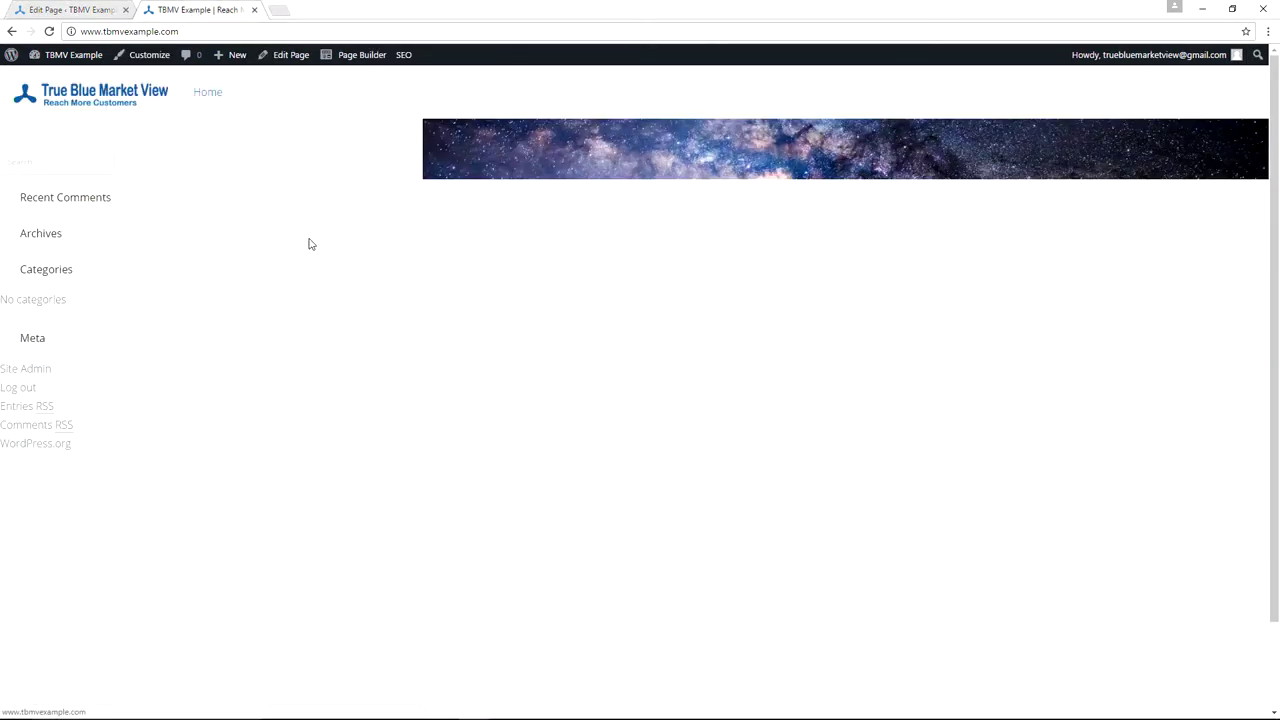
key(F5)
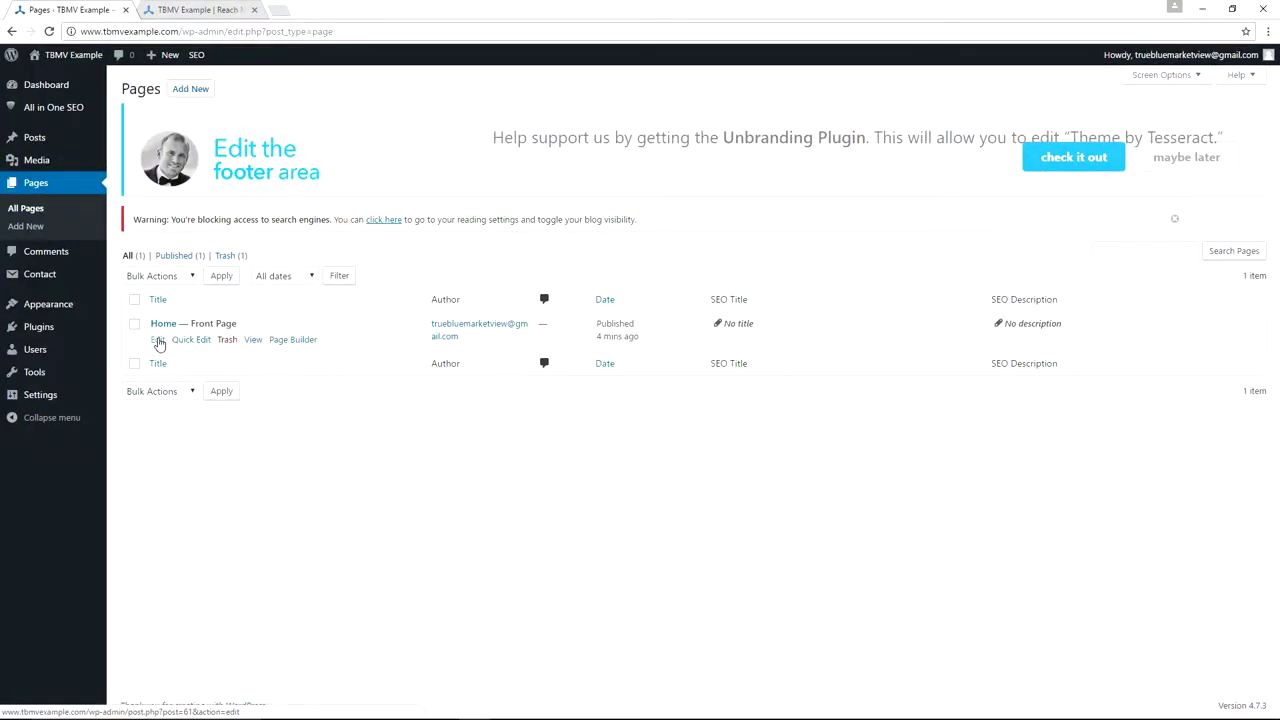
- Open the Home page's edit screen in a new tab and launch Page Builder for it
middle_click(158, 341)
click(170, 11)
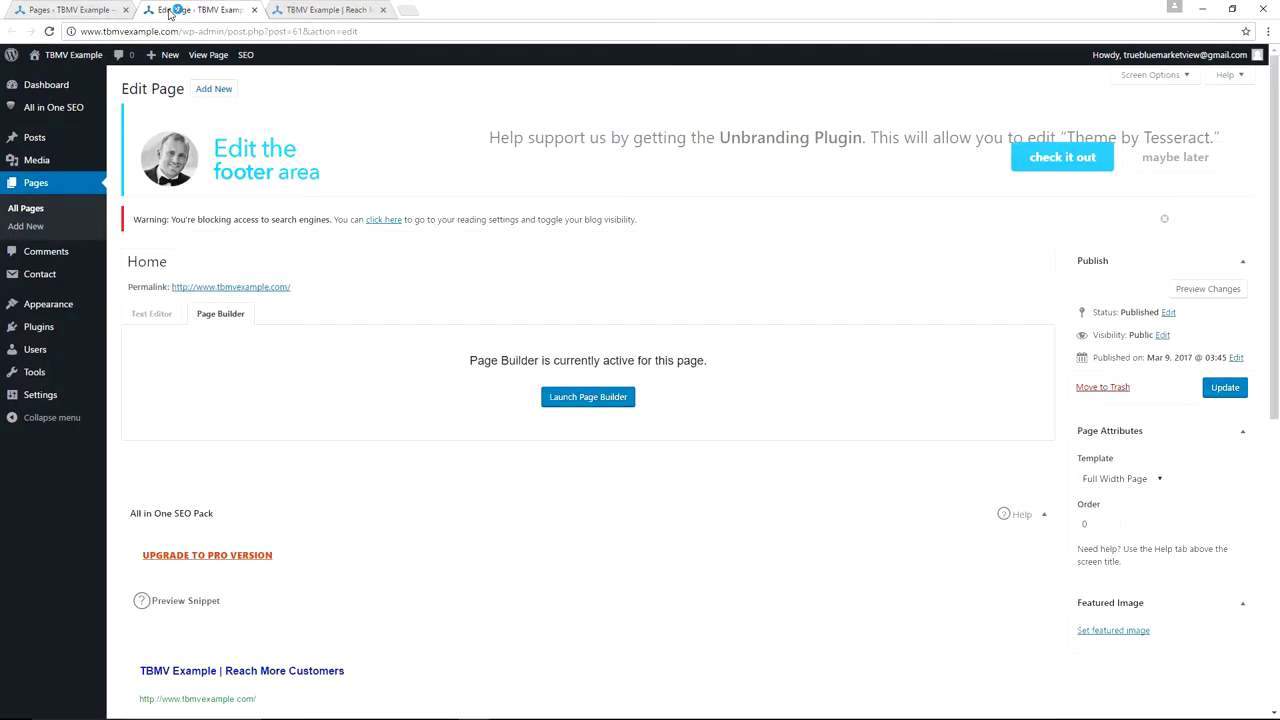
click(597, 398)
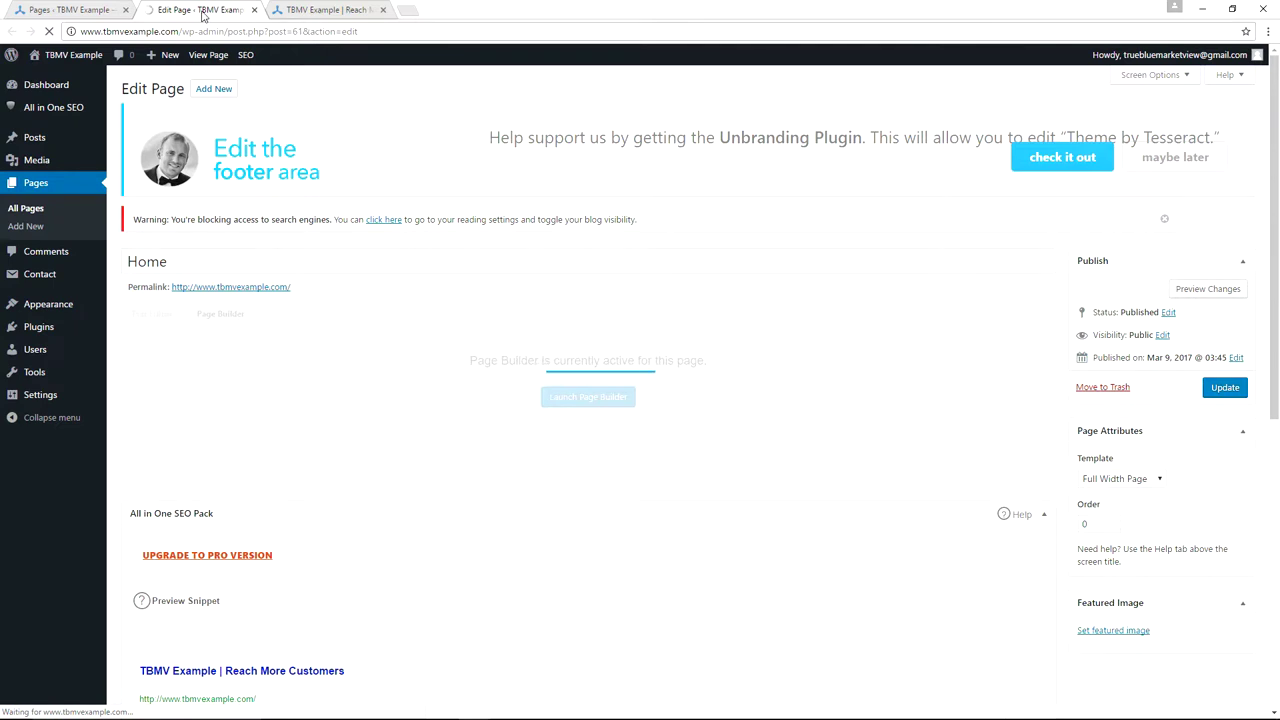
mouse_move(189, 163)
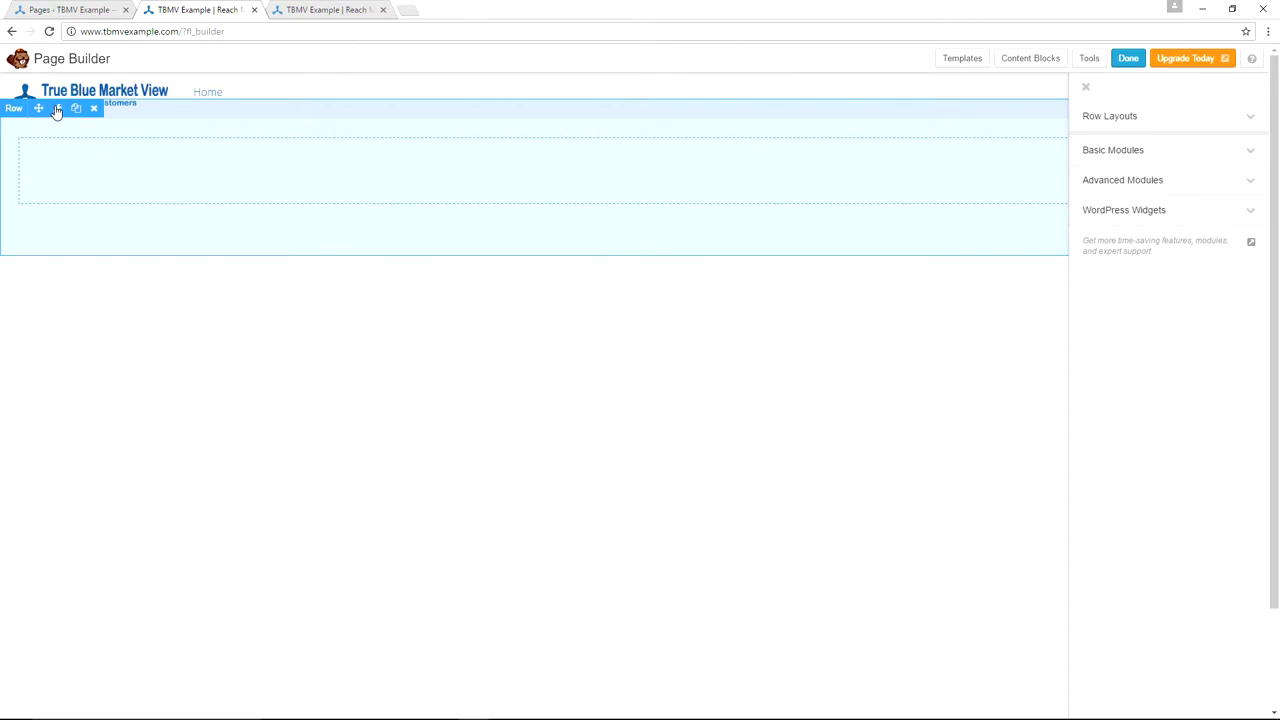
- Set the photo row's height to Full Height, save the row settings, and look over the row
click(57, 108)
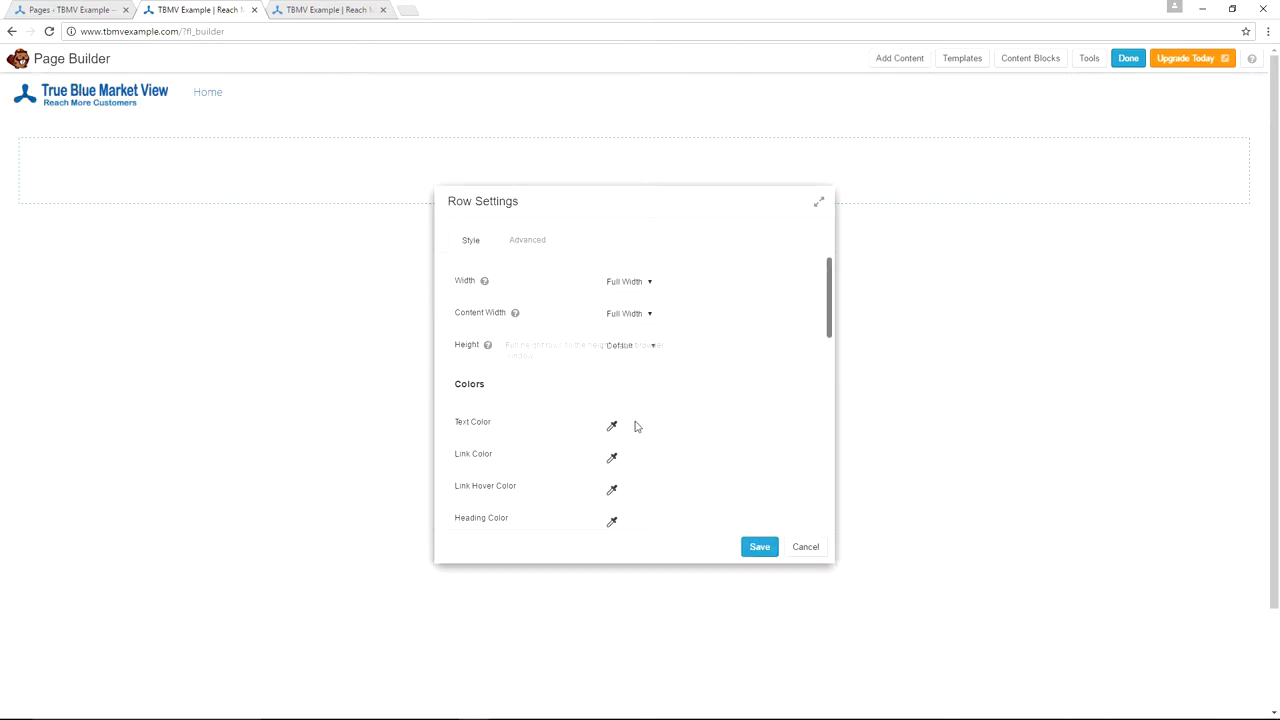
click(652, 347)
click(626, 374)
click(757, 548)
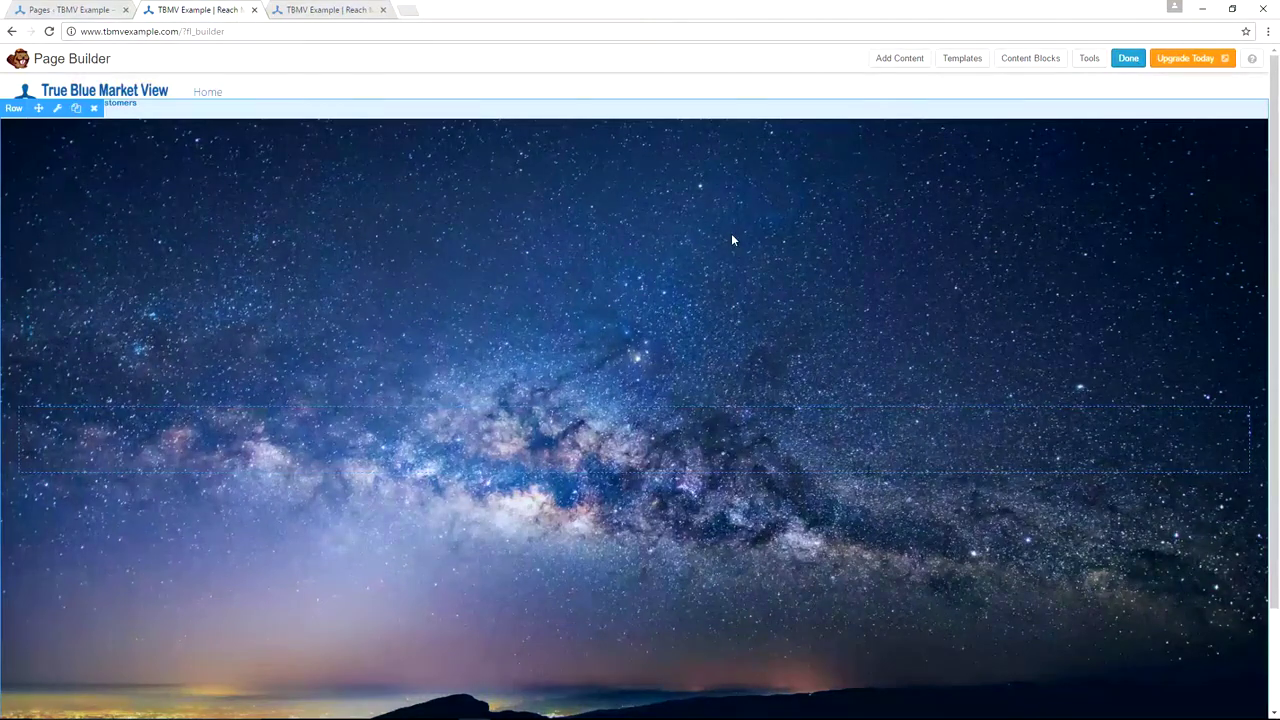
scroll(726, 235, down, 1)
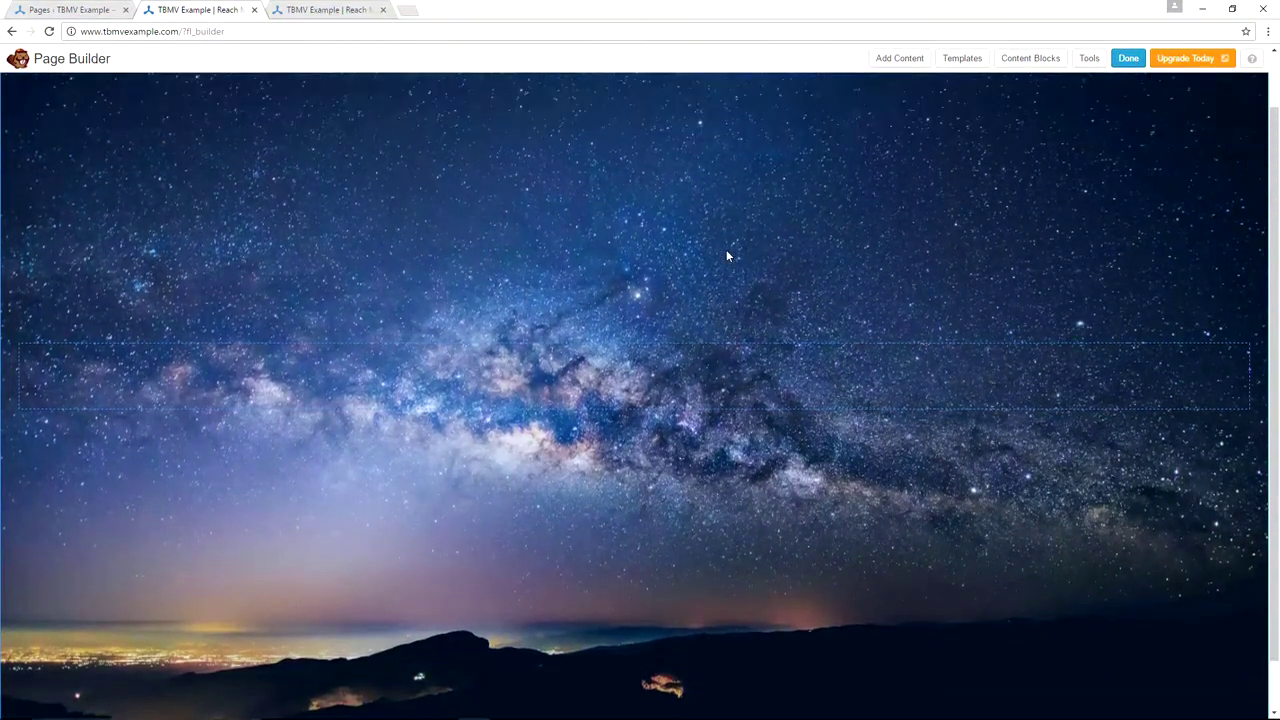
scroll(727, 254, up, 1)
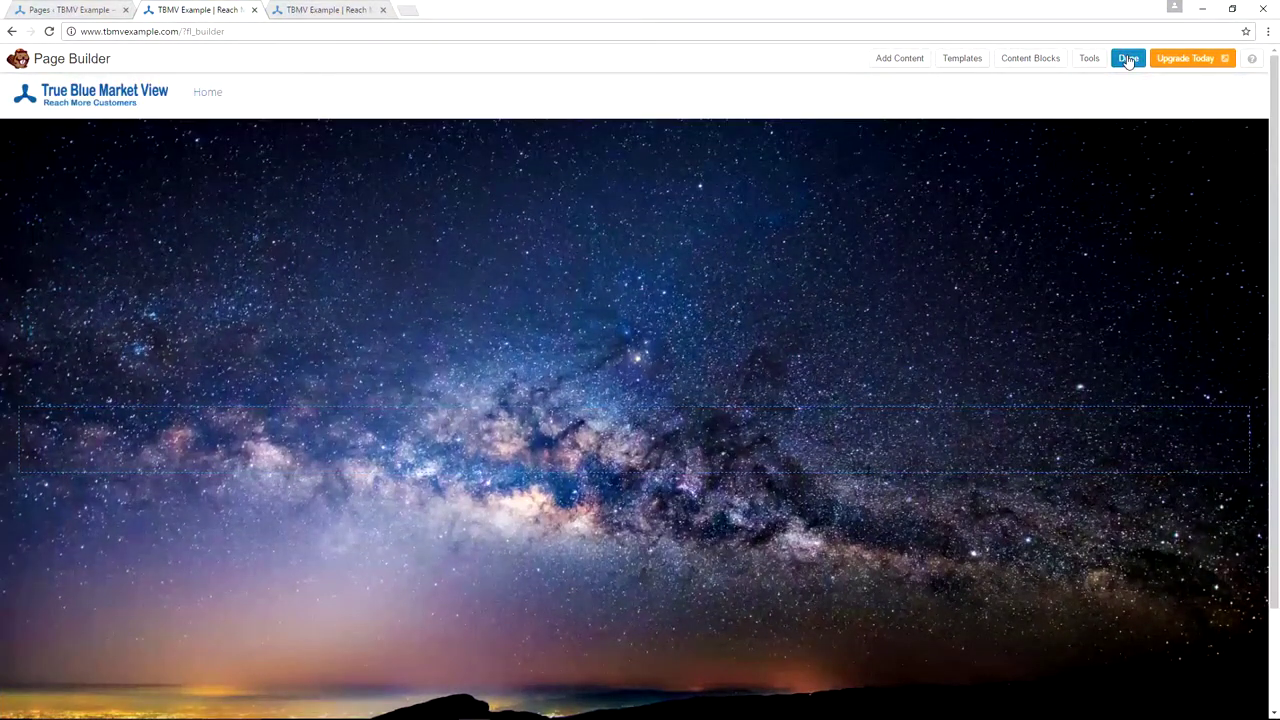
- Publish the Page Builder changes and reload the live home page to check the full-height photo
click(1127, 60)
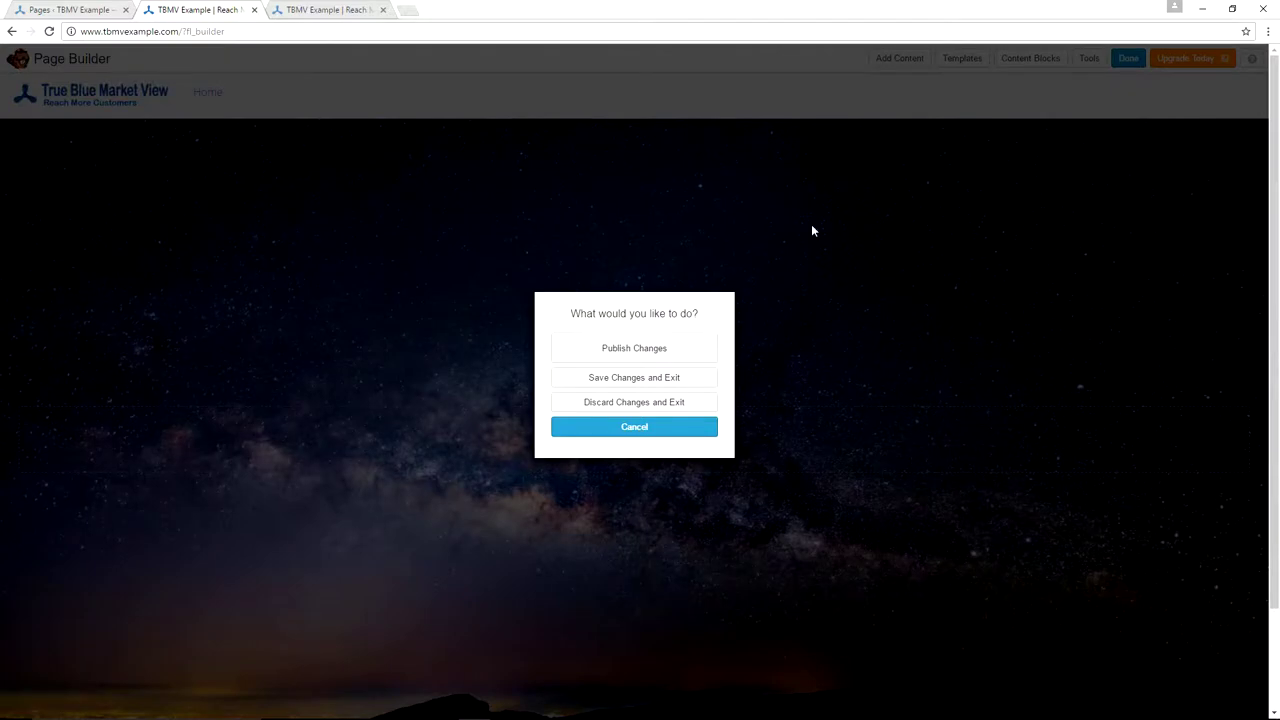
click(634, 348)
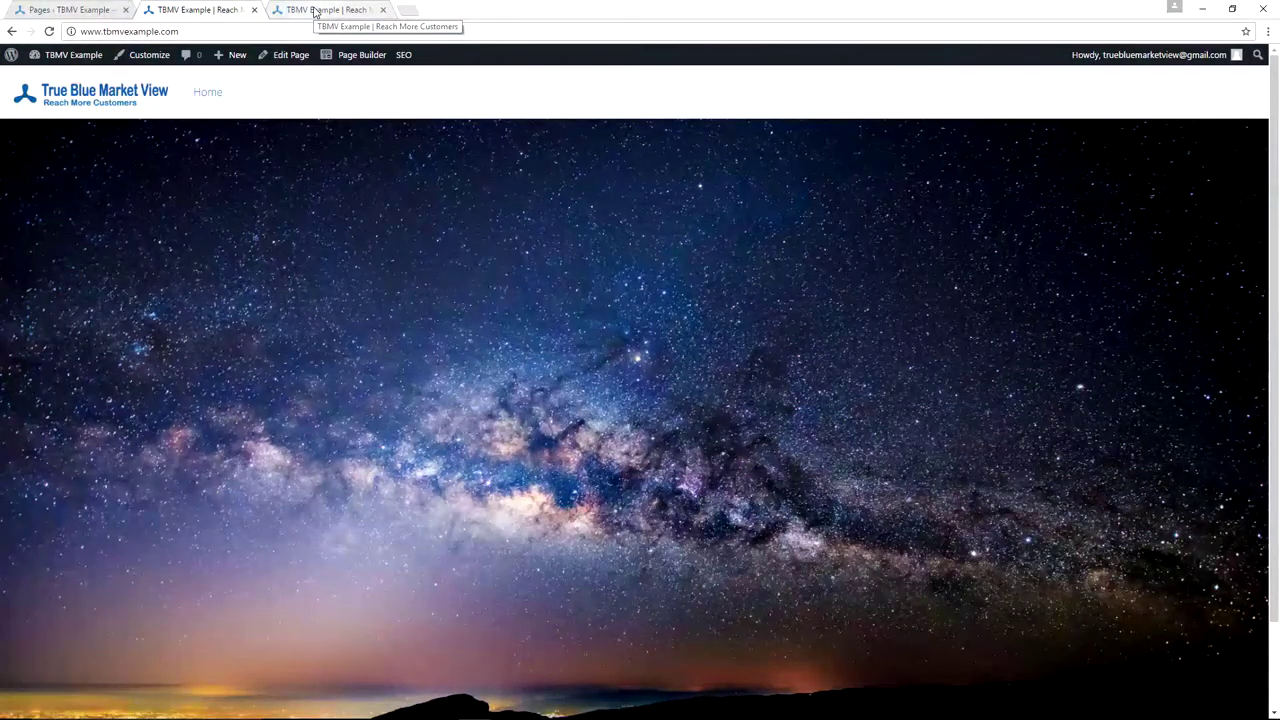
click(314, 12)
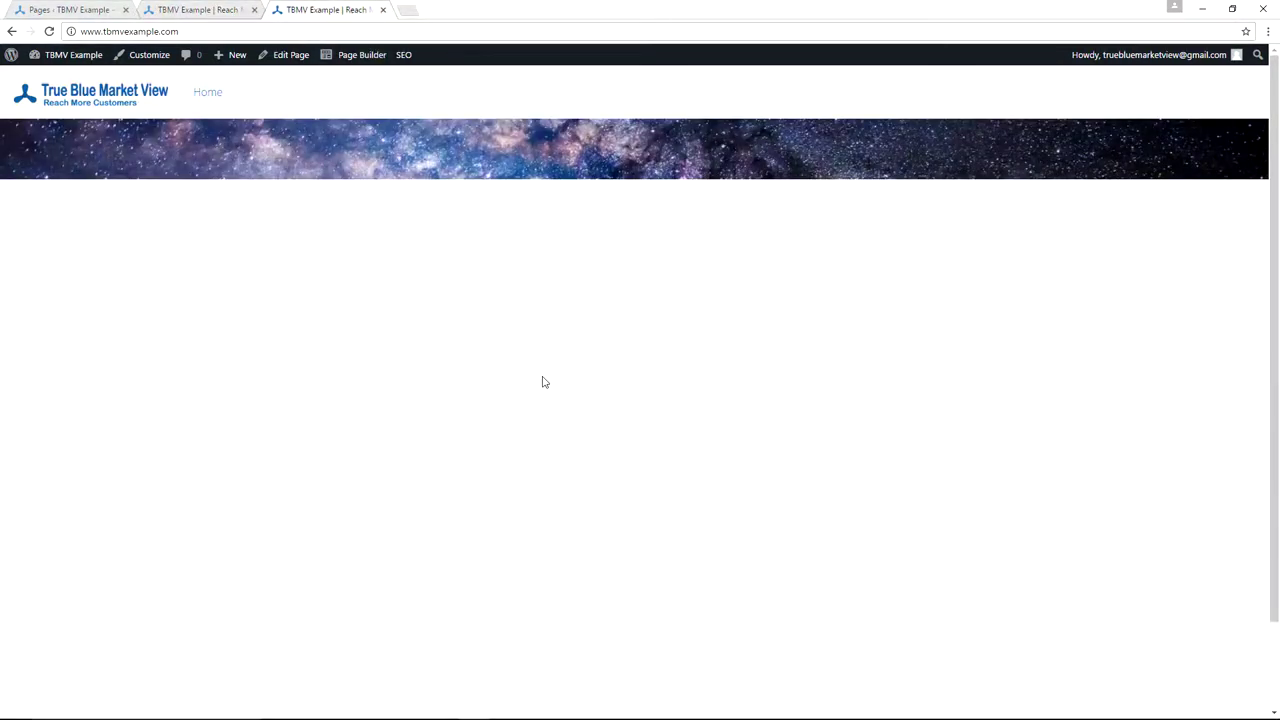
key(F5)
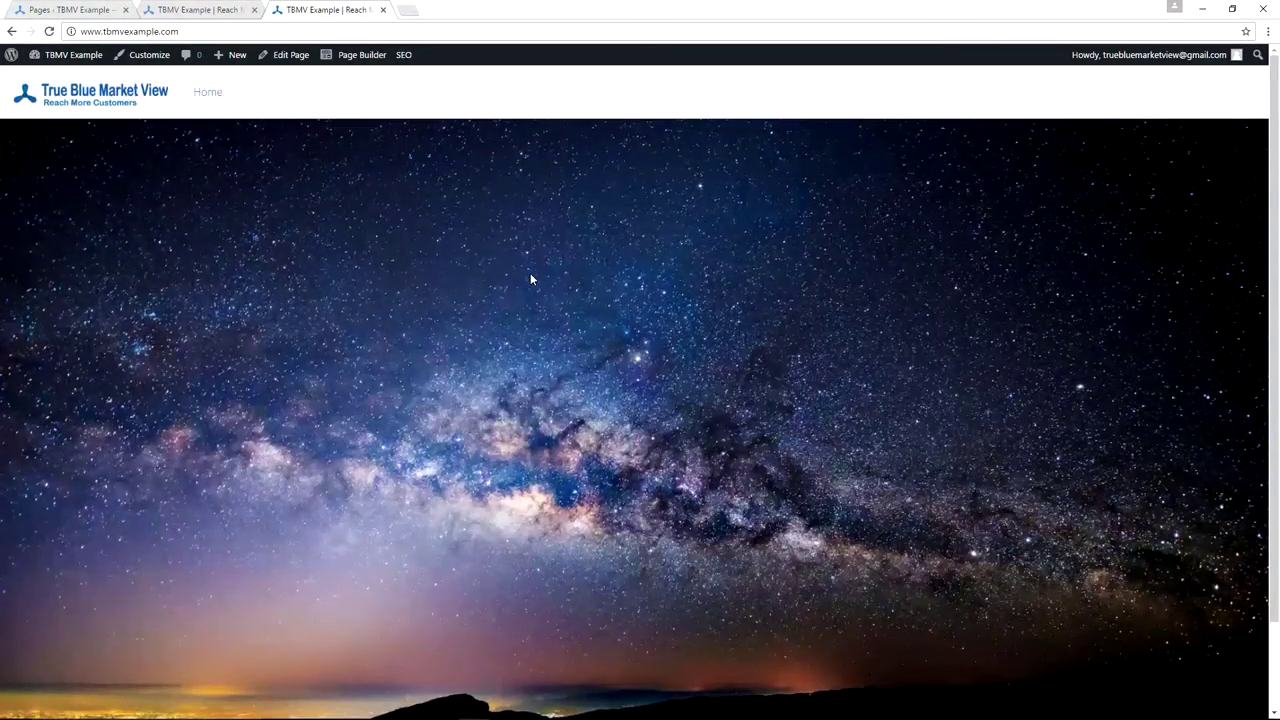
click(200, 10)
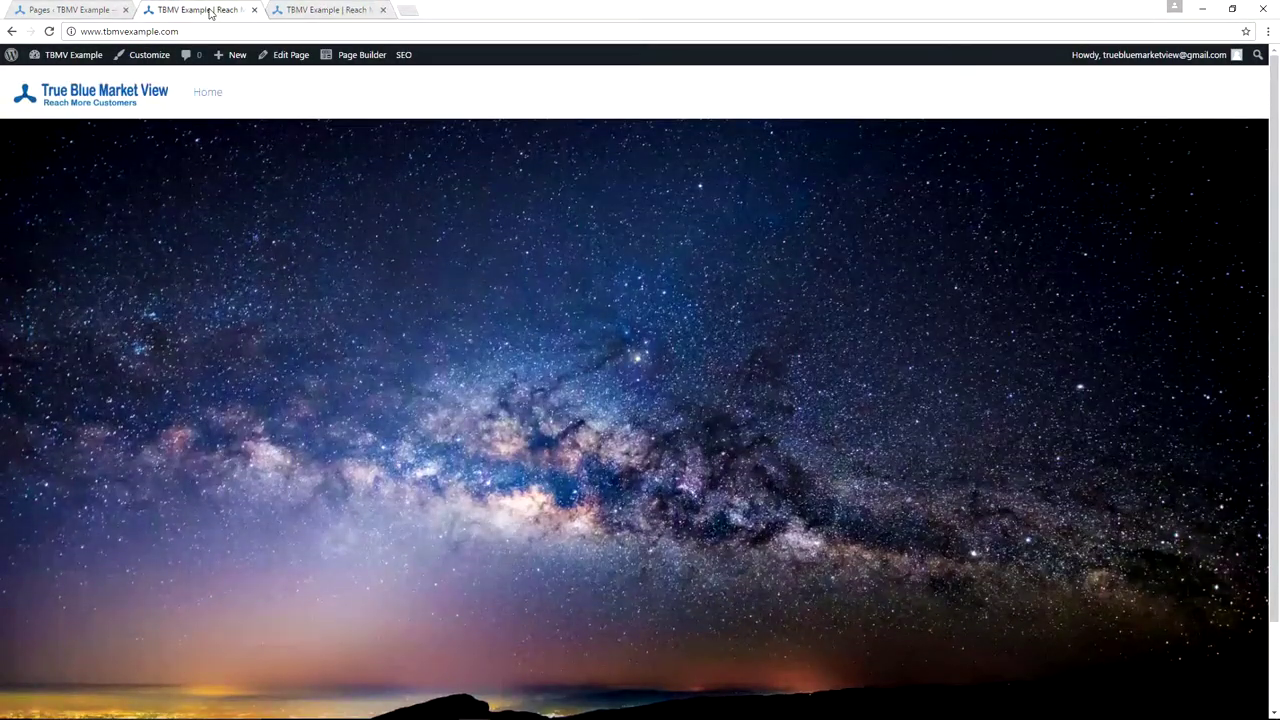
- Reopen the Home page in Page Builder and add a Heading module reading "Reach More Customers" inside the photo row
click(356, 57)
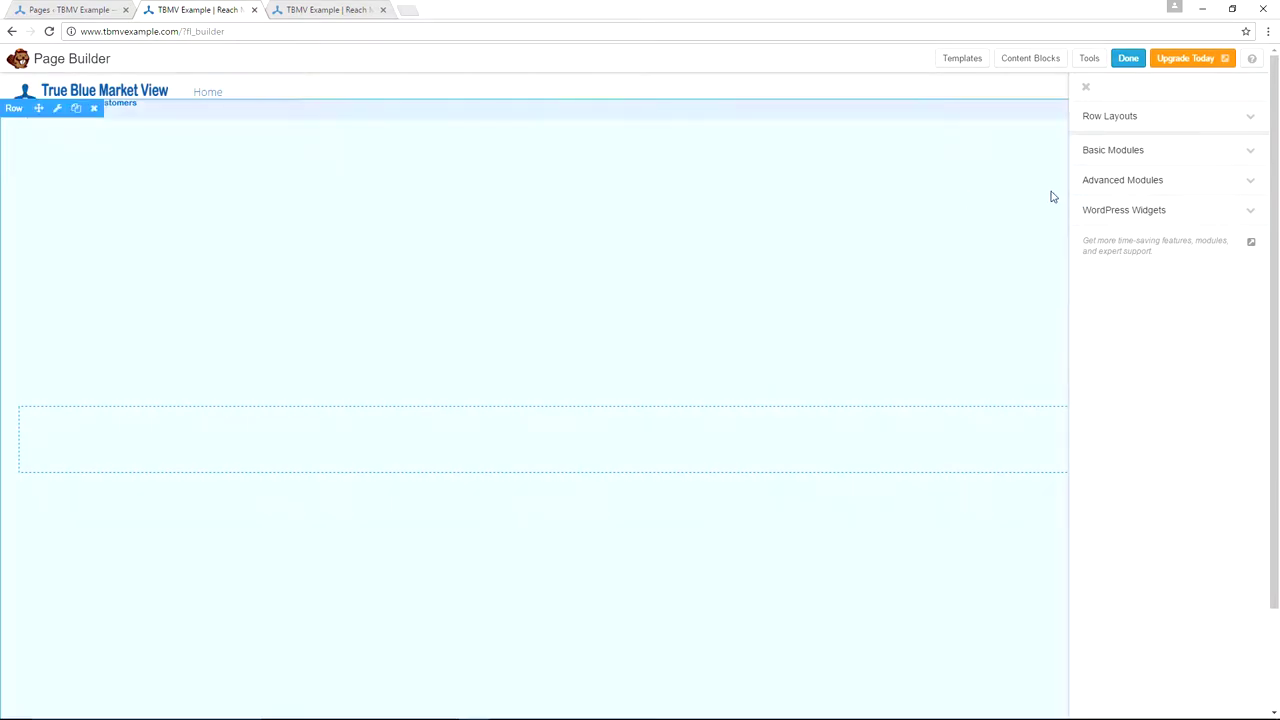
click(1156, 150)
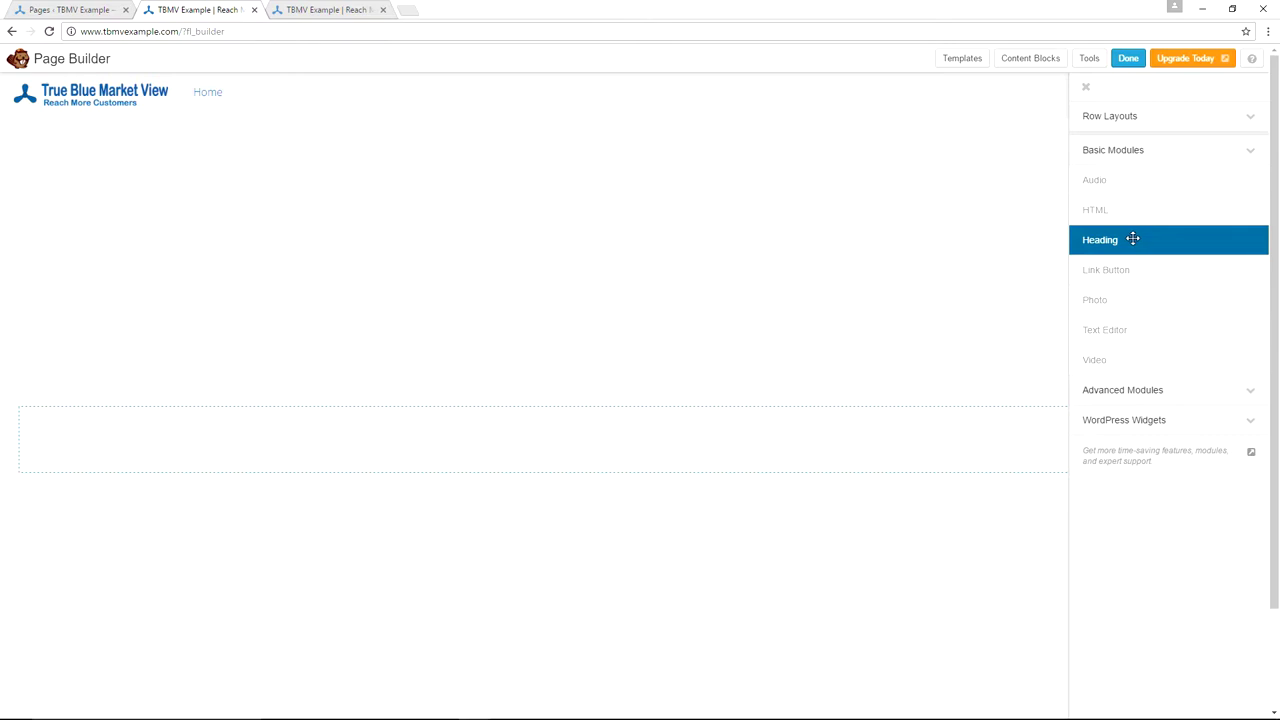
drag(1131, 239, 527, 449)
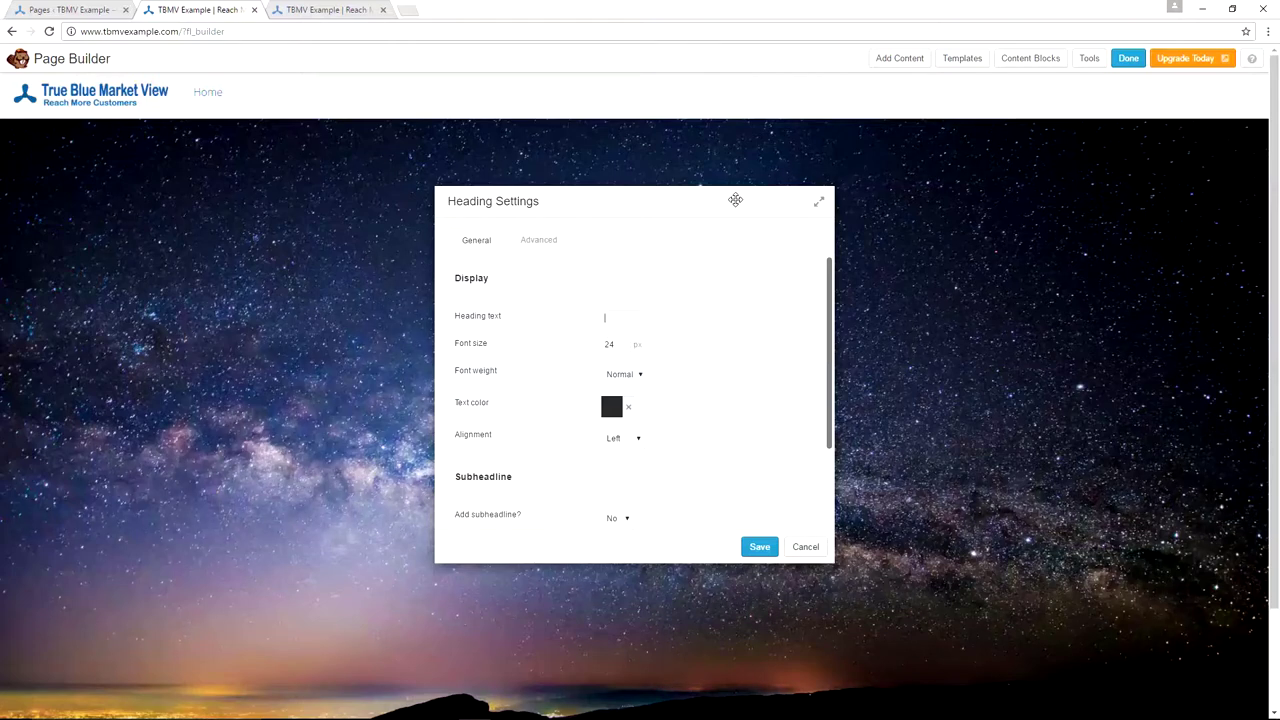
text(Reach More Cu)
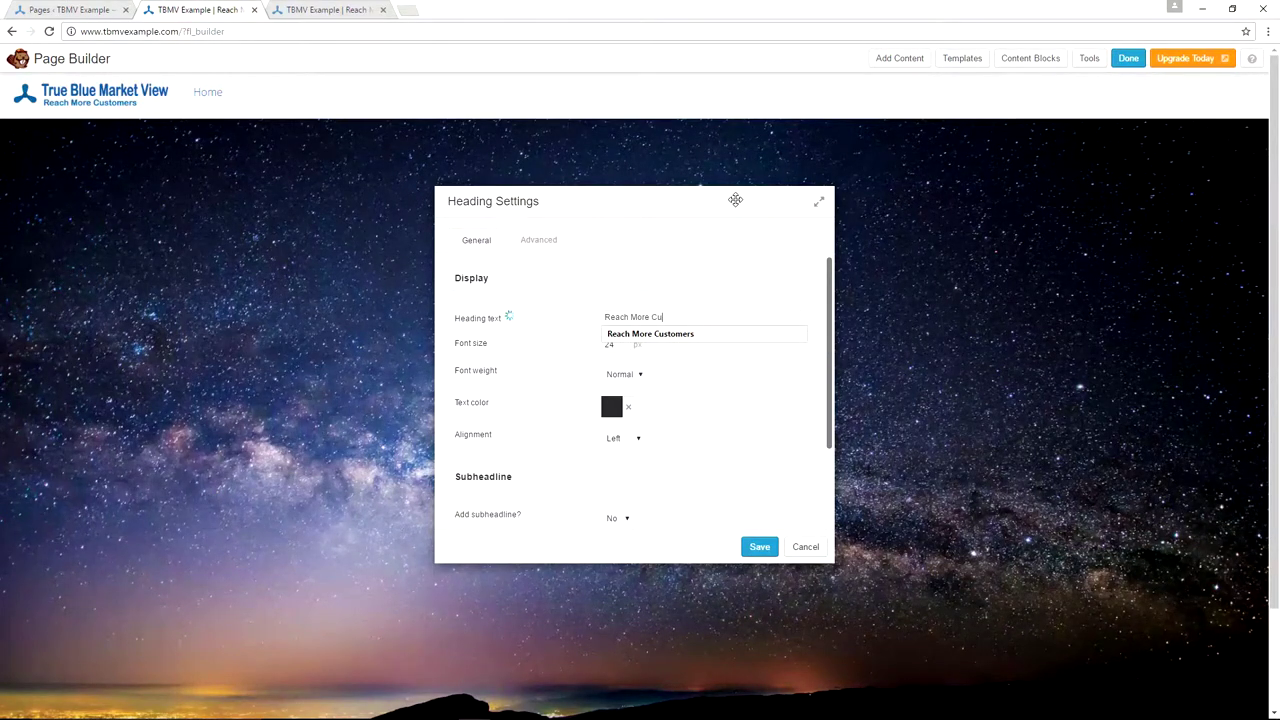
text(stomers)
- Format the heading with a 72 px font size, white text colour and Center alignment
click(613, 259)
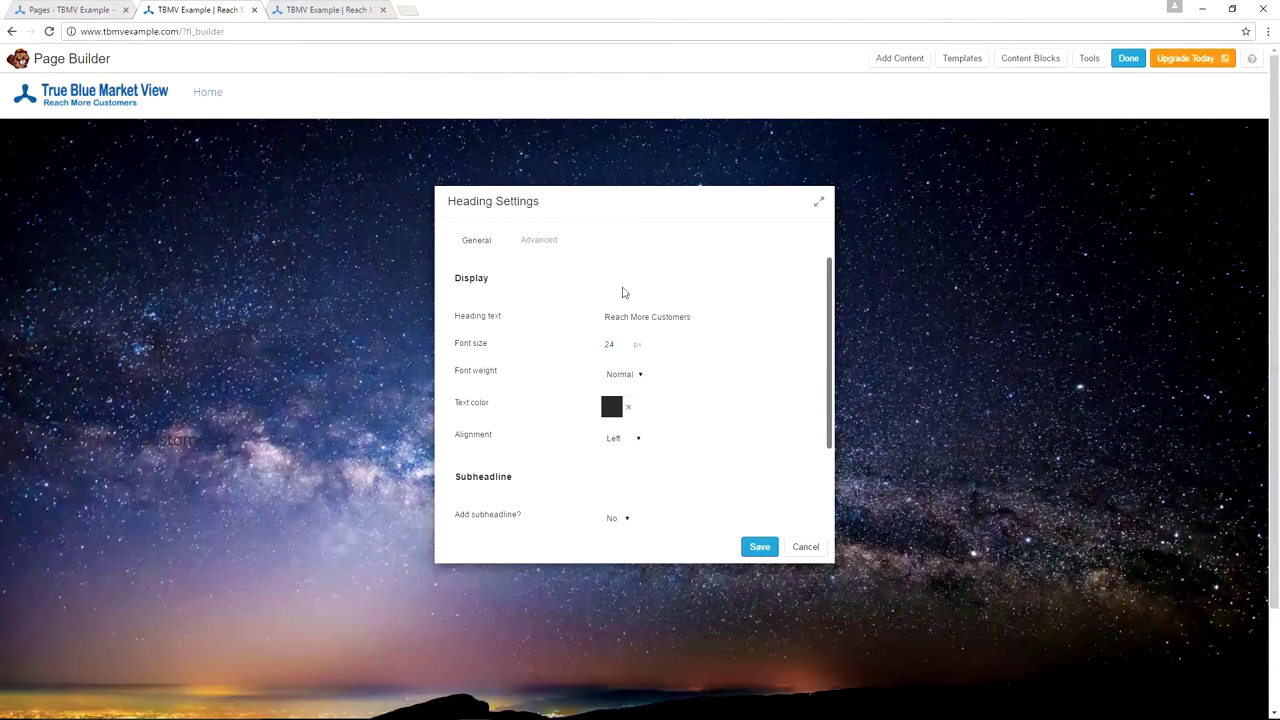
text(72)
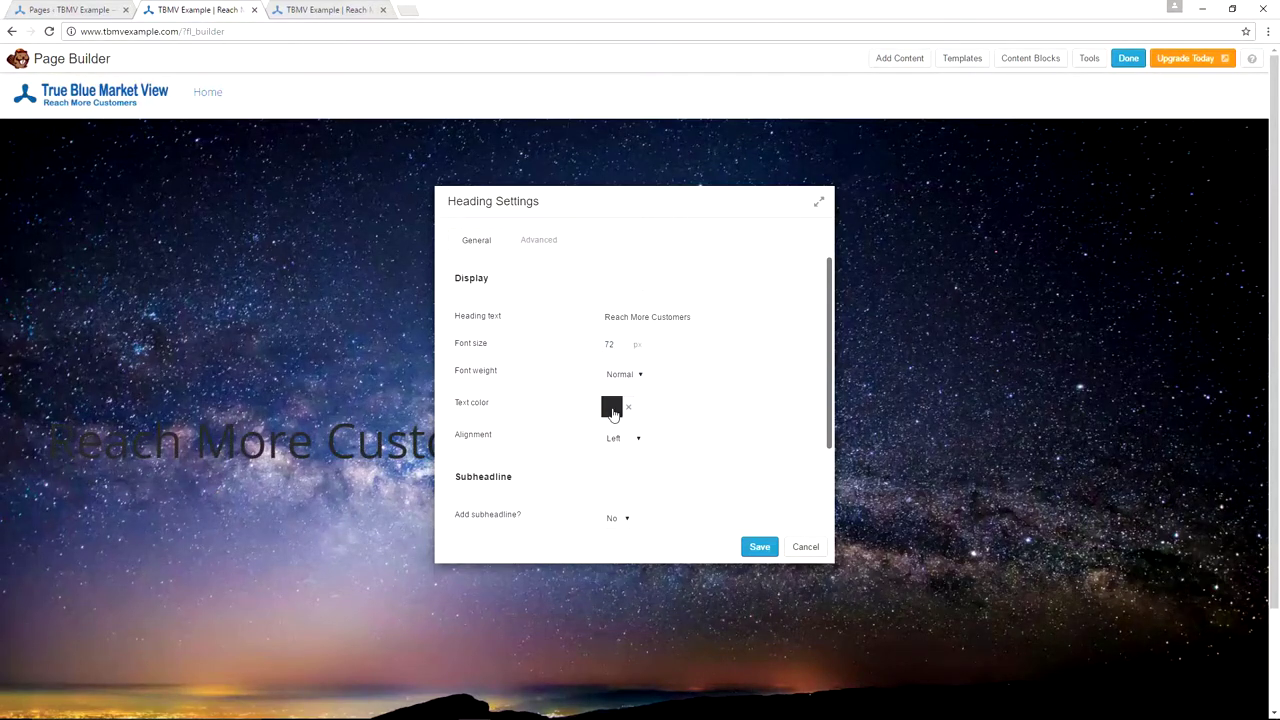
click(613, 410)
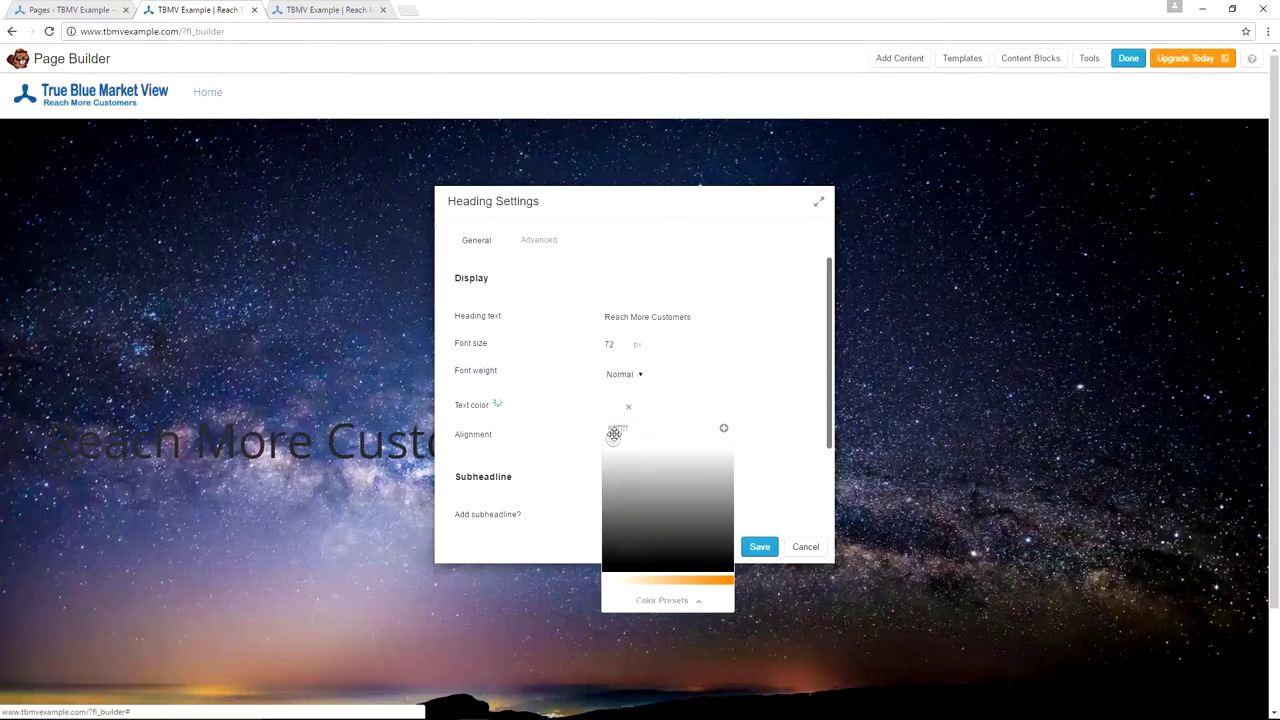
click(603, 438)
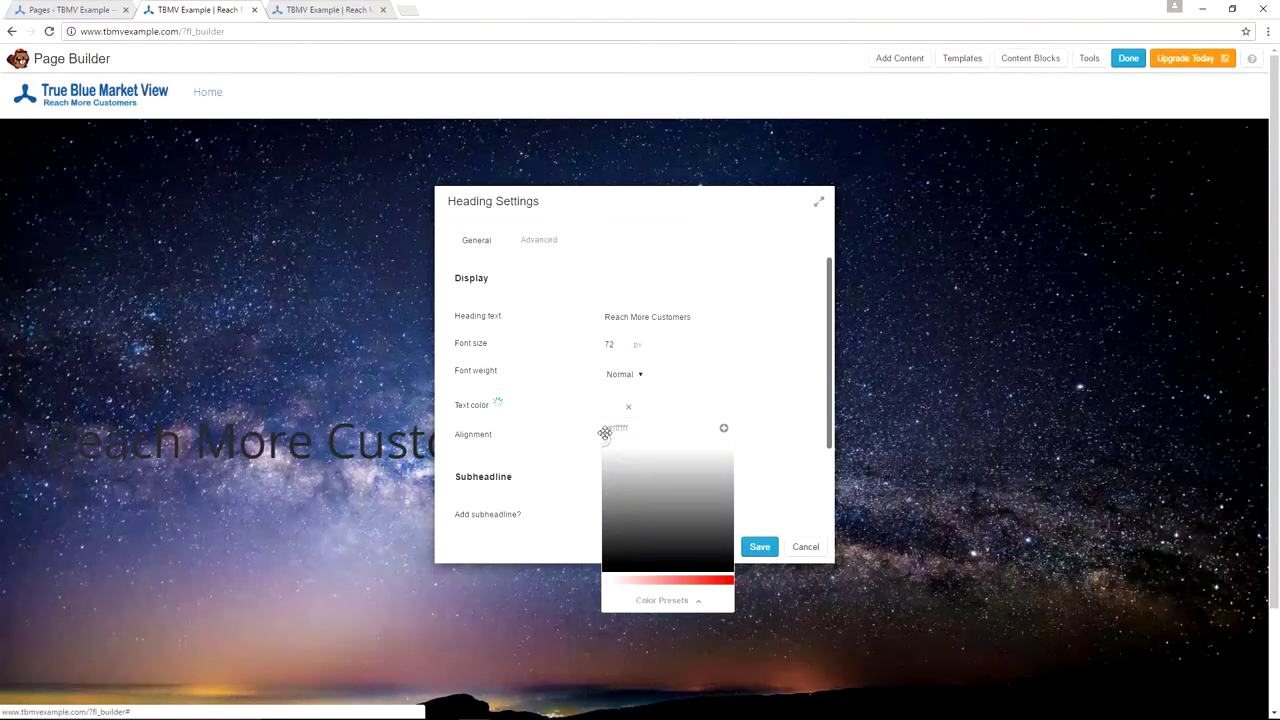
click(714, 360)
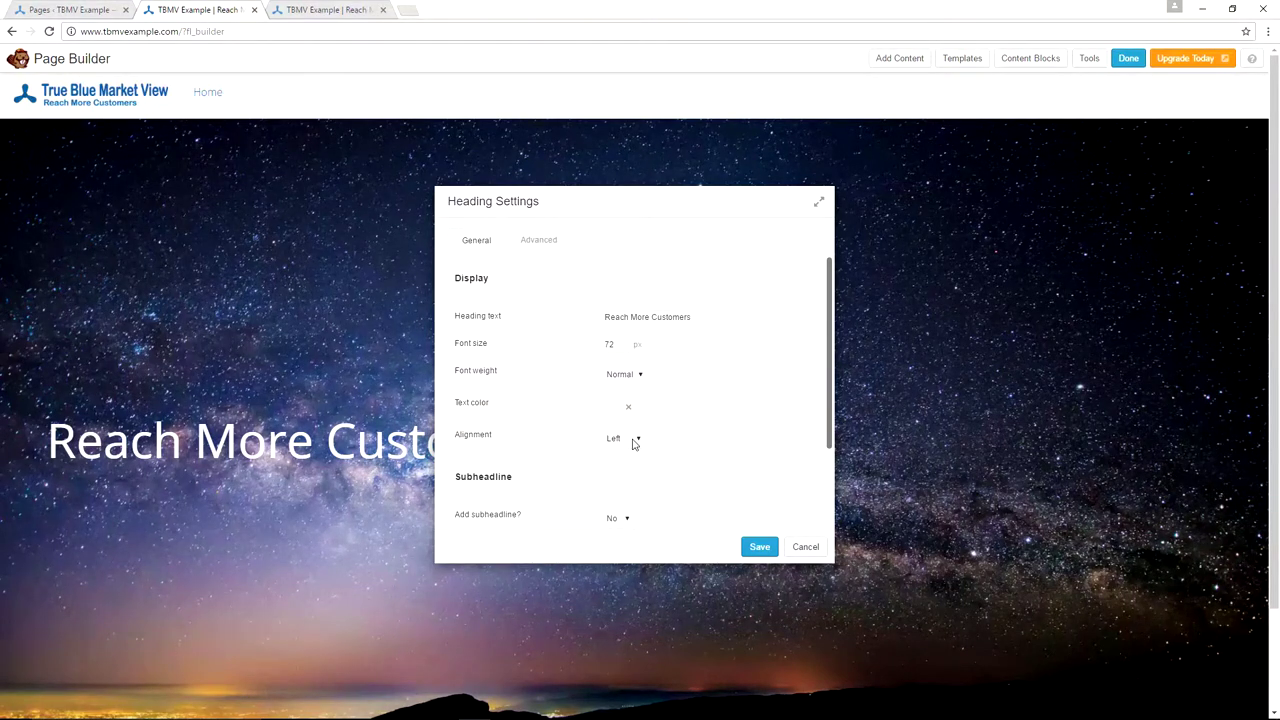
click(633, 443)
click(620, 462)
- Enable responsive font sizes for the heading and enter 32 px for its smaller-screen heading sizes
scroll(735, 398, down, 2)
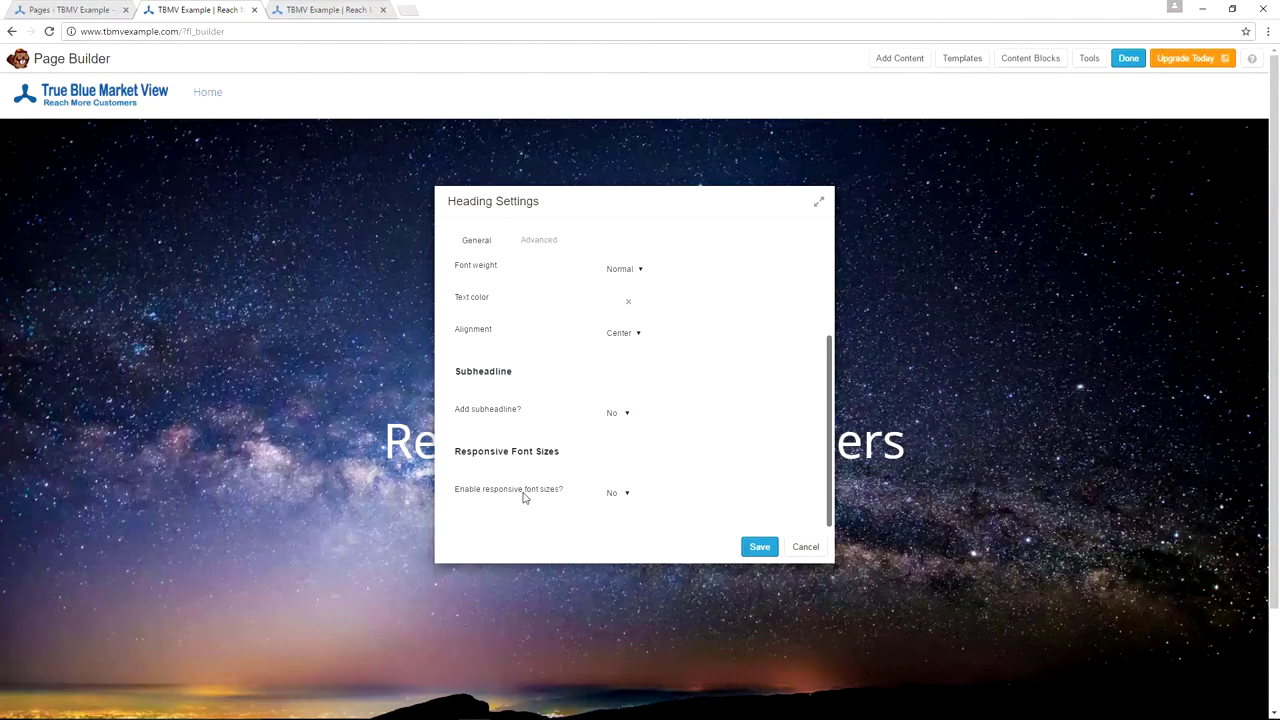
click(628, 497)
click(614, 517)
scroll(675, 420, down, 2)
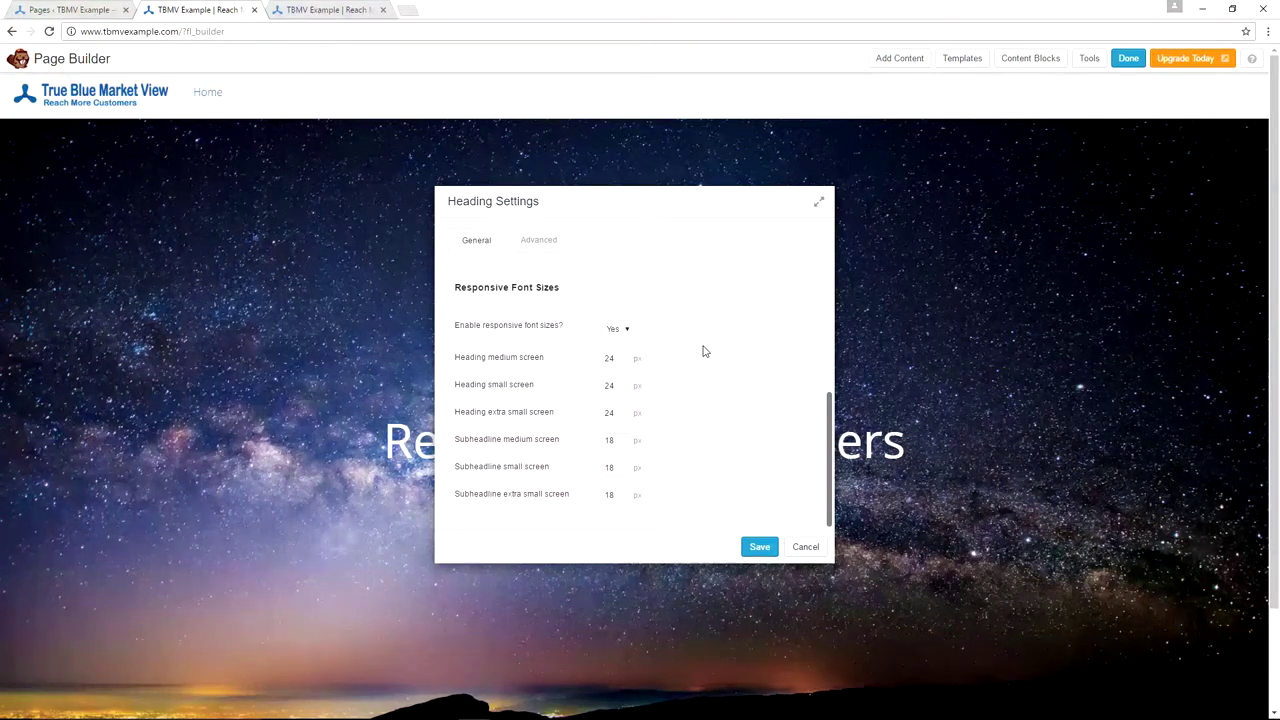
key(Tab)
text(32)
key(Tab)
text(32)
click(751, 338)
- Set the heading's animation style to Fade In in its advanced settings
click(535, 241)
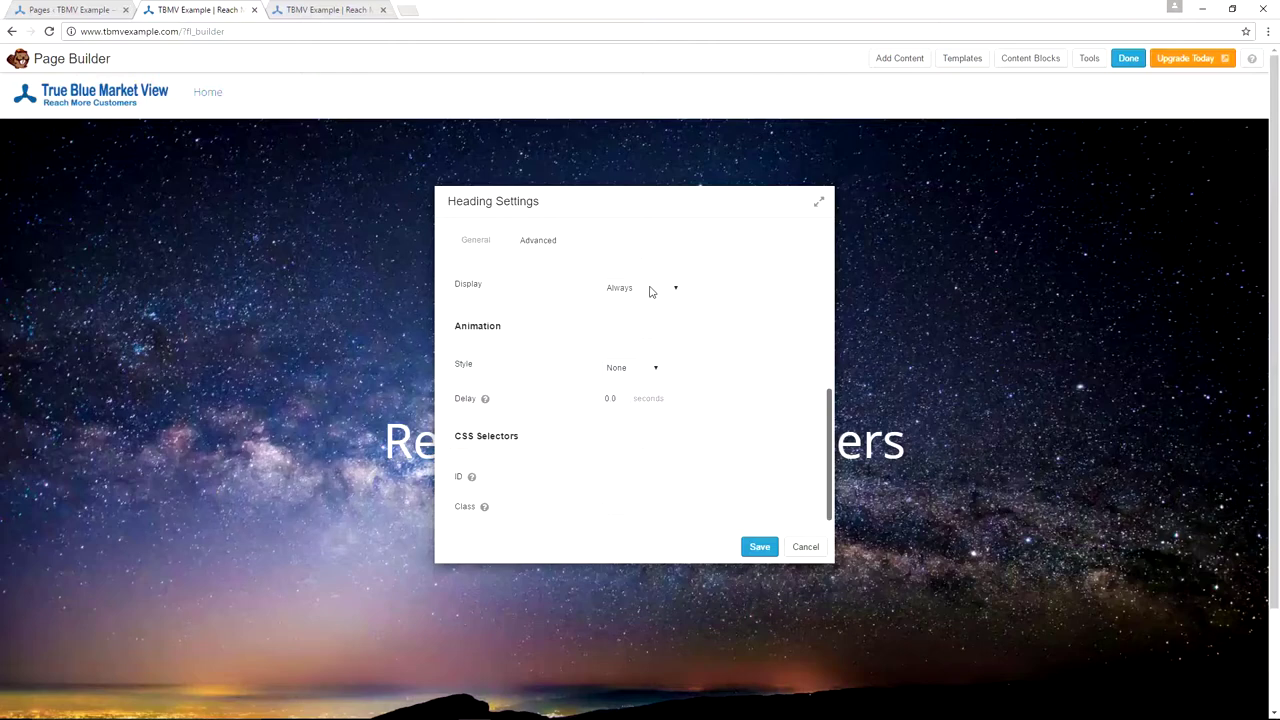
click(655, 369)
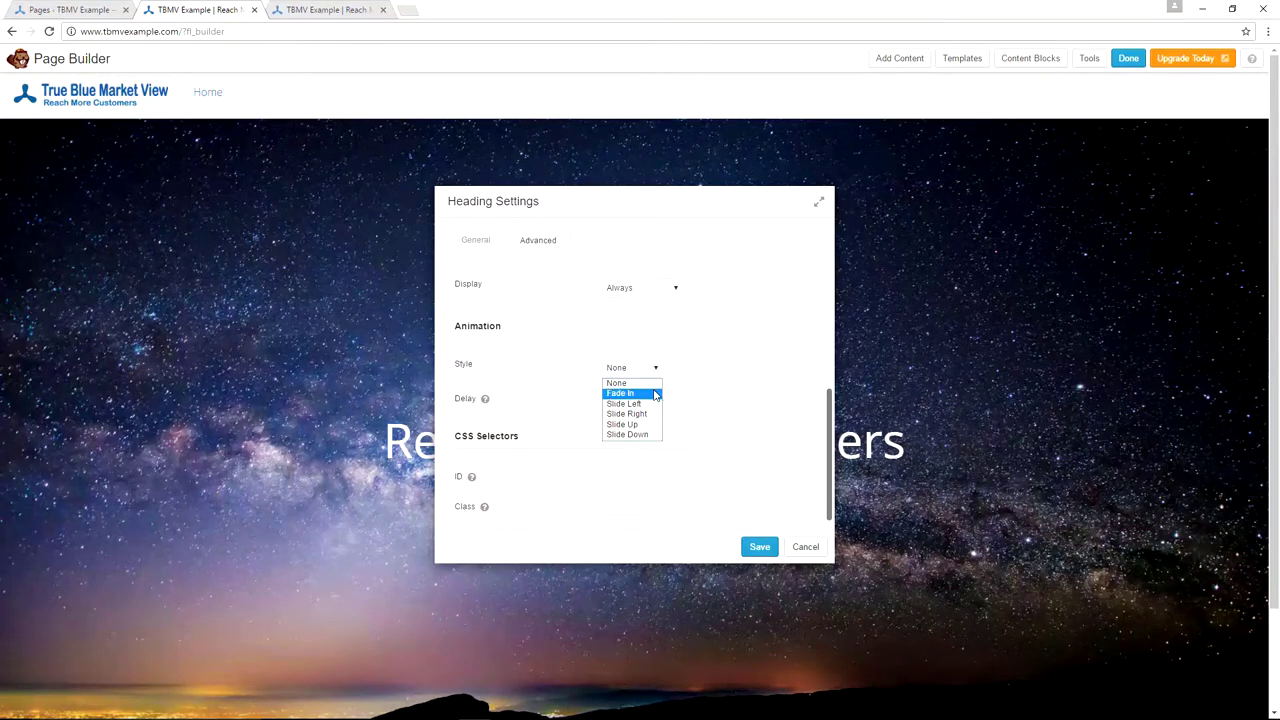
click(655, 394)
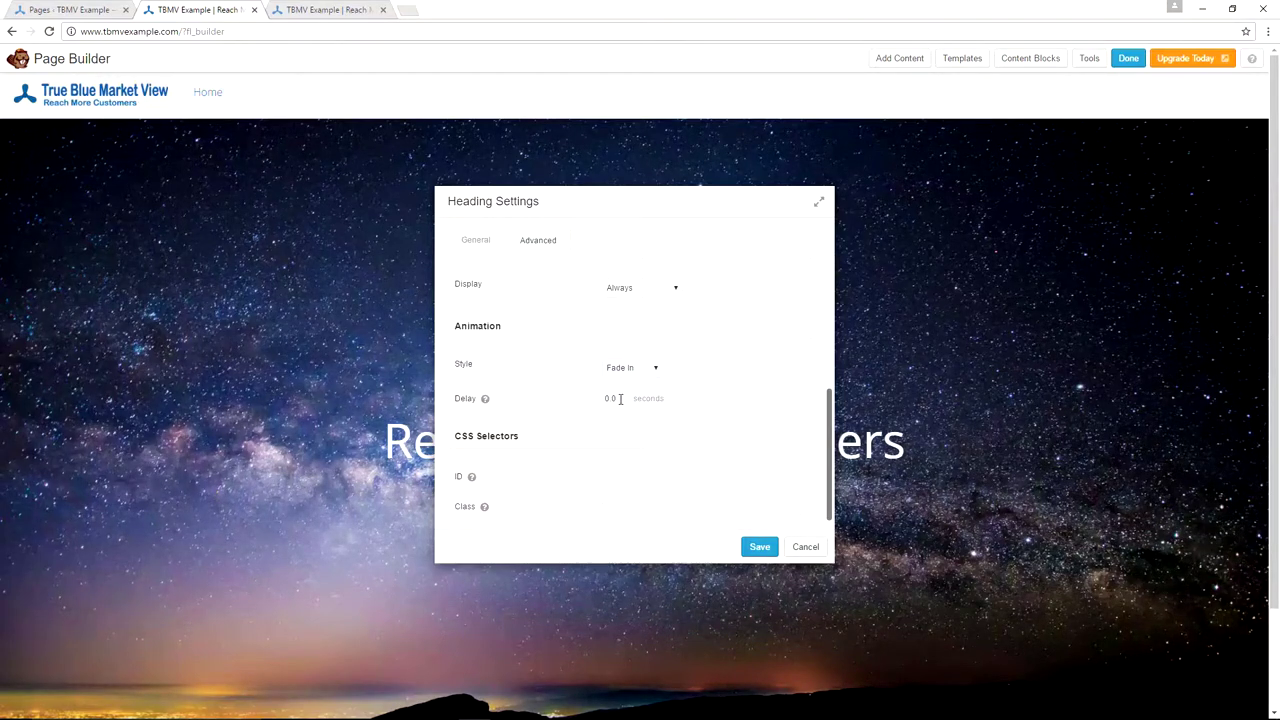
- Set the heading's animation delay to 1.75 seconds and save the heading settings
click(623, 398)
text(1.75)
scroll(711, 353, down, 1)
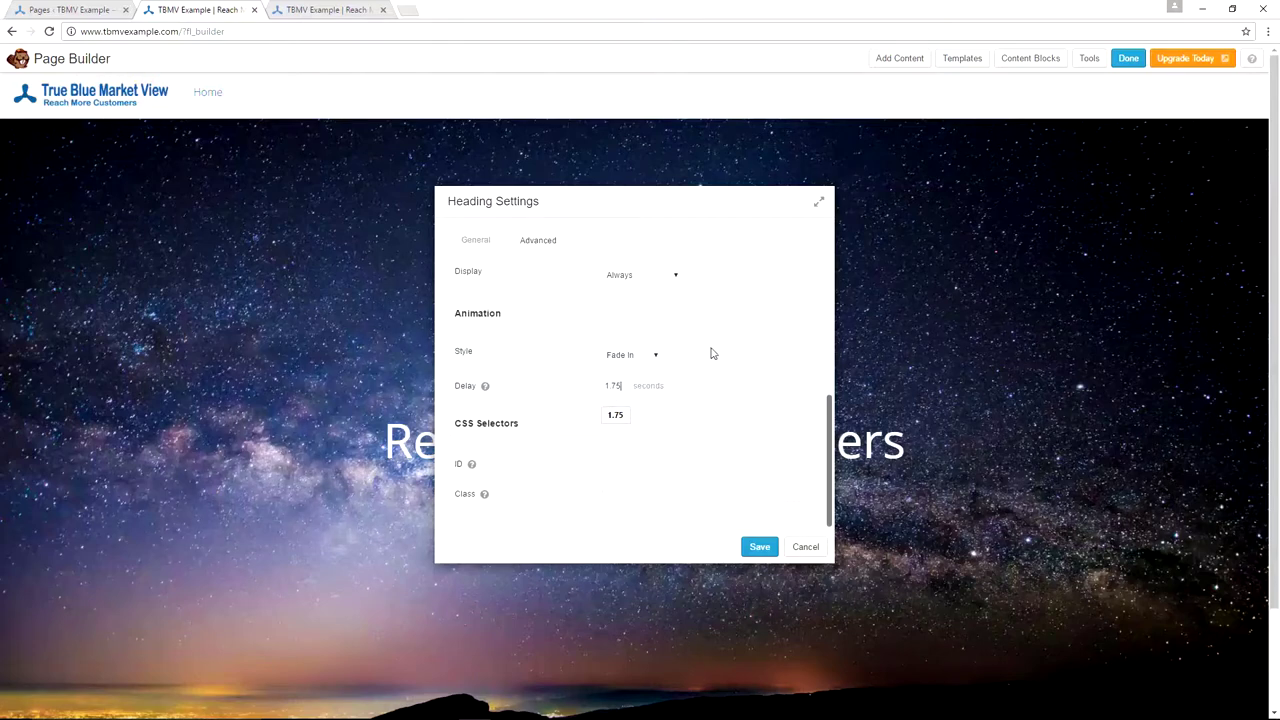
scroll(718, 399, up, 3)
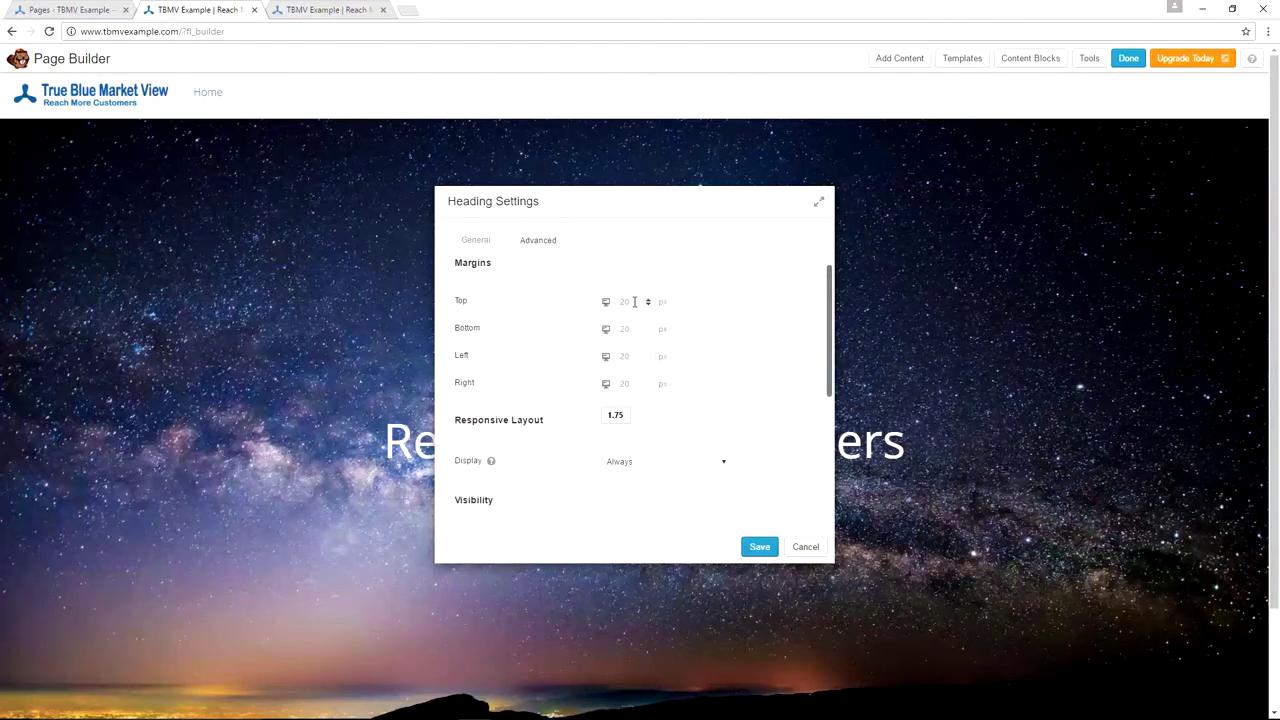
click(759, 548)
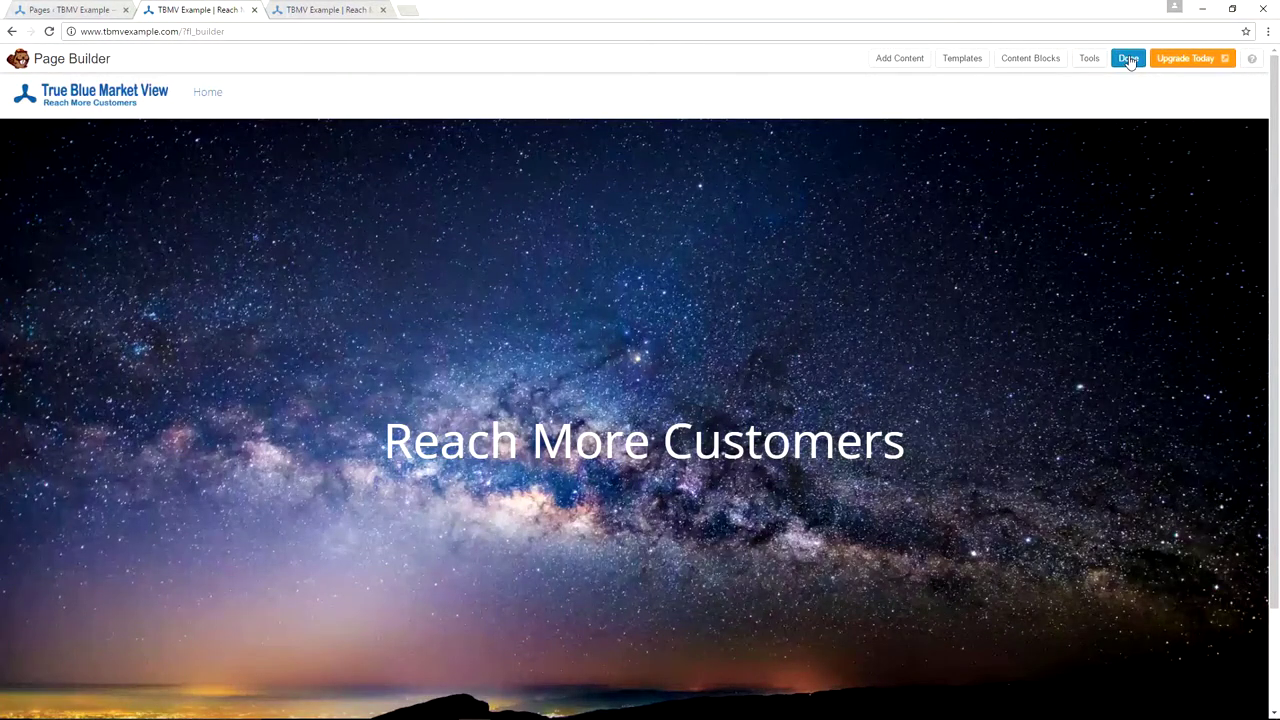
- Publish the Home page changes and reload the separately opened live page to check the heading's fade-in
click(1128, 60)
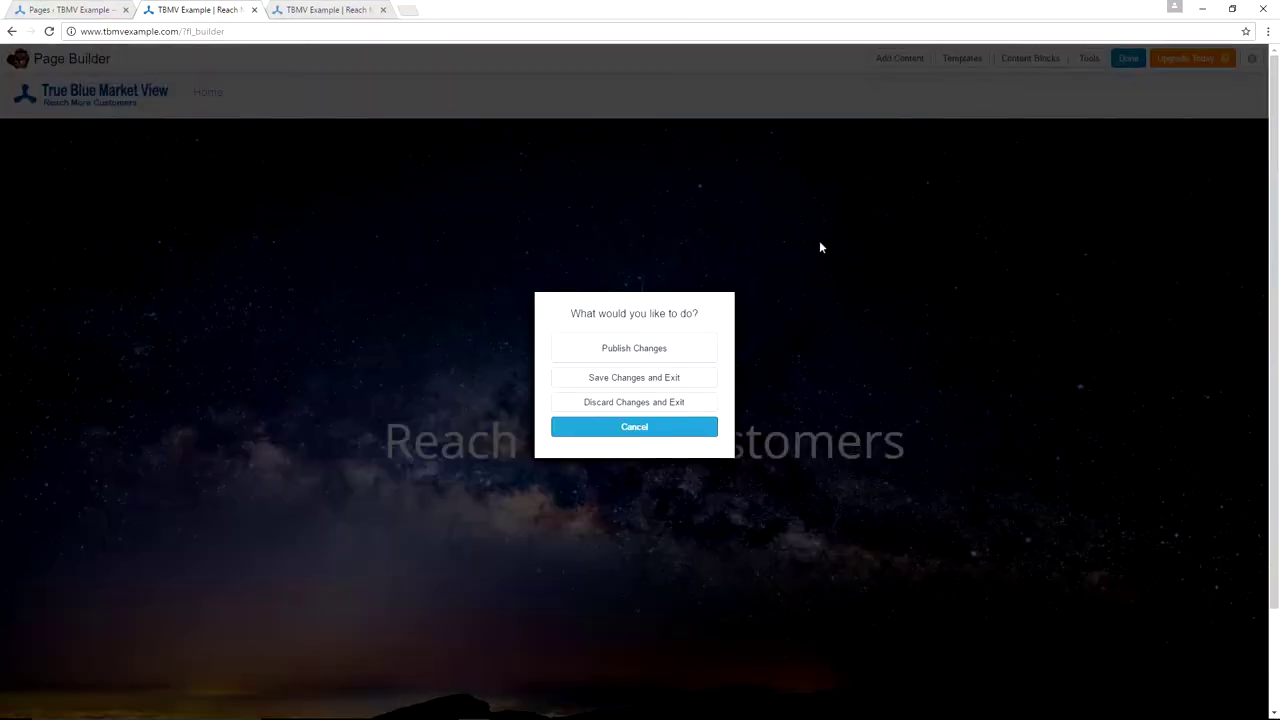
click(585, 350)
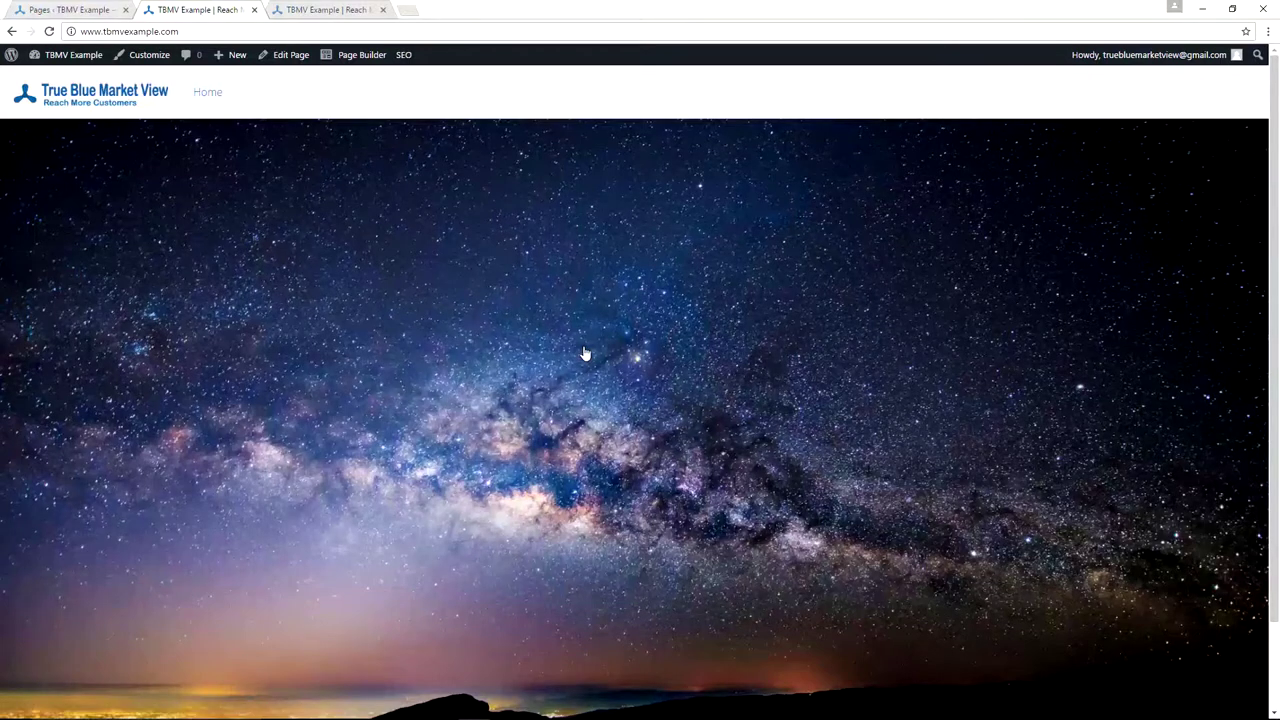
click(316, 8)
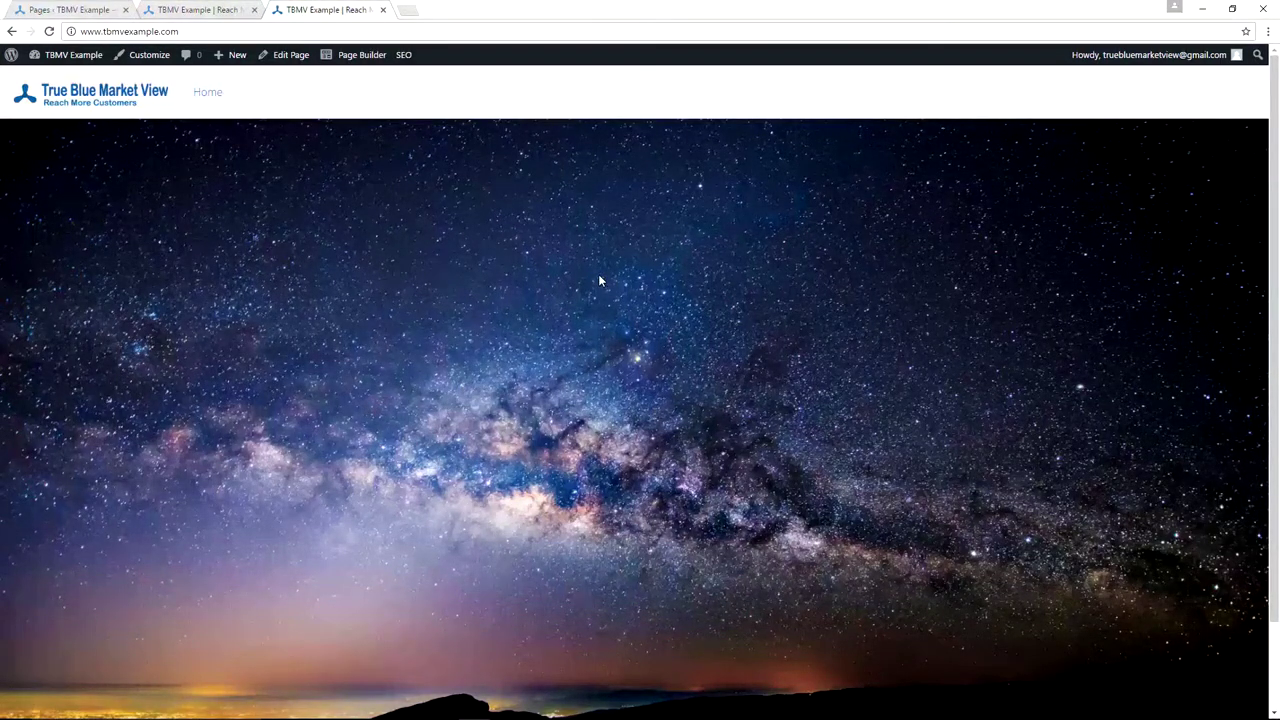
key(F5)
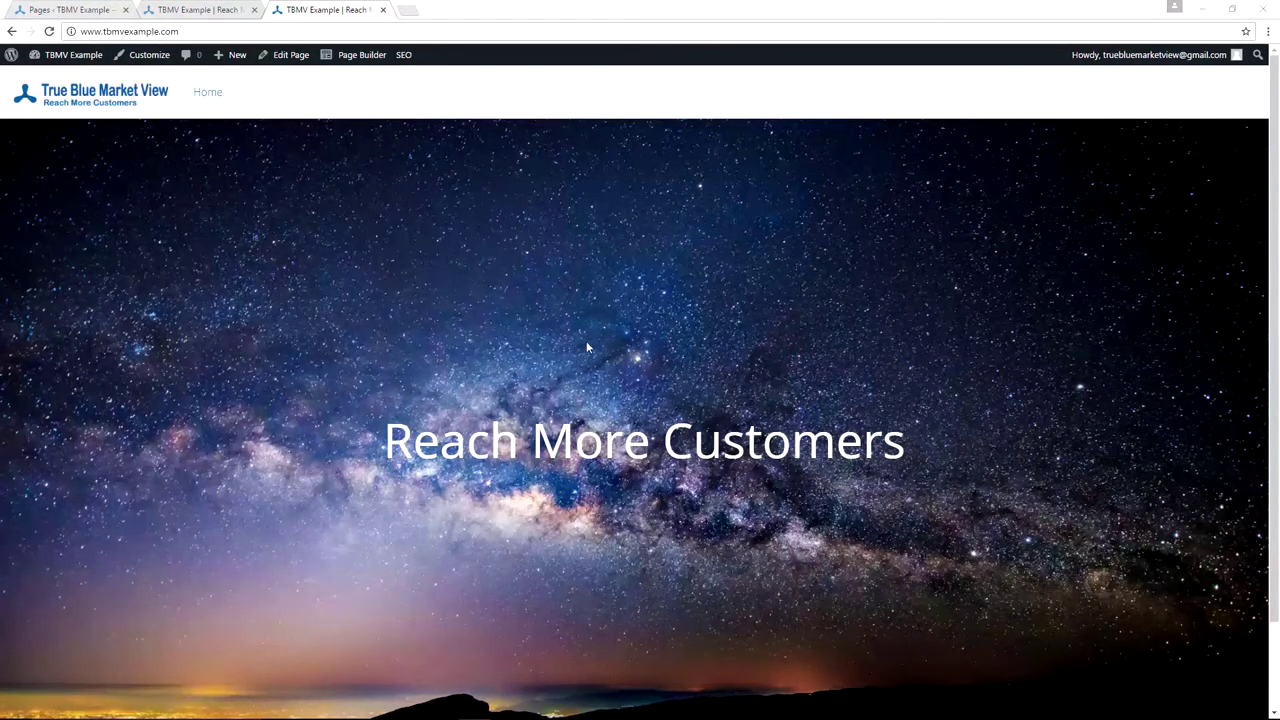
- Switch to the Firefox window showing truebluemarketview.com and move it beside the example site to compare the two headings
key(alt+Tab)
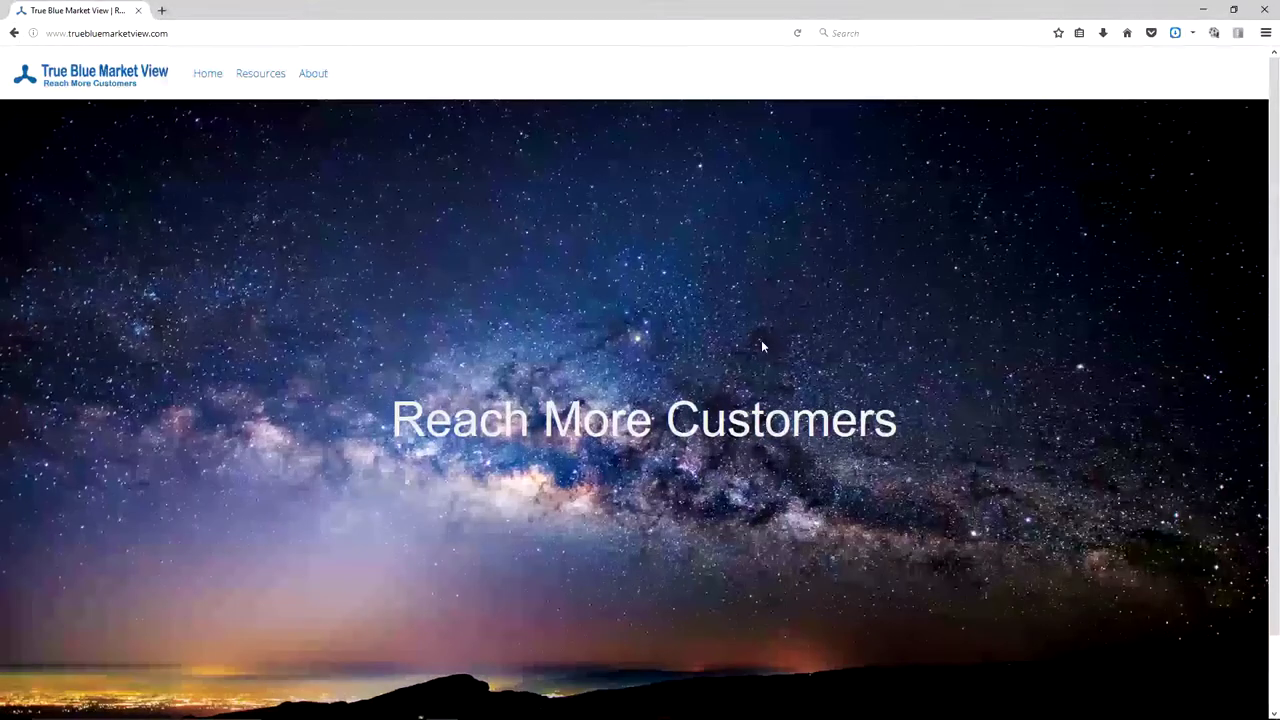
double_click(607, 11)
drag(568, 103, 1028, 104)
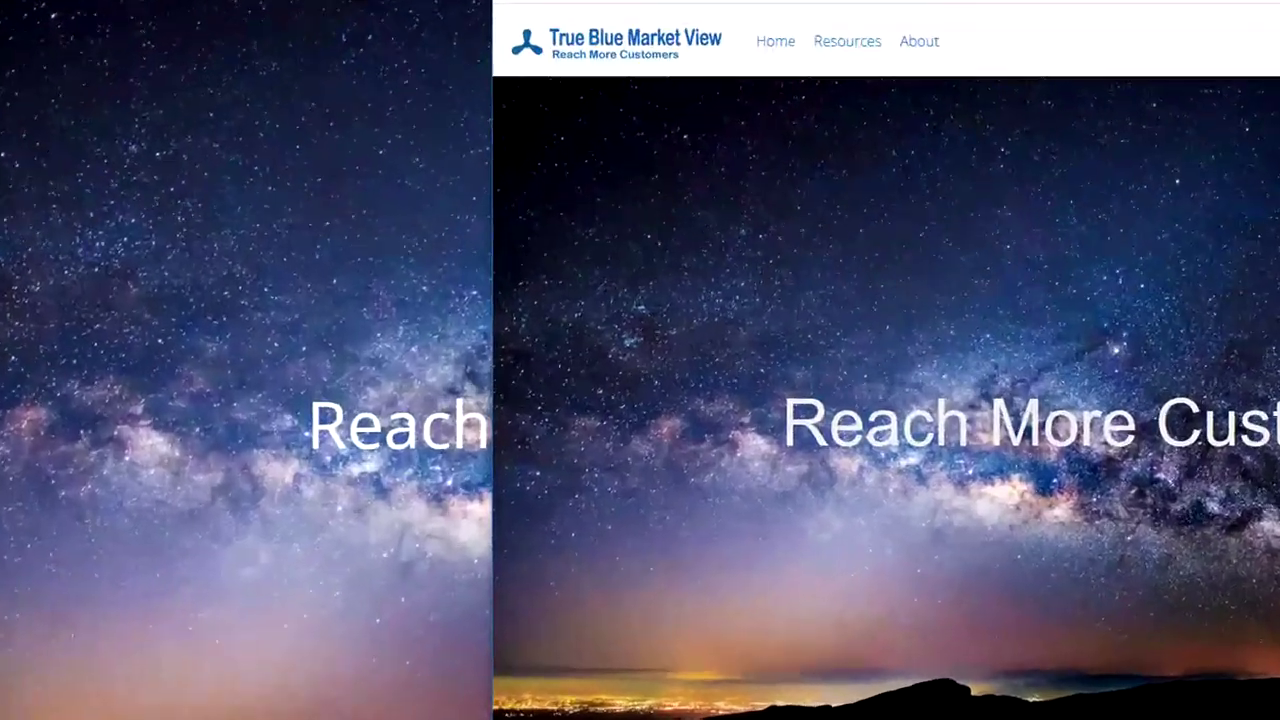
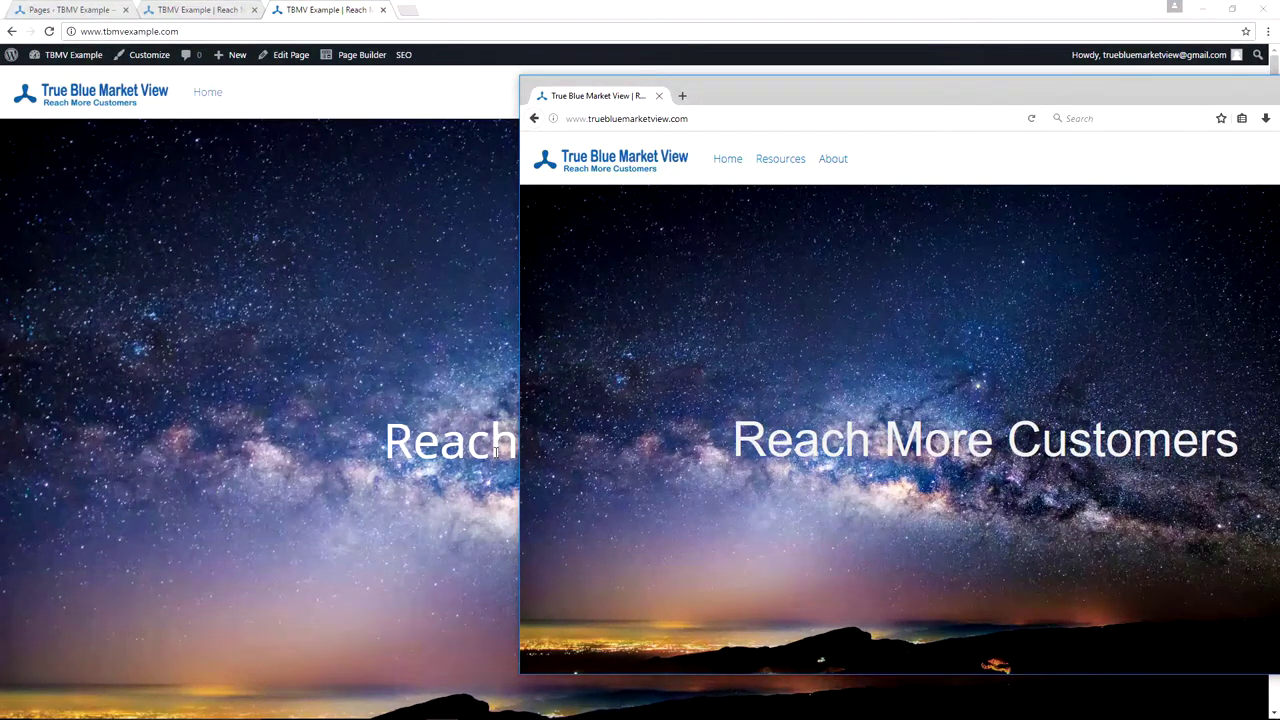
- Reopen the Home page in Page Builder, change the heading's text colour to light grey #e2e2e2 and save the settings
click(215, 12)
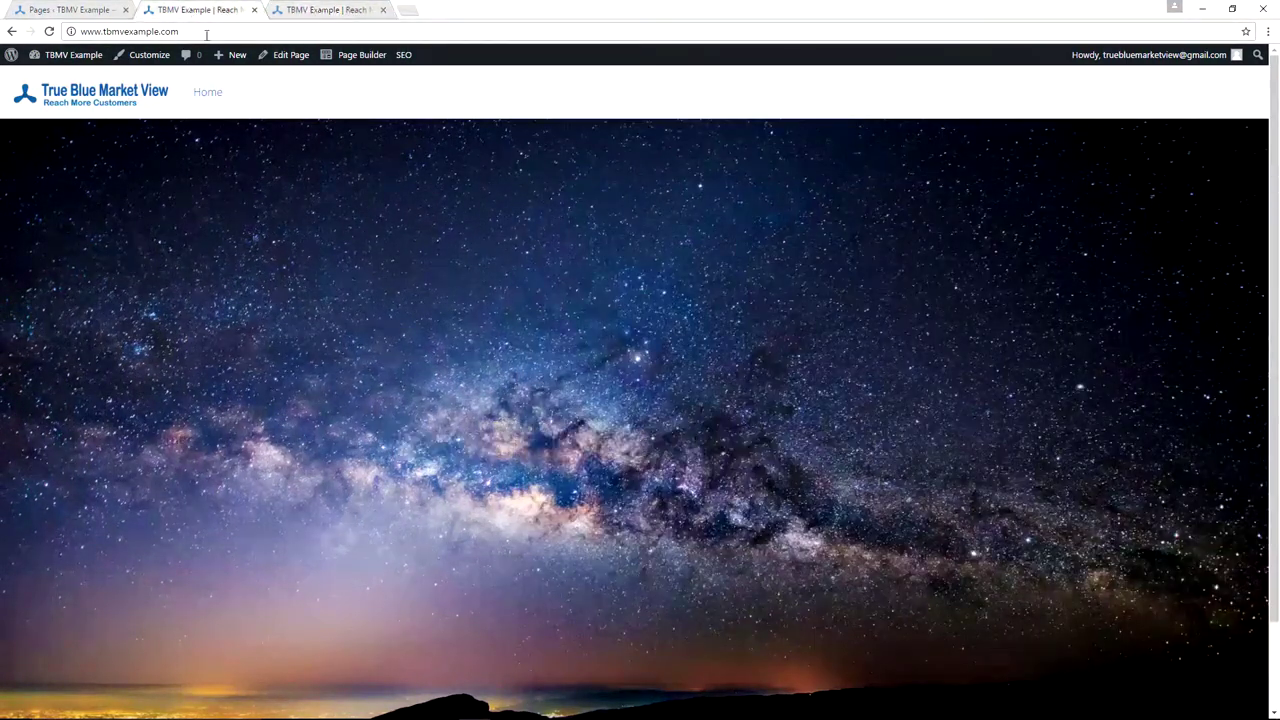
click(355, 57)
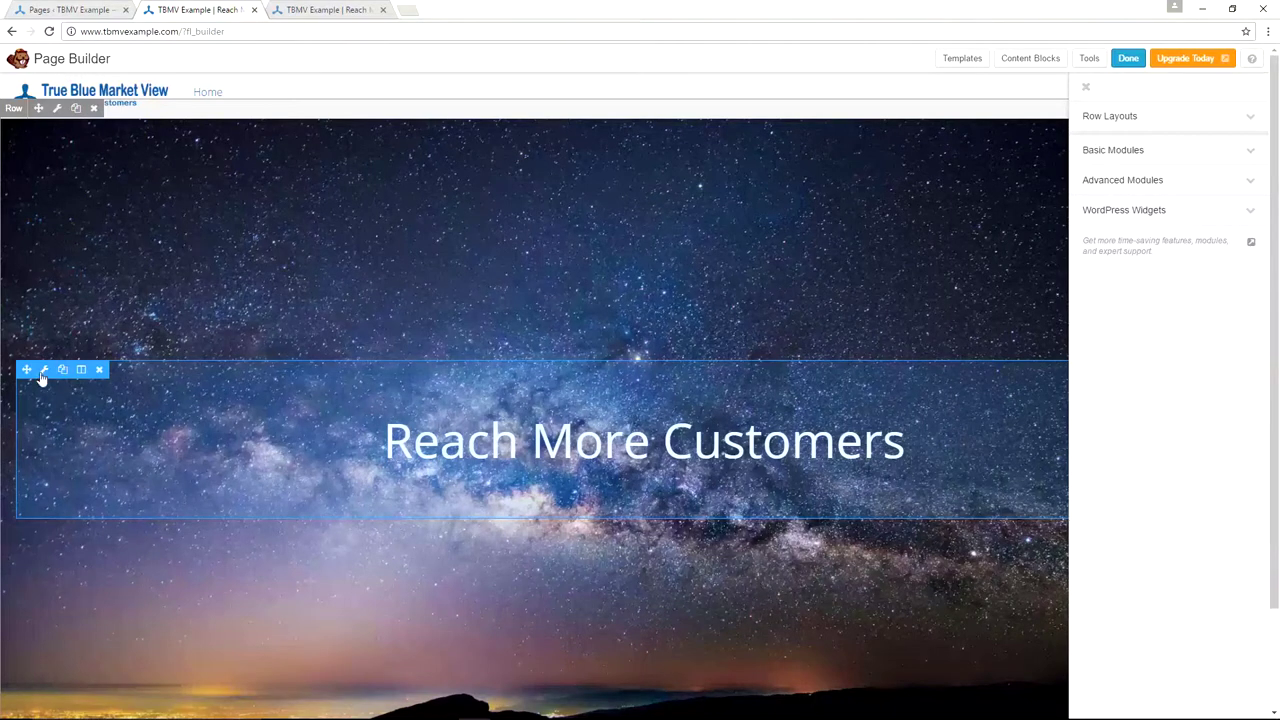
click(42, 372)
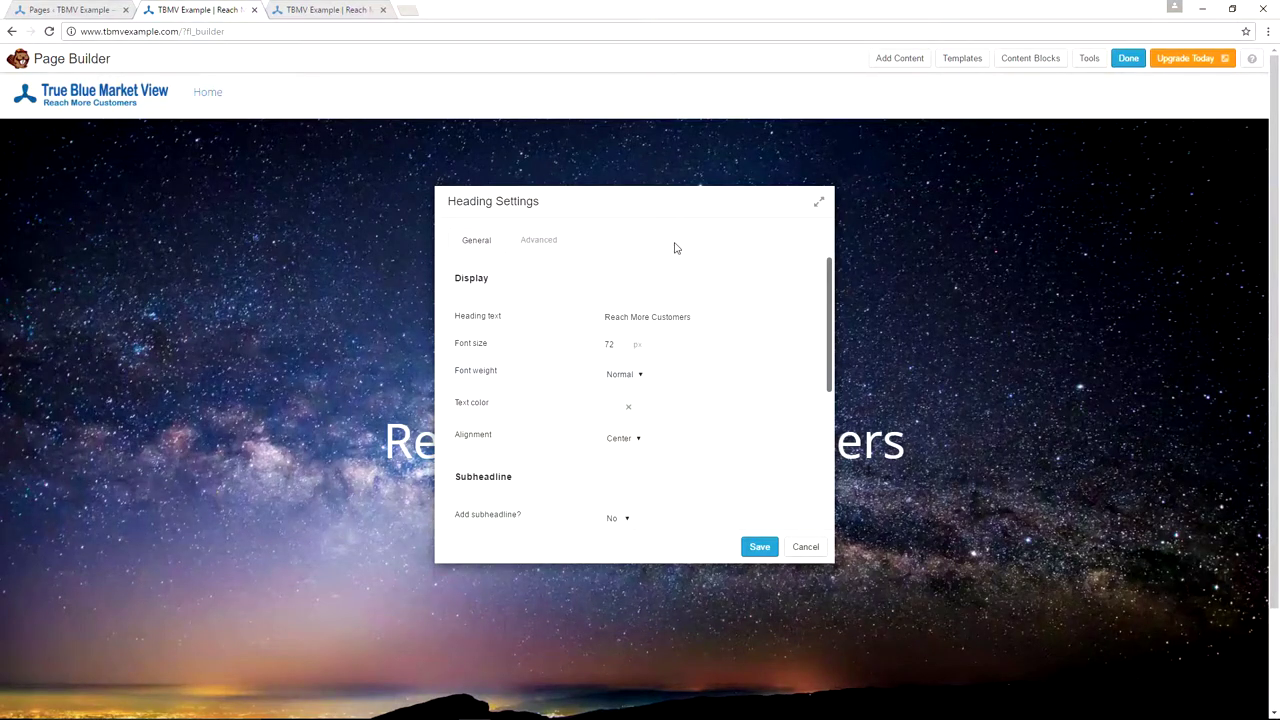
click(613, 413)
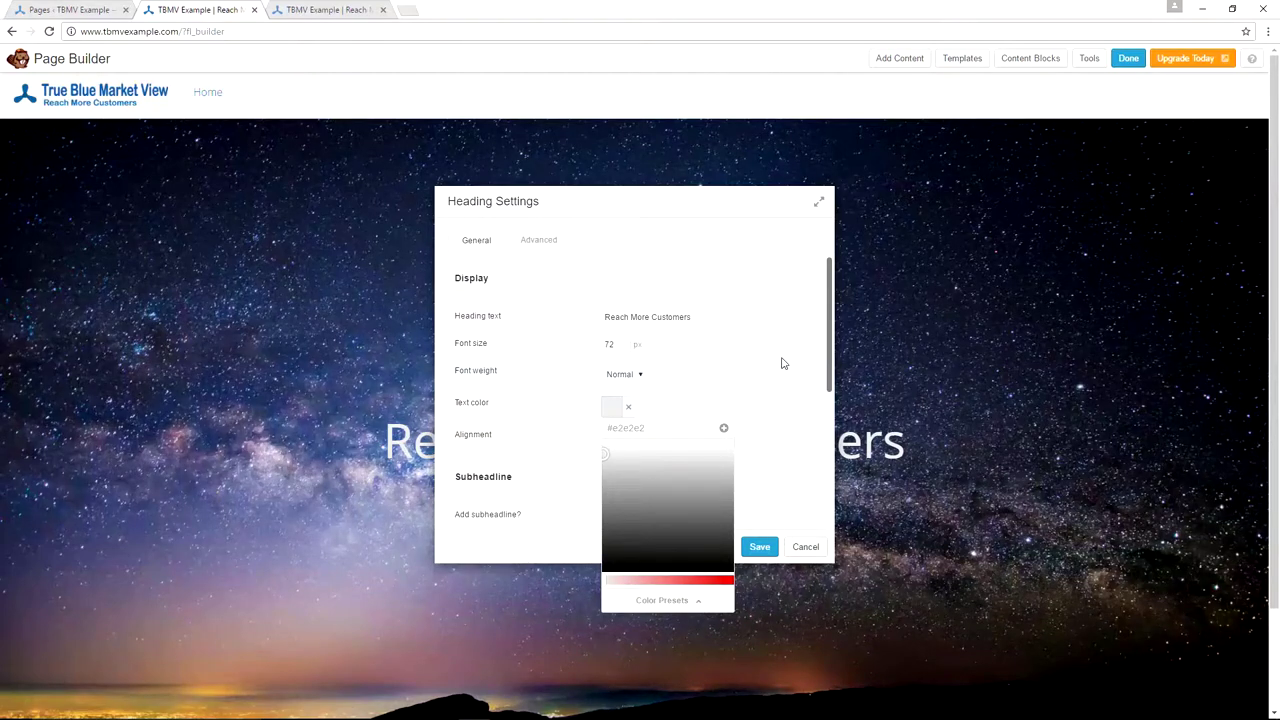
click(757, 364)
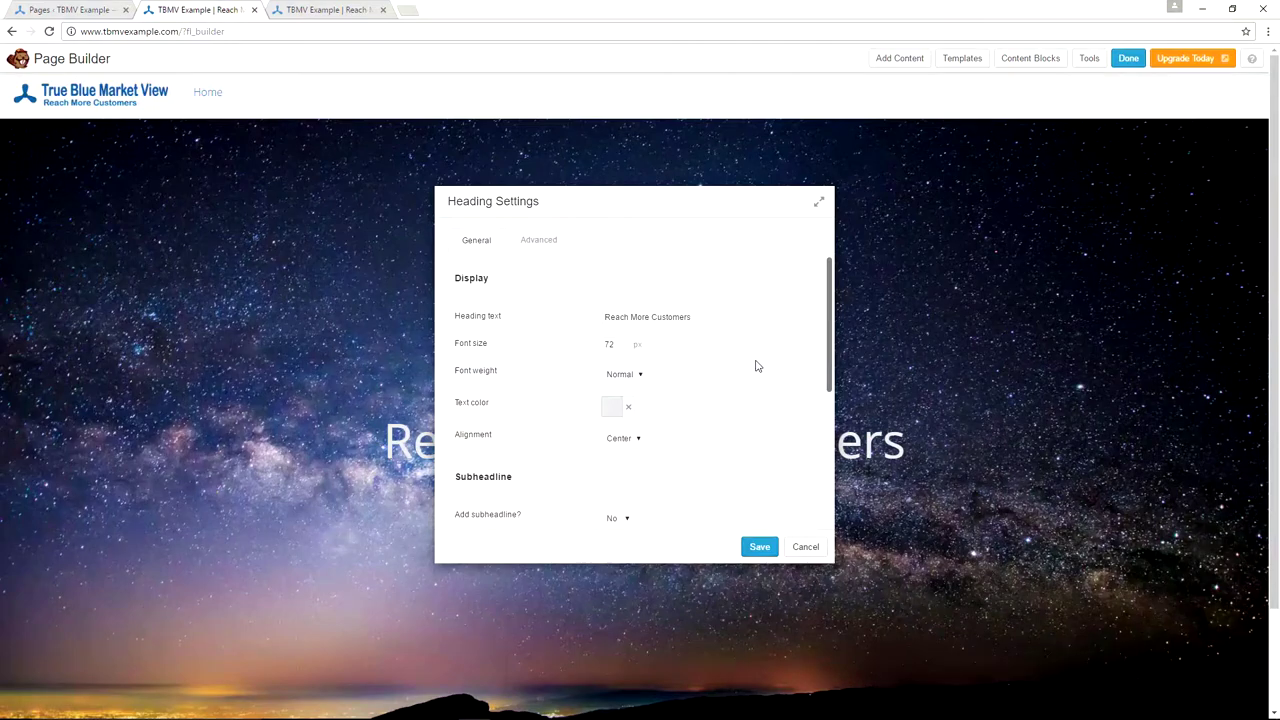
click(758, 548)
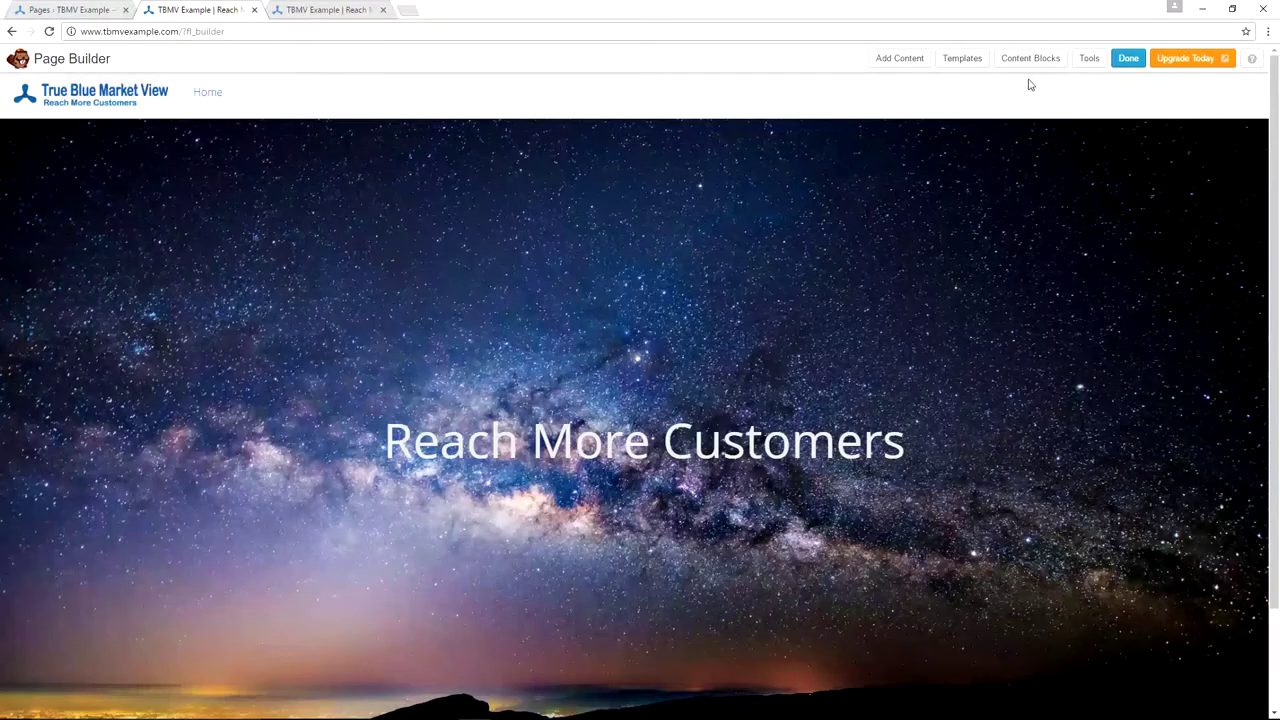
- Publish the recoloured heading and reload the live Home page
click(1125, 67)
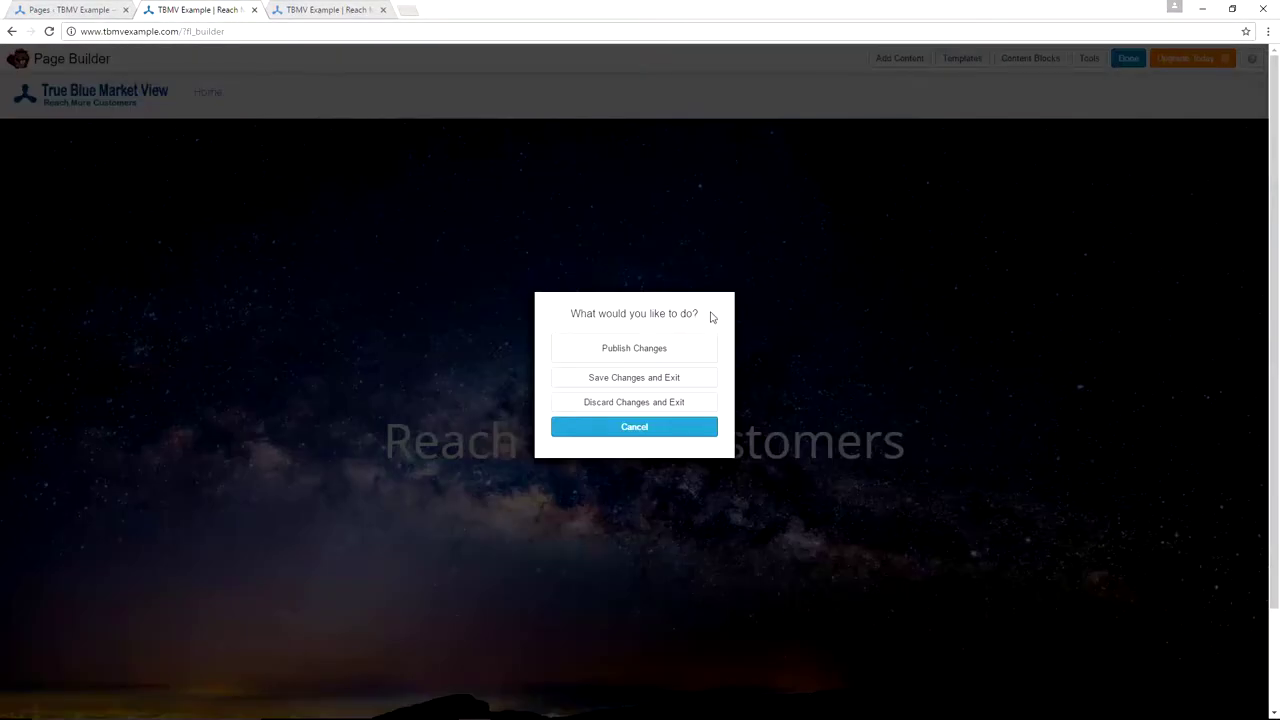
click(645, 357)
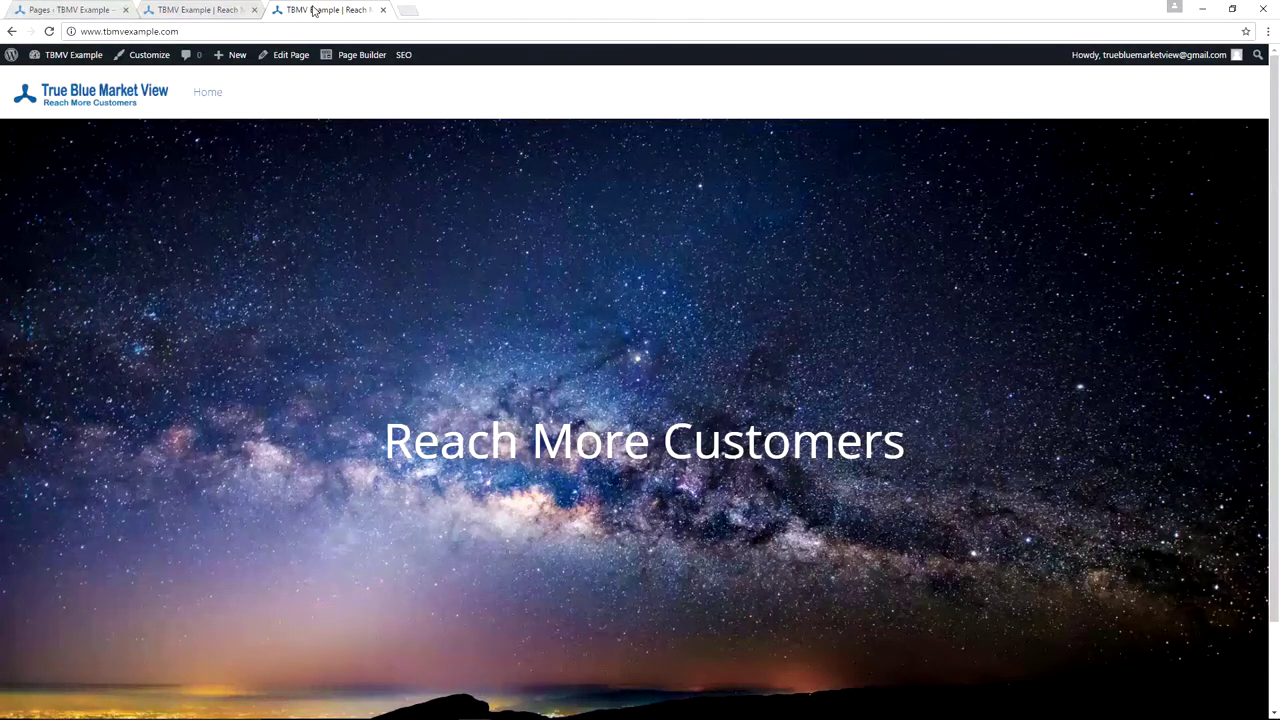
key(F5)
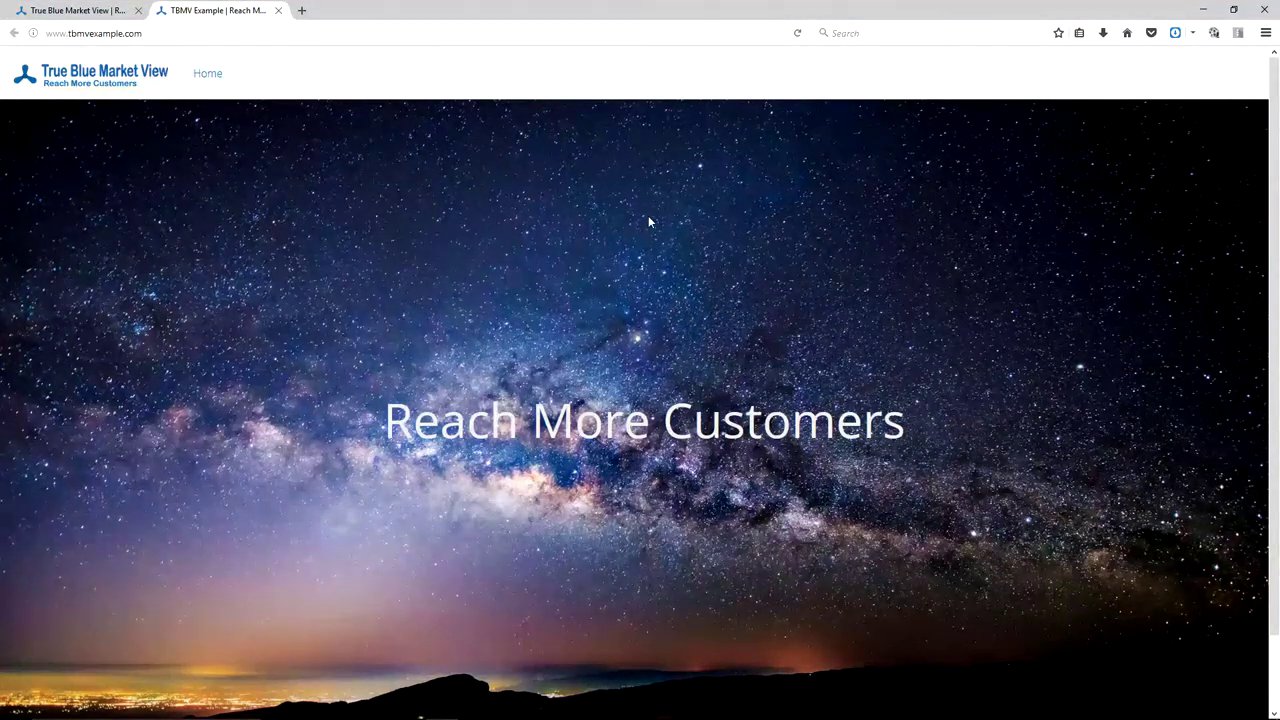
- Compare the heading's font and photo row on tbmvexample.com with those on truebluemarketview.com in Firefox
scroll(648, 218, down, 2)
scroll(648, 218, up, 2)
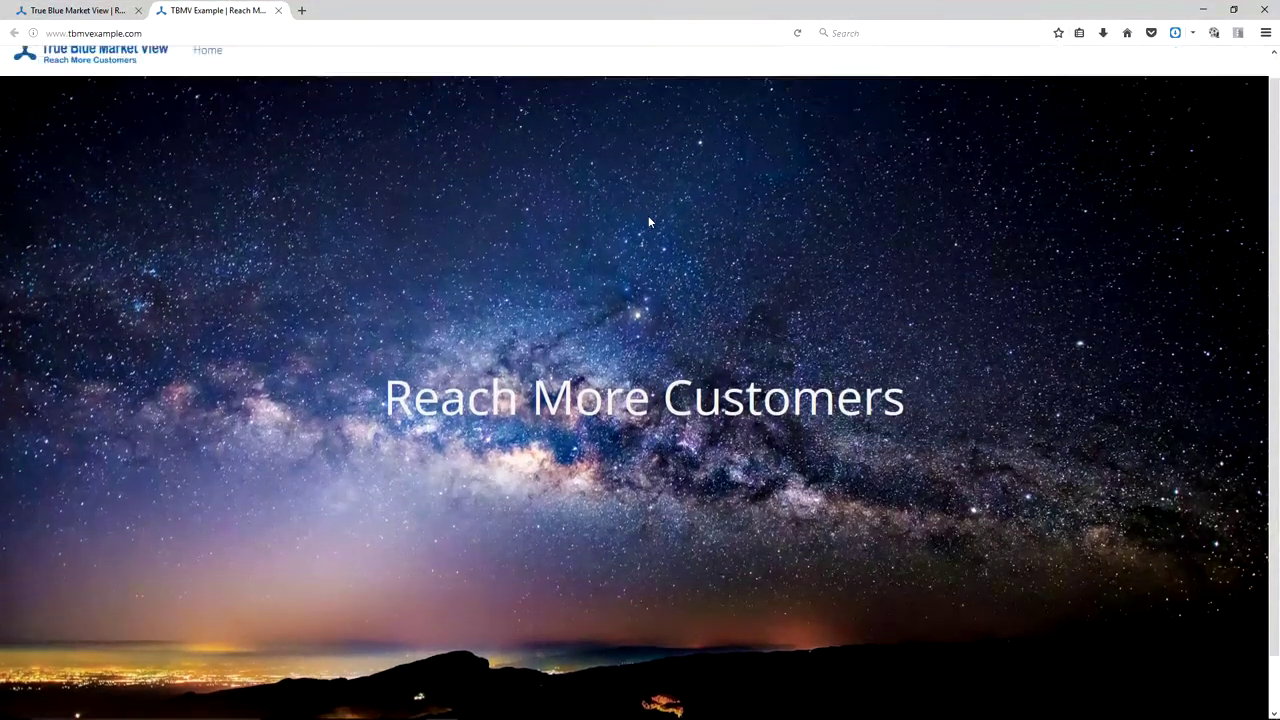
click(73, 10)
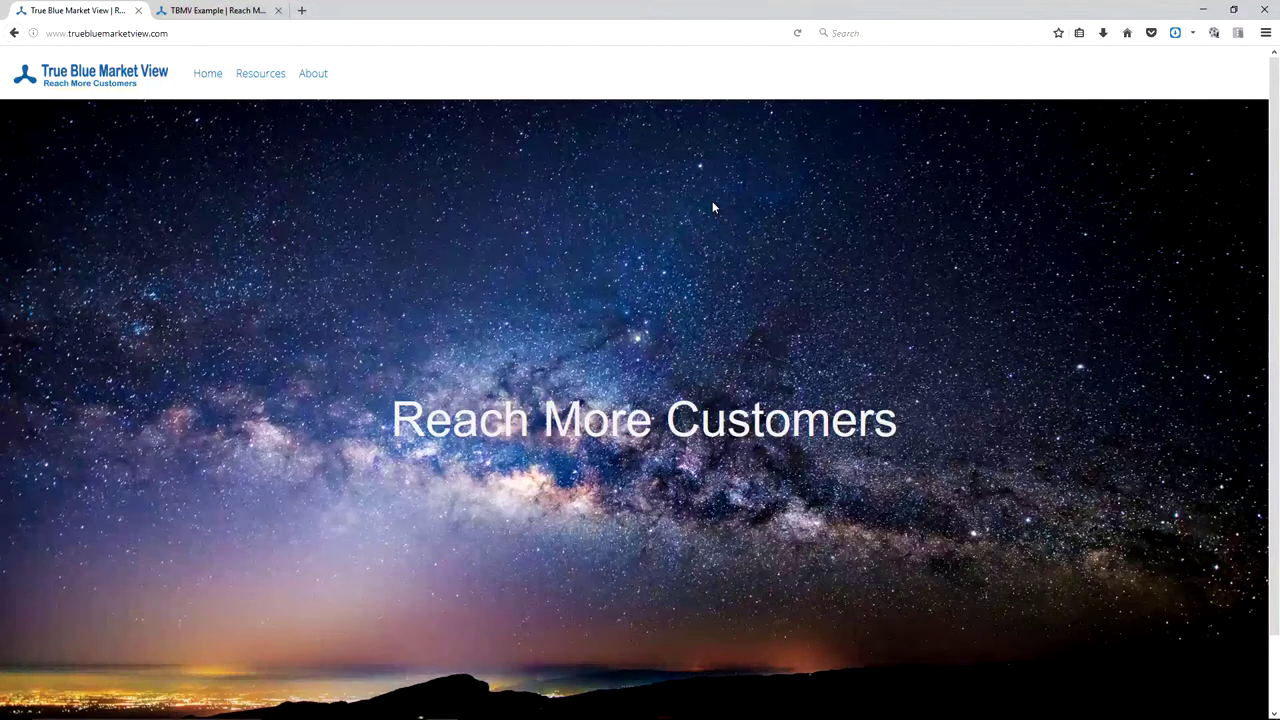
scroll(712, 207, down, 3)
scroll(690, 195, up, 3)
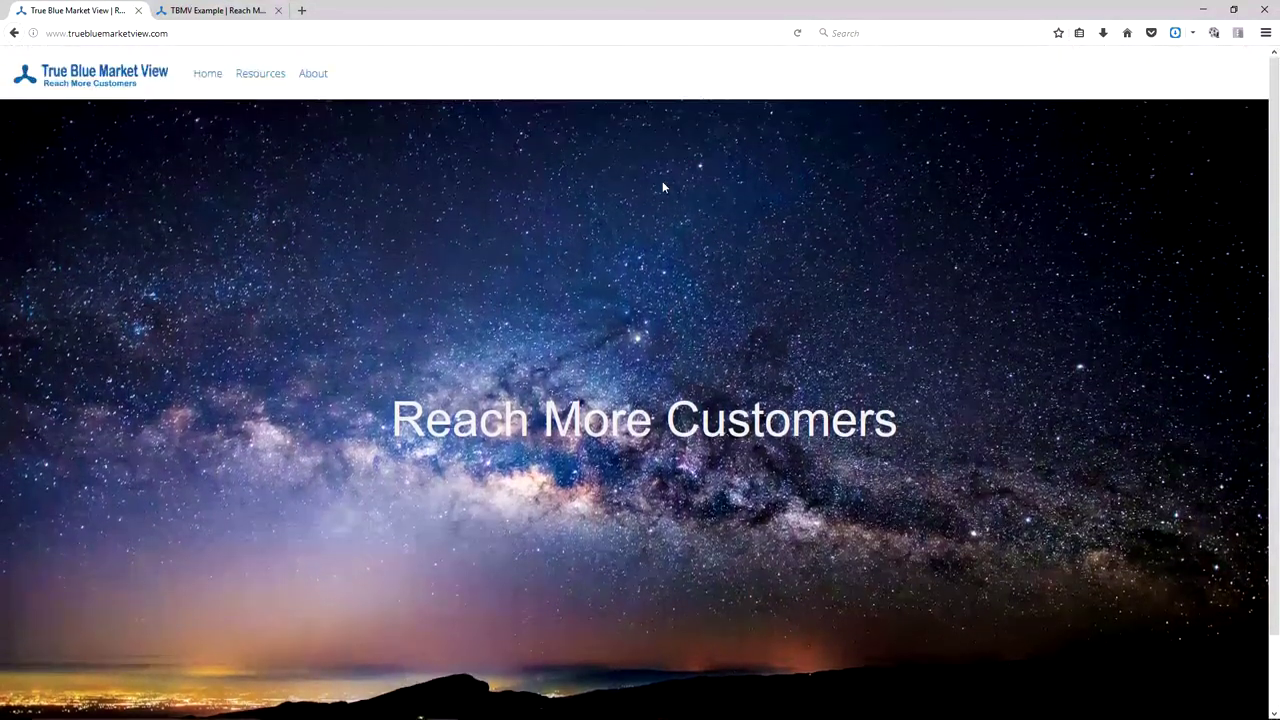
click(197, 11)
click(101, 10)
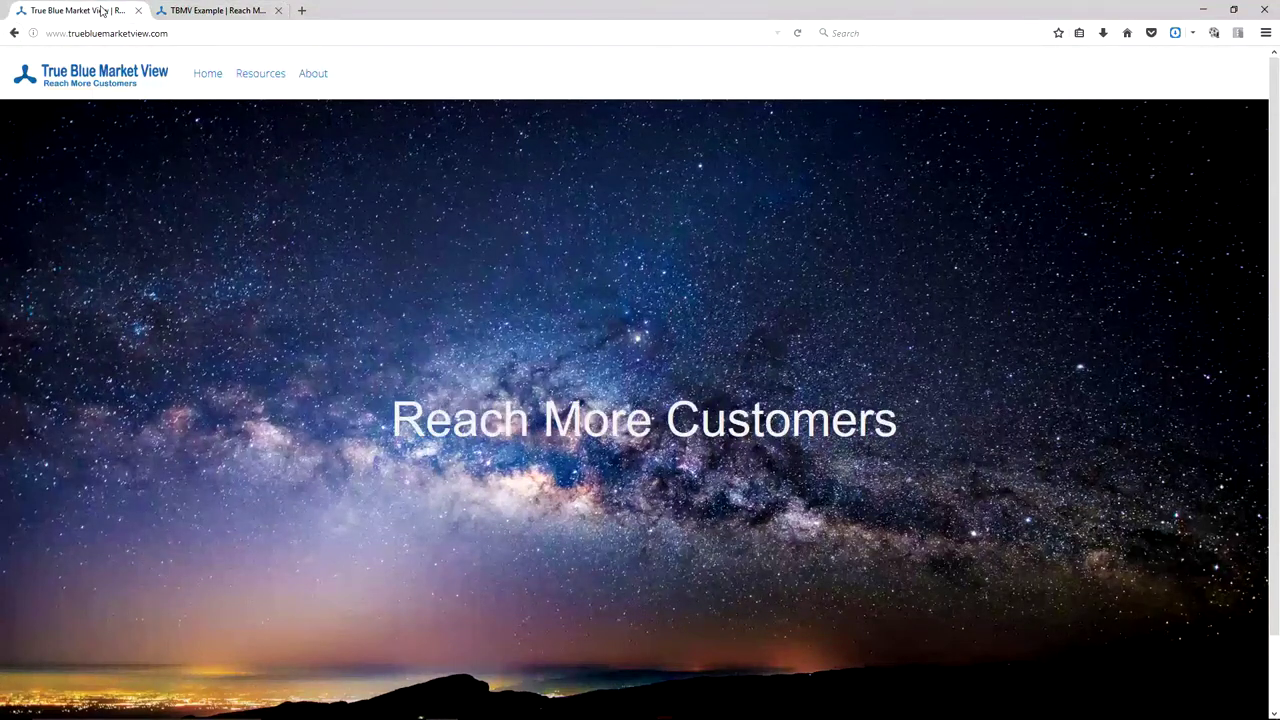
click(206, 11)
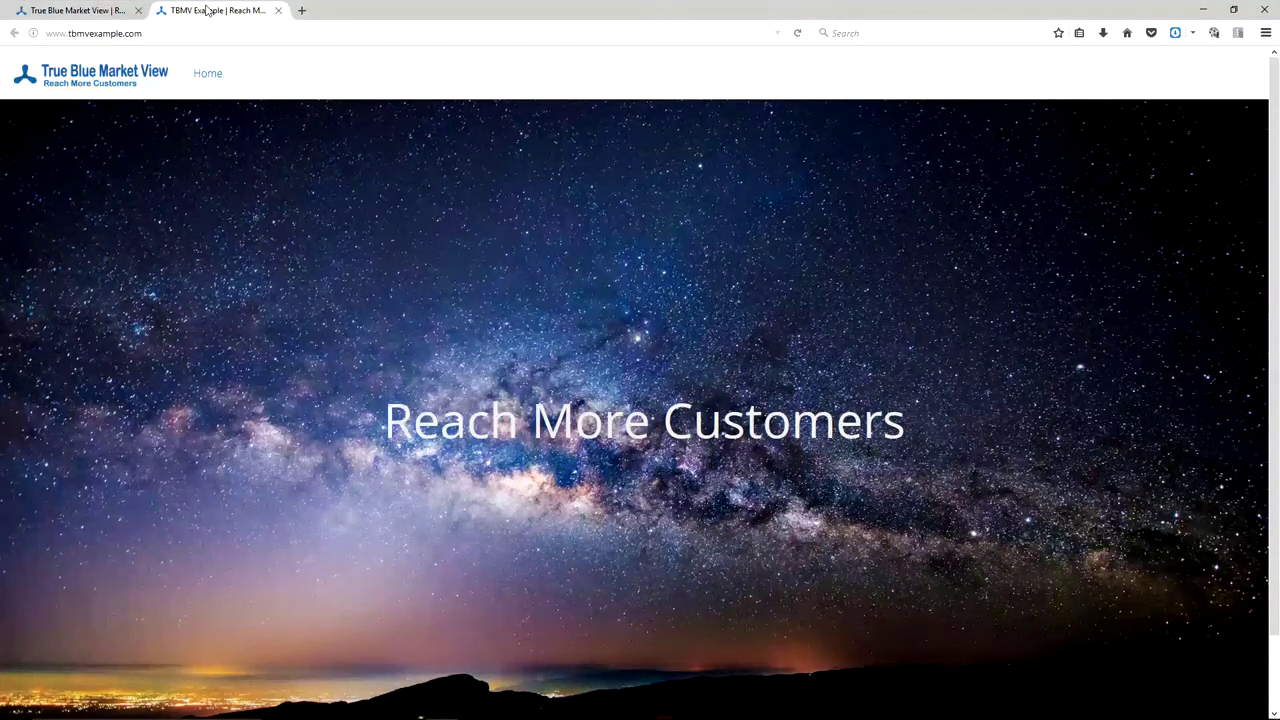
click(108, 10)
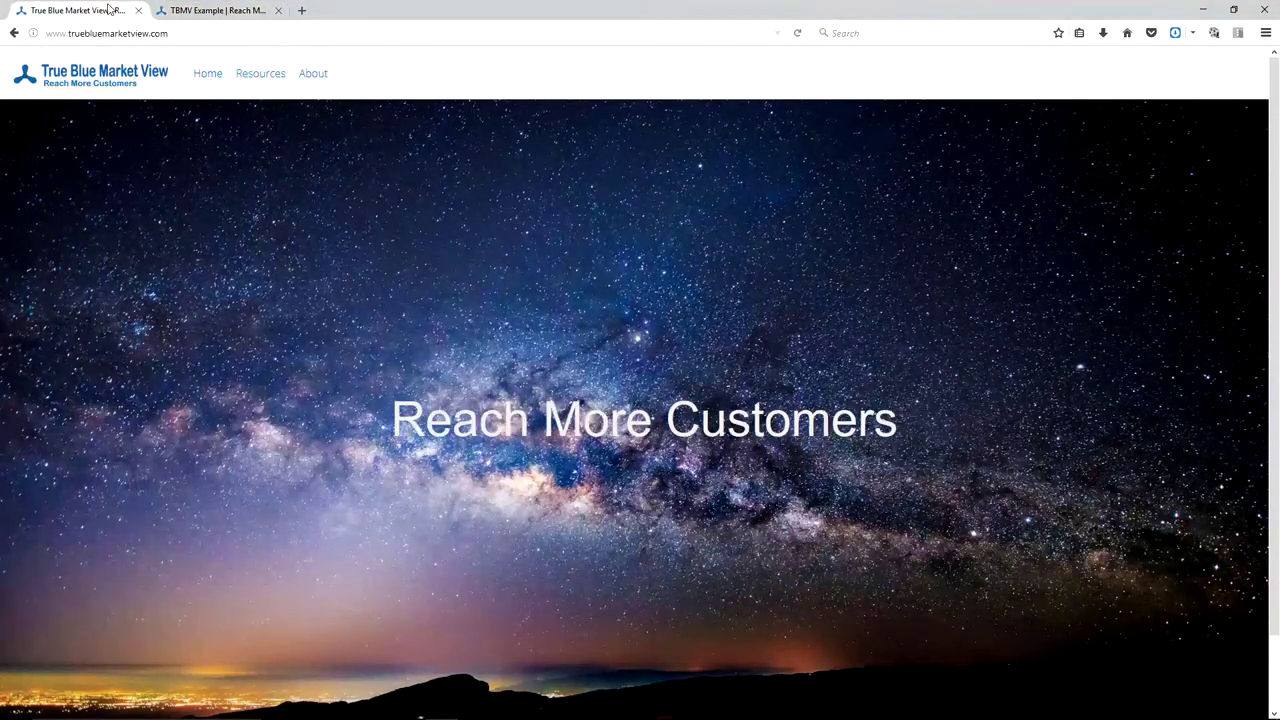
click(200, 12)
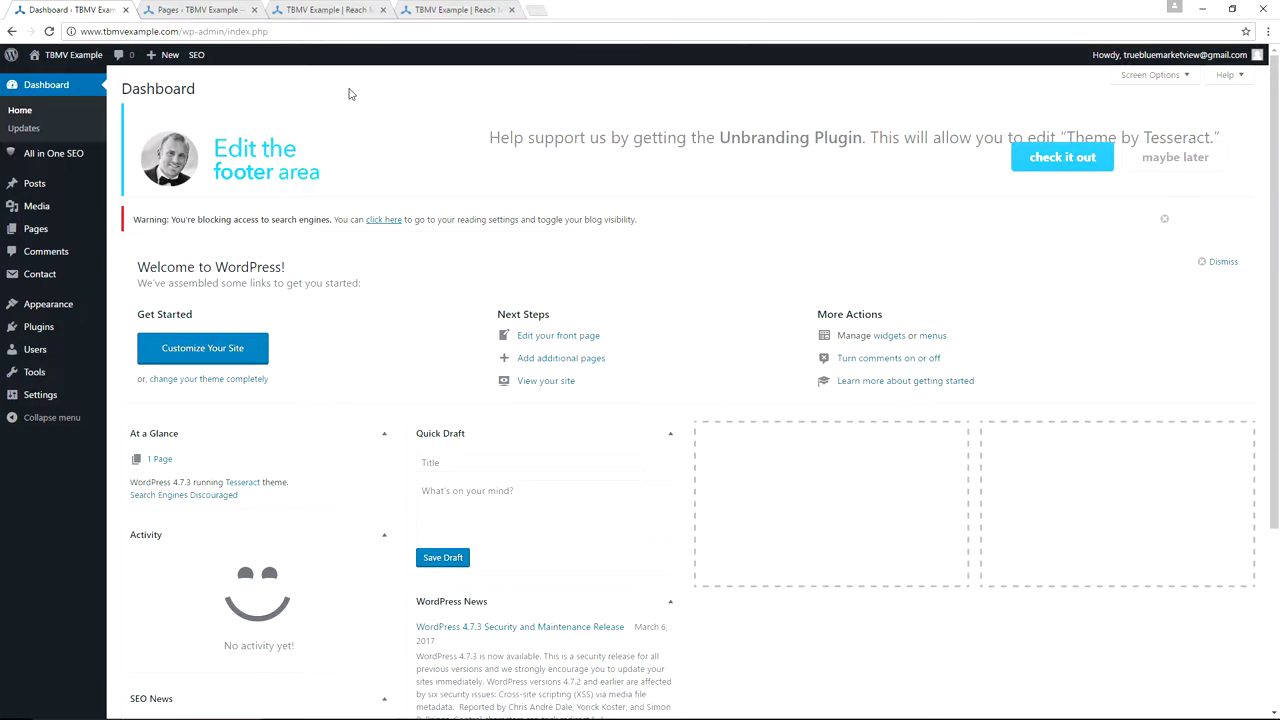
- Find the Easy Google Fonts plugin by searching "easy google fonts" in the WordPress plugin directory, install it and activate it
click(38, 328)
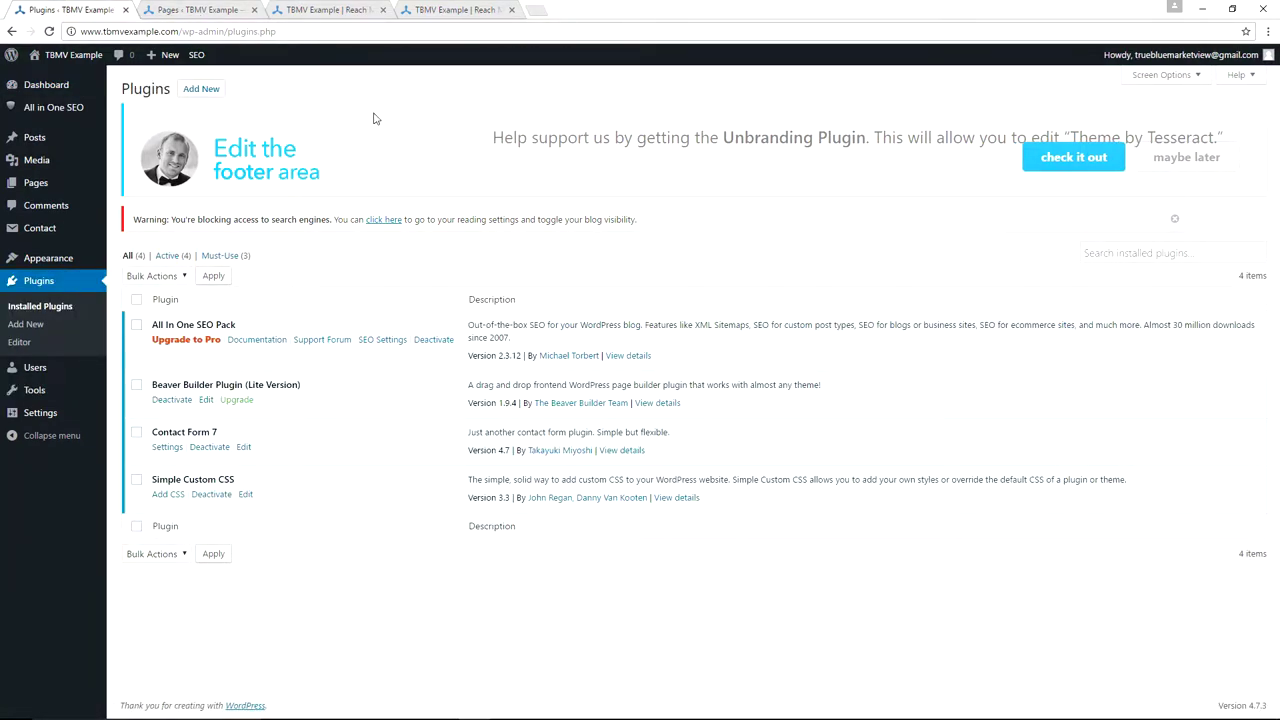
click(211, 90)
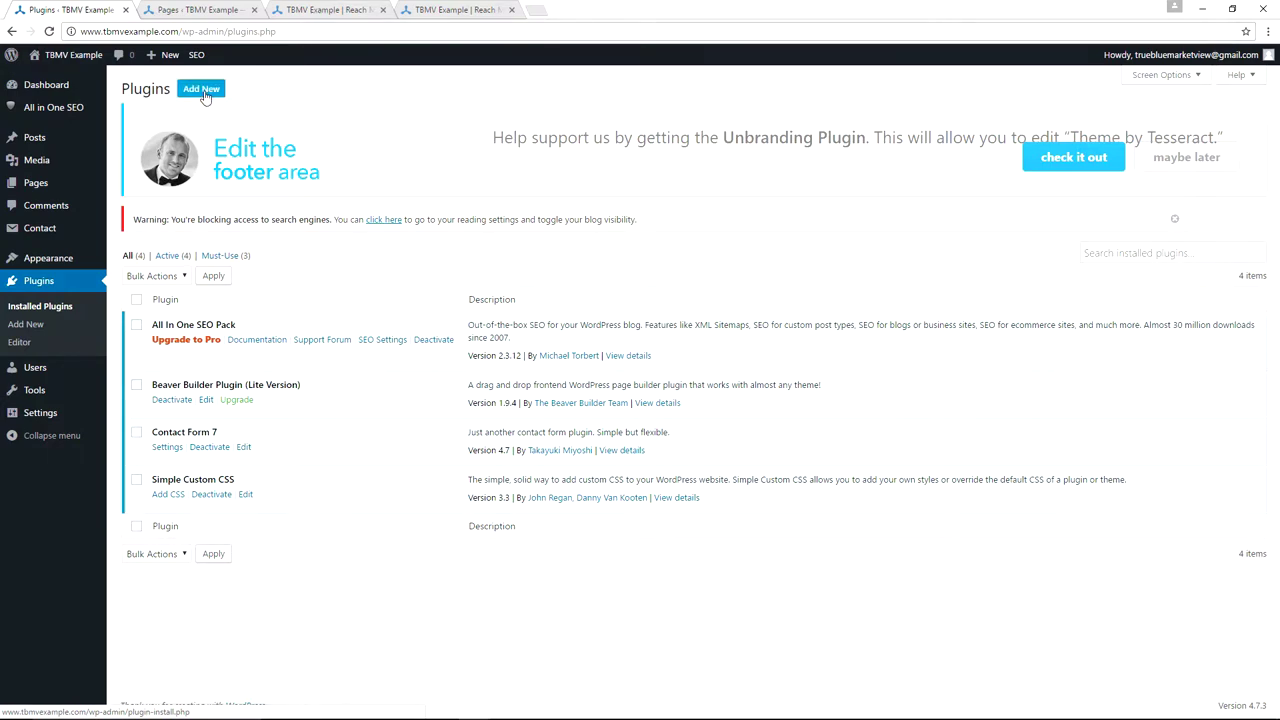
click(202, 90)
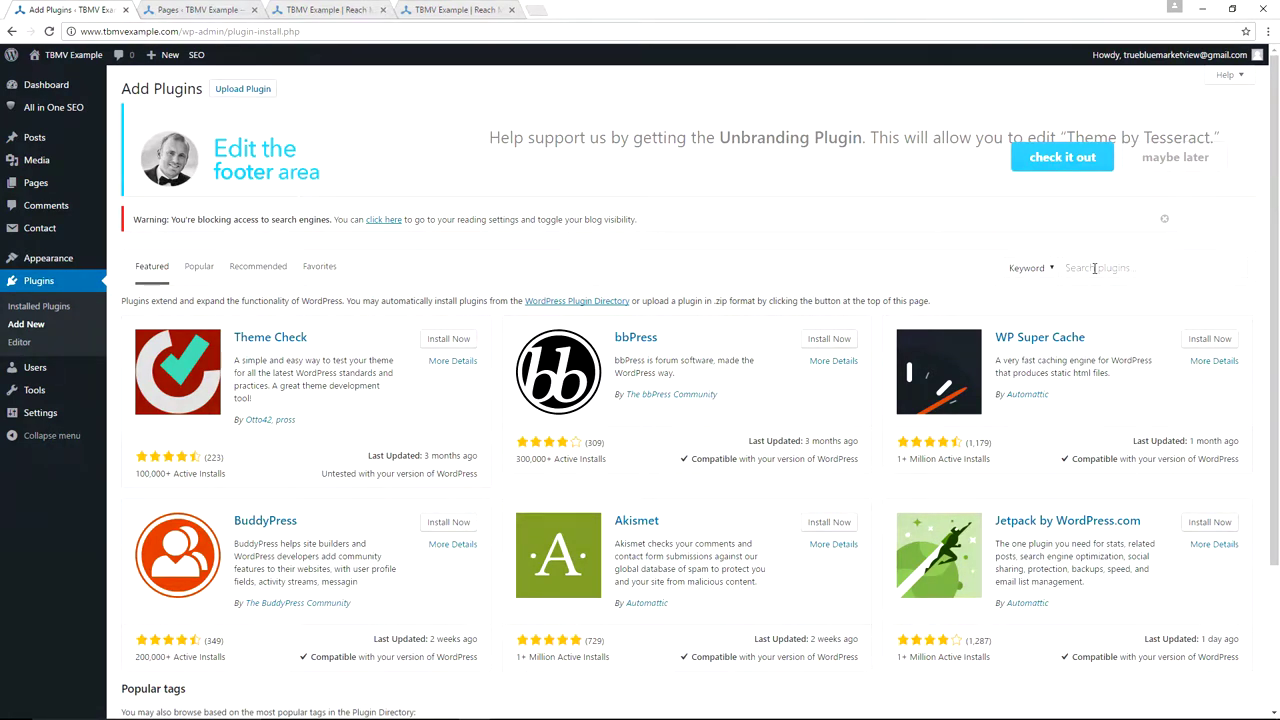
click(1095, 268)
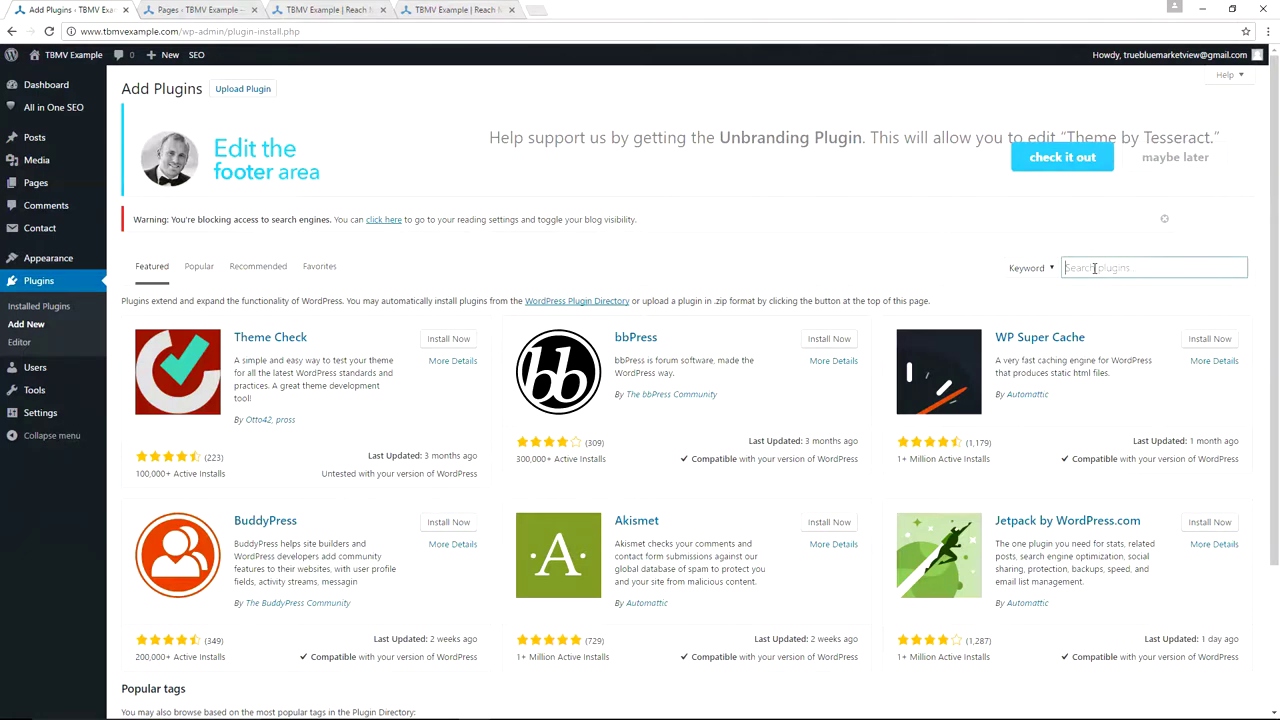
text(easy goog)
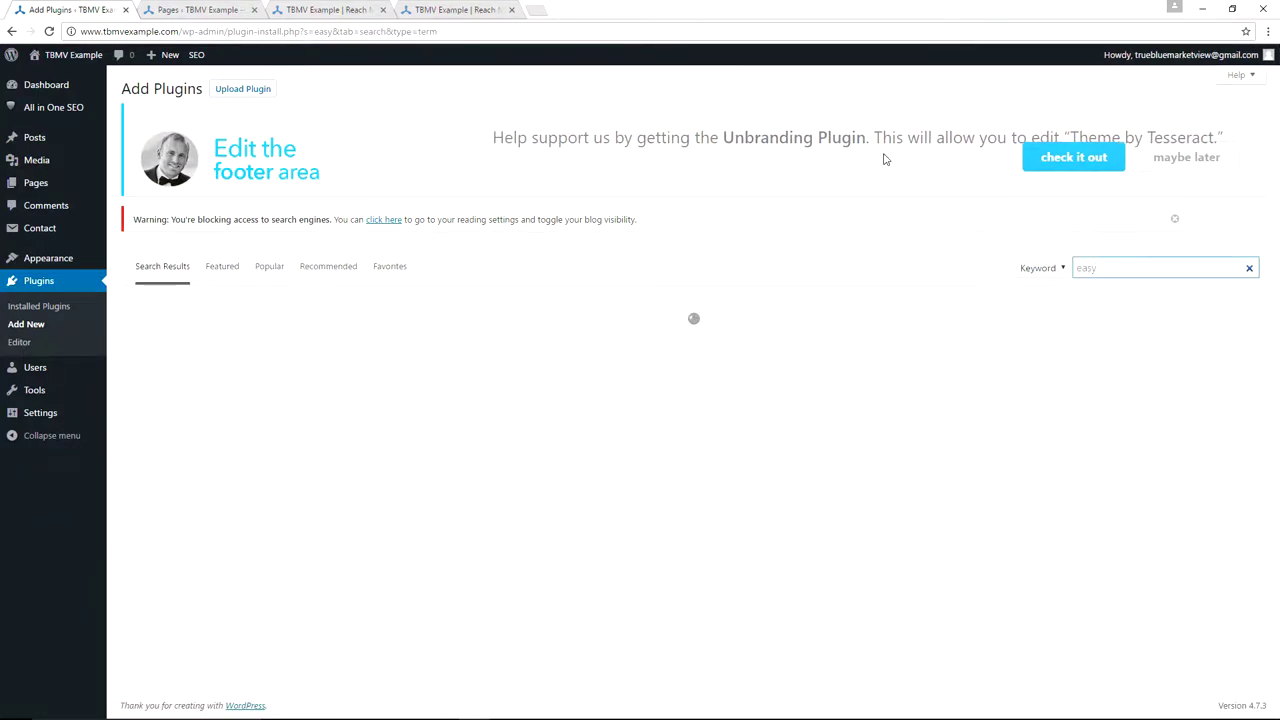
text(le fonts)
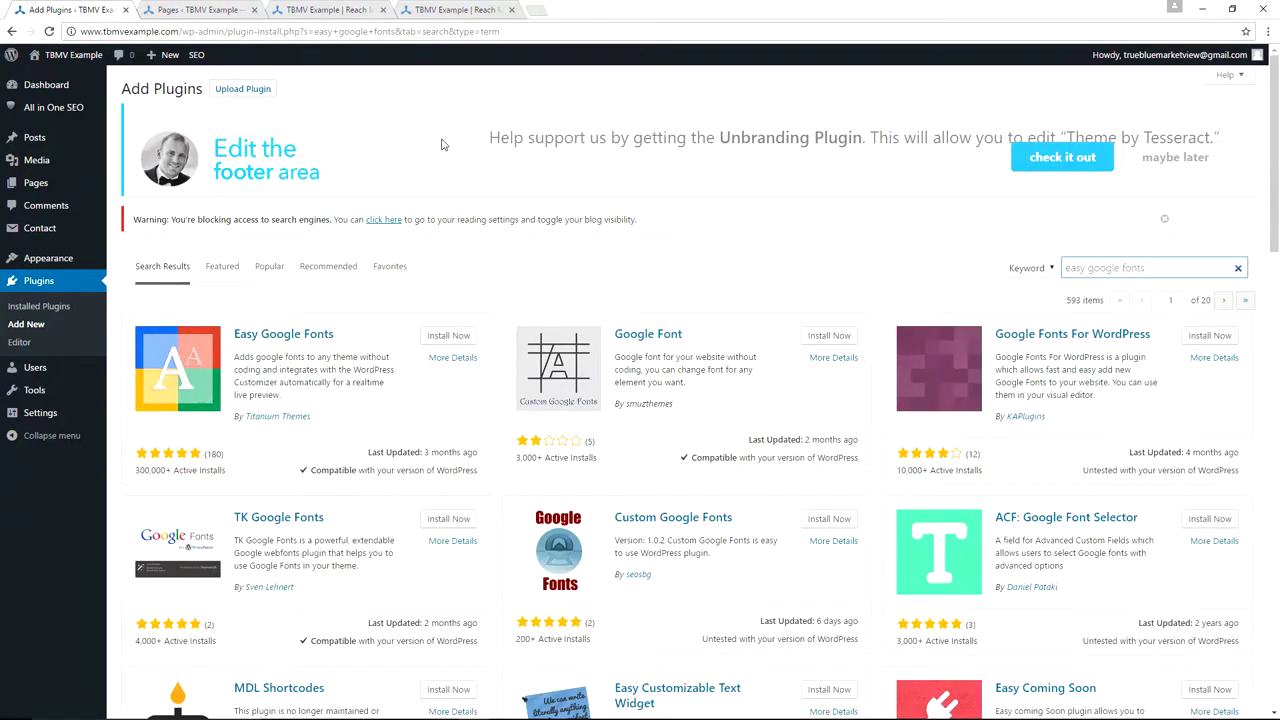
click(448, 337)
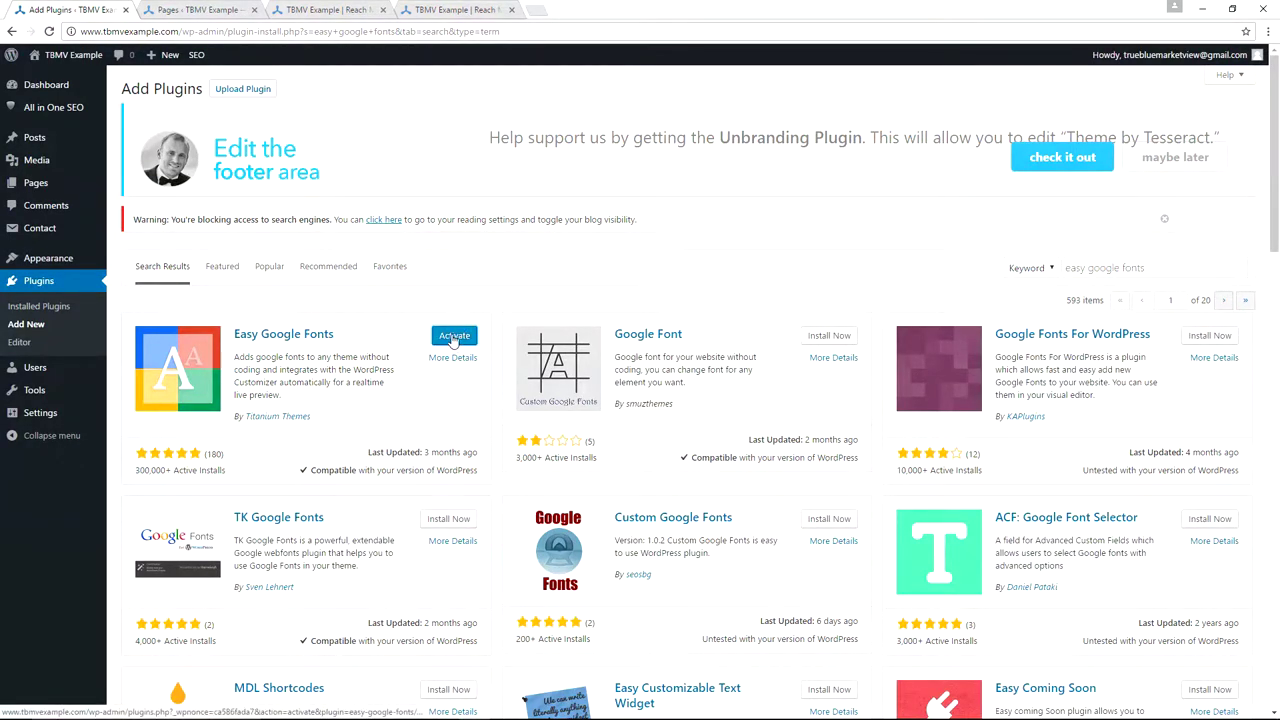
click(456, 335)
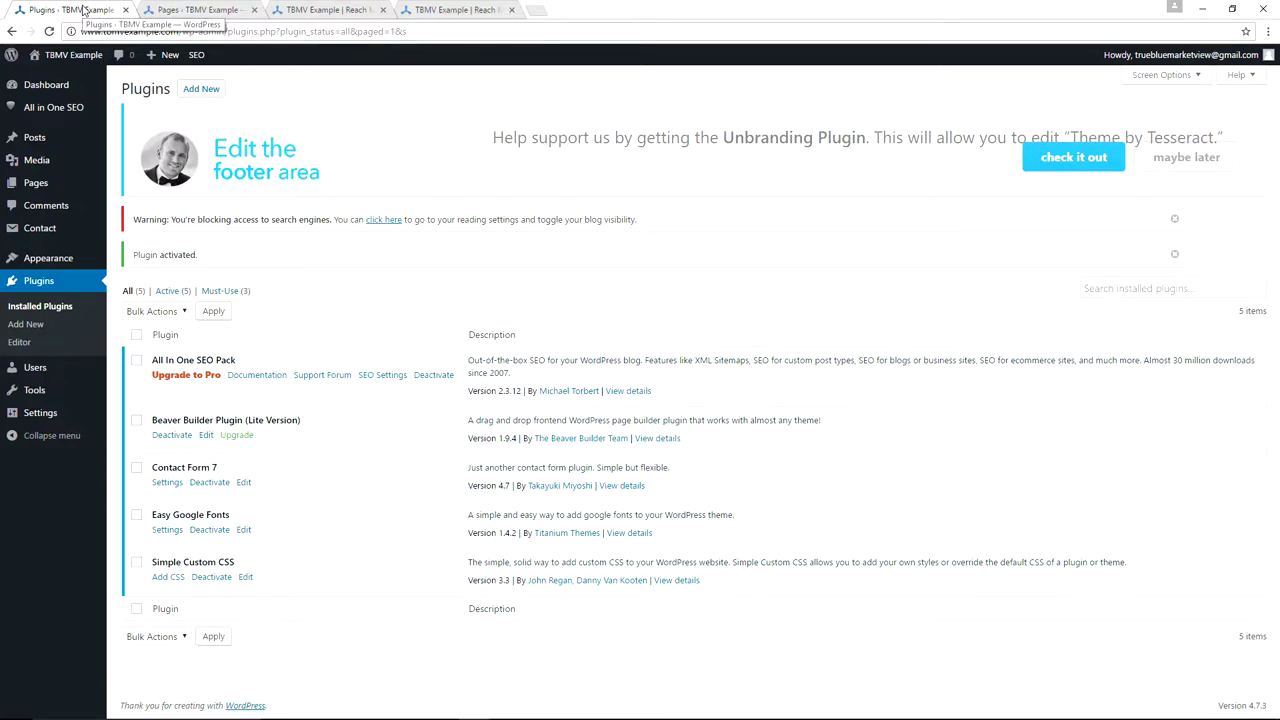
- Open the site's theme customizer in a new browser tab beside the Plugins tab and go to the Default Typography settings
mouse_move(55, 263)
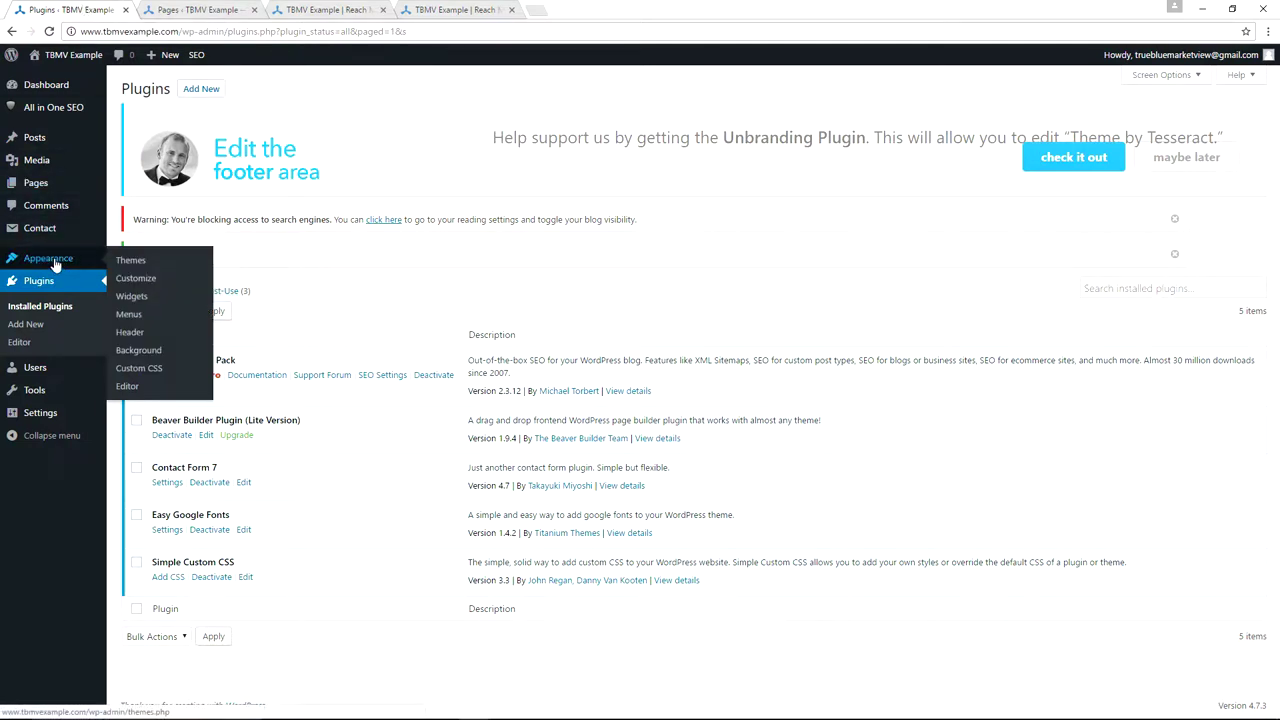
middle_click(137, 281)
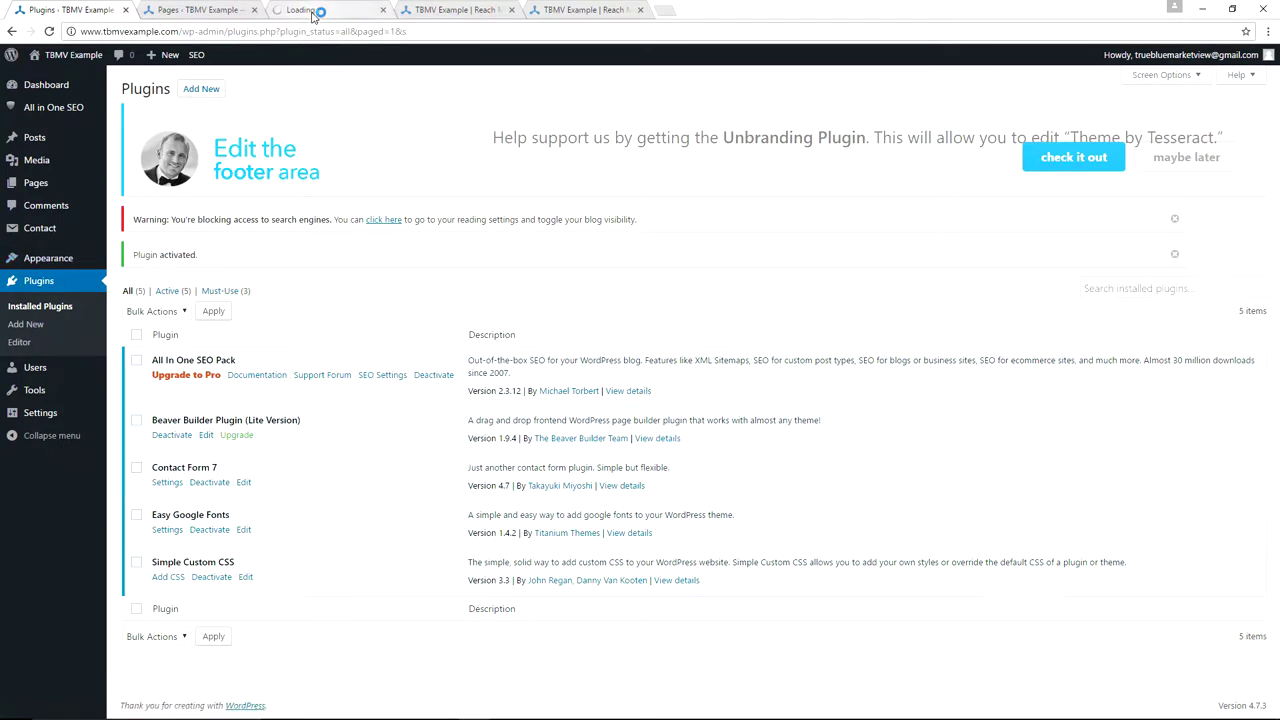
click(312, 12)
drag(312, 12, 197, 11)
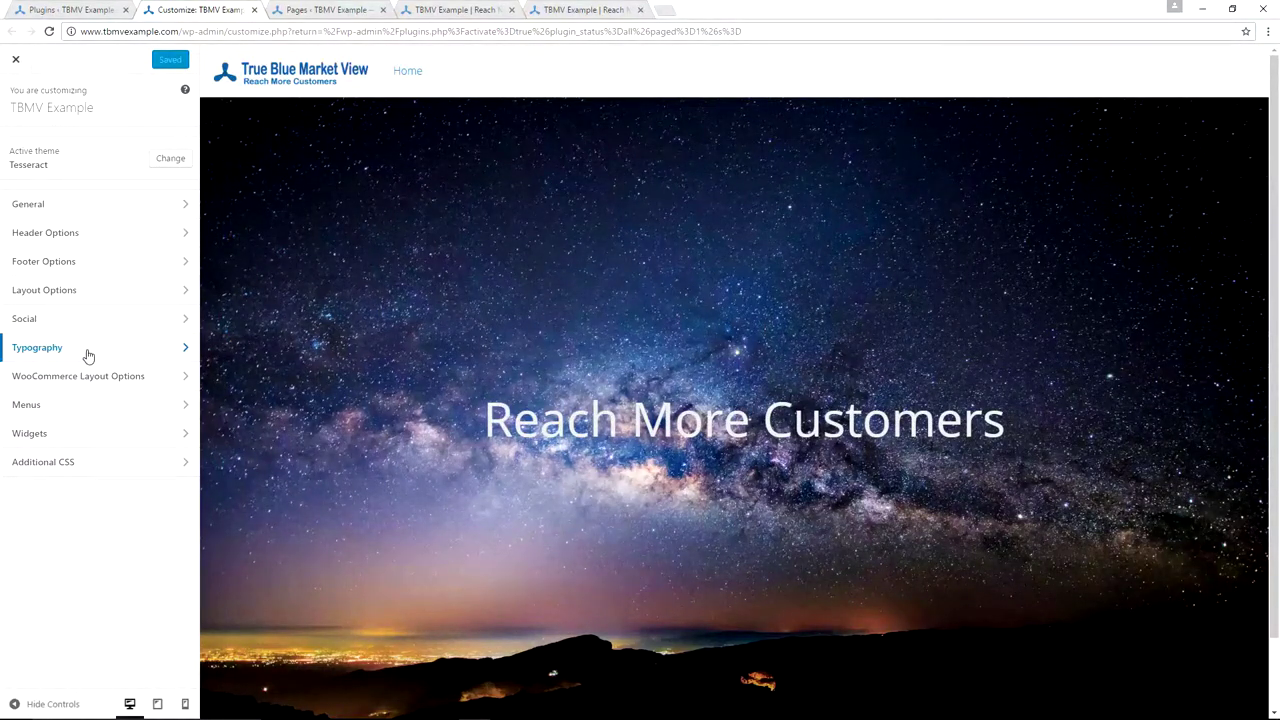
click(88, 356)
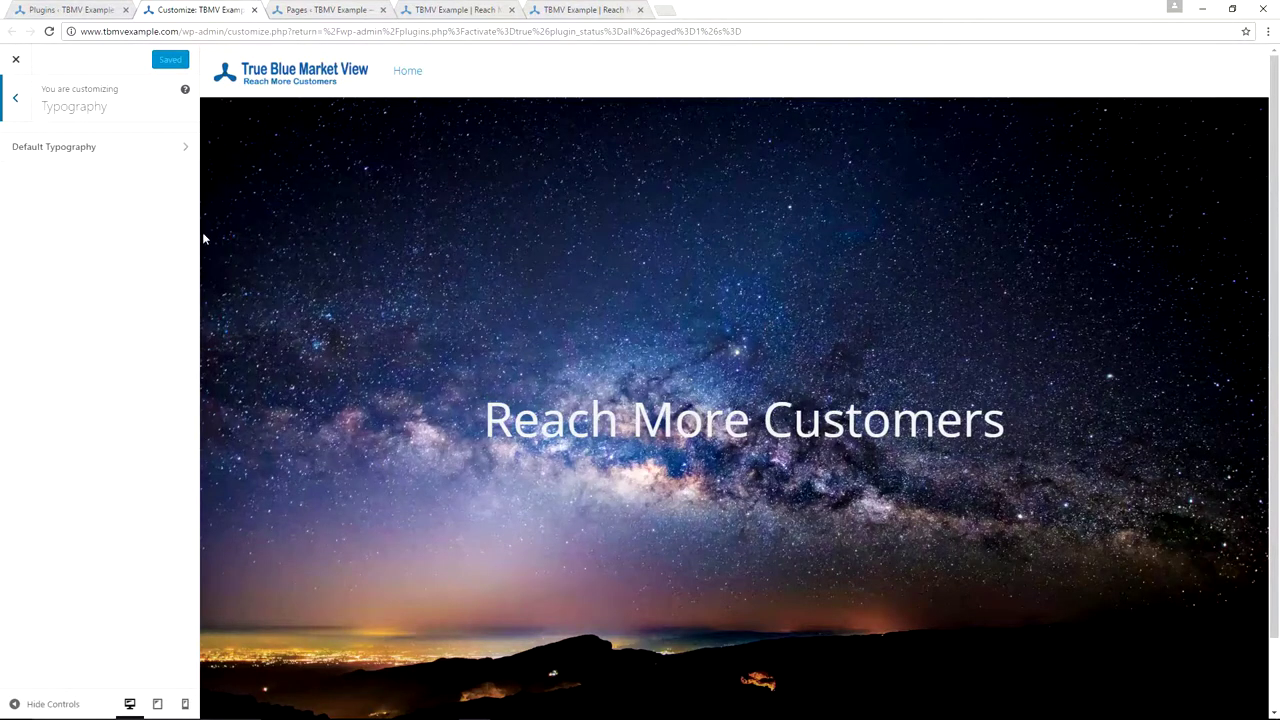
click(134, 156)
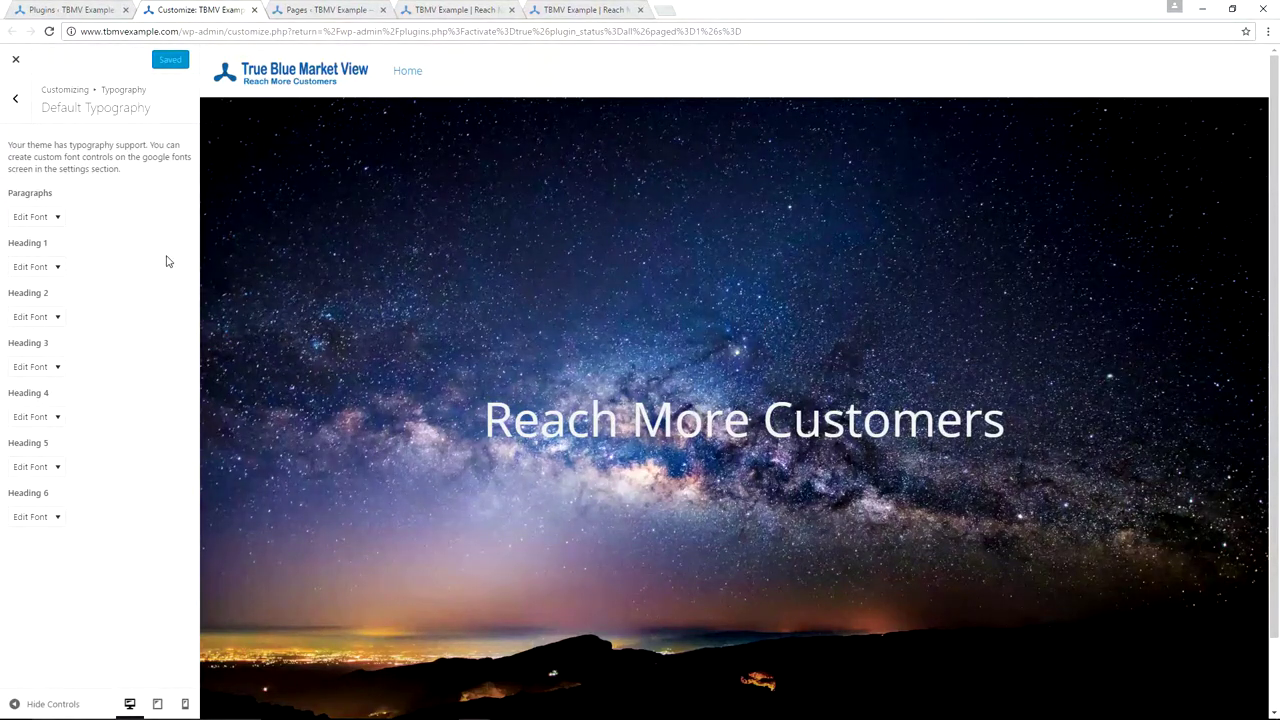
- Set the Paragraphs font family to Arial in Default Typography and collapse its font options
click(57, 219)
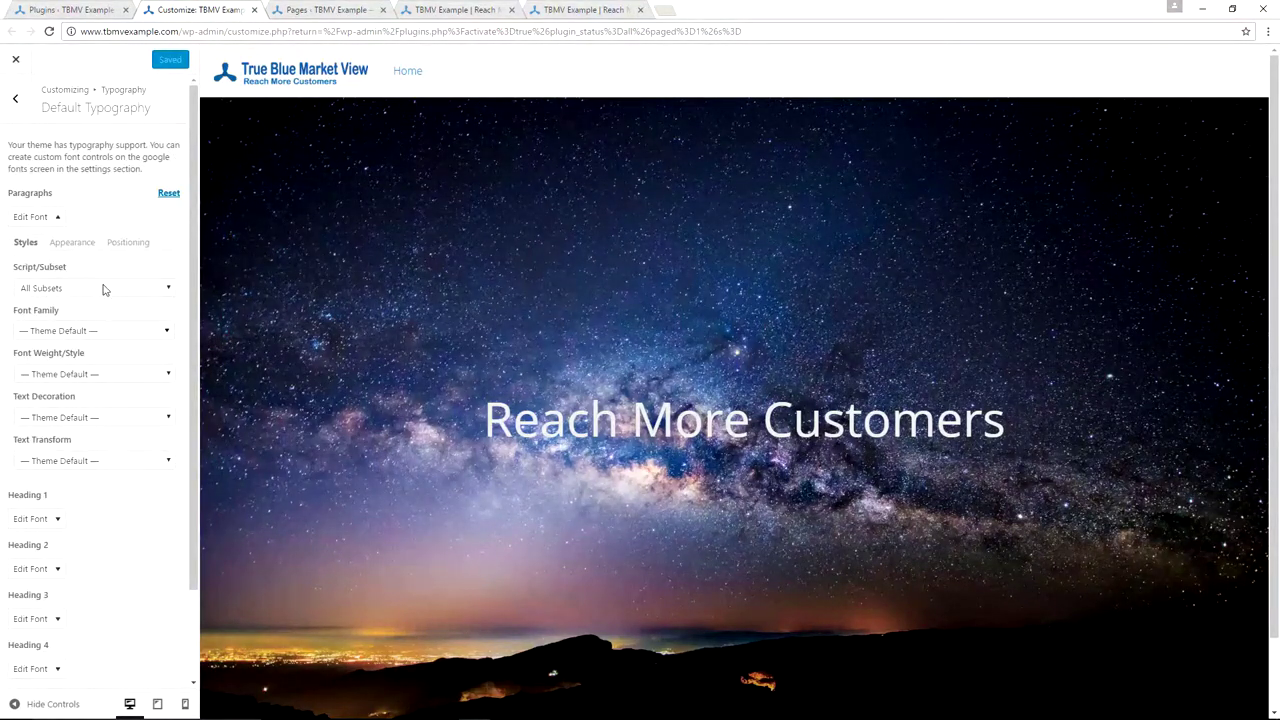
click(165, 336)
click(158, 401)
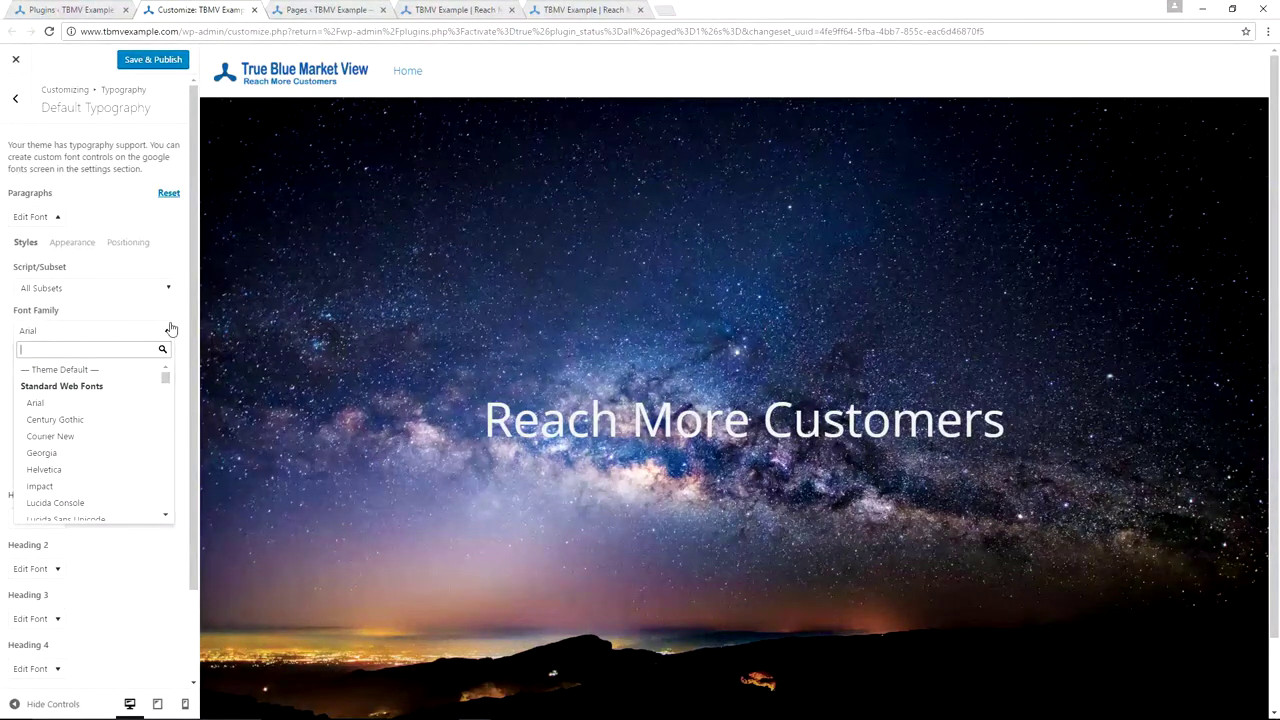
click(180, 263)
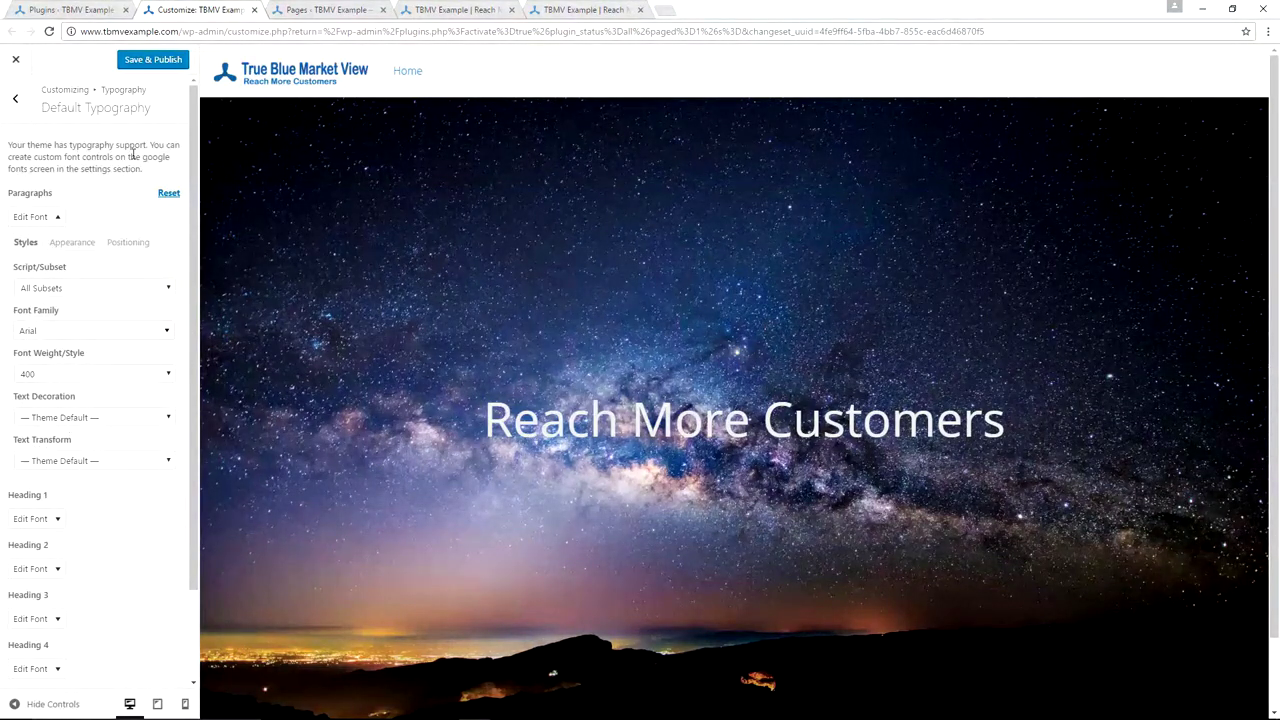
click(47, 220)
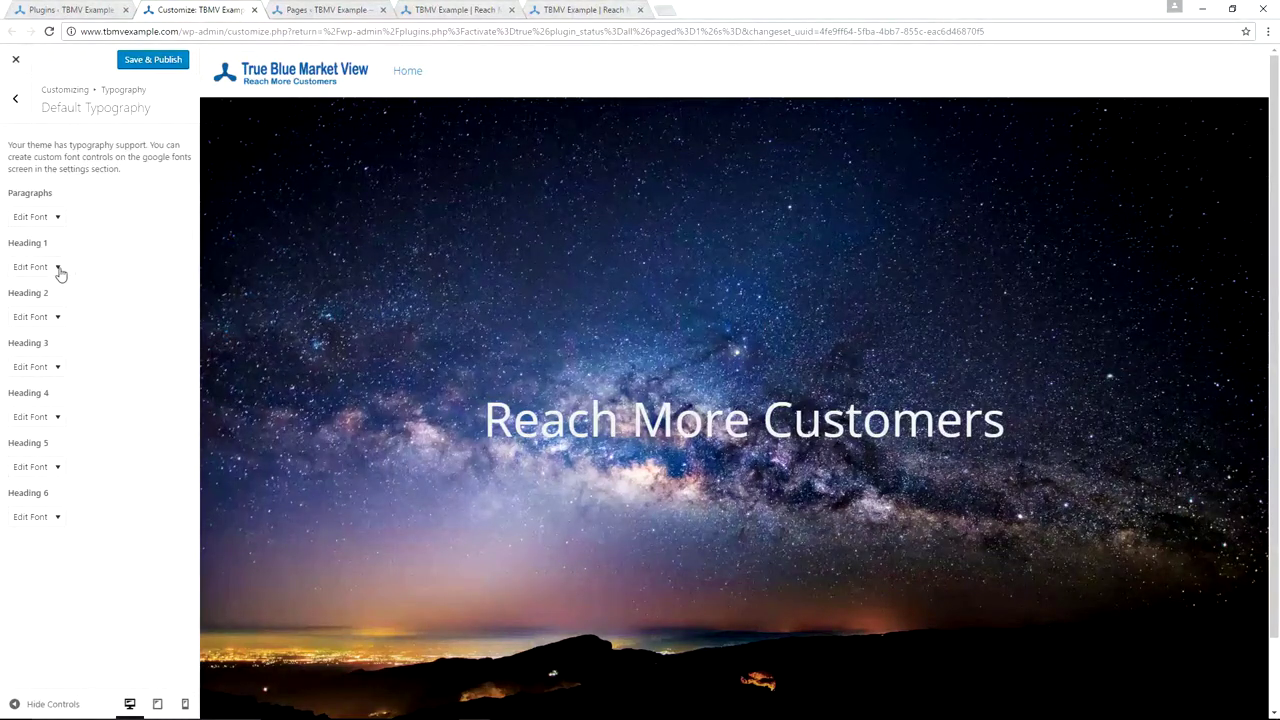
- Set the Heading 1 font family to Arial and collapse its font options
click(50, 270)
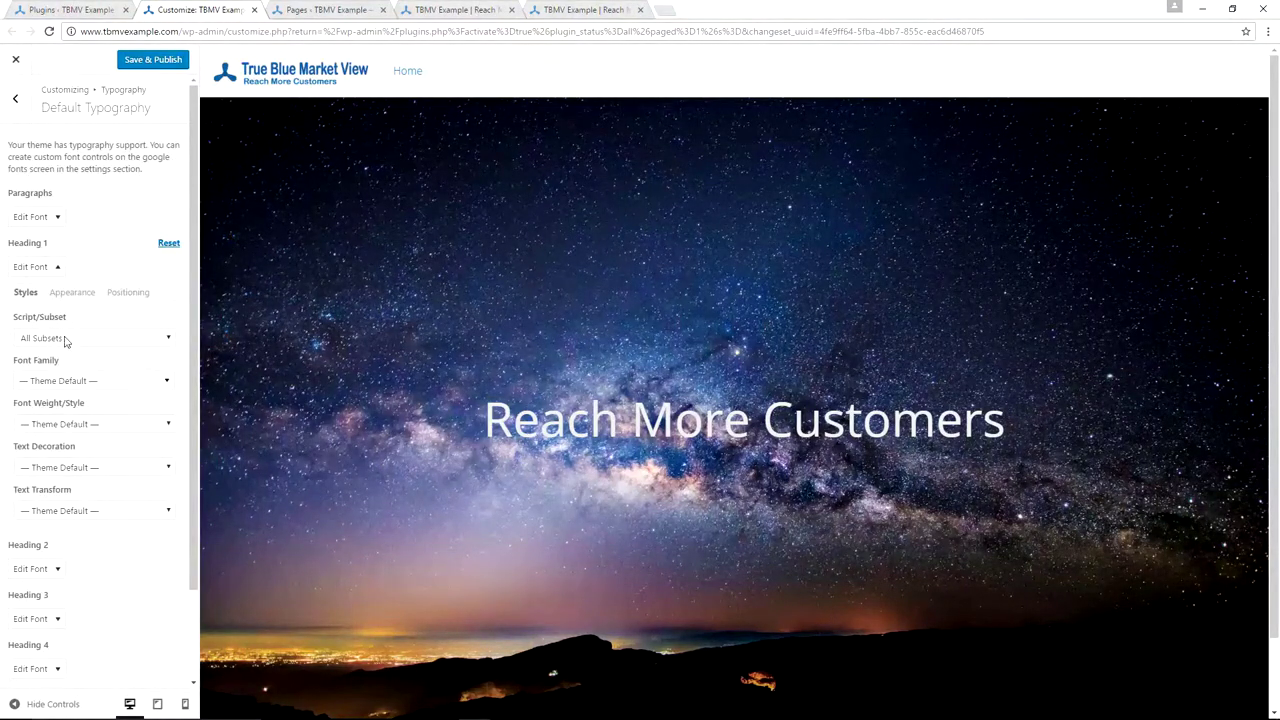
click(92, 383)
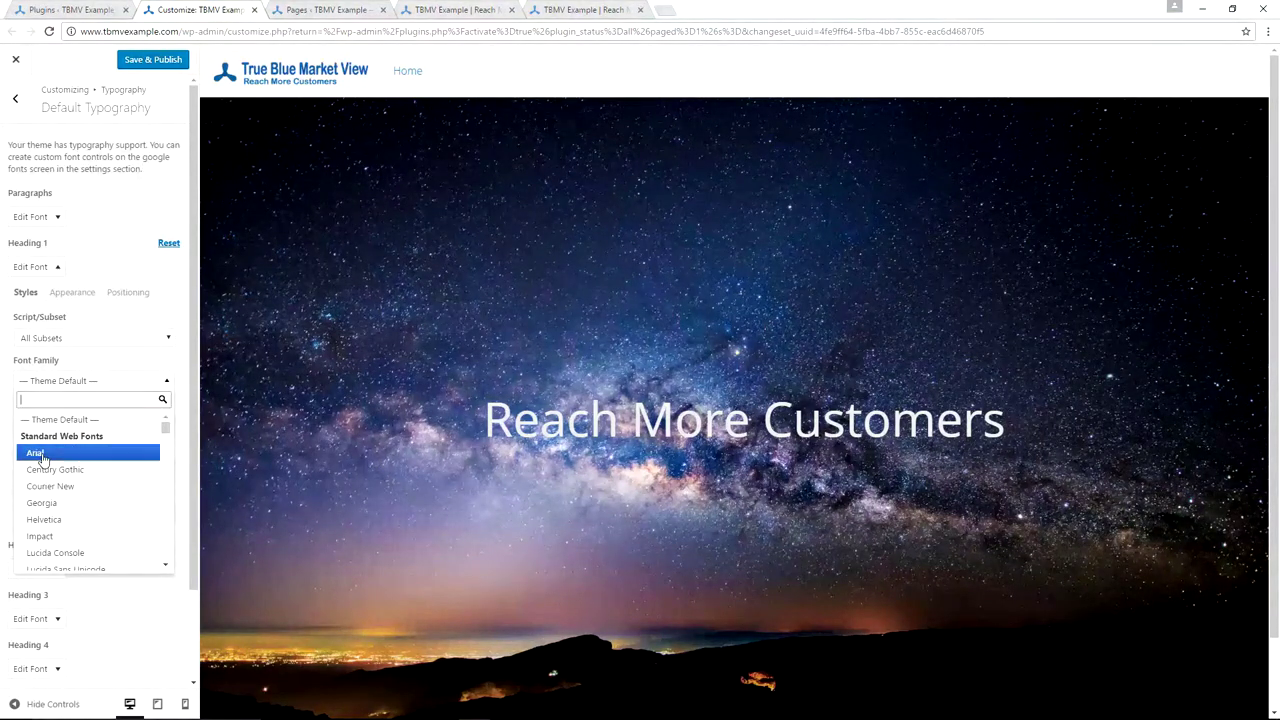
click(97, 265)
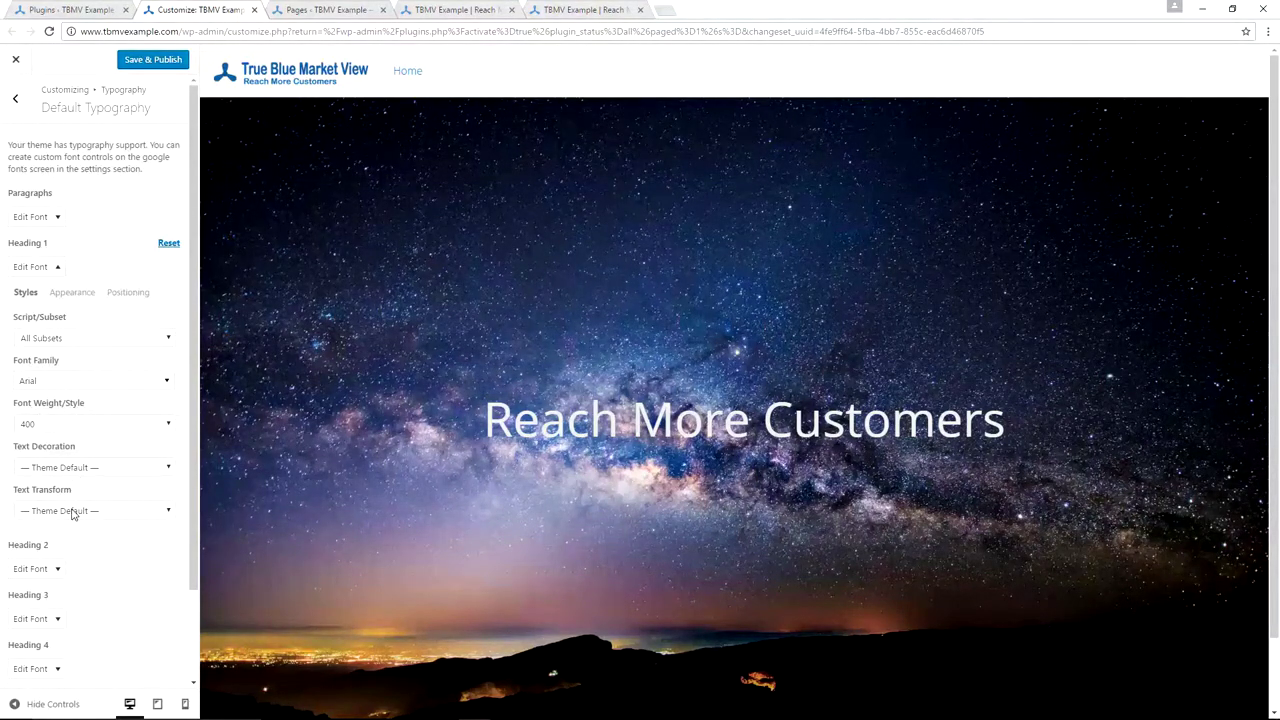
click(47, 275)
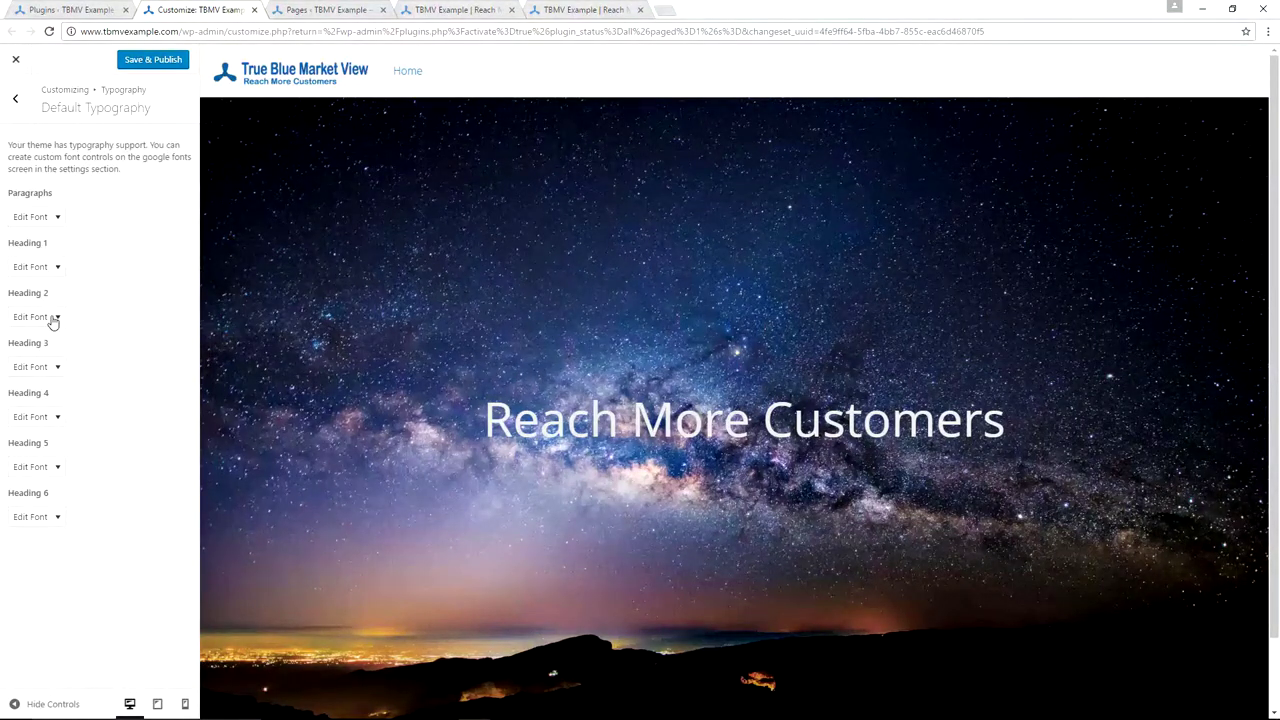
- Set the Heading 2 font family to Arial, then save and publish the typography changes
click(55, 319)
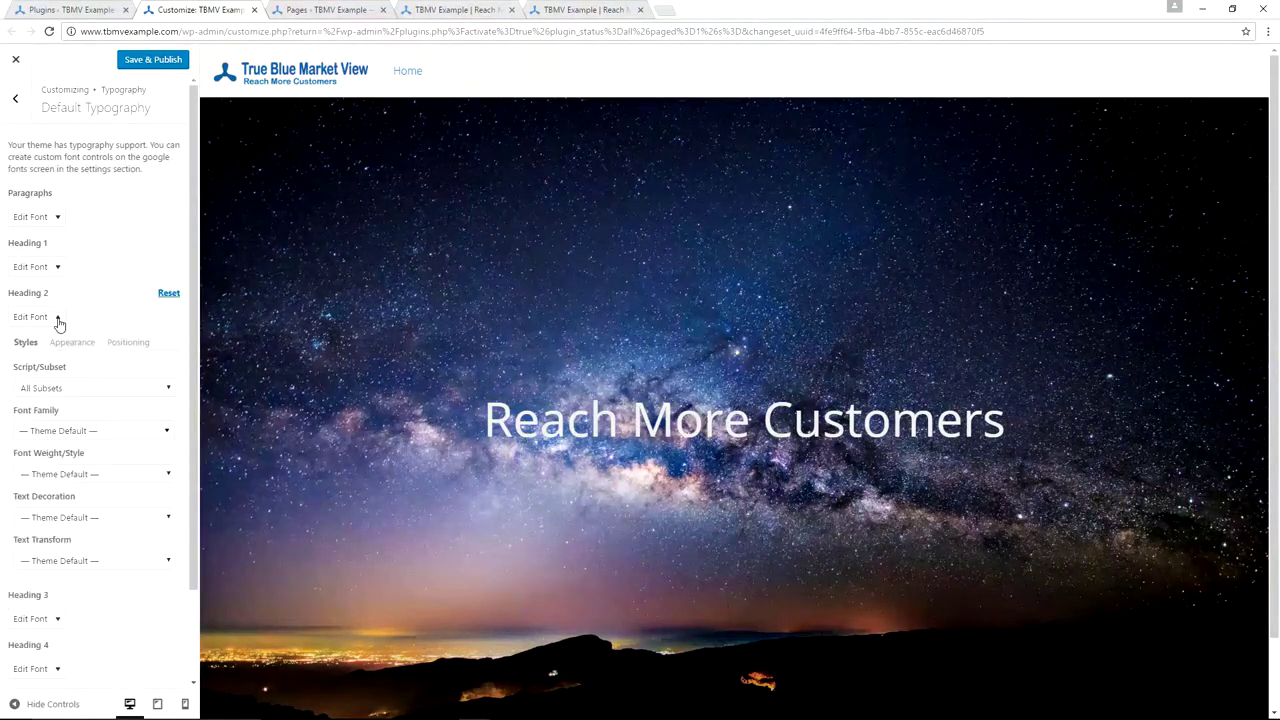
click(79, 432)
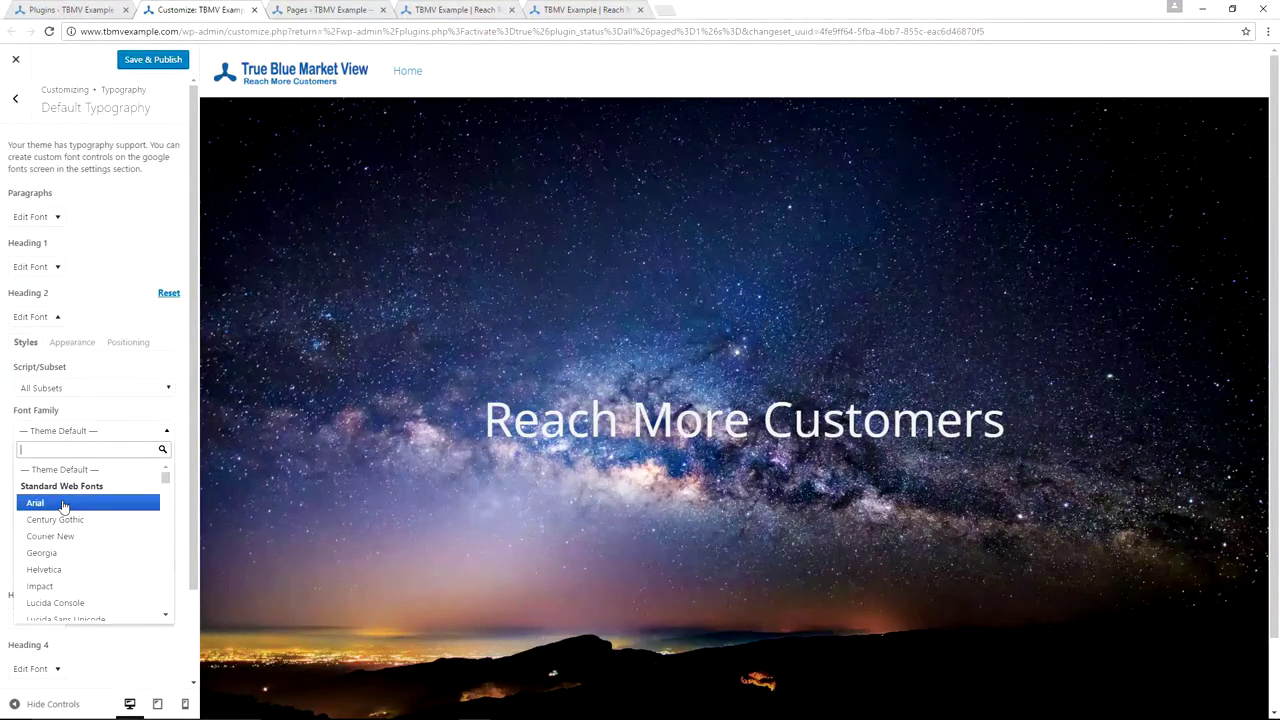
click(62, 503)
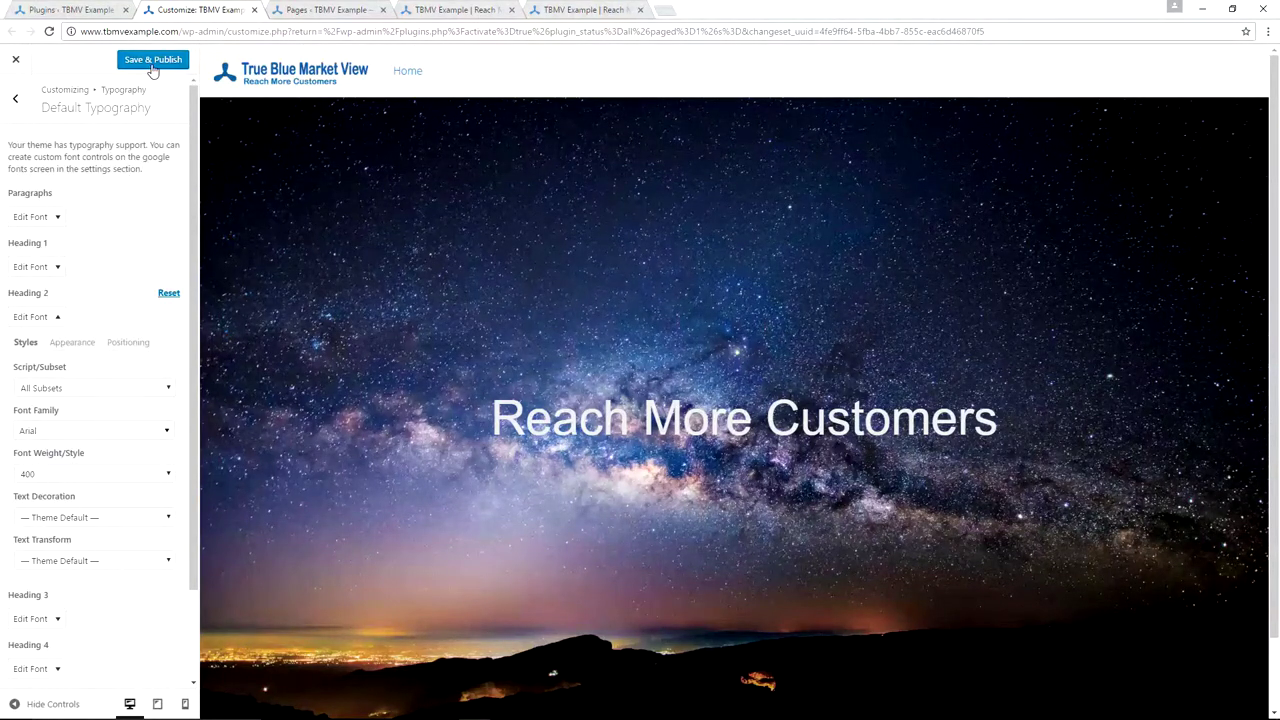
click(54, 318)
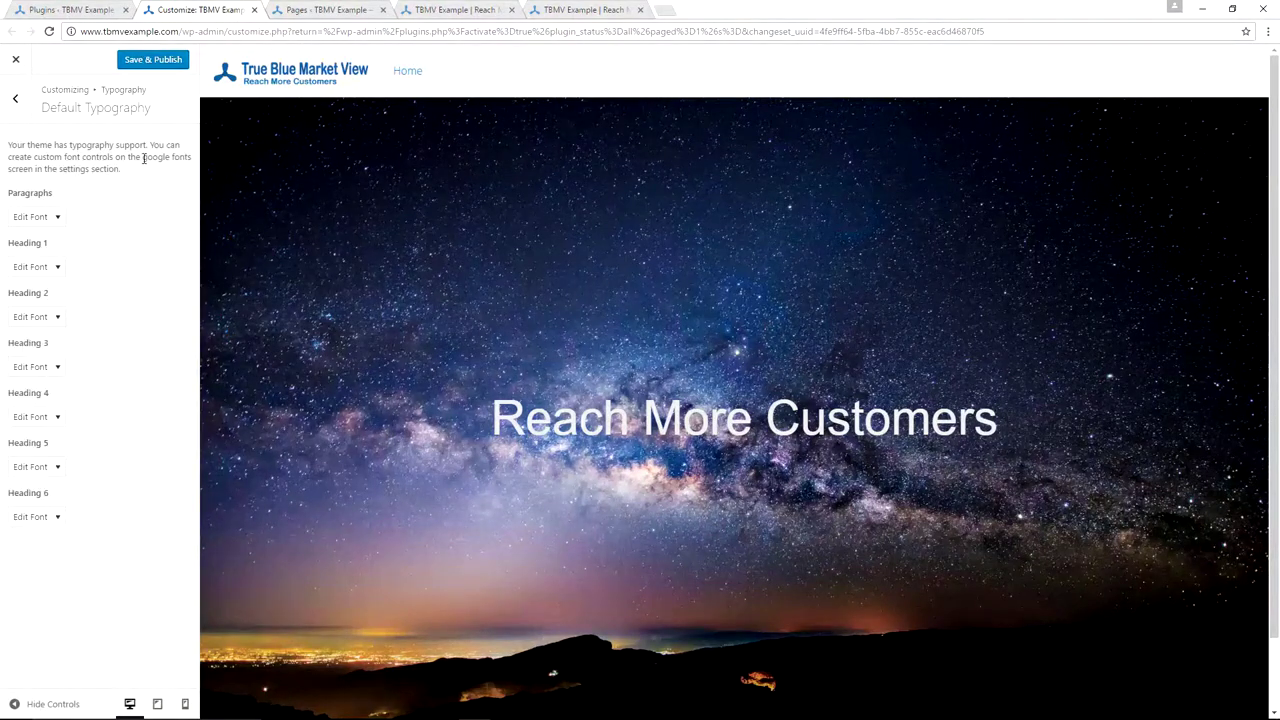
click(153, 62)
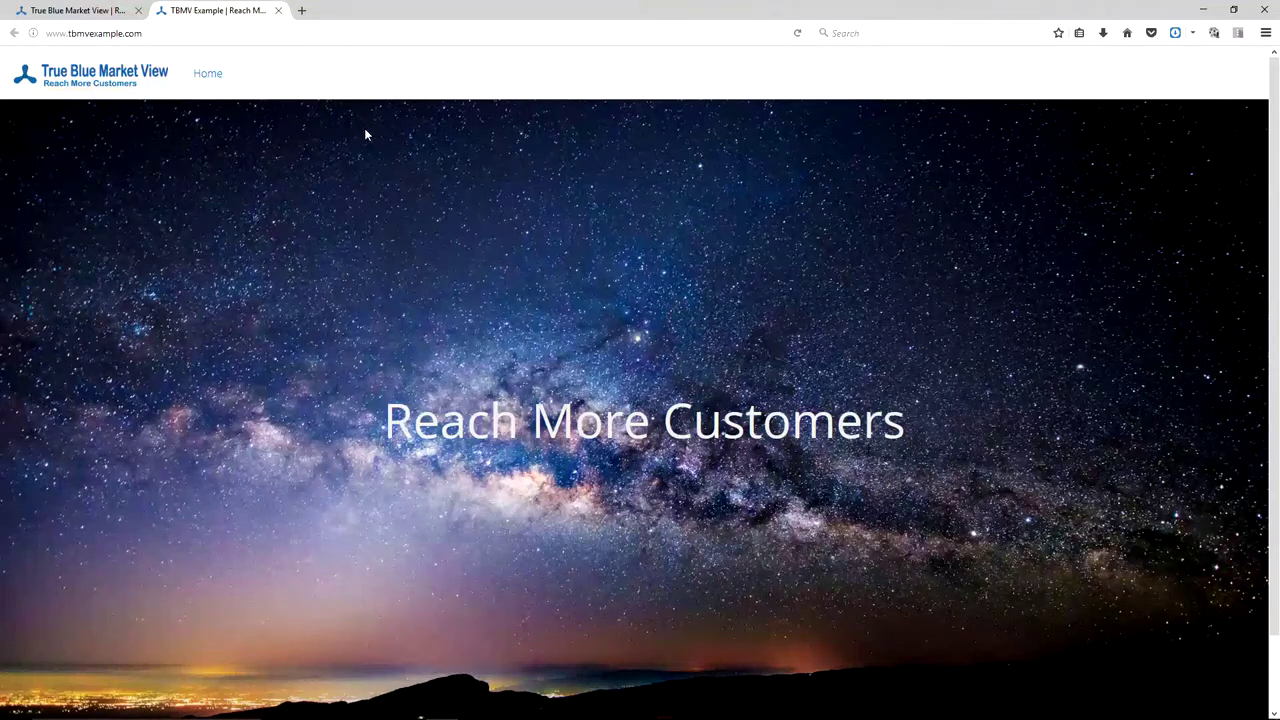
- In Firefox, compare the Home page heading on tbmvexample.com with truebluemarketview.com before and after reloading tbmvexample.com
click(97, 10)
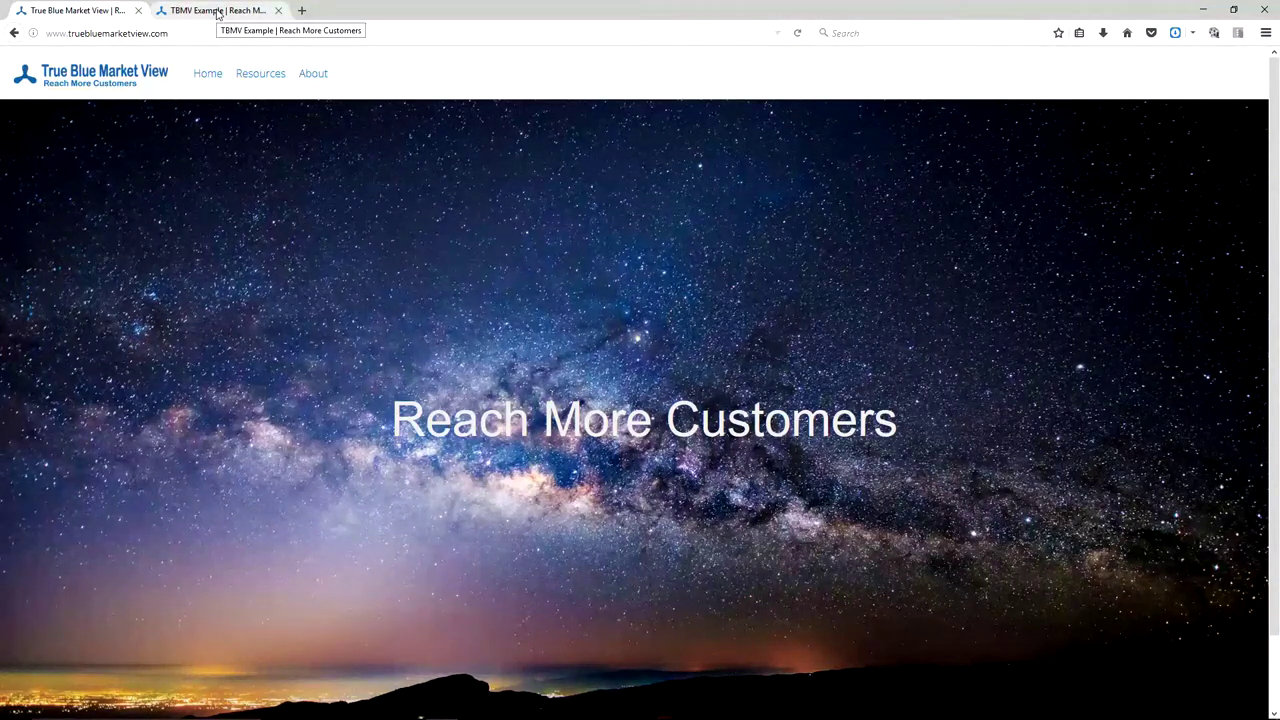
click(217, 13)
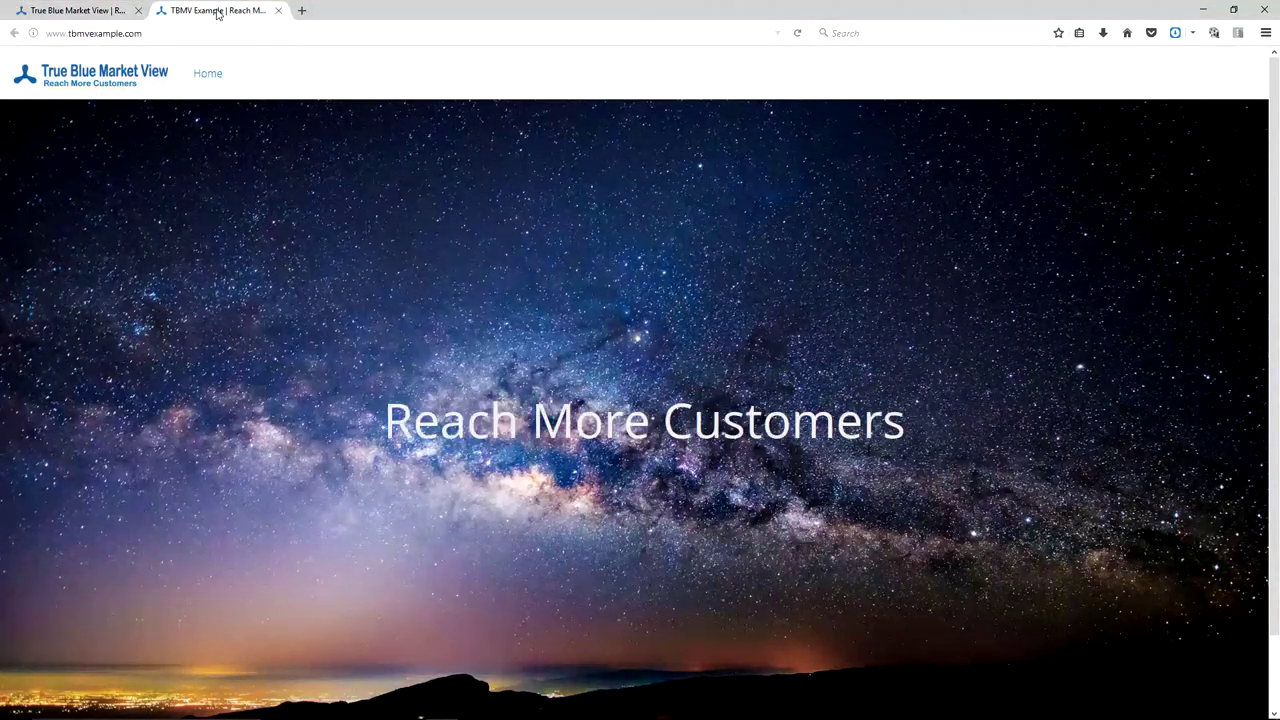
click(112, 13)
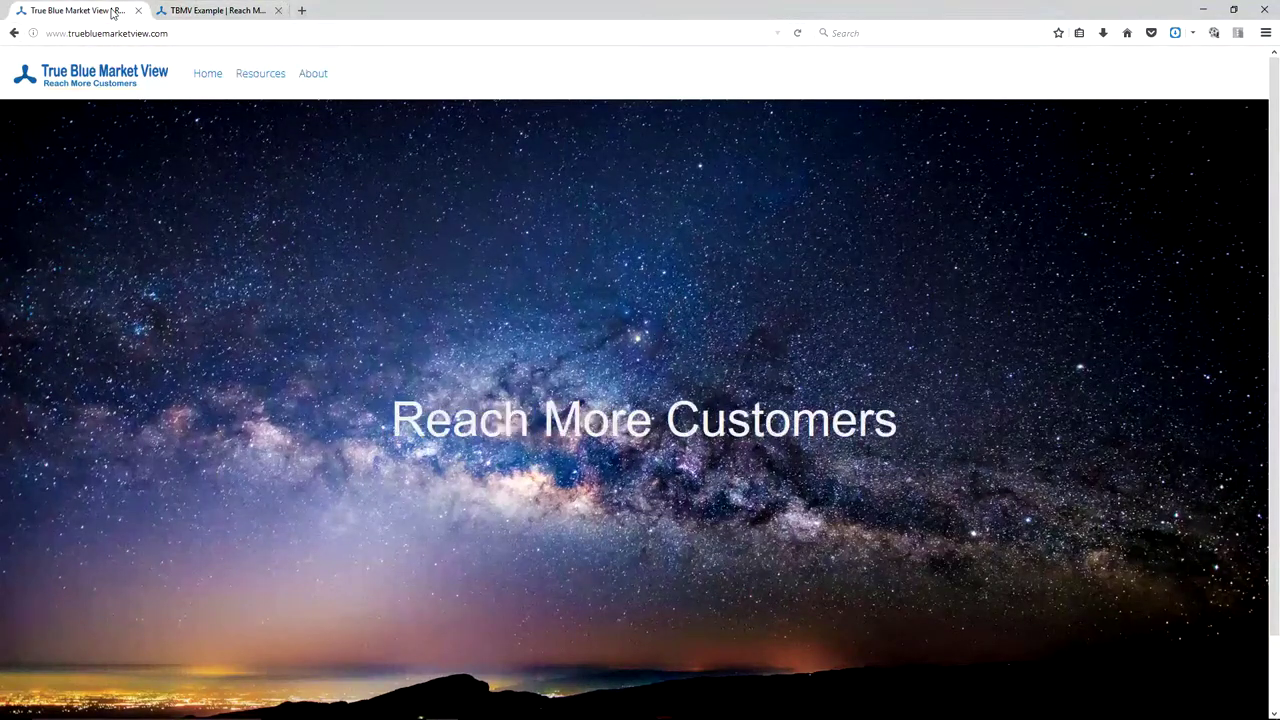
click(196, 14)
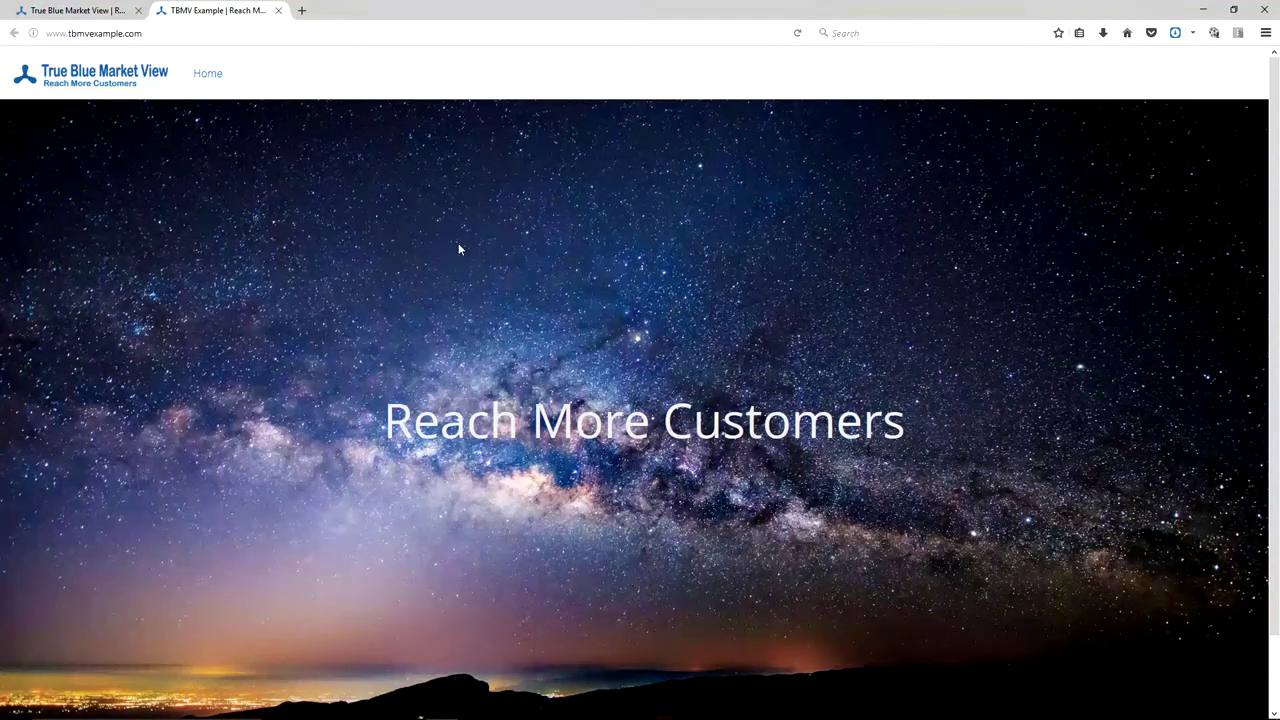
key(F5)
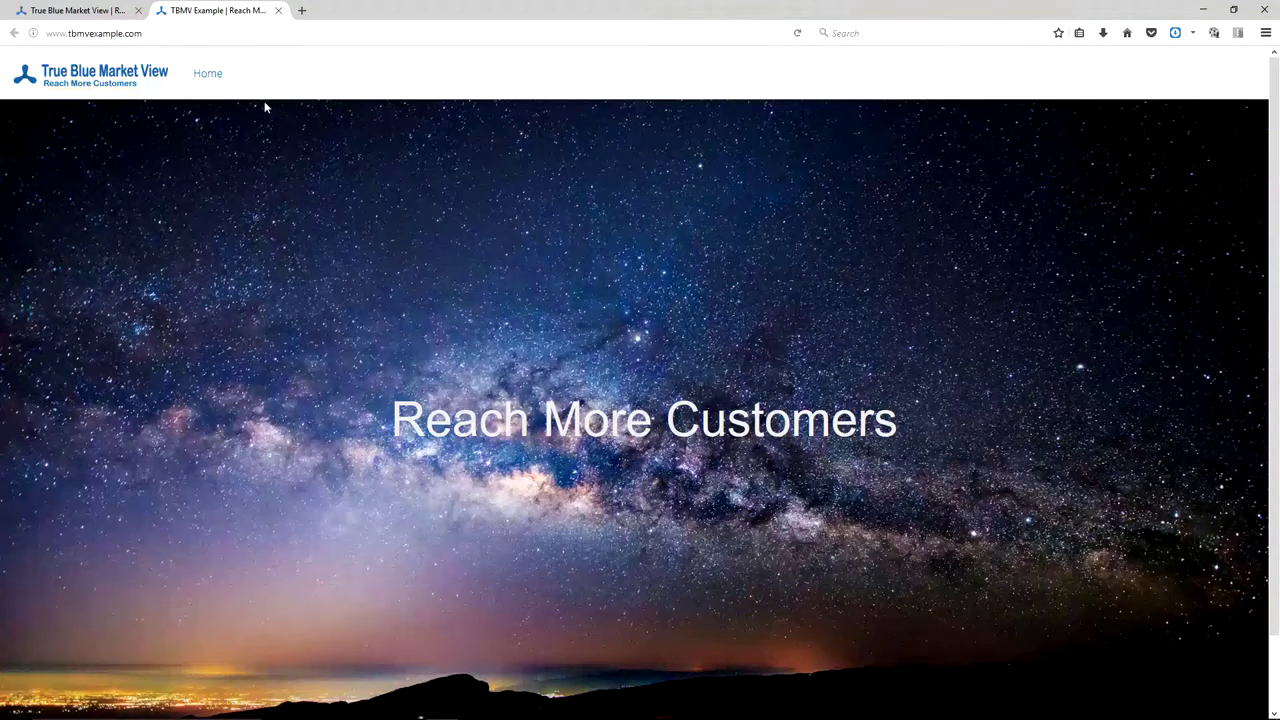
click(70, 12)
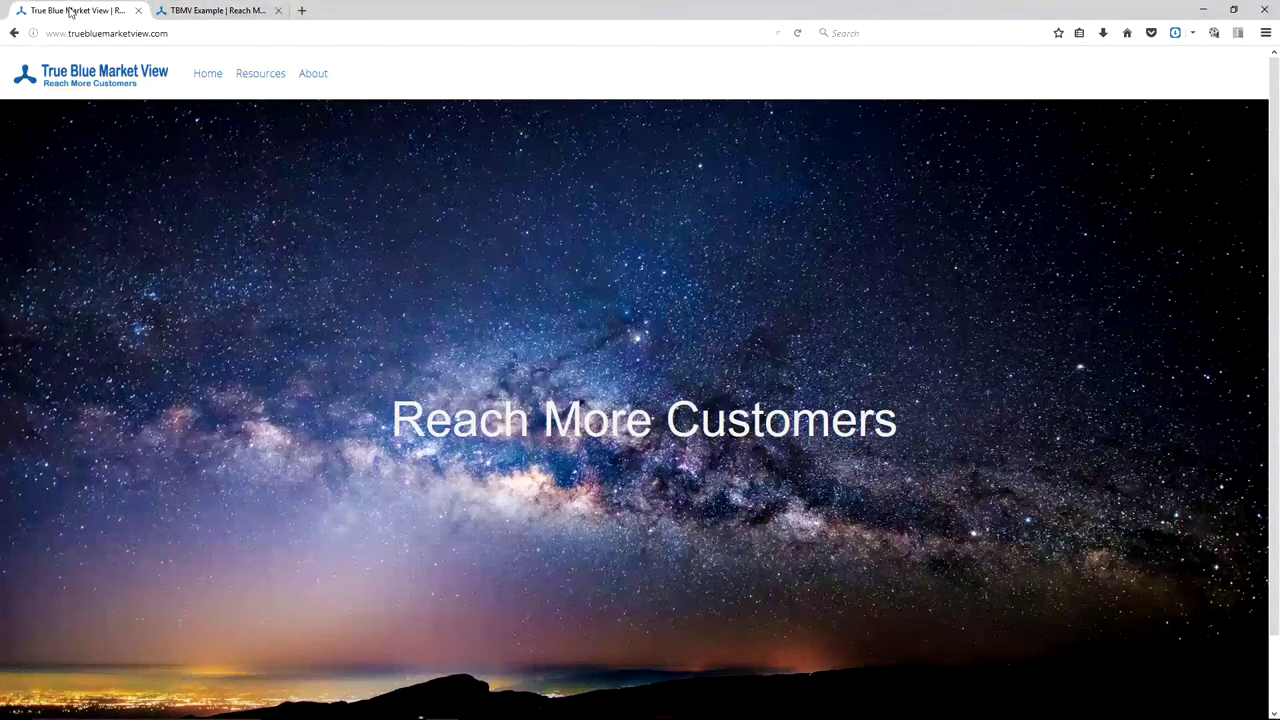
click(201, 13)
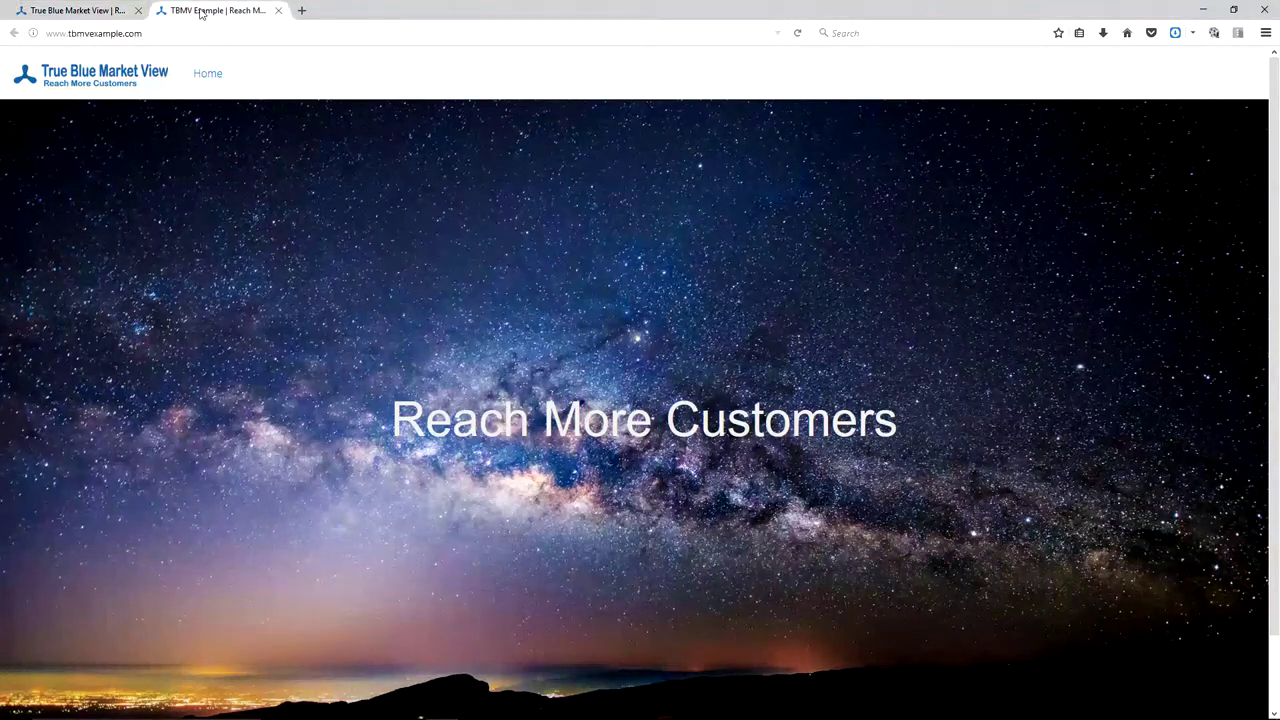
click(95, 11)
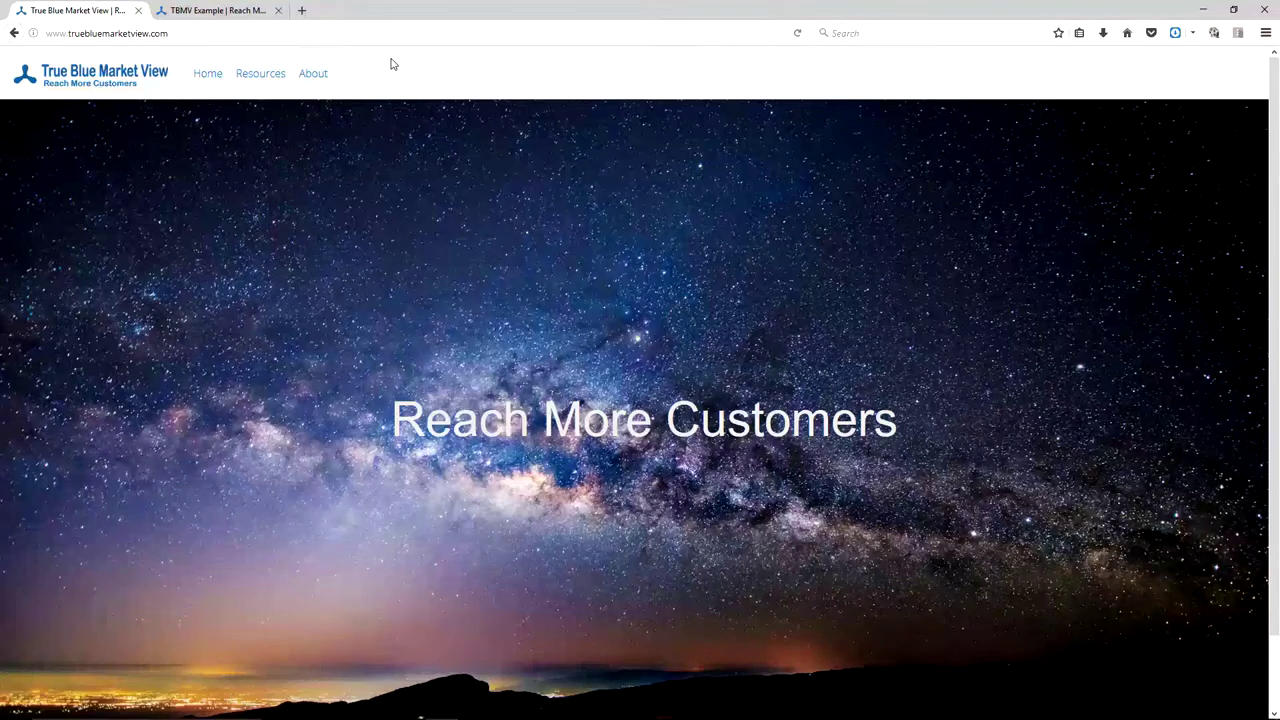
- Return to the WordPress dashboard in Chrome and add a new page titled "Contact" with the Full Width Page template
key(alt+Tab)
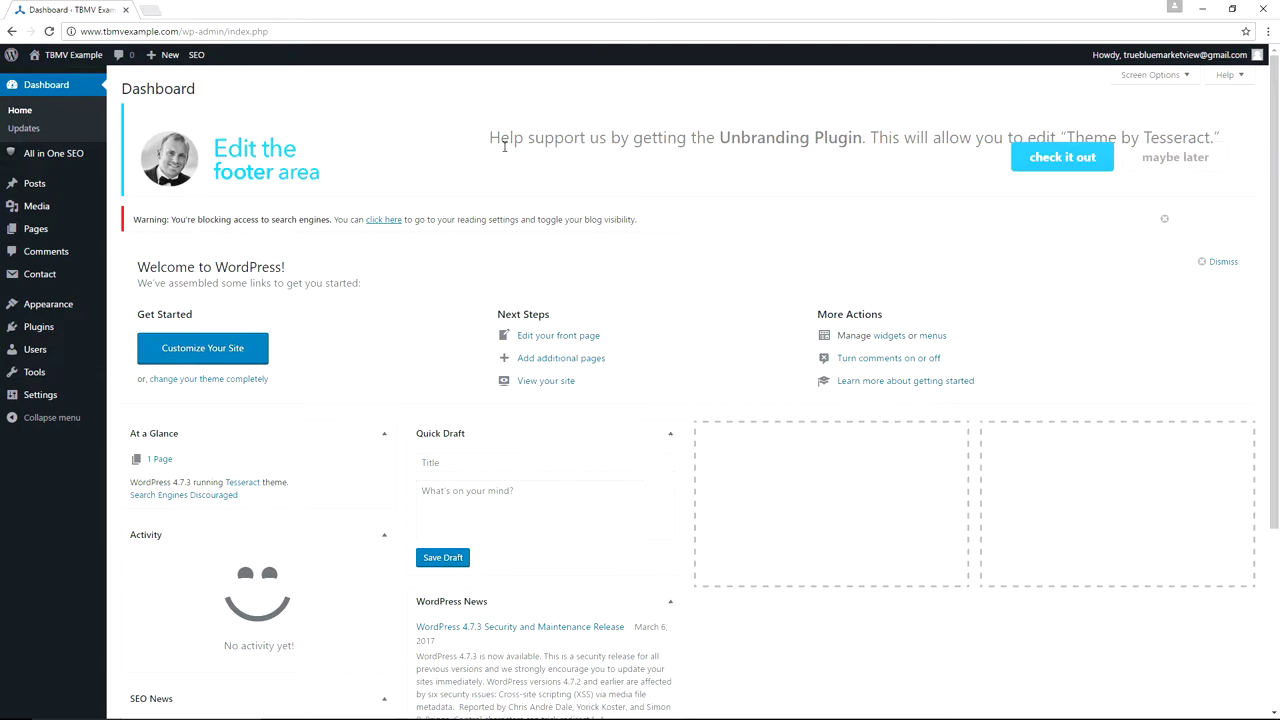
mouse_move(30, 233)
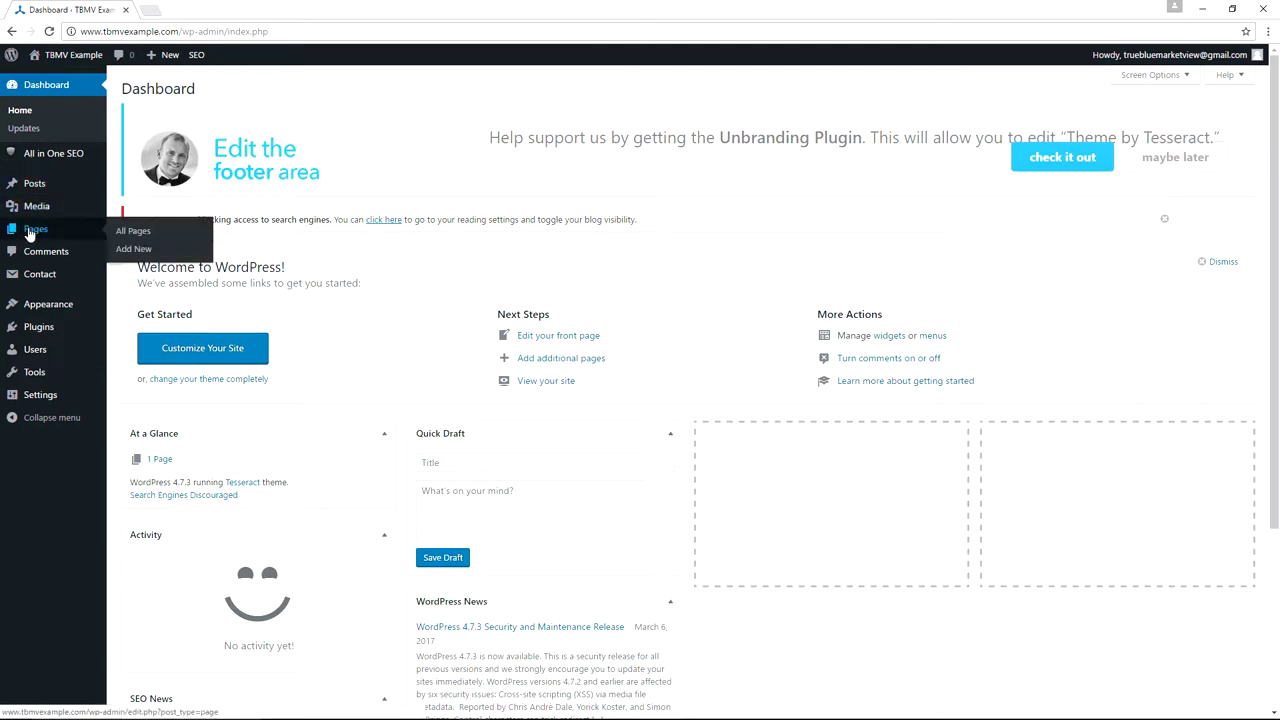
click(137, 251)
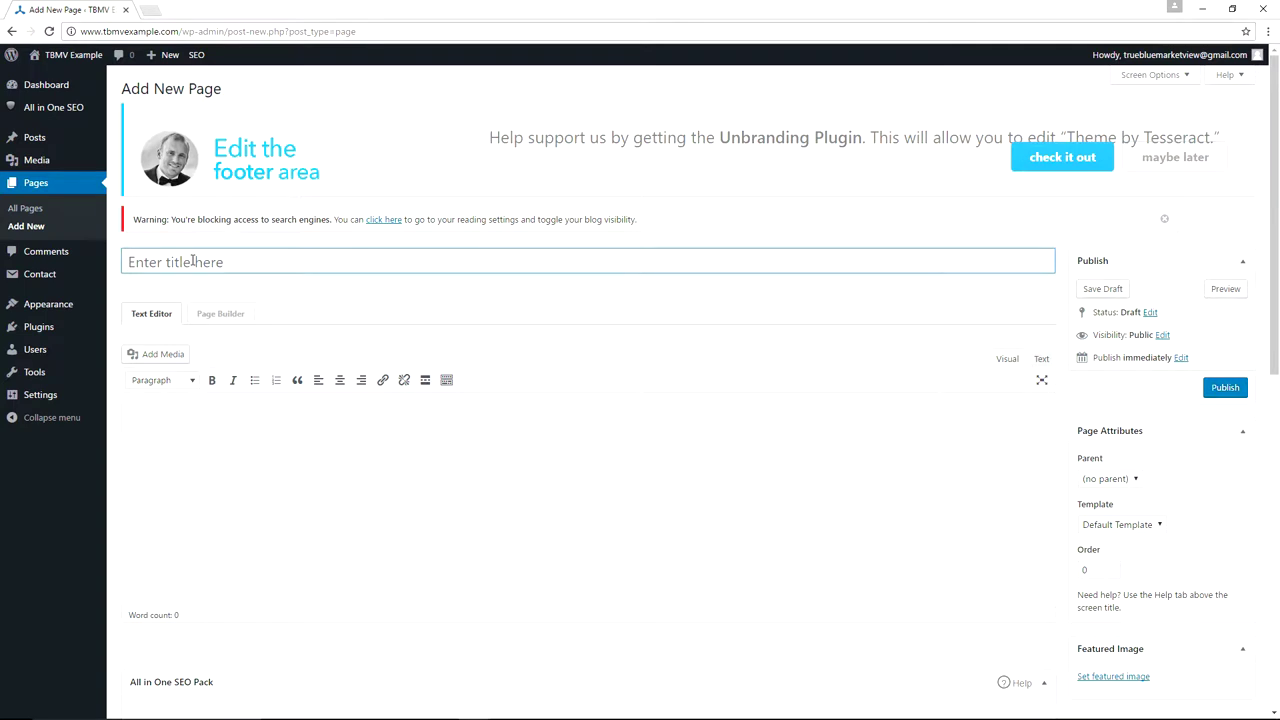
text(Contact)
scroll(546, 329, down, 1)
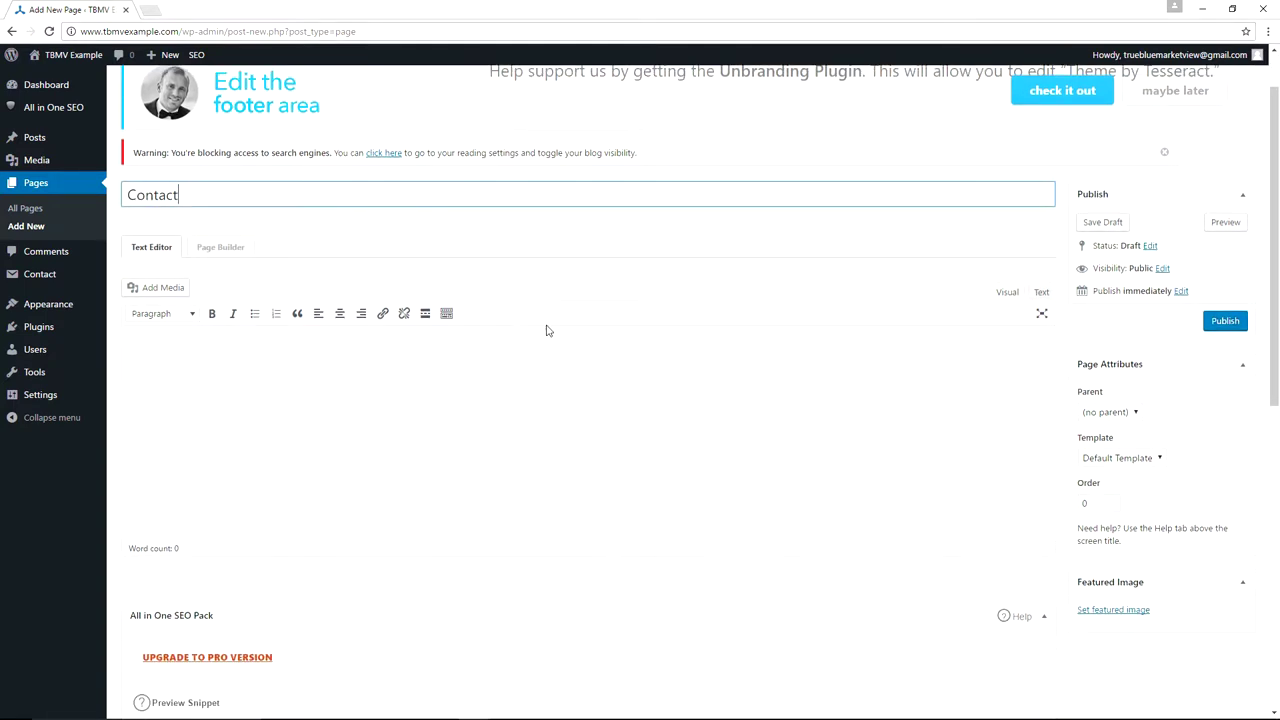
click(1130, 462)
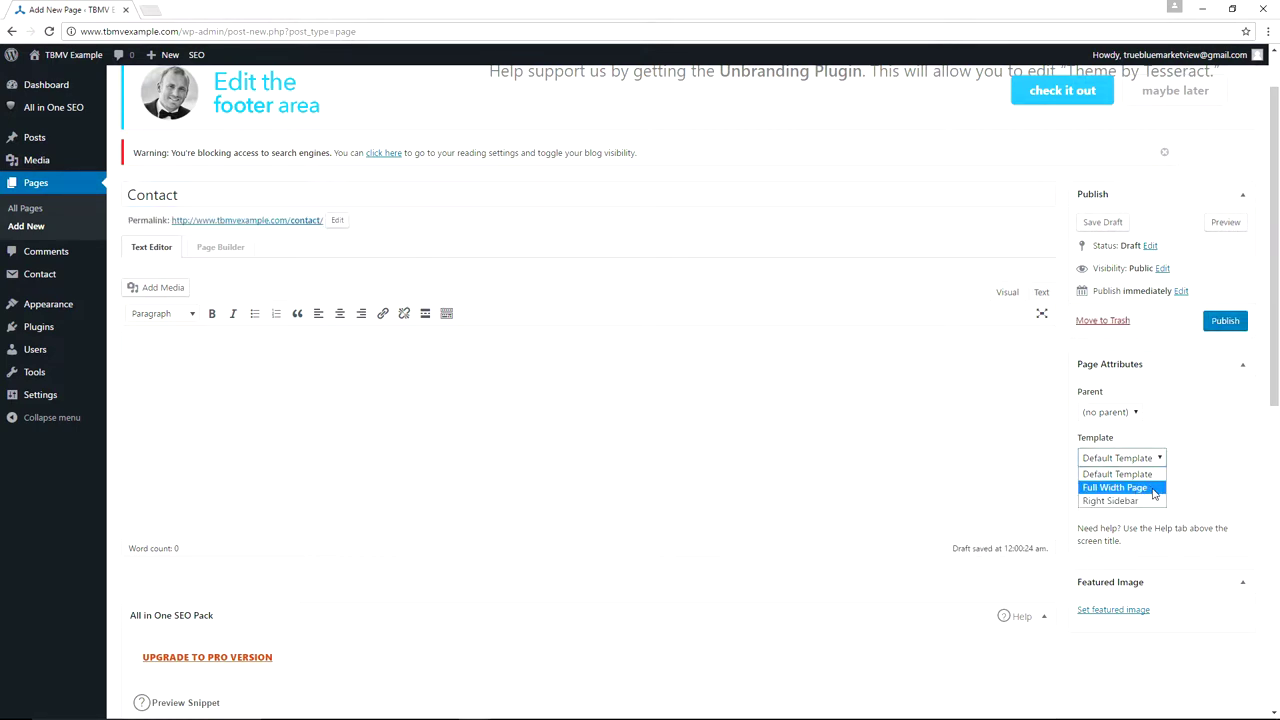
click(1154, 488)
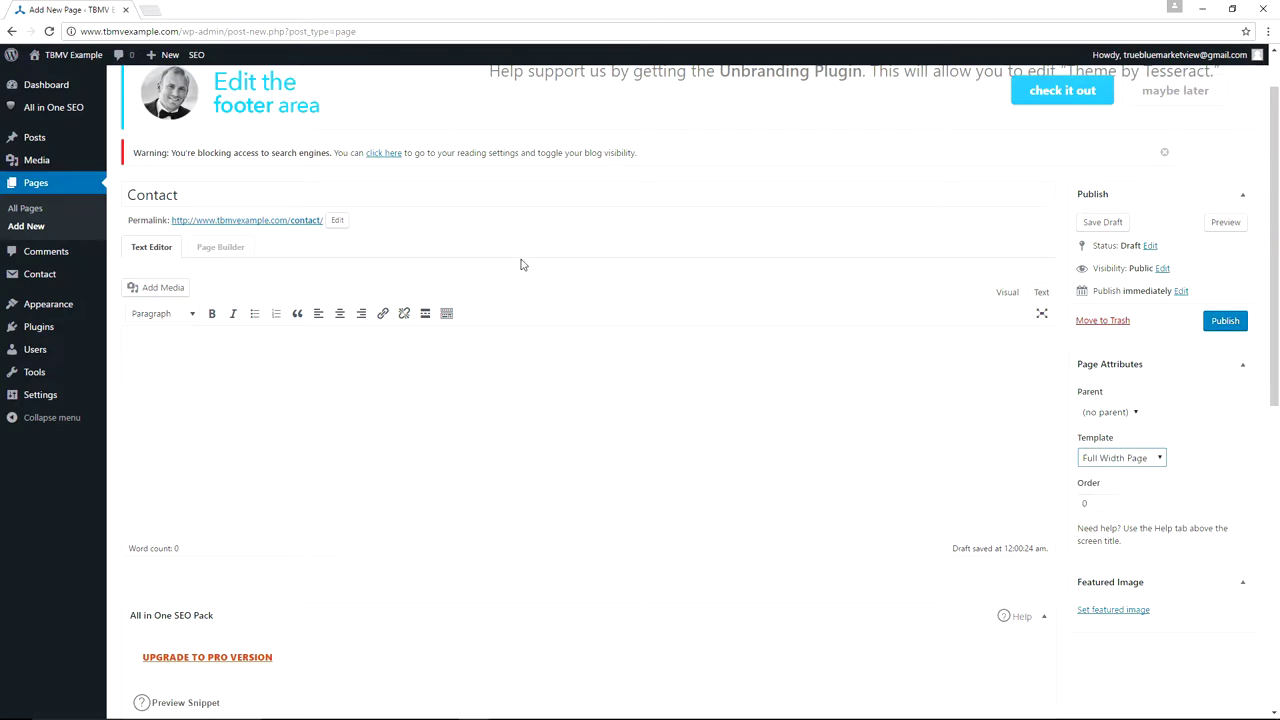
- Open the Contact page in Page Builder and dismiss the Layout Templates dialog without choosing a template
scroll(520, 264, down, 3)
scroll(520, 263, up, 4)
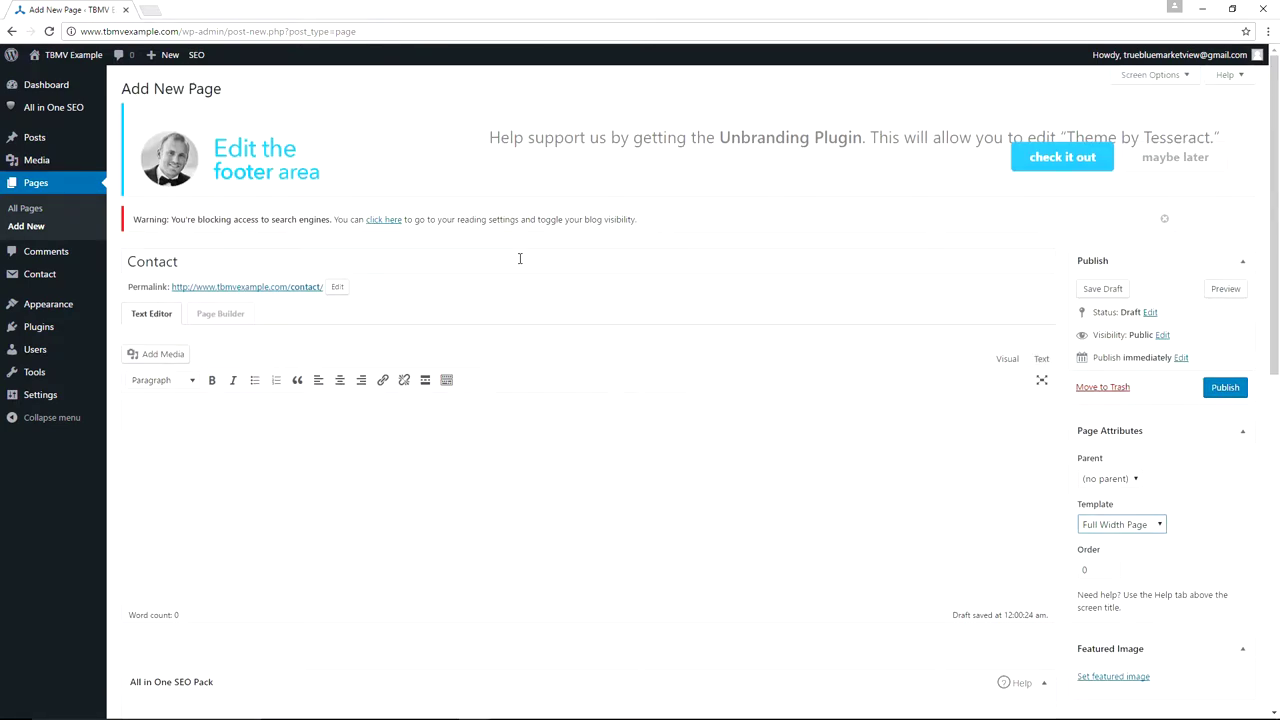
scroll(520, 258, down, 3)
scroll(520, 257, up, 3)
click(220, 315)
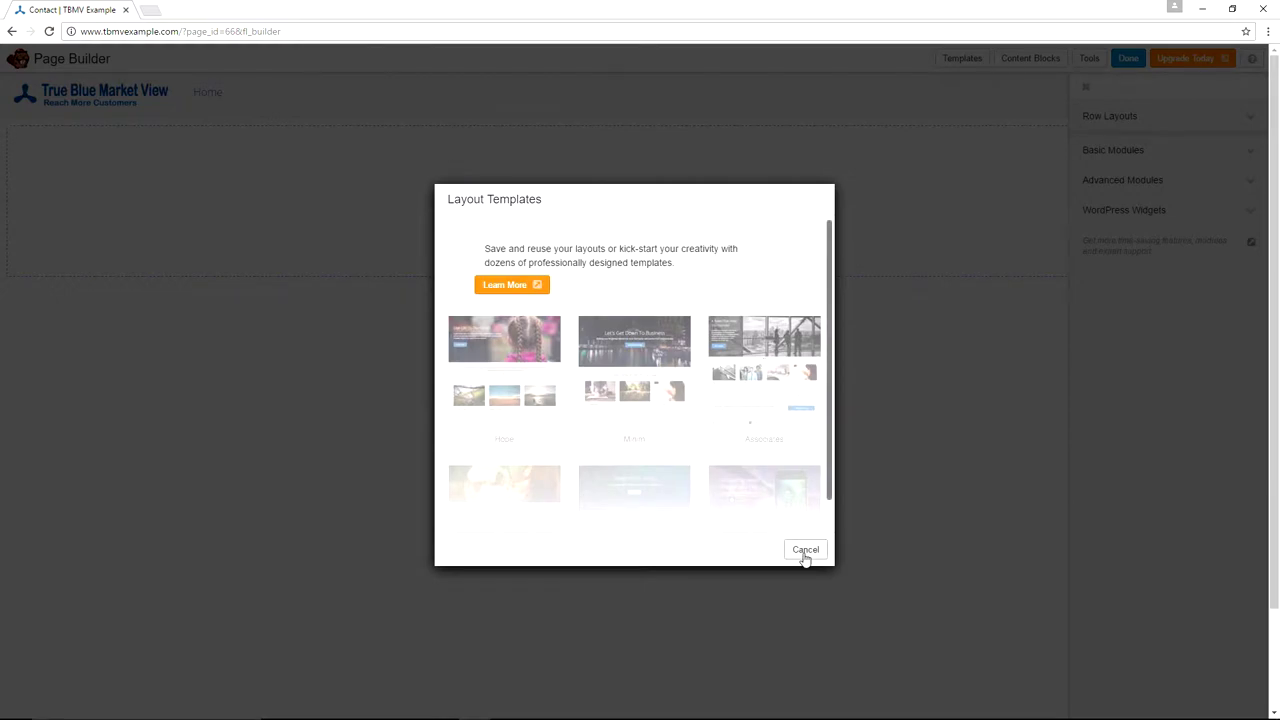
click(805, 550)
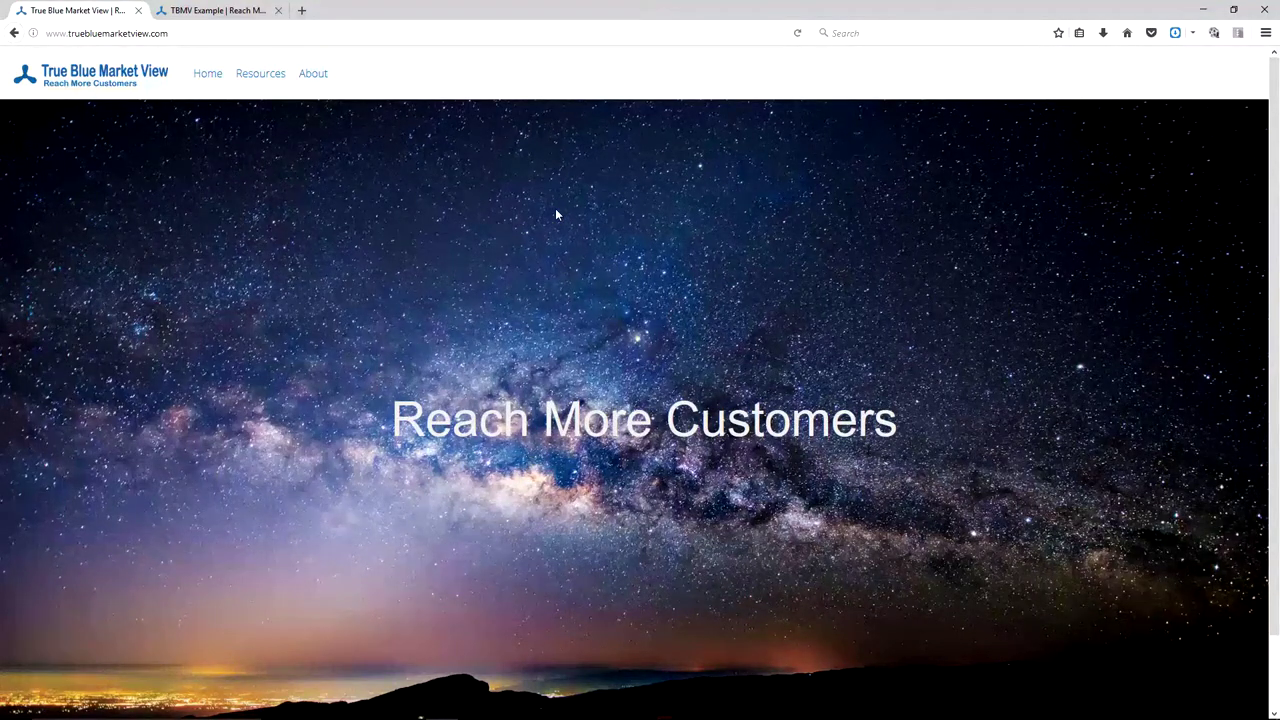
- Examine the Contact Us page layout on truebluemarketview.com as a reference for the new Contact page
scroll(556, 215, down, 2)
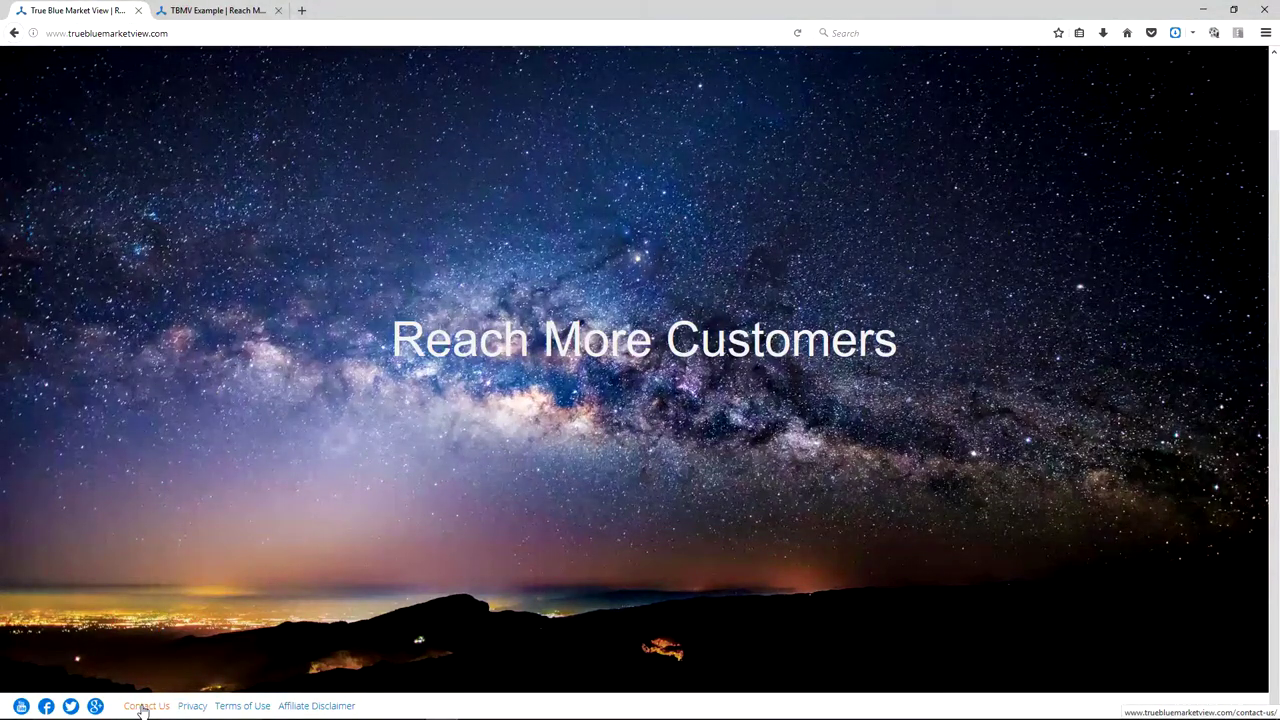
click(143, 708)
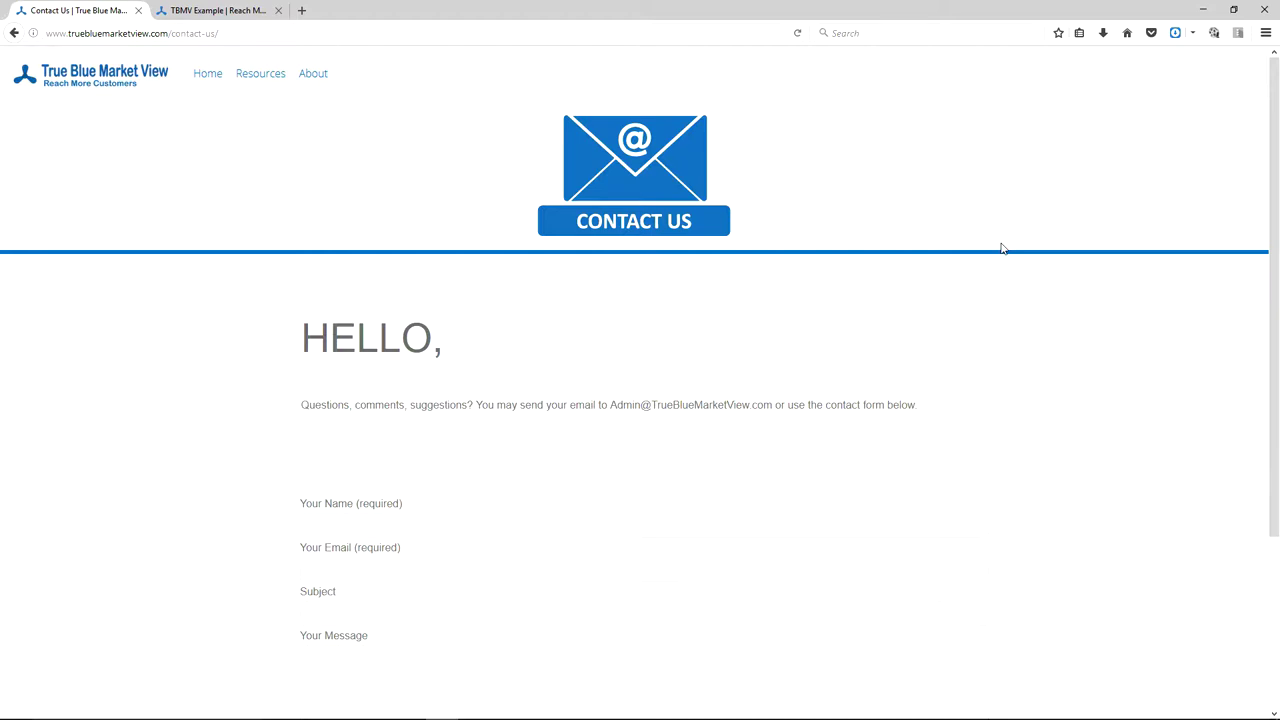
scroll(1003, 248, down, 4)
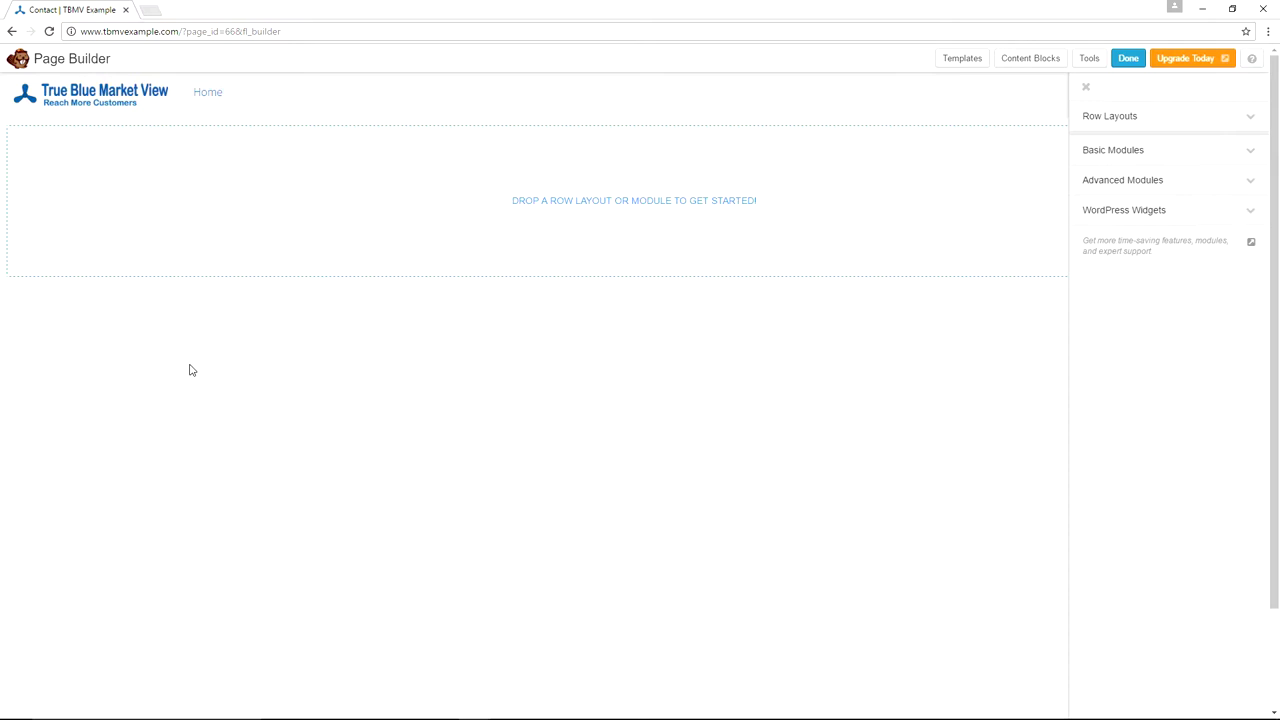
- Return to Page Builder in Chrome and add a 1 Column row layout to the empty Contact page
click(1154, 127)
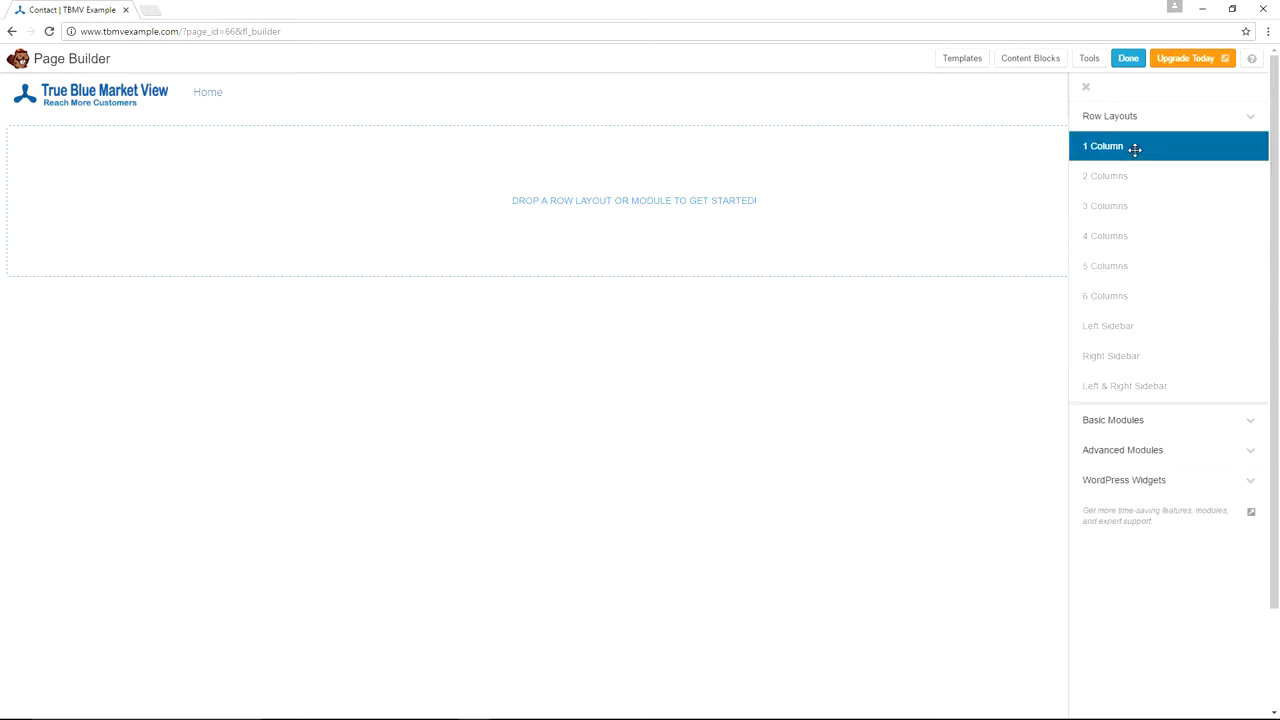
drag(1135, 148, 588, 203)
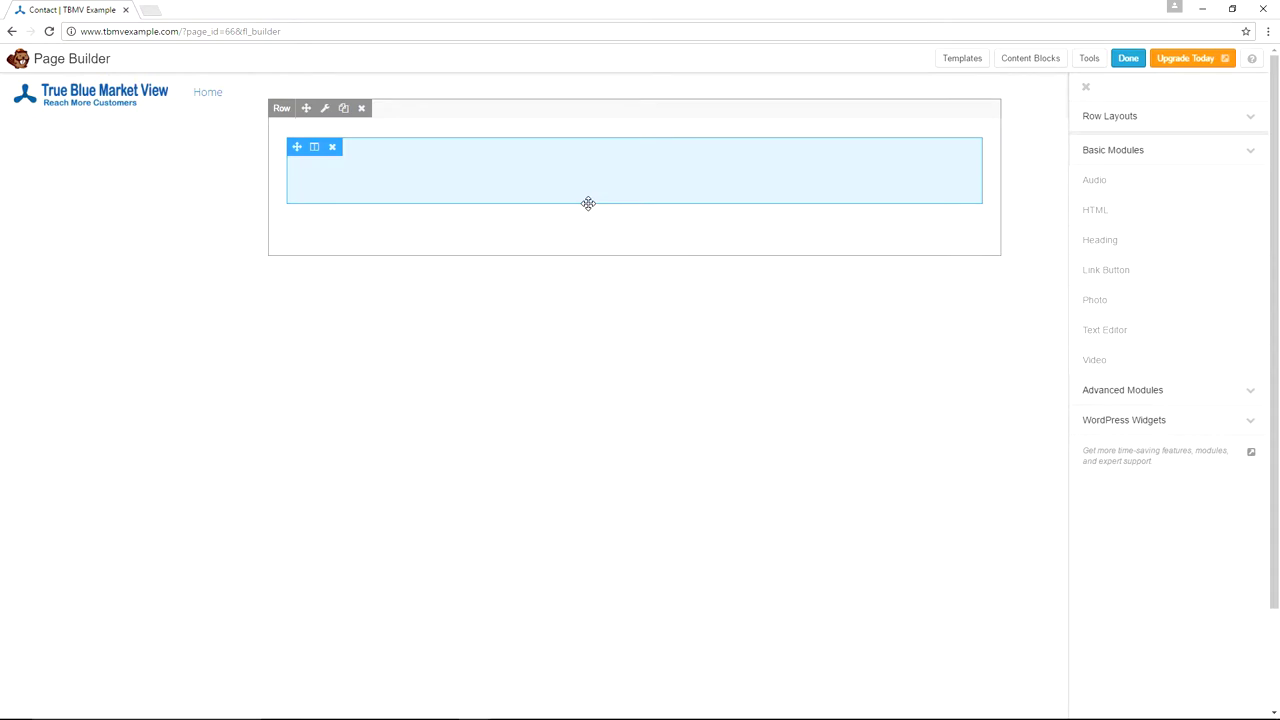
click(325, 109)
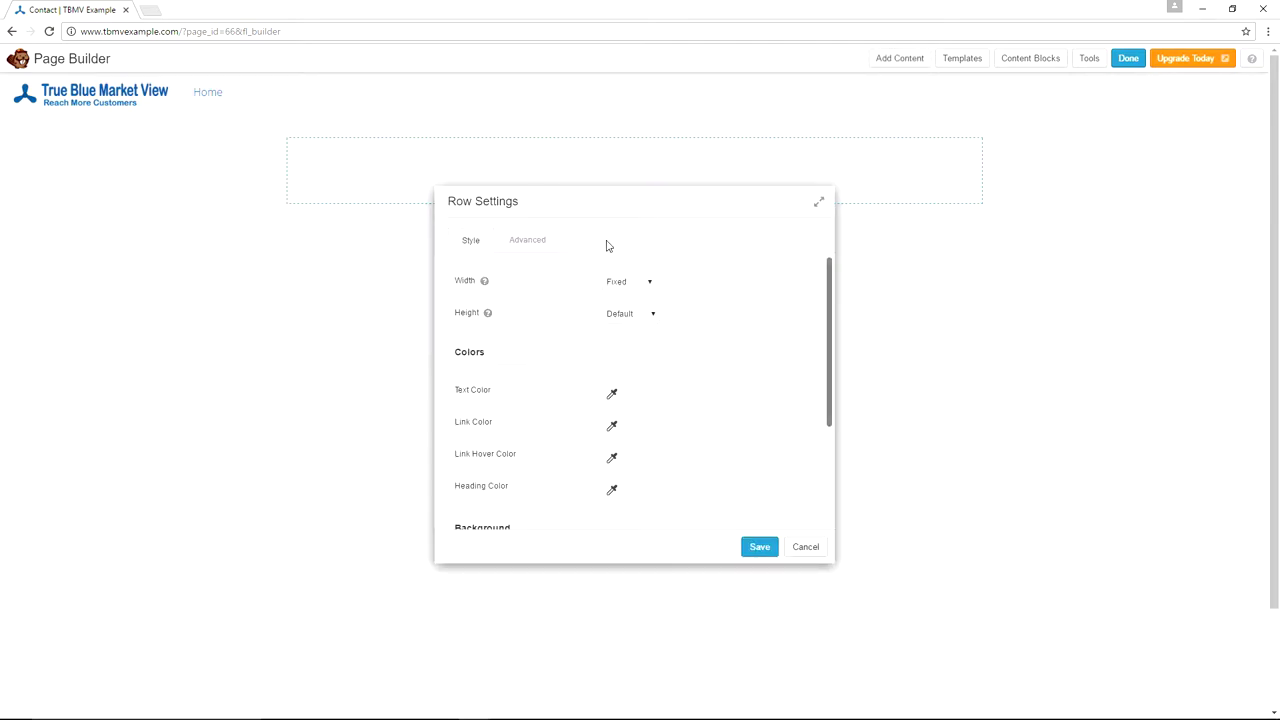
click(648, 285)
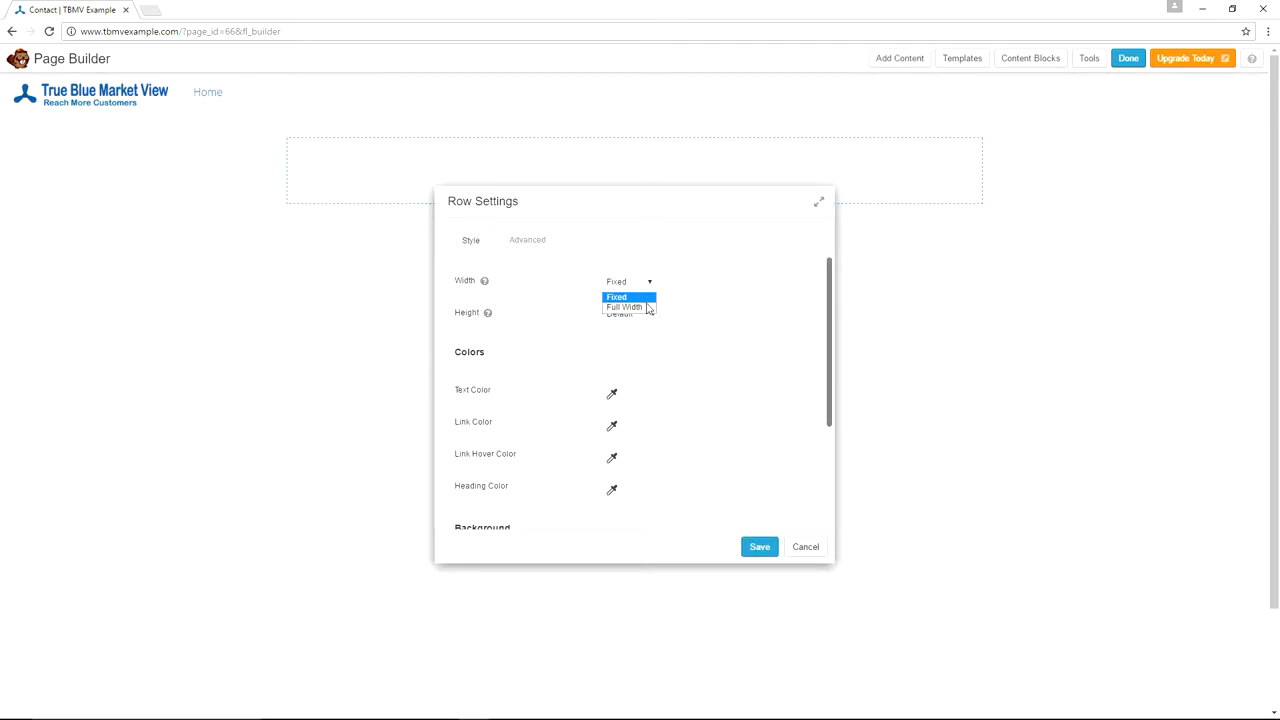
click(649, 307)
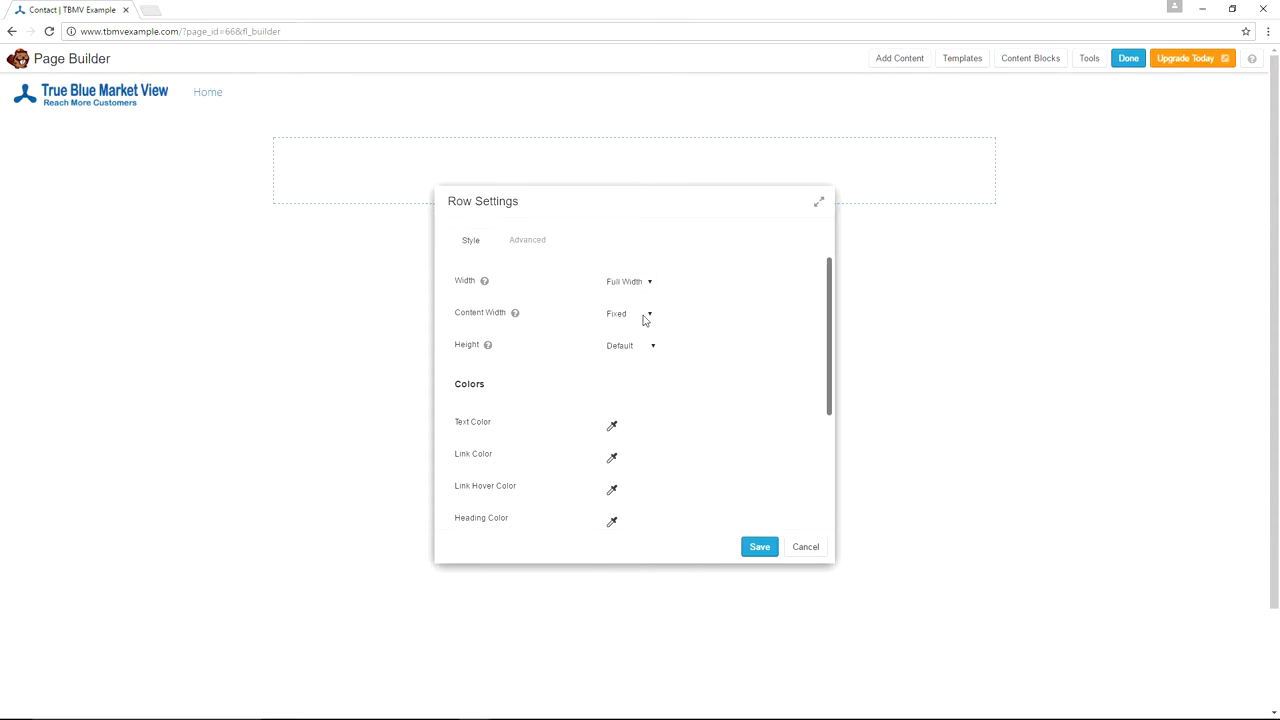
click(645, 316)
click(638, 340)
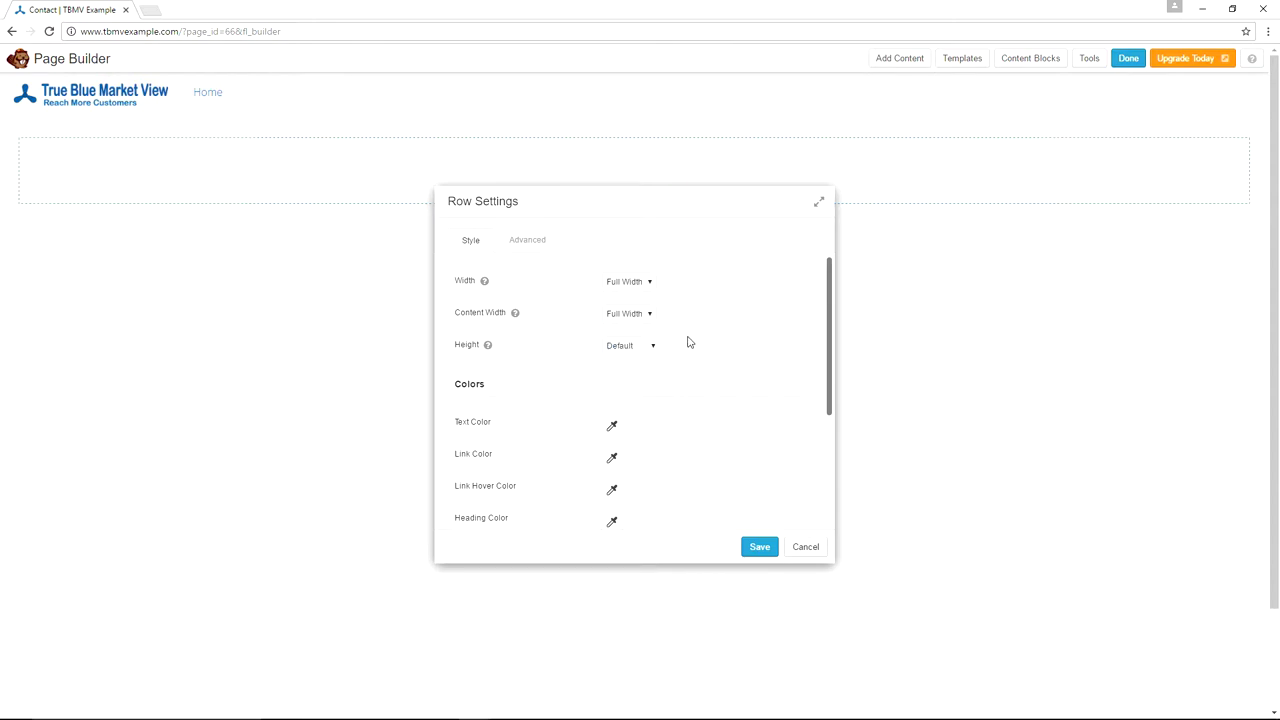
key(Escape)
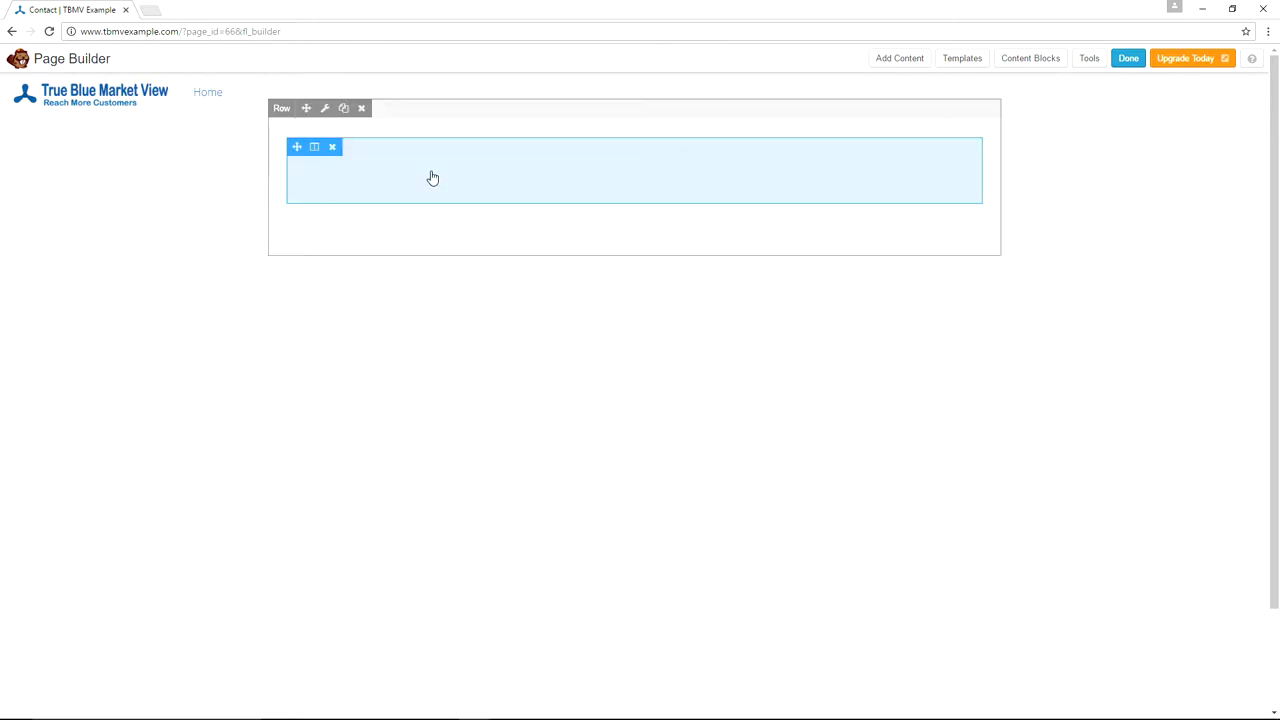
- Open the settings of the new row and set its width to Full Width
click(325, 110)
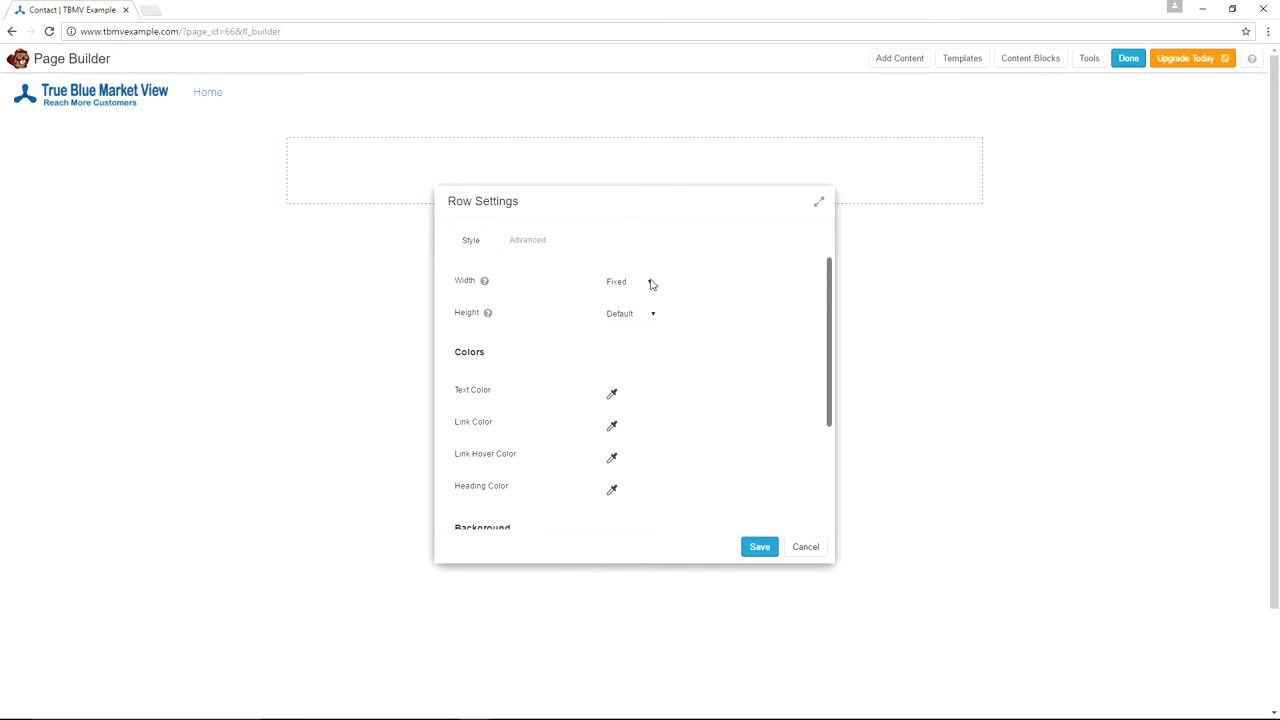
click(650, 285)
click(640, 310)
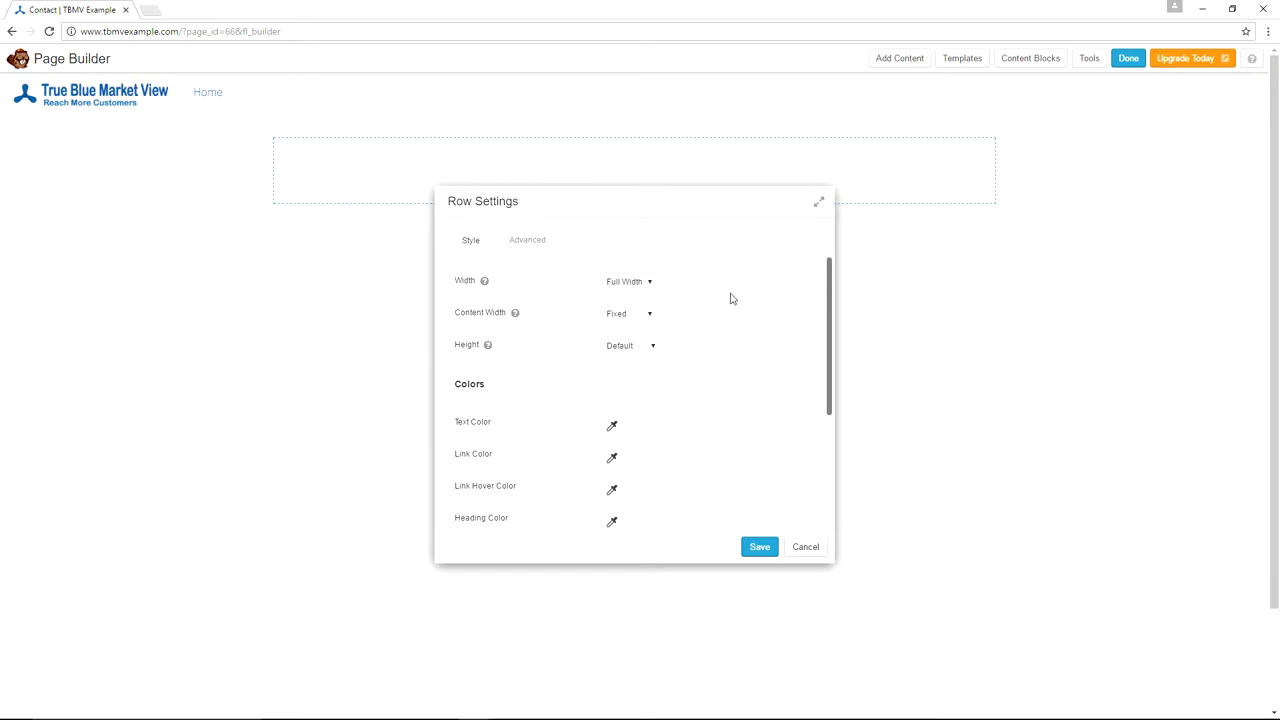
- Set the row's background type to Photo and upload ContactUs.jpg as its background photo
scroll(734, 296, down, 3)
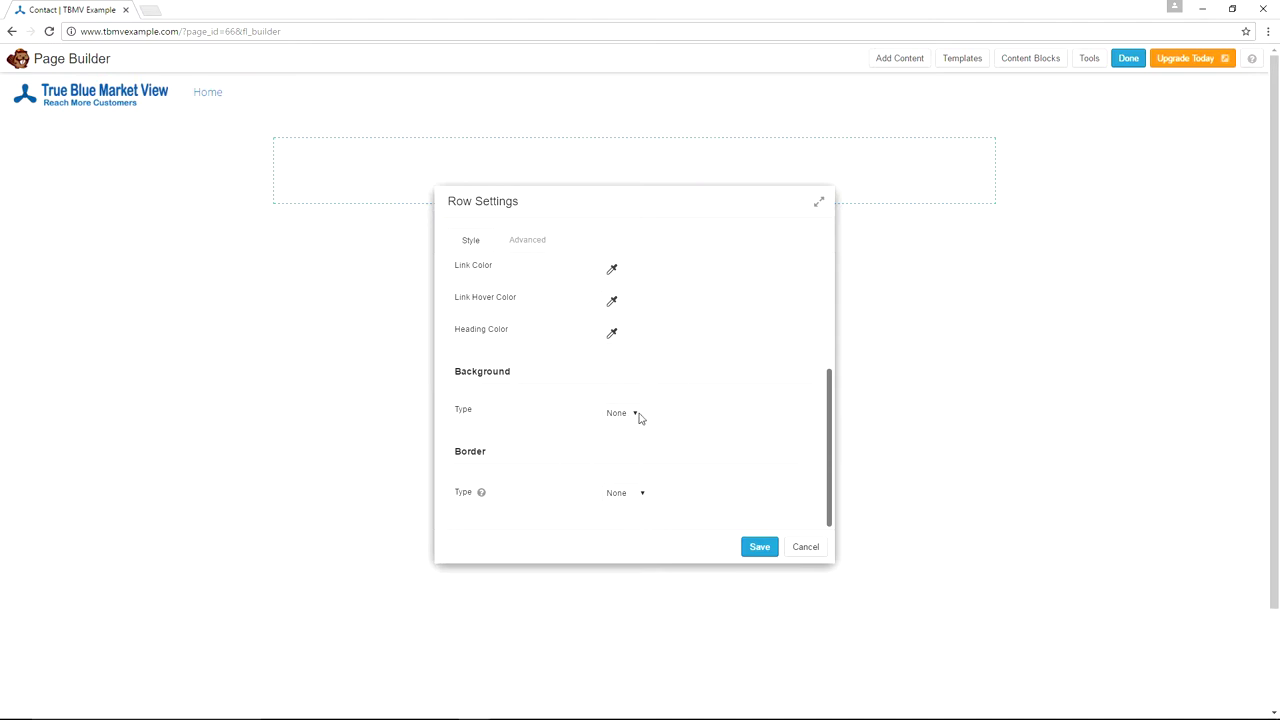
click(636, 414)
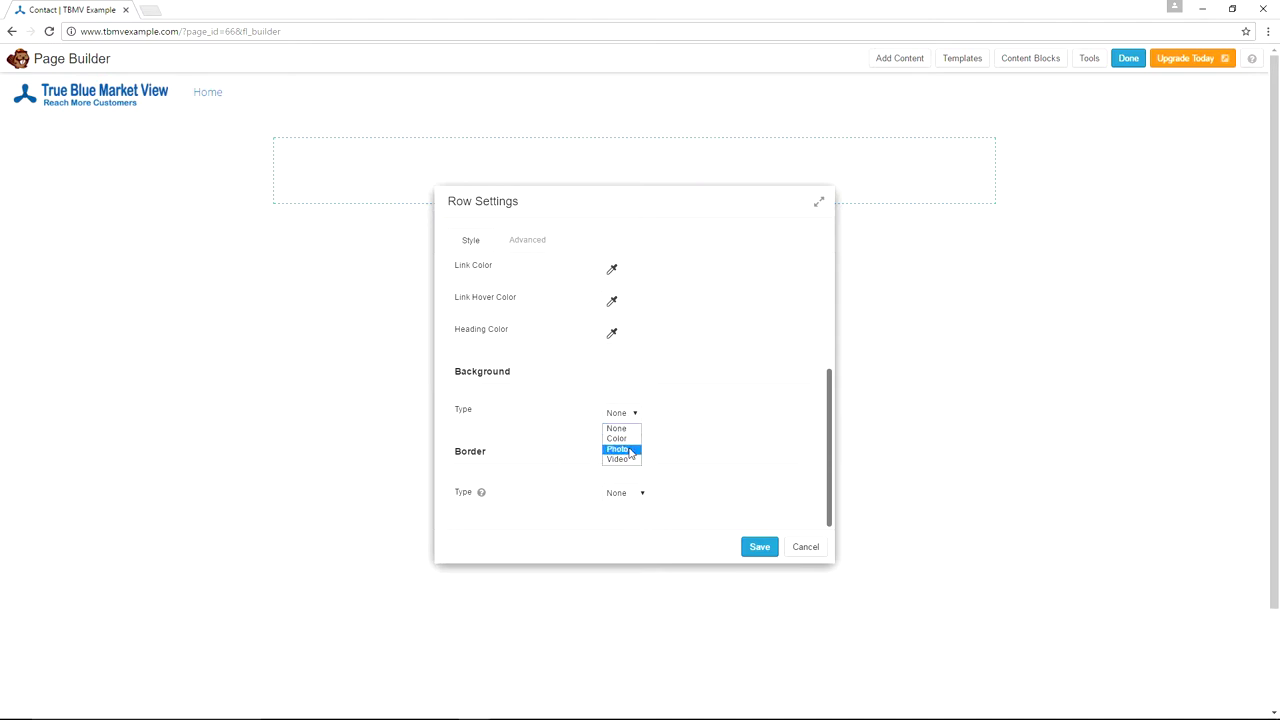
click(630, 452)
scroll(694, 289, down, 1)
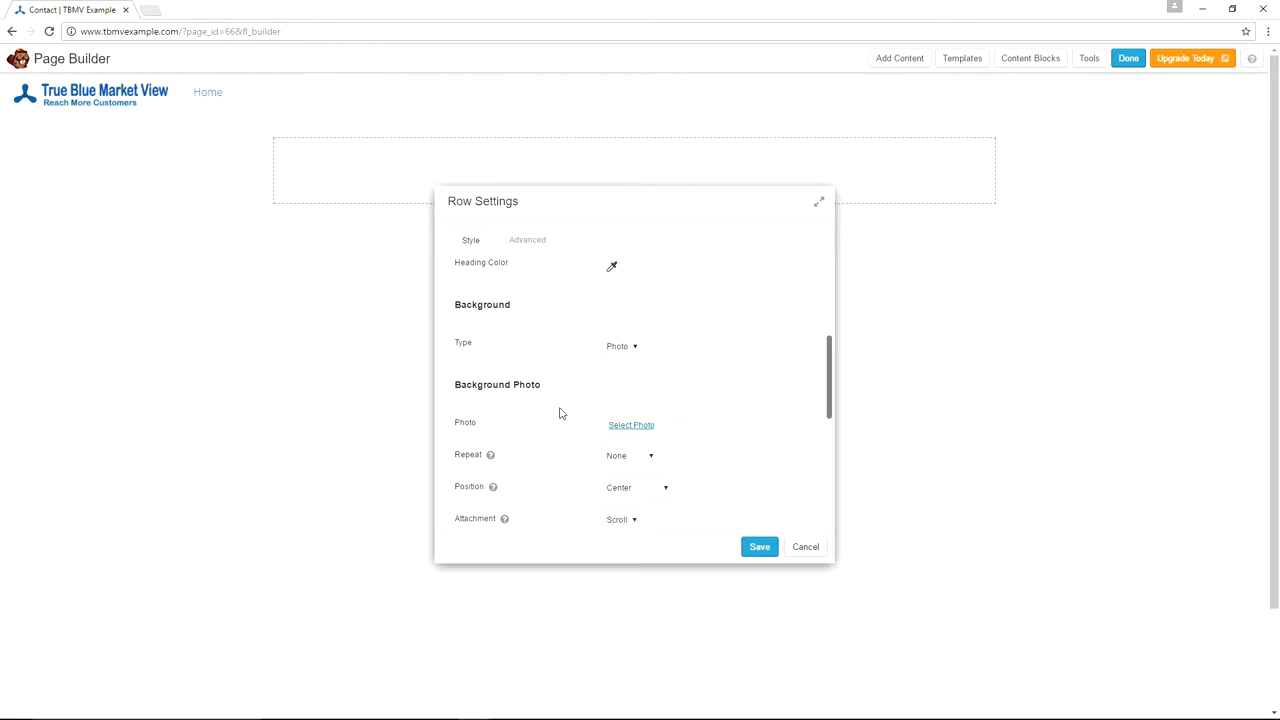
click(646, 428)
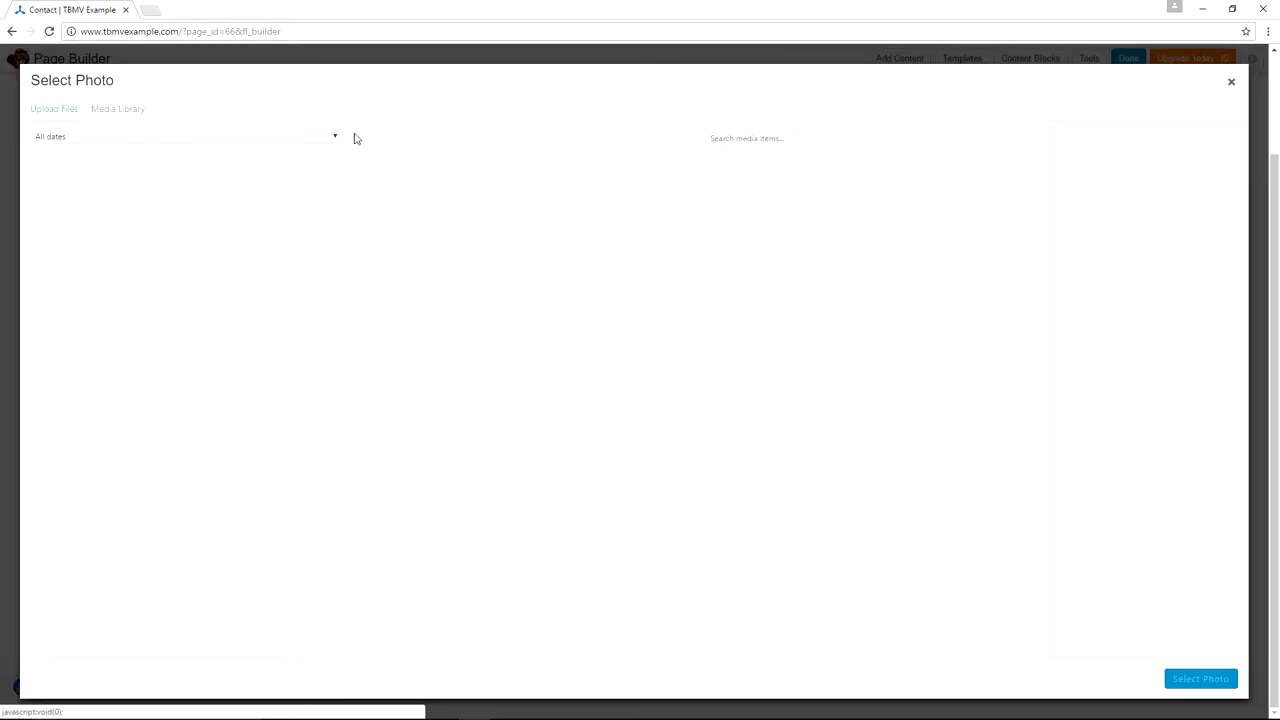
click(64, 110)
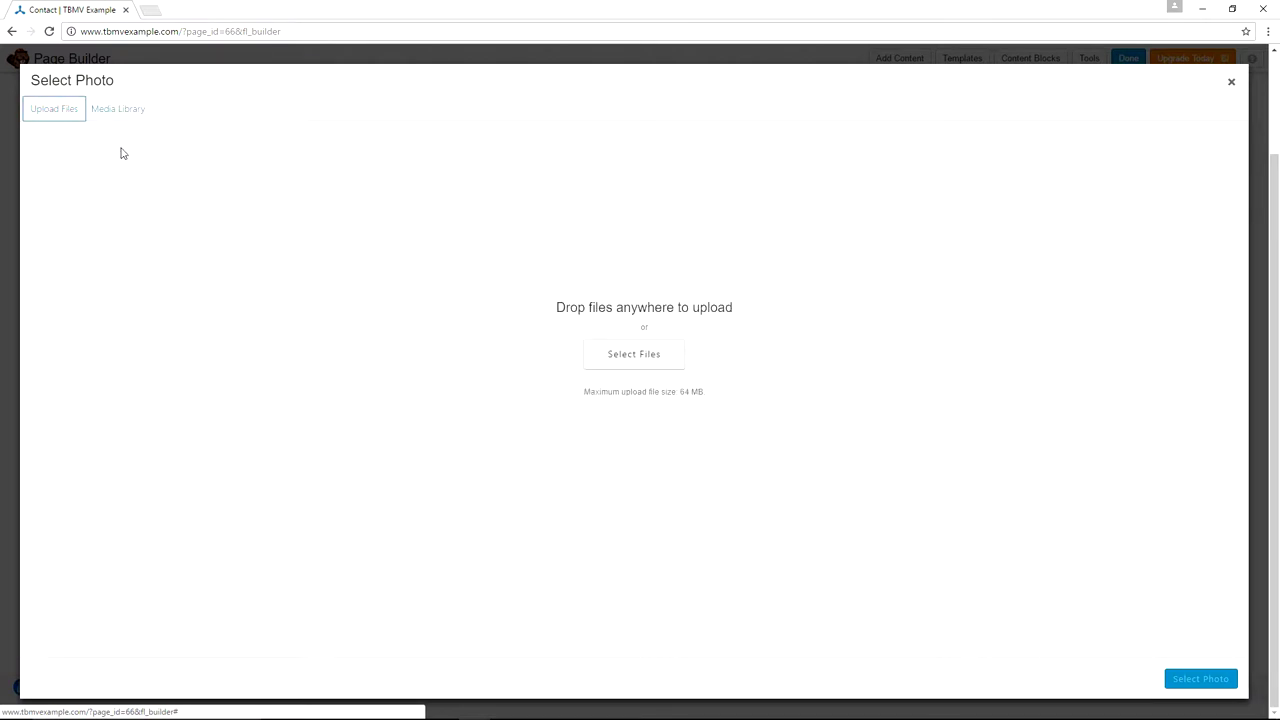
click(612, 359)
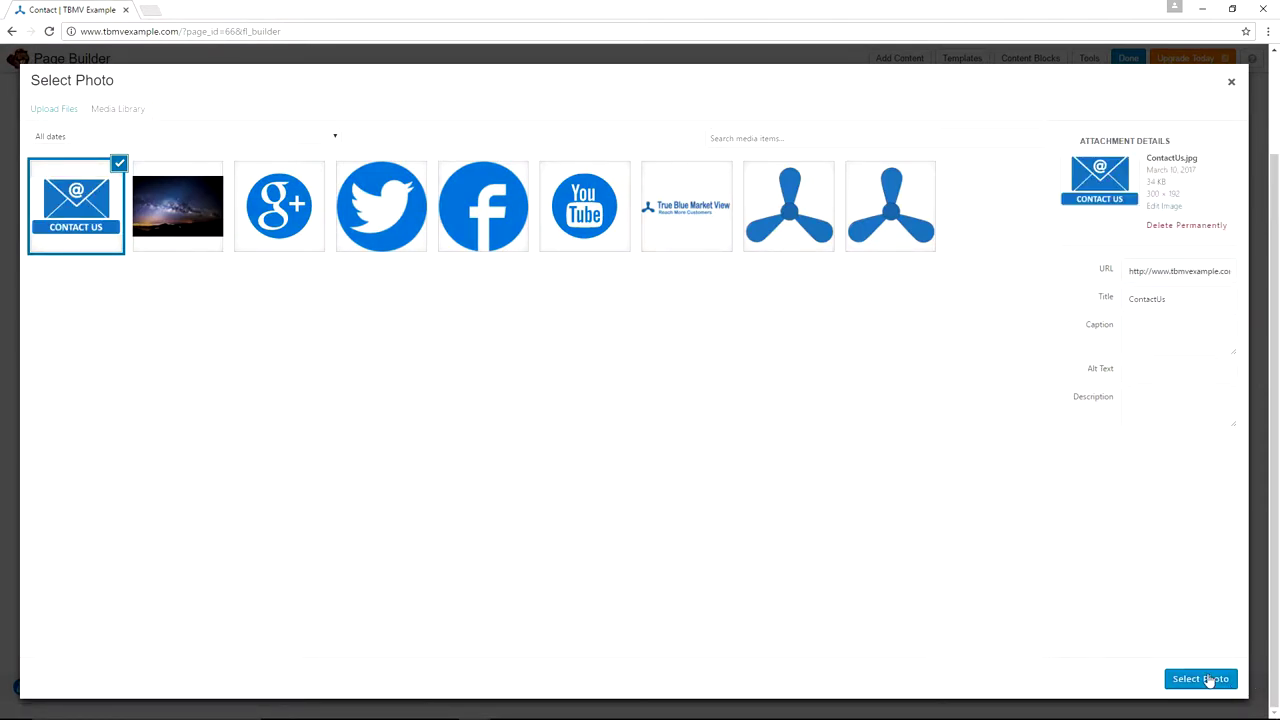
click(1160, 297)
click(1199, 679)
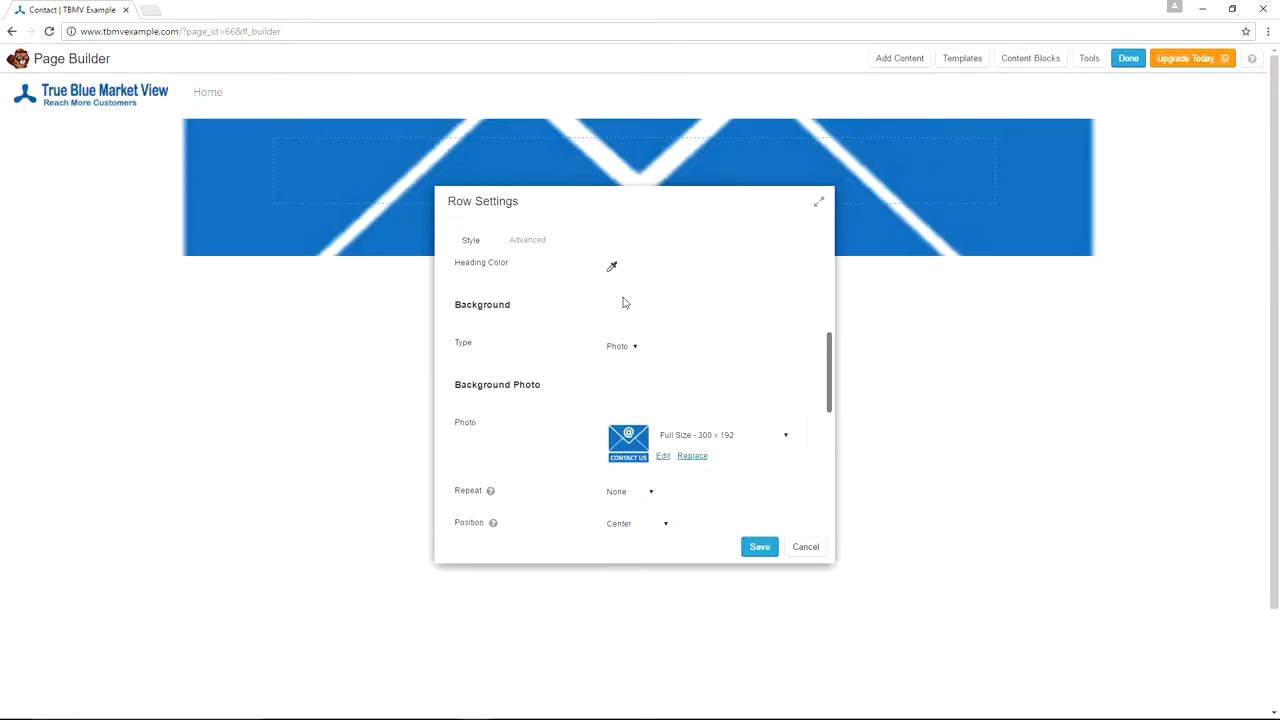
- Set the scale of the row's background photo to None
scroll(710, 322, down, 2)
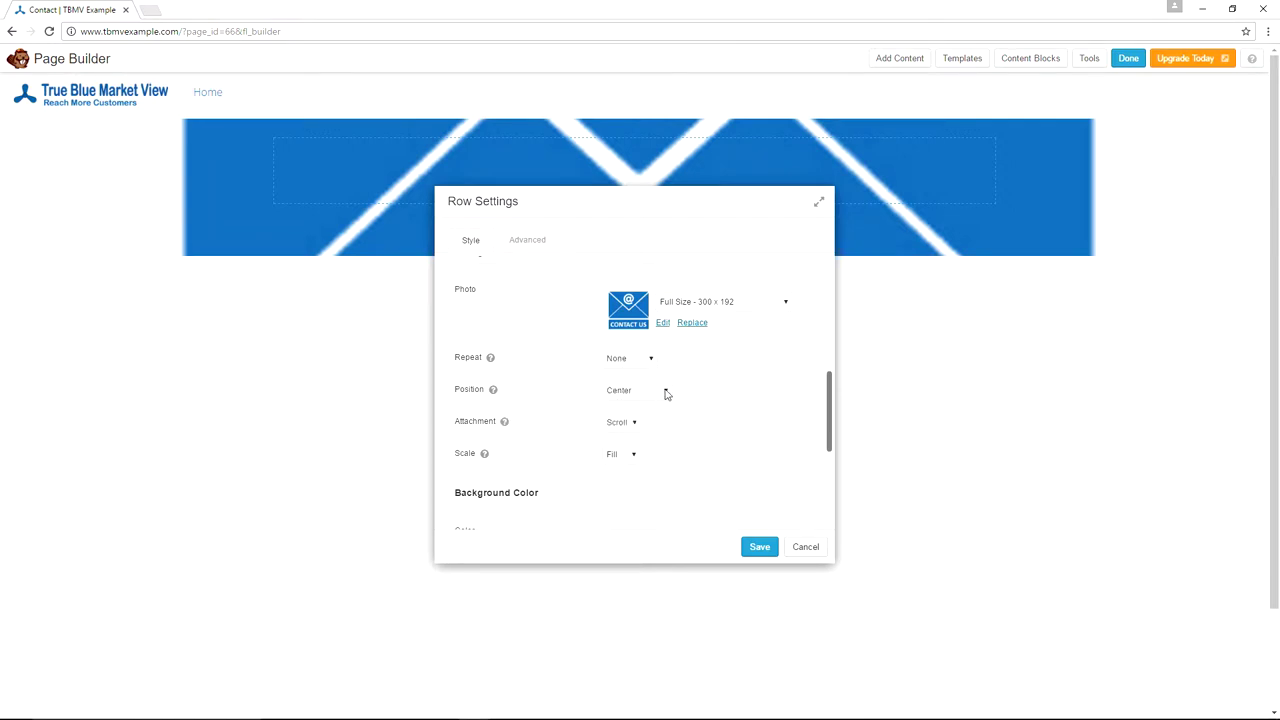
click(630, 457)
click(637, 472)
- Give the row a Solid border in the colour #0073cf
scroll(757, 389, down, 2)
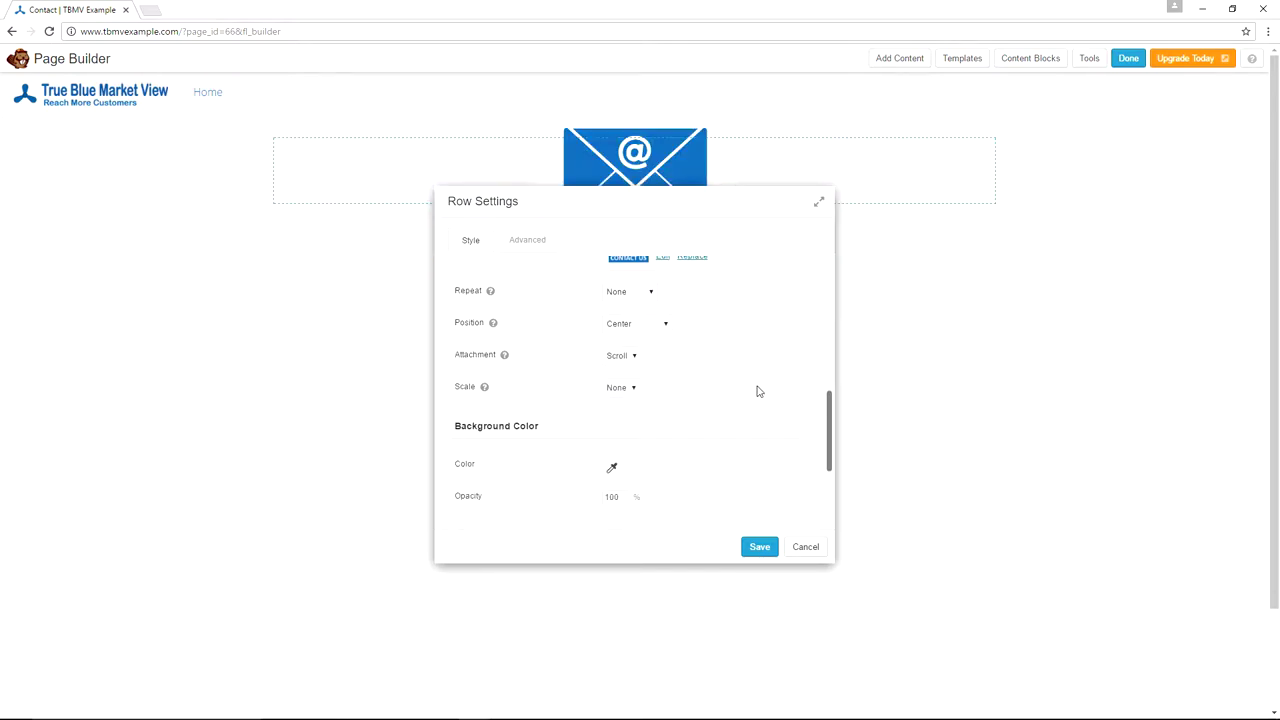
scroll(741, 330, down, 2)
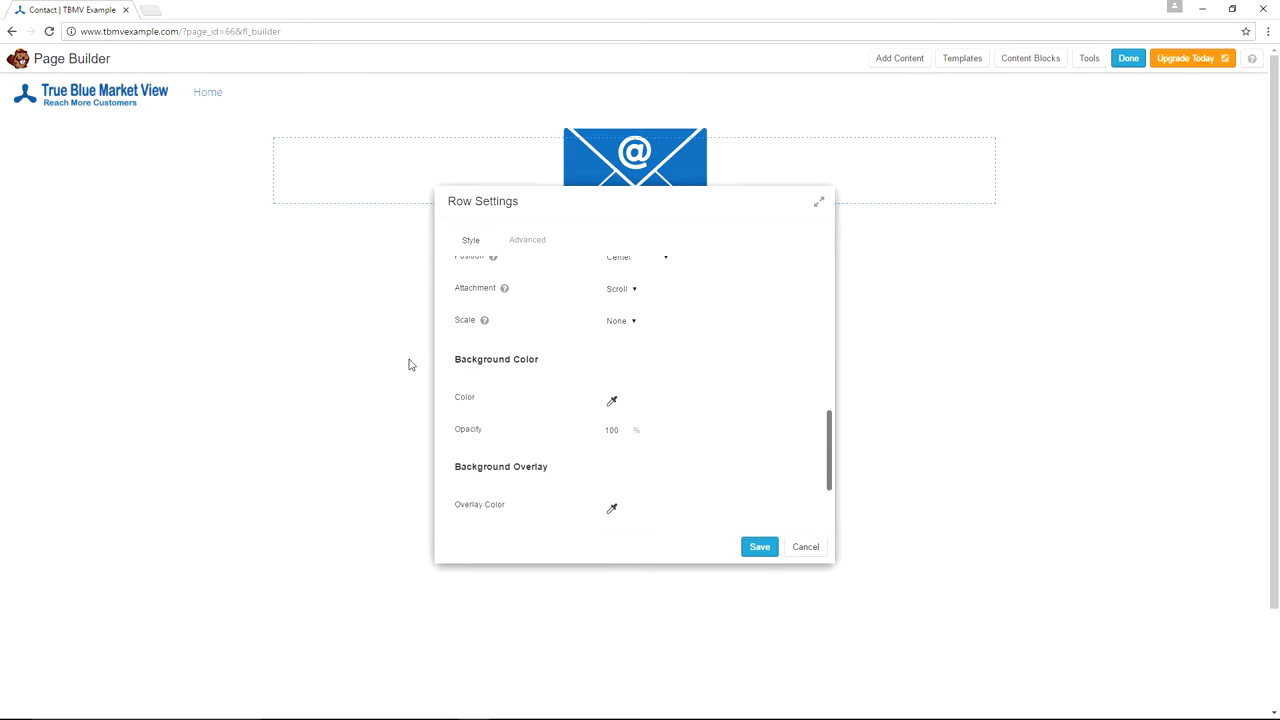
scroll(741, 311, down, 1)
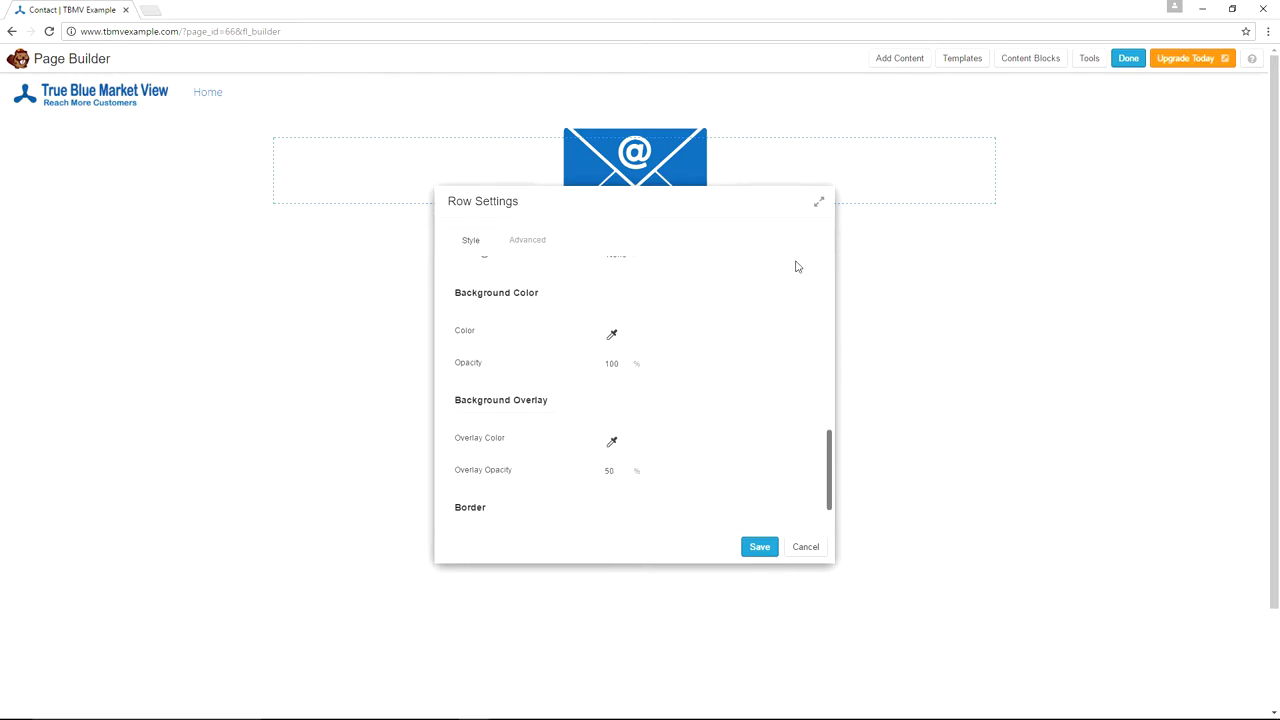
scroll(718, 303, down, 1)
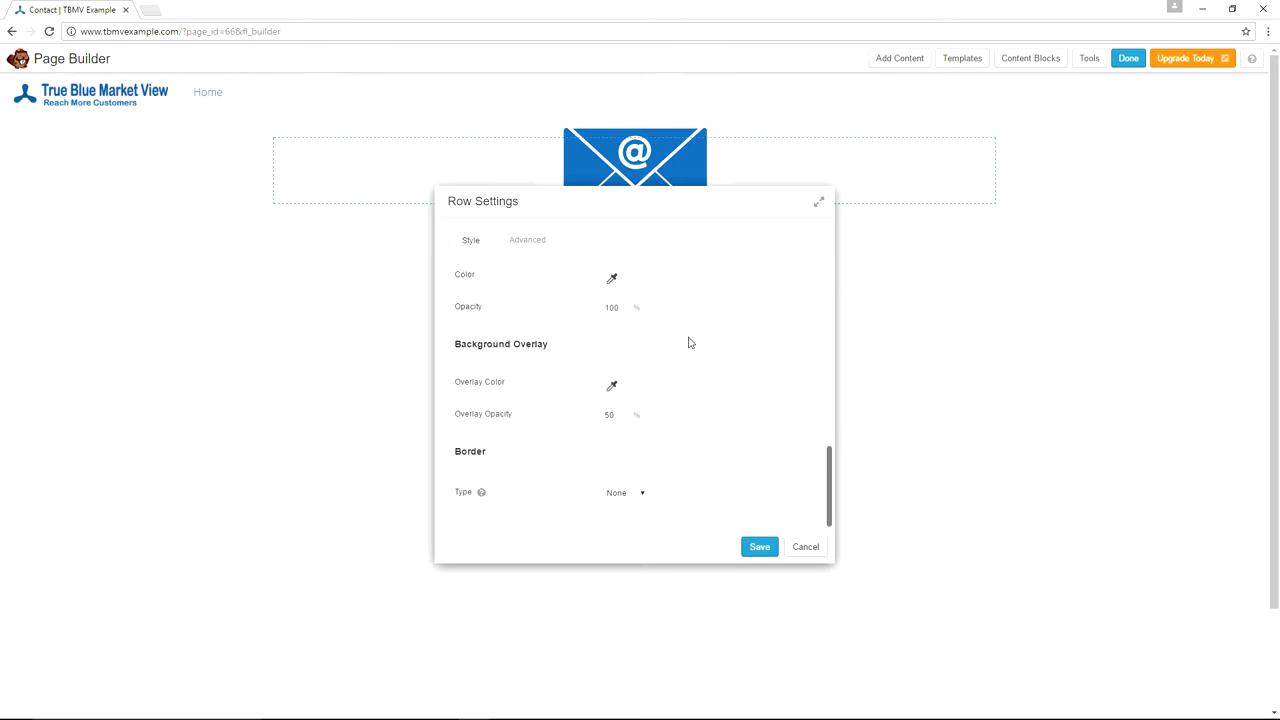
click(640, 494)
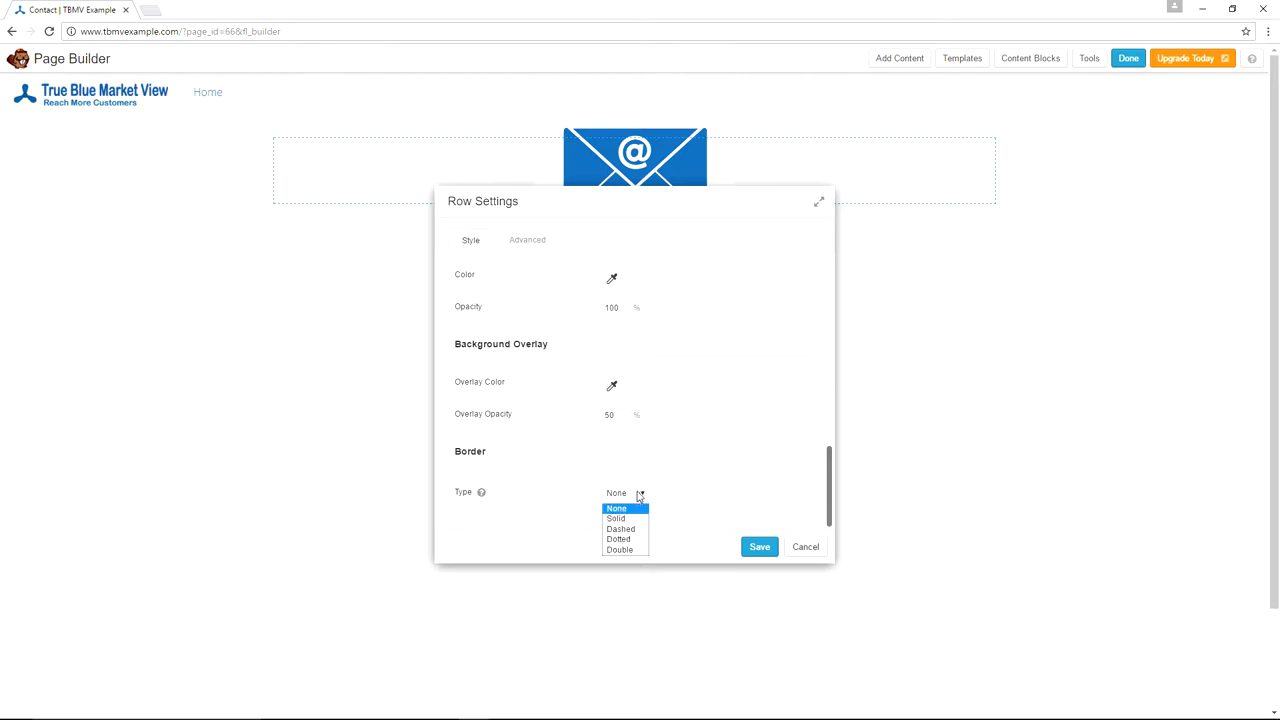
click(634, 517)
scroll(689, 363, down, 2)
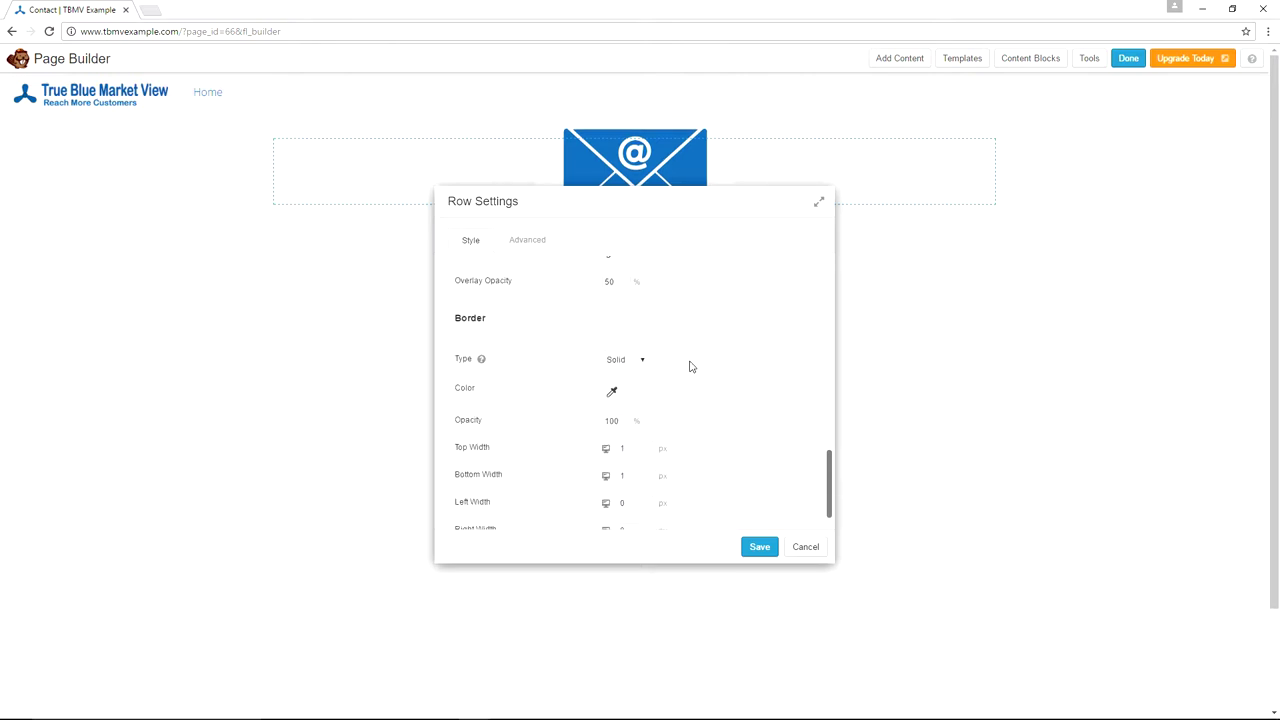
click(613, 396)
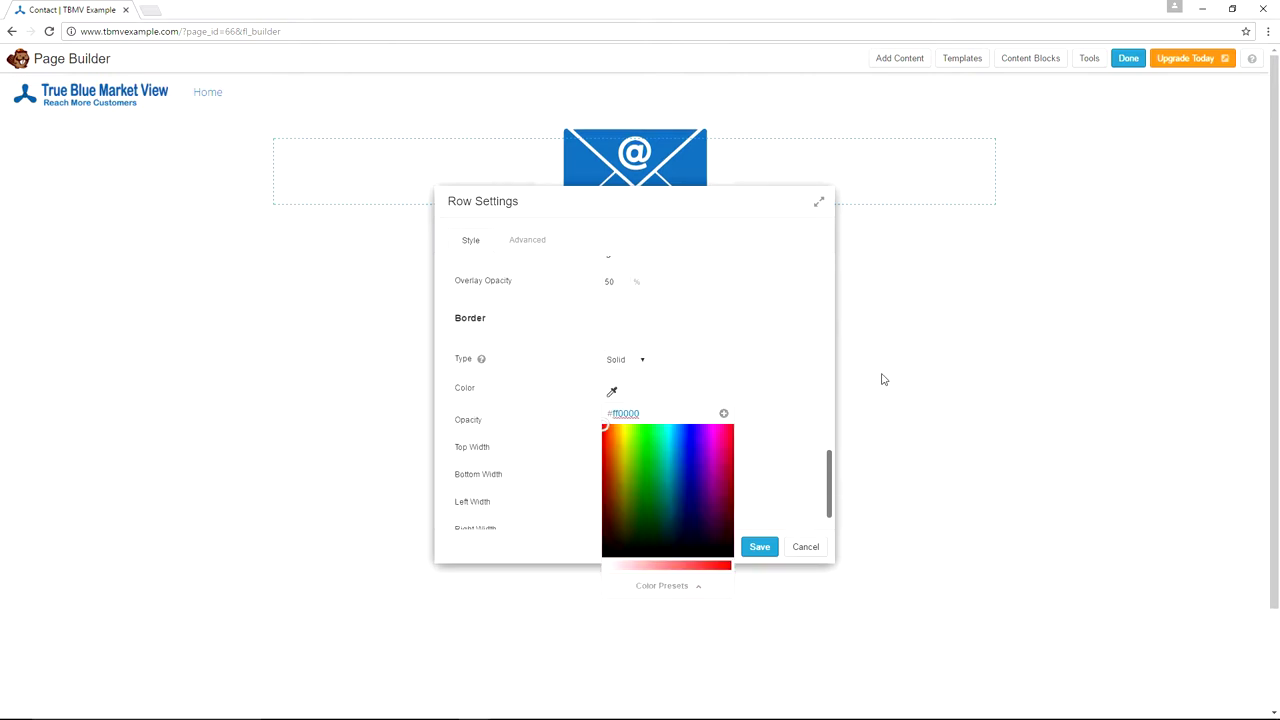
text(#0073cf)
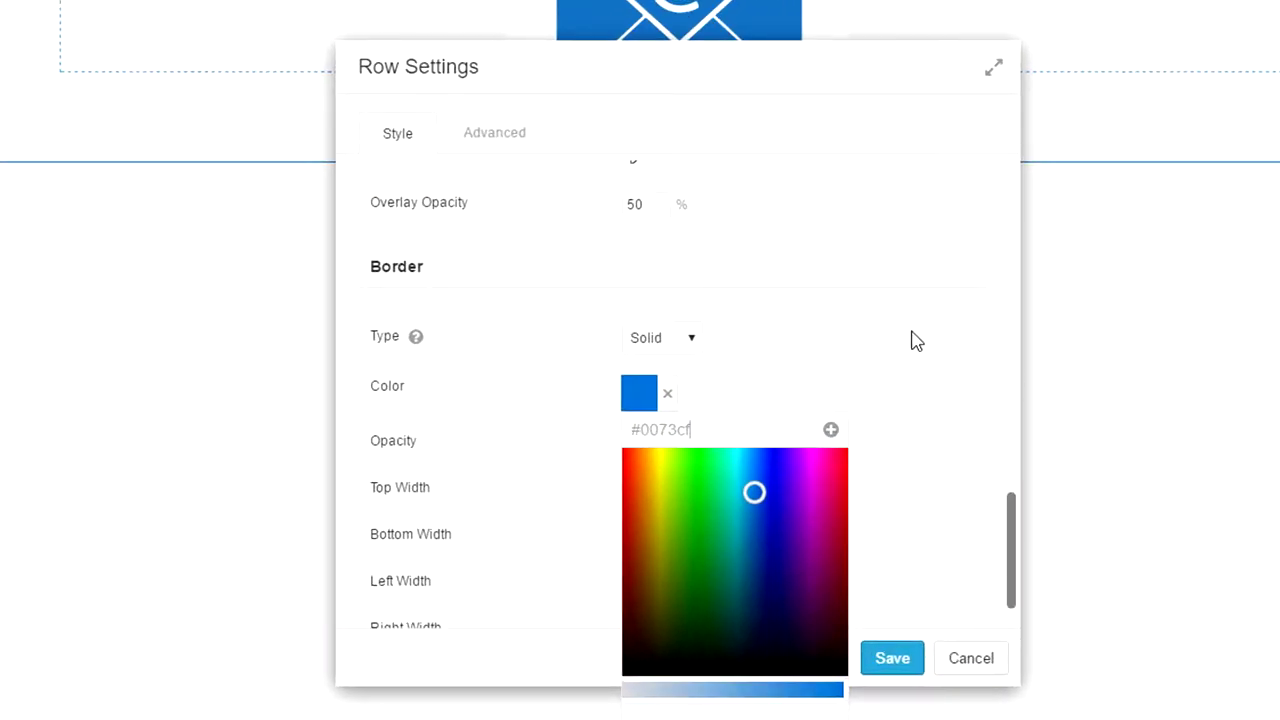
click(840, 347)
- Set the row border's top width to 0 px and bottom width to 6 px
scroll(735, 421, down, 1)
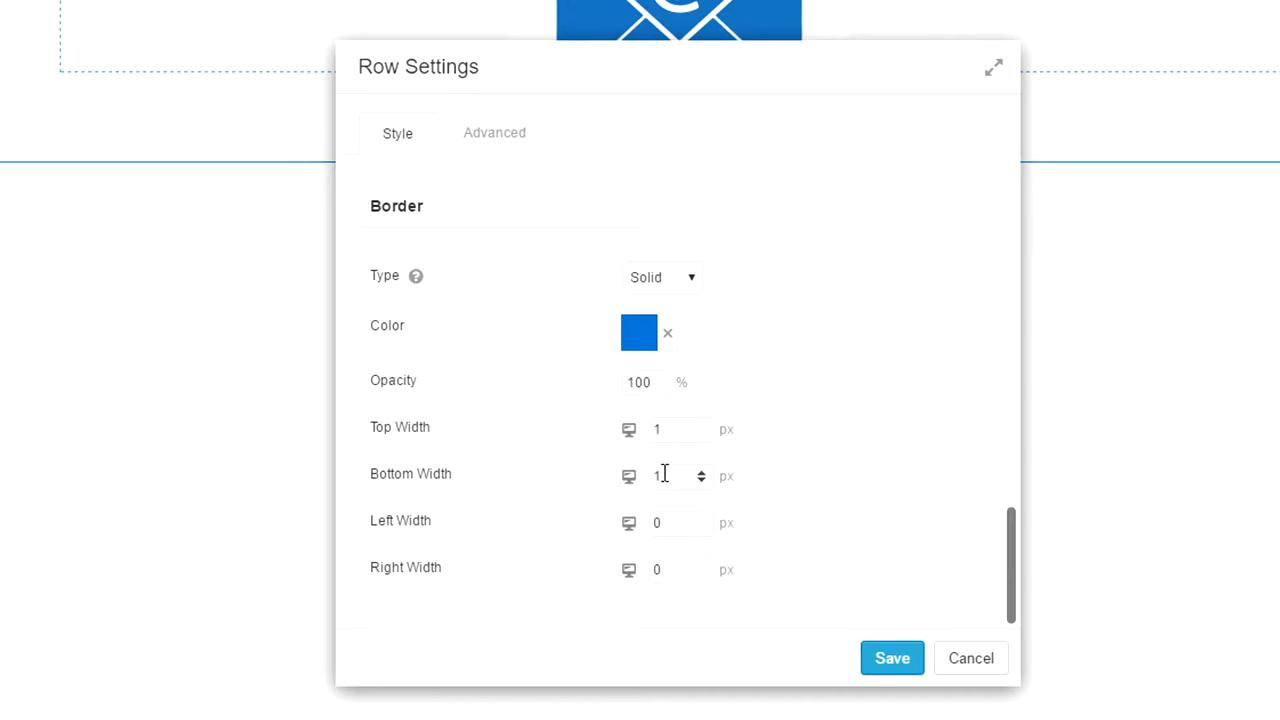
double_click(673, 429)
text(0)
key(Tab)
text(6)
key(Tab)
key(Tab)
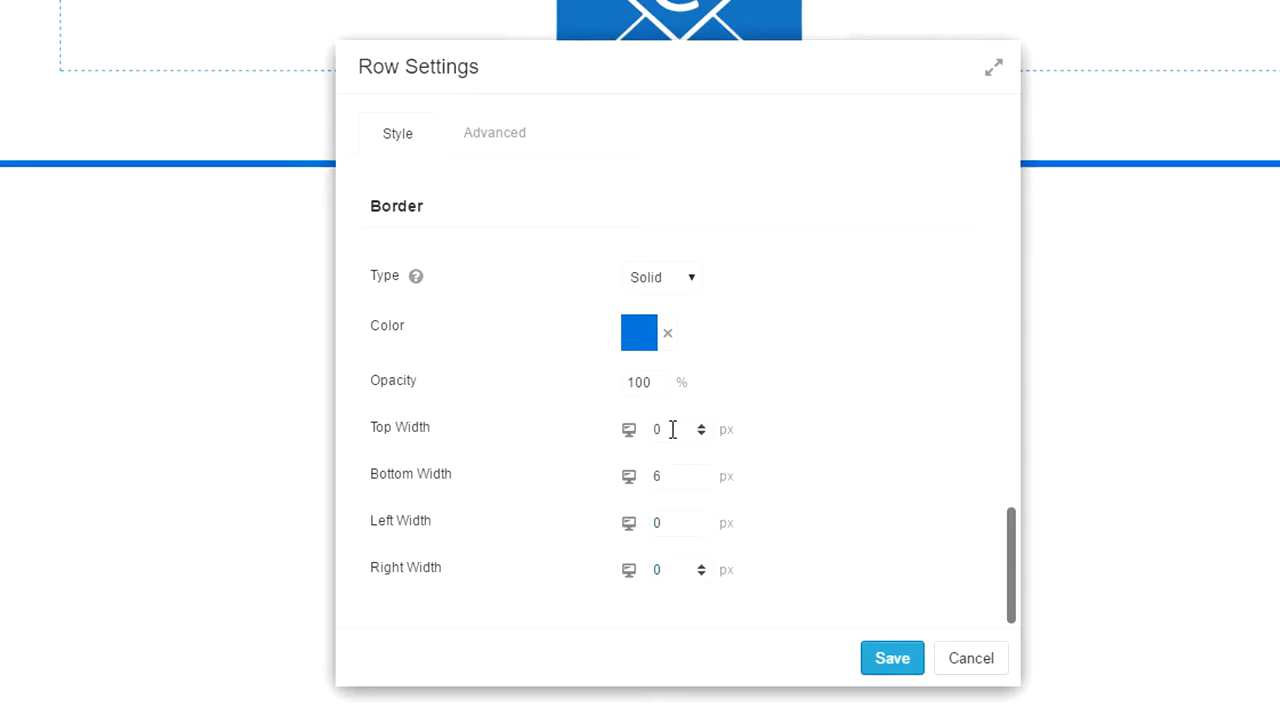
- Set the row's padding to 200 px top, 25 px bottom, 0 px left and 0 px right
click(488, 143)
scroll(850, 316, up, 6)
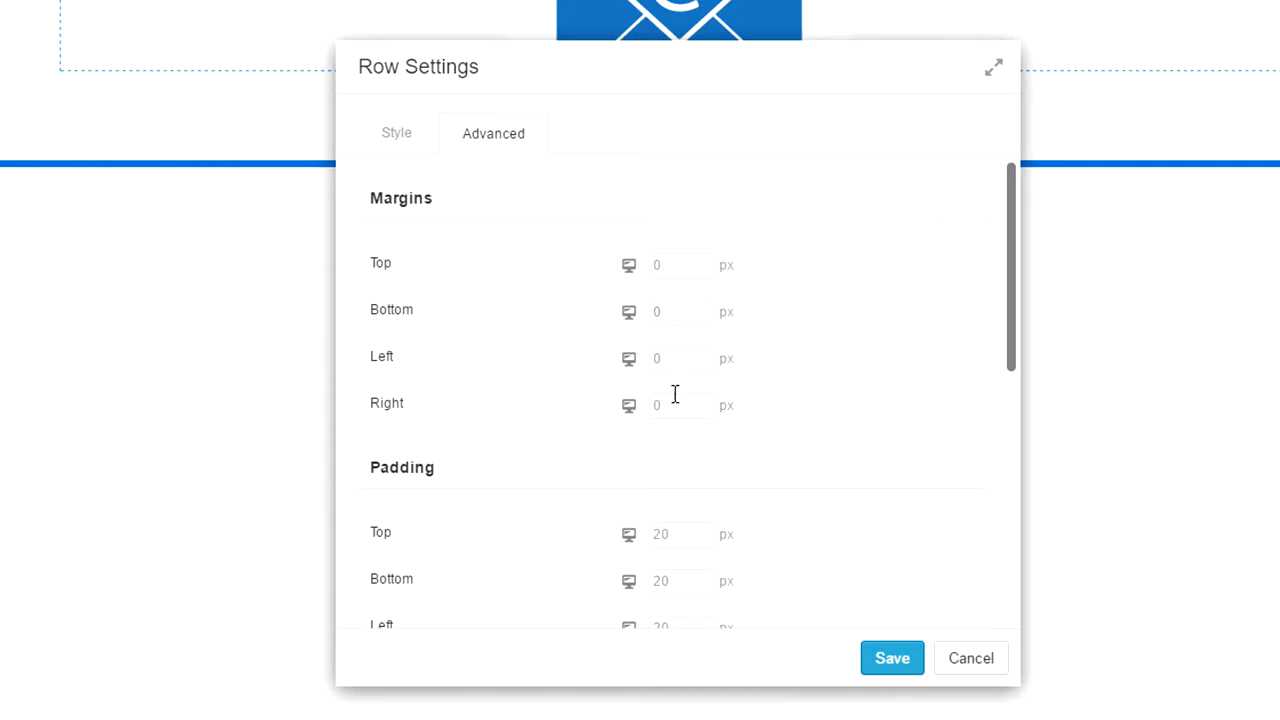
scroll(866, 246, down, 3)
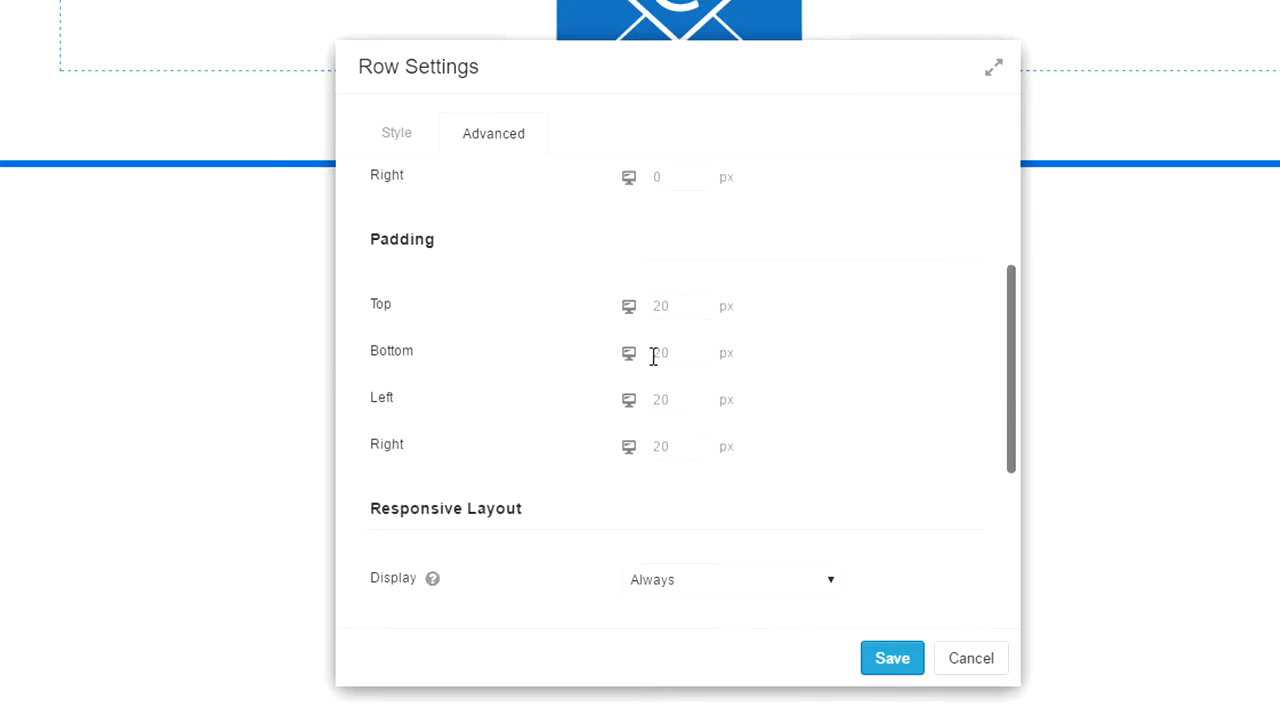
click(678, 304)
text(200)
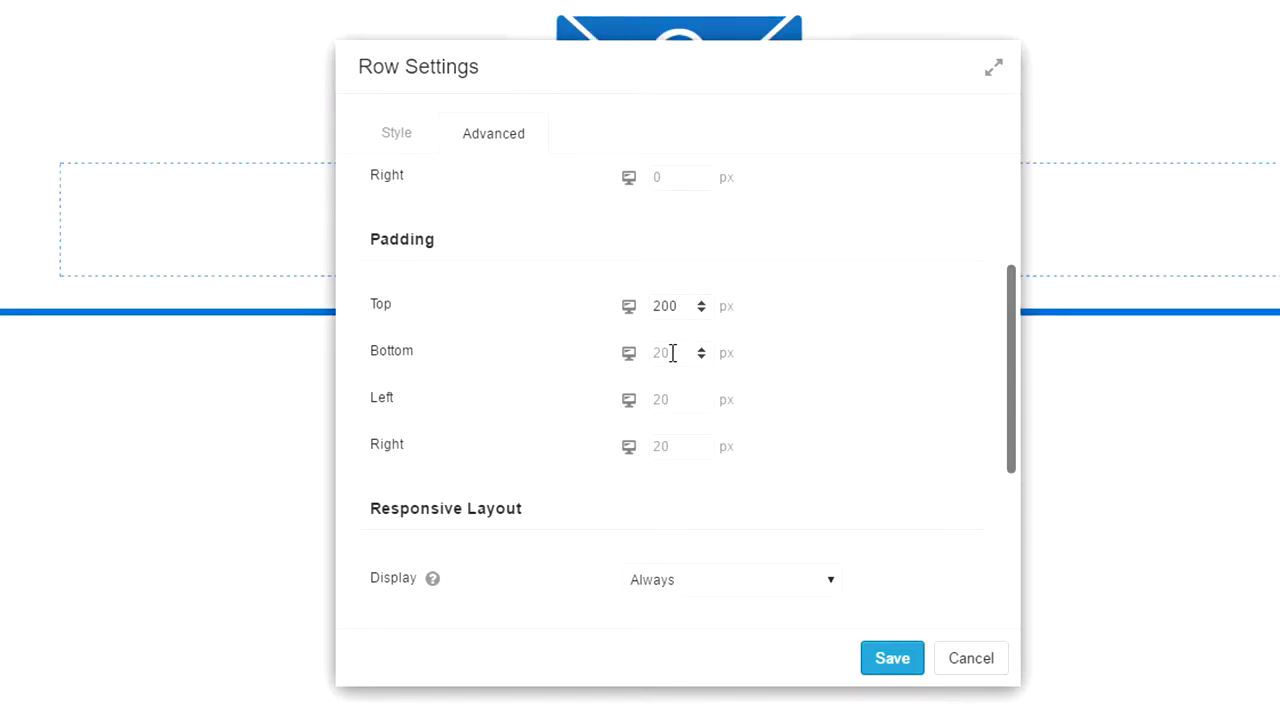
click(672, 352)
text(25)
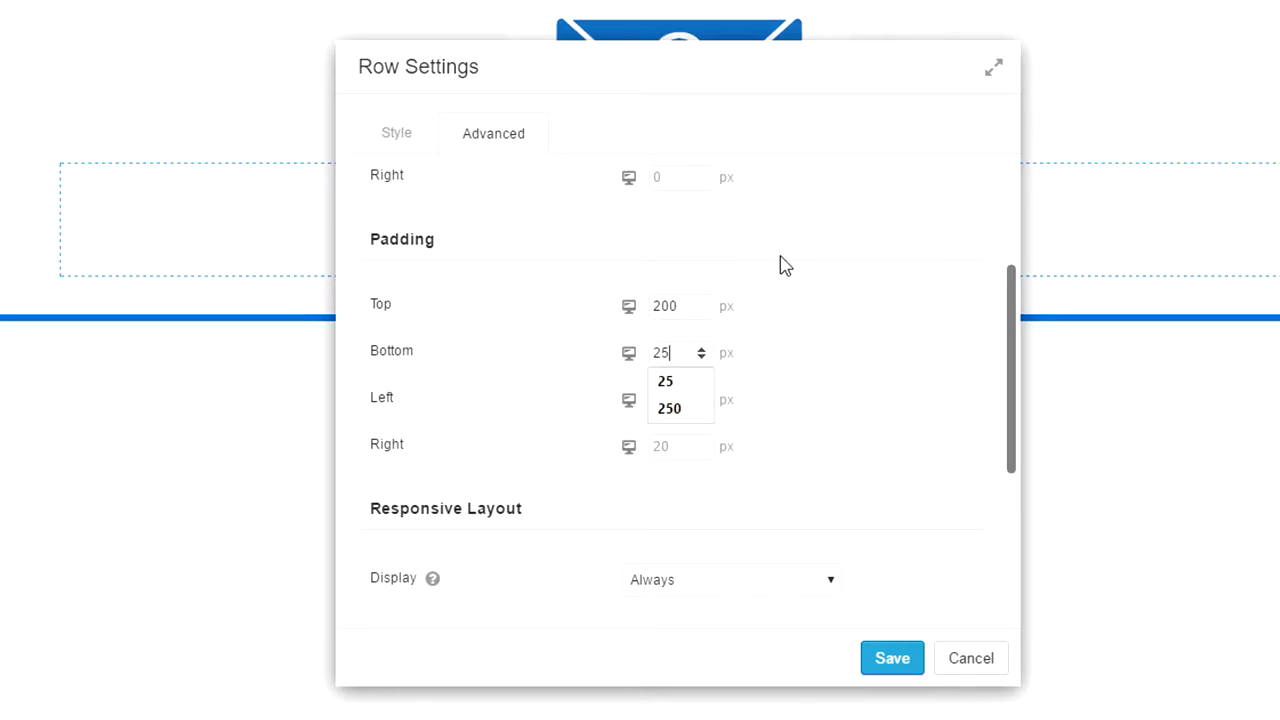
key(Tab)
text(0)
key(Tab)
text(0)
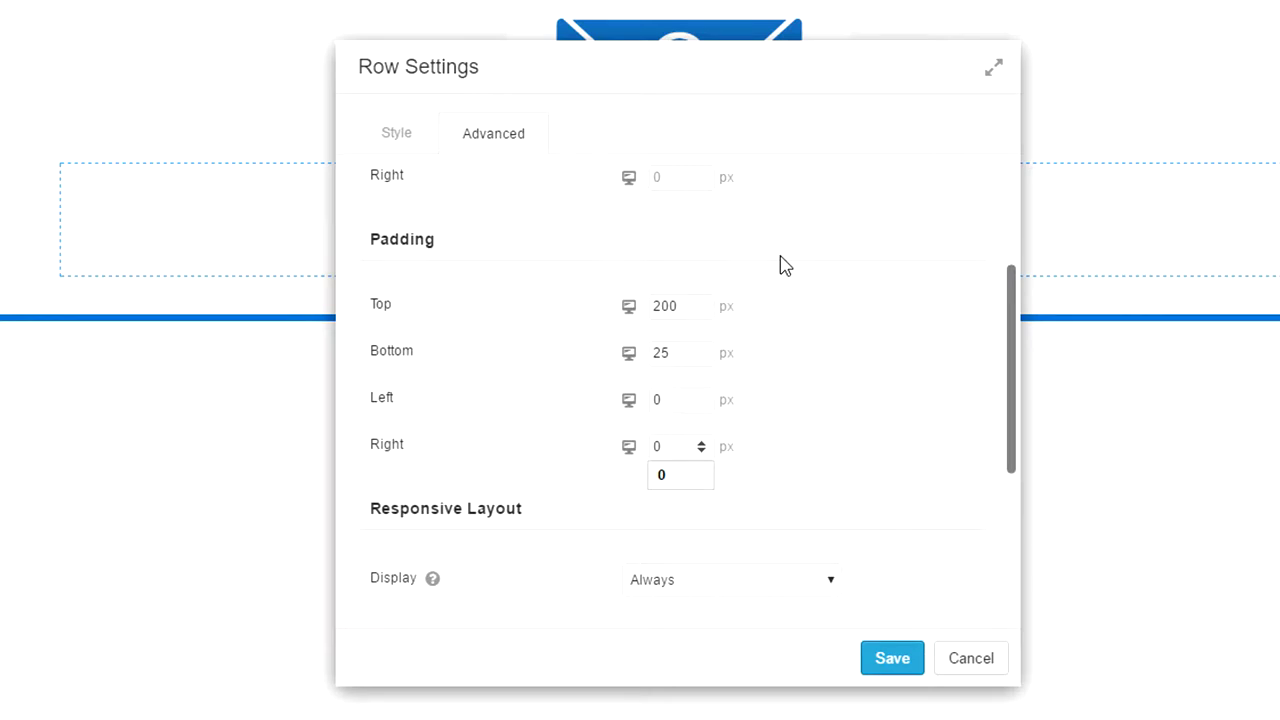
- Set the row's responsive layout display to Large Devices Only
scroll(785, 265, down, 2)
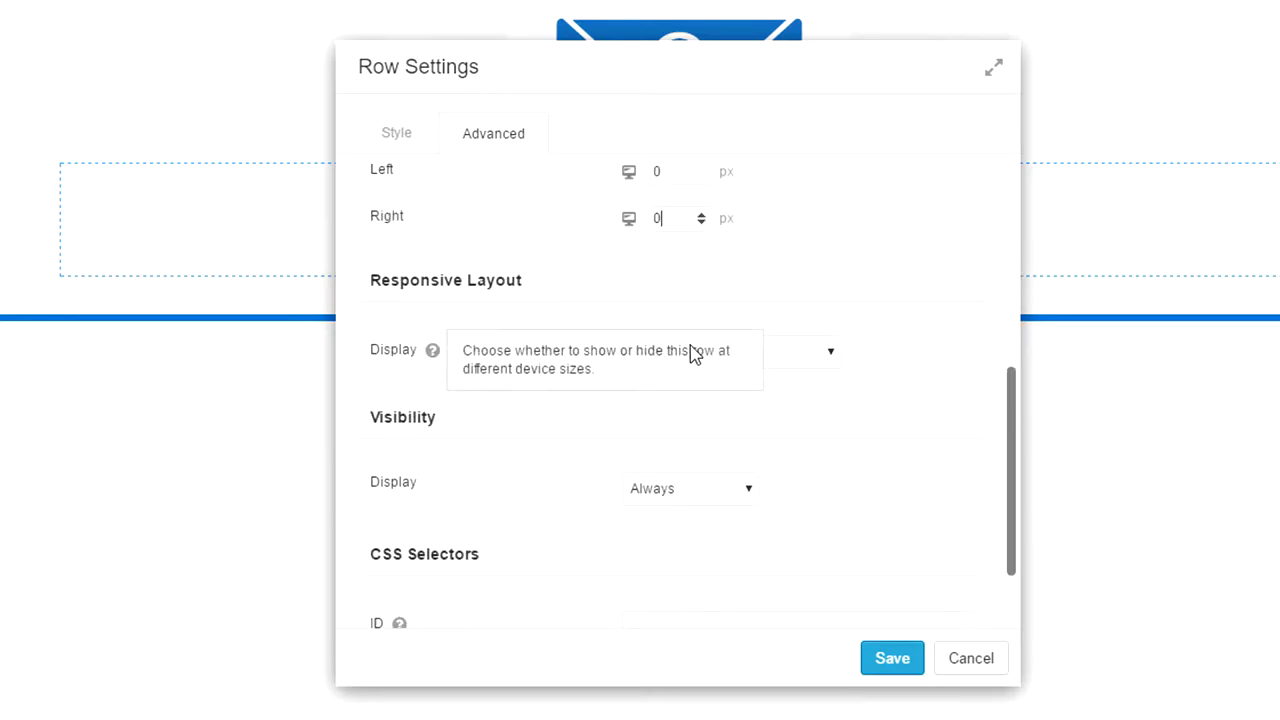
click(833, 362)
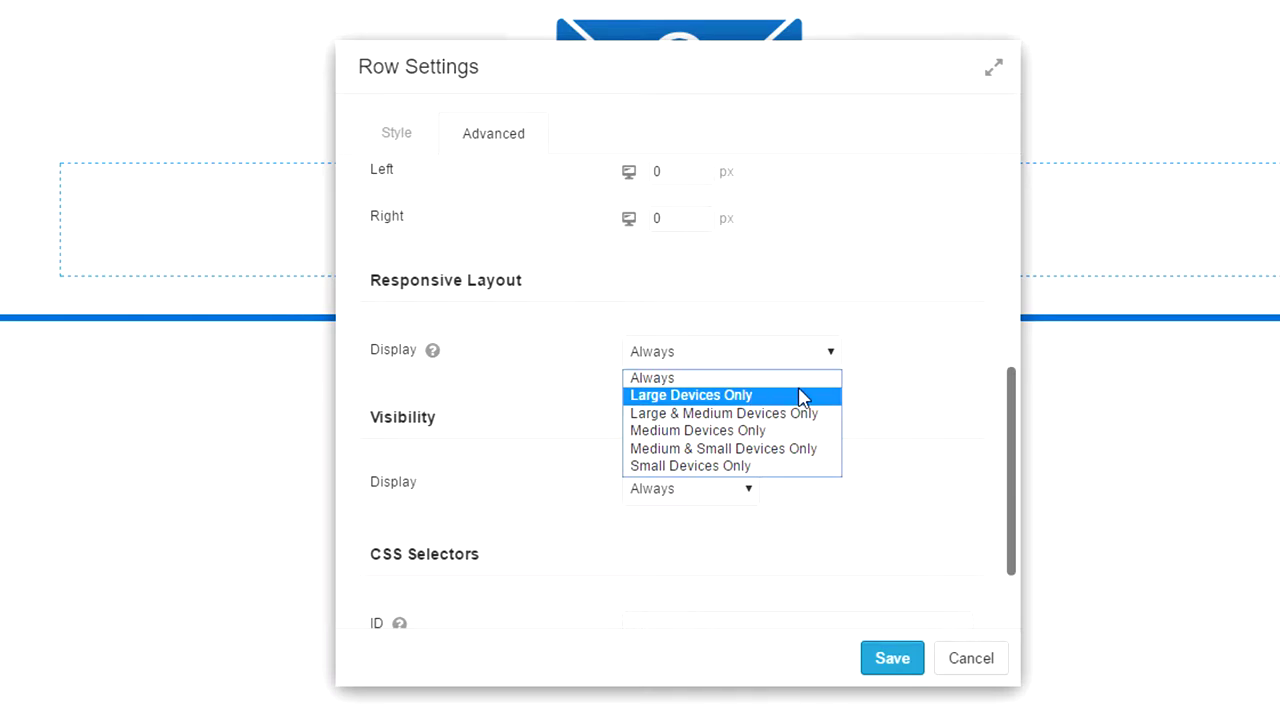
click(803, 396)
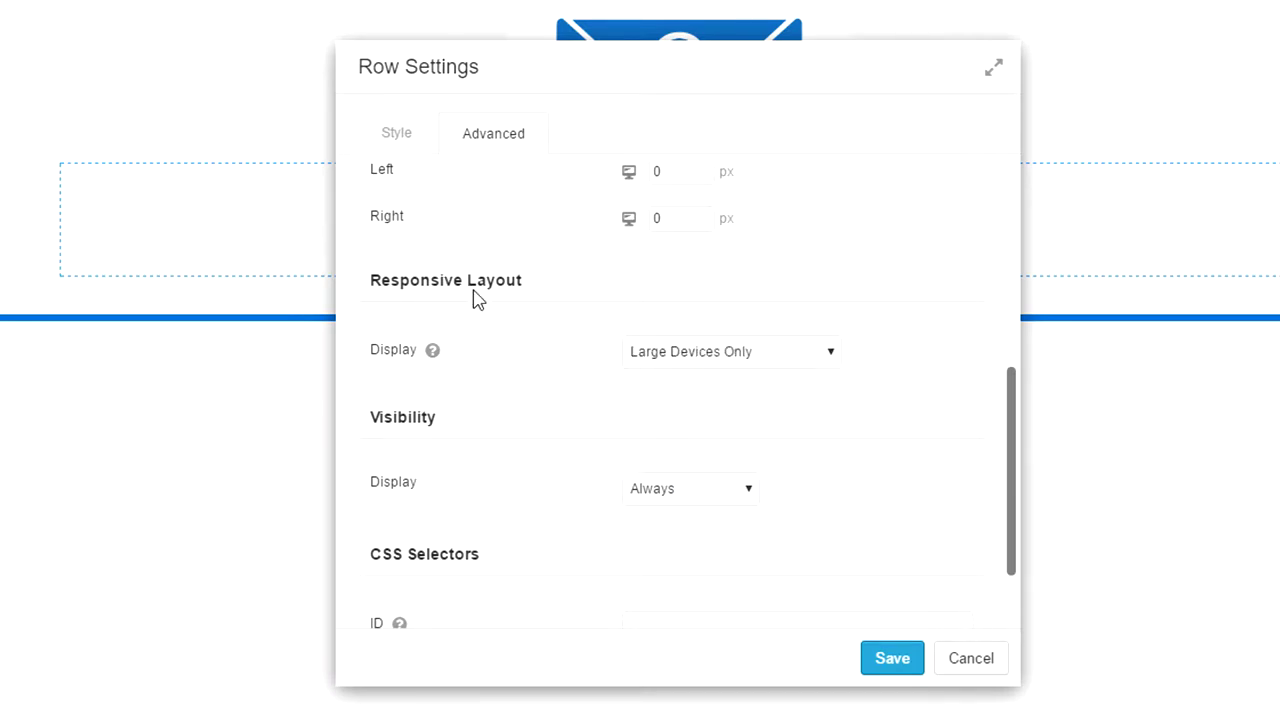
- Set the row's responsive display to Large Devices Only with its visibility on Always, and save the row settings
click(835, 356)
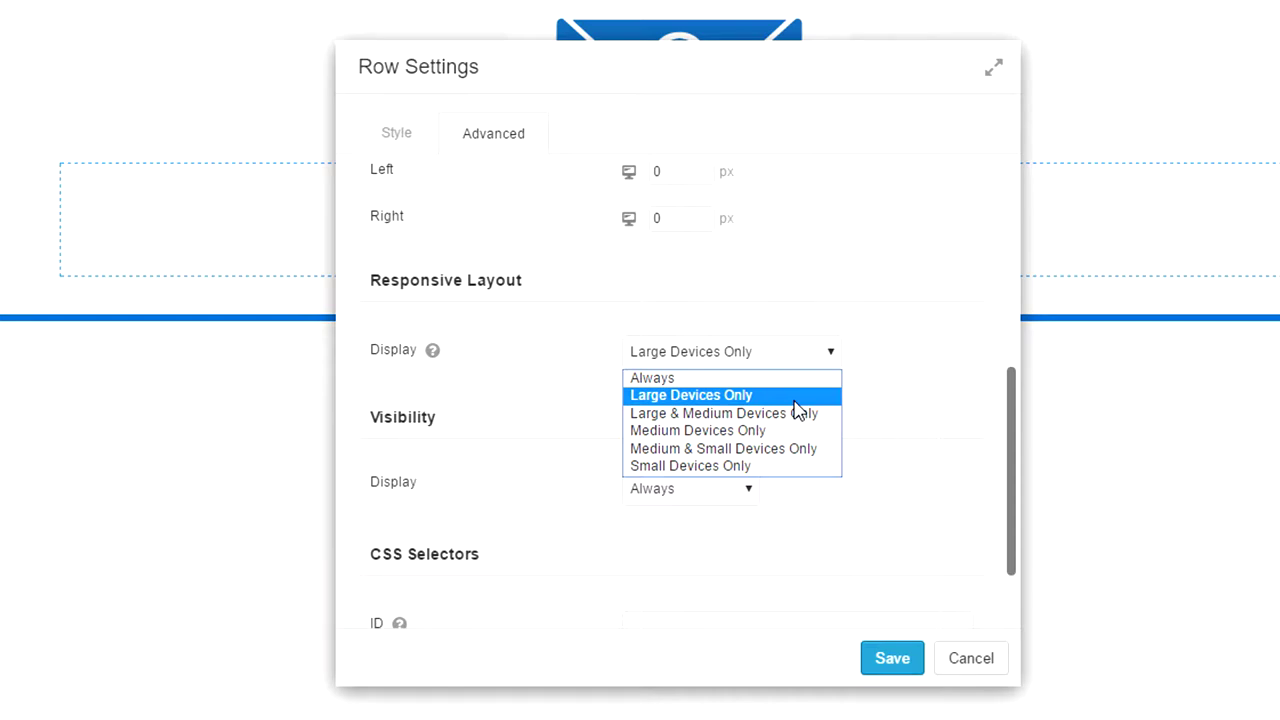
click(796, 402)
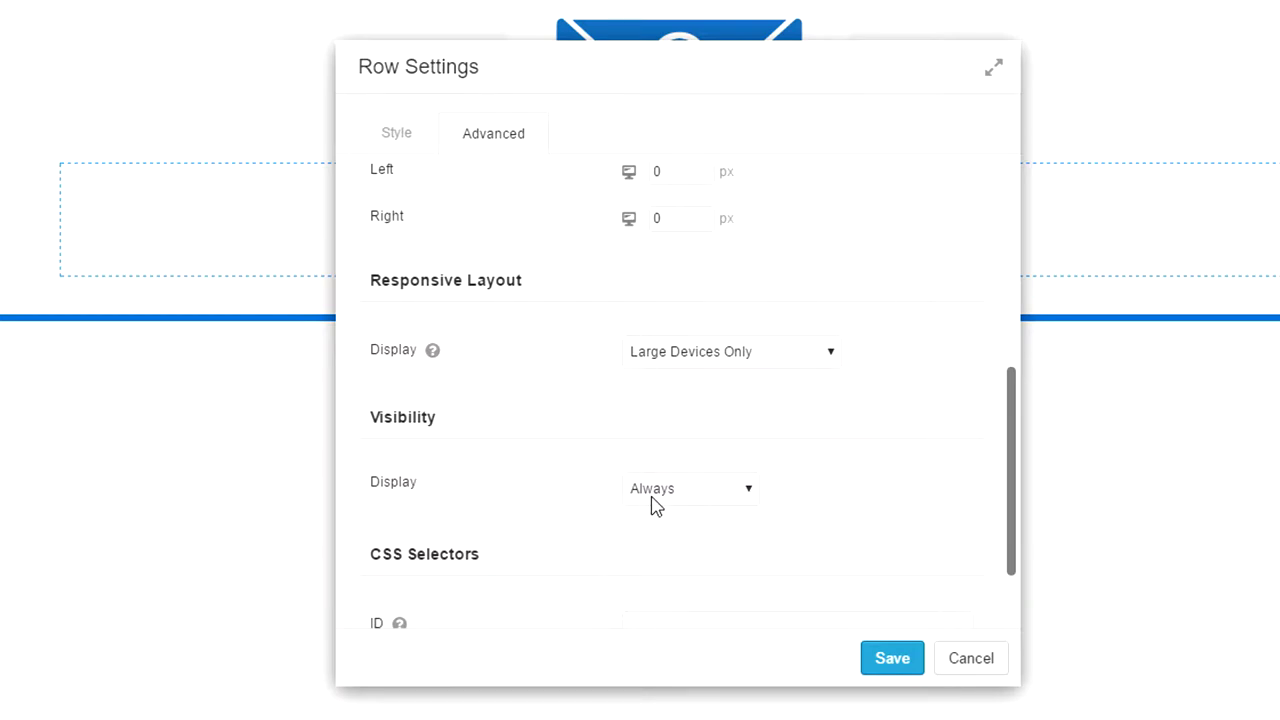
click(750, 495)
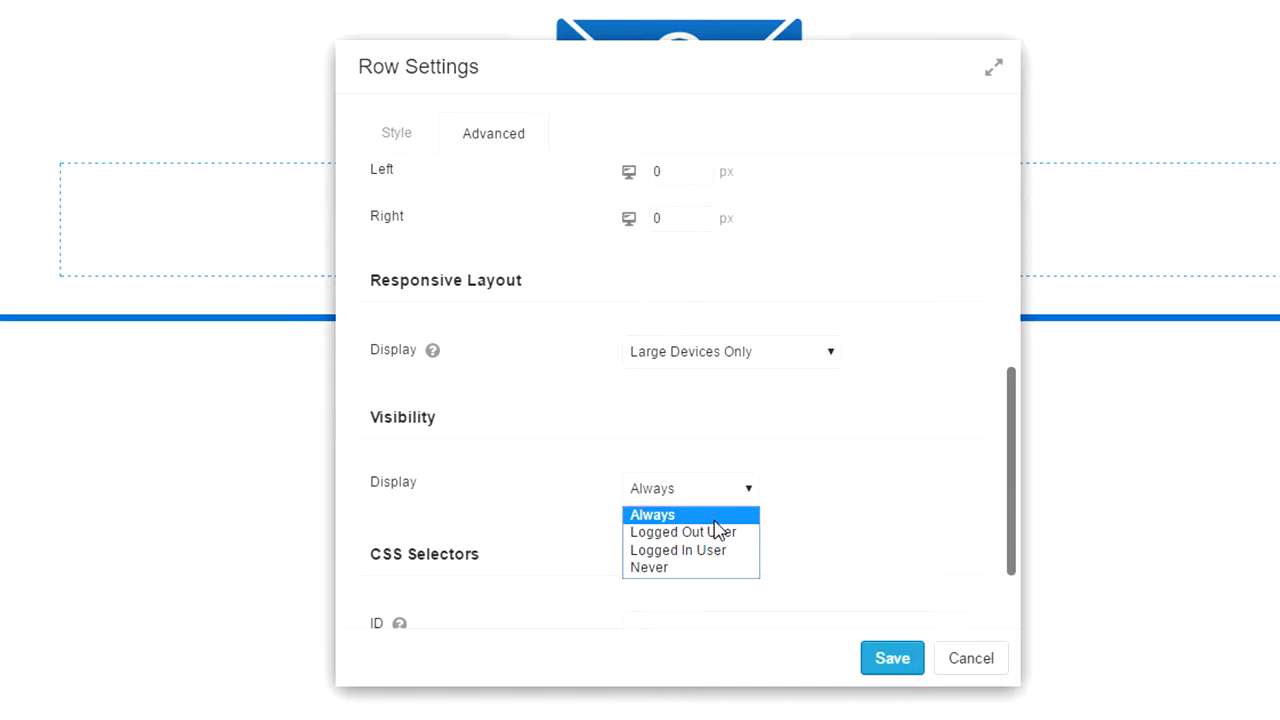
scroll(718, 530, down, 1)
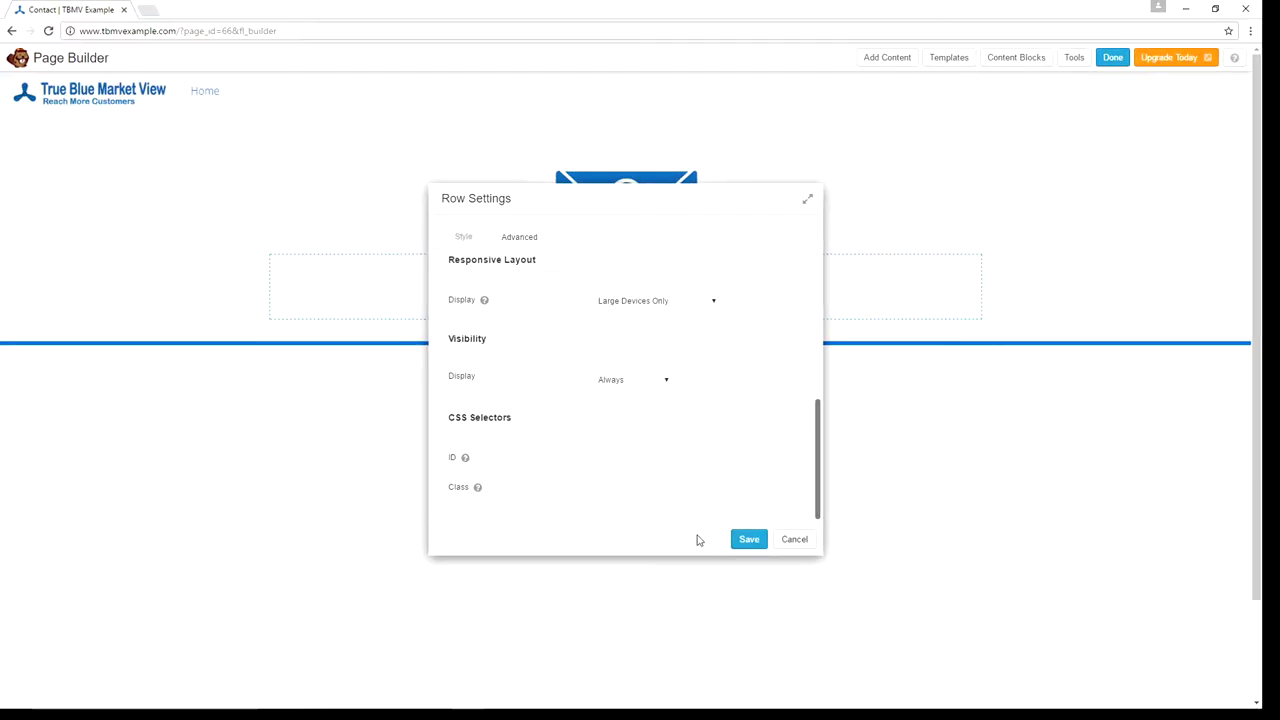
click(748, 540)
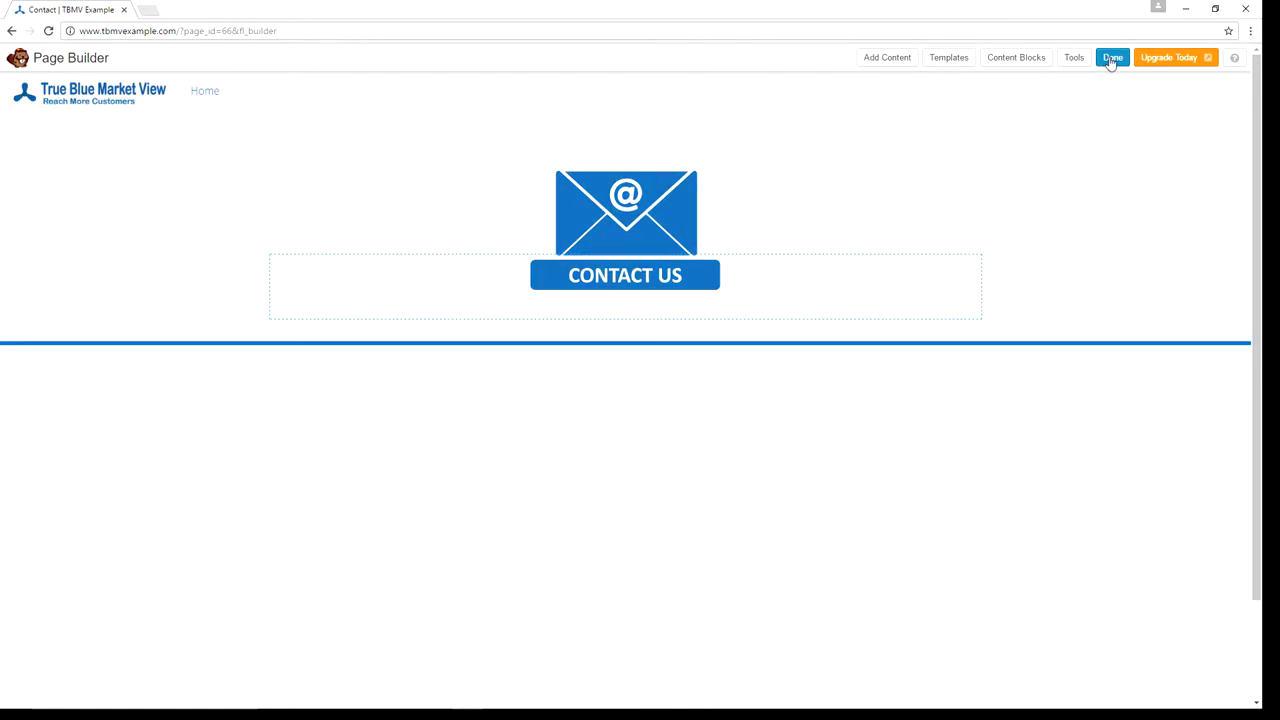
- Publish the page builder changes and duplicate the live Contact page in a second browser tab
click(1111, 62)
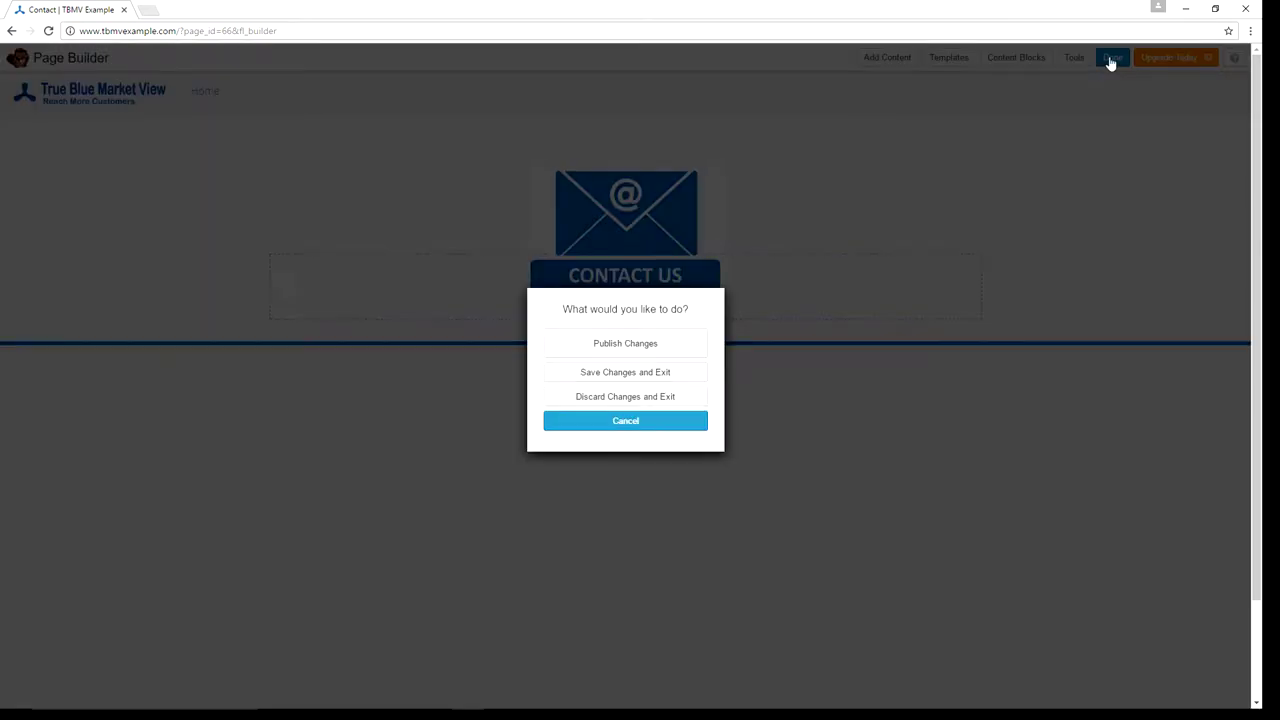
click(599, 346)
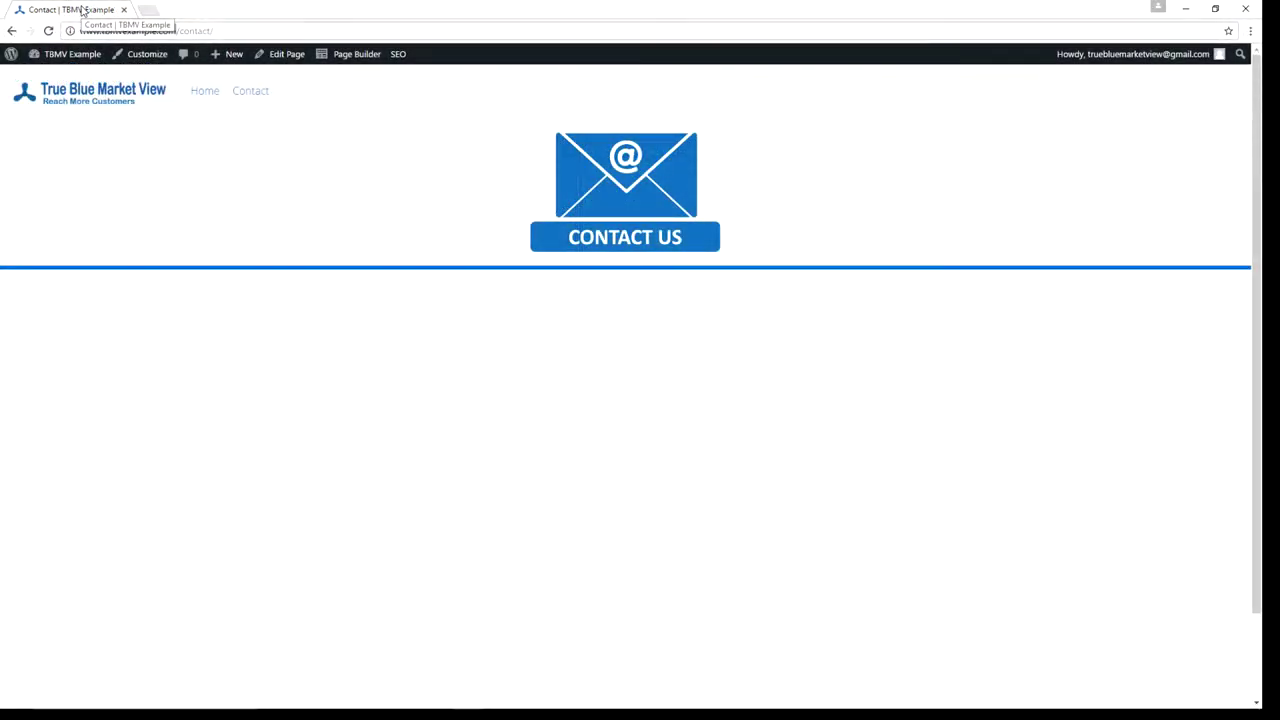
right_click(82, 10)
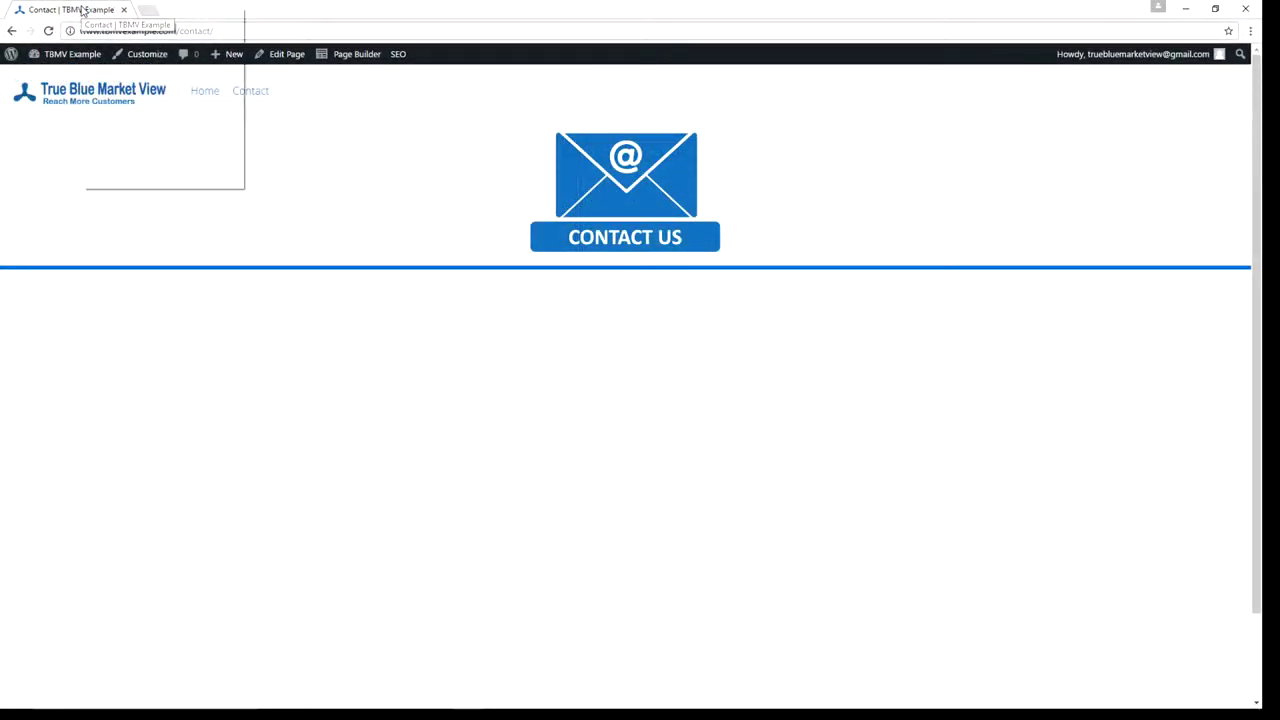
click(128, 54)
click(63, 10)
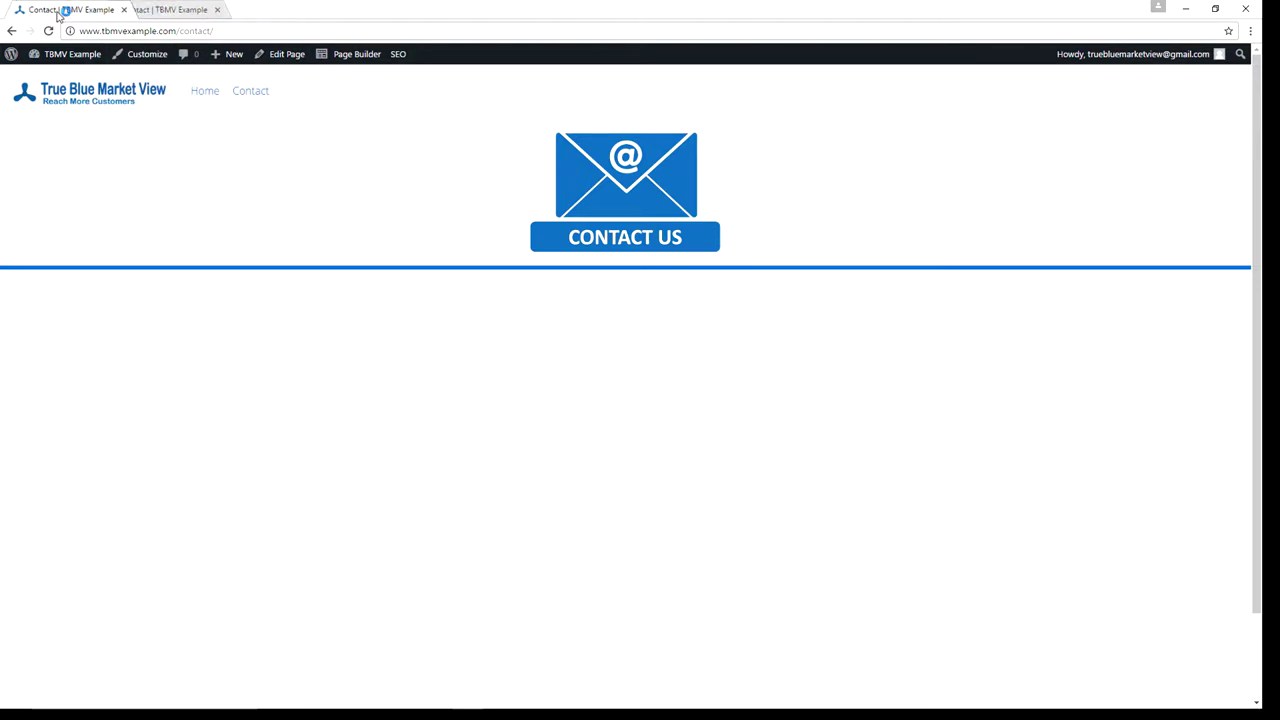
- Go to the site's dashboard and open the Contact page for editing from the list of all pages
mouse_move(83, 58)
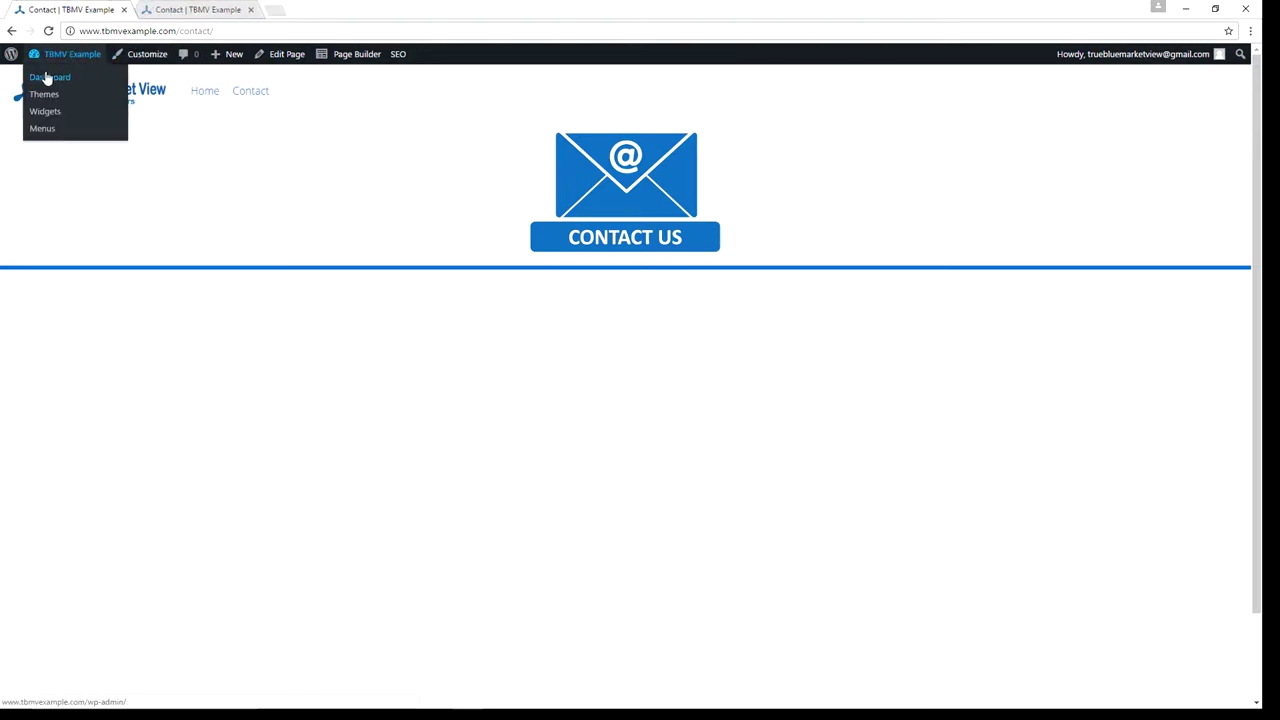
click(46, 78)
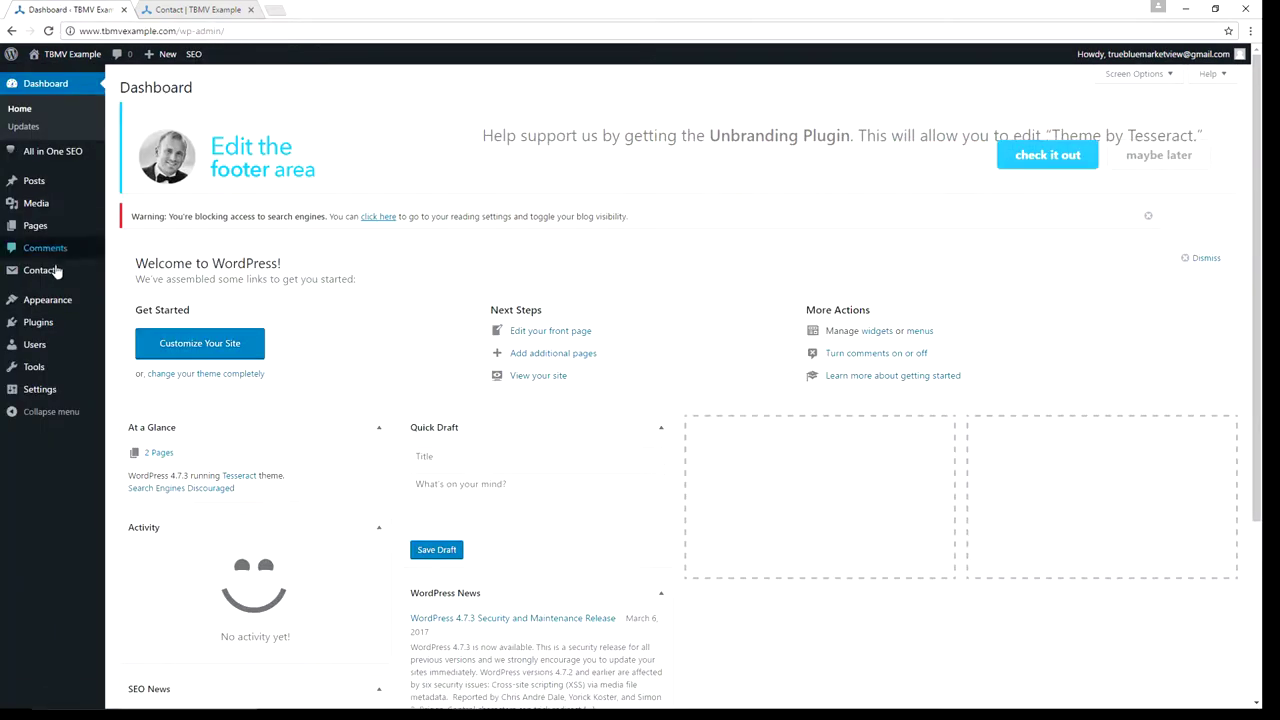
mouse_move(44, 232)
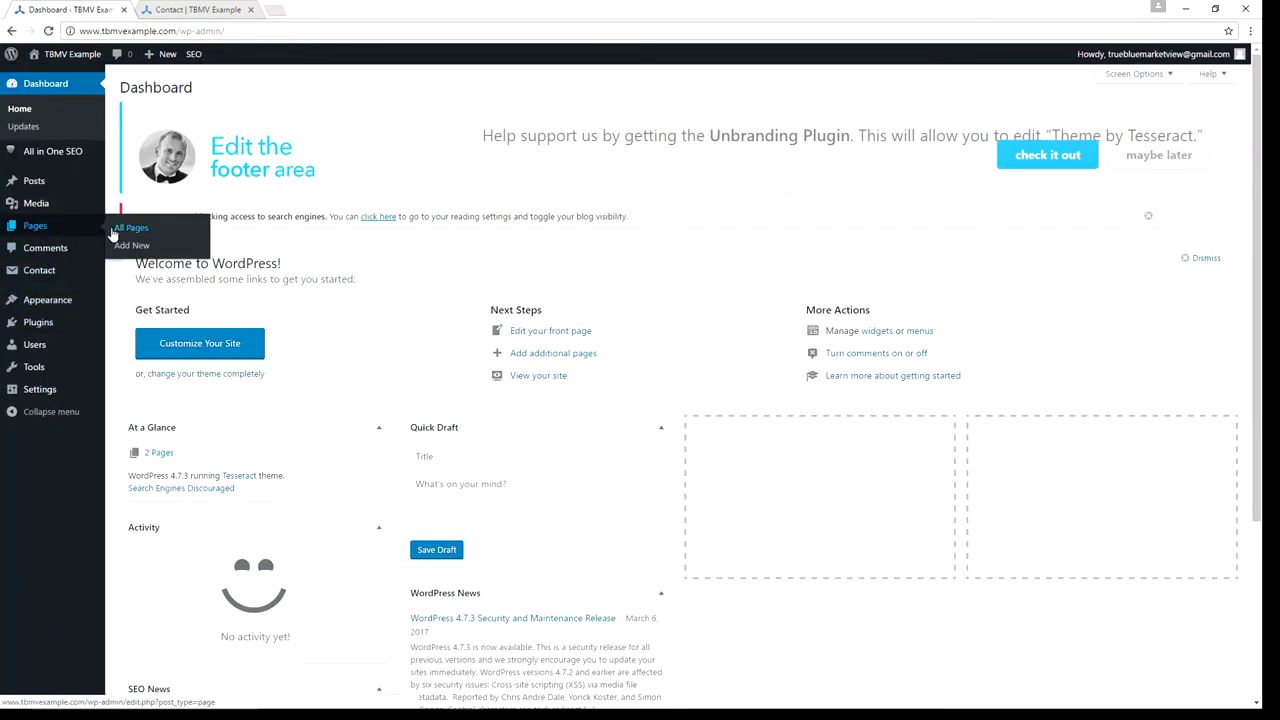
click(48, 30)
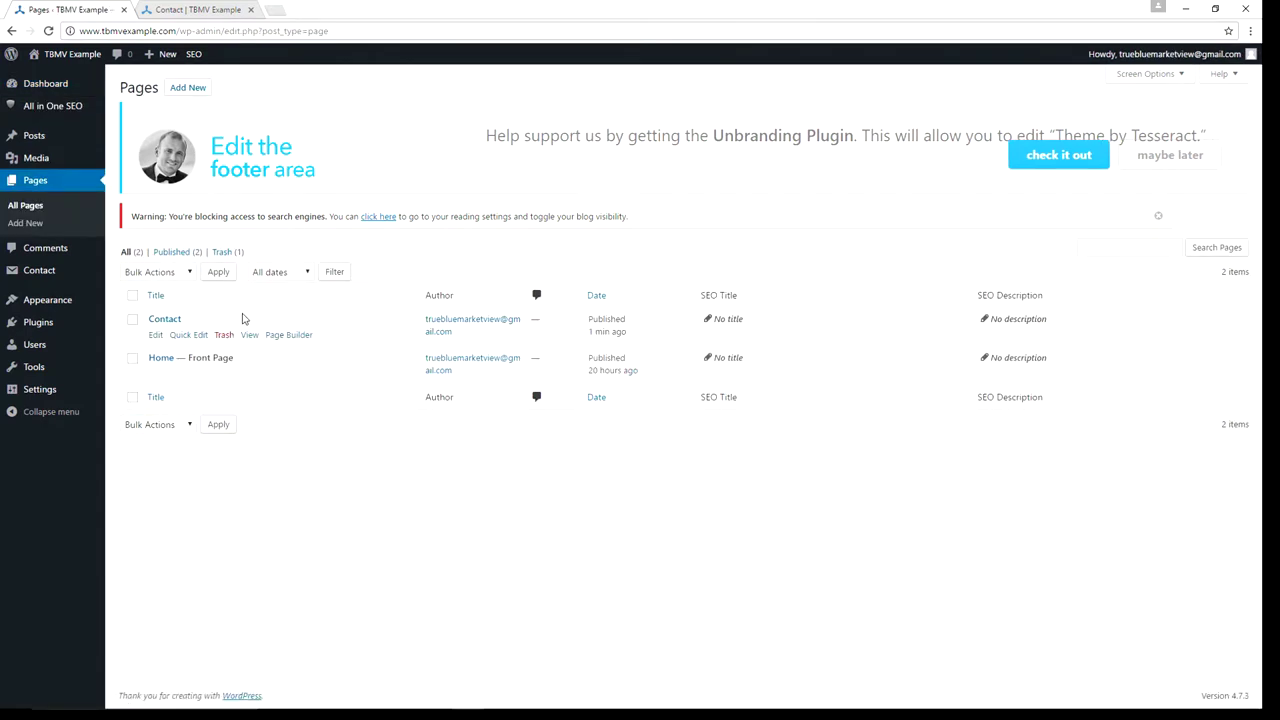
mouse_move(159, 341)
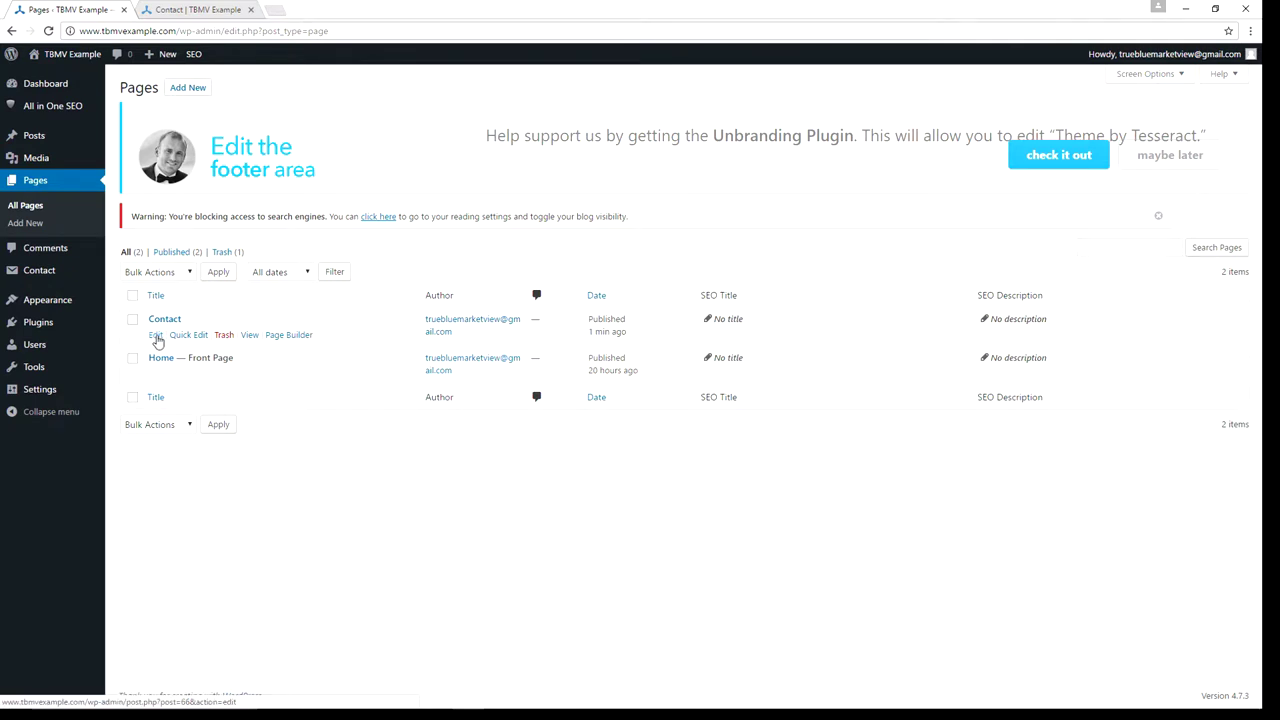
click(156, 338)
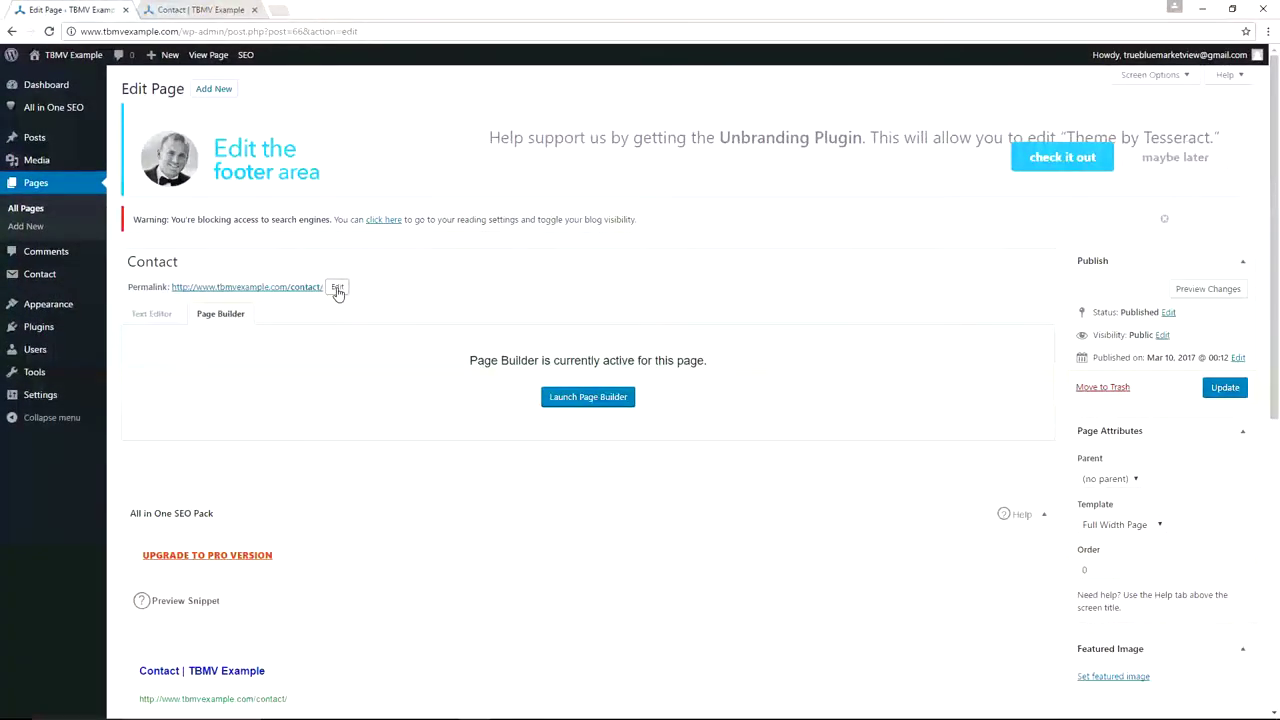
- Check the contact-us address in Firefox, then change the Contact page's permalink slug to contact-us in Chrome and update the page
key(alt+Tab)
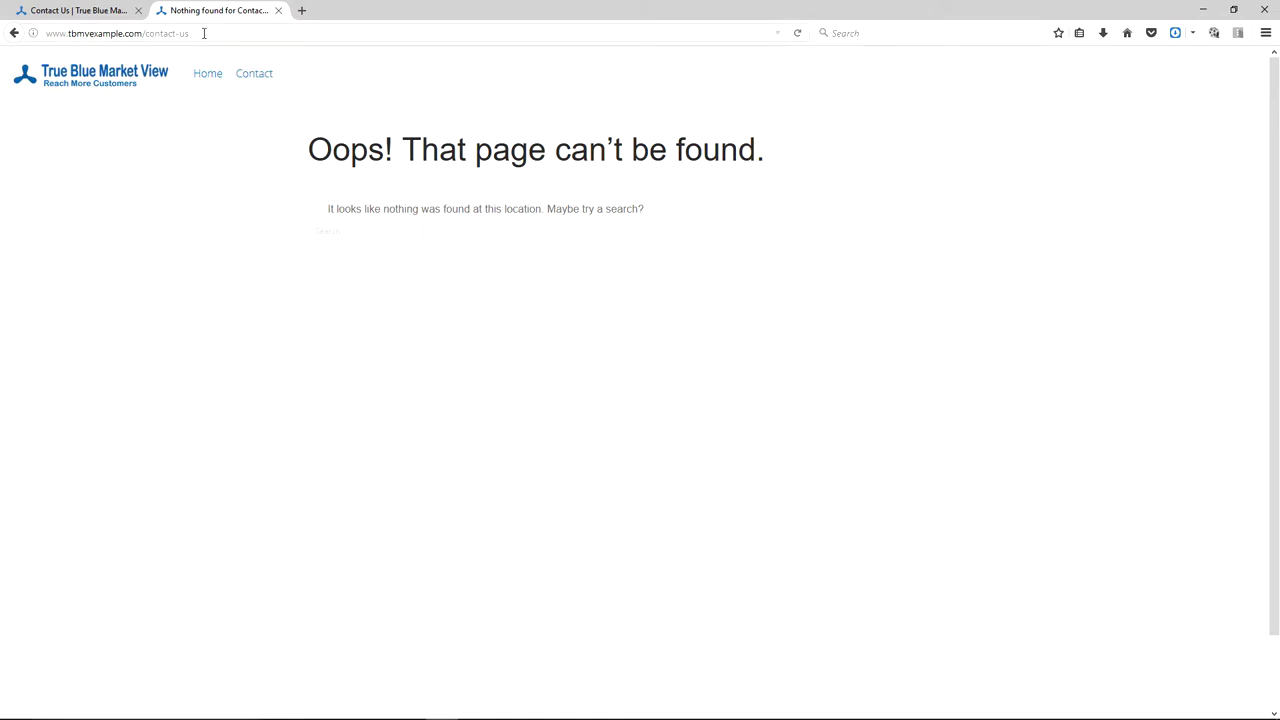
click(88, 10)
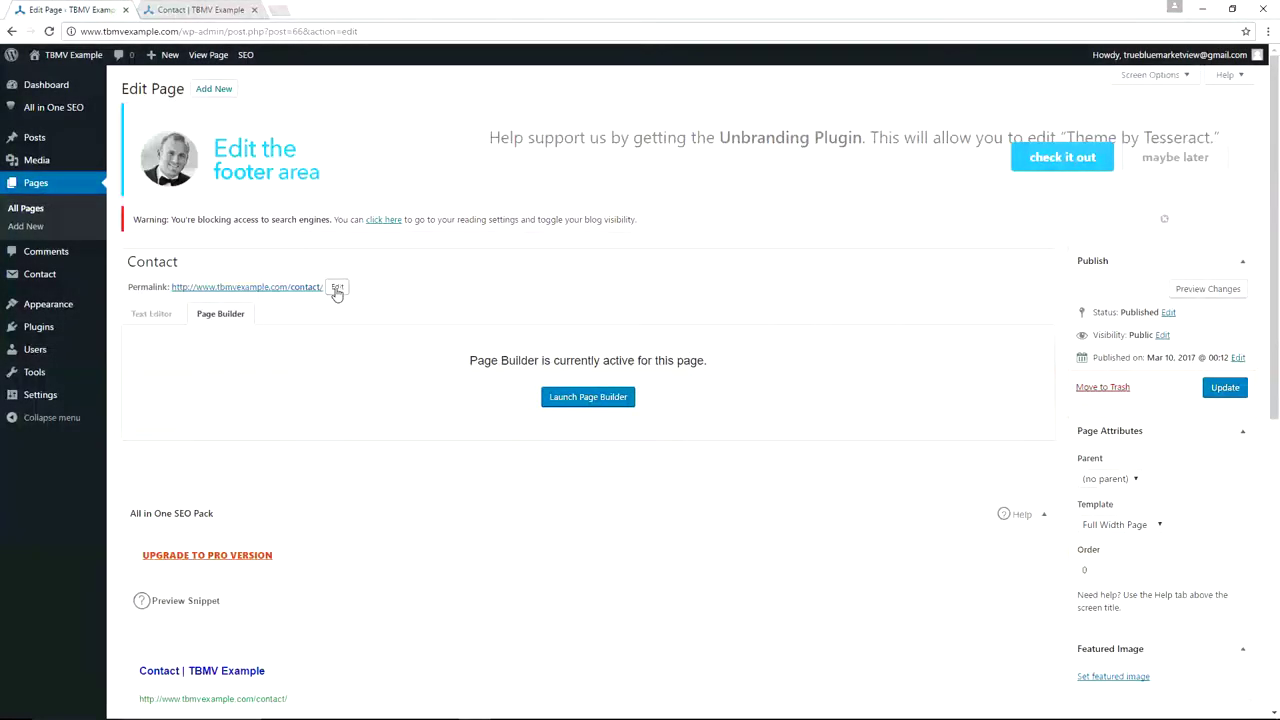
click(338, 288)
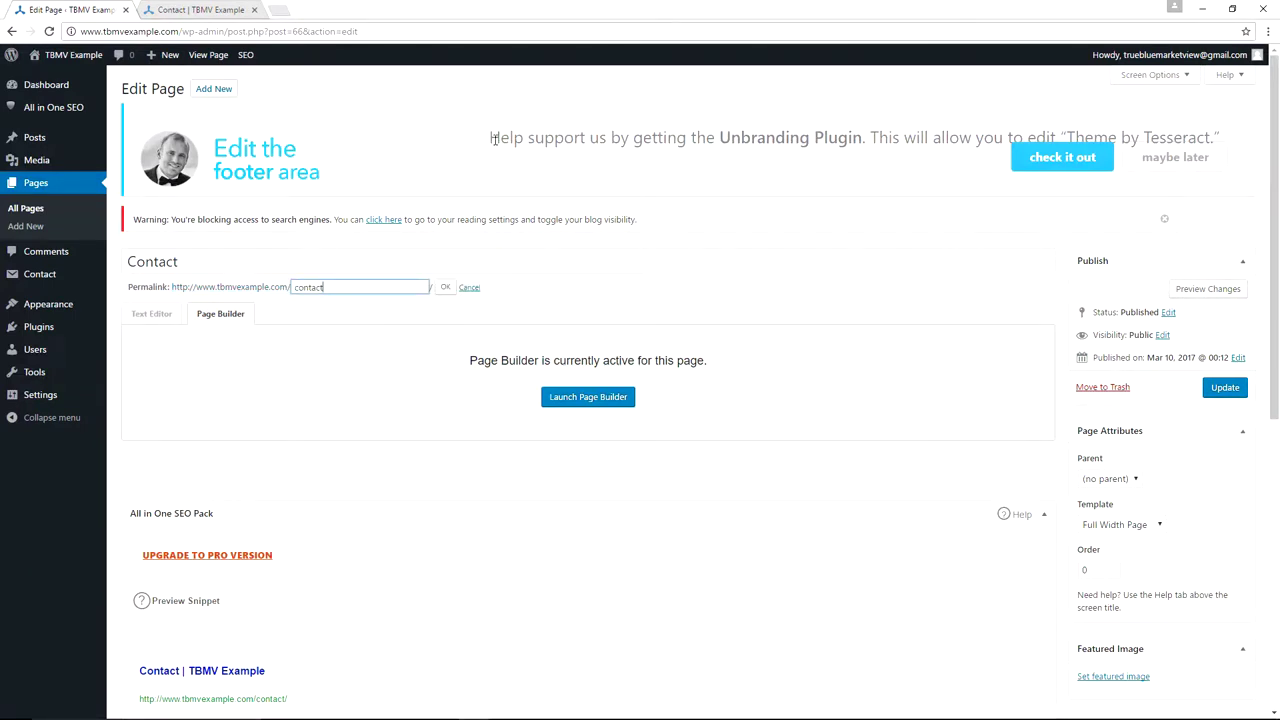
text(-us)
click(445, 290)
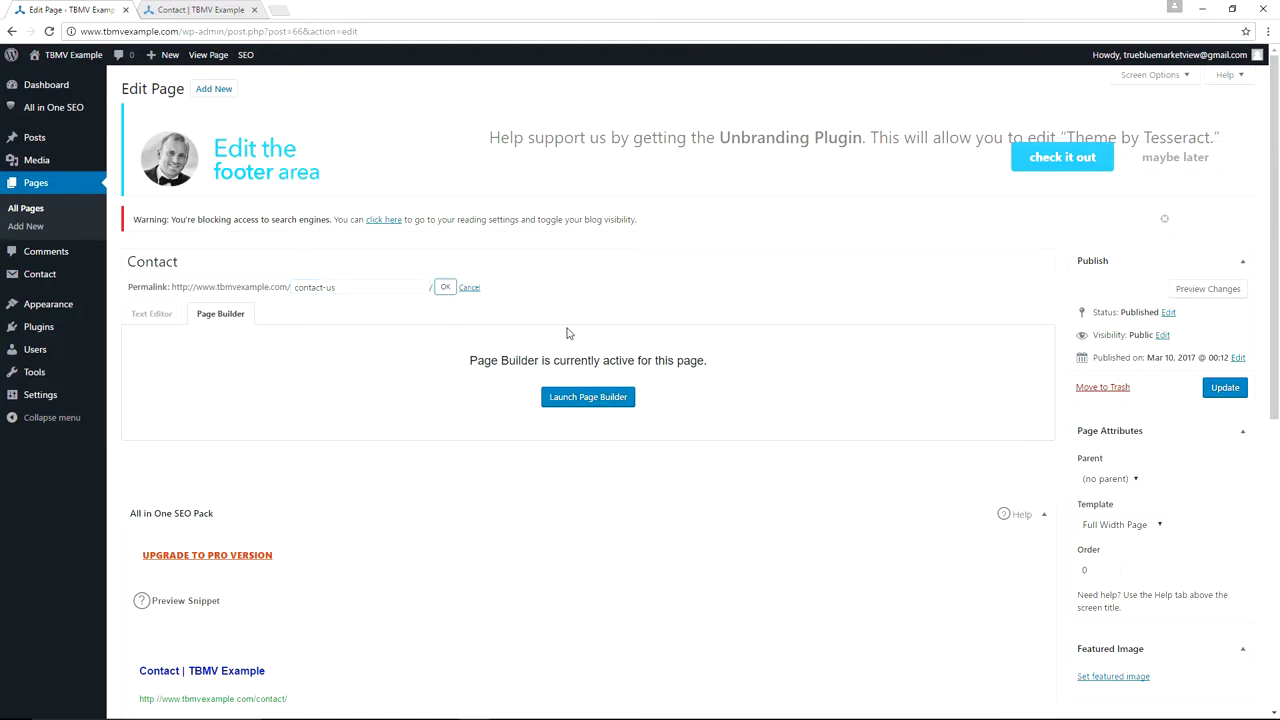
click(1232, 390)
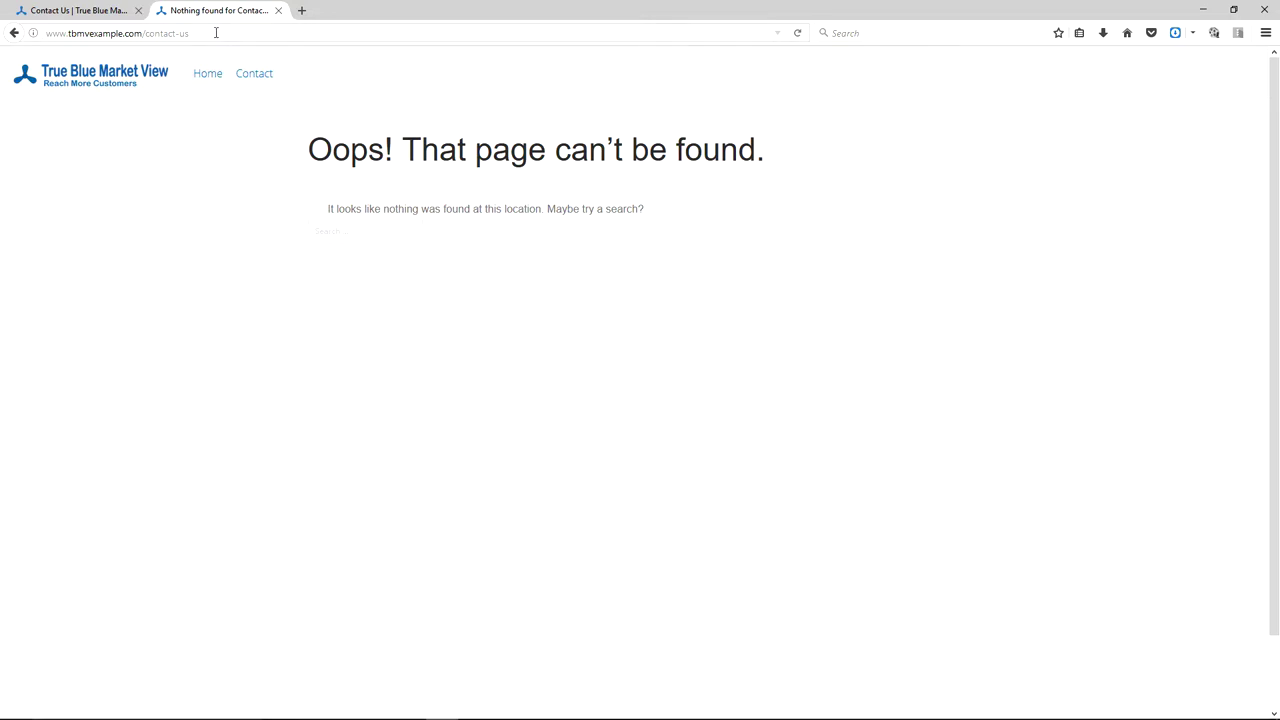
click(215, 32)
key(Return)
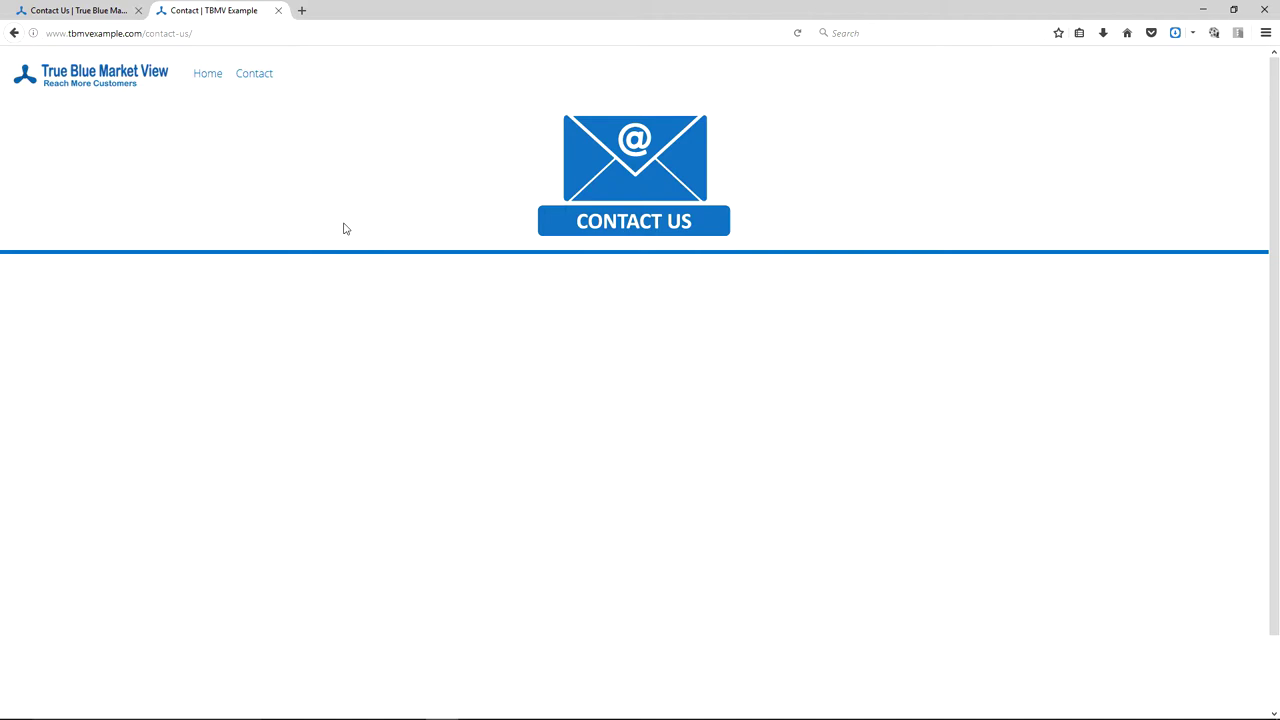
click(85, 11)
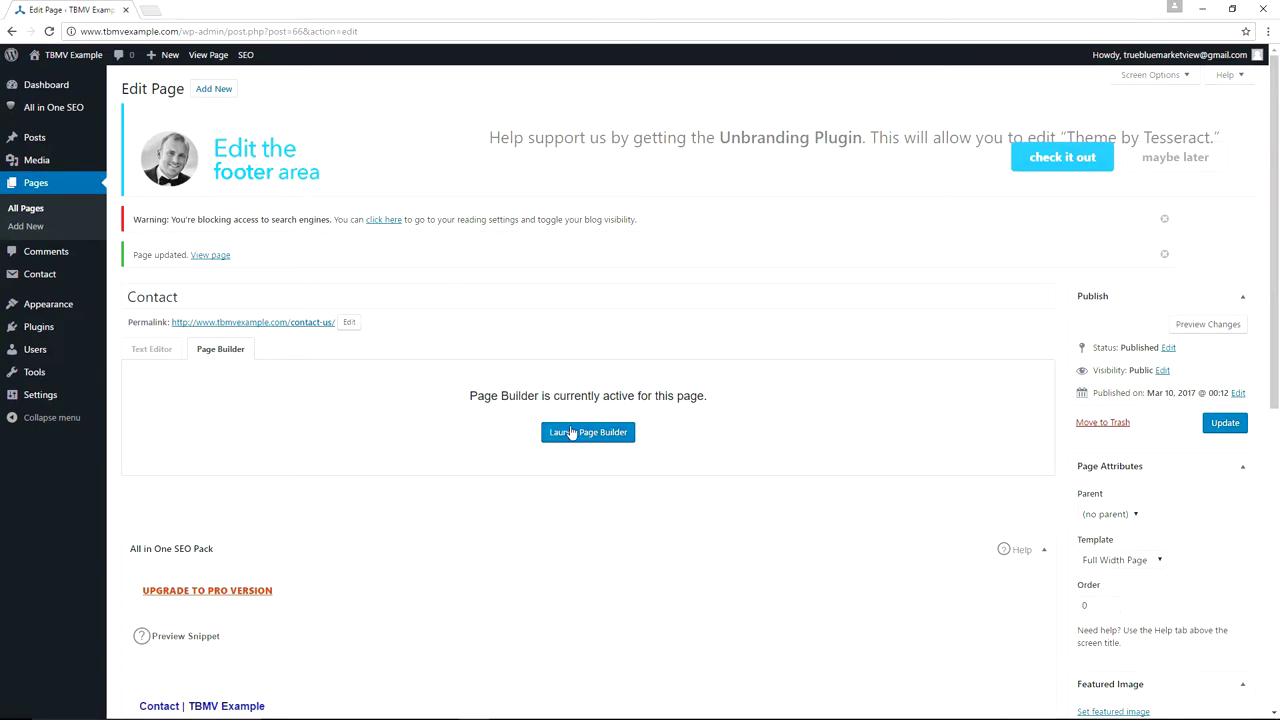
- Switch to Chrome, duplicate the Contact page's edit tab and launch Page Builder in the copy
right_click(87, 13)
click(115, 58)
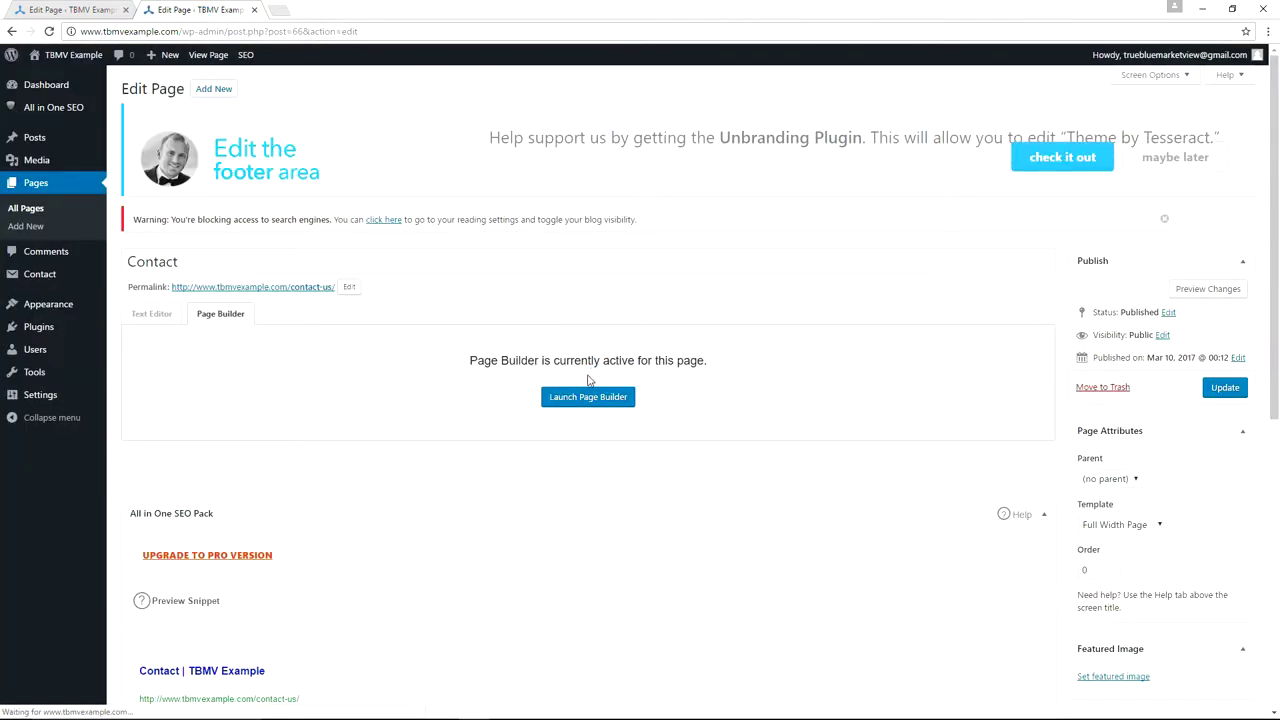
click(599, 399)
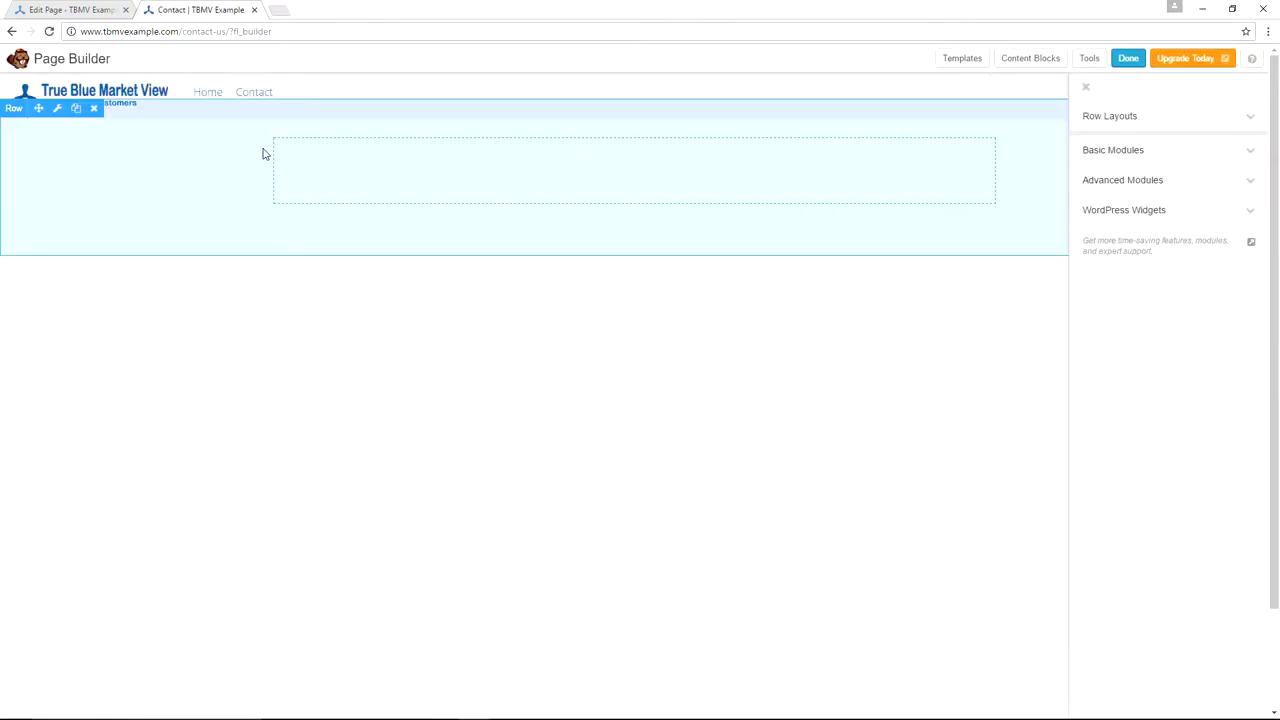
- Set the existing row's background color to white (#ffffff) and save the row settings
click(57, 108)
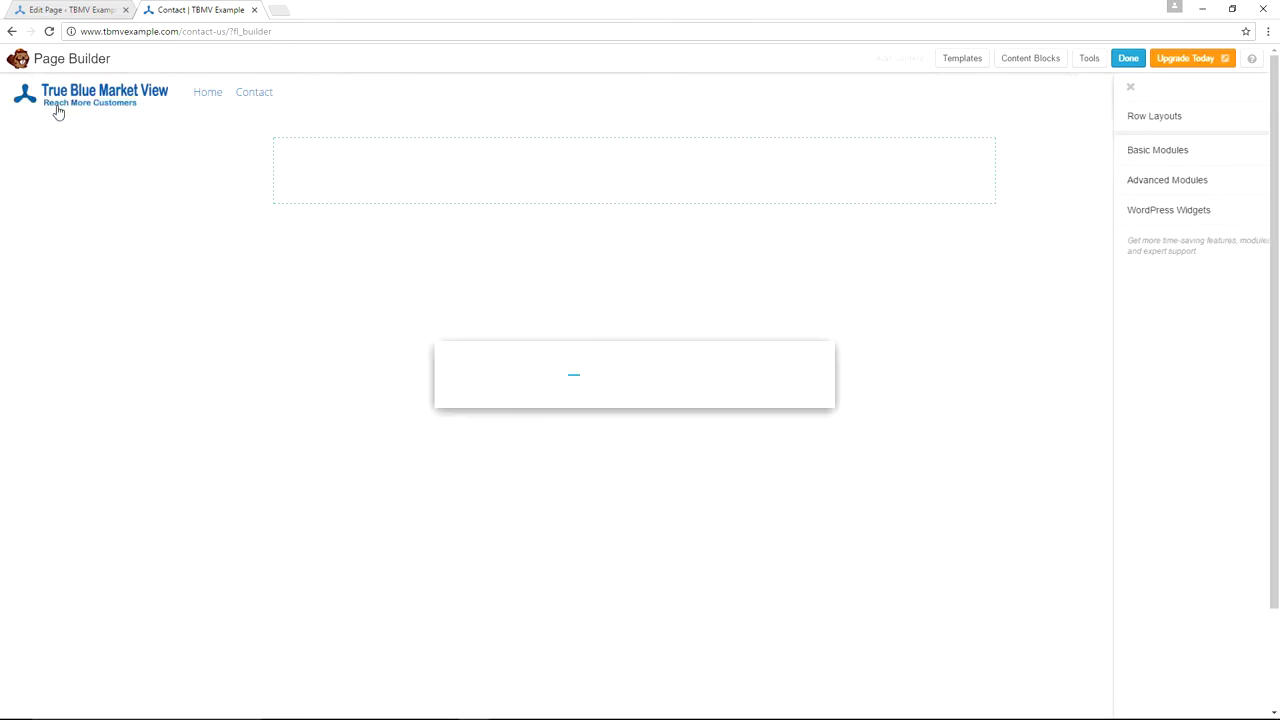
scroll(688, 336, down, 5)
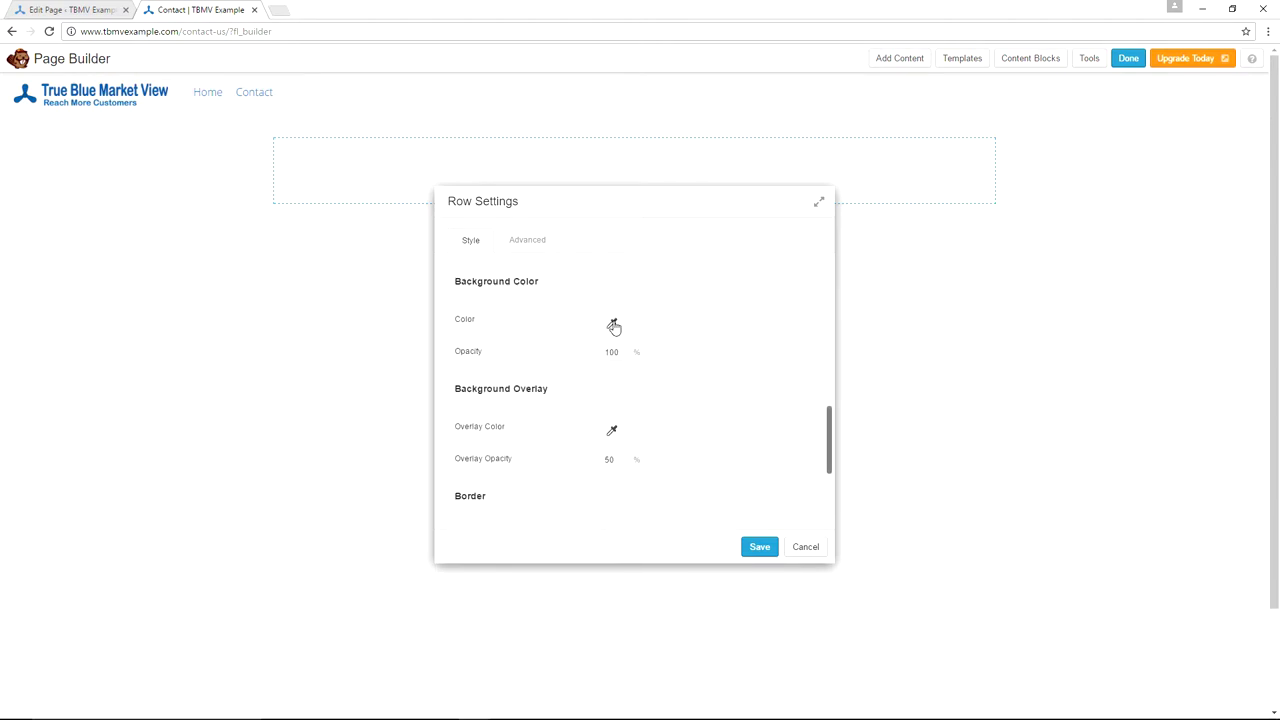
click(613, 324)
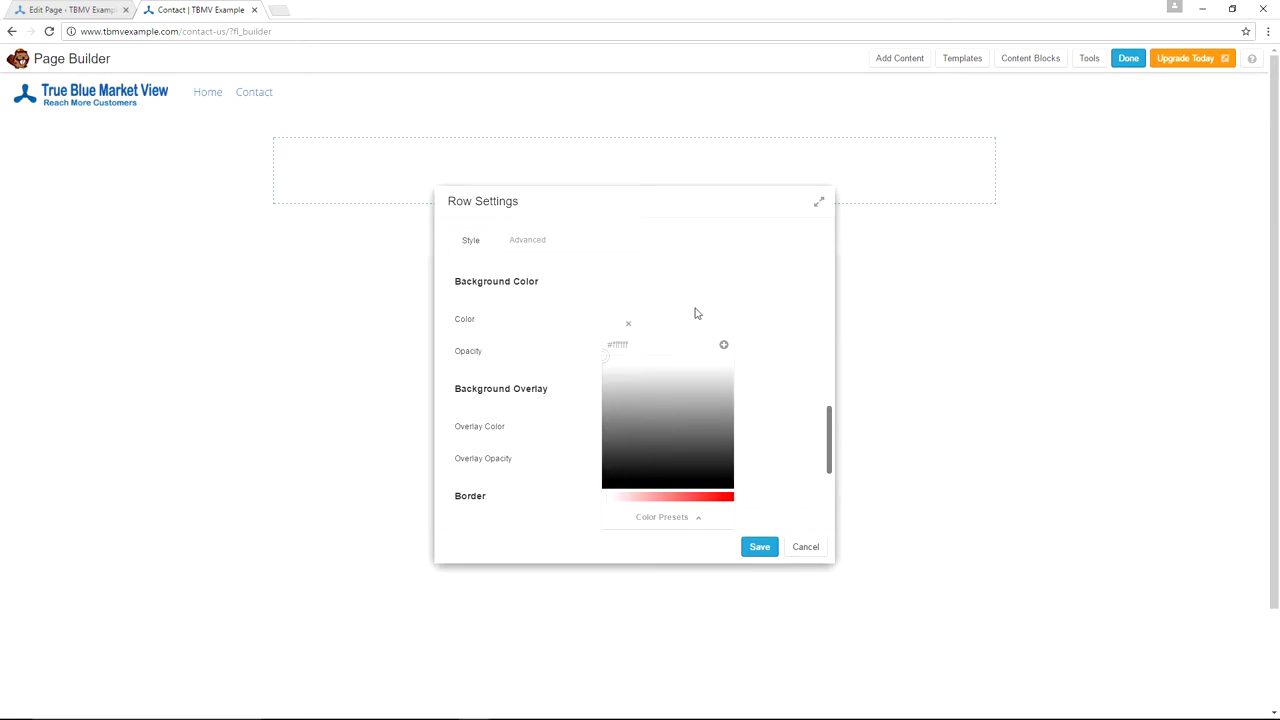
click(759, 547)
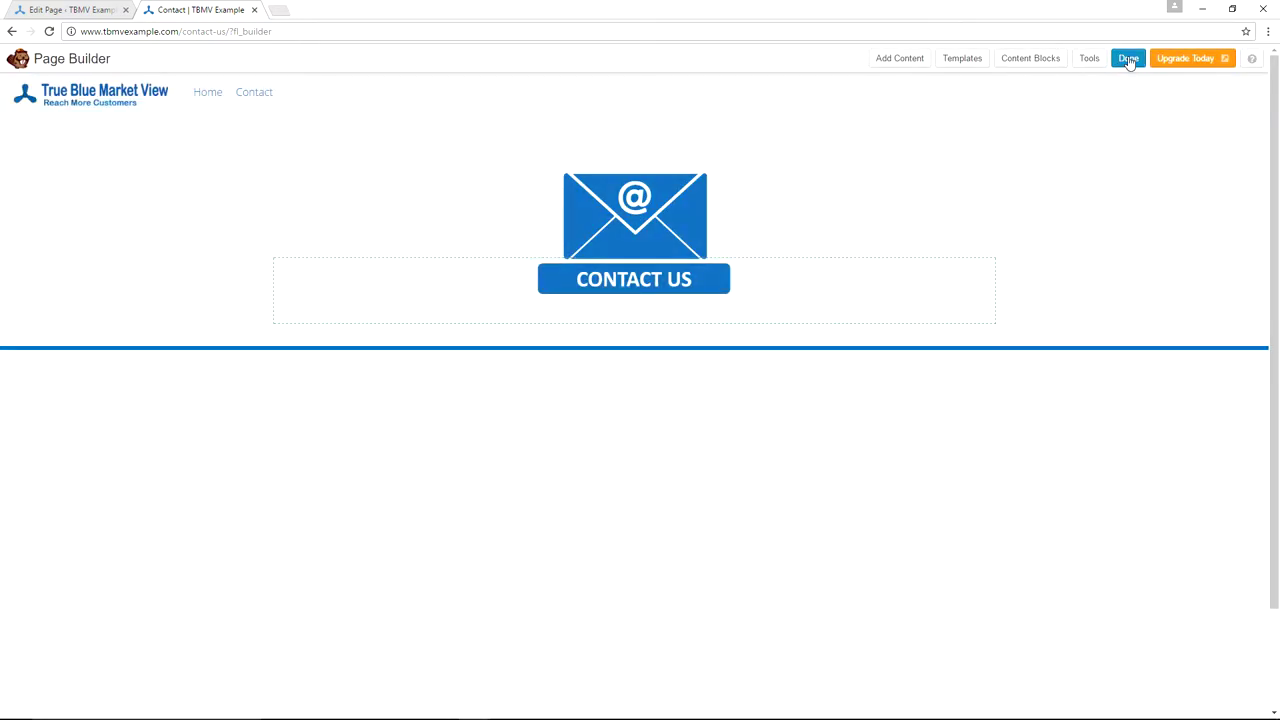
- Publish the page changes, then compare the live contact page with the reference Contact Us page in Firefox
click(1128, 58)
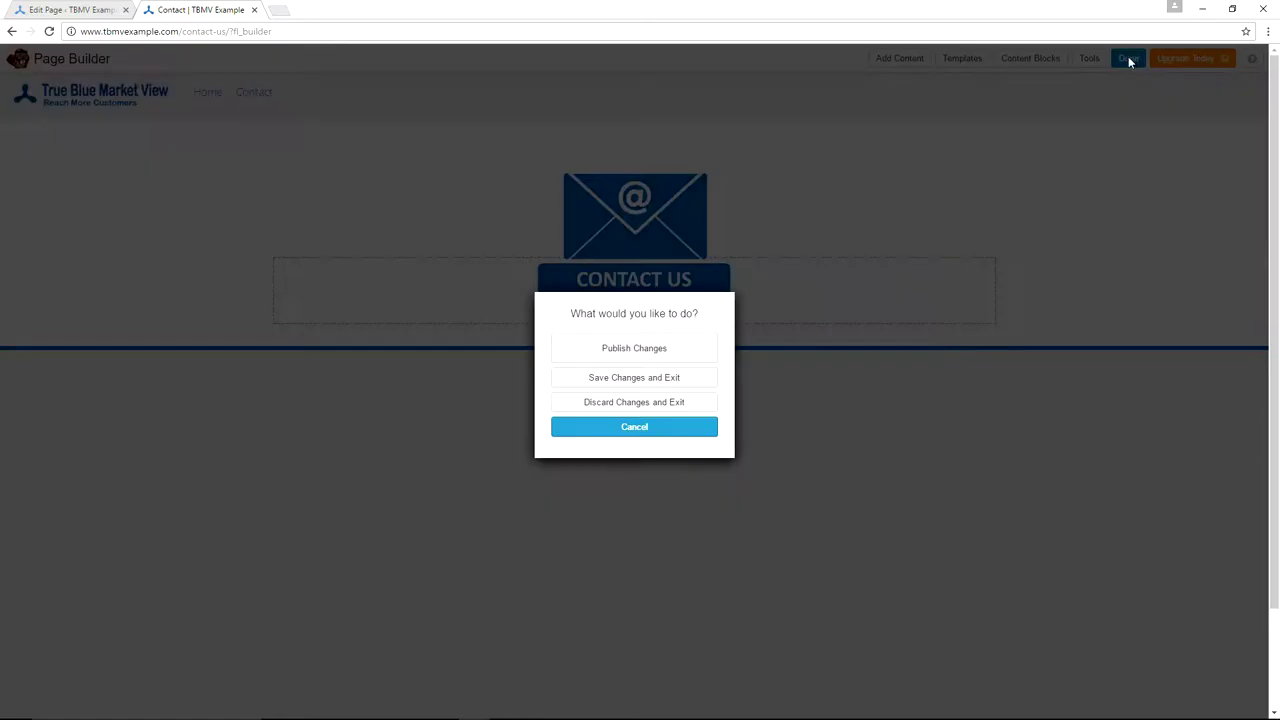
click(598, 349)
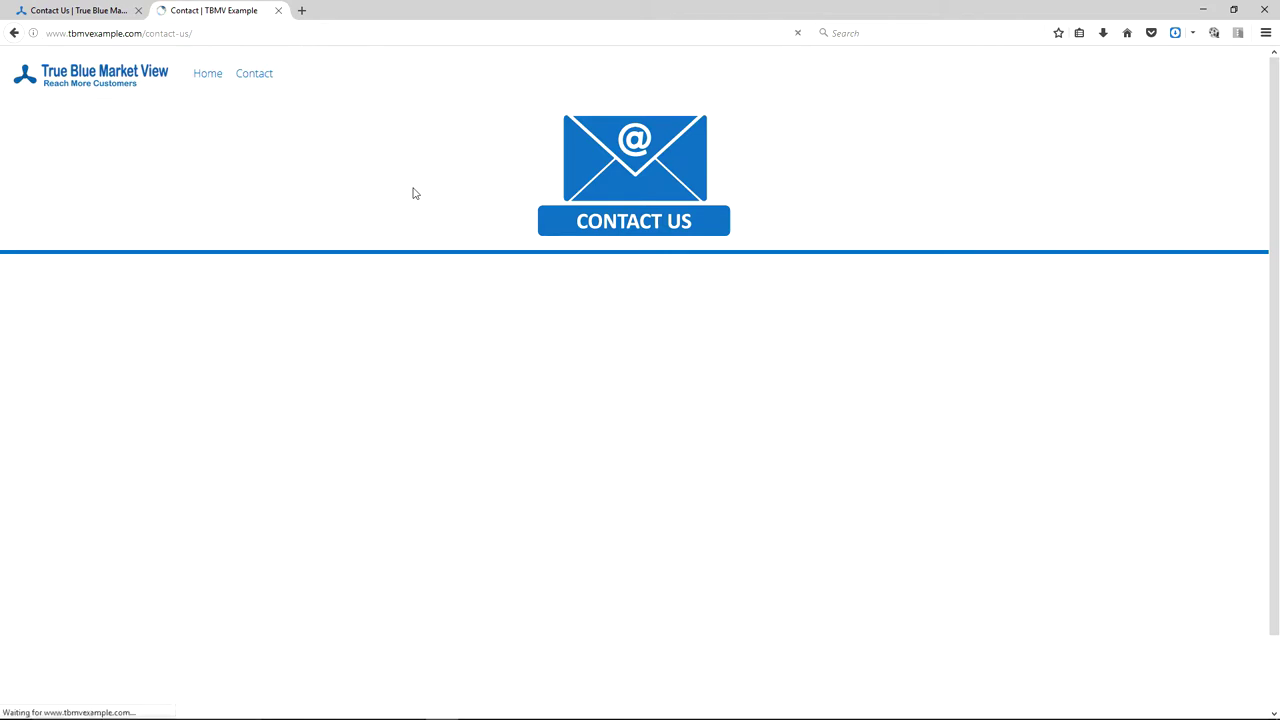
click(87, 10)
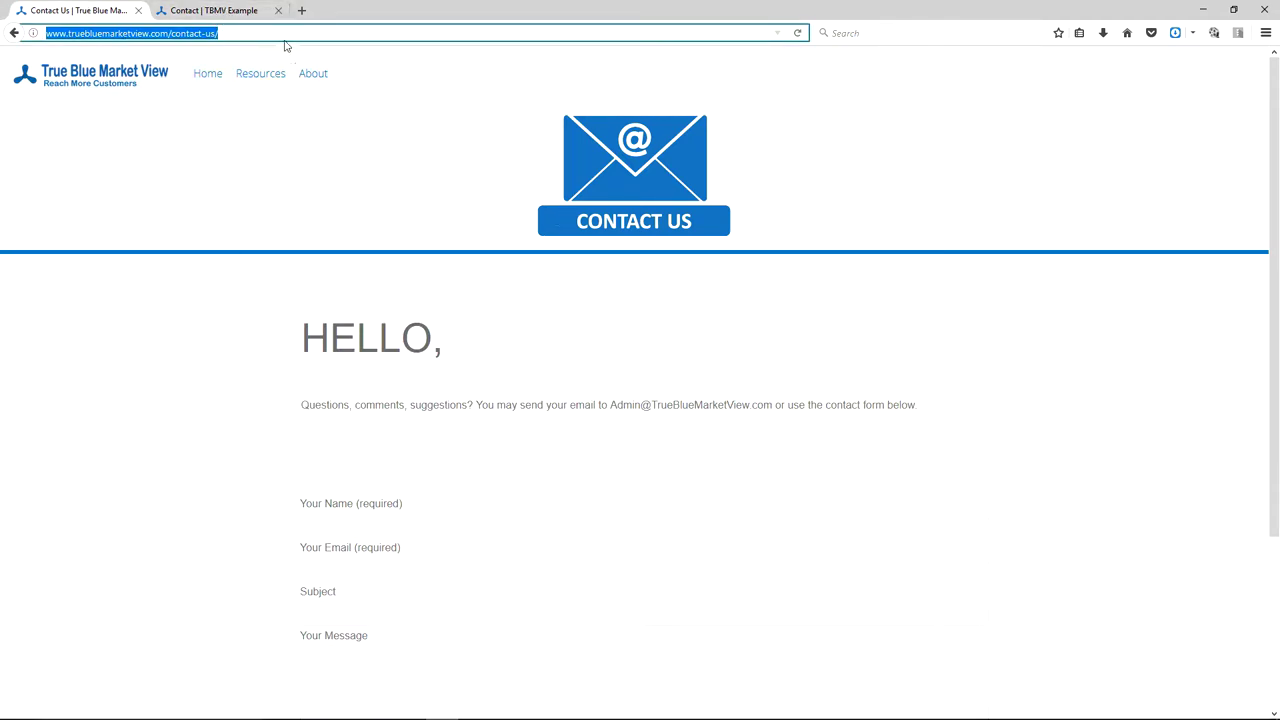
click(212, 10)
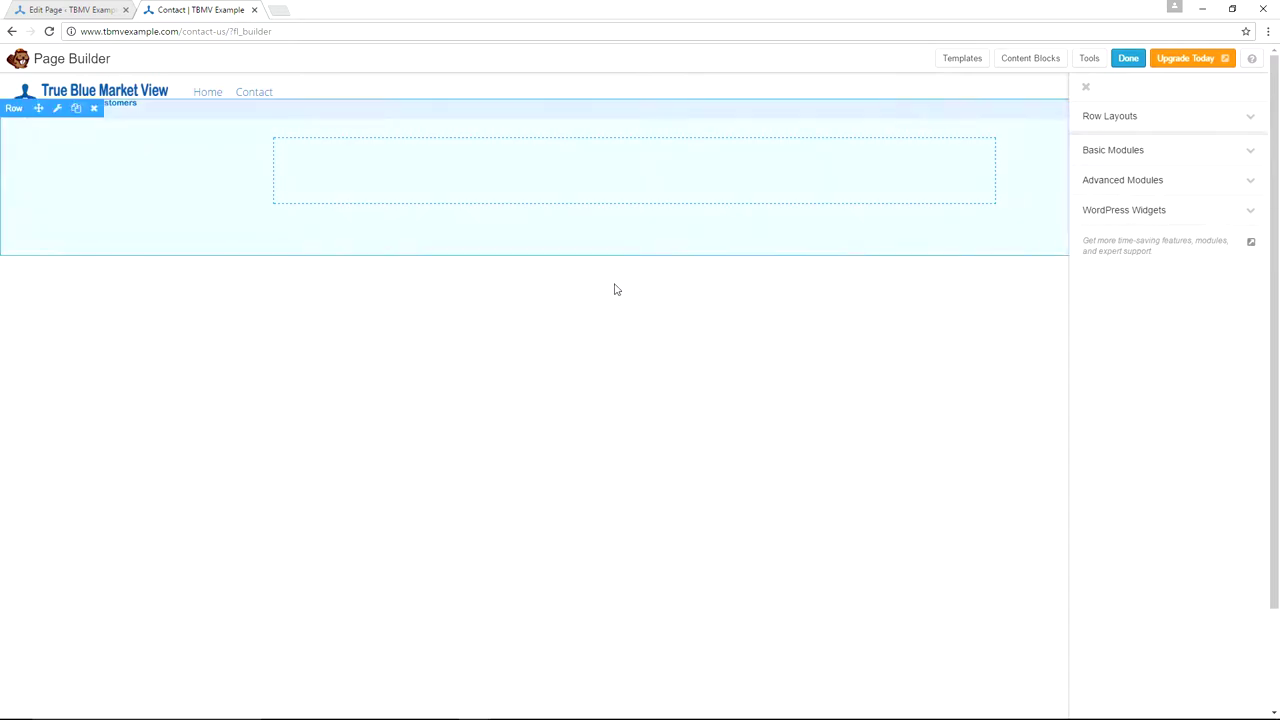
- Add a one-column row below the existing row and set its width to Full Width
click(1146, 118)
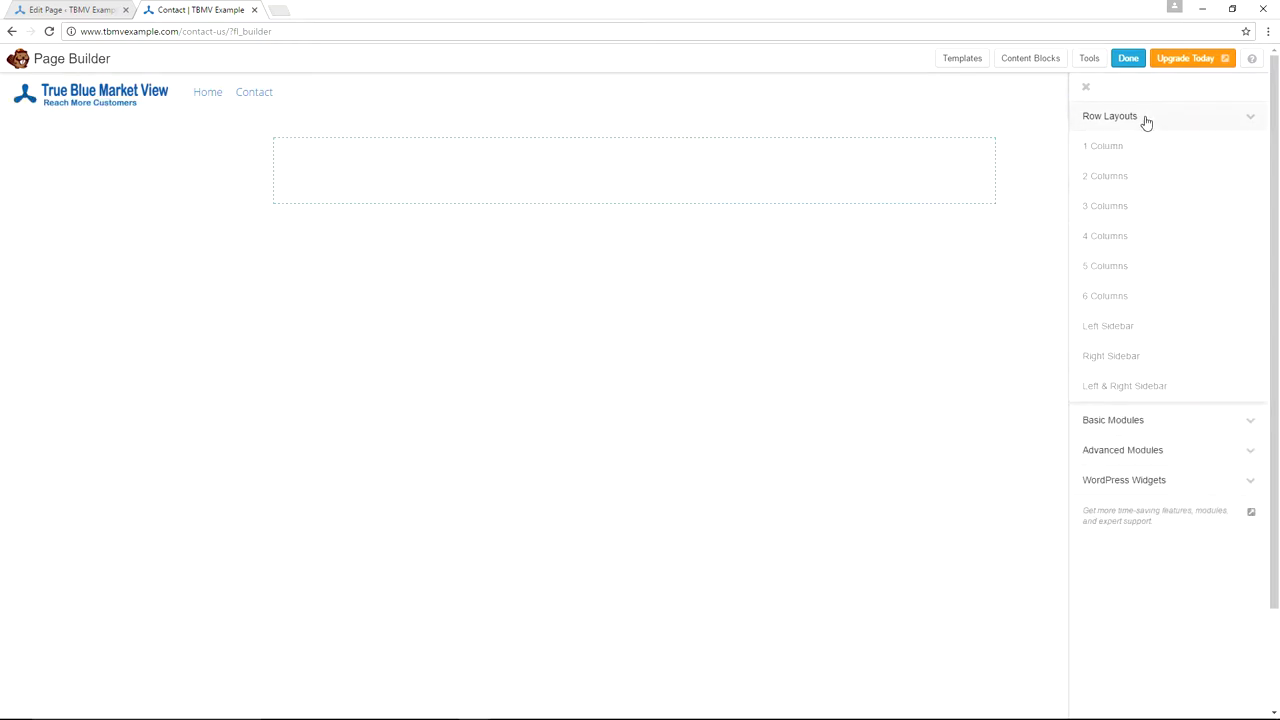
drag(1137, 145, 272, 298)
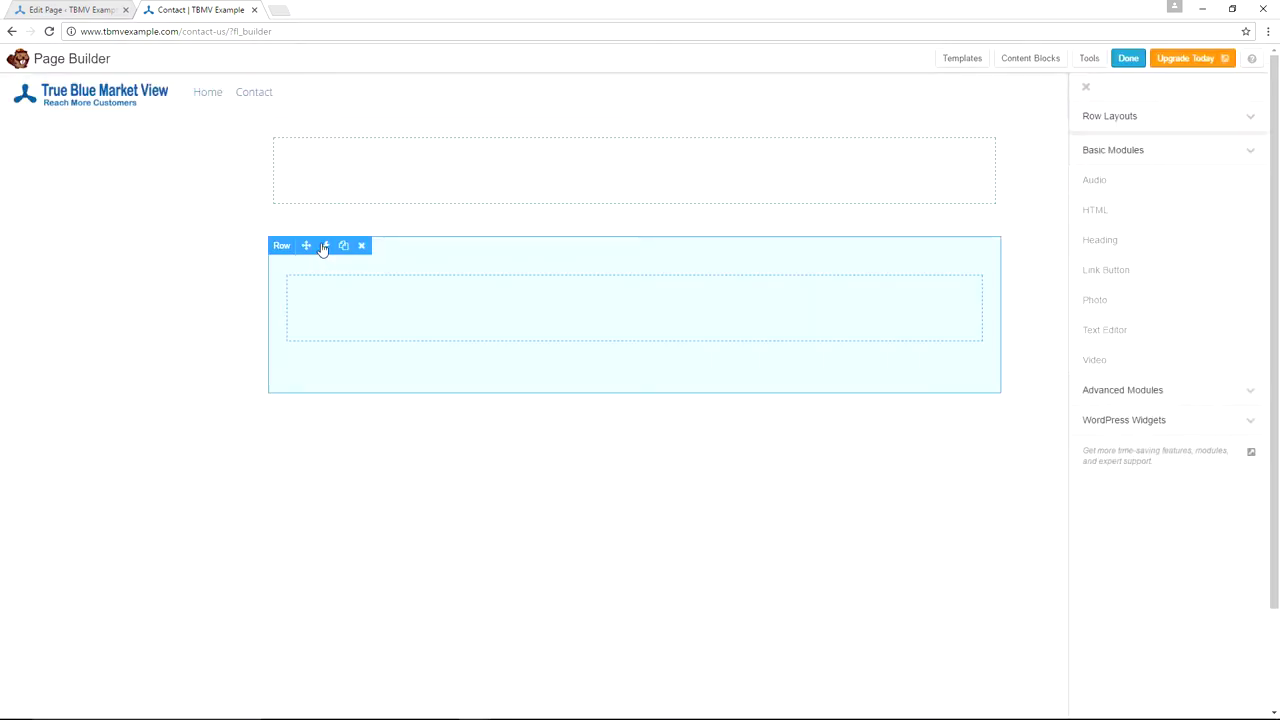
click(324, 246)
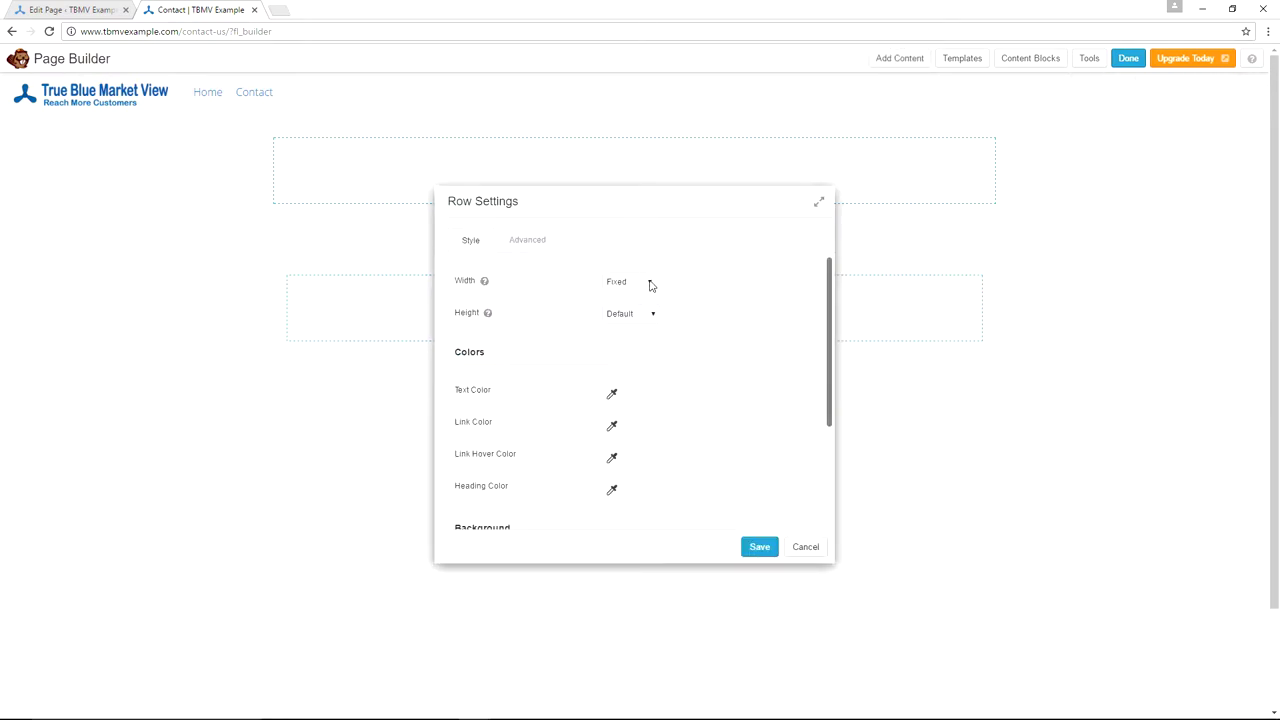
click(649, 285)
click(626, 306)
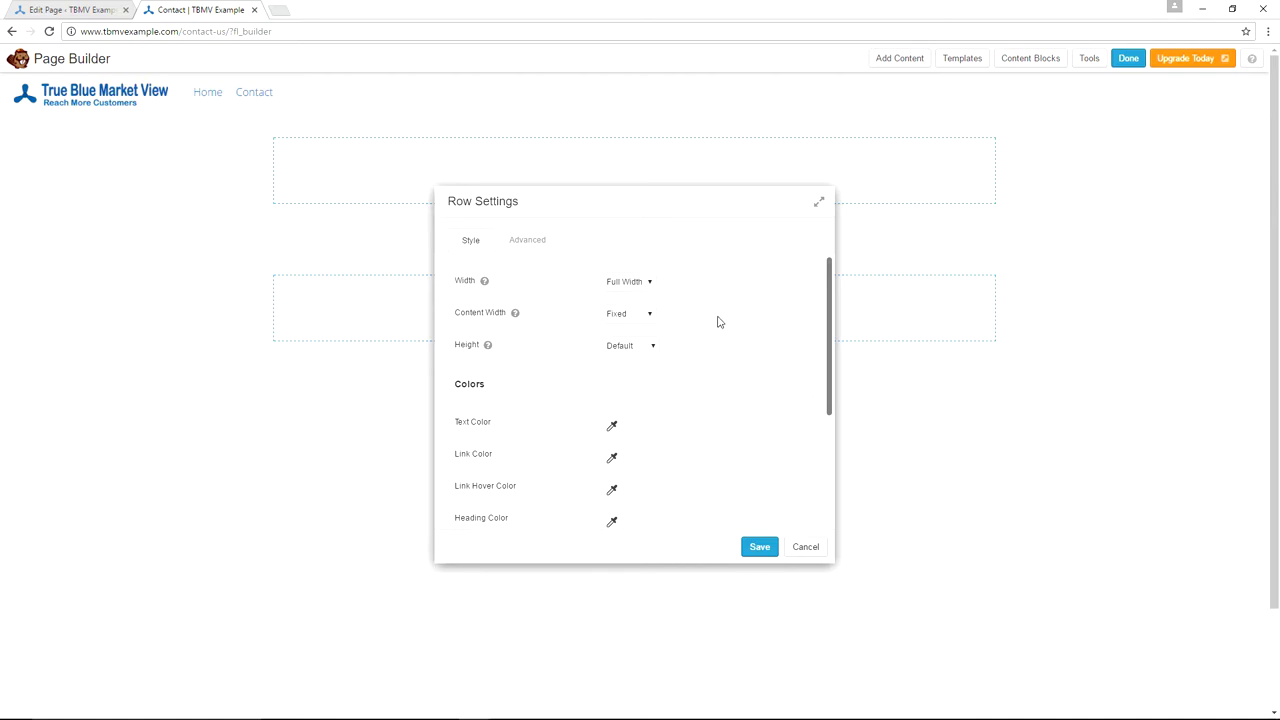
- Review the new row's style, margin and padding options, and save the row settings
scroll(717, 320, down, 3)
scroll(704, 361, up, 3)
click(529, 241)
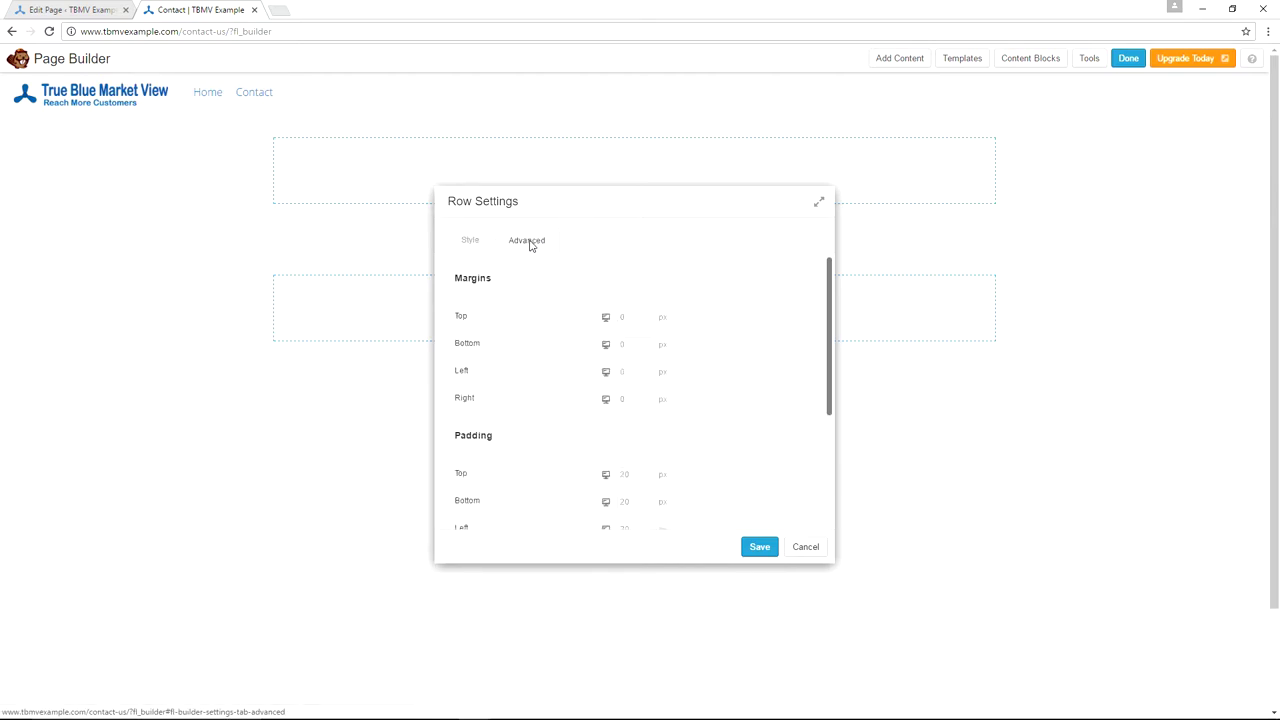
scroll(723, 358, down, 5)
scroll(723, 358, up, 5)
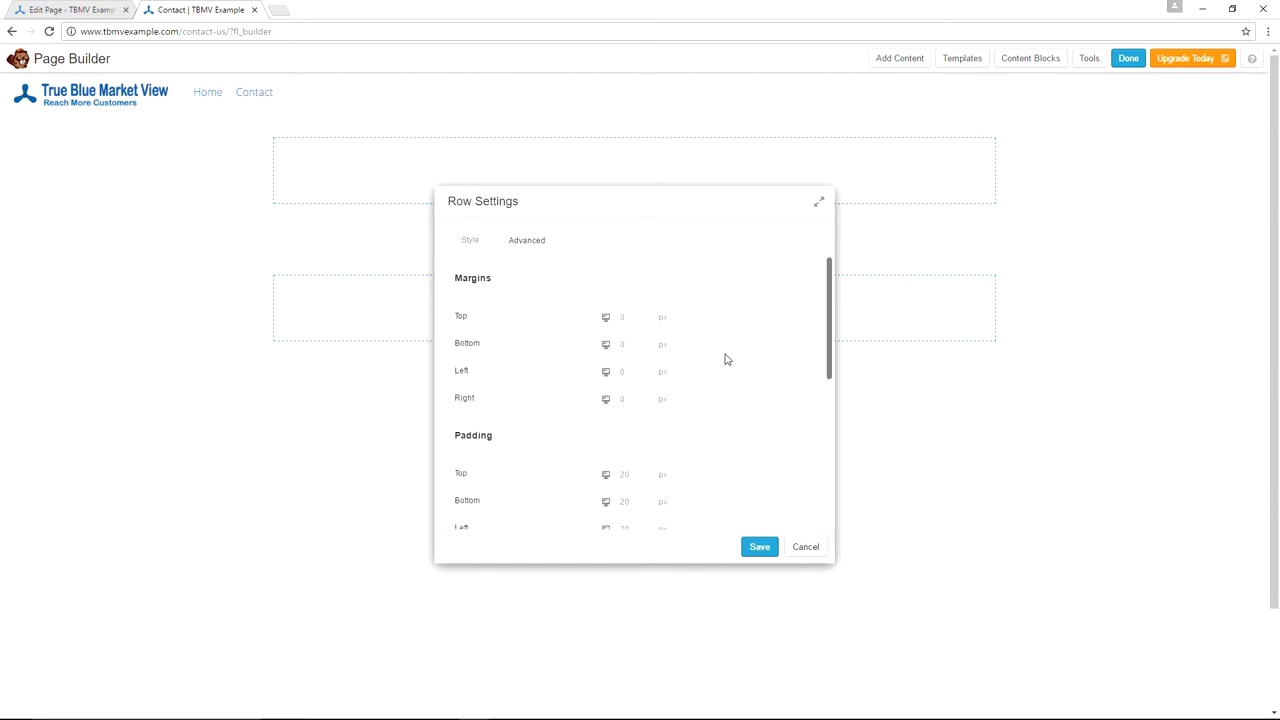
scroll(727, 359, down, 1)
scroll(727, 359, up, 1)
click(757, 548)
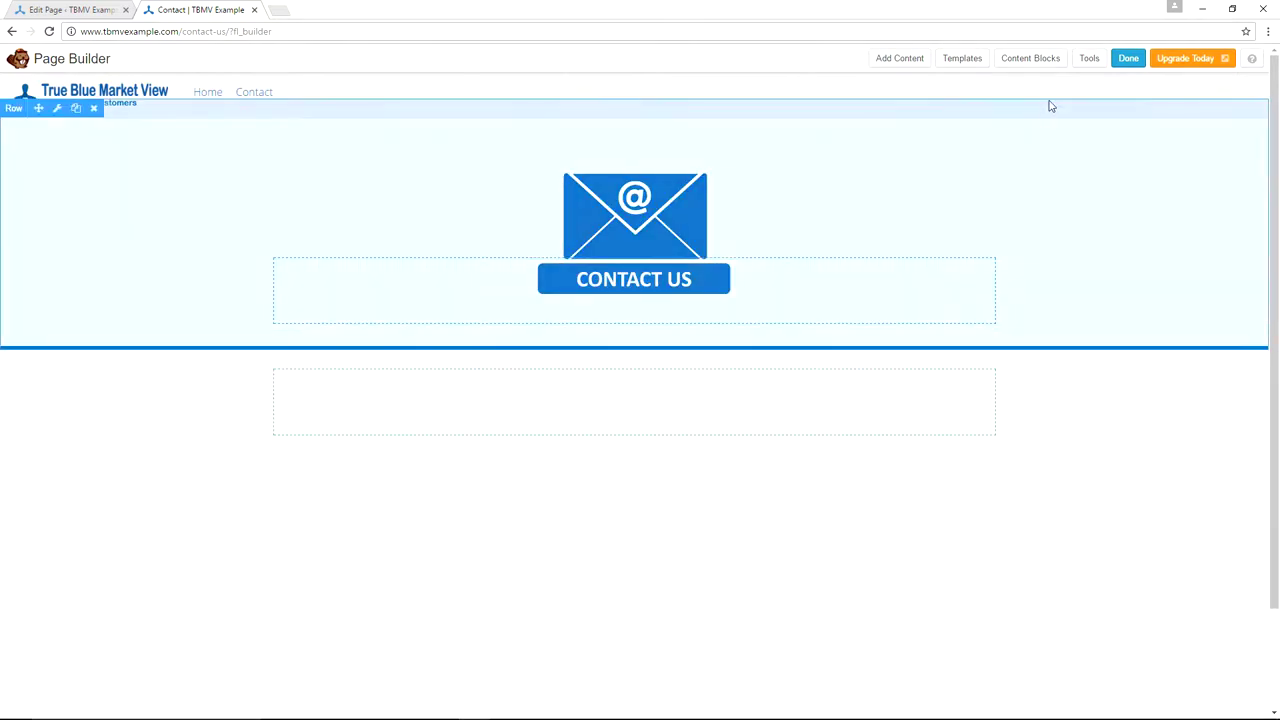
- Add a Heading module to the second row with the text "HELLO," and a font size of 60 px
click(889, 66)
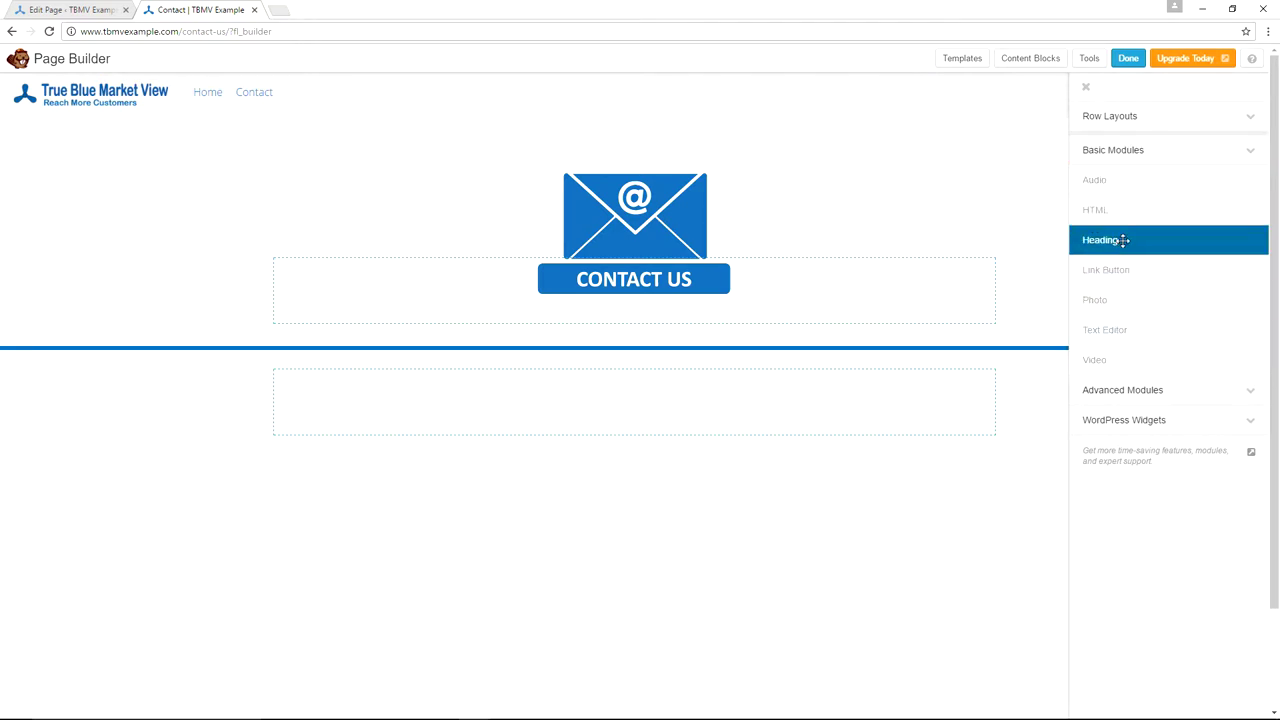
drag(1123, 240, 400, 446)
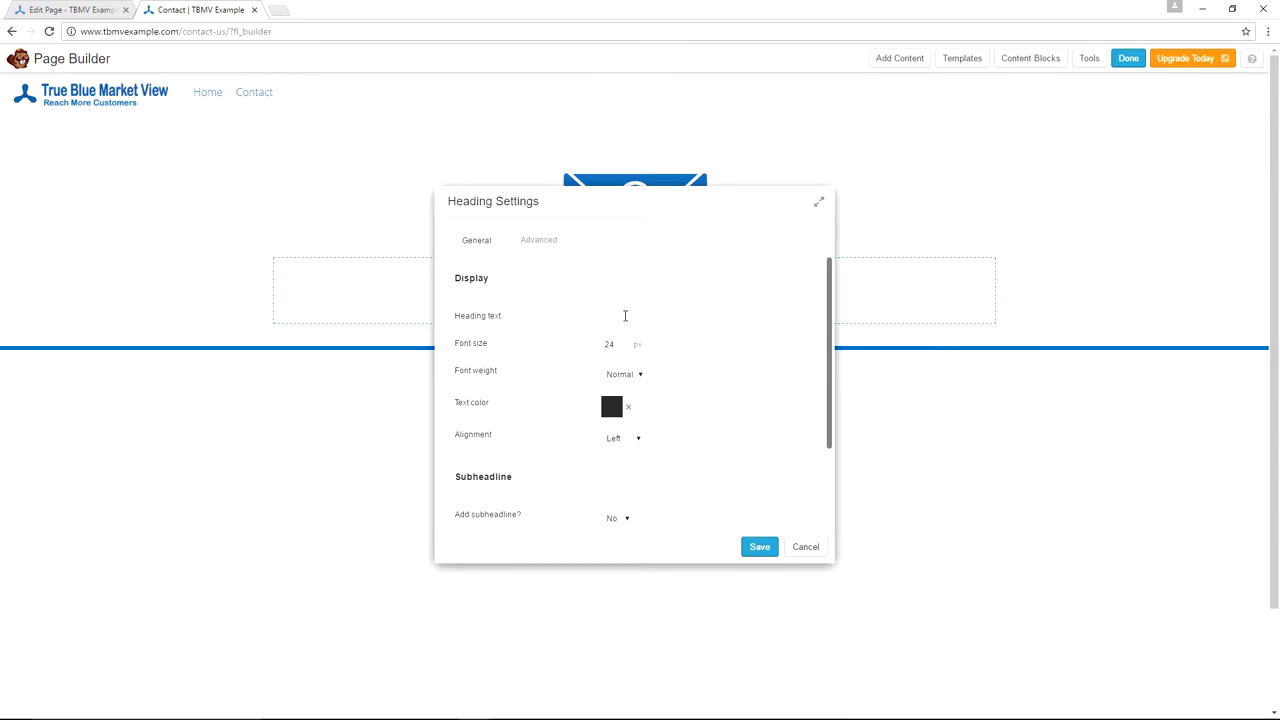
click(625, 316)
text(HELLO,)
text(60)
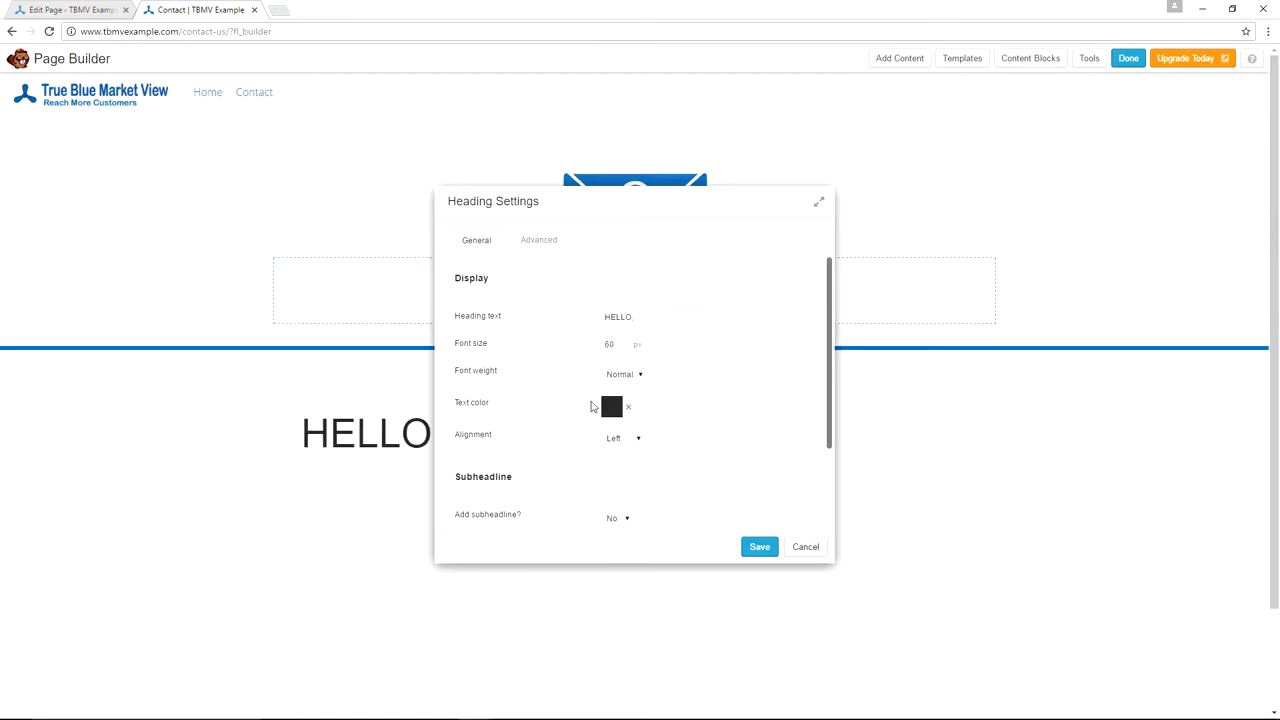
- Set the heading's text color to #6d6d6d and enable responsive font sizes
click(610, 407)
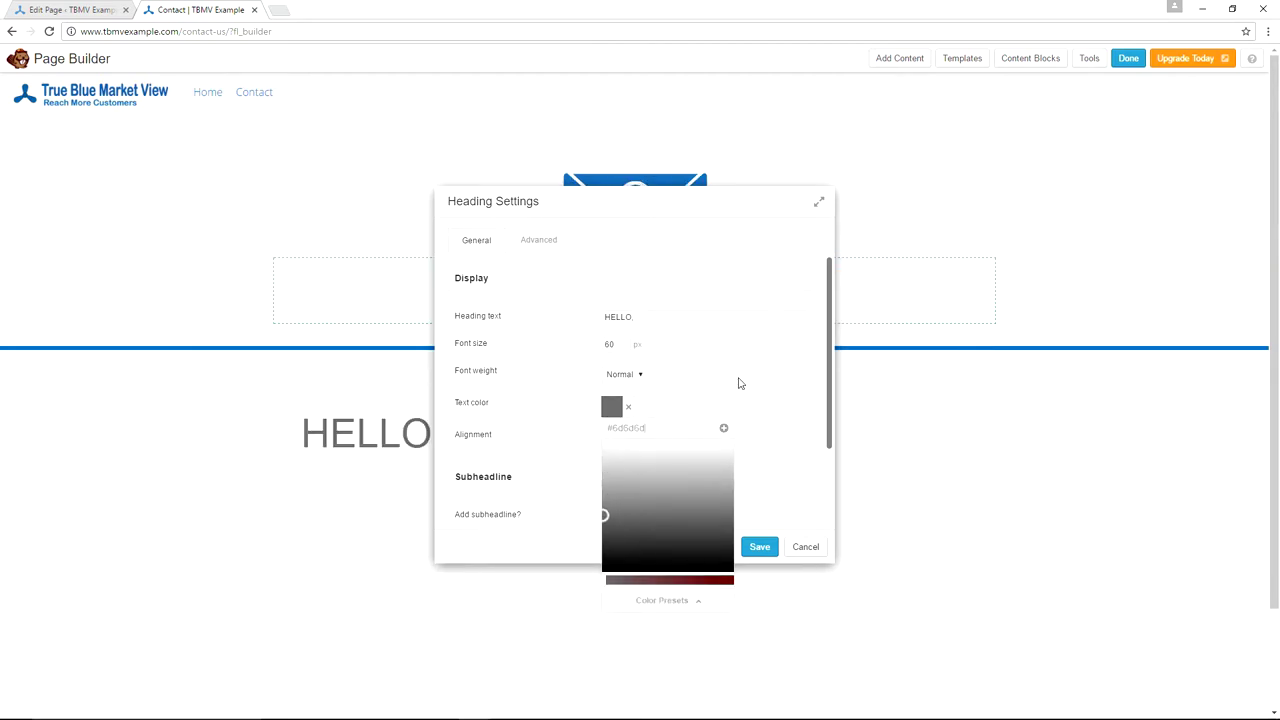
click(716, 375)
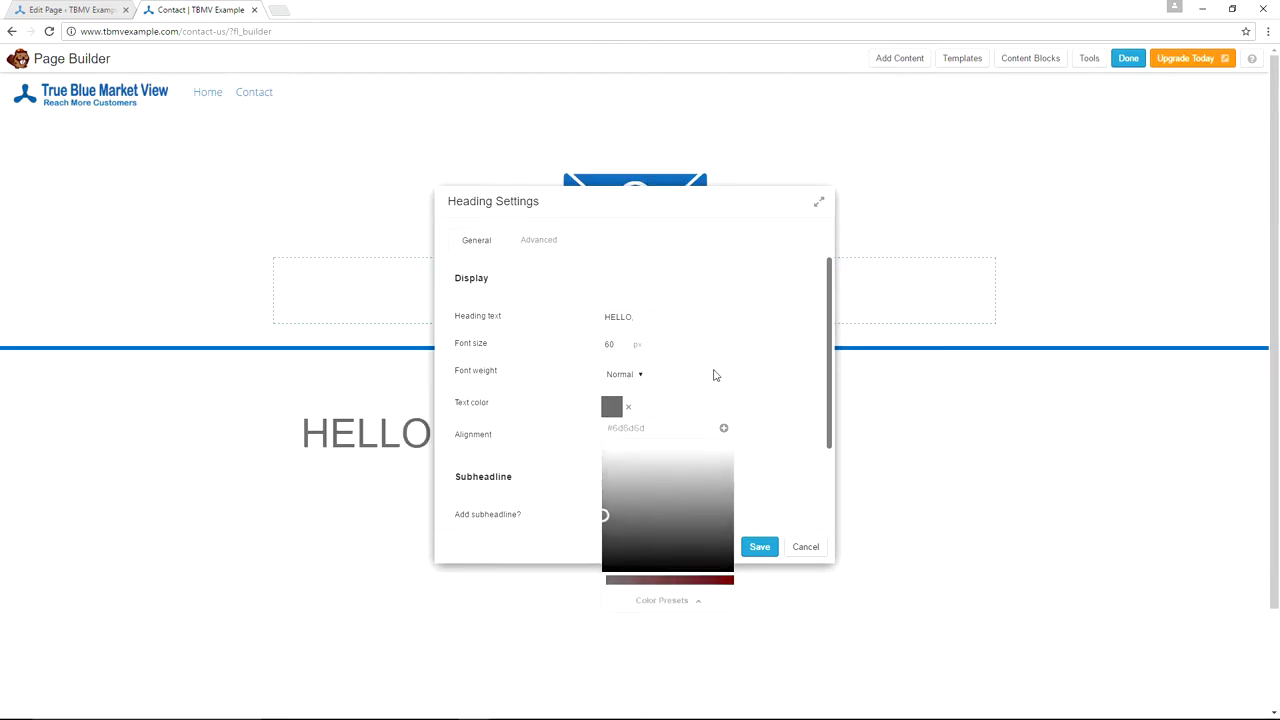
scroll(723, 385, down, 1)
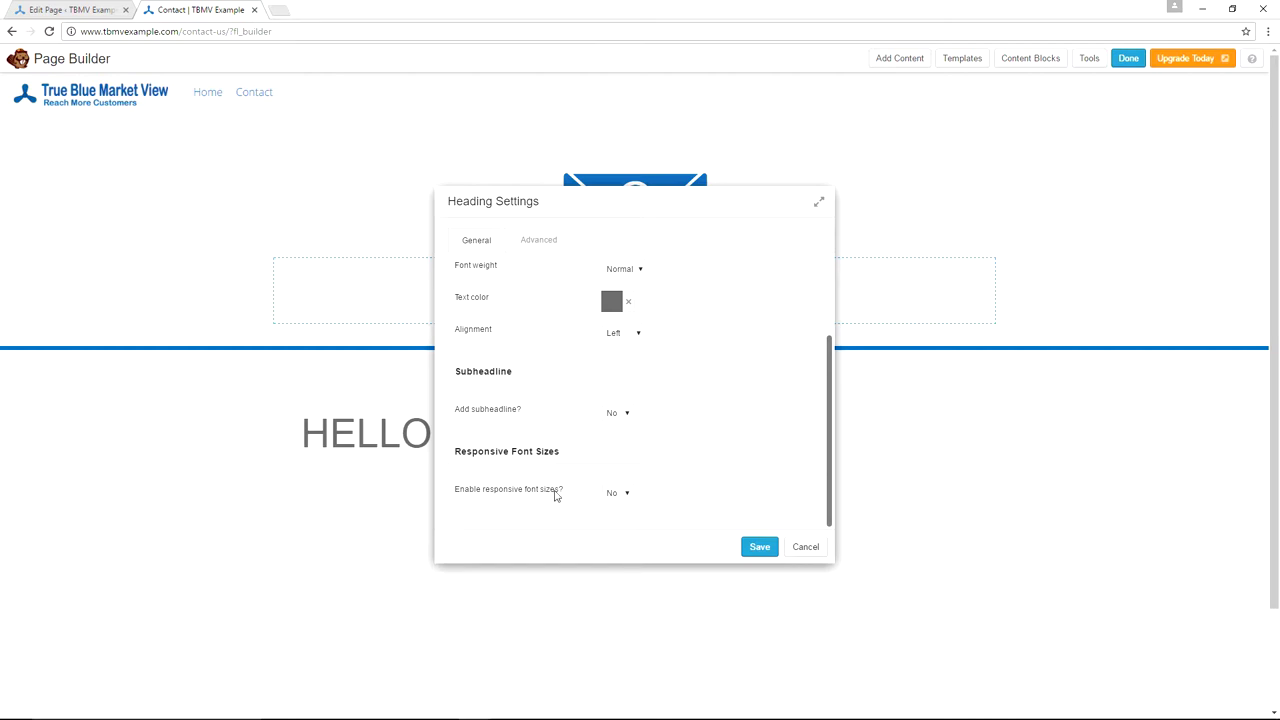
click(617, 496)
click(614, 517)
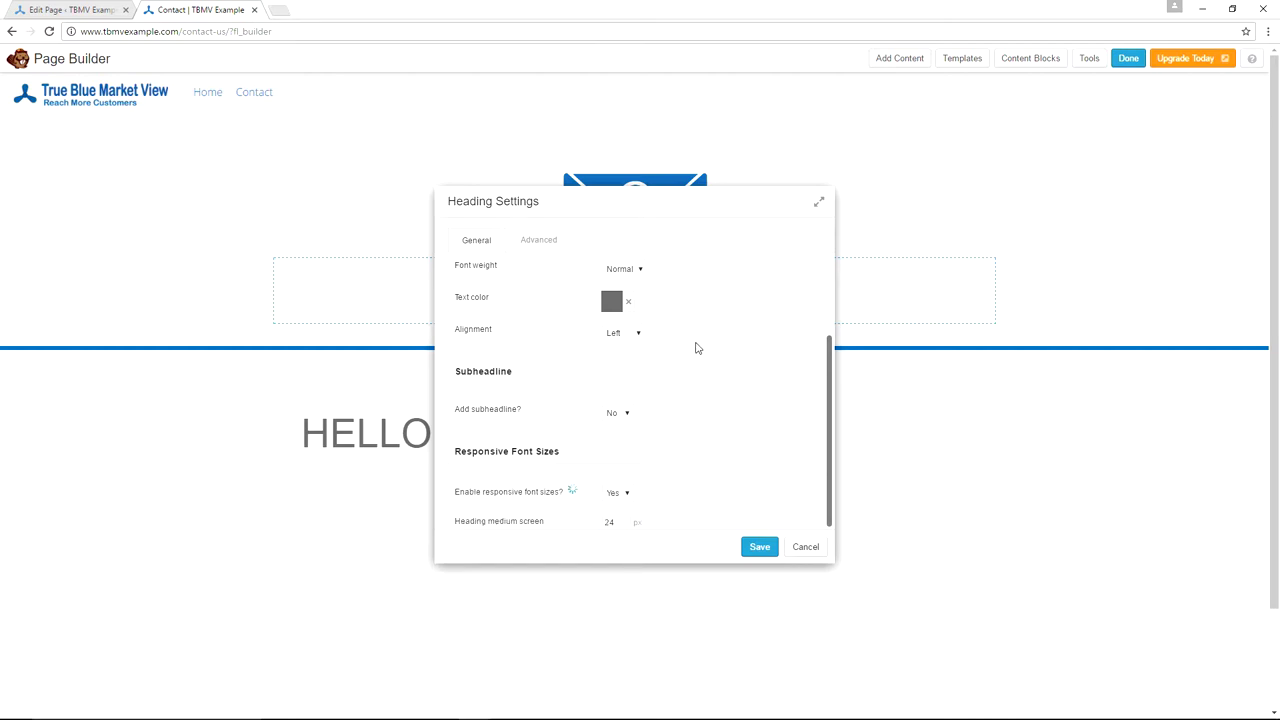
scroll(618, 357, down, 2)
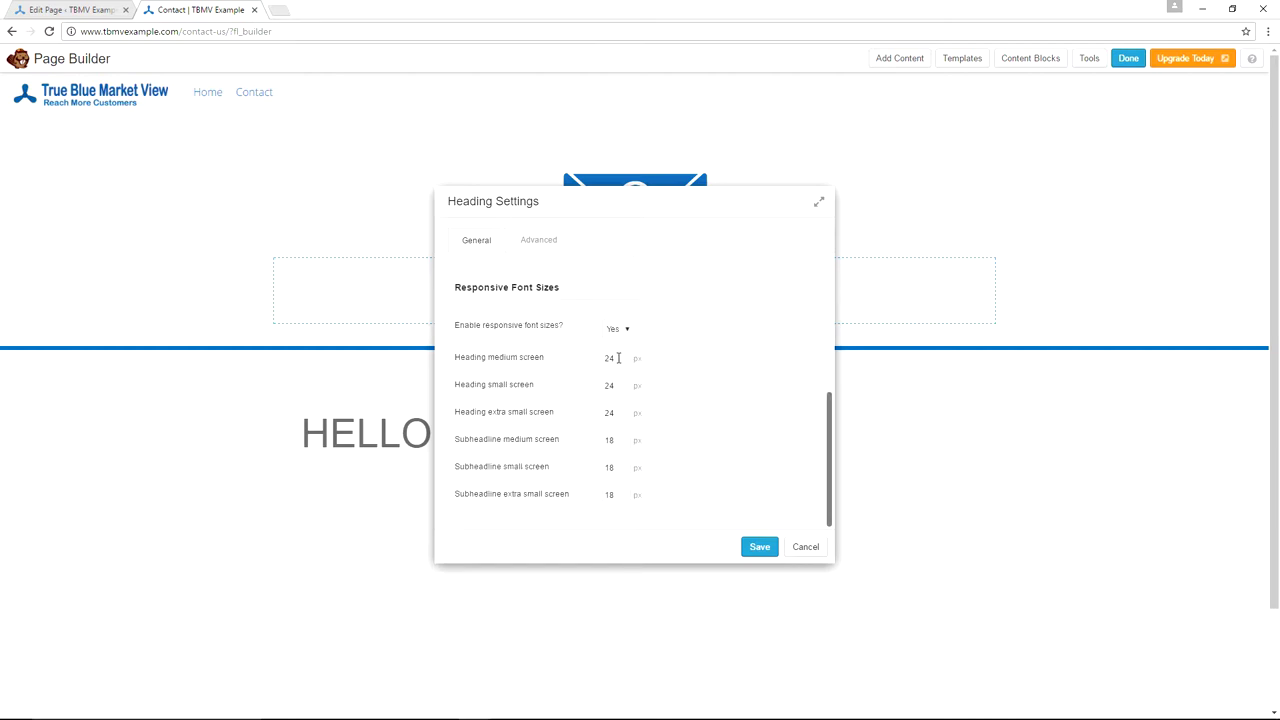
- Set the heading's bottom margin to 0 px
click(540, 243)
scroll(714, 311, up, 5)
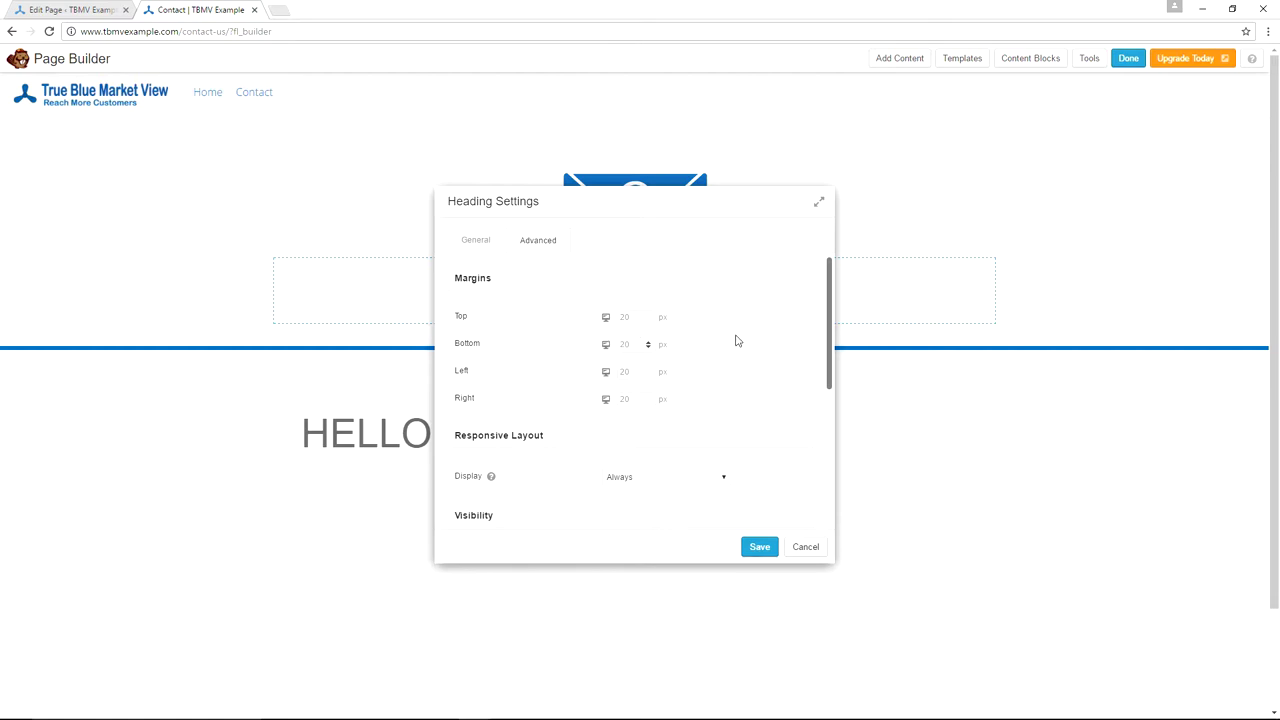
text(0)
- Apply an animation style to the heading with a delay of 1 second, and save the heading settings
scroll(735, 340, down, 2)
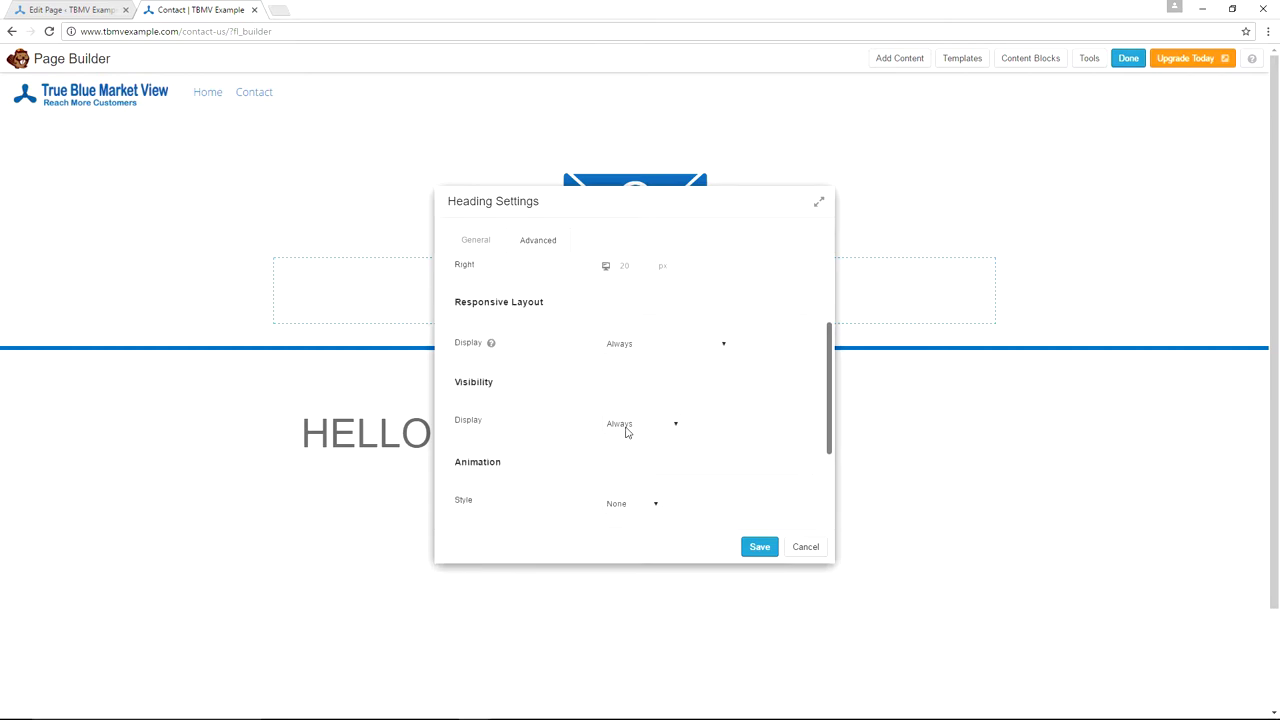
scroll(746, 366, down, 1)
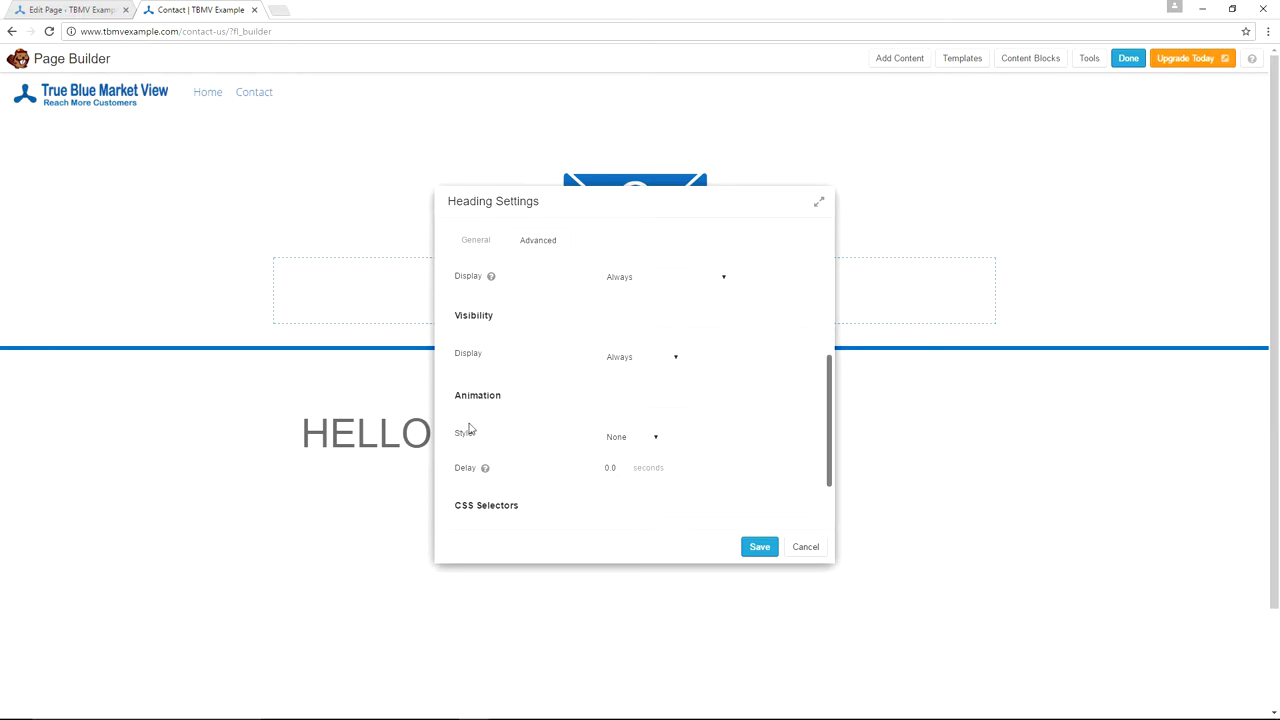
click(649, 439)
click(638, 459)
click(627, 467)
text(1)
click(723, 432)
scroll(736, 330, down, 1)
click(758, 548)
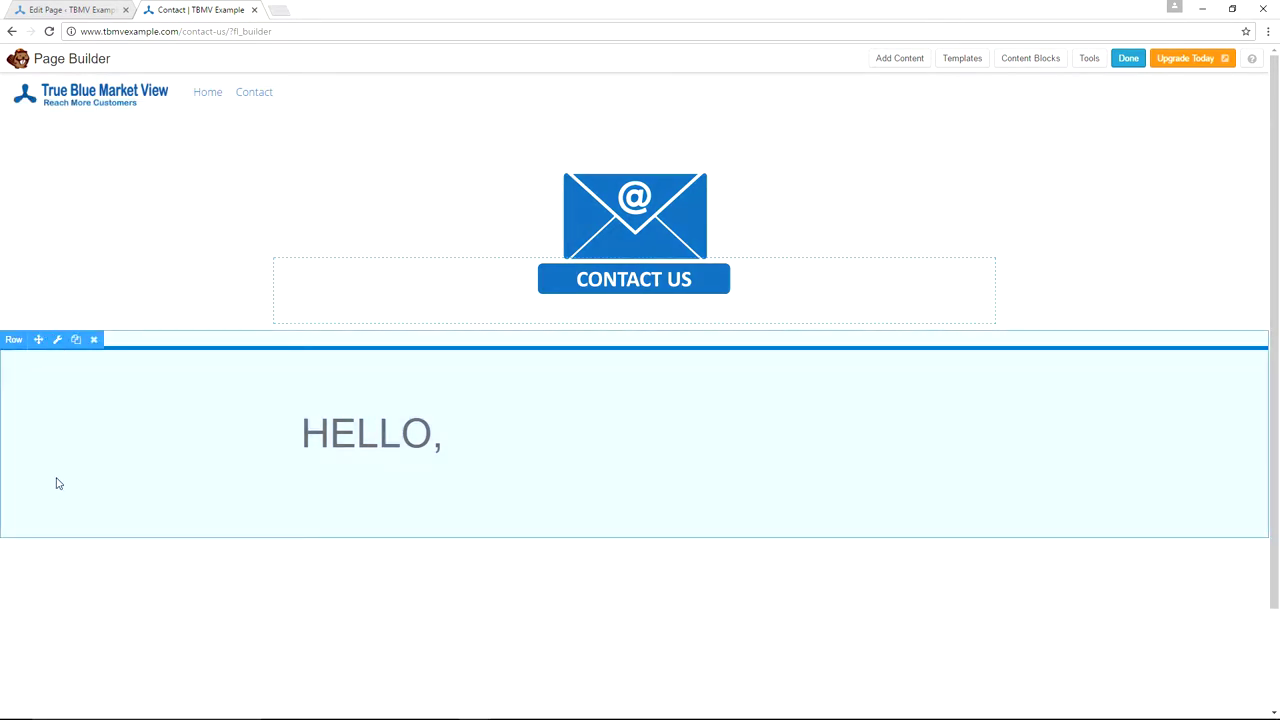
- Give the row containing the HELLO heading a white (#ffffff) color background and save the row settings
click(58, 341)
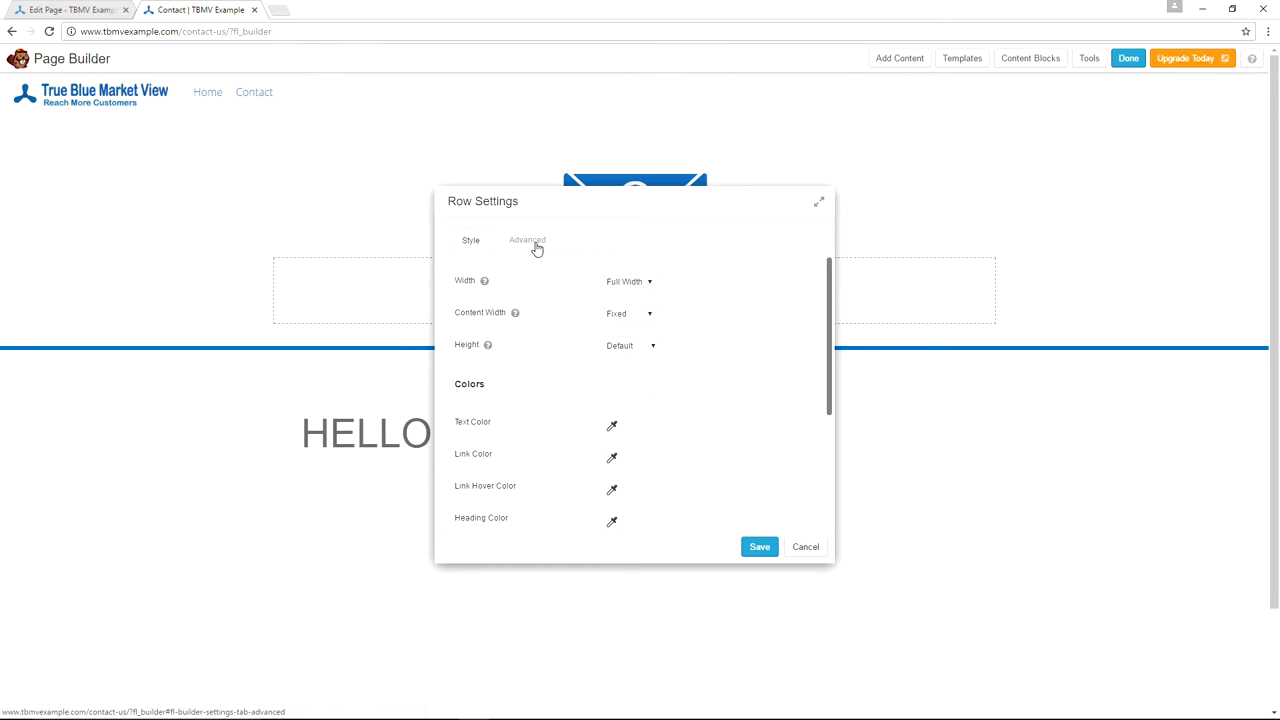
scroll(684, 305, down, 2)
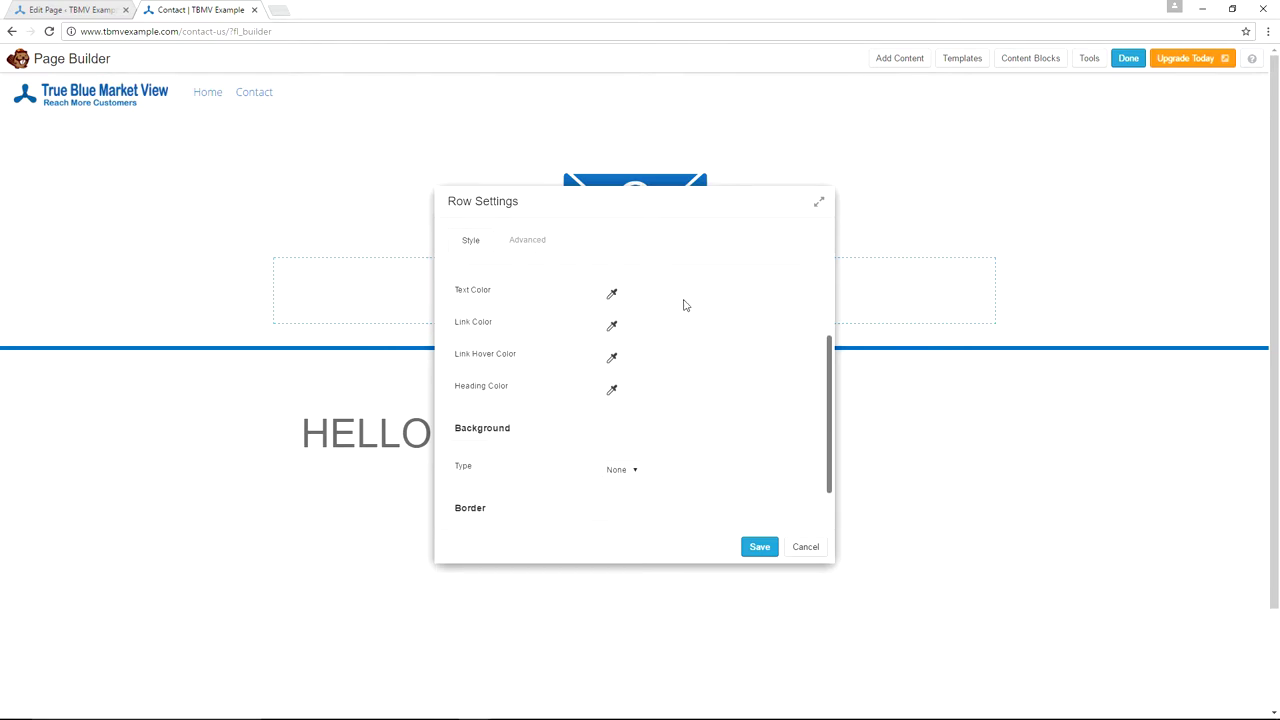
click(636, 473)
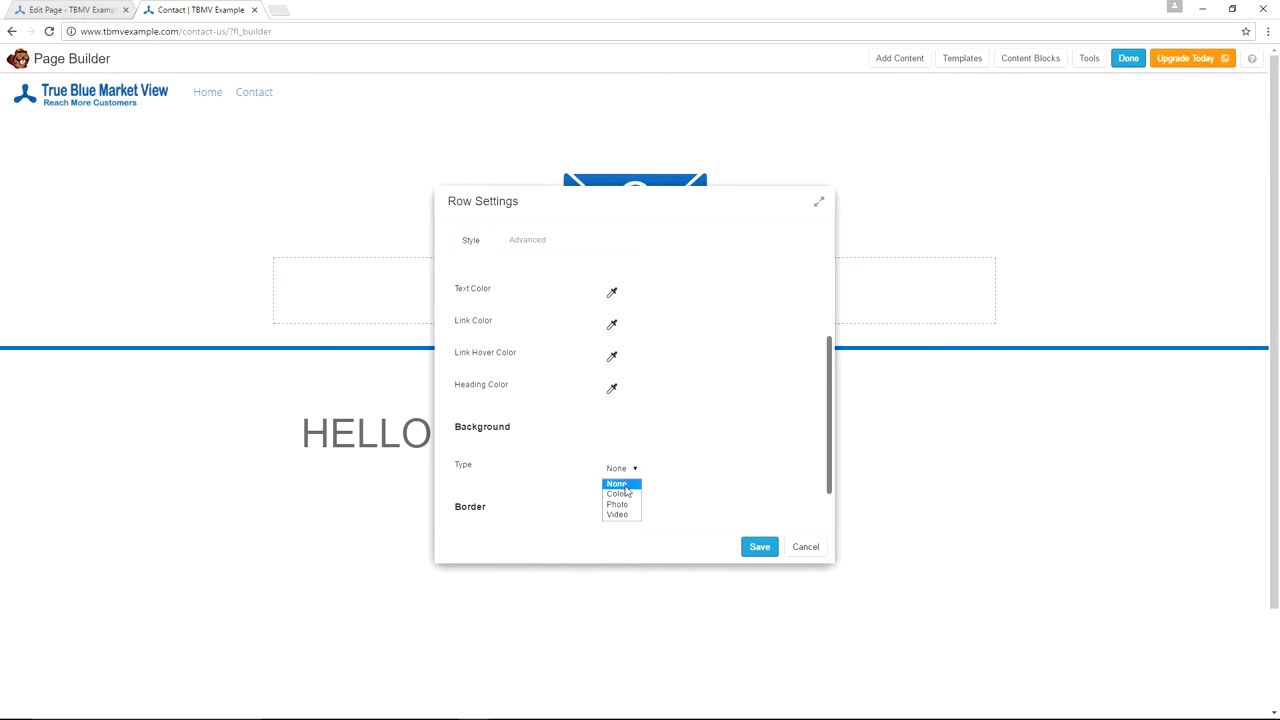
click(627, 494)
scroll(637, 420, down, 2)
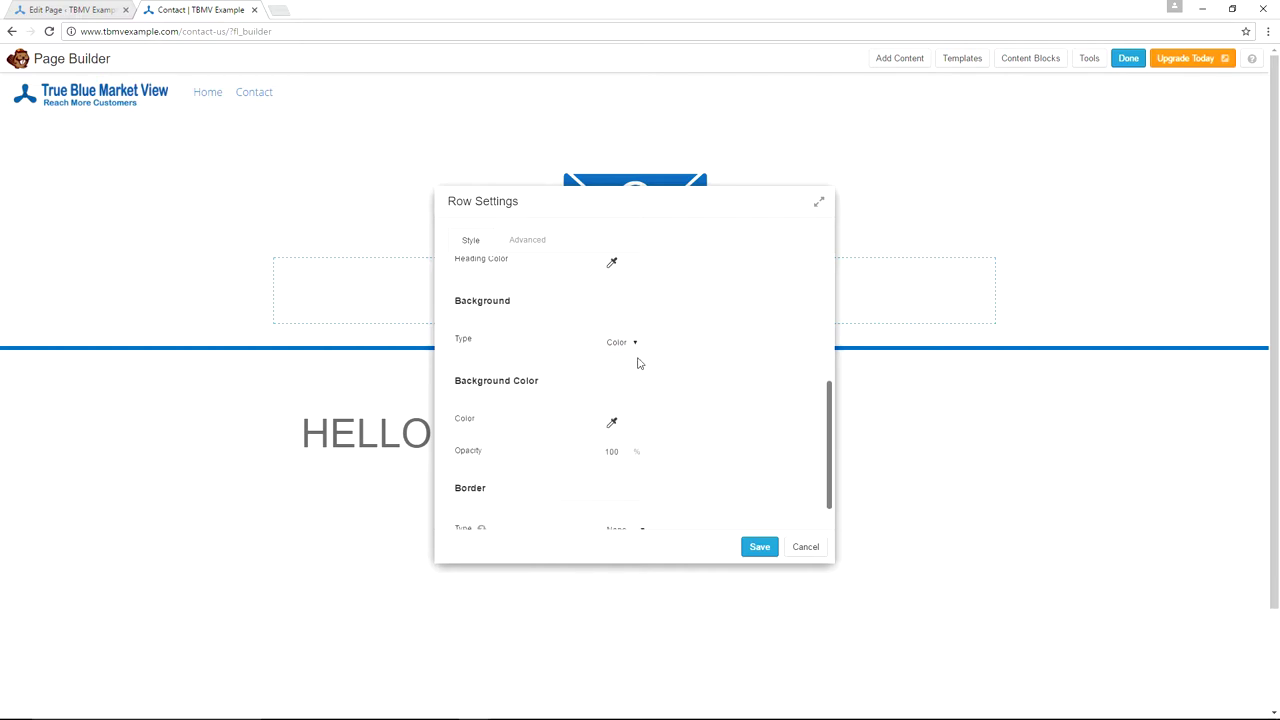
click(613, 418)
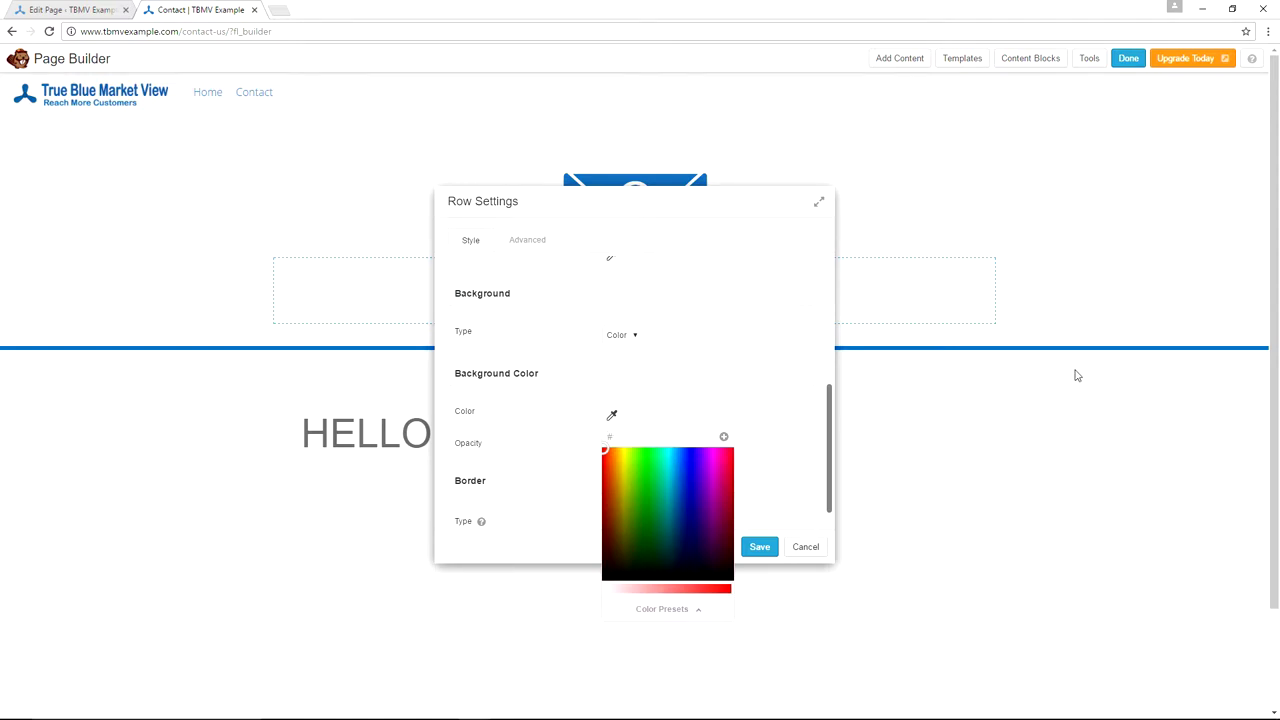
text(#ffffff)
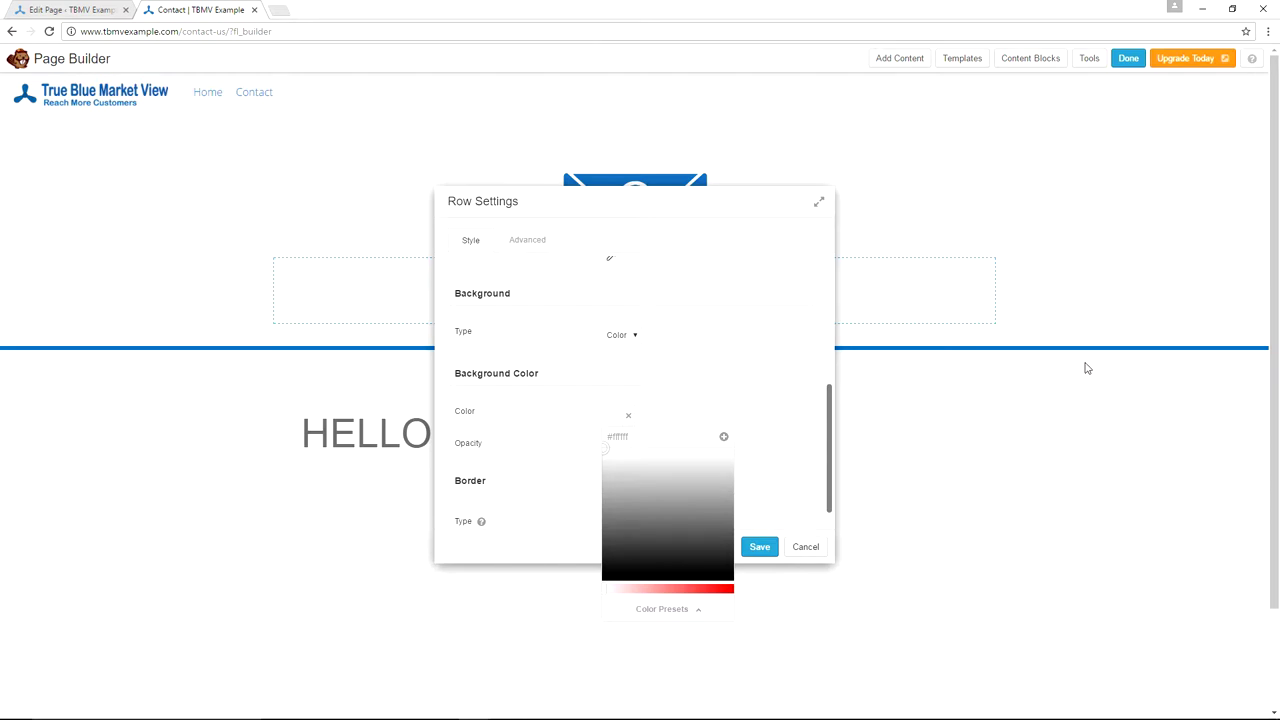
click(767, 408)
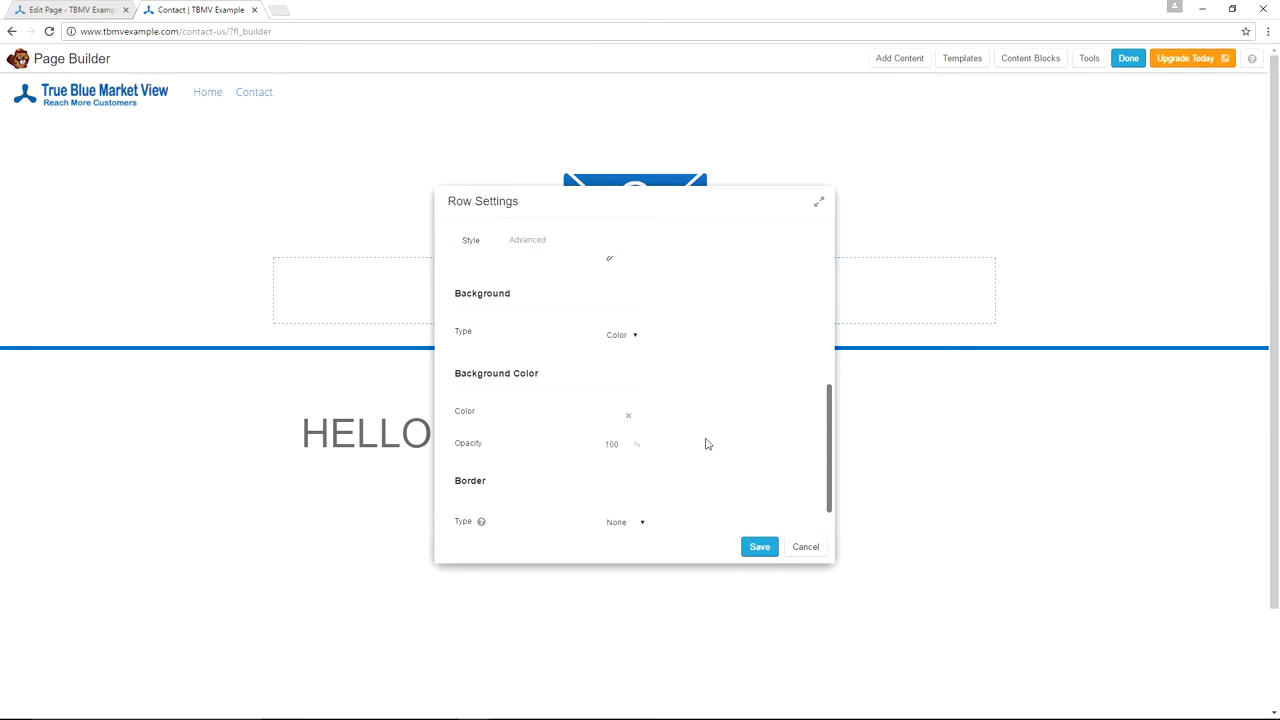
click(759, 547)
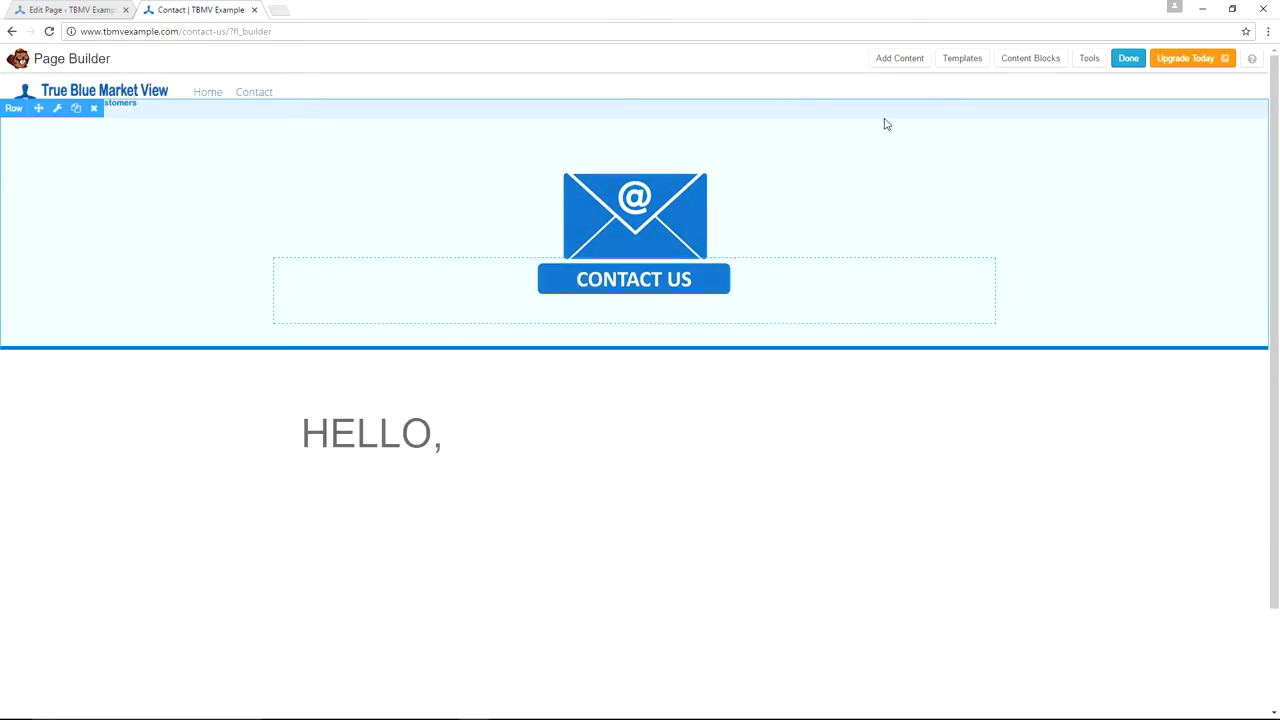
- Add a Text Editor module below the heading and paste the sentence inviting questions, comments and suggestions by email or contact form
click(892, 60)
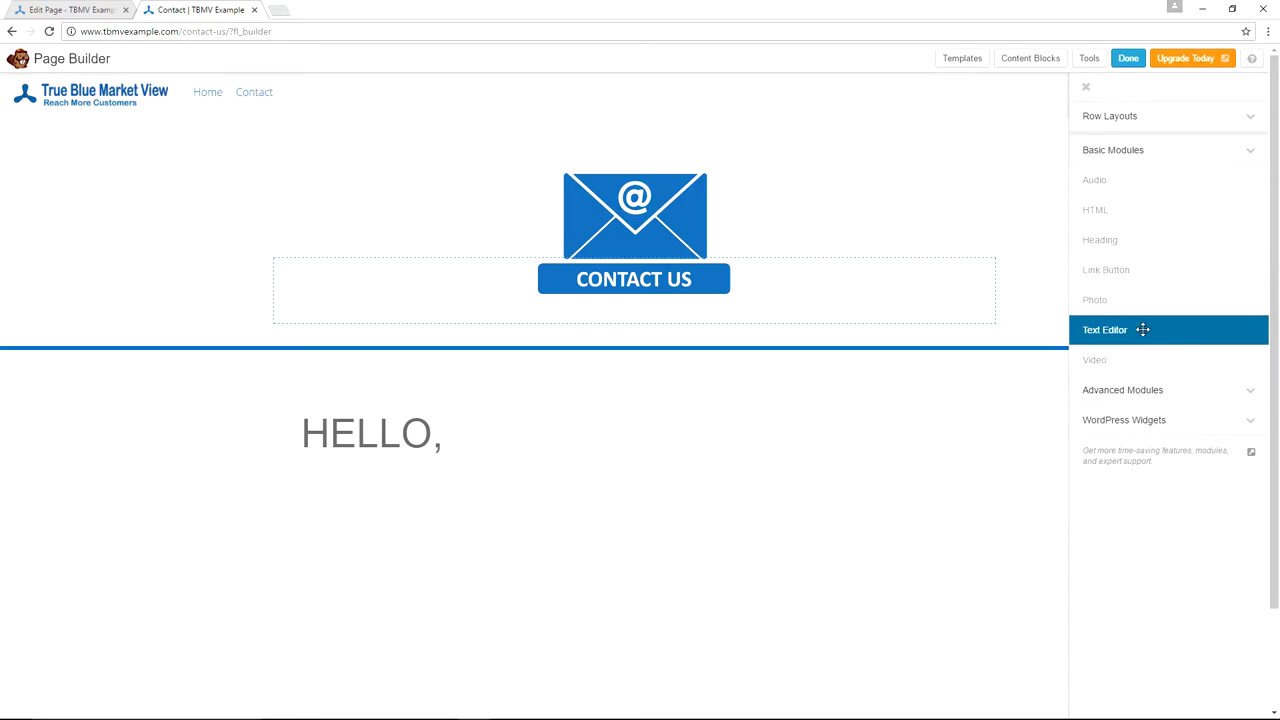
drag(1143, 329, 371, 517)
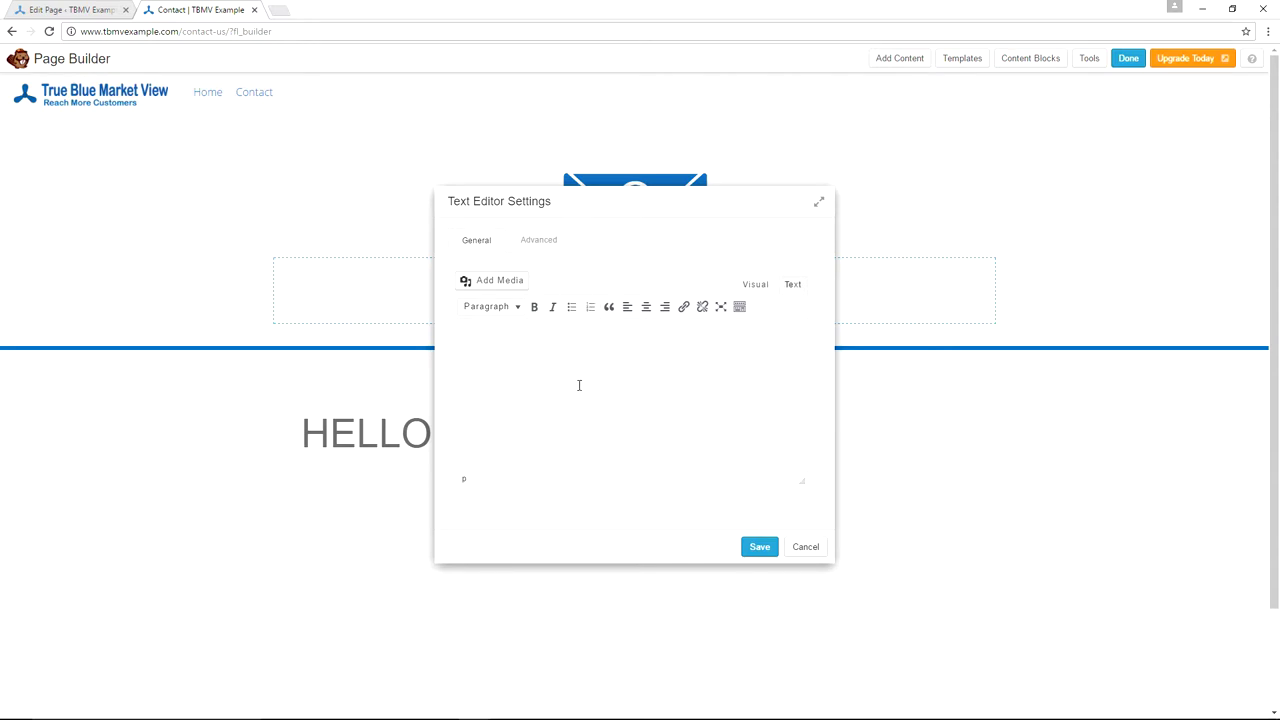
click(516, 337)
key(ctrl+v)
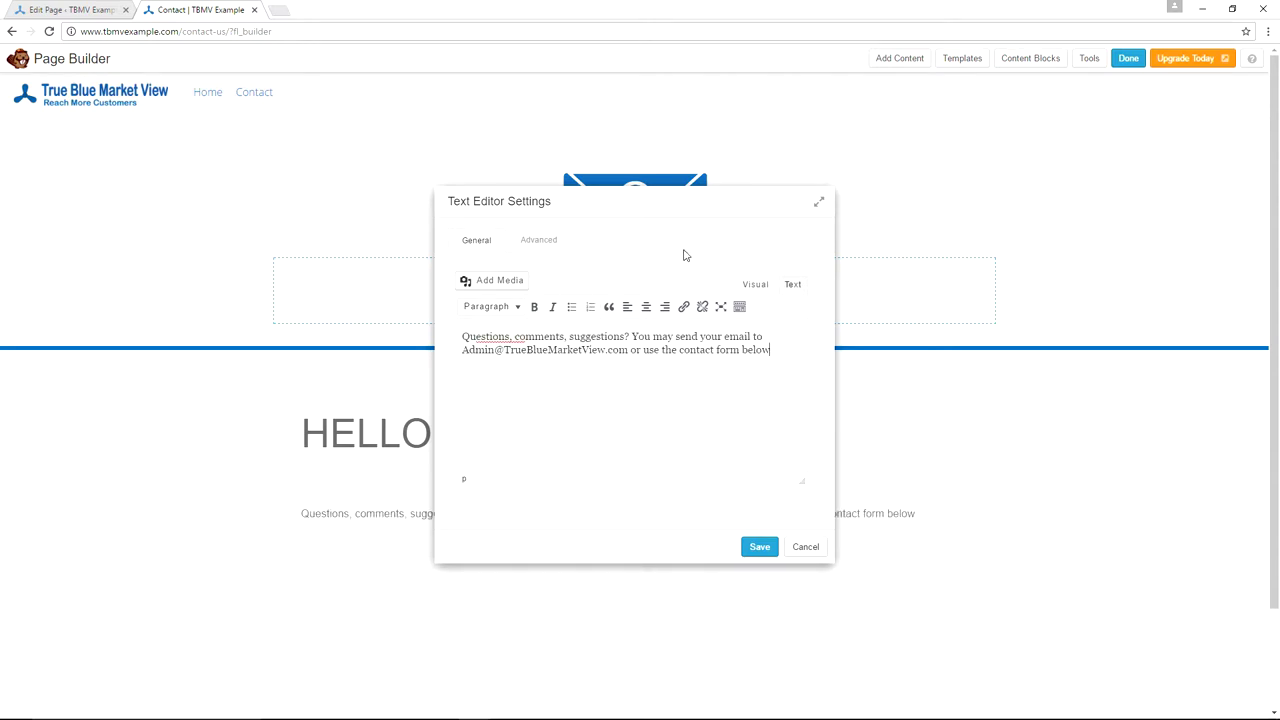
- Set the text module's top margin to 0 px and its bottom margin to 10 px
click(540, 242)
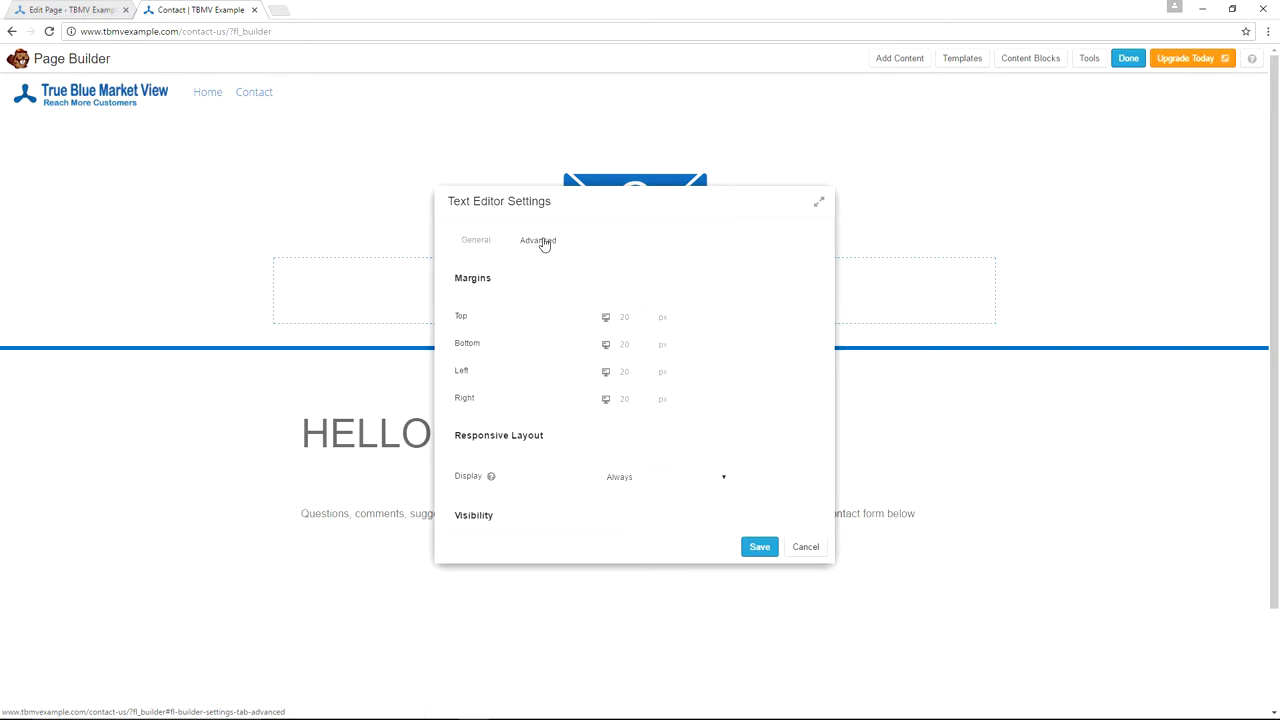
click(632, 318)
text(0)
key(Tab)
text(10)
key(Tab)
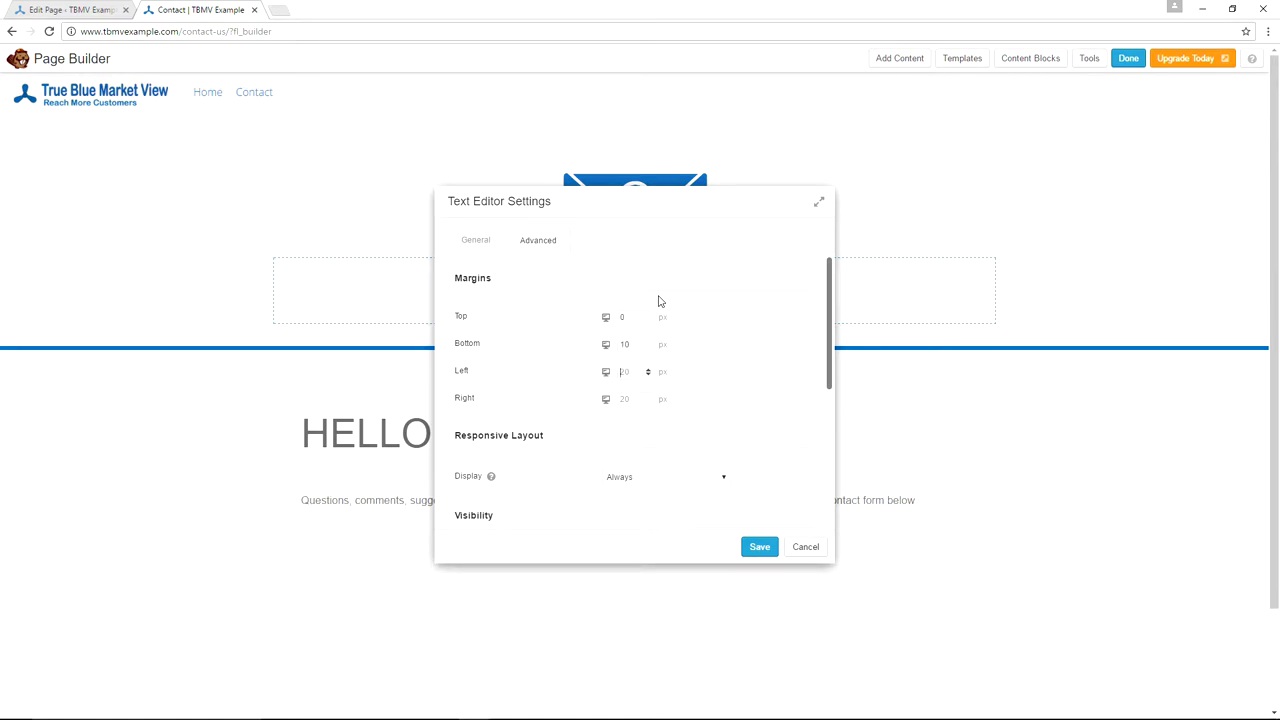
- Apply a Fade In animation with a 2 second delay to the text module, and publish the page changes
scroll(659, 301, down, 3)
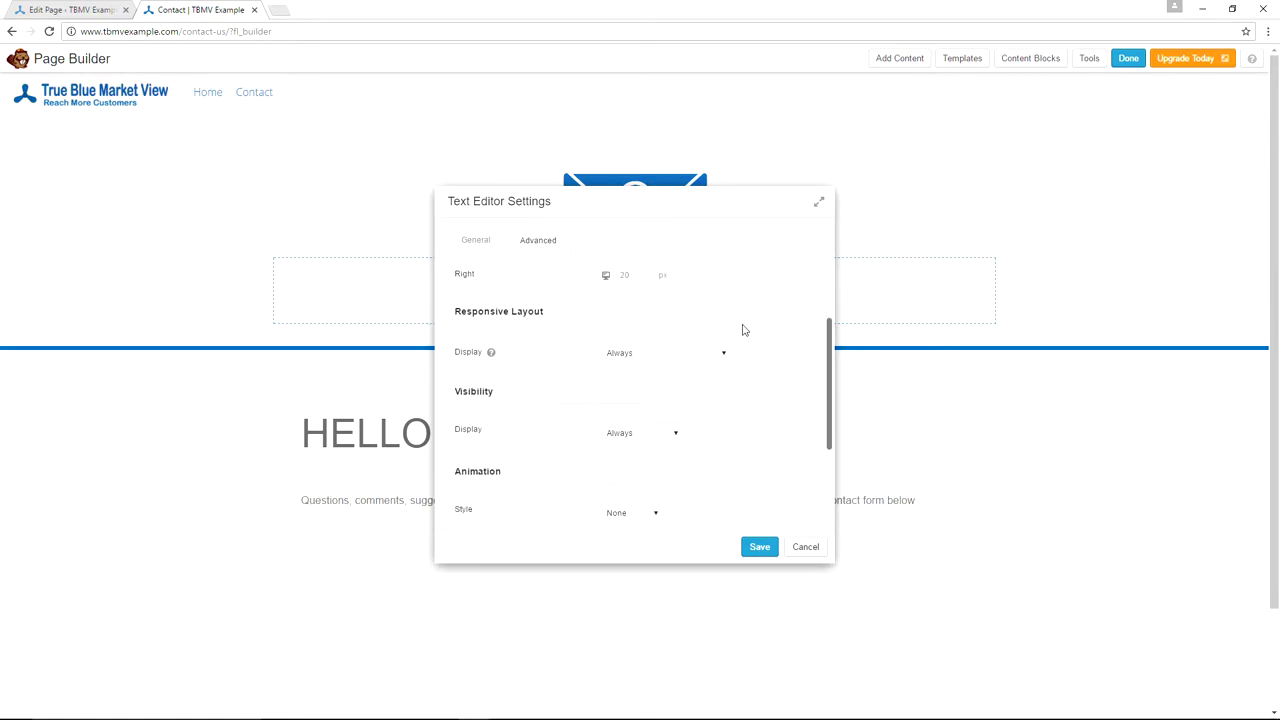
mouse_move(490, 350)
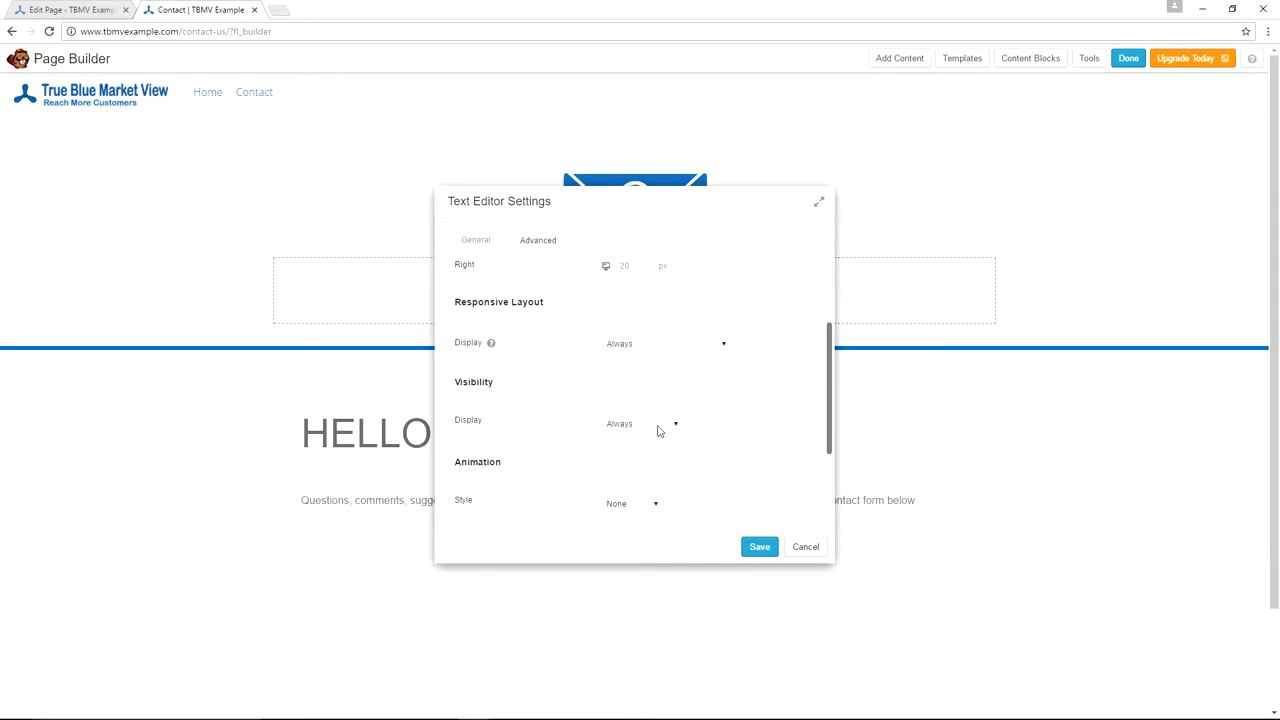
scroll(547, 437, down, 1)
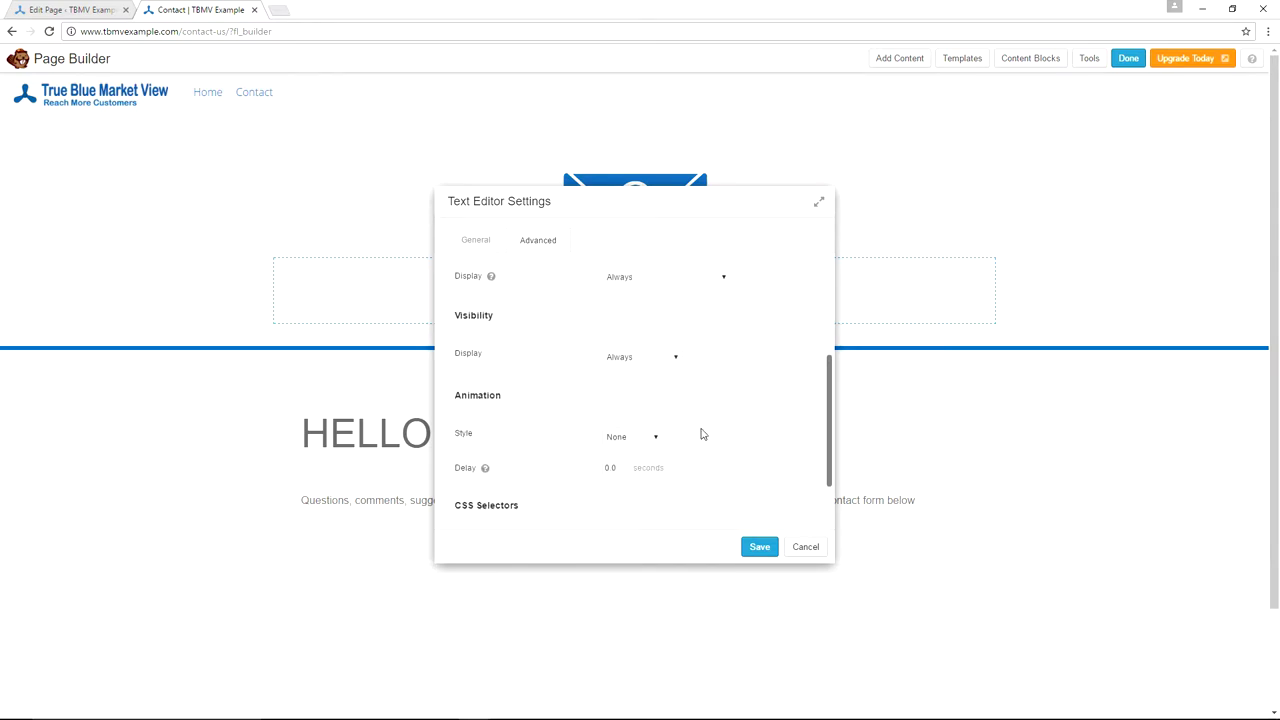
click(659, 440)
click(600, 467)
text(2)
scroll(724, 374, down, 1)
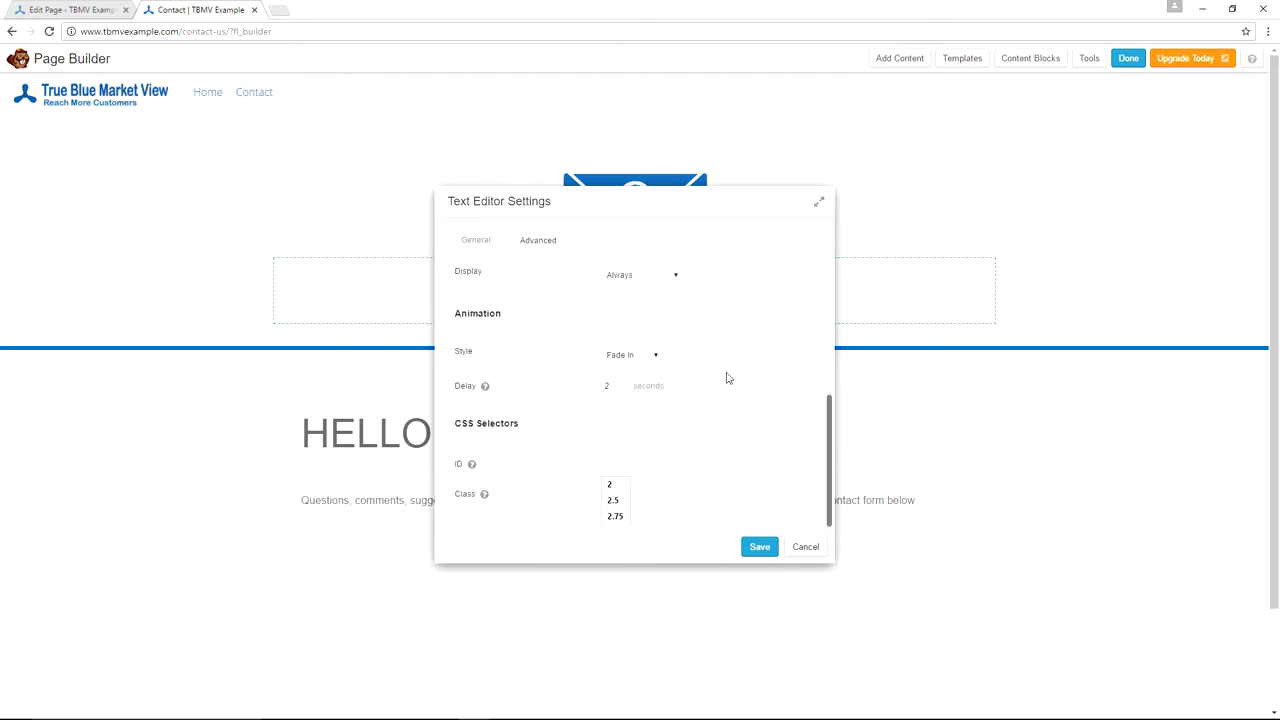
click(759, 548)
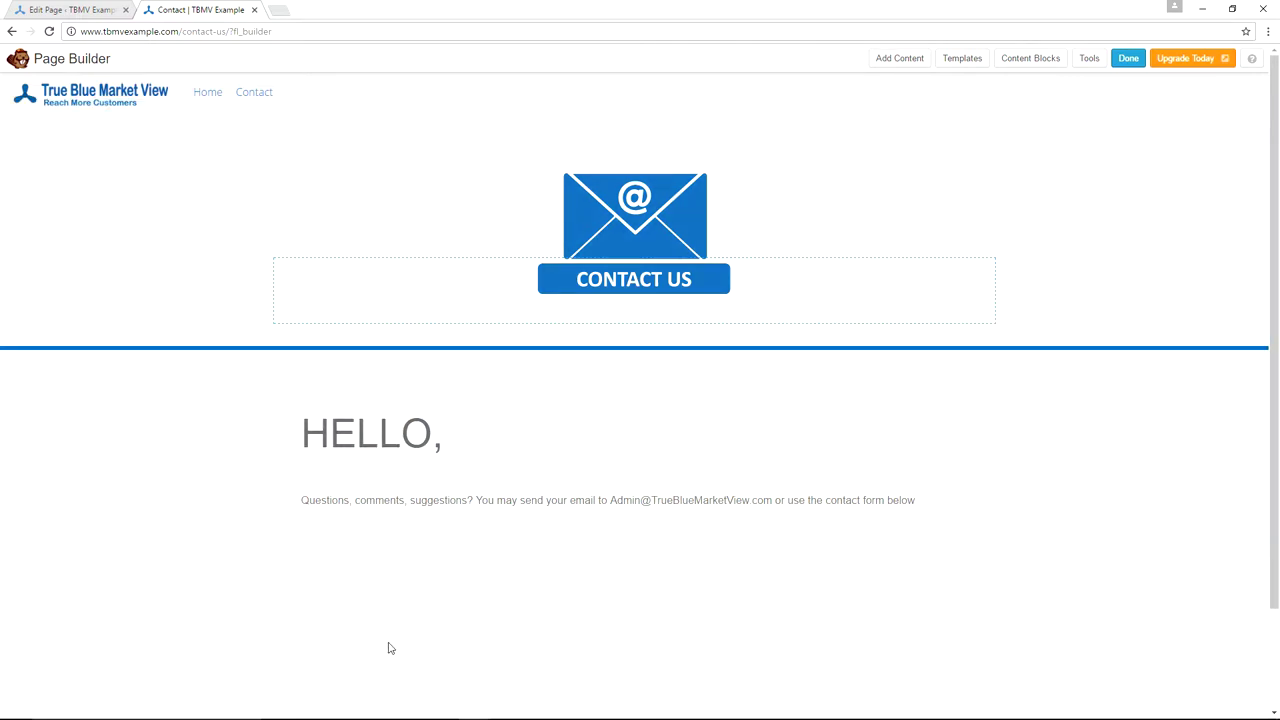
click(1127, 60)
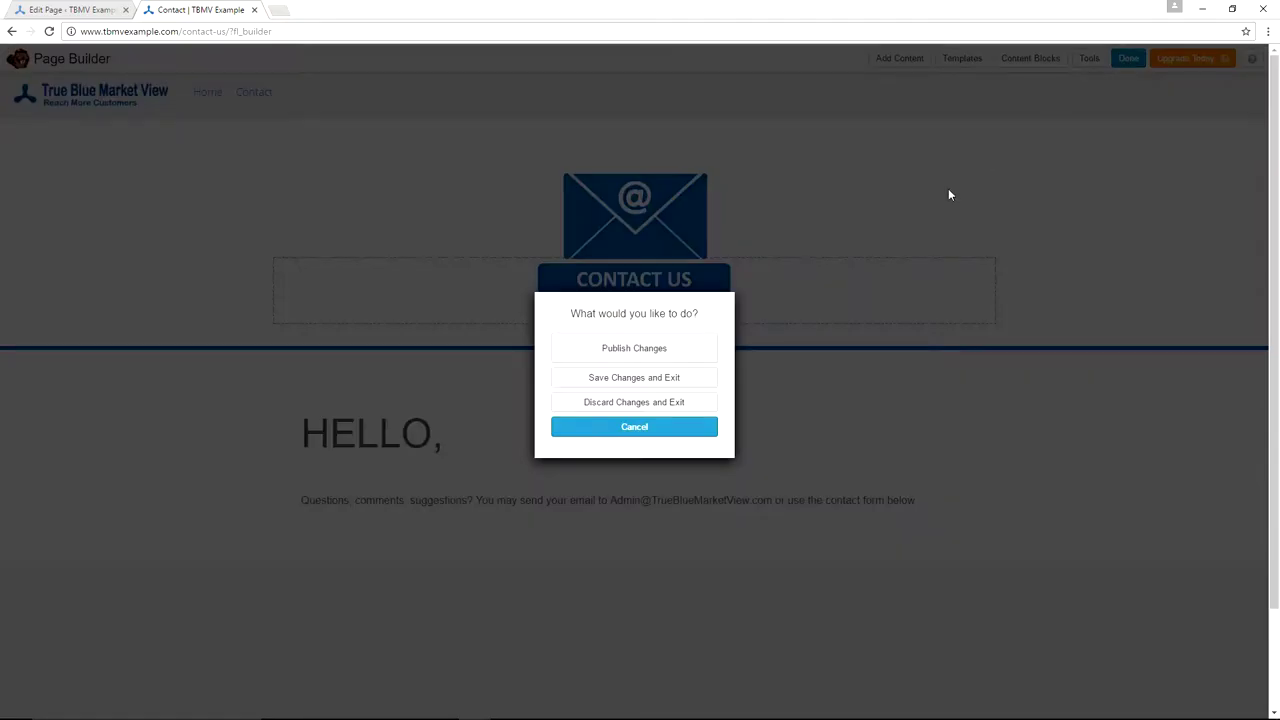
click(588, 350)
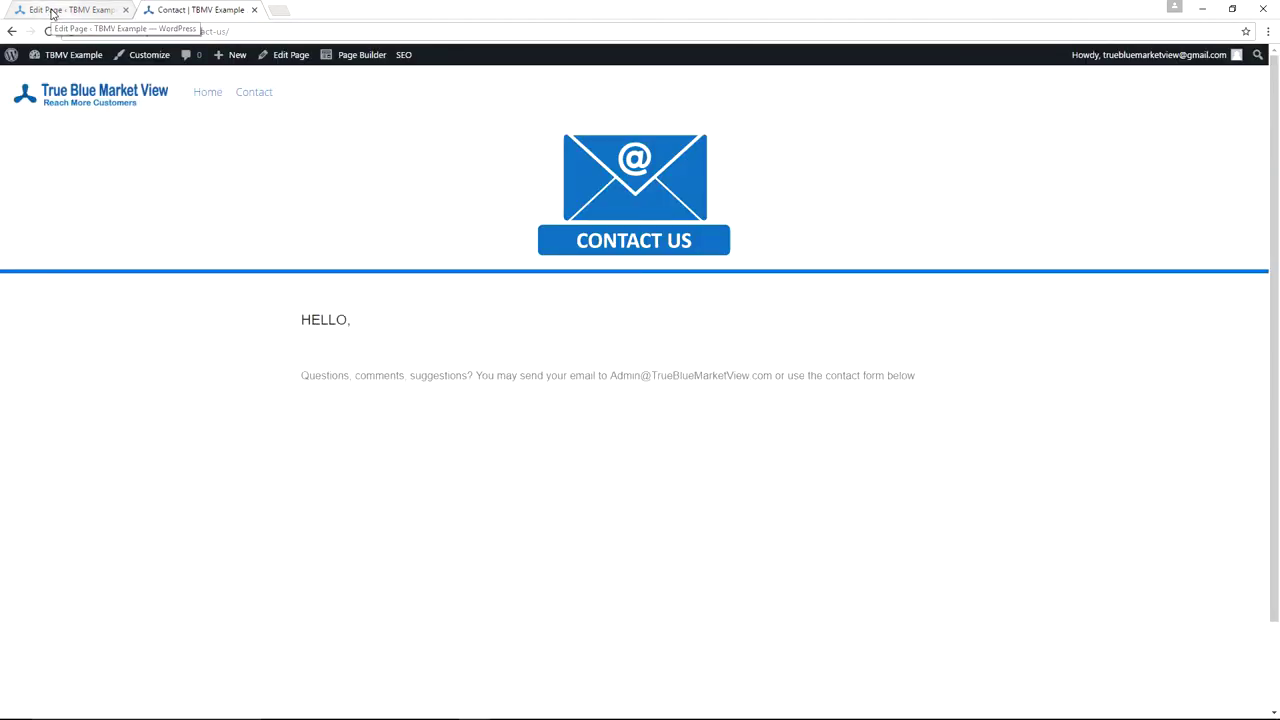
- Open Contact form 1 for editing from the list of contact forms in the WordPress admin
click(50, 12)
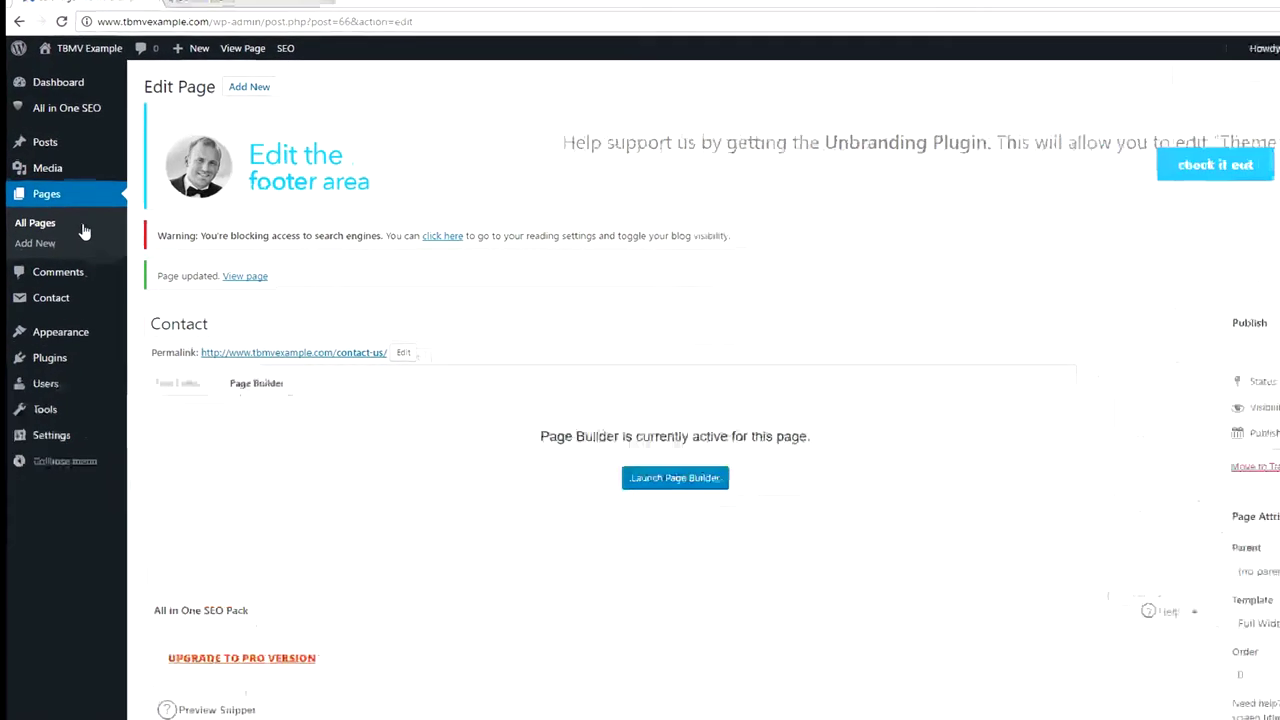
click(58, 82)
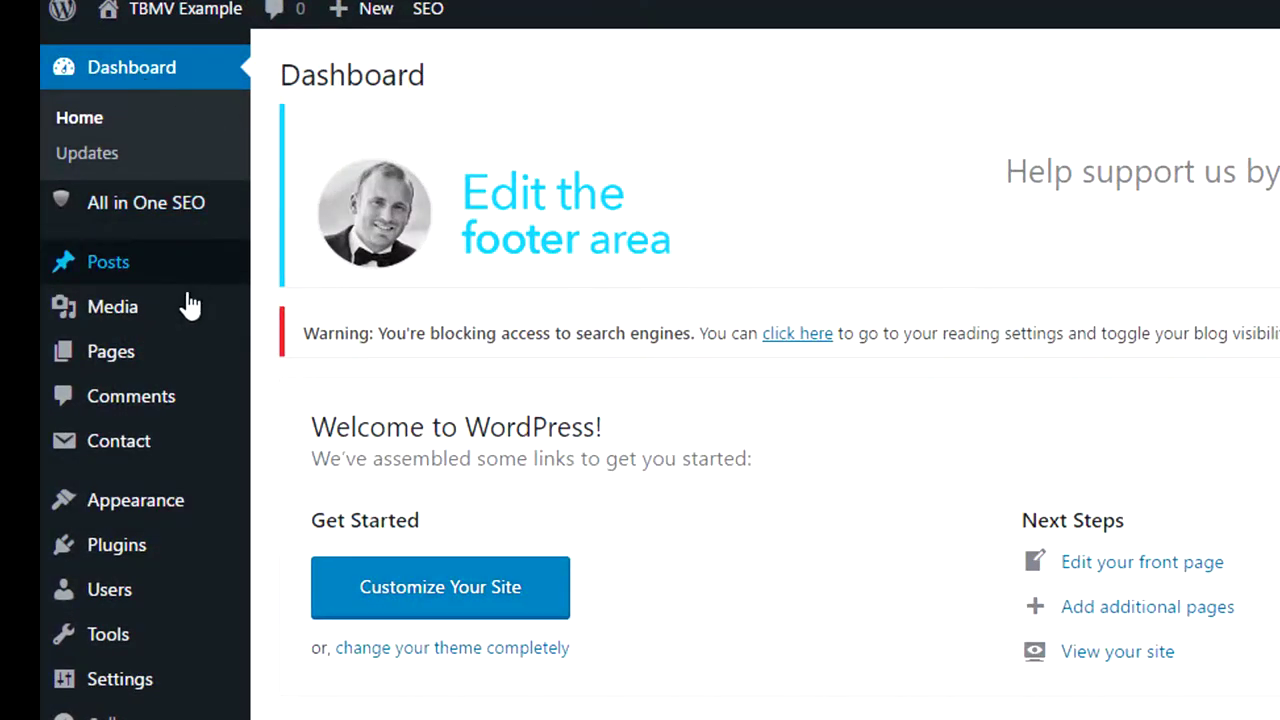
mouse_move(130, 443)
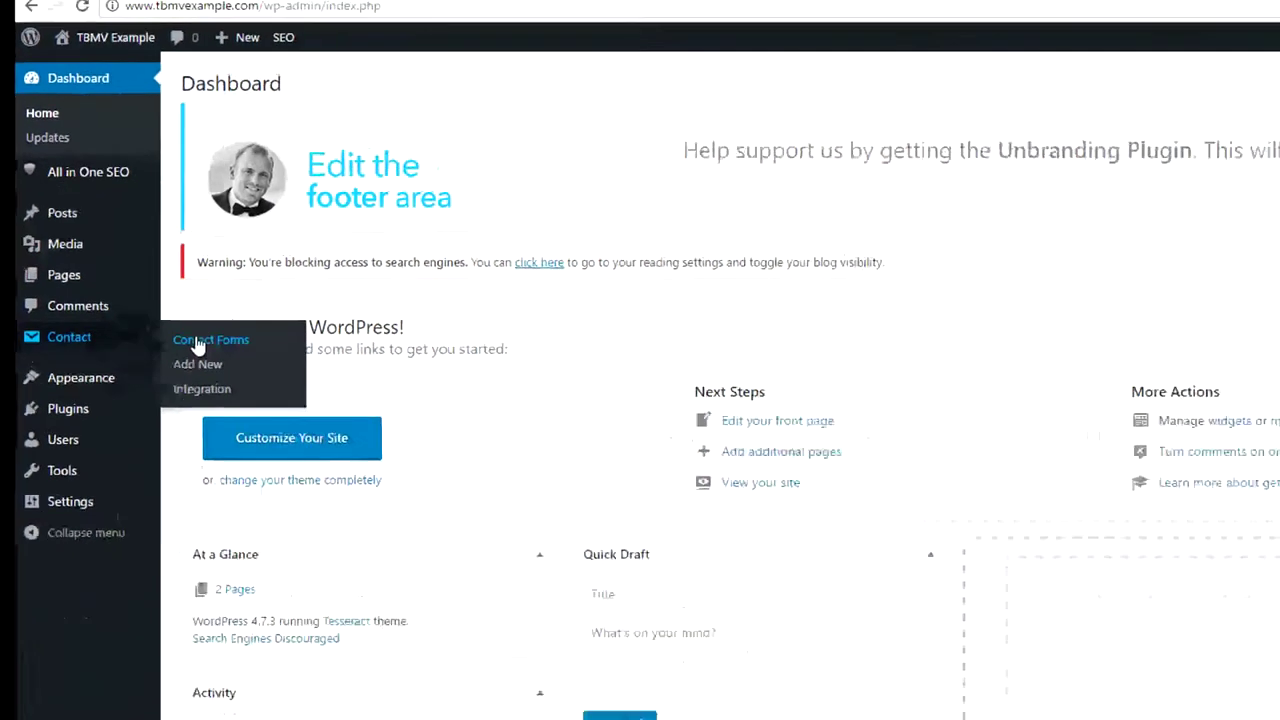
click(197, 341)
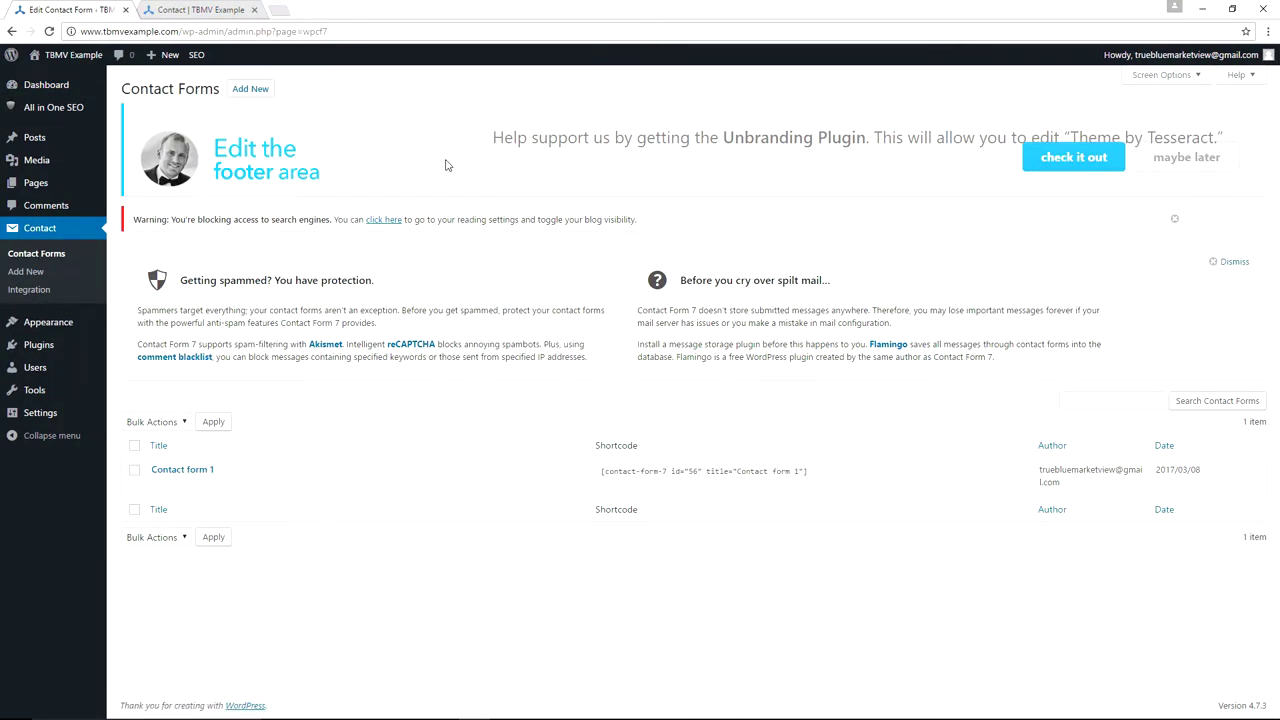
mouse_move(185, 478)
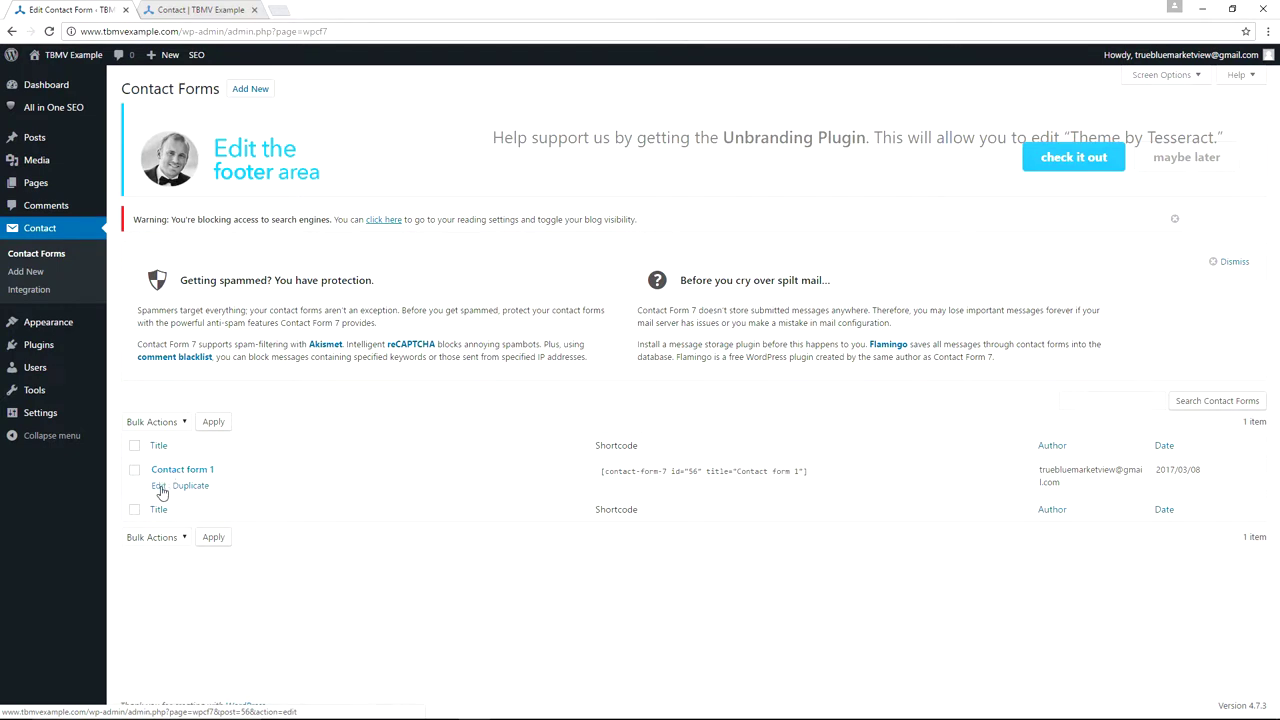
click(157, 487)
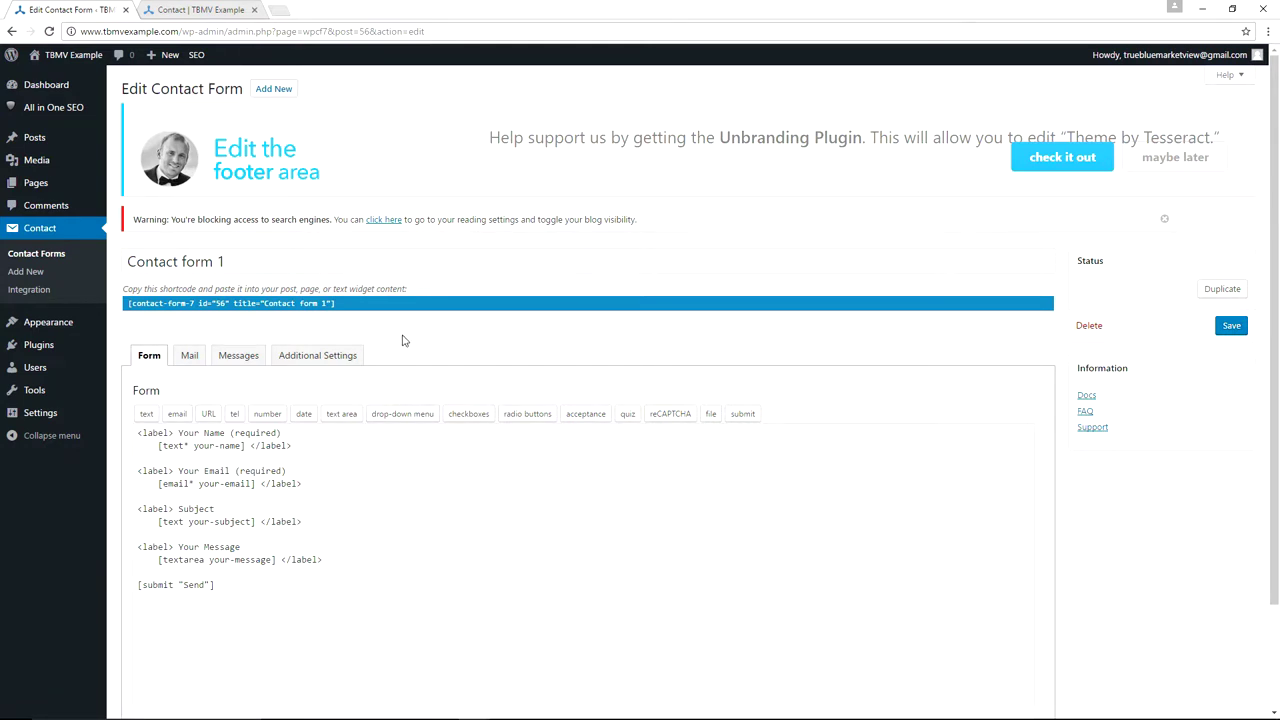
key(Tab)
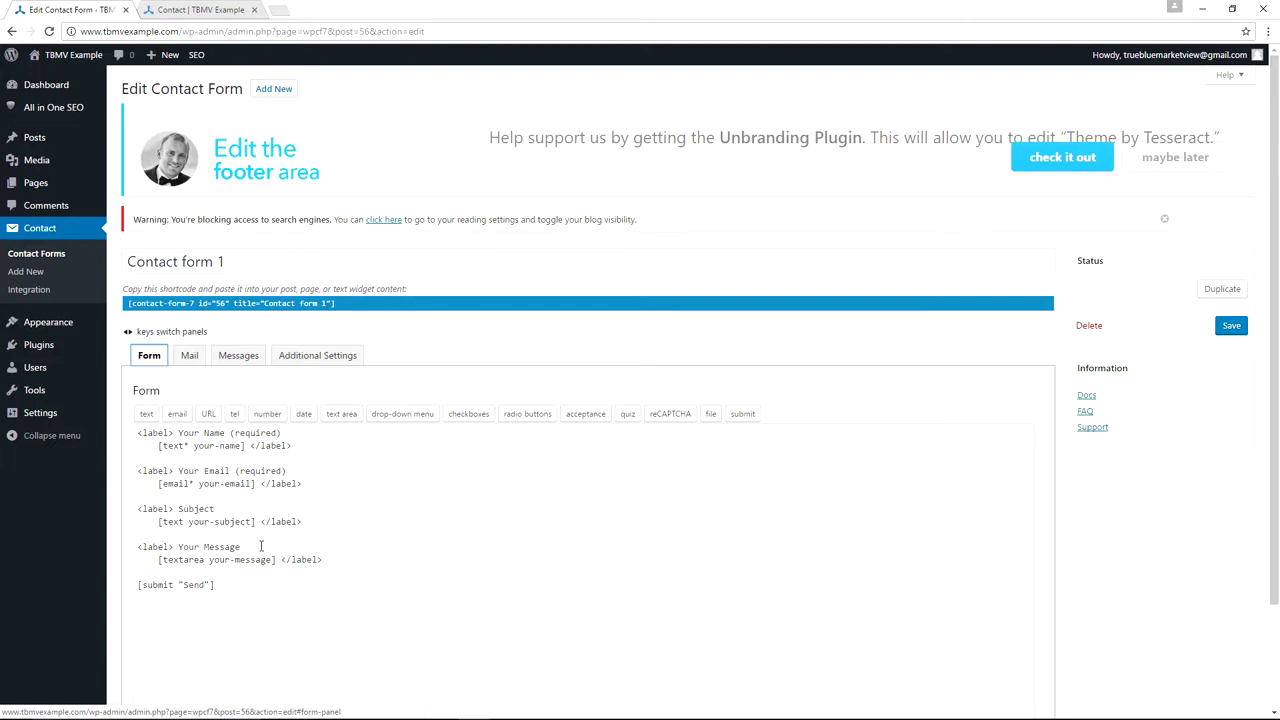
- Replace the To and From email addresses in the form's mail settings with the site's contact address, and save the form
click(190, 358)
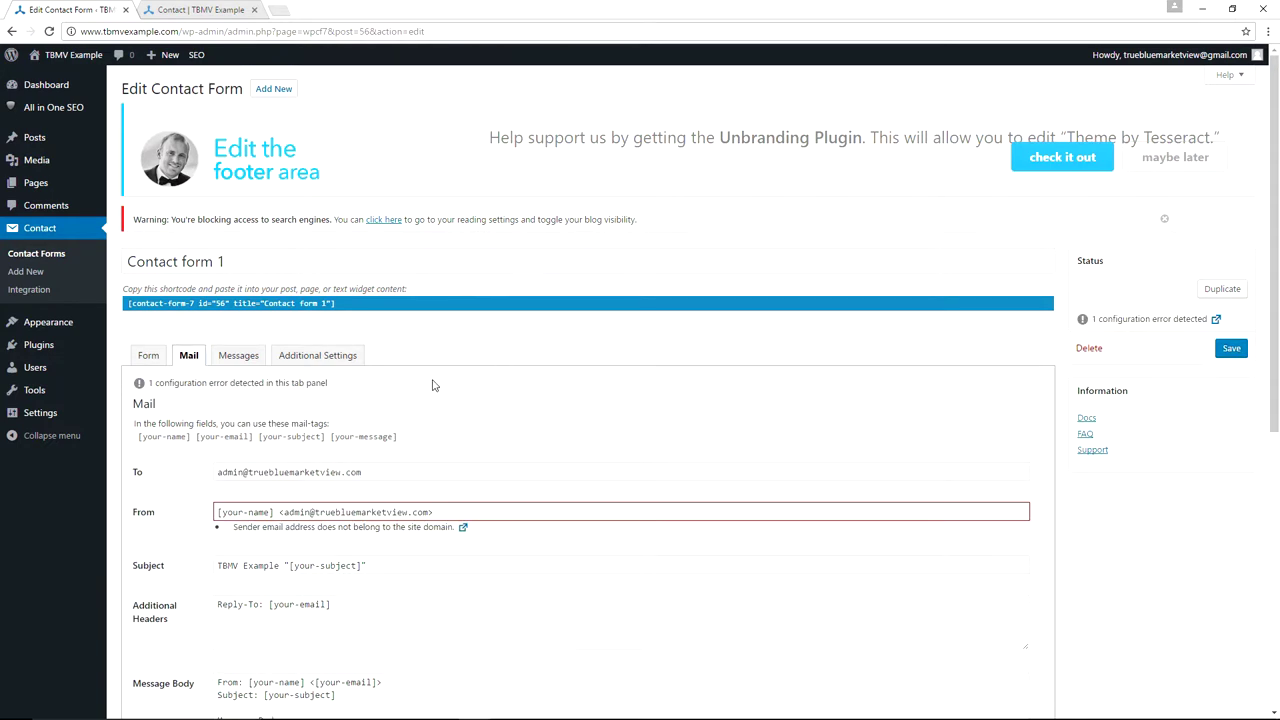
click(369, 470)
key(alt+Tab)
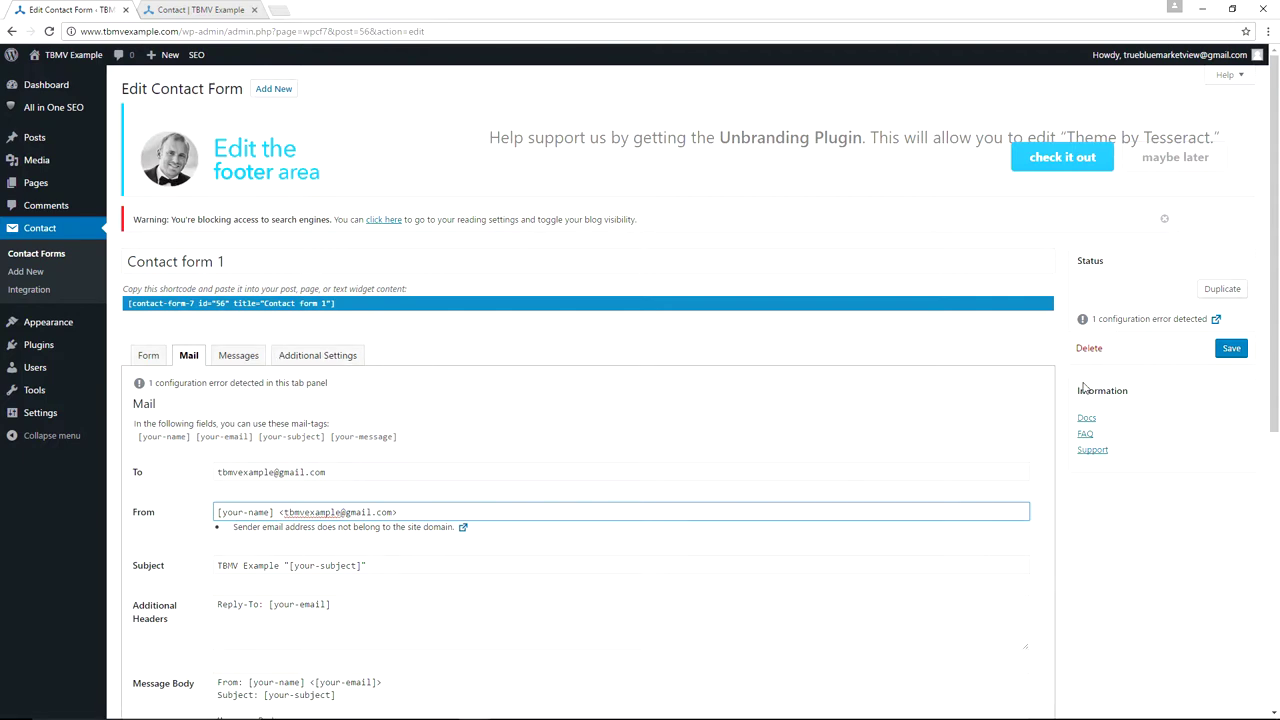
scroll(560, 434, down, 5)
click(138, 676)
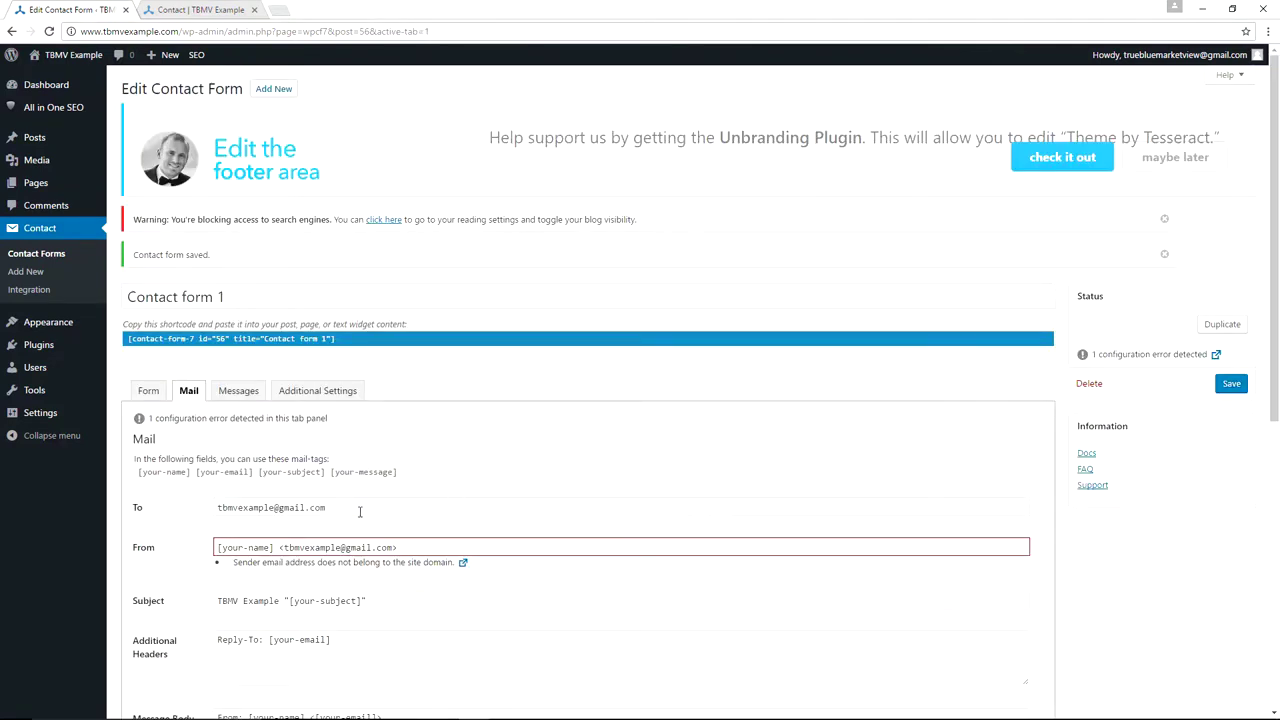
- Review the form's response messages and its mail settings down to the end, and save the contact form
click(238, 393)
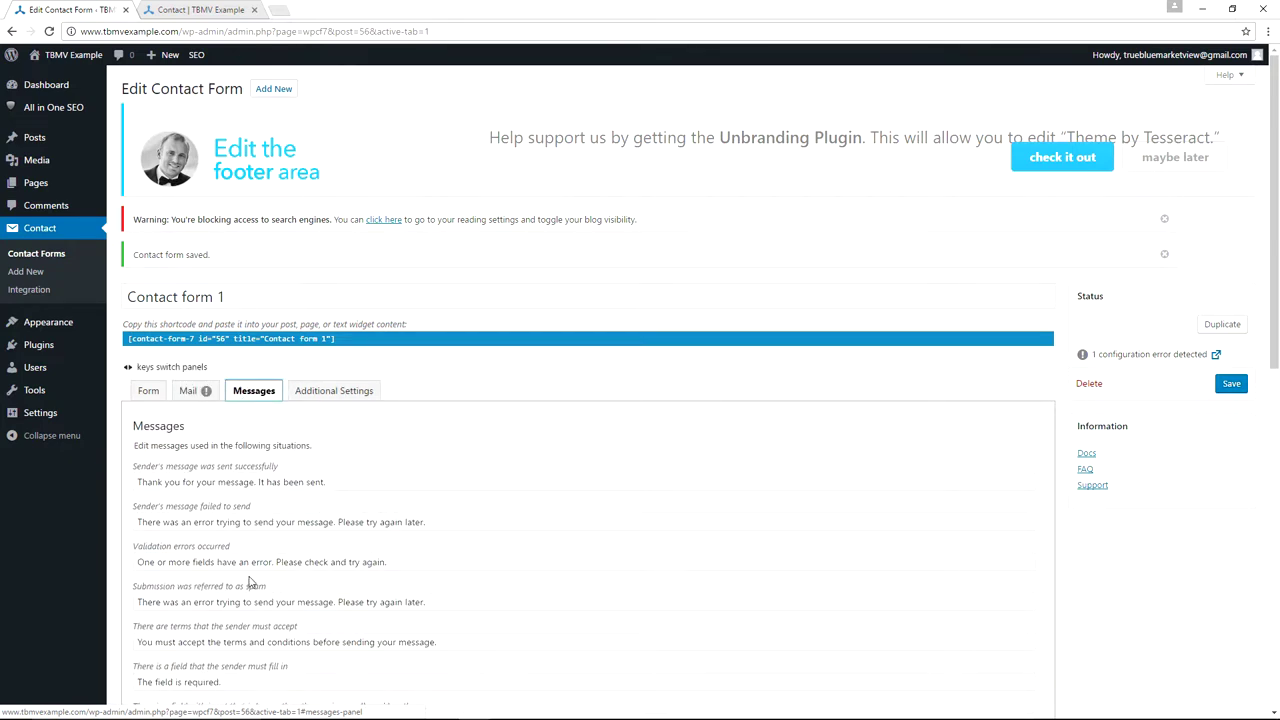
scroll(240, 595, down, 2)
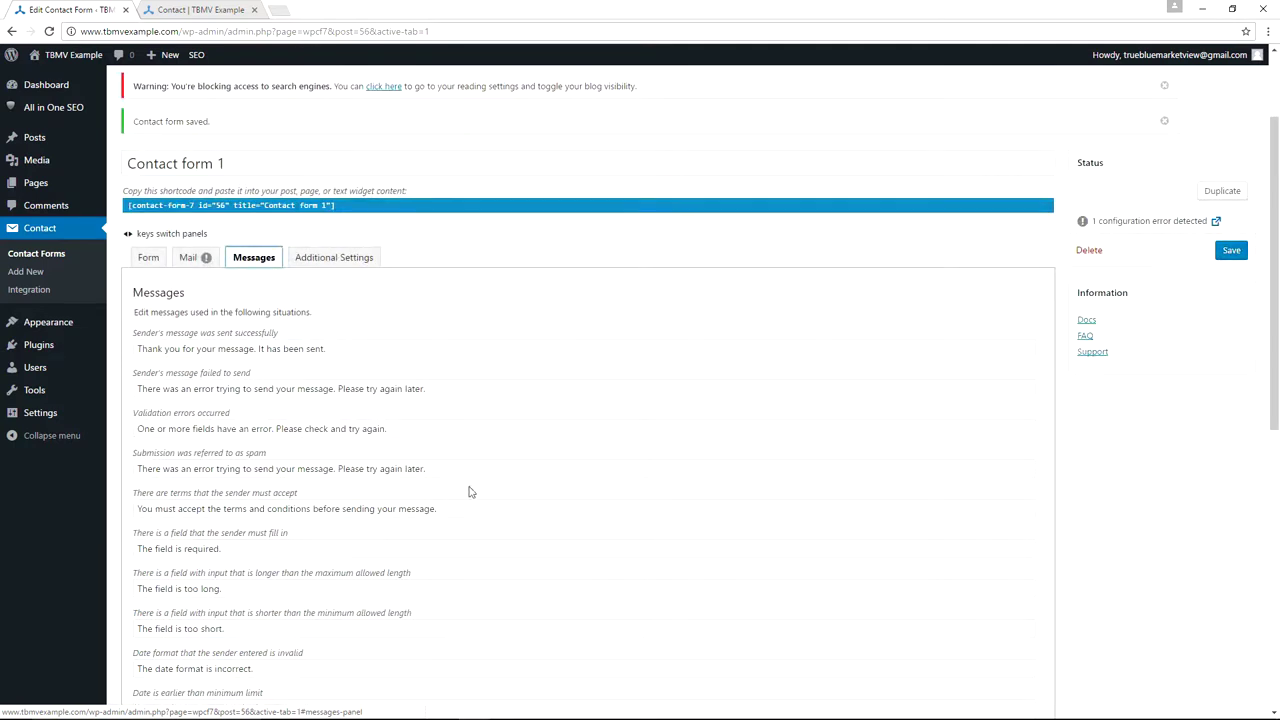
click(198, 262)
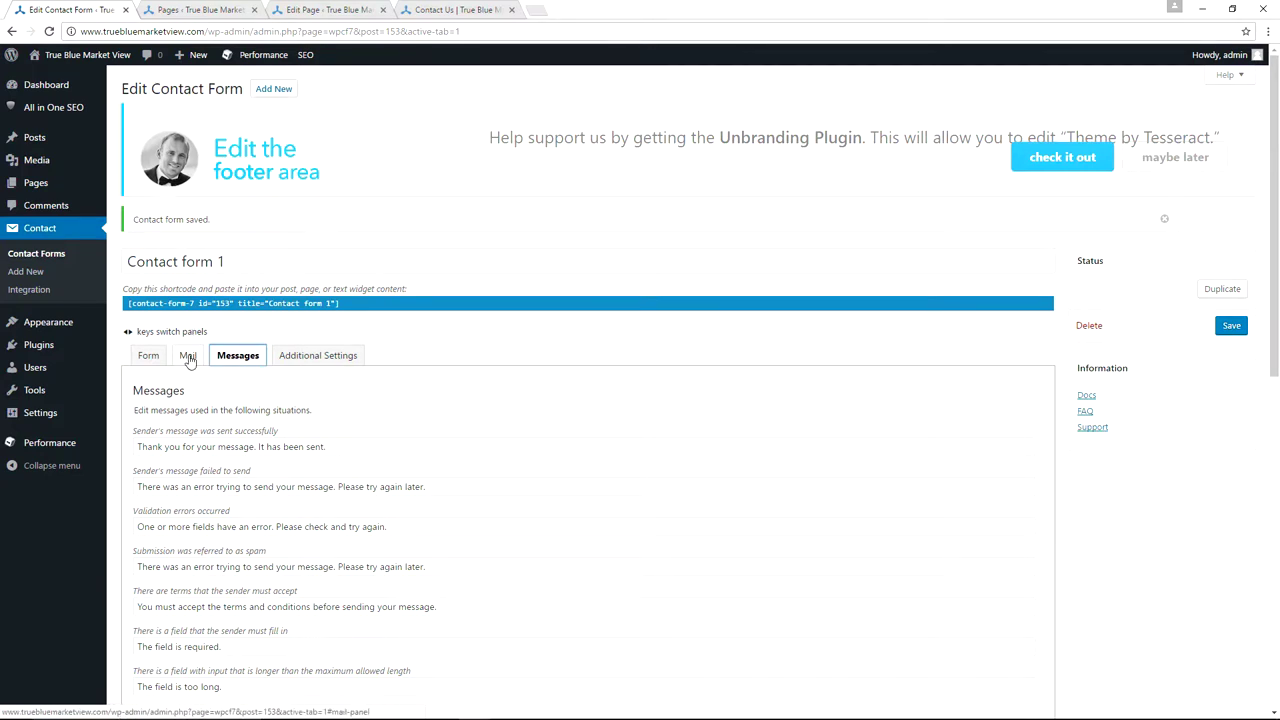
click(189, 358)
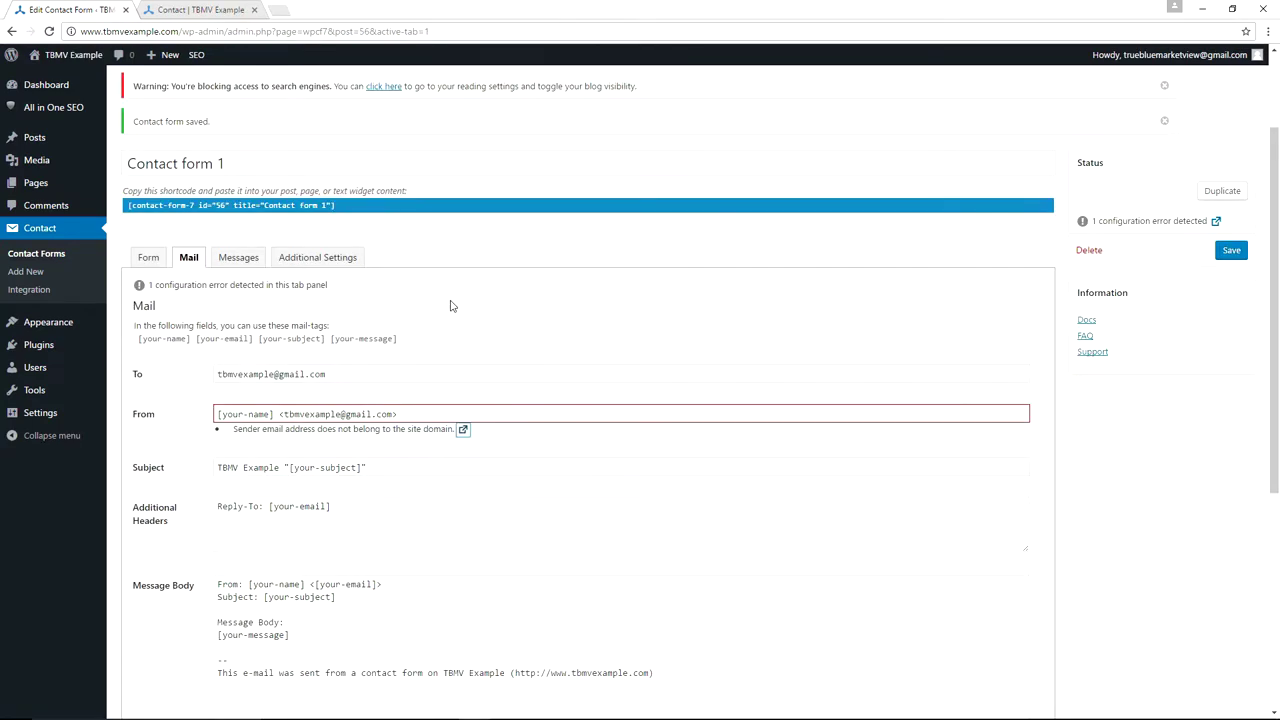
scroll(450, 307, down, 5)
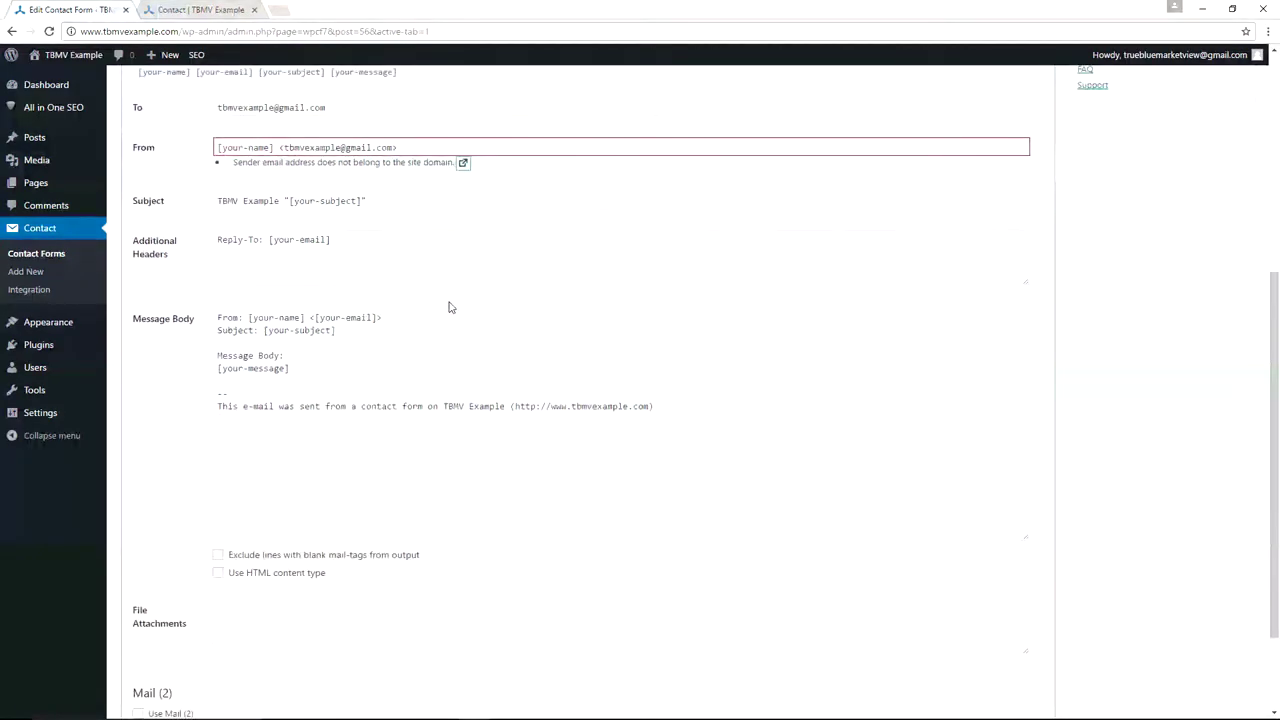
scroll(450, 307, down, 3)
click(132, 651)
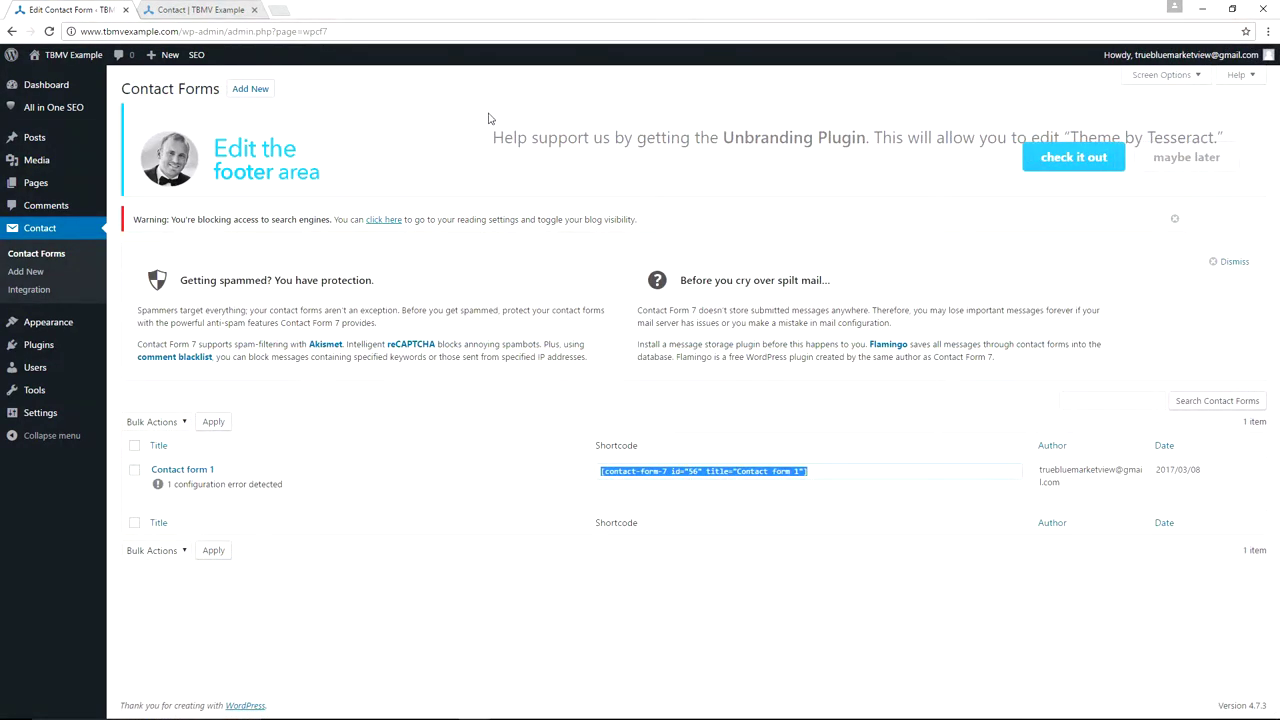
- Copy the shortcode of Contact form 1 from the list of contact forms
click(38, 230)
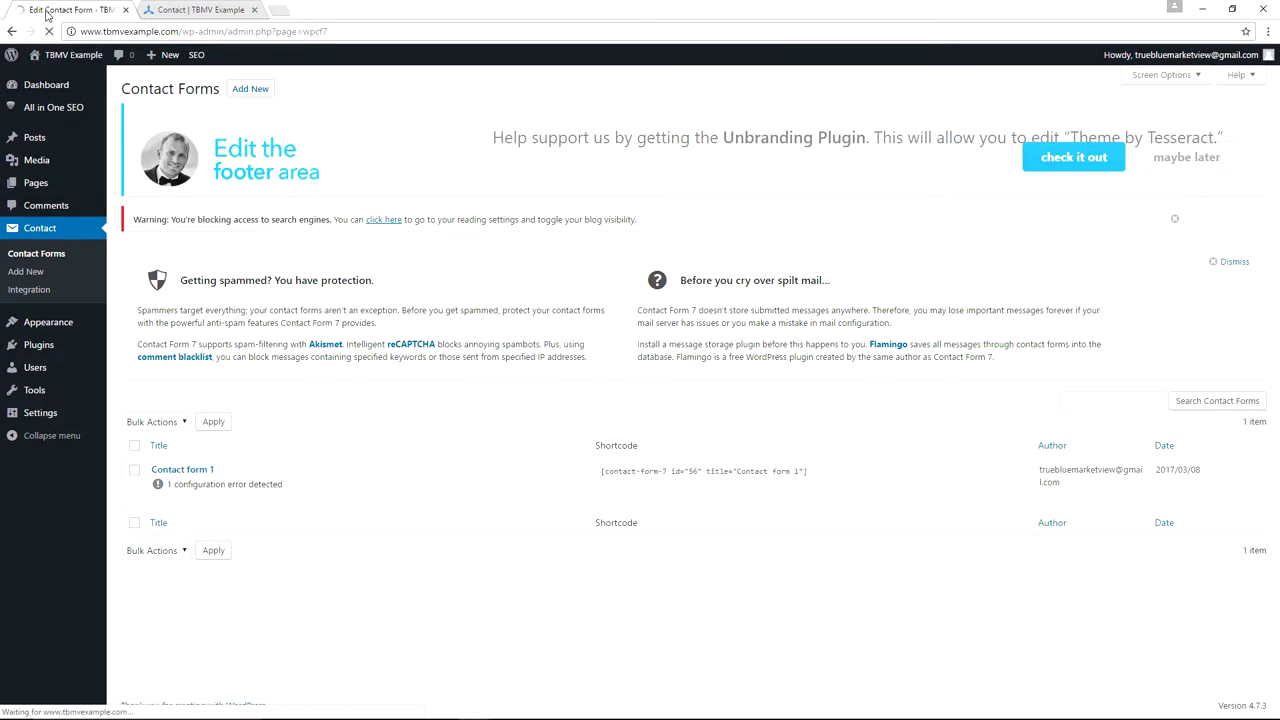
mouse_move(157, 507)
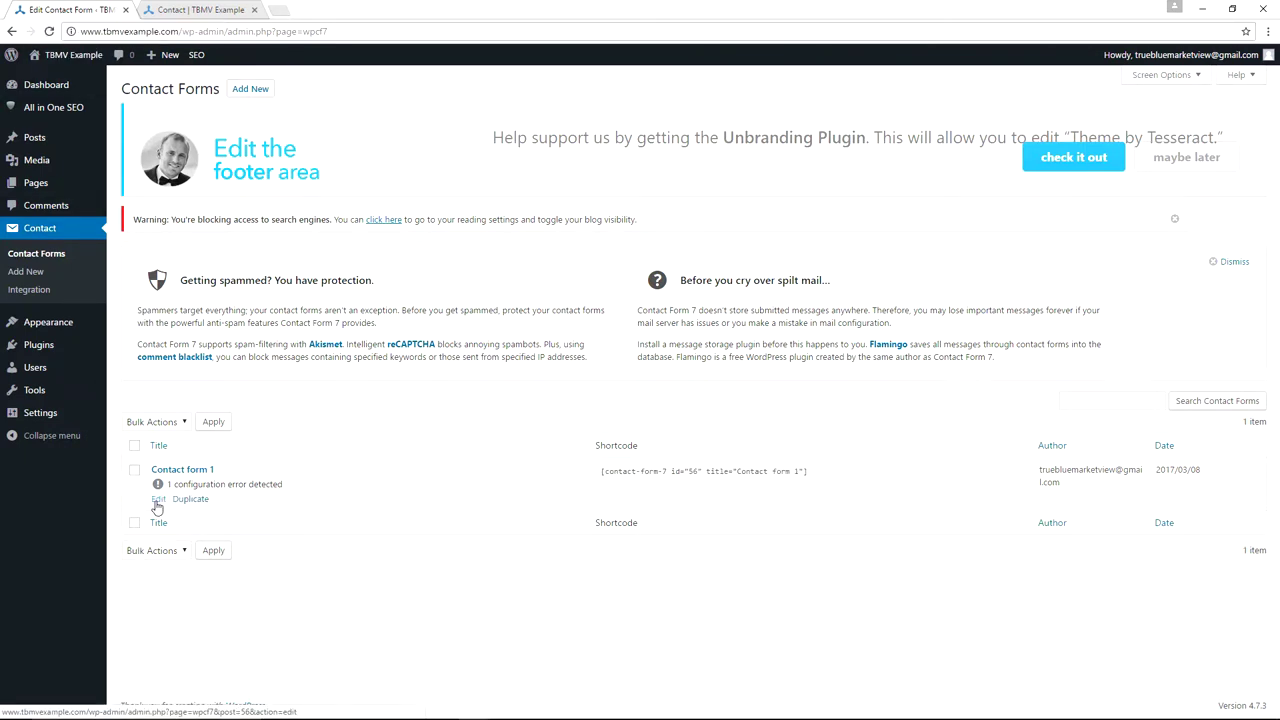
click(732, 476)
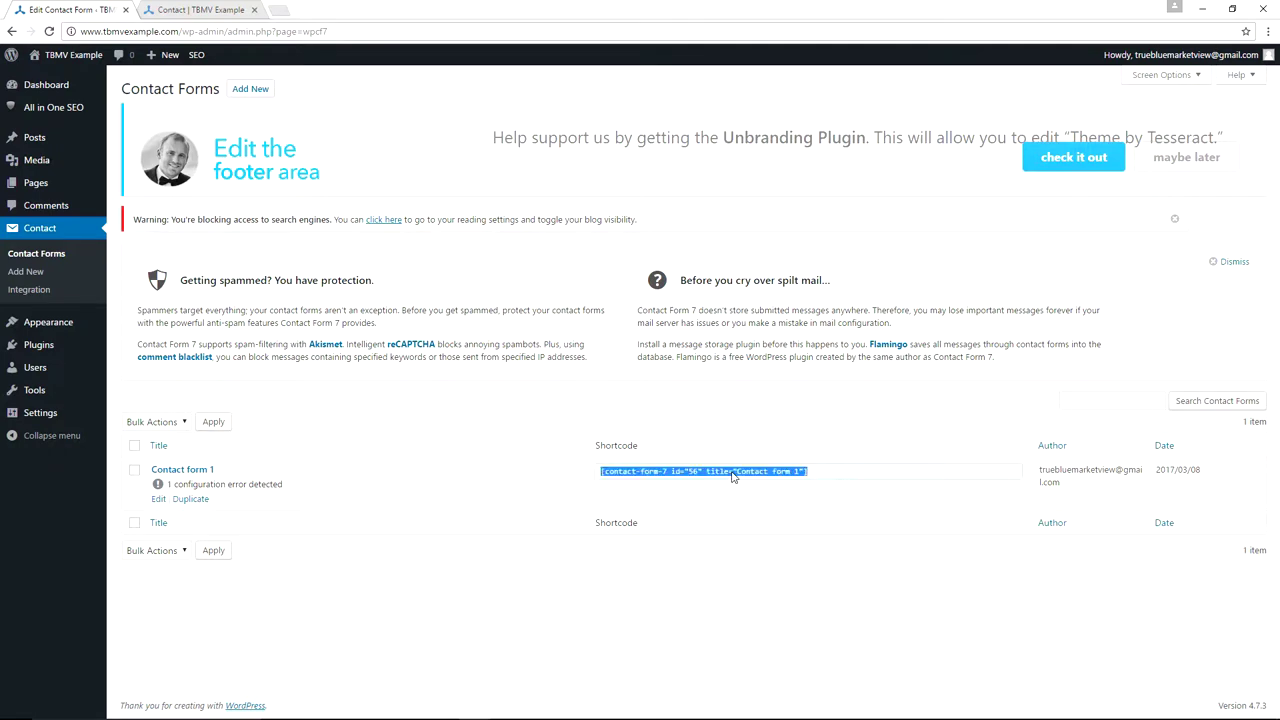
right_click(732, 476)
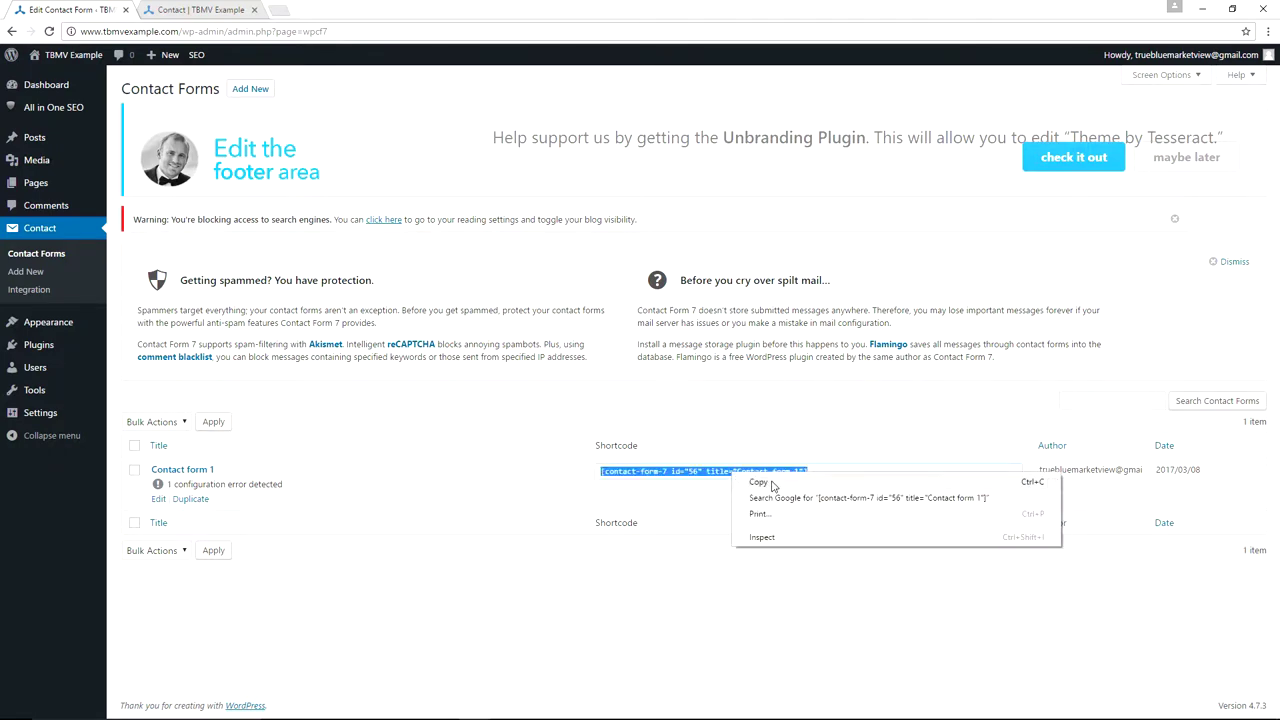
click(759, 482)
- Switch to Notepad, paste the shortcode [contact-form-7 id="56" title="Contact form 1"] into a blank document, and copy it again as plain text
key(super)
text(note)
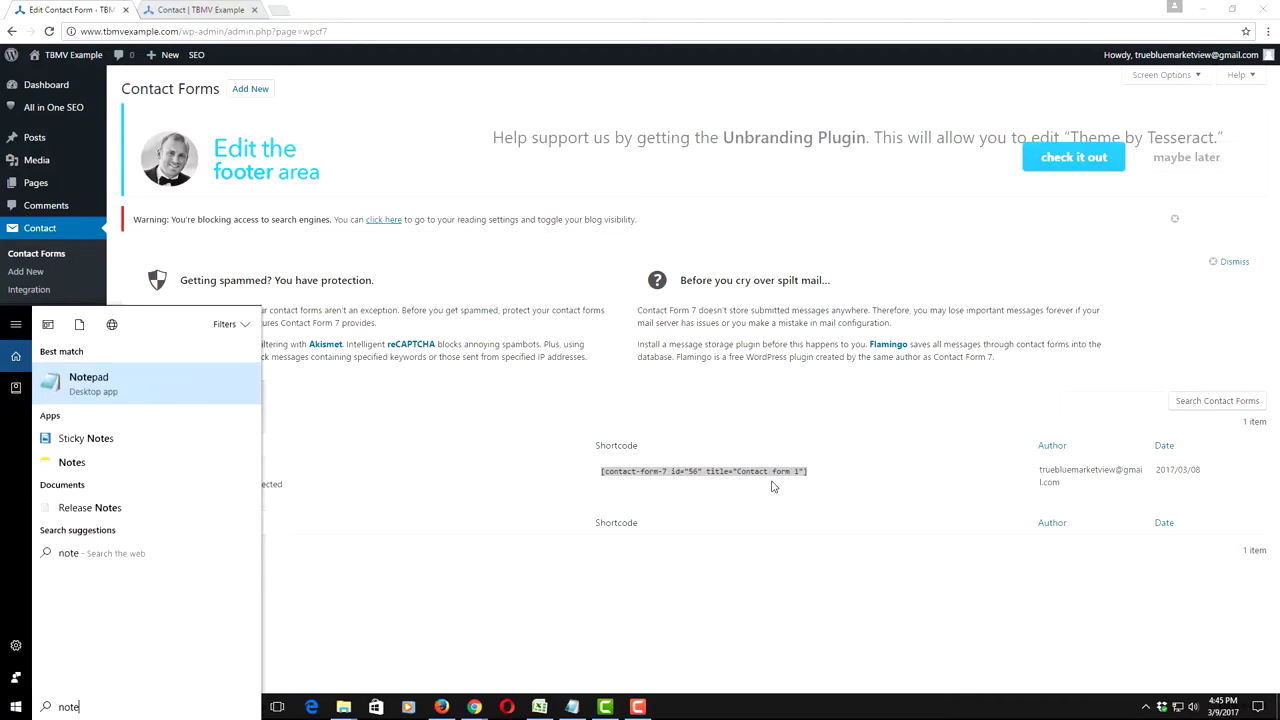
key(Return)
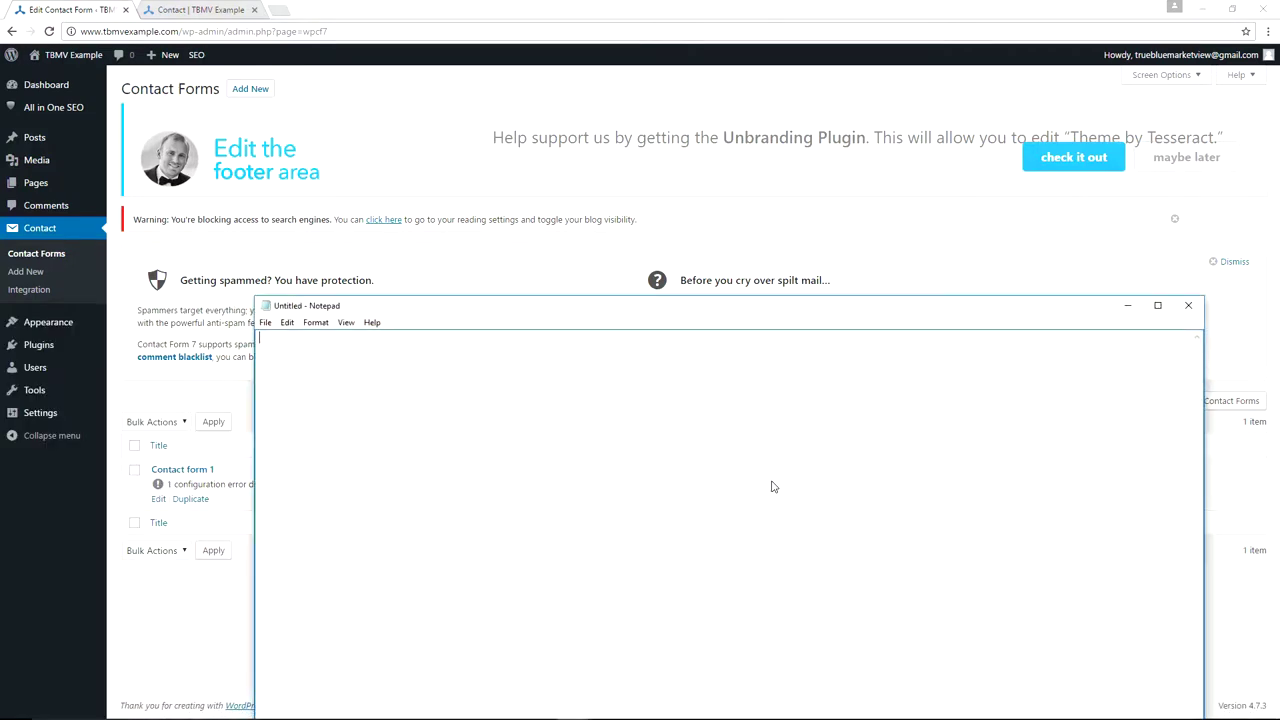
key(ctrl+v)
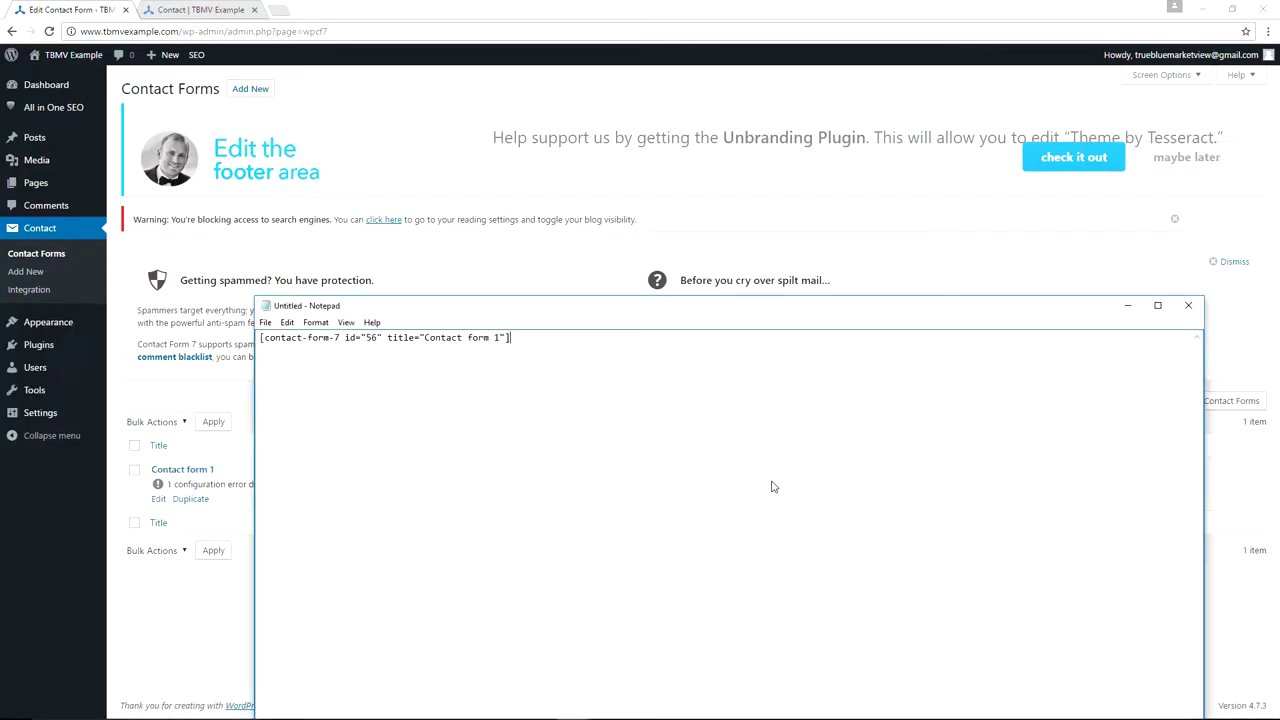
key(ctrl+a)
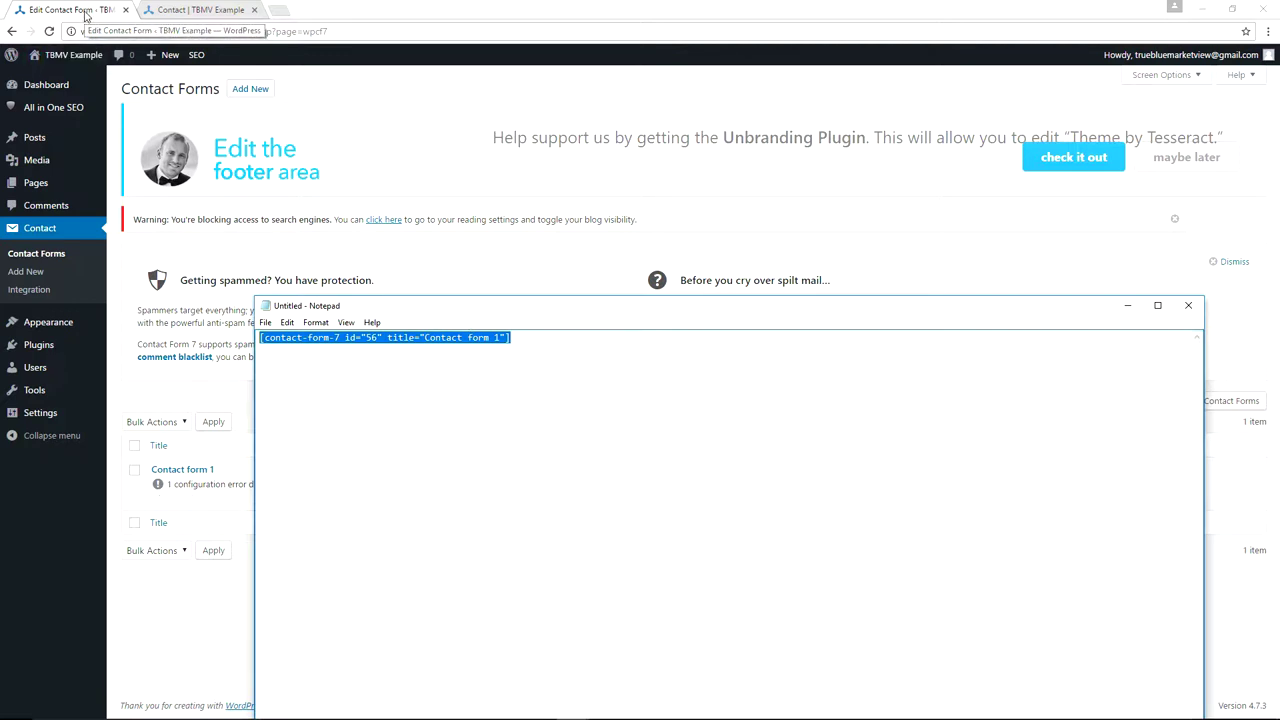
click(287, 322)
click(303, 372)
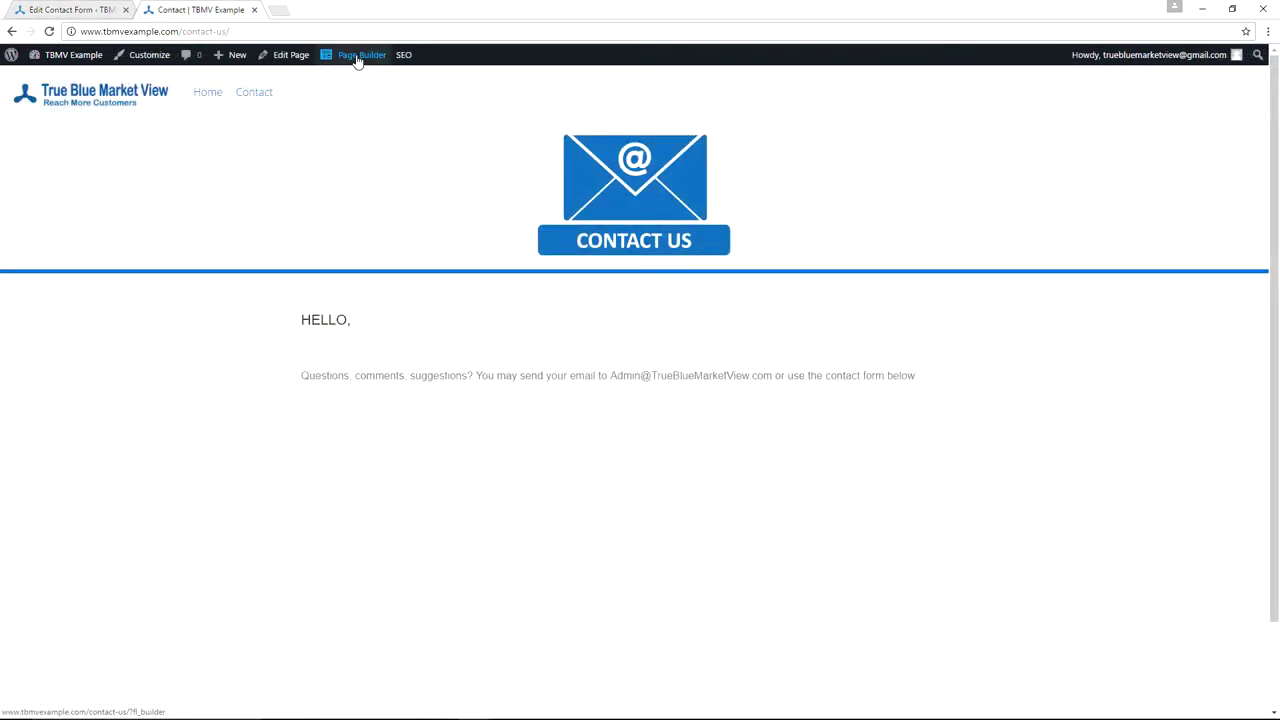
- Reopen the Contact page in Page Builder and add a 1 Column row below the text about questions, comments and suggestions
click(357, 57)
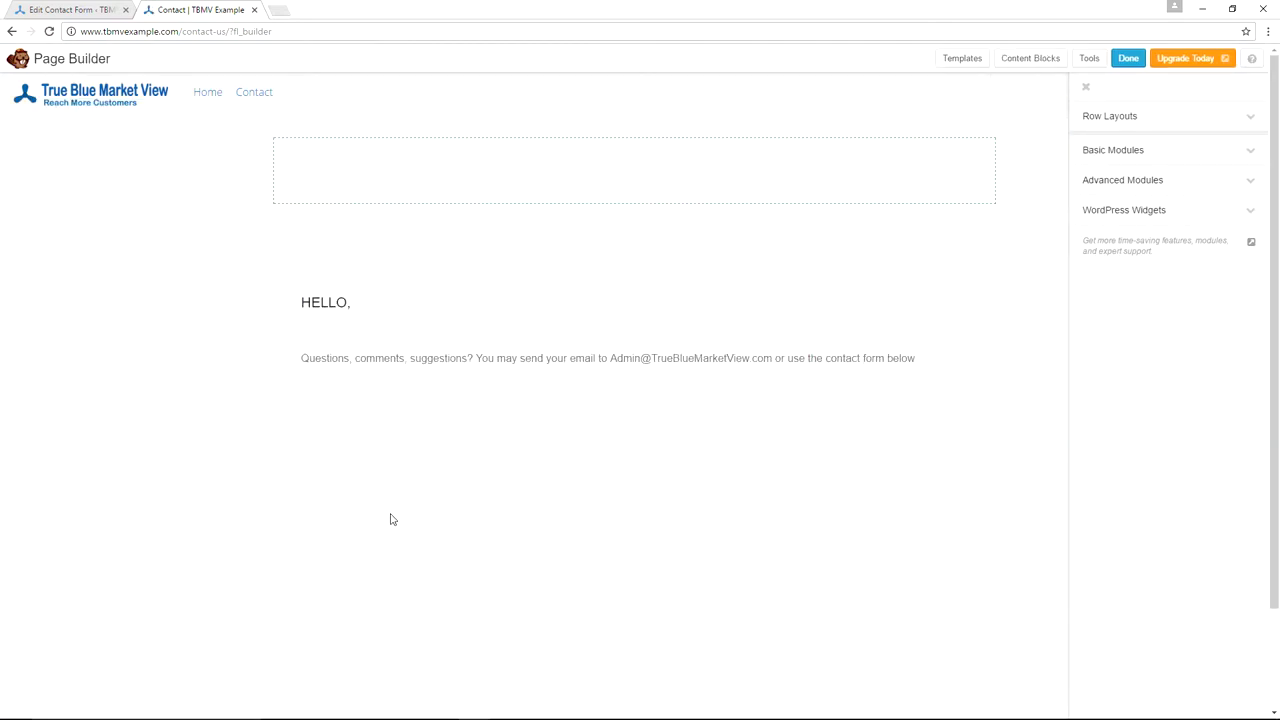
click(1145, 117)
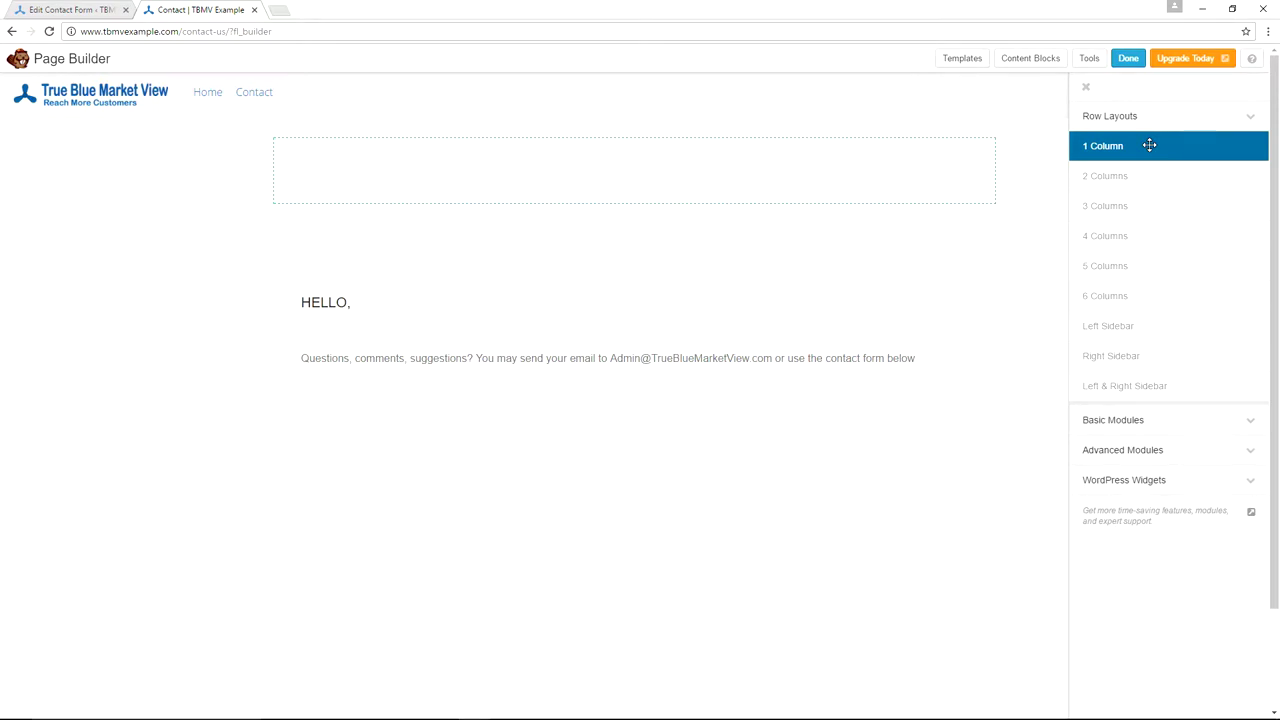
drag(1149, 145, 291, 550)
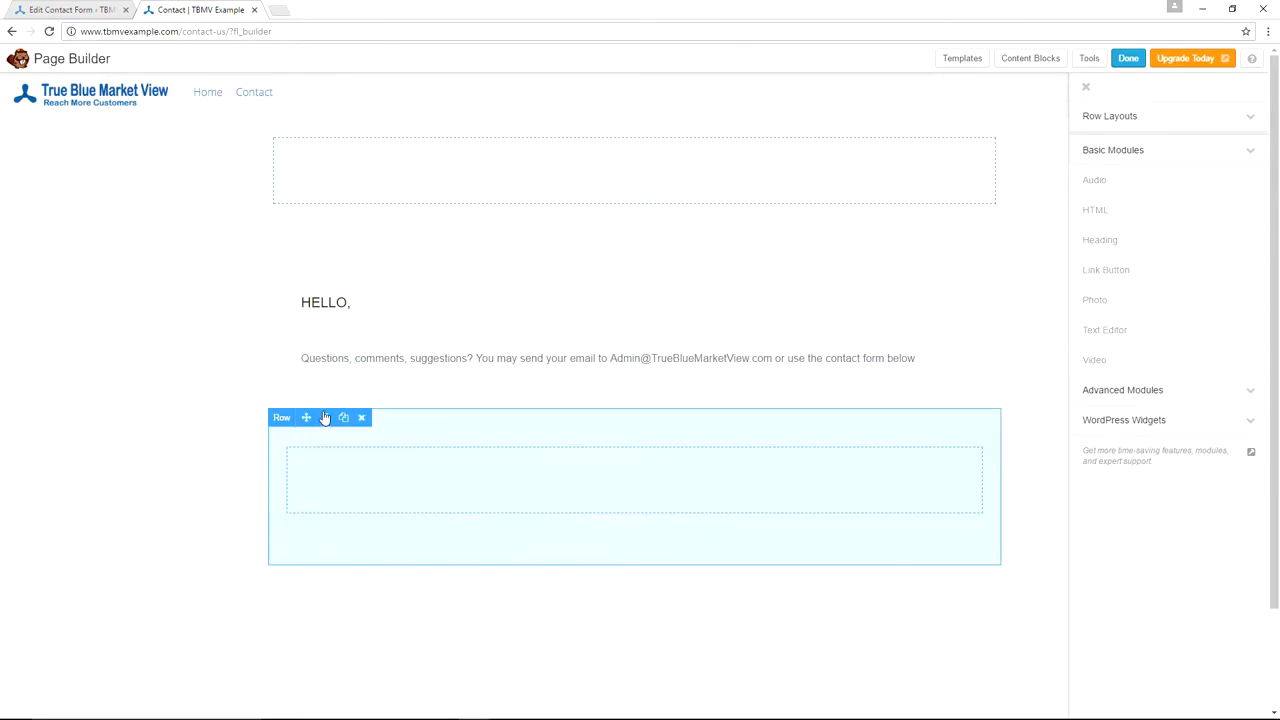
- In the settings of the new row below the text, set both the width and the content width to Full Width
click(325, 418)
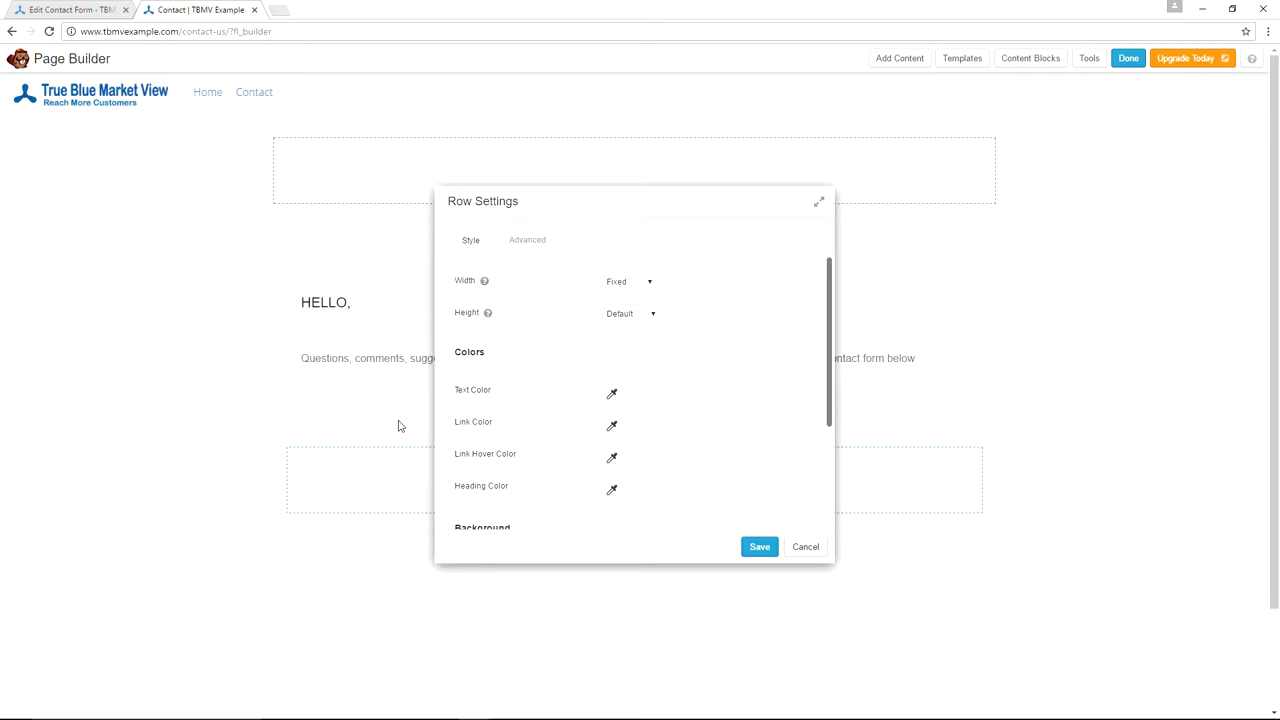
click(636, 289)
click(622, 305)
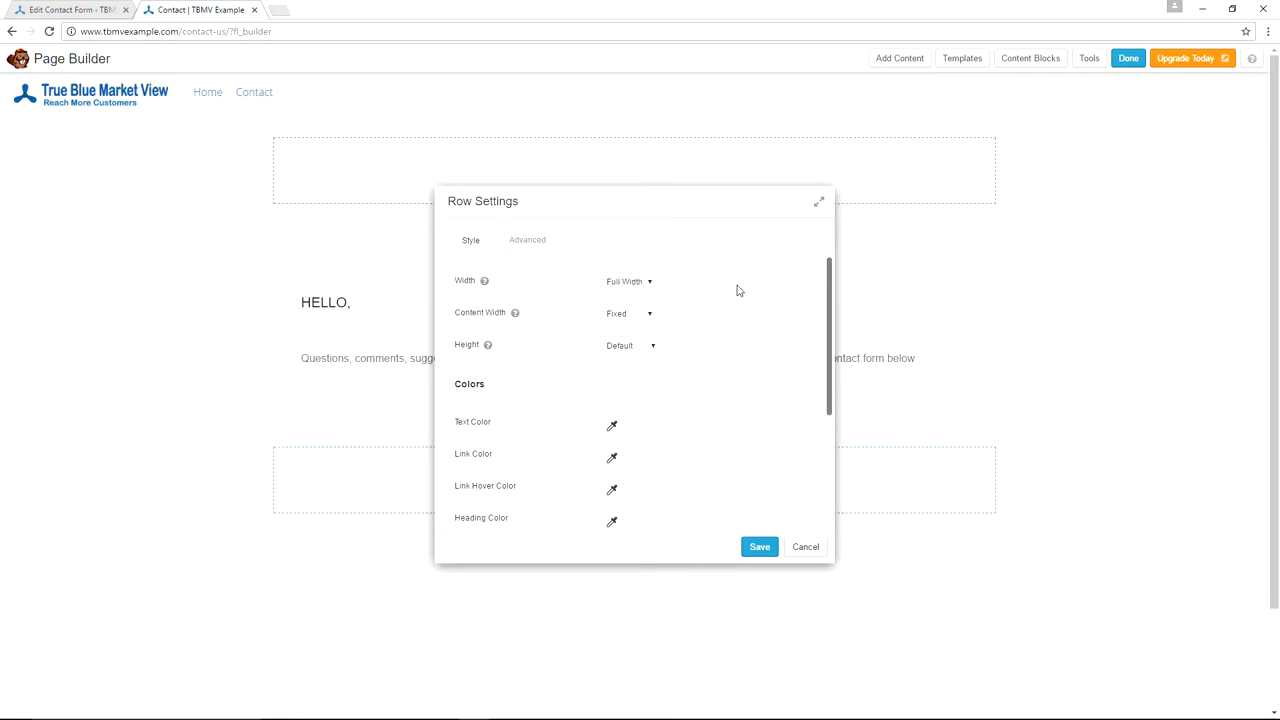
click(646, 318)
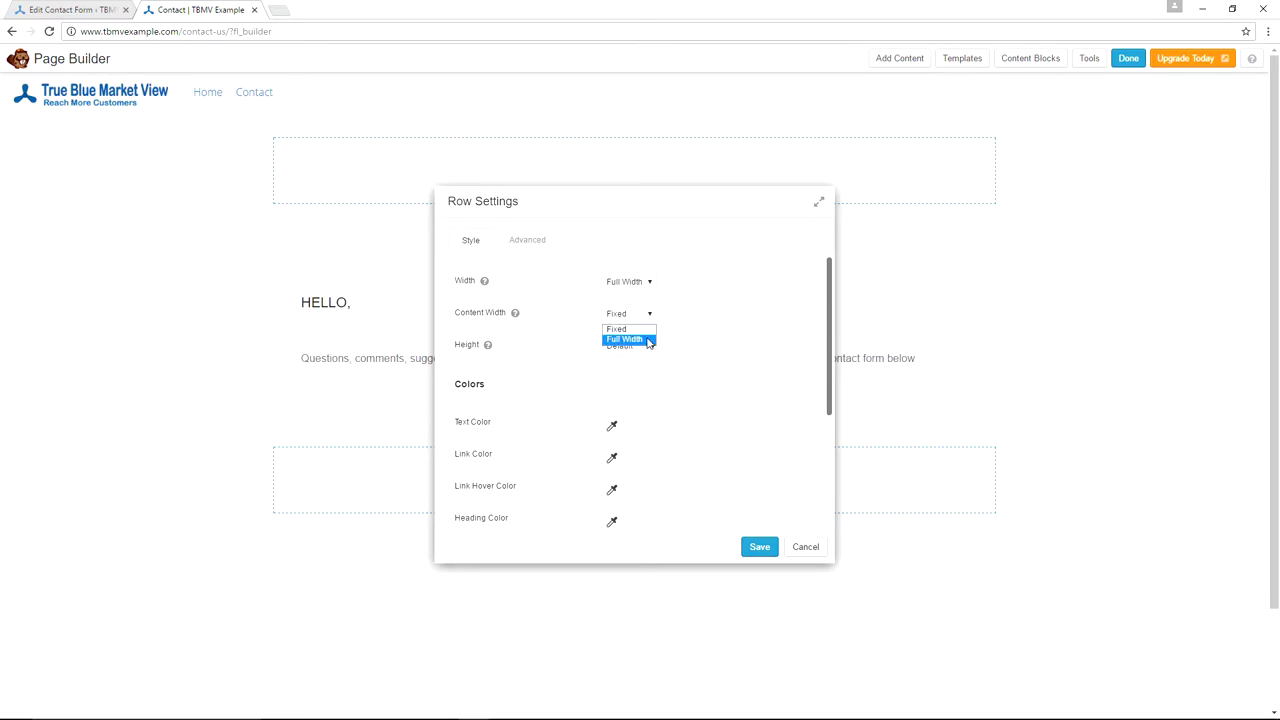
click(649, 340)
- Set the row's background type to Color, and look at the background color picker without choosing a color
scroll(718, 348, down, 1)
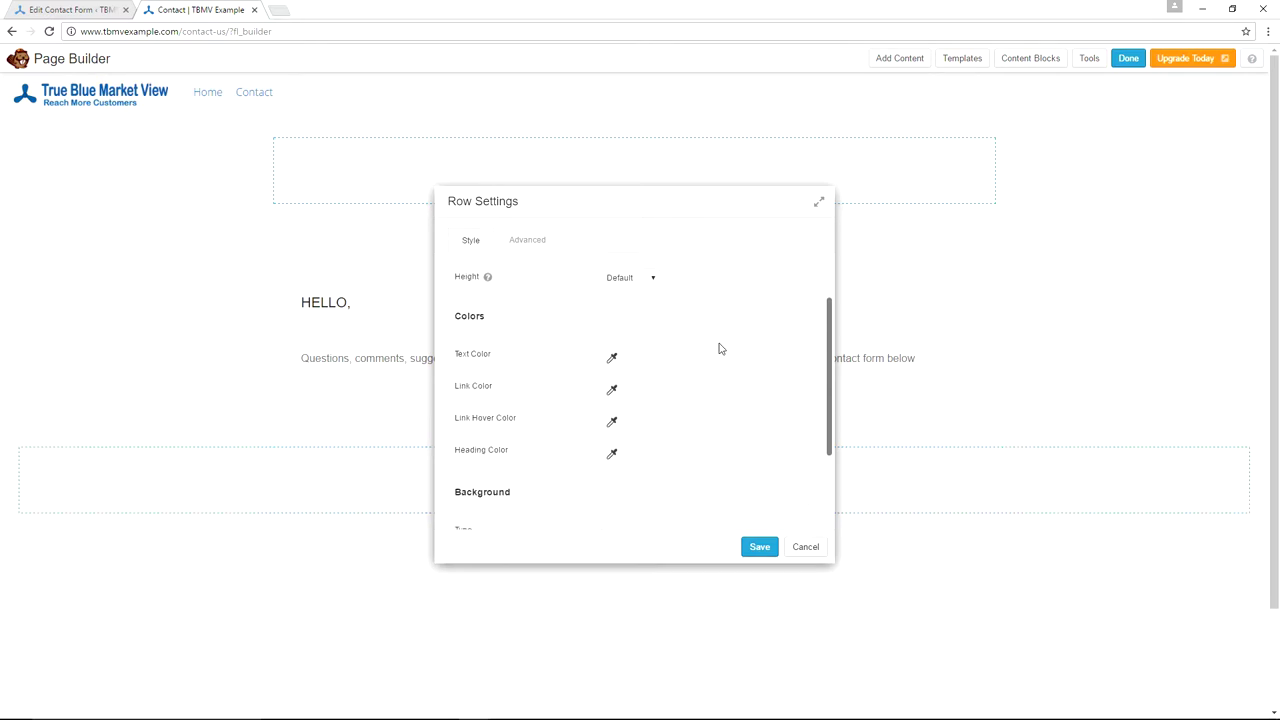
scroll(718, 348, down, 2)
click(614, 411)
click(614, 432)
scroll(616, 390, down, 1)
click(616, 390)
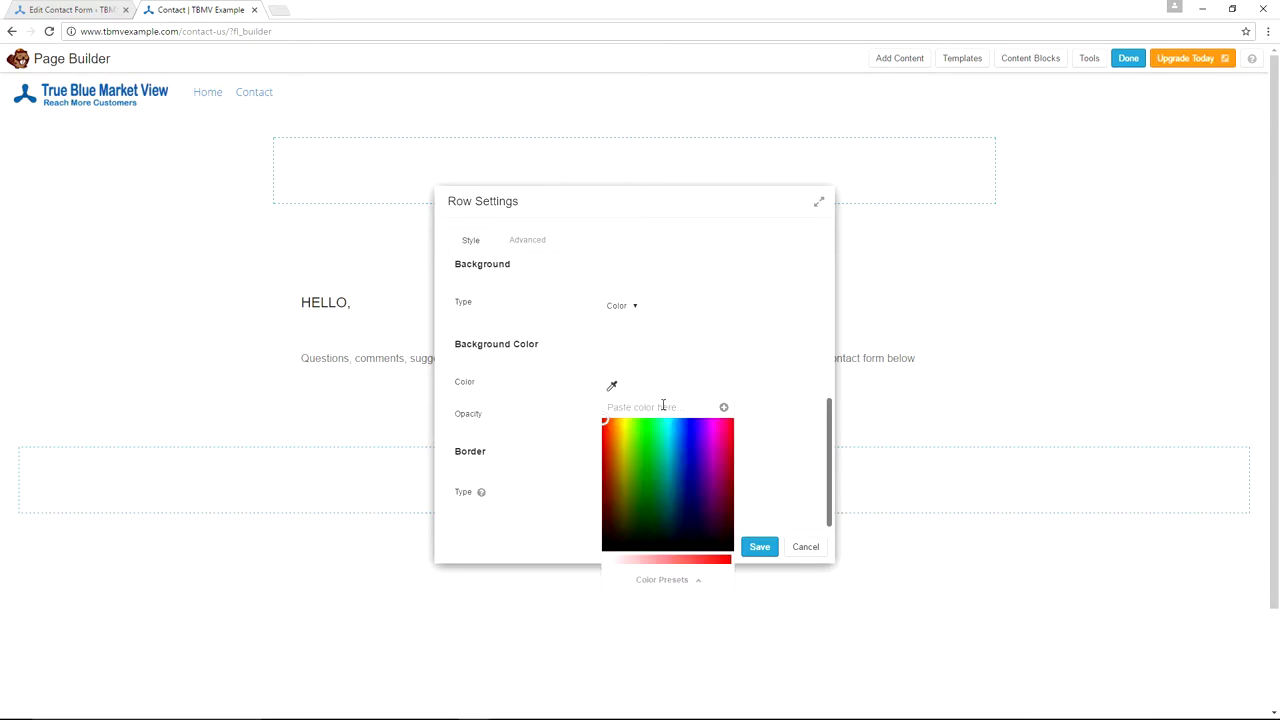
click(715, 344)
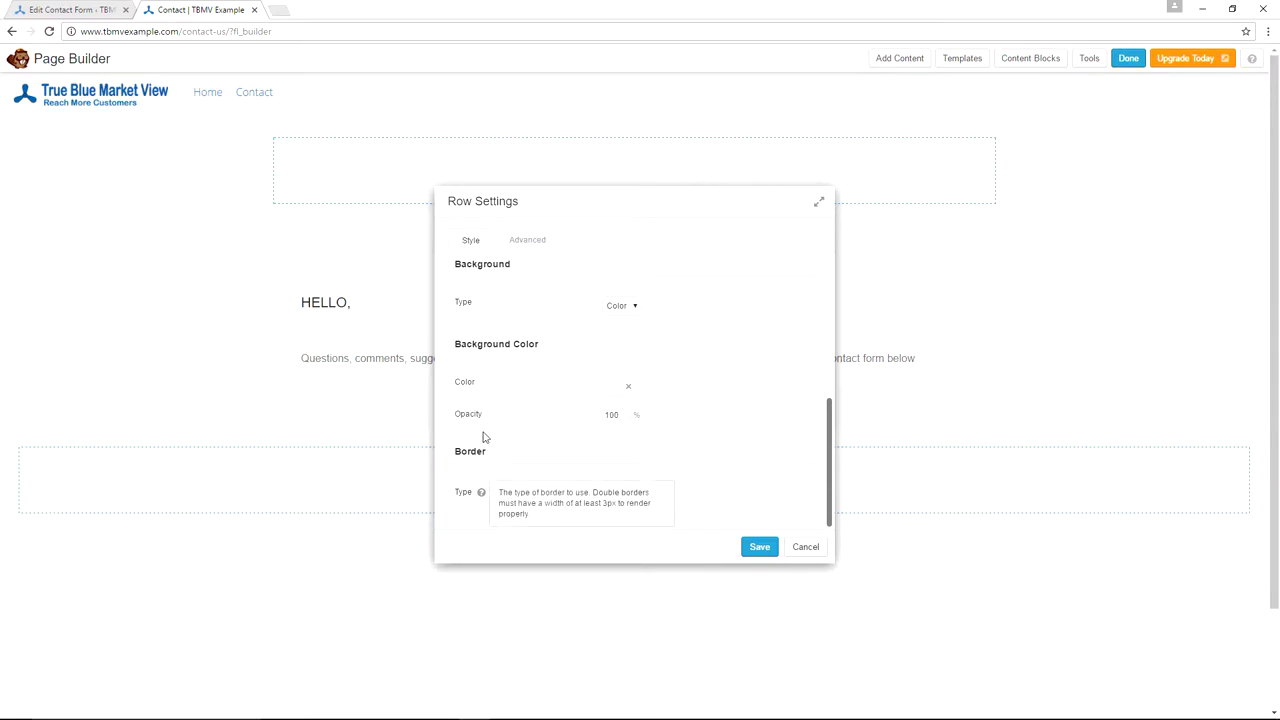
- Review the row's advanced margins, padding, responsive layout and visibility options, and save the row settings
click(532, 243)
scroll(741, 298, up, 5)
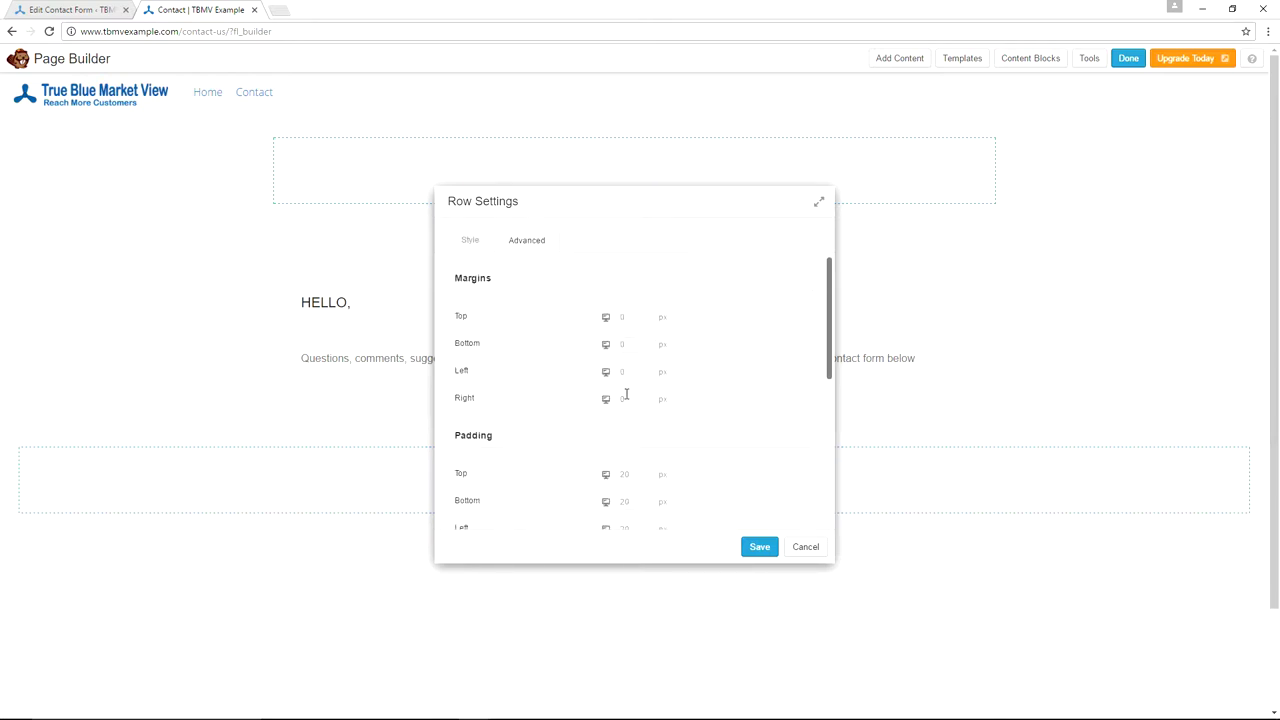
scroll(731, 365, down, 1)
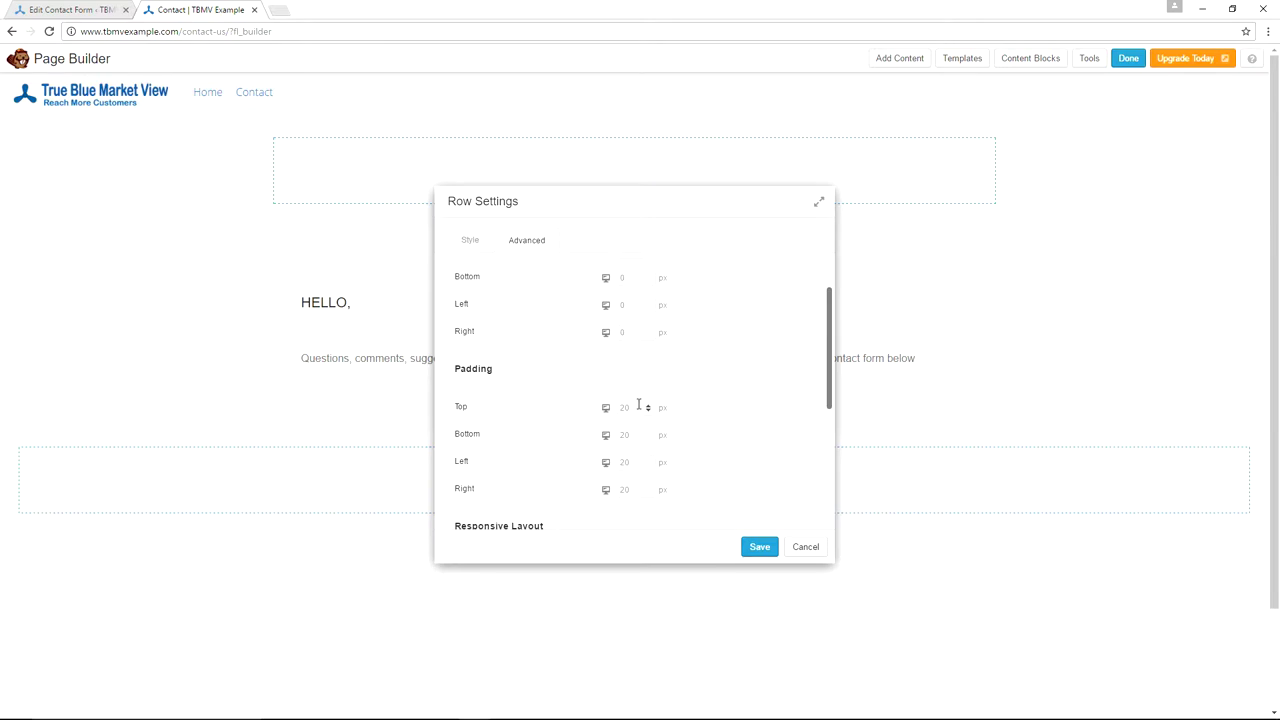
scroll(741, 332, down, 2)
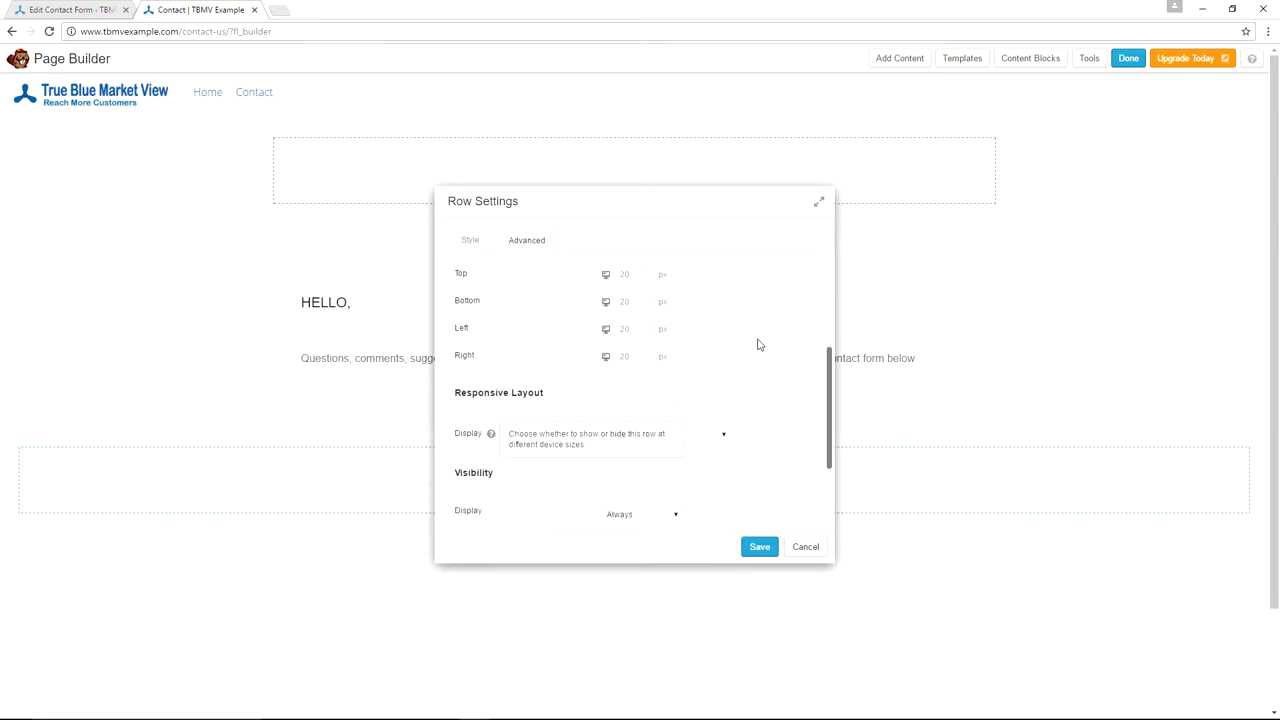
scroll(761, 312, down, 2)
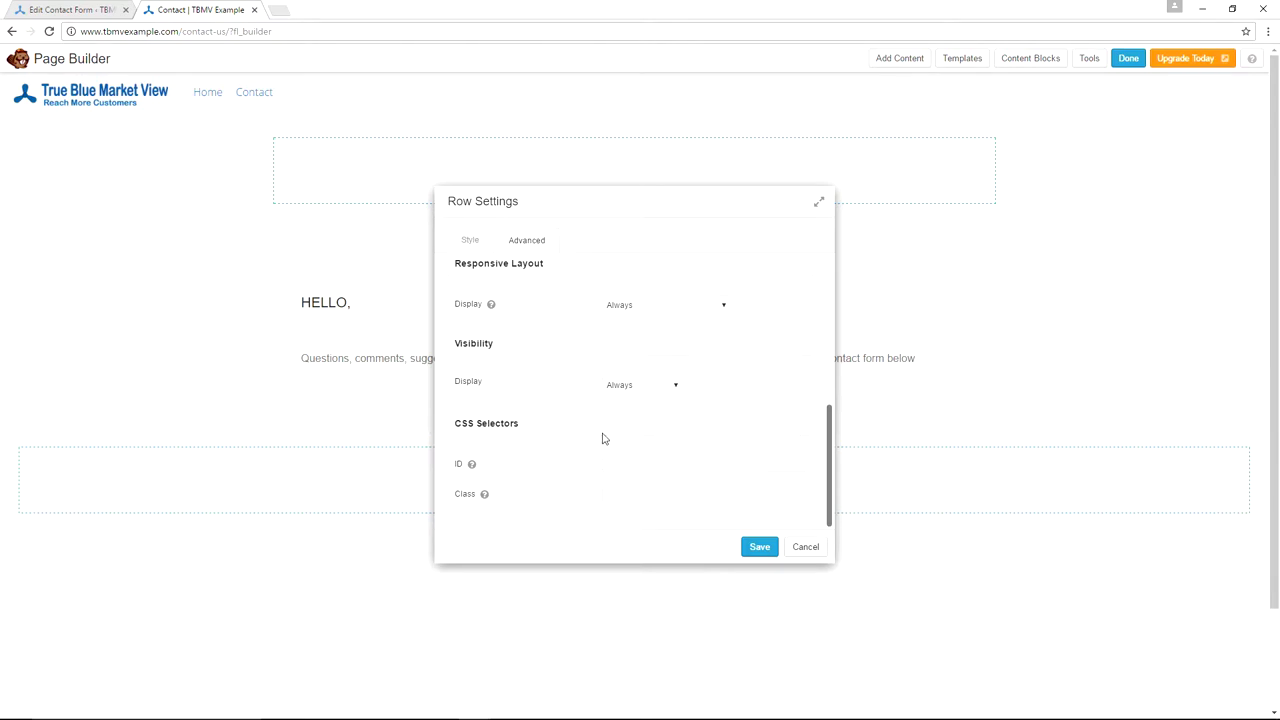
click(758, 547)
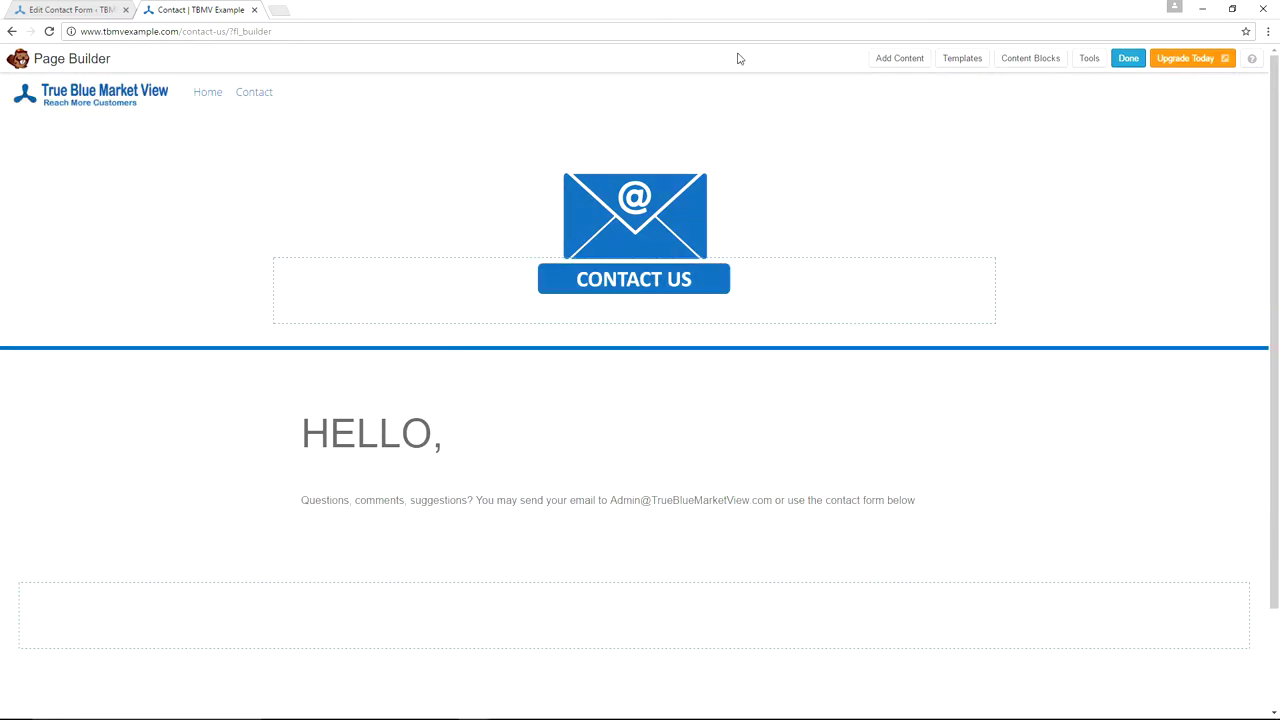
- Add a Text Editor module to the empty full-width row, and check the form's shortcode in the list of contact forms
click(903, 60)
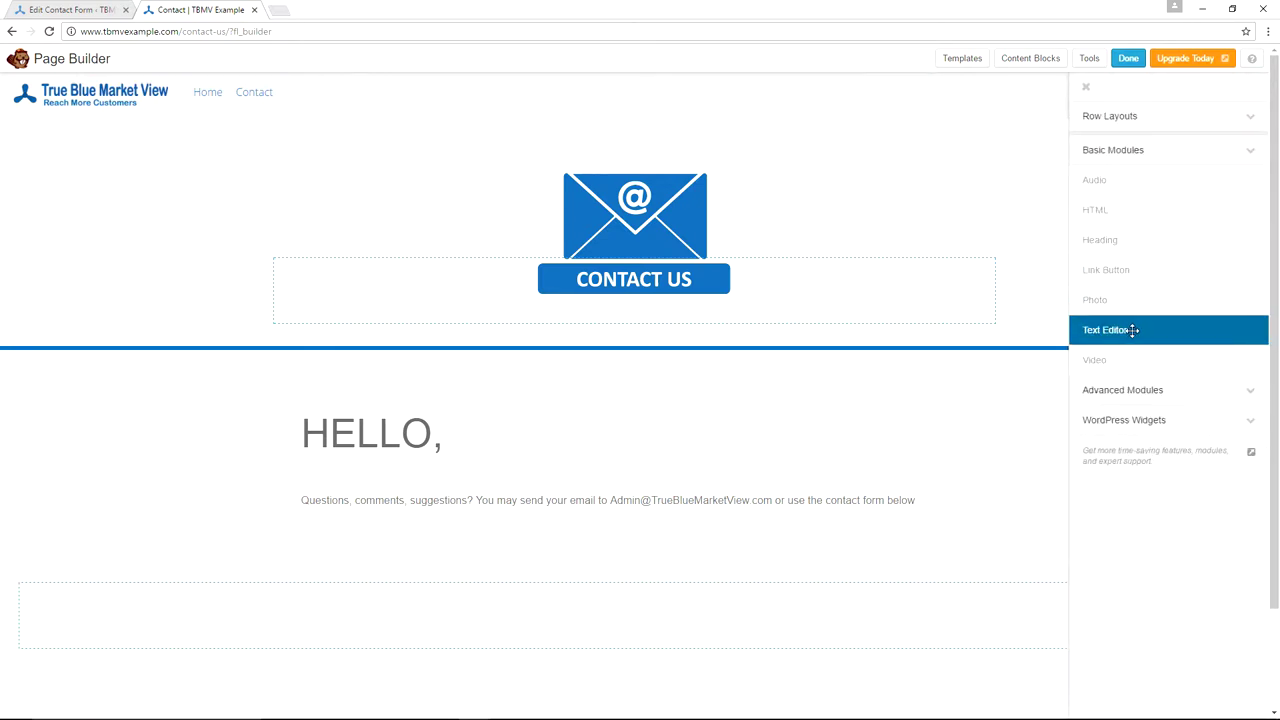
drag(1133, 330, 398, 552)
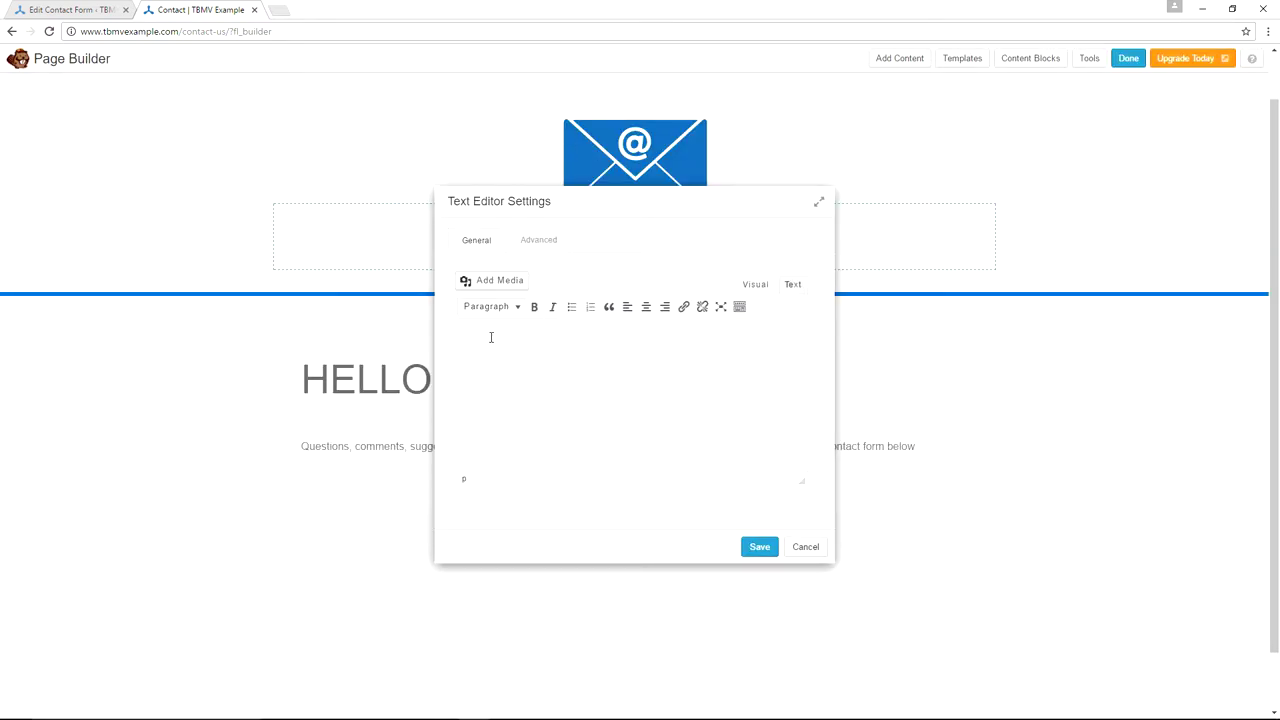
click(70, 9)
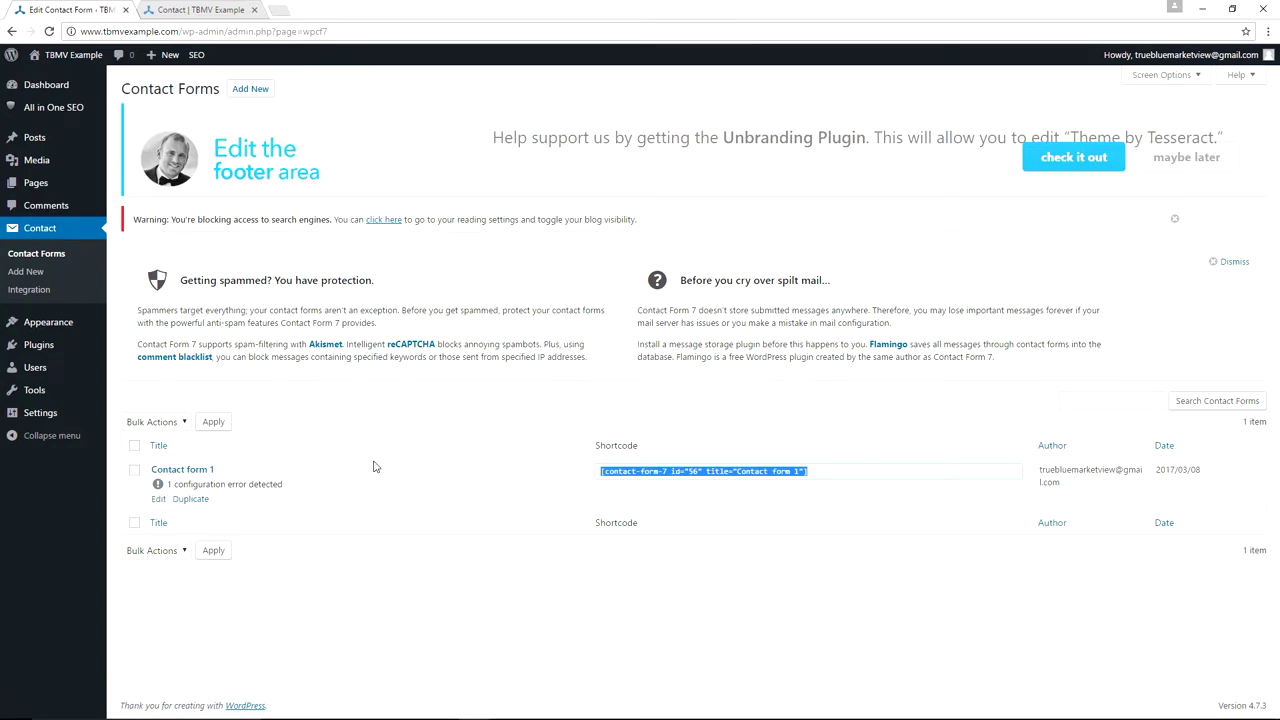
key(ctrl+Tab)
key(ctrl+a)
key(ctrl+c)
key(BackSpace)
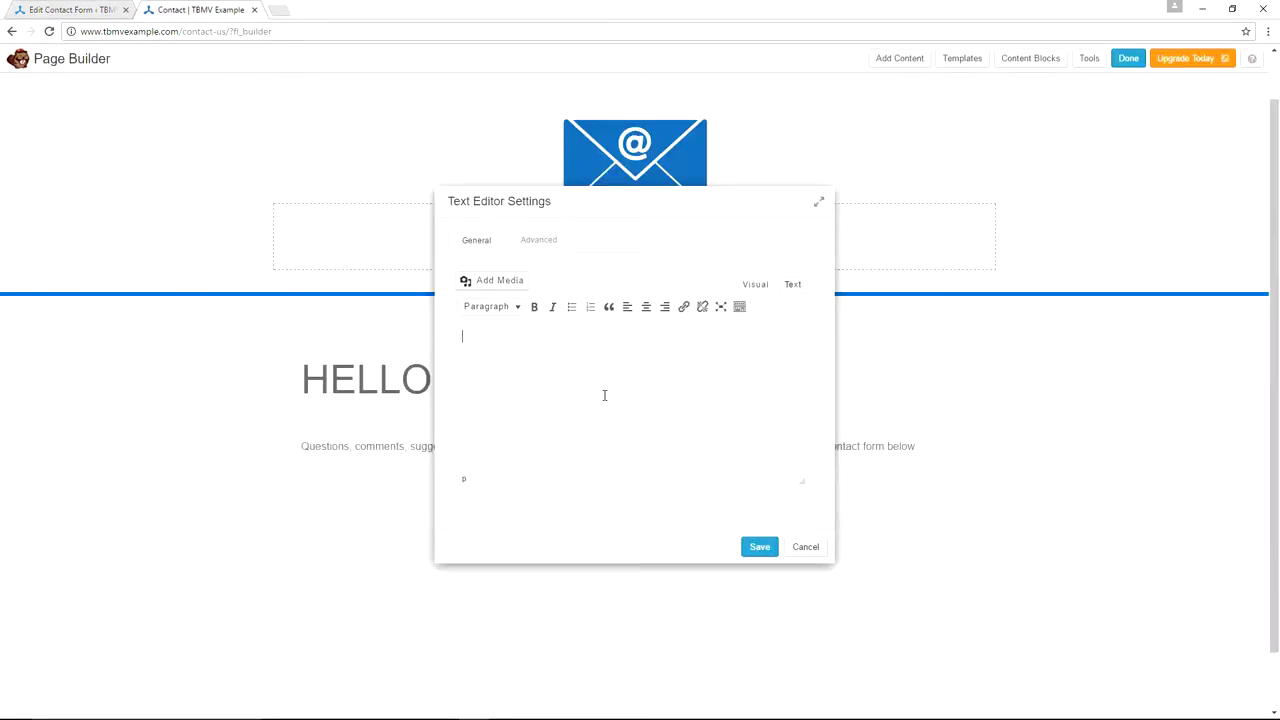
- Paste [contact-form-7 id="56" title="Contact form 1"] into the Text Editor module in plain text mode, and save the module
click(794, 286)
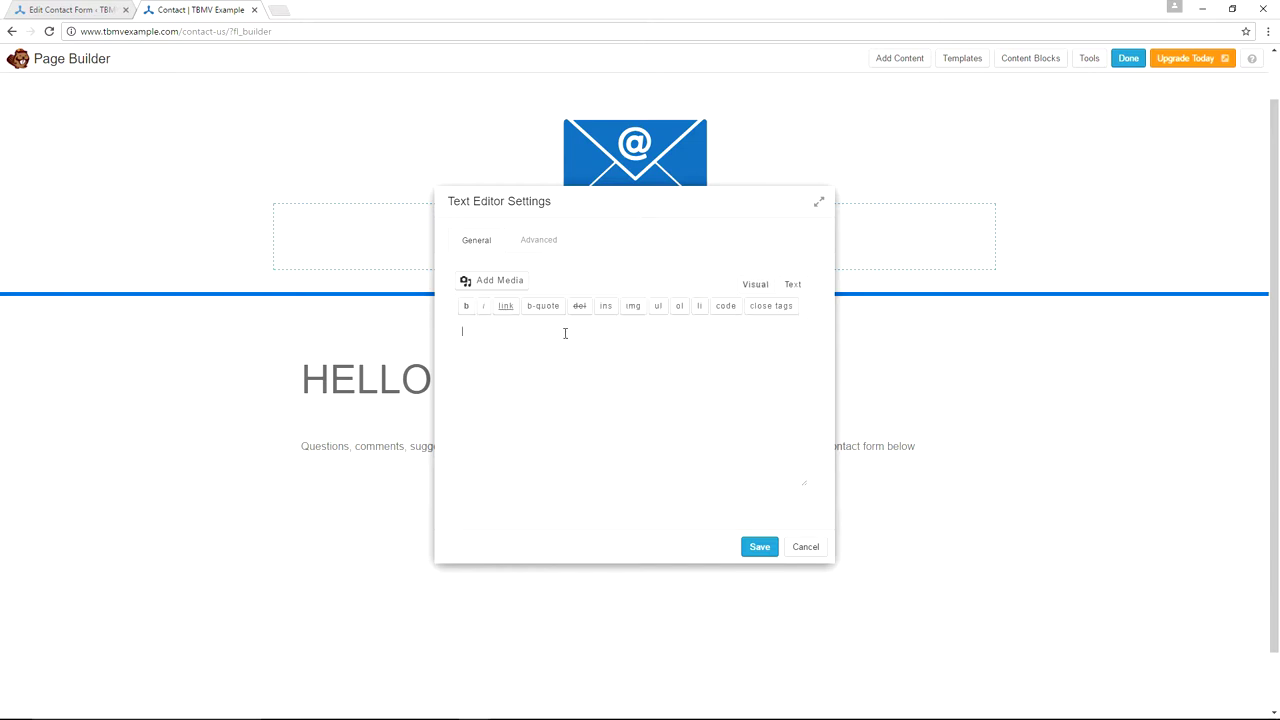
key(ctrl+v)
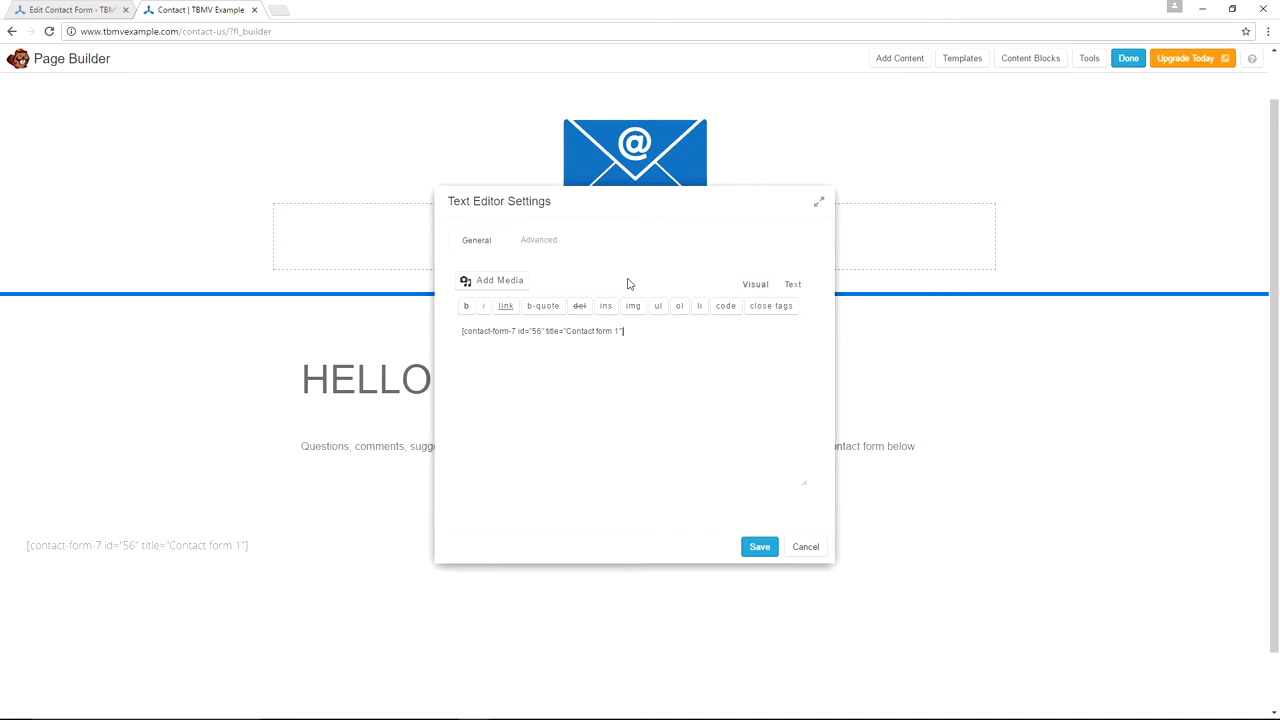
click(759, 546)
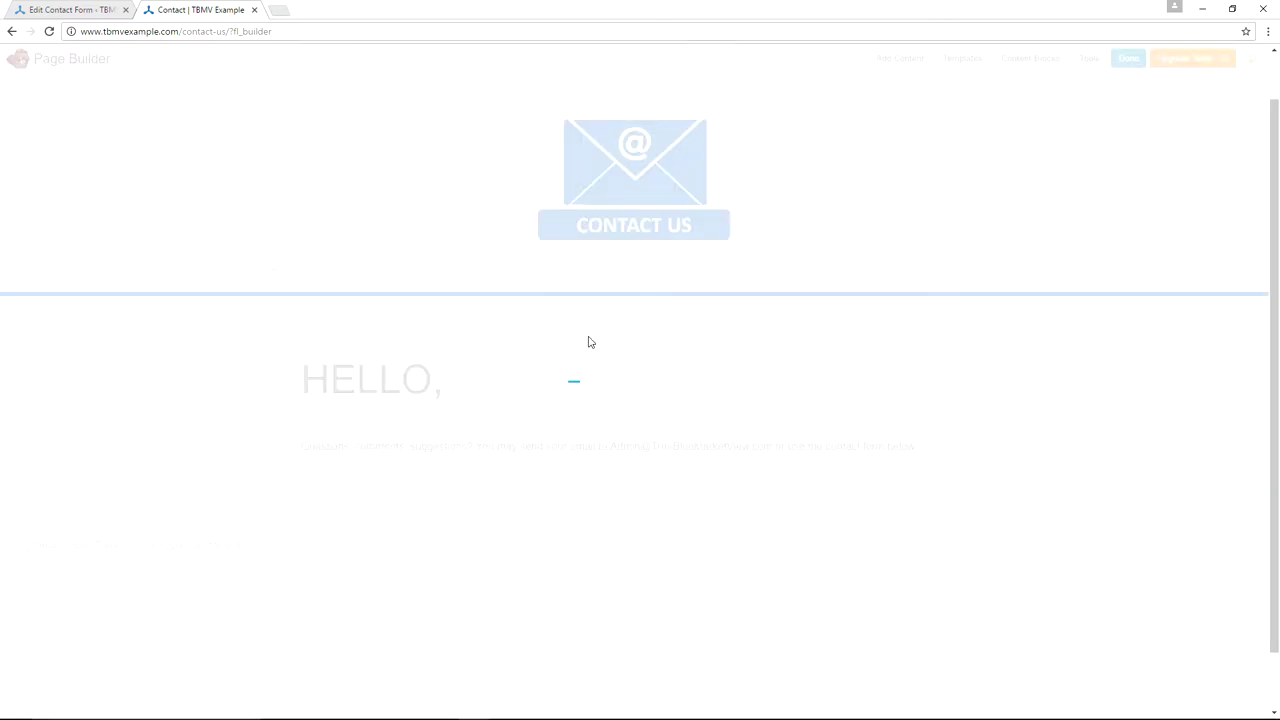
scroll(612, 270, down, 2)
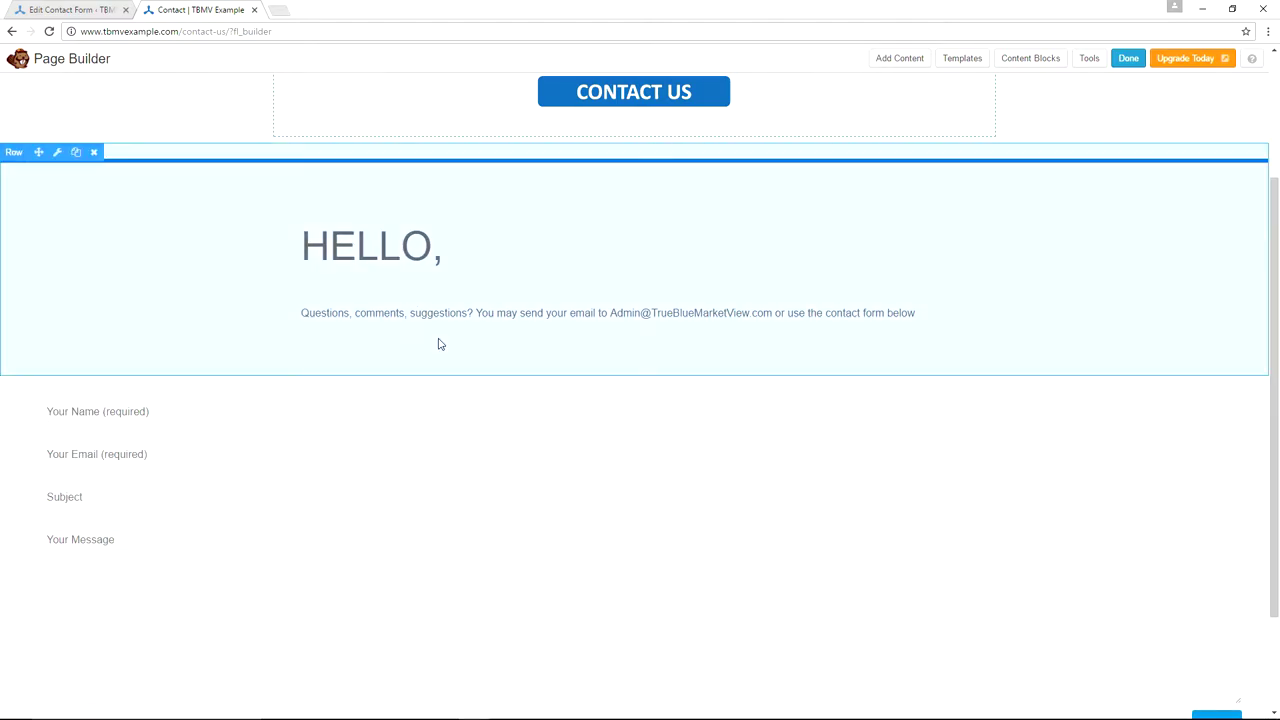
- Compare the form's layout with the reference page, set the form module's left and right margins to 400 px, and save it
key(alt+Tab)
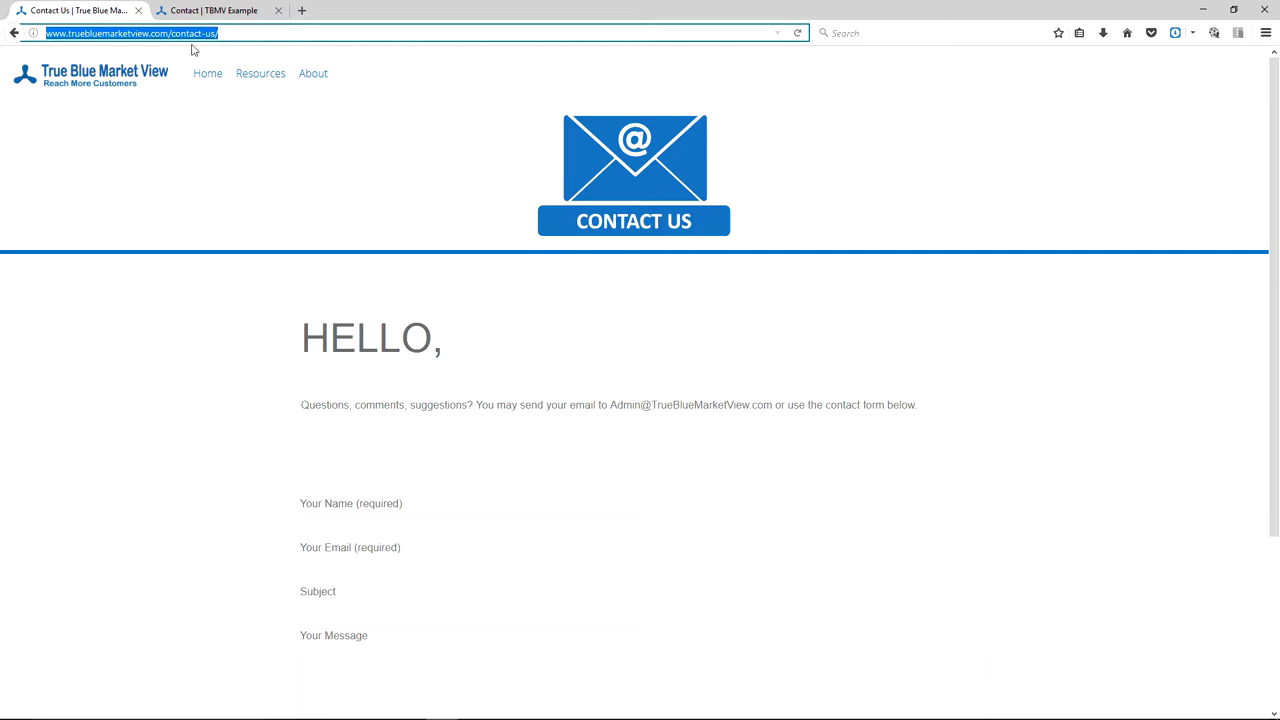
key(alt+Tab)
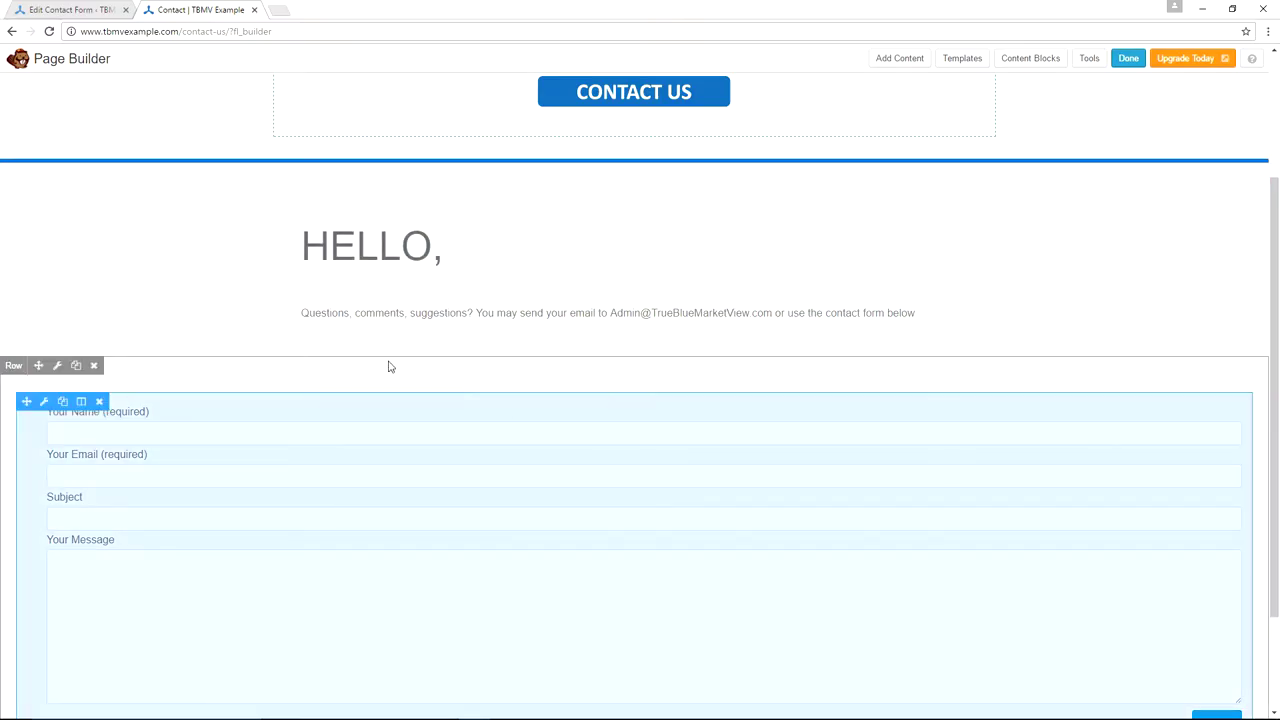
click(43, 403)
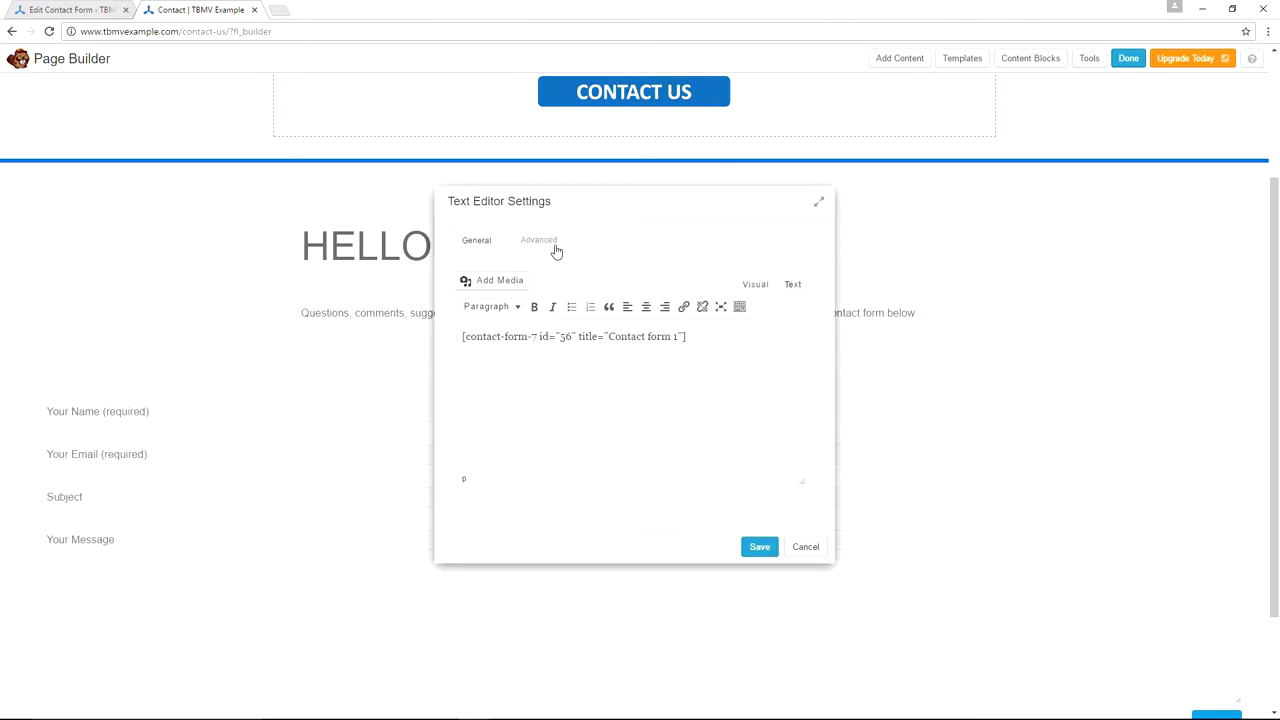
click(546, 245)
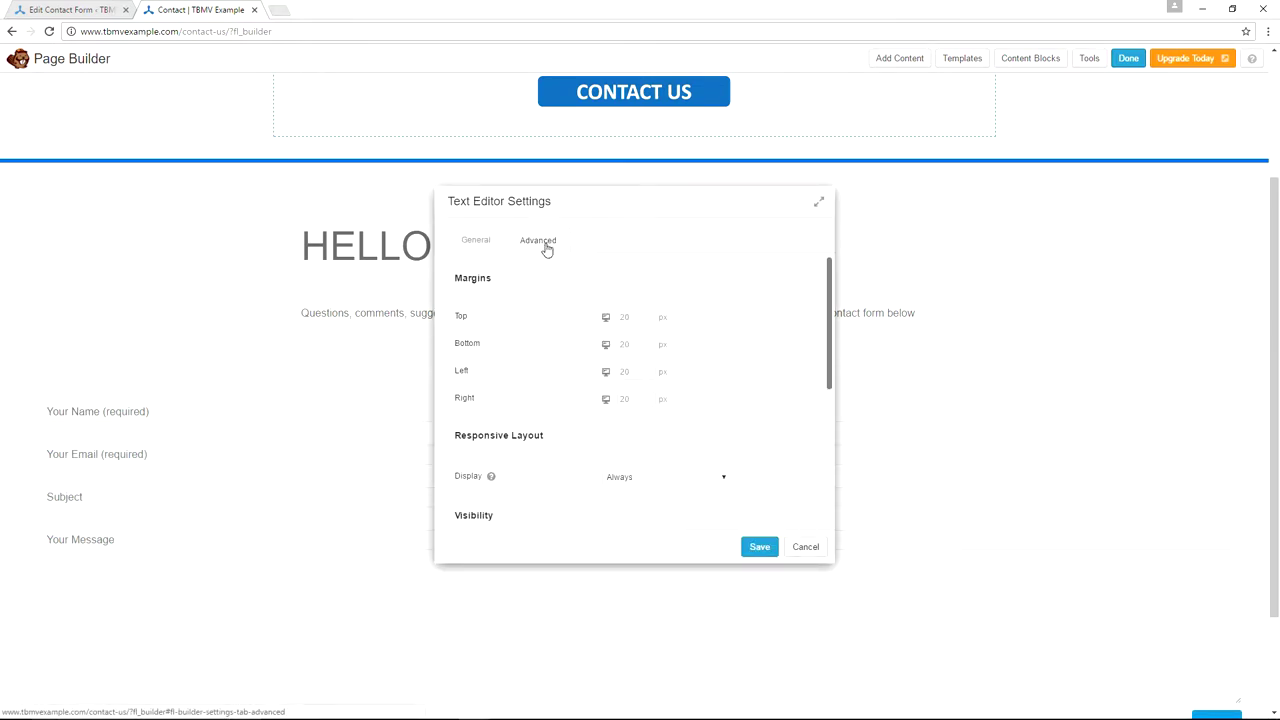
click(634, 371)
text(400)
key(Tab)
text(400)
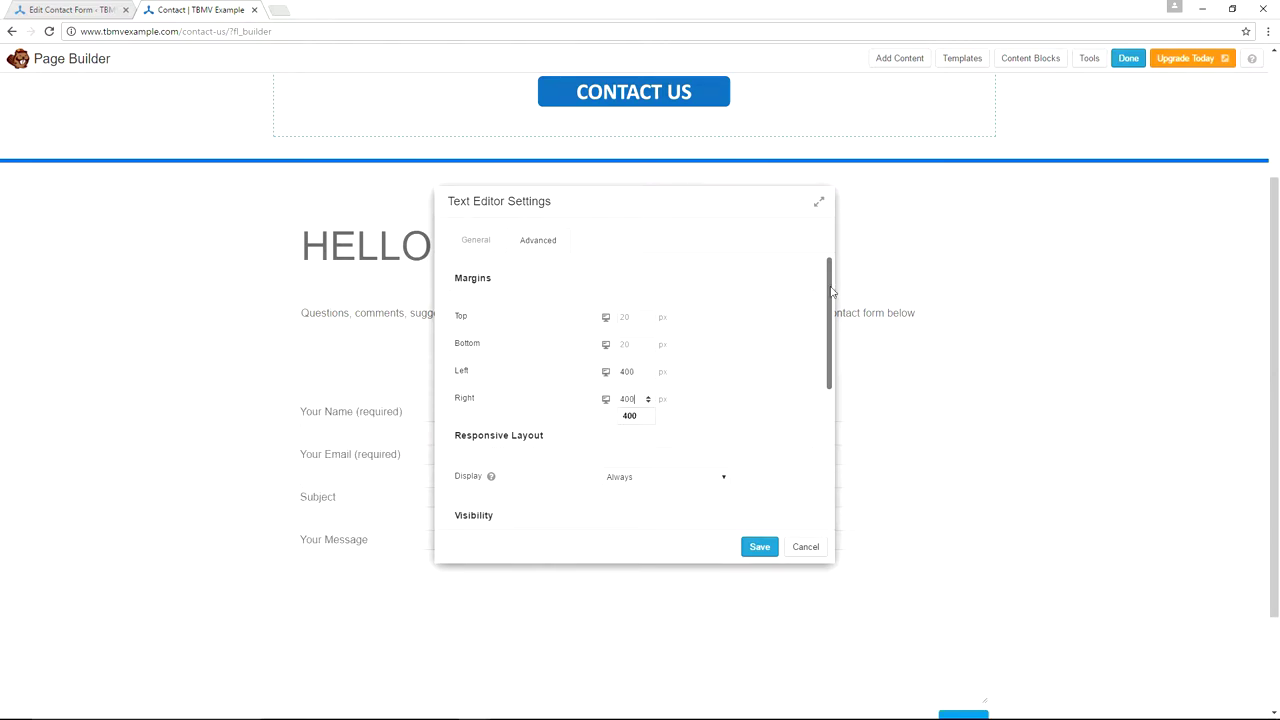
scroll(764, 354, down, 1)
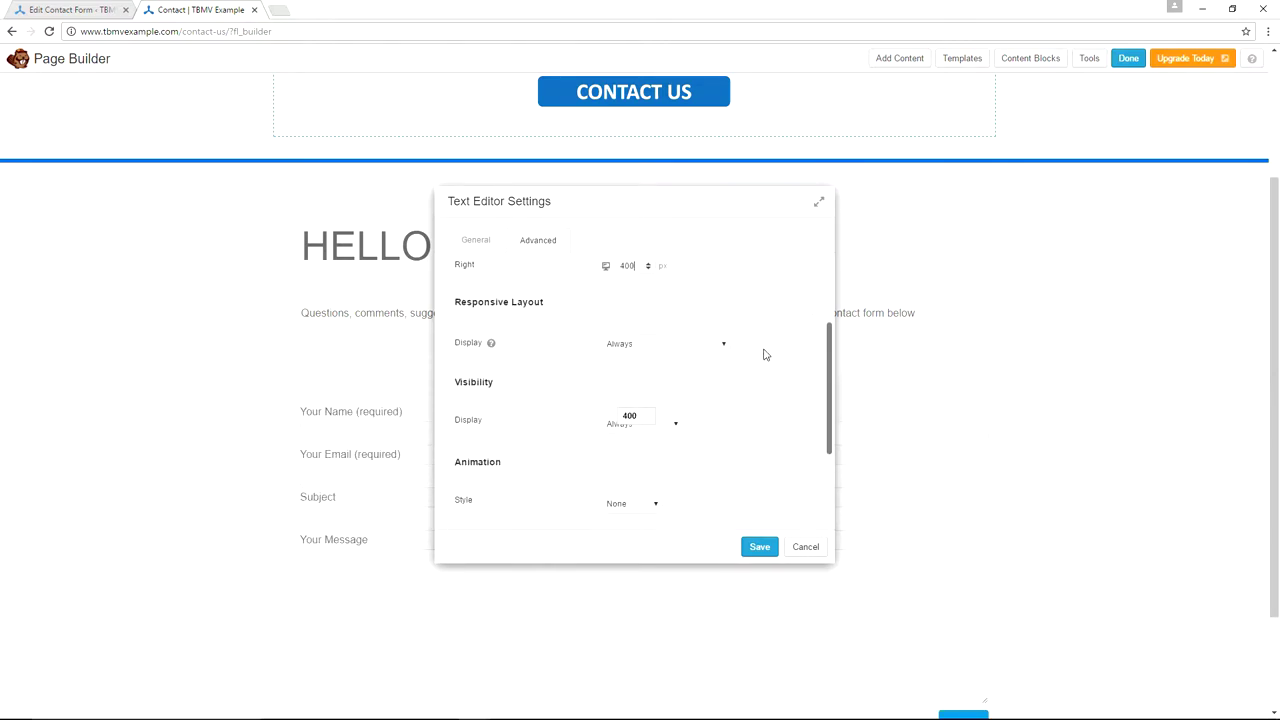
scroll(770, 335, down, 1)
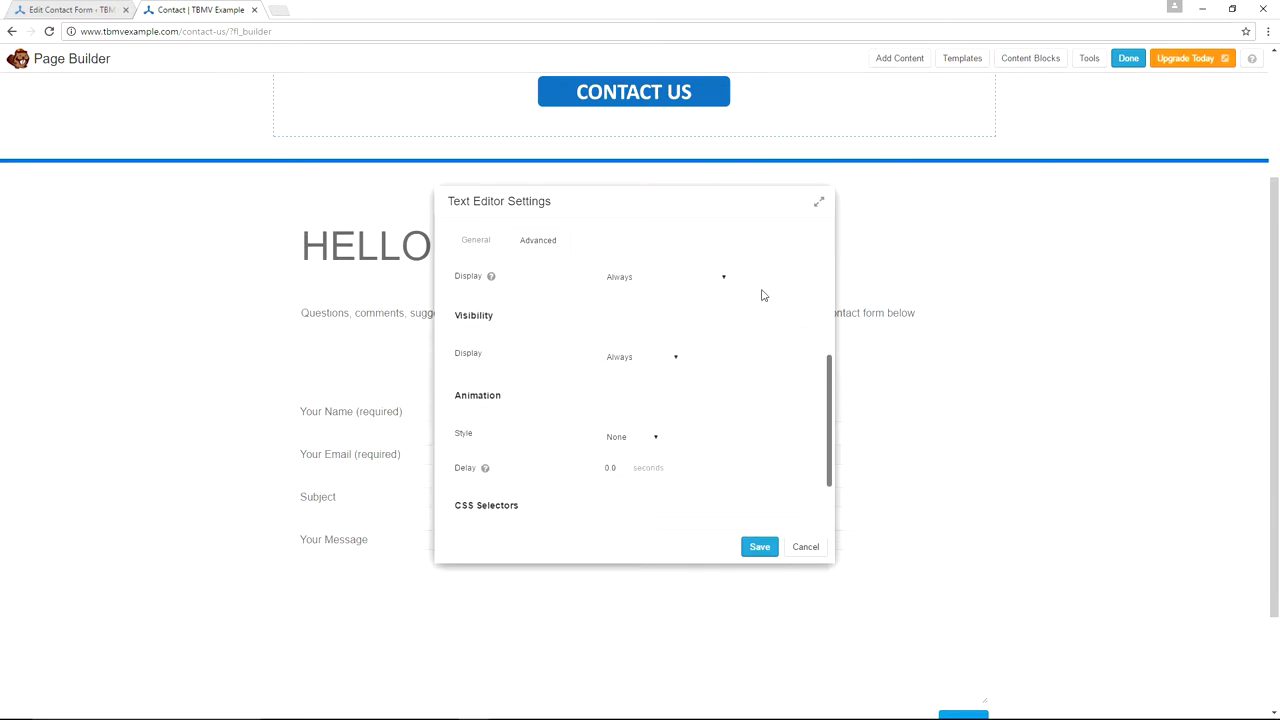
scroll(750, 335, down, 1)
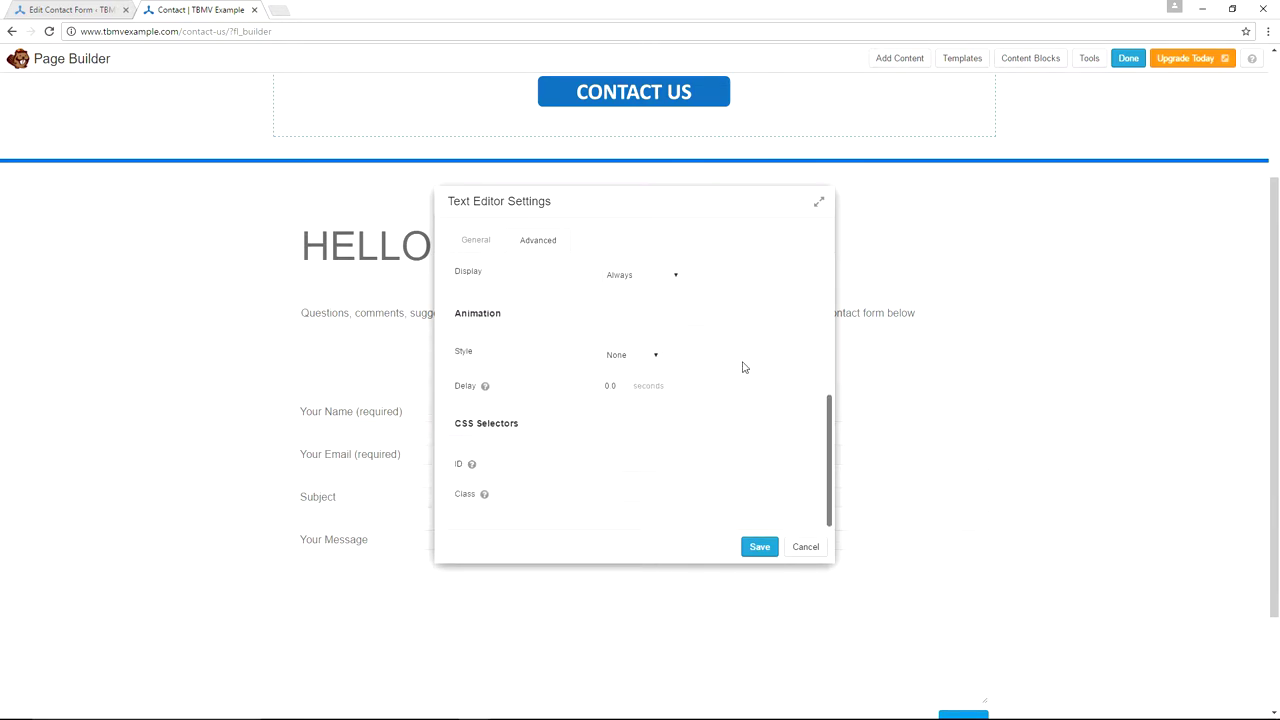
click(762, 548)
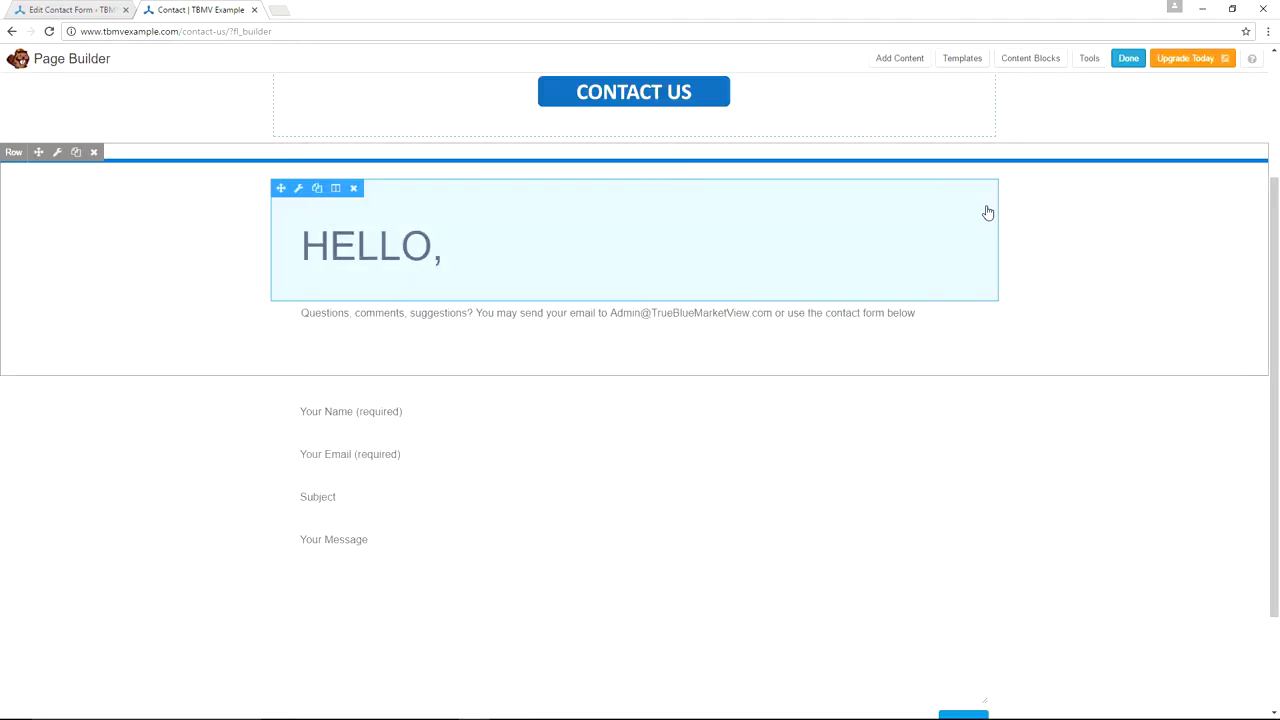
- Publish the page changes, and compare the reloaded Contact page in Firefox with the reference Contact Us page
click(1127, 60)
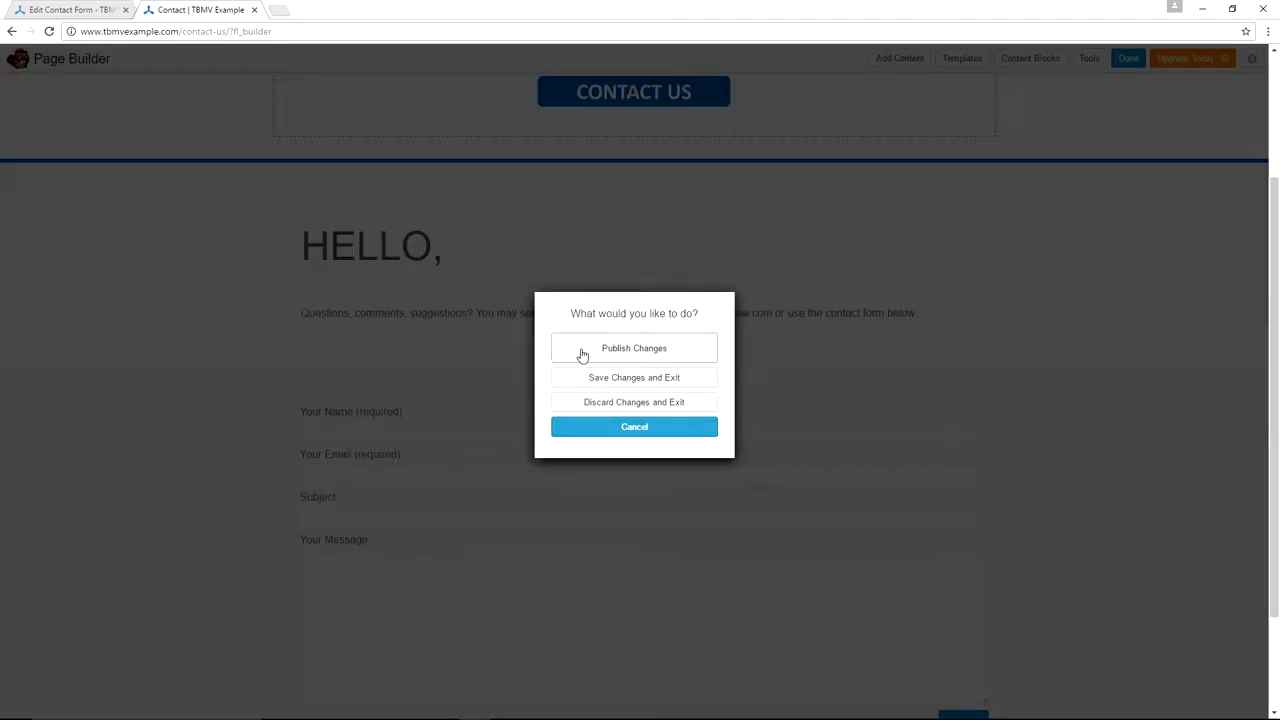
click(582, 356)
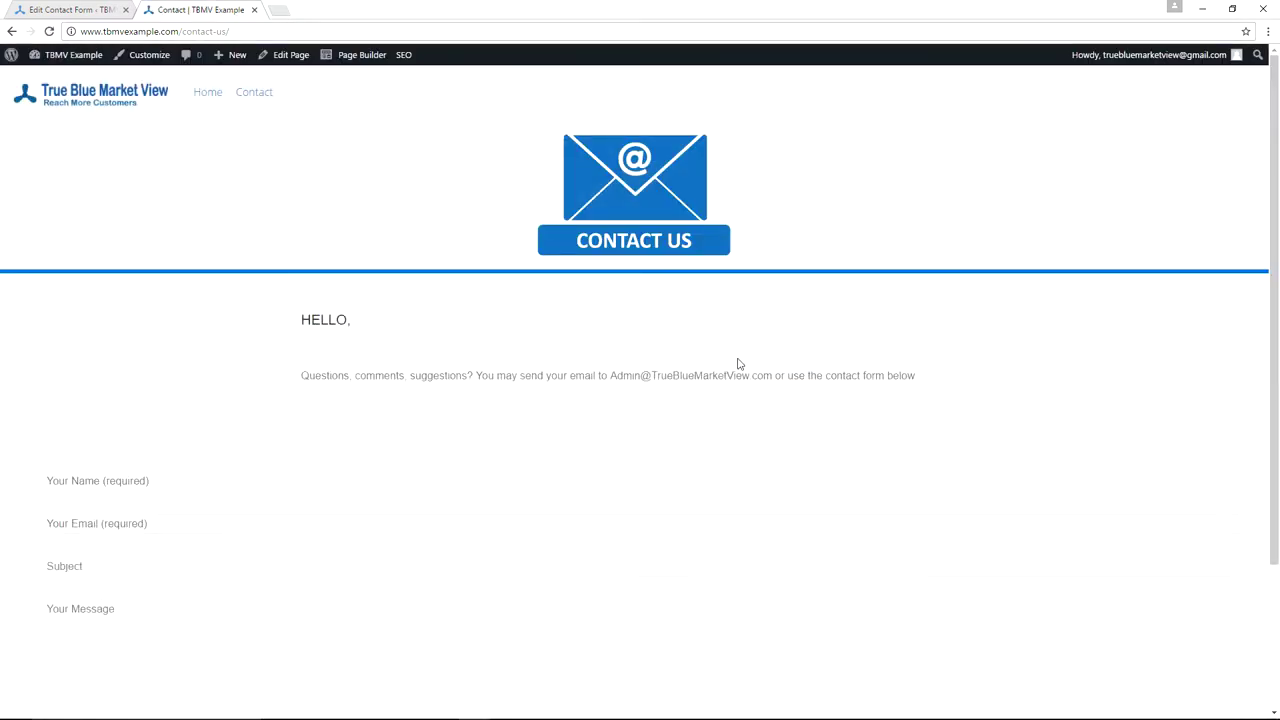
key(alt+Tab)
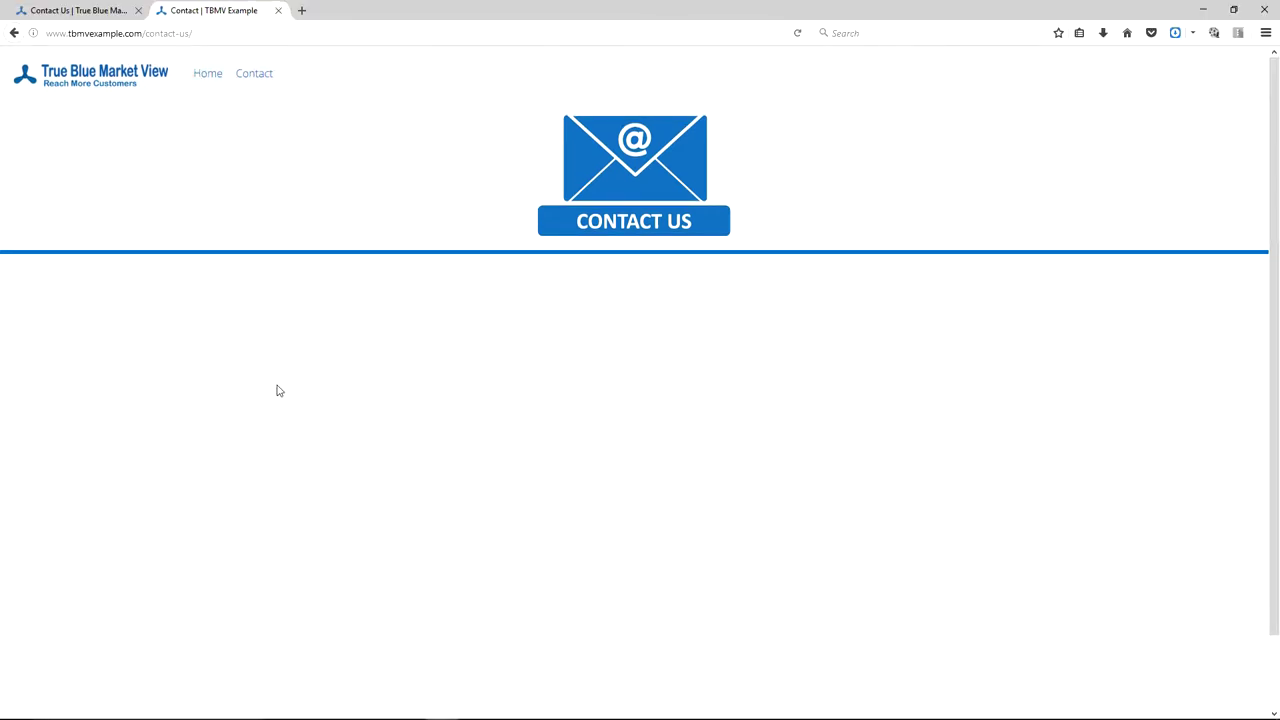
key(F5)
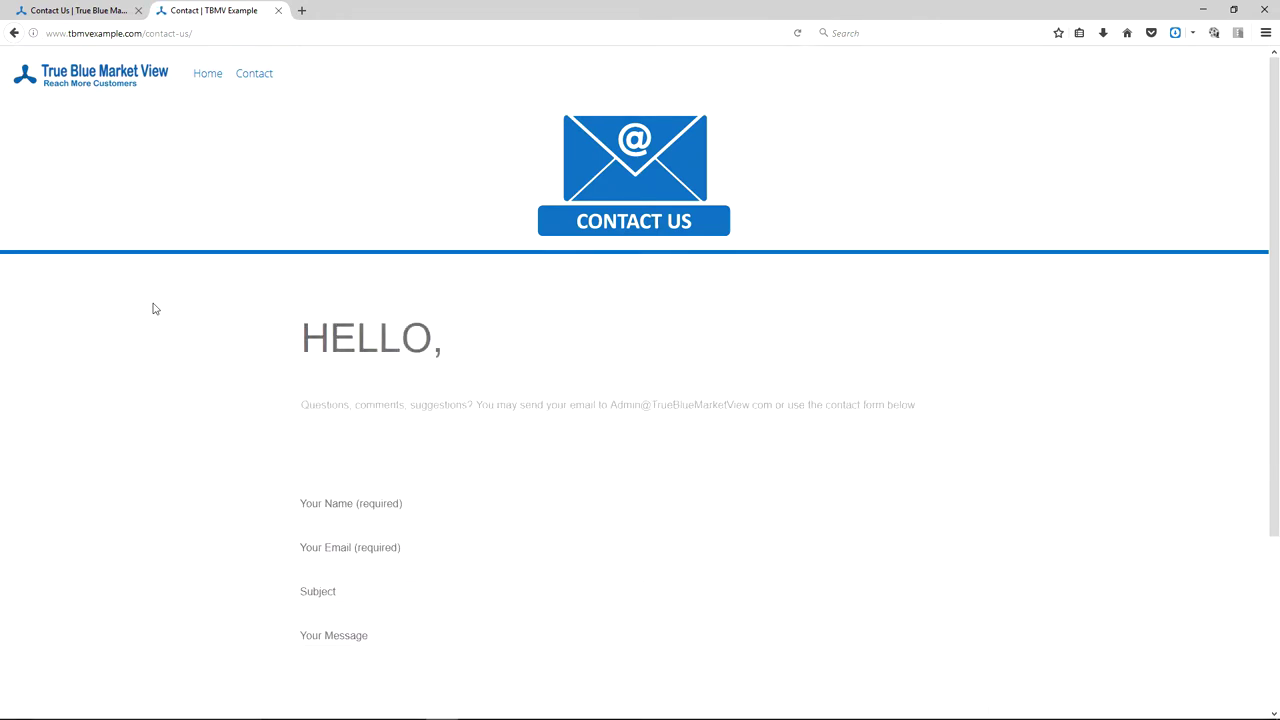
click(65, 12)
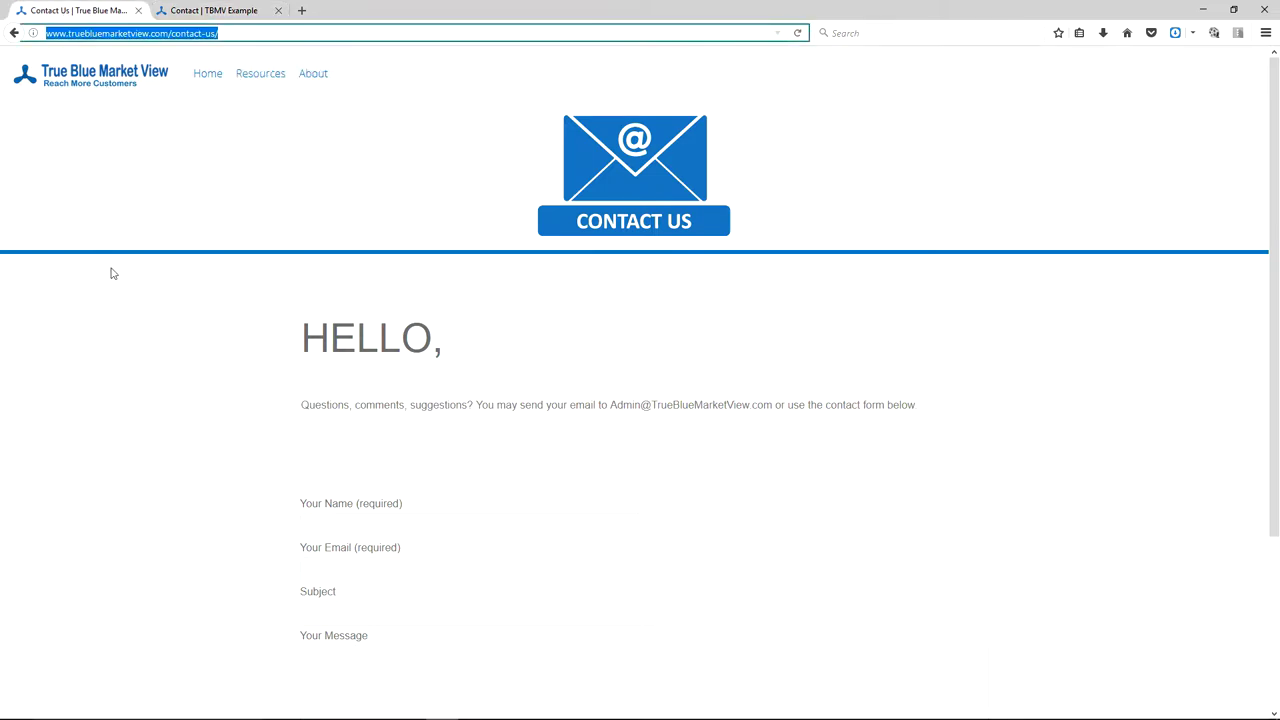
key(Return)
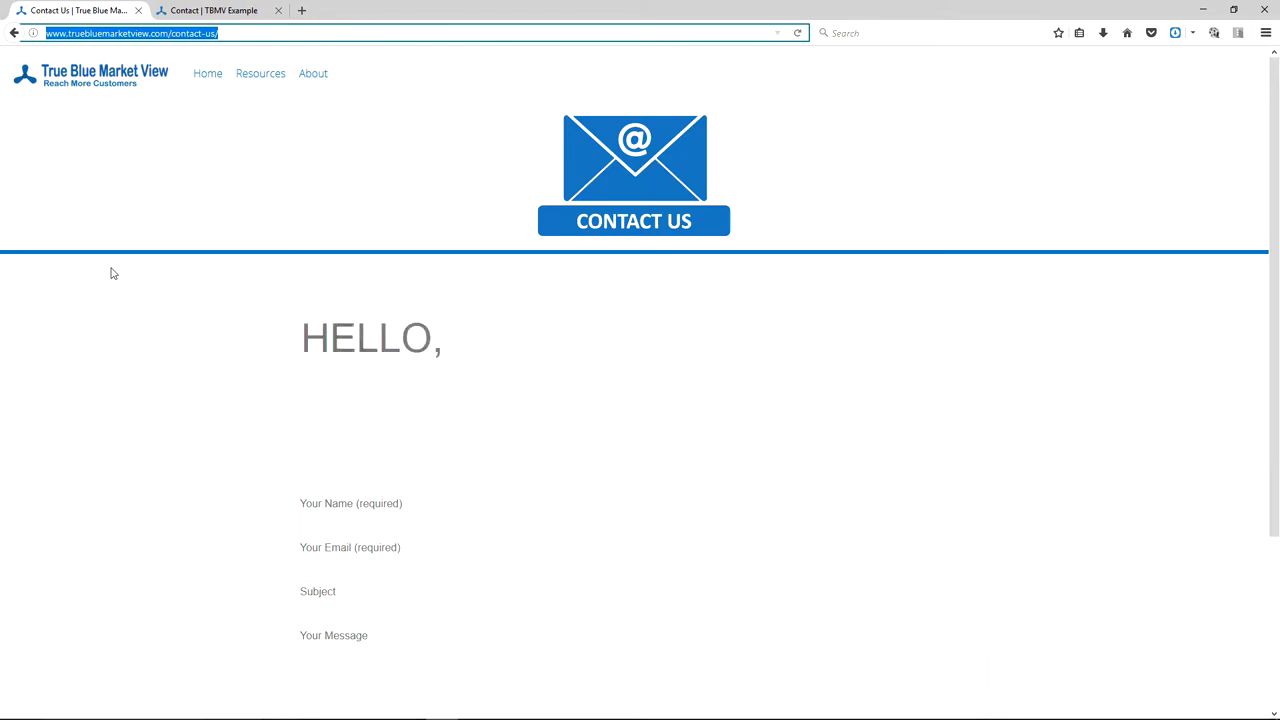
key(alt+Tab)
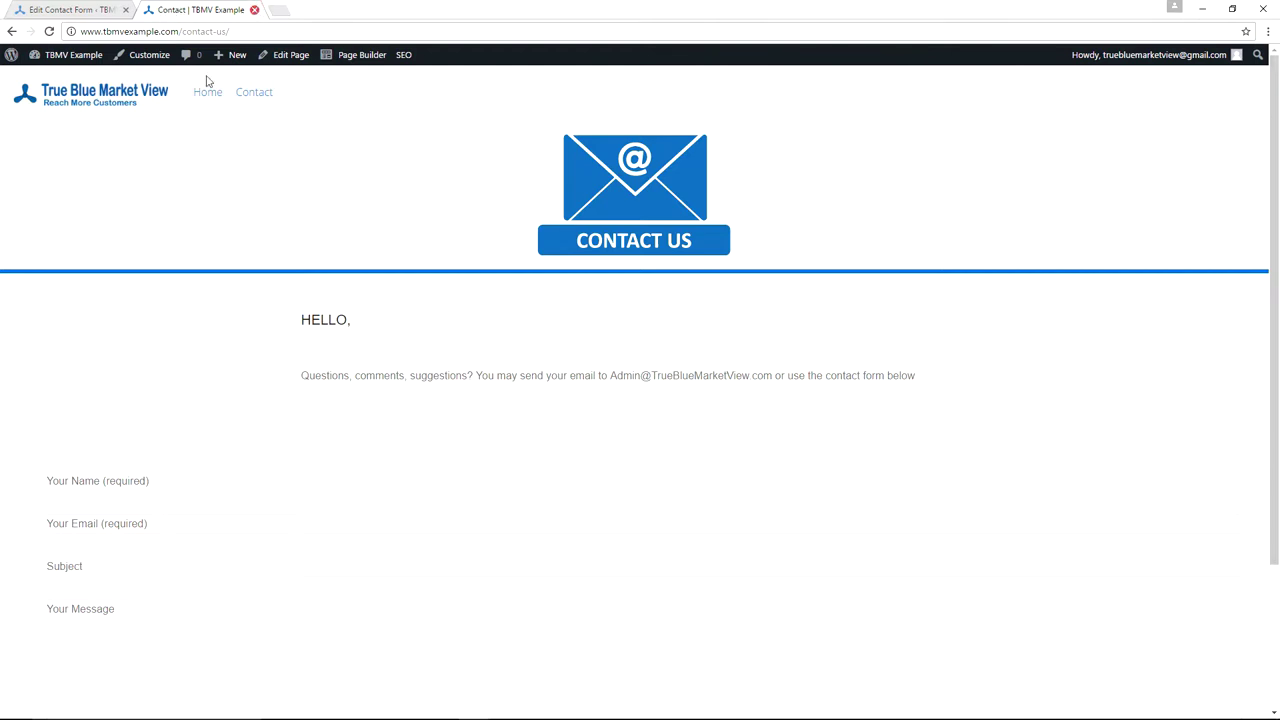
- Close the Contact page tab, and review the topic sections and two-column layout of the reference About page in Firefox
click(254, 11)
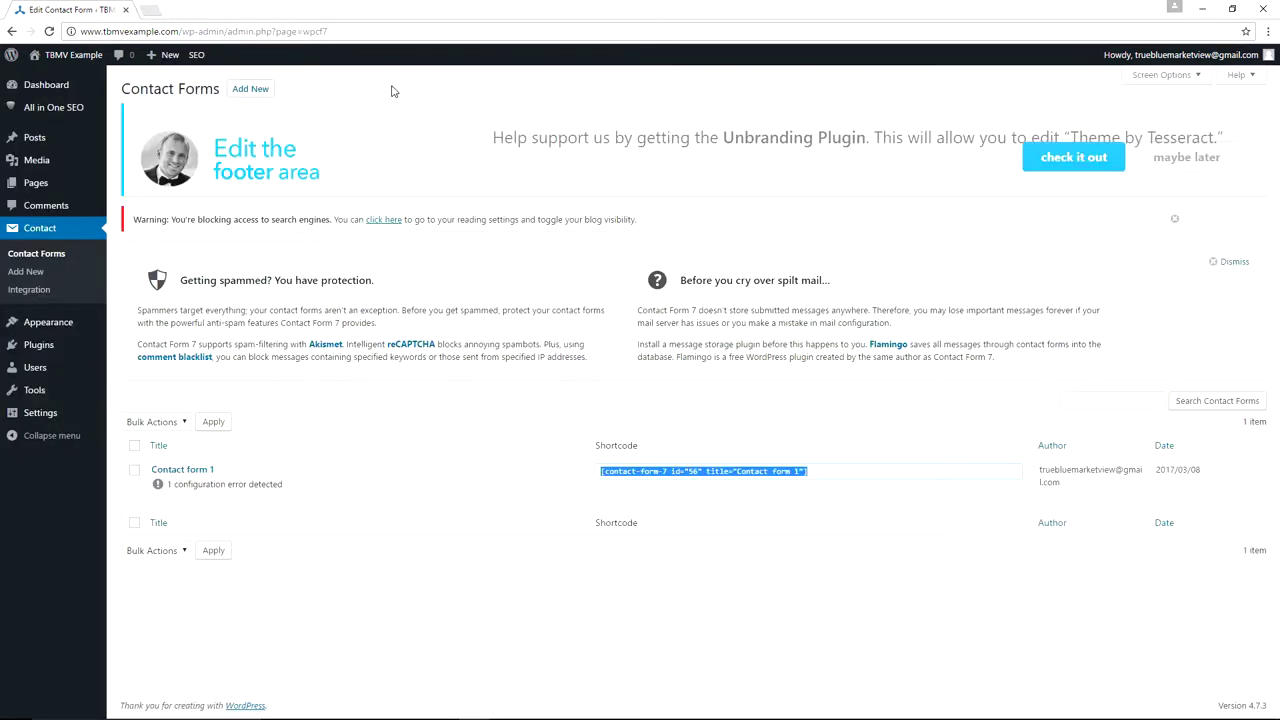
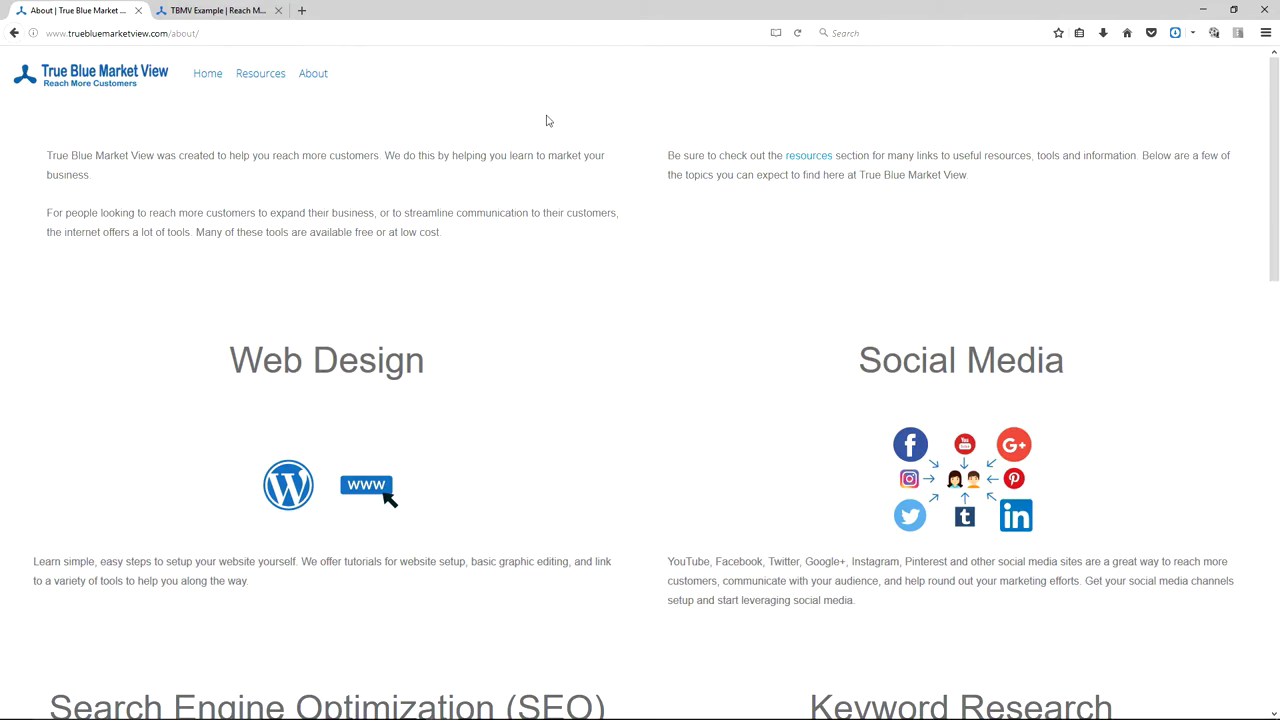
scroll(546, 121, down, 3)
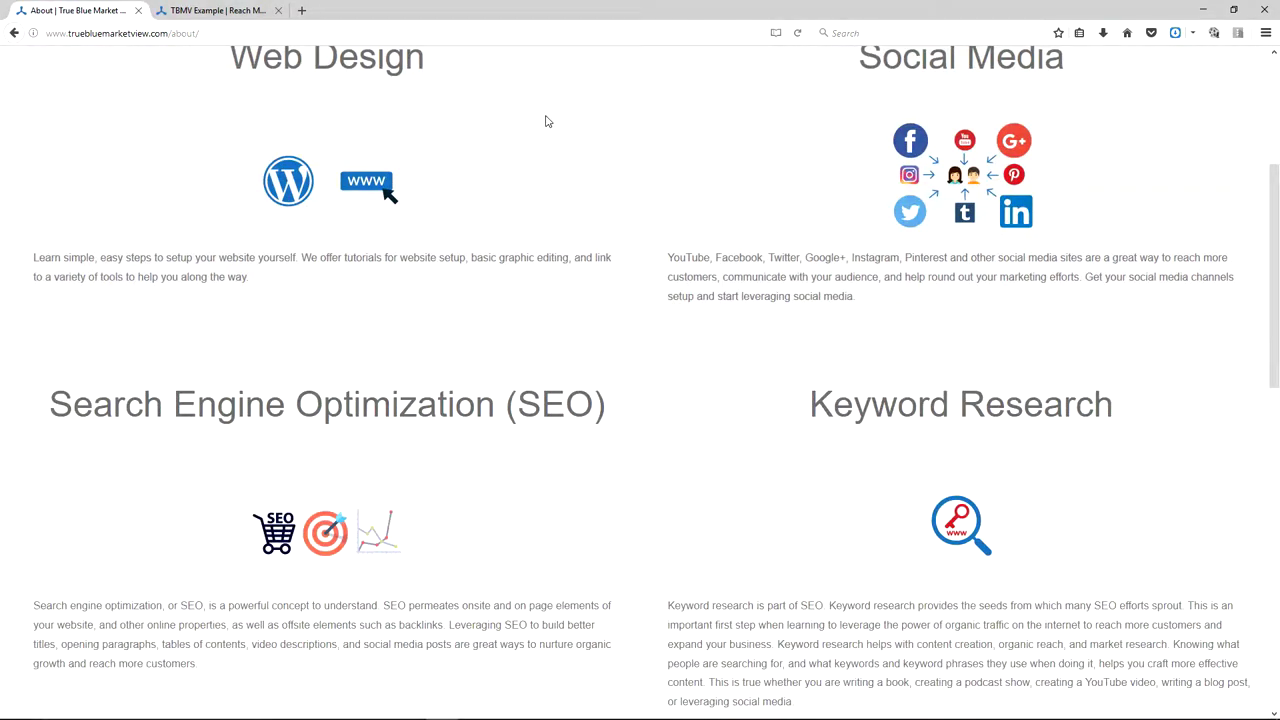
scroll(546, 121, down, 4)
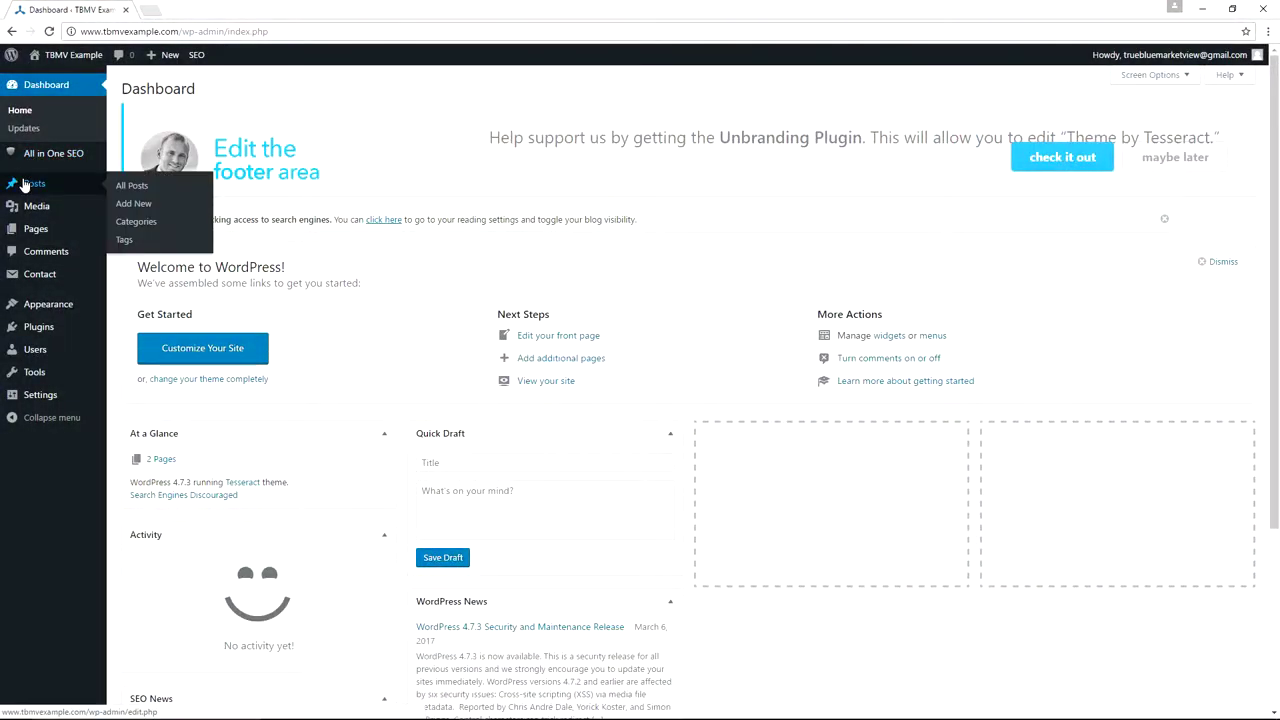
- Create a new page titled About and assign it the Full Width Page template
mouse_move(35, 229)
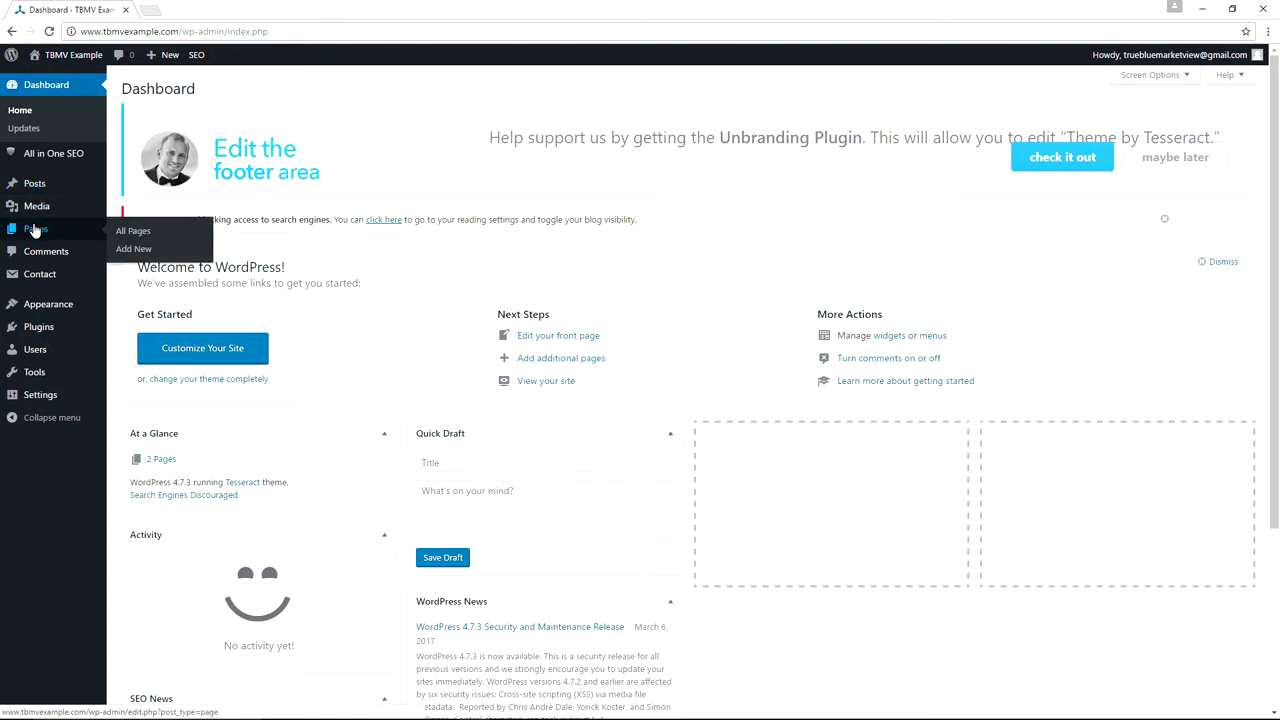
click(128, 250)
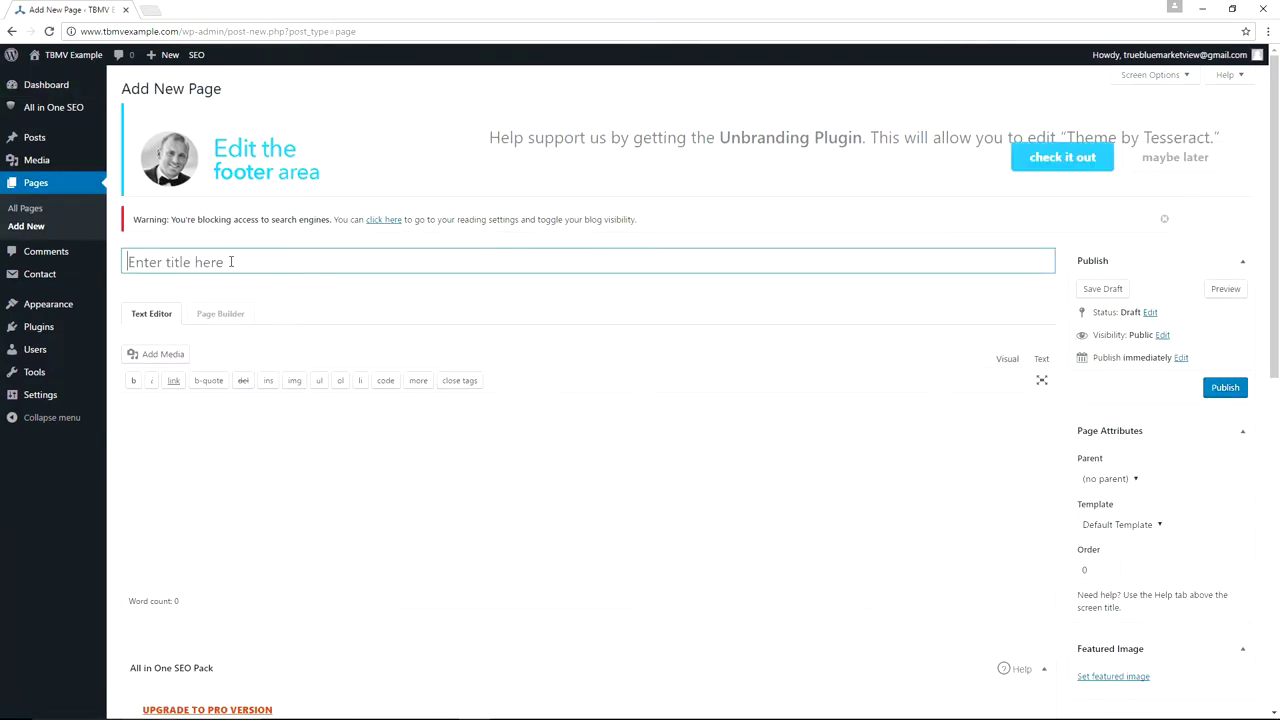
text(About)
scroll(988, 409, down, 1)
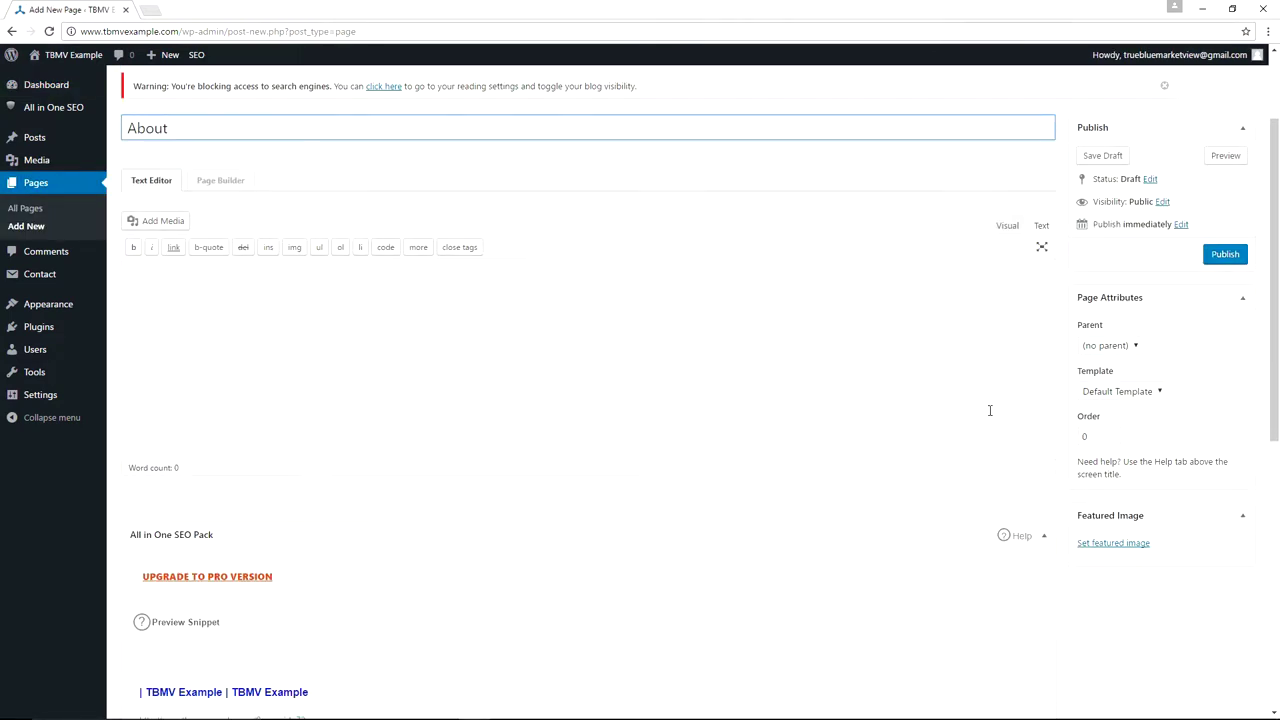
click(1143, 395)
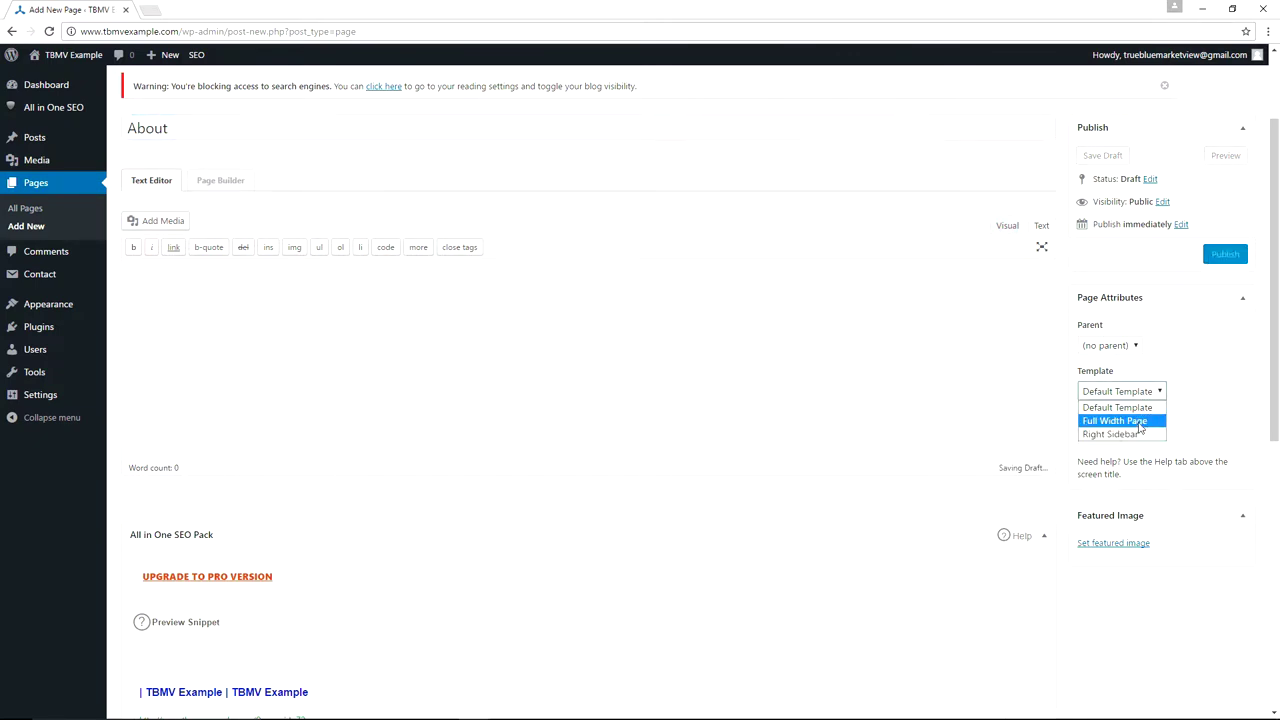
click(1142, 422)
scroll(628, 314, up, 1)
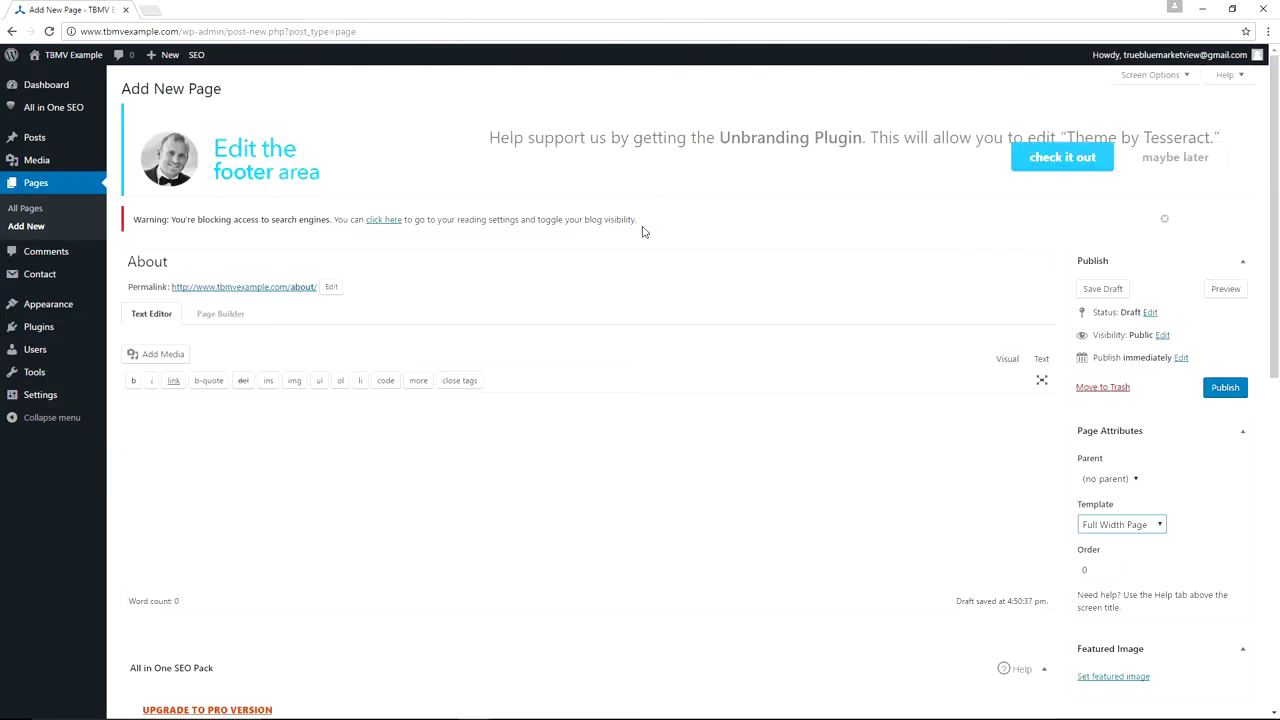
- Open the About page in Page Builder without a layout template, and add a 2 Columns row to the empty layout
click(224, 314)
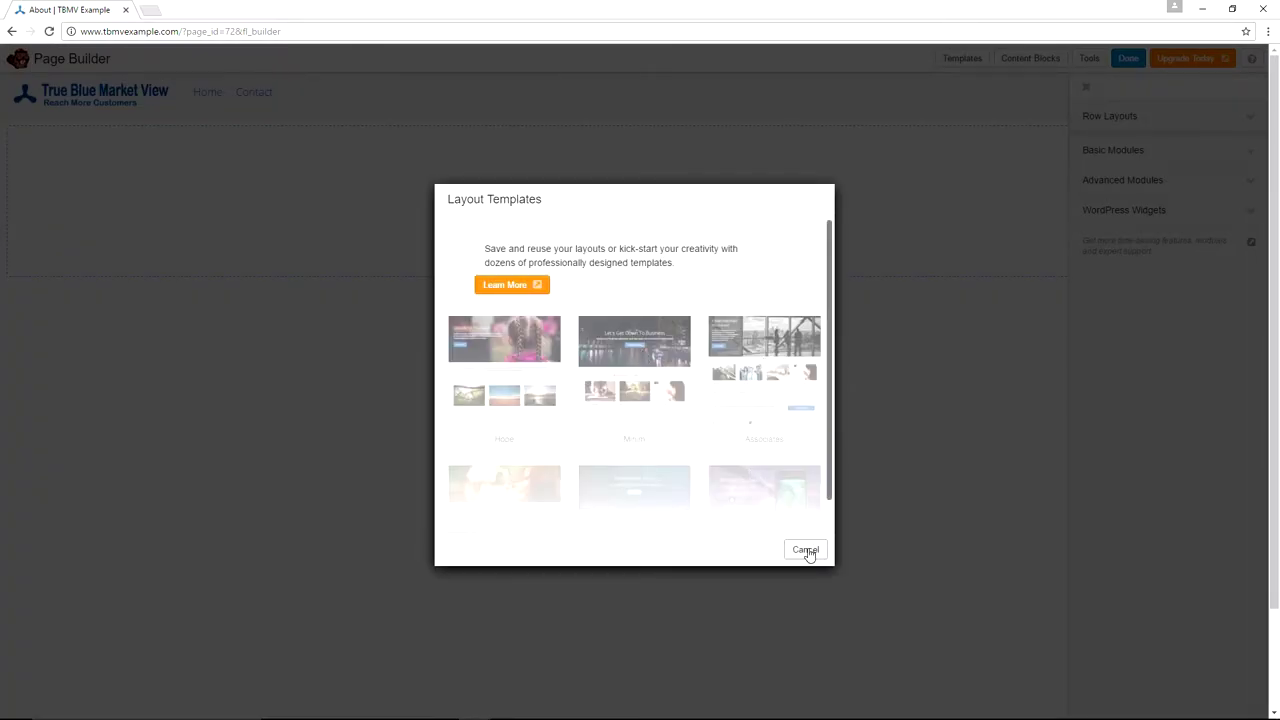
click(805, 549)
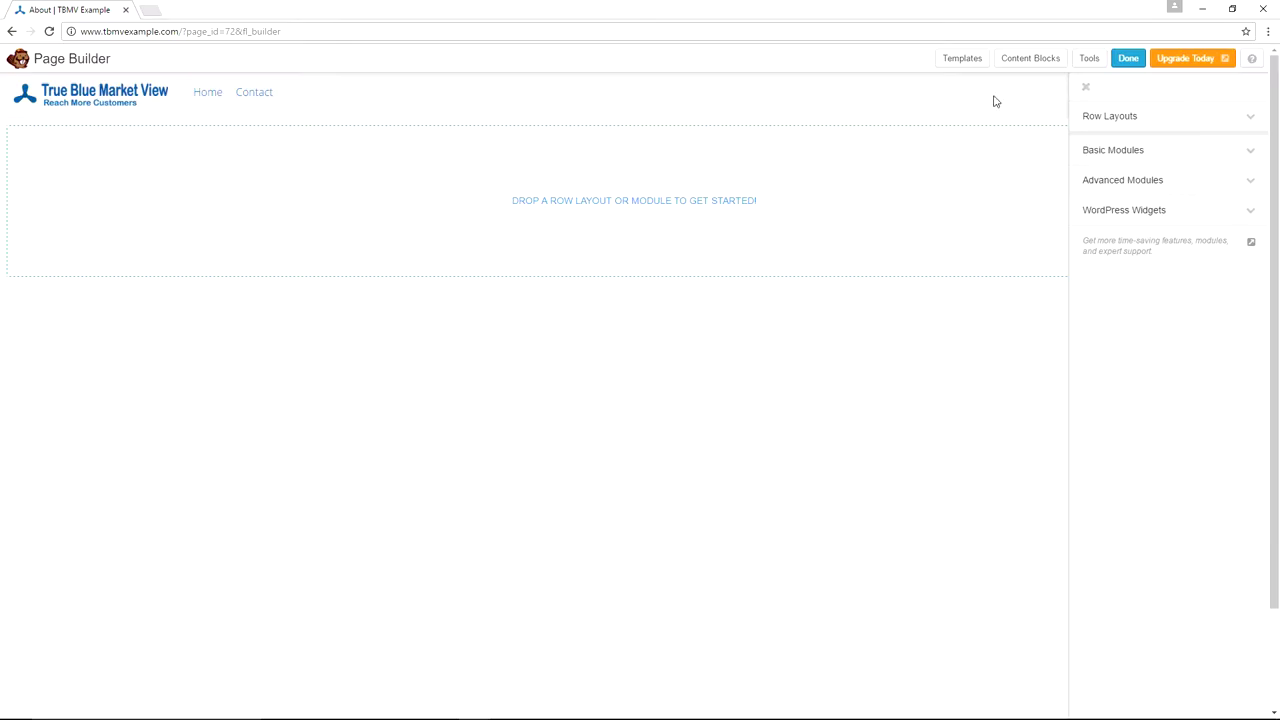
click(1113, 116)
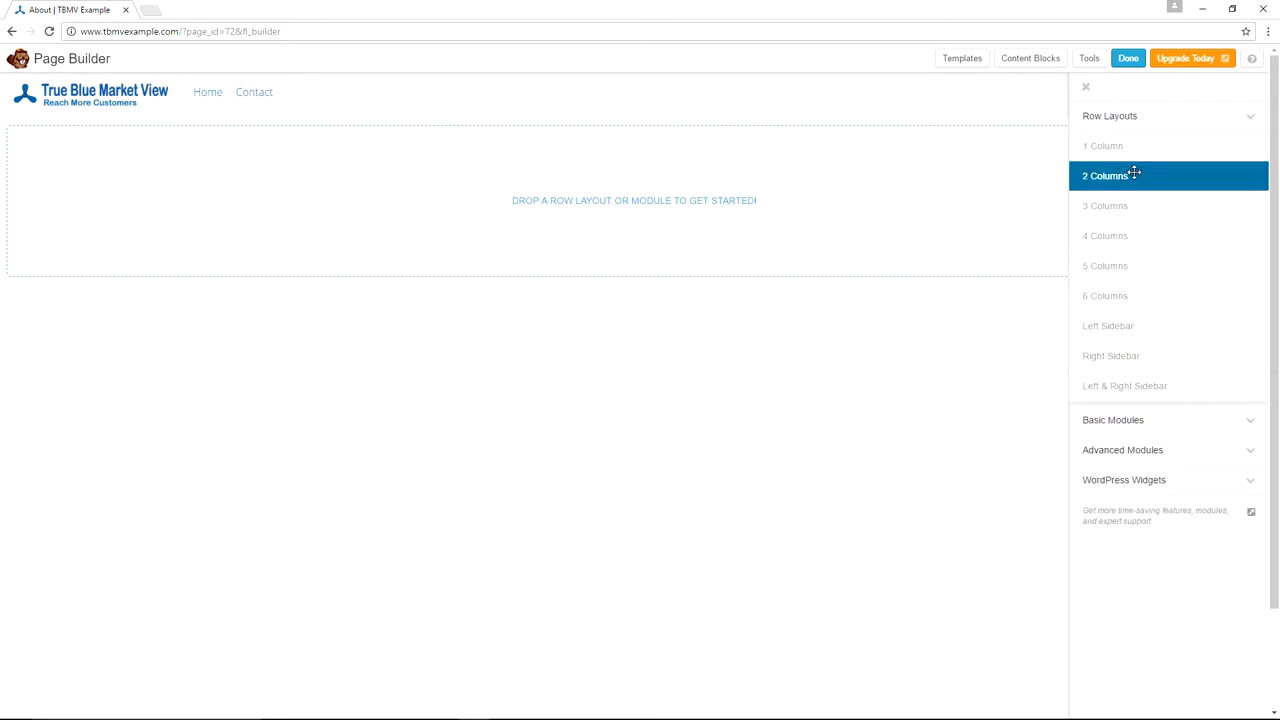
drag(1135, 174, 534, 189)
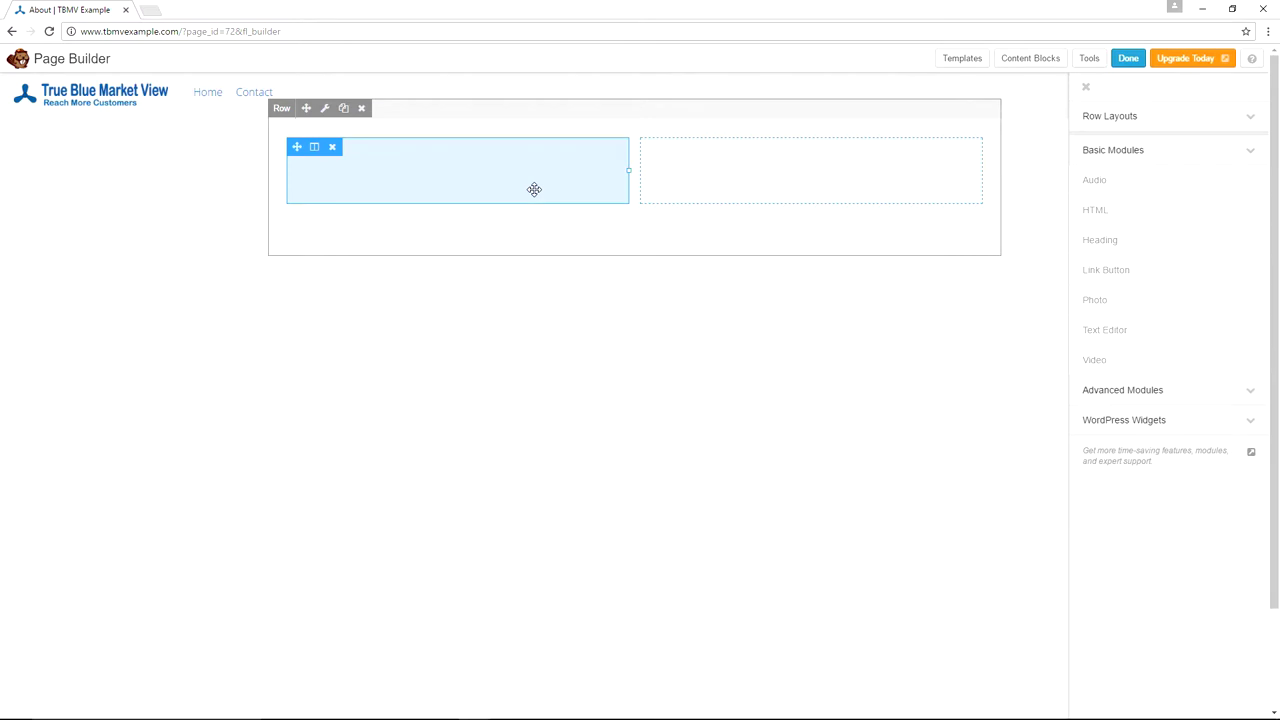
- Set both the width and the content width of the two-column row to Full Width
click(325, 109)
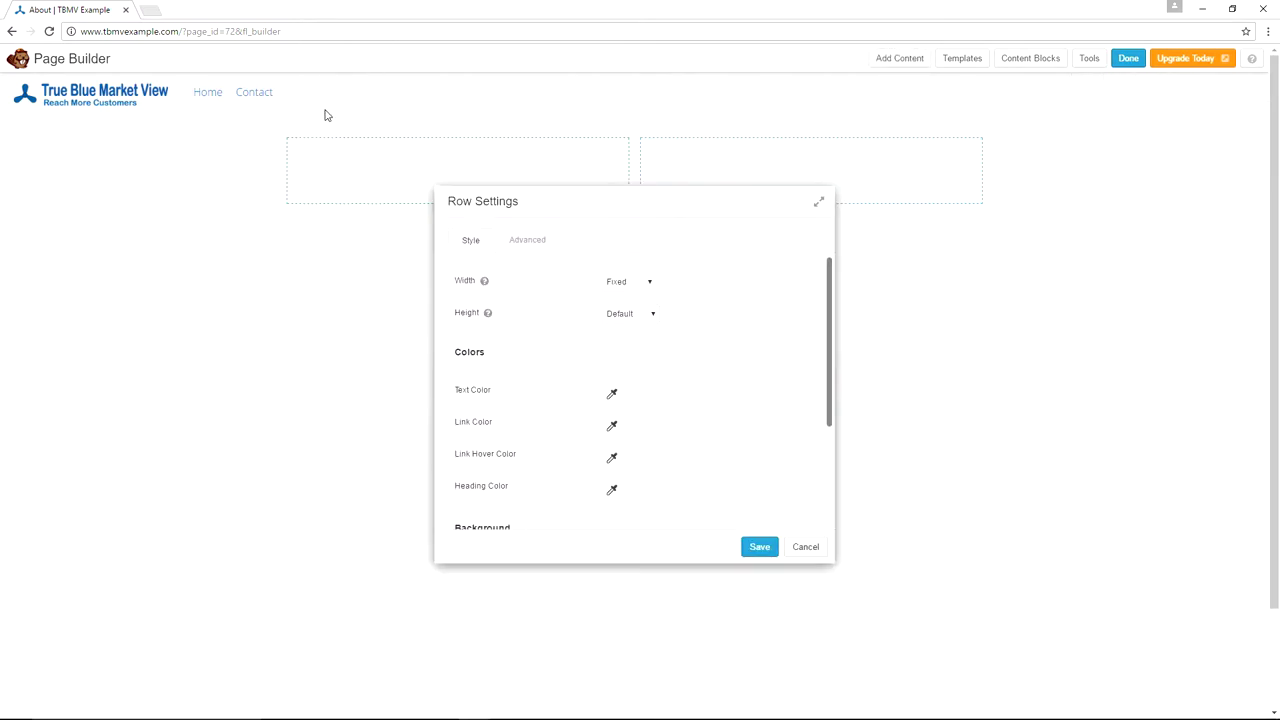
click(641, 285)
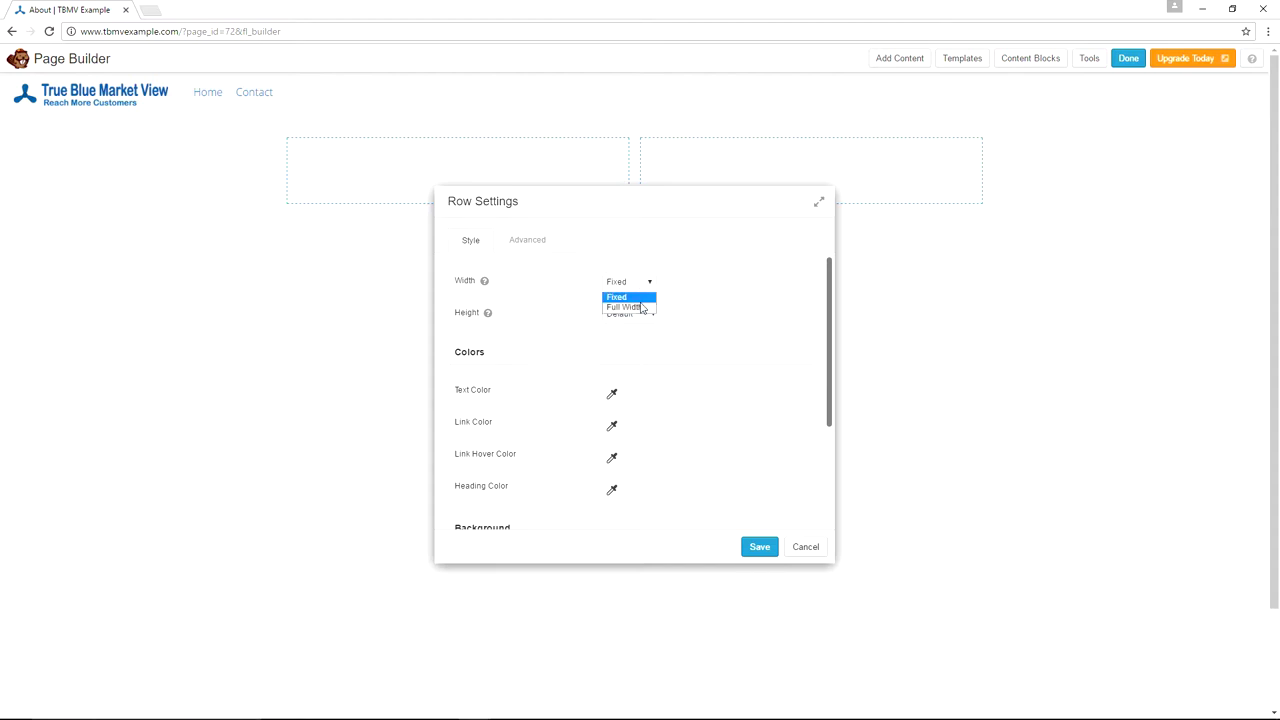
click(643, 307)
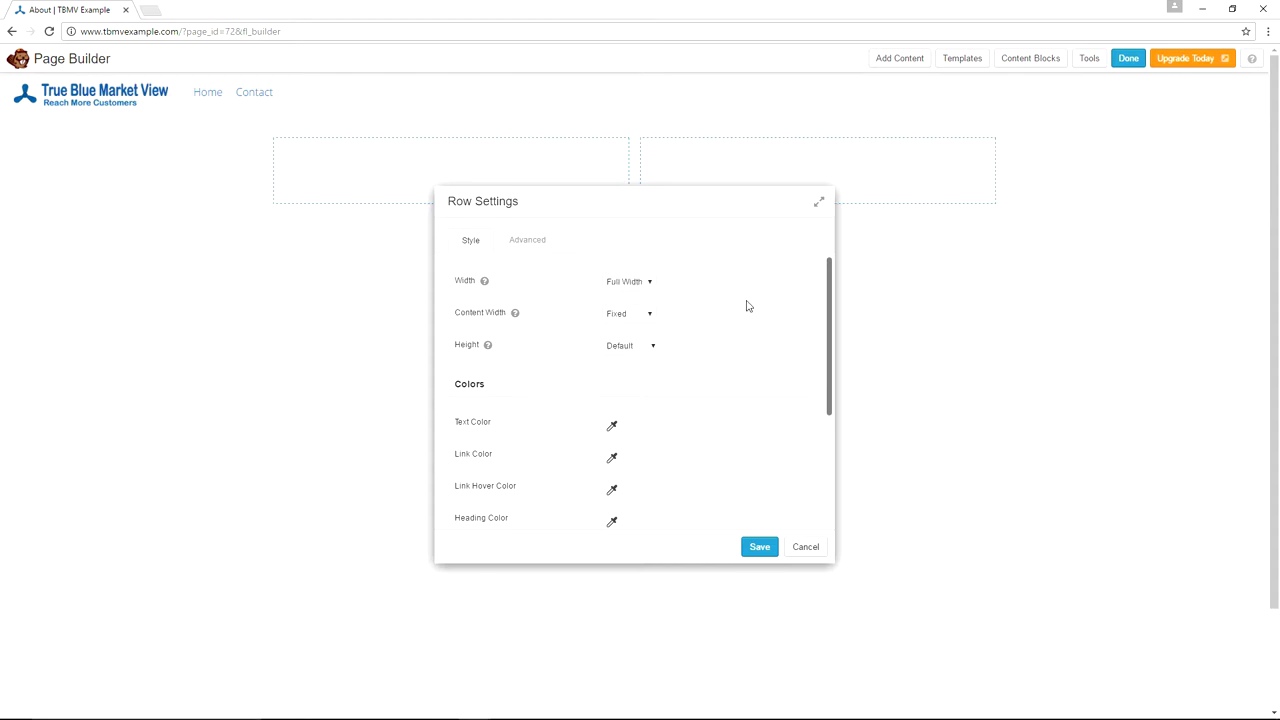
click(651, 316)
click(648, 339)
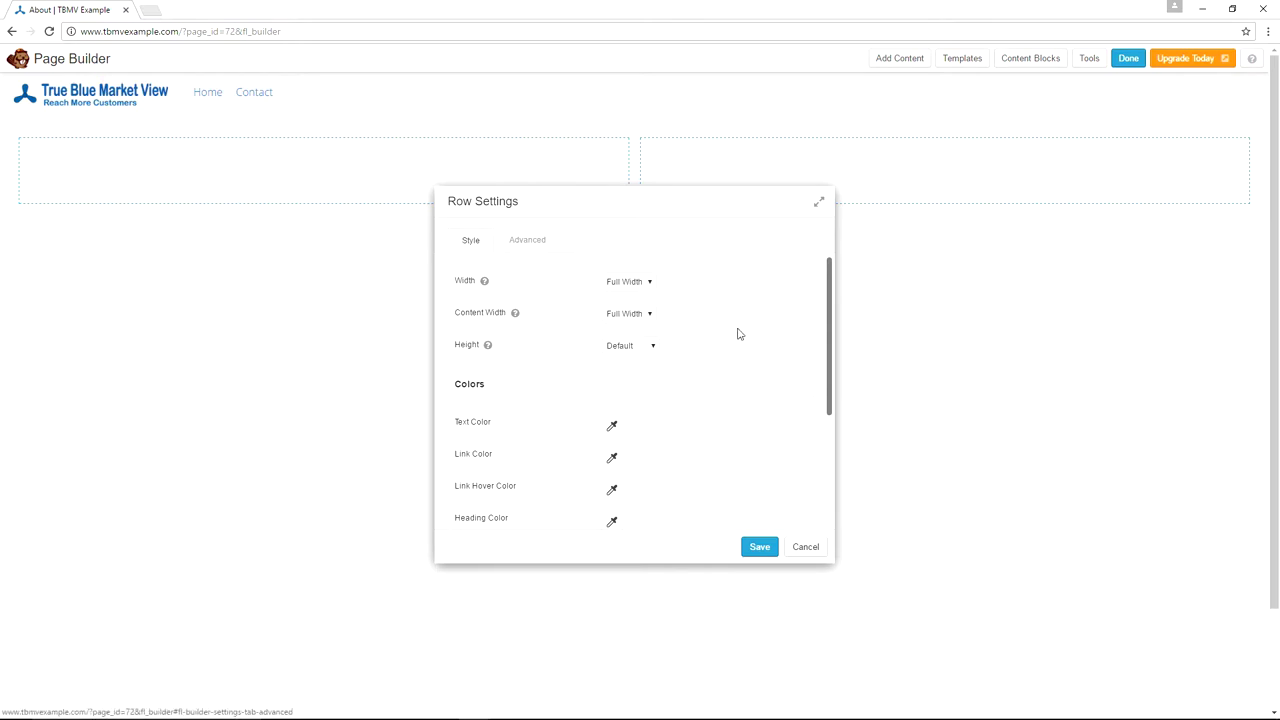
- Set the row's background type to Color, and view the background colour choices
scroll(740, 334, down, 2)
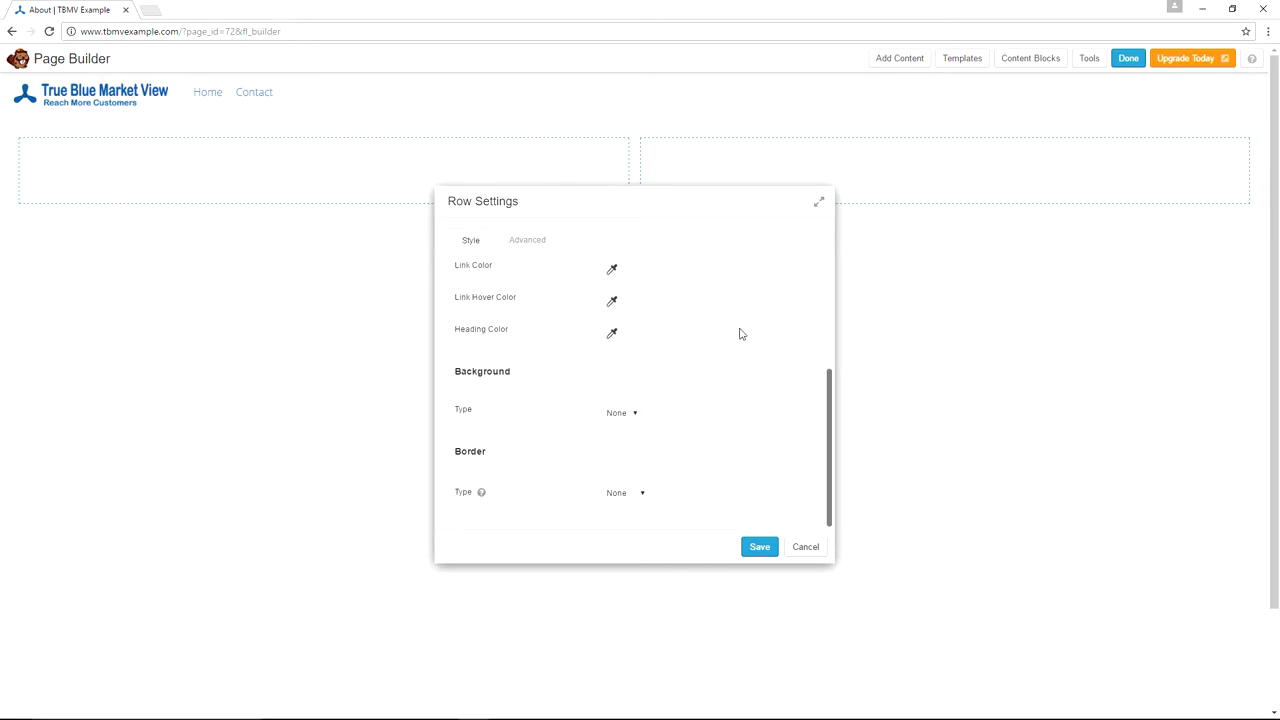
click(632, 415)
scroll(643, 432, down, 1)
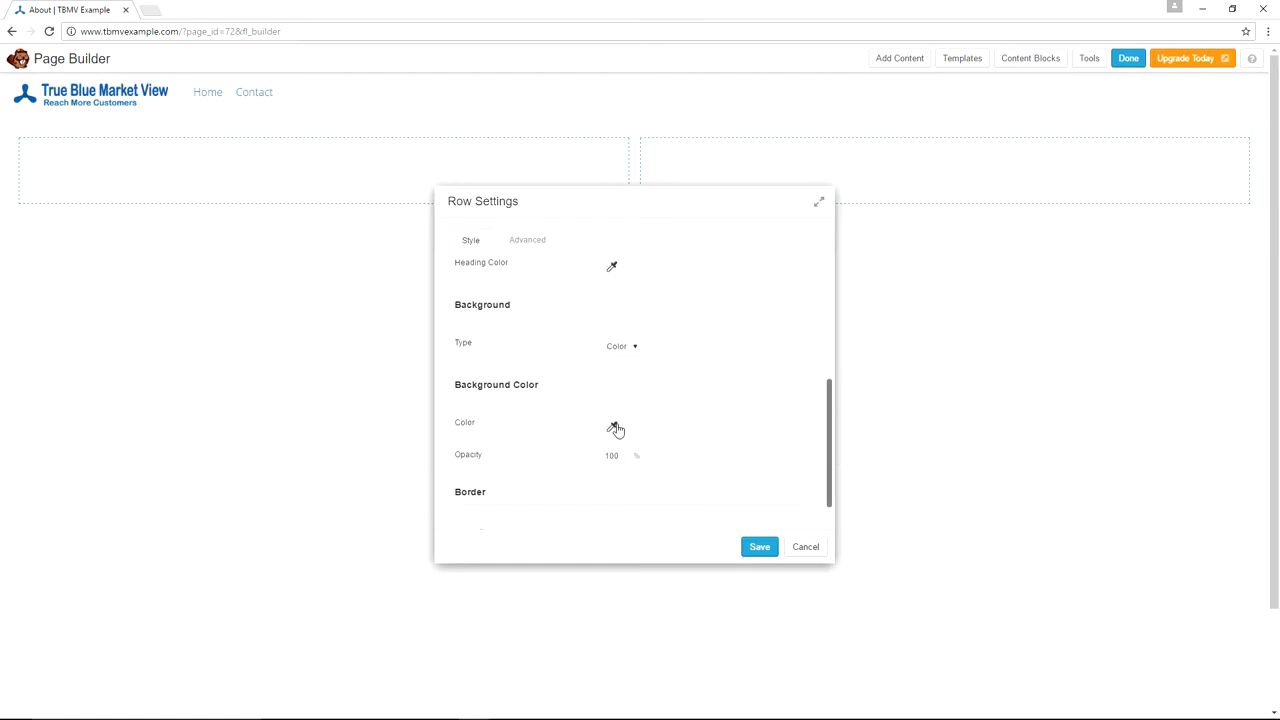
click(613, 427)
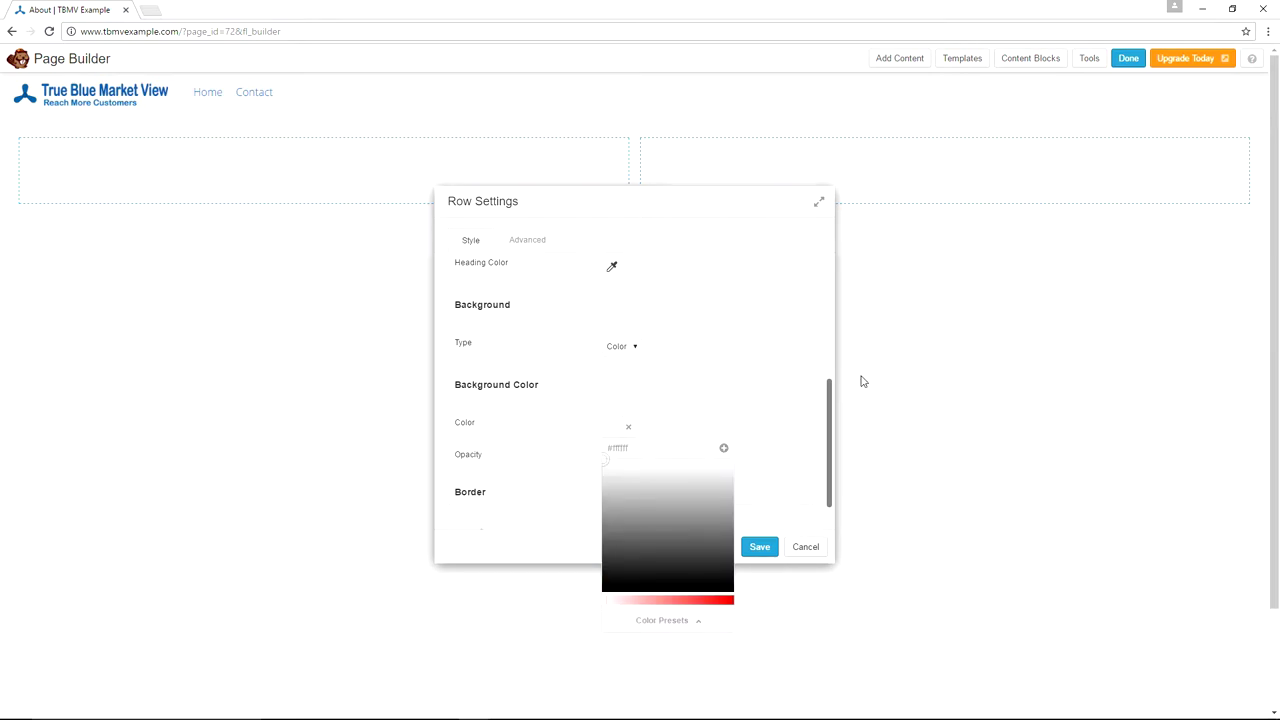
click(724, 369)
- Check the row's margin and padding settings, and save the row settings
click(535, 243)
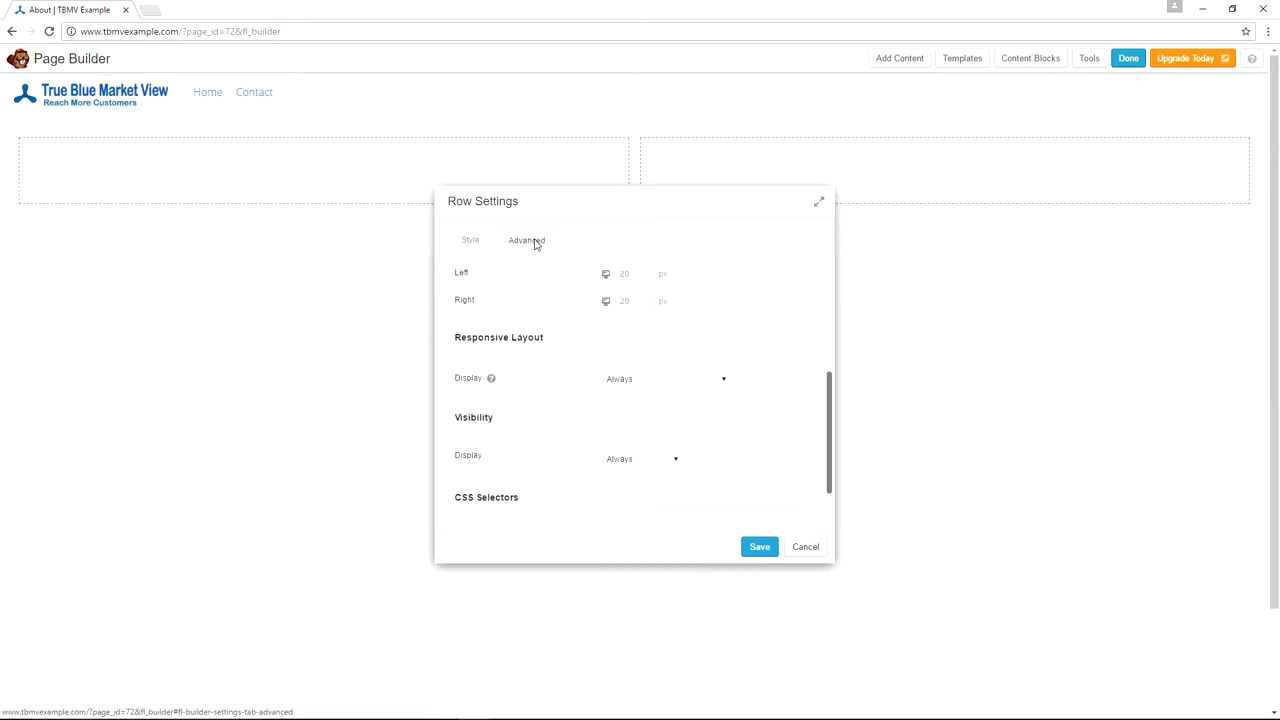
scroll(645, 290, up, 5)
scroll(650, 295, down, 1)
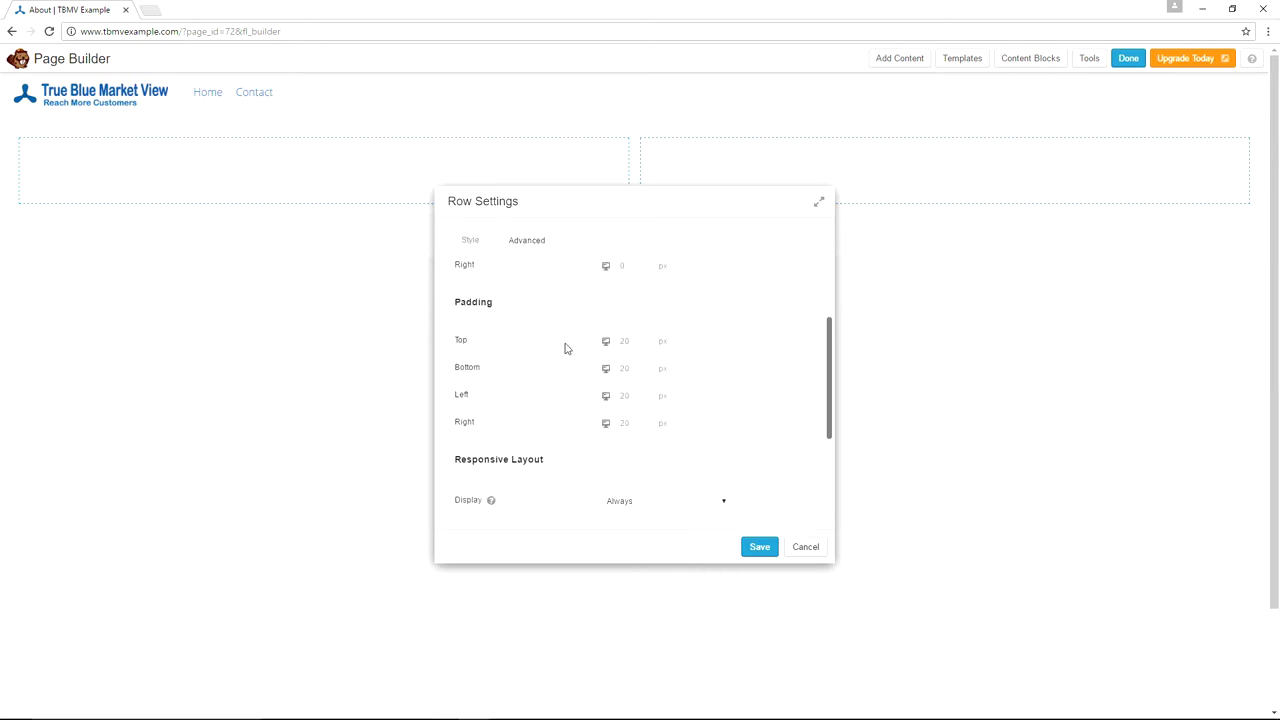
scroll(749, 394, down, 3)
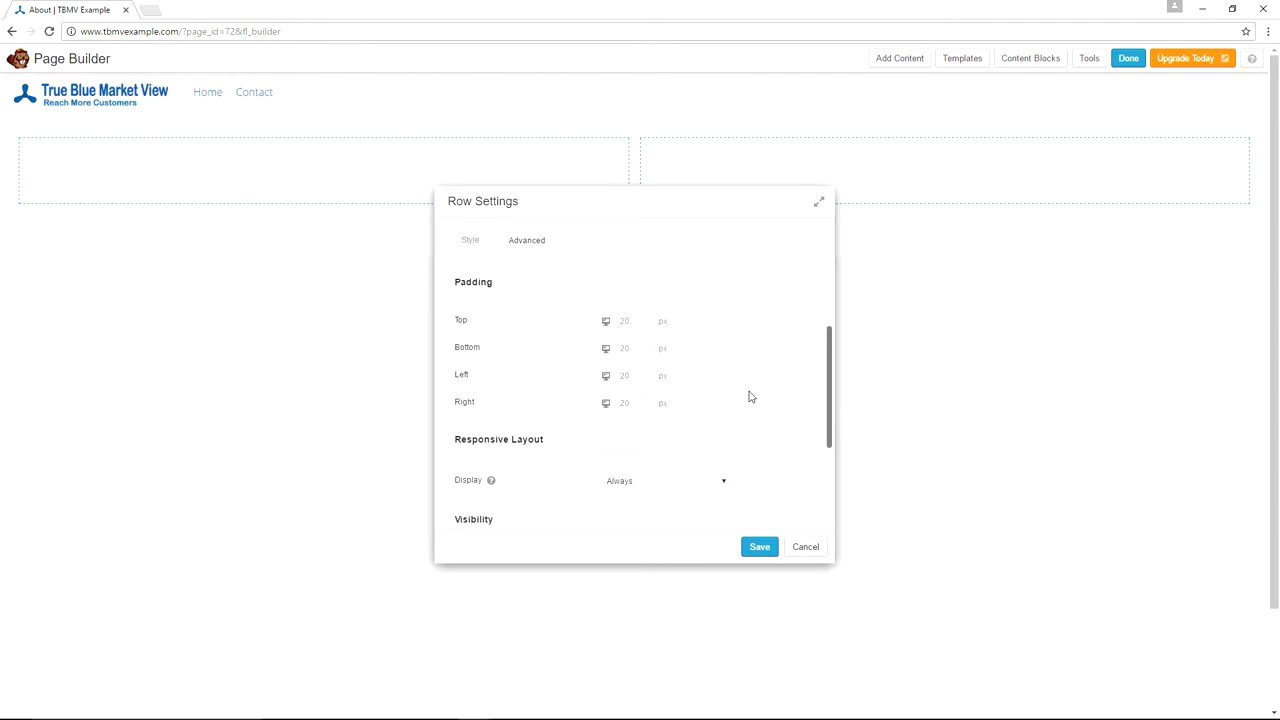
scroll(636, 289, up, 5)
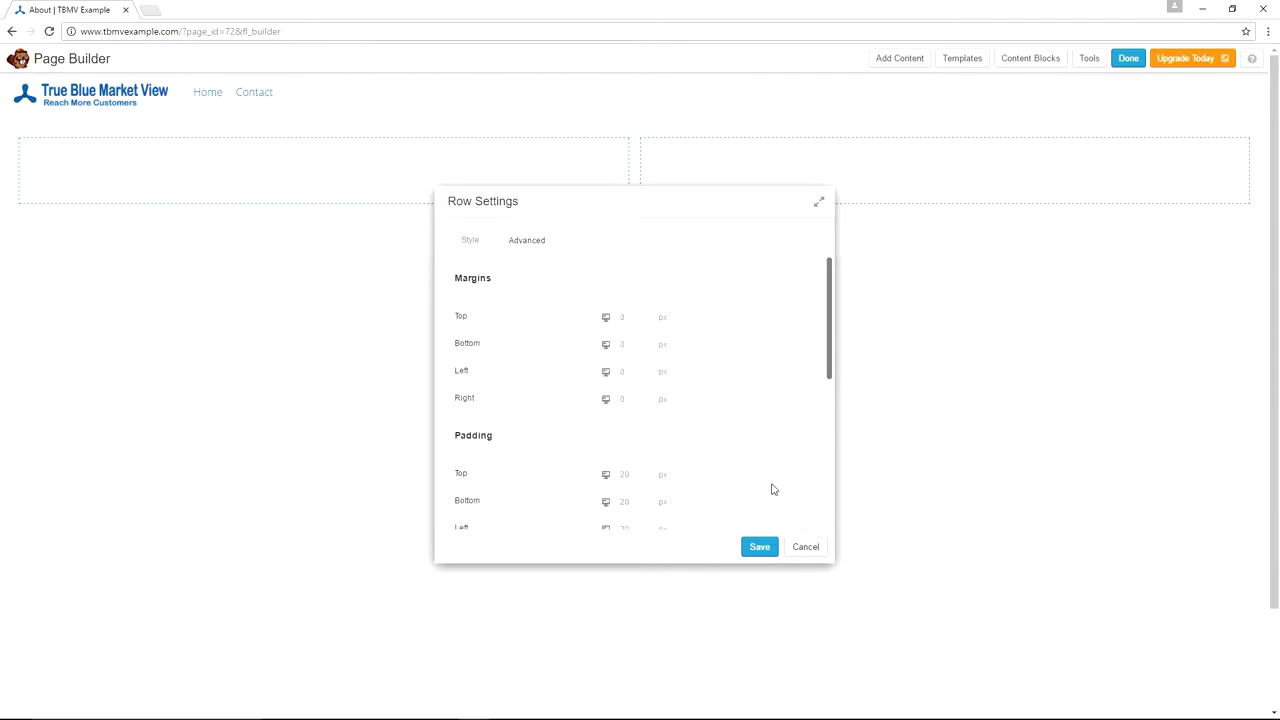
click(760, 550)
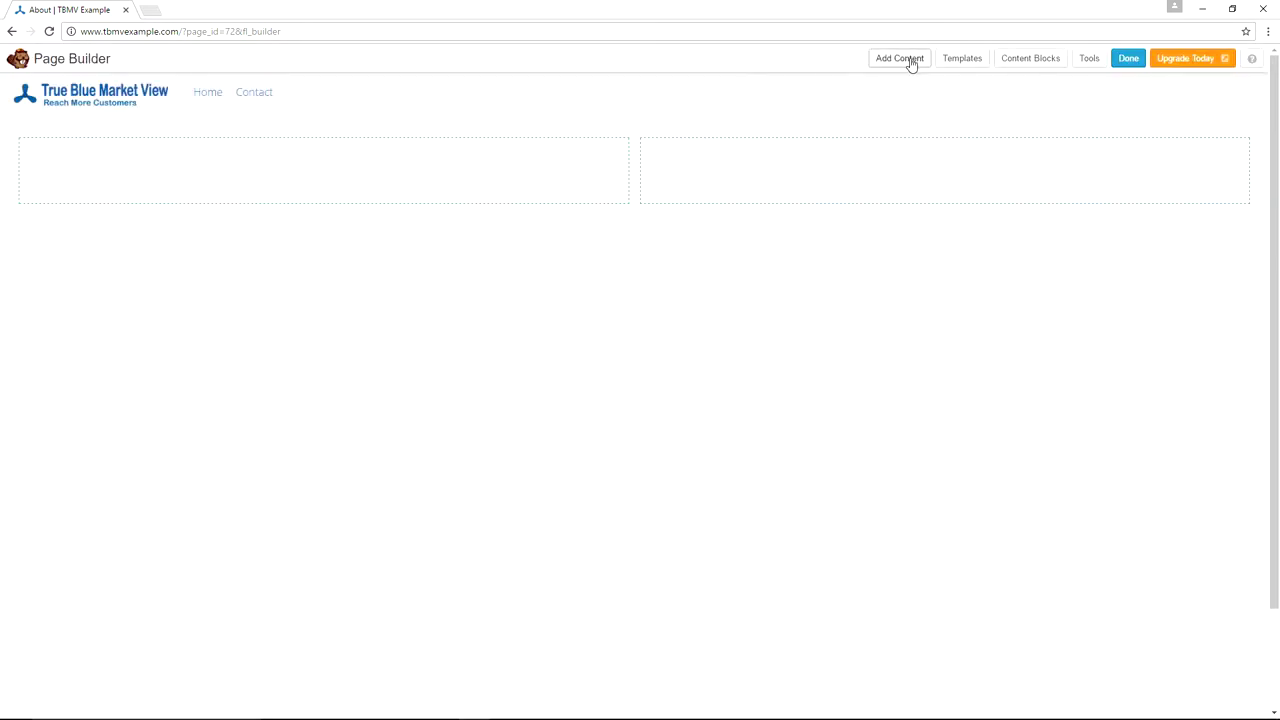
- Add a Text Editor module with the two-paragraph True Blue Market View introduction to the first column, set its top margin to 50 px, and save it
click(900, 59)
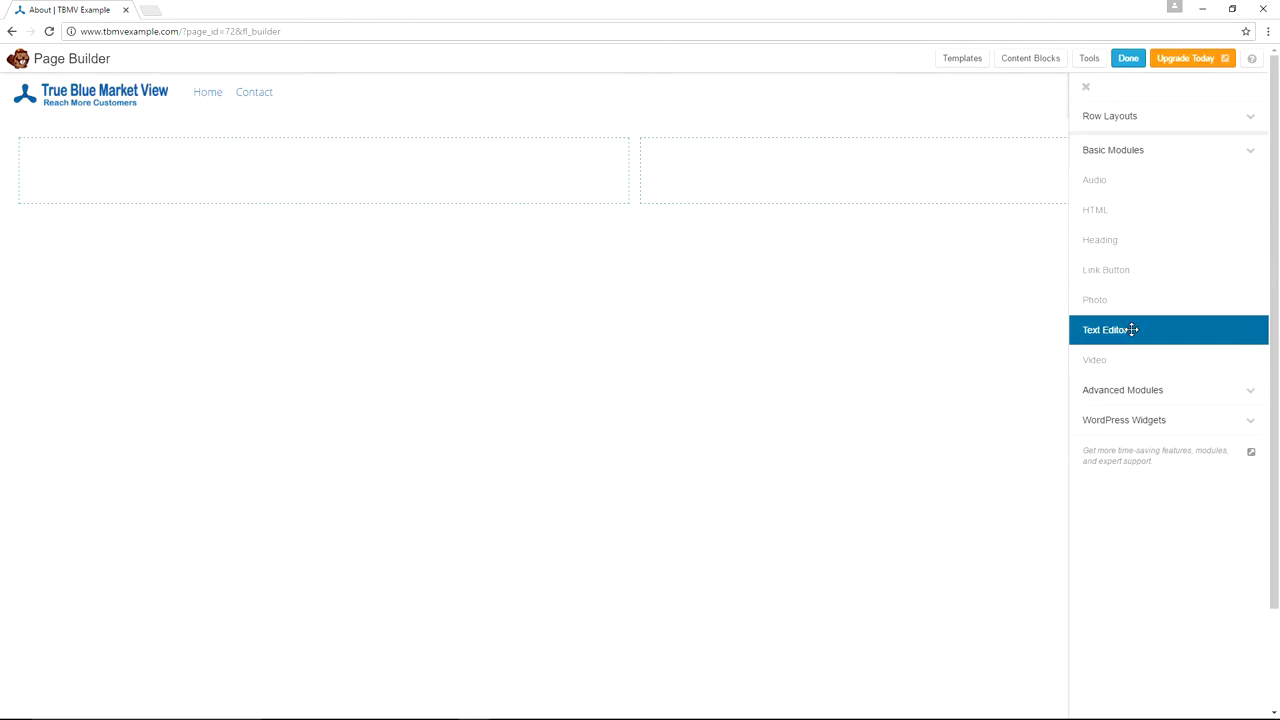
drag(1133, 329, 260, 184)
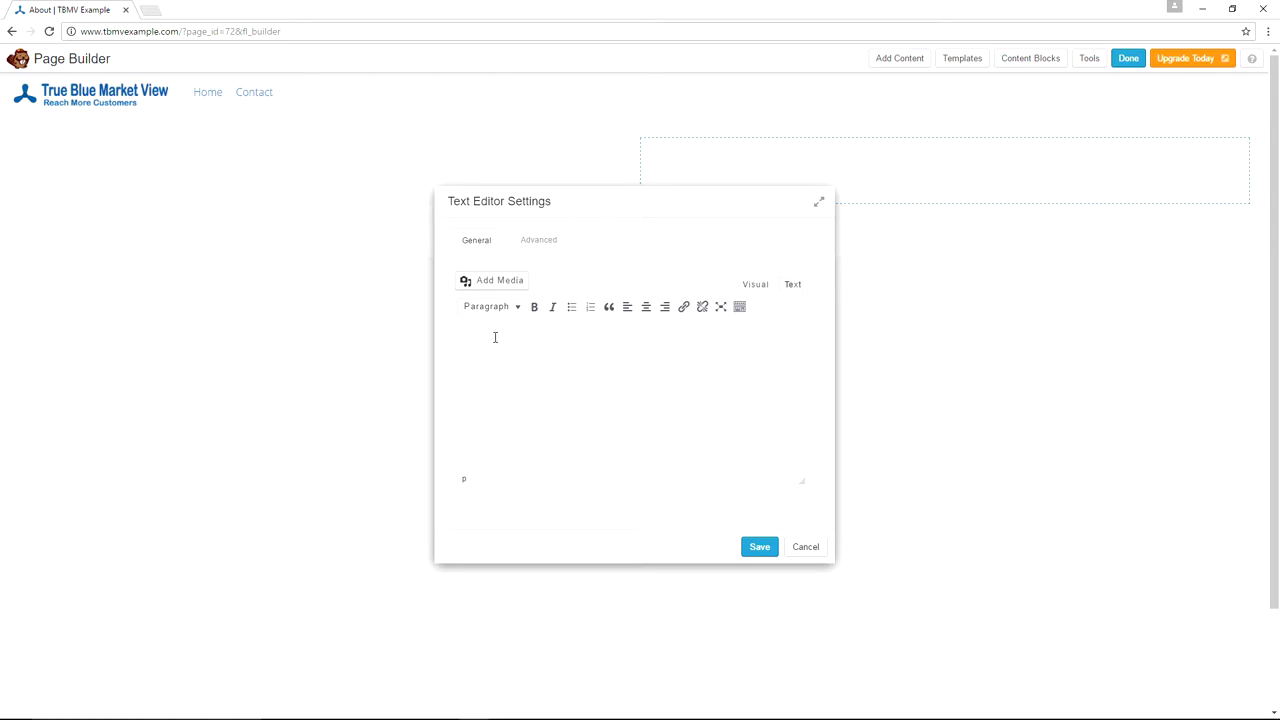
text(True Blue Market View was created to help you reach more customers. We do this by helping you learn to market your business. For people looking to reach more customers to expand their business, or to streamline communication to their customers, the internet offers a lot of tools. Many of these tools are available free or at low cost.)
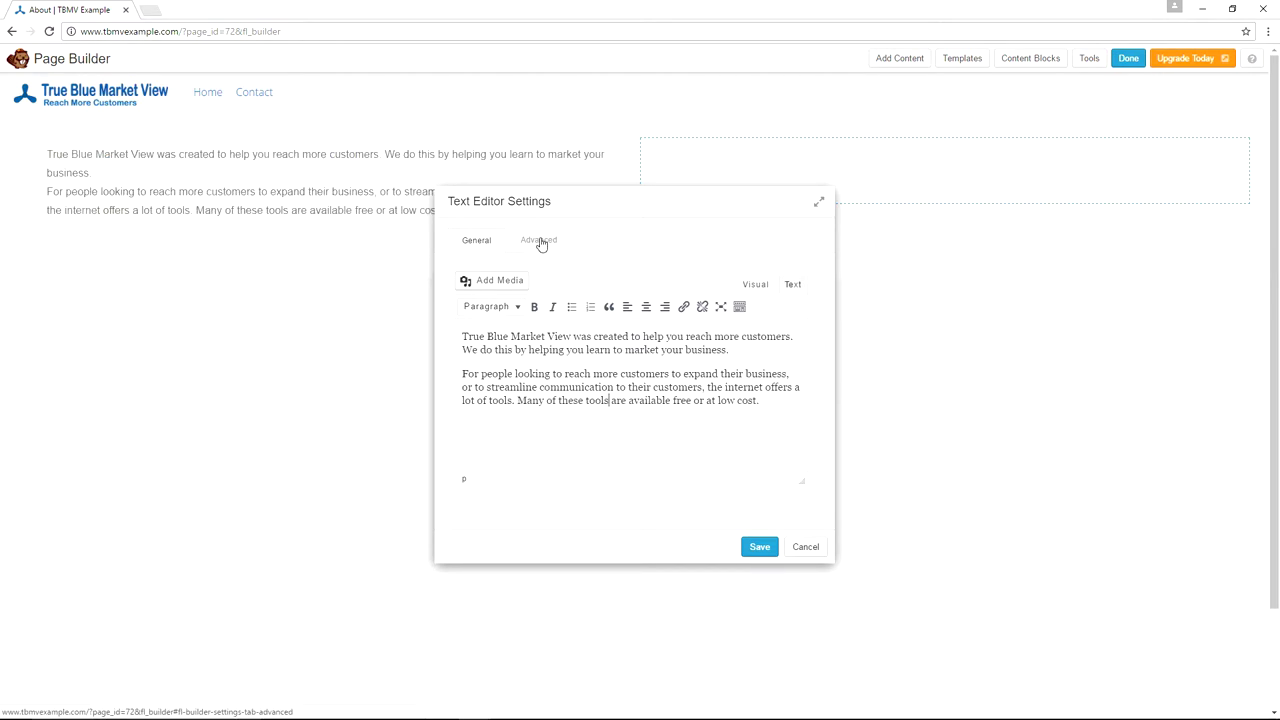
click(539, 241)
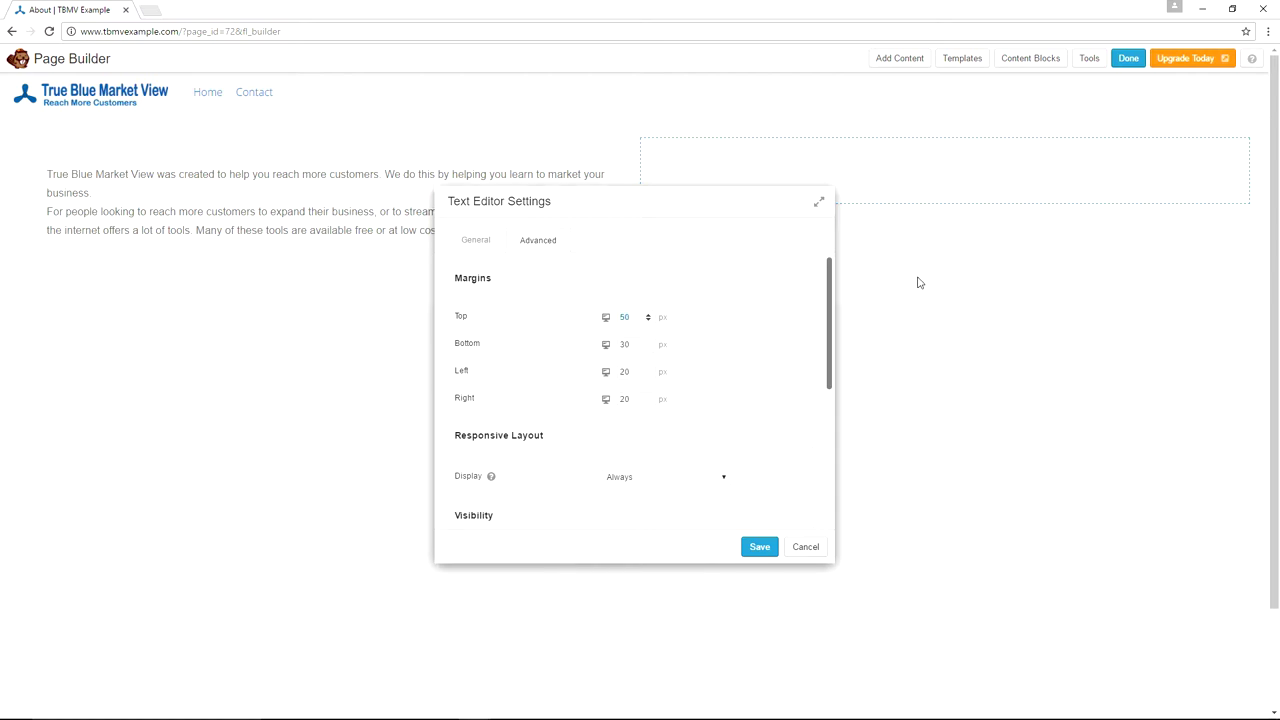
click(760, 549)
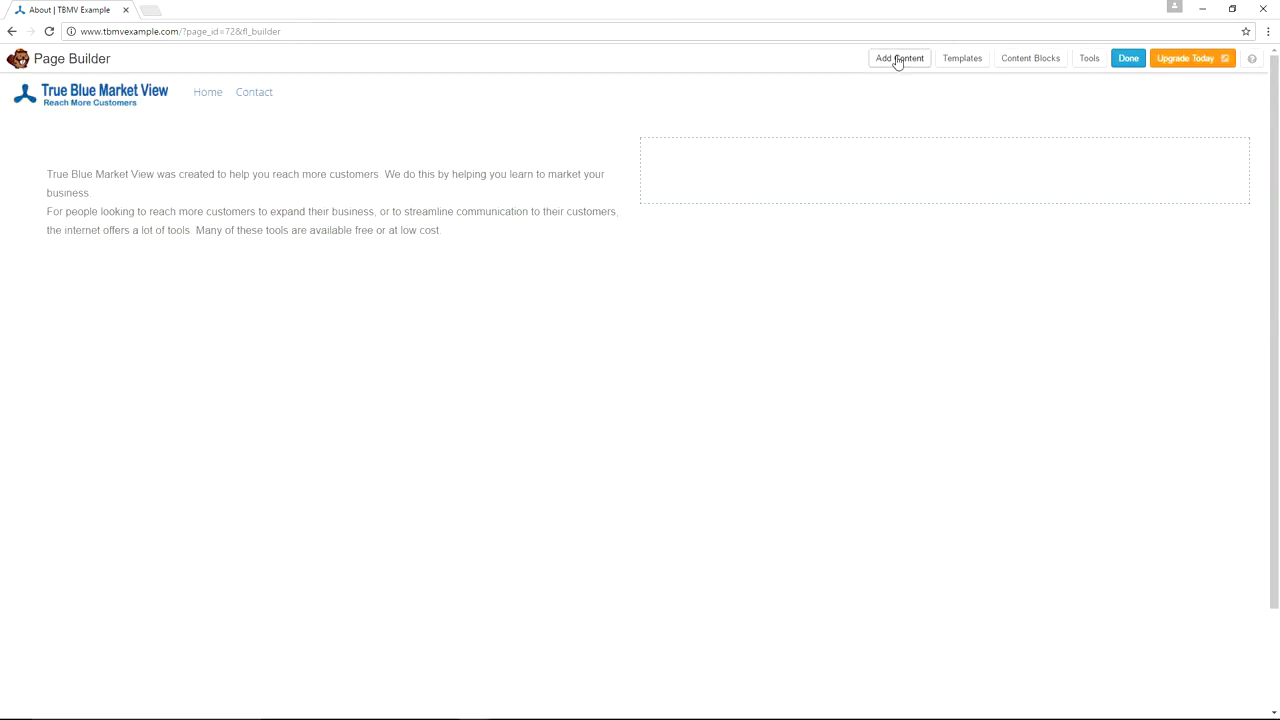
- Add a Text Editor module to the second column, and enter the "Be sure to check out the resources section" paragraph with its resources link
click(898, 60)
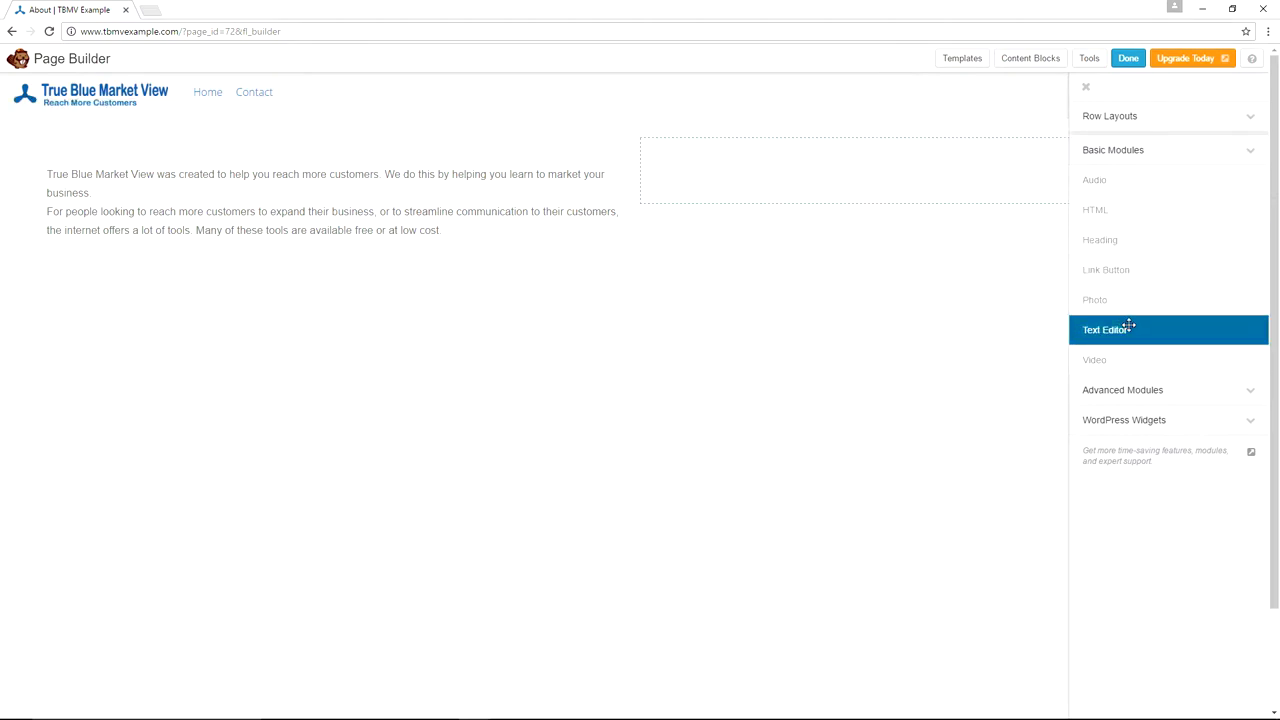
drag(1129, 327, 740, 160)
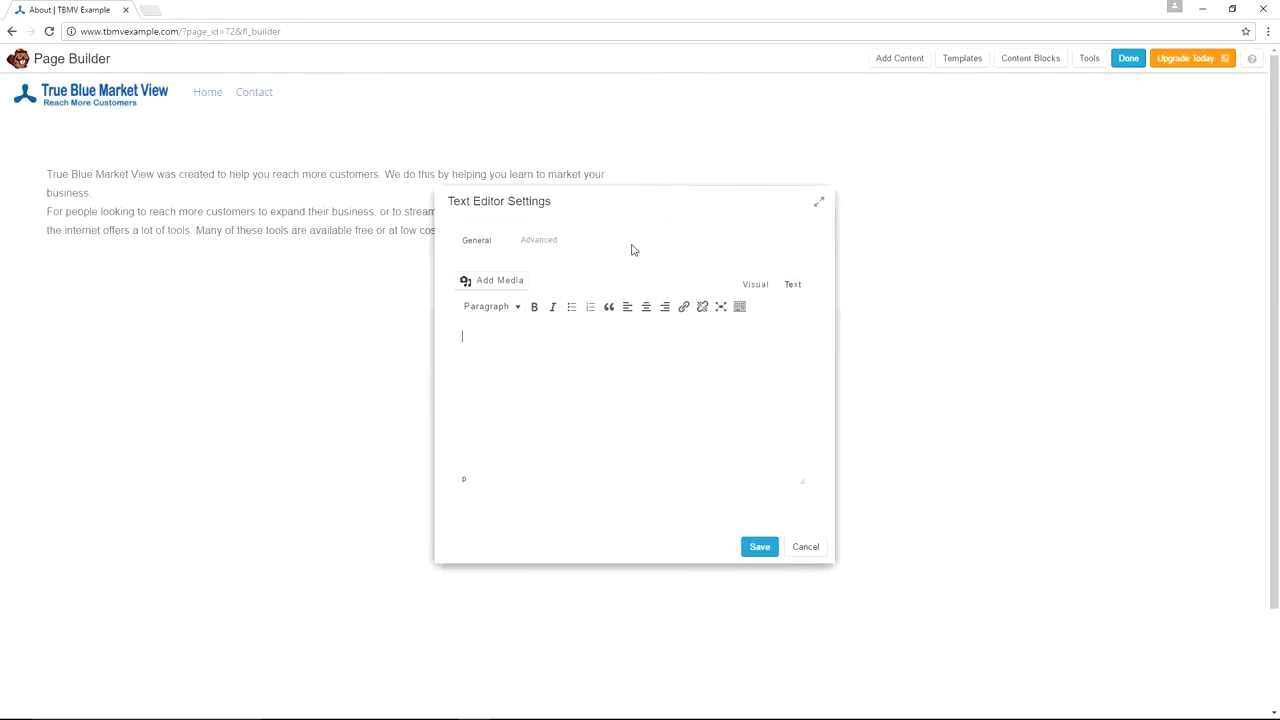
text(Be sure to check out the resources section for many links to useful resources, tools and information. Below are a few of the topics you can expect to find here at True Blue Market View.)
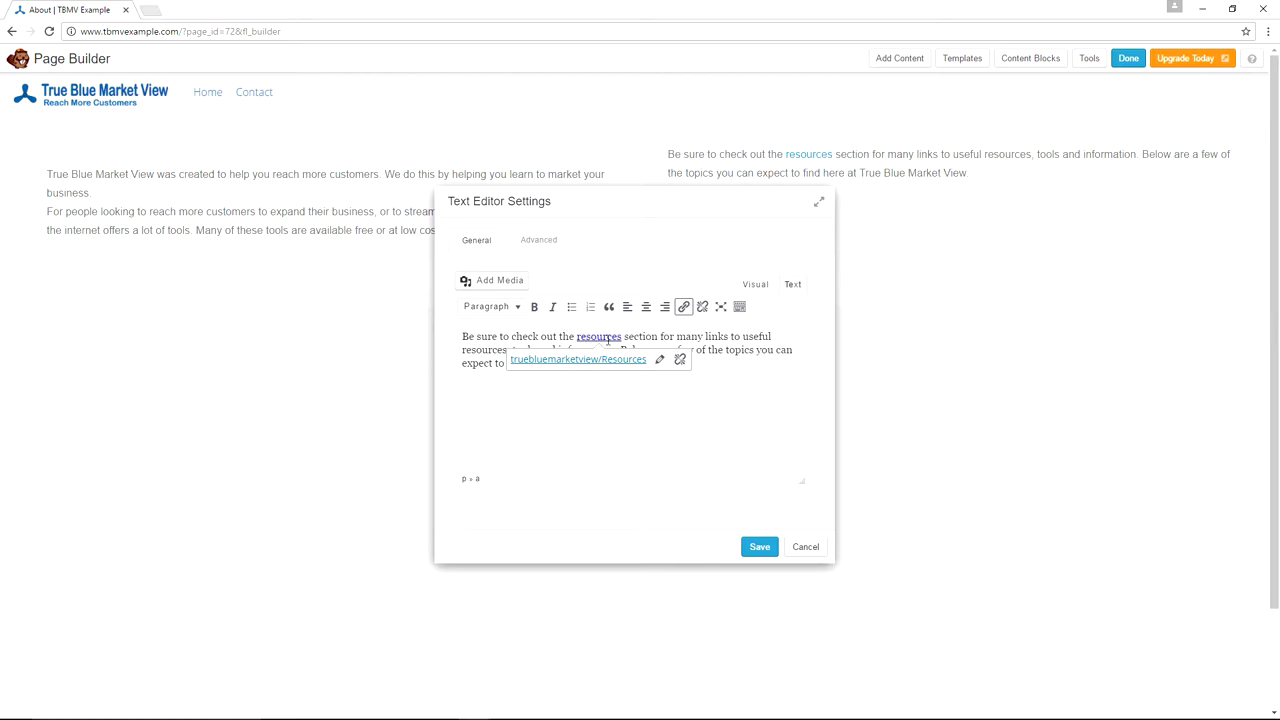
click(678, 336)
drag(677, 336, 704, 337)
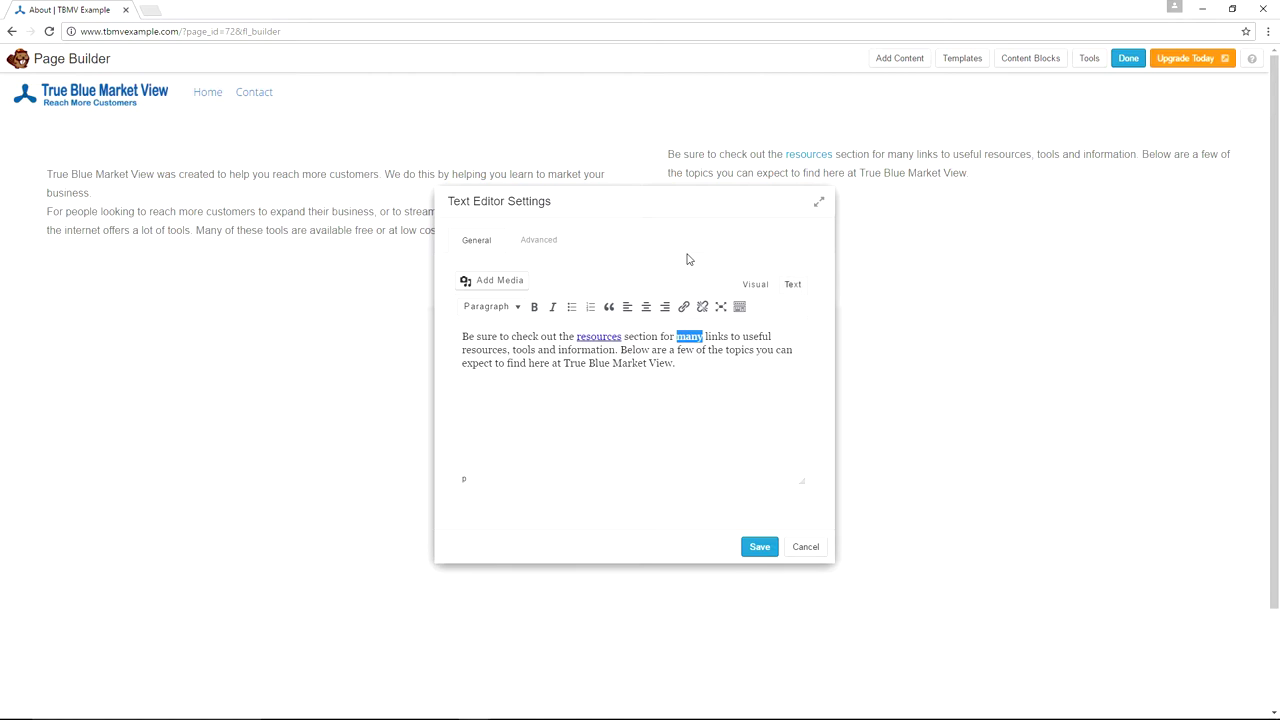
click(684, 308)
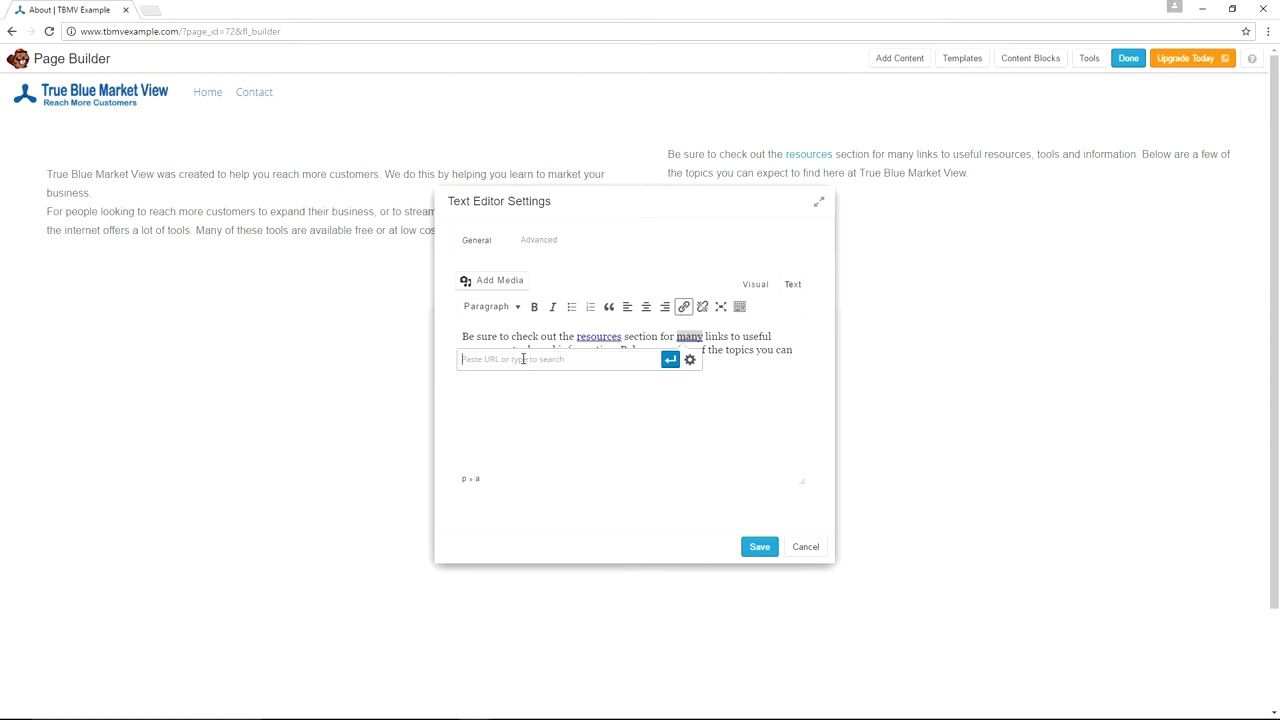
click(689, 362)
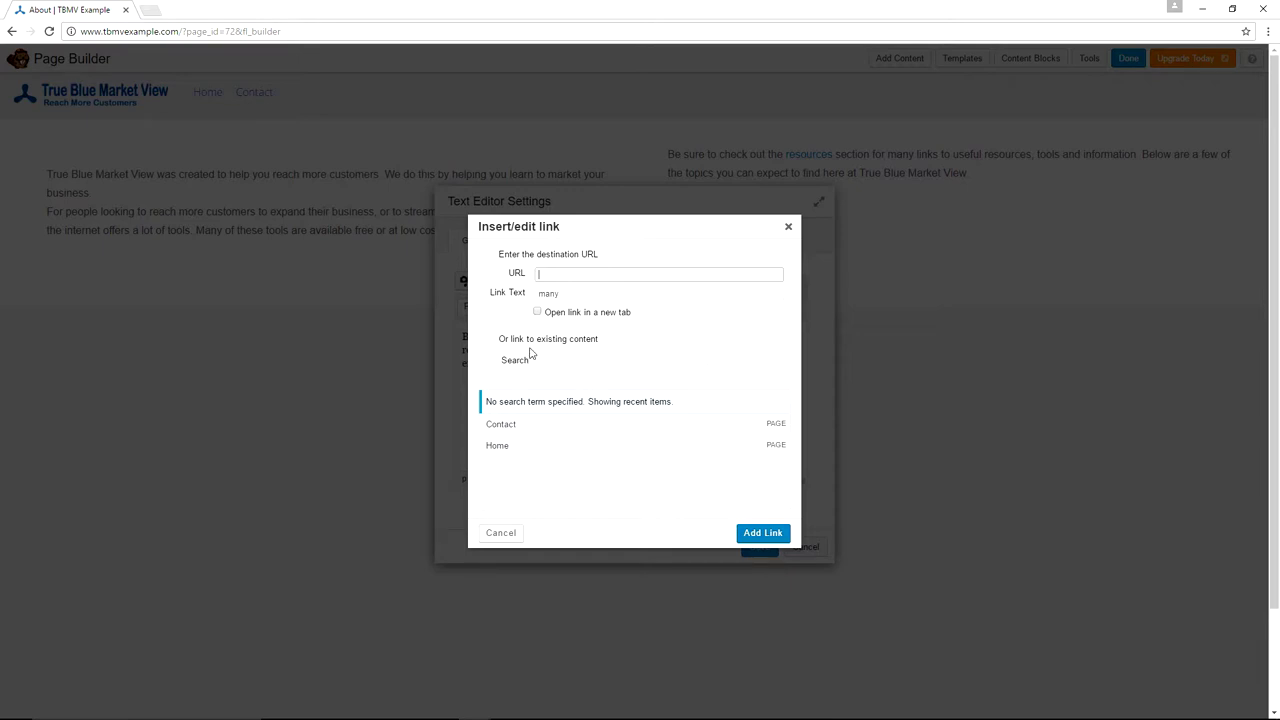
click(787, 228)
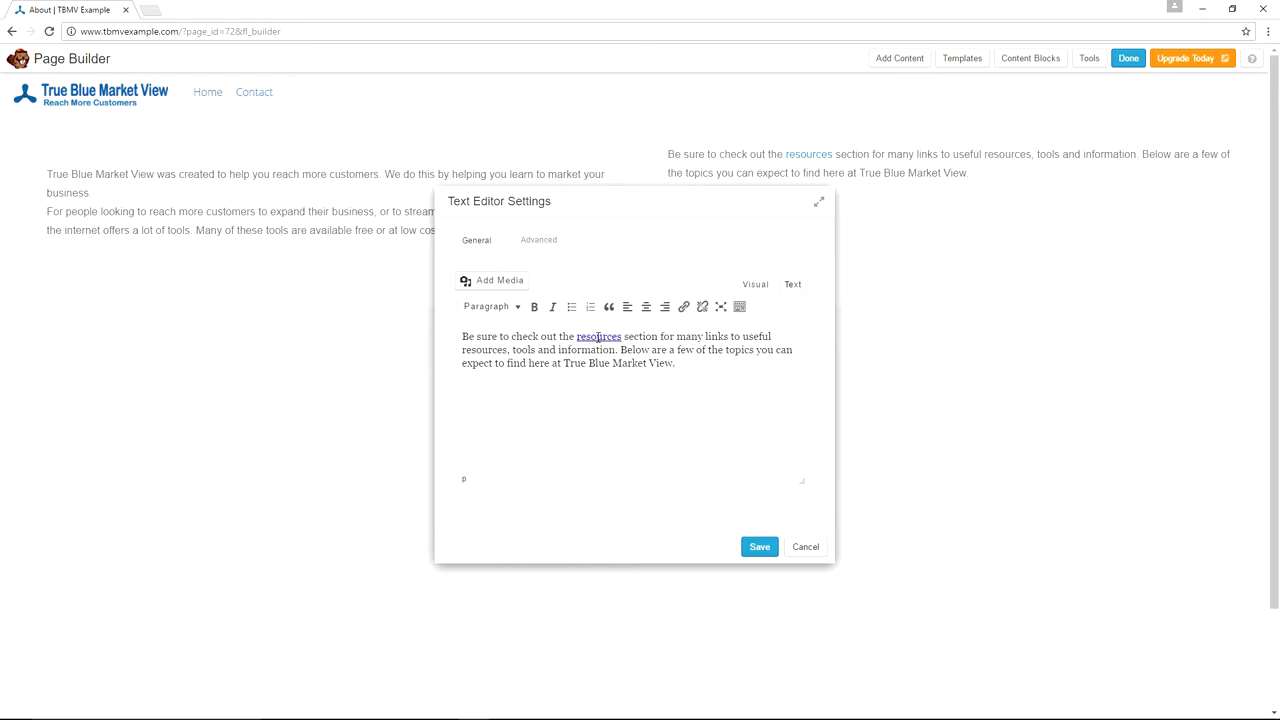
click(601, 338)
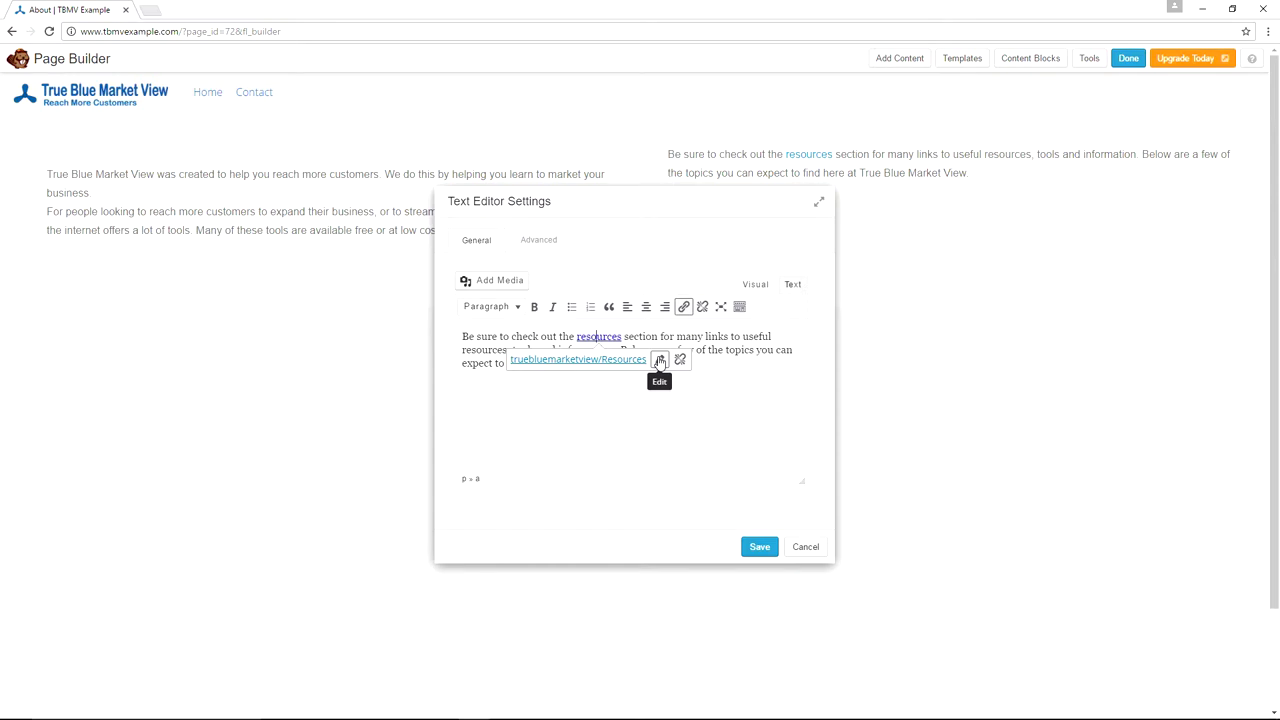
click(659, 360)
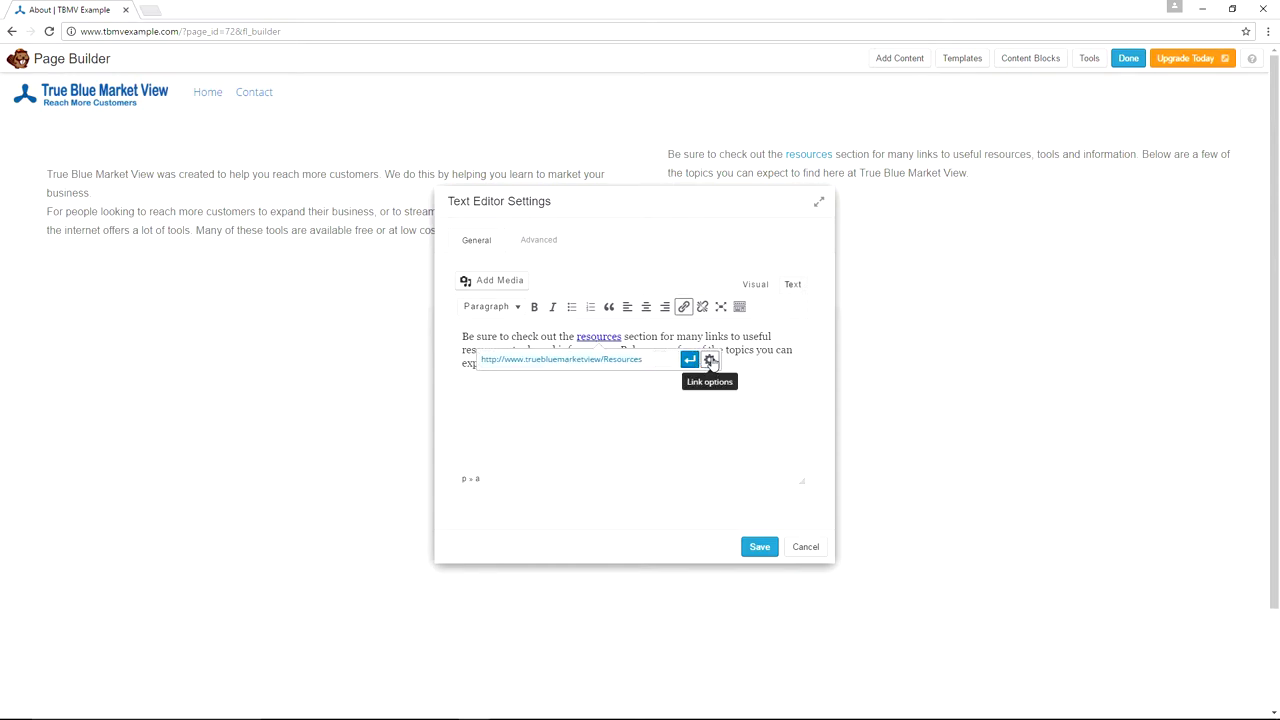
click(709, 361)
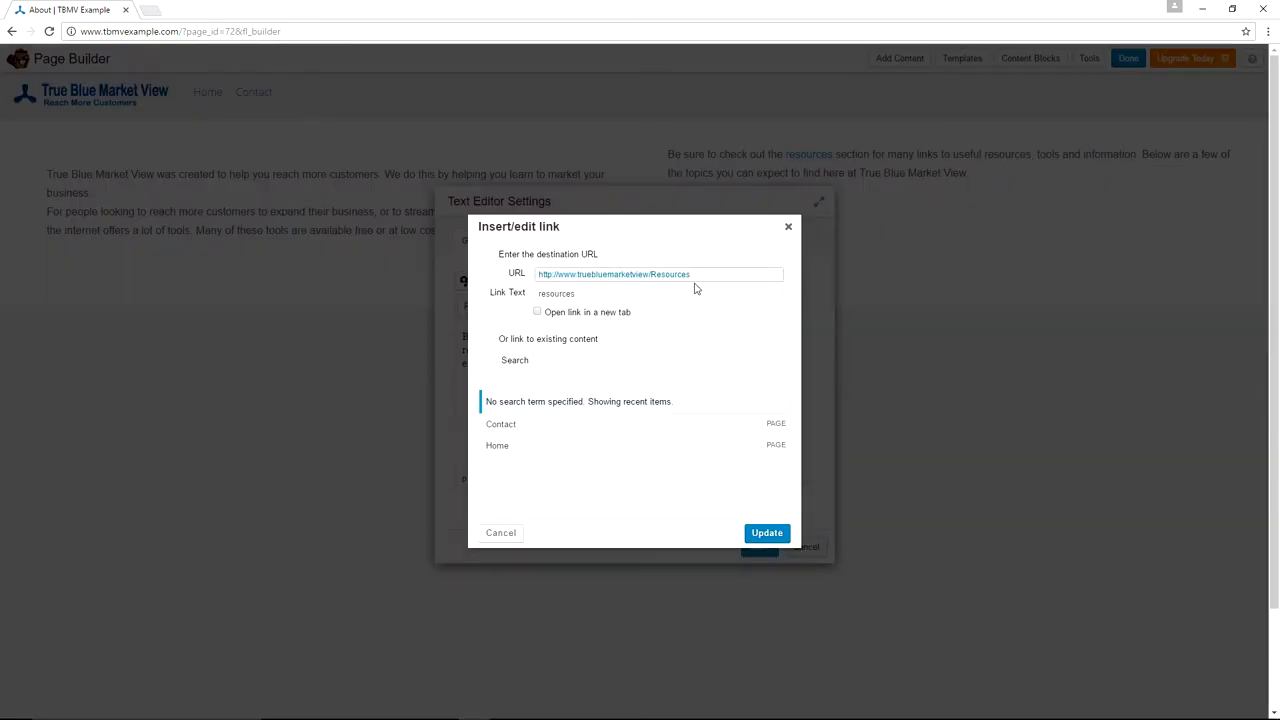
click(651, 274)
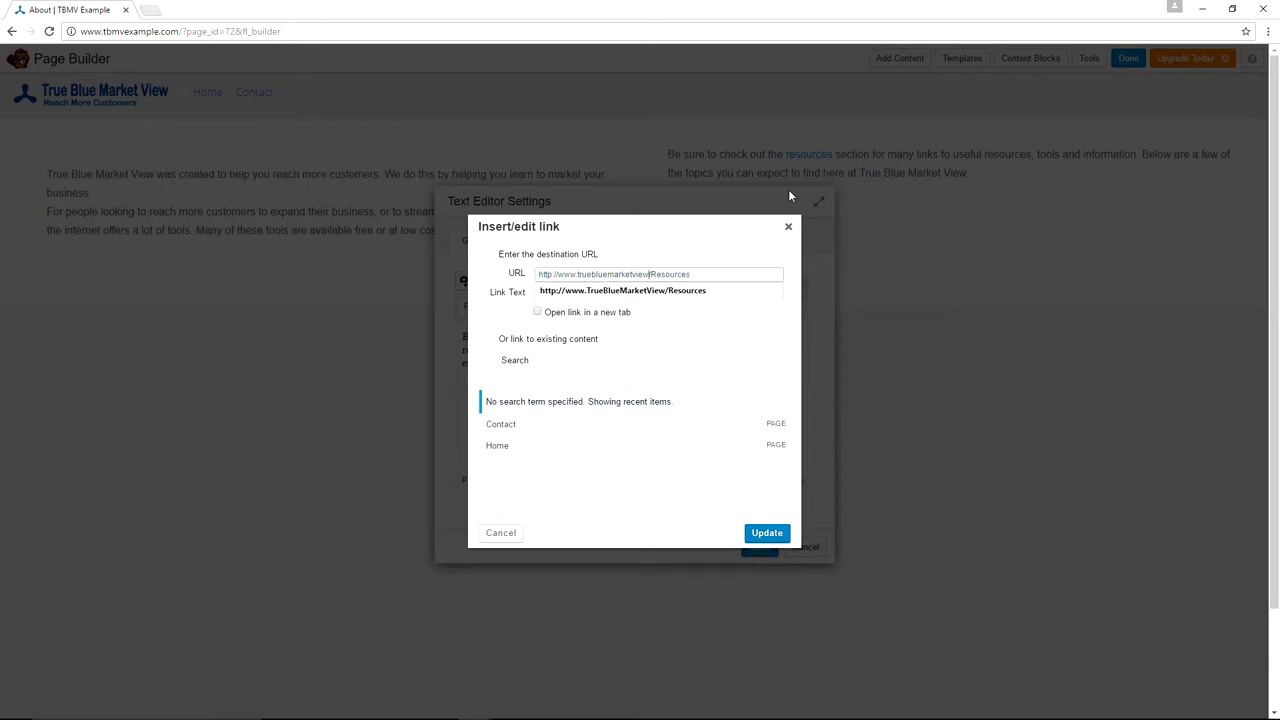
text(.com)
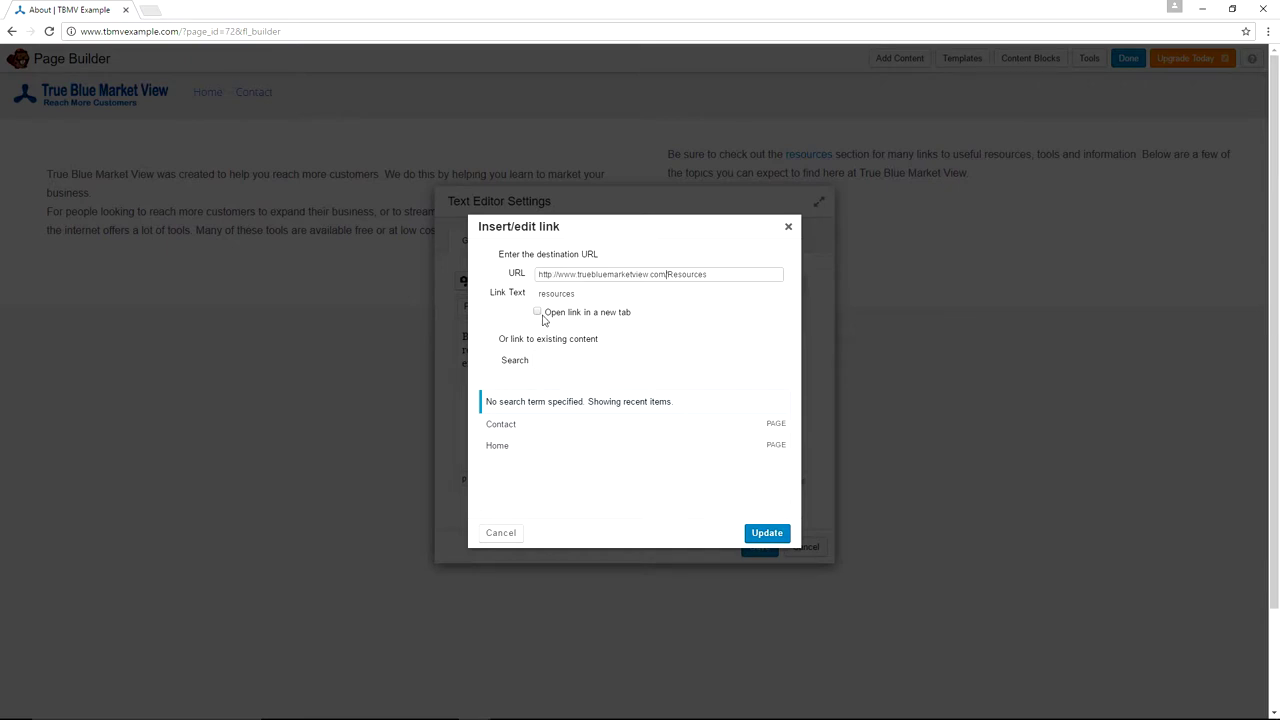
click(768, 534)
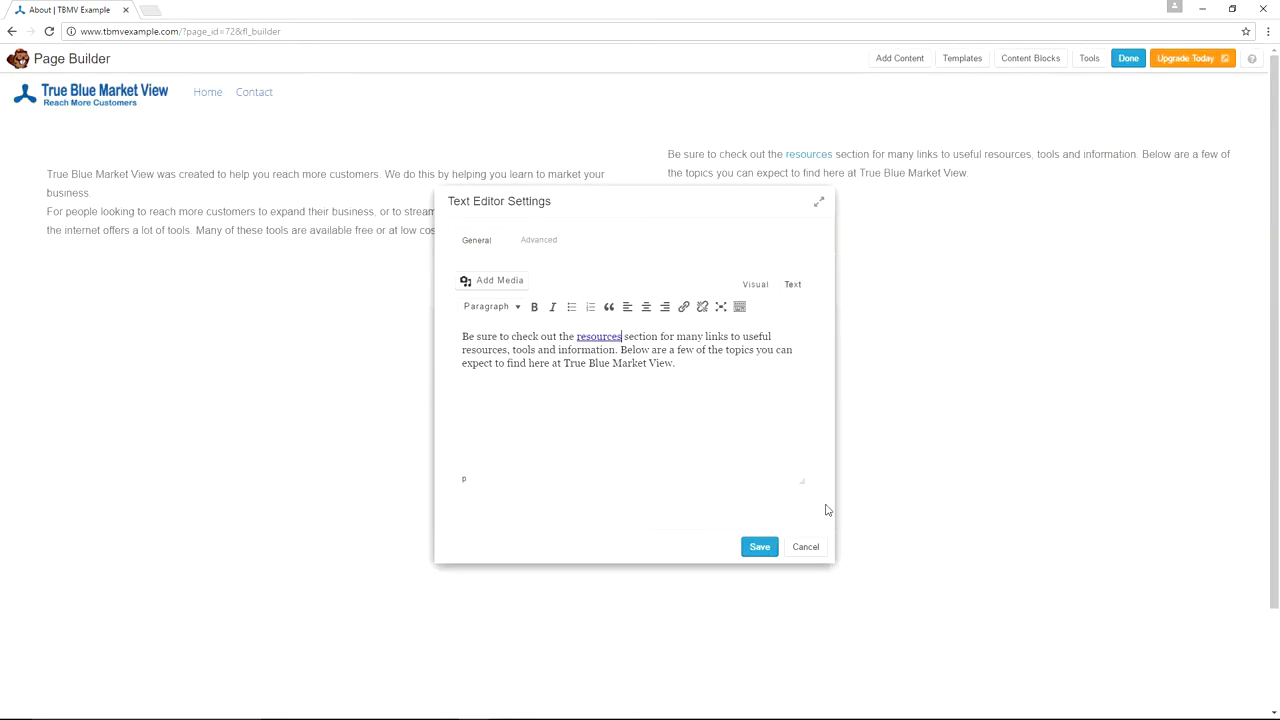
click(759, 547)
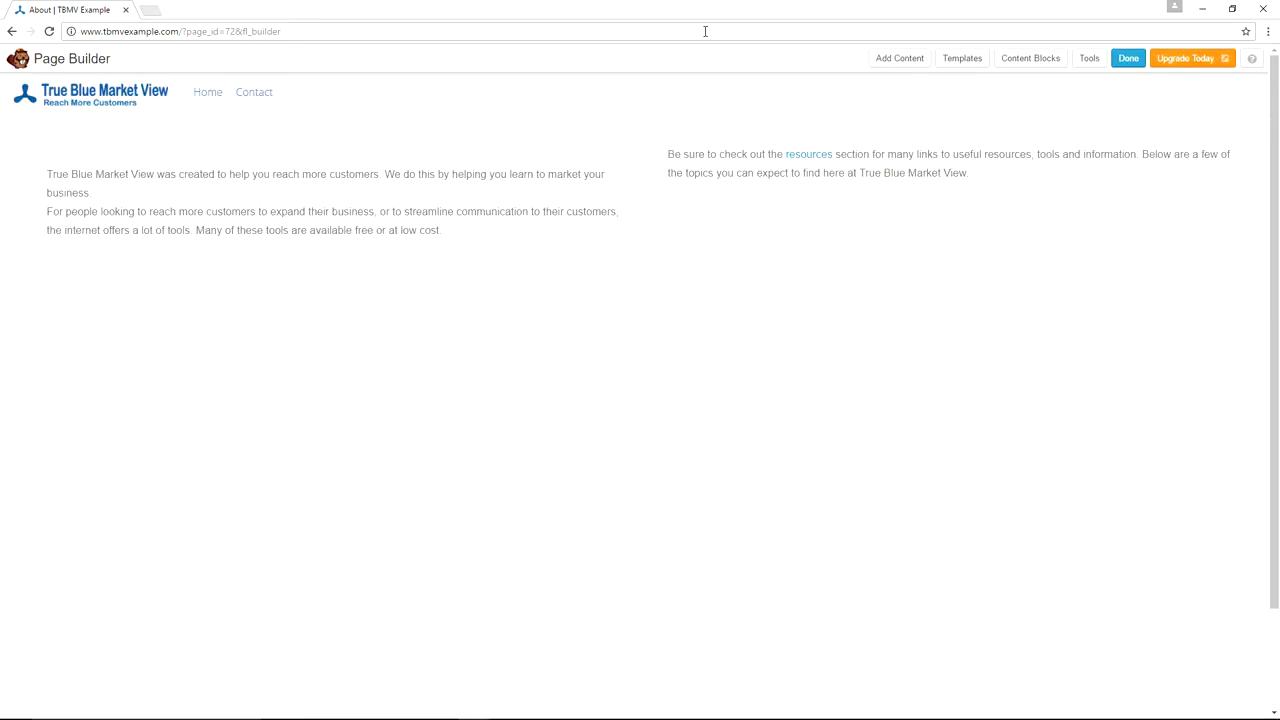
- Add a two-column row below the existing text row
click(897, 62)
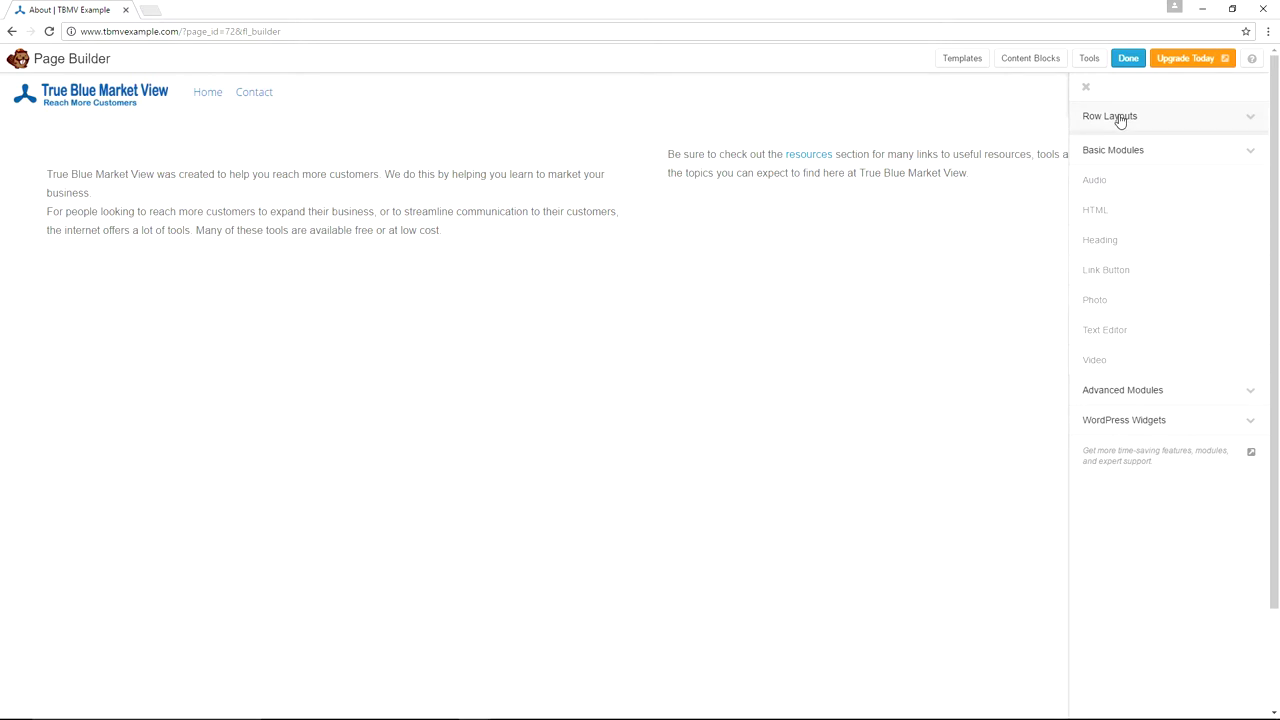
click(1120, 118)
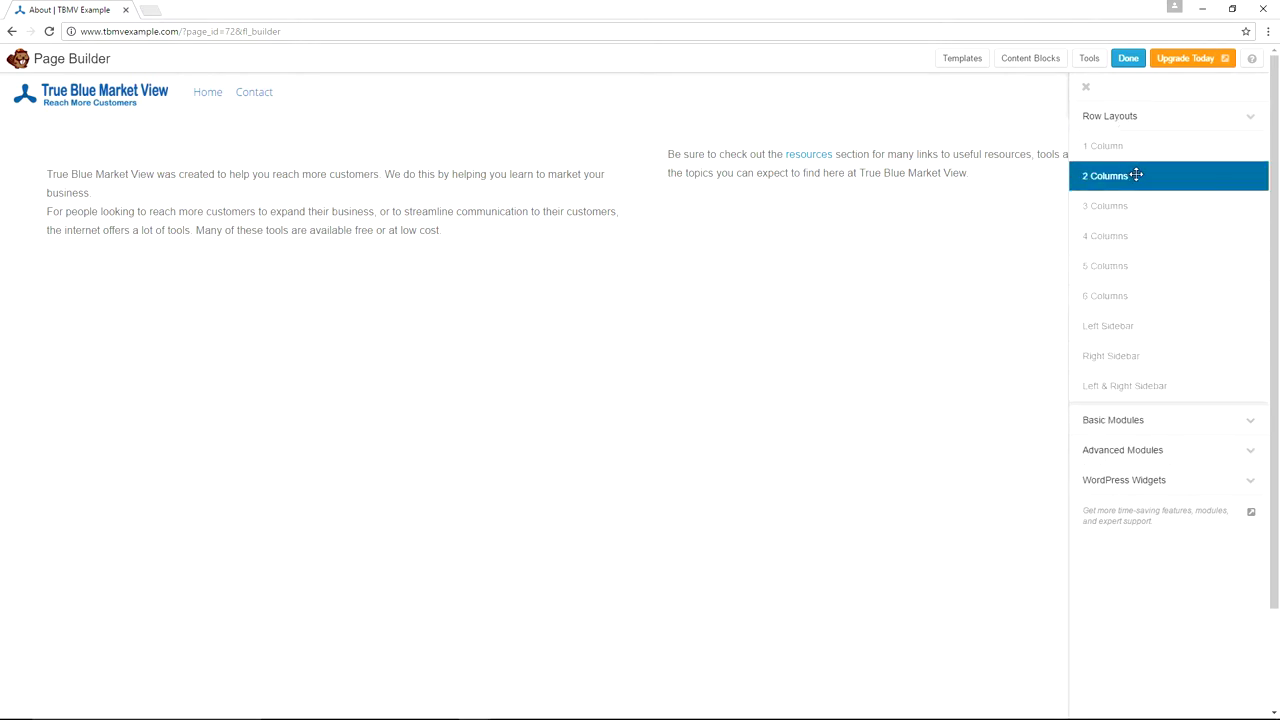
drag(1136, 175, 163, 391)
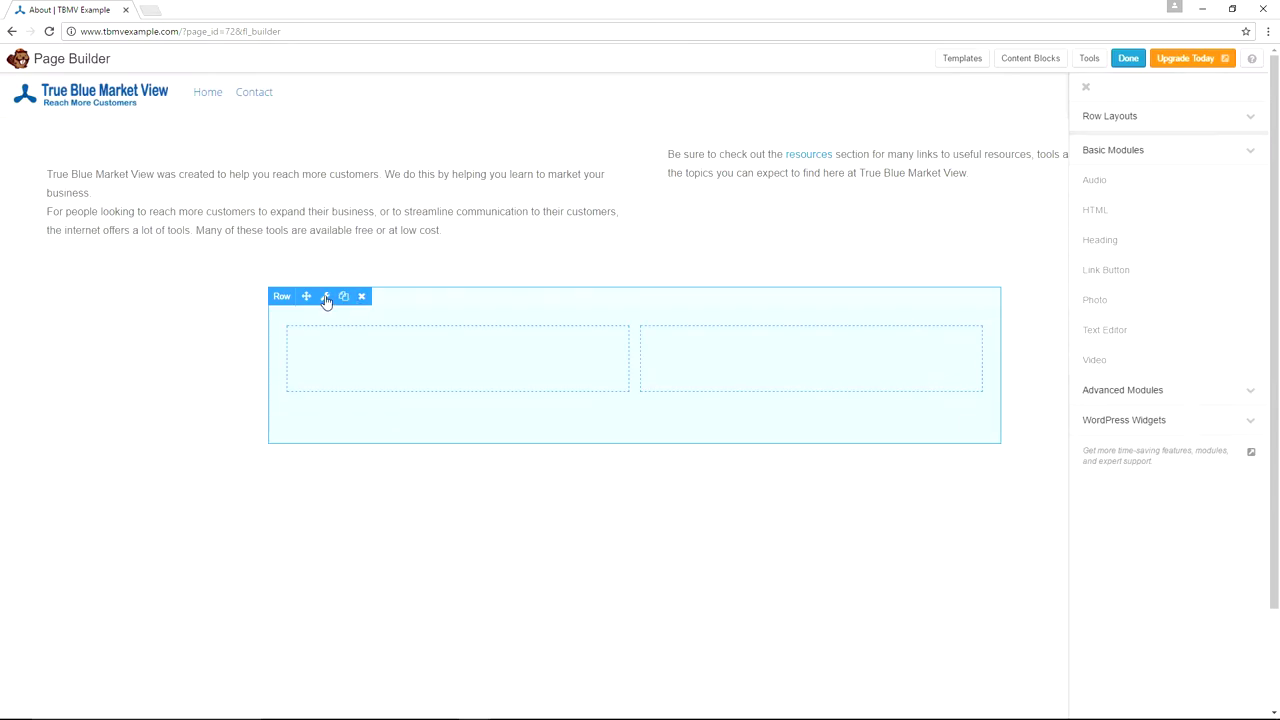
- Set both the width and the content width of the new two-column row to Full Width
click(326, 298)
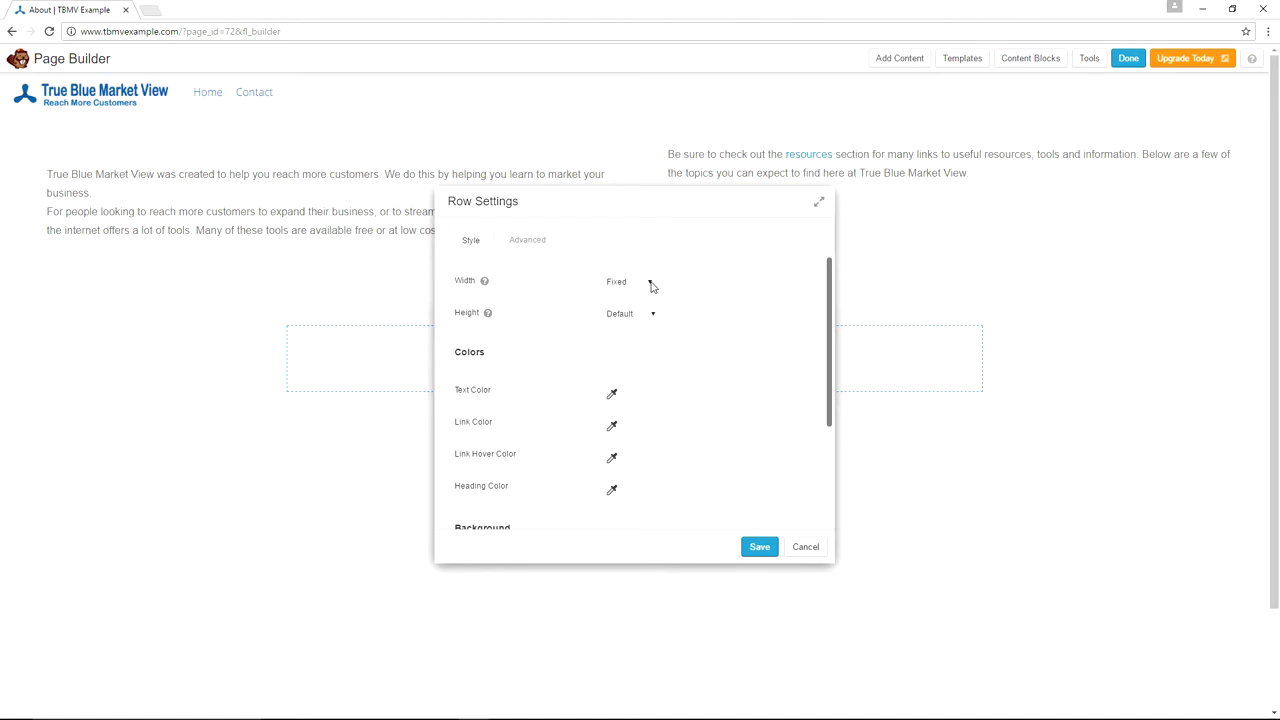
click(651, 283)
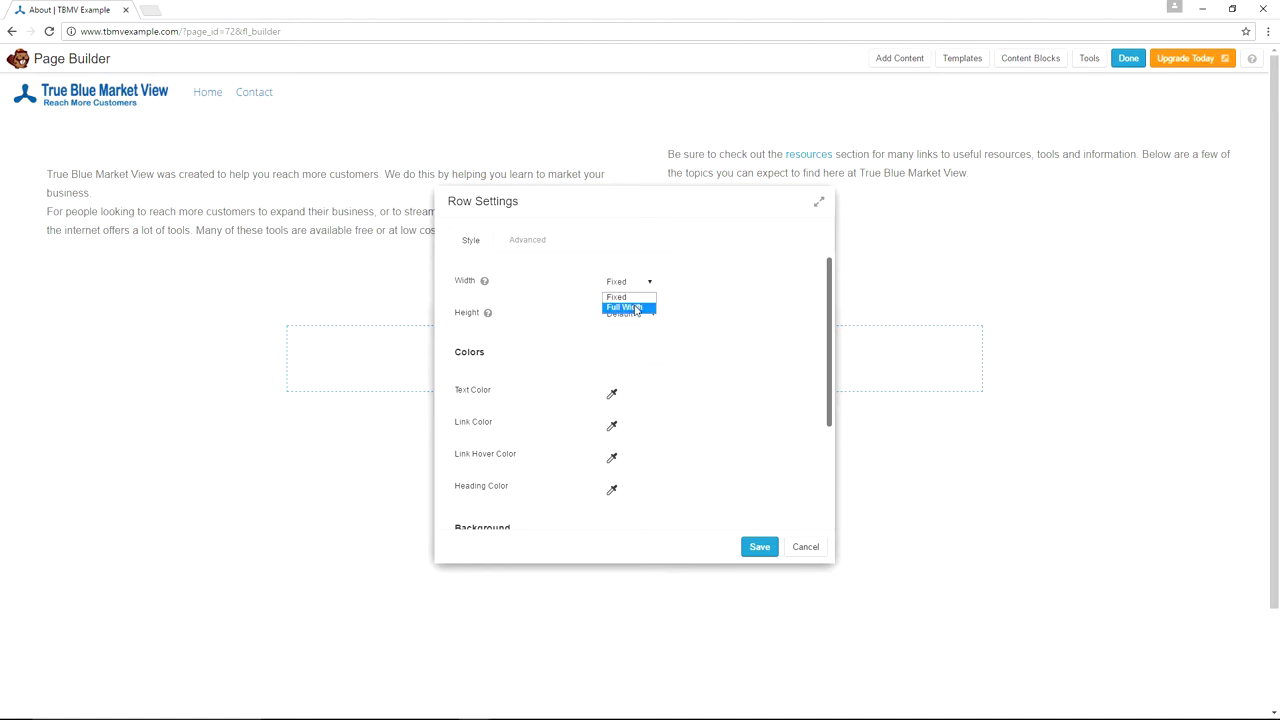
click(620, 305)
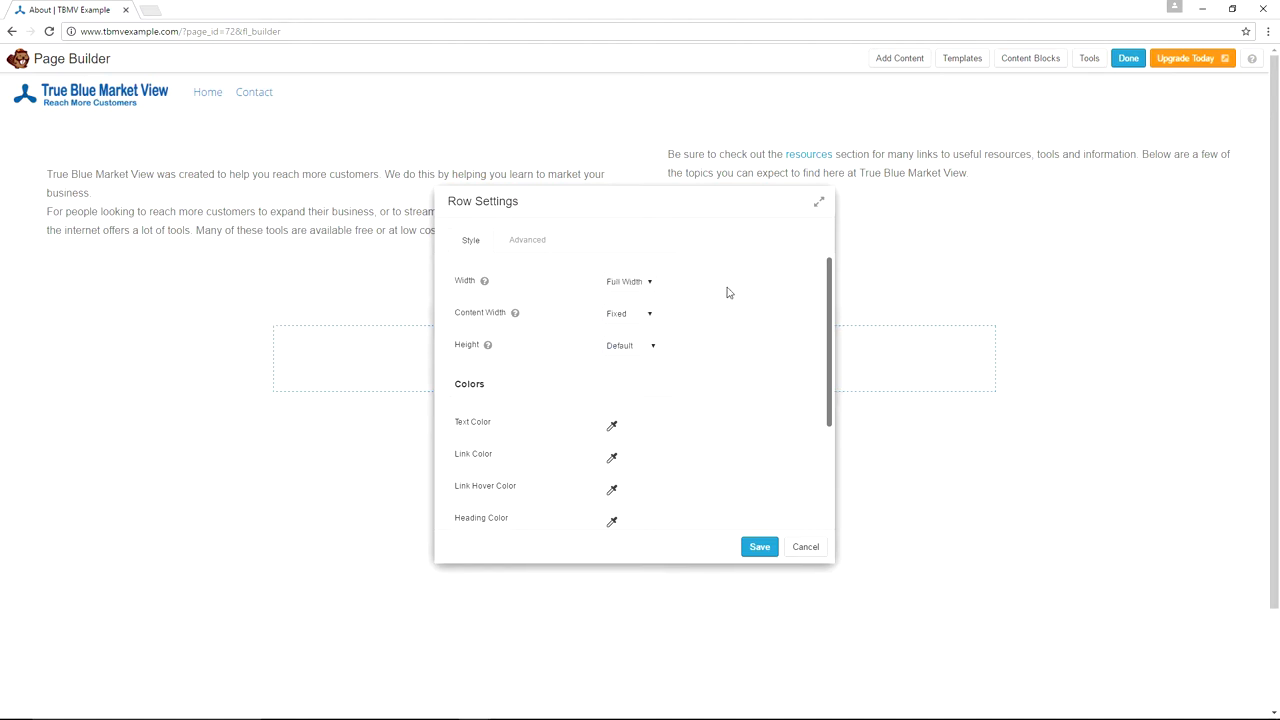
click(643, 318)
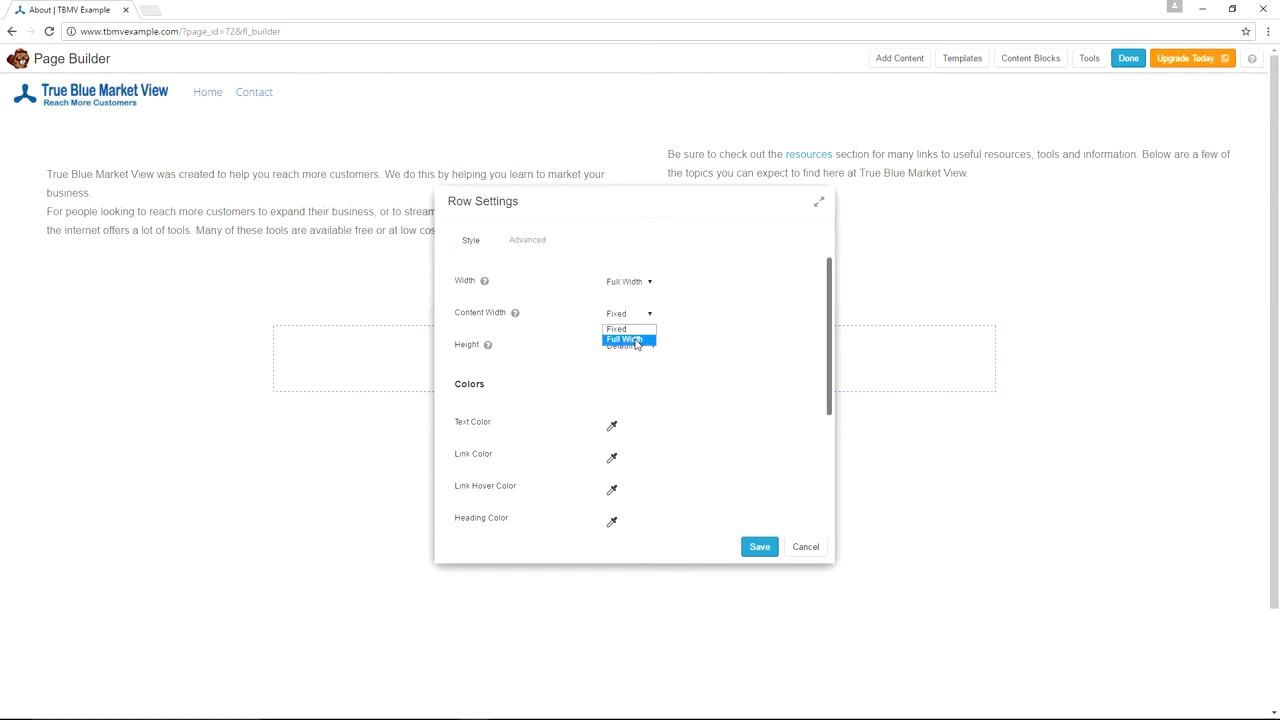
click(637, 341)
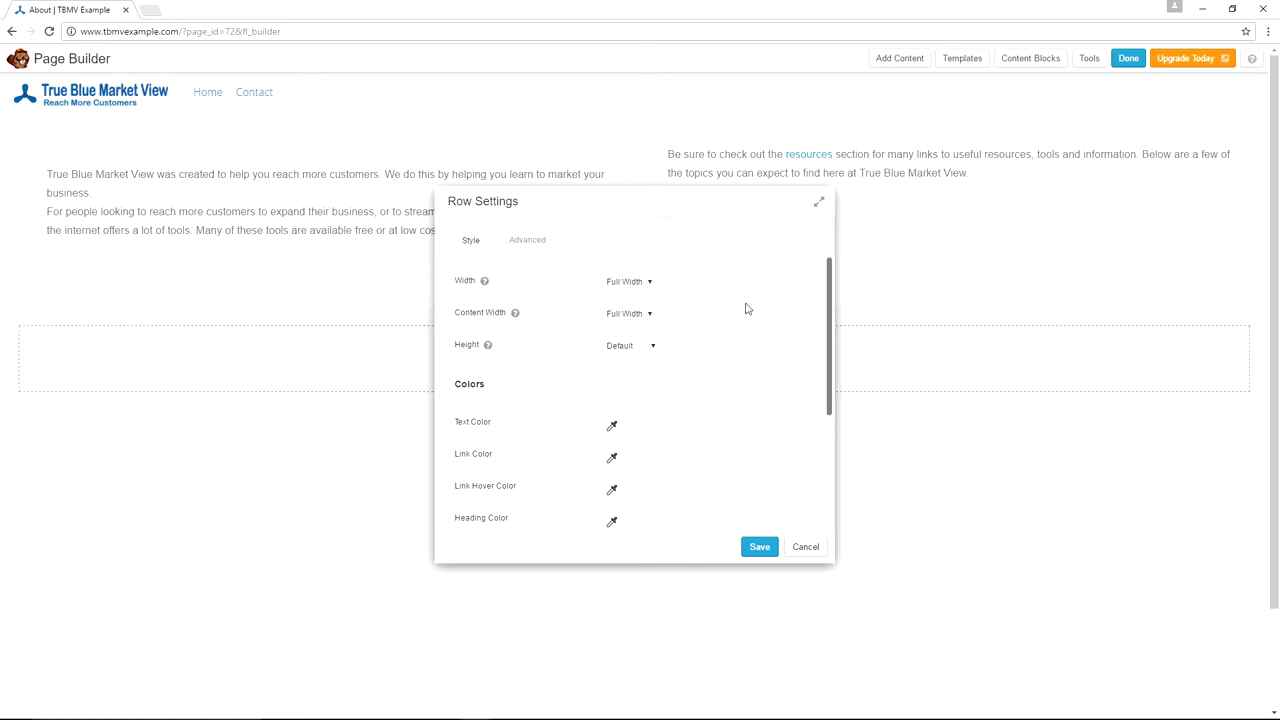
- Set the new row's background type to Color with the colour #ededed
scroll(746, 309, down, 2)
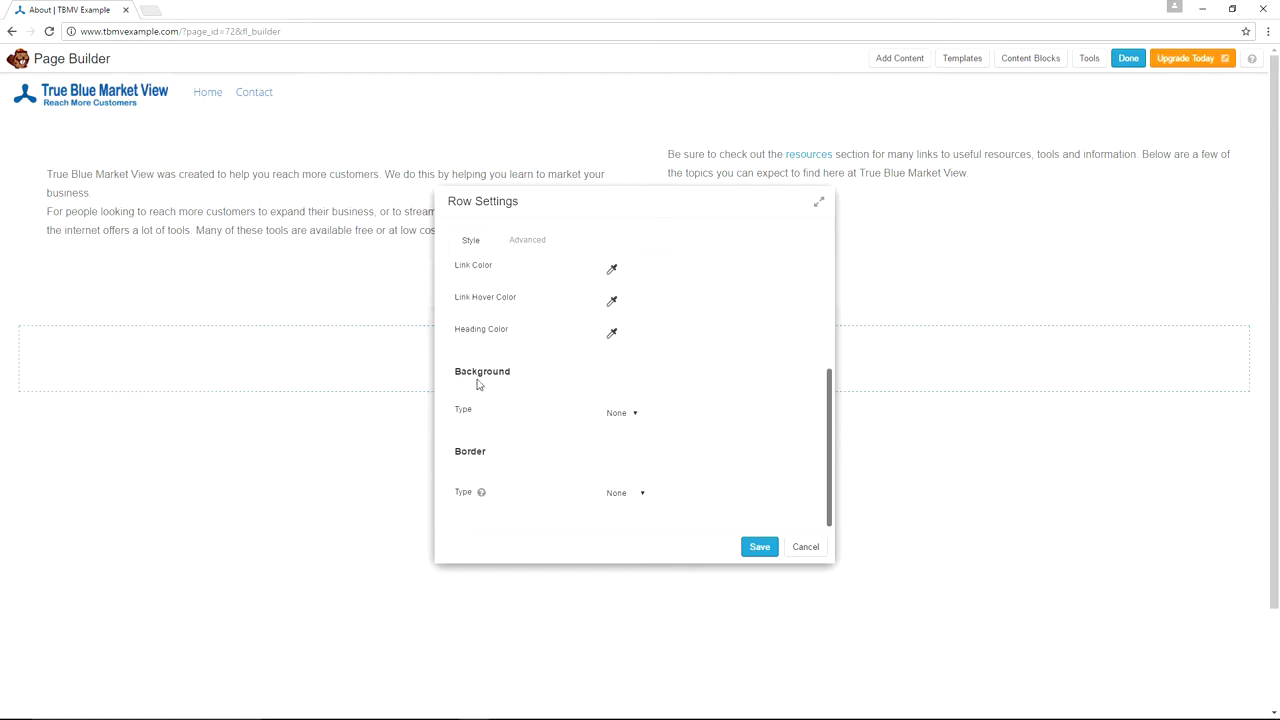
click(634, 416)
click(622, 438)
scroll(617, 430, down, 1)
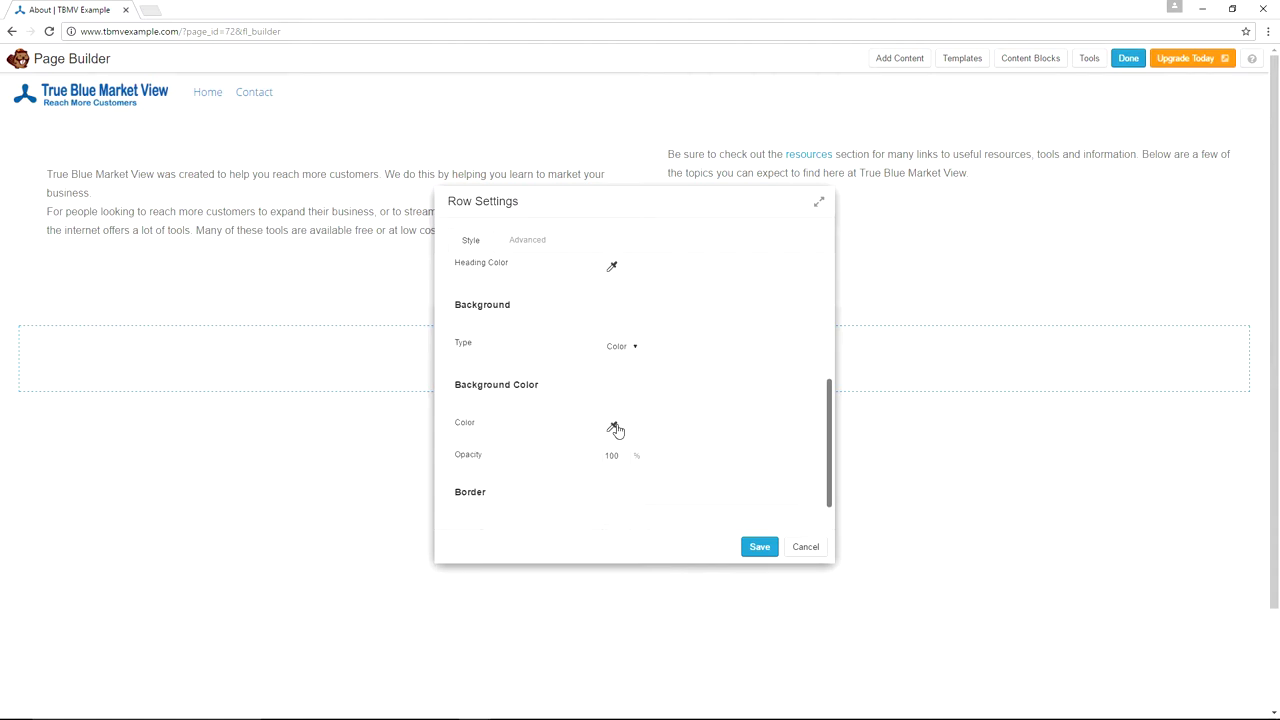
click(614, 428)
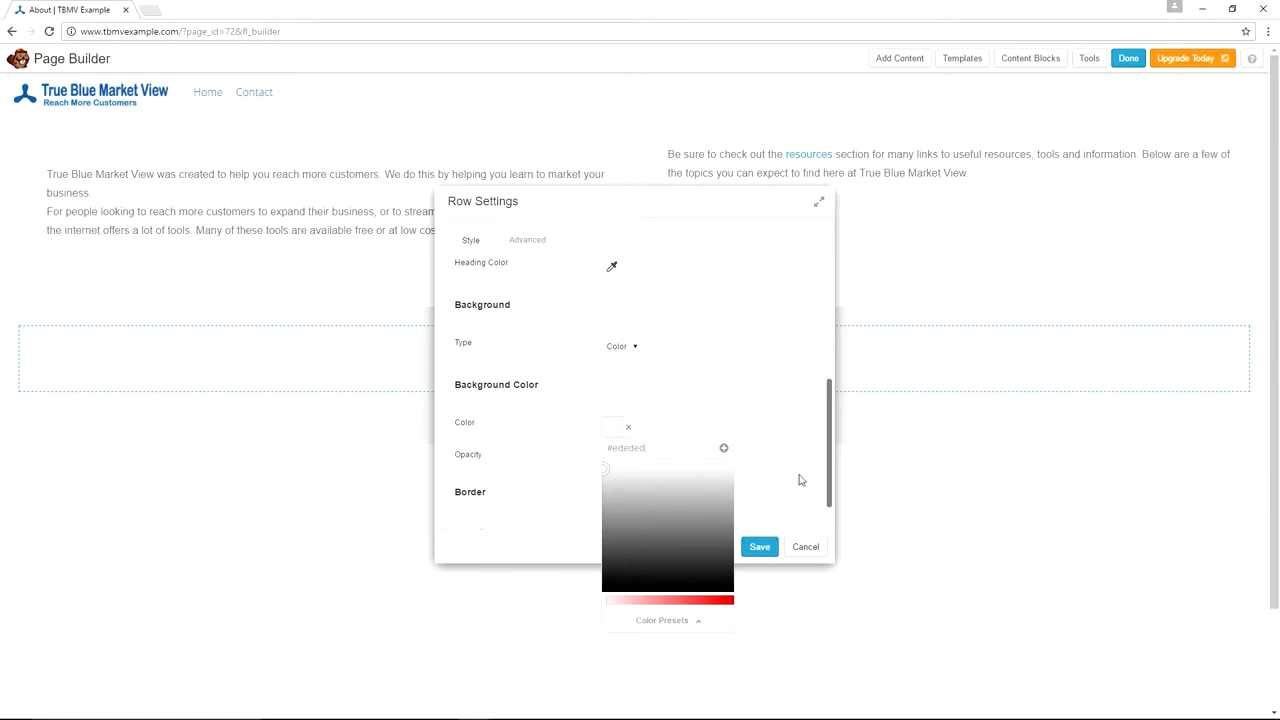
scroll(800, 480, down, 1)
- Set the new row's top, bottom, left and right padding to 0 px, and save the row settings
click(535, 243)
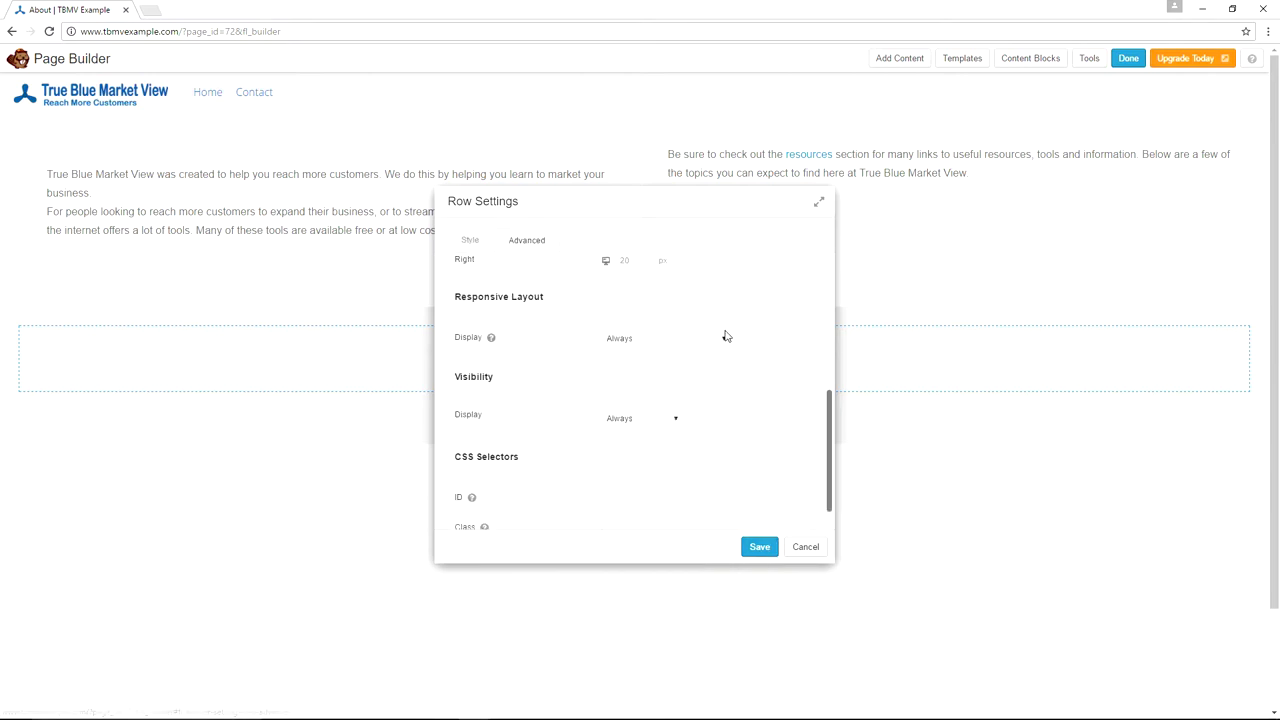
scroll(725, 337, up, 5)
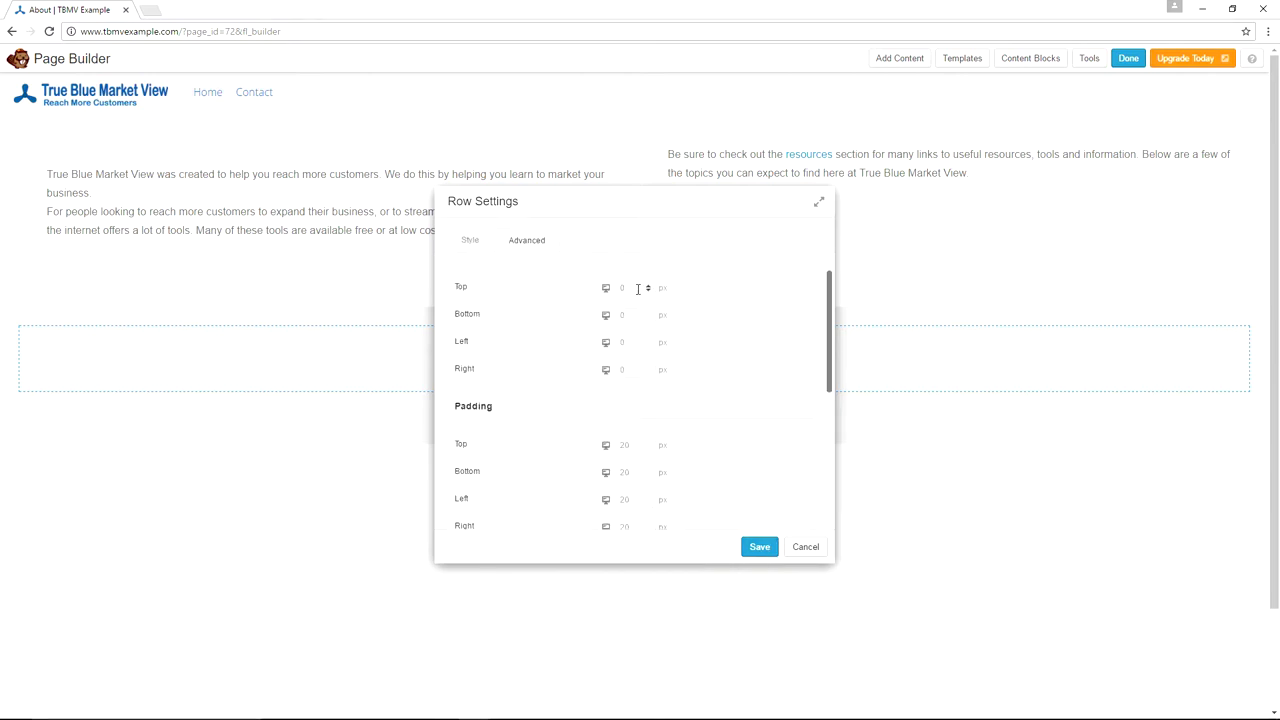
scroll(634, 395, down, 1)
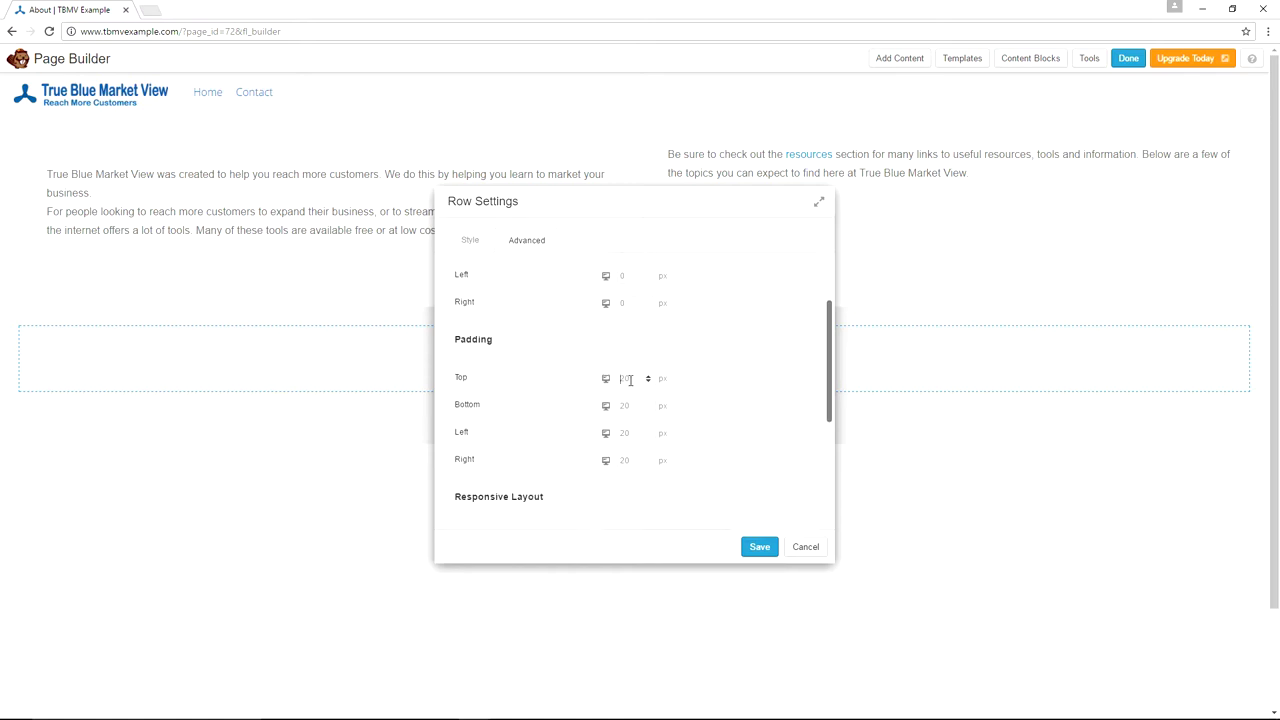
click(630, 380)
text(0)
key(Tab)
text(0)
key(Tab)
text(0)
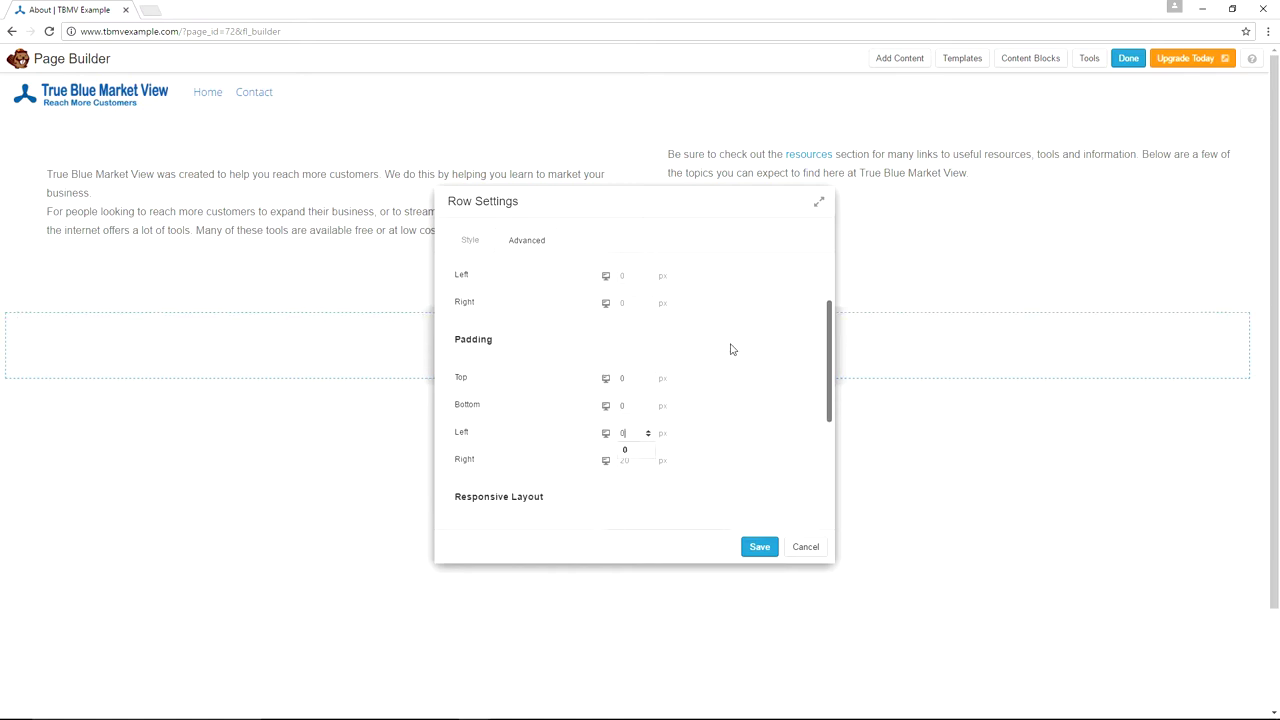
key(Tab)
text(0)
scroll(740, 420, down, 5)
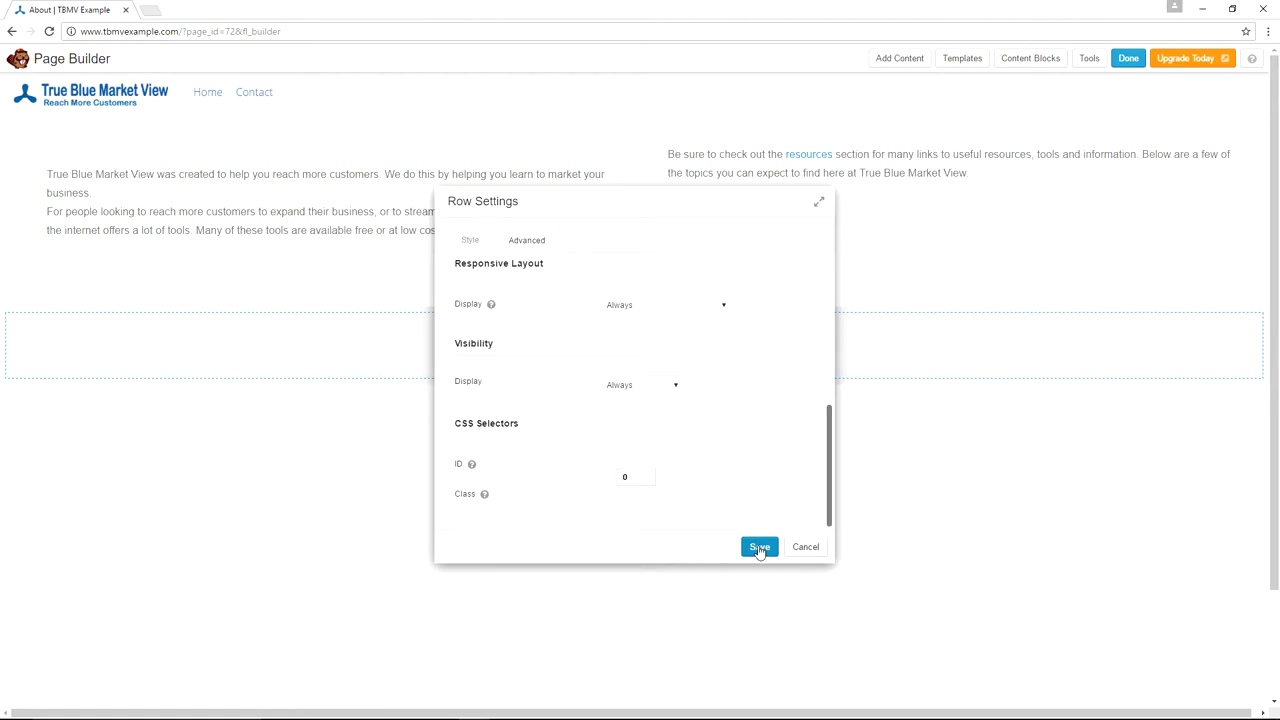
click(760, 546)
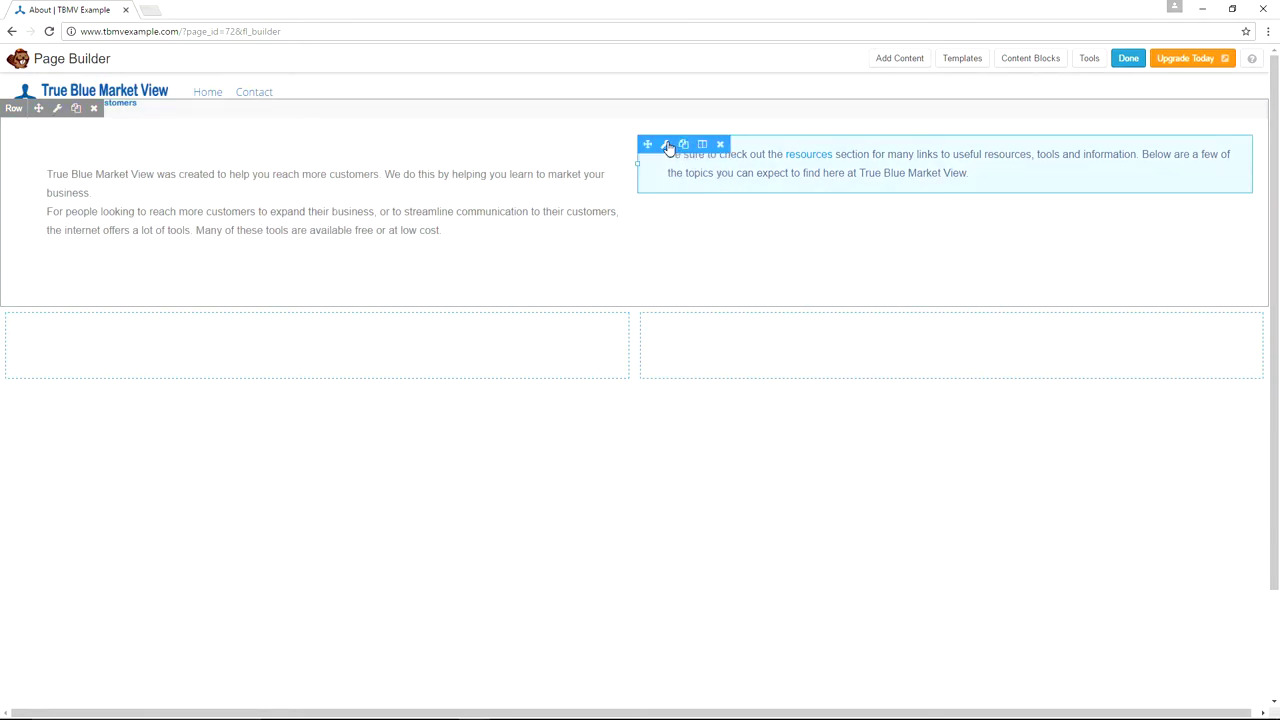
- Set the "Be sure to check out the resources section" text module's top margin to 50 px and bottom margin to 30 px, and save it
click(668, 147)
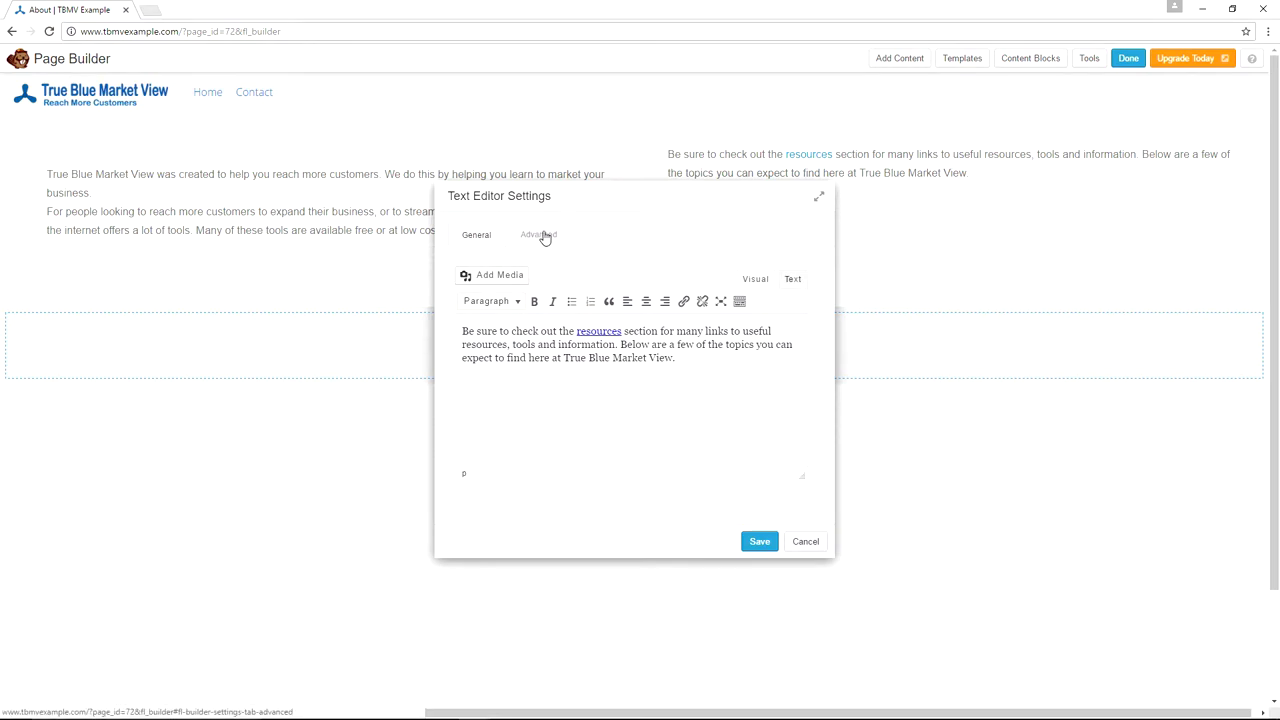
click(541, 235)
click(637, 313)
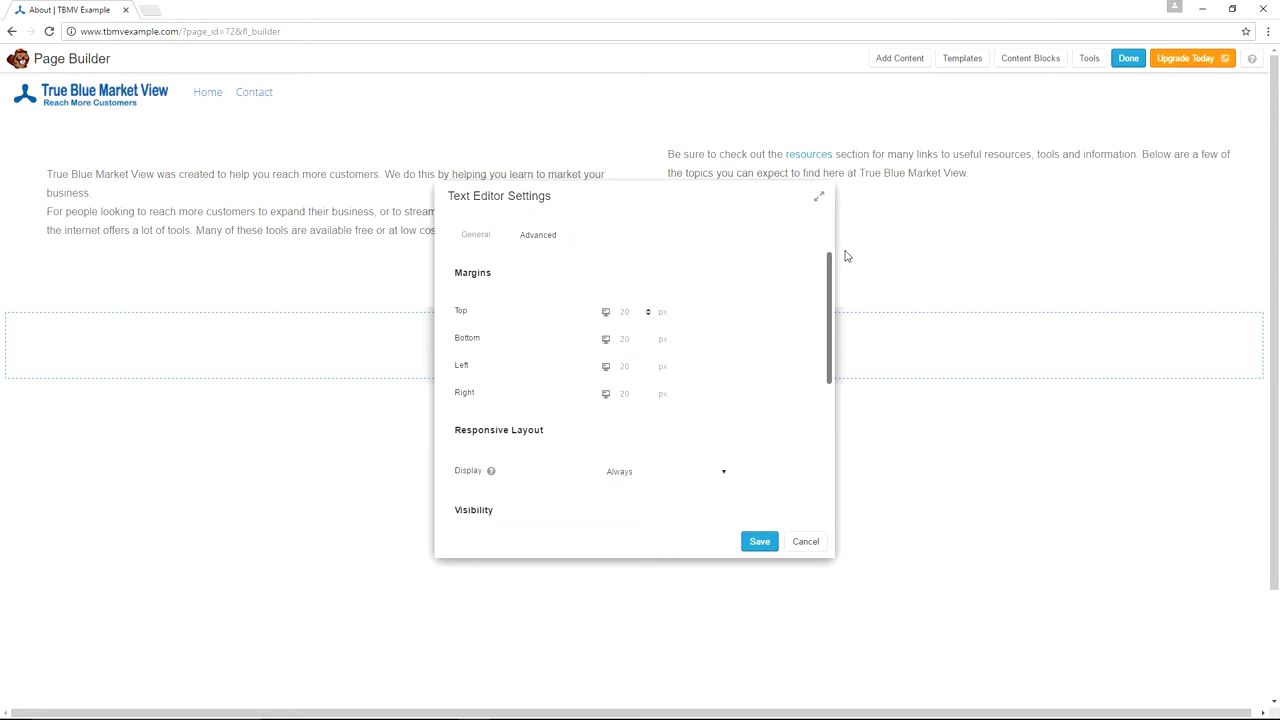
text(50)
key(Tab)
text(30)
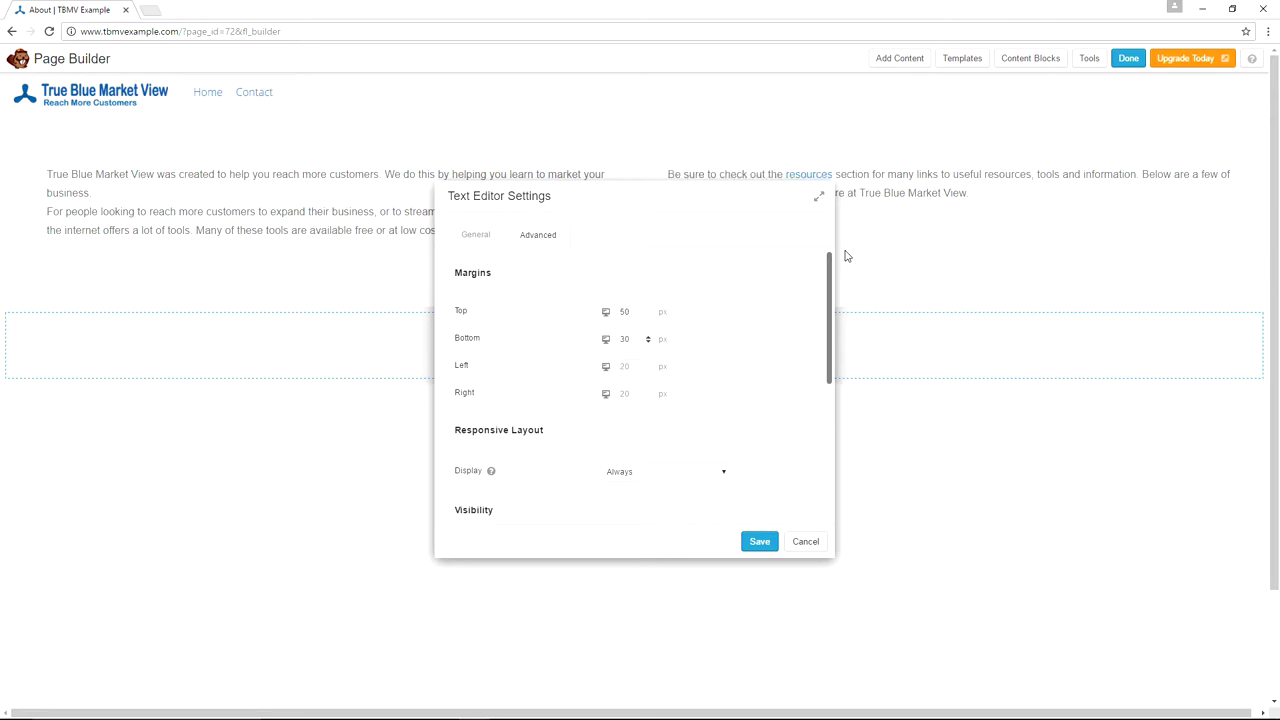
click(759, 543)
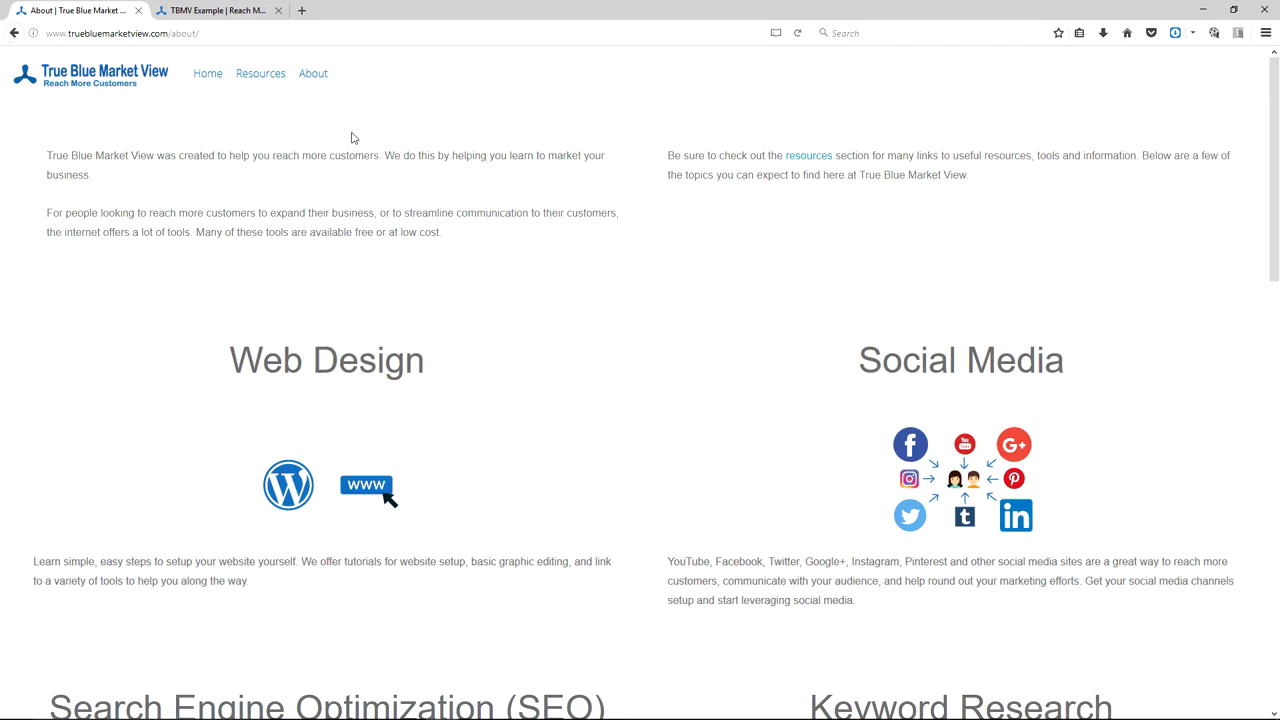
- Insert a blank line between the two paragraphs of the "True Blue Market View was created" text module on the example site, and save it
key(alt+Tab)
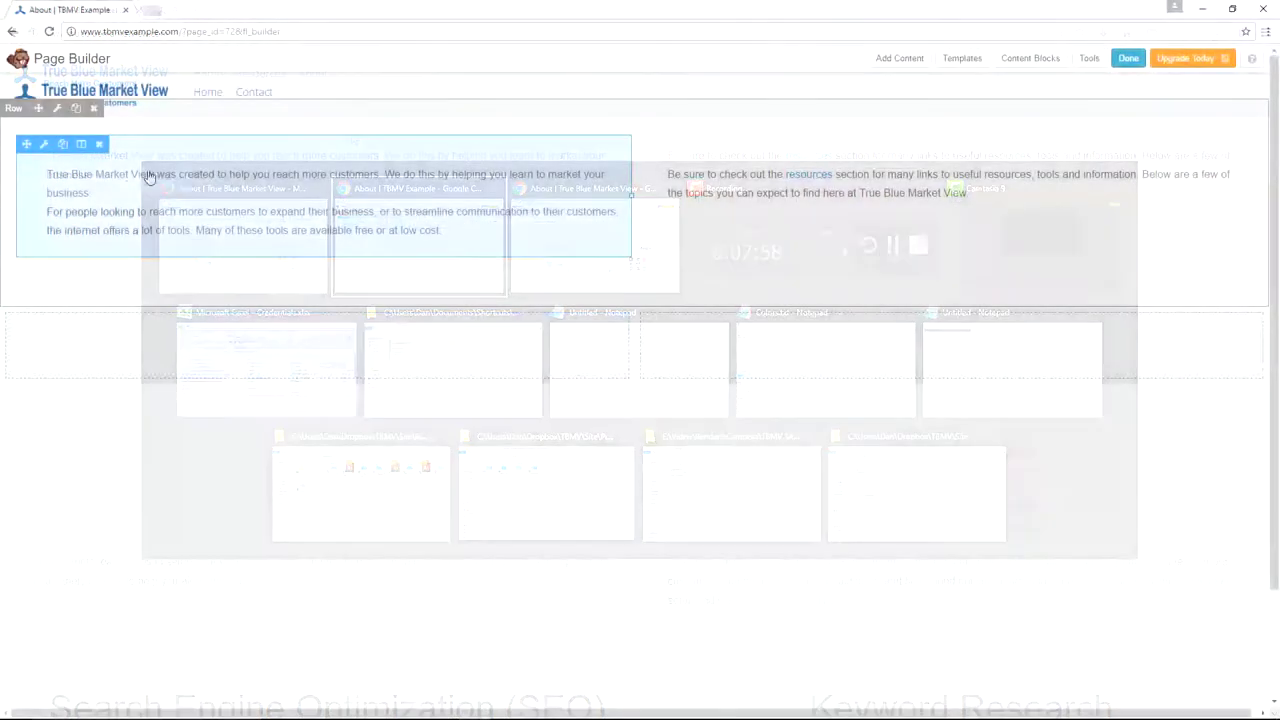
mouse_move(45, 148)
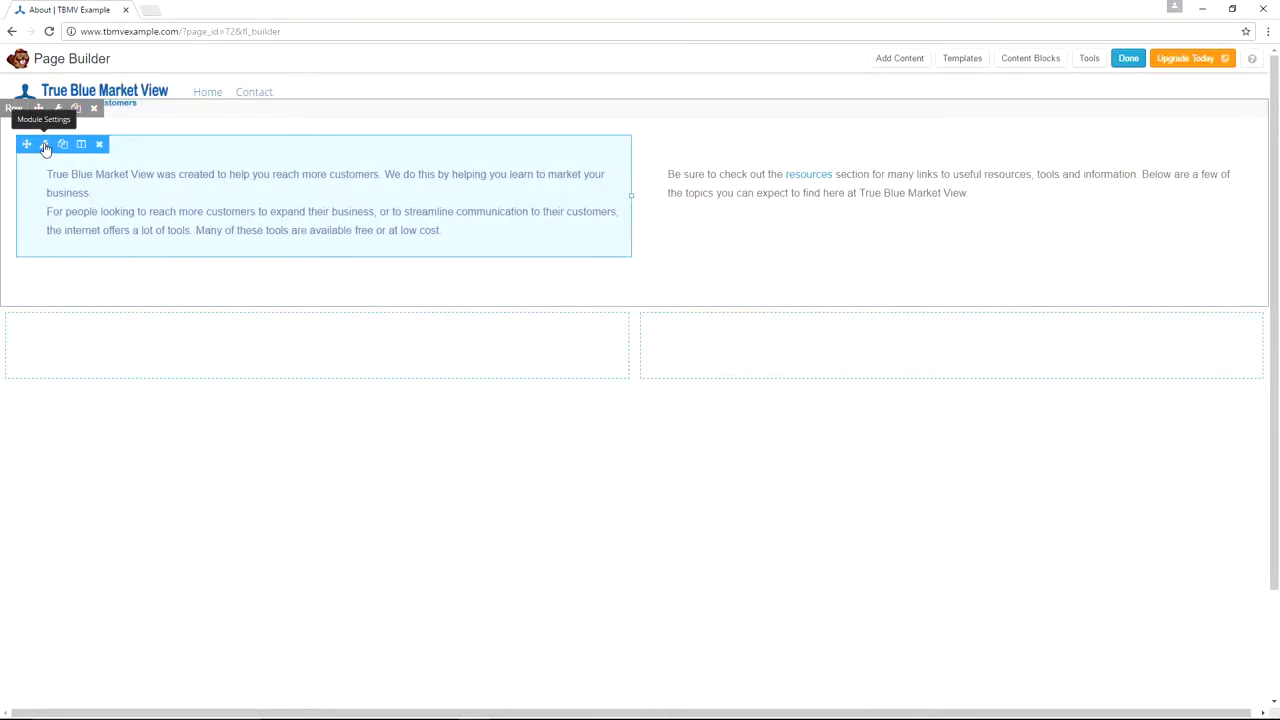
click(45, 148)
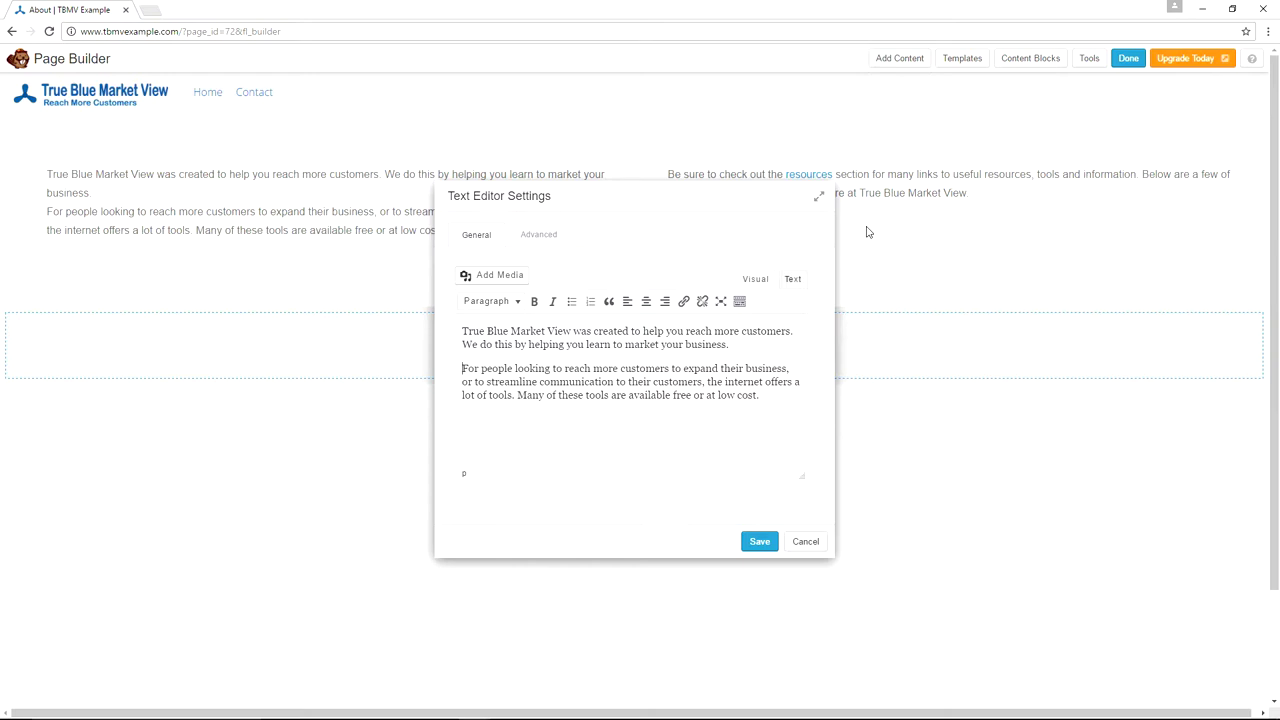
key(BackSpace)
key(BackSpace)
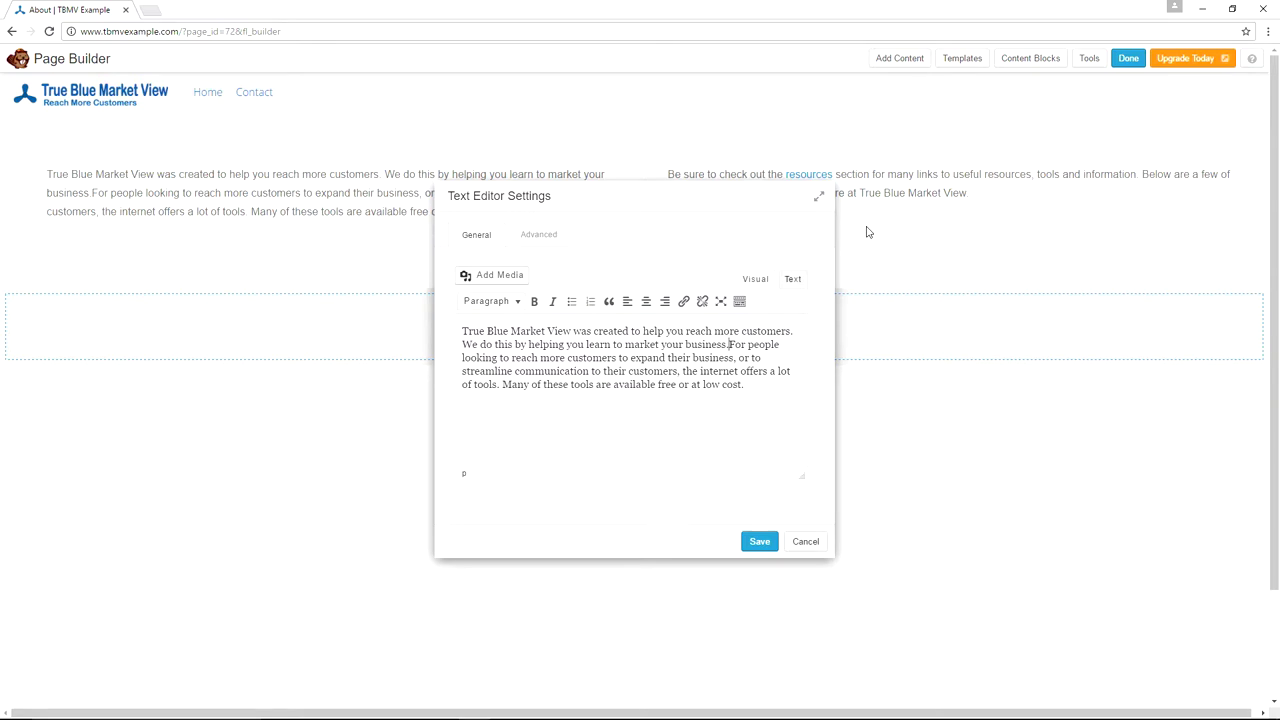
key(Return)
key(Return)
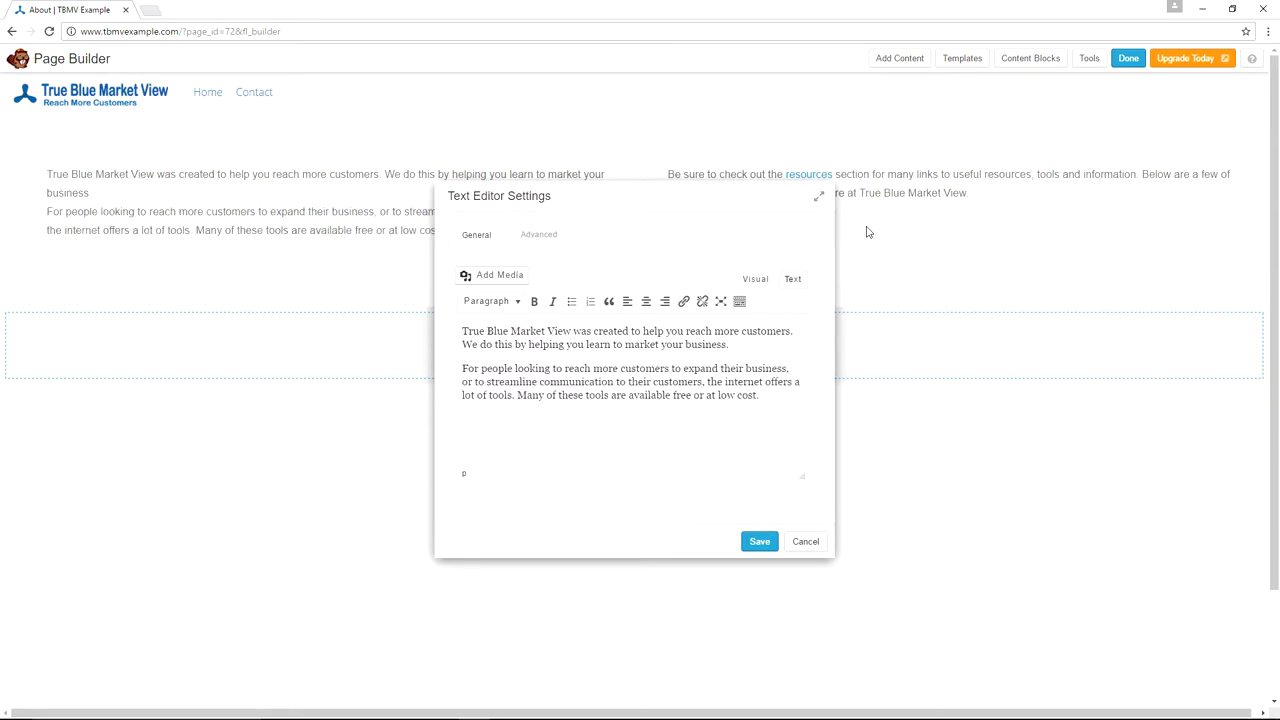
key(Return)
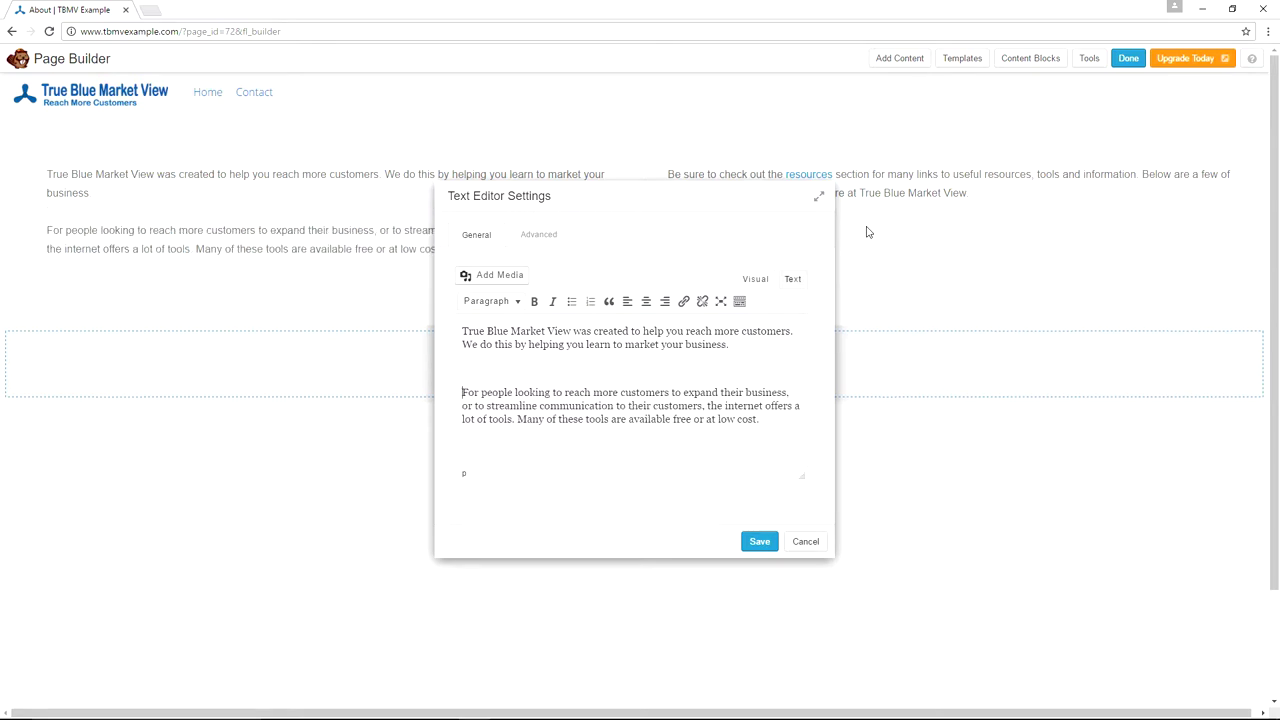
click(757, 543)
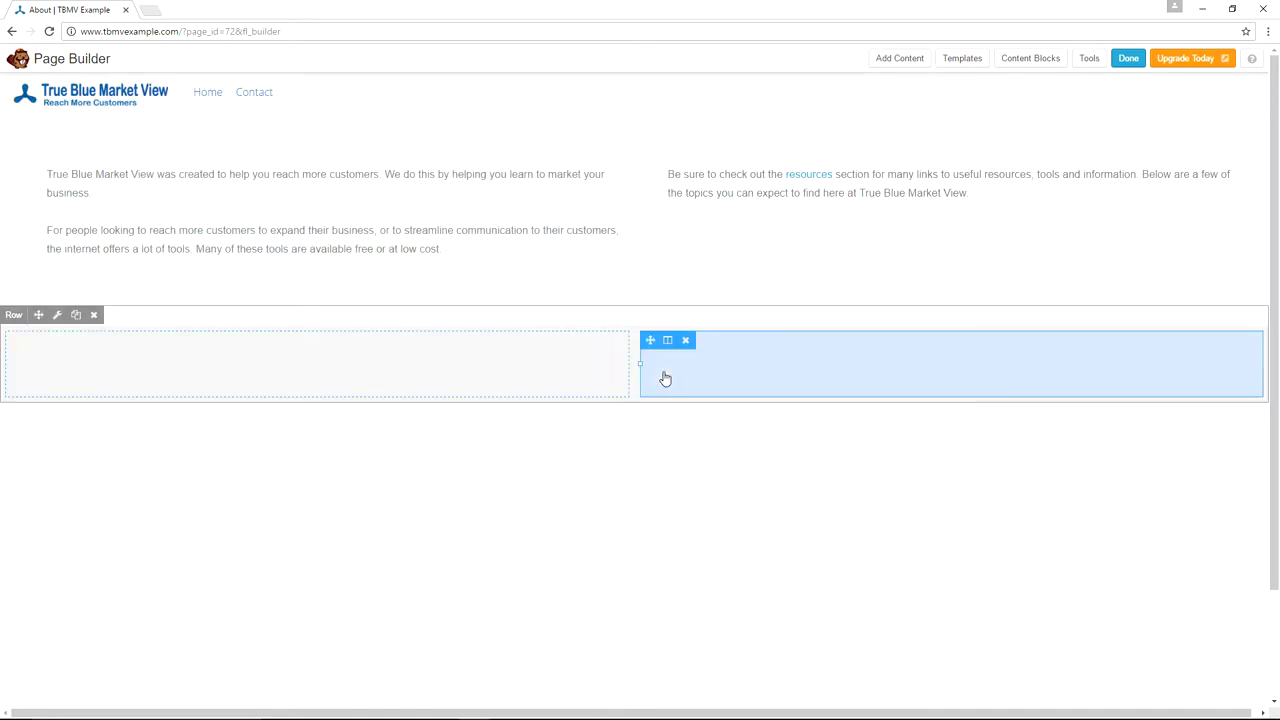
- Add a Heading module to the first column of the two-column row, with the text "Web Design" and a font size of 54 px
click(898, 60)
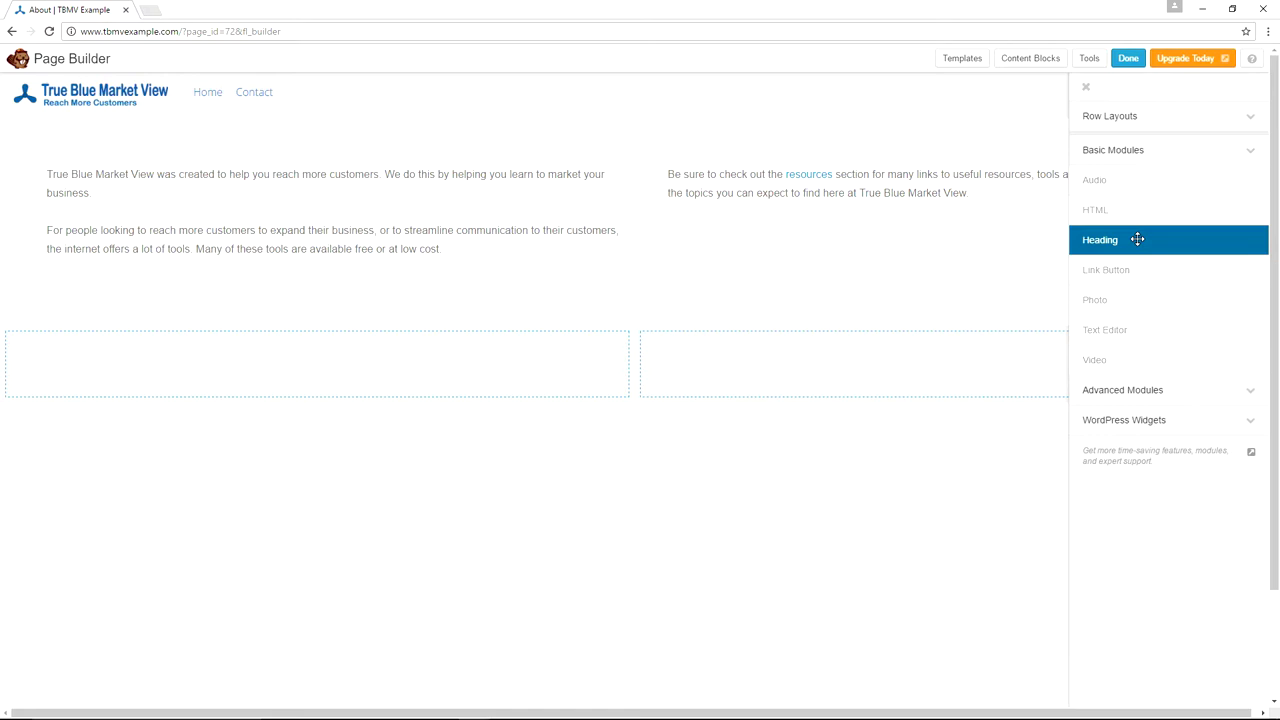
drag(1137, 239, 172, 438)
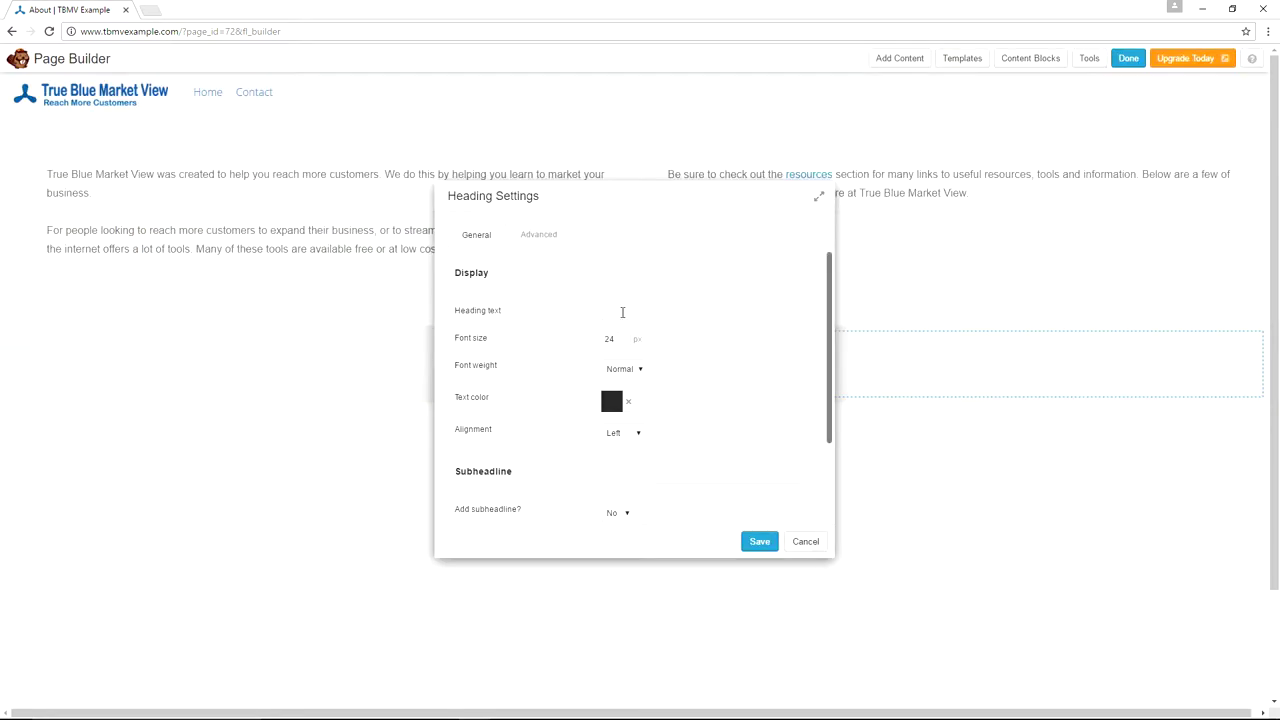
click(622, 312)
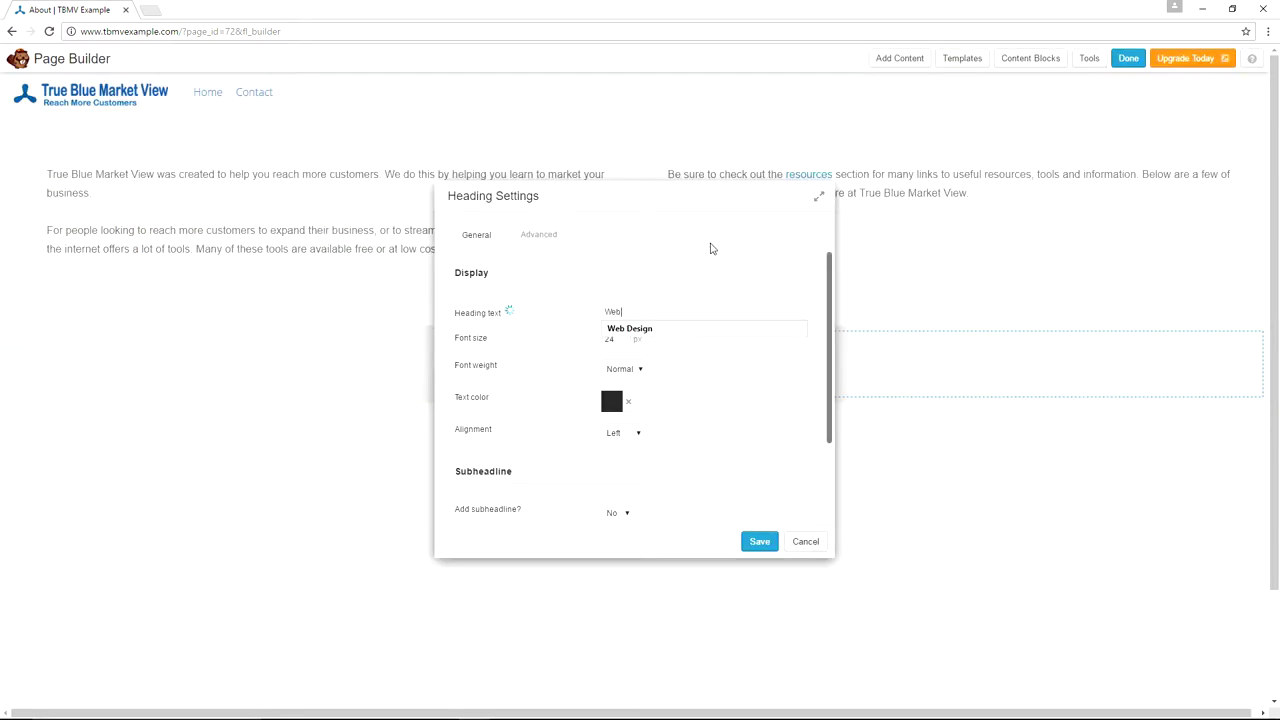
key(Tab)
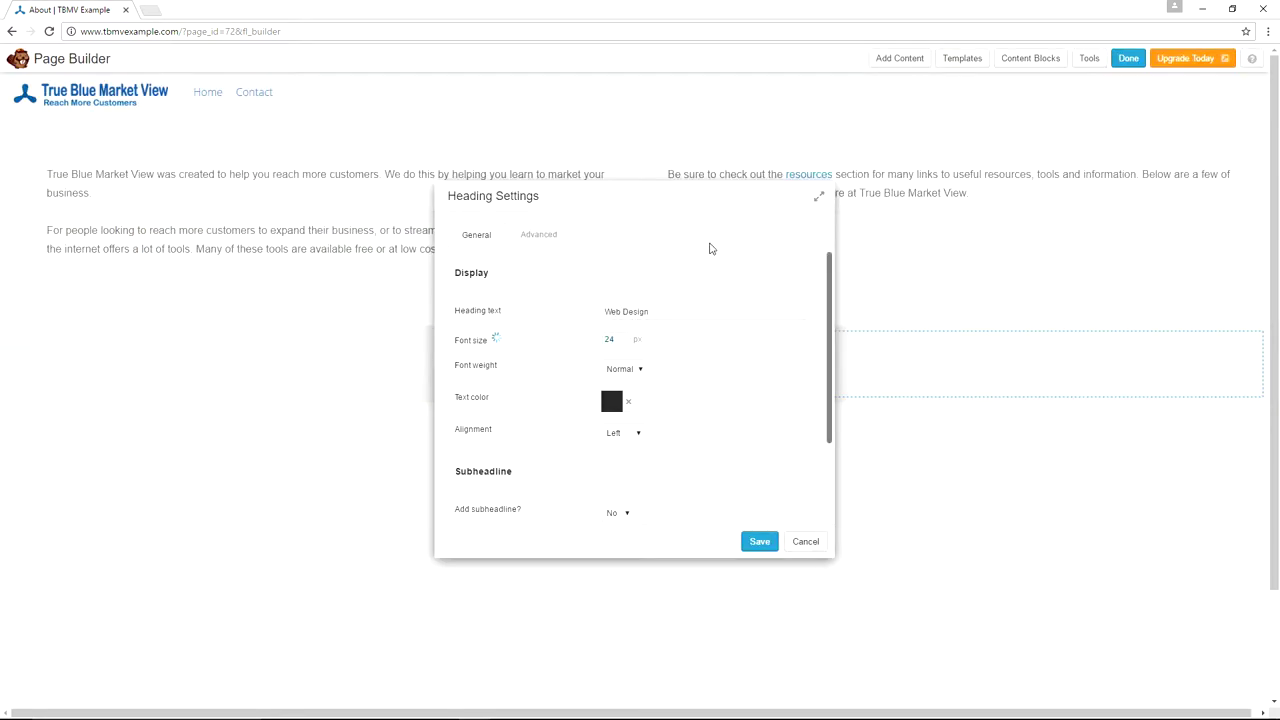
text(54)
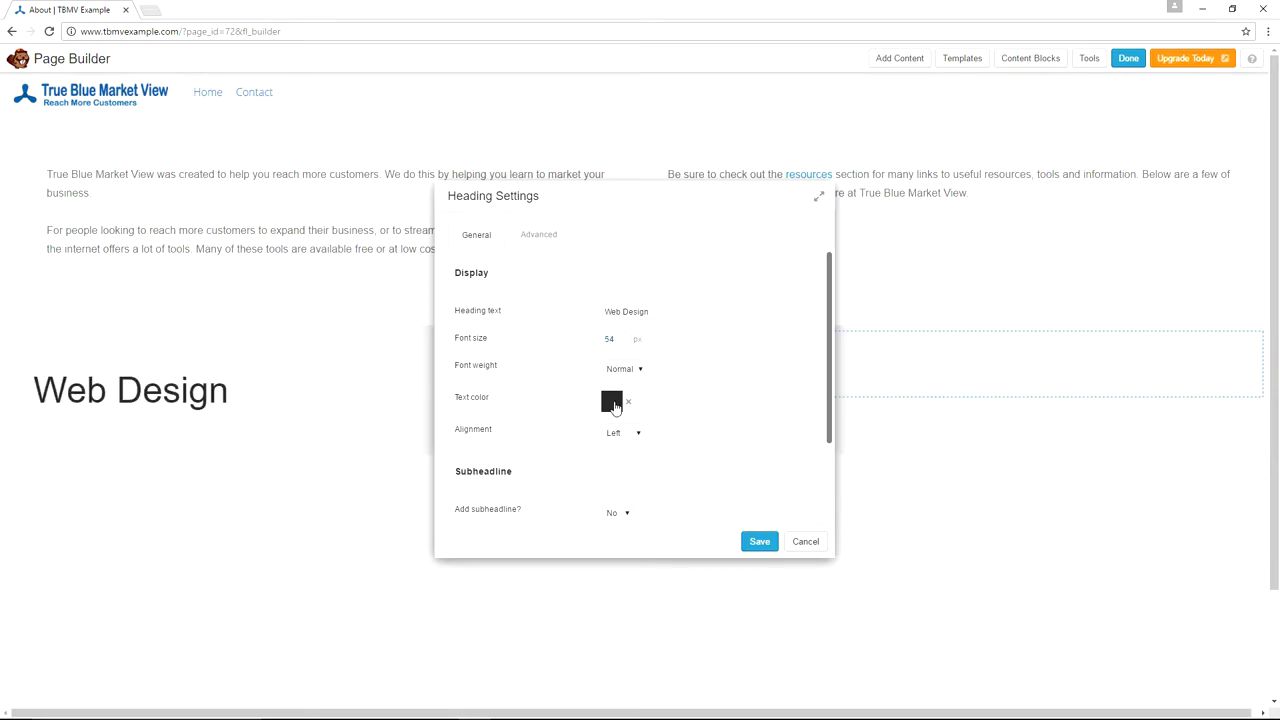
- Set the Web Design heading's text color to #6d6d6d and its alignment to Center
click(613, 403)
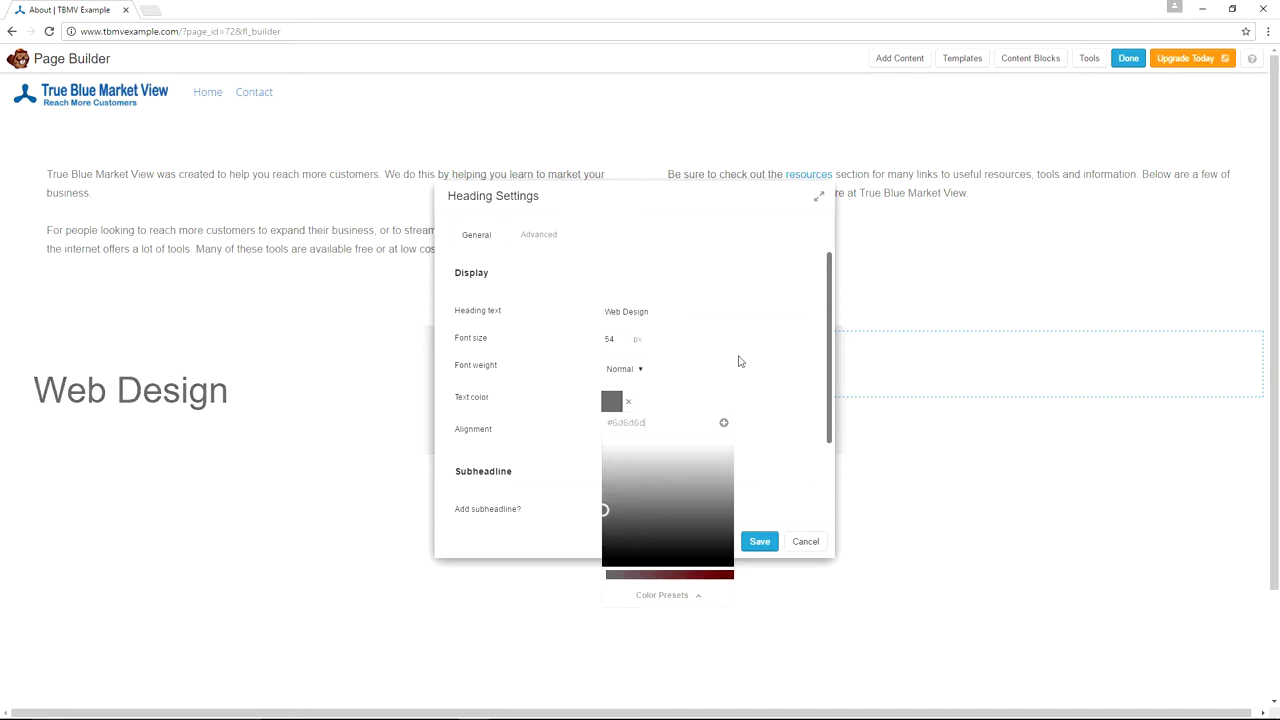
click(740, 361)
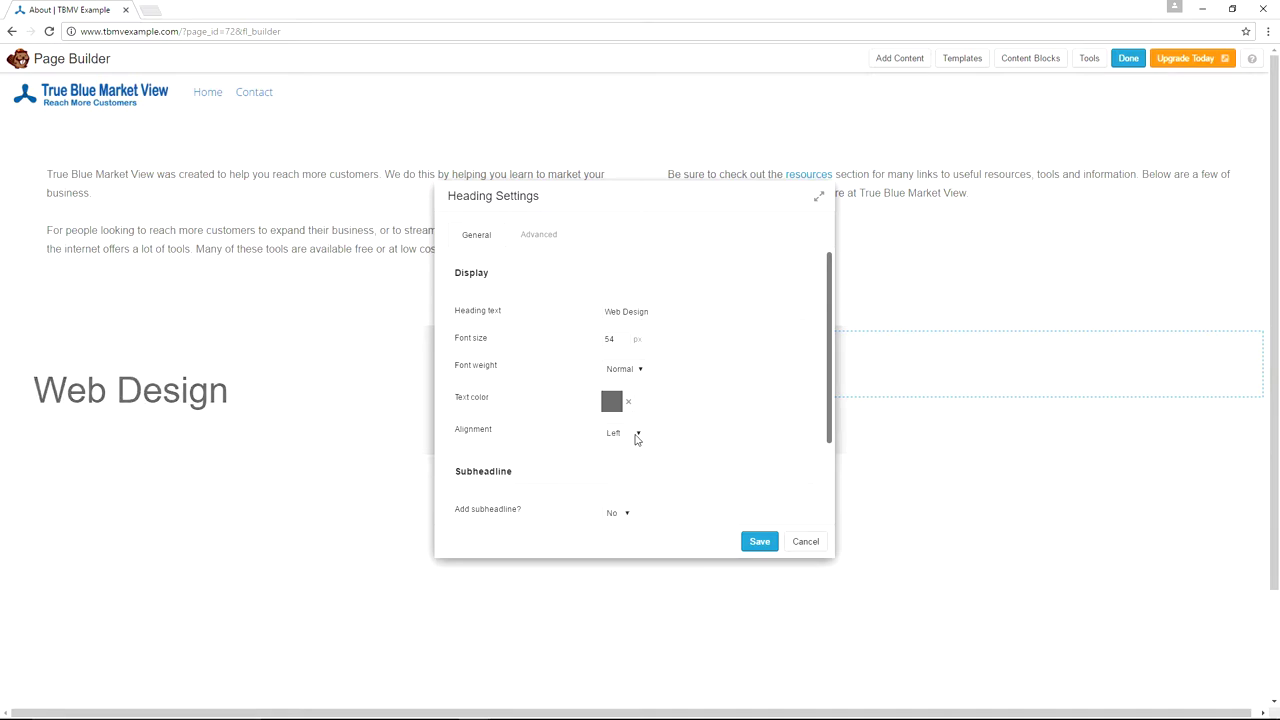
click(636, 435)
click(640, 460)
scroll(528, 403, down, 1)
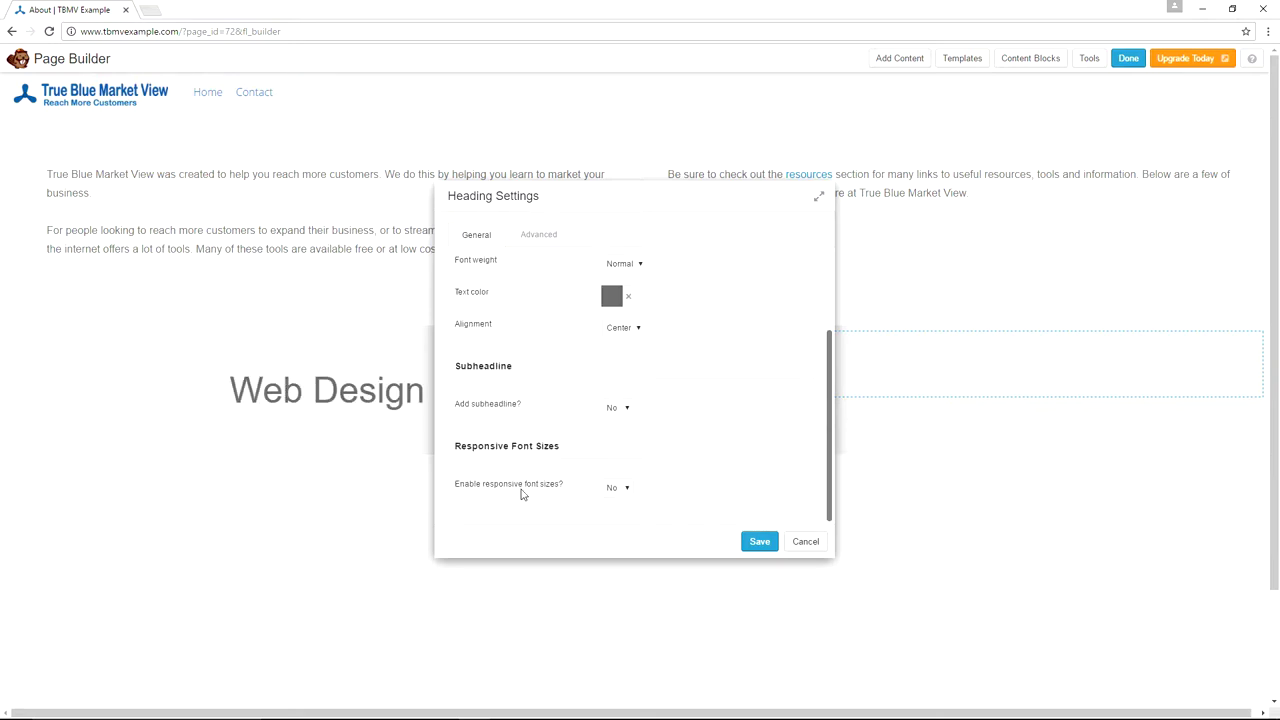
- Set the Web Design heading's top, bottom, left and right margins to 0 px, and save the heading settings
click(533, 238)
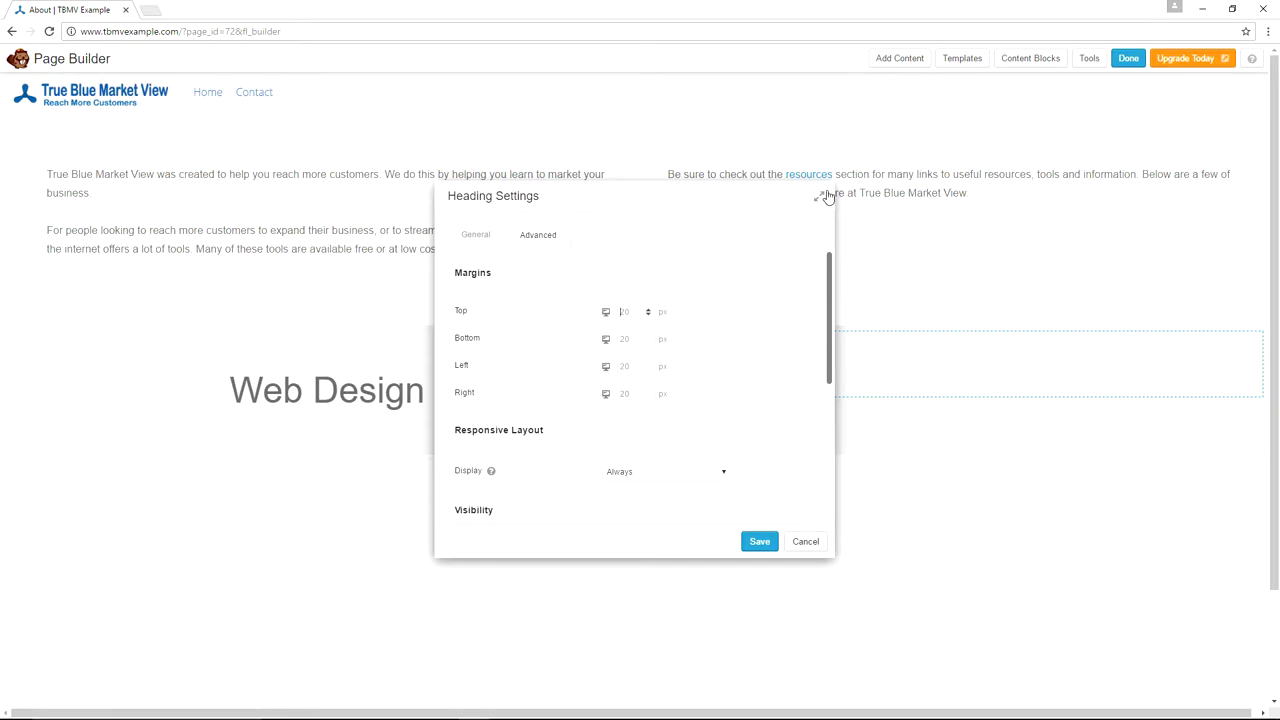
text(0)
key(Tab)
text(0)
key(Tab)
text(0)
key(Tab)
text(0)
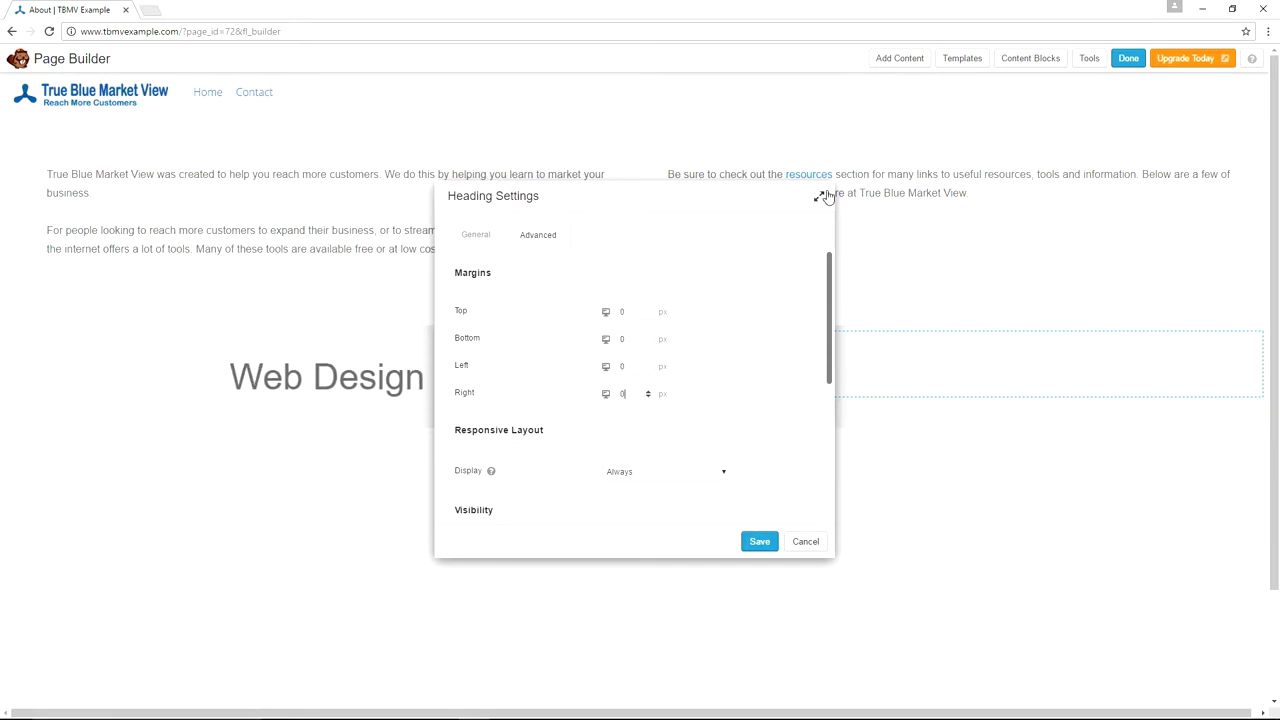
scroll(746, 318, down, 2)
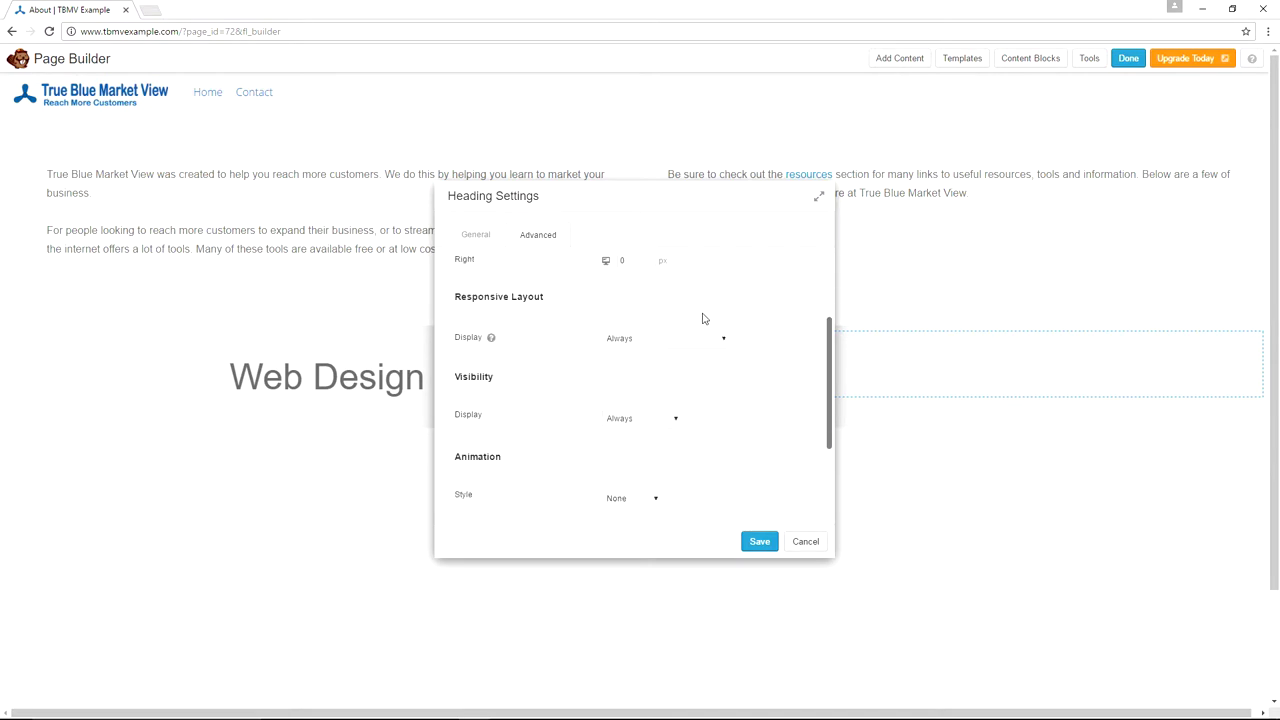
scroll(736, 302, down, 2)
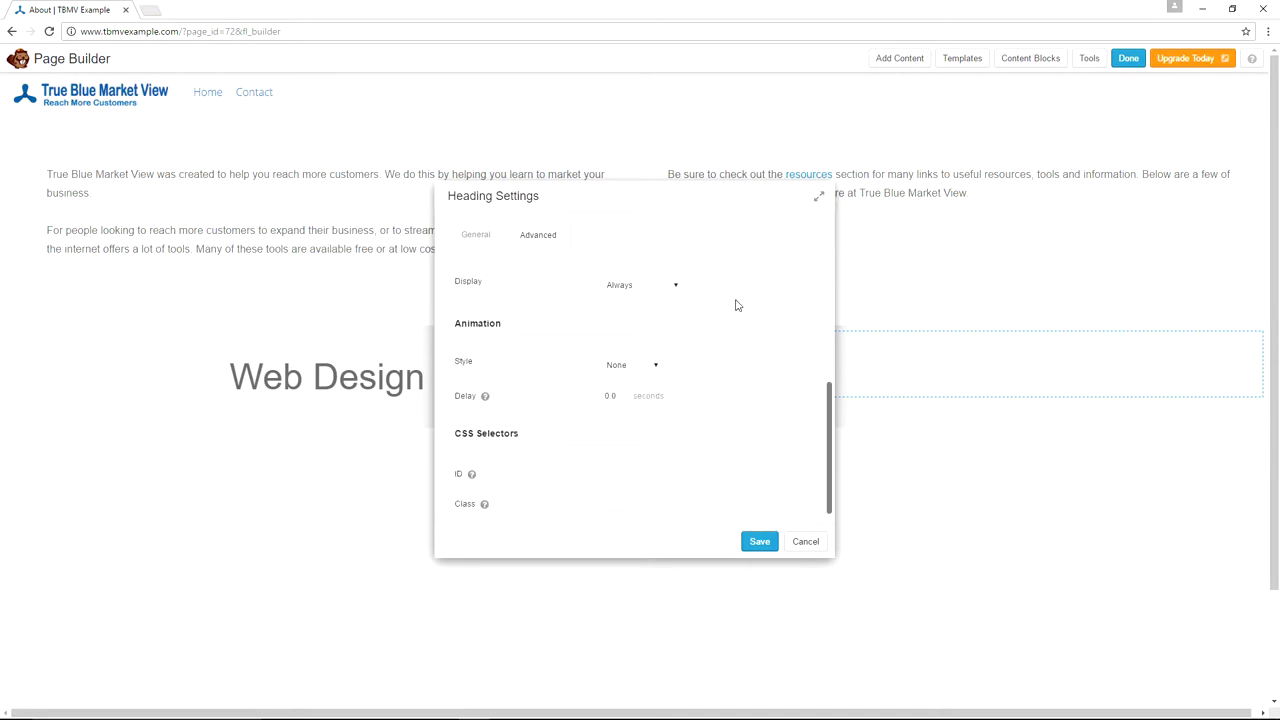
click(758, 542)
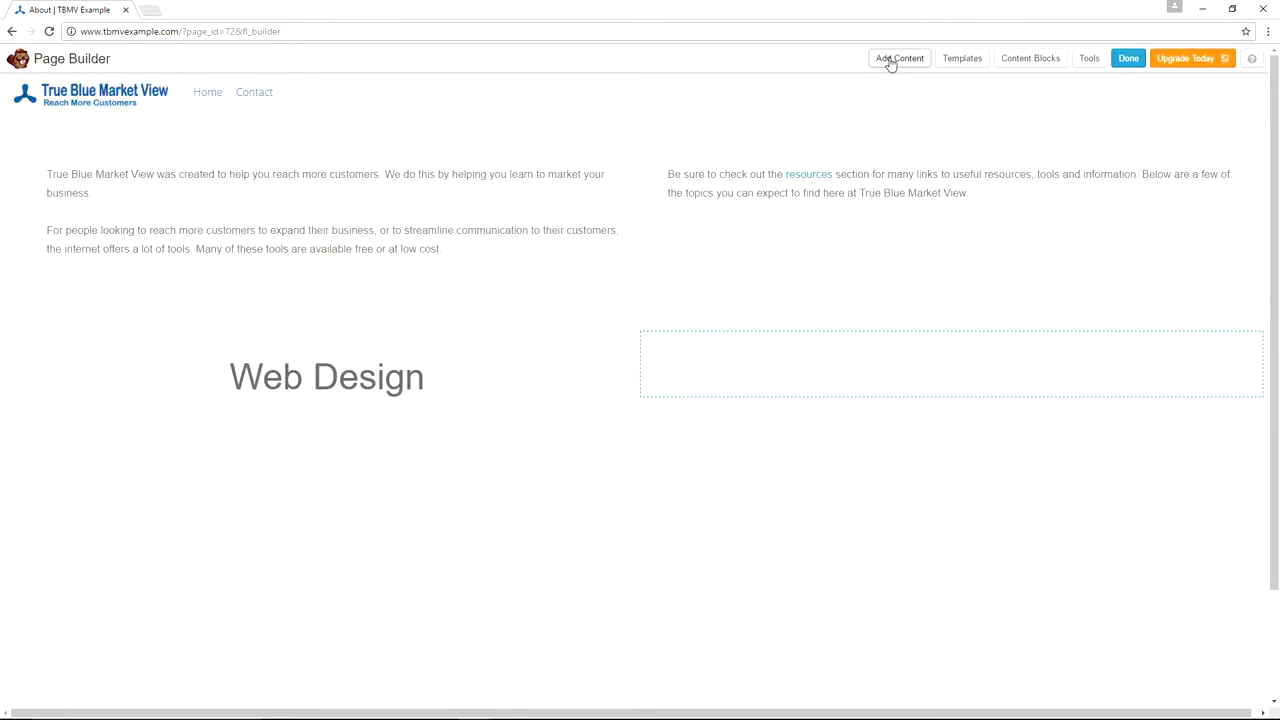
- Add a Text Editor module below the Web Design heading and review the topic sections on the reference About page
click(890, 60)
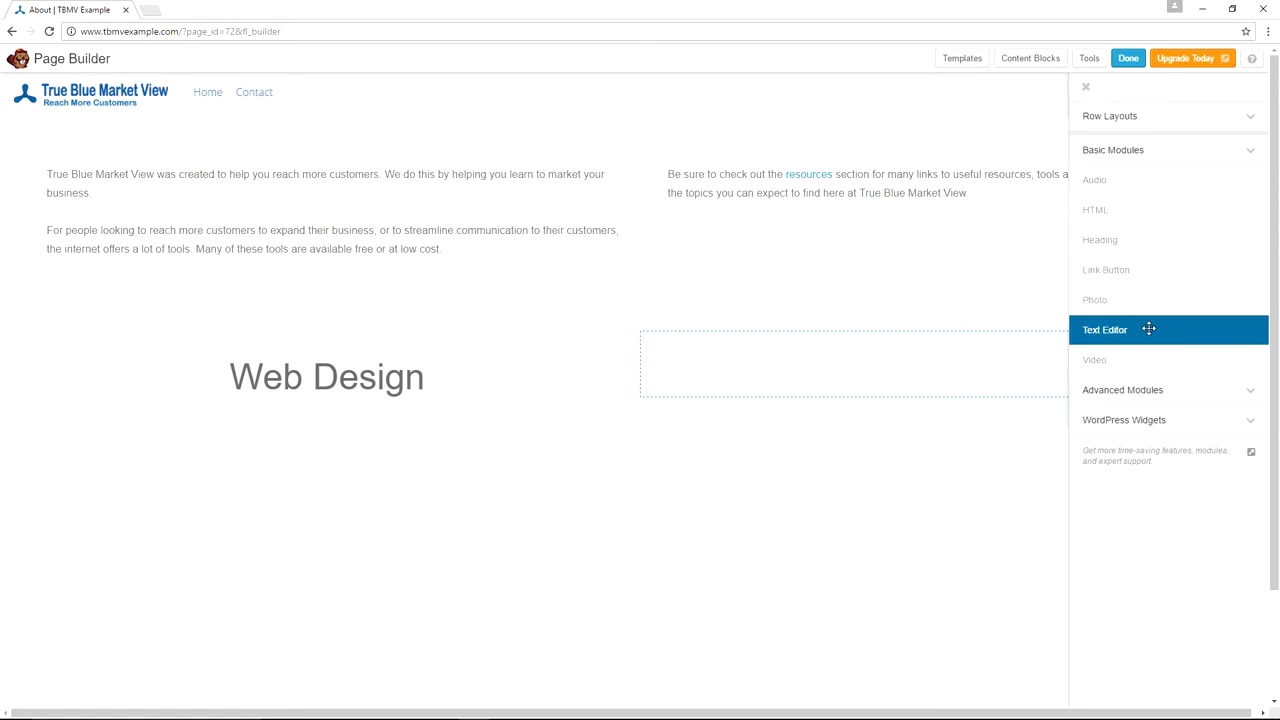
drag(1149, 329, 222, 518)
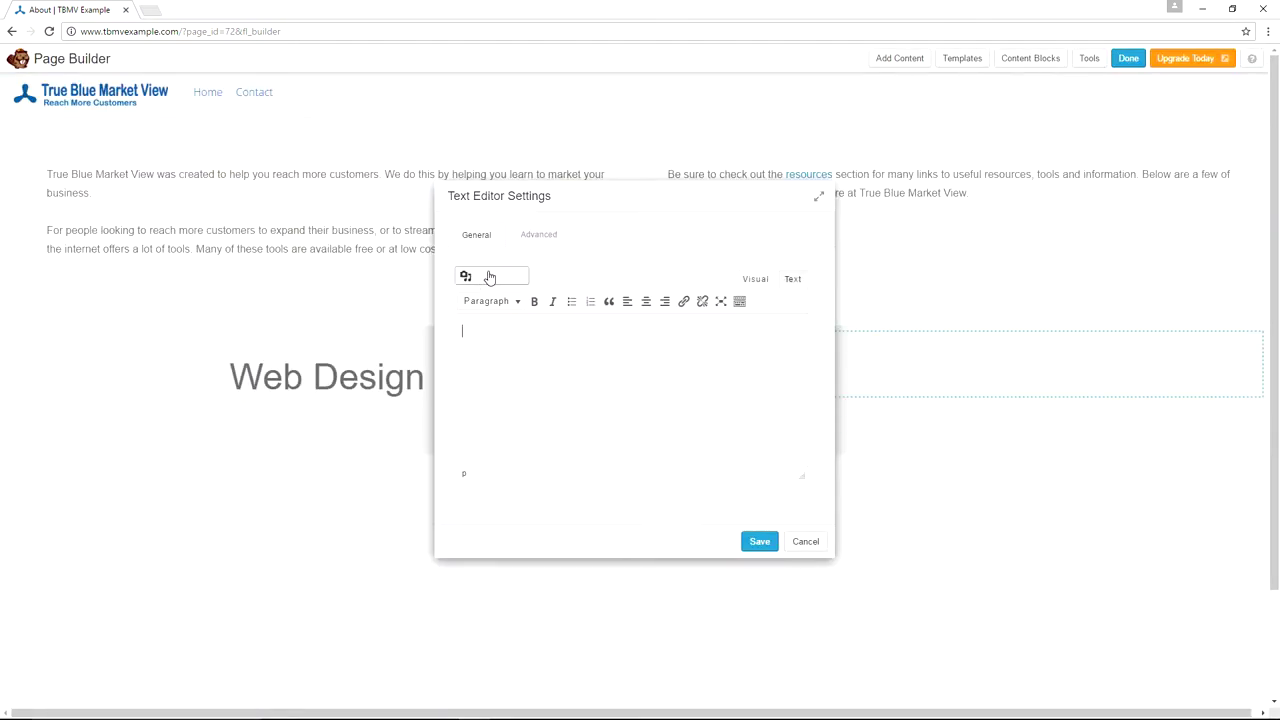
key(alt+Tab)
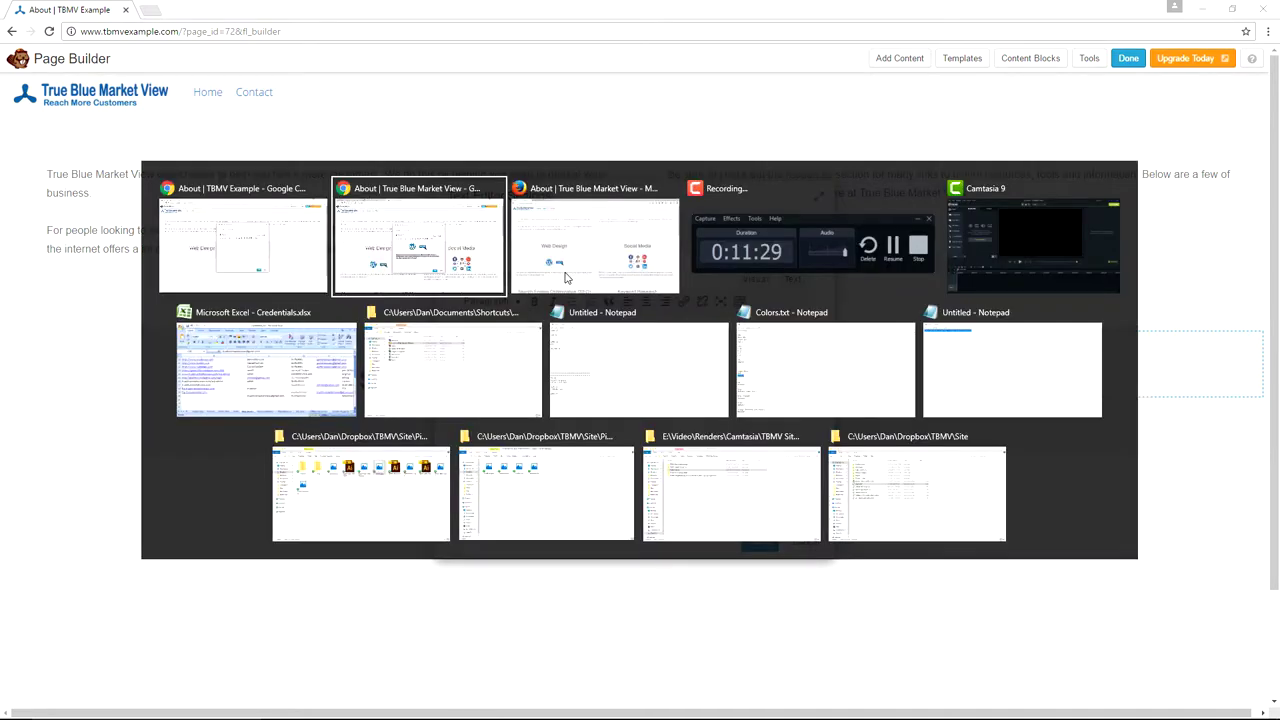
click(565, 277)
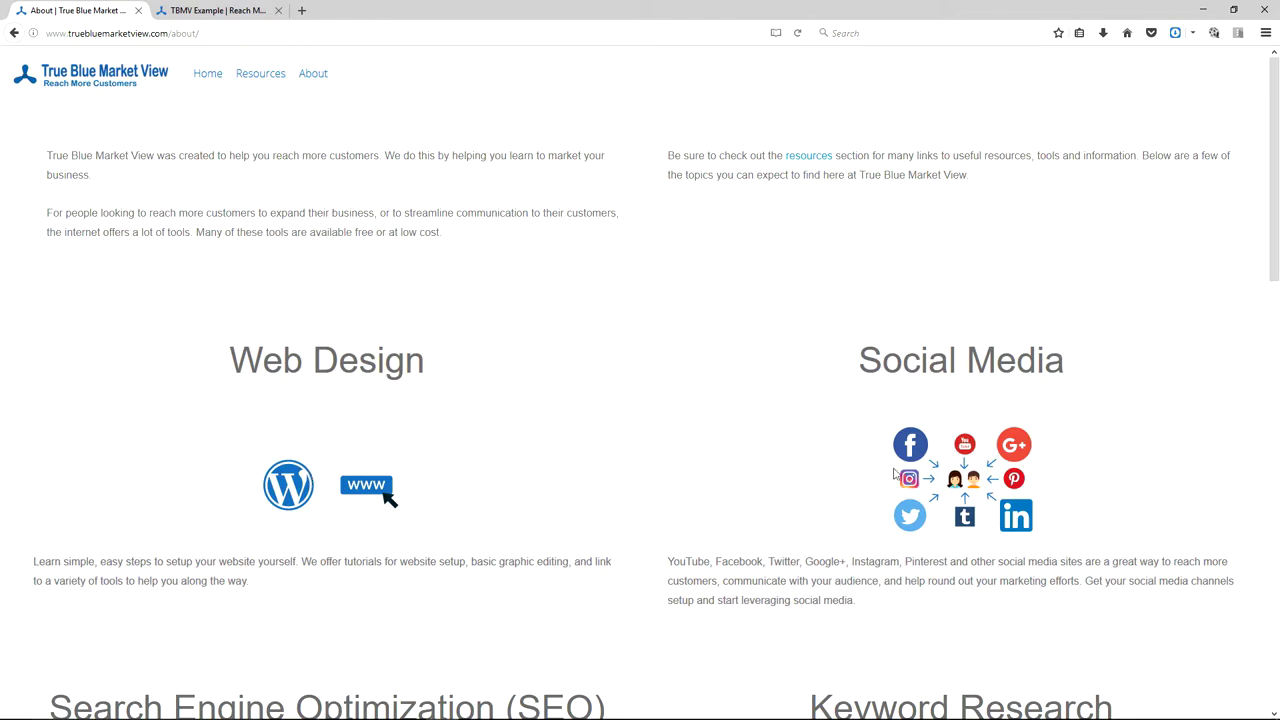
scroll(378, 528, down, 3)
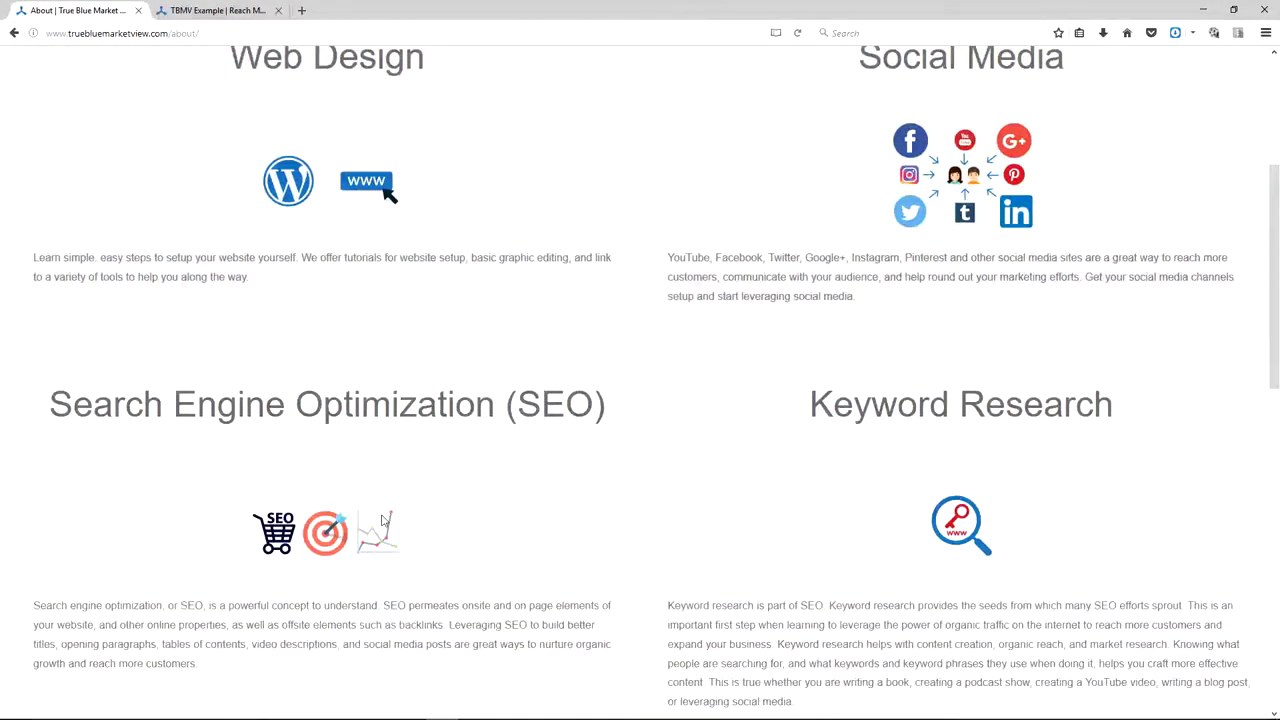
scroll(923, 514, down, 5)
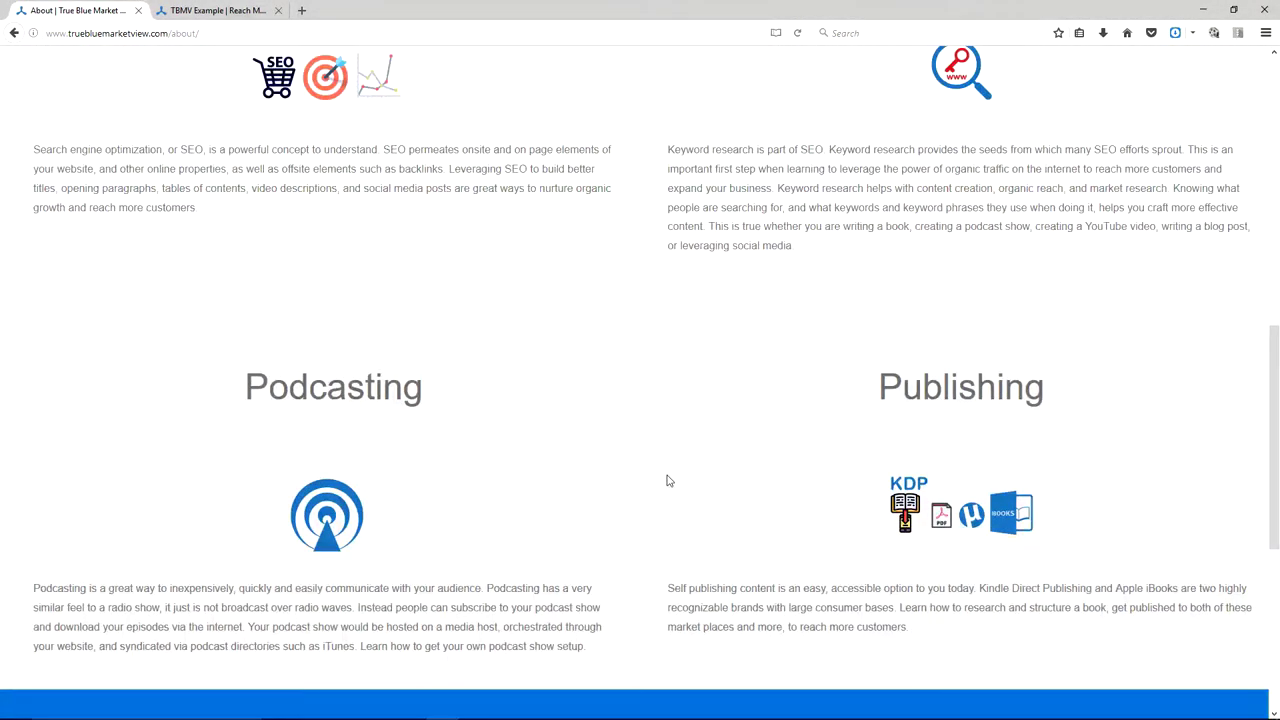
scroll(669, 481, up, 6)
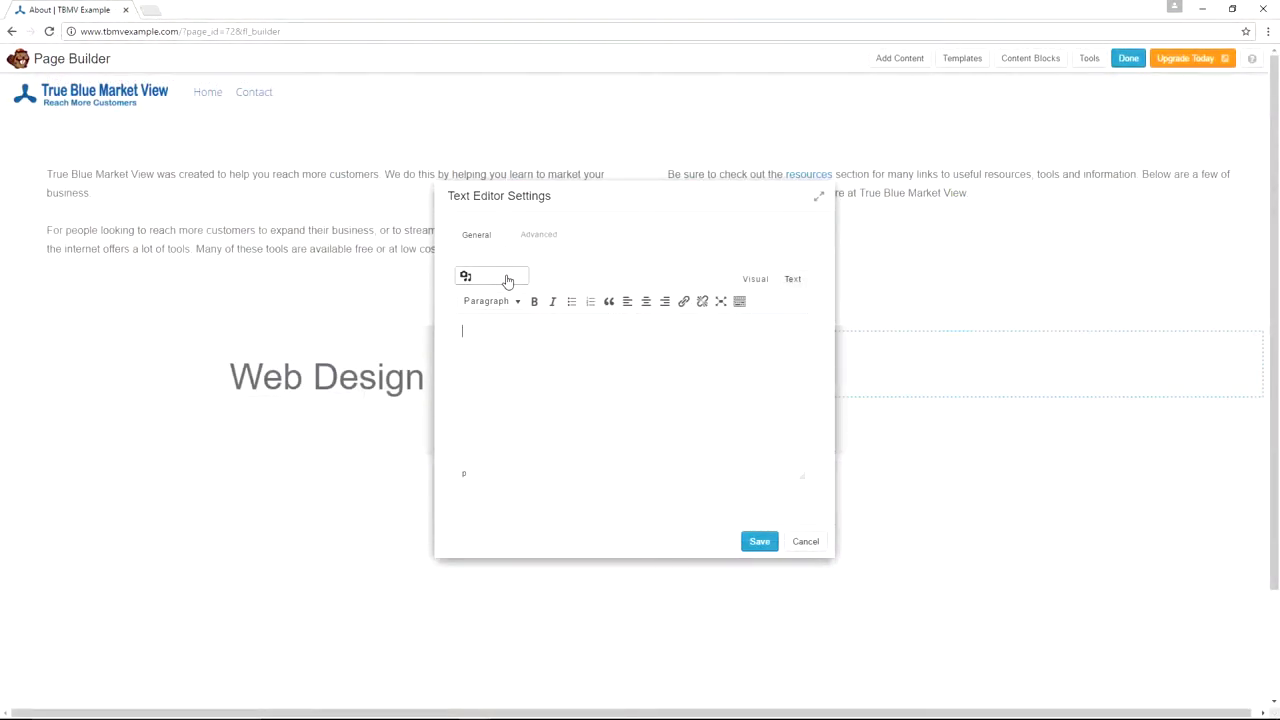
- Upload WebDesign.png with the title "Web Design" and insert it at full size into the new text module
click(507, 280)
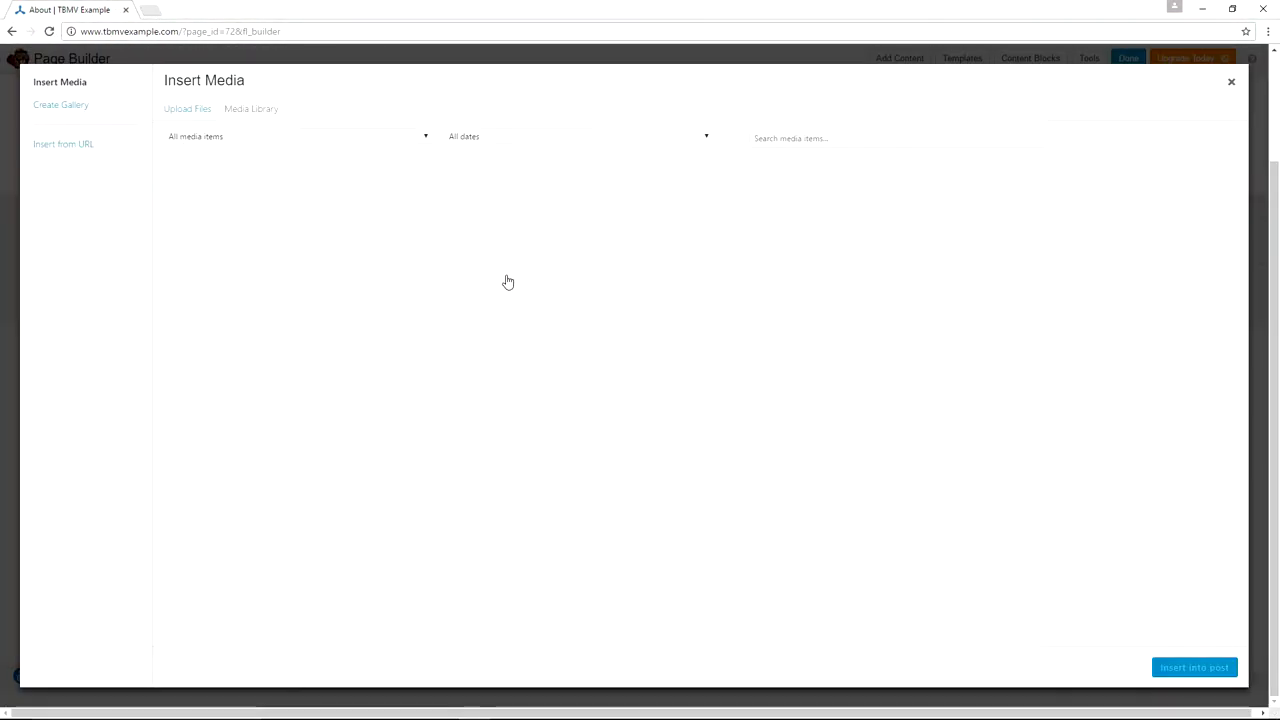
click(195, 113)
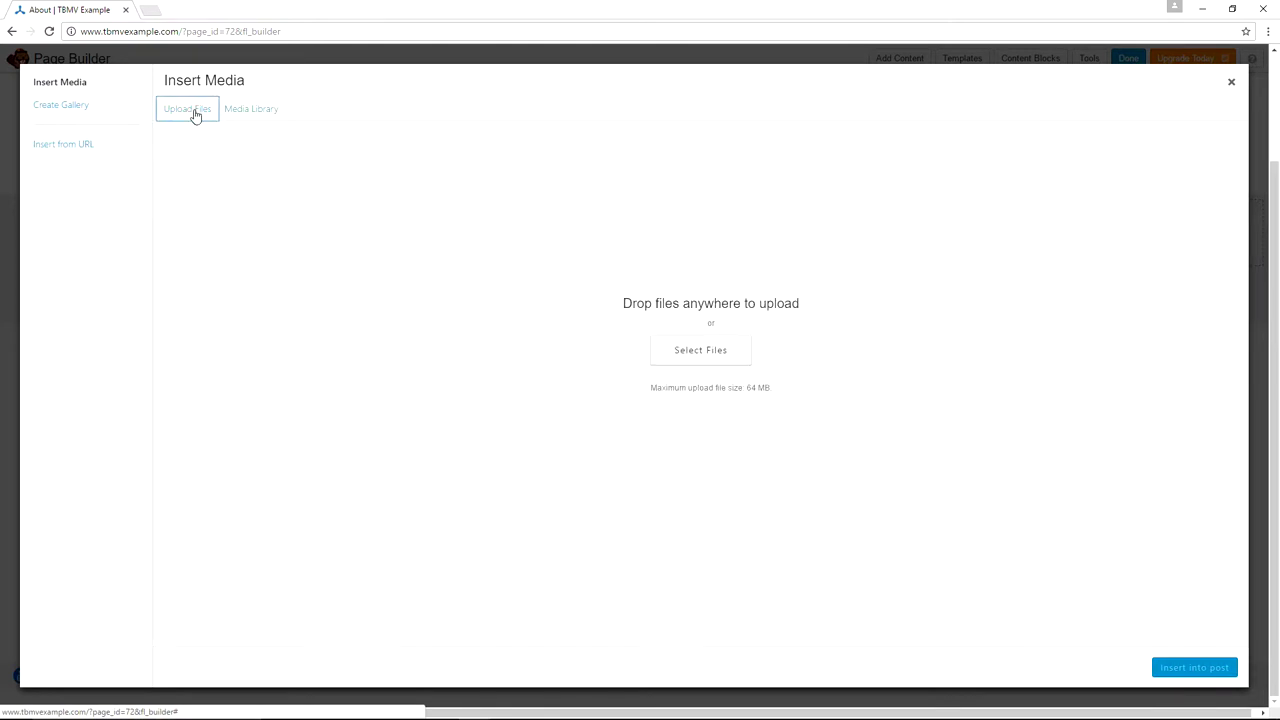
click(714, 355)
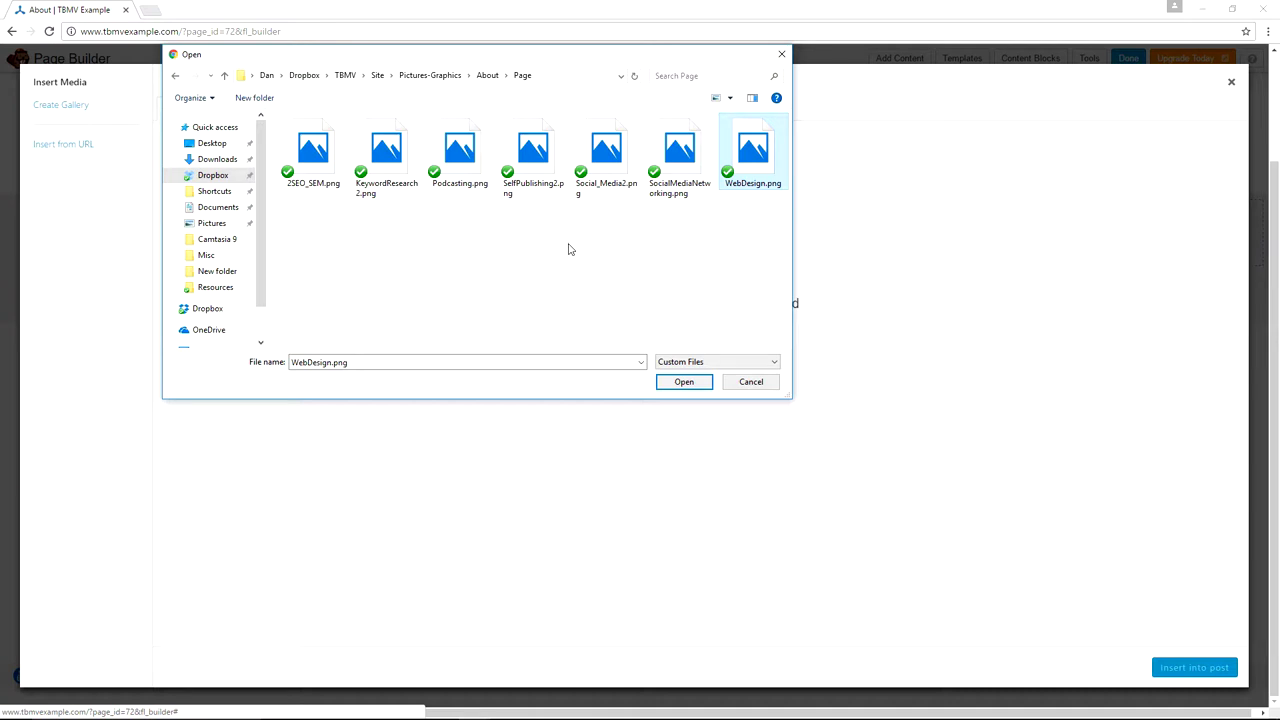
click(680, 386)
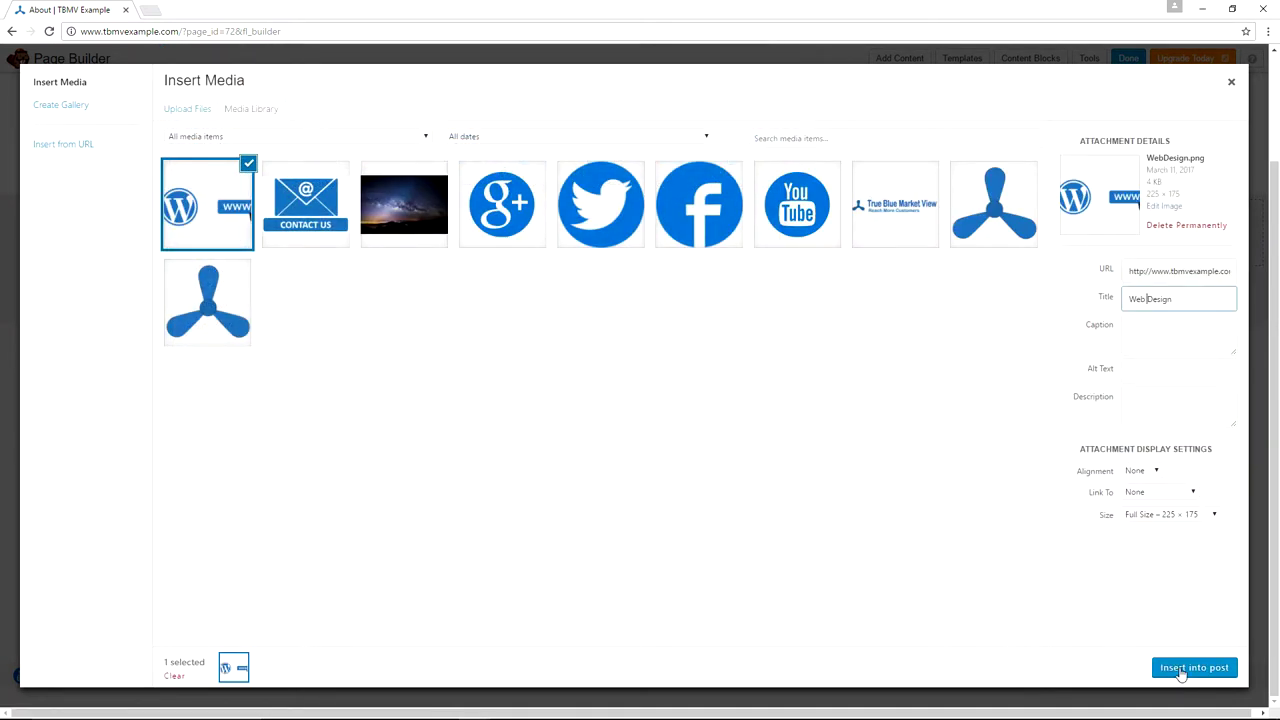
click(1181, 673)
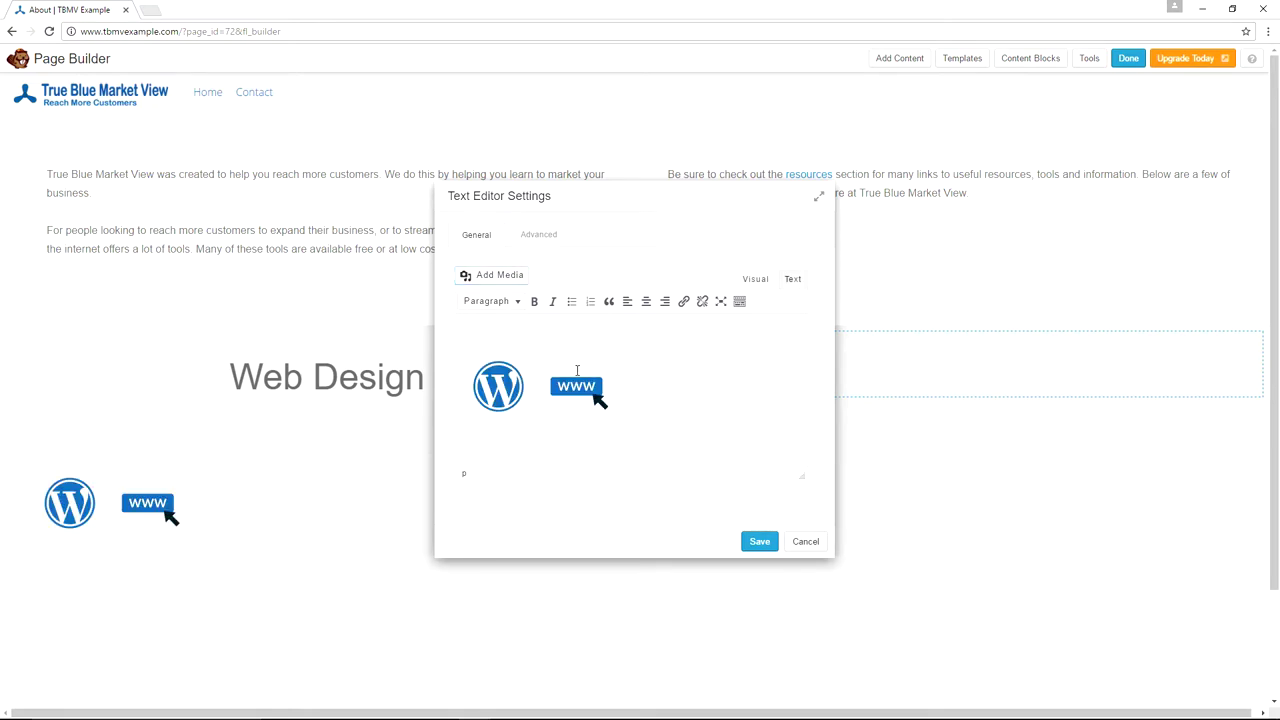
- Center the Web Design image, add the "Learn simple, easy steps to setup your website yourself" paragraph below it, and save the text module
click(646, 302)
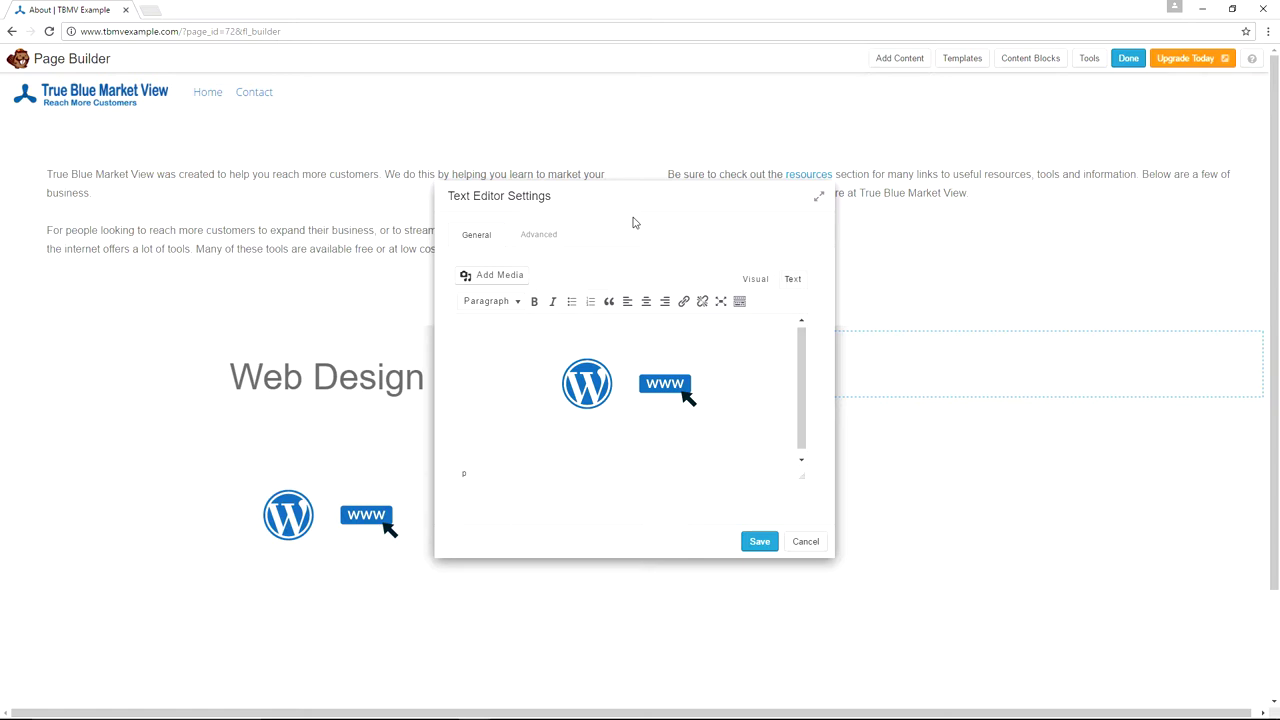
text(Learn simple, easy steps to setup your website yourself. We offer tutorials for website setup, basic graphic editing, and link to a variety of tools to help you along the way.)
click(760, 545)
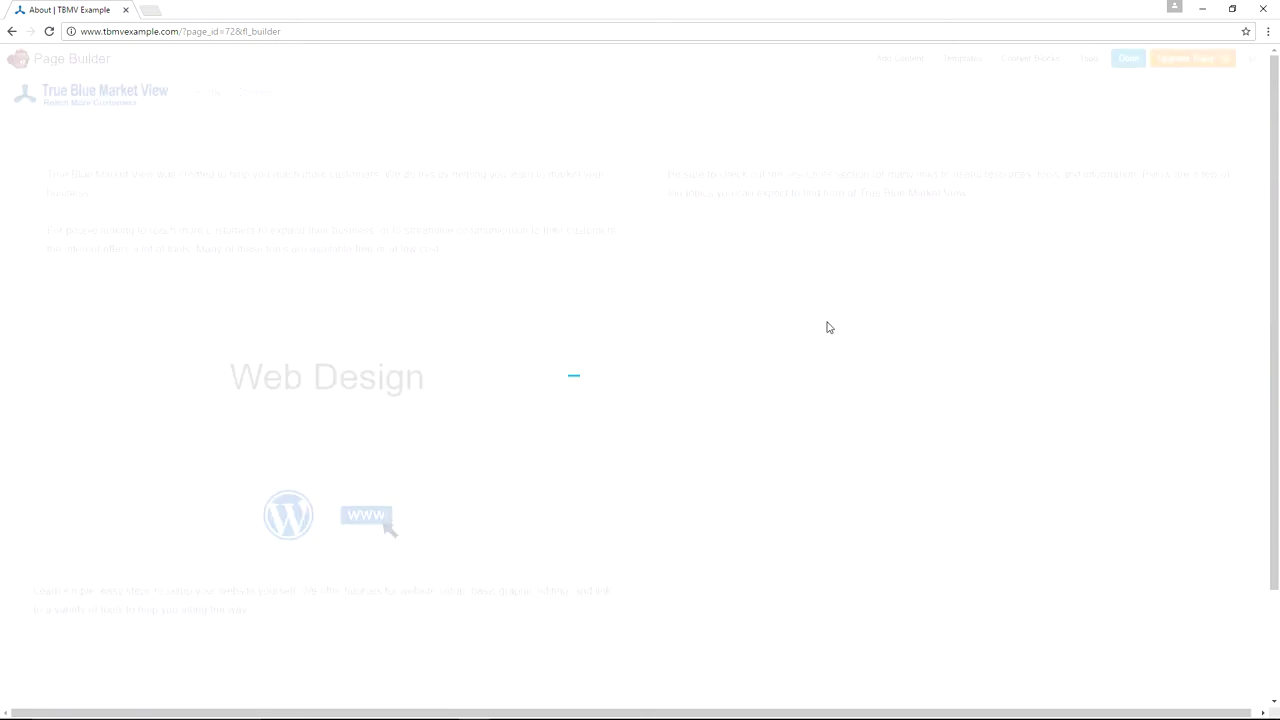
mouse_move(371, 557)
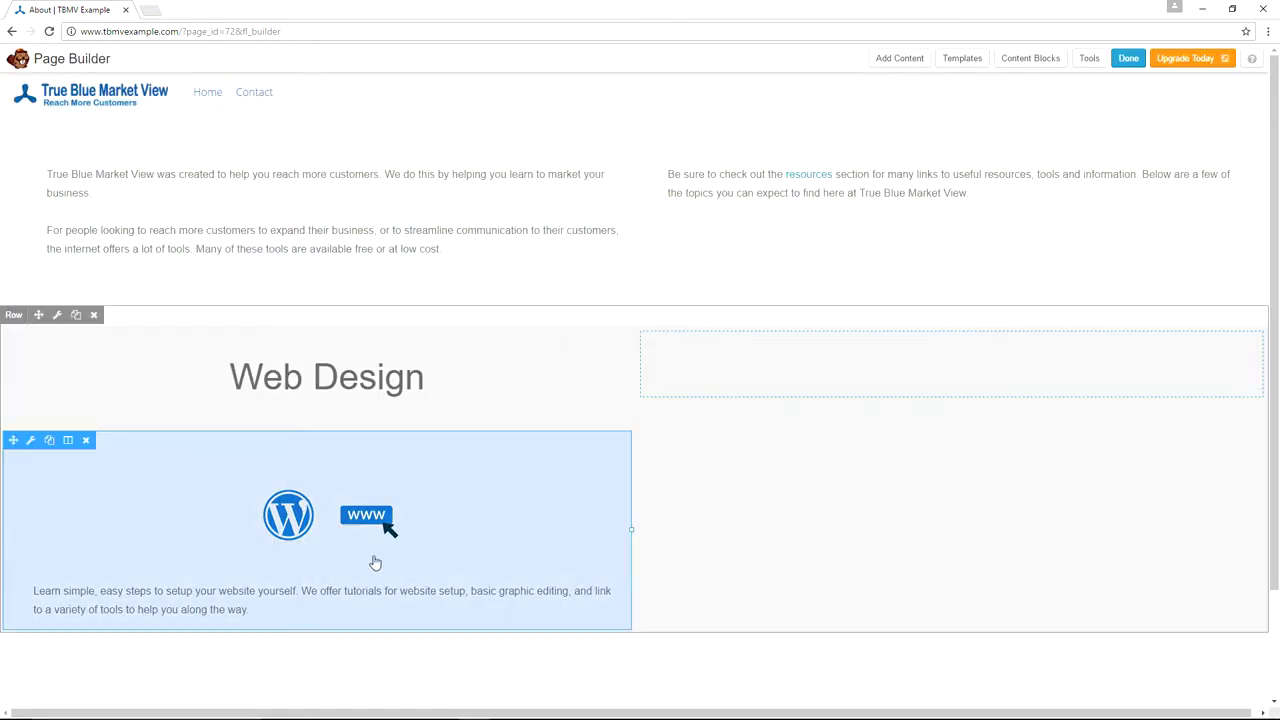
- Set the Web Design text module's top margin to 0 px and bottom margin to 50 px, and save it
click(31, 441)
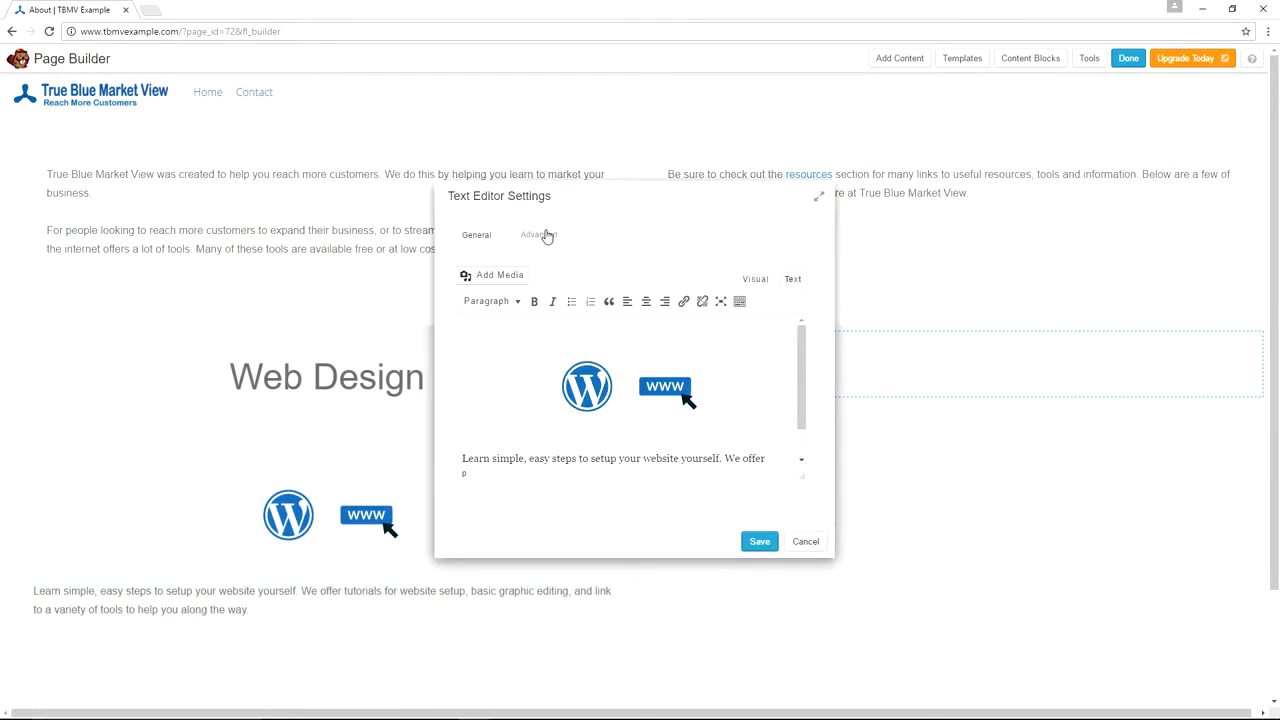
click(549, 245)
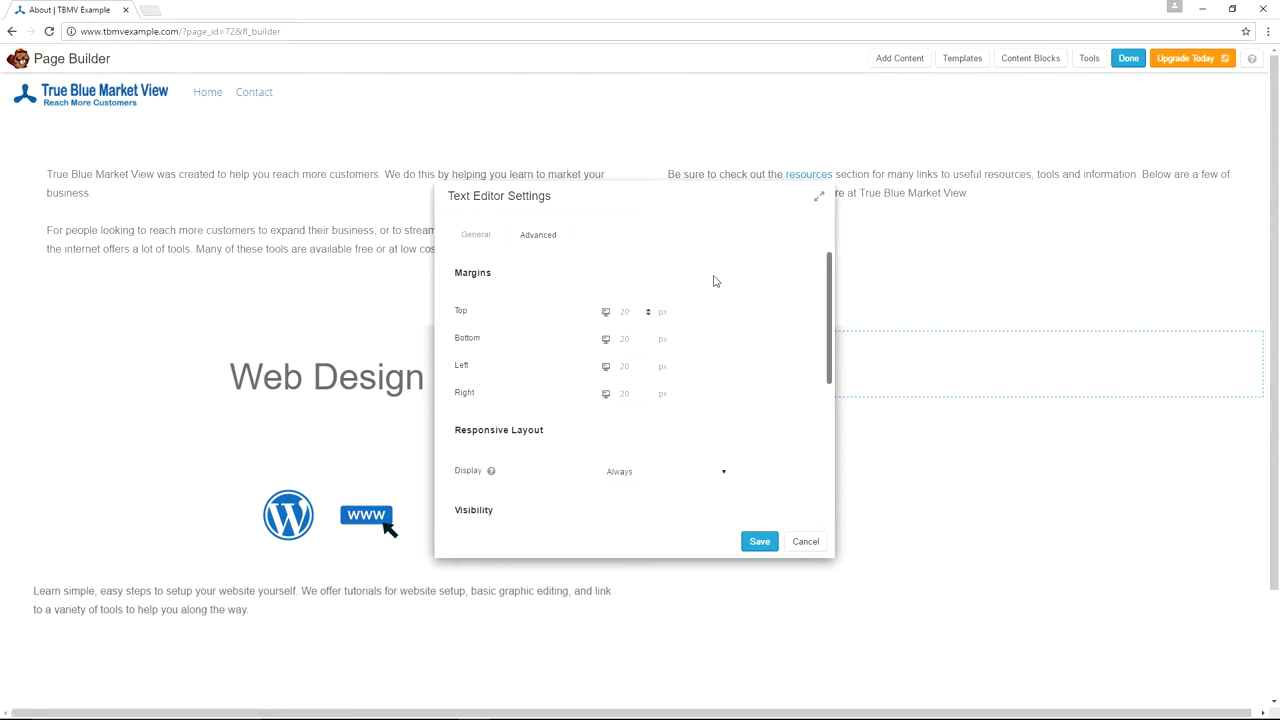
text(0)
key(Tab)
text(50)
key(Tab)
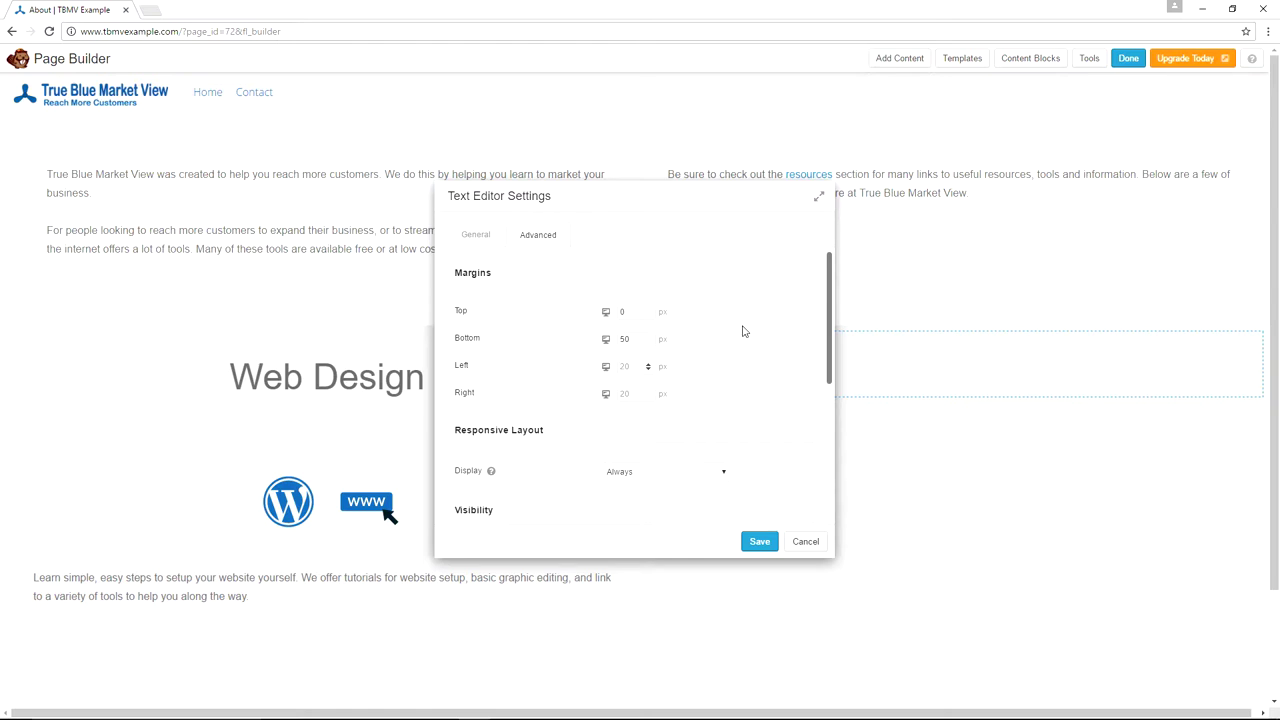
scroll(743, 331, down, 5)
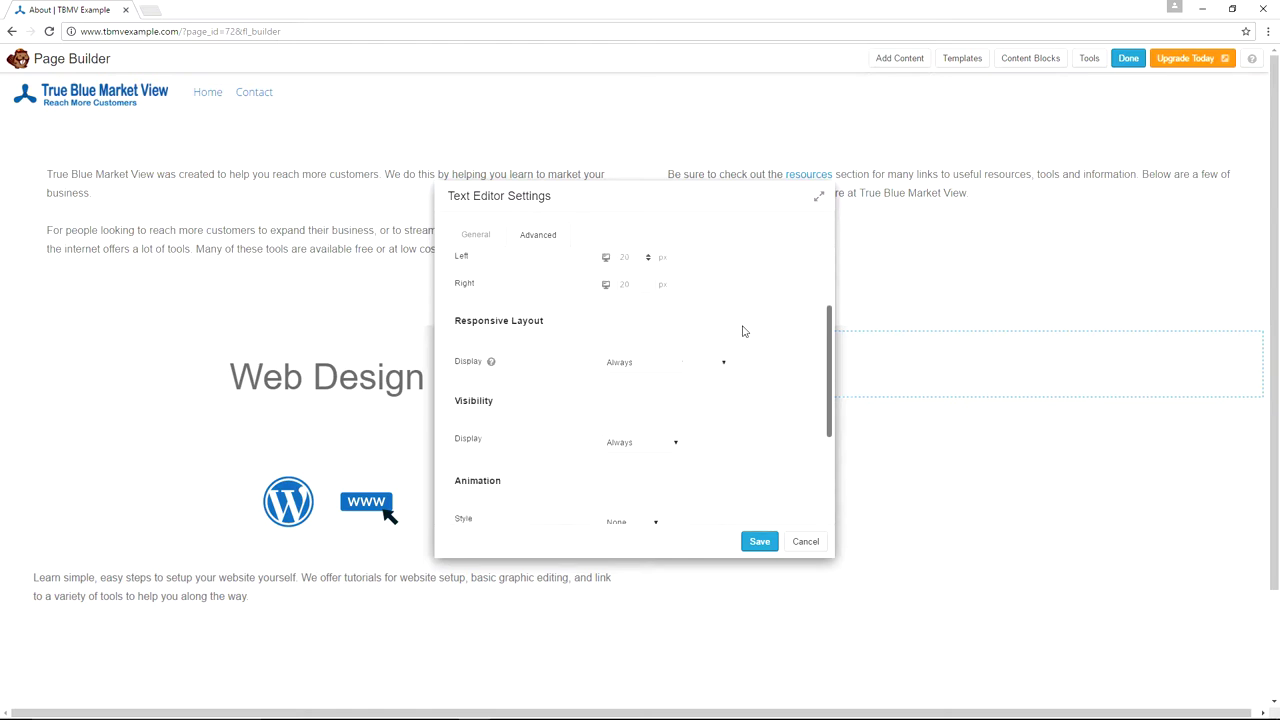
click(758, 542)
- Add a Heading module to the empty column beside Web Design, with the text "Social Media" at font size 54 px
click(896, 60)
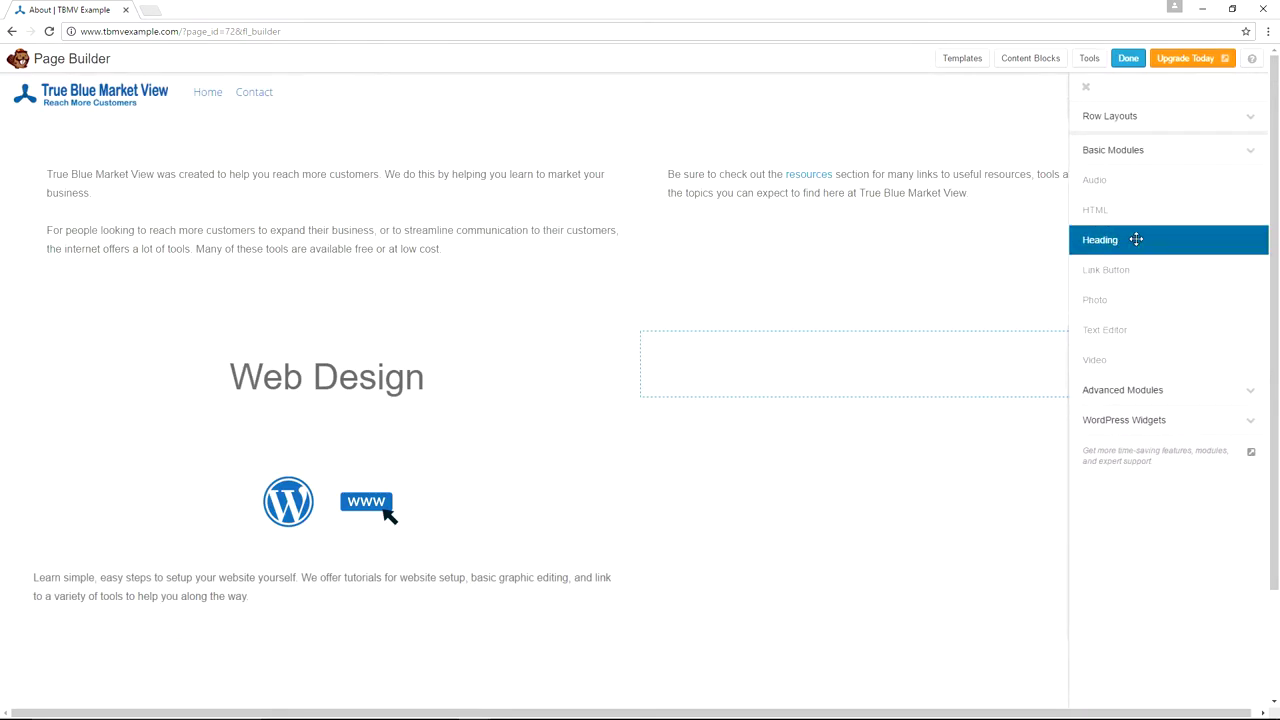
drag(1136, 239, 752, 443)
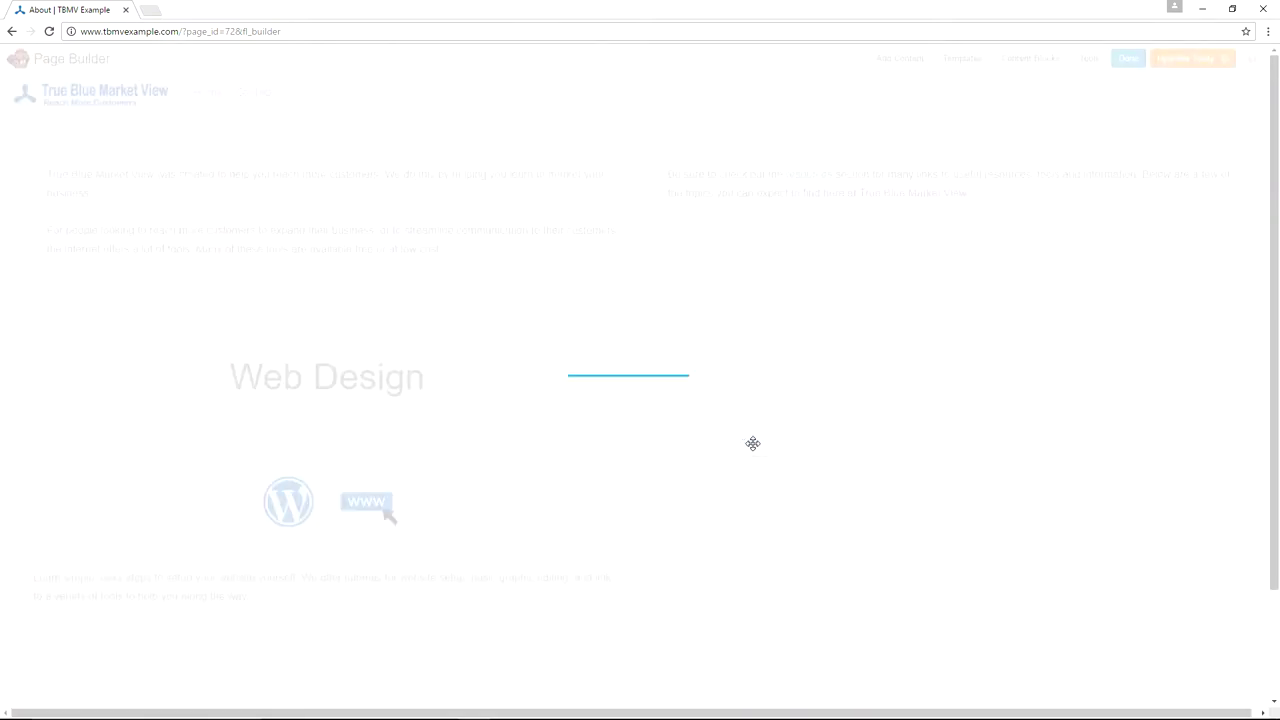
click(626, 314)
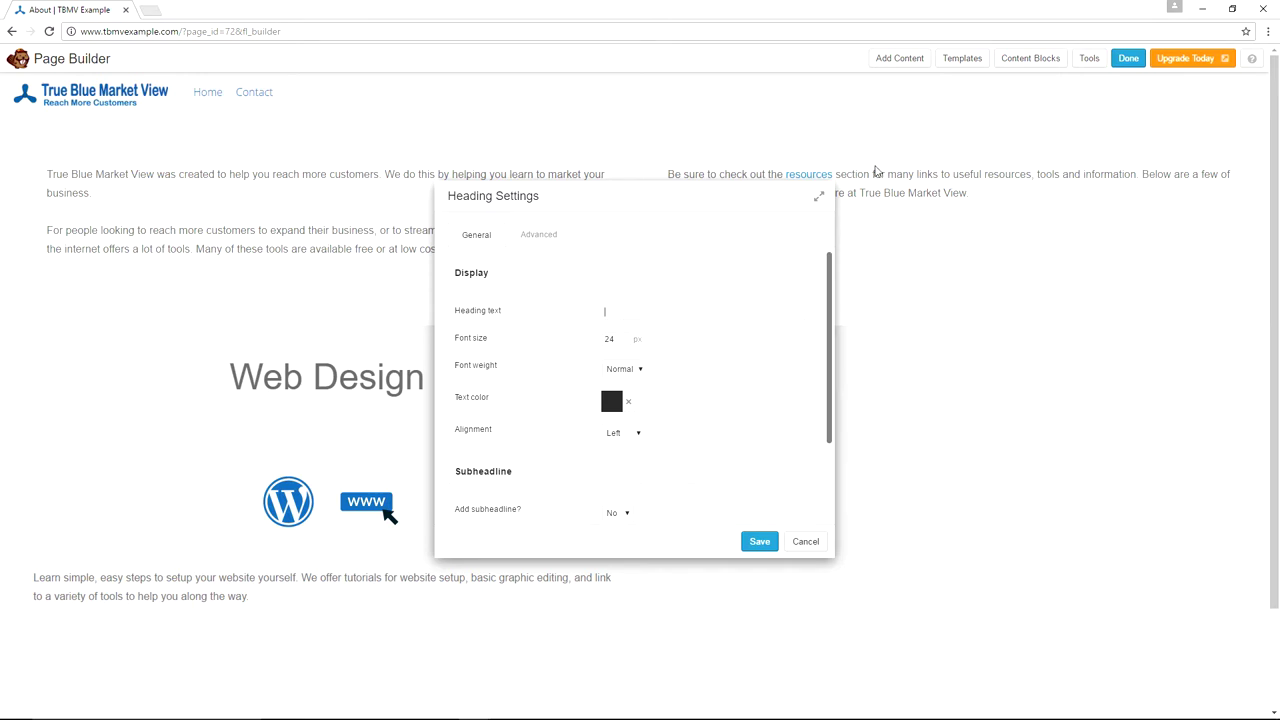
text(Social Media)
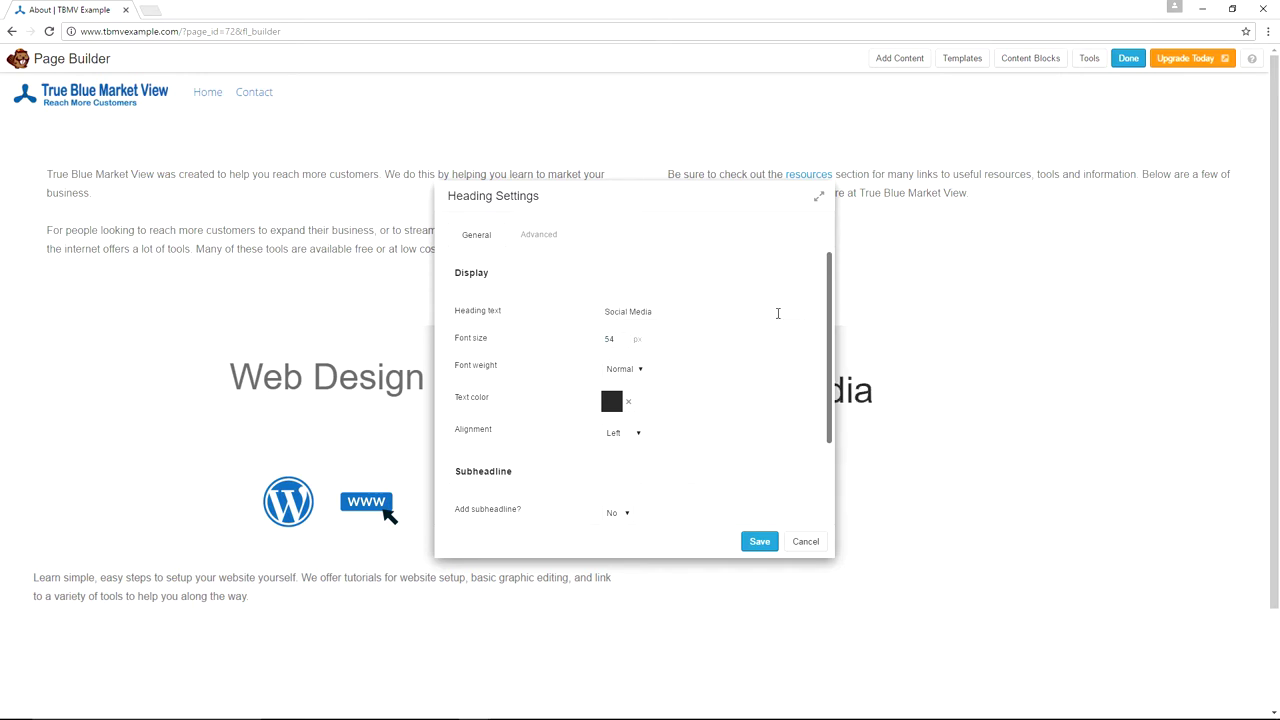
- Set the Social Media heading's text color to gray #6d6d6d and its alignment to Center
click(608, 405)
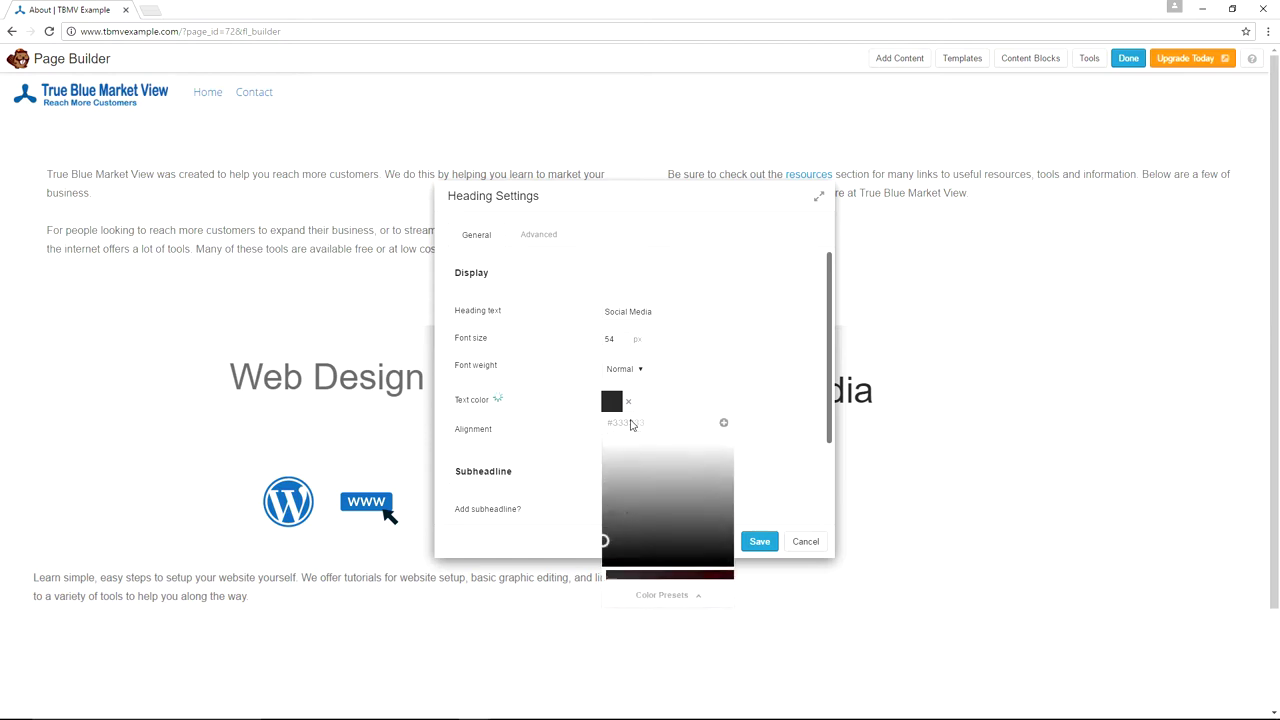
click(604, 510)
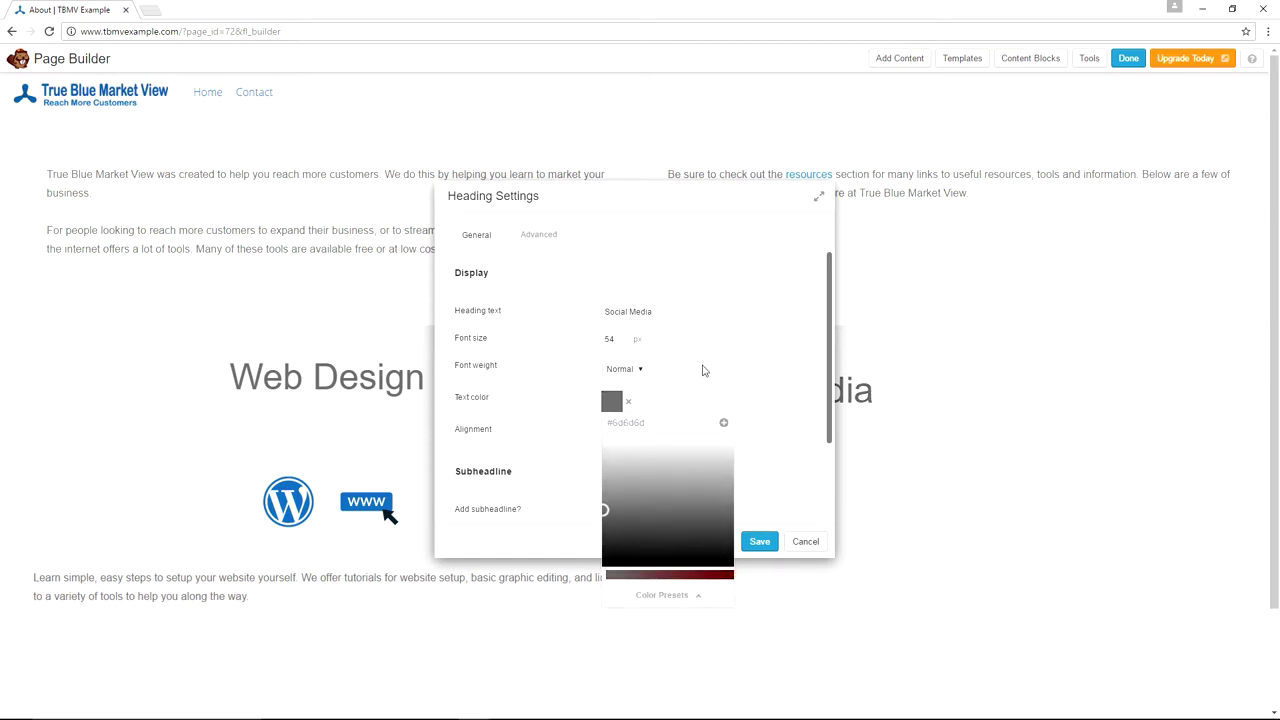
click(715, 362)
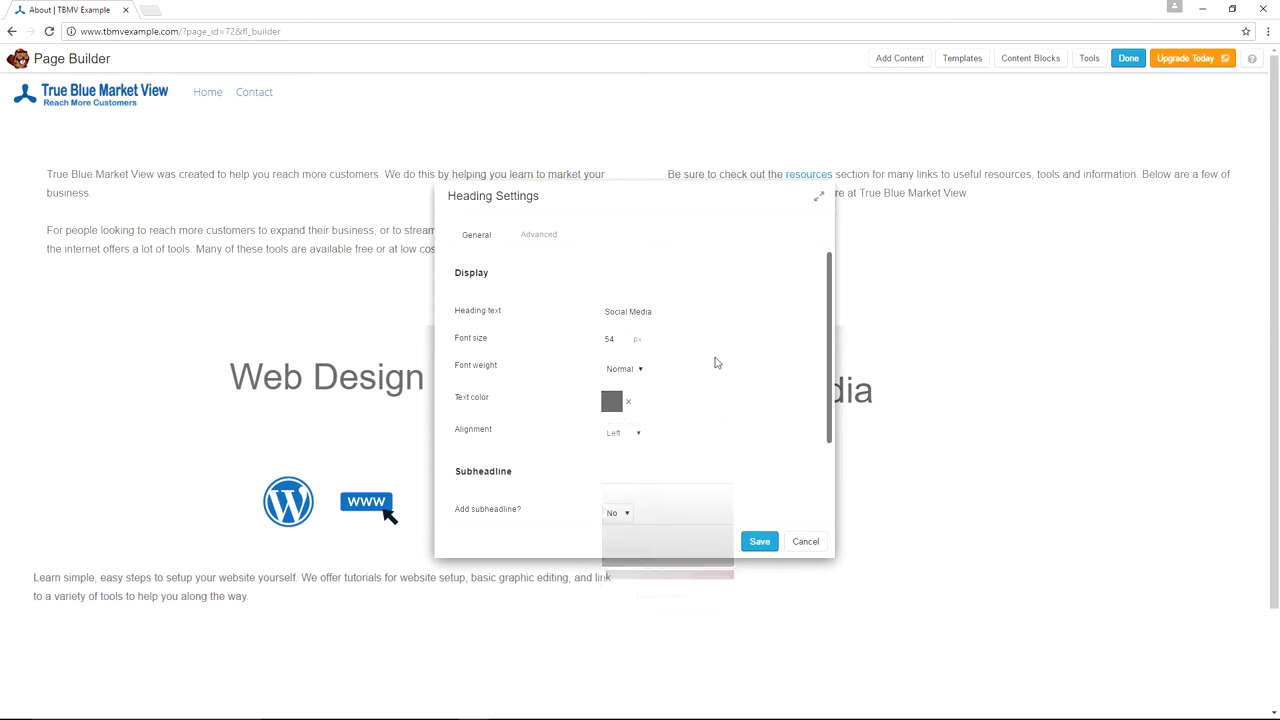
click(638, 435)
click(615, 453)
- Reduce the Social Media heading's margins to line it up with the Web Design heading, and save the heading settings
scroll(715, 382, down, 1)
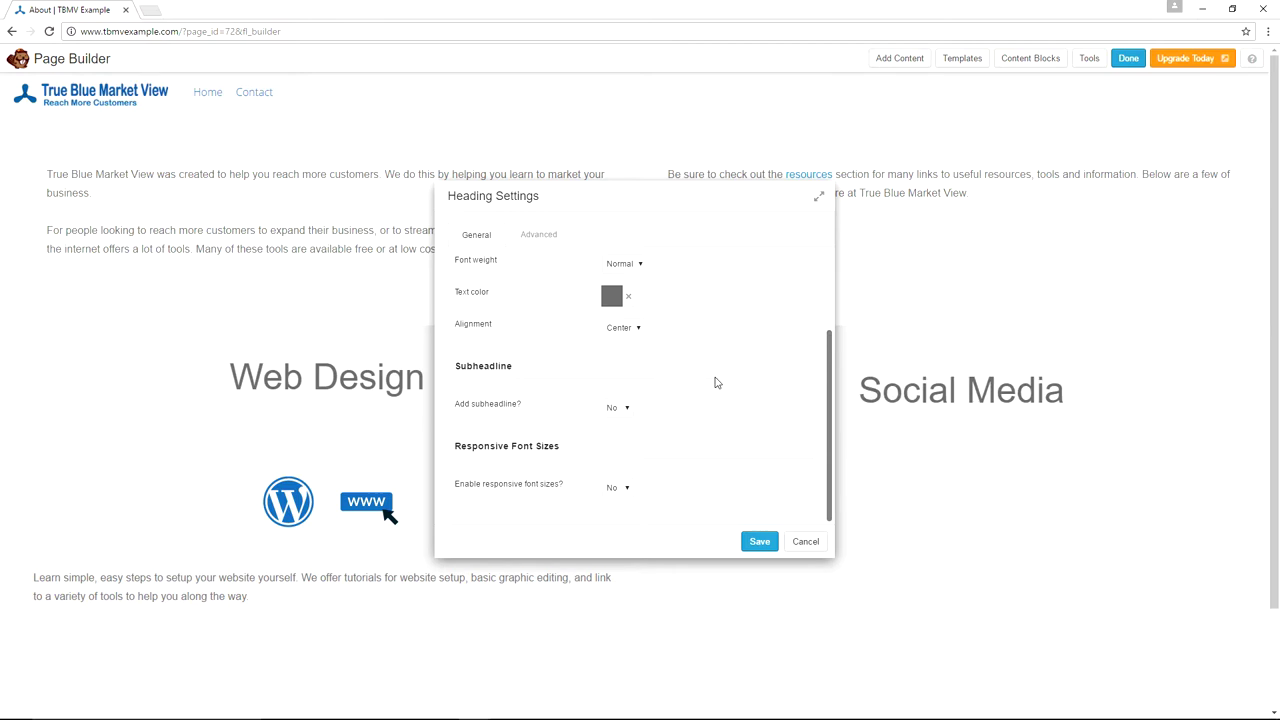
scroll(715, 382, up, 1)
click(538, 234)
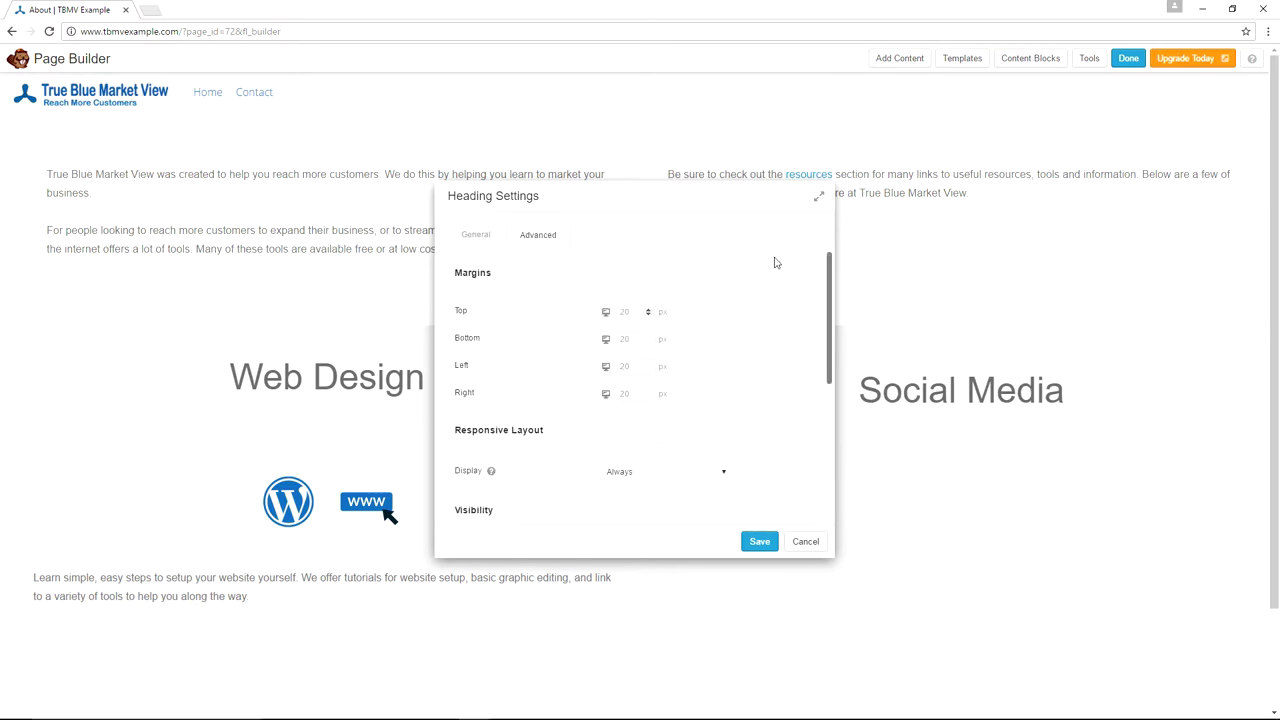
click(755, 542)
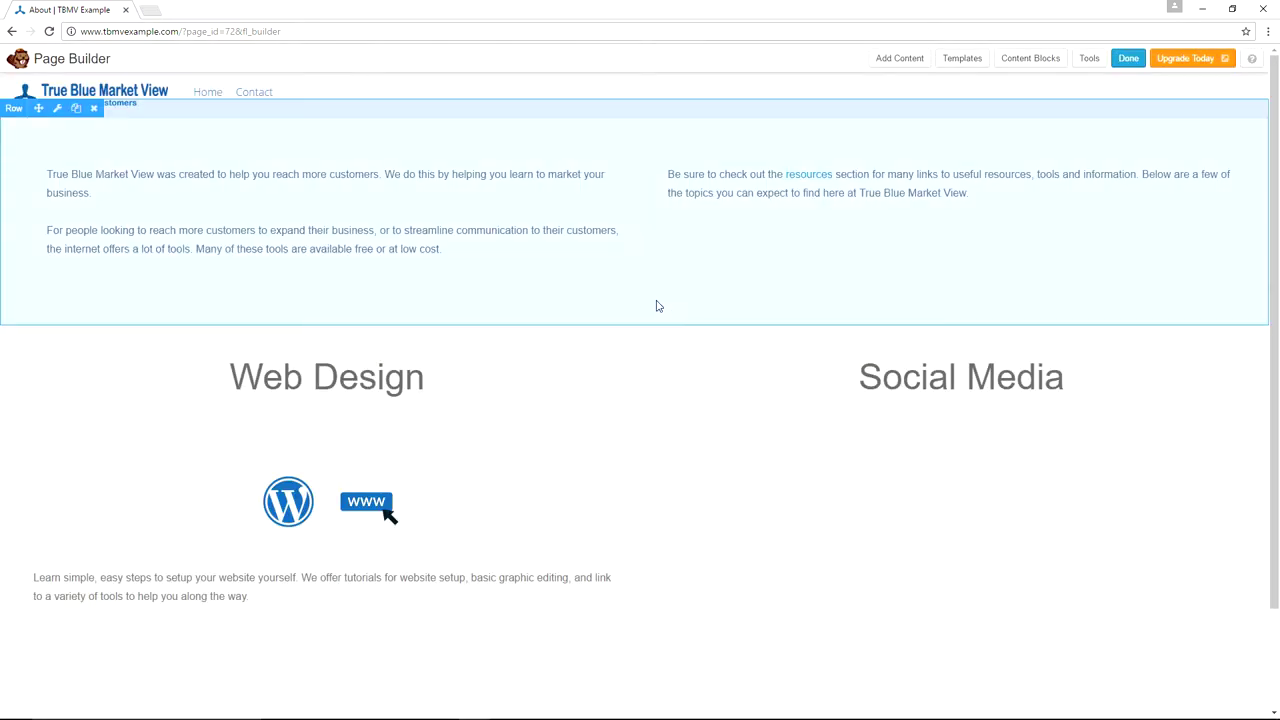
- Add a Text Editor module below the Social Media heading, and upload and insert SocialMediaNetworking.png into it
click(900, 59)
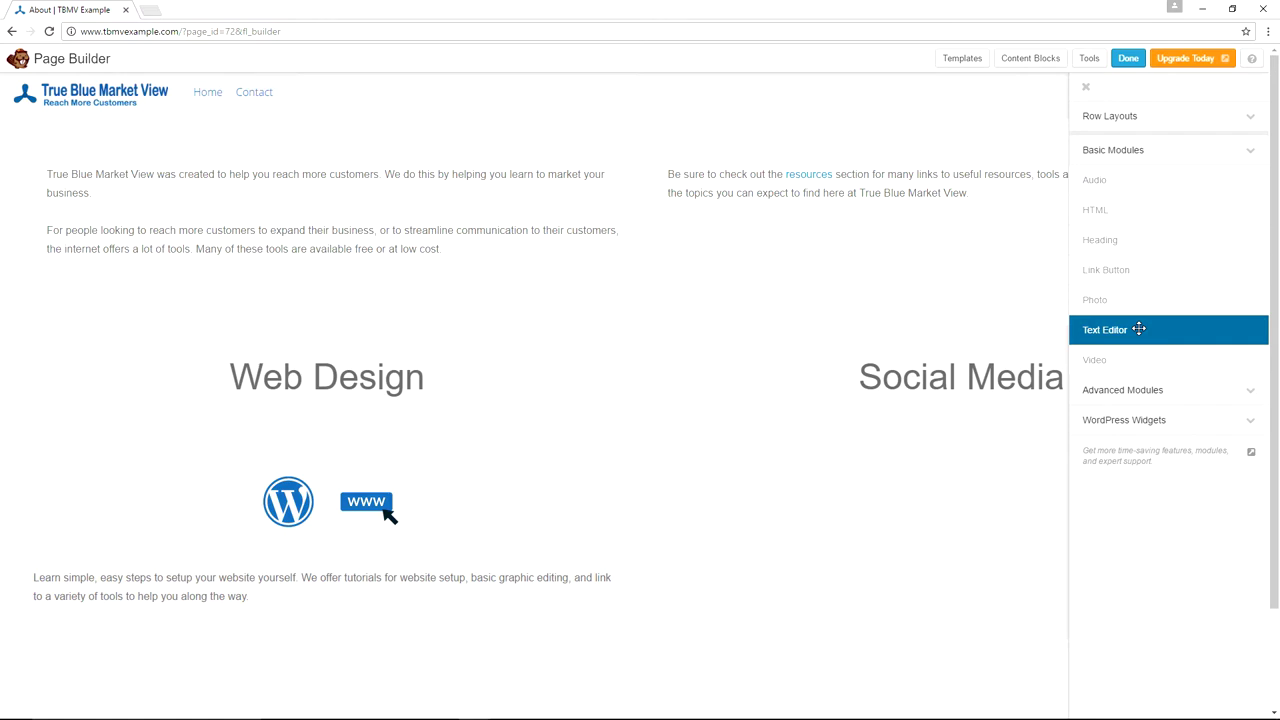
drag(1139, 329, 909, 534)
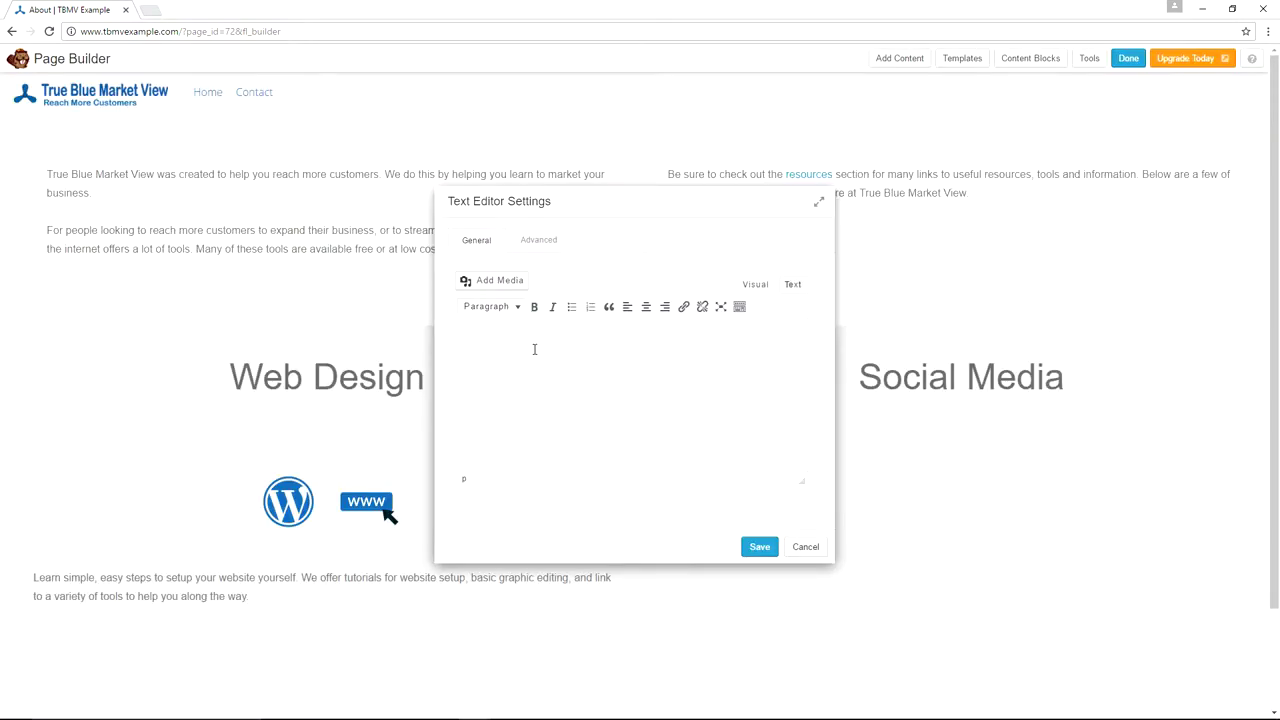
click(500, 287)
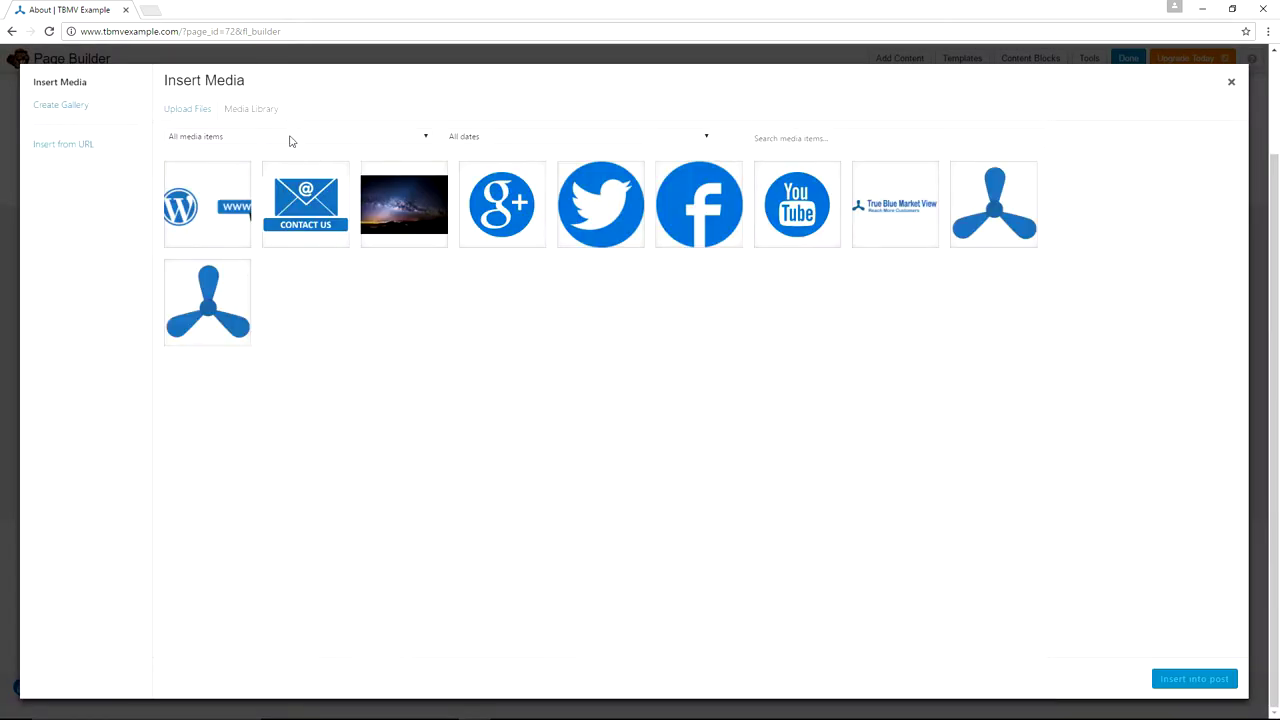
click(182, 111)
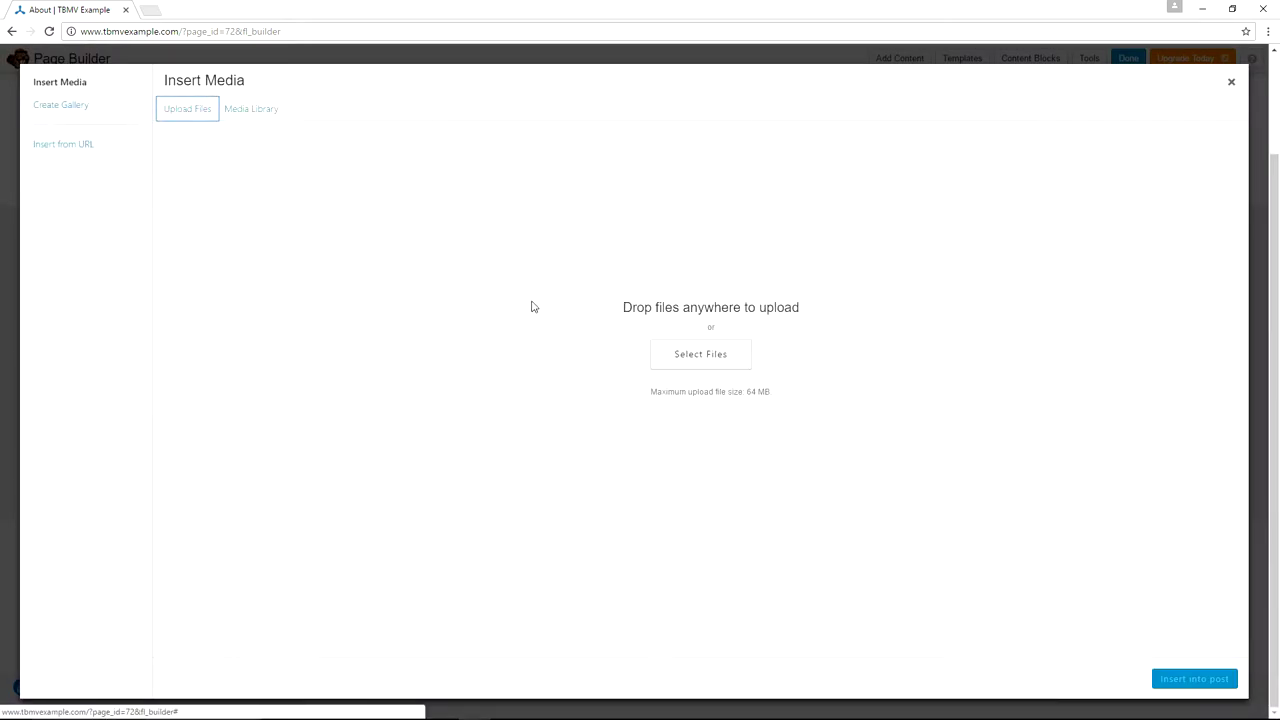
click(660, 357)
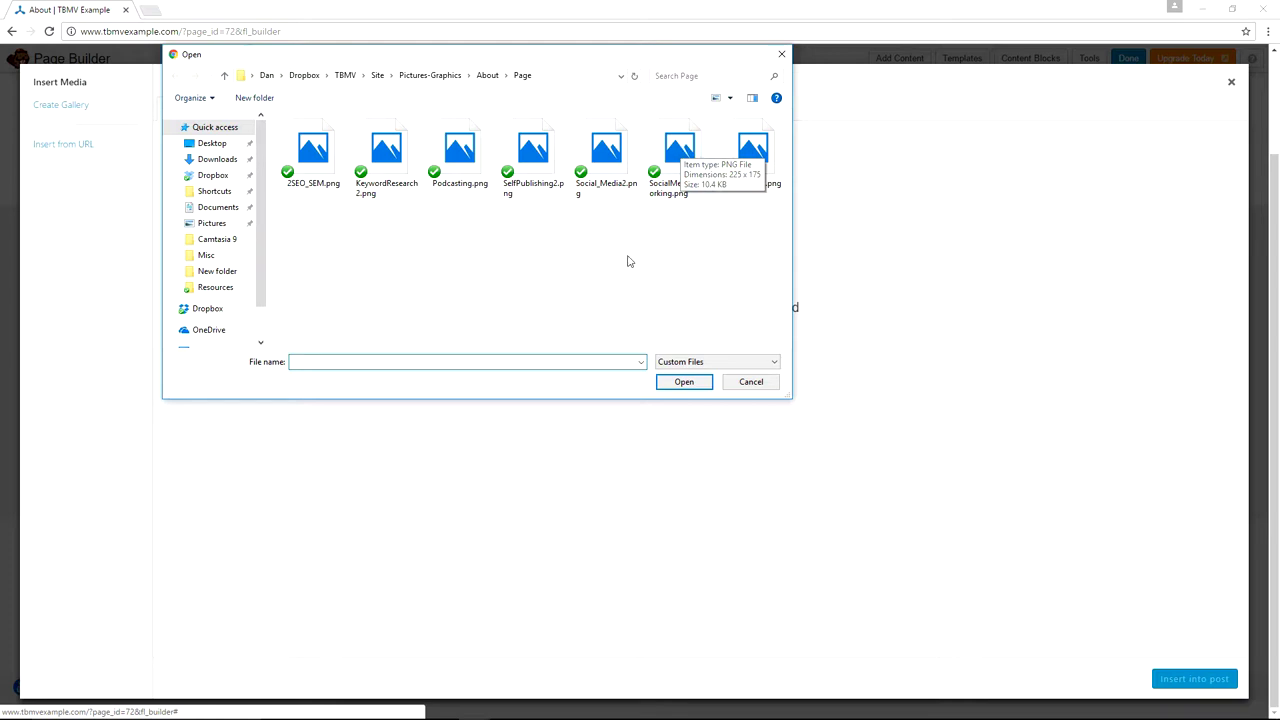
click(680, 165)
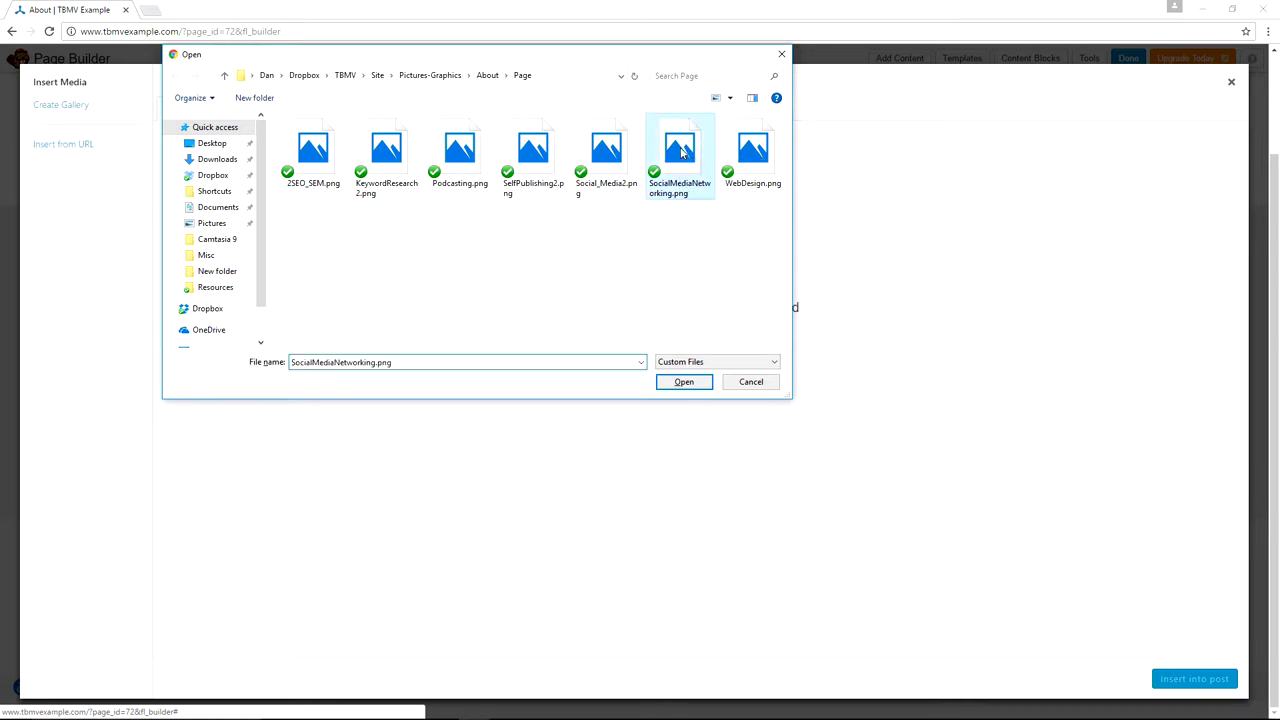
click(682, 383)
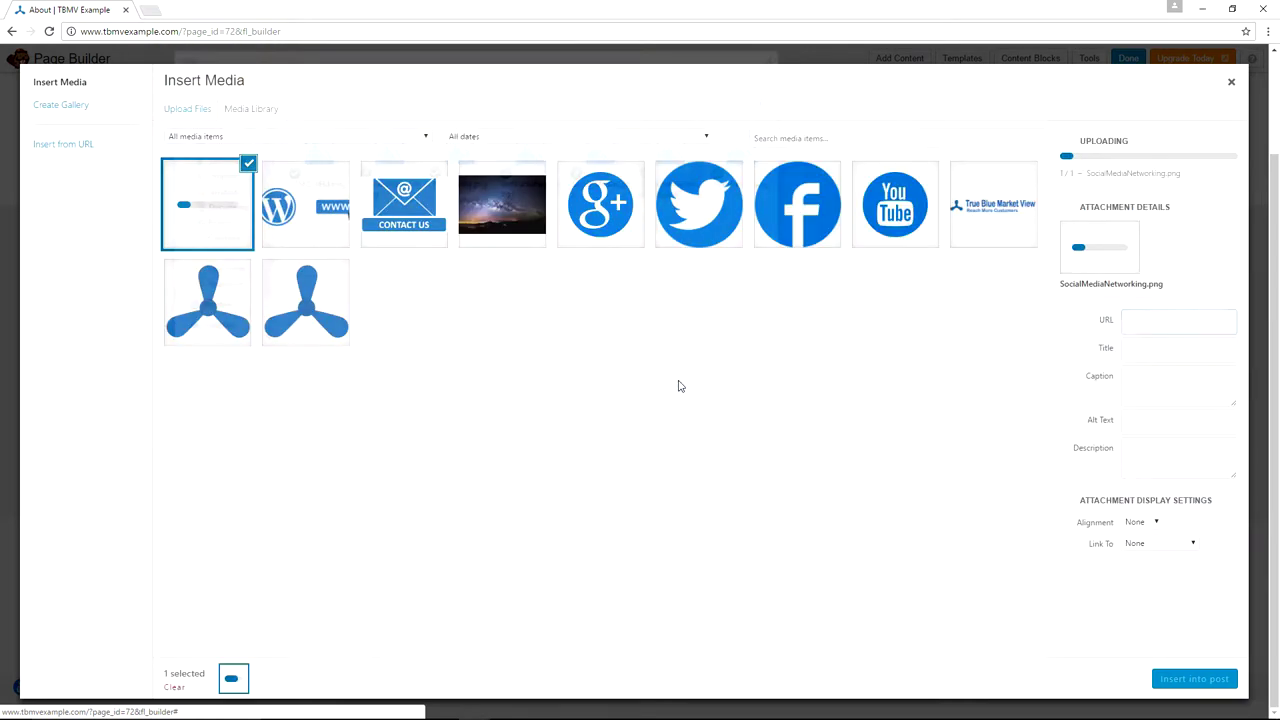
click(1183, 680)
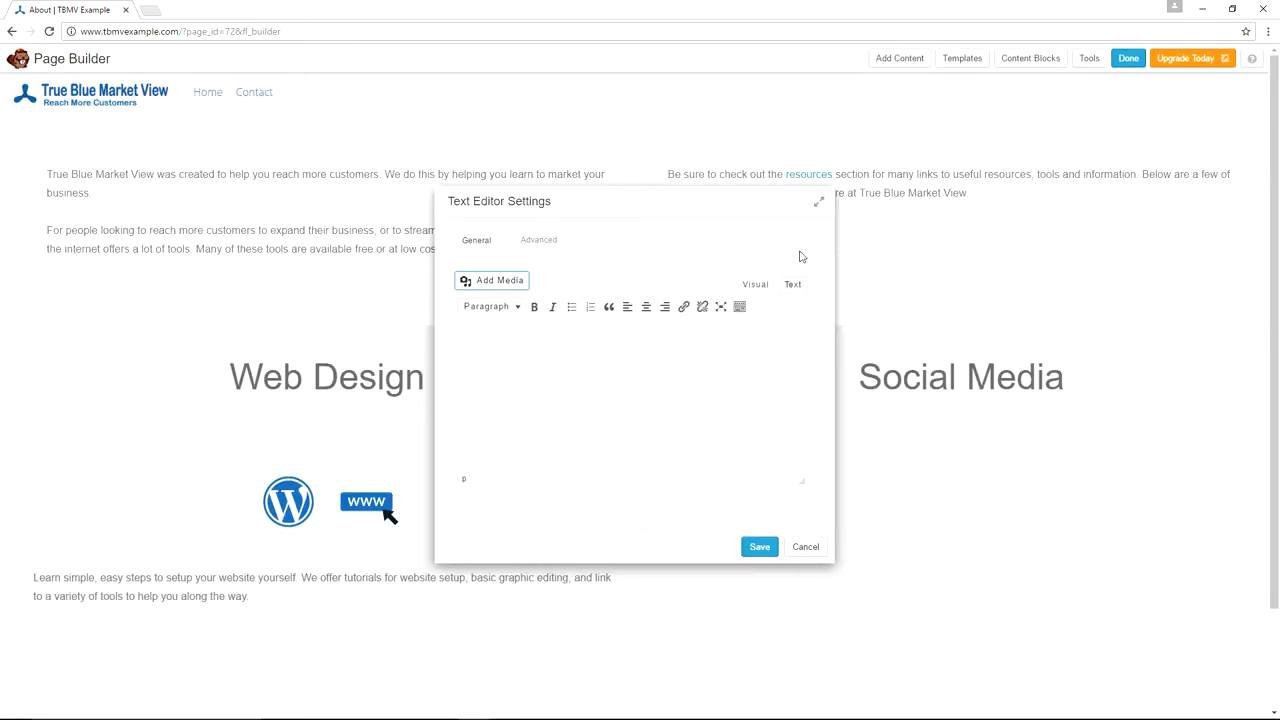
- Center the social media image and add the paragraph starting "YouTube, Facebook, Twitter, Google+, Instagram, Pinterest and other social media sites" below it
click(647, 307)
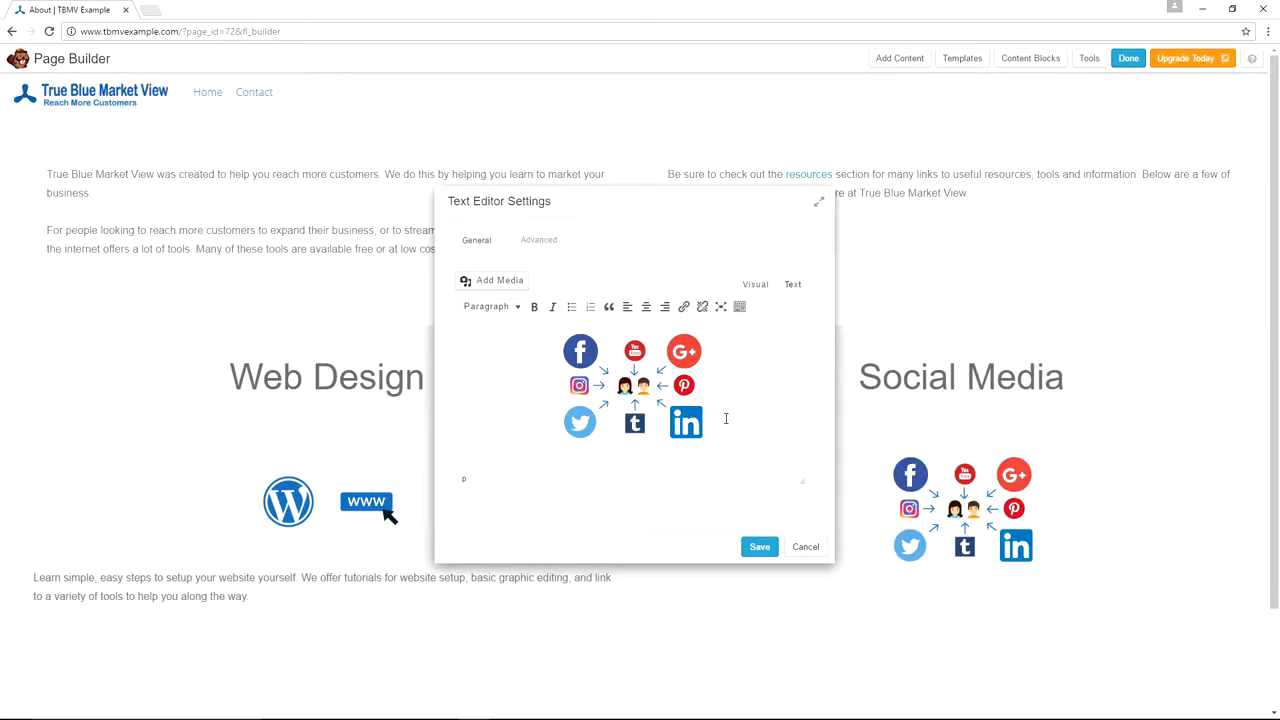
key(Return)
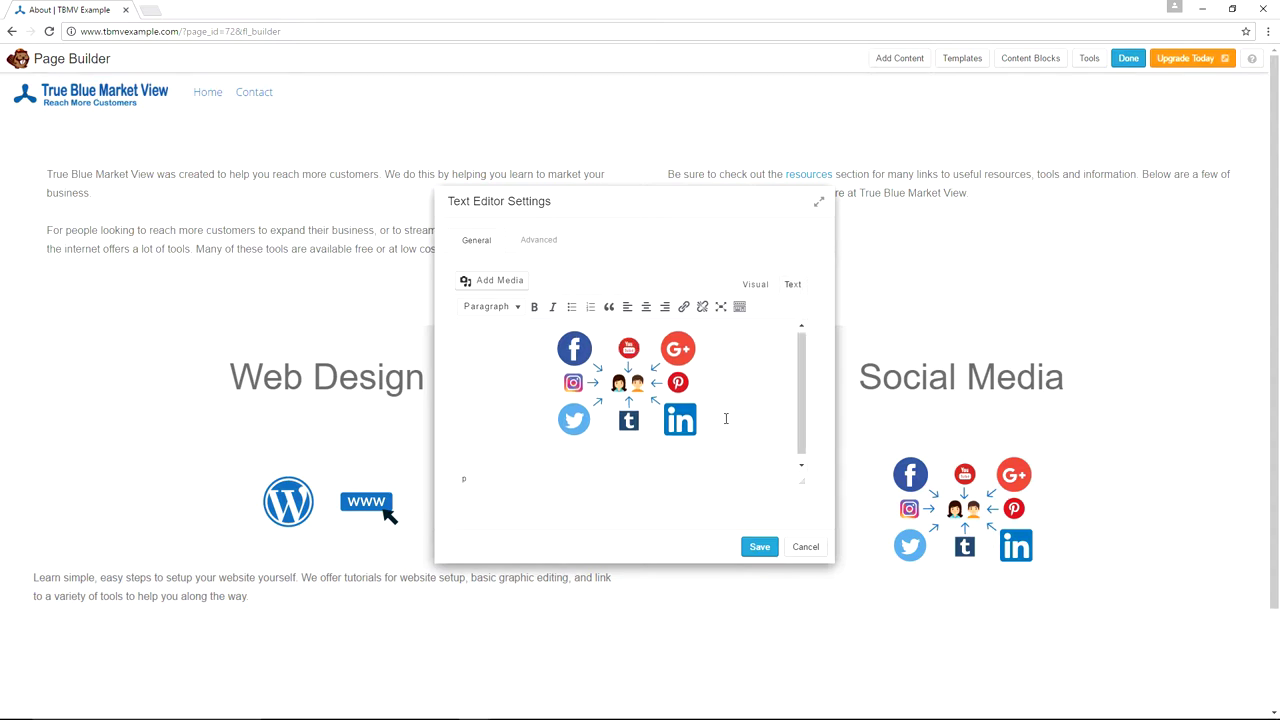
text(YouTube, Facebook, Twitter, Google+, Instagram, Pinterest and other social media sites are a great way to reach more customers, communicate with your audience, and help round out your marketing efforts. Get your social media channels setup and start leveraging social media.)
- Set the Social Media text module's top margin to 0 px and bottom margin to 50 px, and save it
click(538, 240)
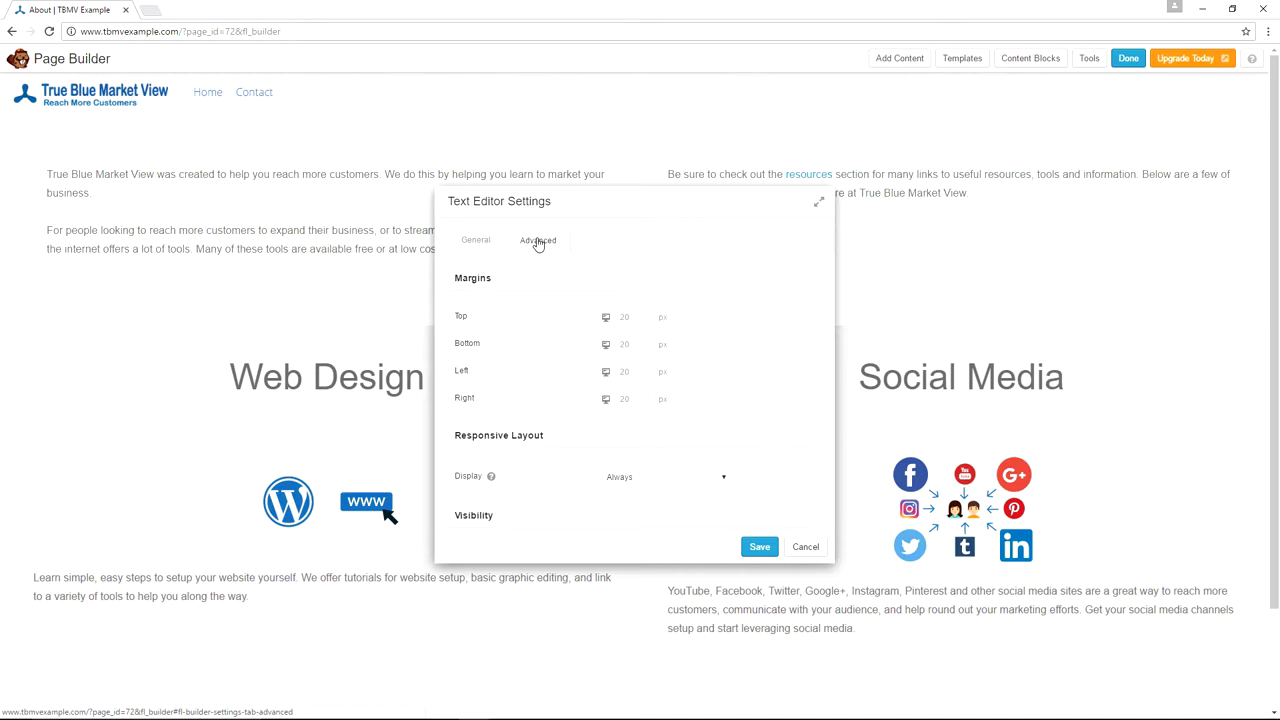
click(621, 316)
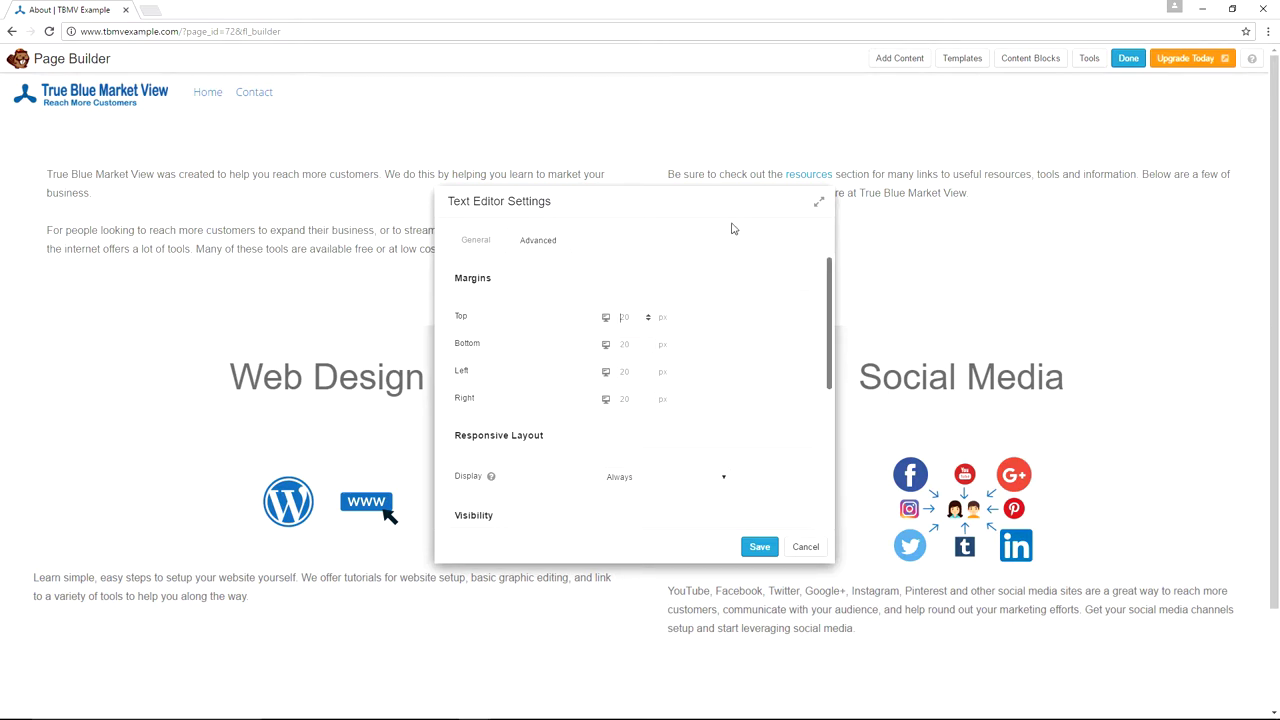
text(0)
key(Tab)
text(50)
key(Tab)
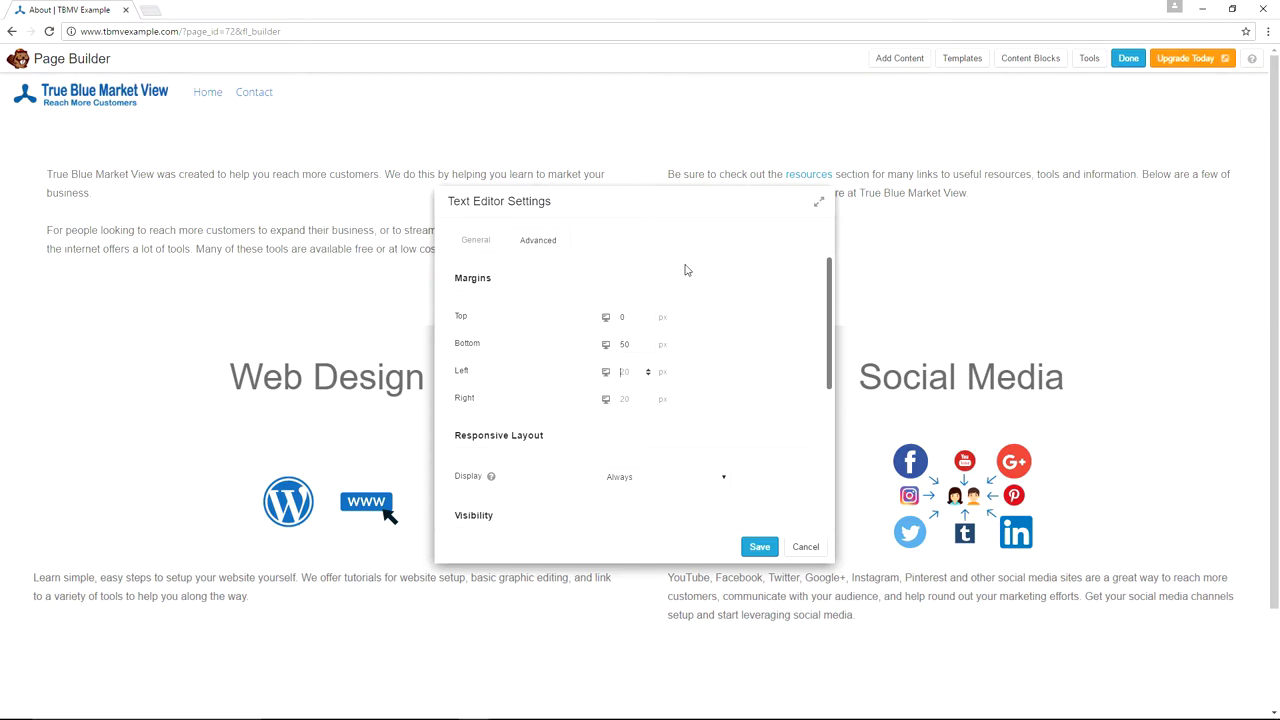
click(760, 546)
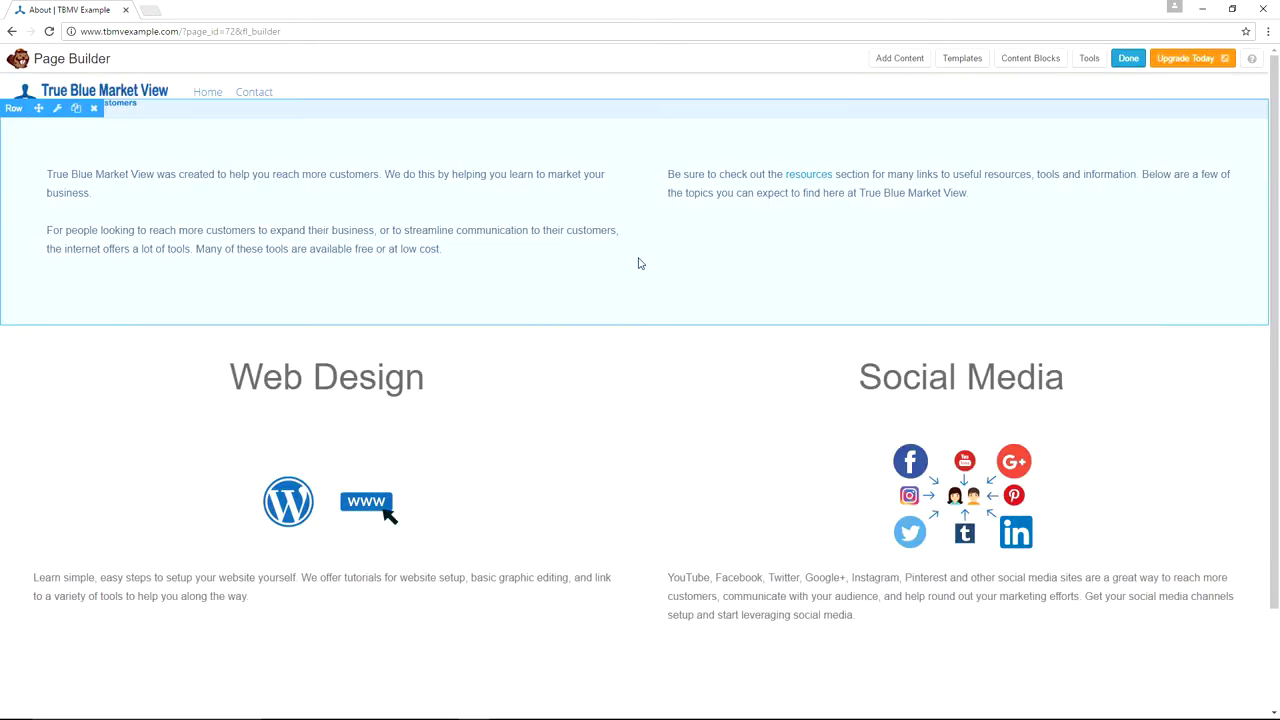
- Finish editing the About page in Page Builder and publish the changes
scroll(638, 263, down, 1)
scroll(637, 257, up, 1)
click(1128, 61)
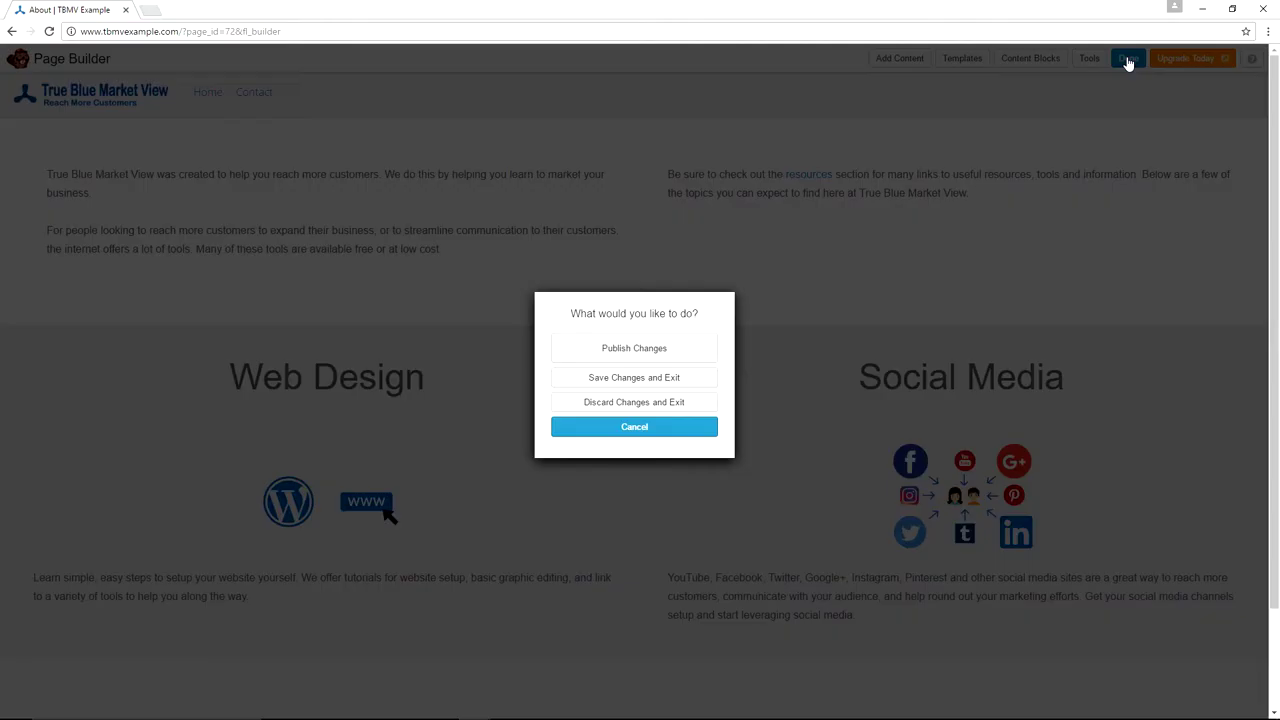
click(601, 349)
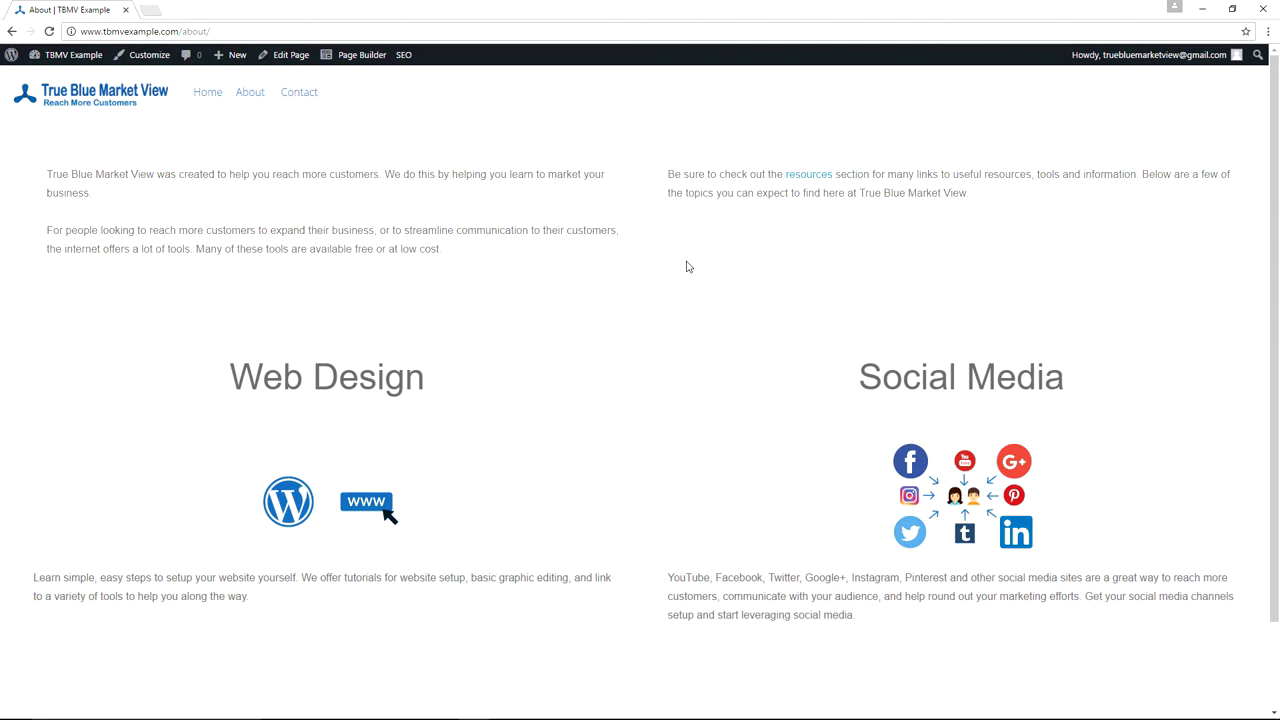
- Go to the TBMV Example dashboard's list of all pages and open the About page for editing
mouse_move(70, 55)
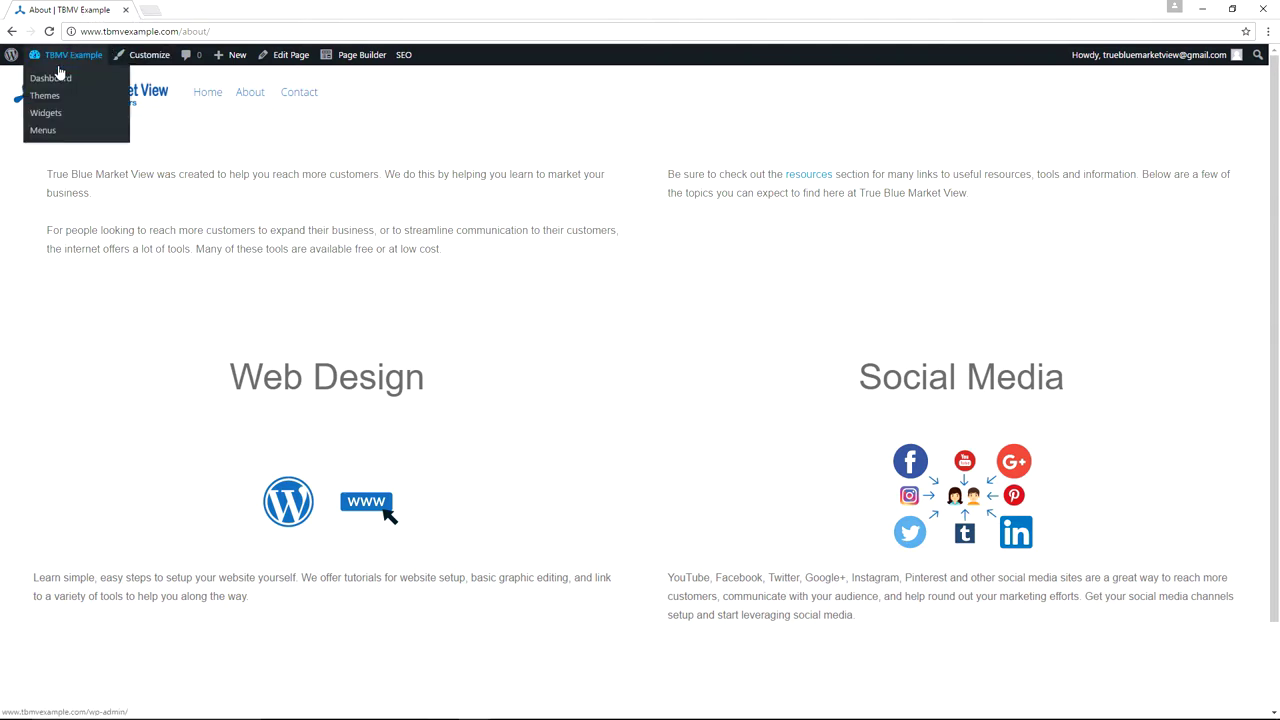
click(51, 79)
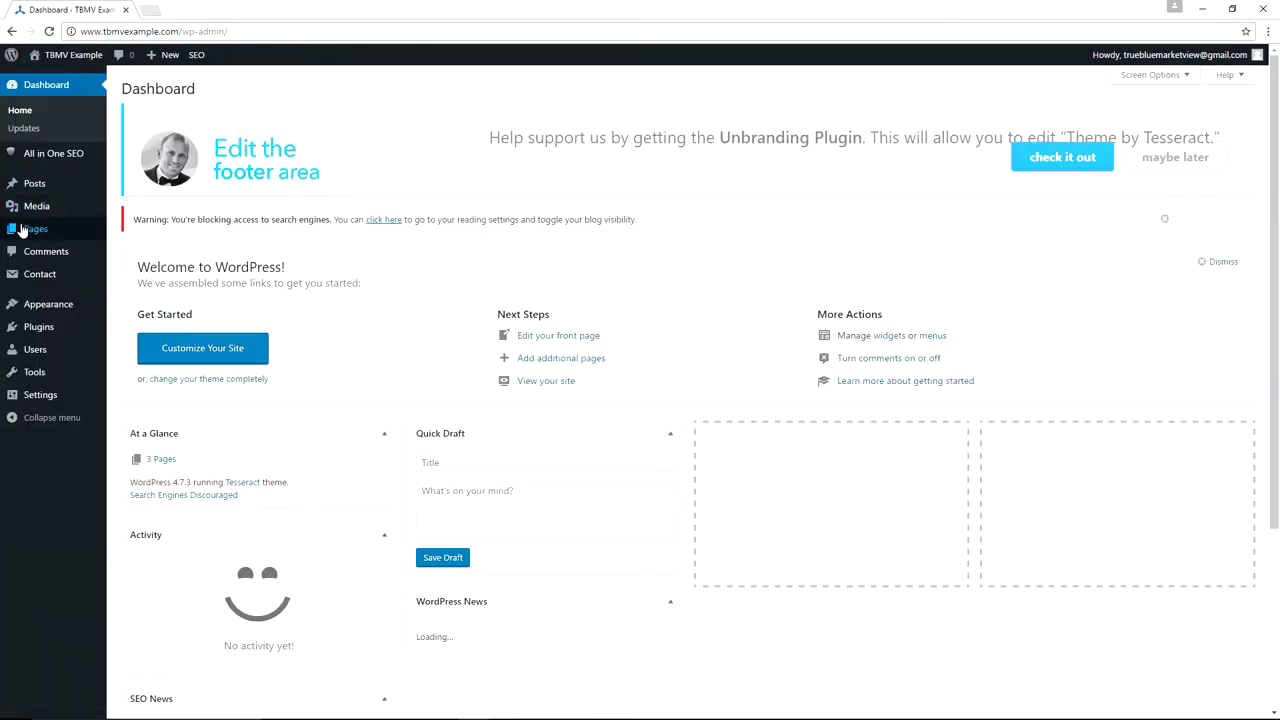
mouse_move(22, 229)
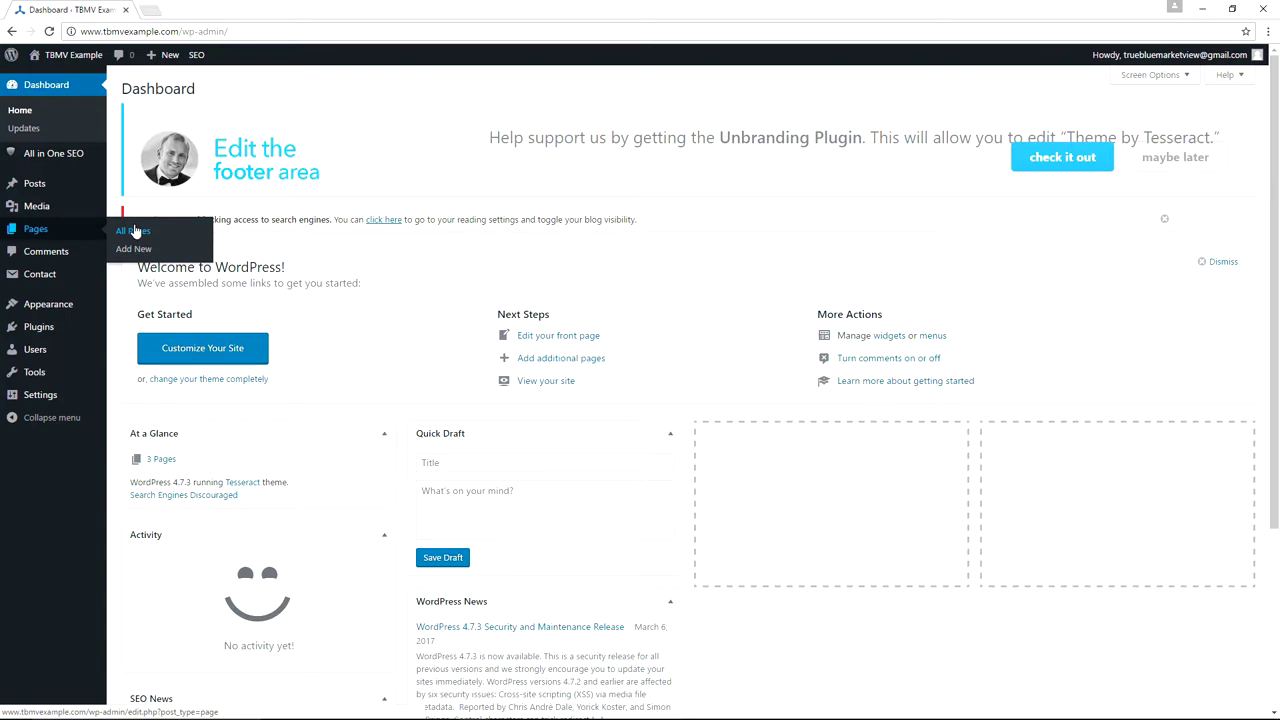
click(104, 229)
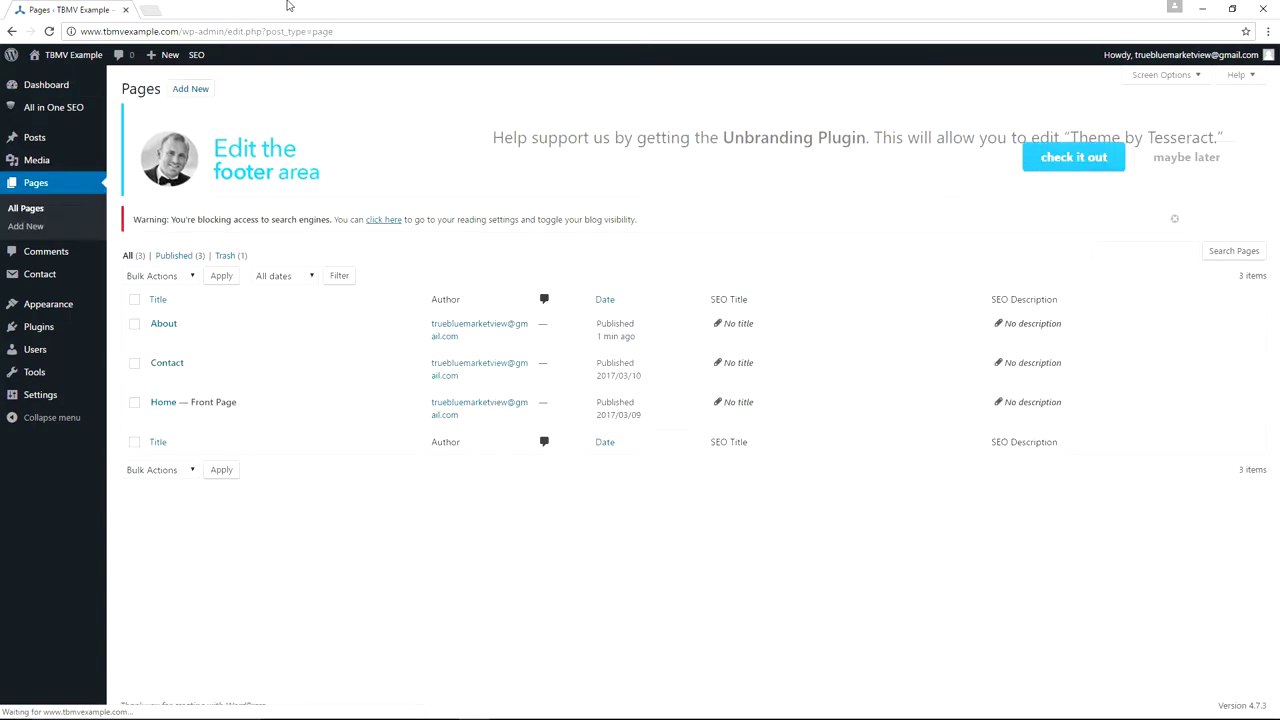
mouse_move(157, 341)
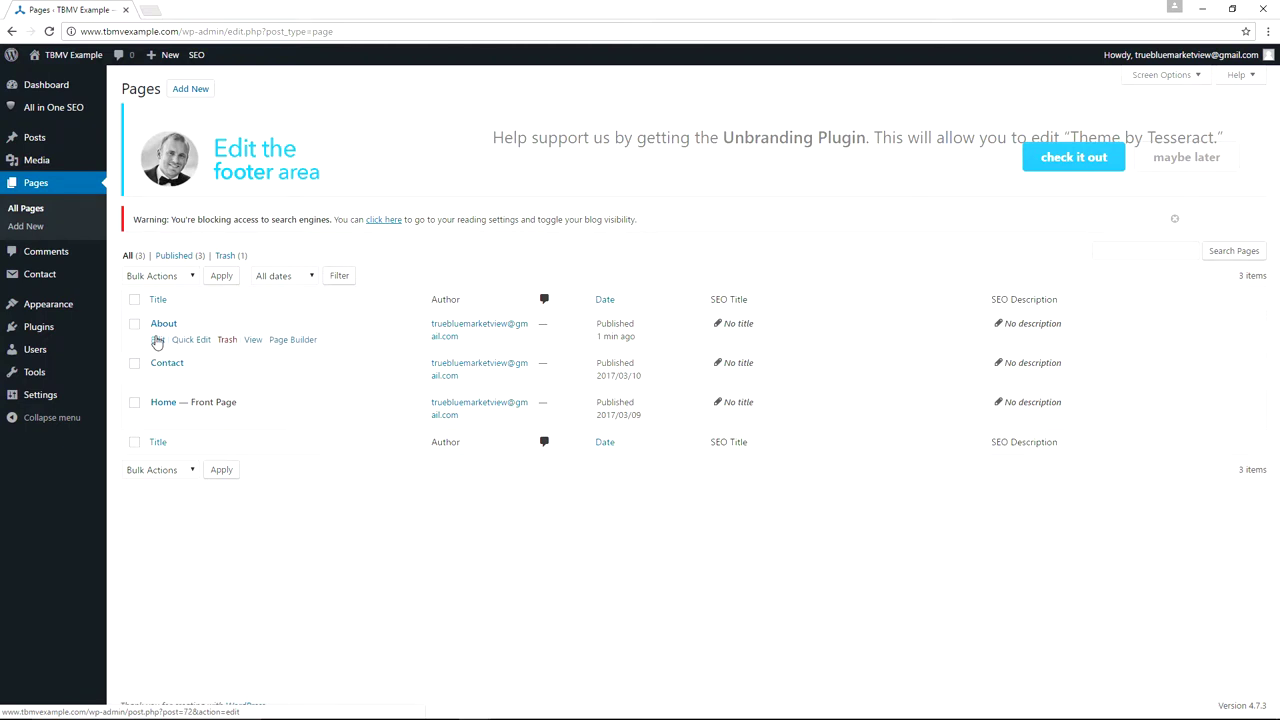
click(157, 340)
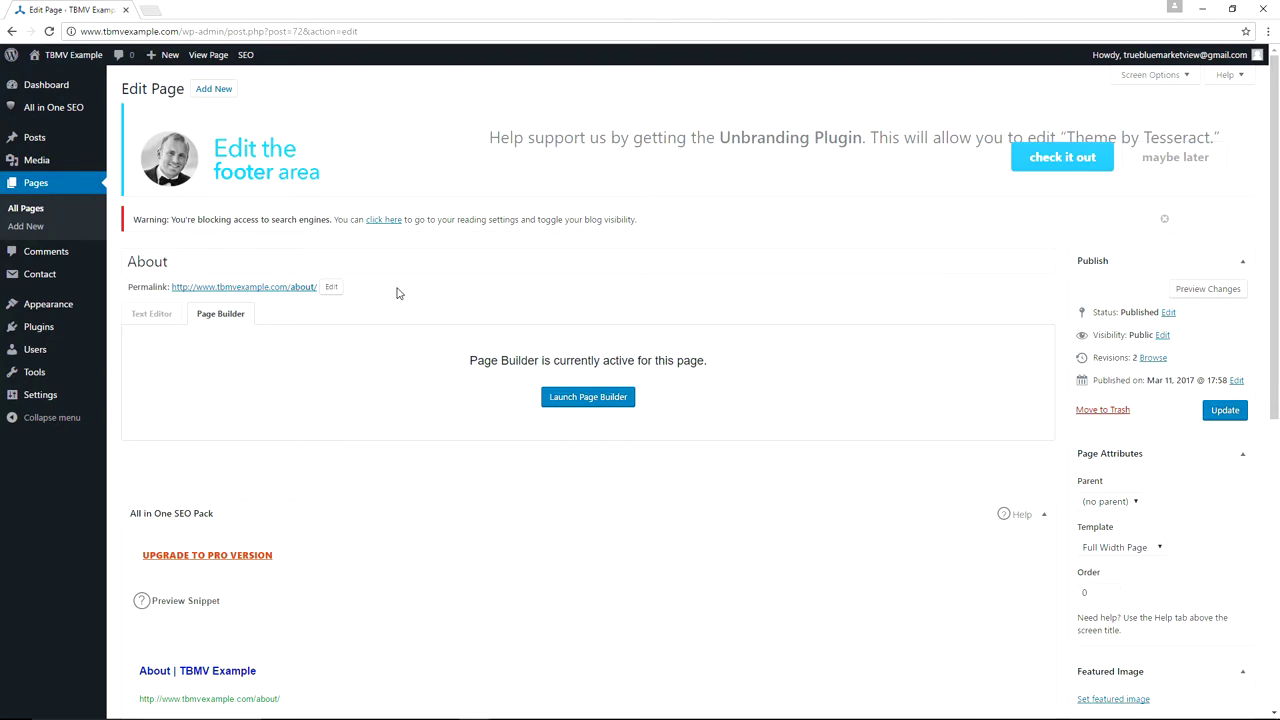
- Switch to the other browser window, load tbmvexample.com/about and review the published About page down to its footer
key(alt+Tab)
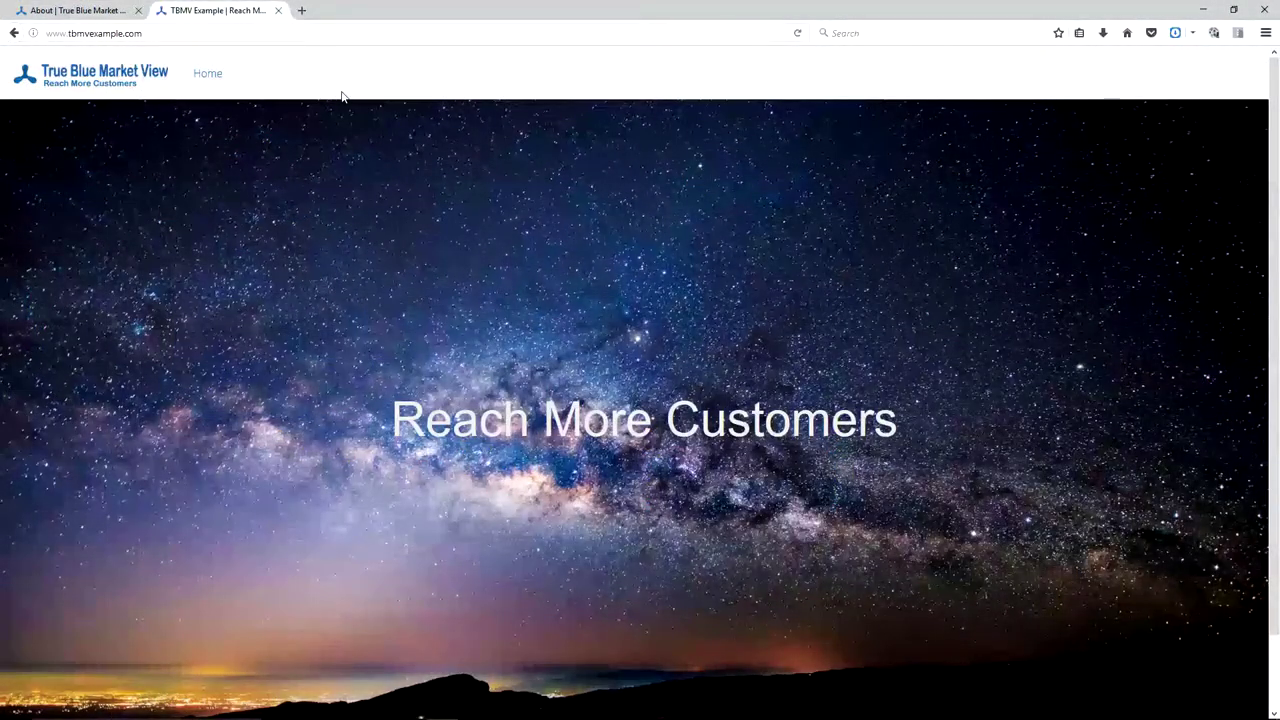
scroll(341, 96, down, 1)
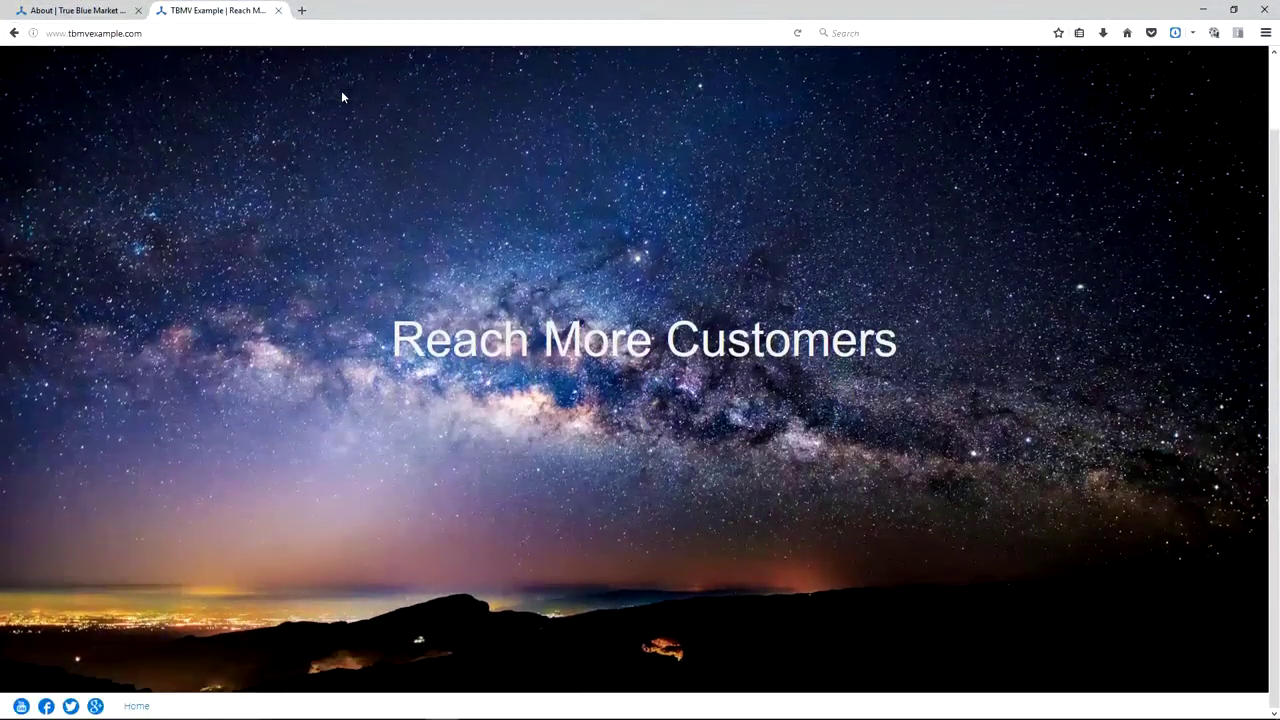
scroll(232, 281, up, 1)
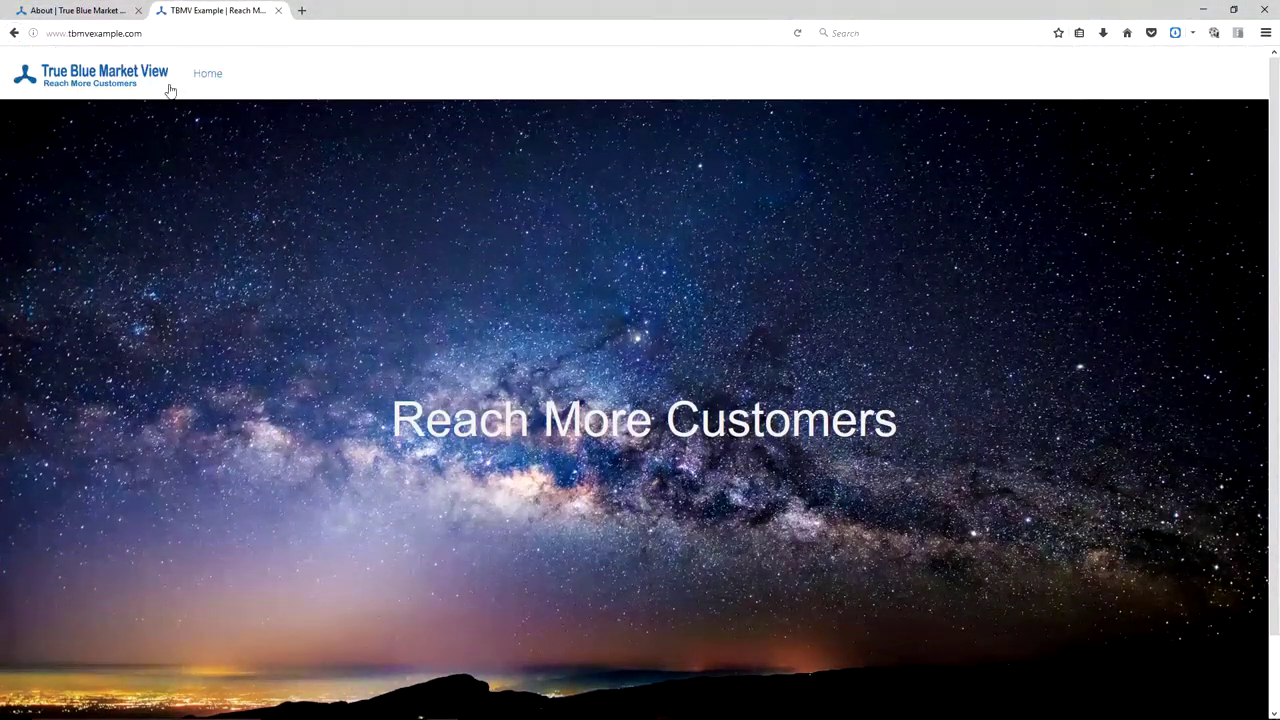
click(162, 33)
key(End)
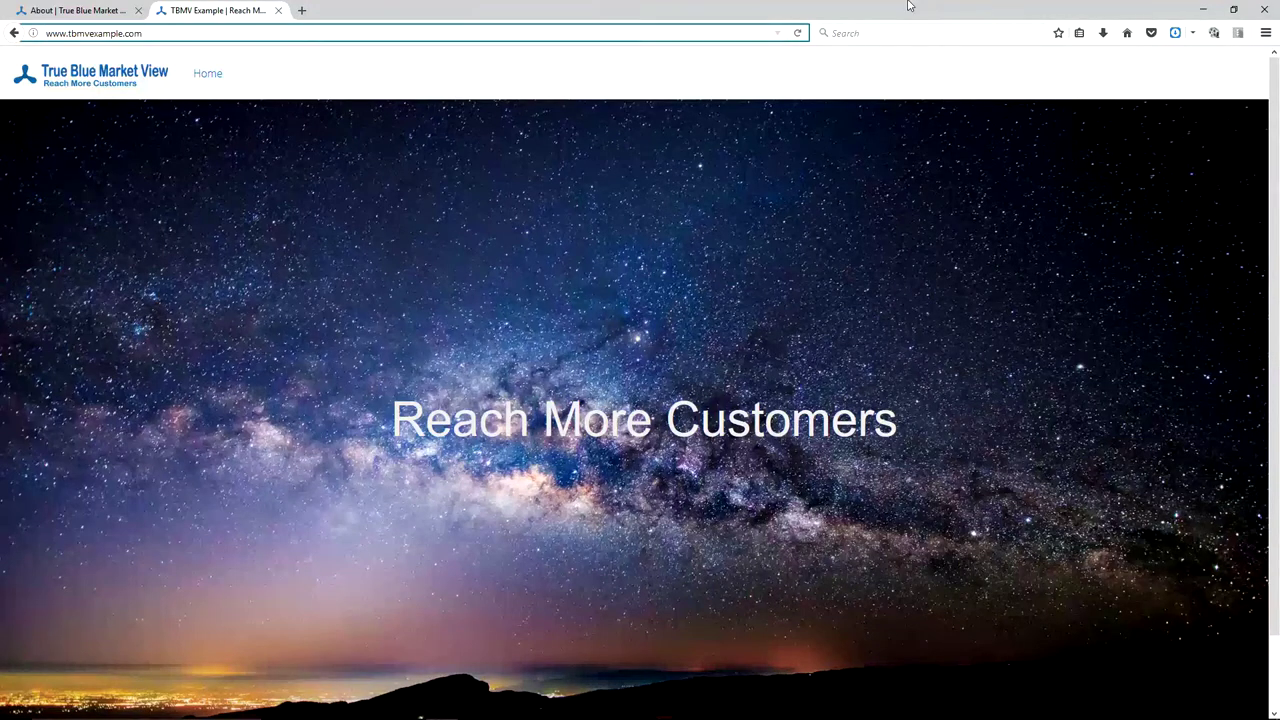
text(/about)
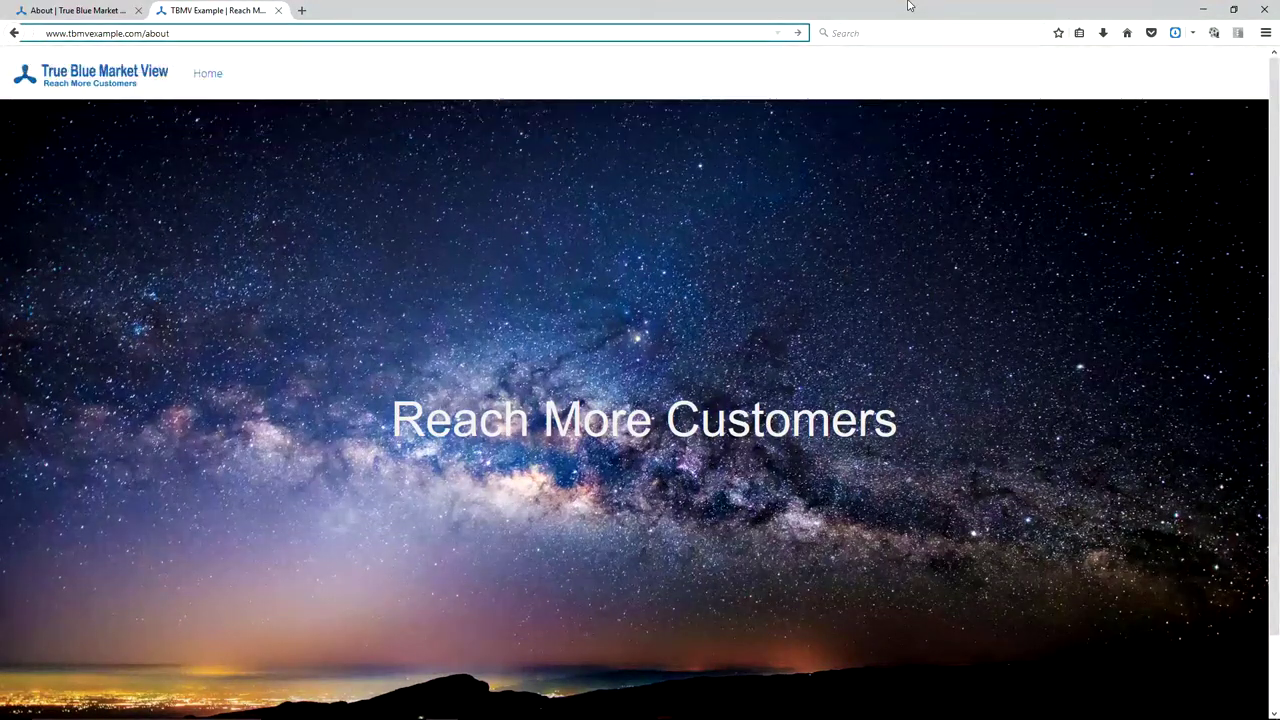
key(Return)
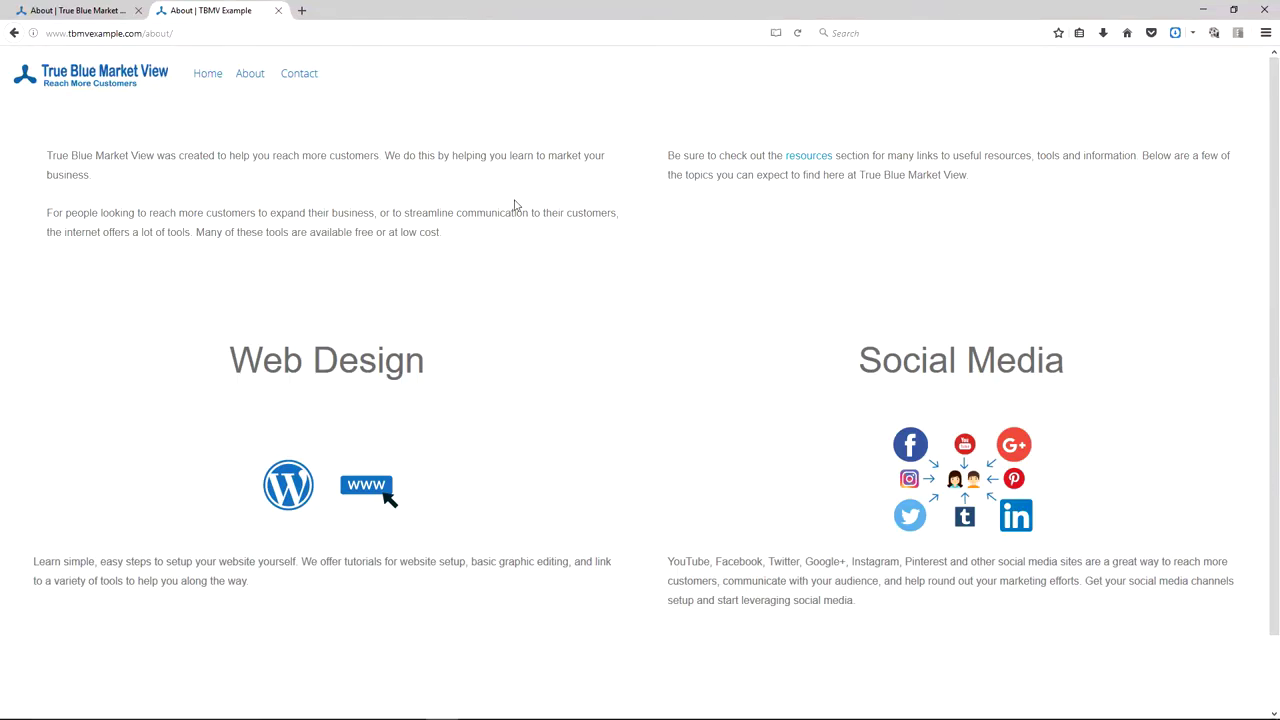
scroll(515, 205, down, 1)
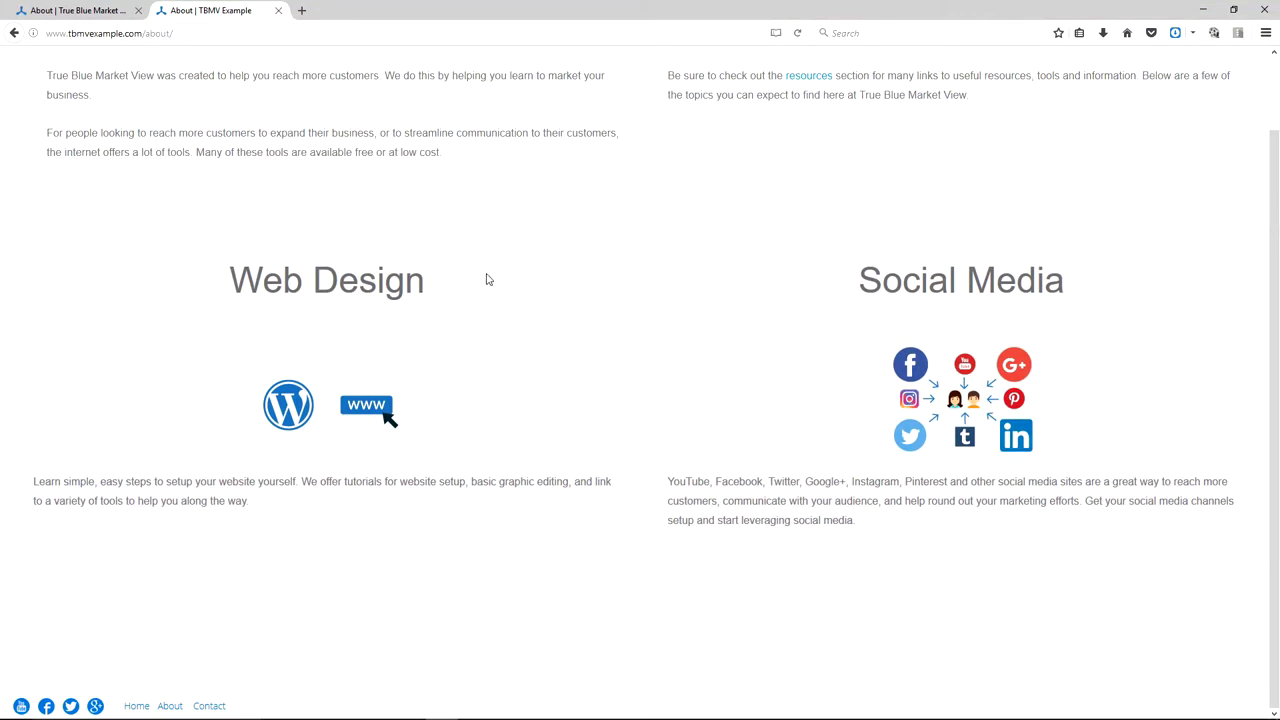
scroll(485, 280, up, 1)
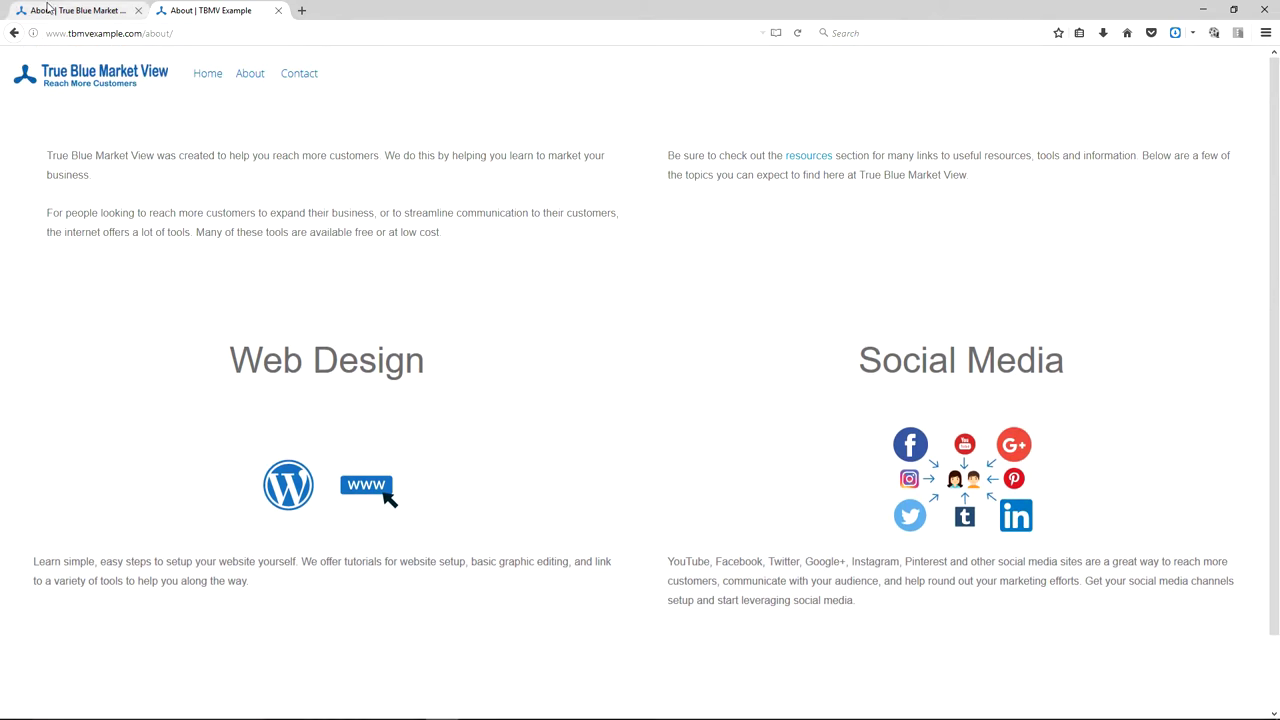
- Compare the True Blue Market View reference About page with the TBMV Example About page, including the reference's remaining topic sections
key(ctrl+Tab)
scroll(563, 245, up, 1)
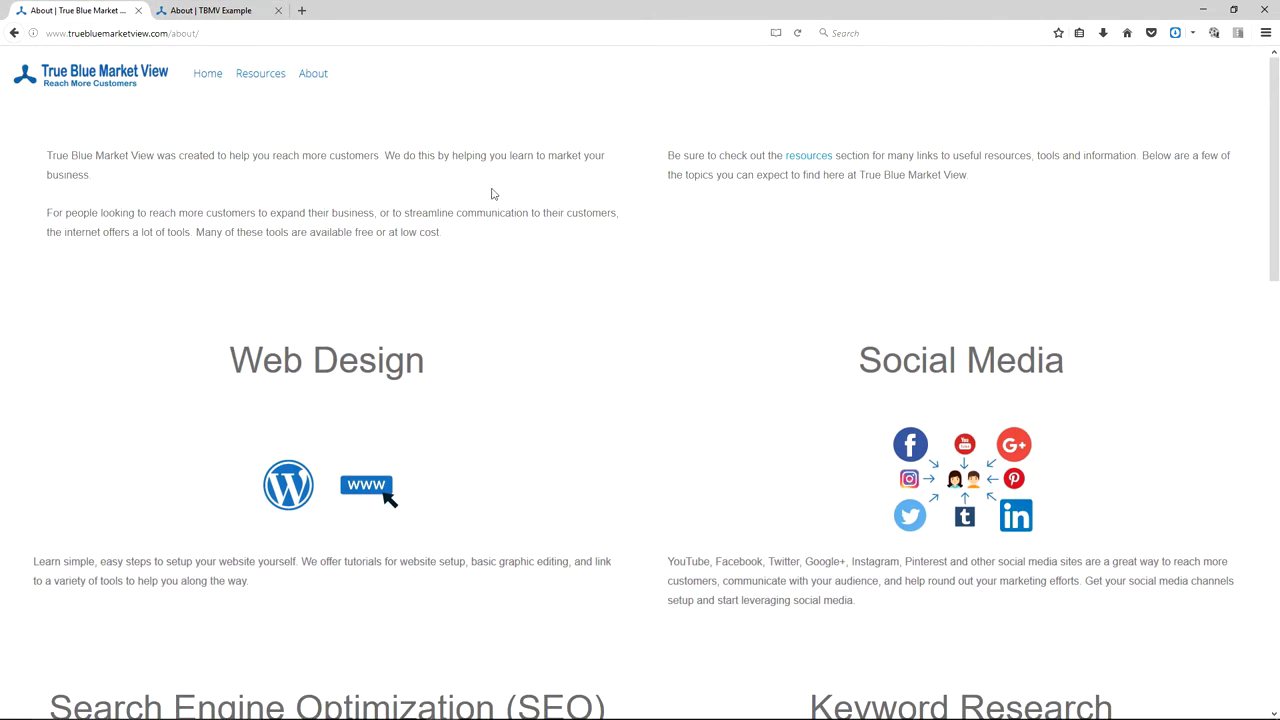
scroll(556, 252, down, 10)
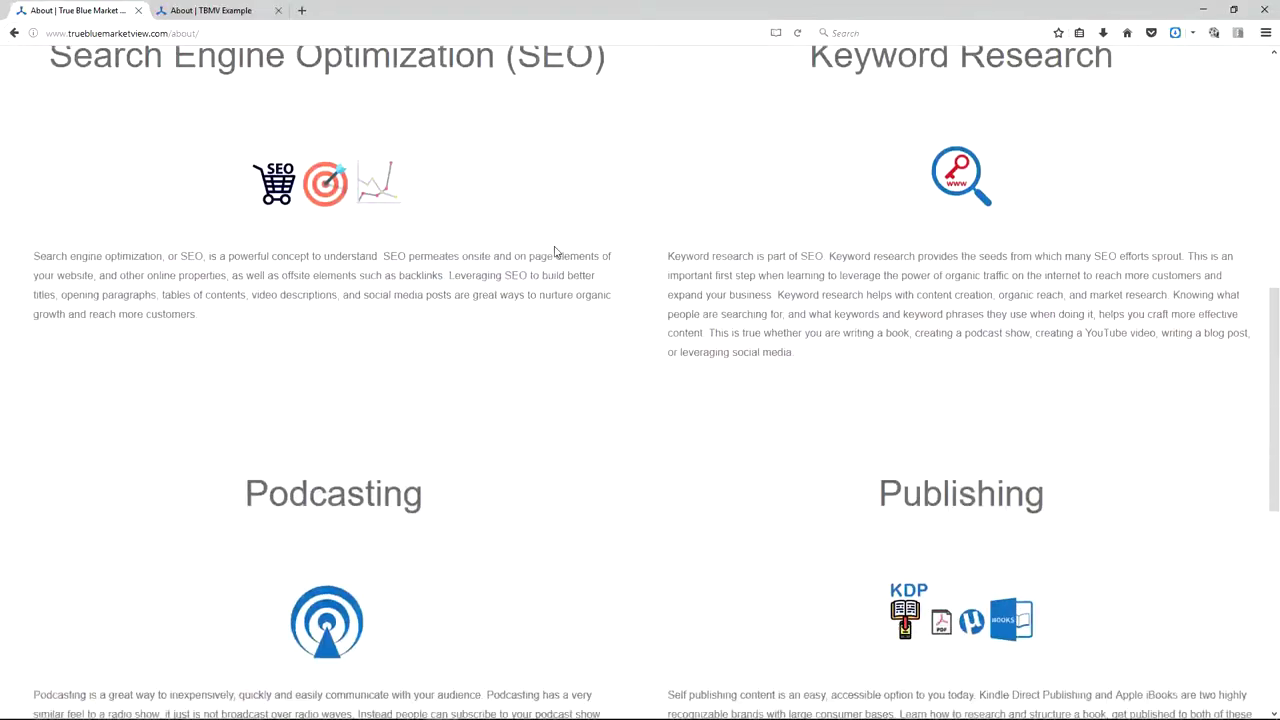
scroll(555, 246, down, 3)
scroll(555, 246, up, 8)
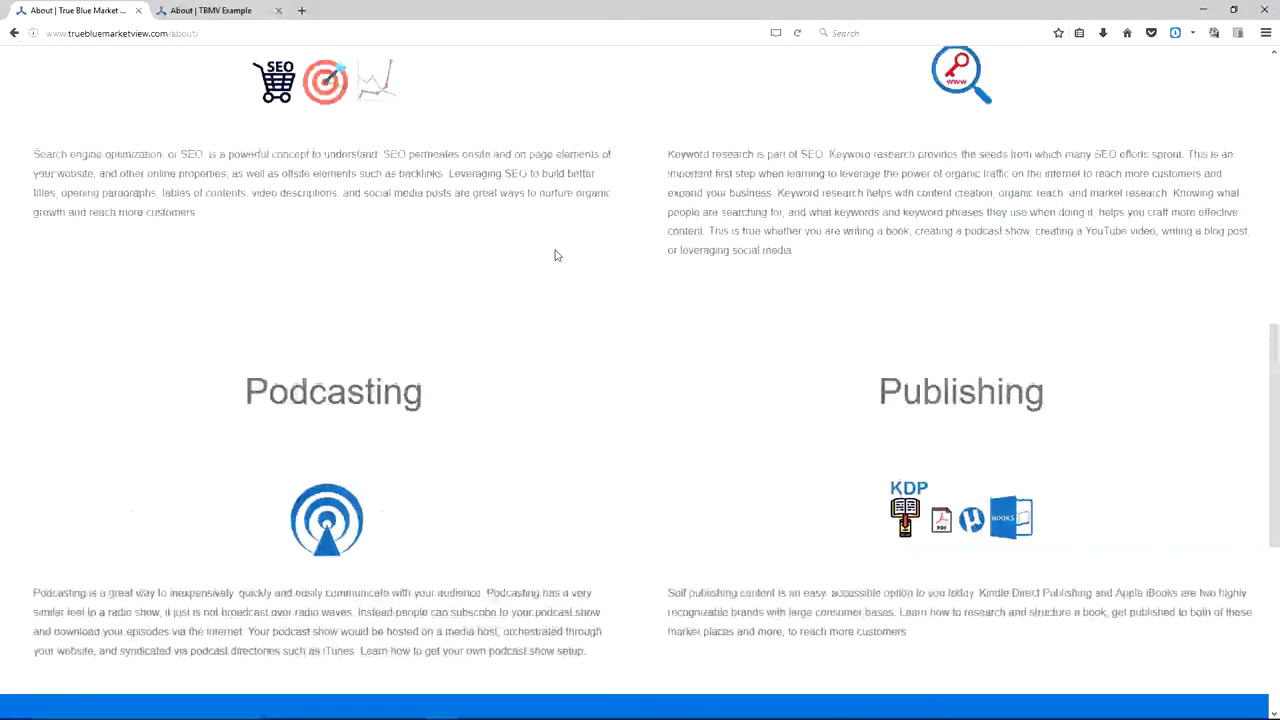
scroll(556, 255, up, 3)
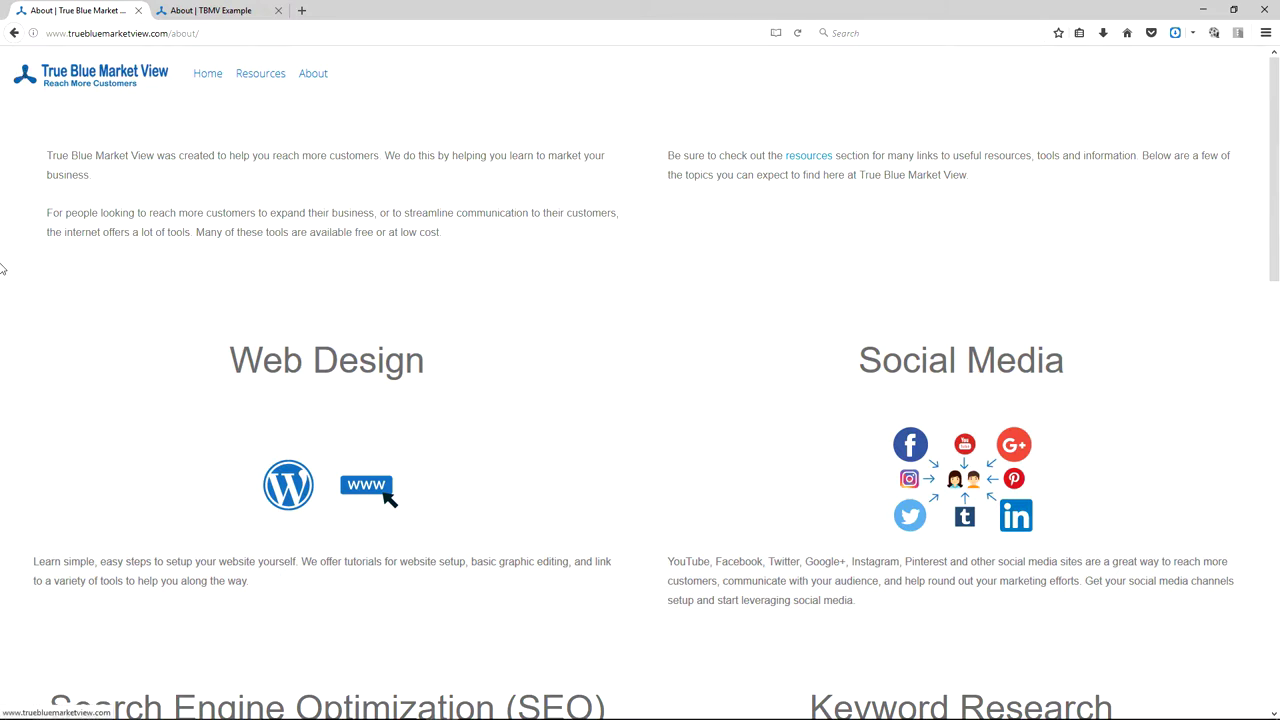
click(203, 11)
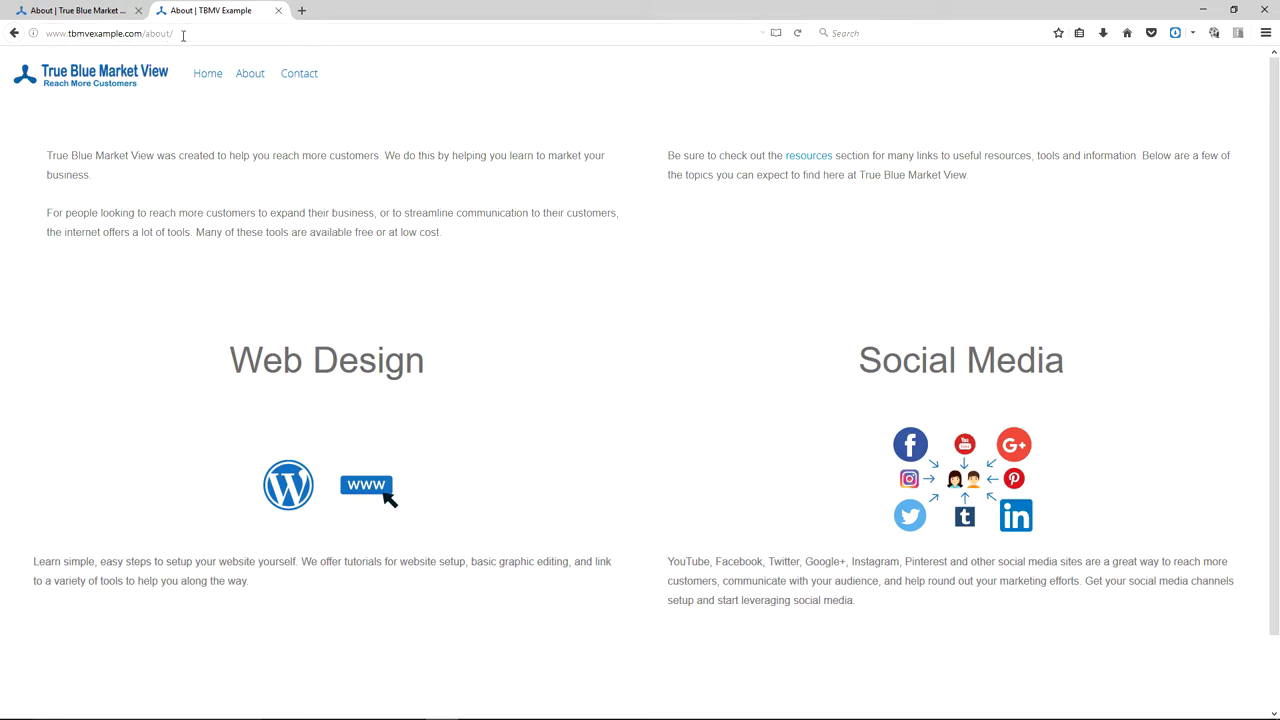
click(88, 12)
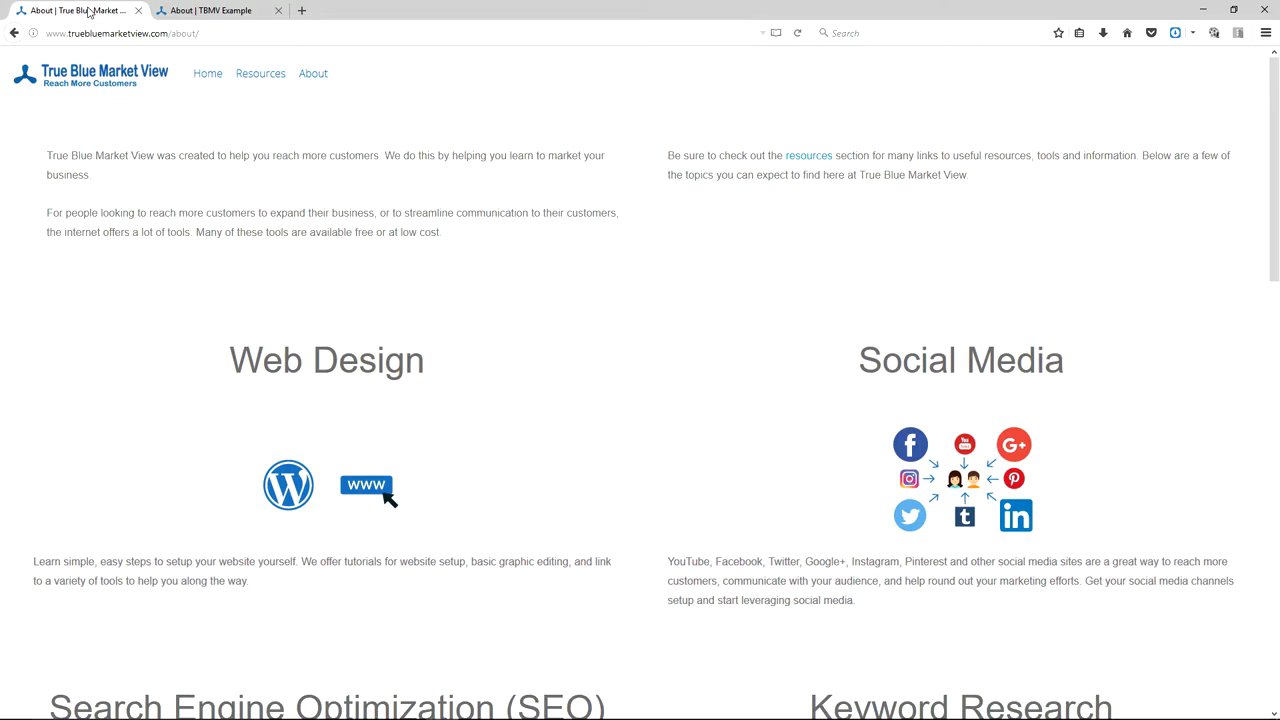
scroll(450, 255, down, 5)
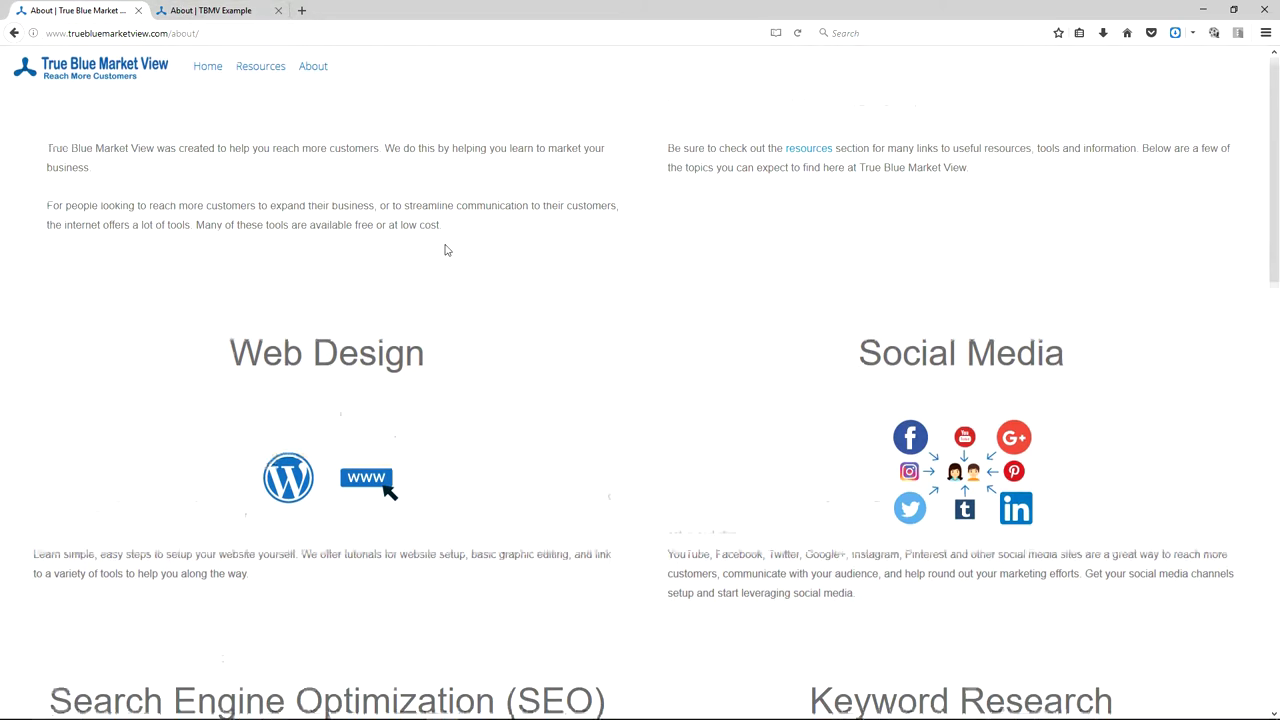
scroll(466, 264, down, 3)
scroll(430, 250, up, 9)
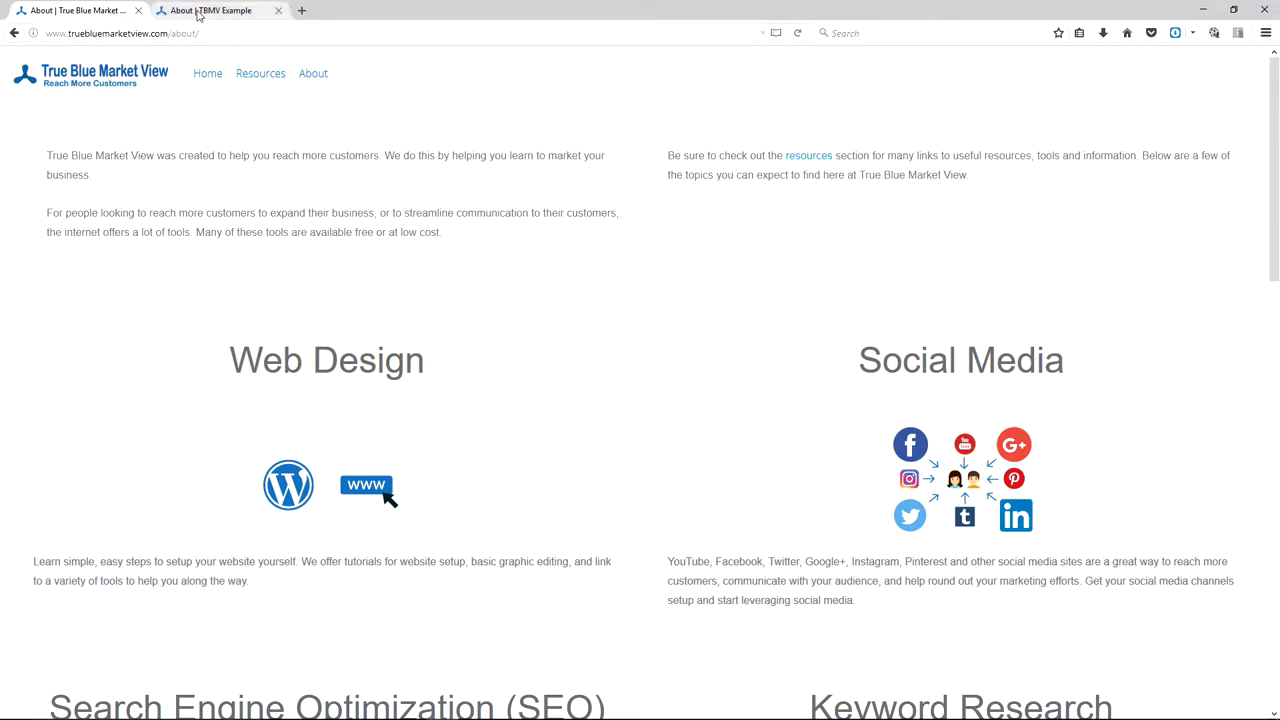
click(200, 14)
click(76, 12)
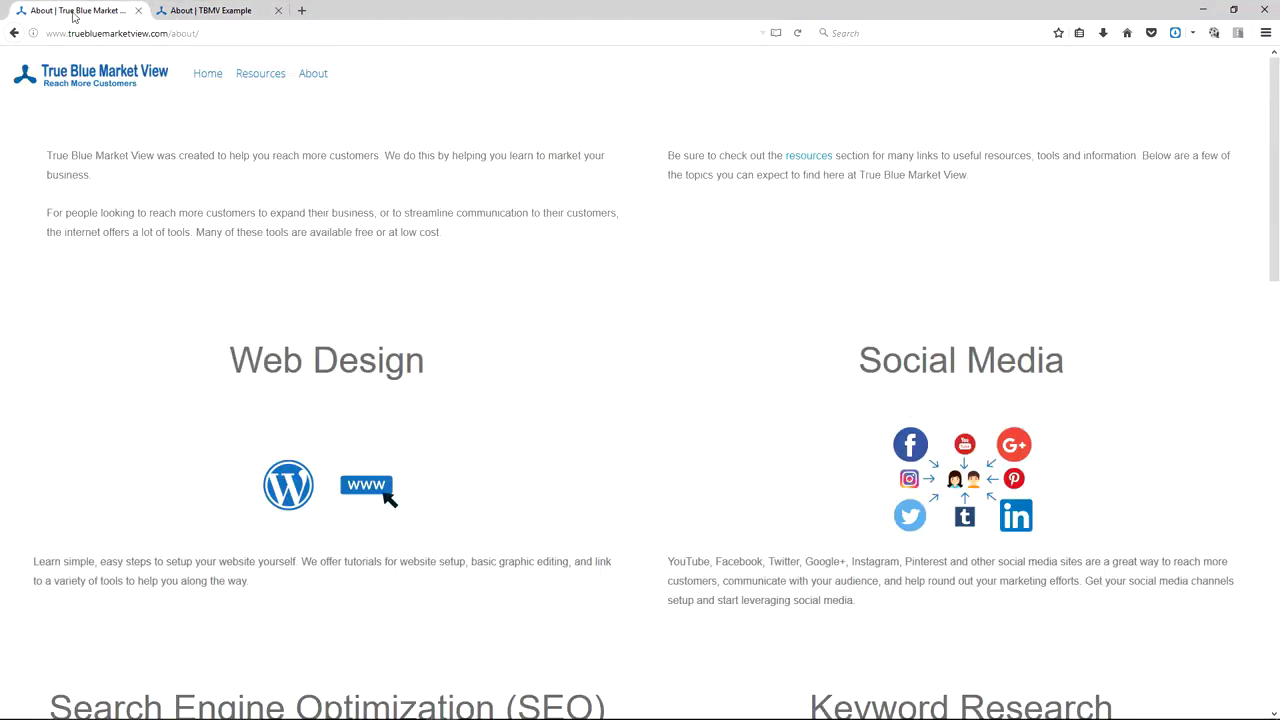
- Open the Terms of Use page from the reference site's footer and look through its full text
scroll(532, 298, down, 15)
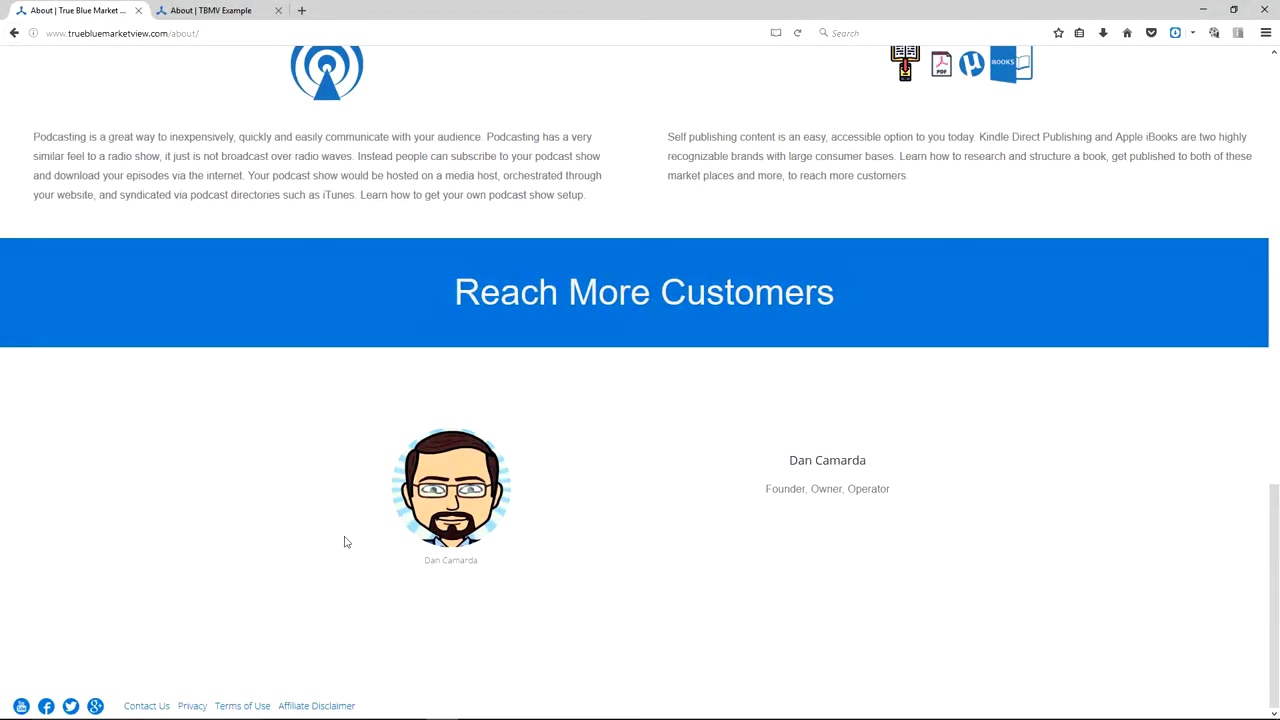
click(250, 707)
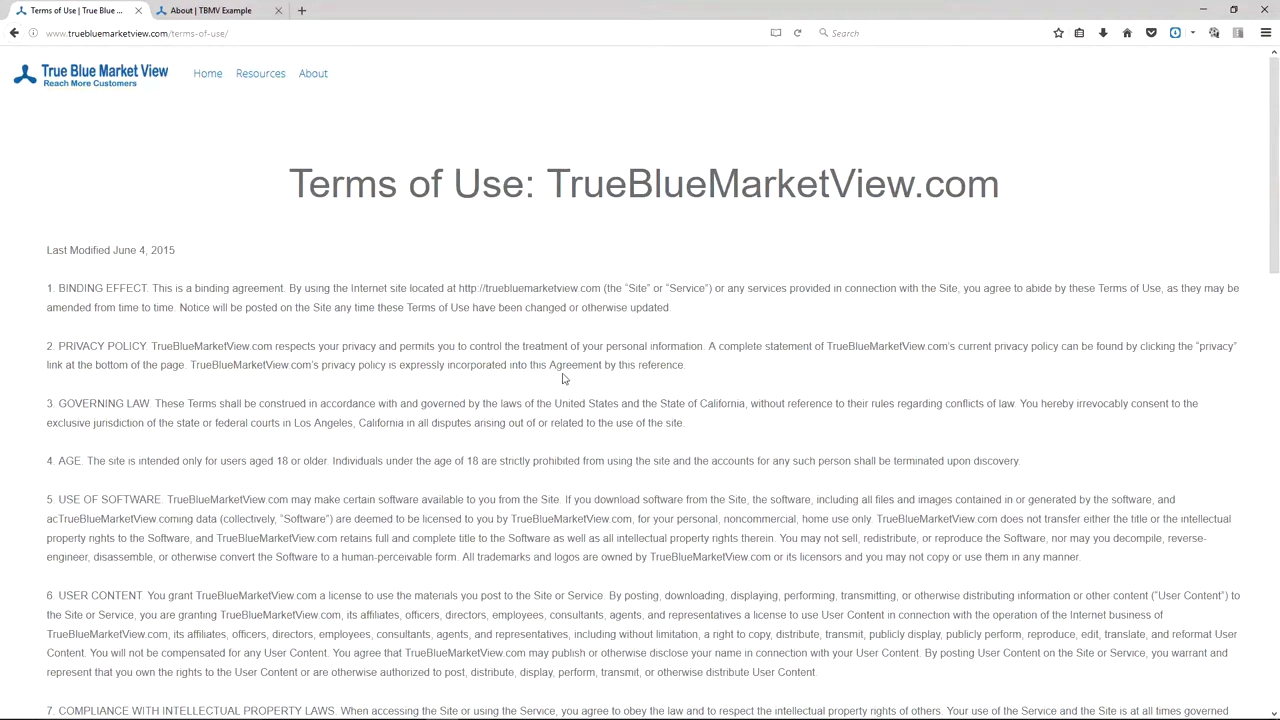
scroll(300, 330, down, 20)
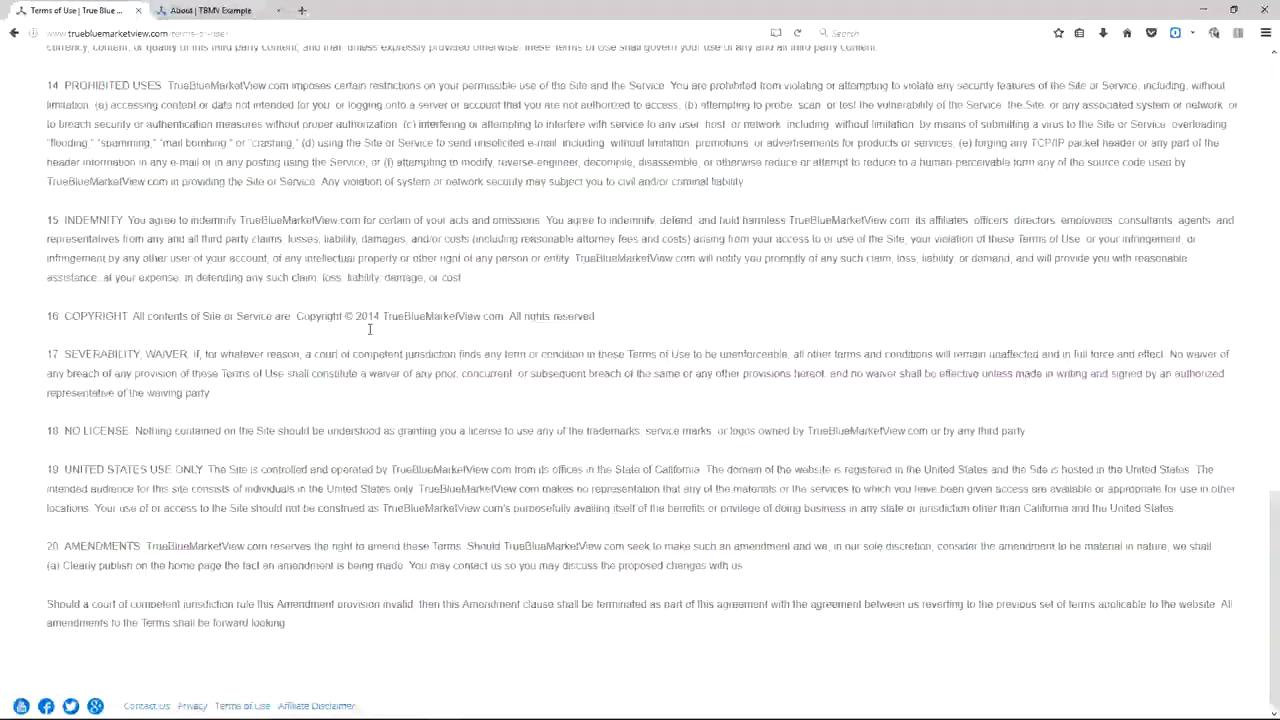
scroll(367, 334, up, 15)
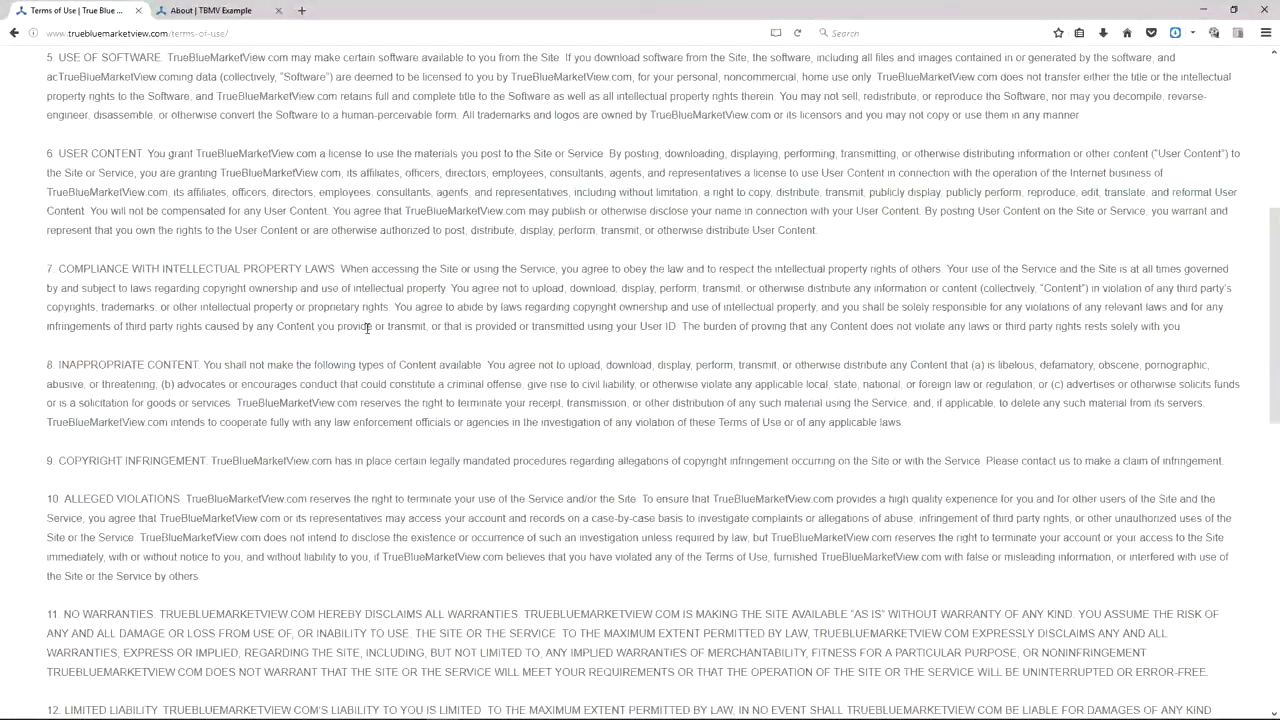
scroll(367, 328, up, 8)
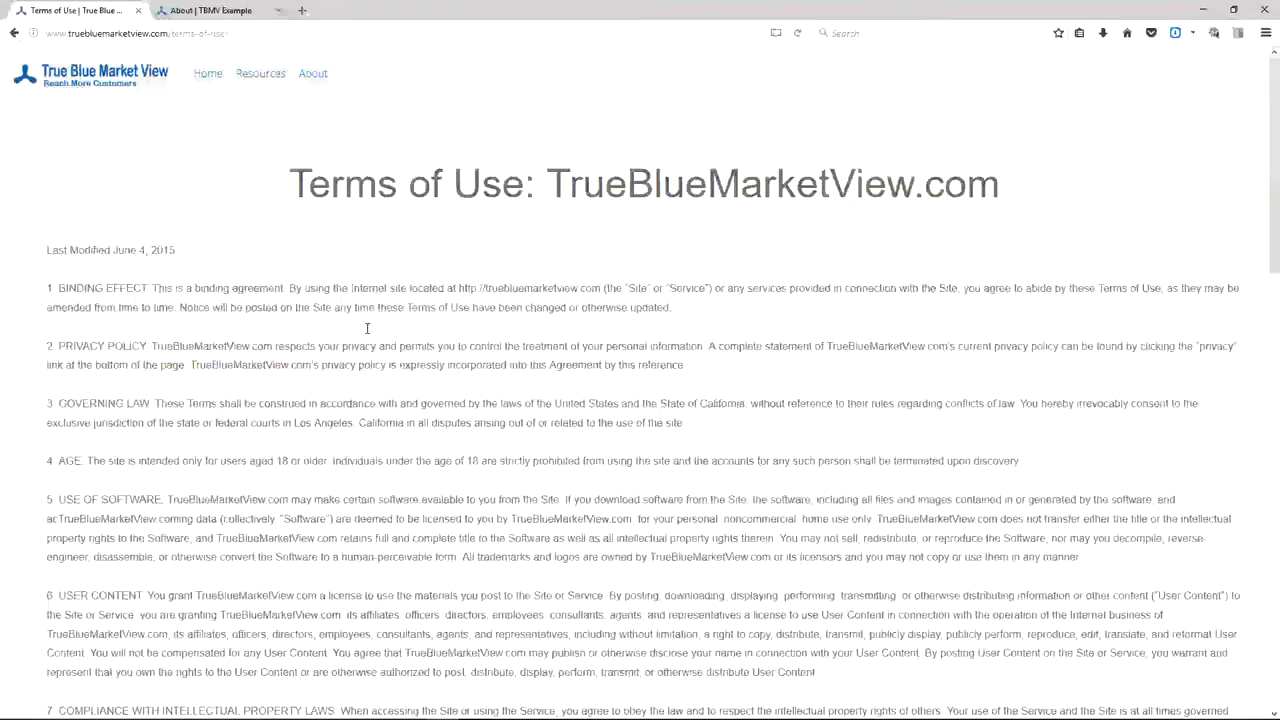
- Switch to the True Blue Market View WordPress admin and open its Terms of Use page for editing from the page list
key(alt+Tab)
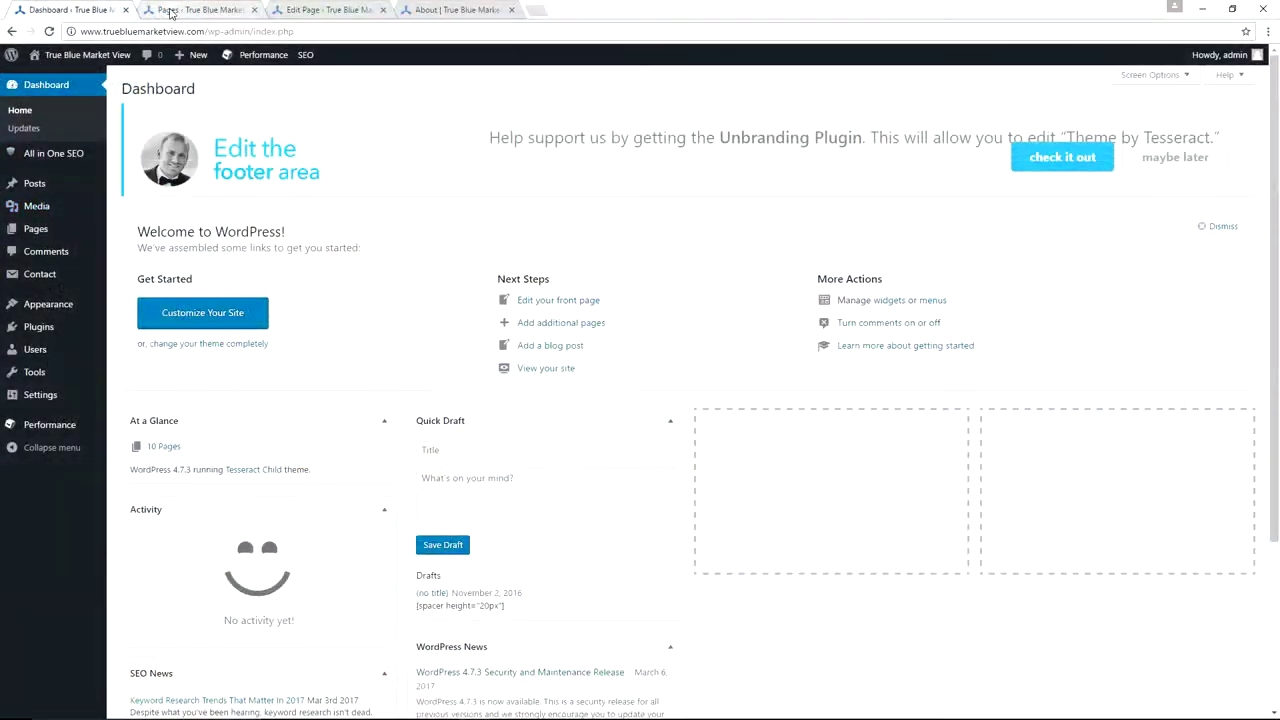
click(170, 12)
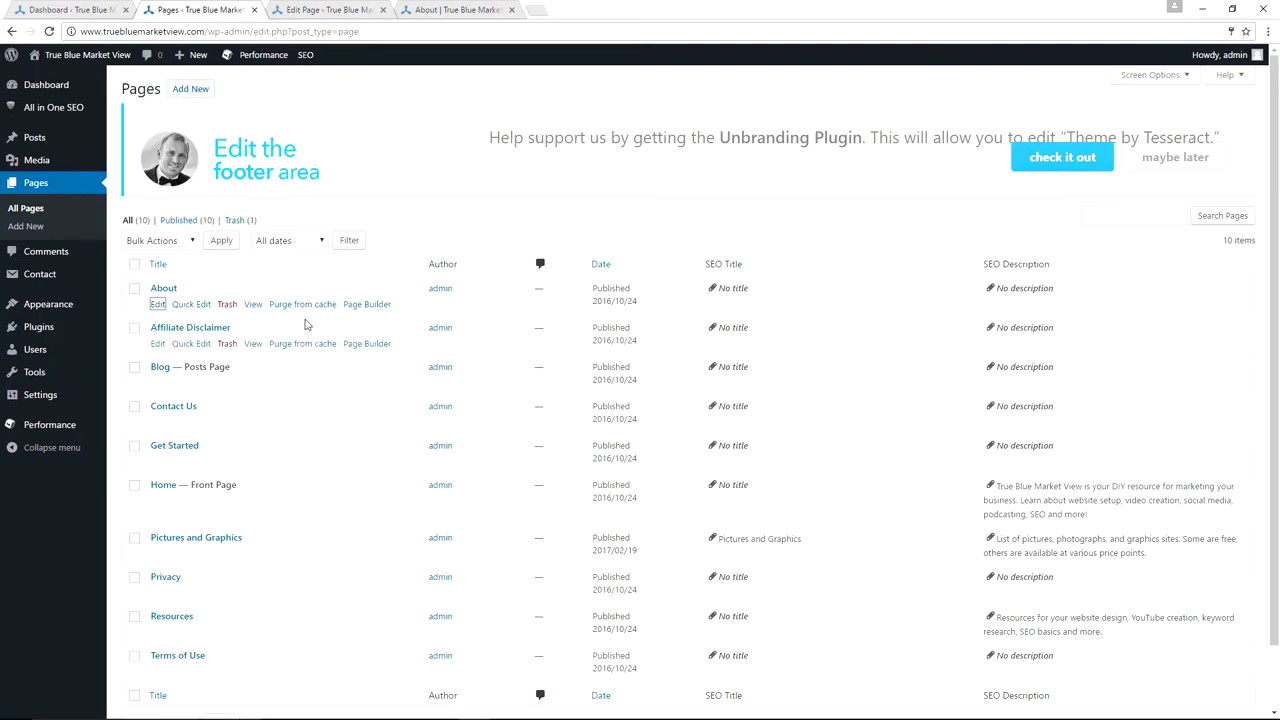
click(318, 12)
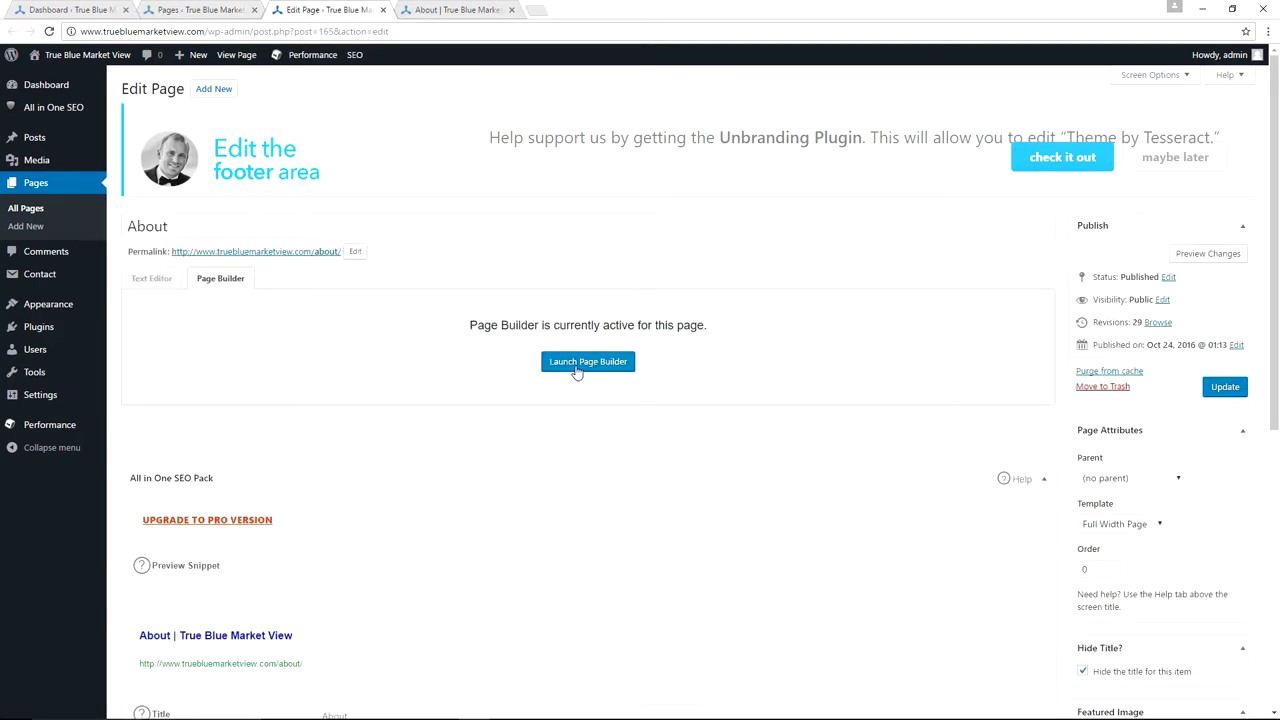
click(467, 12)
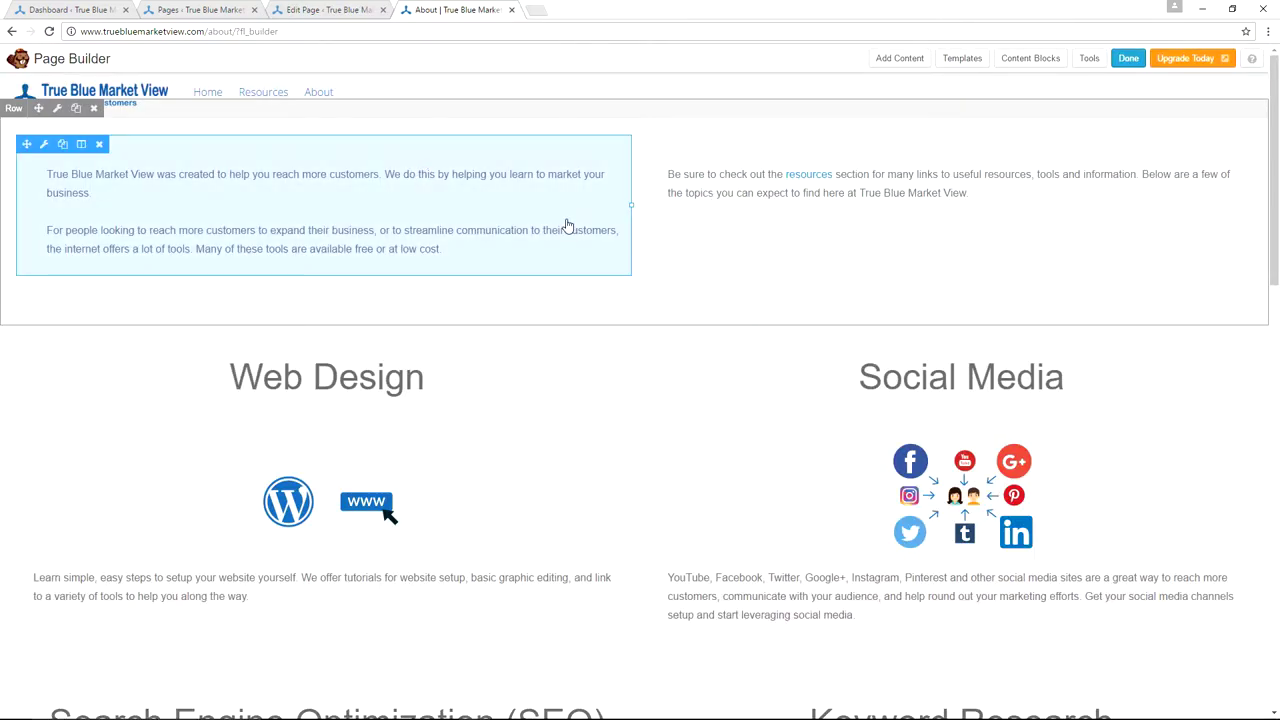
scroll(566, 225, down, 4)
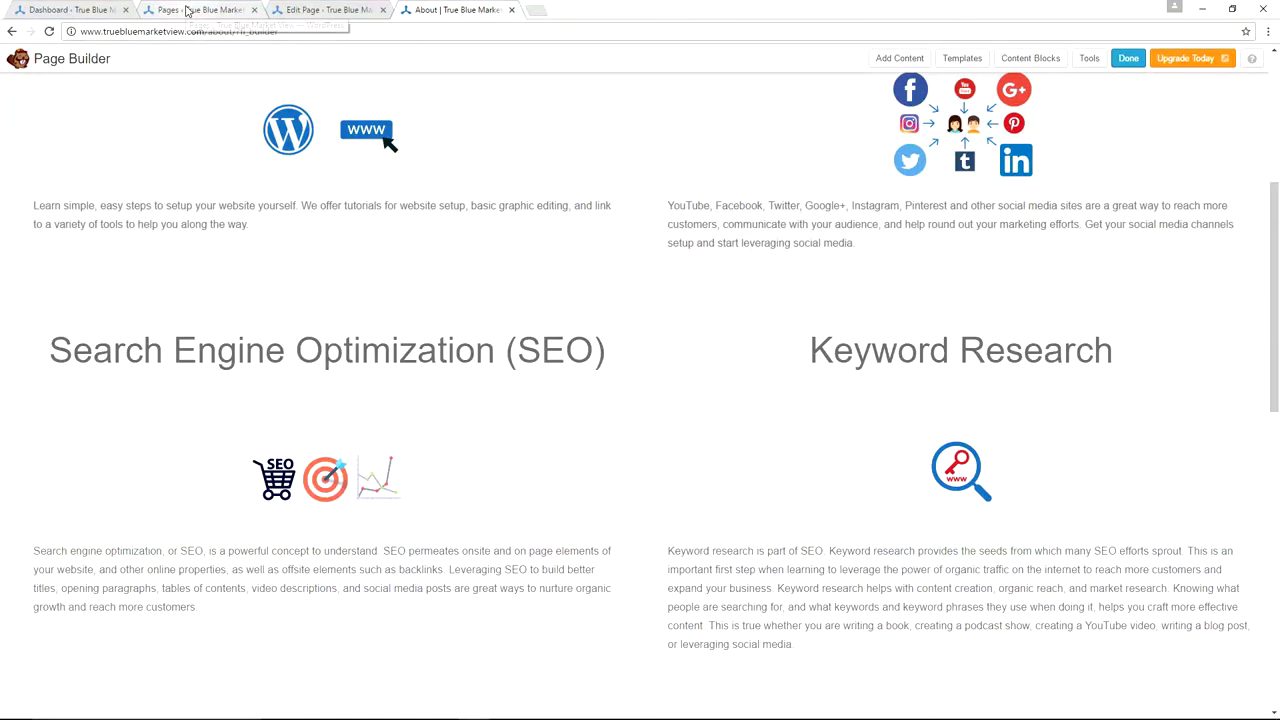
click(187, 11)
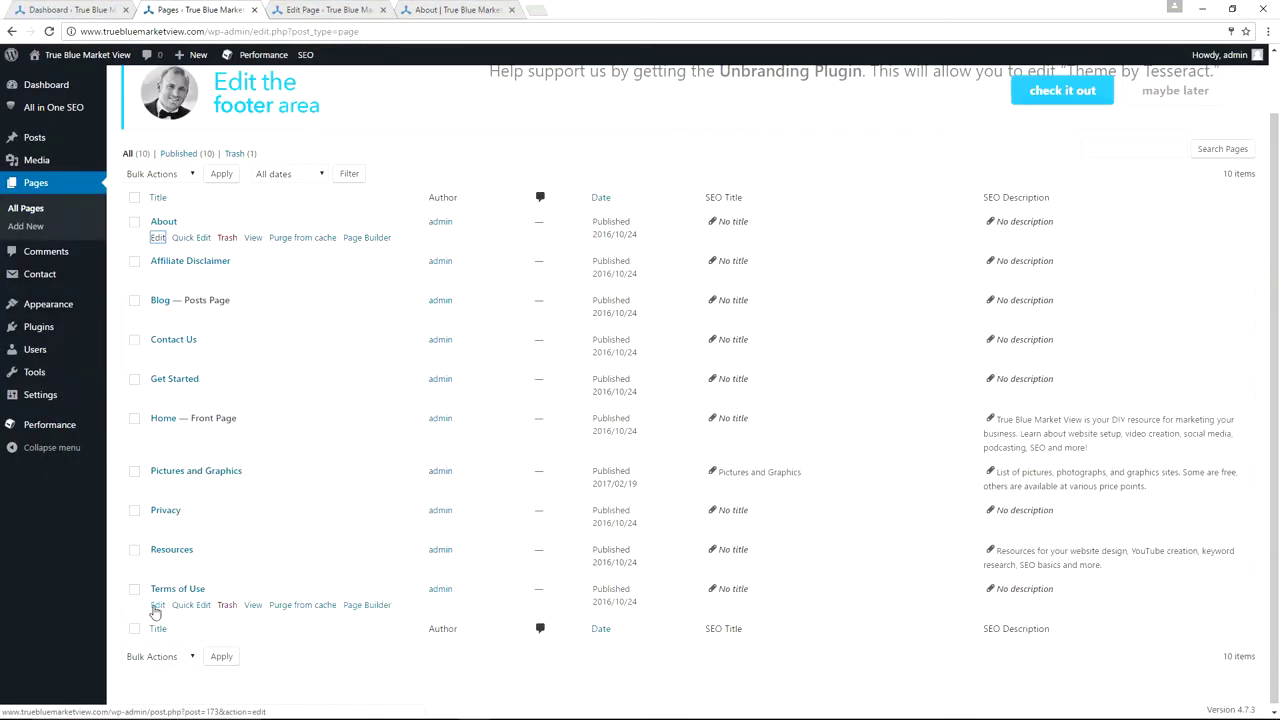
click(157, 605)
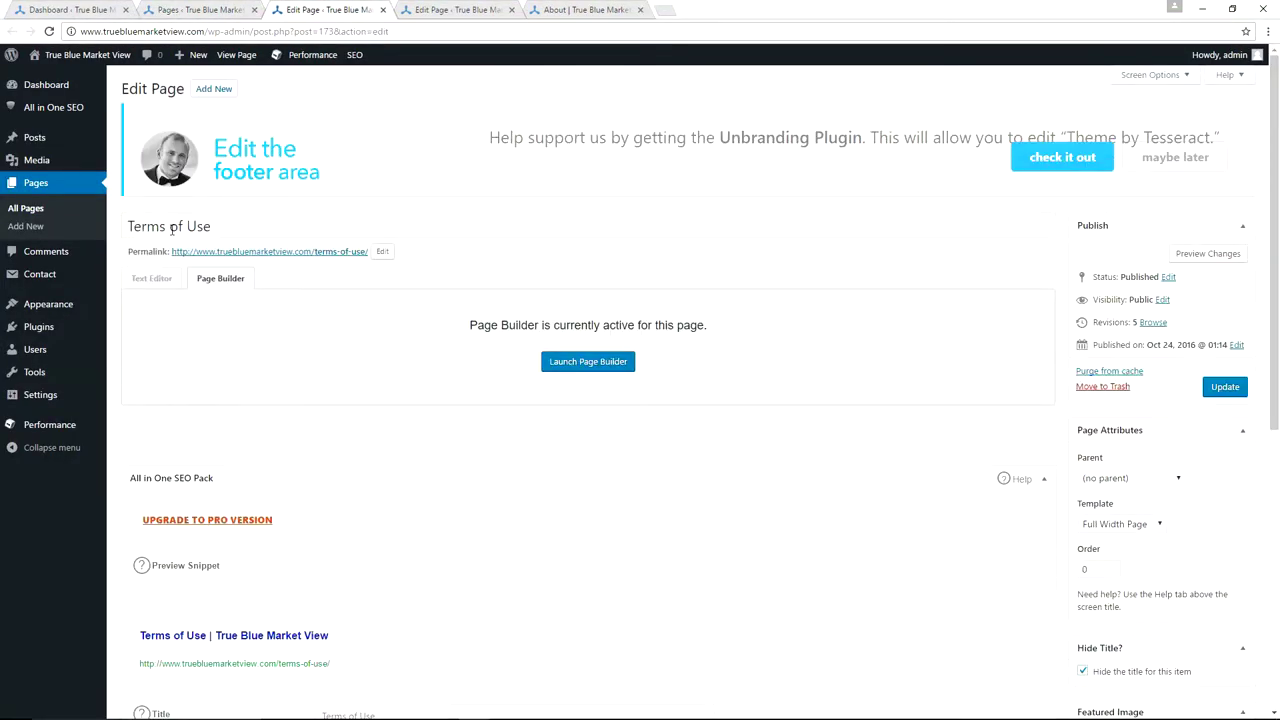
- Launch Page Builder for the Terms of Use page, expand the basic modules and examine the page's heading and text layout
click(587, 363)
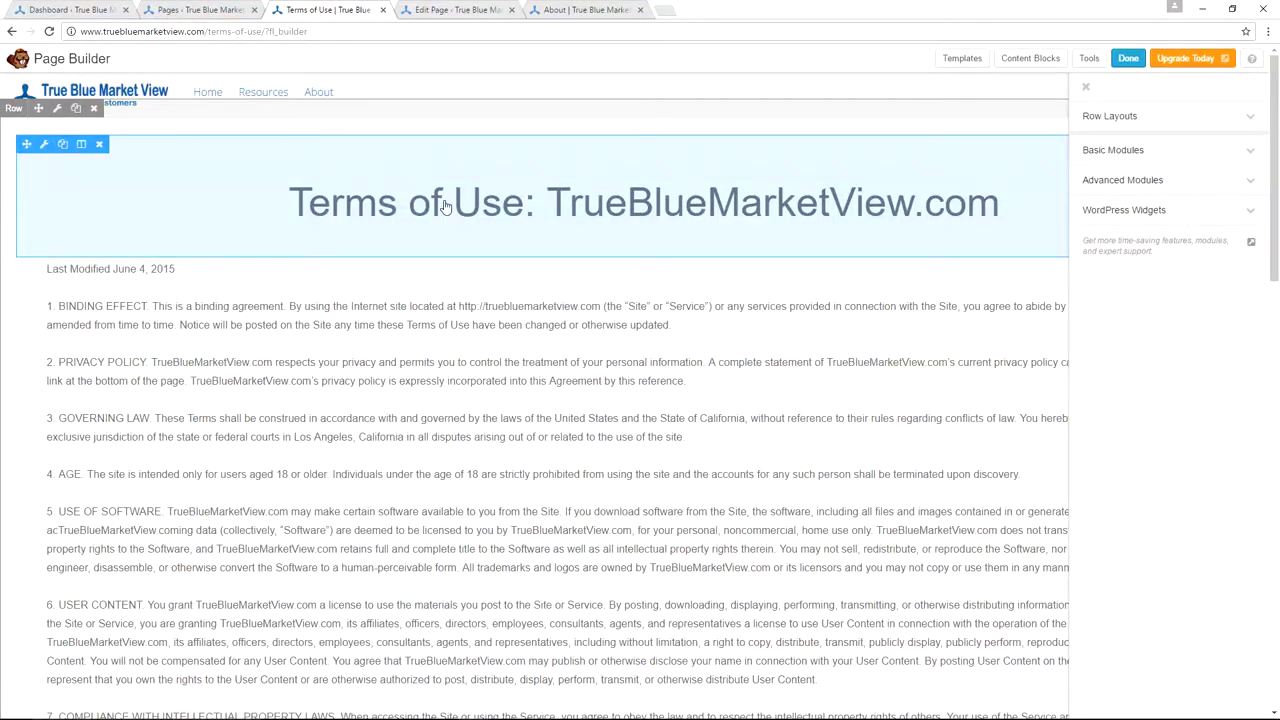
click(1114, 152)
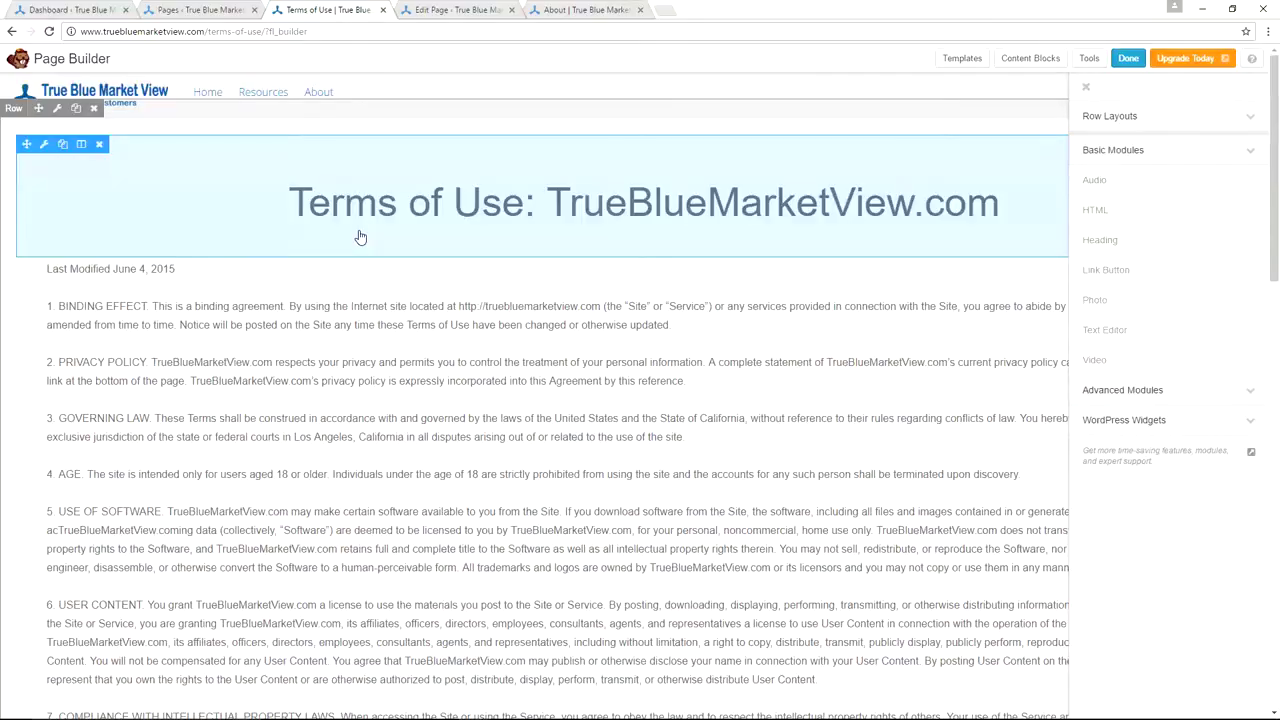
scroll(301, 312, down, 5)
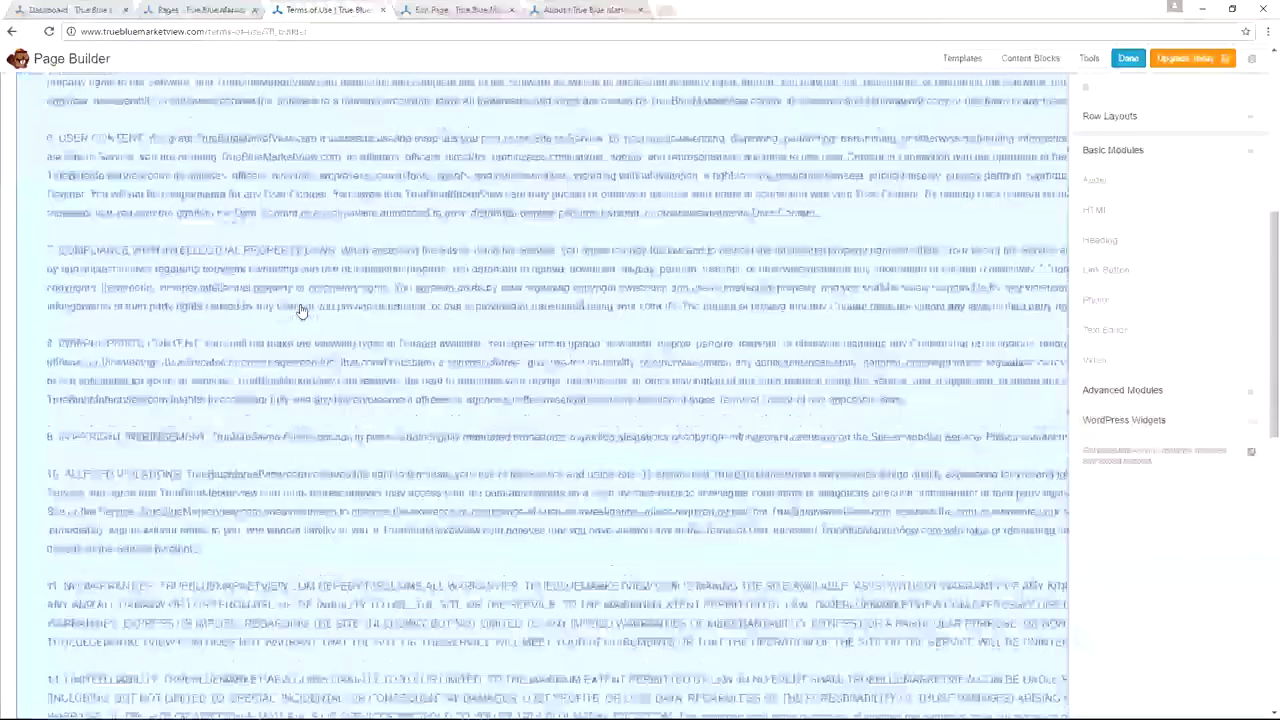
scroll(310, 400, down, 10)
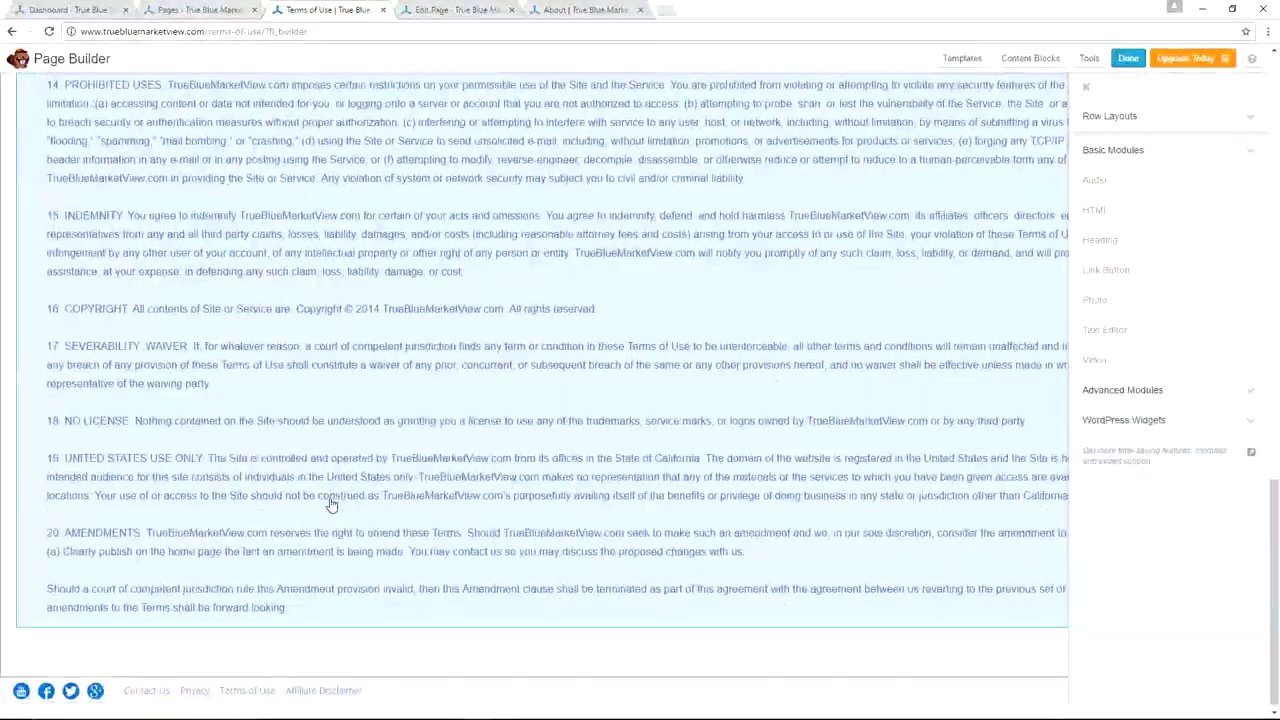
scroll(331, 505, up, 15)
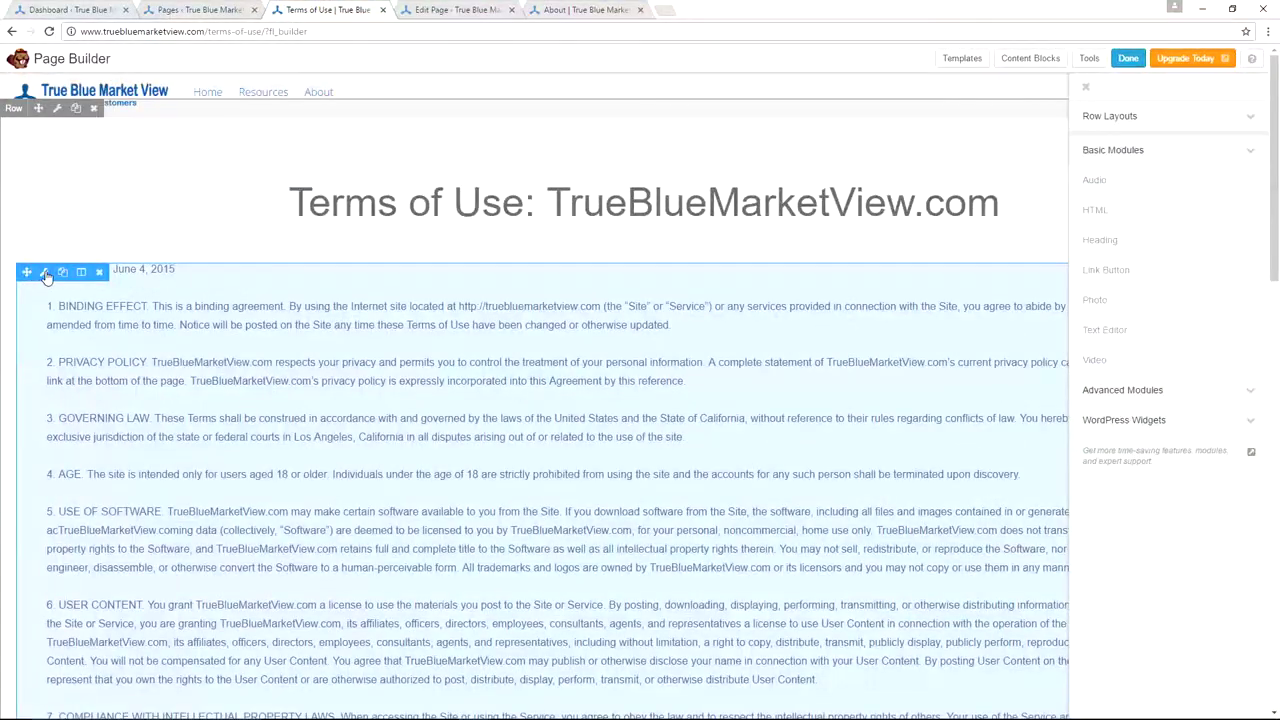
- Open the settings of the Terms of Use body text module, read through its text and close it without saving
click(45, 273)
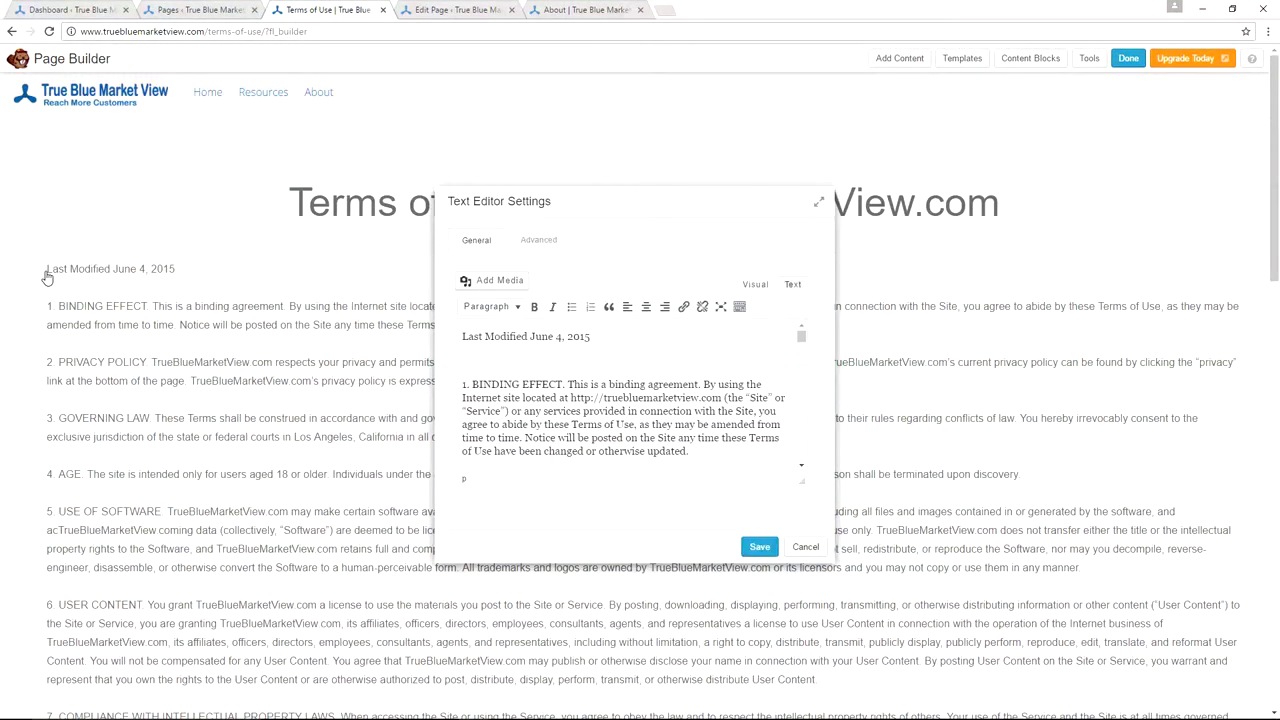
scroll(659, 352, down, 5)
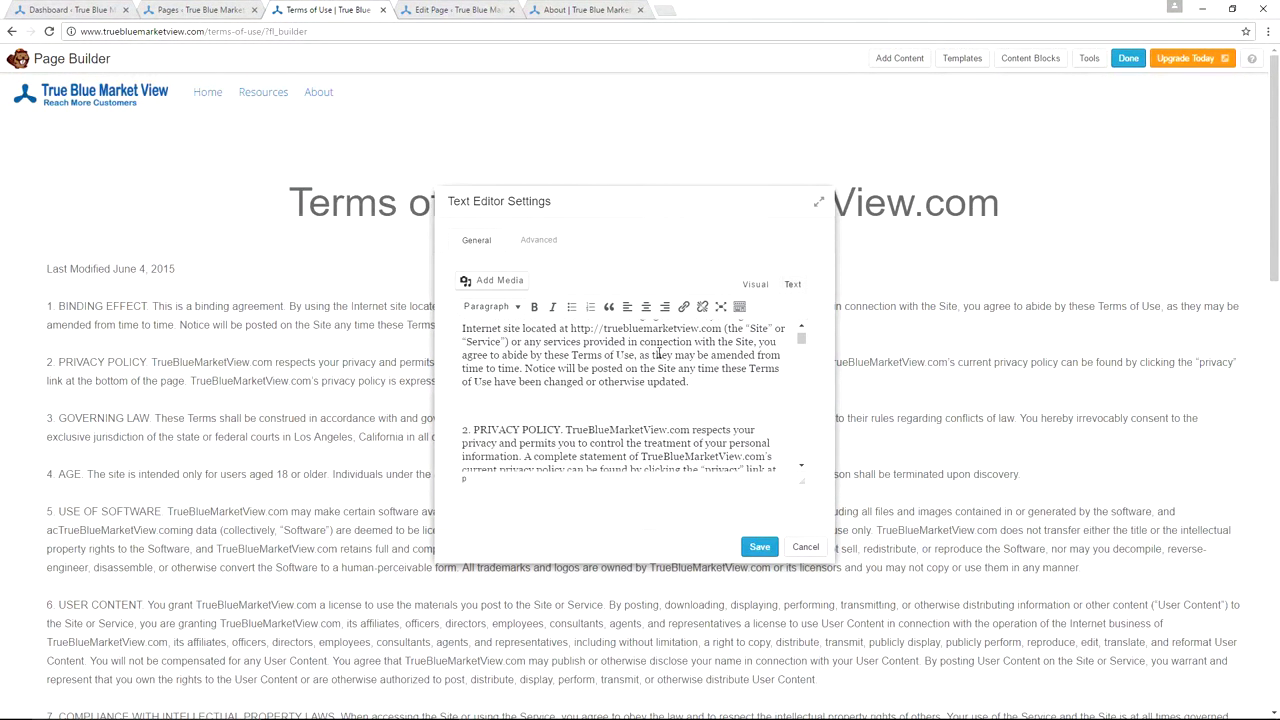
scroll(659, 352, down, 5)
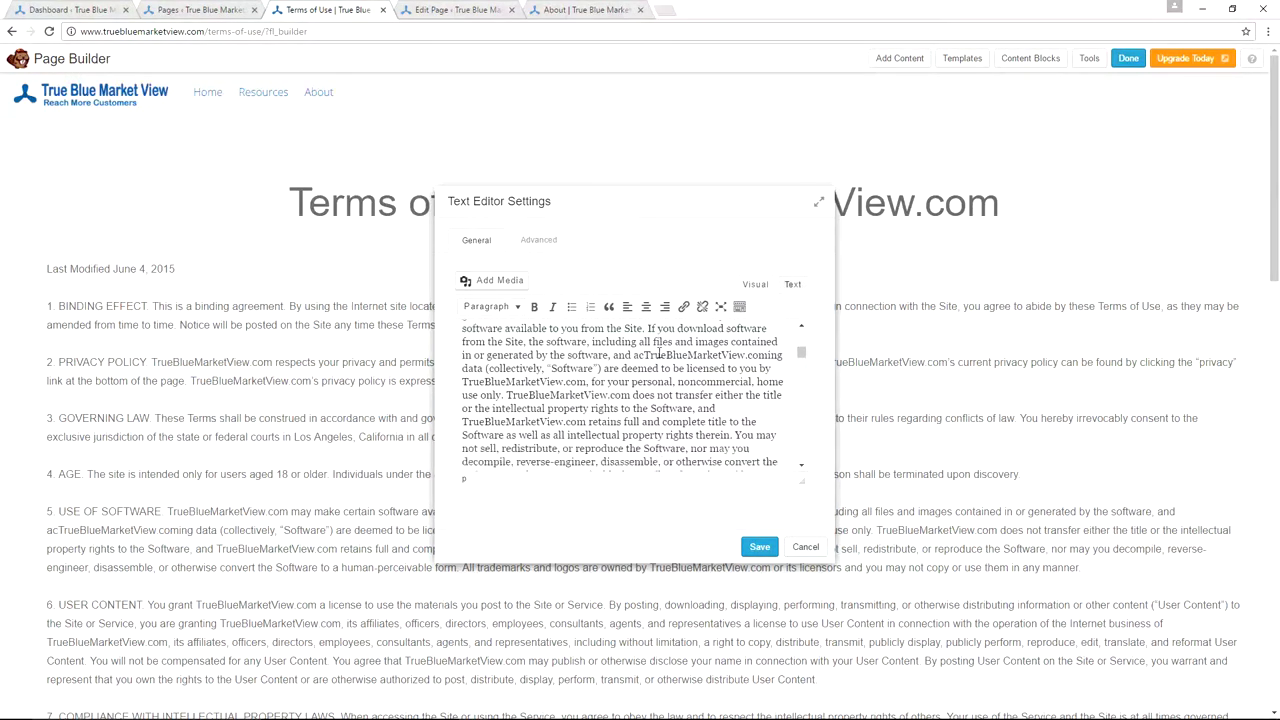
scroll(659, 352, down, 6)
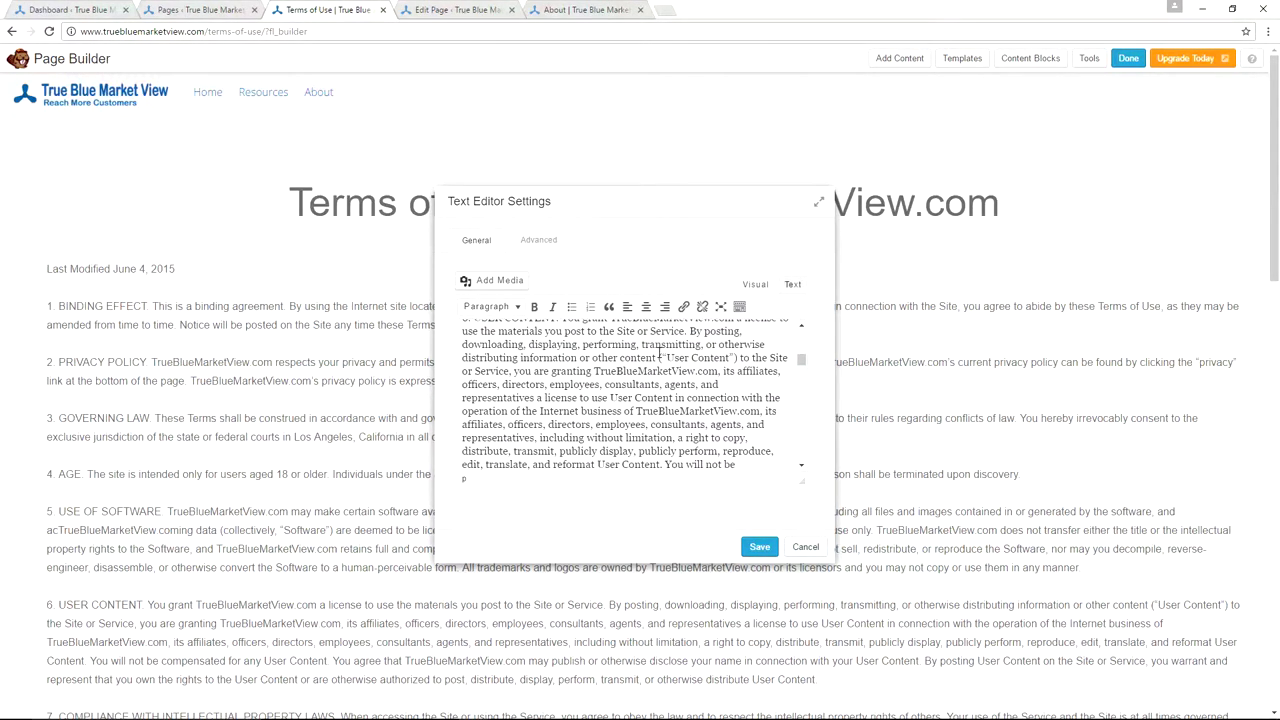
scroll(662, 360, down, 2)
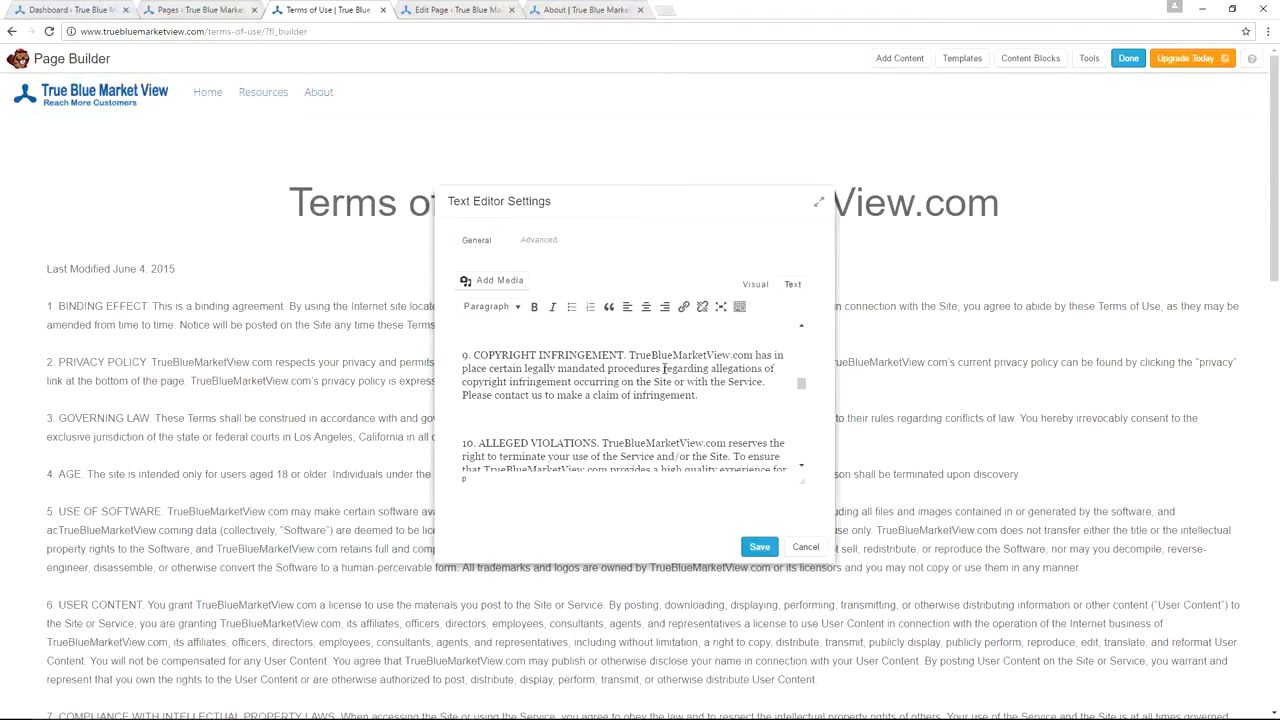
click(806, 548)
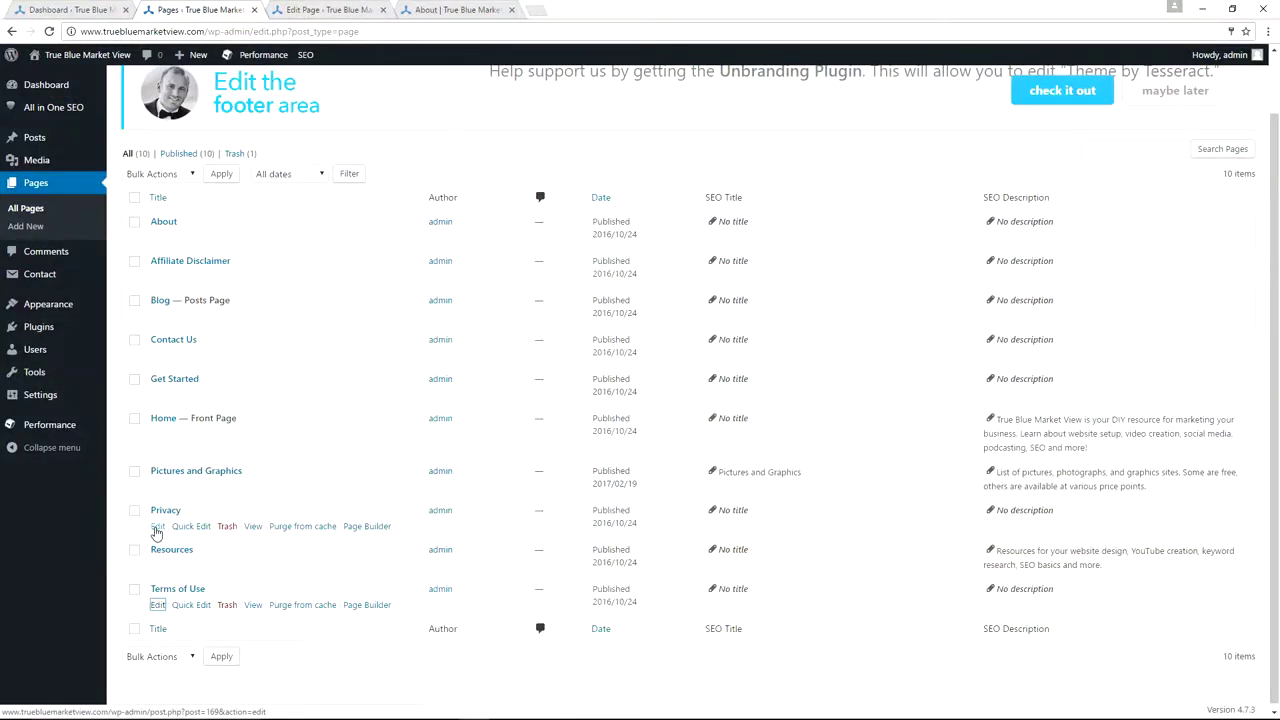
- Open the Privacy page for editing in a new browser tab from the page list and switch to it
middle_click(157, 527)
click(311, 9)
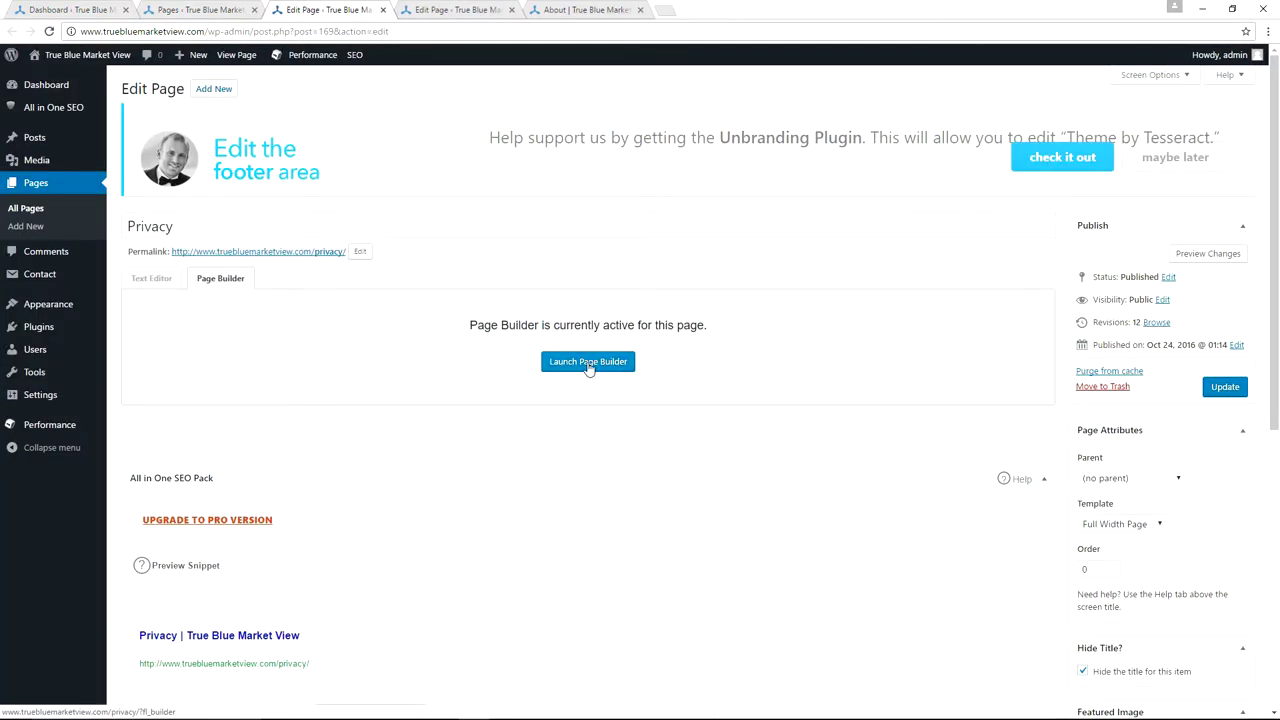
- Open the Privacy page in Page Builder, review its policy text down through the contact section, and close the page
click(589, 364)
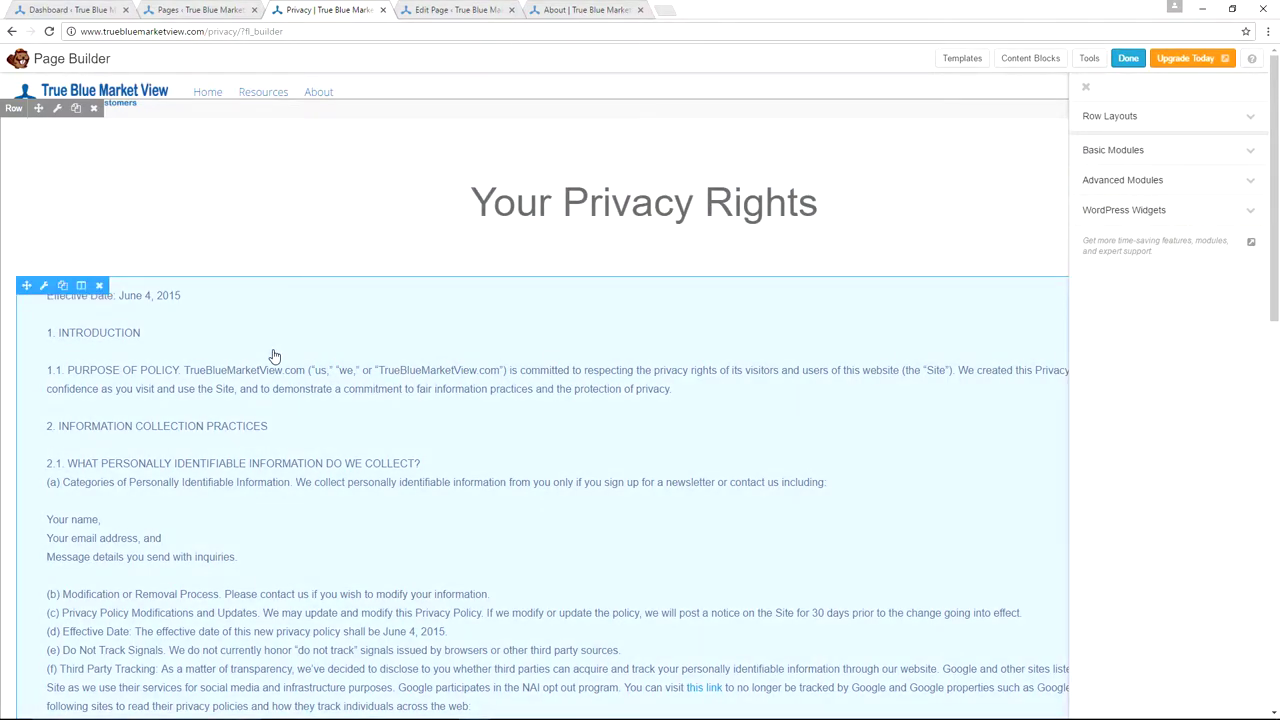
scroll(272, 357, down, 4)
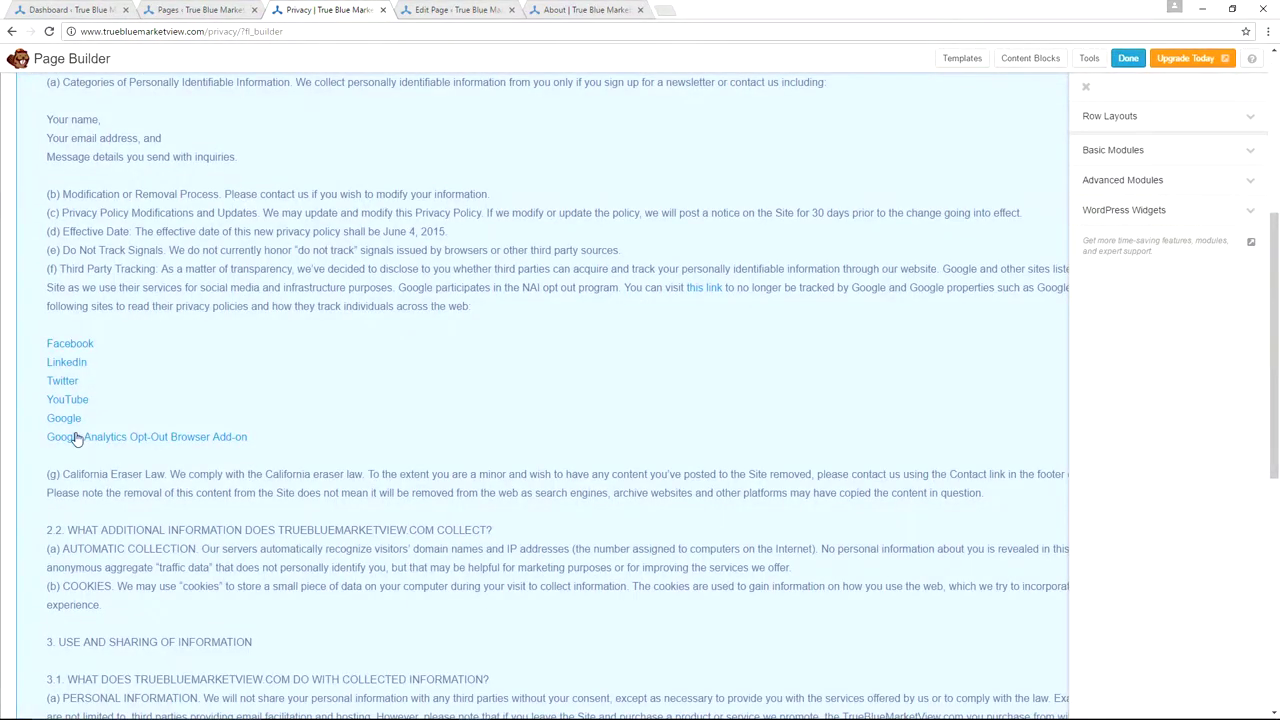
scroll(317, 380, down, 6)
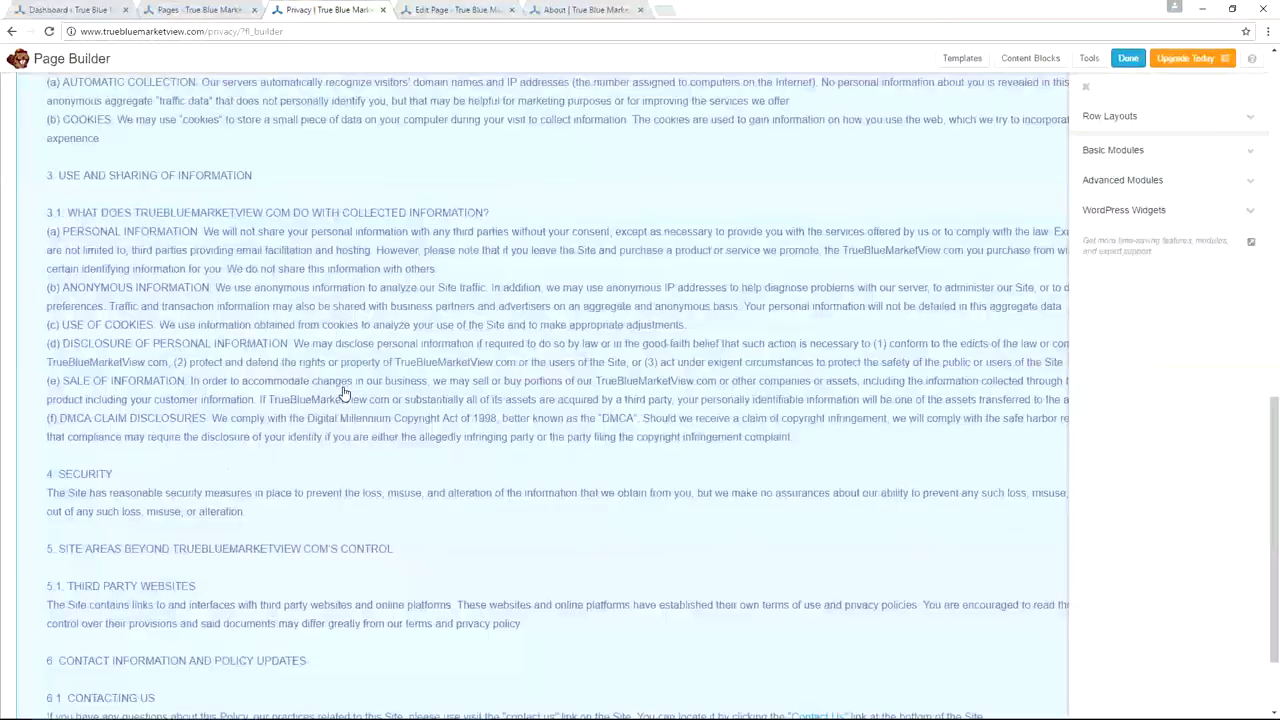
scroll(343, 393, up, 10)
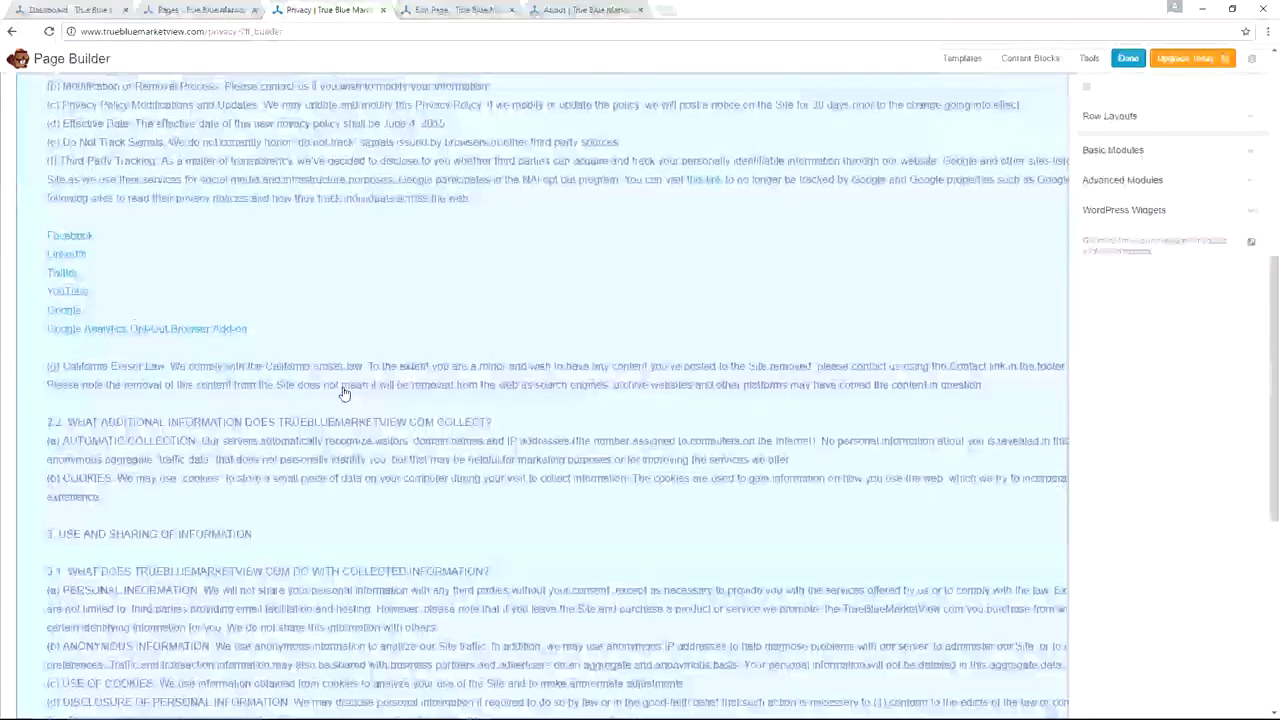
click(382, 10)
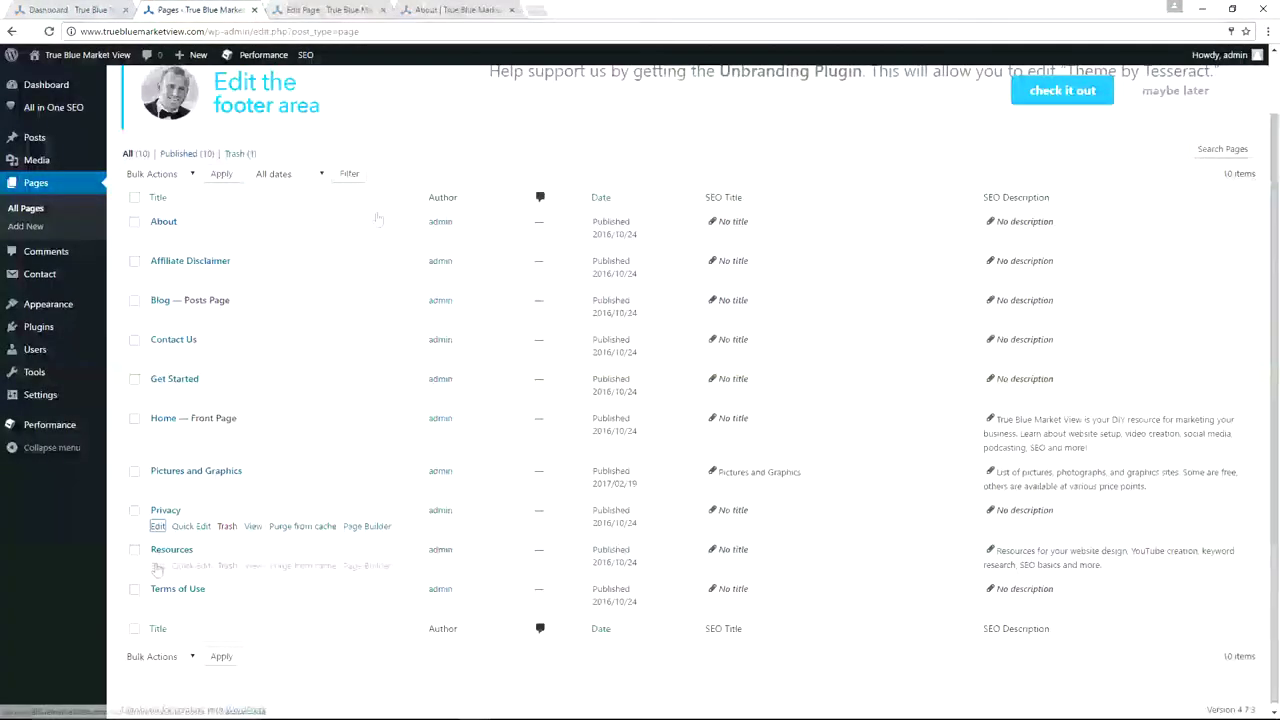
- Open the Resources page in Page Builder and list the available row layouts
click(157, 567)
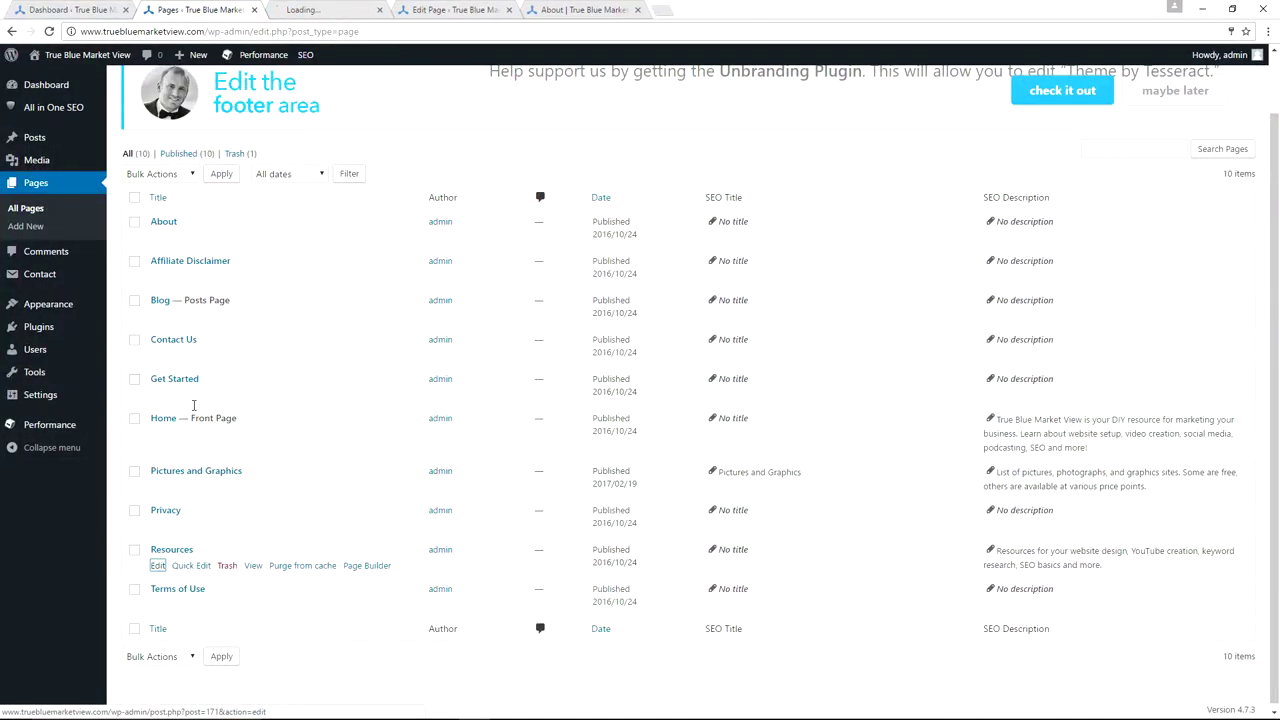
click(588, 362)
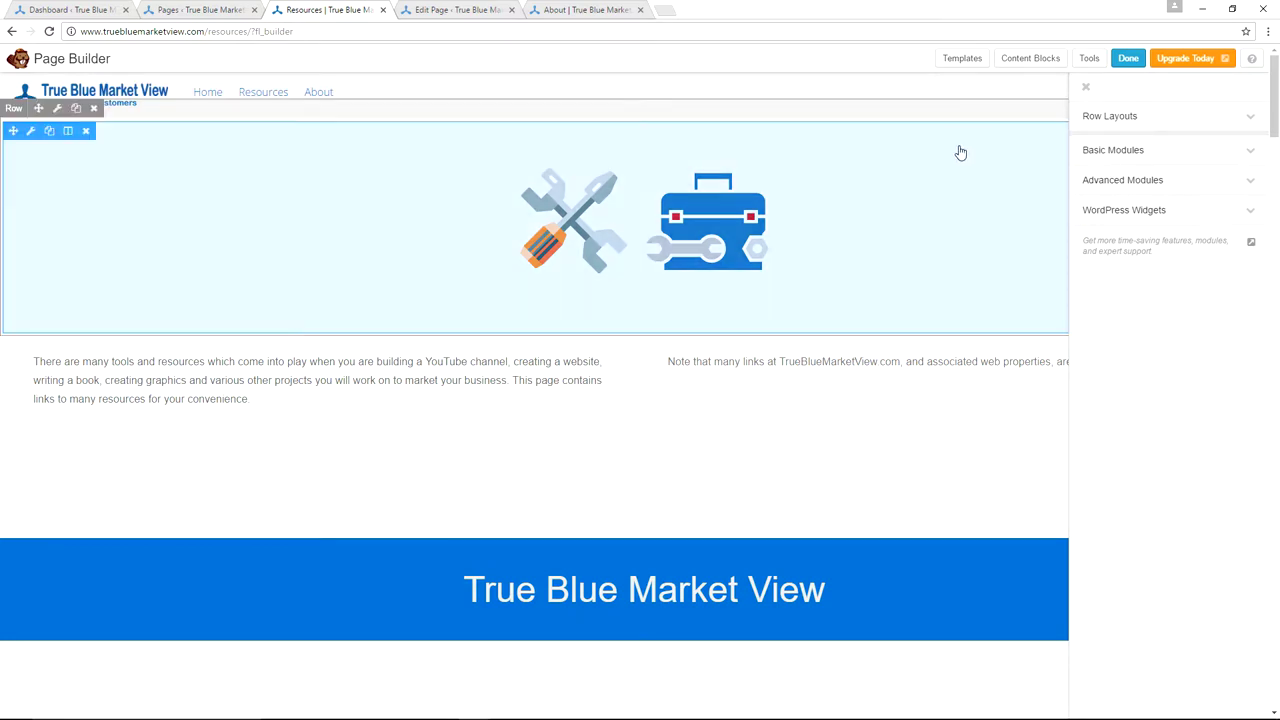
click(1122, 118)
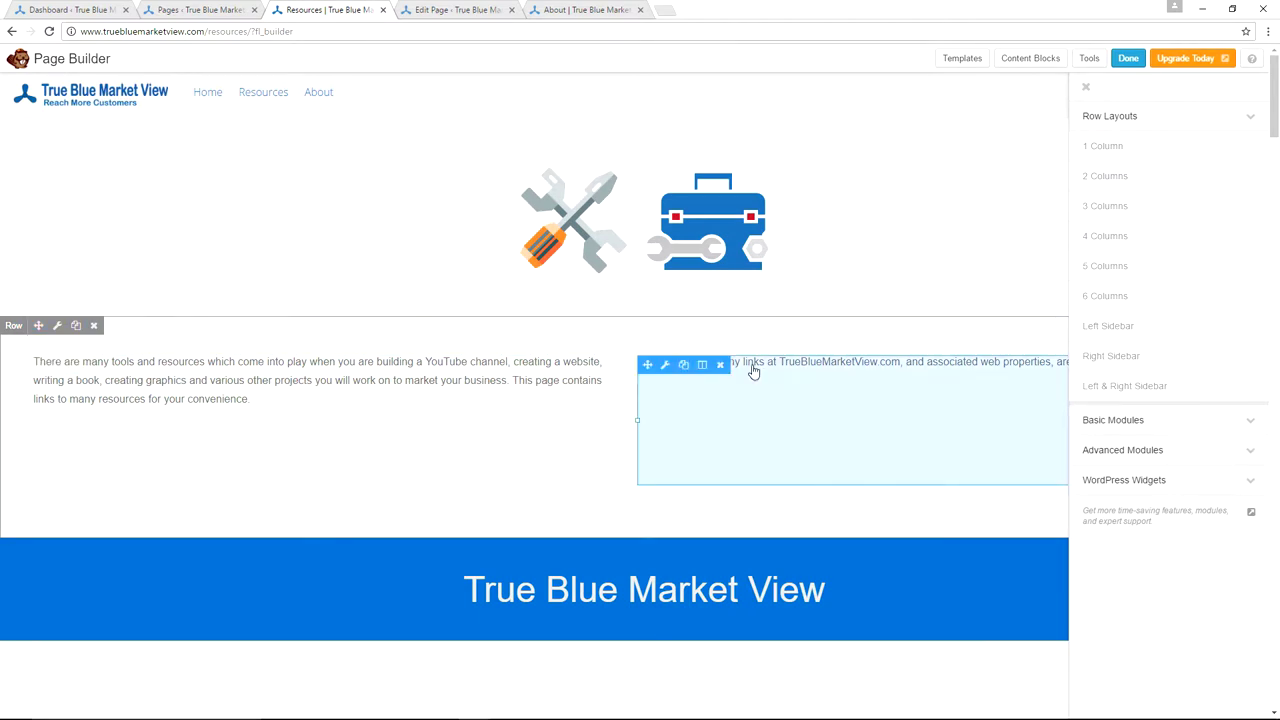
- Examine the Resources page's layout, from the Quick Jump Links through the two-column resource sections to Audio Software and Audio Hardware
scroll(492, 503, down, 1)
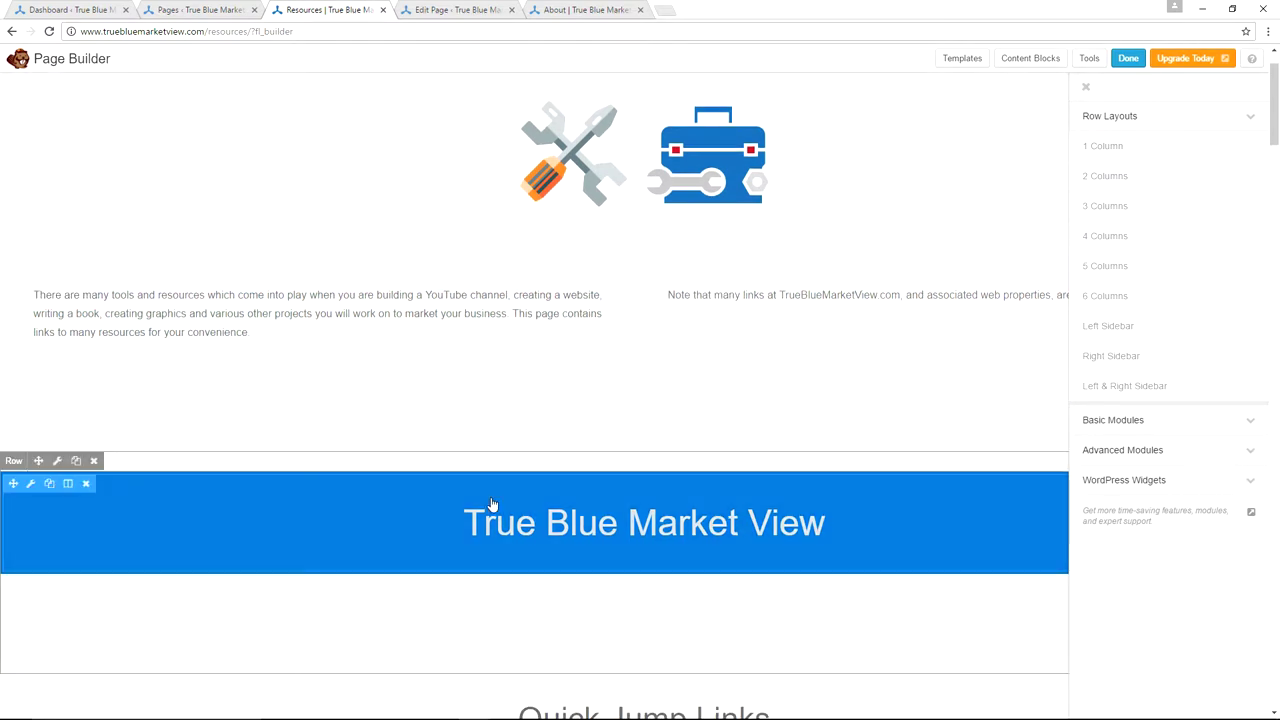
scroll(492, 503, down, 5)
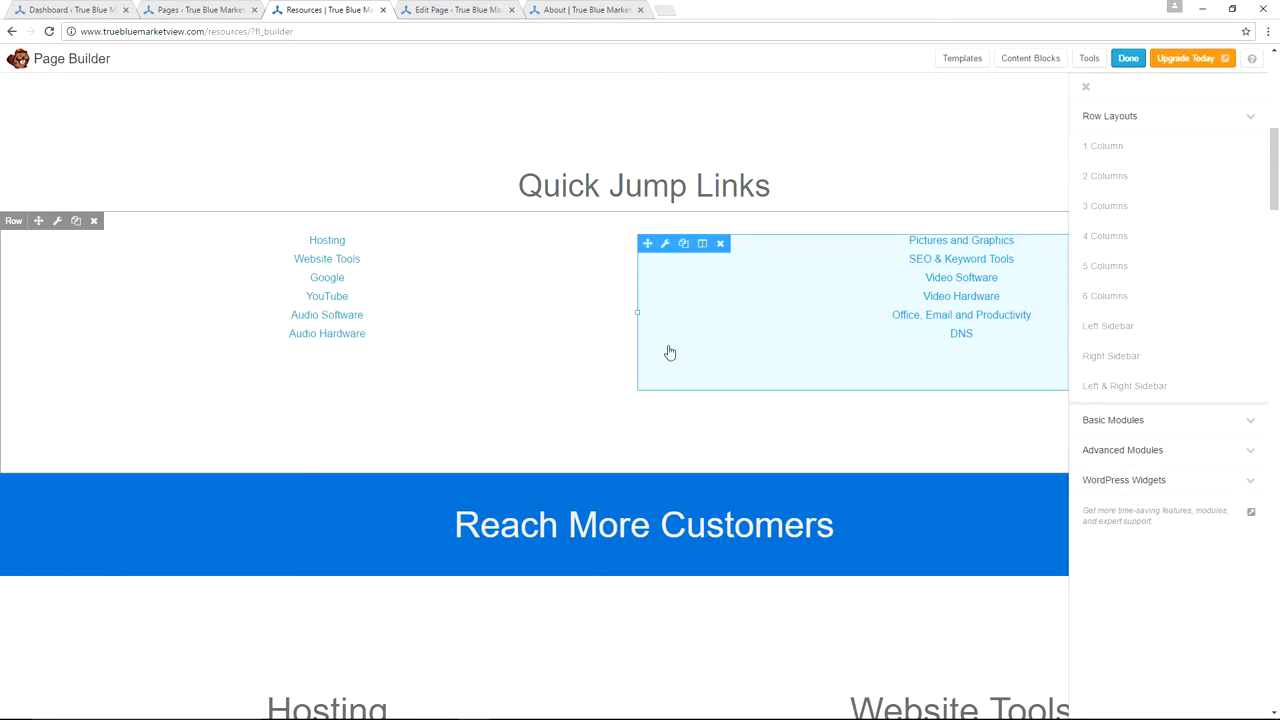
scroll(531, 323, down, 2)
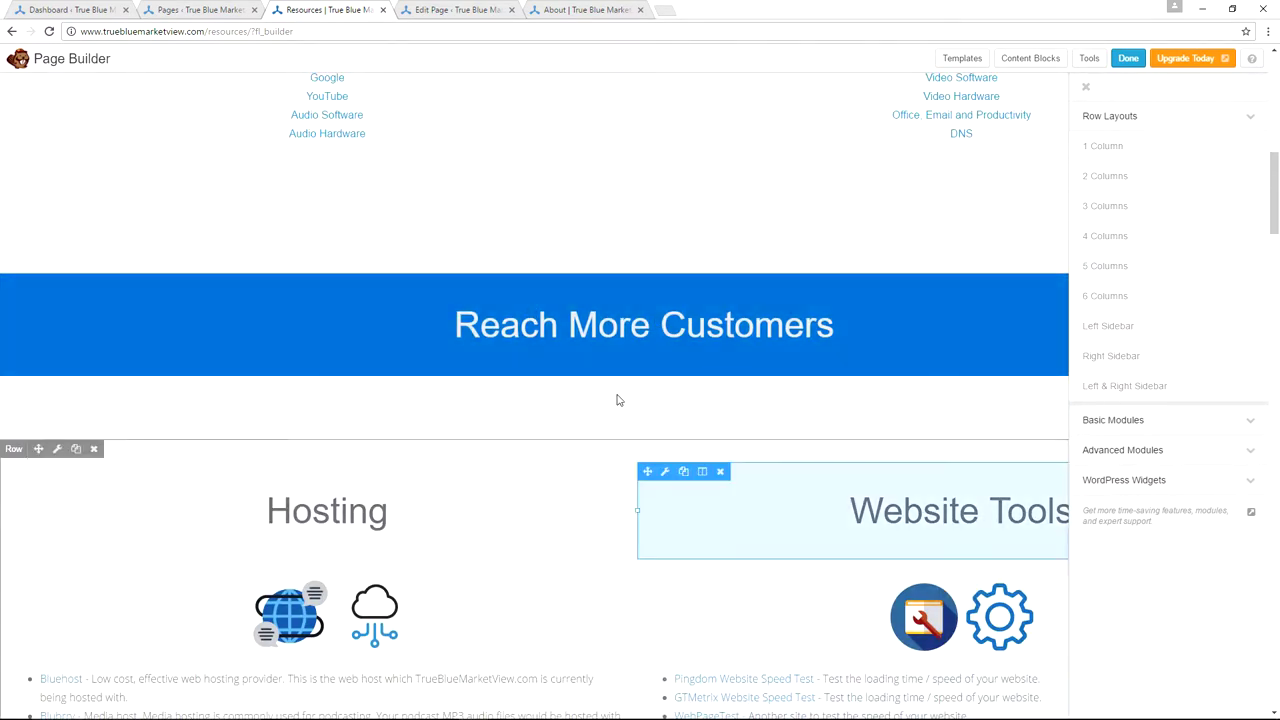
scroll(617, 400, down, 2)
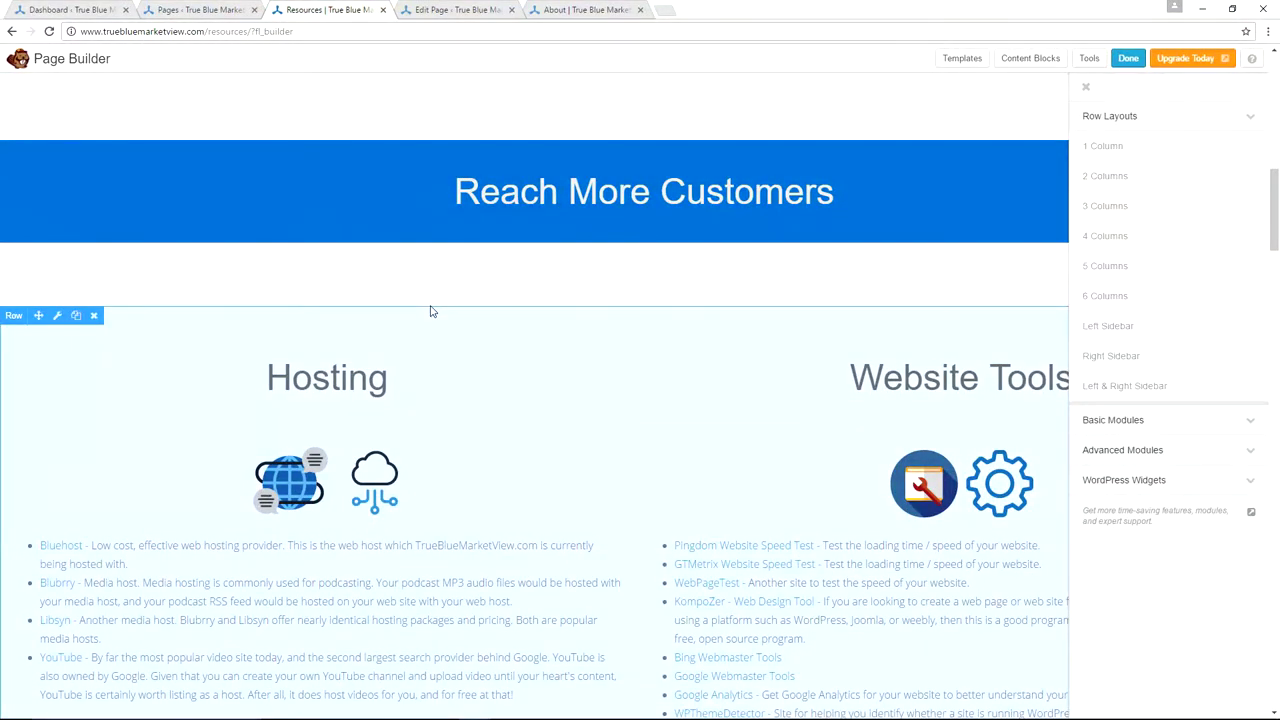
scroll(431, 302, down, 3)
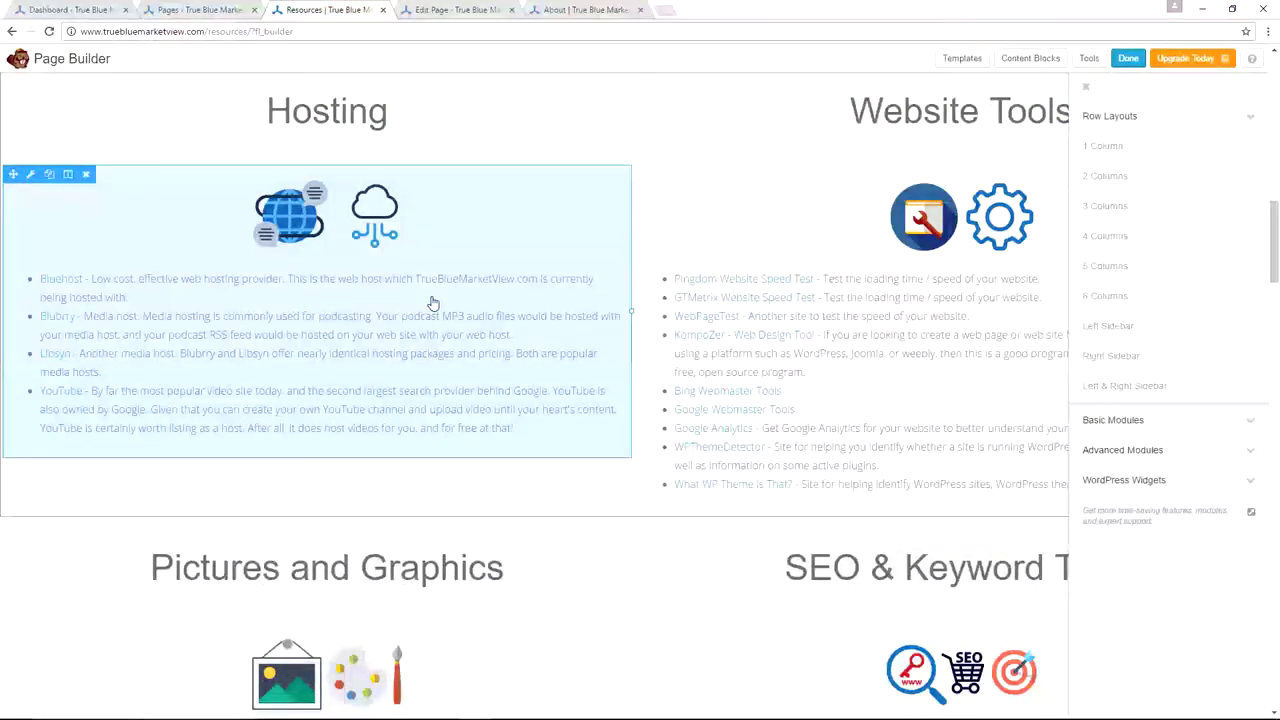
scroll(433, 303, down, 2)
scroll(433, 303, down, 2)
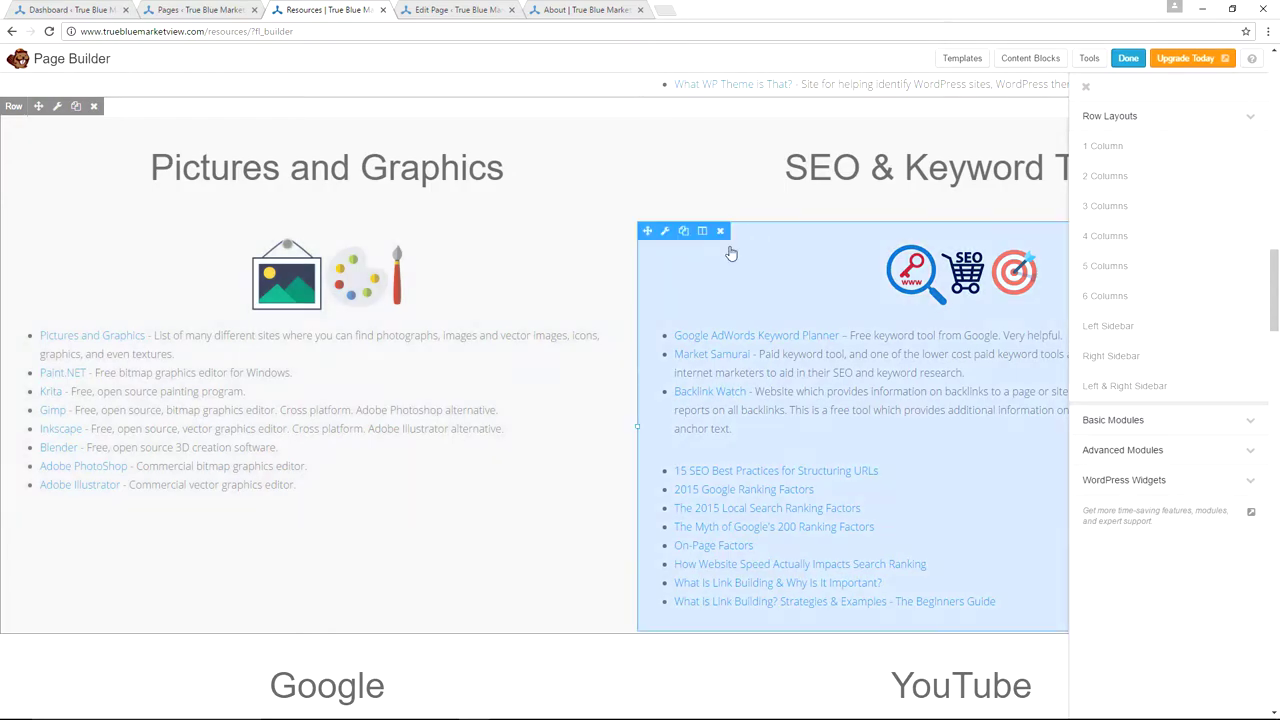
scroll(531, 275, down, 7)
scroll(531, 290, down, 10)
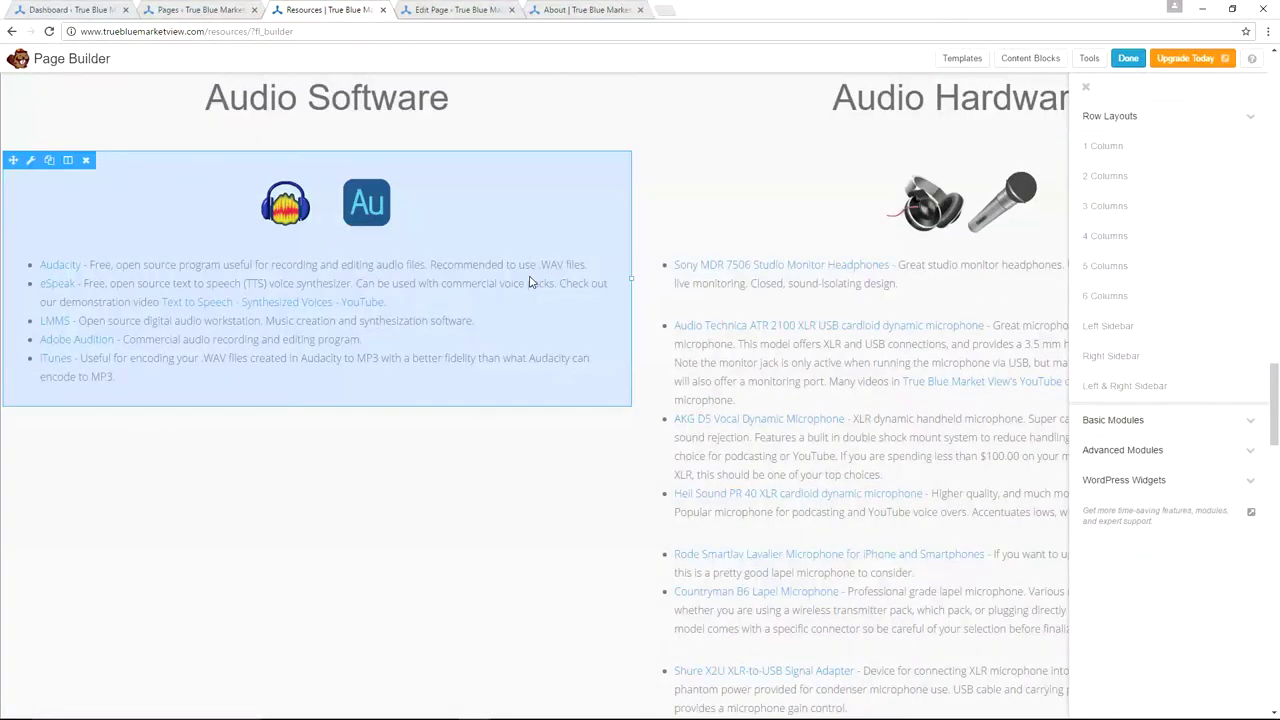
key(ctrl+w)
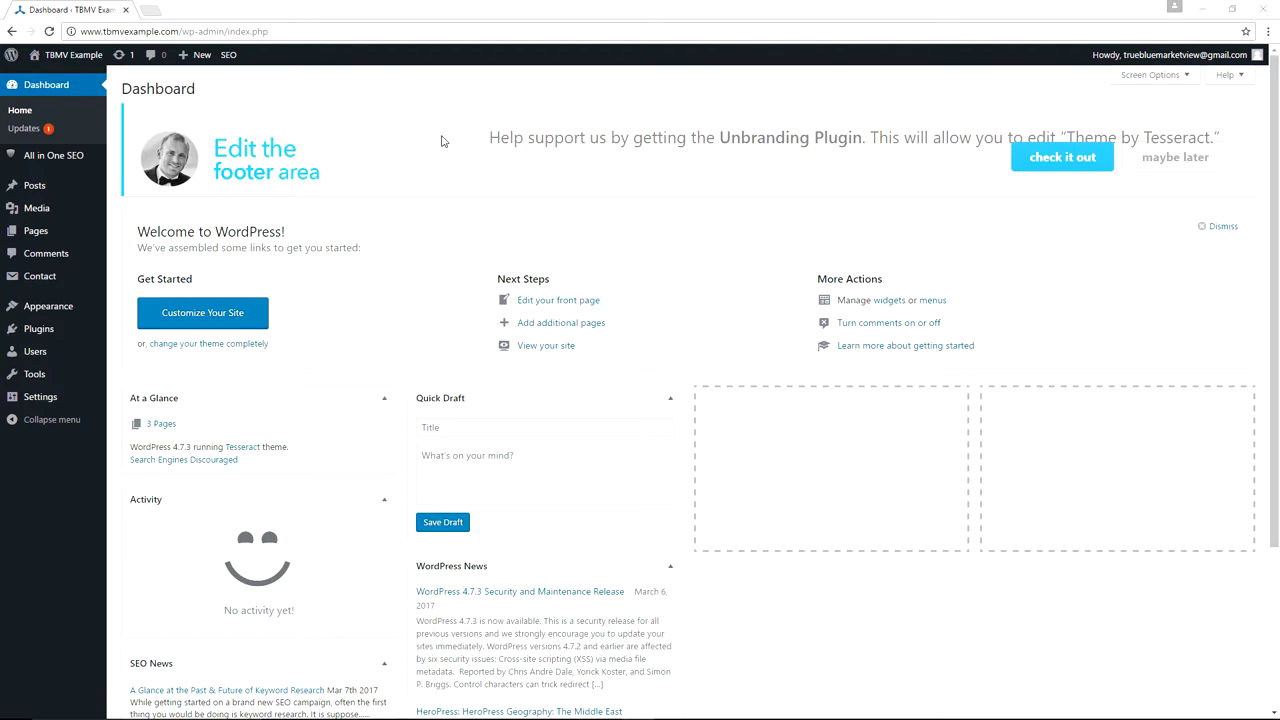
- Open the TBMV Example site's installed themes and search the themes available to add for "tesseract"
mouse_move(62, 311)
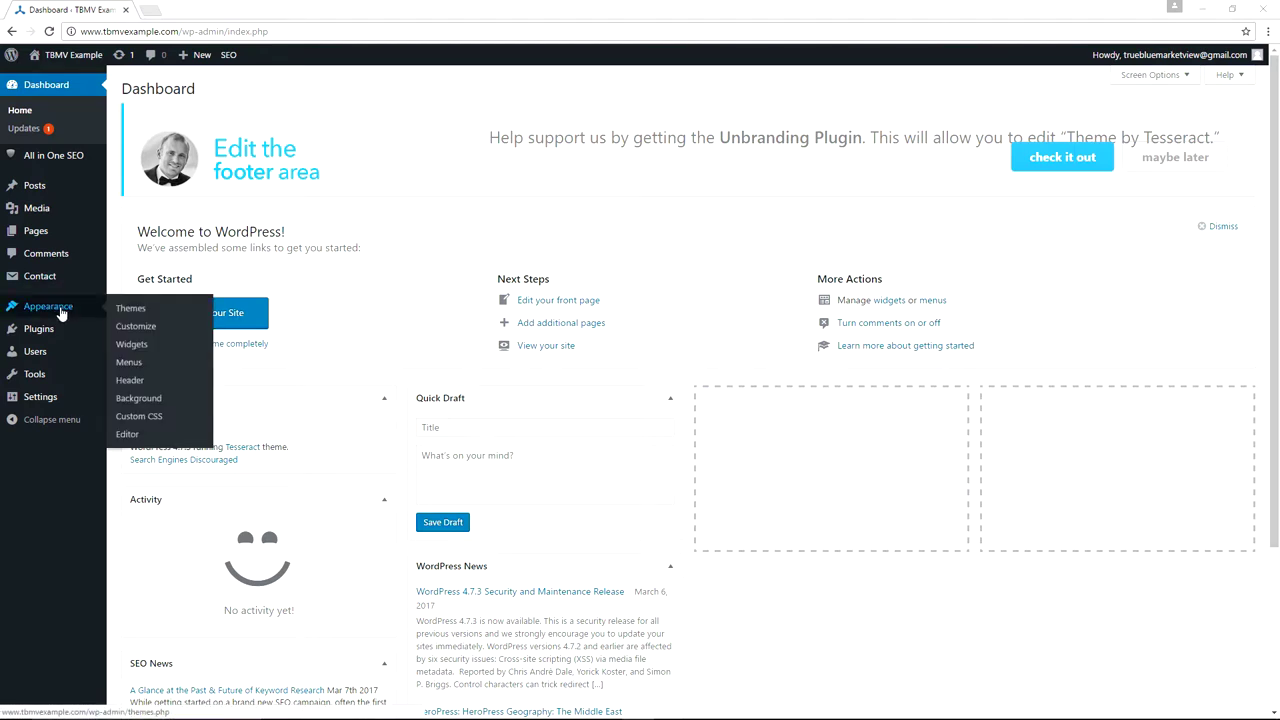
click(131, 312)
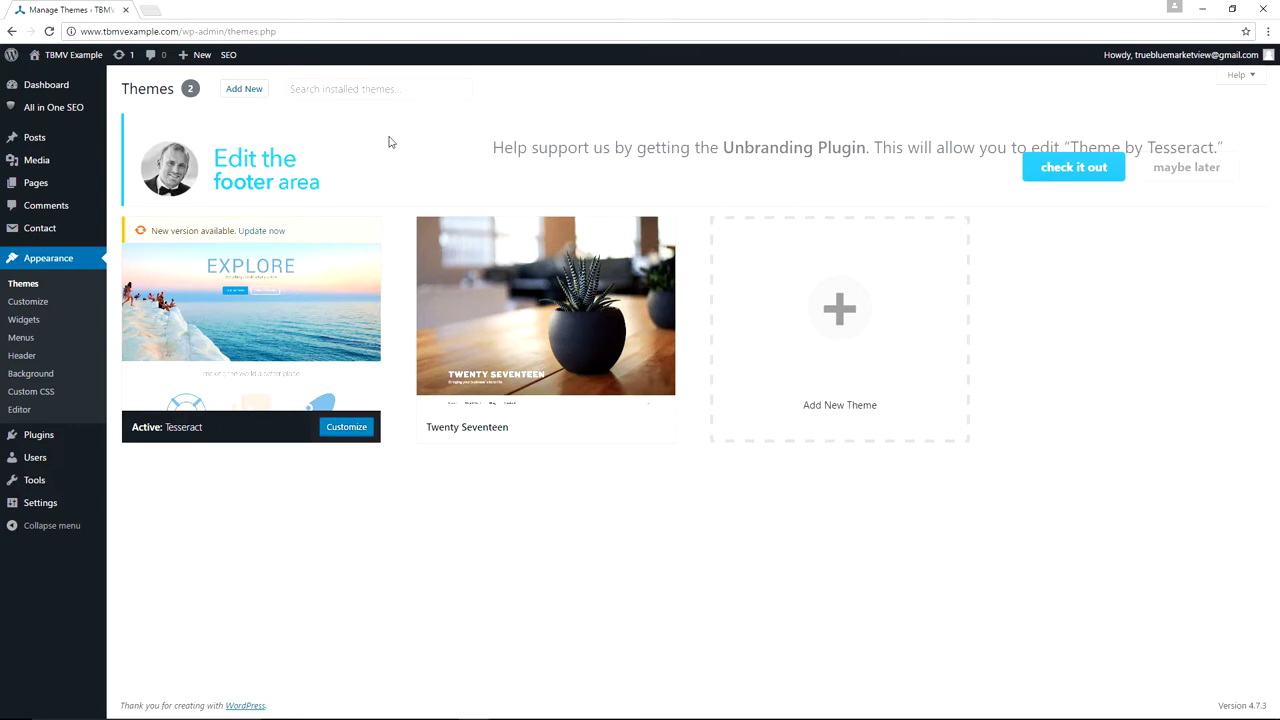
click(244, 94)
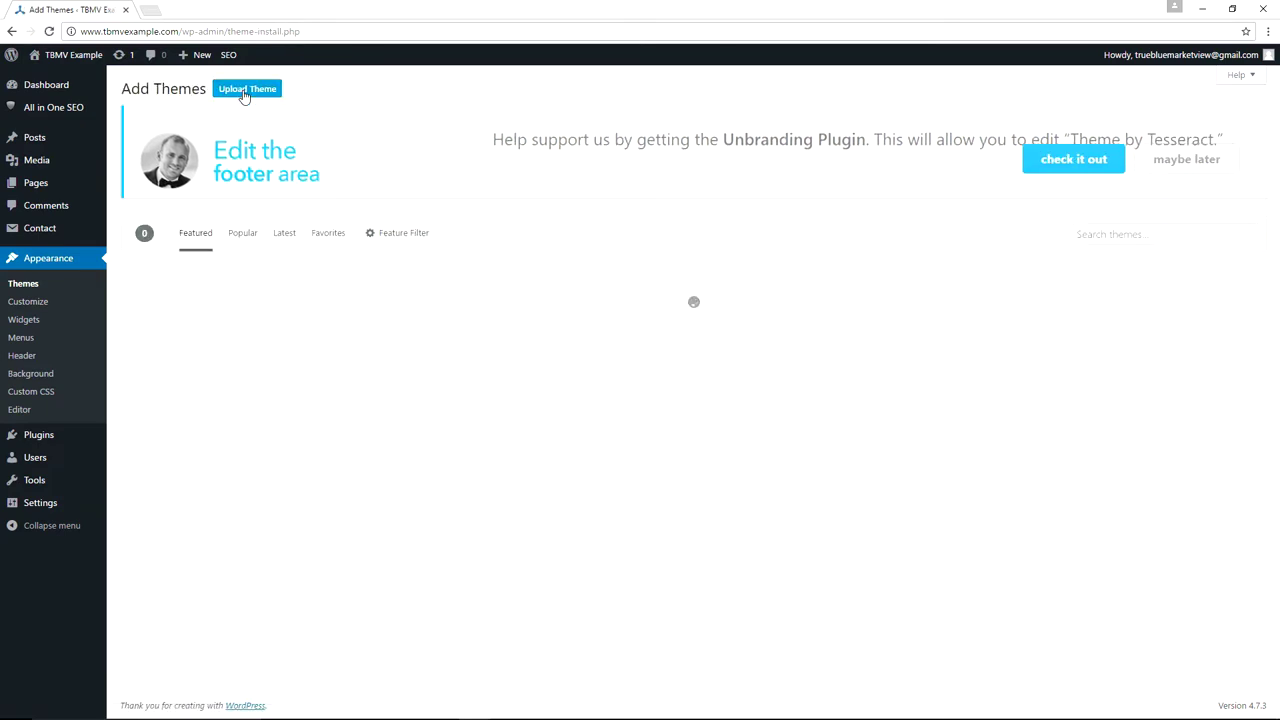
click(1110, 235)
text(tesseract)
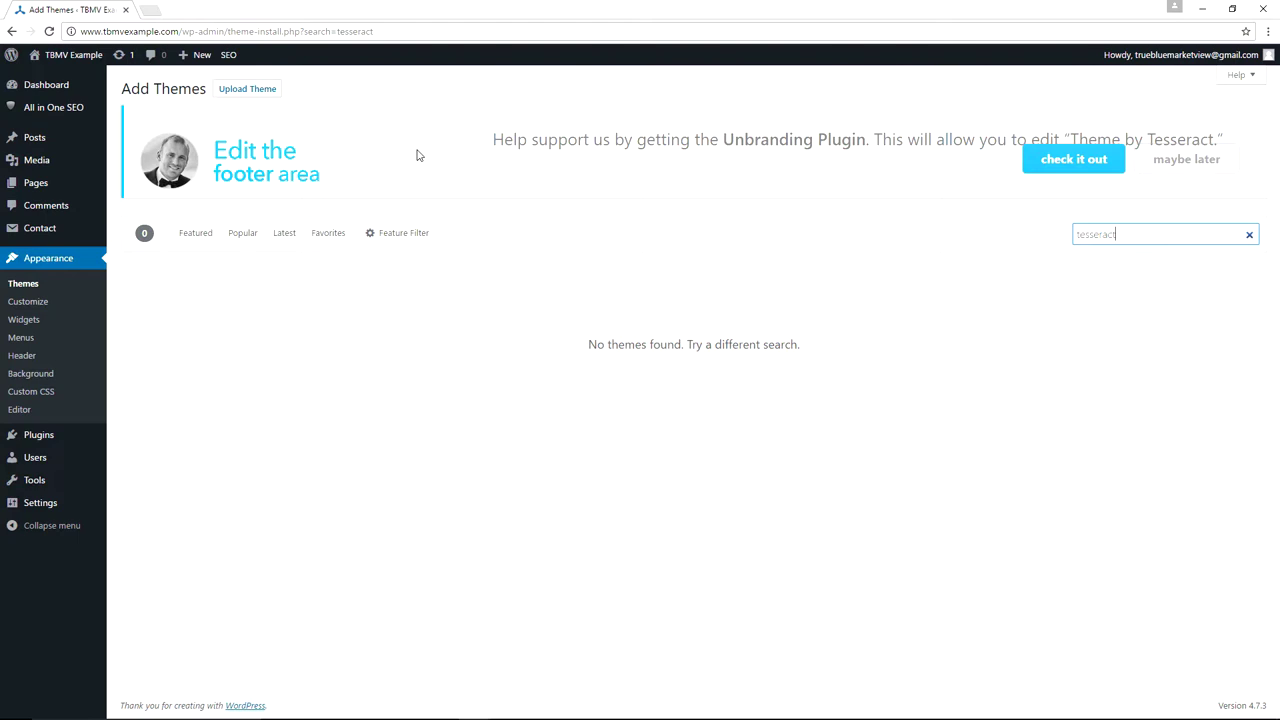
- Check the WordPress updates page, view the linked Child Themes documentation in a separate tab, and close that documentation
mouse_move(50, 85)
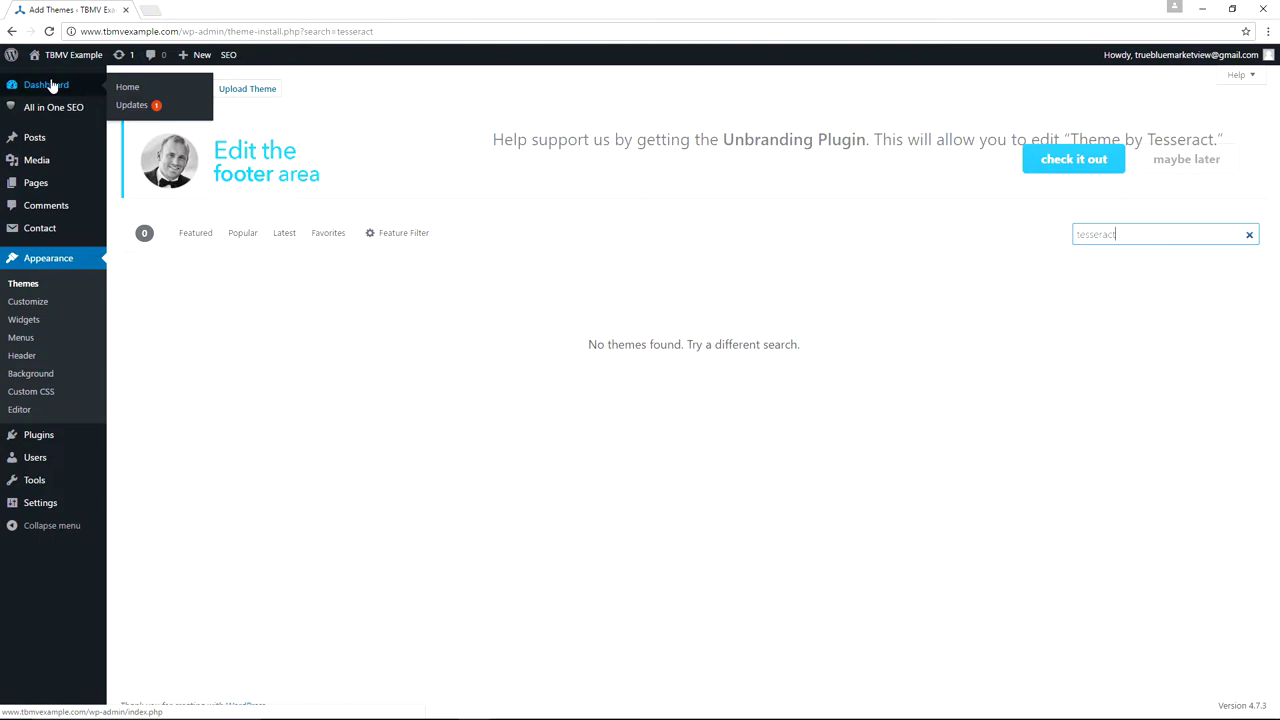
click(127, 105)
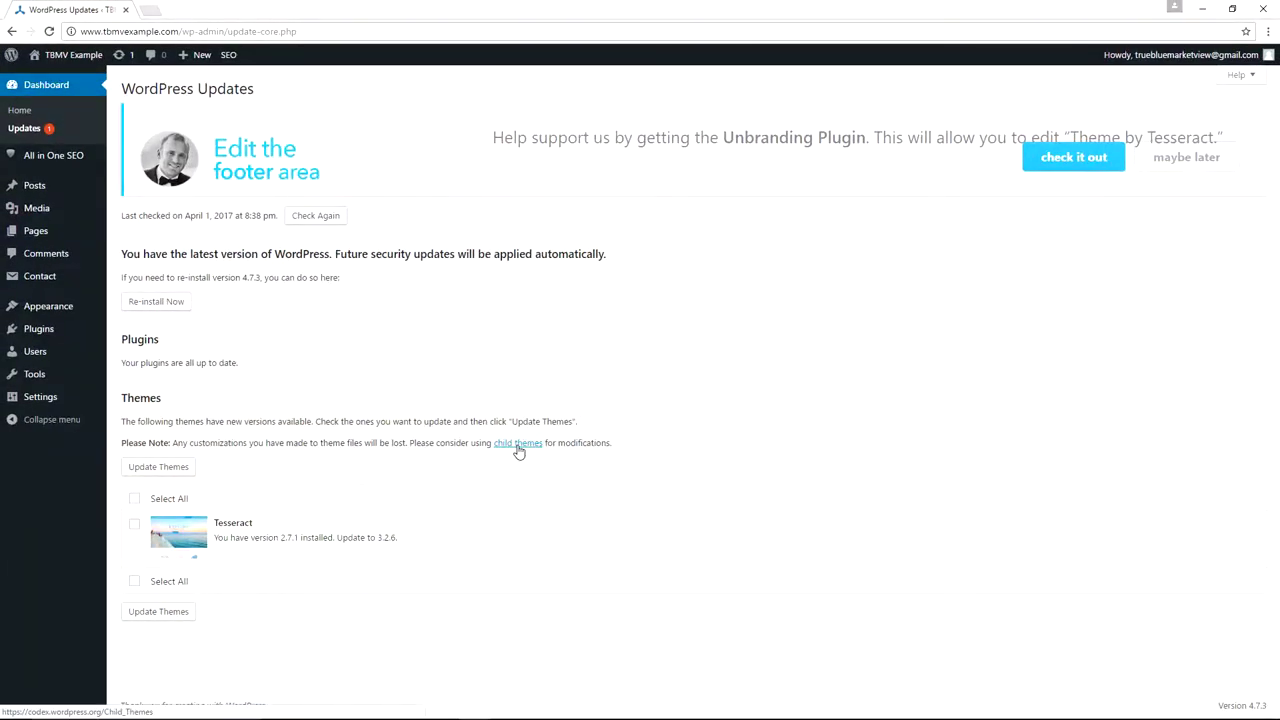
middle_click(518, 443)
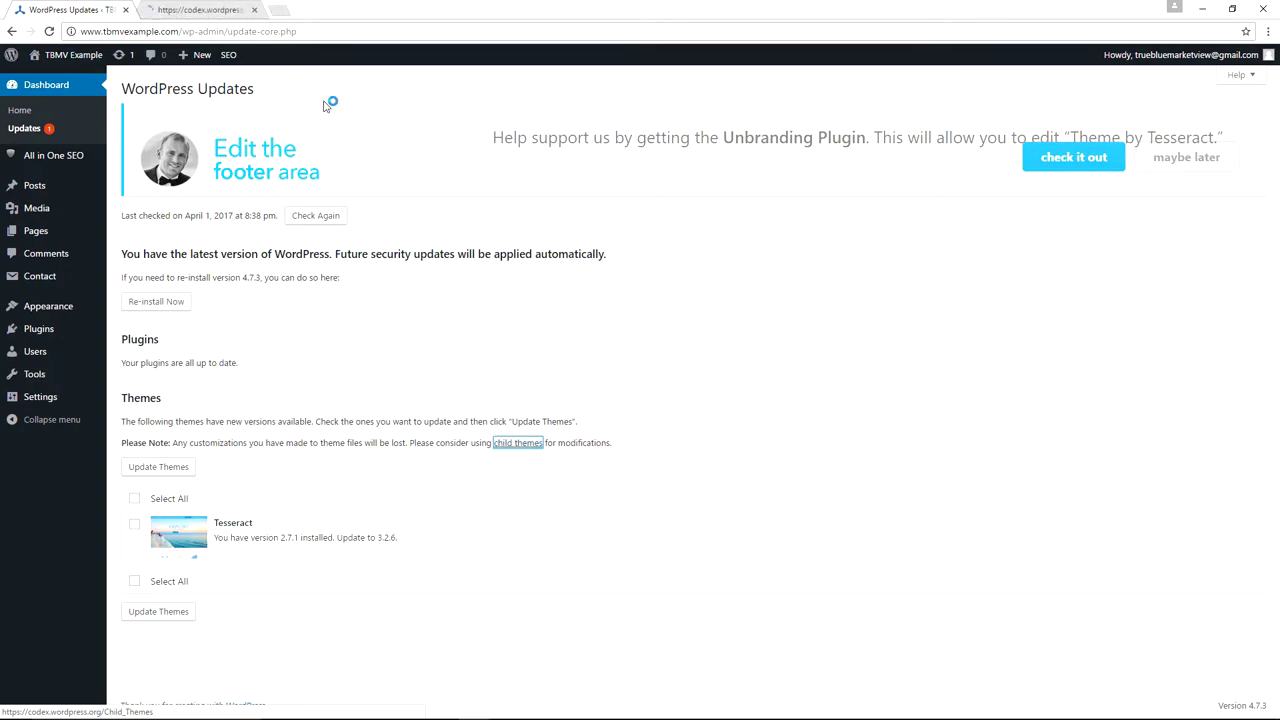
click(181, 9)
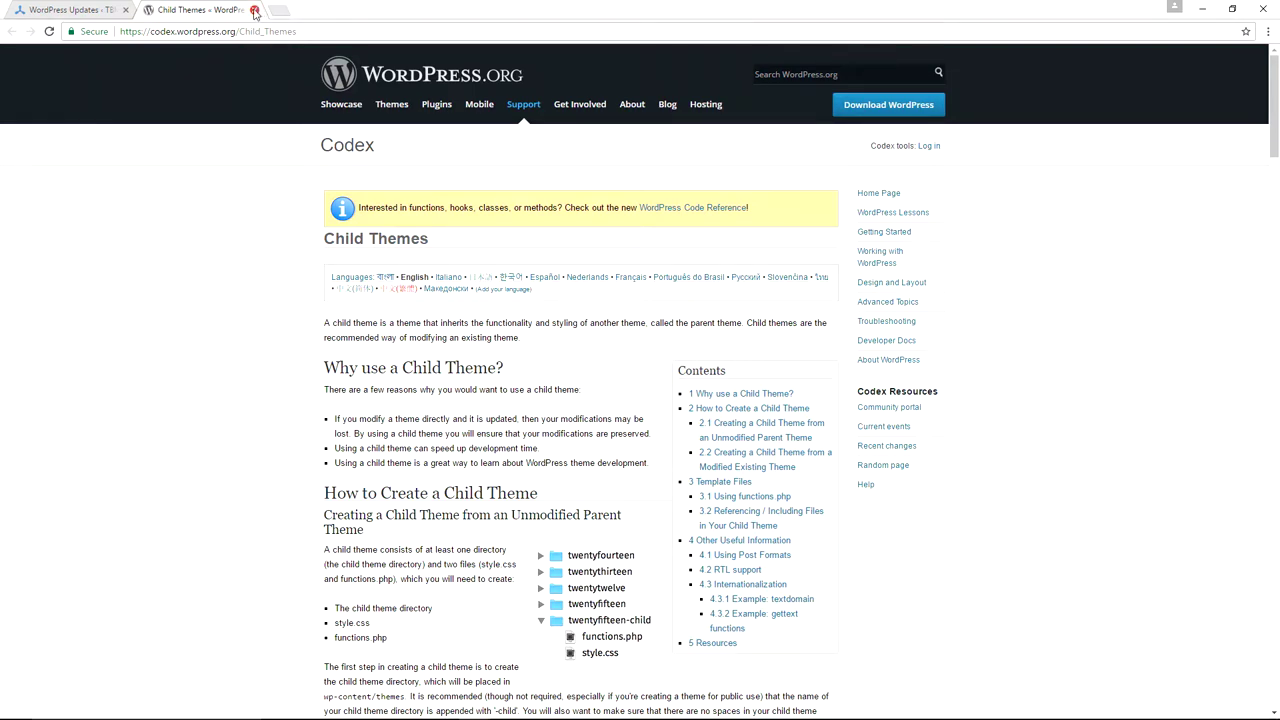
click(254, 10)
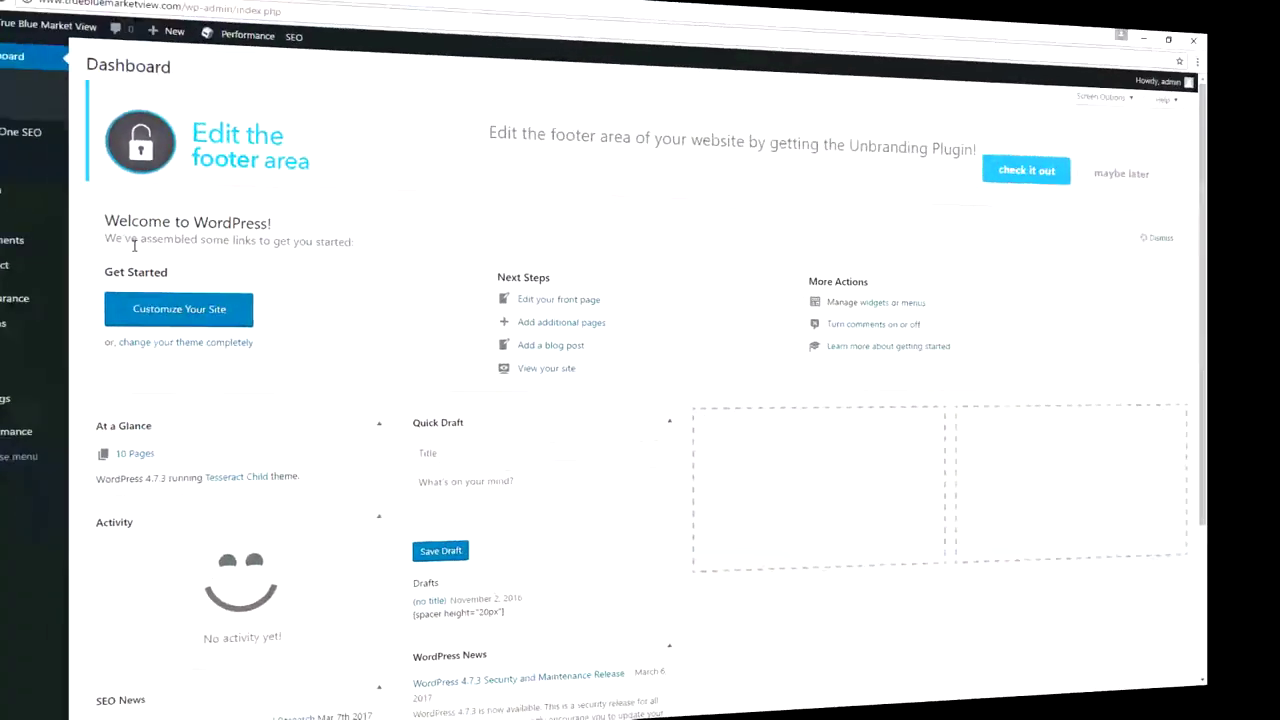
- Open the Footer Content options in the True Blue Market View site customizer and inspect the footer in the preview
mouse_move(50, 305)
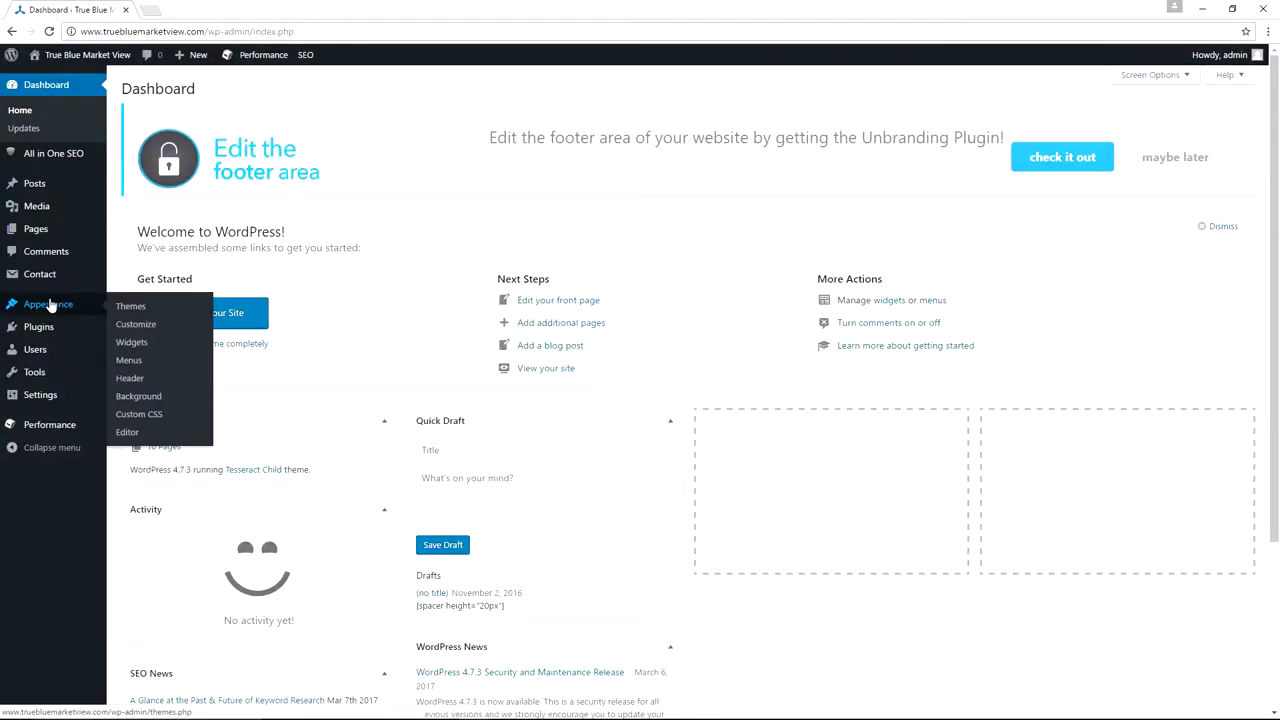
click(130, 330)
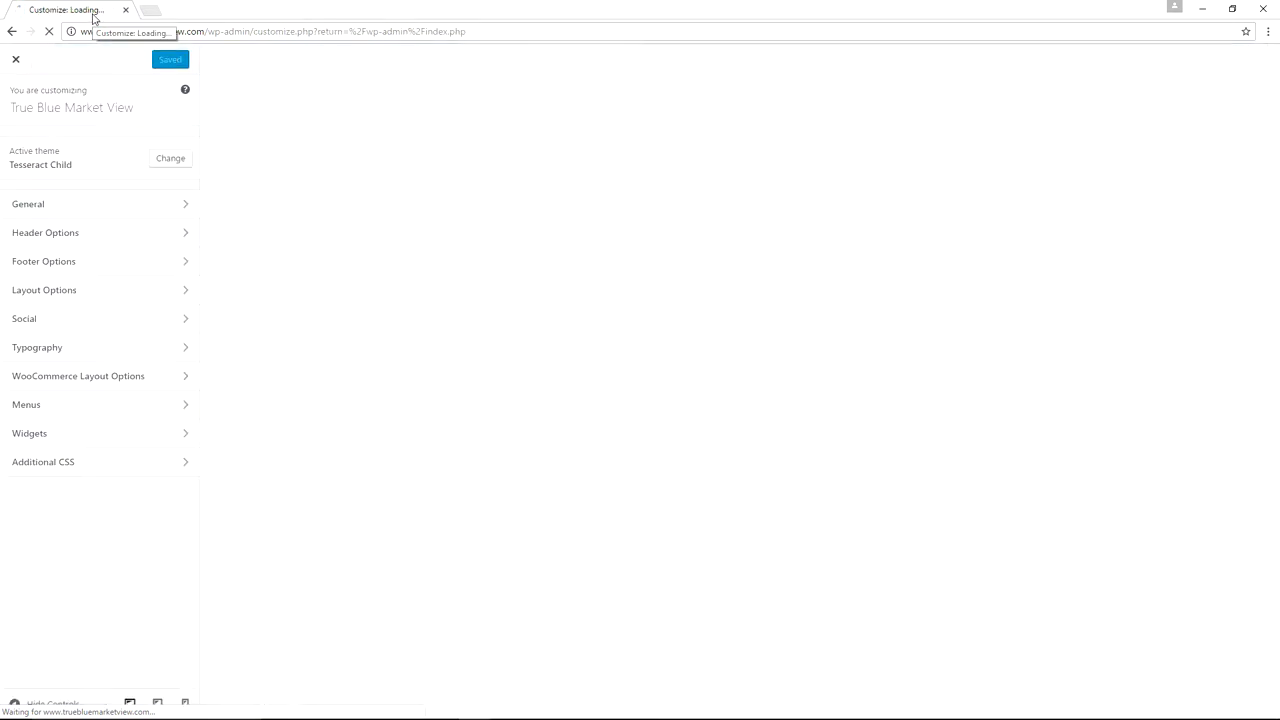
click(70, 263)
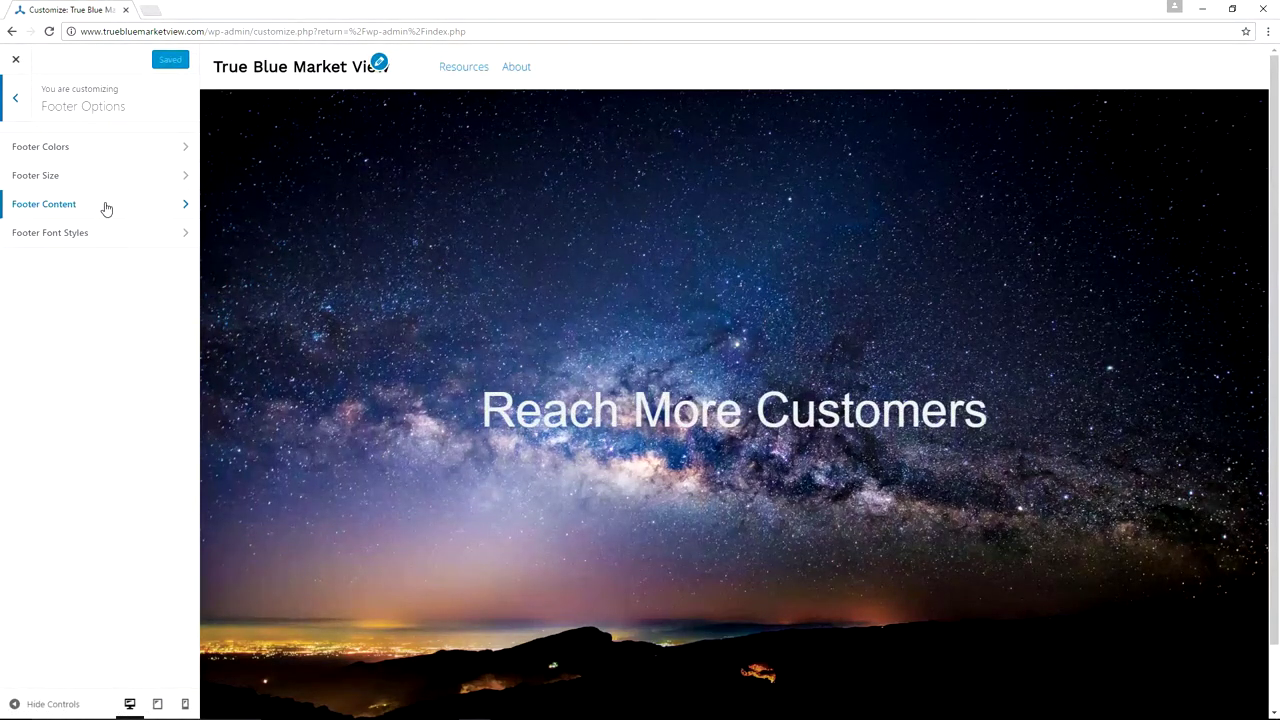
click(106, 208)
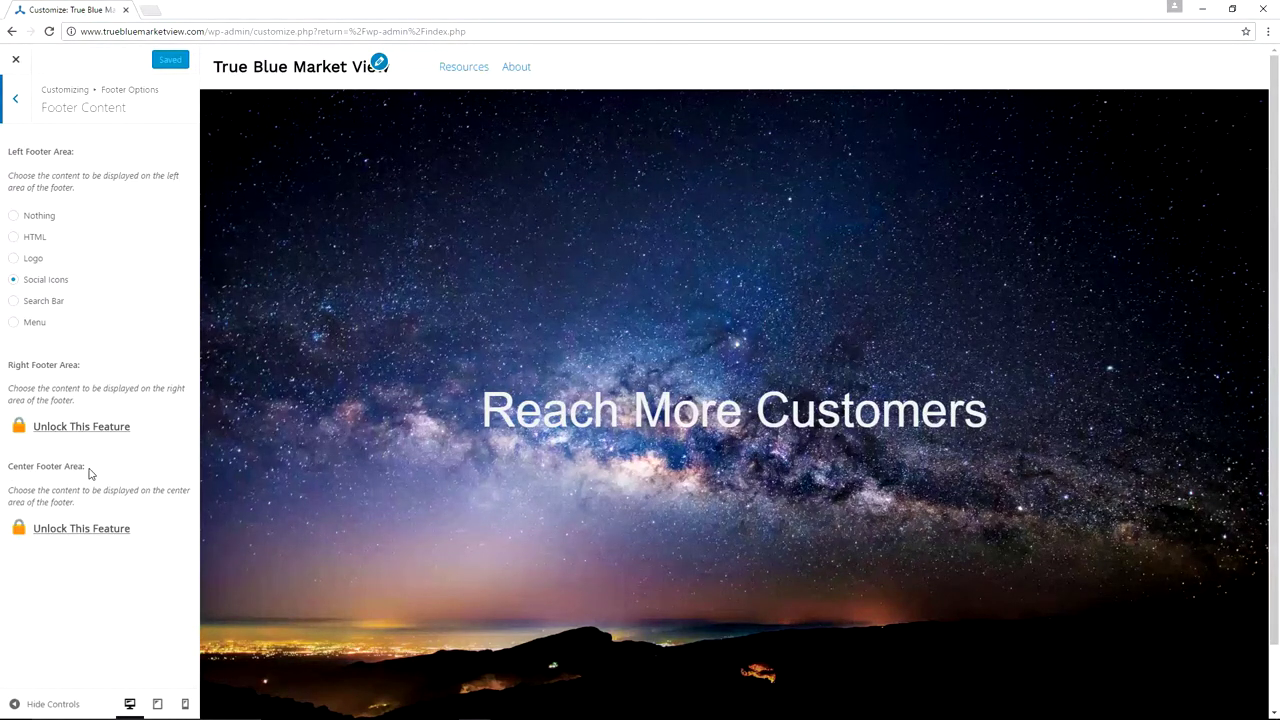
scroll(449, 436, down, 1)
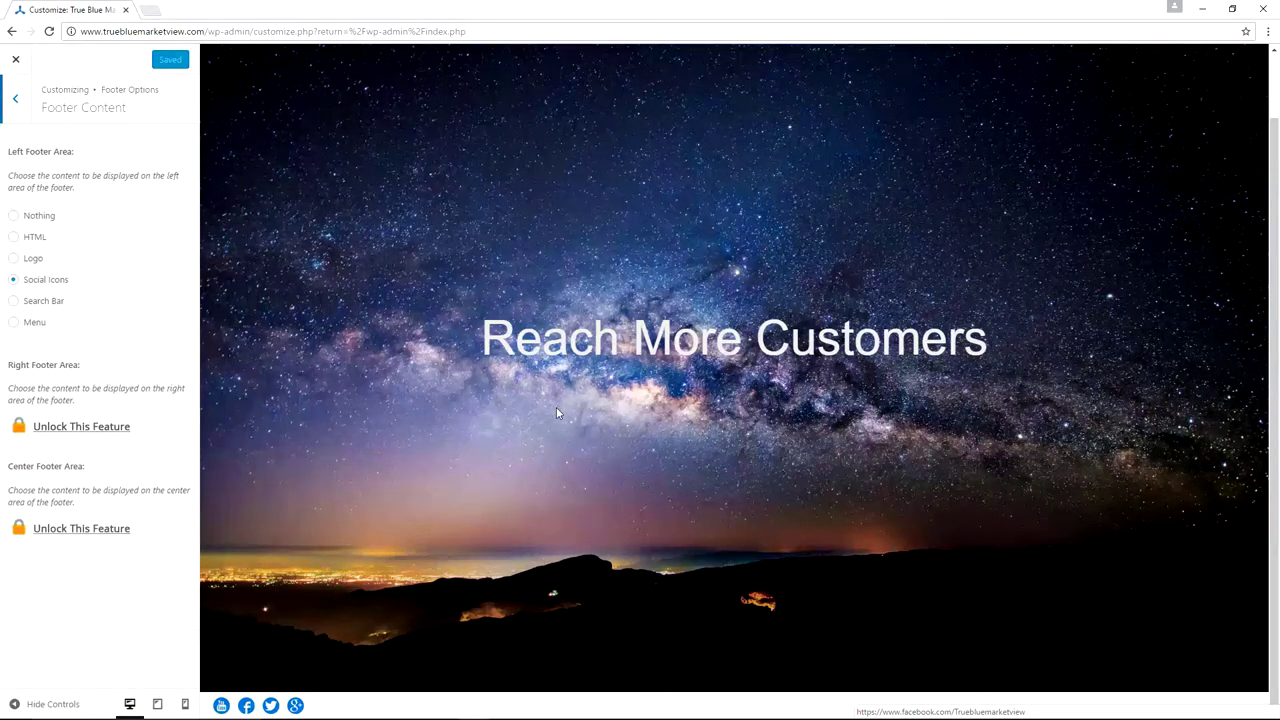
scroll(556, 407, up, 2)
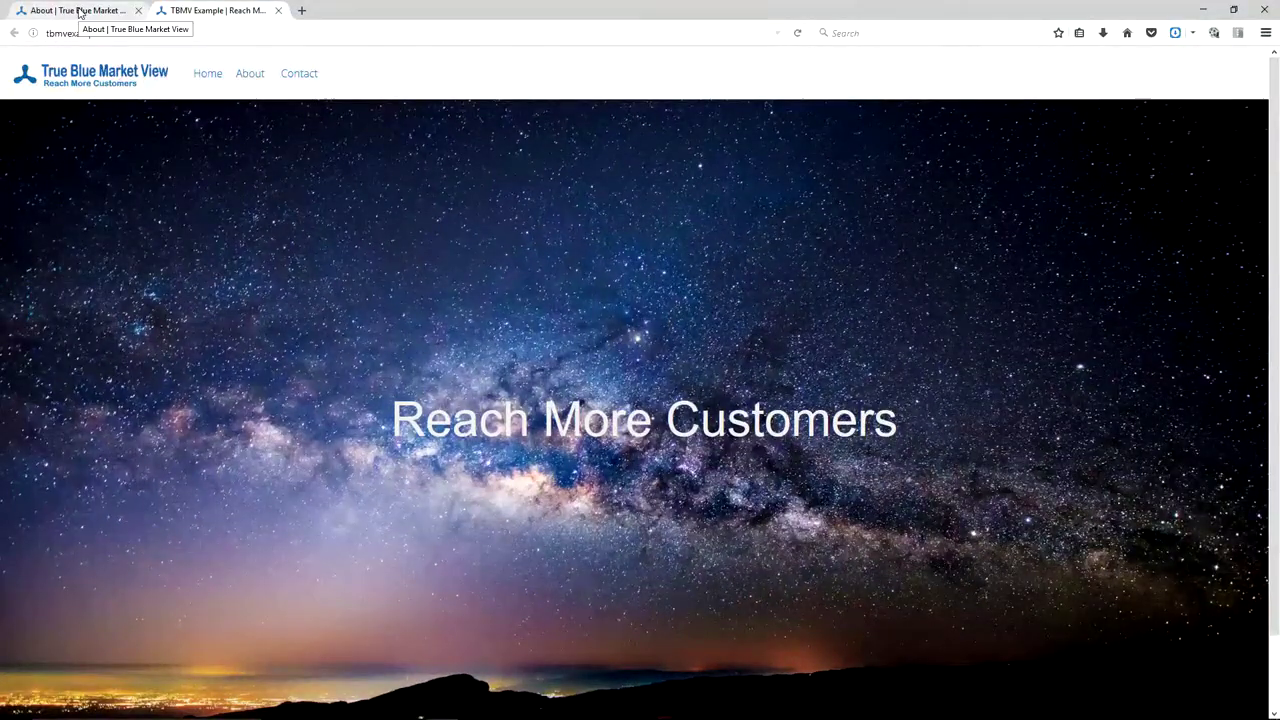
- Review the live True Blue Market View About page down to its footer, and return to the TBMV Example home page
click(78, 12)
scroll(440, 188, down, 3)
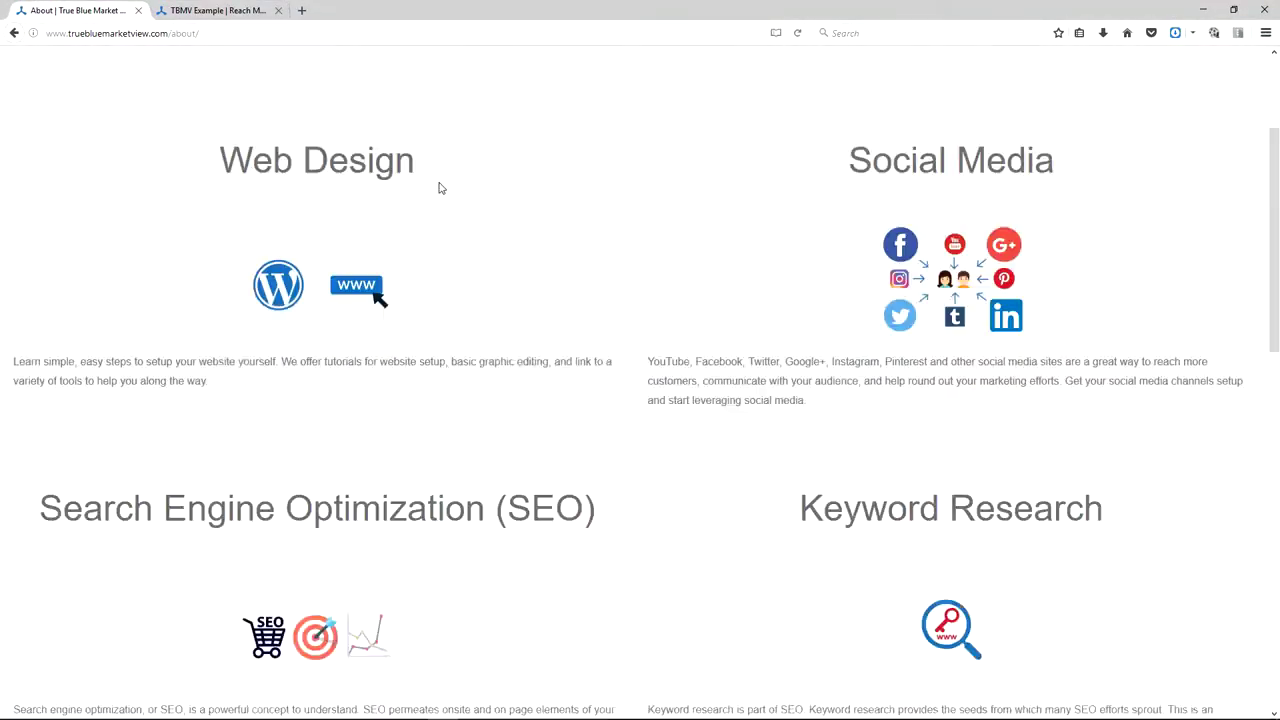
scroll(440, 188, down, 10)
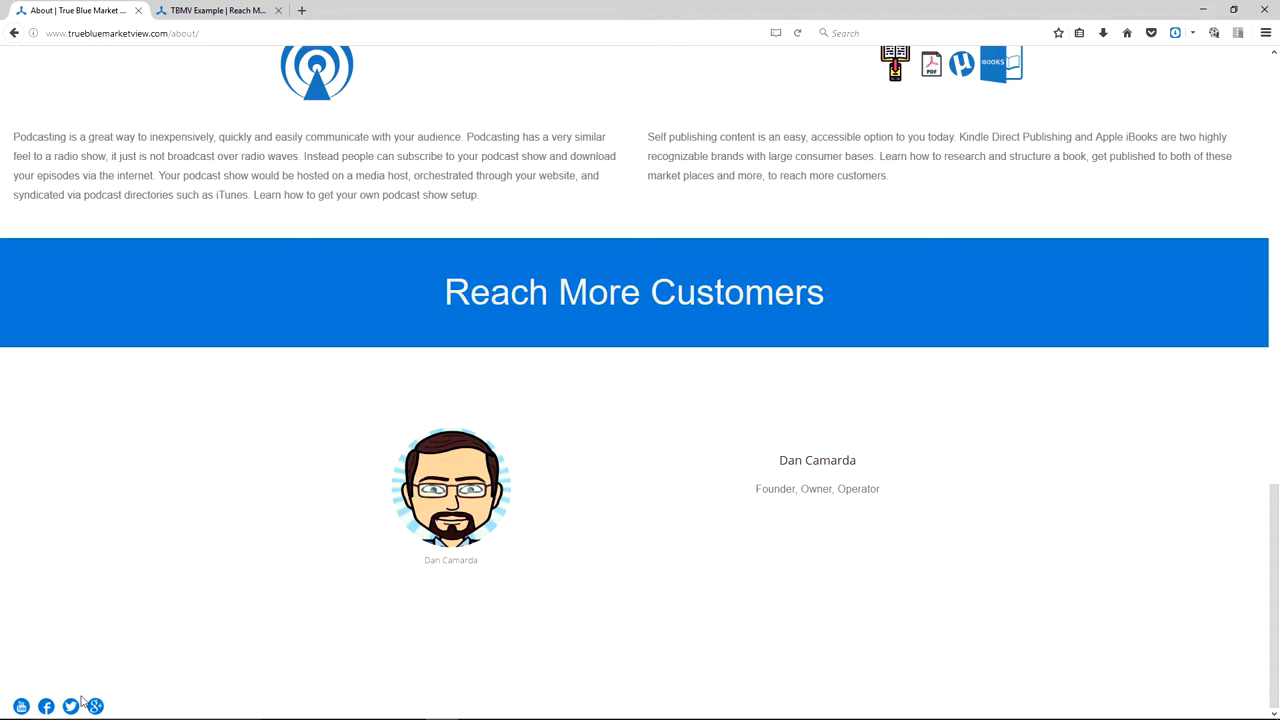
scroll(388, 414, up, 8)
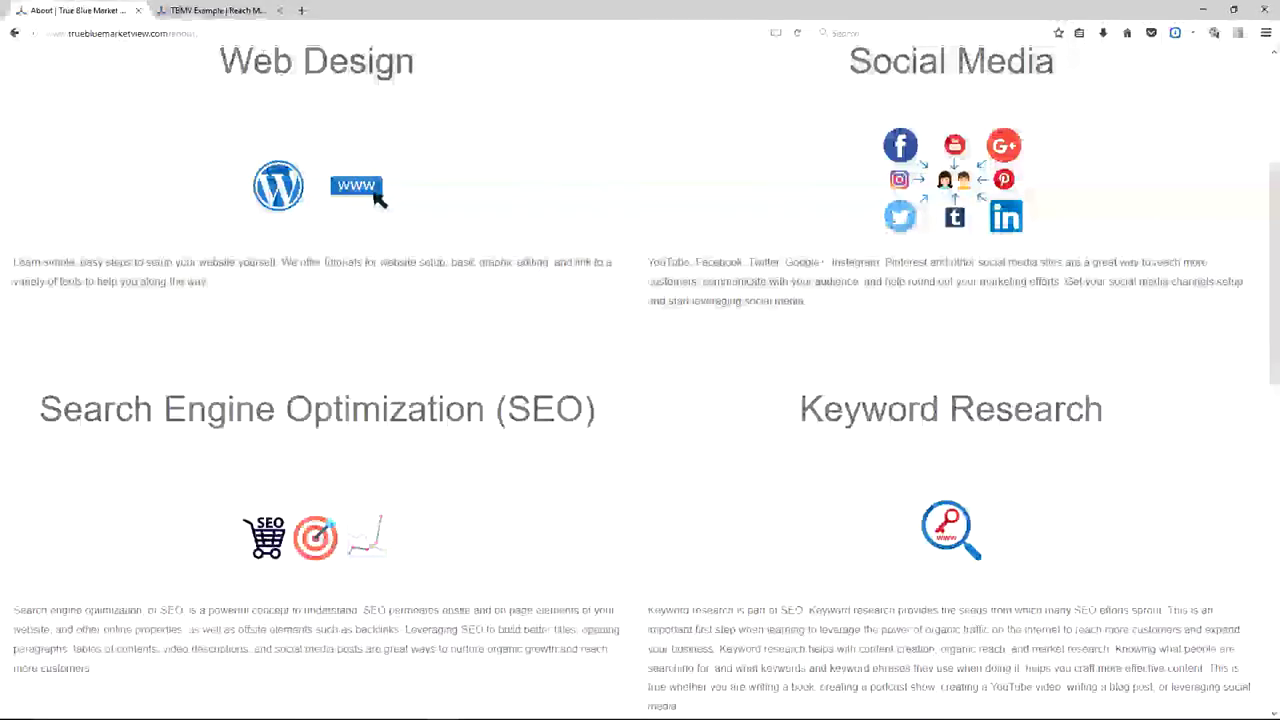
click(238, 12)
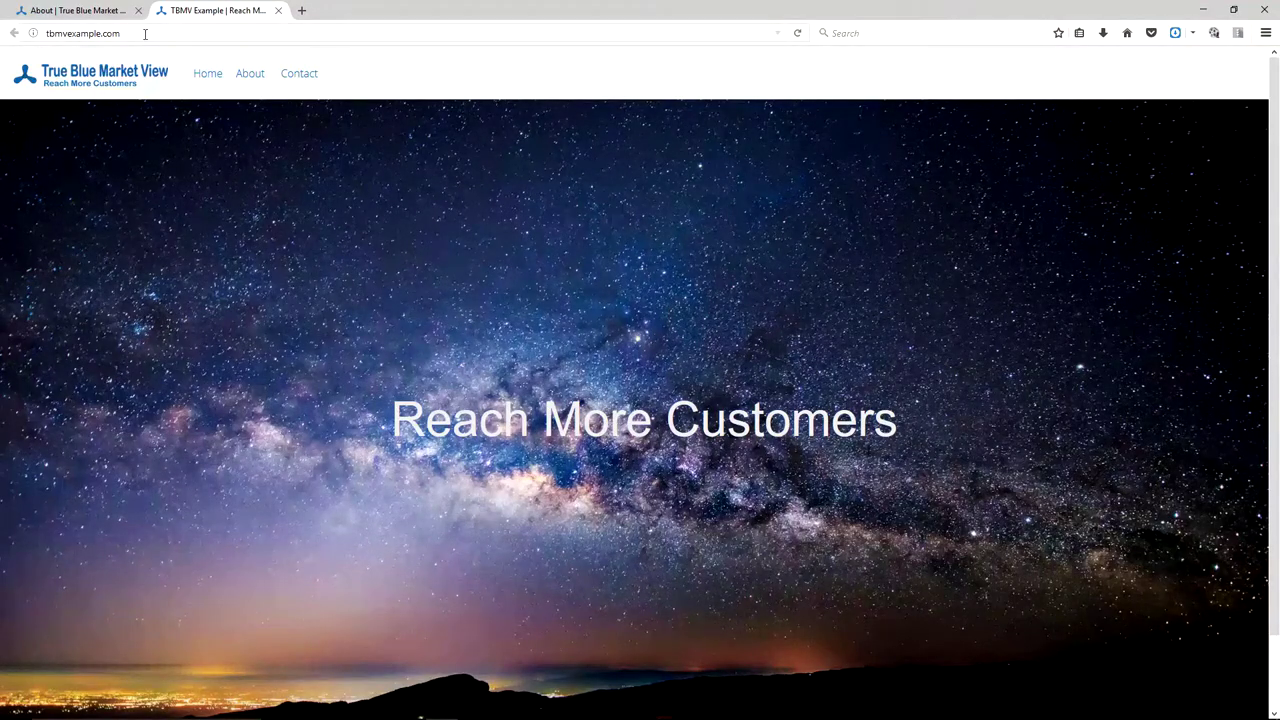
- Examine the page links in the header and footer of the TBMV Example home page and compare the two menus
scroll(357, 196, down, 2)
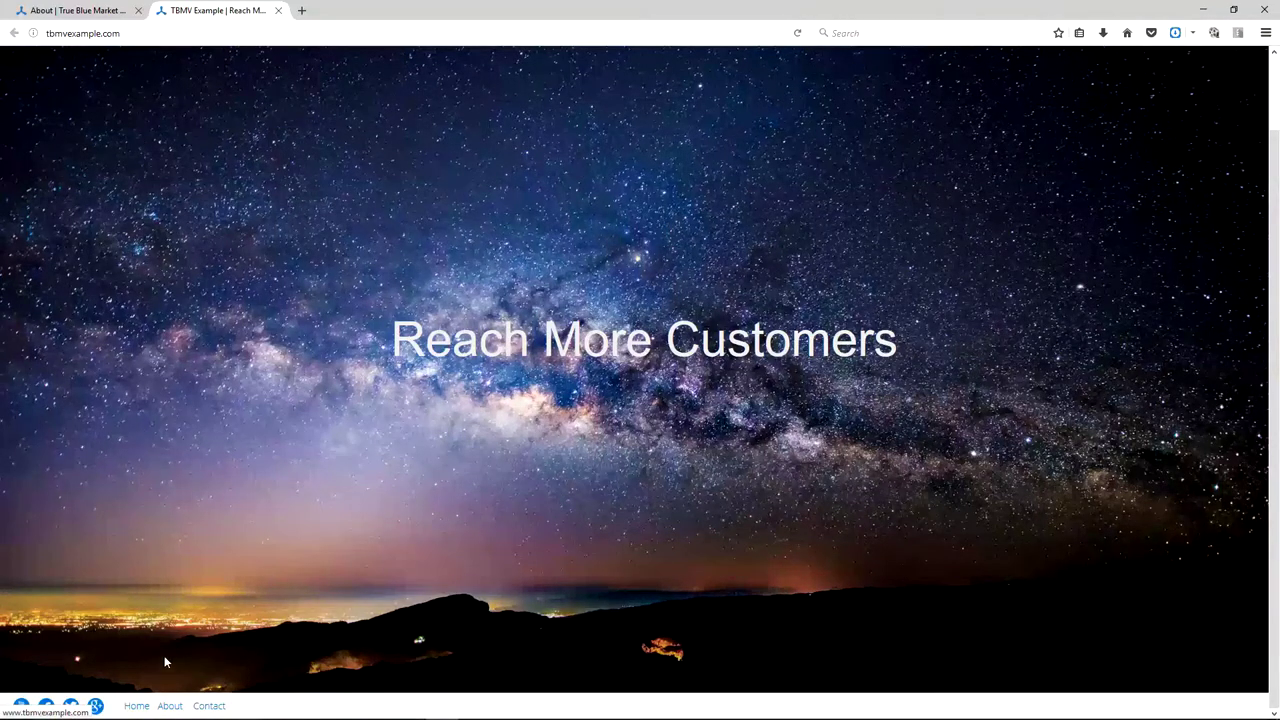
click(140, 706)
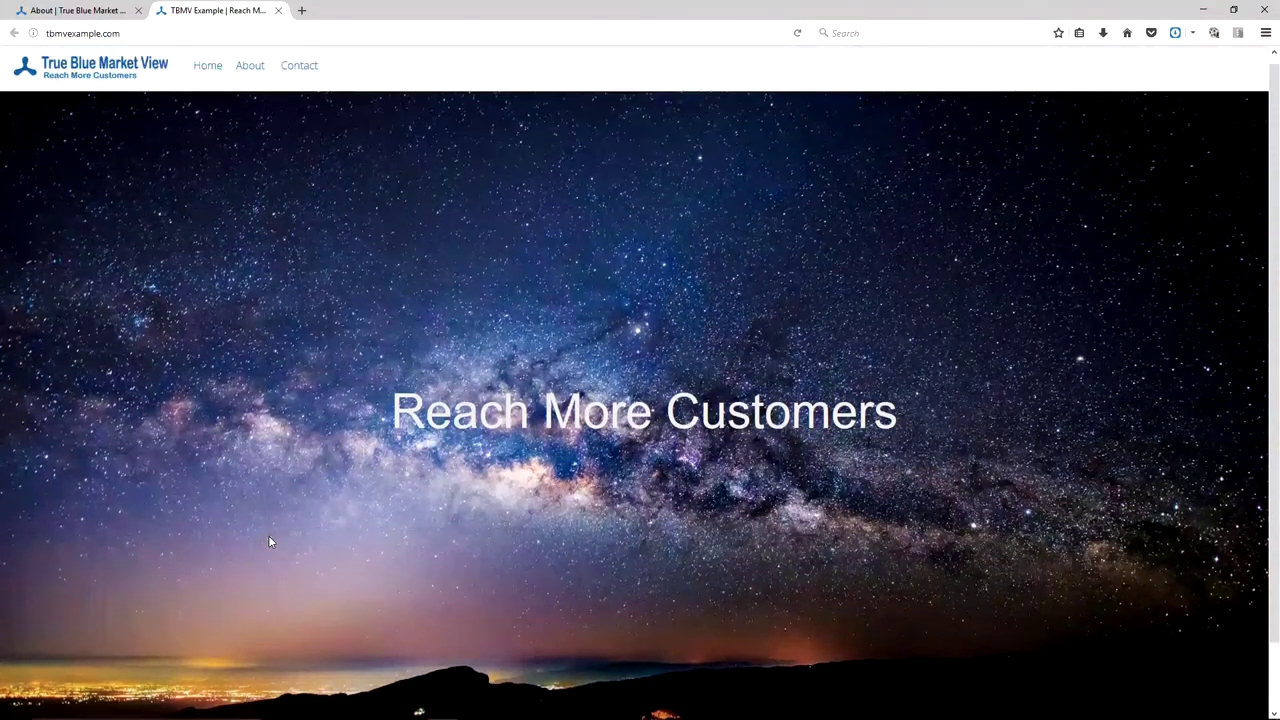
scroll(314, 283, down, 2)
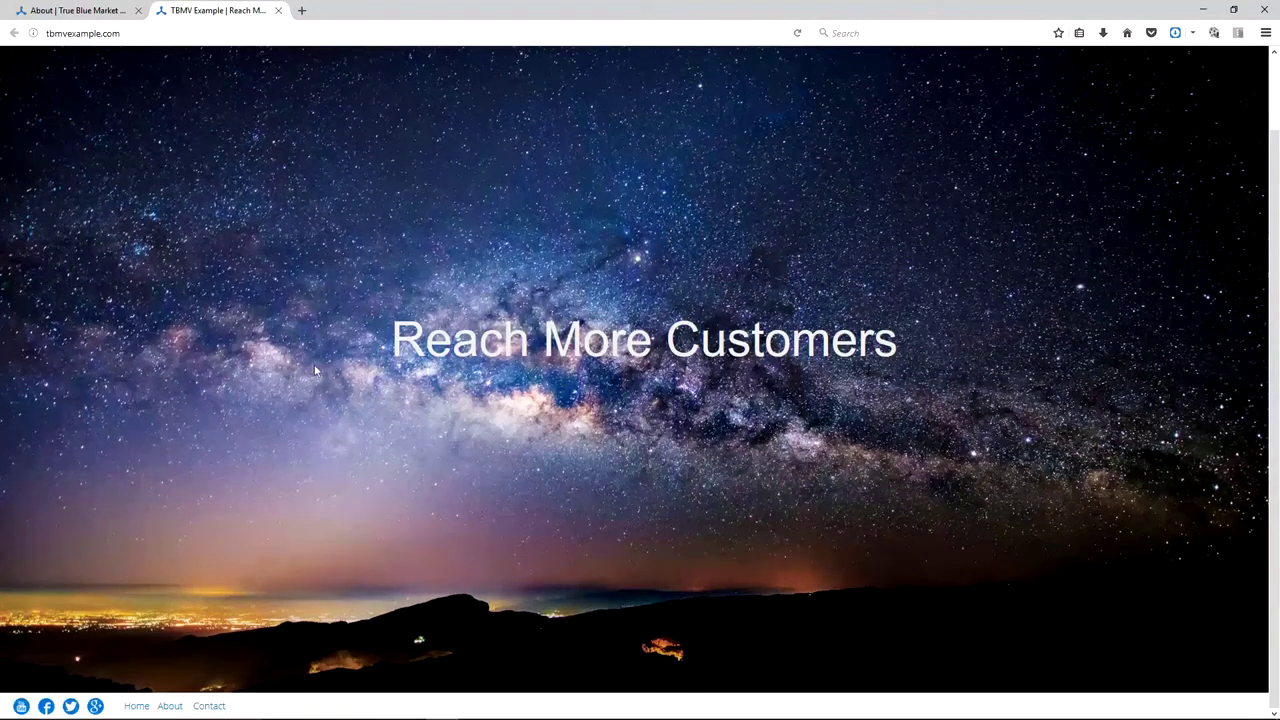
scroll(289, 479, up, 2)
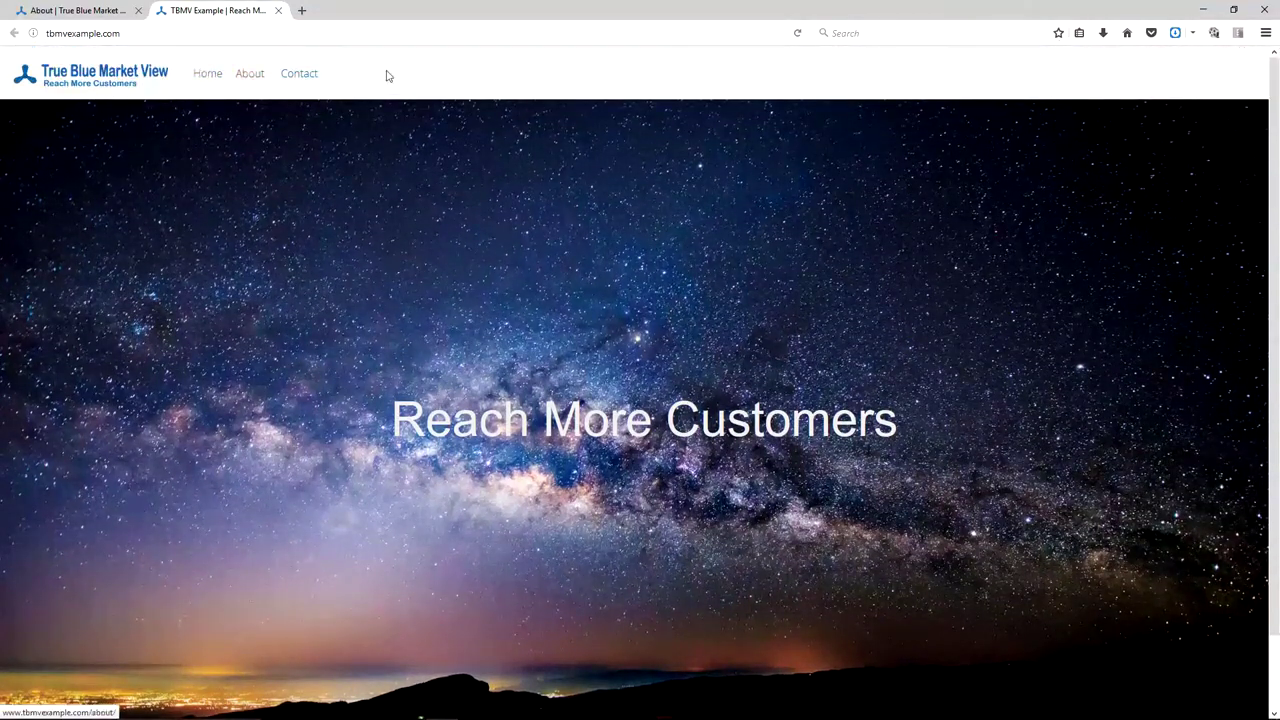
scroll(238, 363, down, 2)
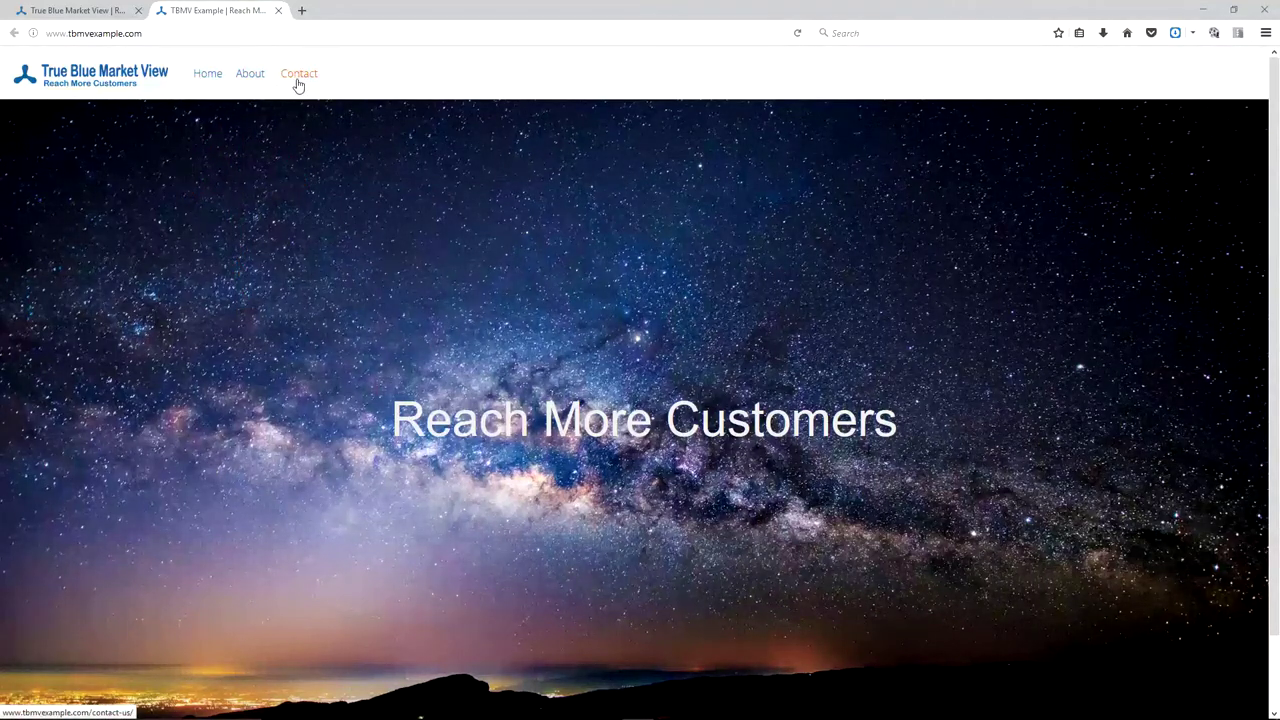
scroll(300, 100, down, 2)
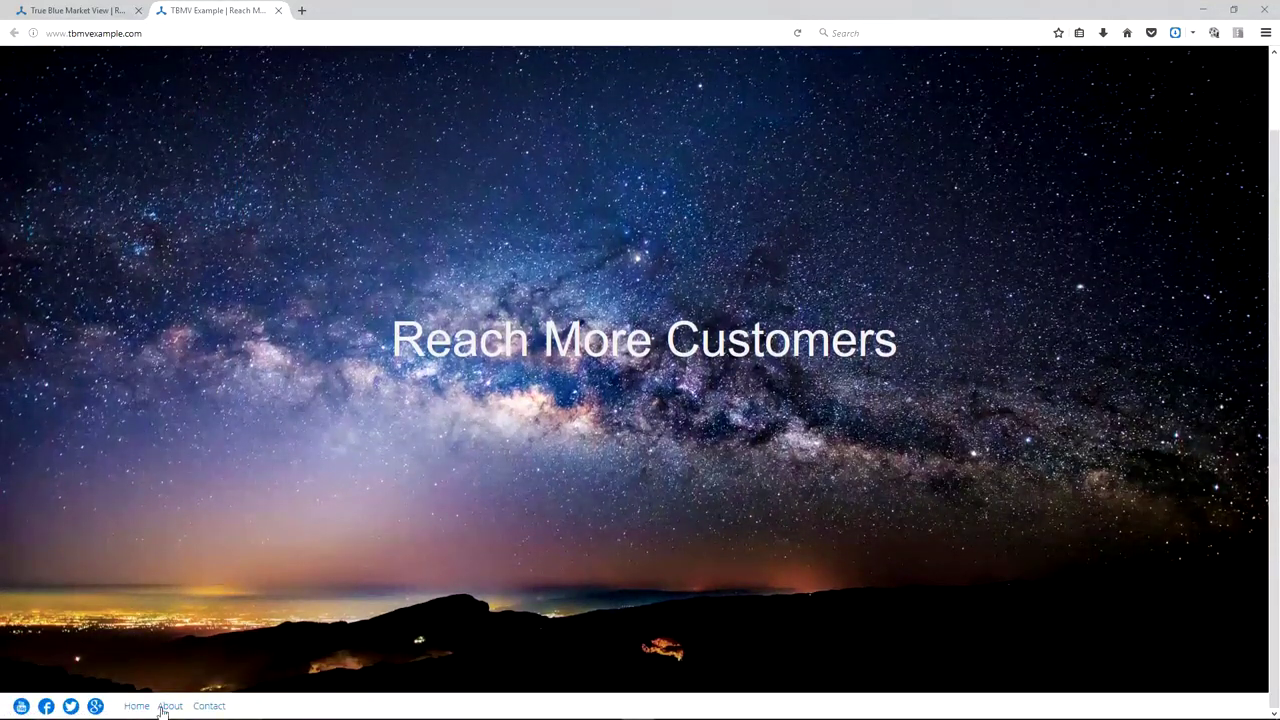
scroll(230, 400, up, 2)
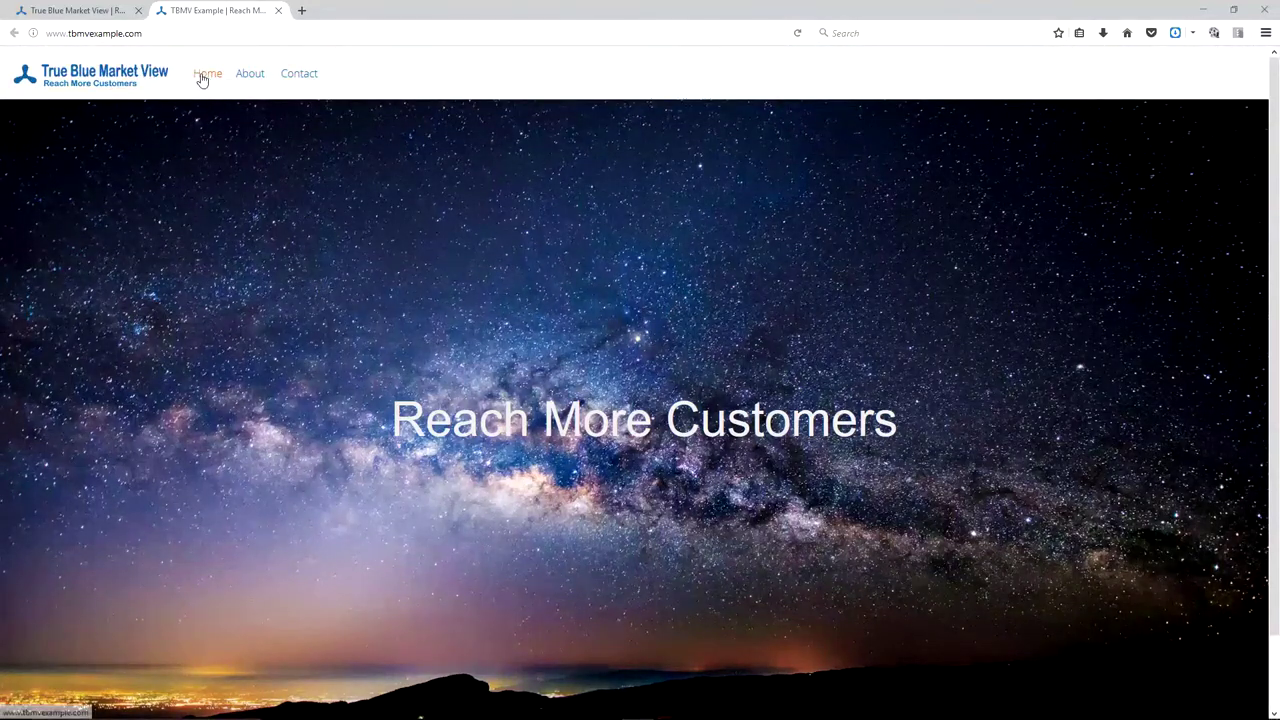
scroll(276, 389, down, 2)
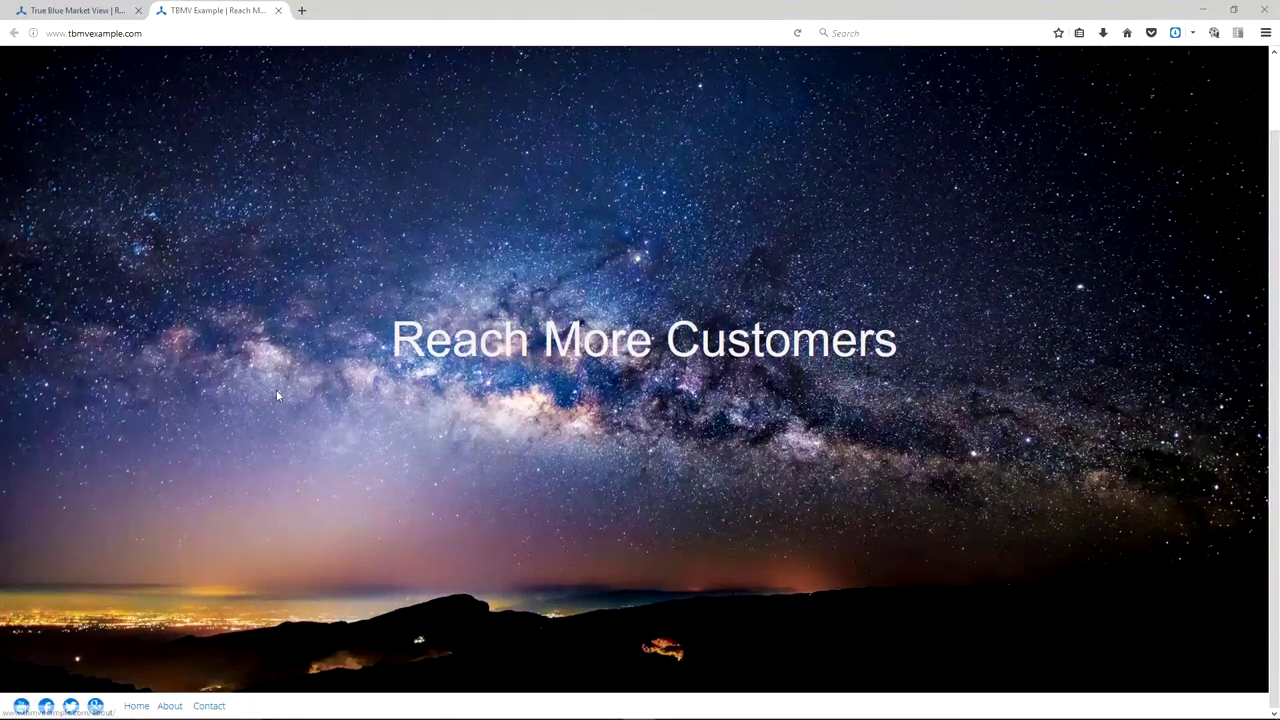
scroll(272, 155, up, 2)
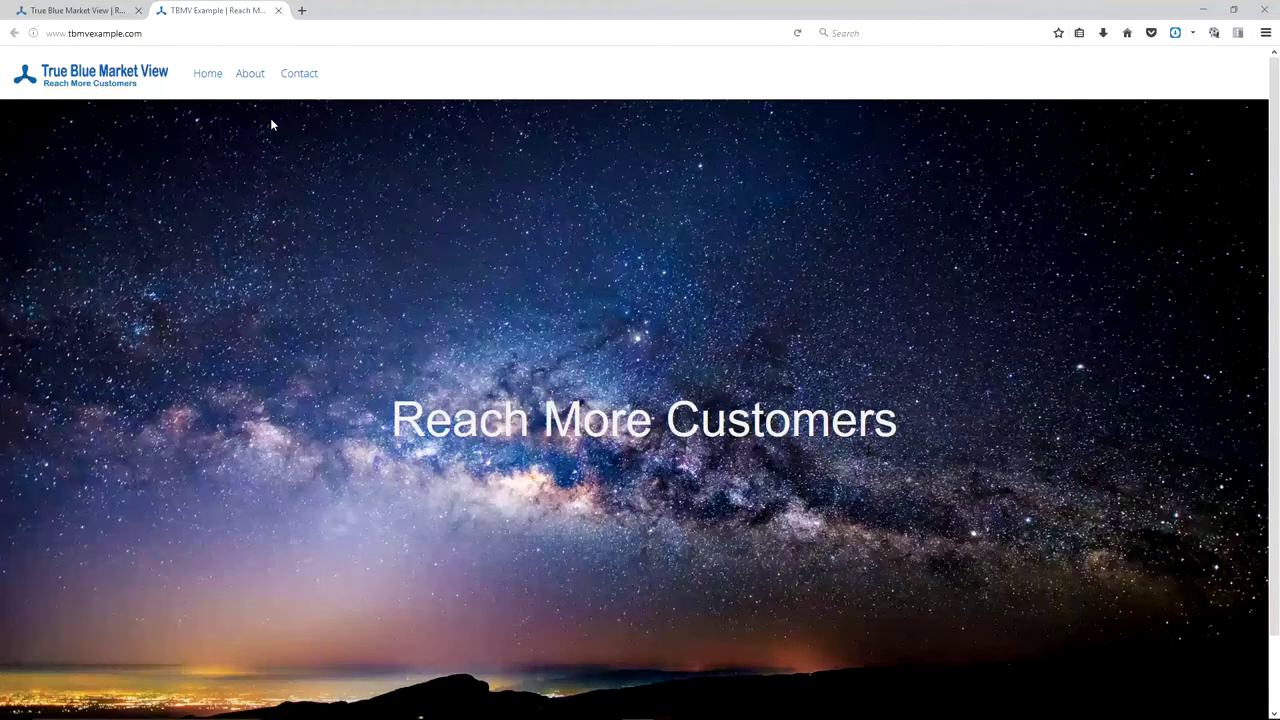
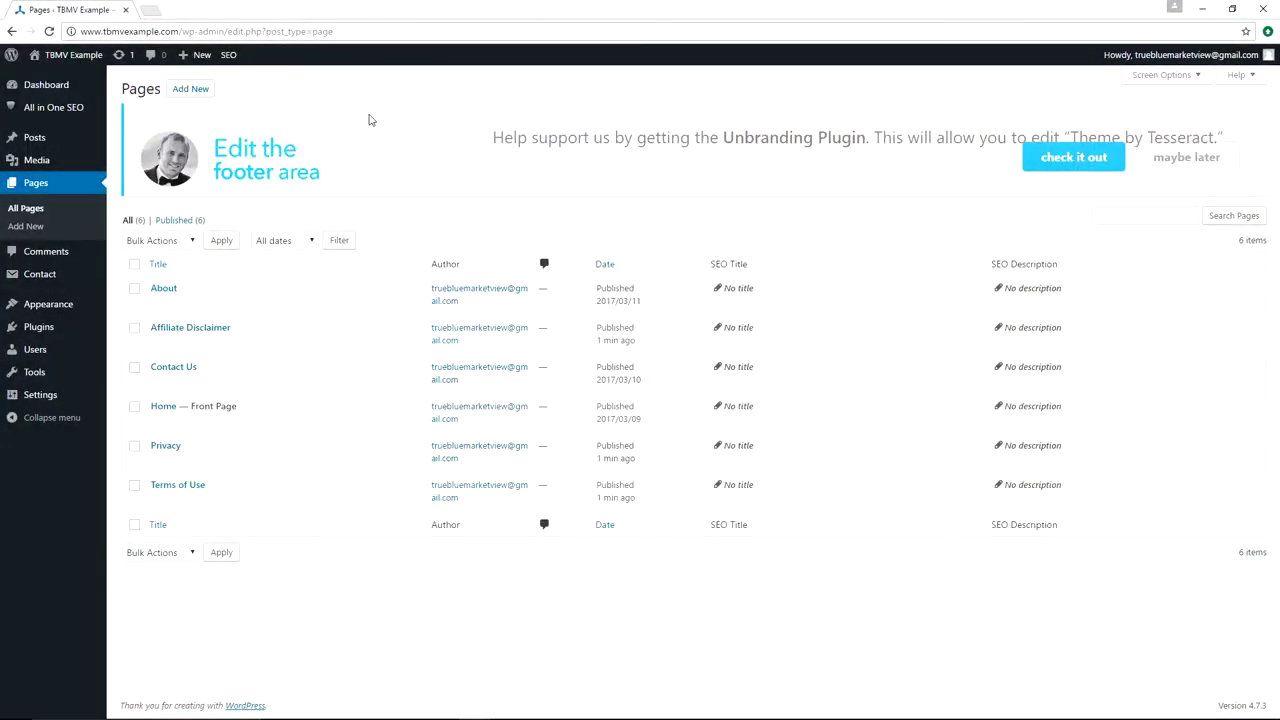
- Create a navigation menu named "Header Menu" in the site's menu settings
mouse_move(57, 307)
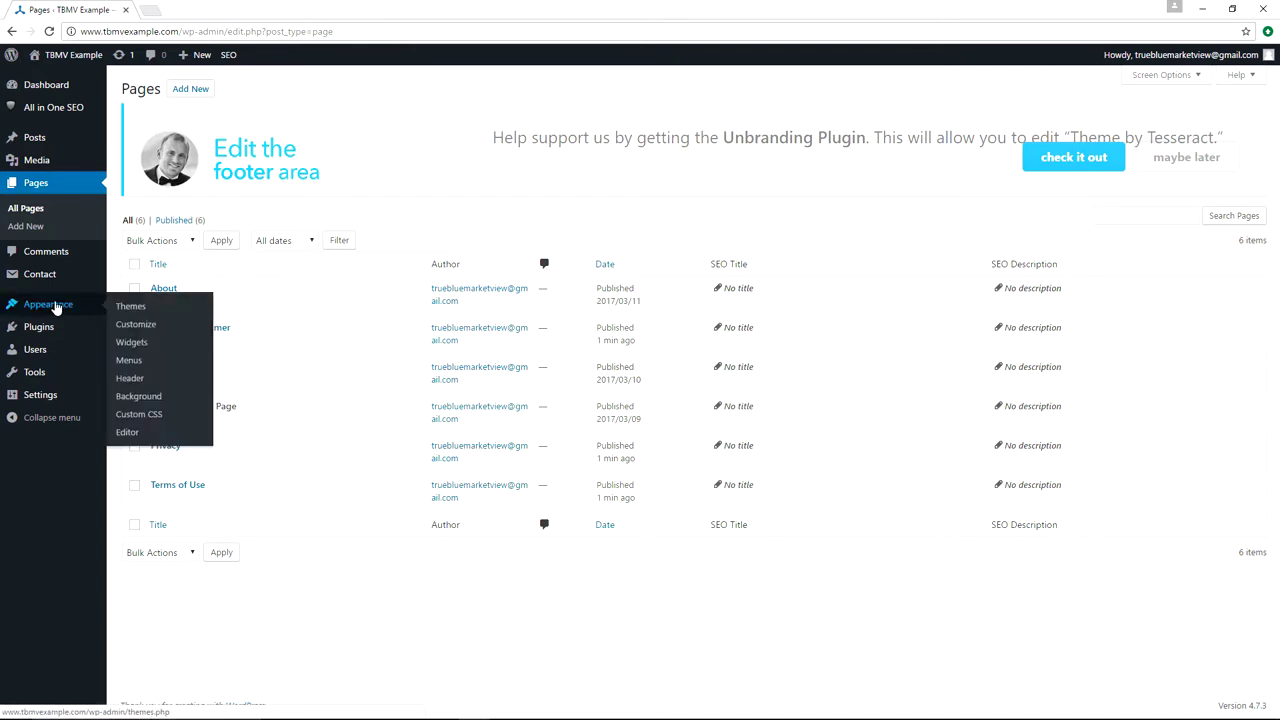
click(131, 362)
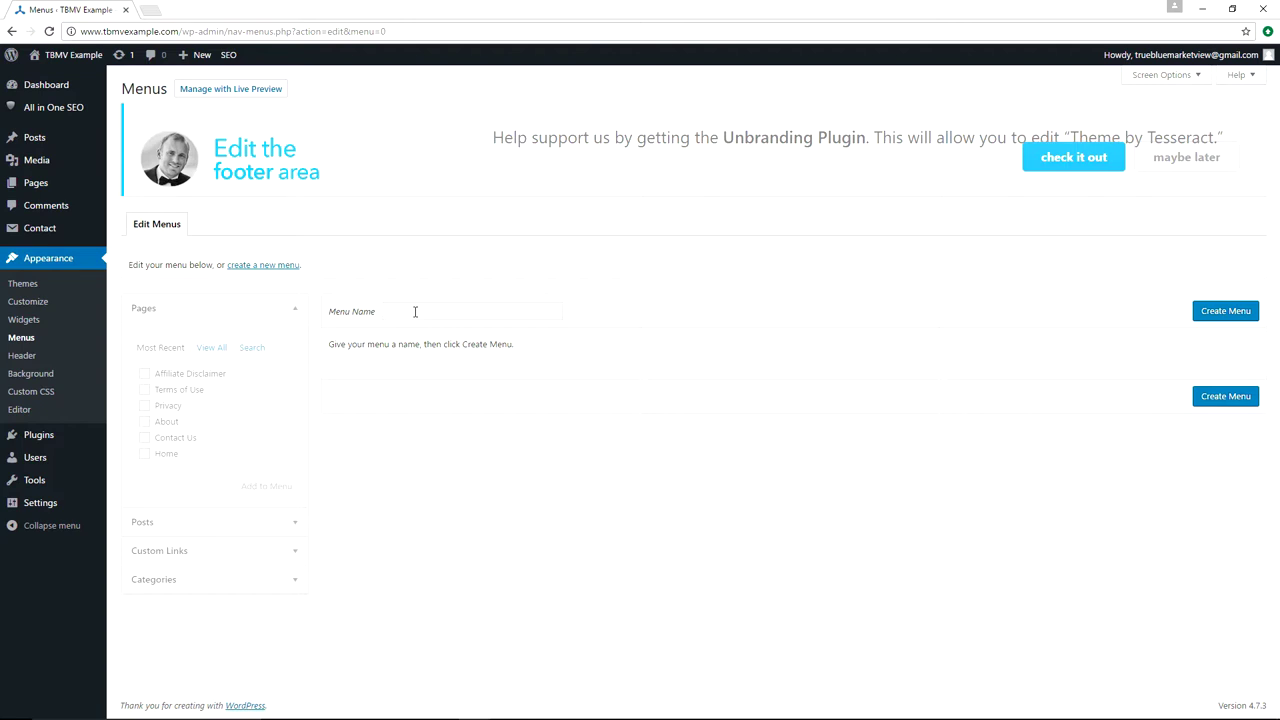
click(415, 311)
text(Header Menu)
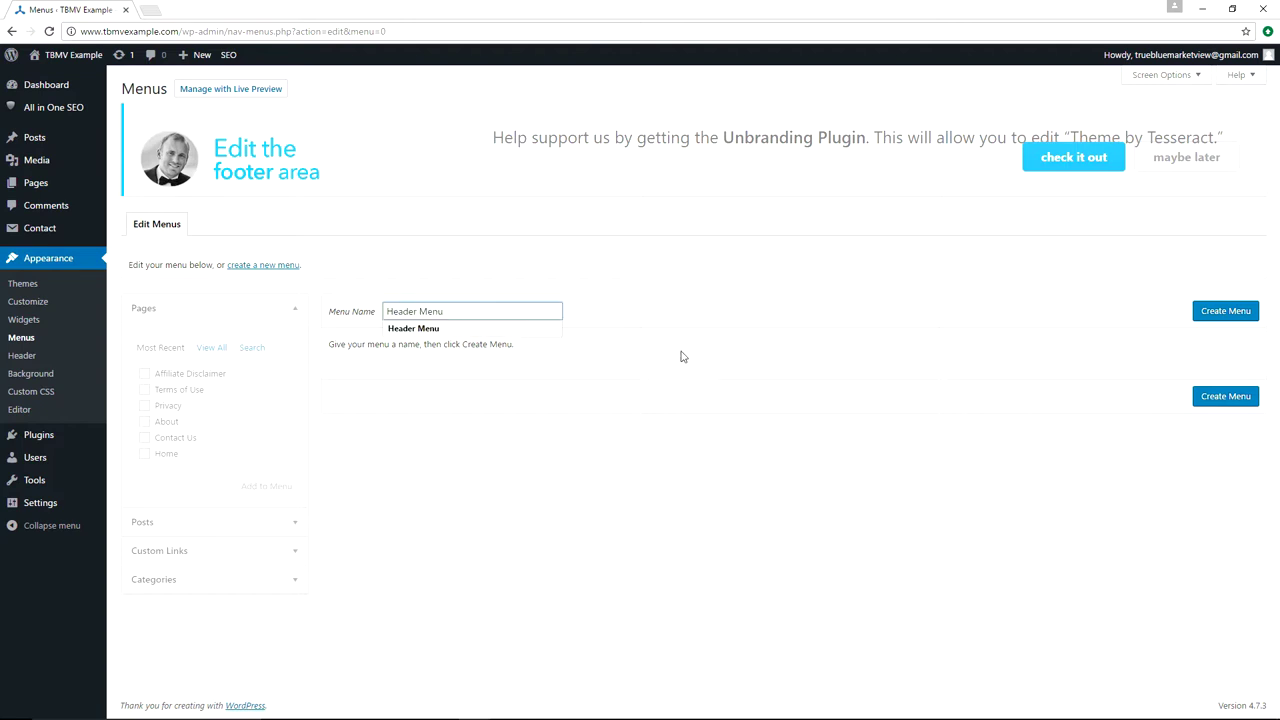
click(1218, 315)
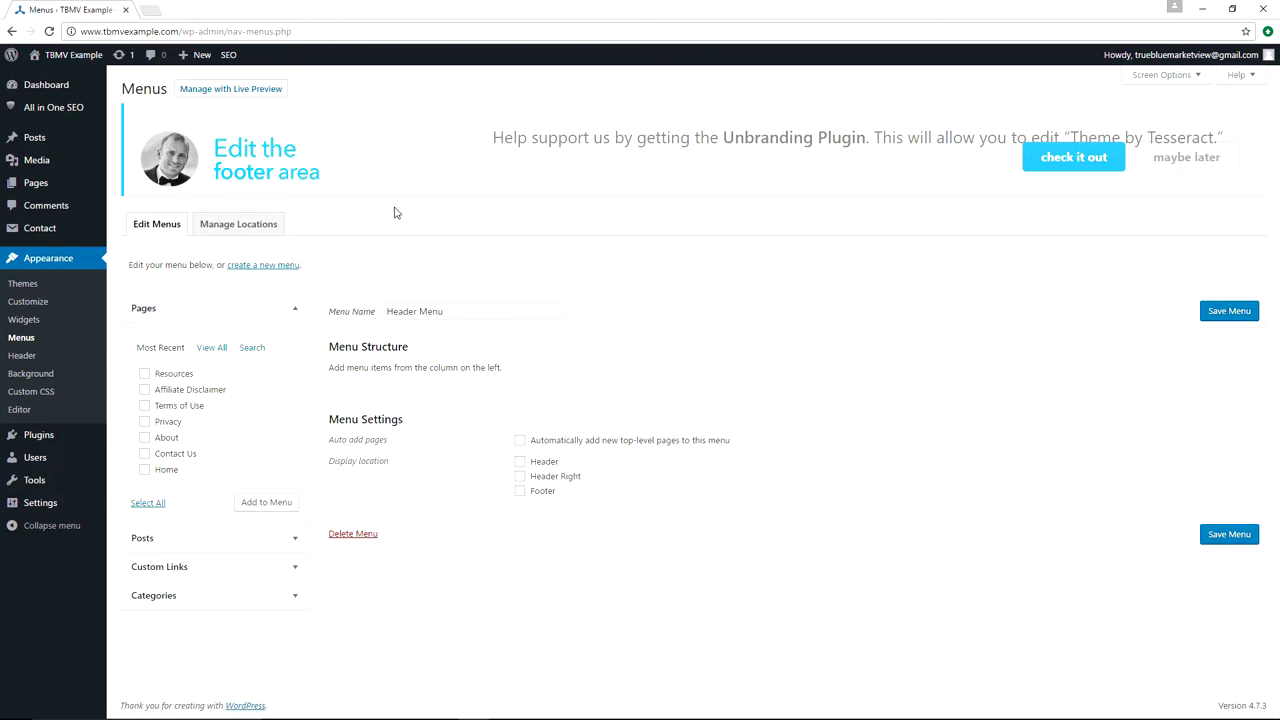
- Add the Home, About and Resources pages to the Header Menu, move Home above the others, and save the menu
click(145, 470)
click(145, 438)
click(145, 374)
click(265, 505)
click(265, 504)
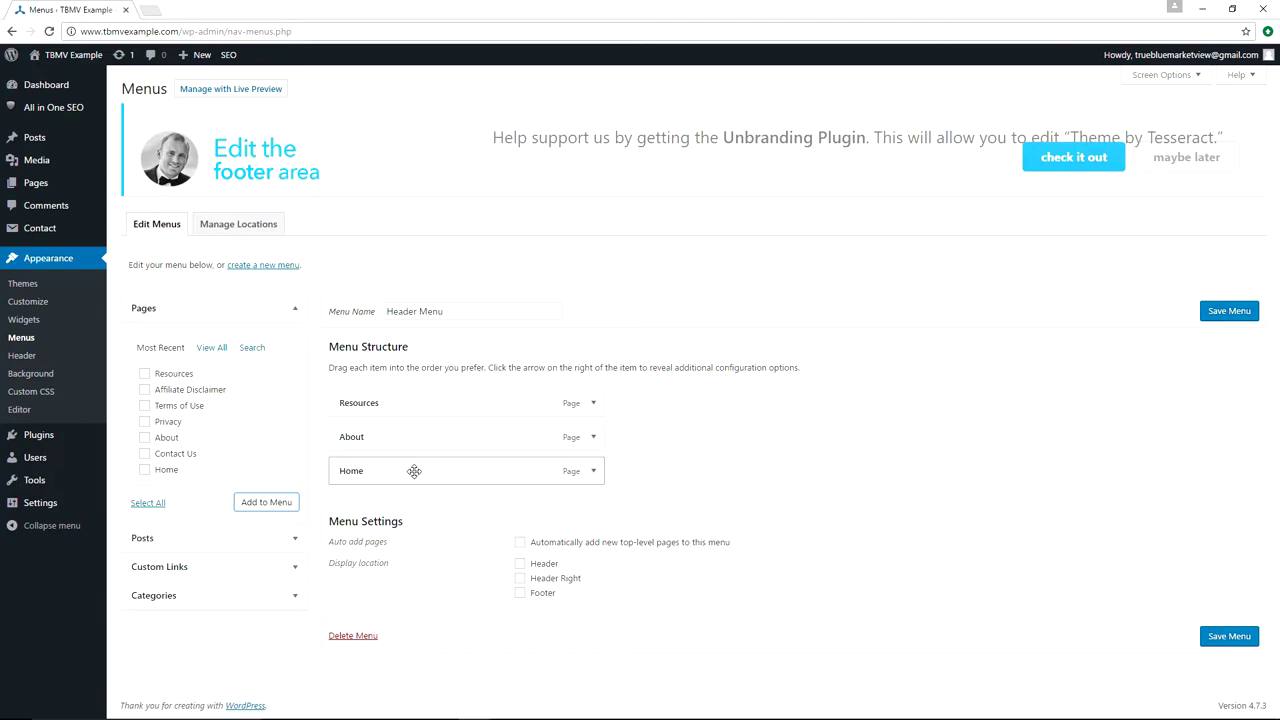
drag(414, 471, 414, 403)
click(1213, 313)
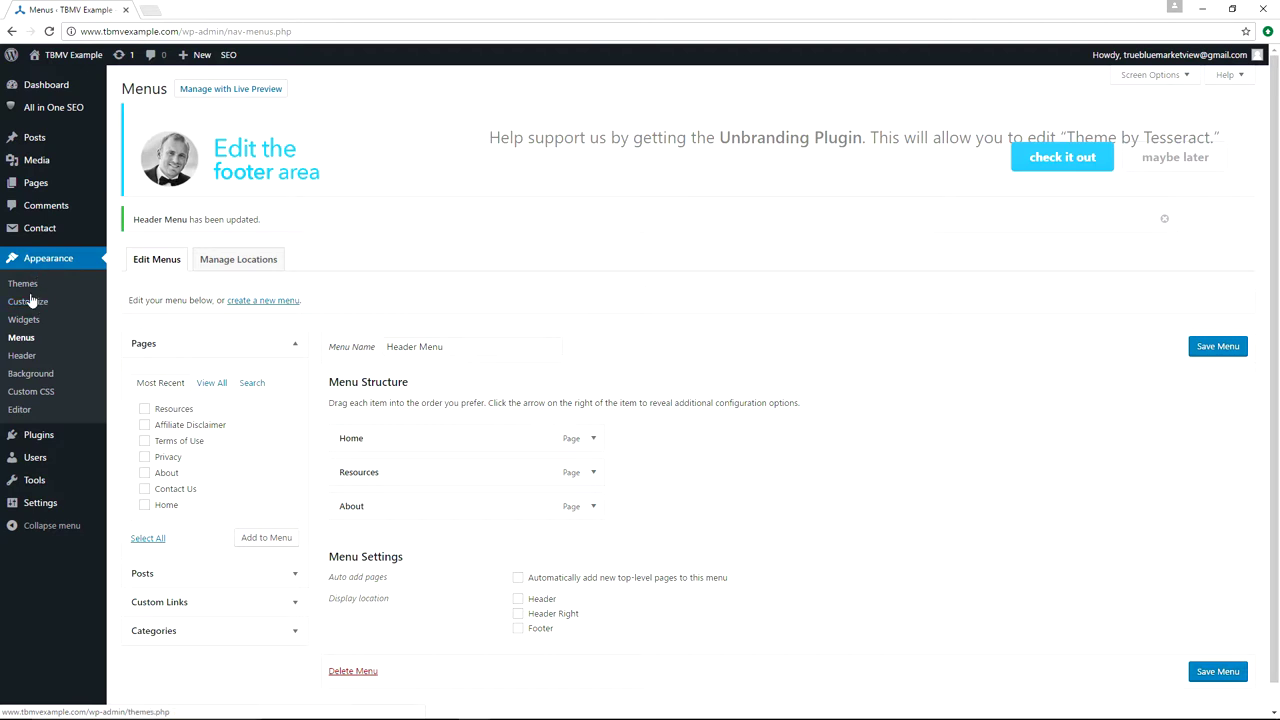
- Assign Header Menu to the Header menu location in the site customizer, publish the change, and close the customizer
click(38, 304)
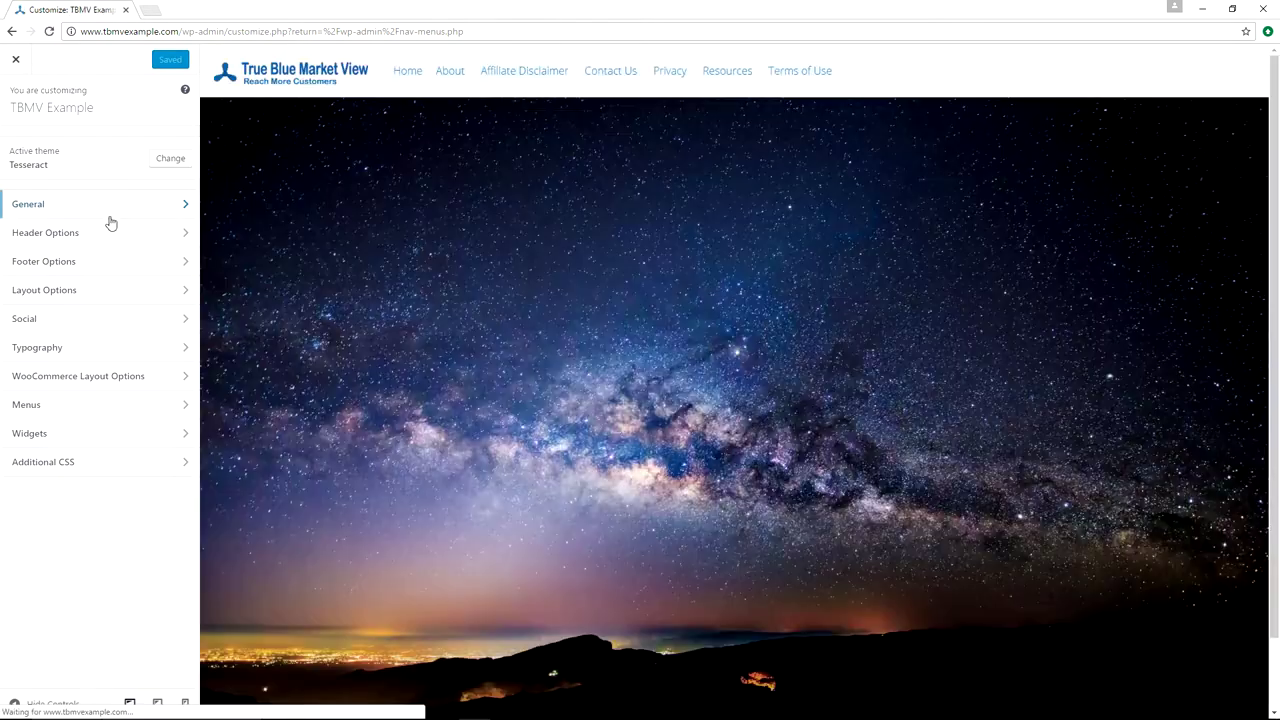
click(63, 404)
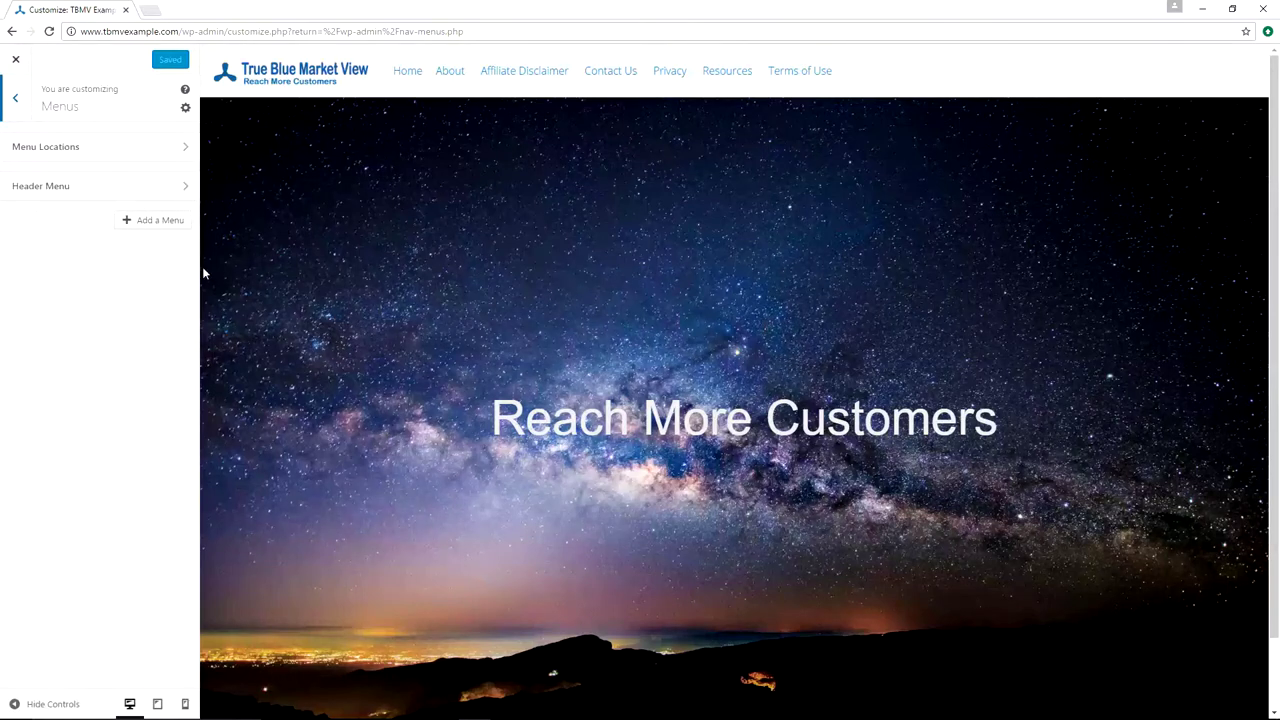
click(89, 155)
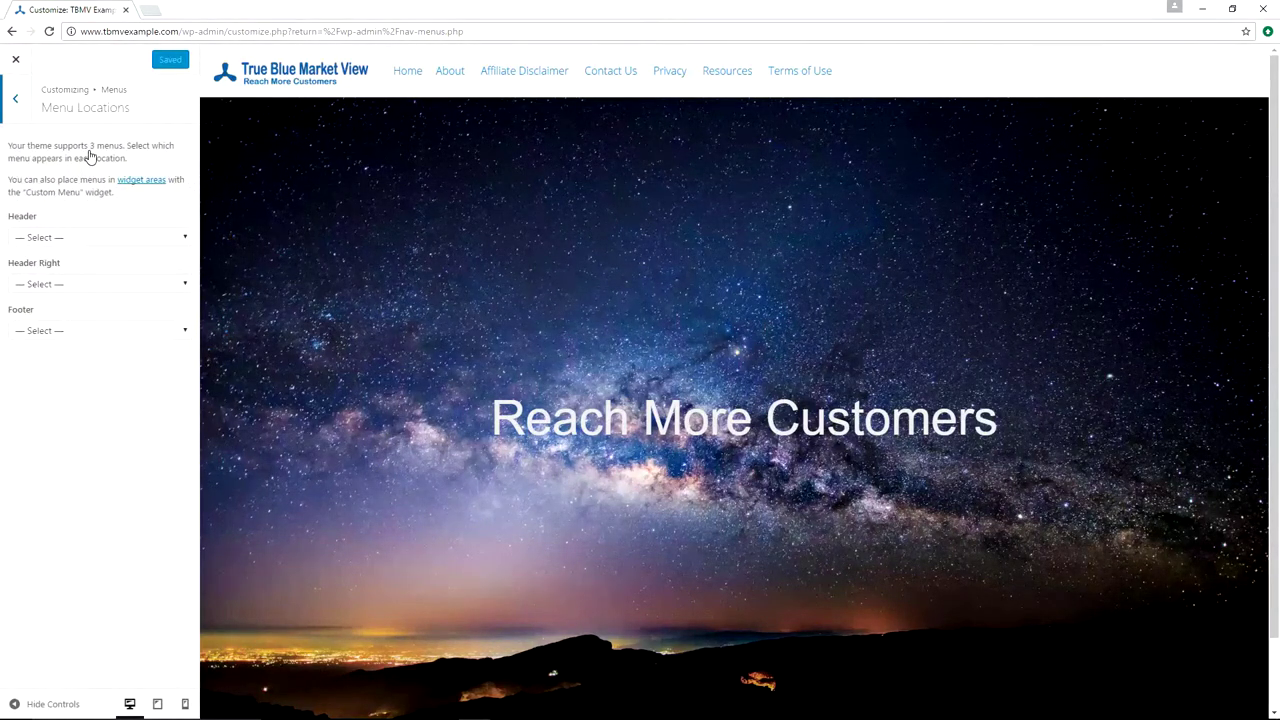
click(63, 238)
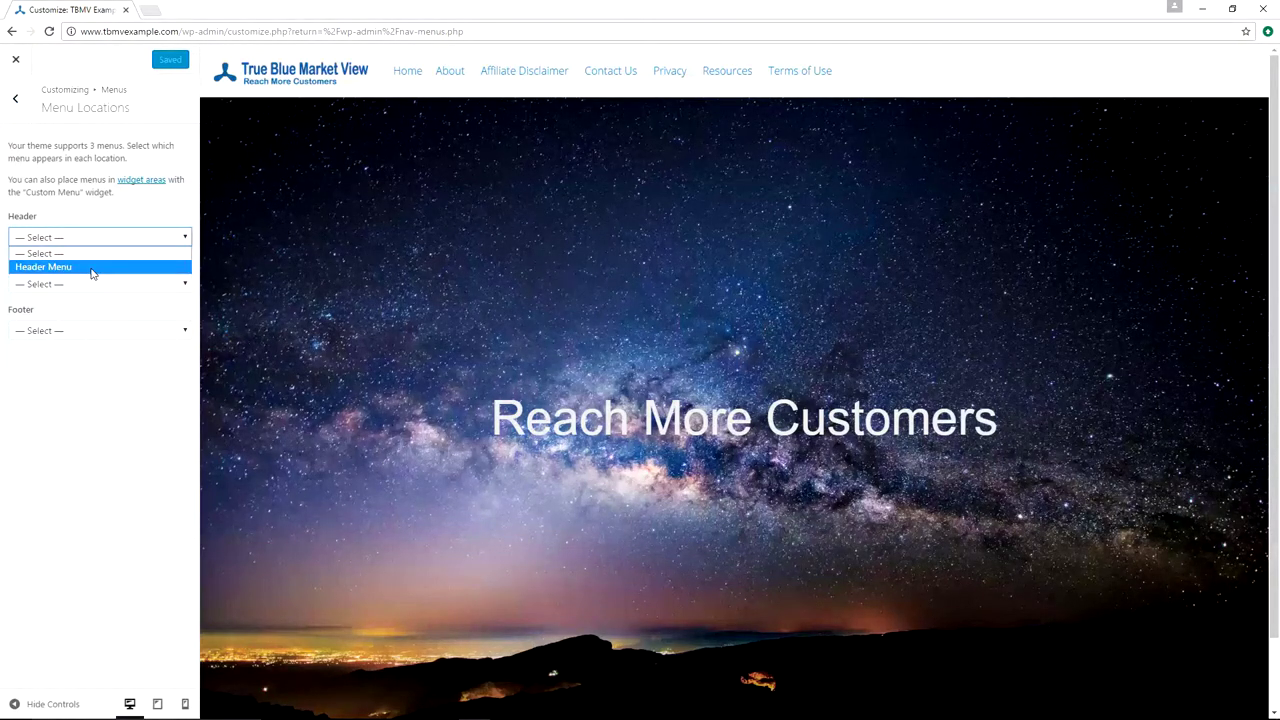
click(80, 267)
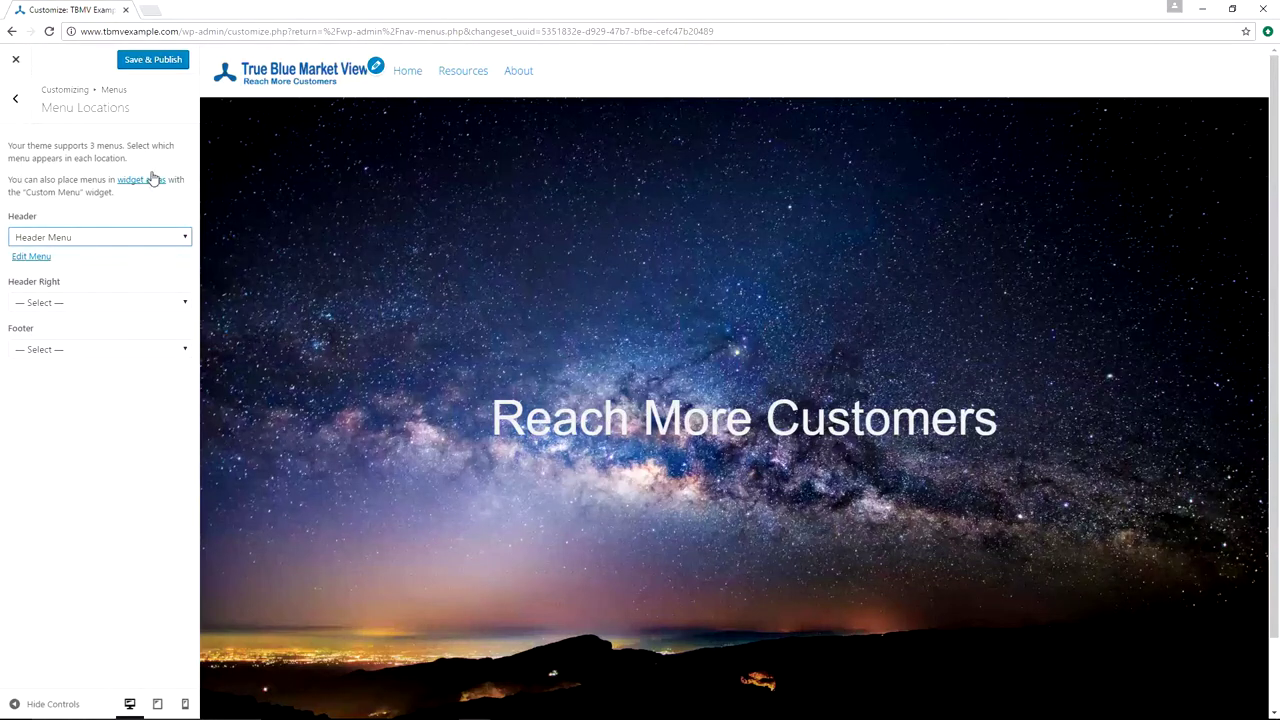
click(140, 68)
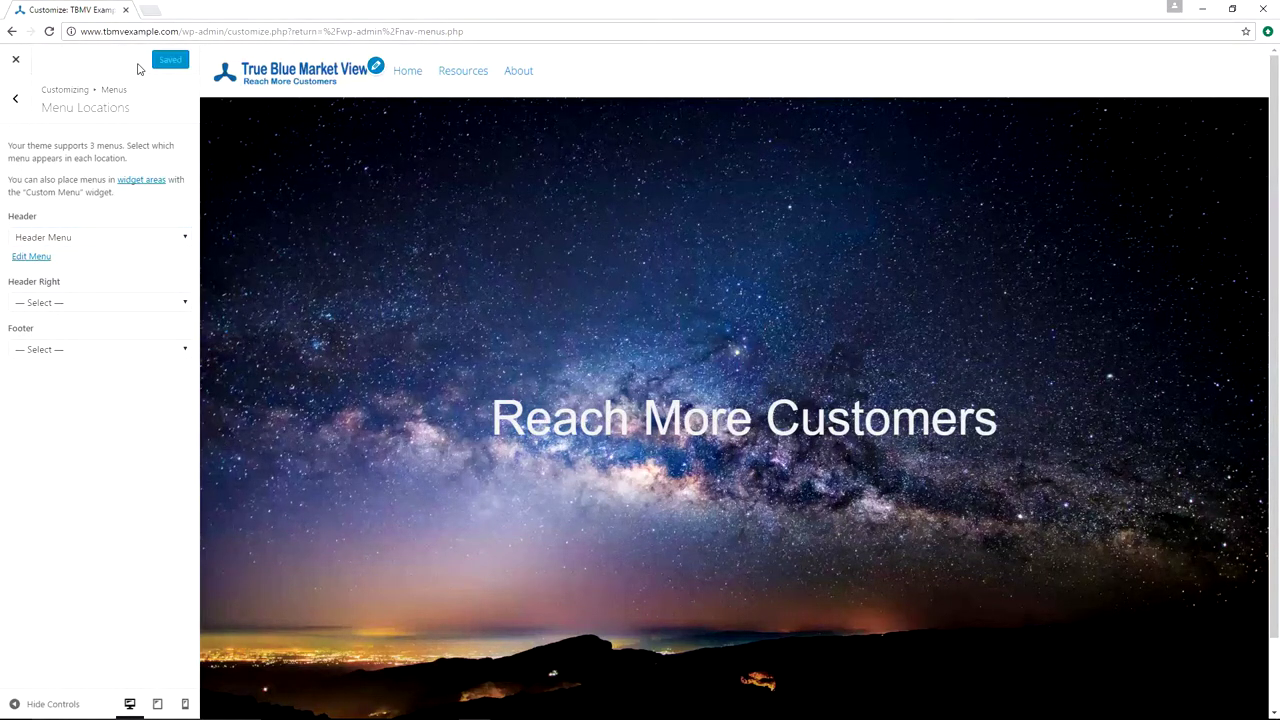
click(18, 62)
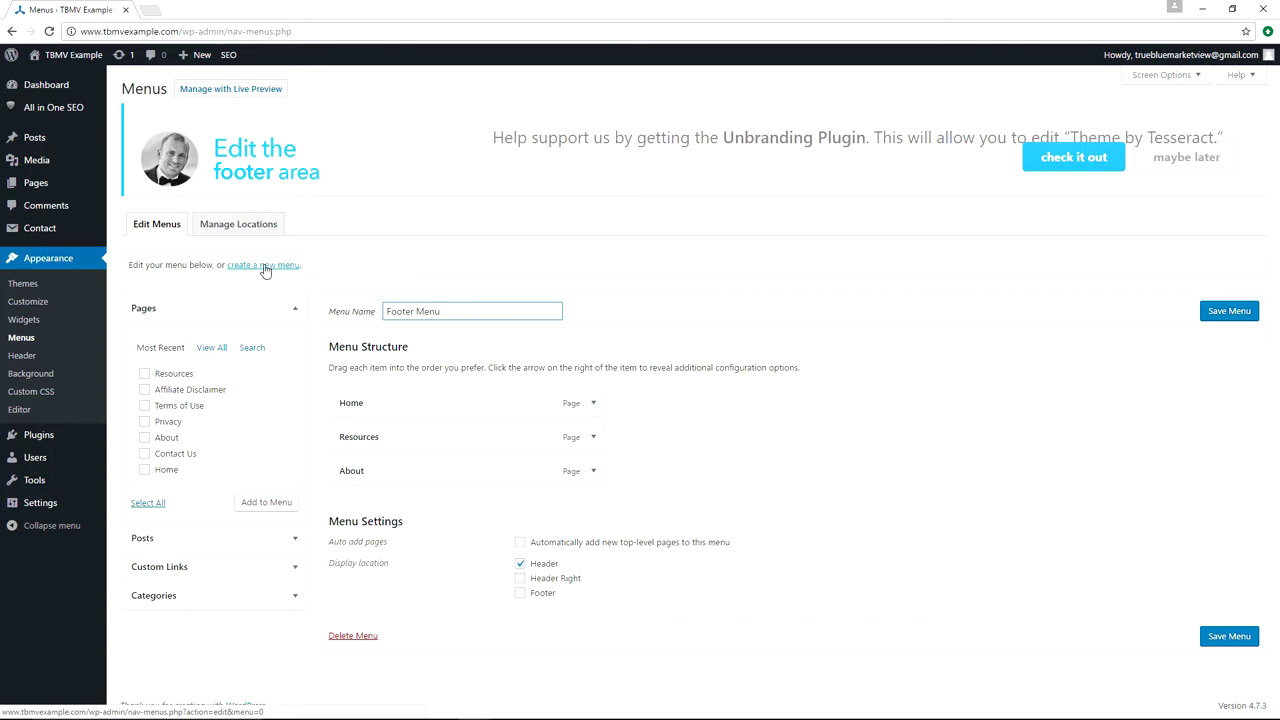
- Discard the unsaved menu edits and create a separate navigation menu named "Footer Menu"
click(263, 266)
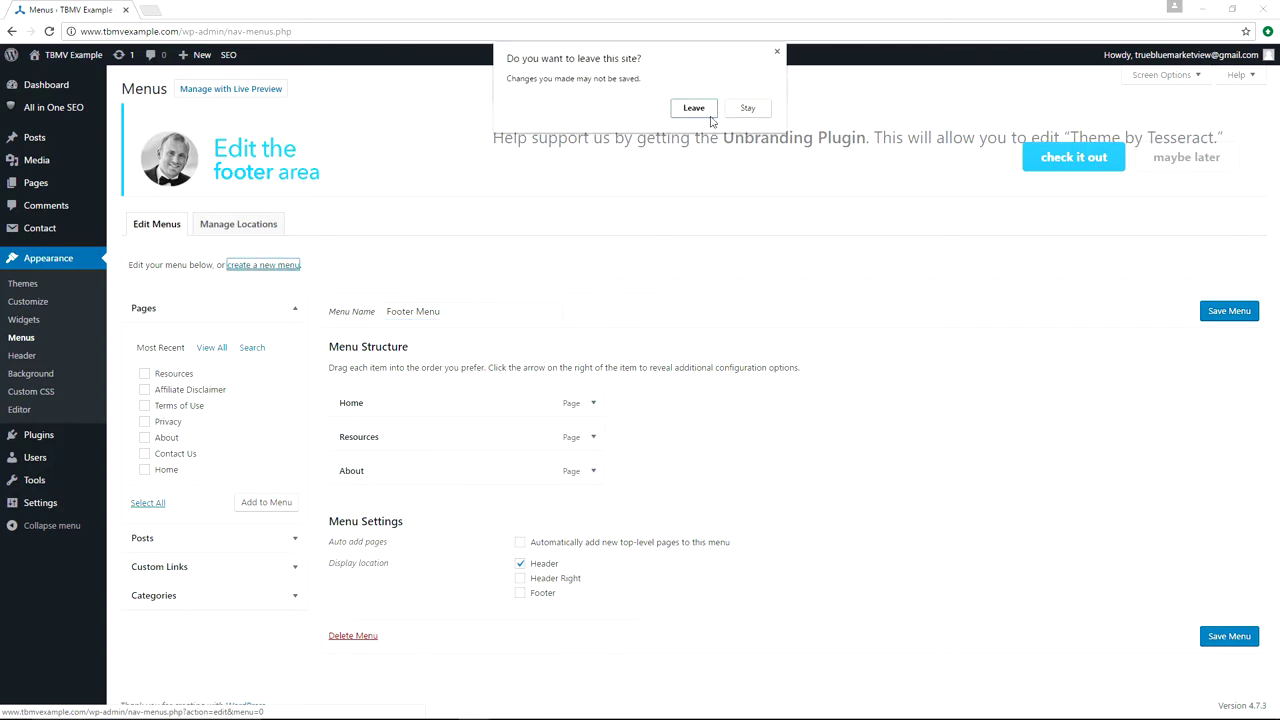
click(700, 112)
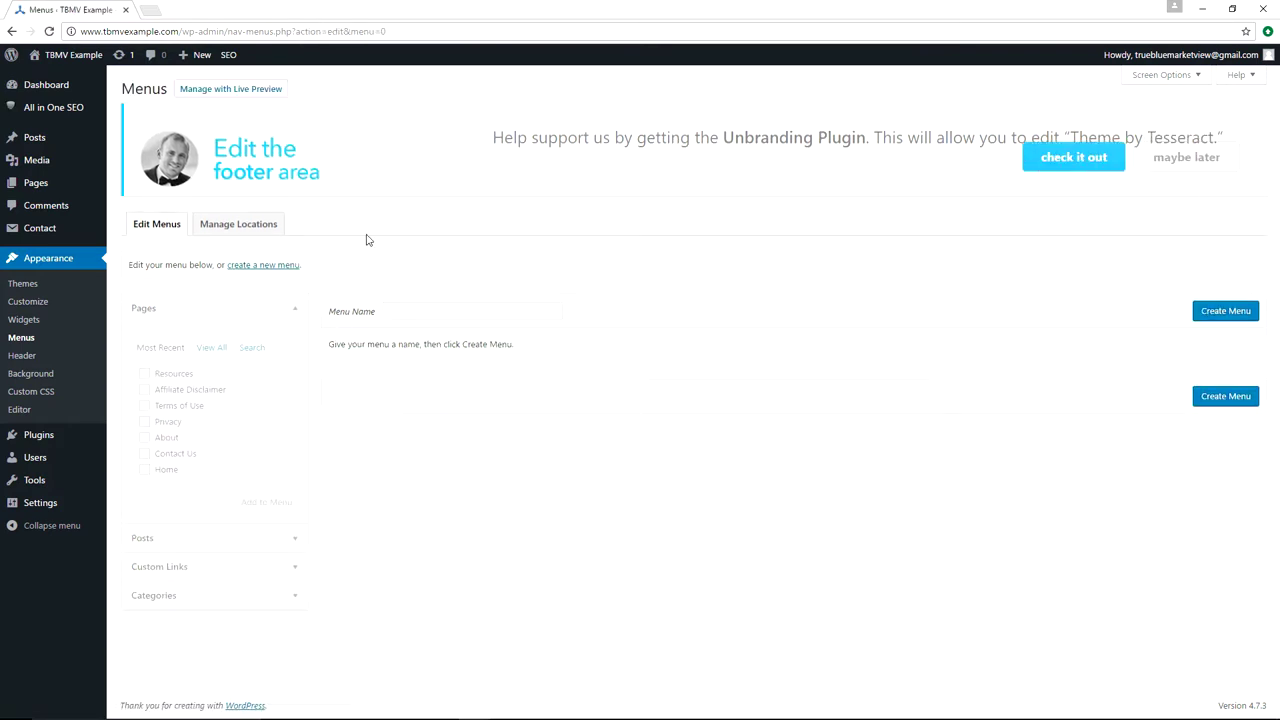
click(410, 310)
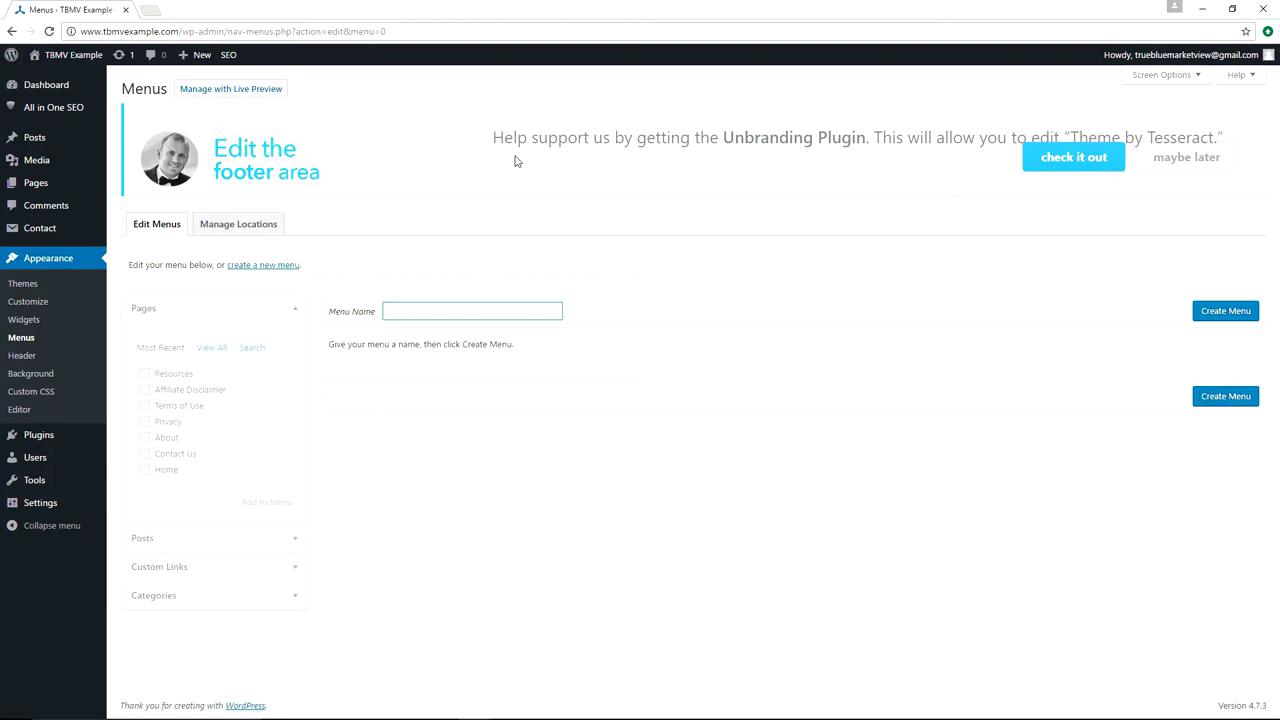
text(Footer Menu)
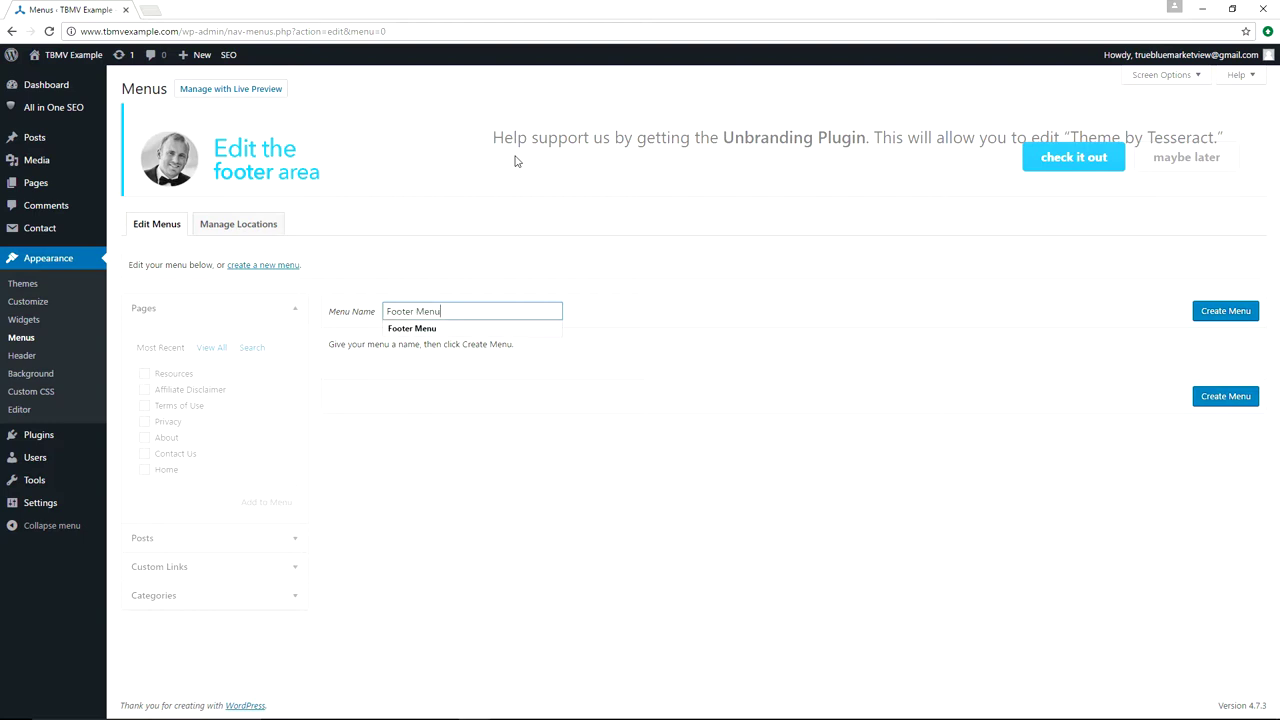
click(1236, 313)
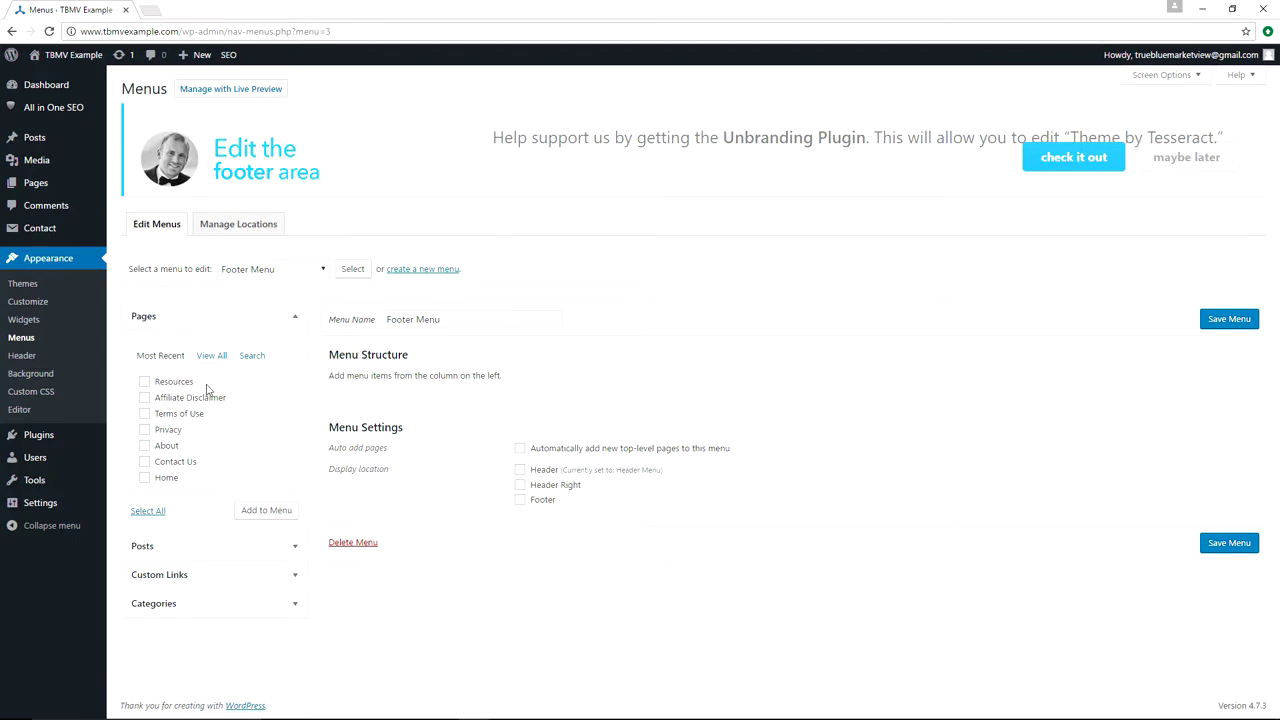
- Add the Terms of Use, Privacy, Contact Us and Affiliate Disclaimer pages to the Footer Menu
click(144, 414)
click(144, 429)
click(145, 462)
click(144, 397)
click(264, 511)
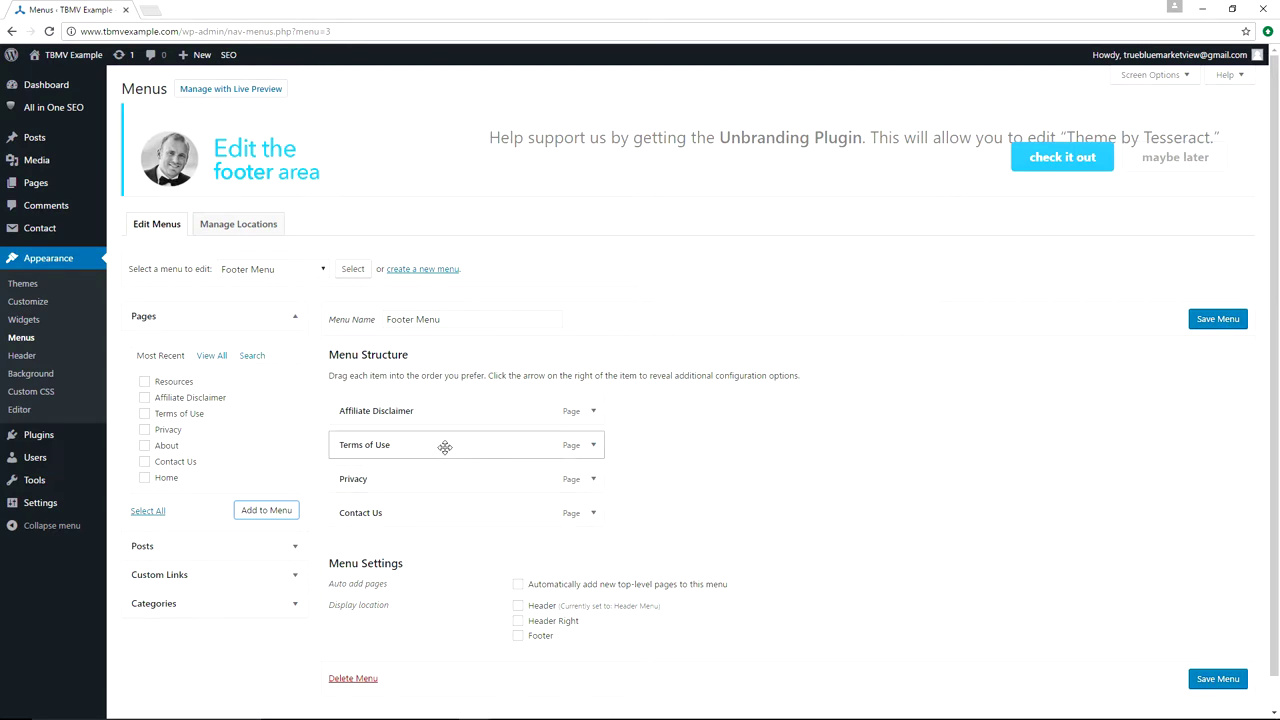
- Arrange the Footer Menu items at top level in the order Contact Us, Terms of Use, Privacy, Affiliate Disclaimer
drag(443, 446, 443, 411)
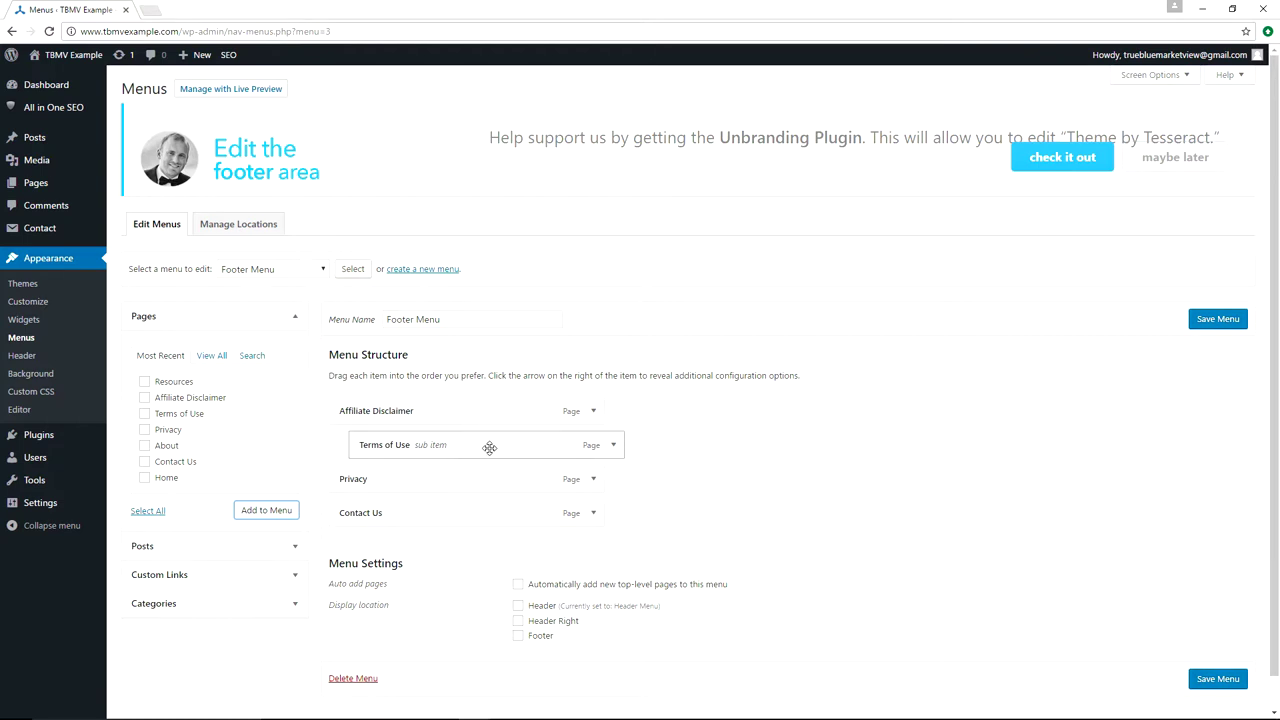
drag(489, 447, 470, 415)
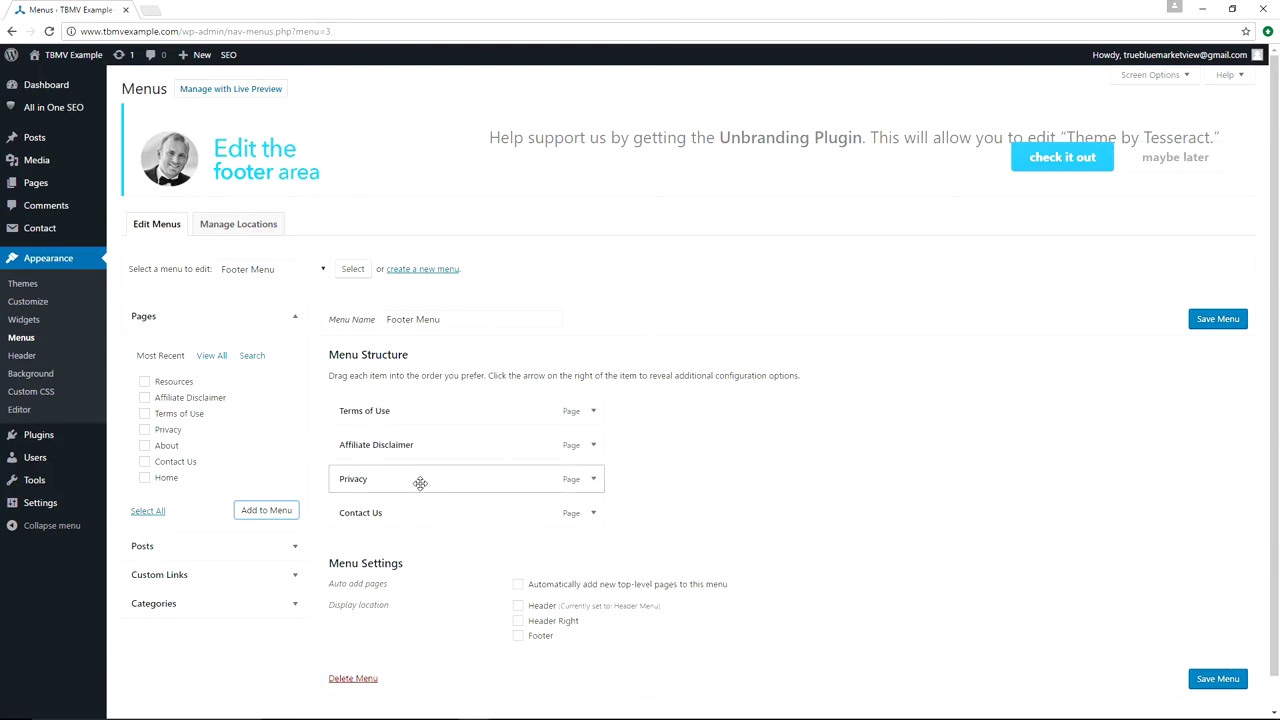
mouse_move(421, 483)
mouse_down()
mouse_move(423, 449)
mouse_move(406, 449)
mouse_move(446, 449)
mouse_move(405, 485)
mouse_up()
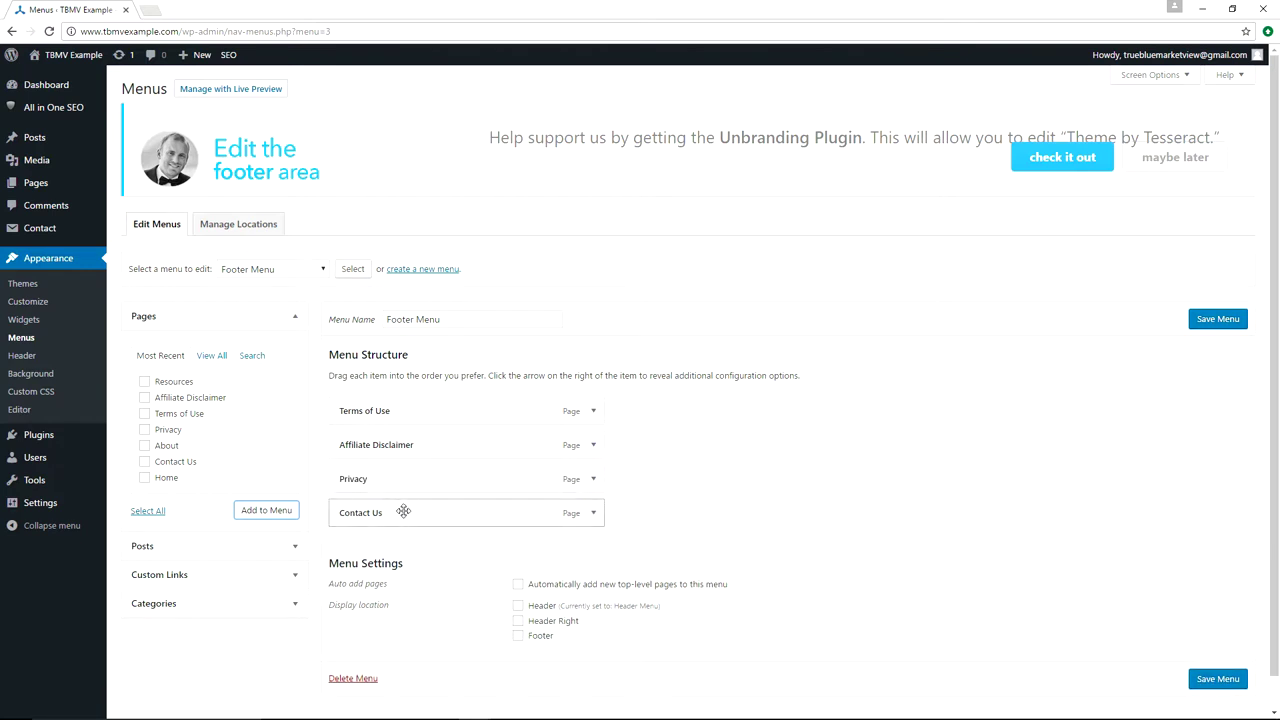
drag(403, 511, 440, 405)
drag(389, 472, 409, 513)
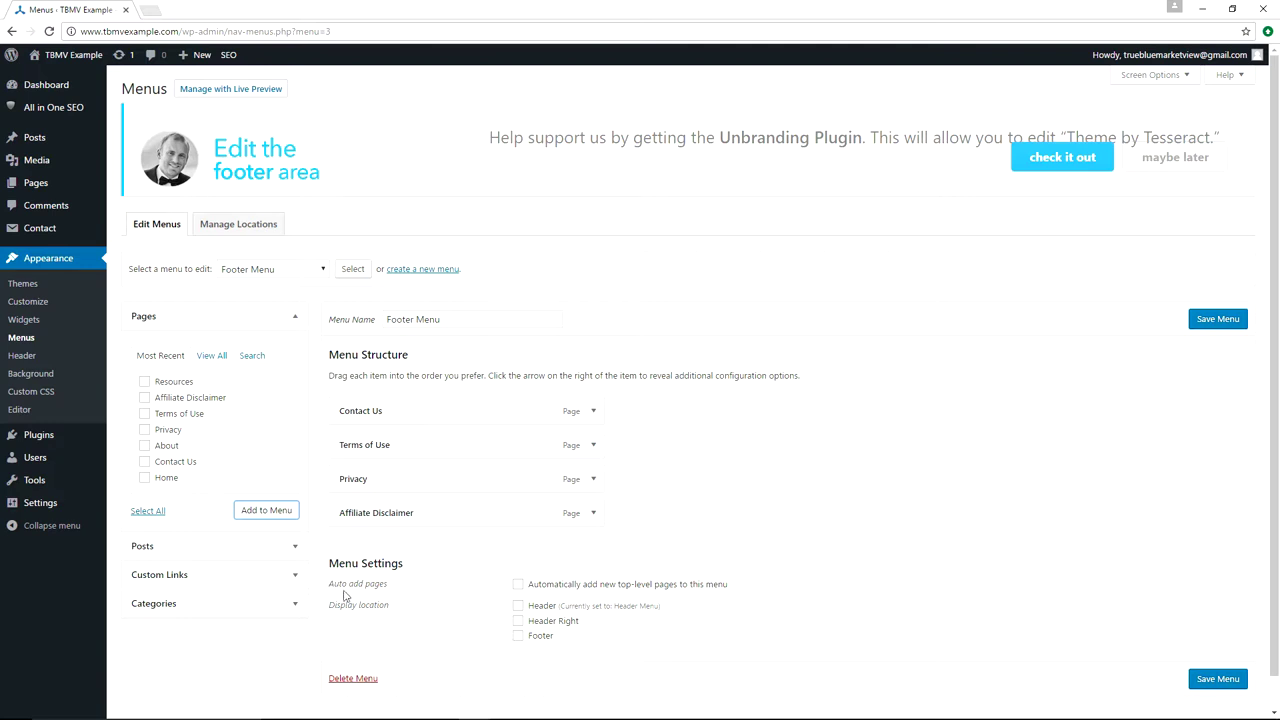
- Set the Footer Menu's display location to Footer, save the menu, and show the list of menus available to edit
click(518, 637)
click(1218, 322)
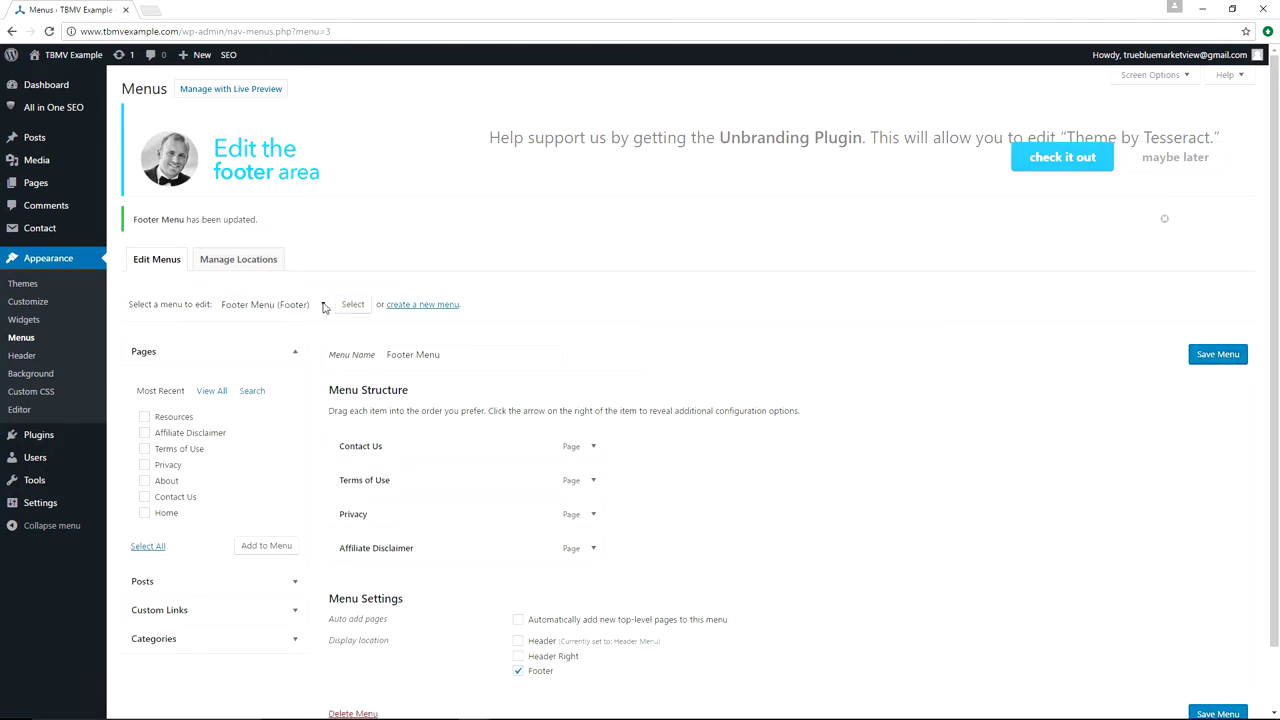
click(322, 306)
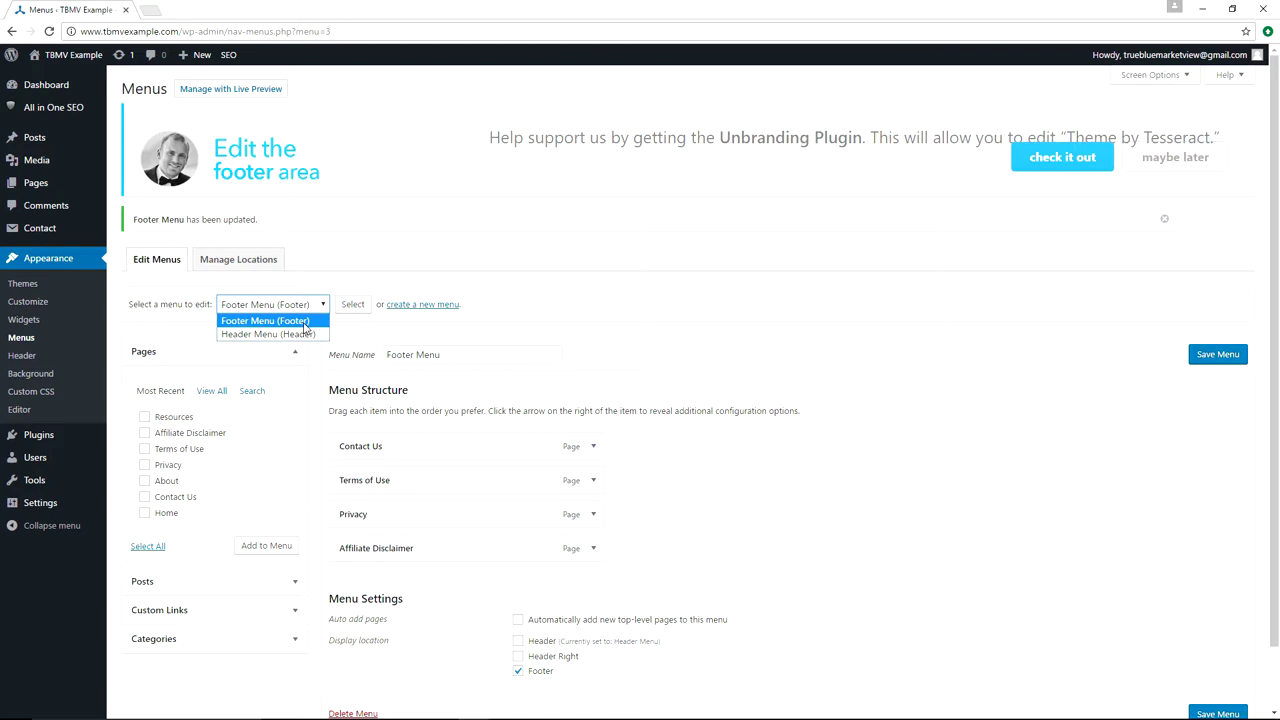
- Open the site customizer's Footer Menu settings and check its items, display location and the footer links in the page preview
click(25, 303)
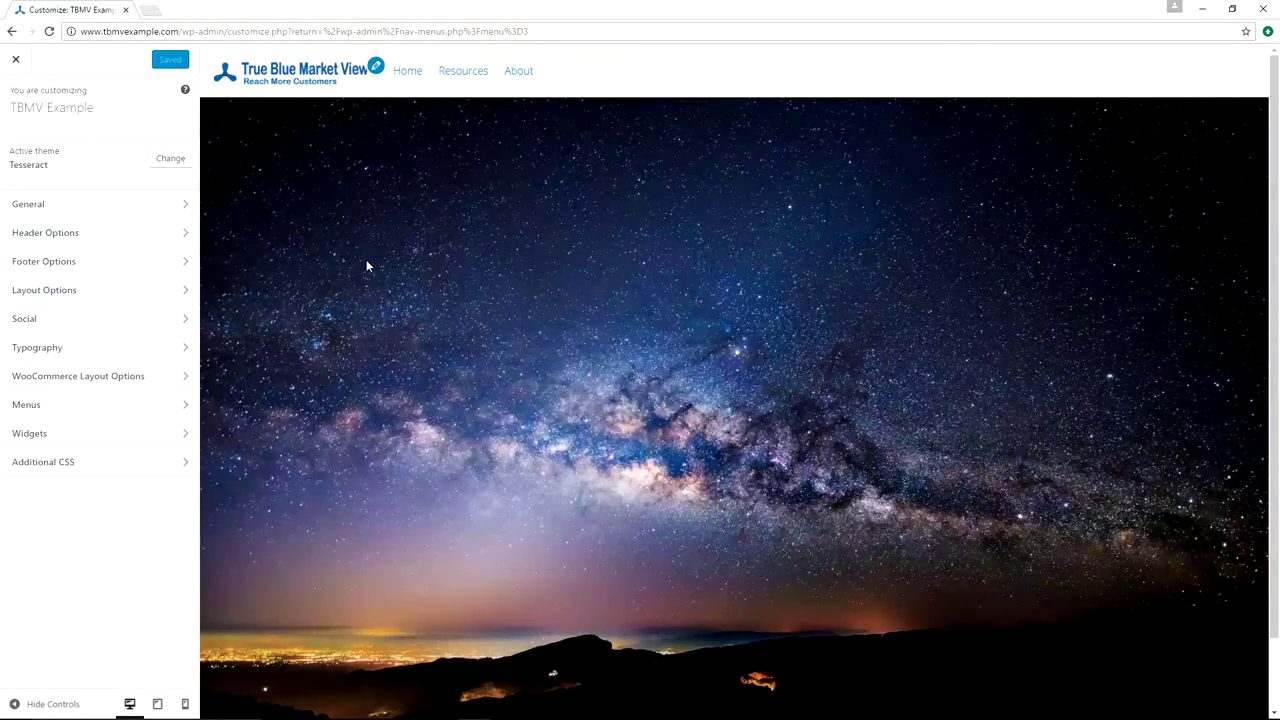
click(65, 411)
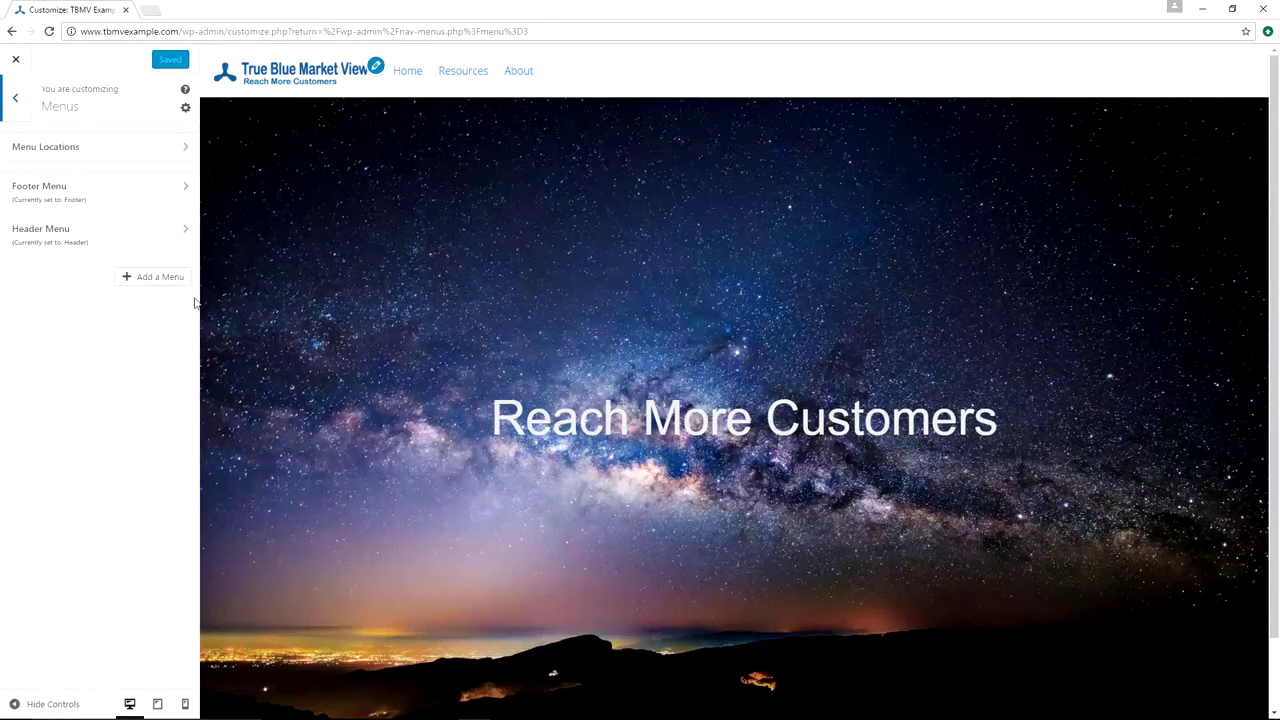
click(129, 194)
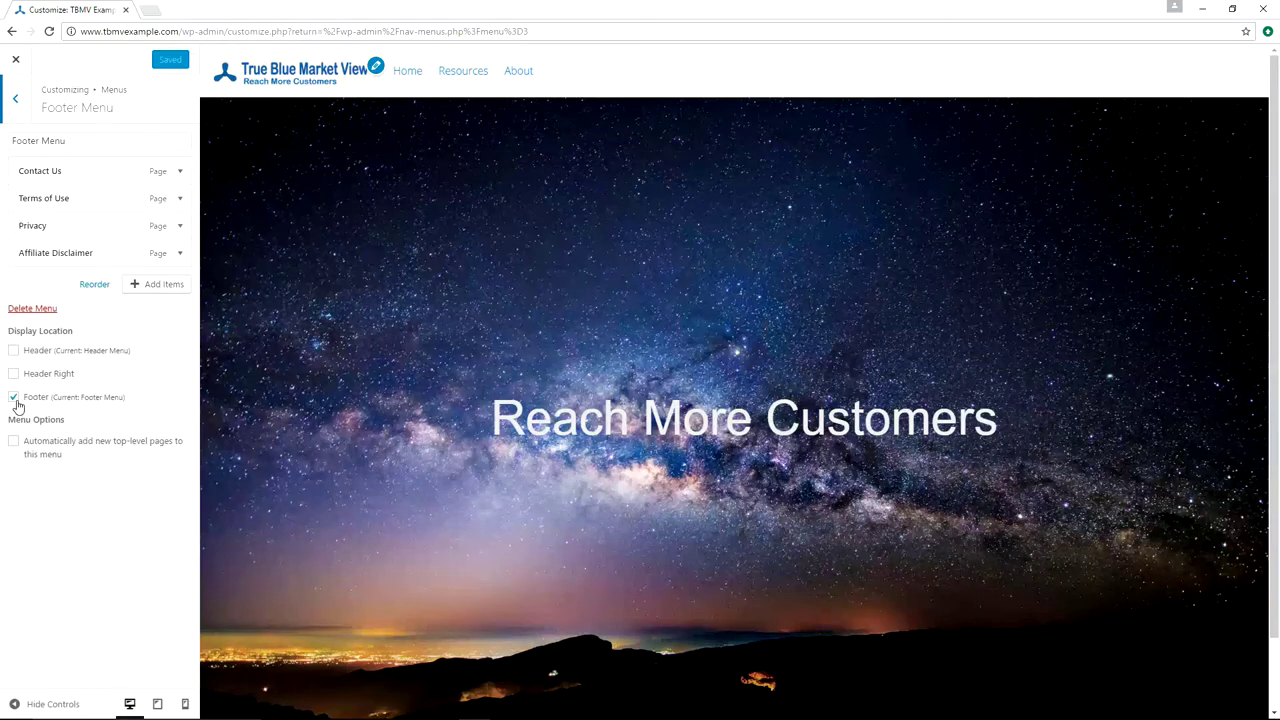
scroll(590, 282, down, 2)
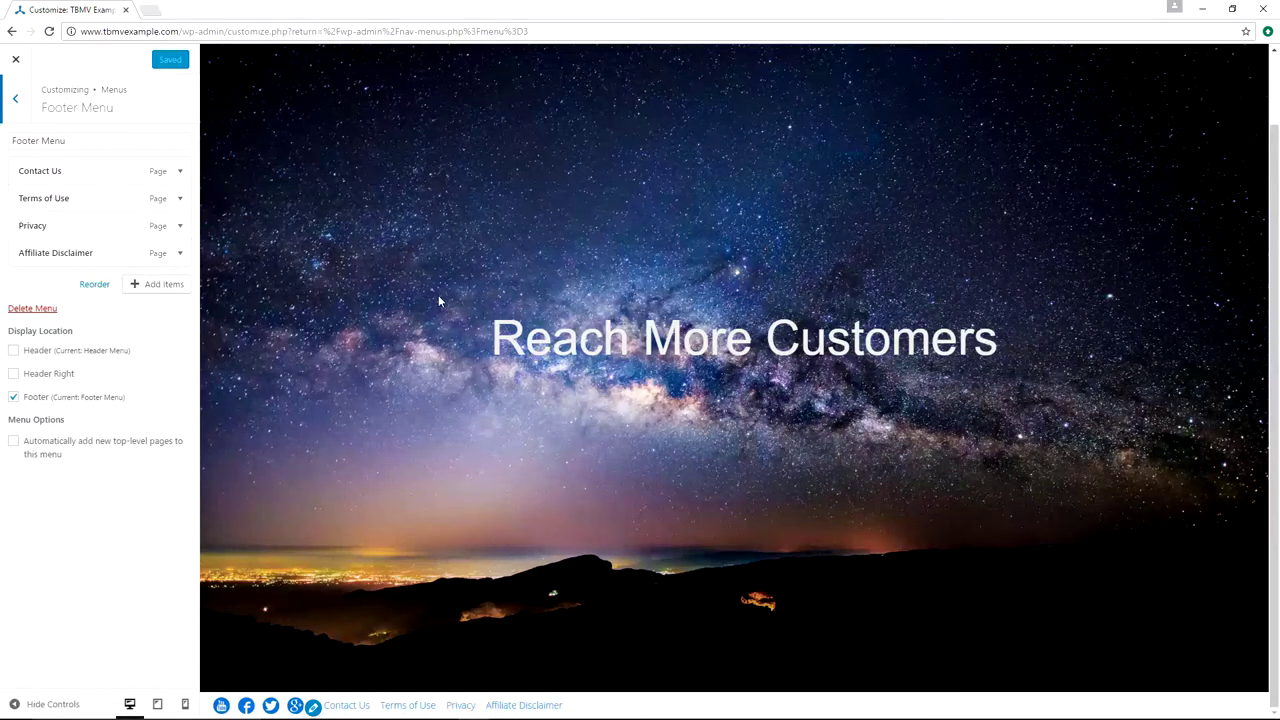
scroll(478, 300, up, 2)
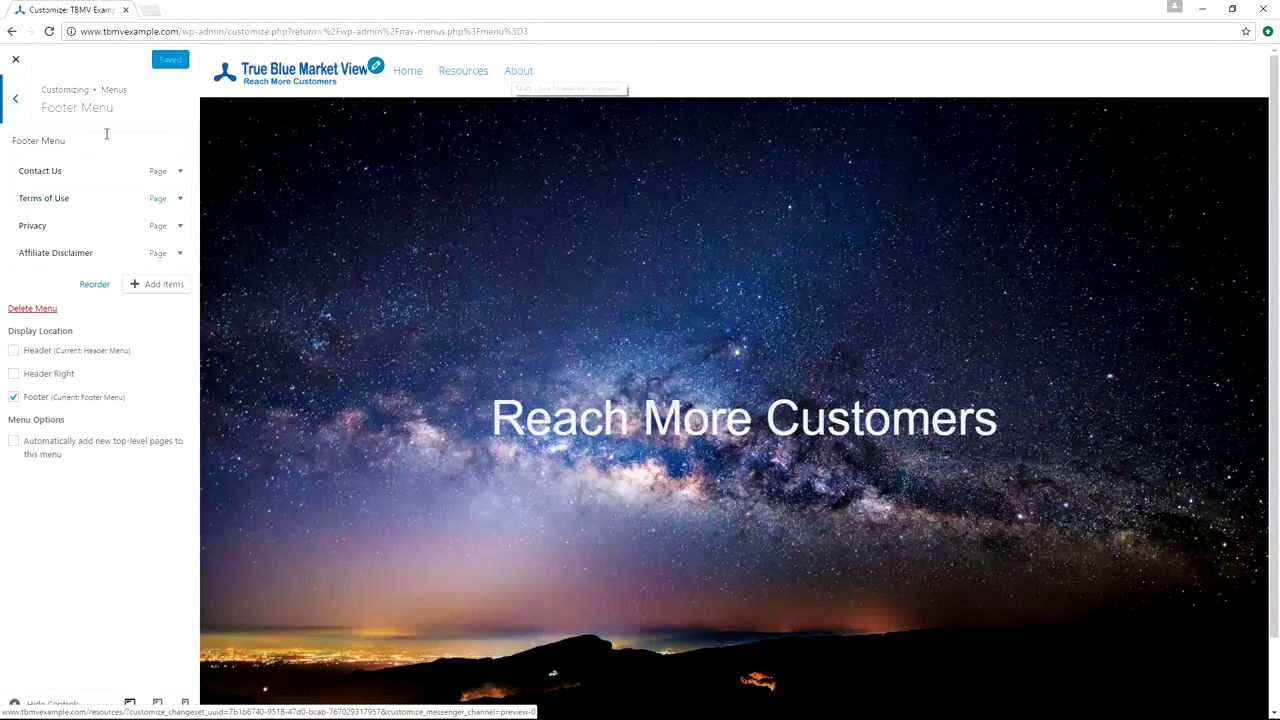
- Review the Header Menu's items and display location in the customizer, check the preview, and close the customizer
click(20, 102)
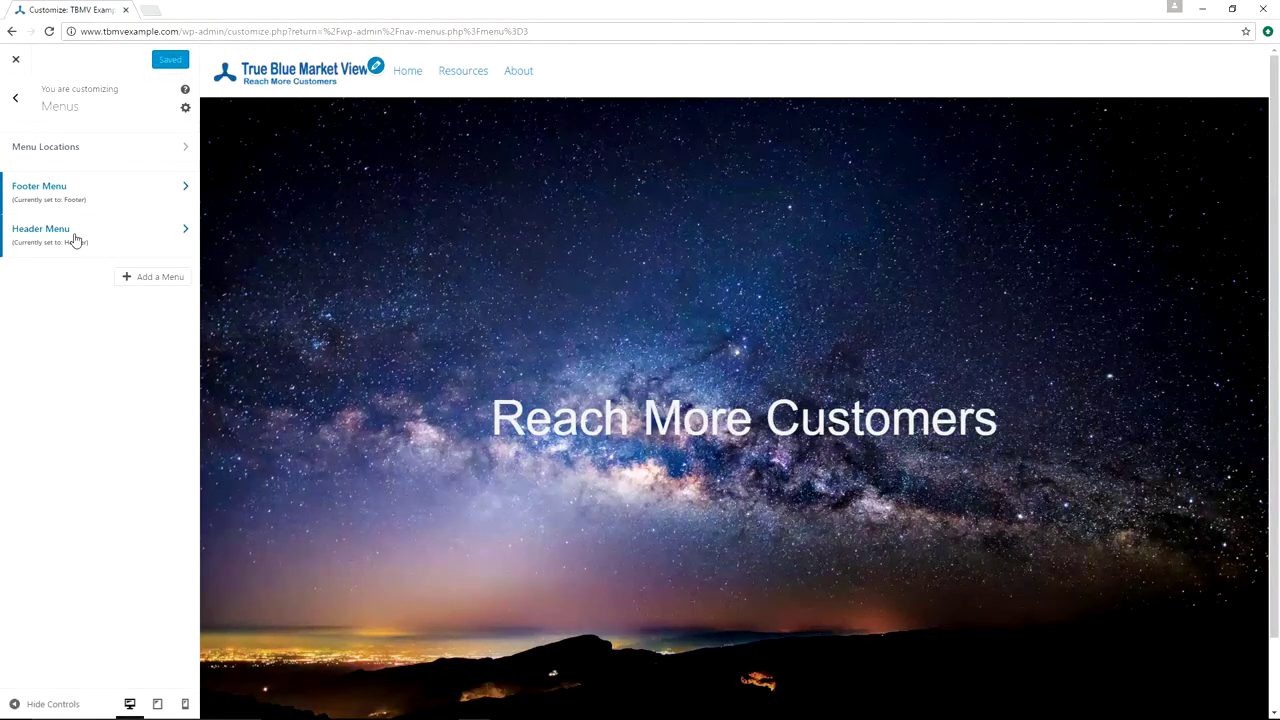
click(129, 237)
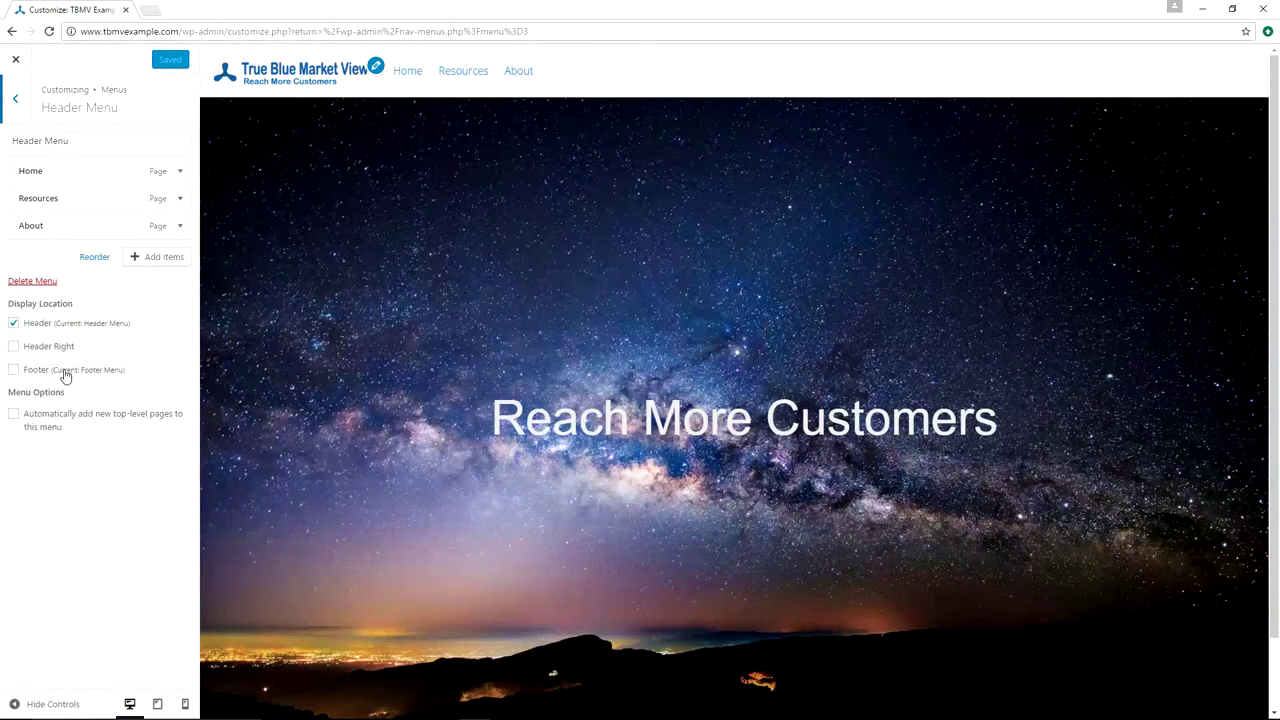
scroll(477, 406, down, 1)
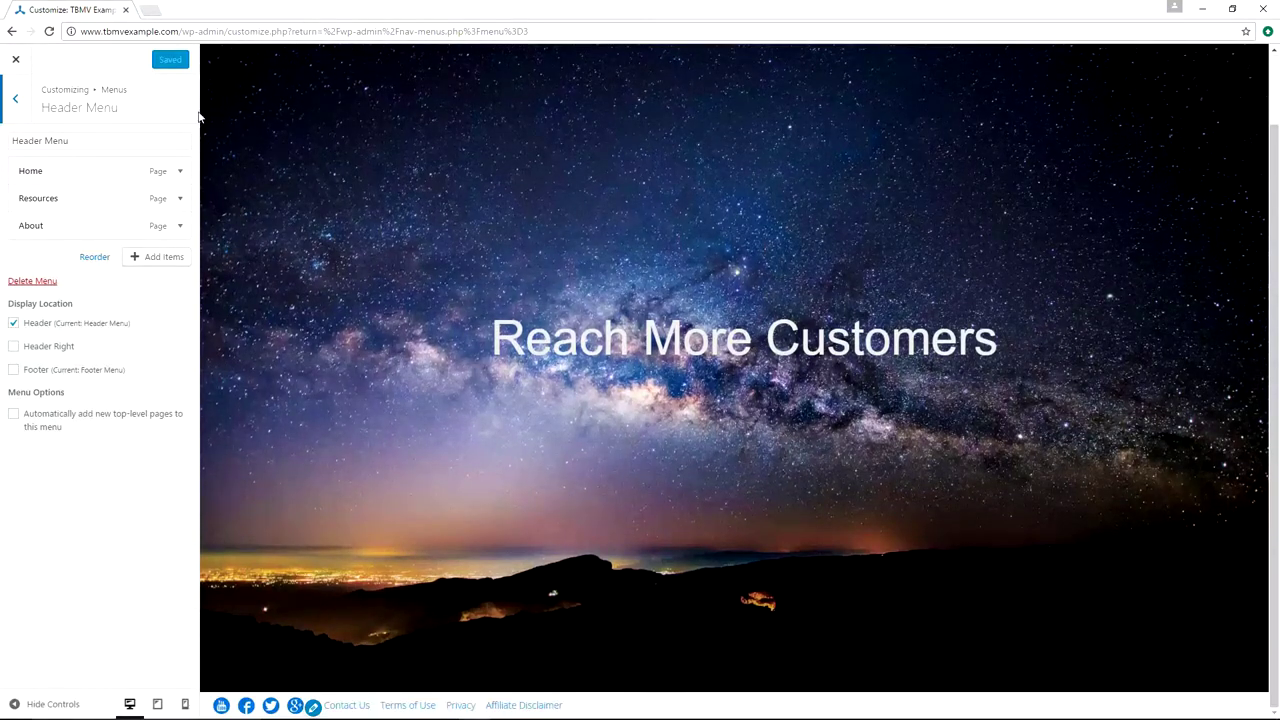
click(16, 62)
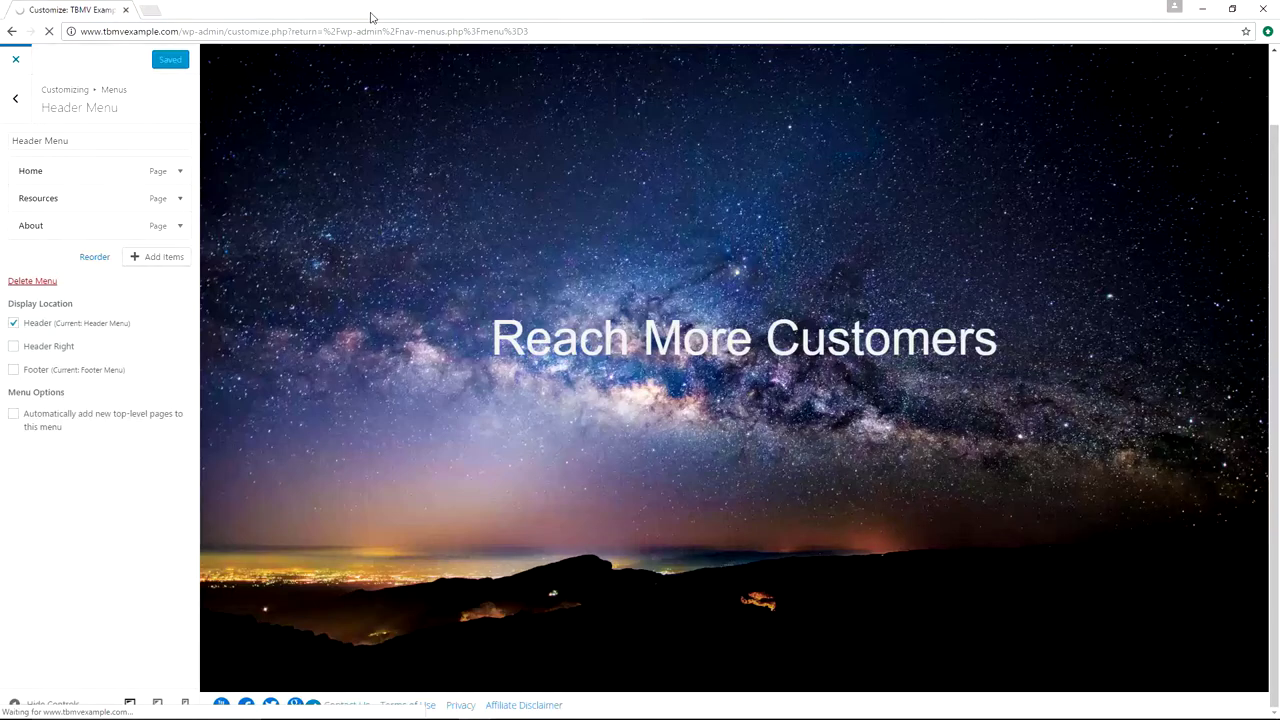
- Switch to Firefox, refresh the tbmvexample.com home page, and check its header and footer menus
key(alt+Tab)
key(alt+Tab)
key(alt+Tab)
key(alt+Tab)
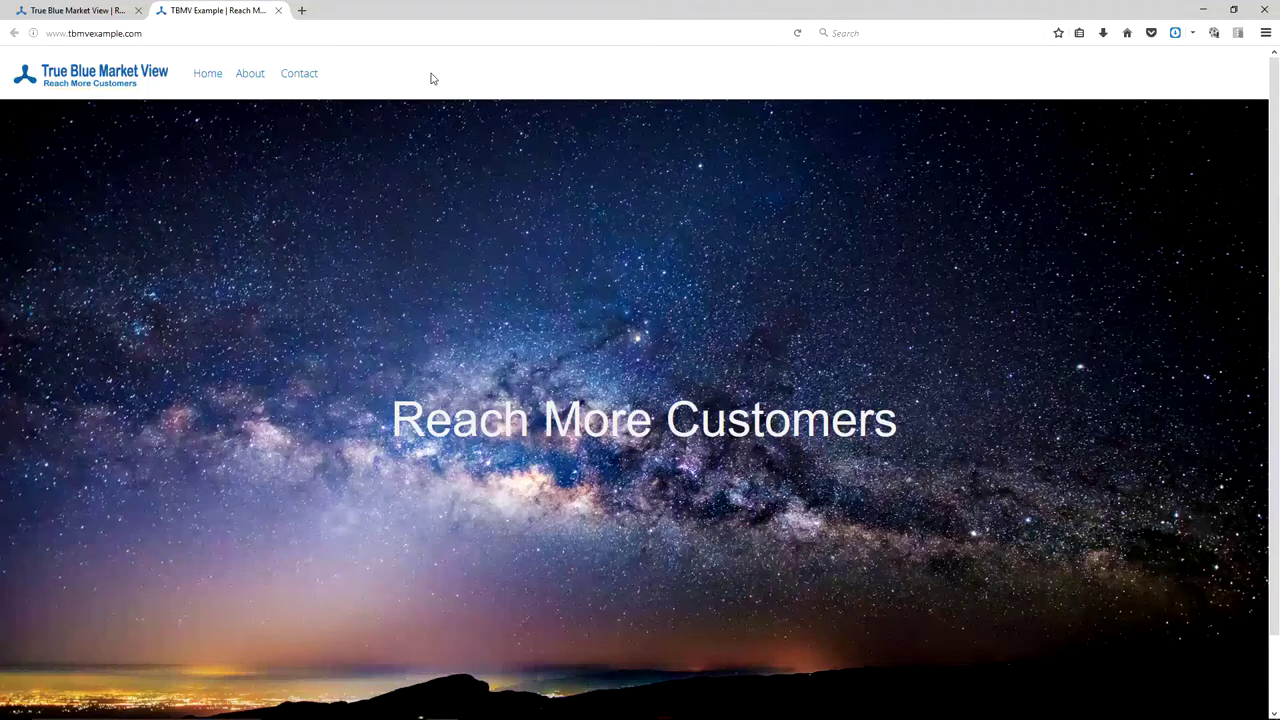
key(F5)
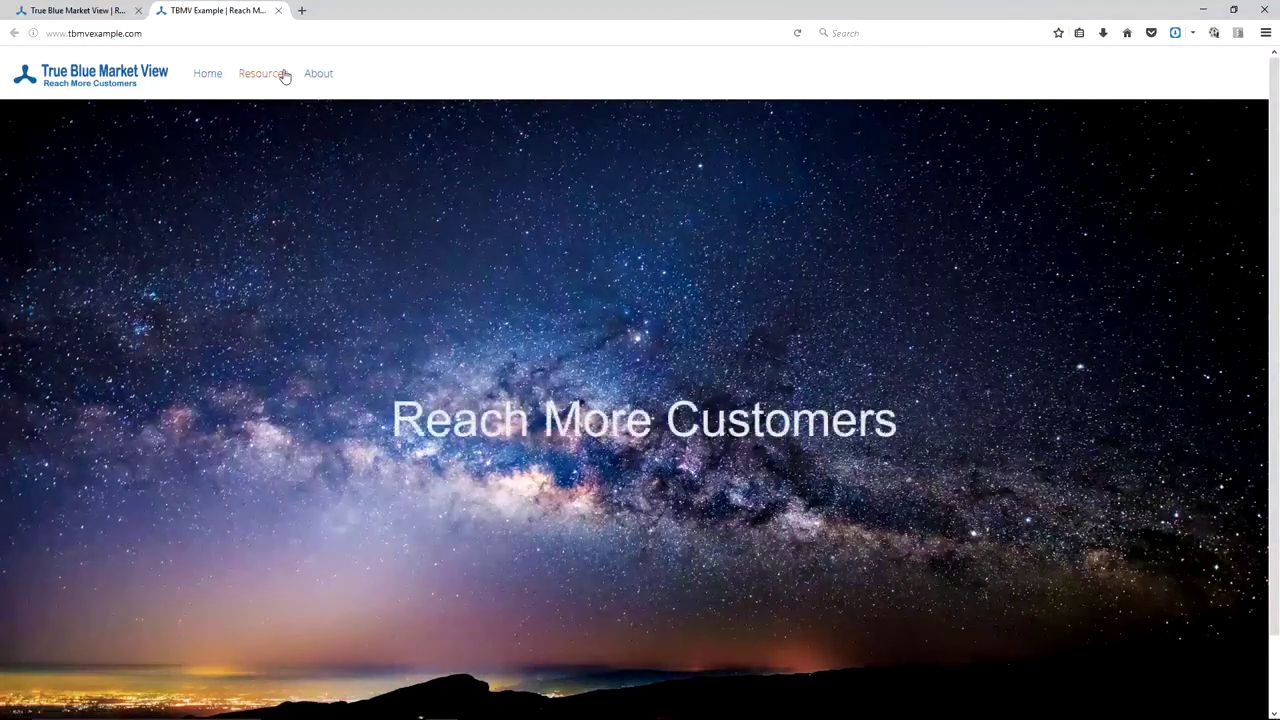
scroll(343, 346, down, 2)
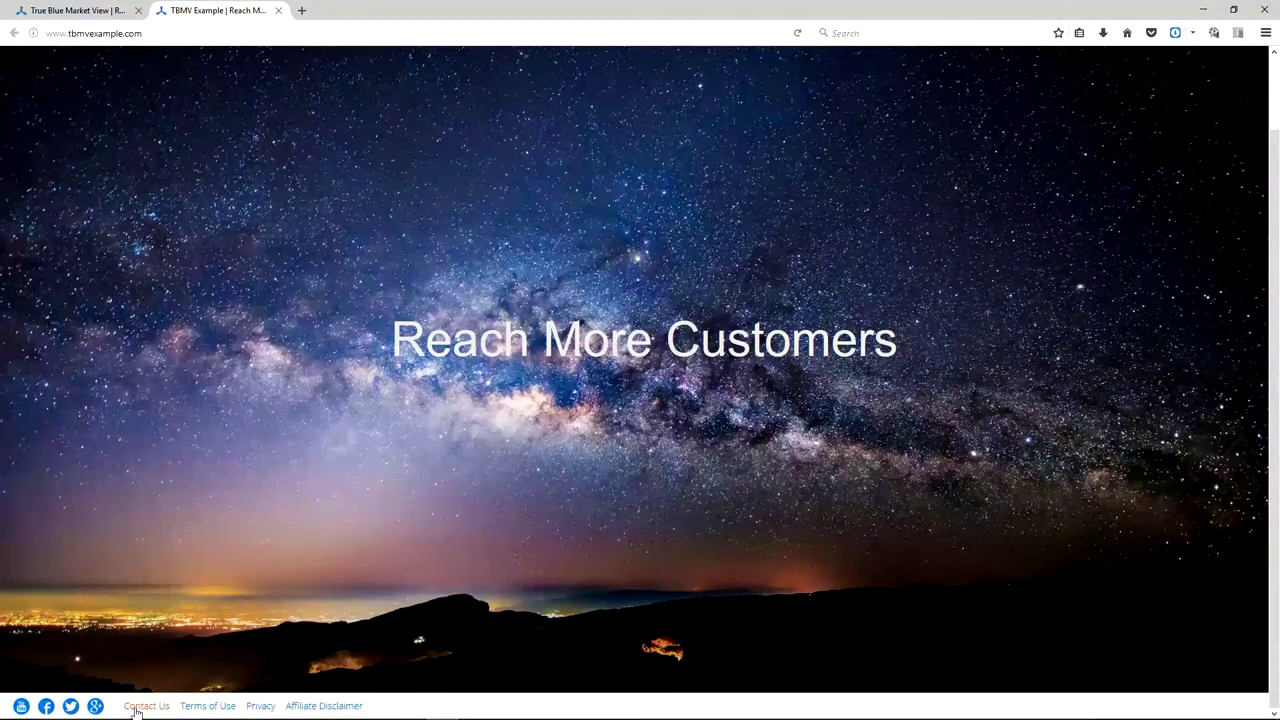
- Compare the header and footer of the tbmvexample.com home page with those of truebluemarketview.com
click(100, 10)
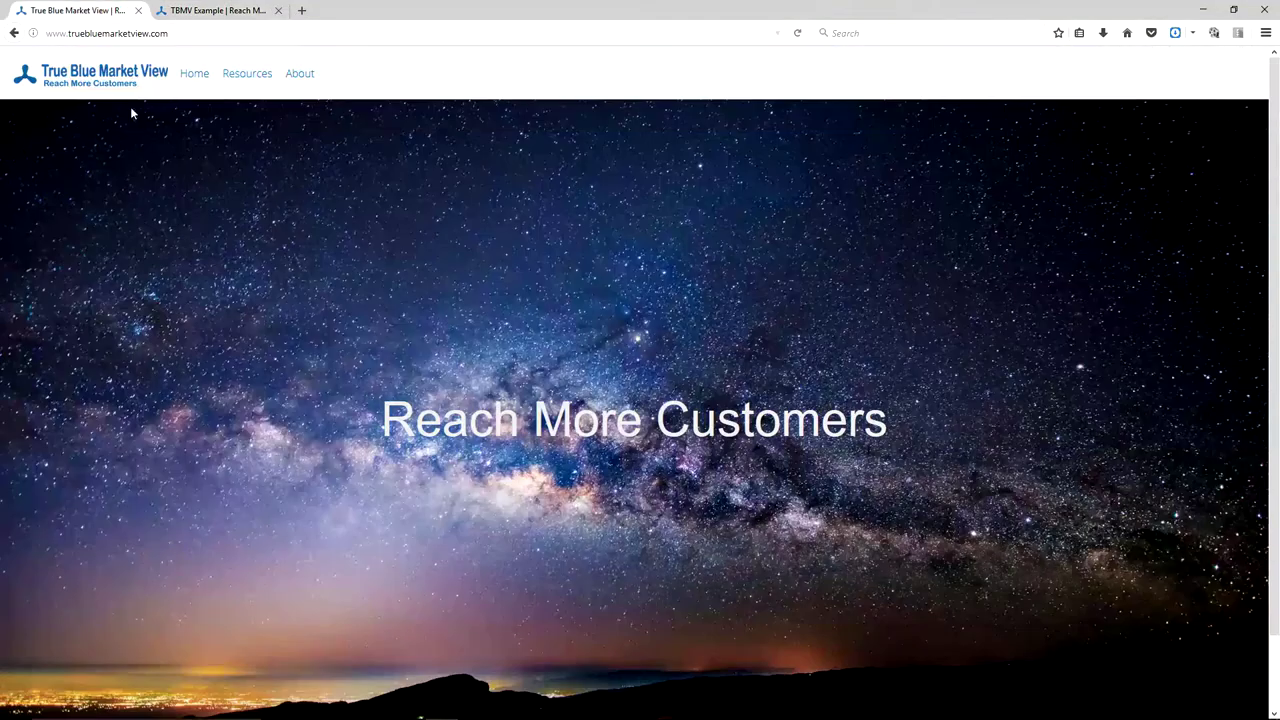
key(ctrl+Tab)
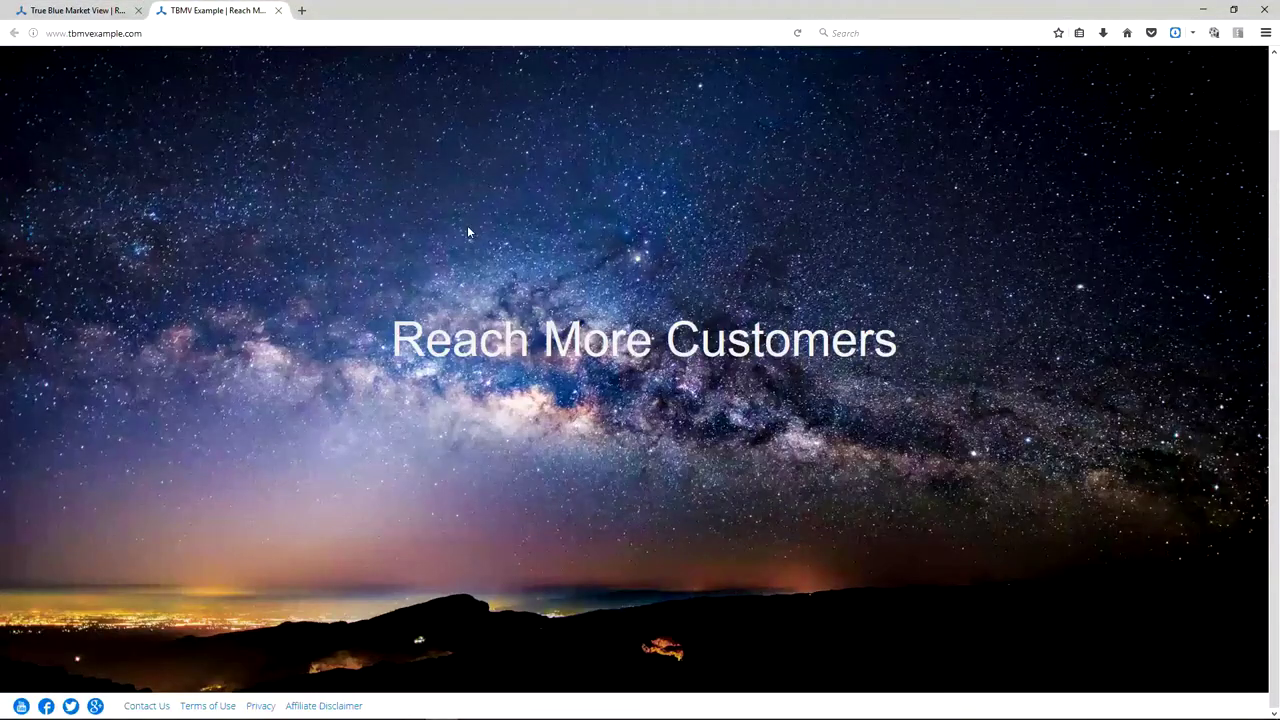
scroll(277, 138, up, 2)
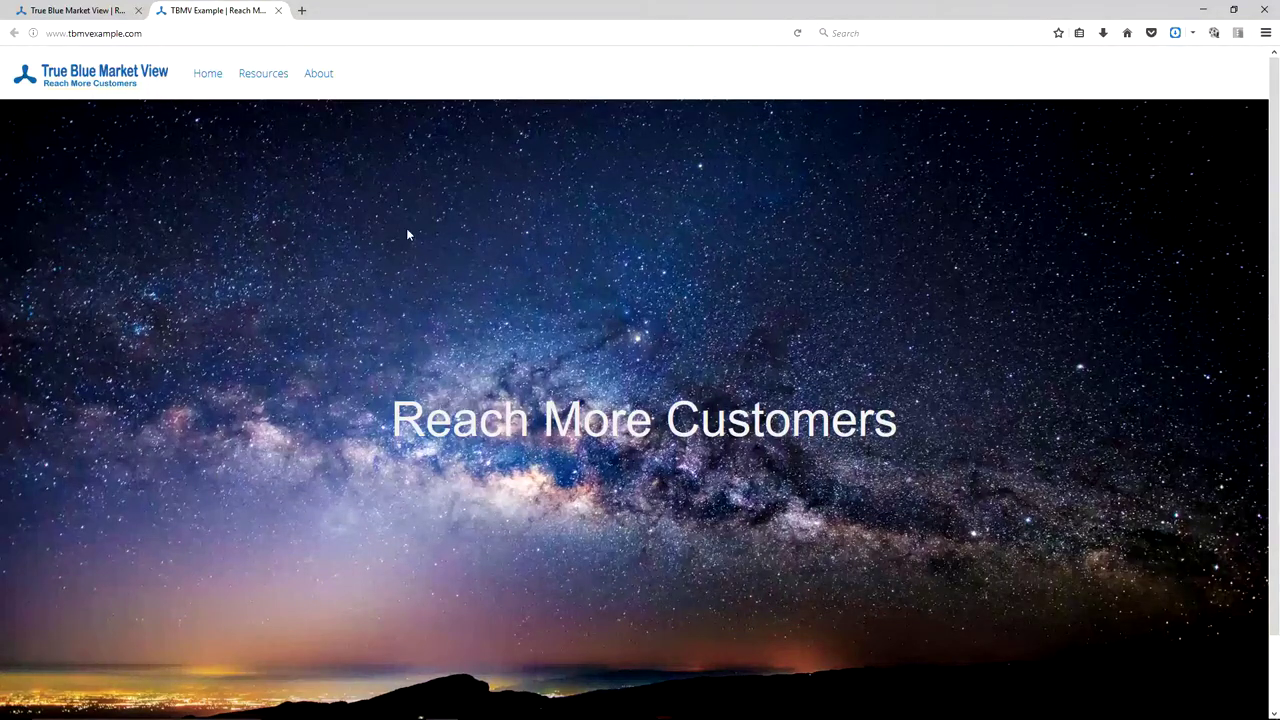
scroll(407, 234, down, 2)
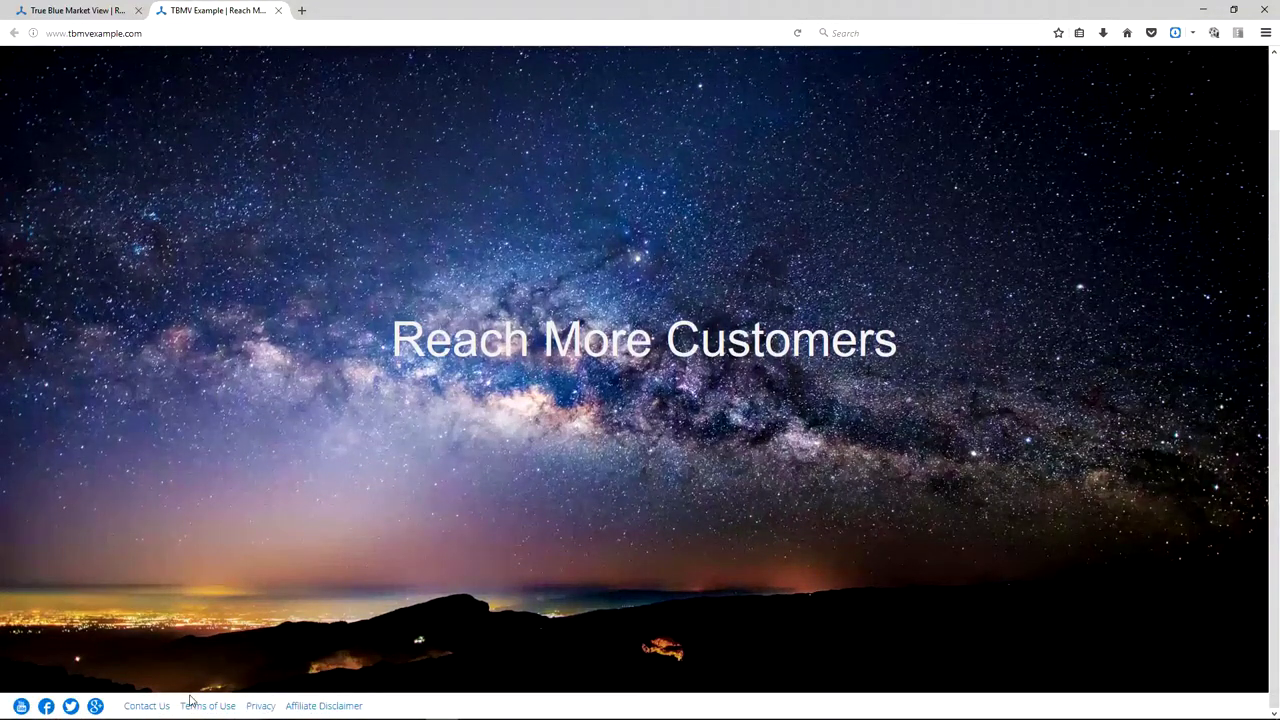
click(102, 14)
scroll(577, 282, down, 2)
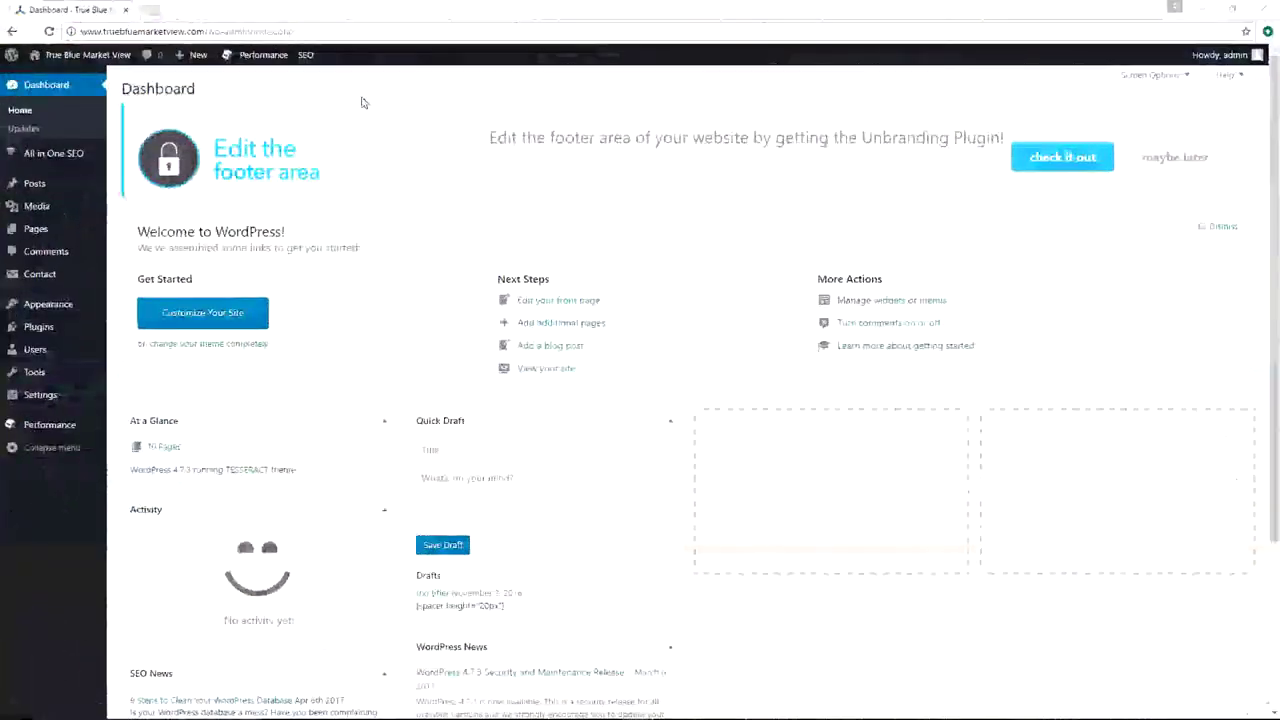
- In the True Blue Market View site's admin in Chrome, examine the details of the TESSERACT and Tesseract Child themes
mouse_move(50, 306)
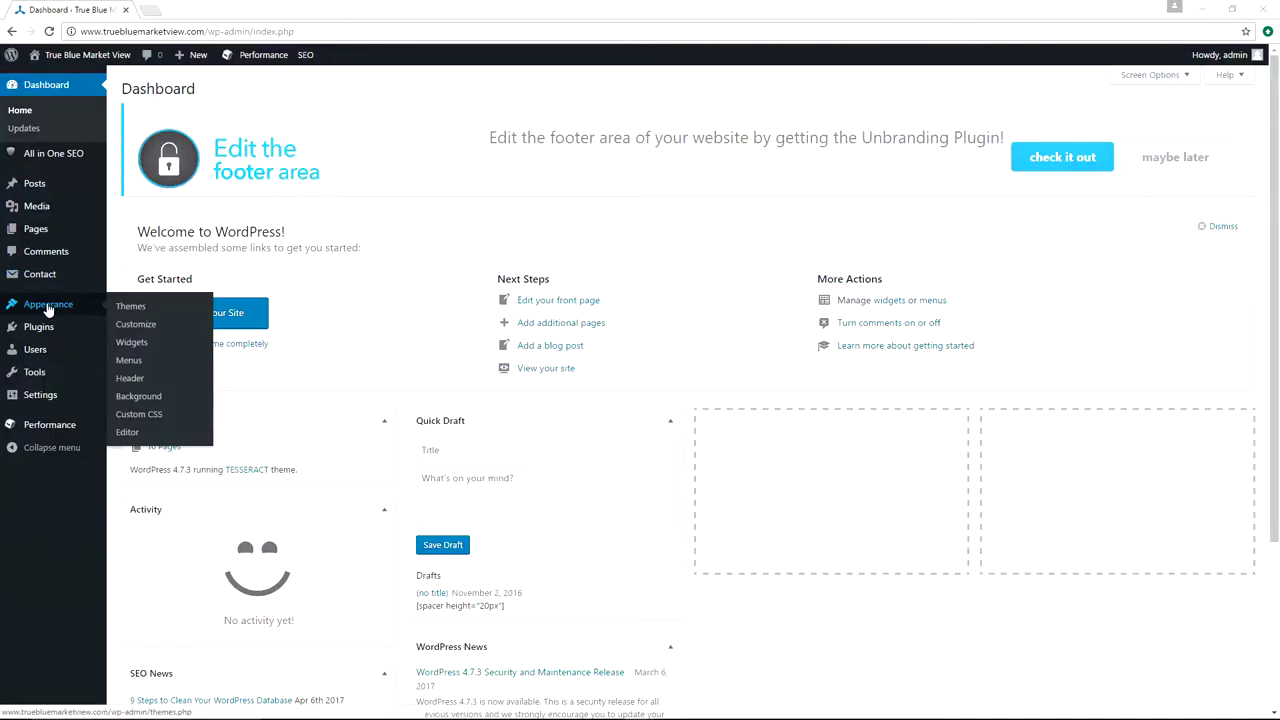
click(136, 307)
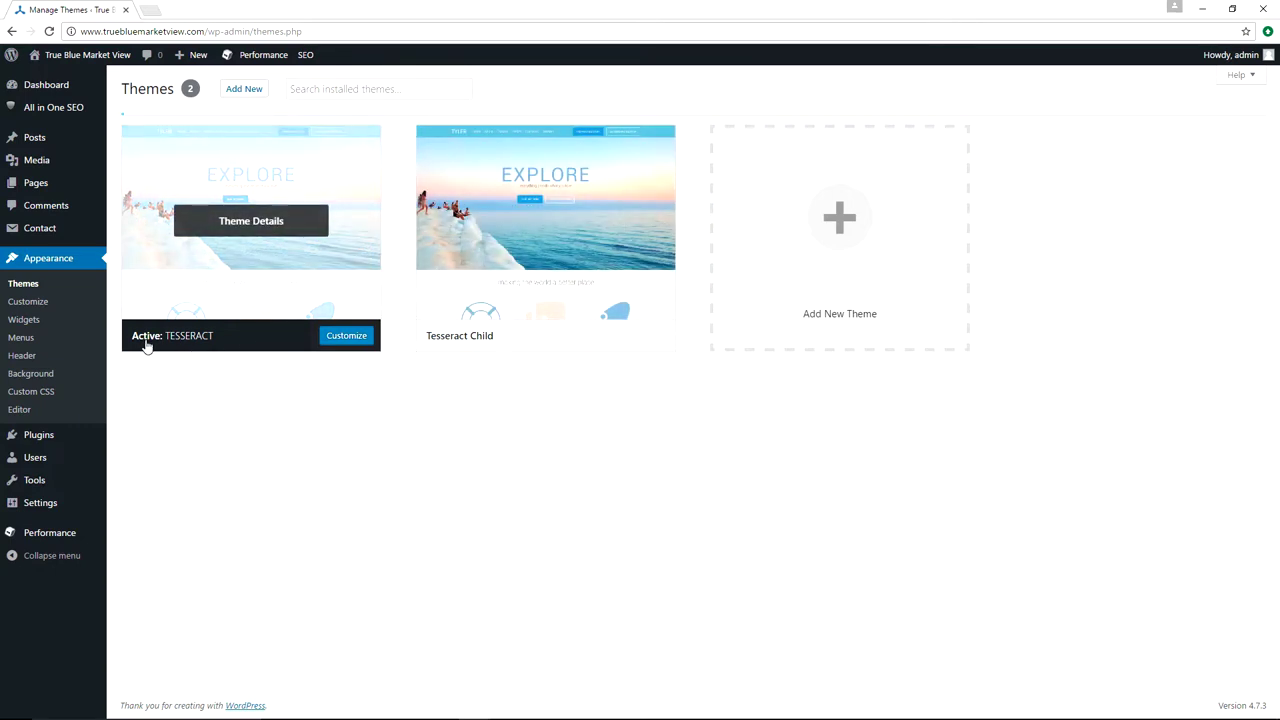
click(268, 226)
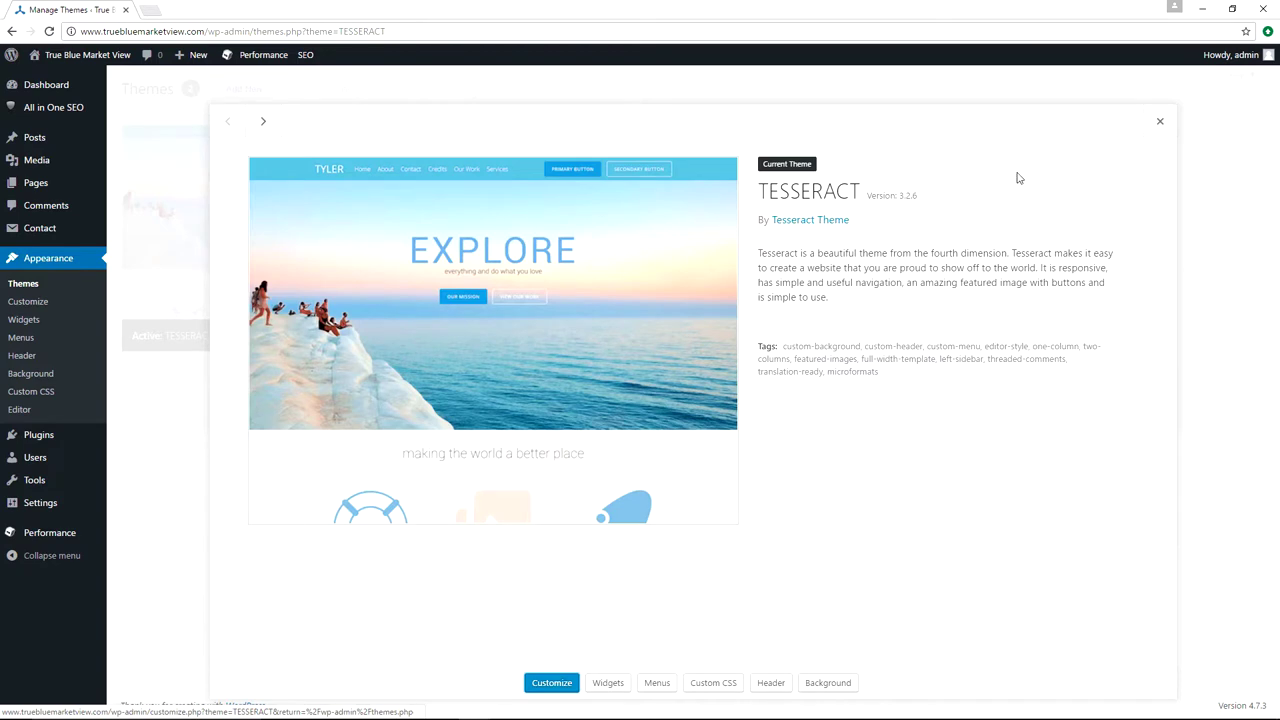
click(1160, 123)
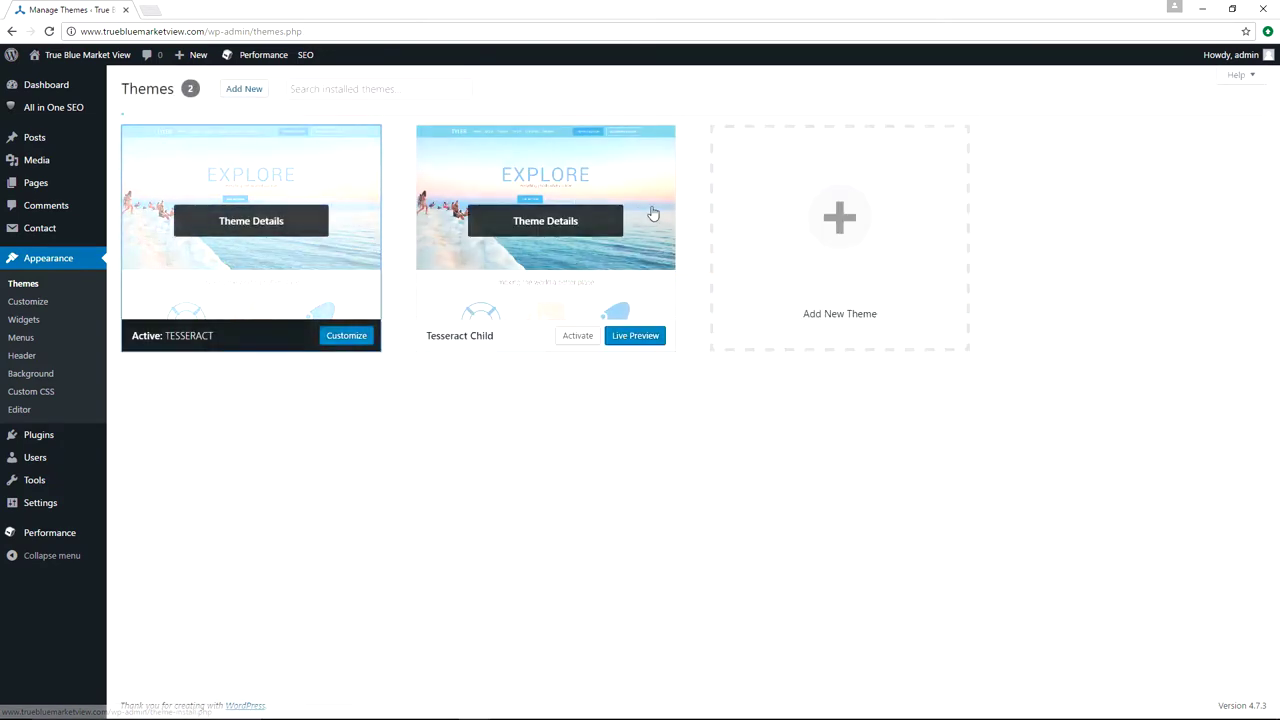
click(521, 228)
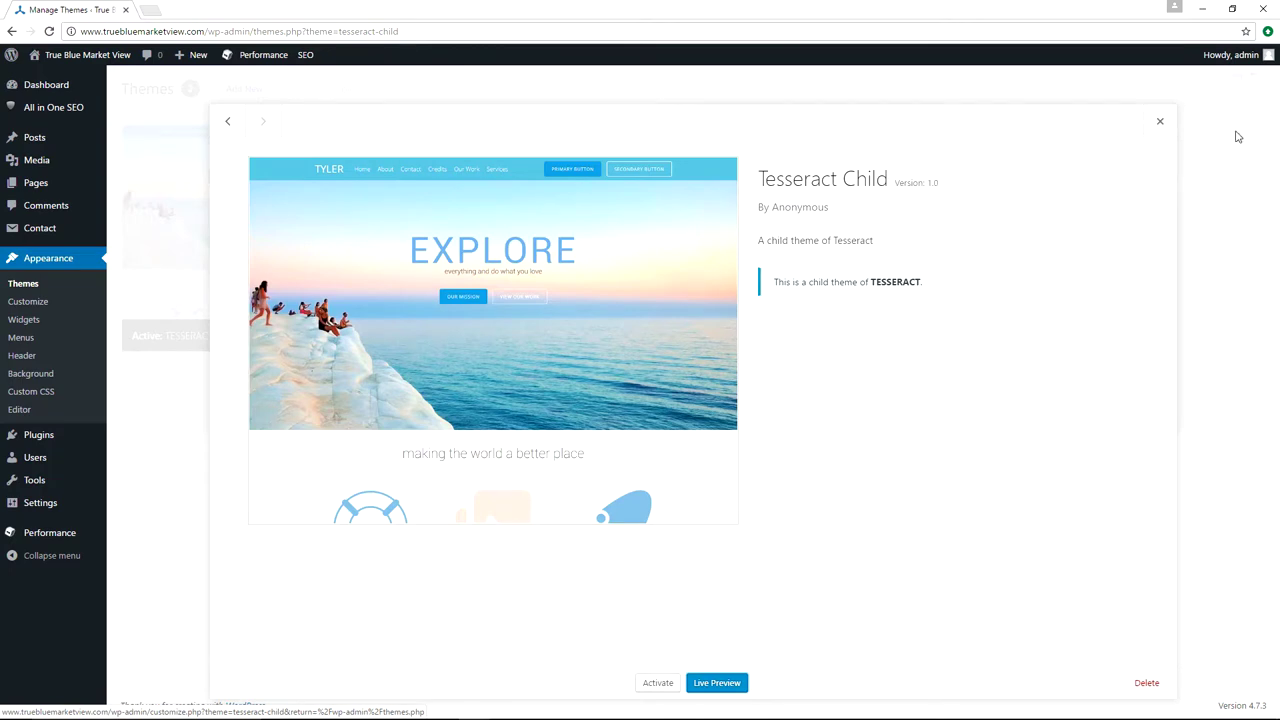
click(1157, 123)
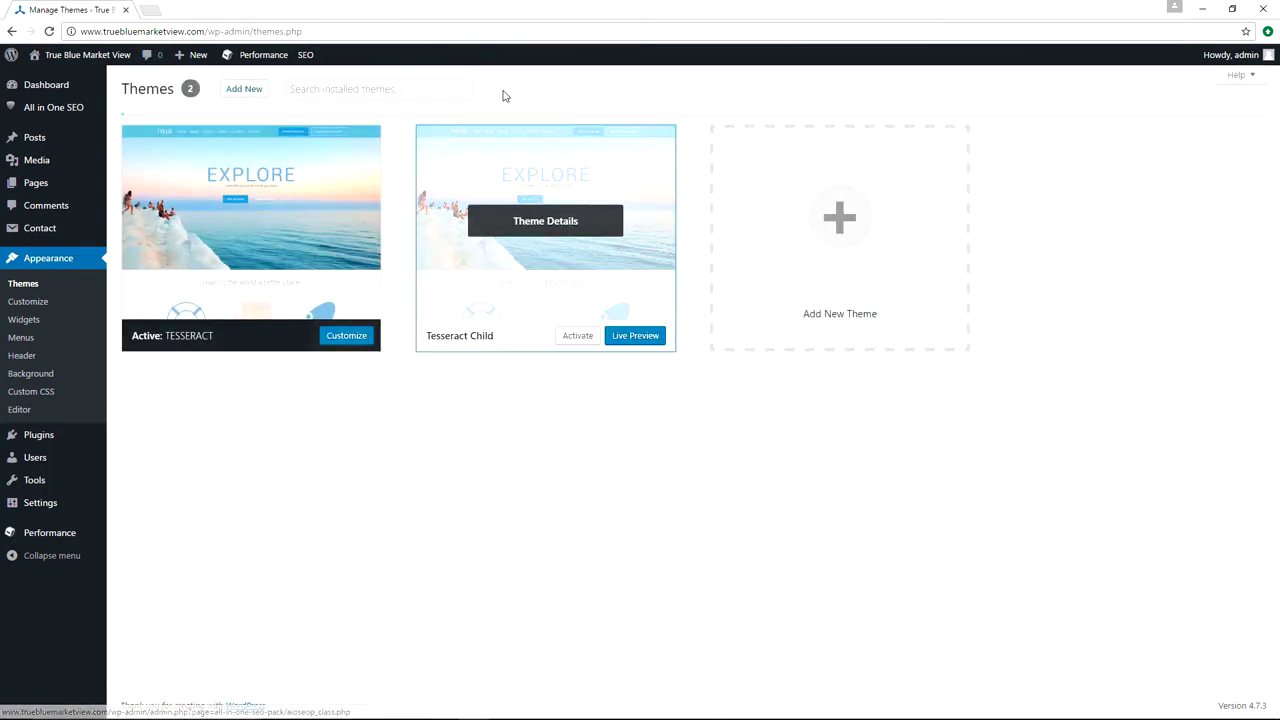
- Open the True Blue Market View customizer, switch to Firefox, refresh truebluemarketview.com, and examine its header and footer
click(28, 302)
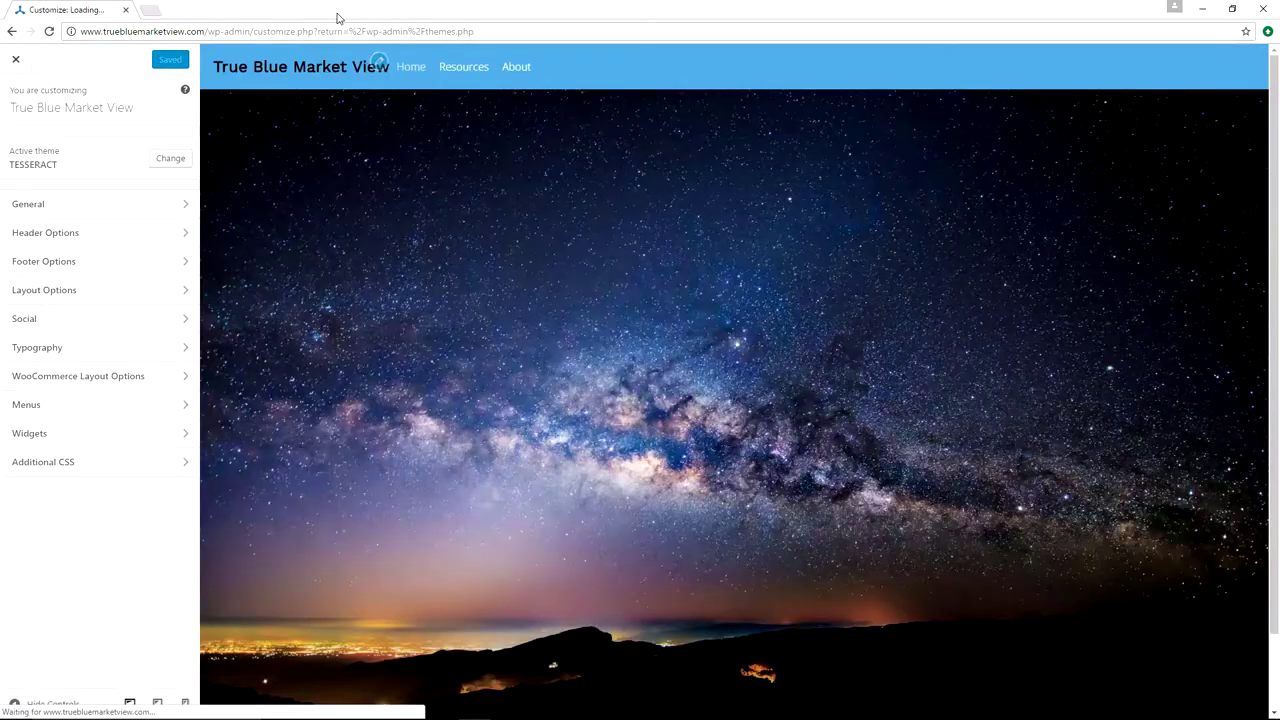
key(alt+Tab)
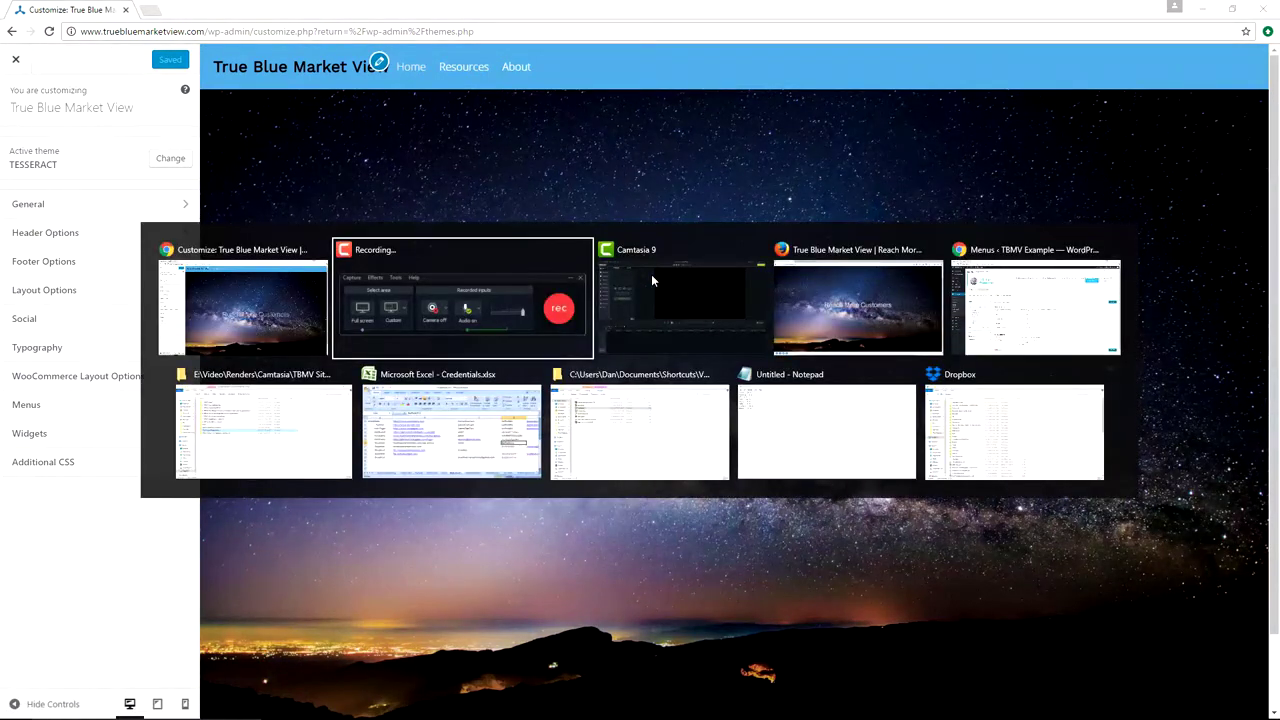
key(alt+Tab)
key(alt+Tab)
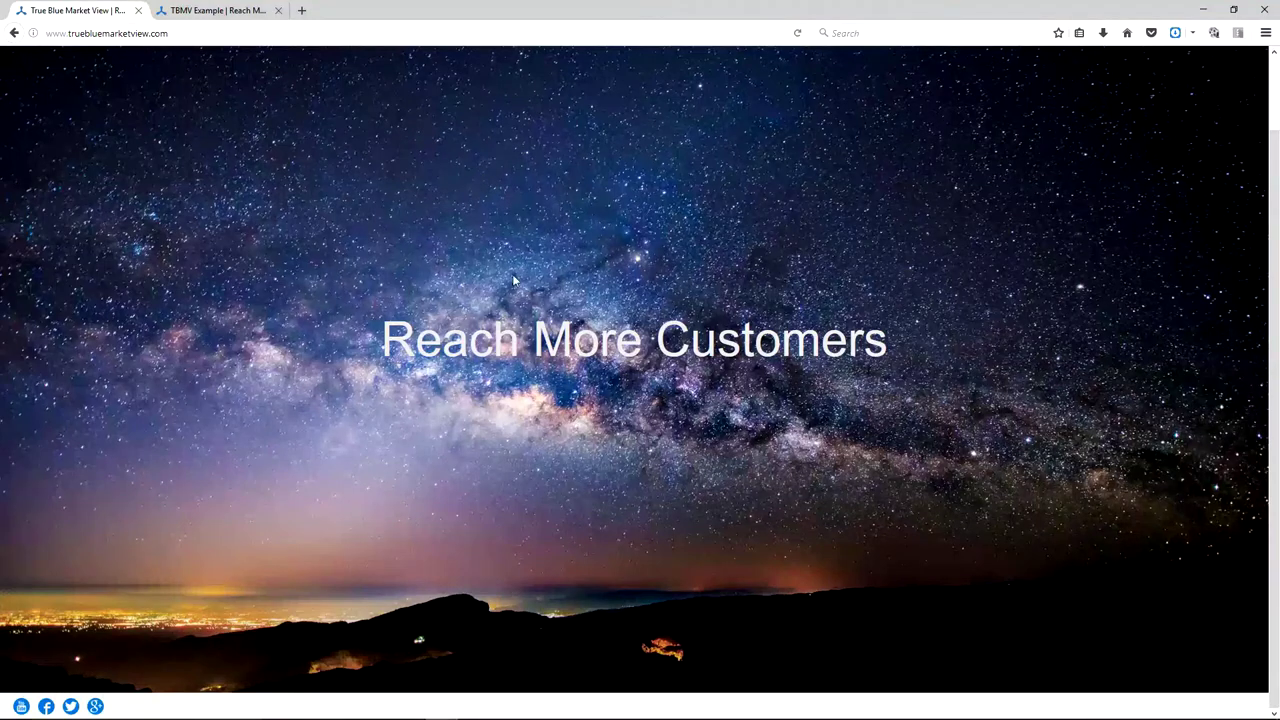
scroll(300, 110, up, 2)
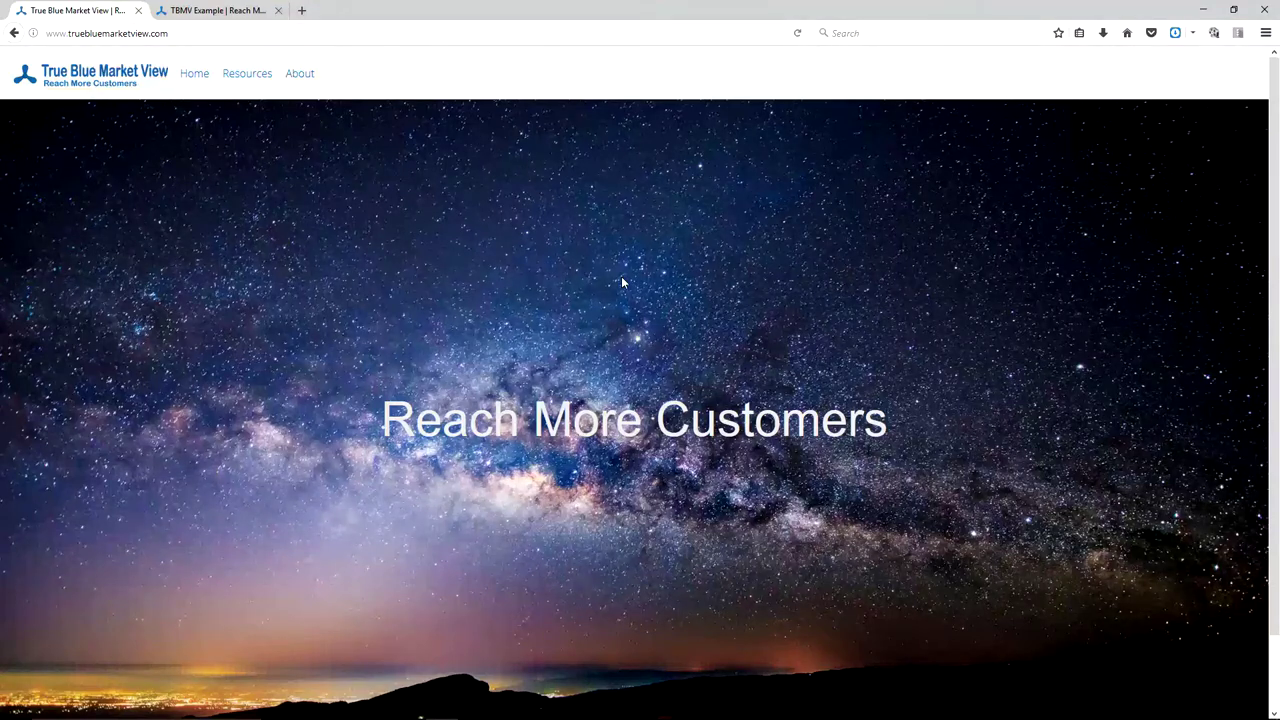
key(F5)
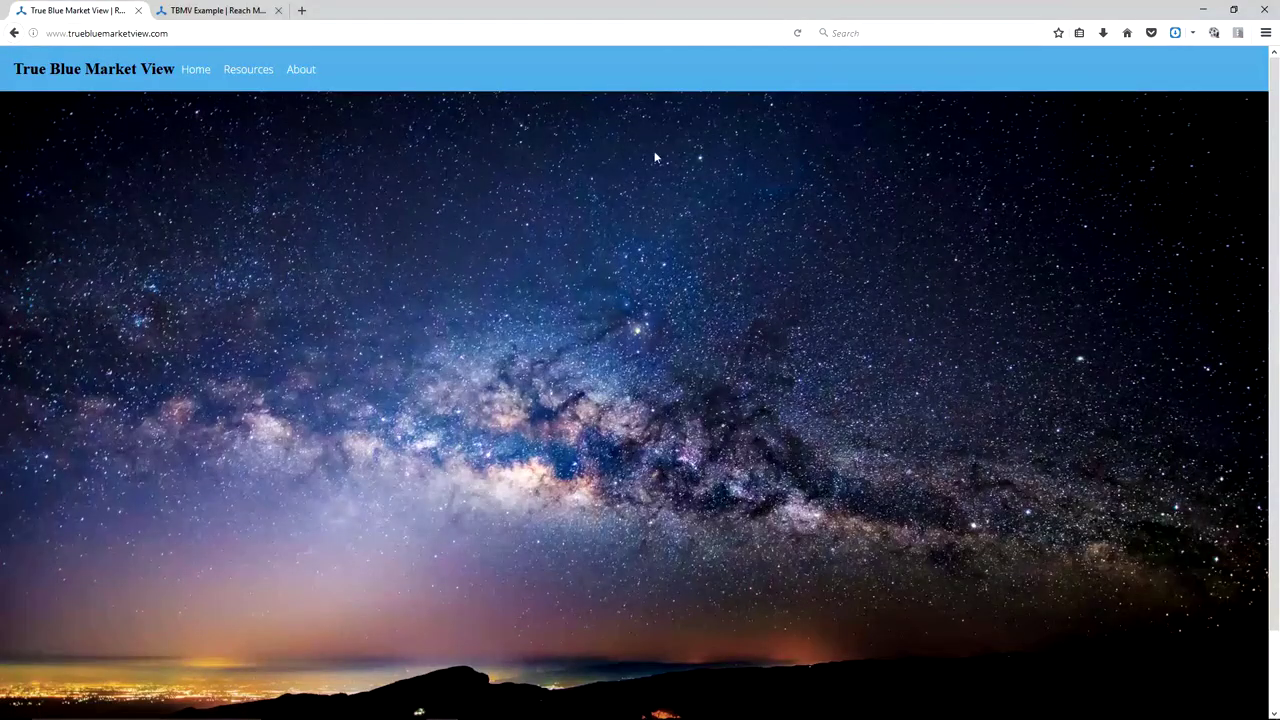
scroll(611, 197, down, 2)
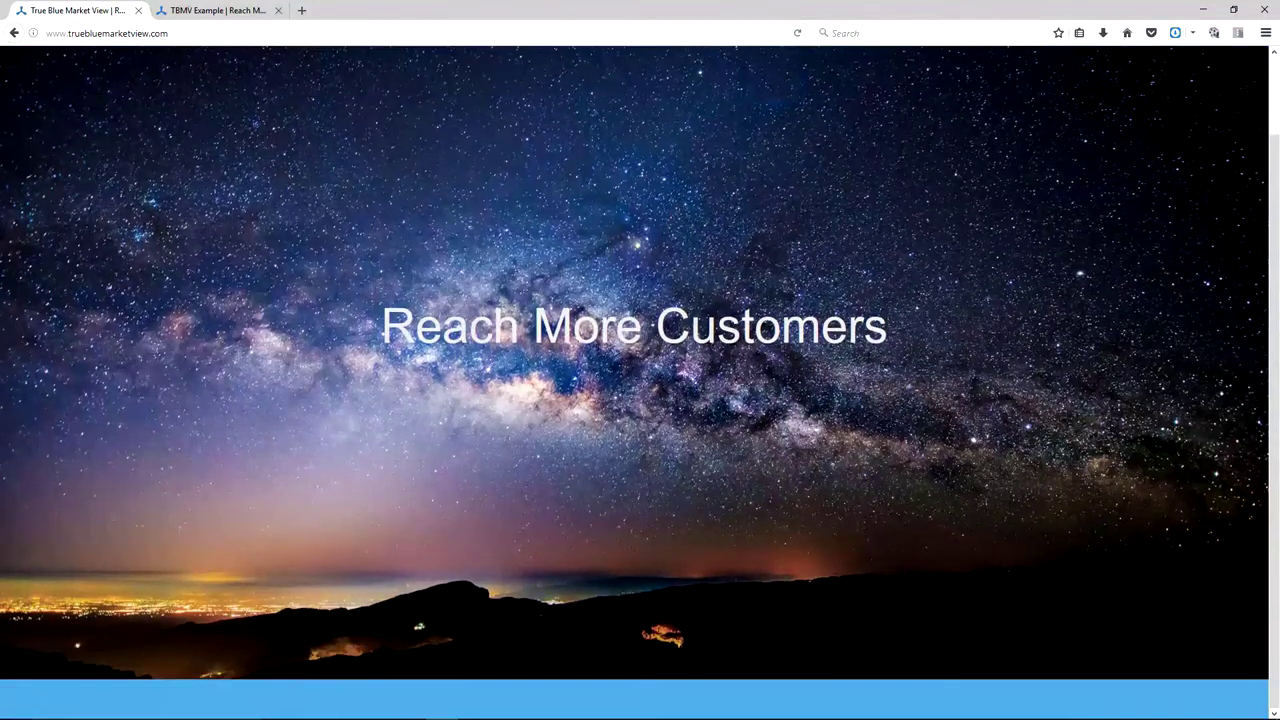
scroll(588, 346, up, 3)
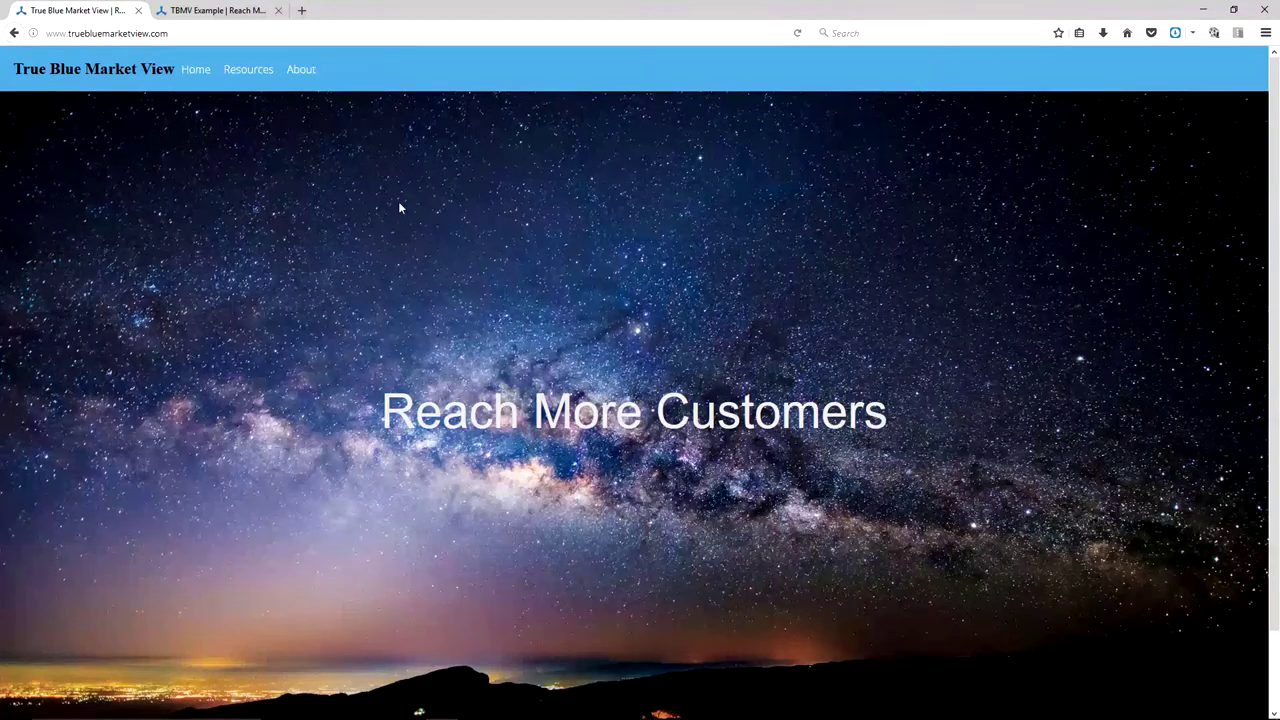
scroll(398, 207, down, 2)
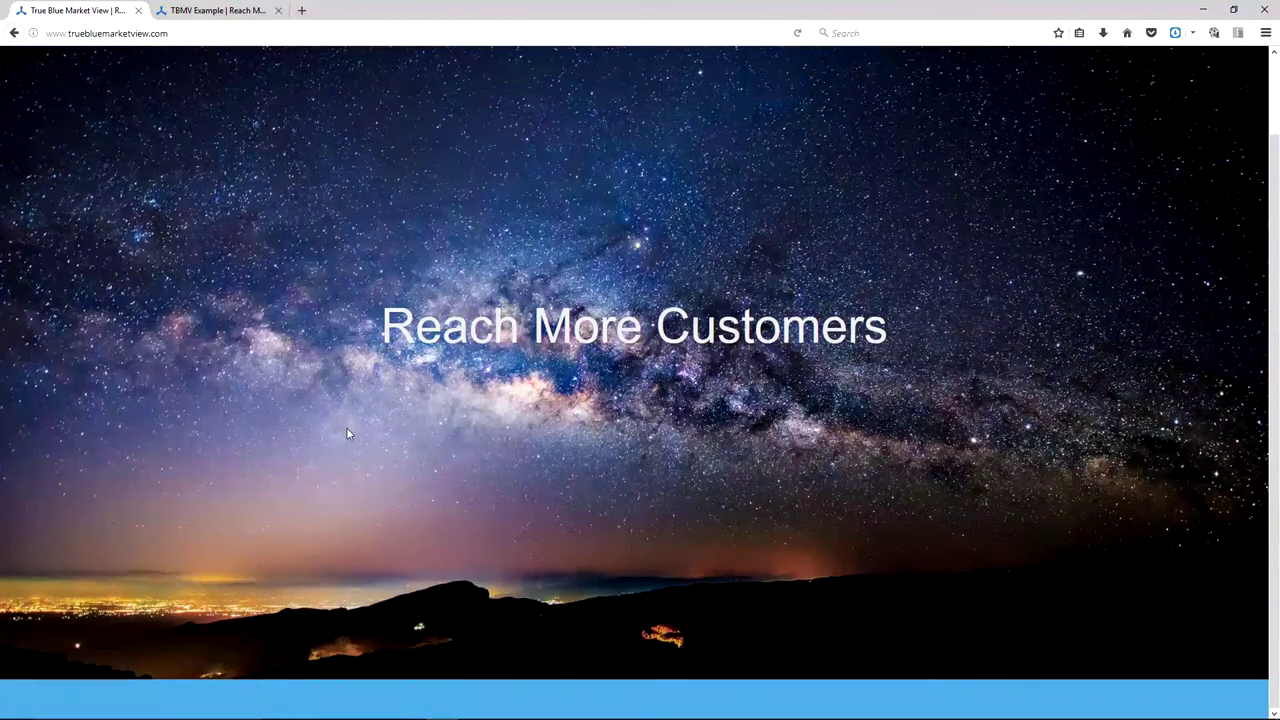
scroll(348, 433, up, 2)
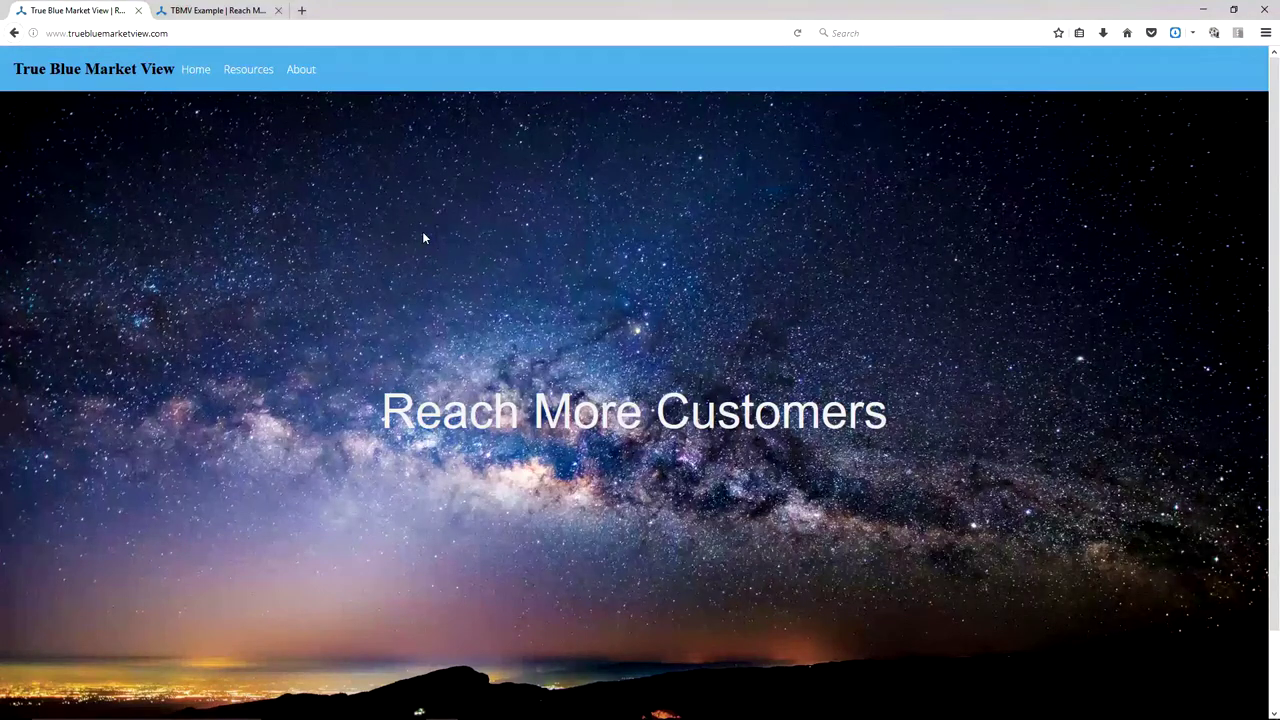
- Return to the True Blue Market View admin dashboard in Chrome and open the customizer for the site
key(alt)
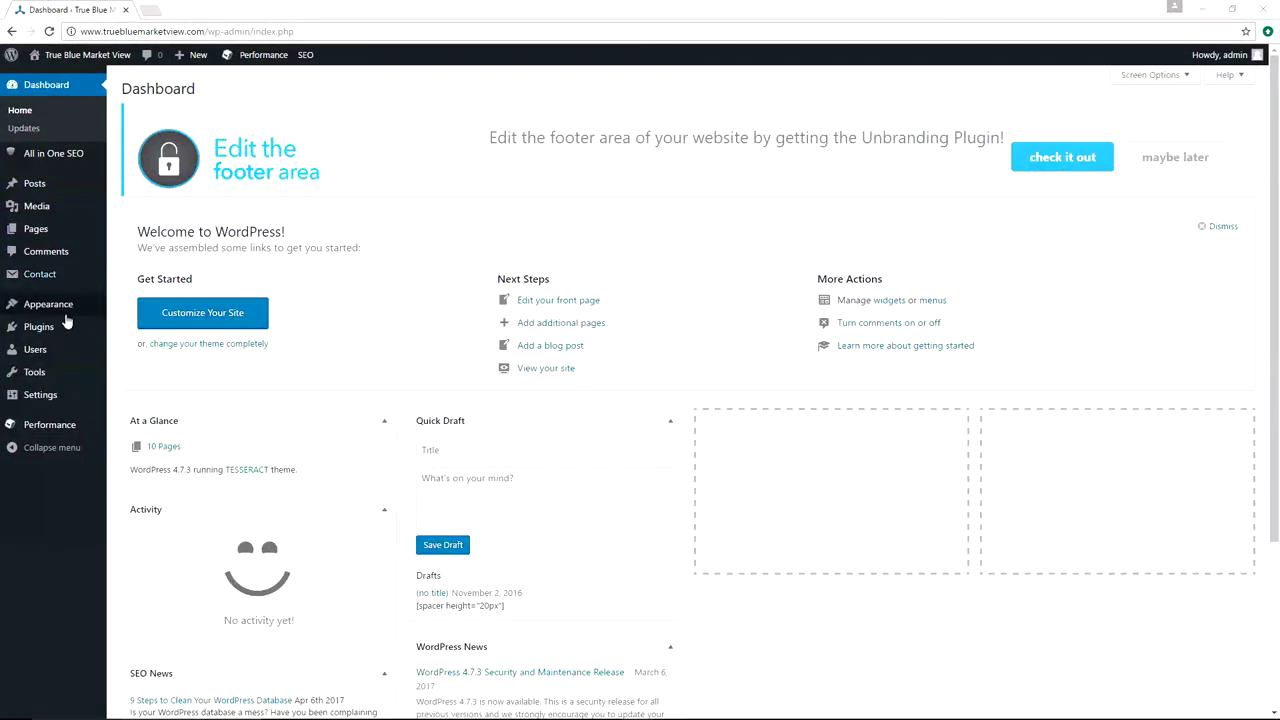
mouse_move(50, 305)
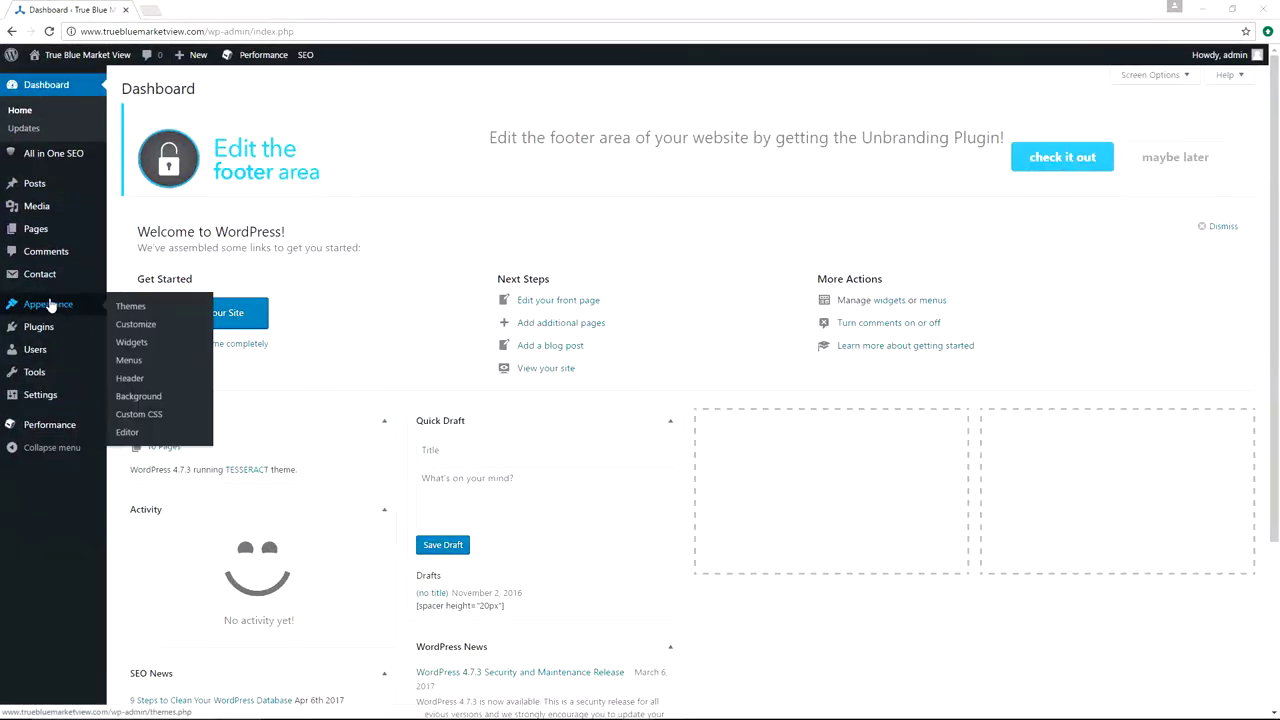
click(137, 327)
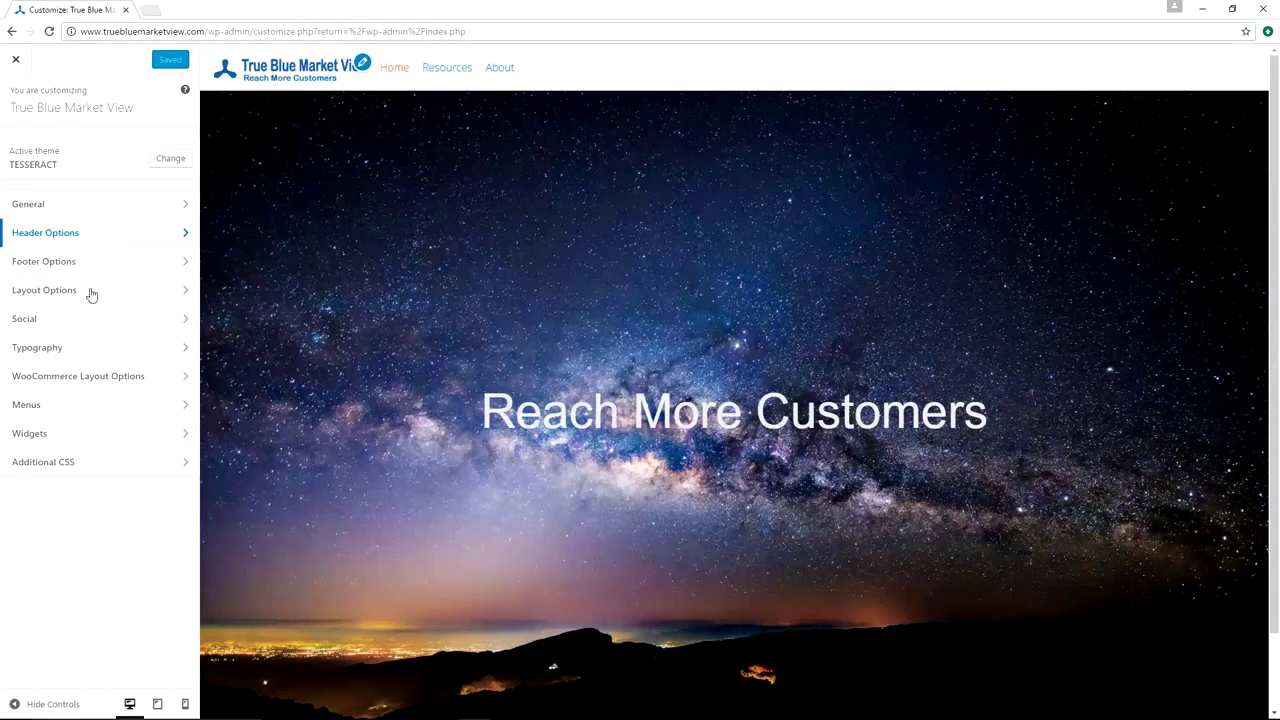
- In the customizer's header menu font styles, set the font spacing to 5 px
click(108, 236)
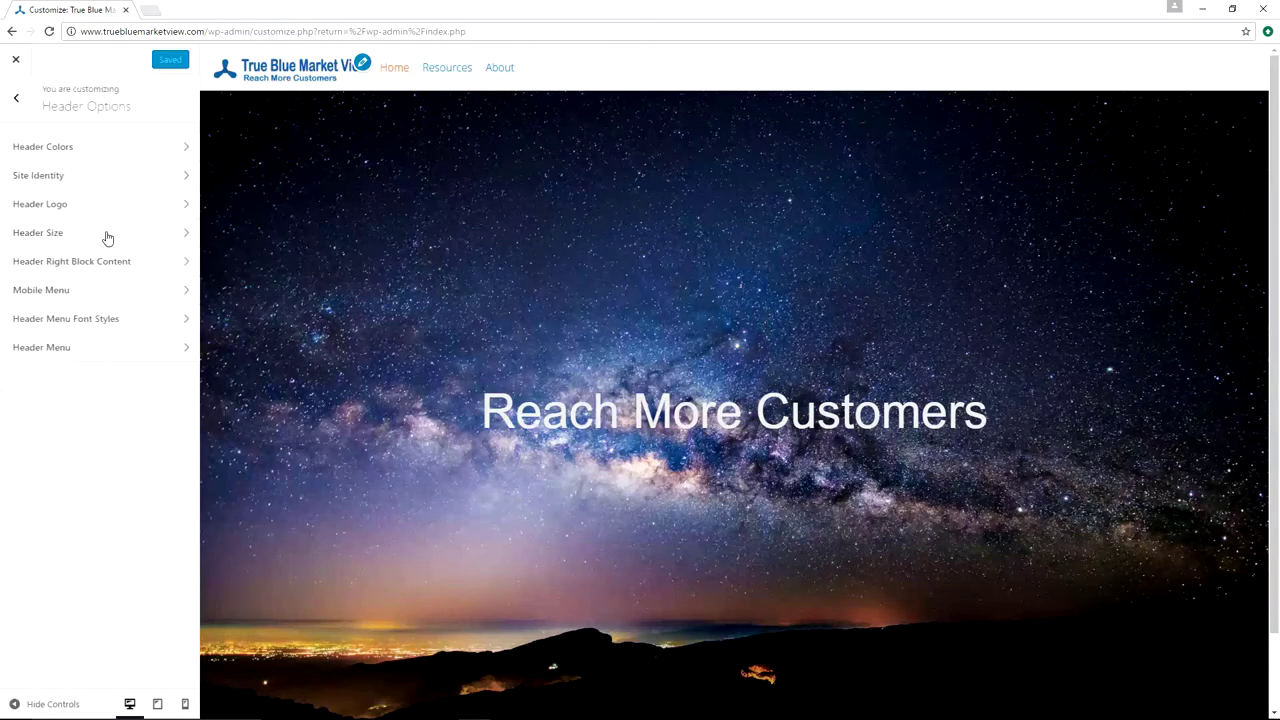
click(138, 326)
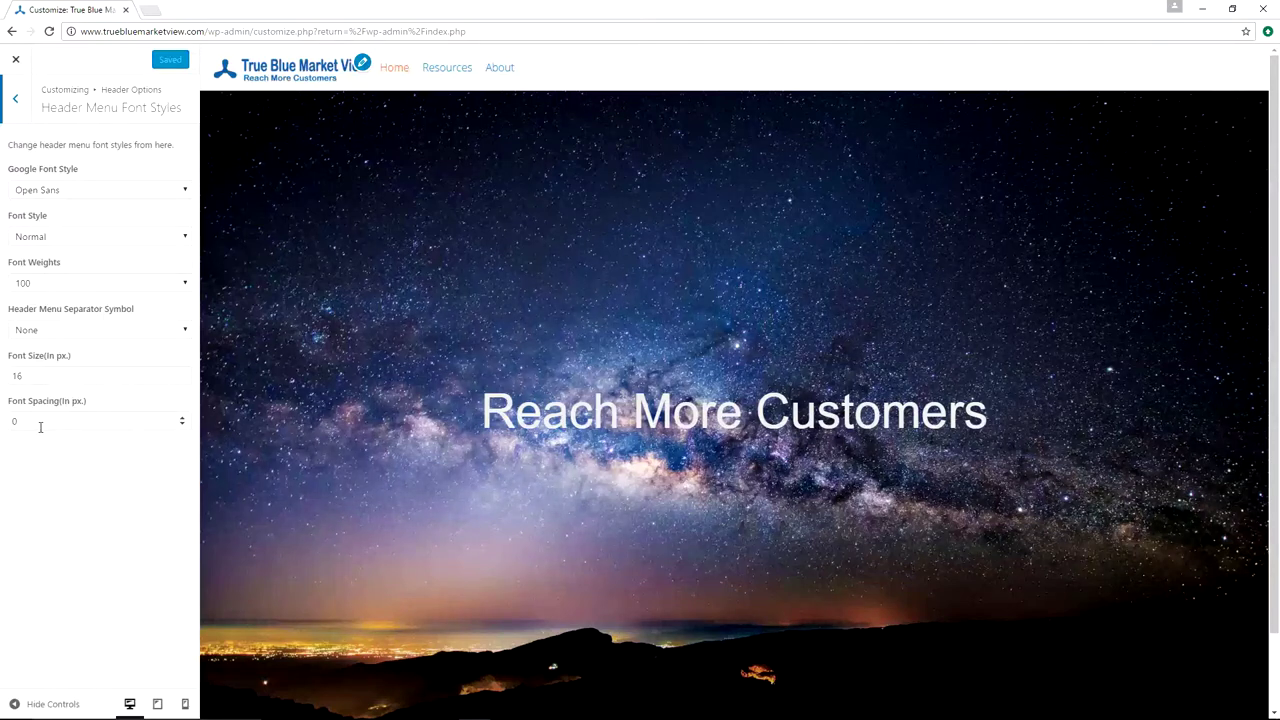
click(127, 425)
key(BackSpace)
text(5)
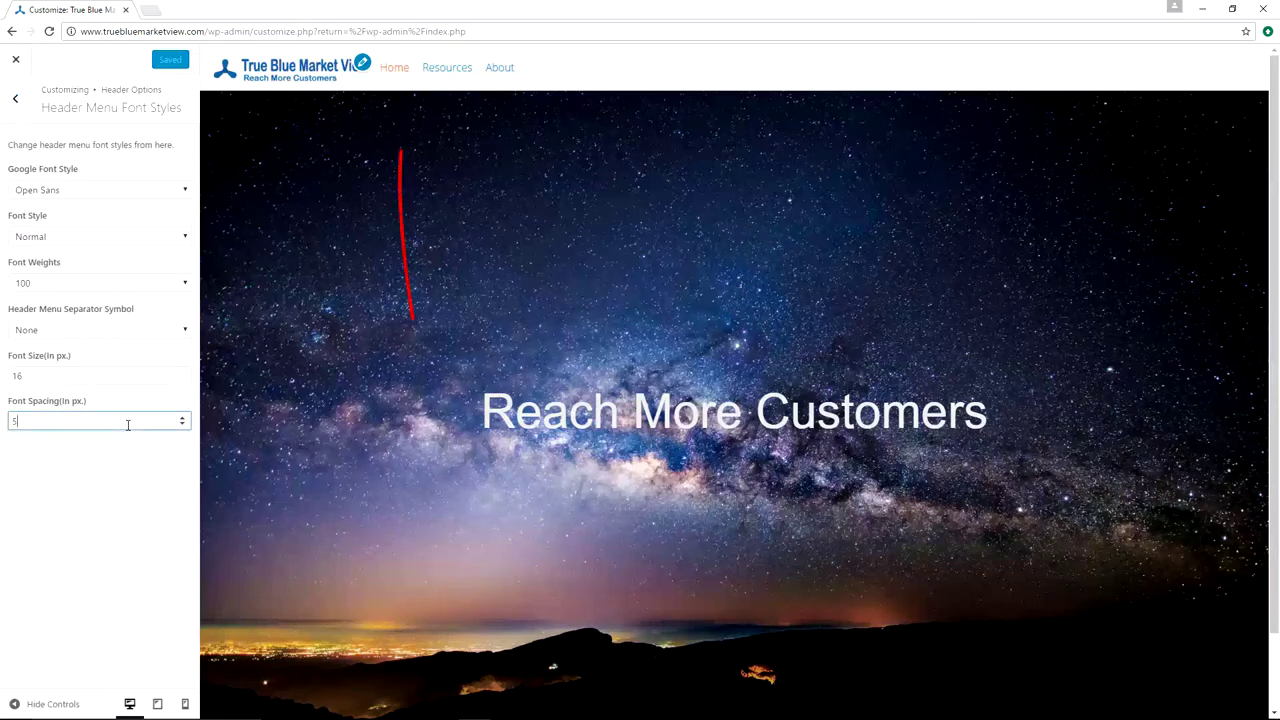
key(shift+Tab)
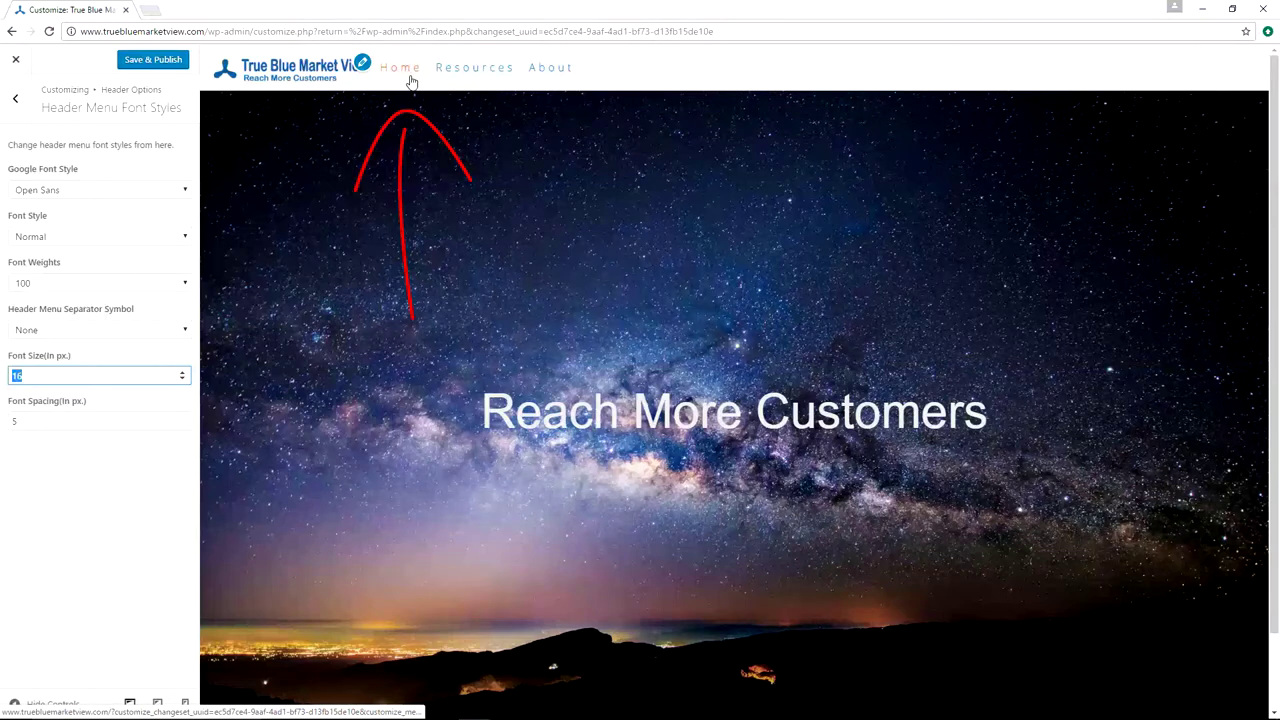
- Restore the header menu's font spacing to 0 px
click(33, 418)
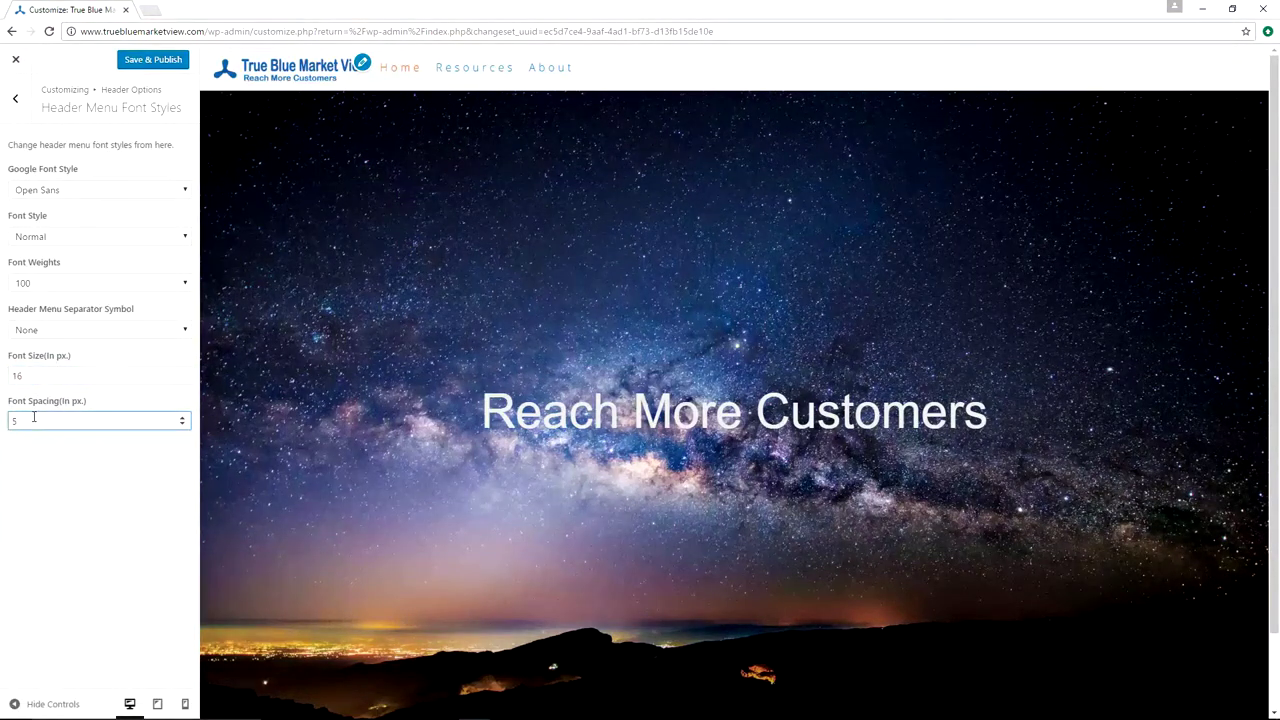
text(0)
key(shift+Tab)
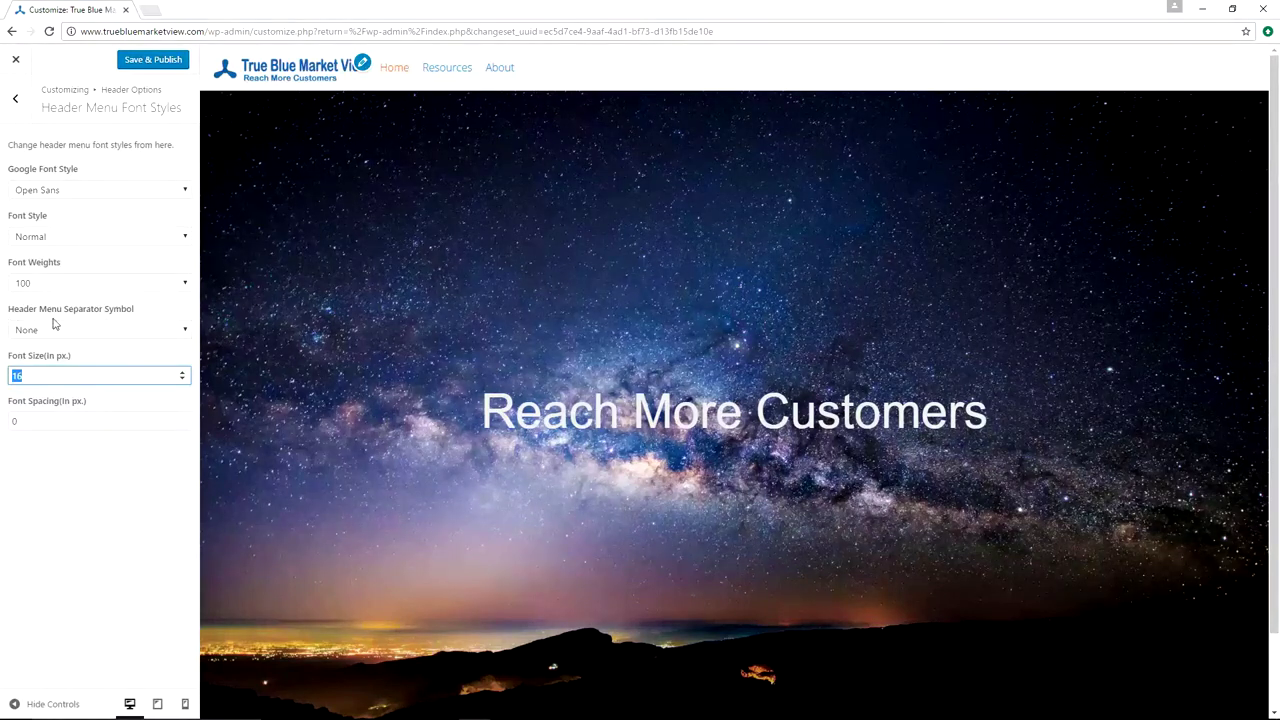
- Try the | symbol as the header menu separator, restore it to None, and return to the header options
click(124, 336)
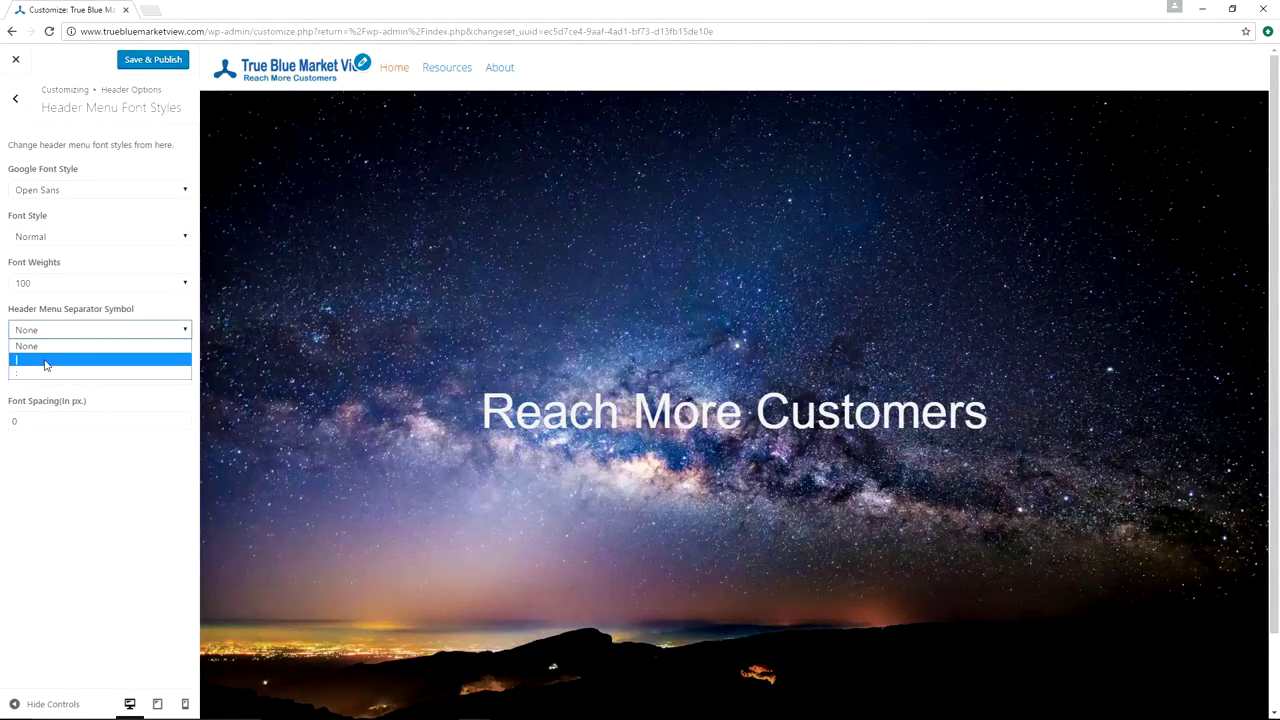
click(47, 366)
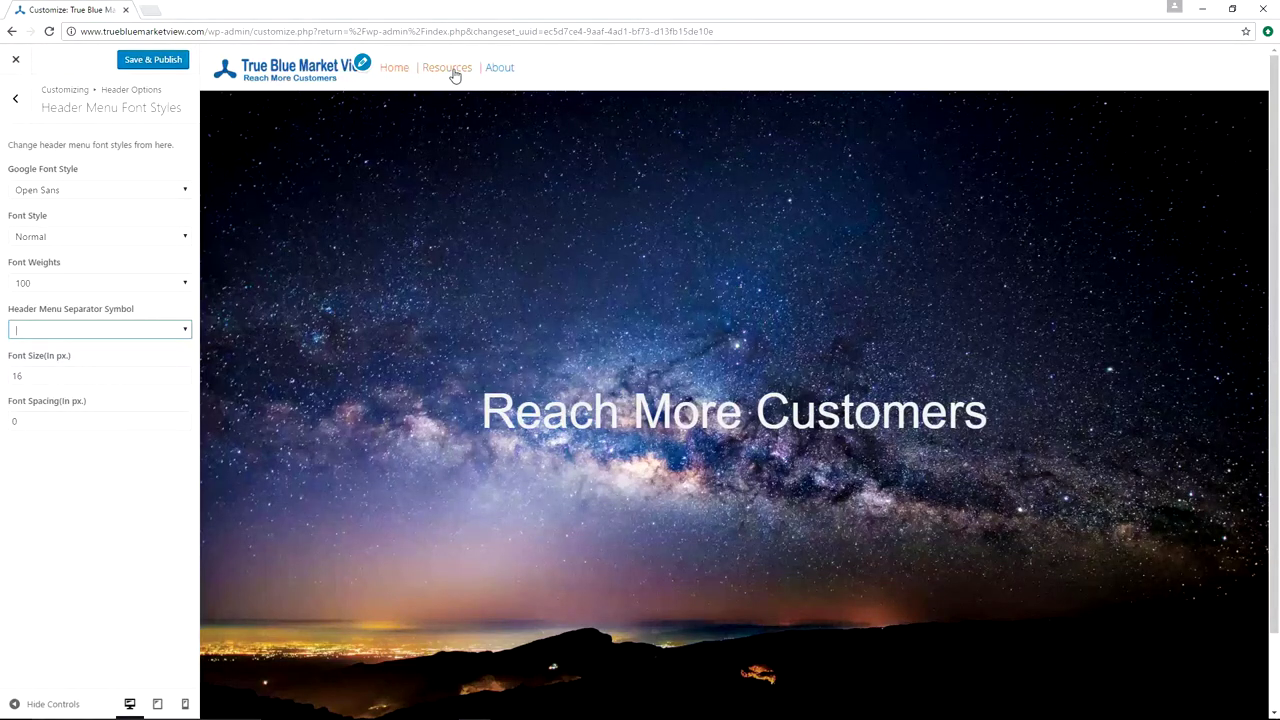
click(54, 334)
click(30, 369)
key(Up)
click(16, 102)
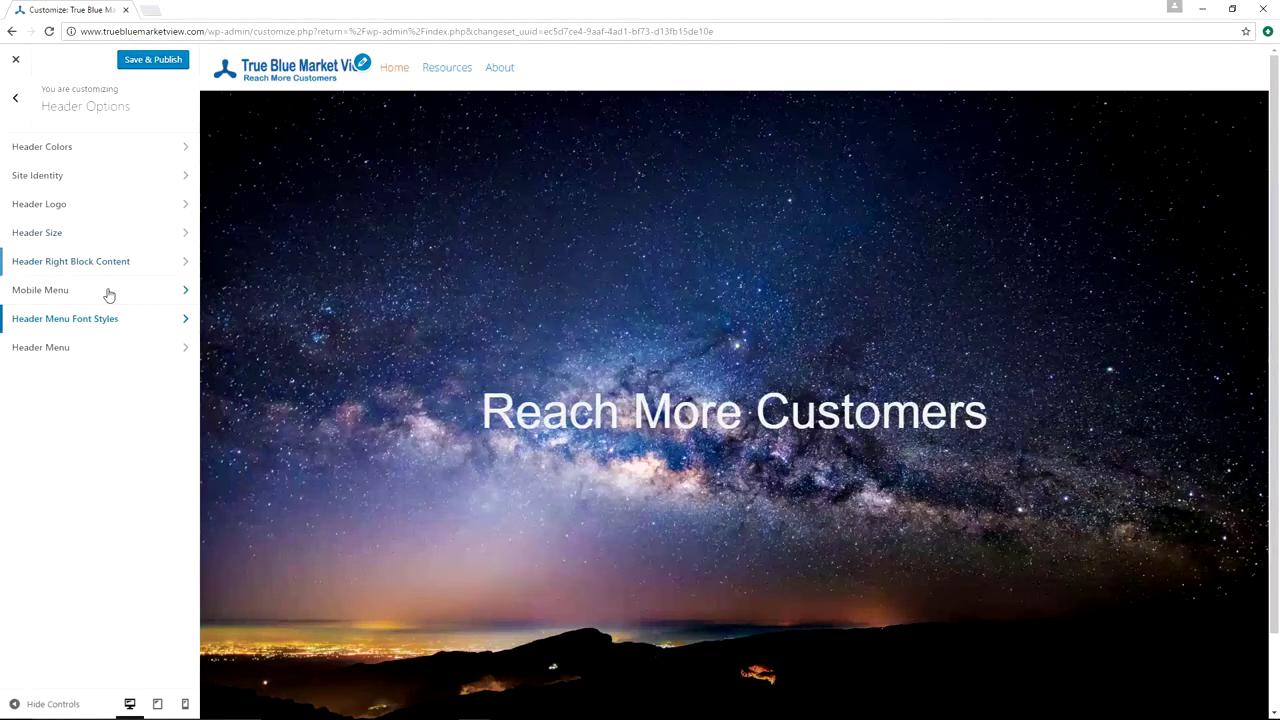
- Check which menu is selected for the header, and return to the main customizer options
click(103, 355)
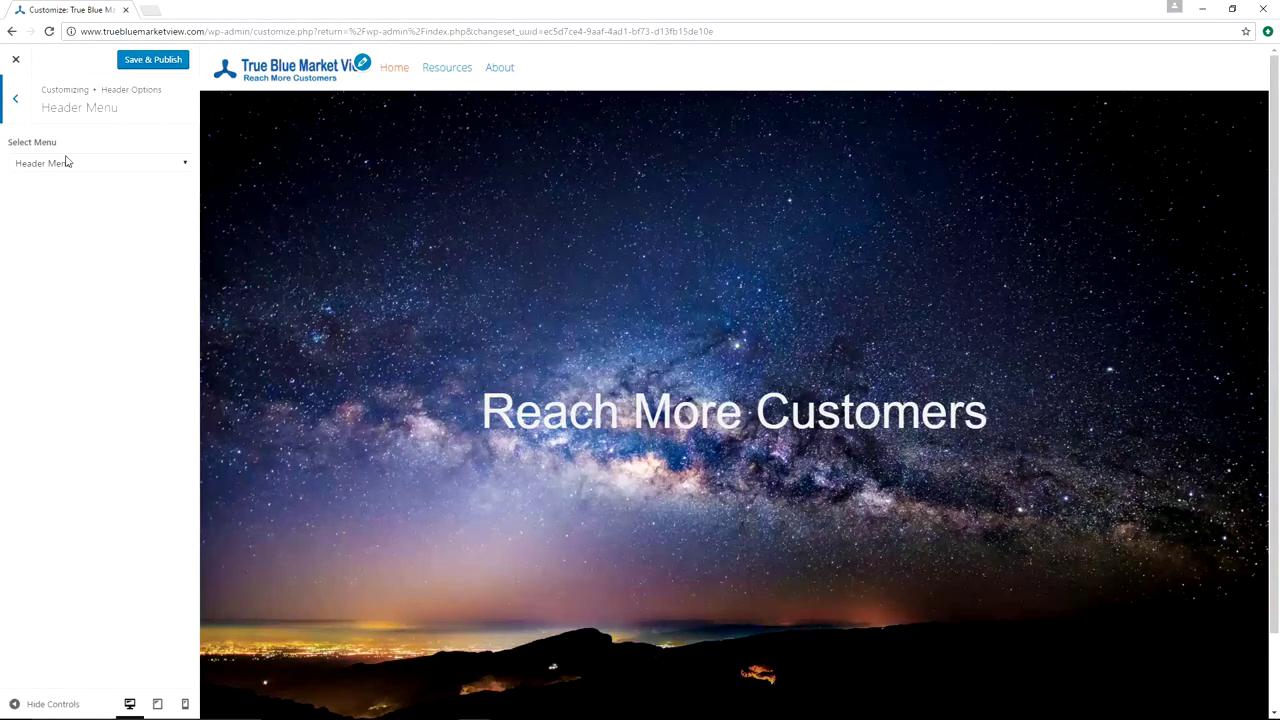
click(17, 104)
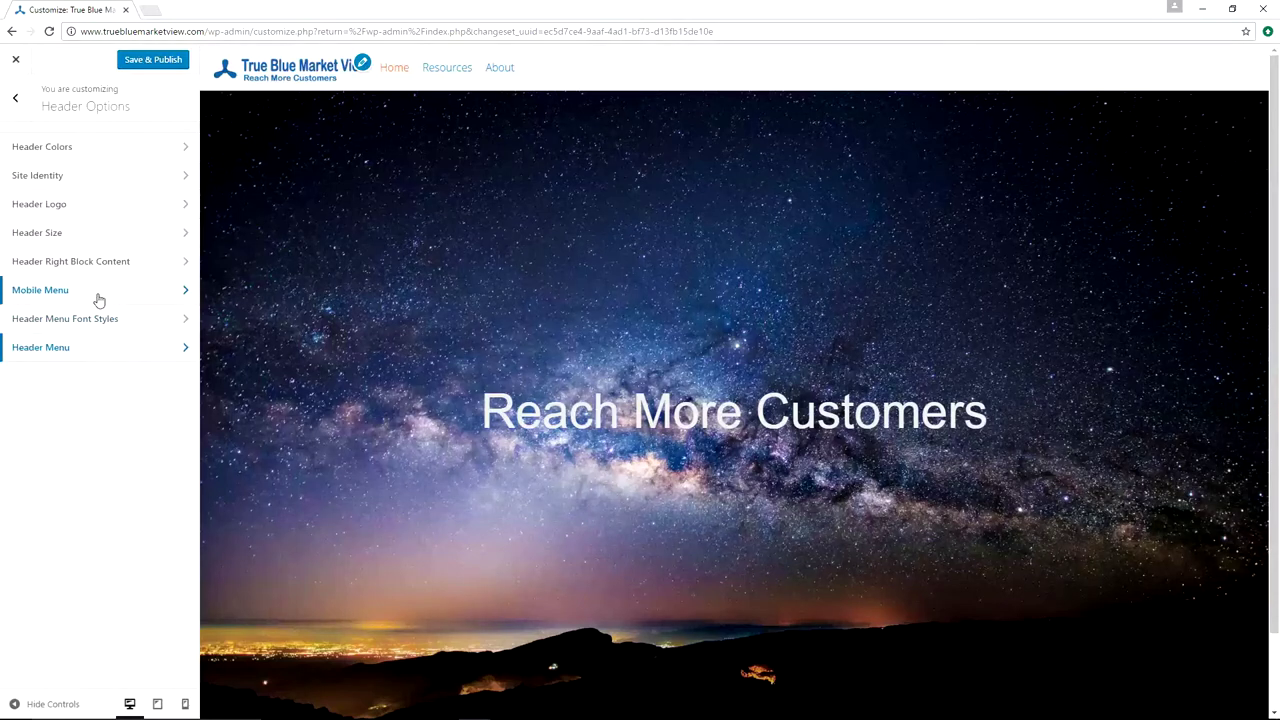
click(19, 103)
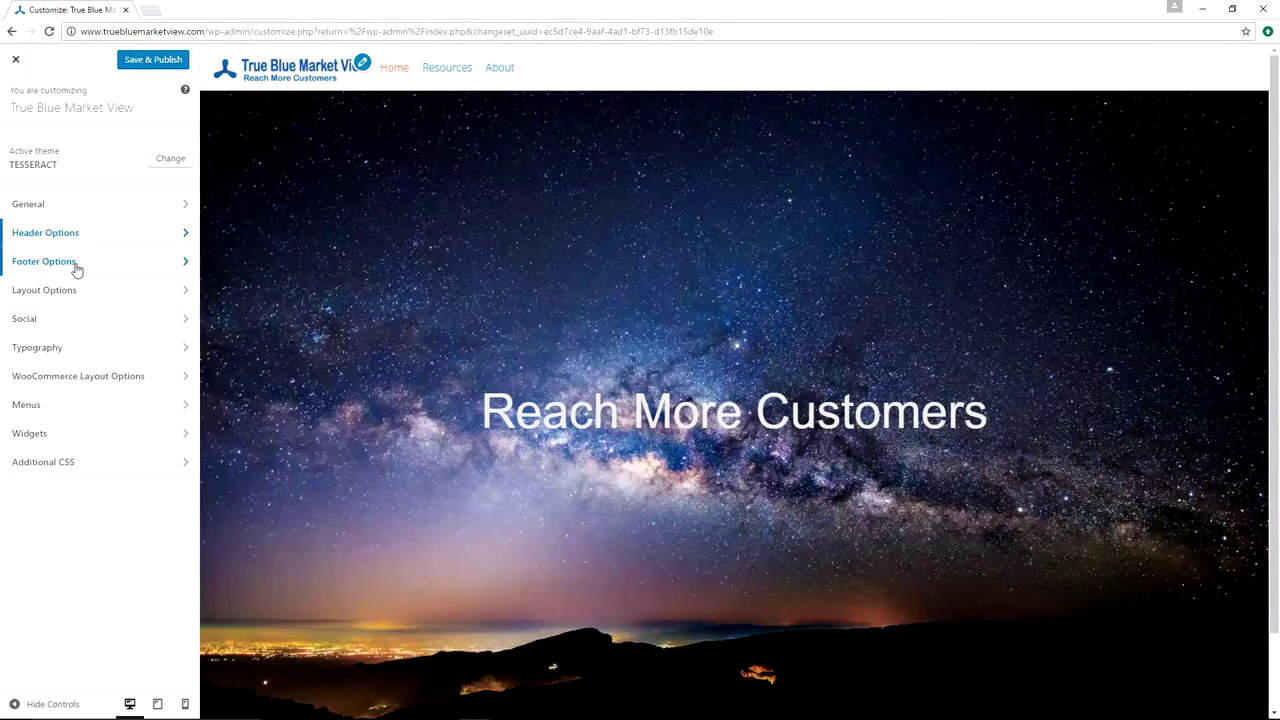
- Examine the footer content options alongside the footer in the site preview, and return to the main customizer options
click(76, 266)
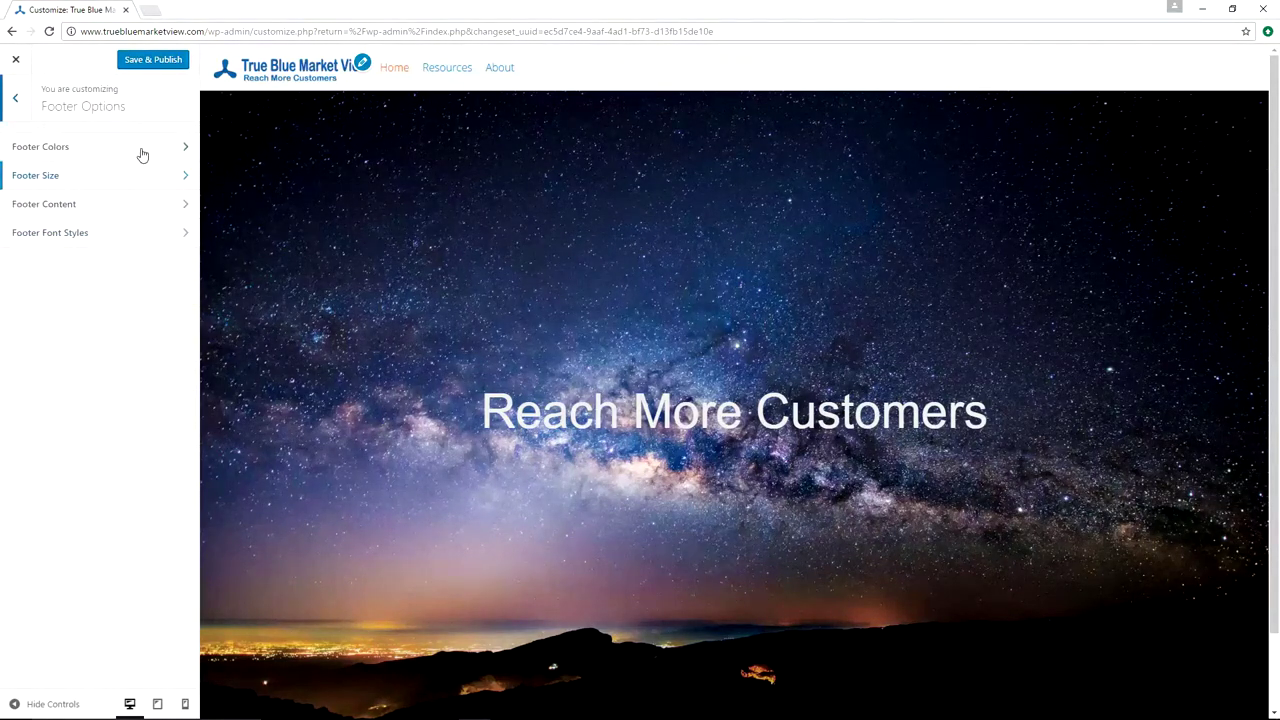
click(106, 214)
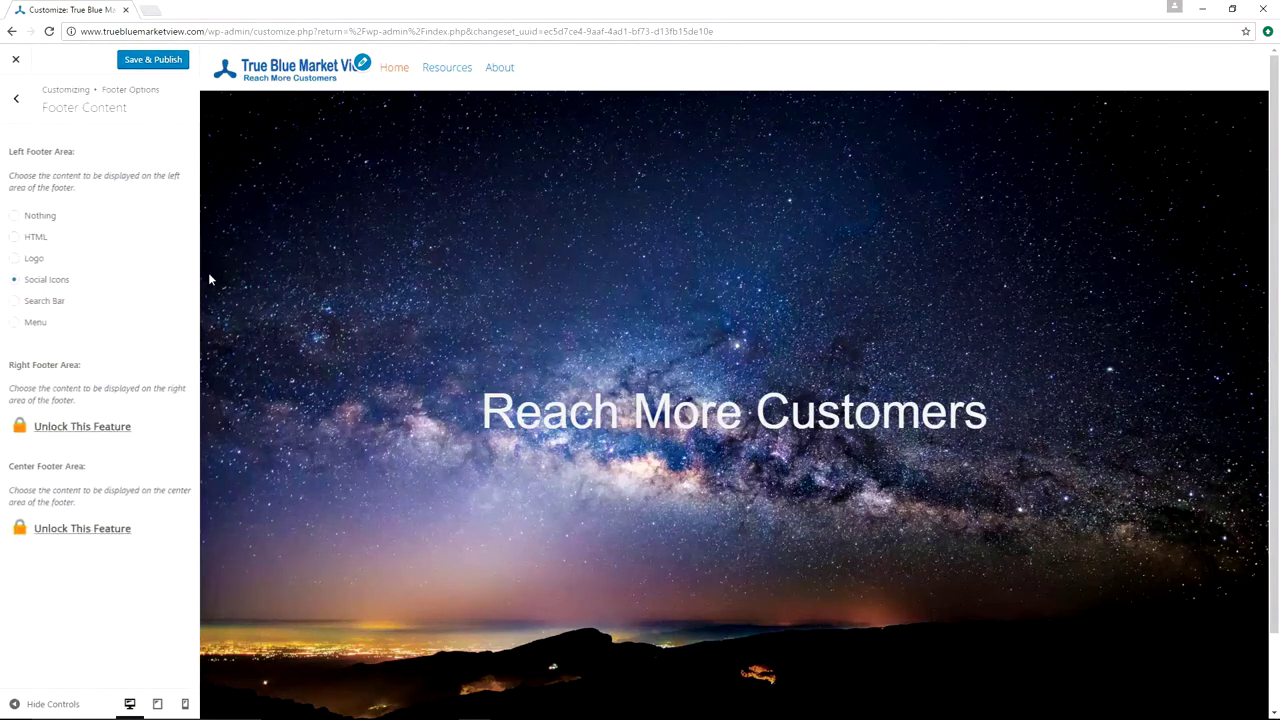
scroll(300, 400, down, 2)
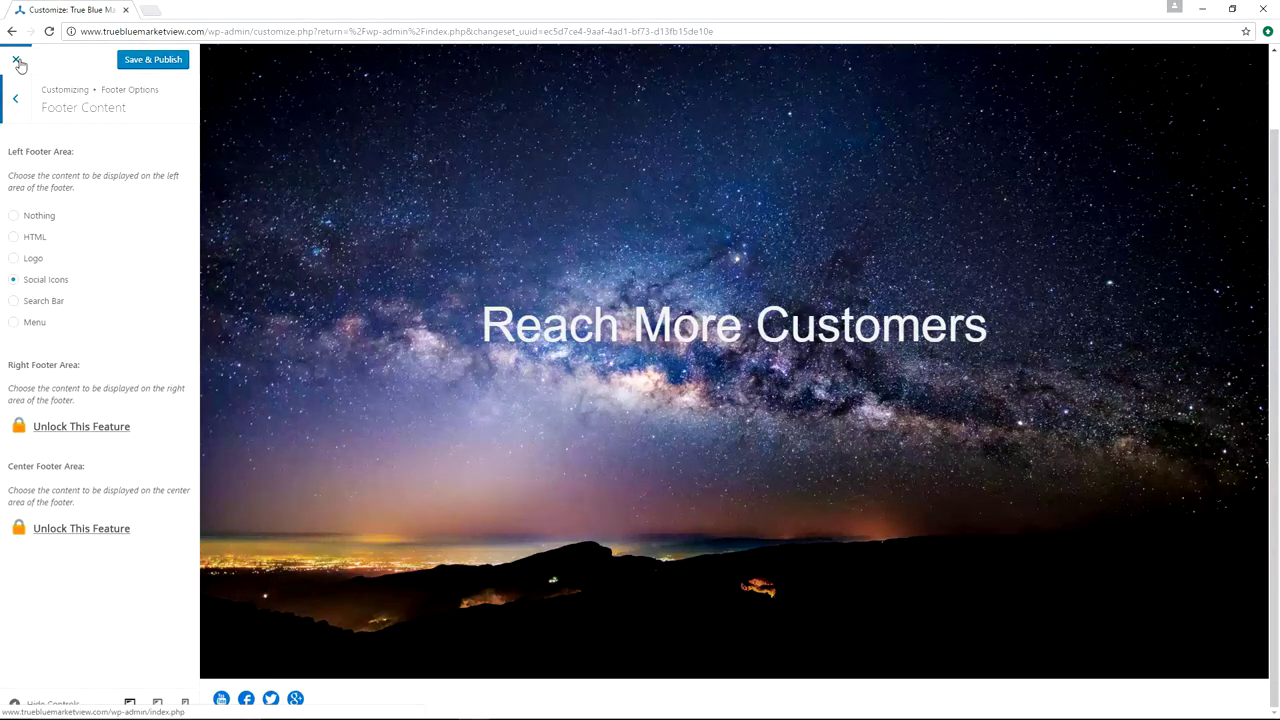
click(5, 106)
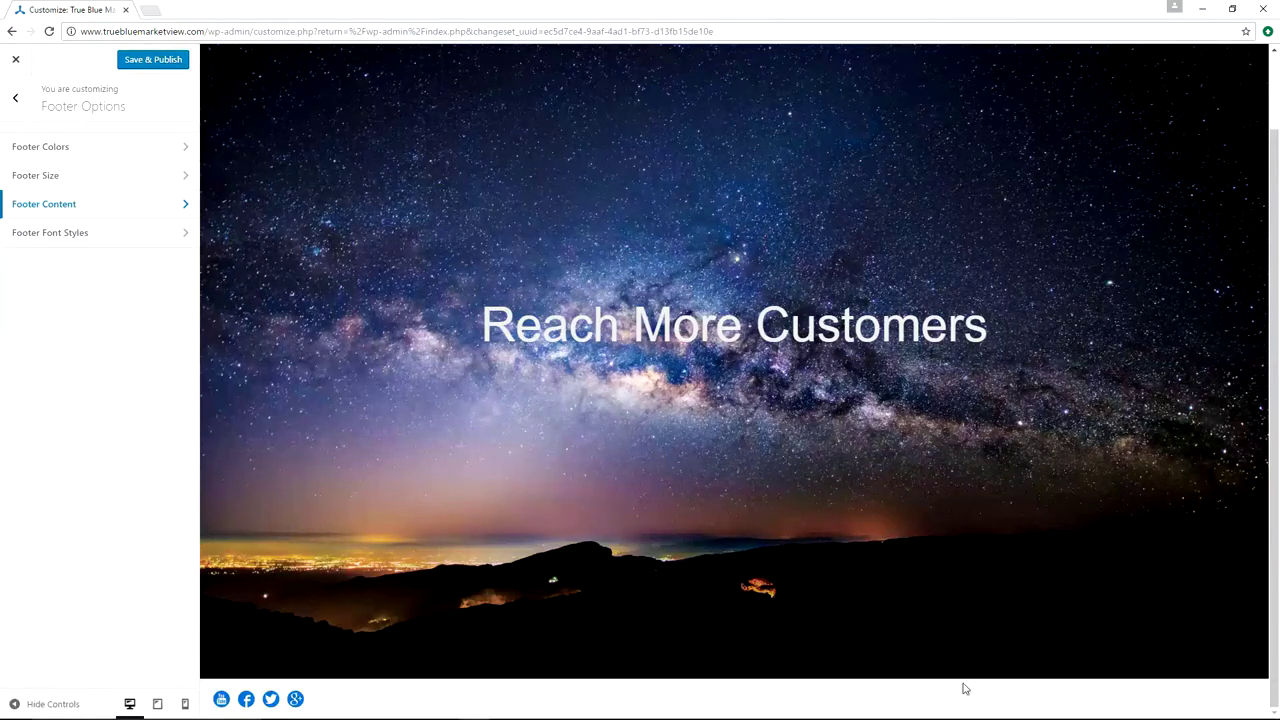
click(12, 104)
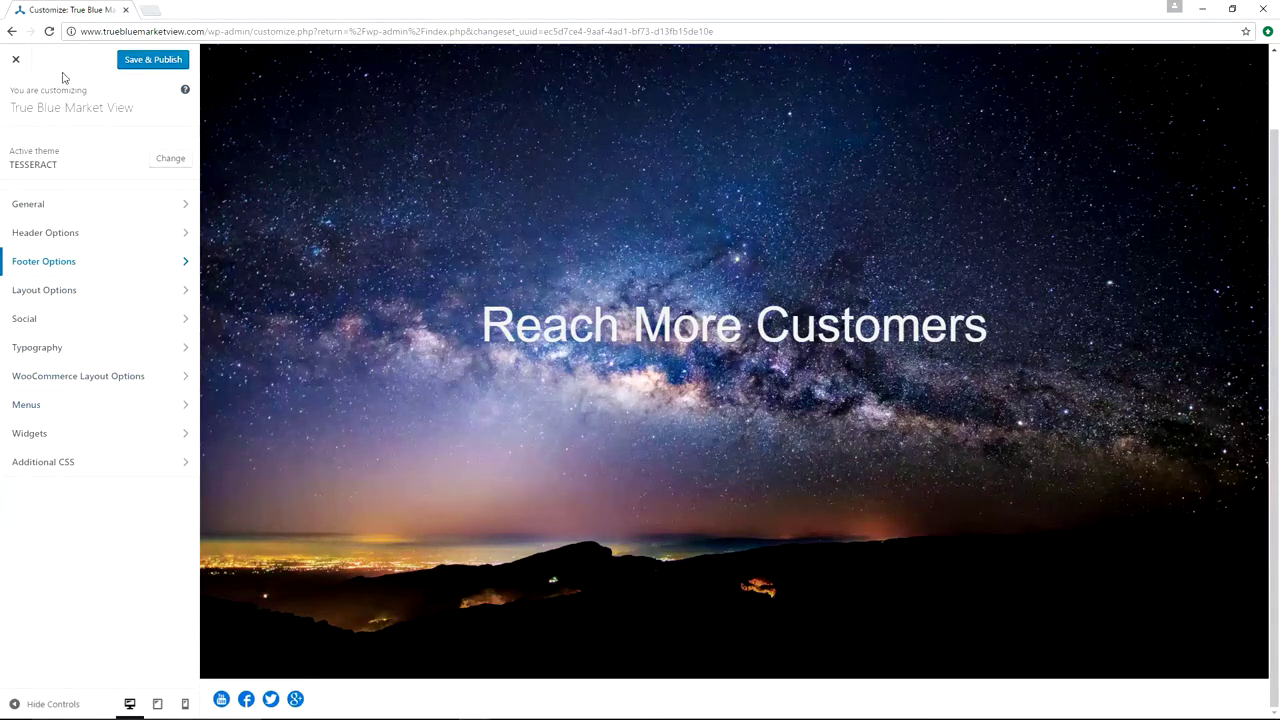
- Examine the Footer Menu's items and display location, and leave the customizer without saving
click(112, 410)
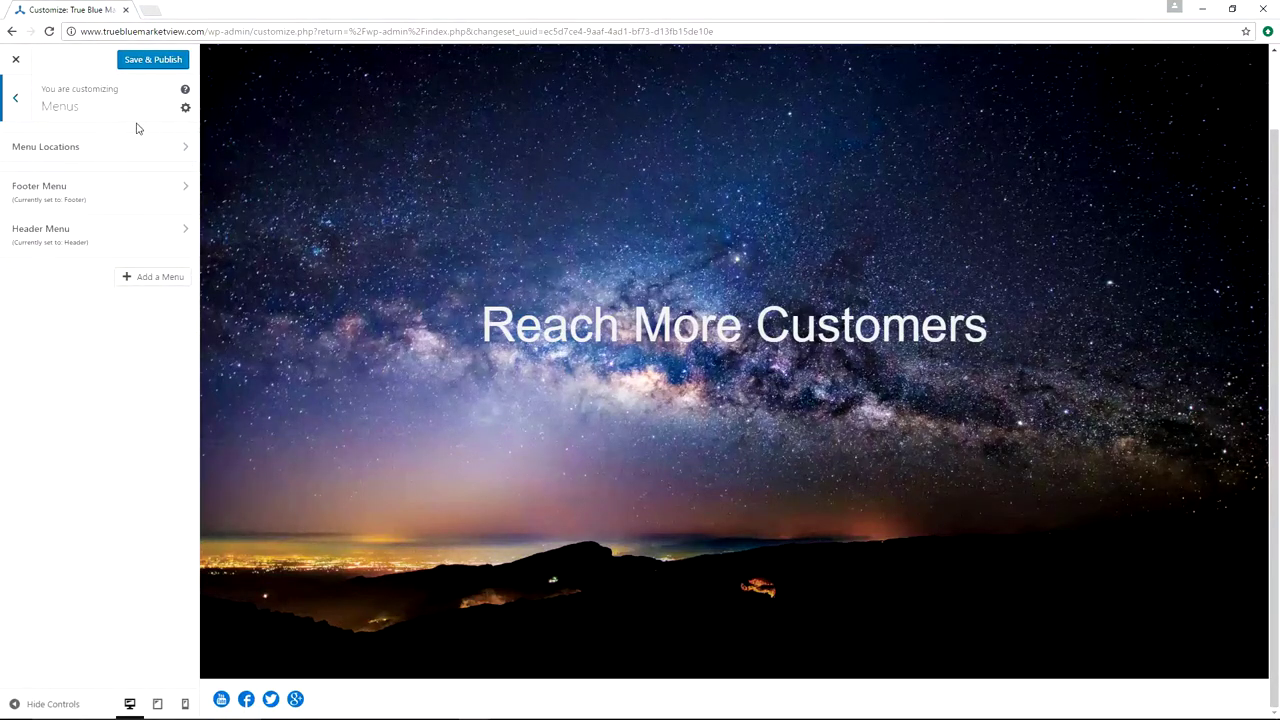
click(138, 200)
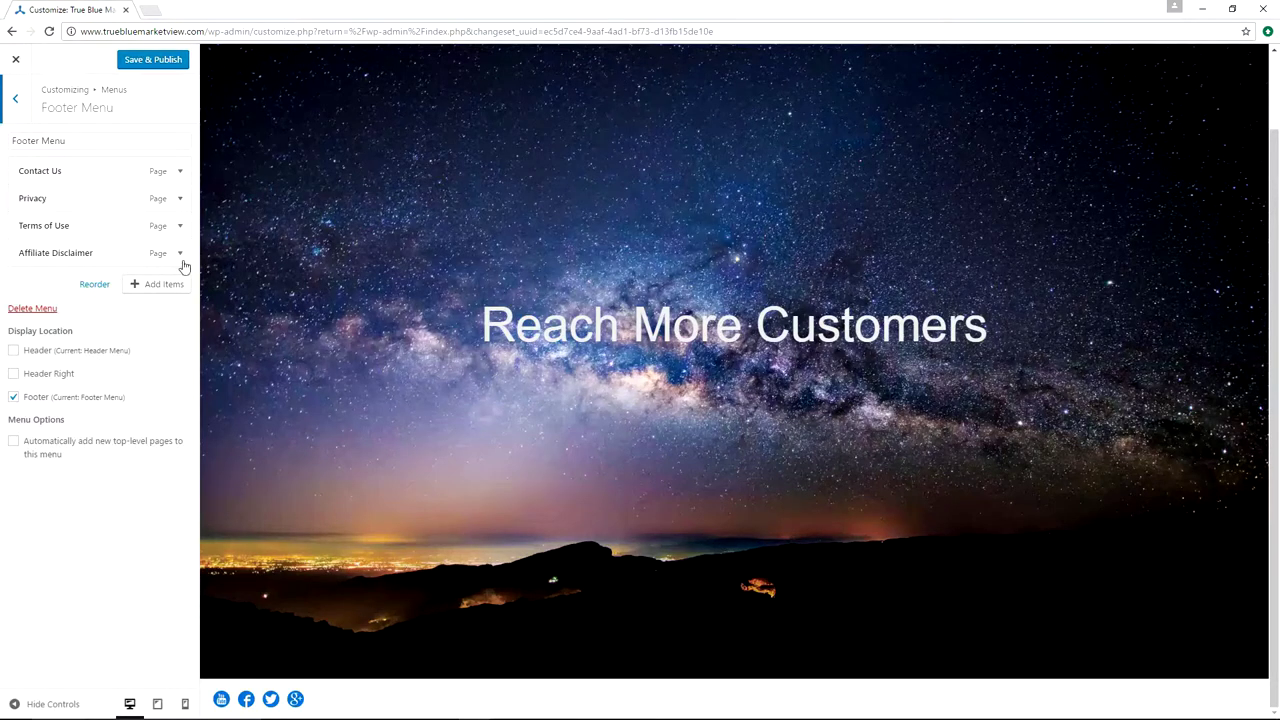
click(13, 97)
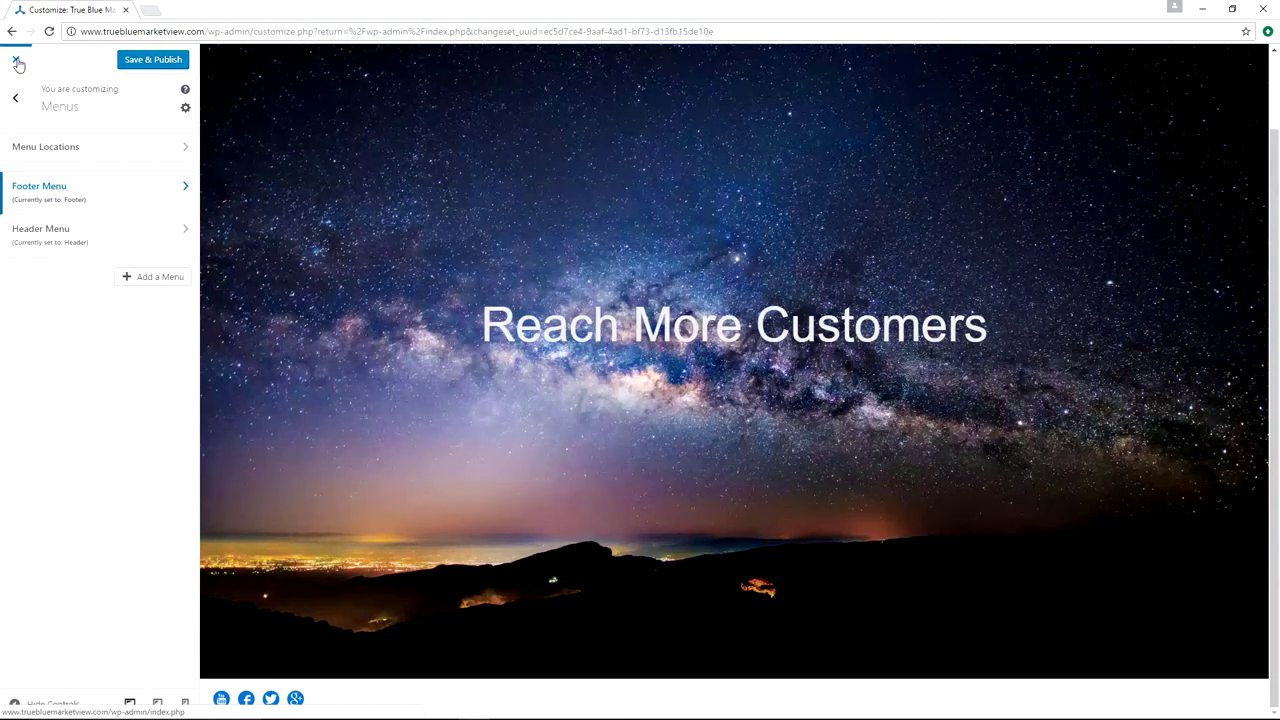
click(15, 60)
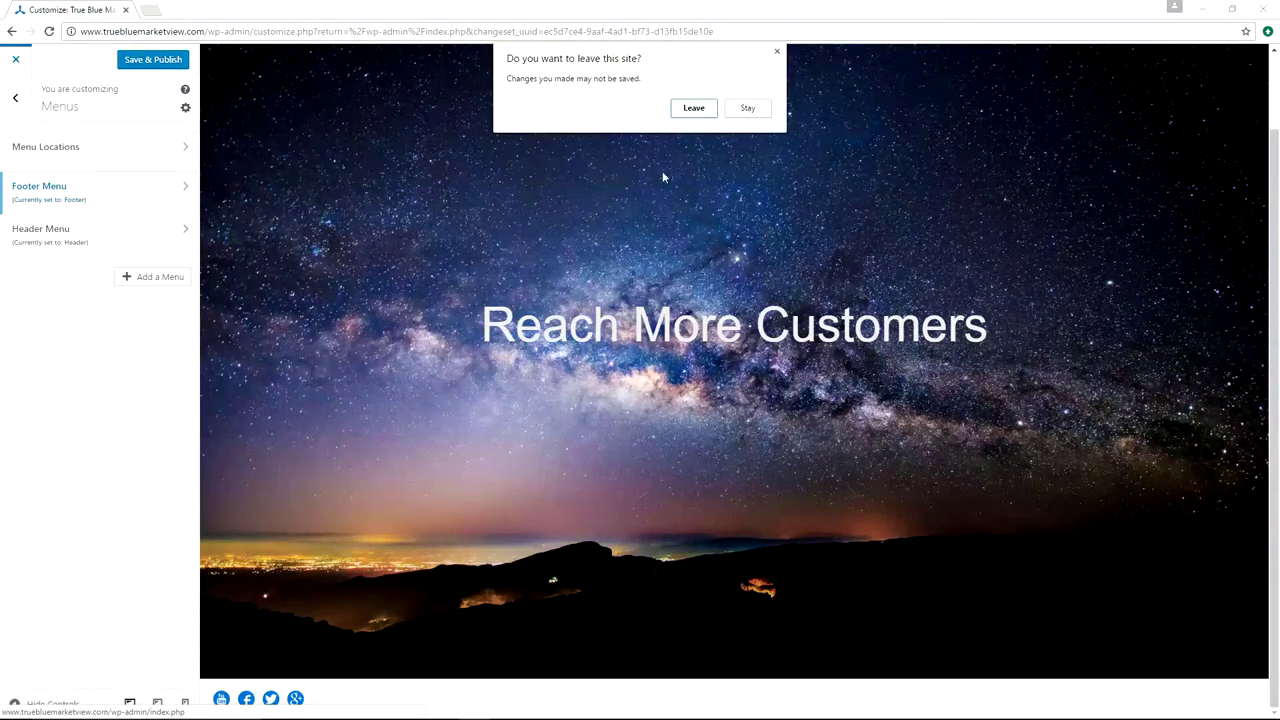
click(702, 113)
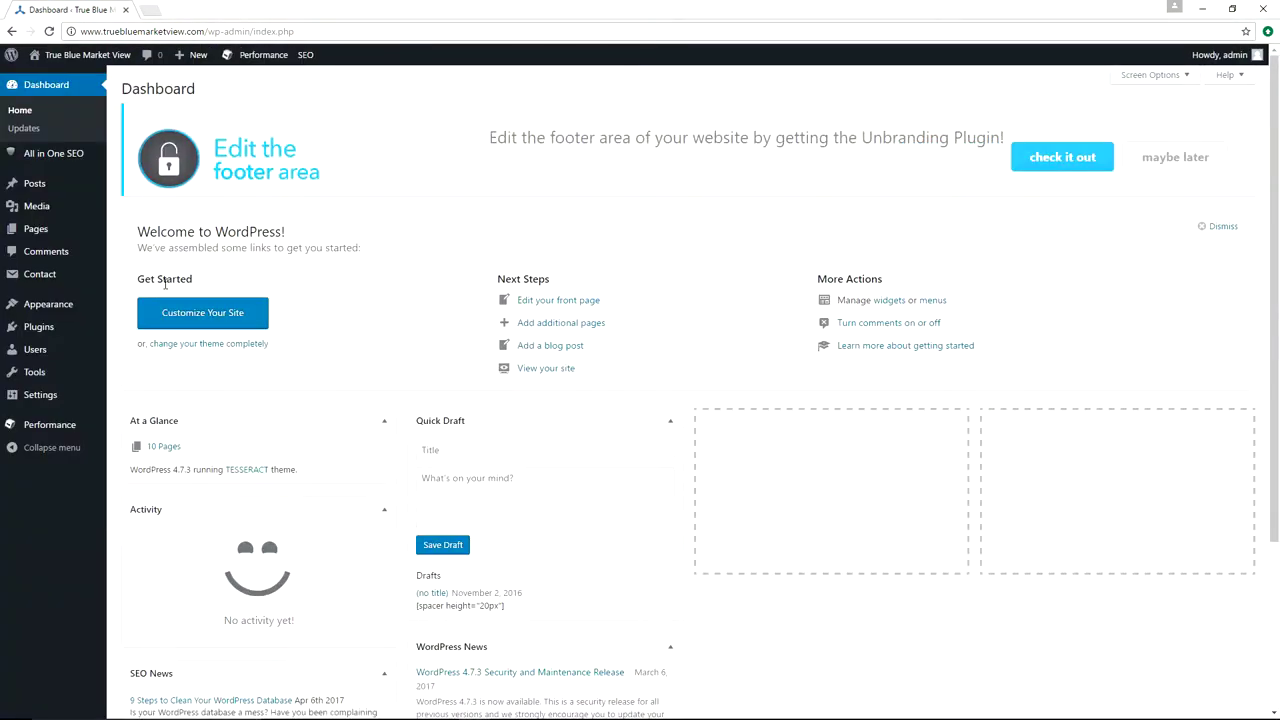
- Deactivate the Simple Custom CSS plugin among the installed plugins
mouse_move(36, 330)
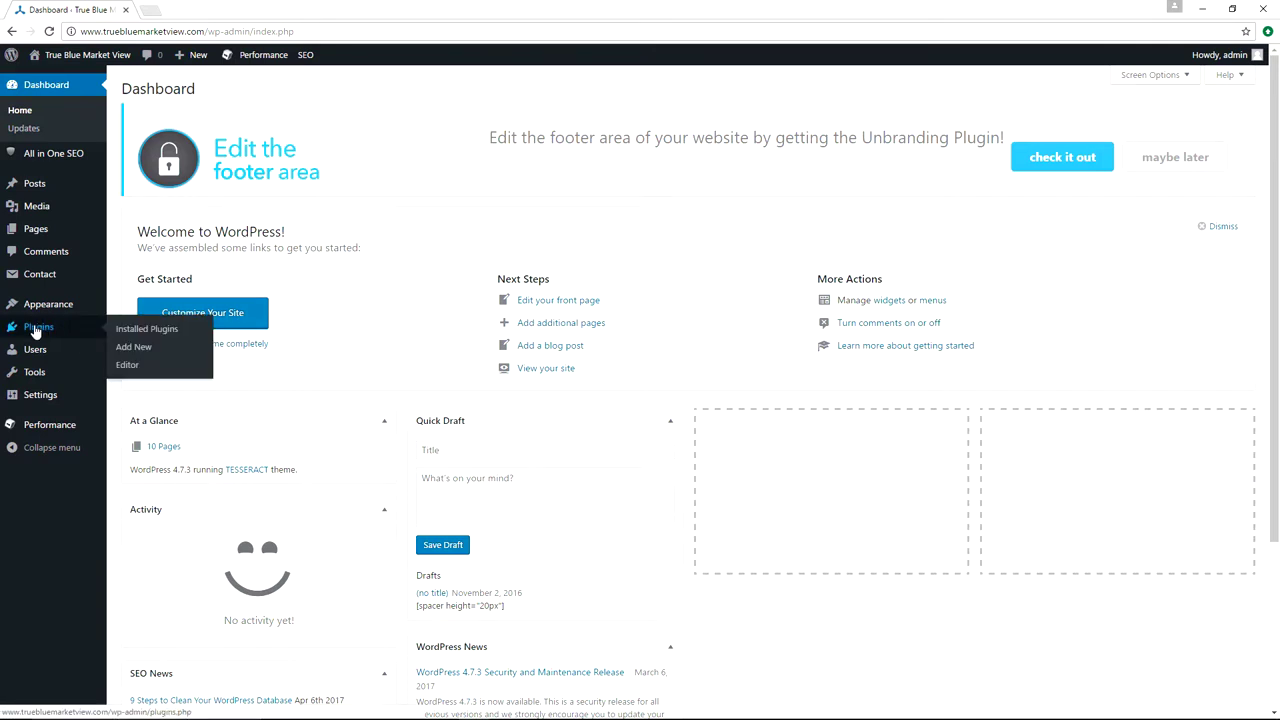
click(160, 332)
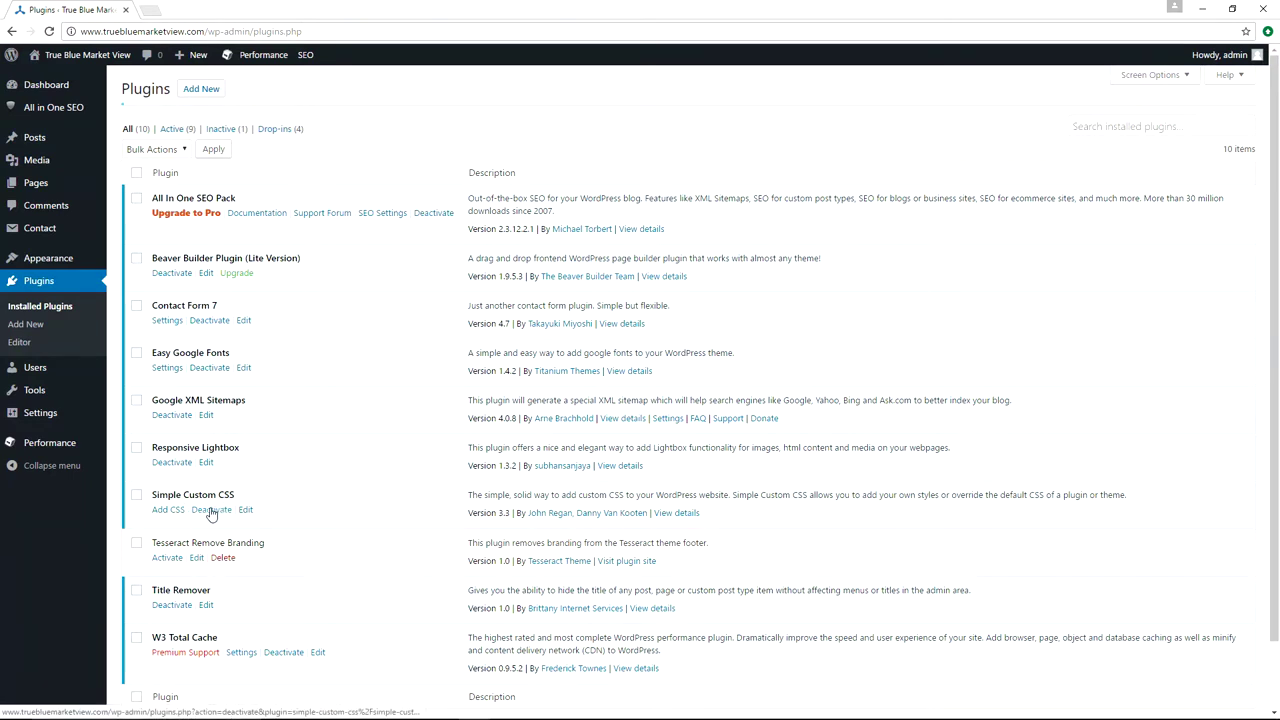
click(211, 511)
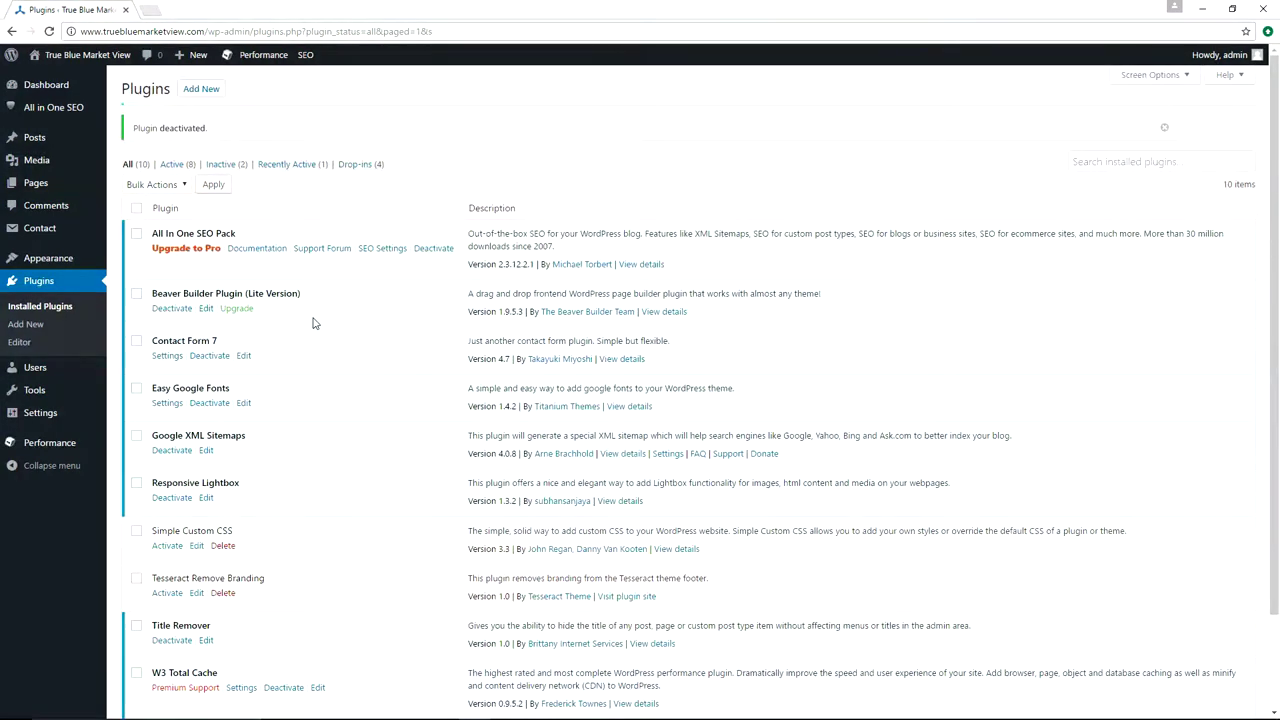
- Switch to Firefox, refresh the truebluemarketview.com home page, and check its header
key(alt+Tab)
key(alt+Tab)
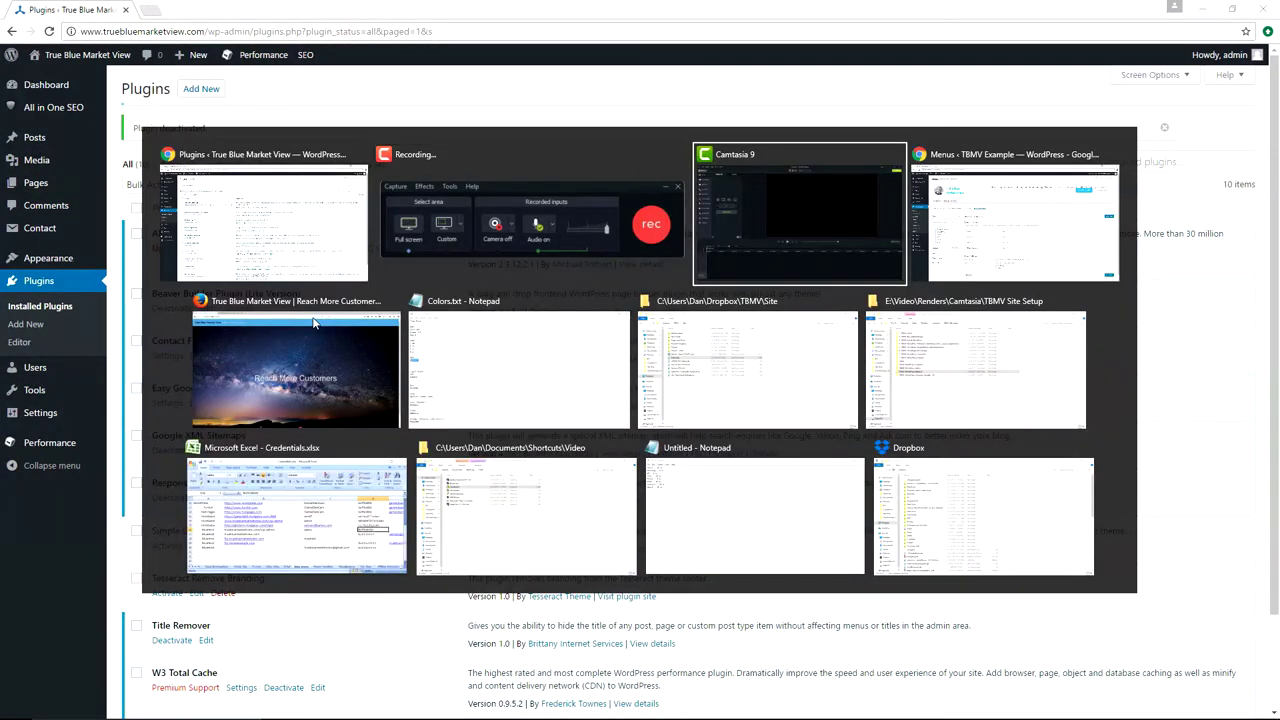
key(alt+Tab)
click(313, 322)
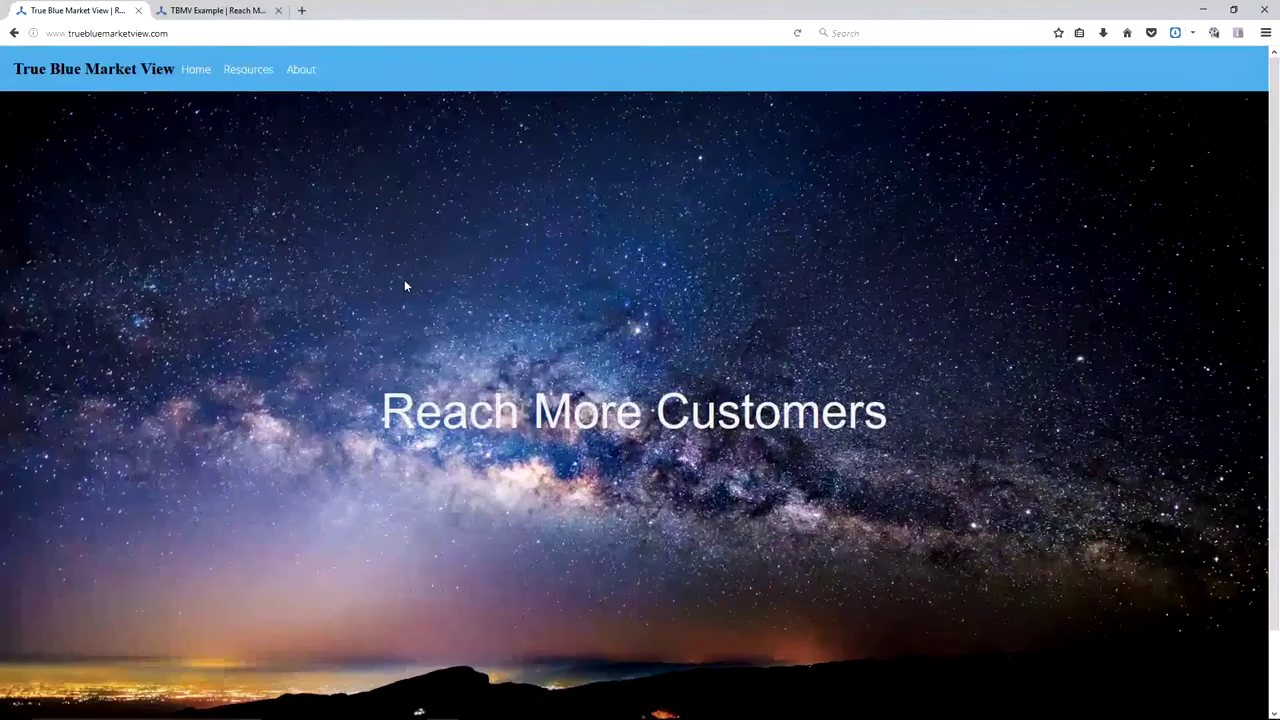
key(F5)
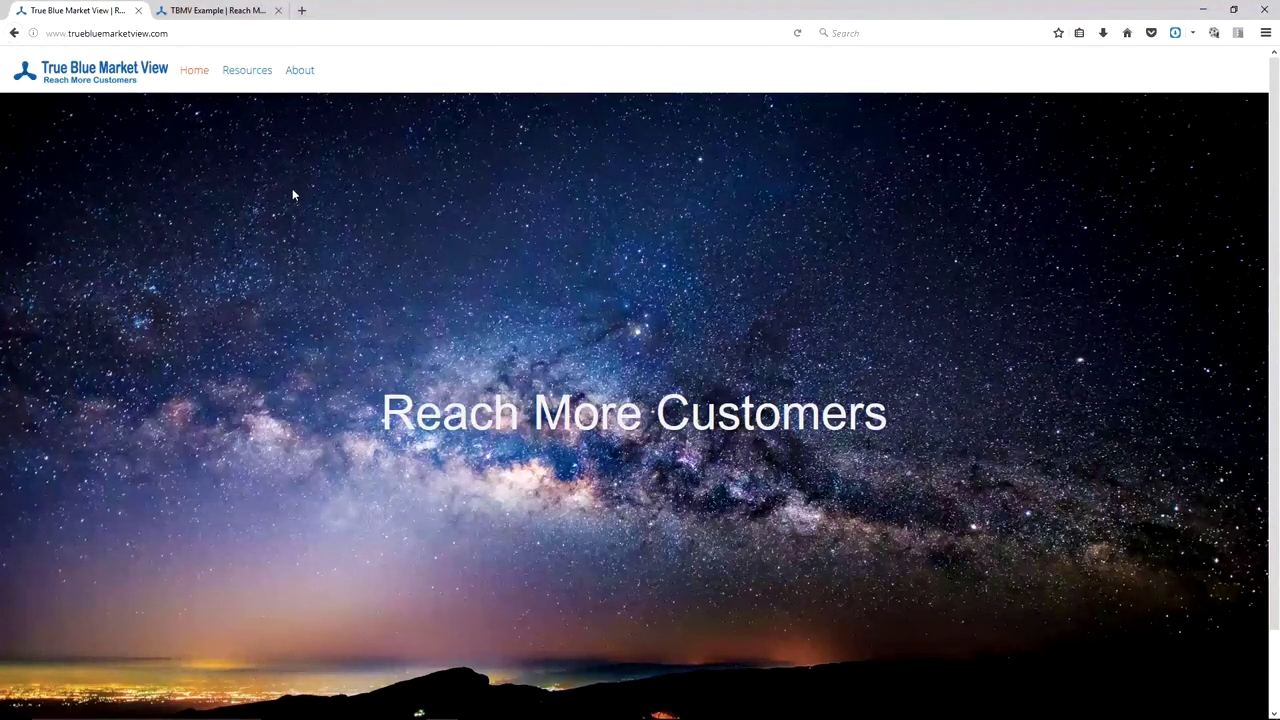
- Visit the Resources, About and Home pages to check the header menu, and examine the home page's footer
click(254, 76)
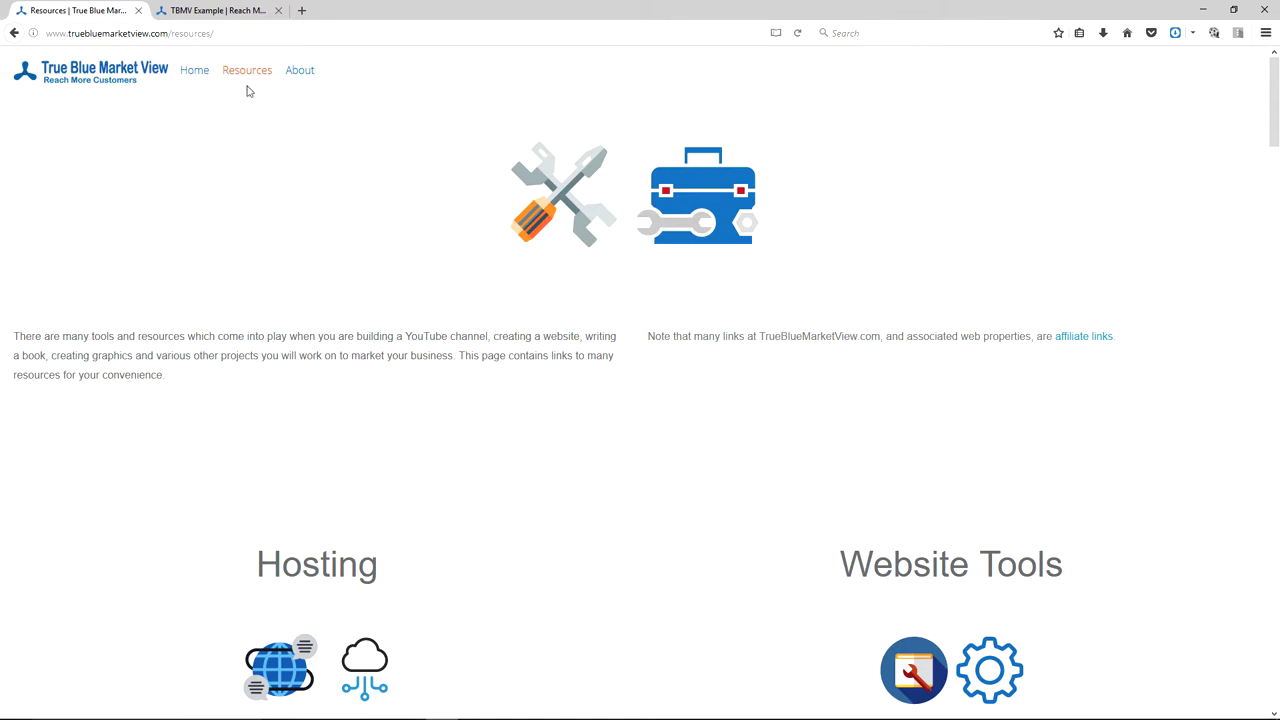
click(296, 72)
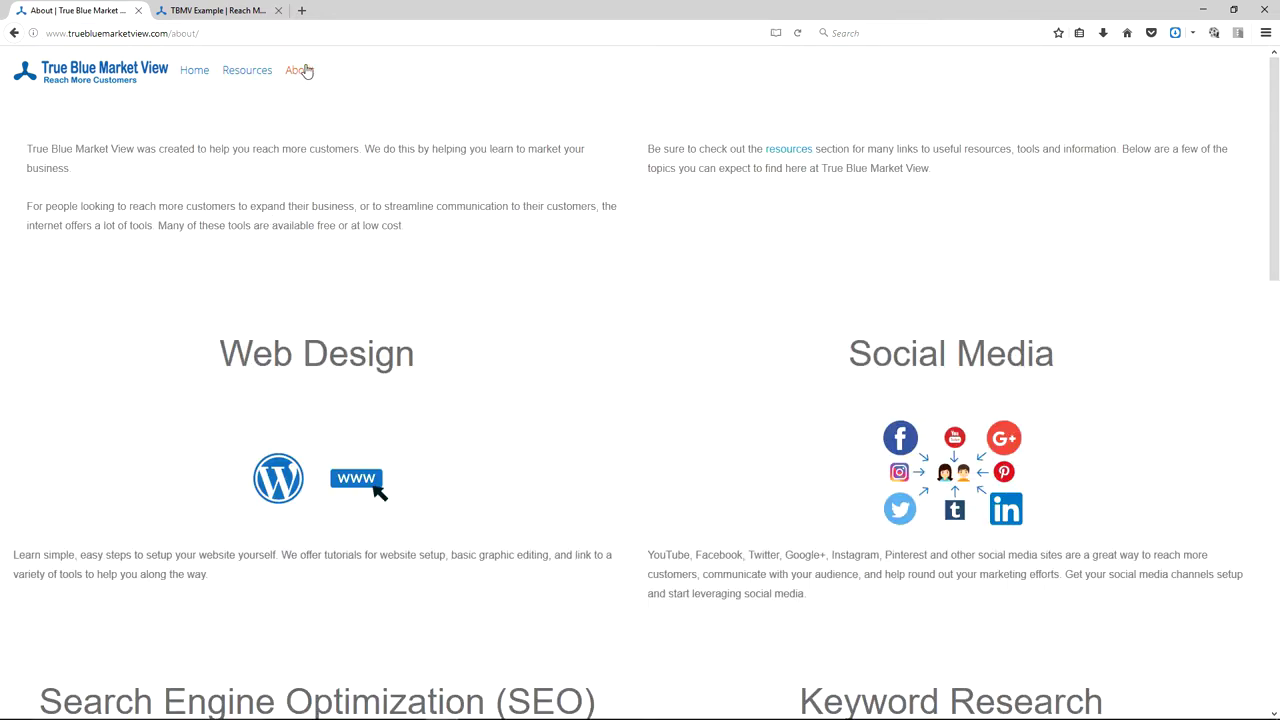
click(192, 76)
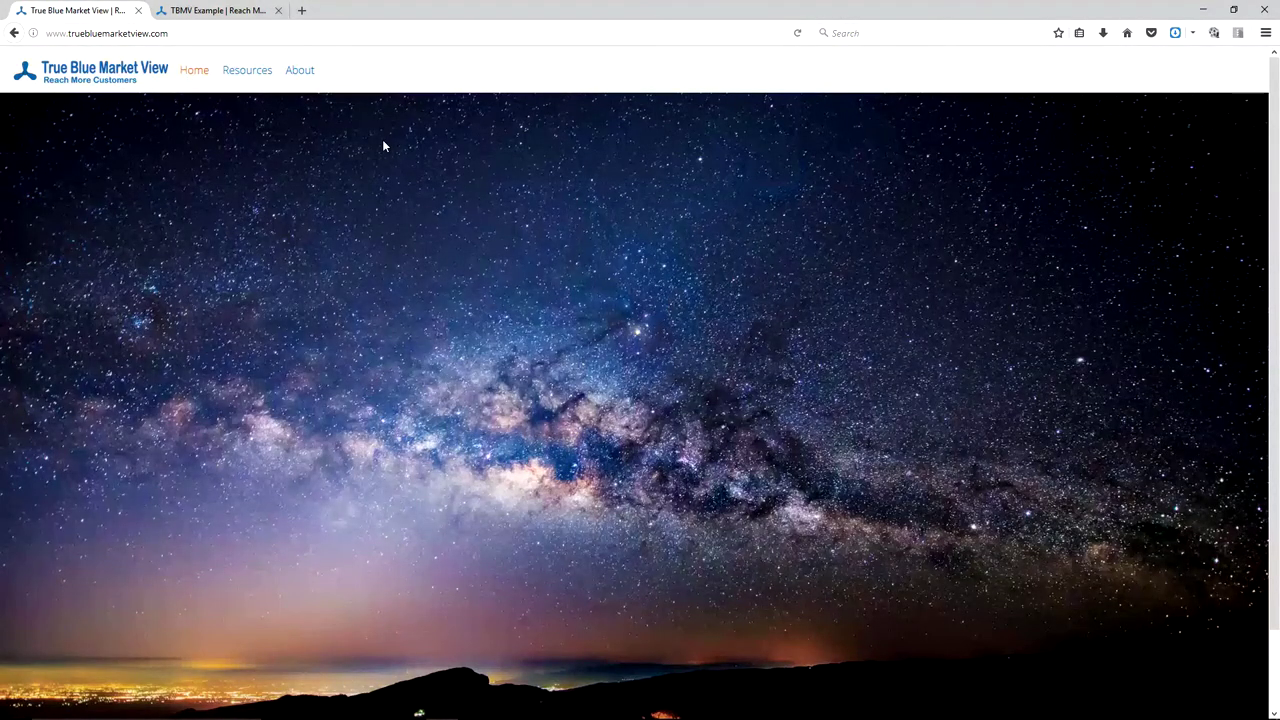
scroll(398, 205, down, 2)
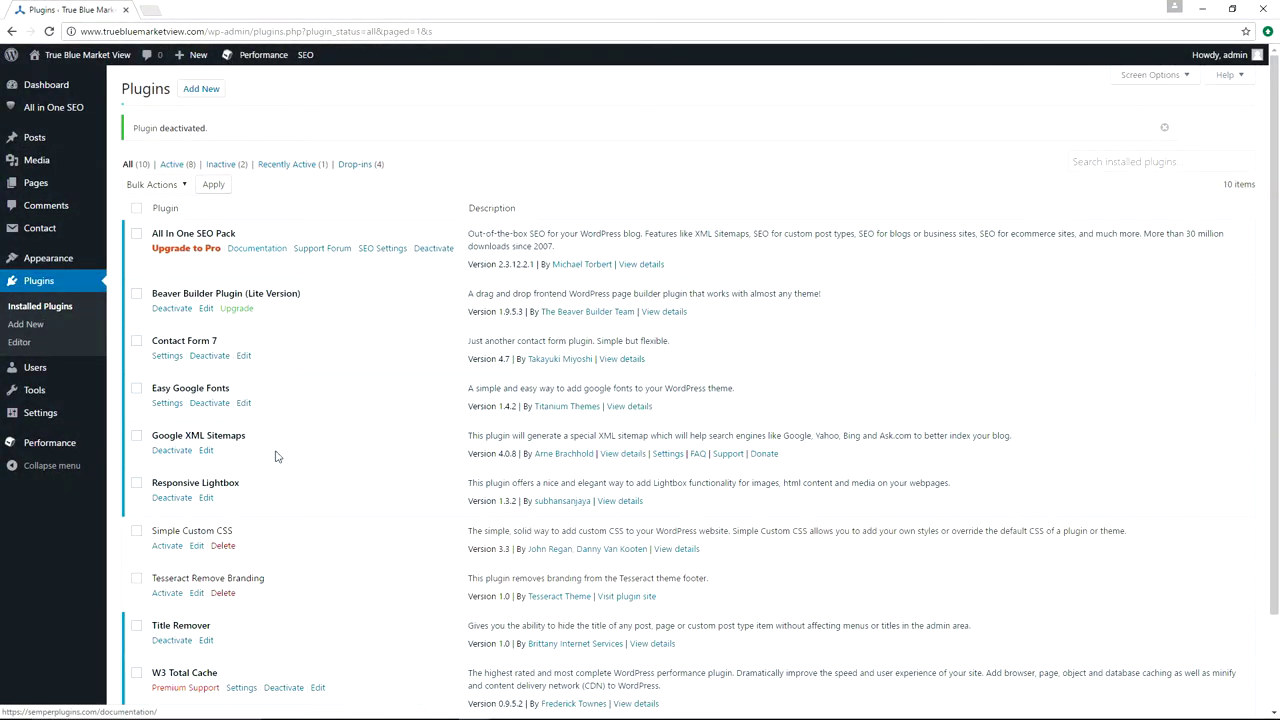
- In the True Blue Market View admin in Chrome, activate the Tesseract Remove Branding plugin and open the site customizer
click(168, 594)
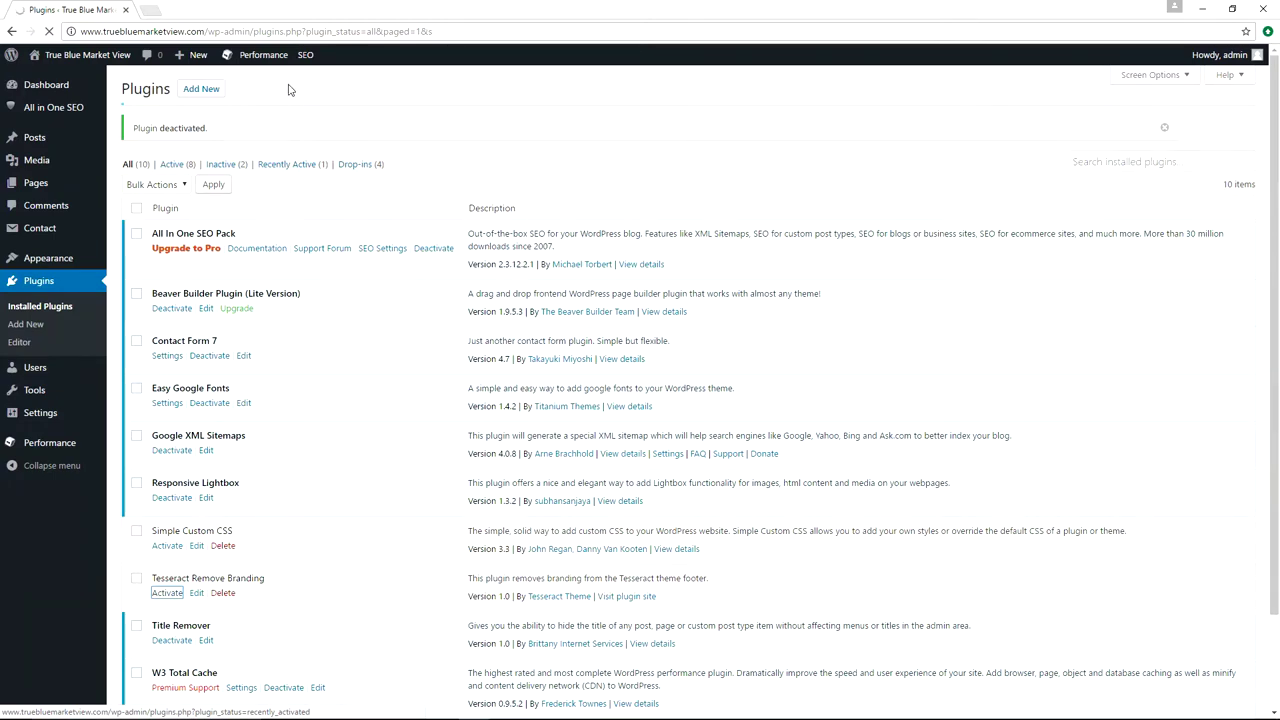
mouse_move(66, 265)
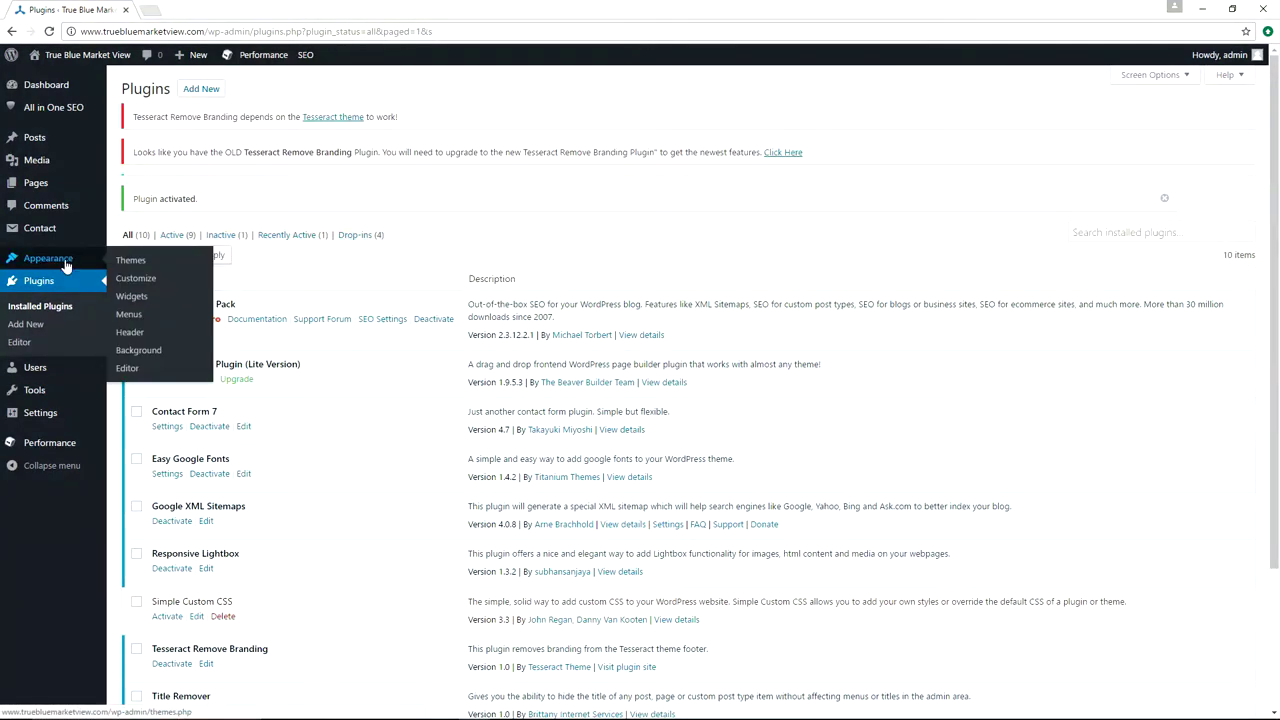
click(137, 280)
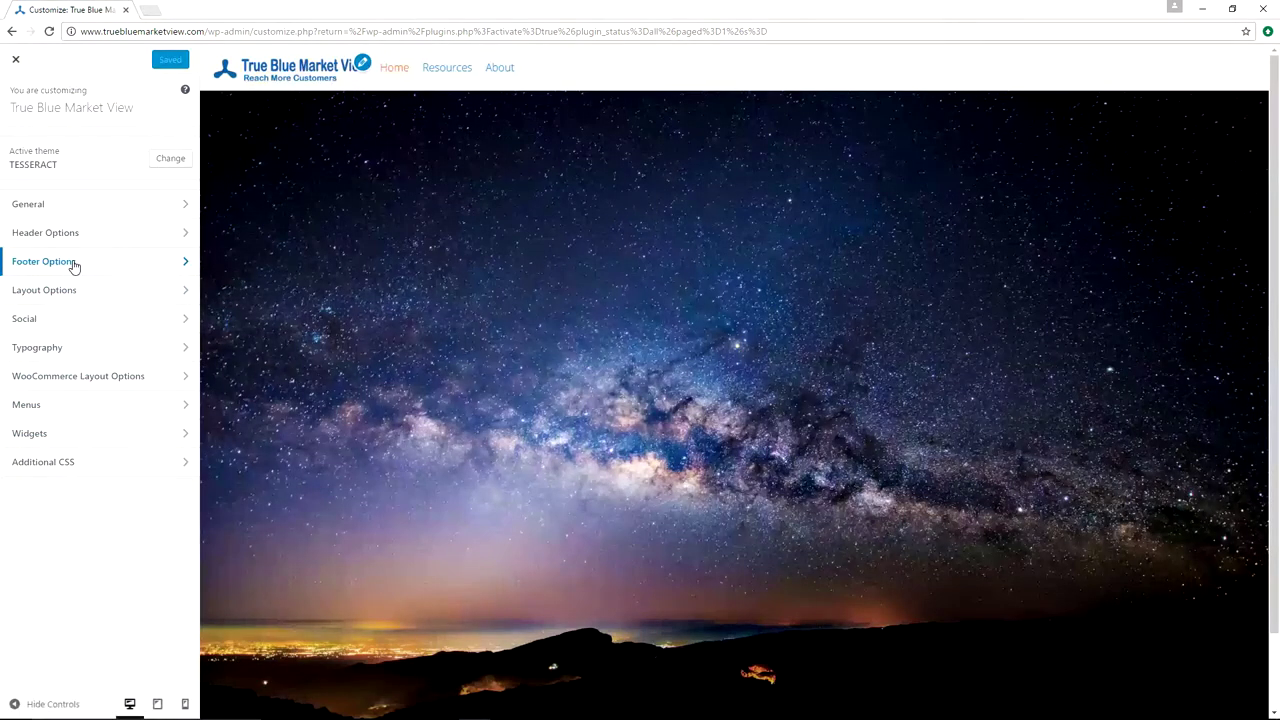
- Inspect the Footer Content options in the customizer, including the page for unlocking the right footer area, and return to the footer options
click(76, 264)
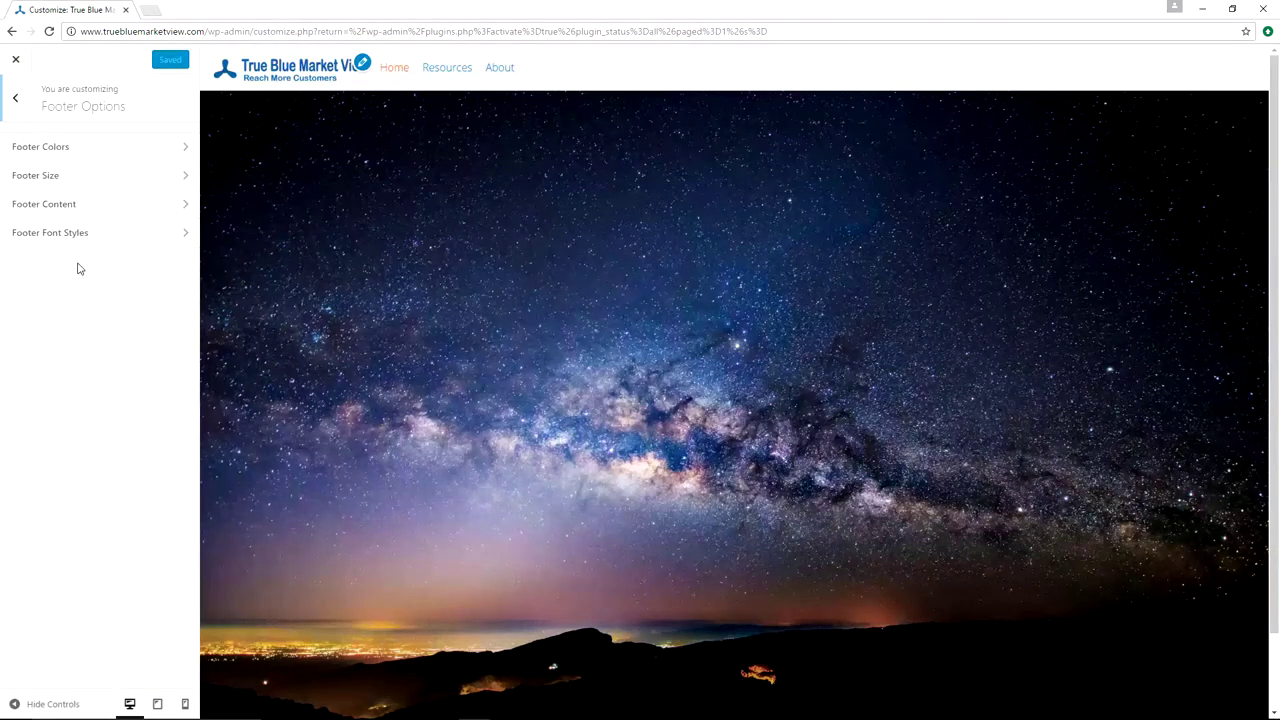
click(89, 205)
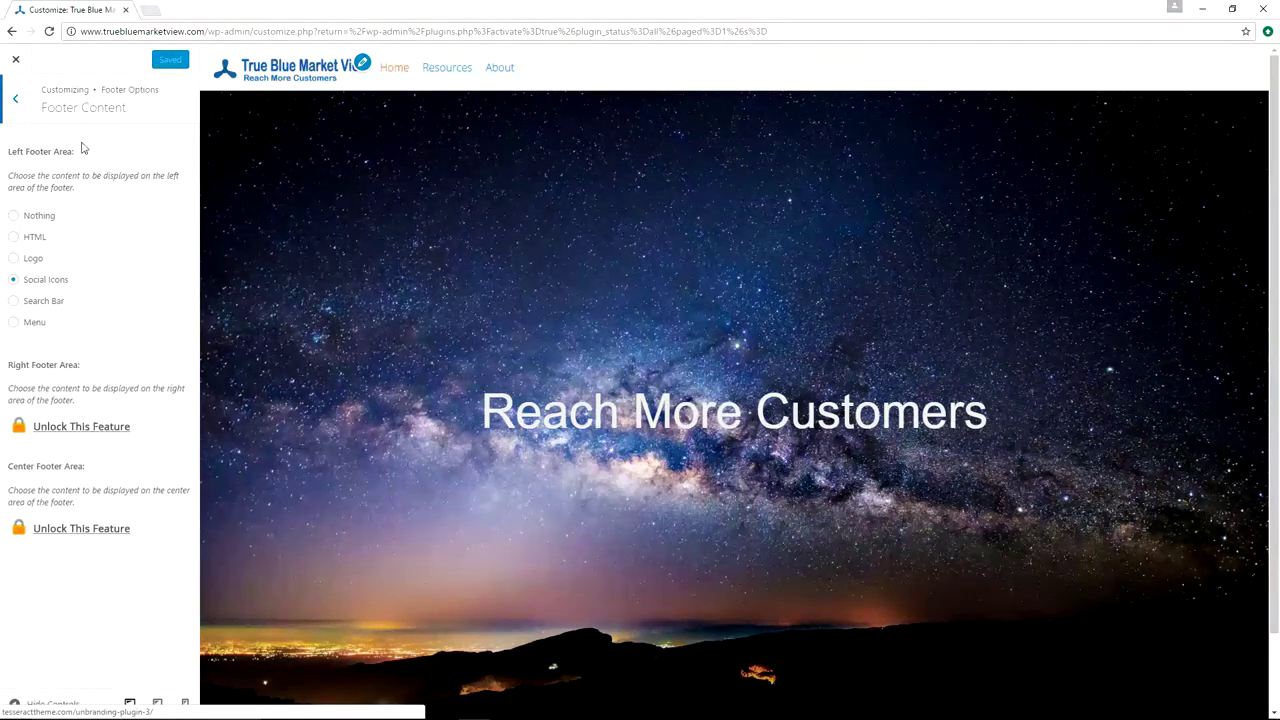
click(107, 428)
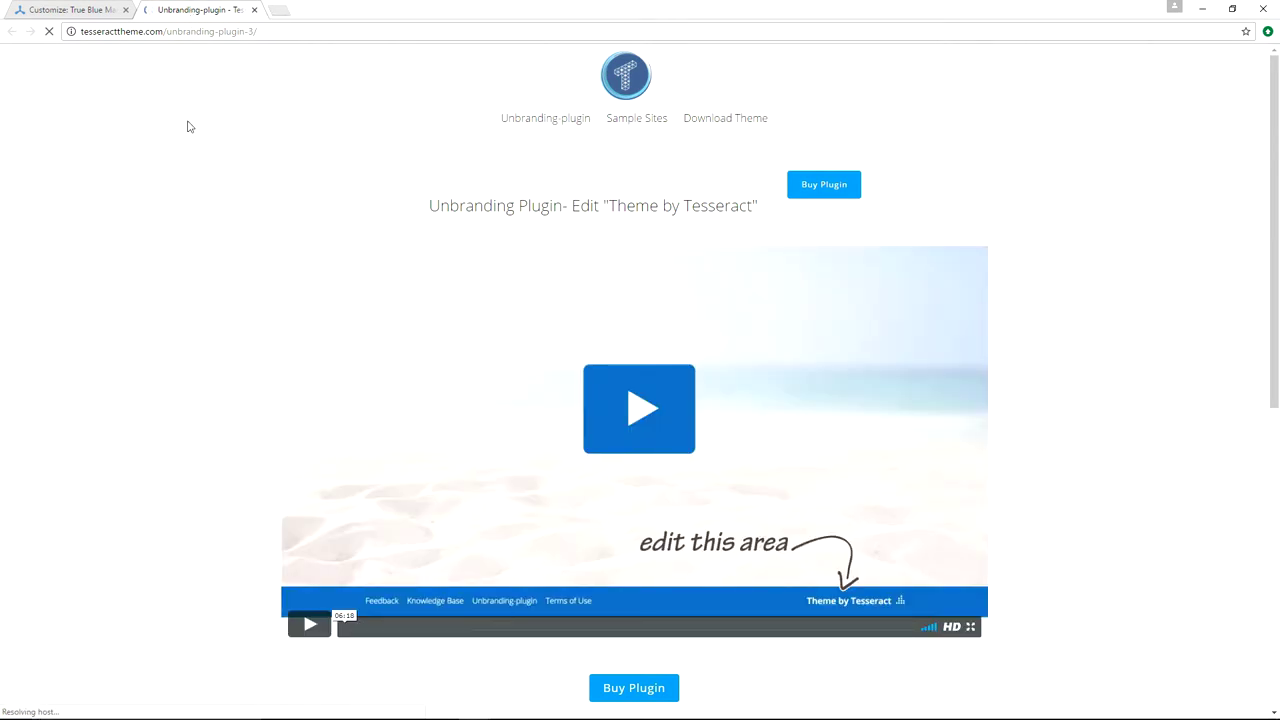
click(255, 10)
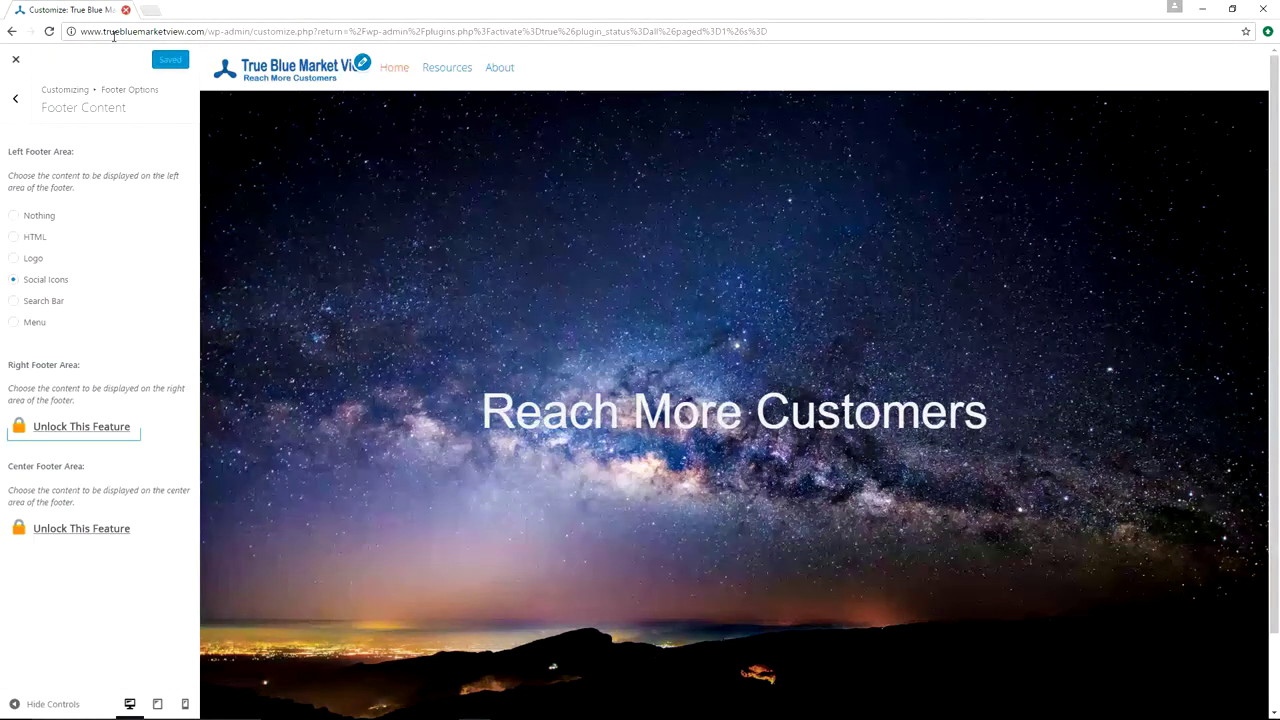
click(20, 98)
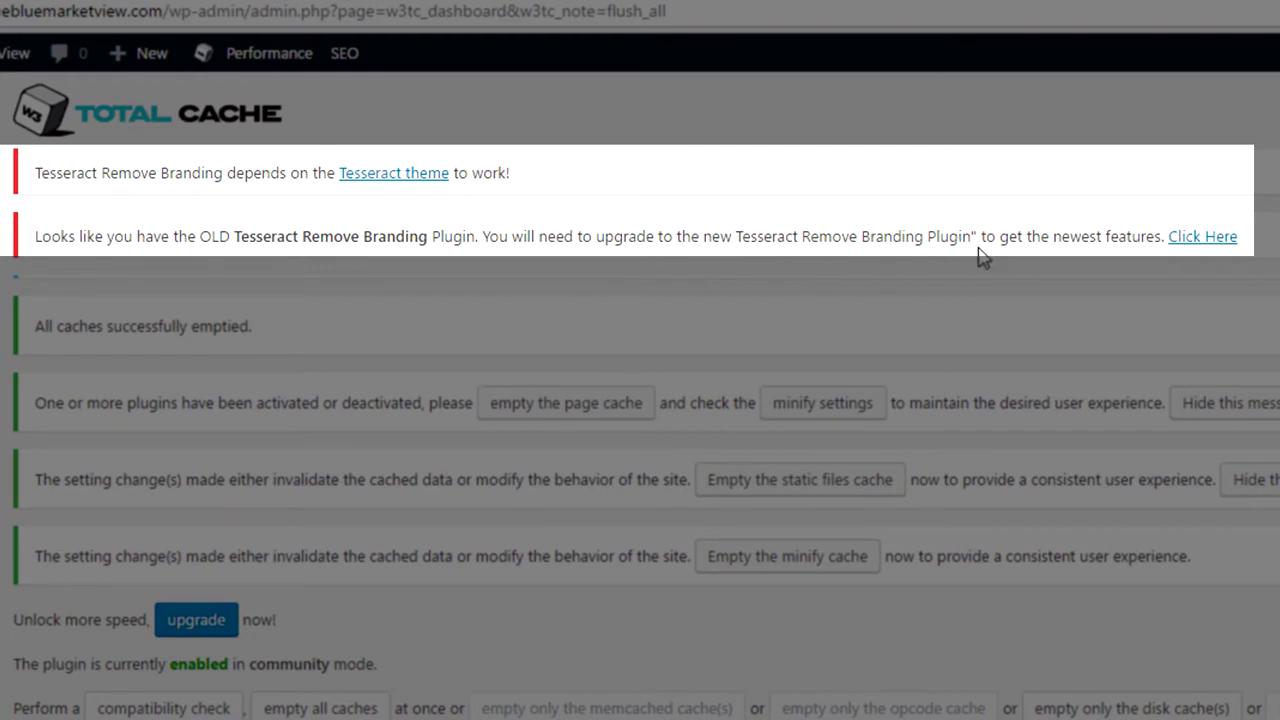
- Follow the upgrade notice for the old Tesseract Remove Branding plugin and view the Unbranding Plugin page on the Tesseract site
click(1216, 243)
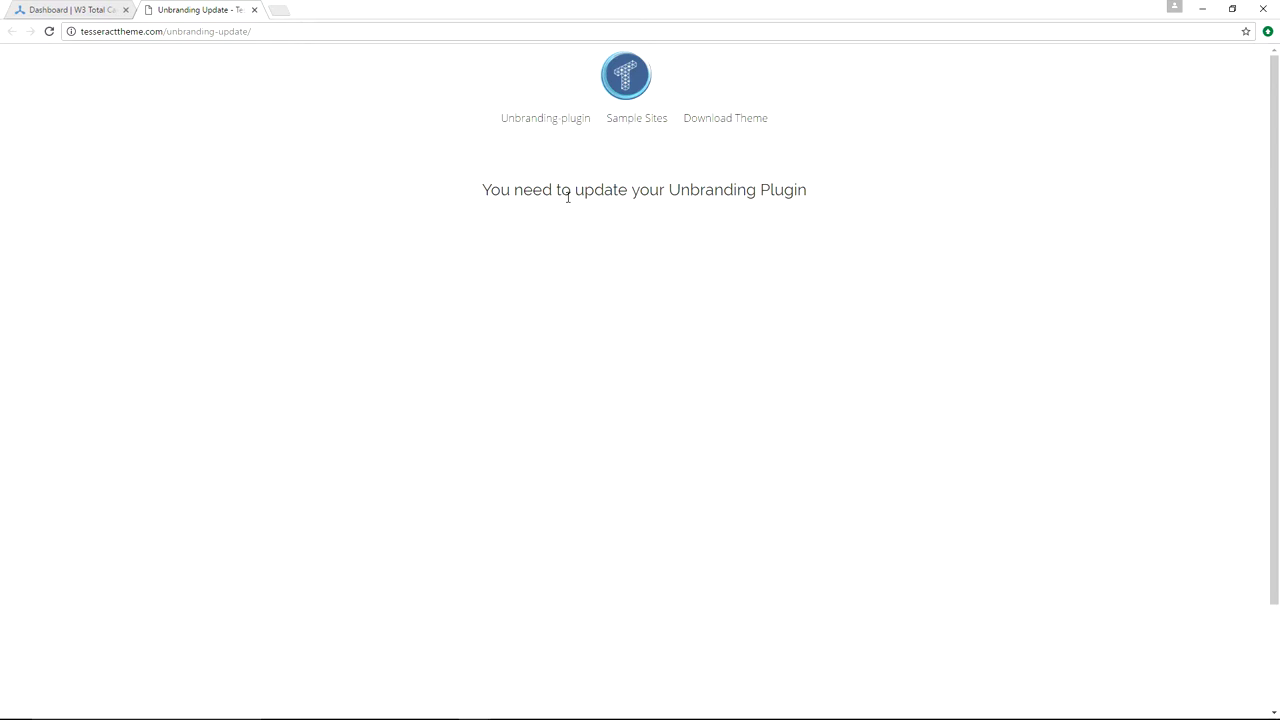
click(553, 124)
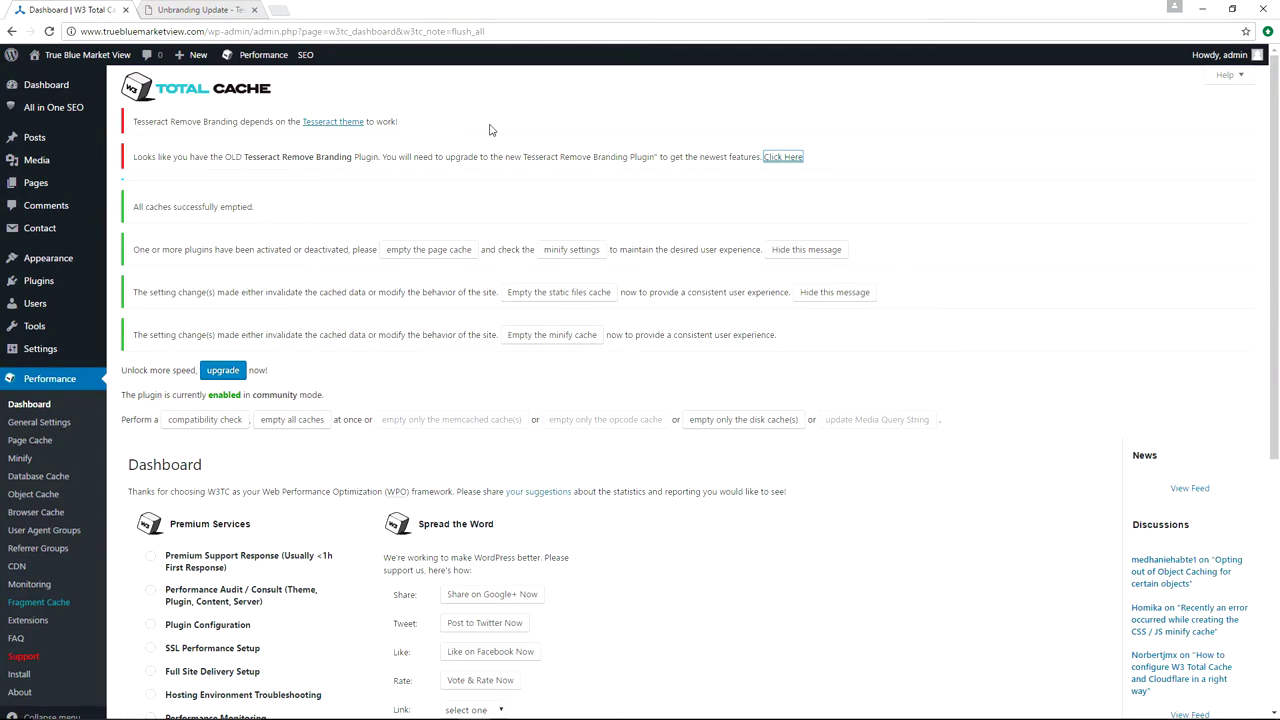
click(174, 10)
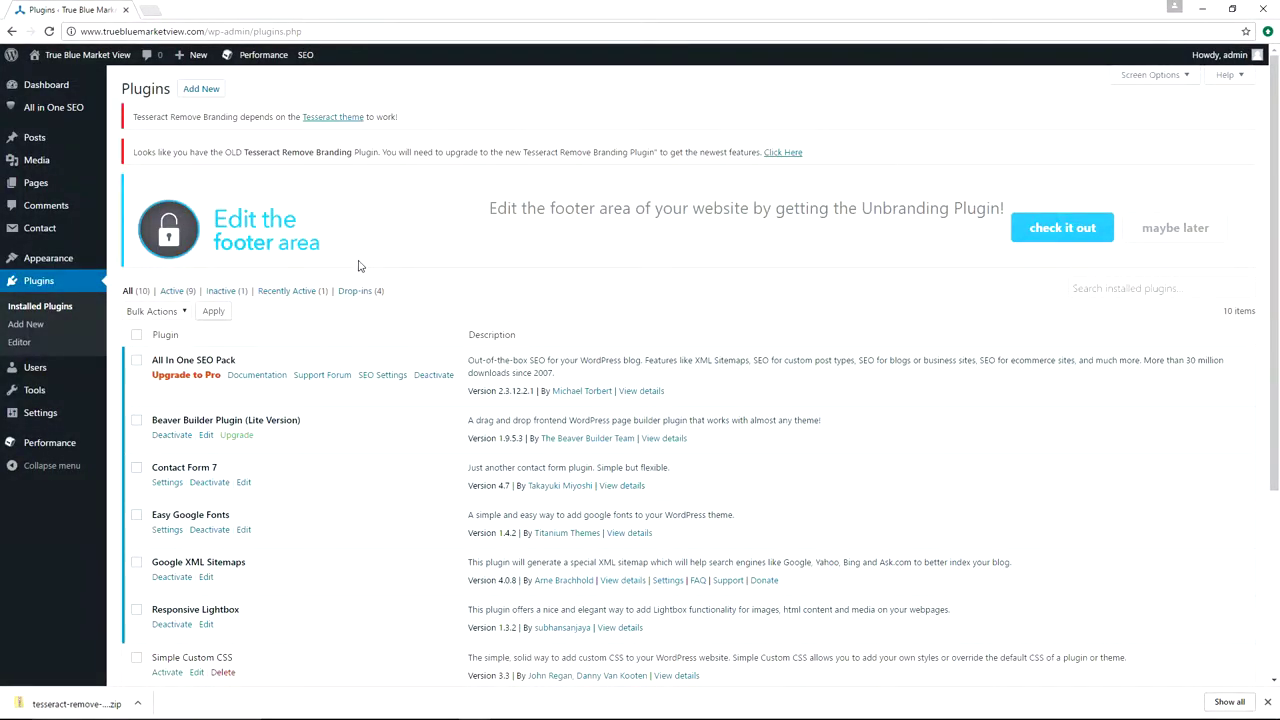
- Deactivate the old Tesseract Remove Branding plugin among the installed plugins and delete it with its data
scroll(357, 263, down, 5)
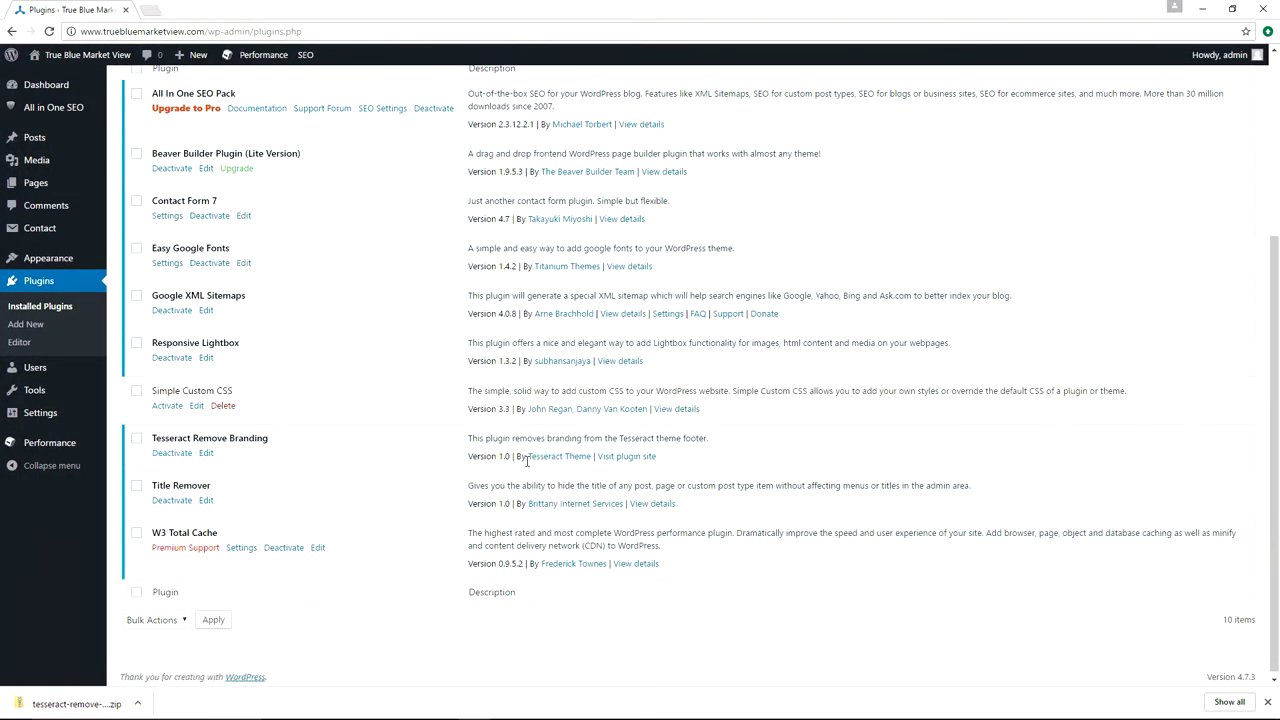
click(178, 456)
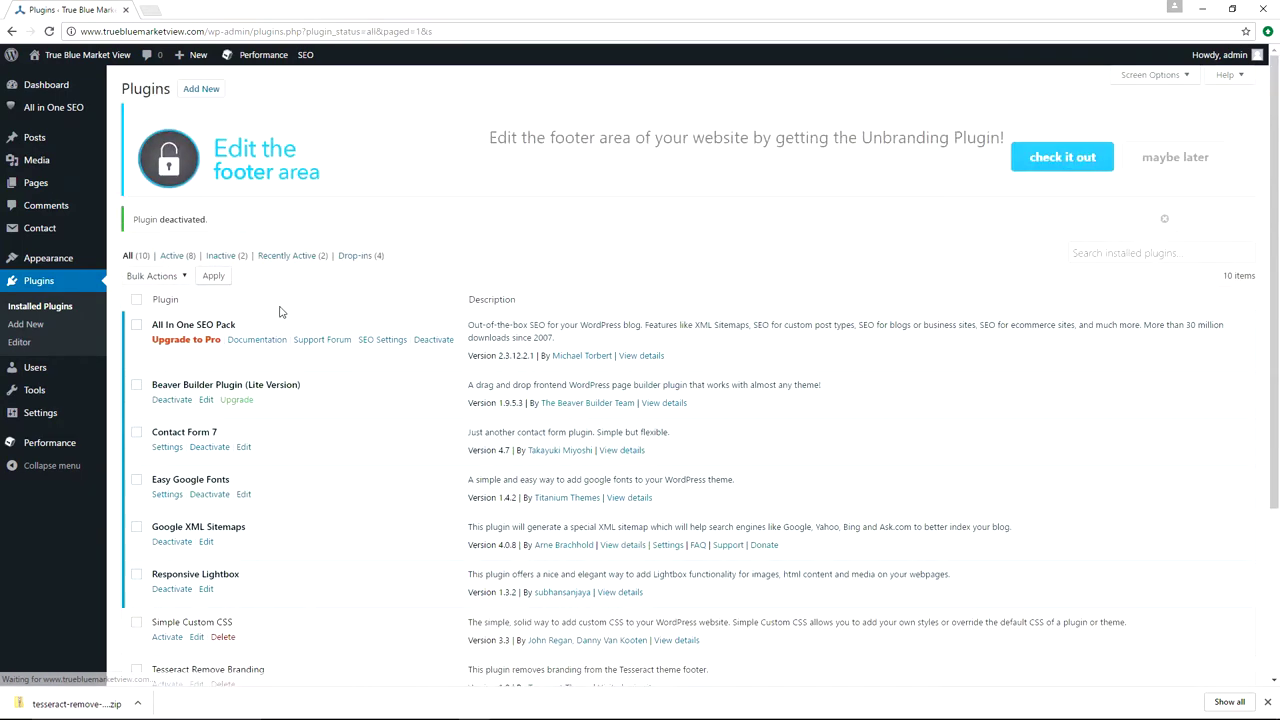
scroll(228, 385, down, 5)
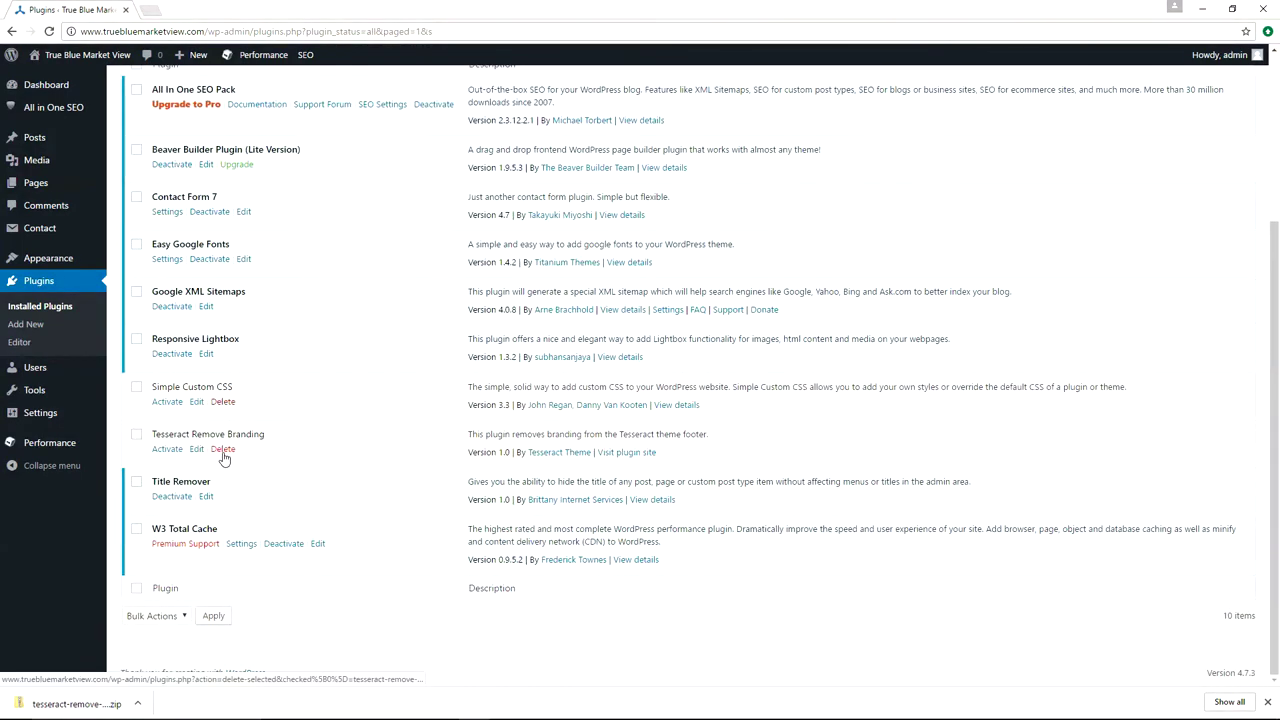
click(223, 451)
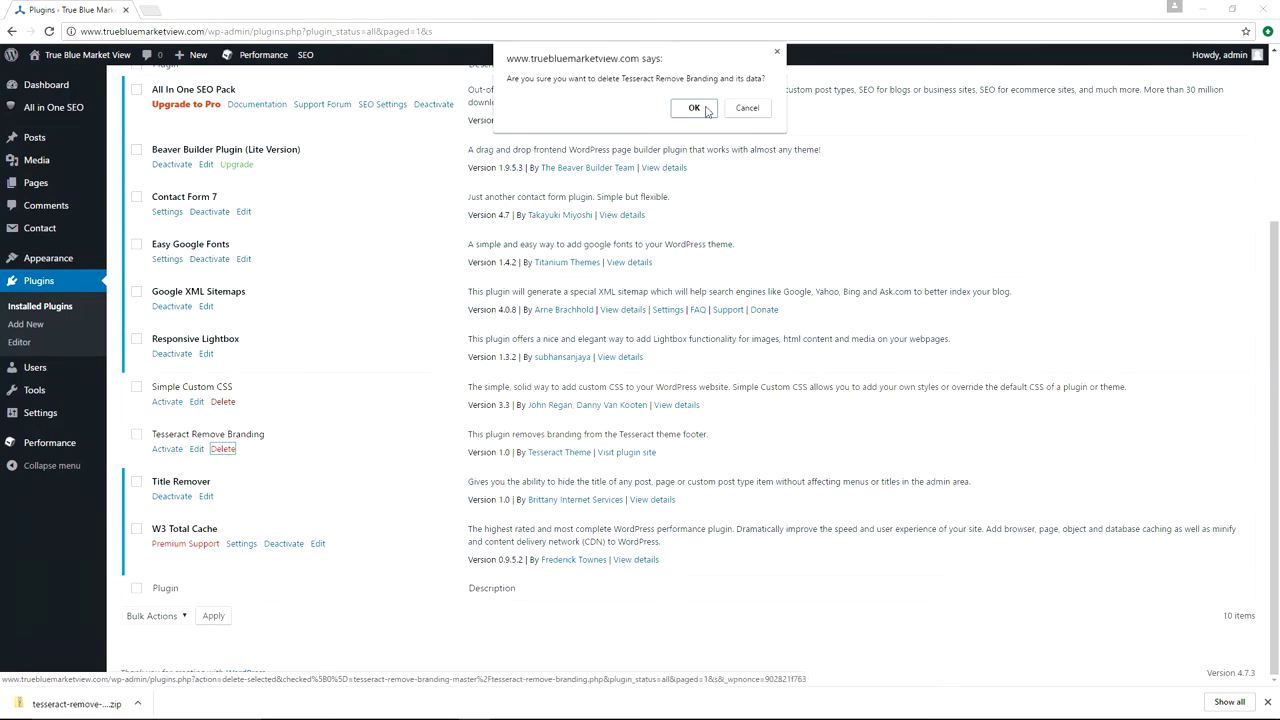
click(694, 108)
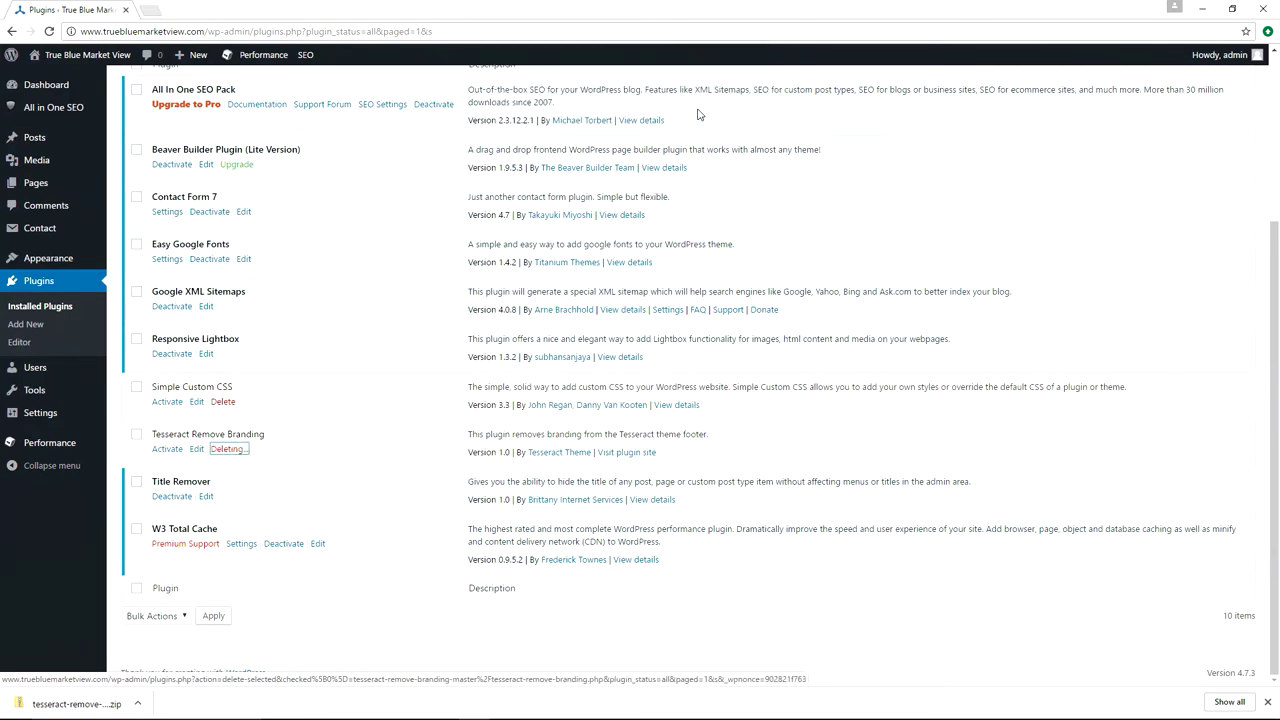
scroll(395, 215, up, 1)
scroll(247, 307, up, 2)
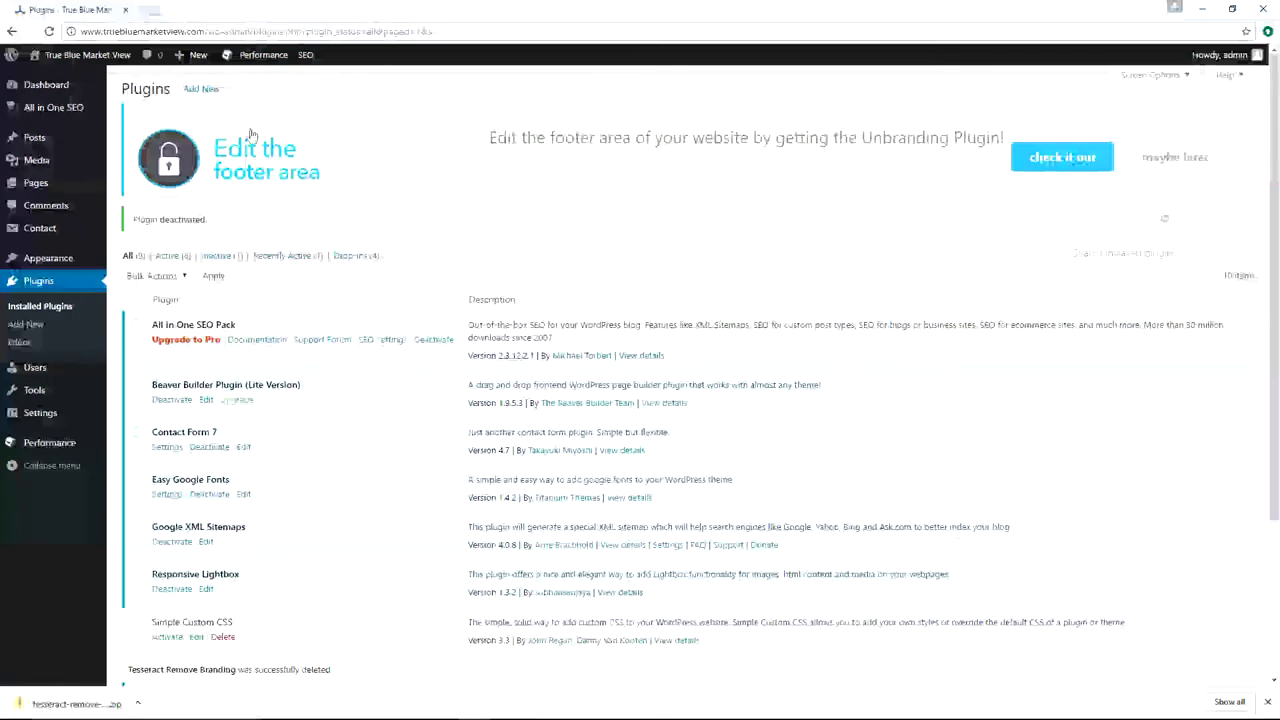
- Upload tesseract-remove-branding.zip as a new plugin, install it and activate it
click(212, 95)
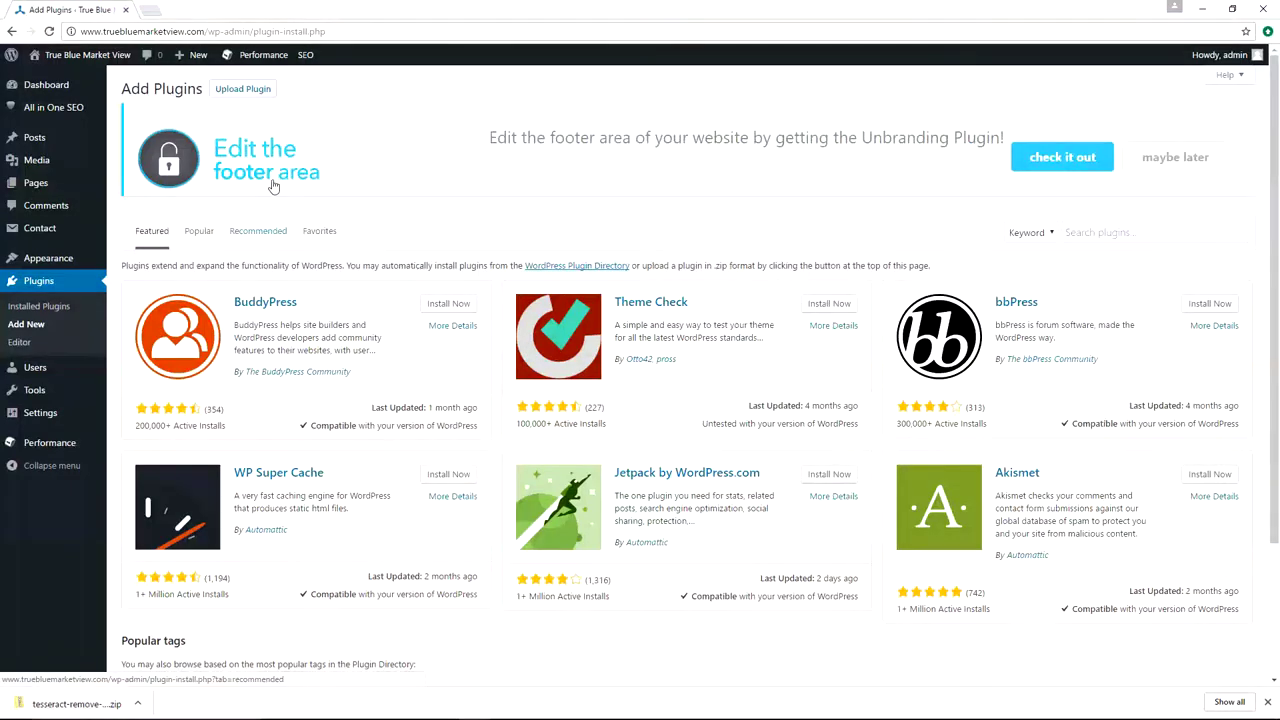
click(242, 90)
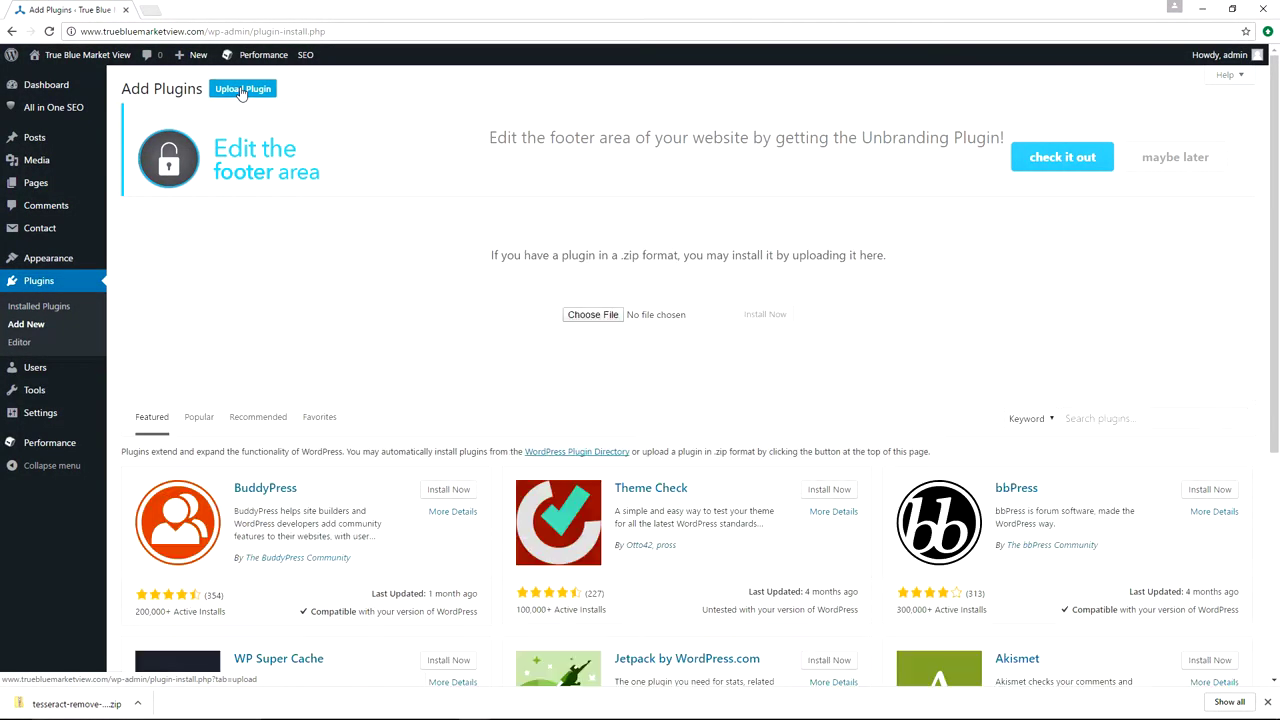
click(590, 315)
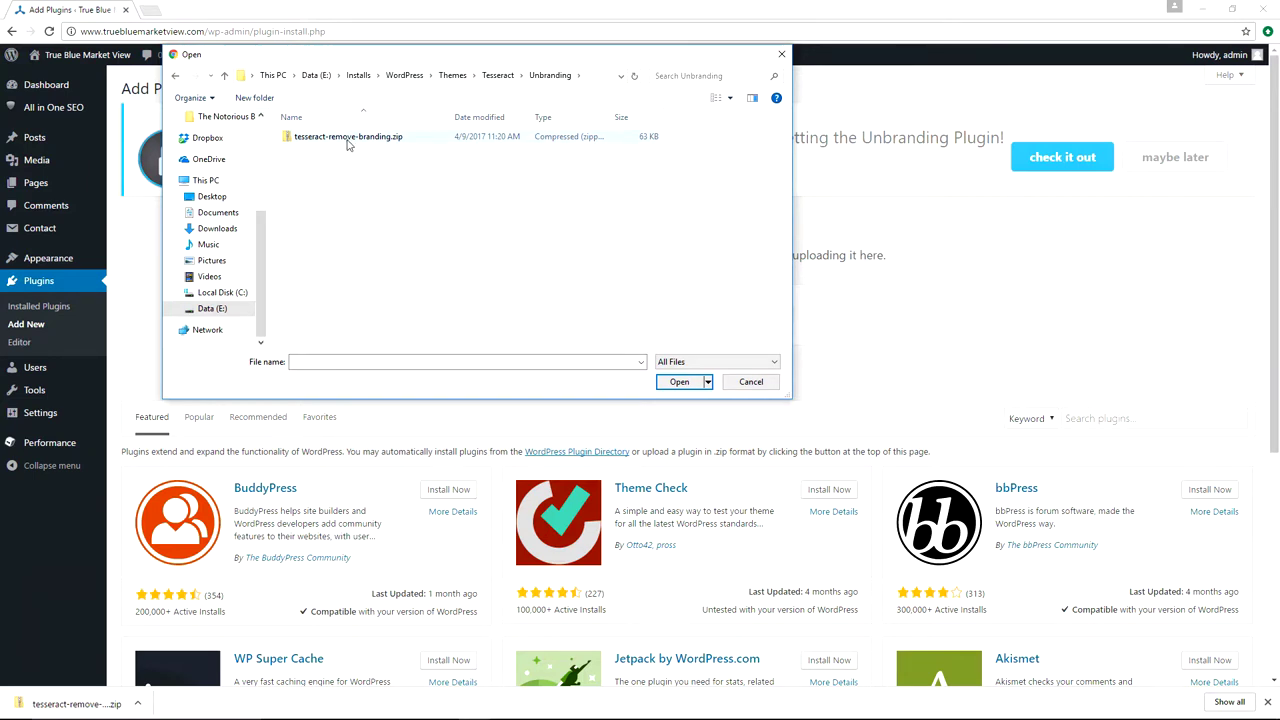
click(348, 138)
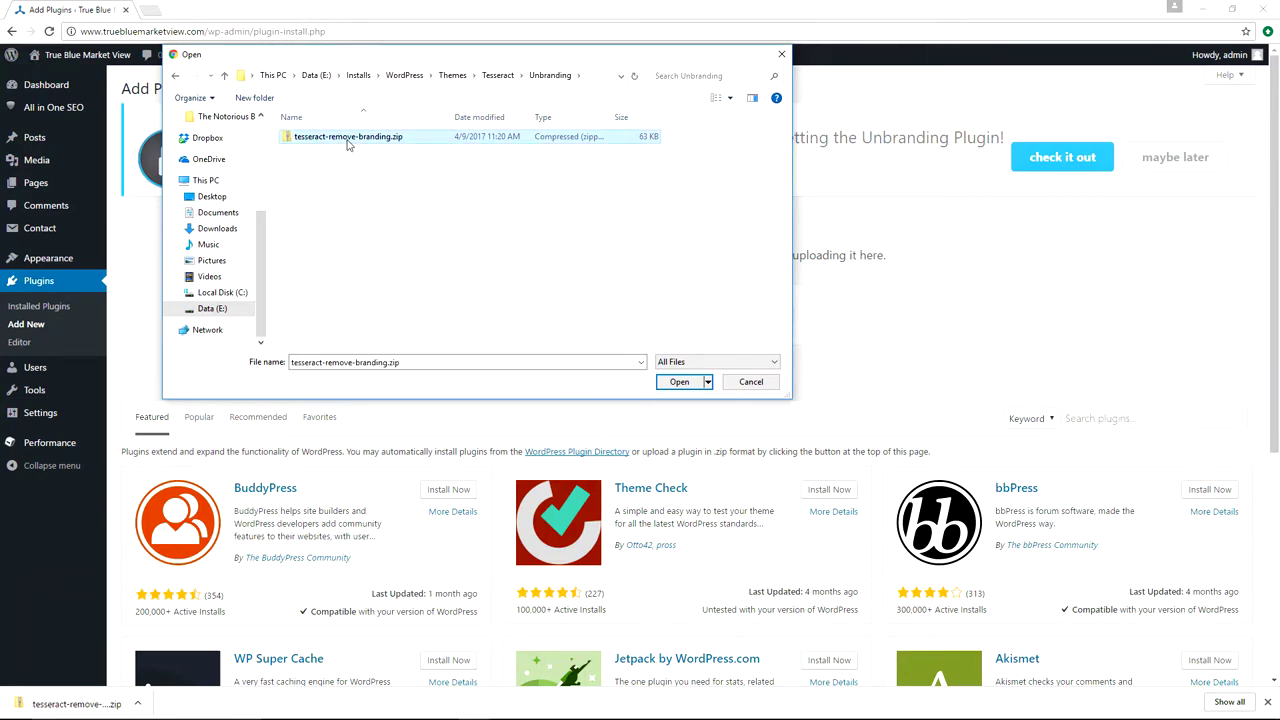
click(677, 383)
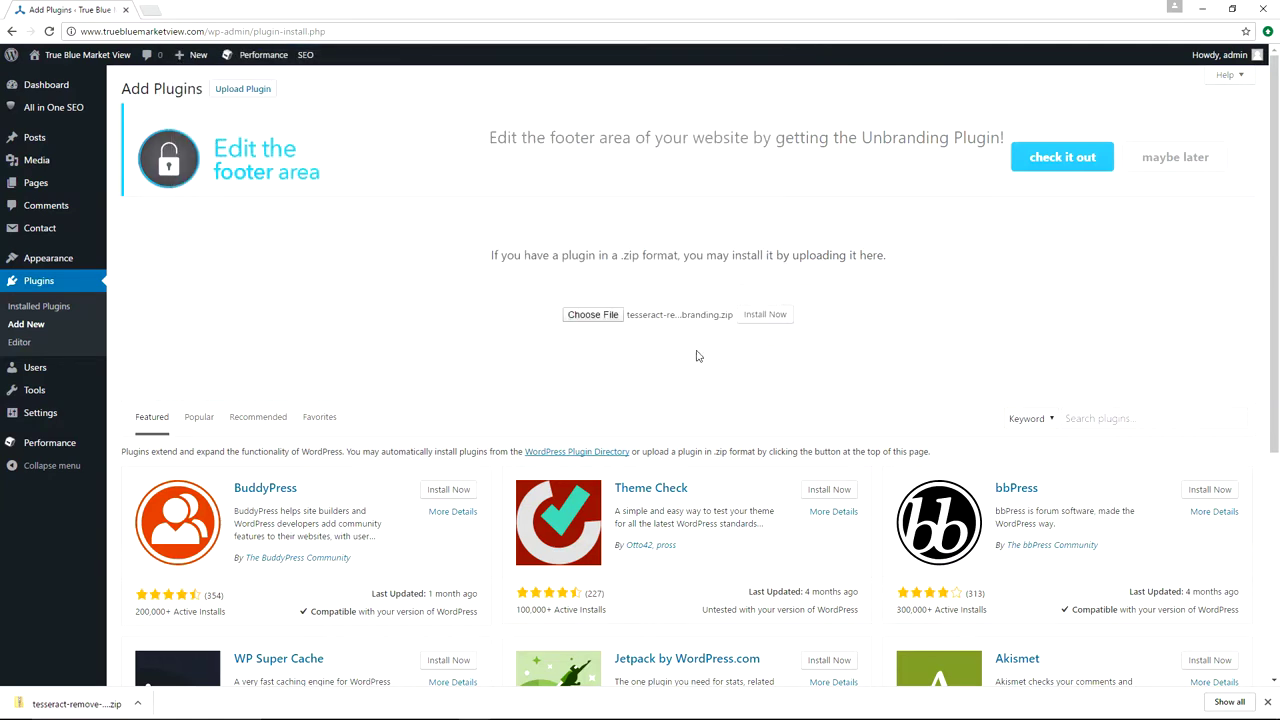
click(766, 315)
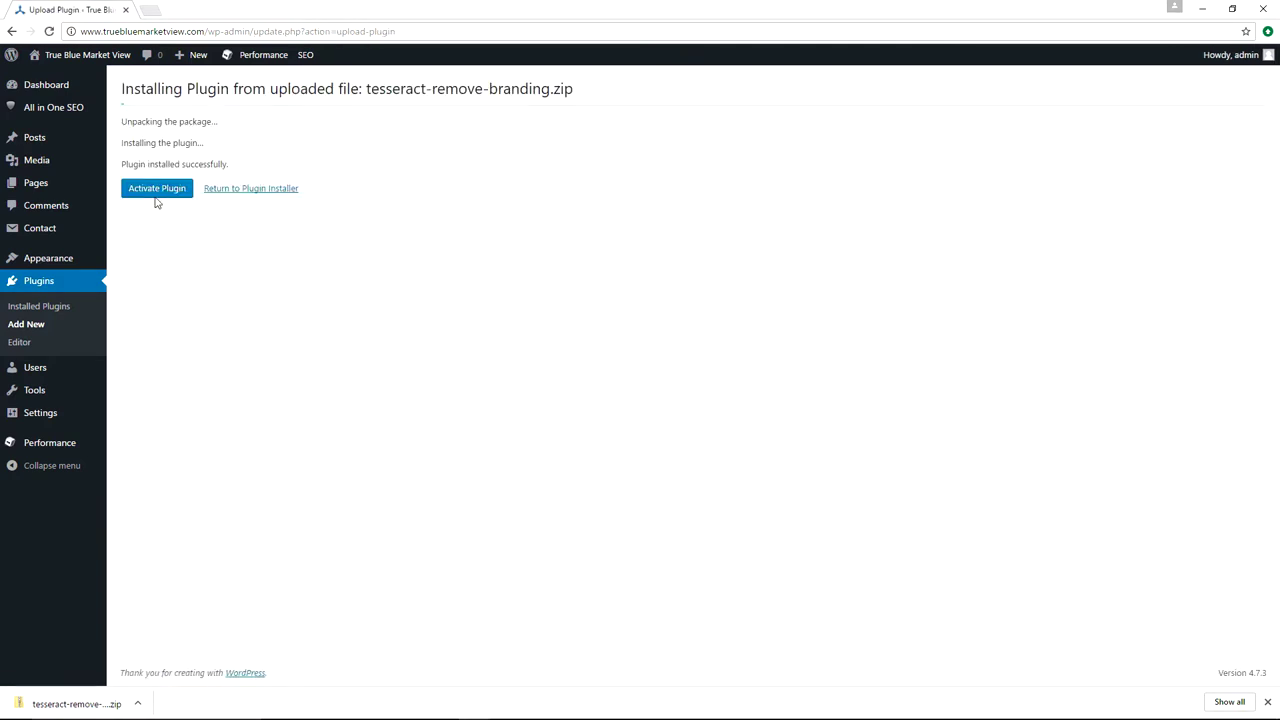
click(146, 194)
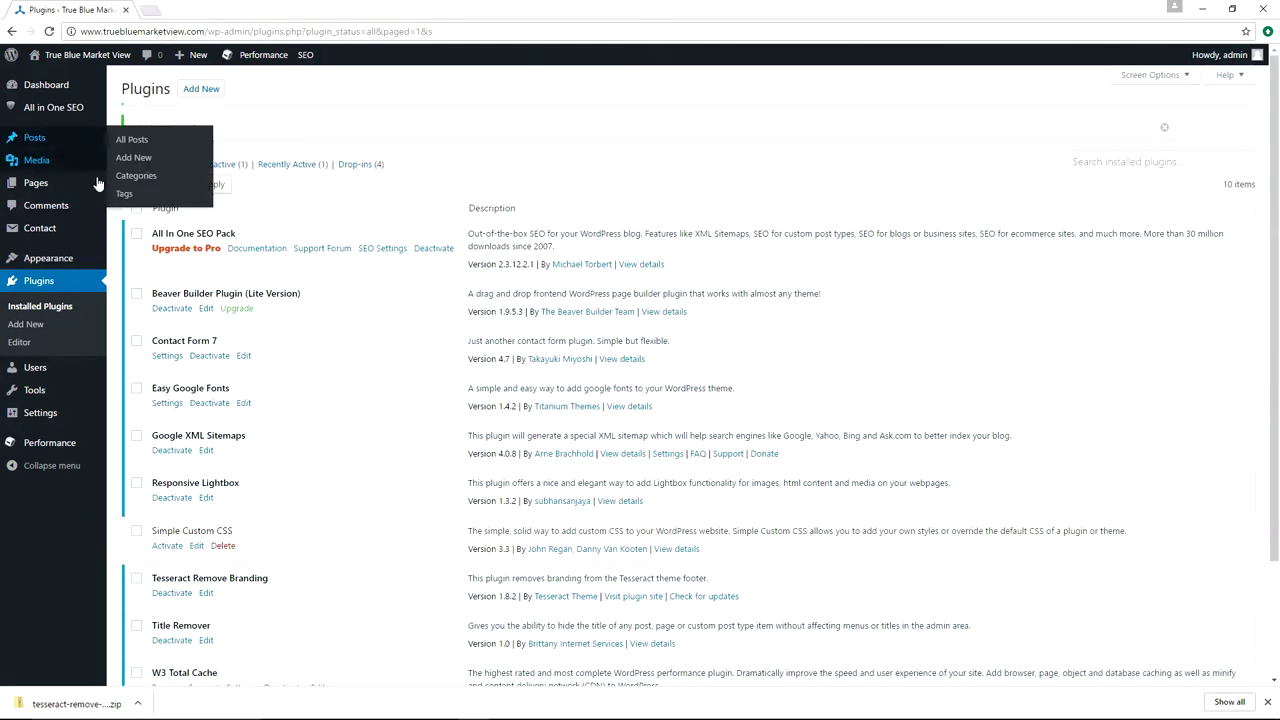
- Open the site customizer, check the current footer in the preview, and set the Footer Right Block Content to Nothing
mouse_move(60, 259)
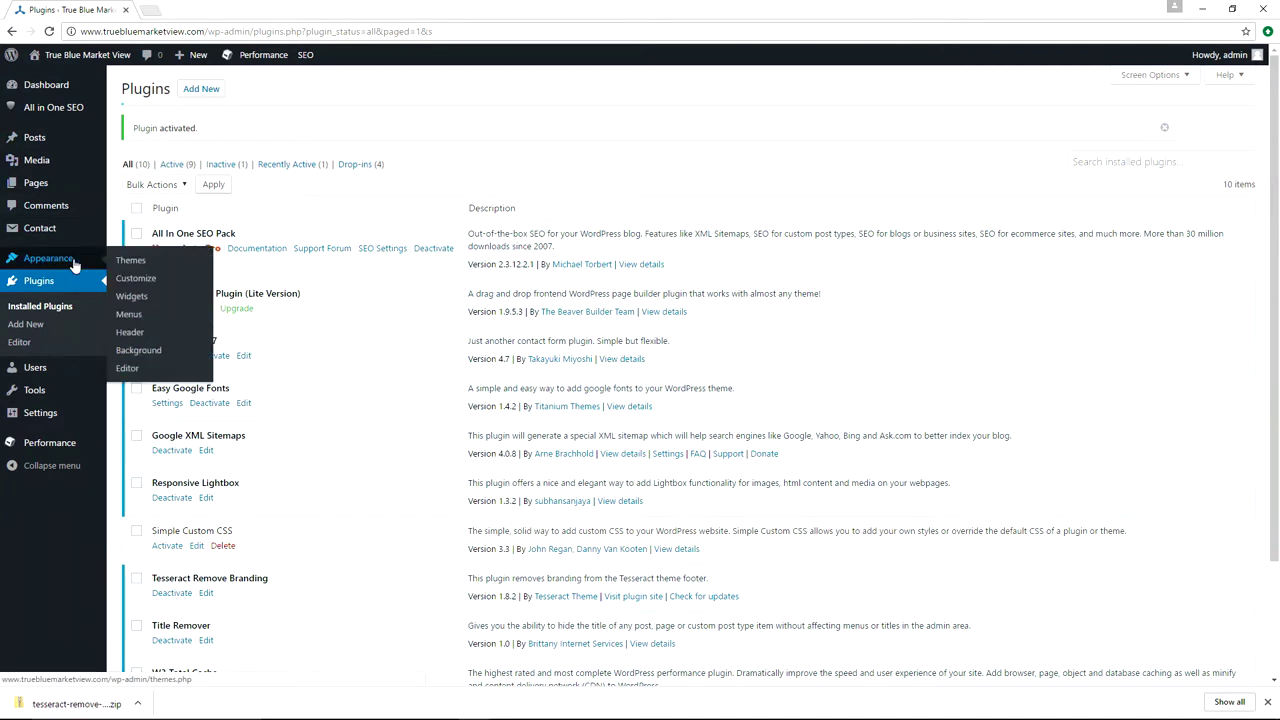
click(135, 280)
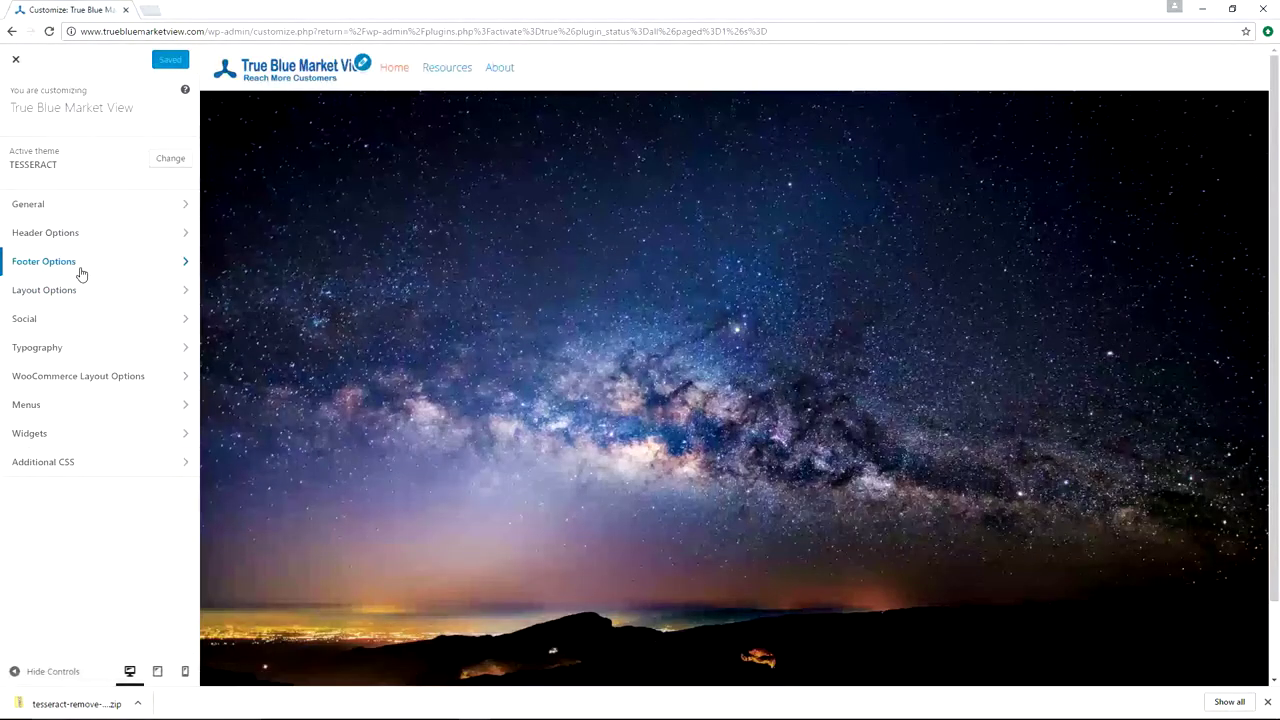
click(81, 272)
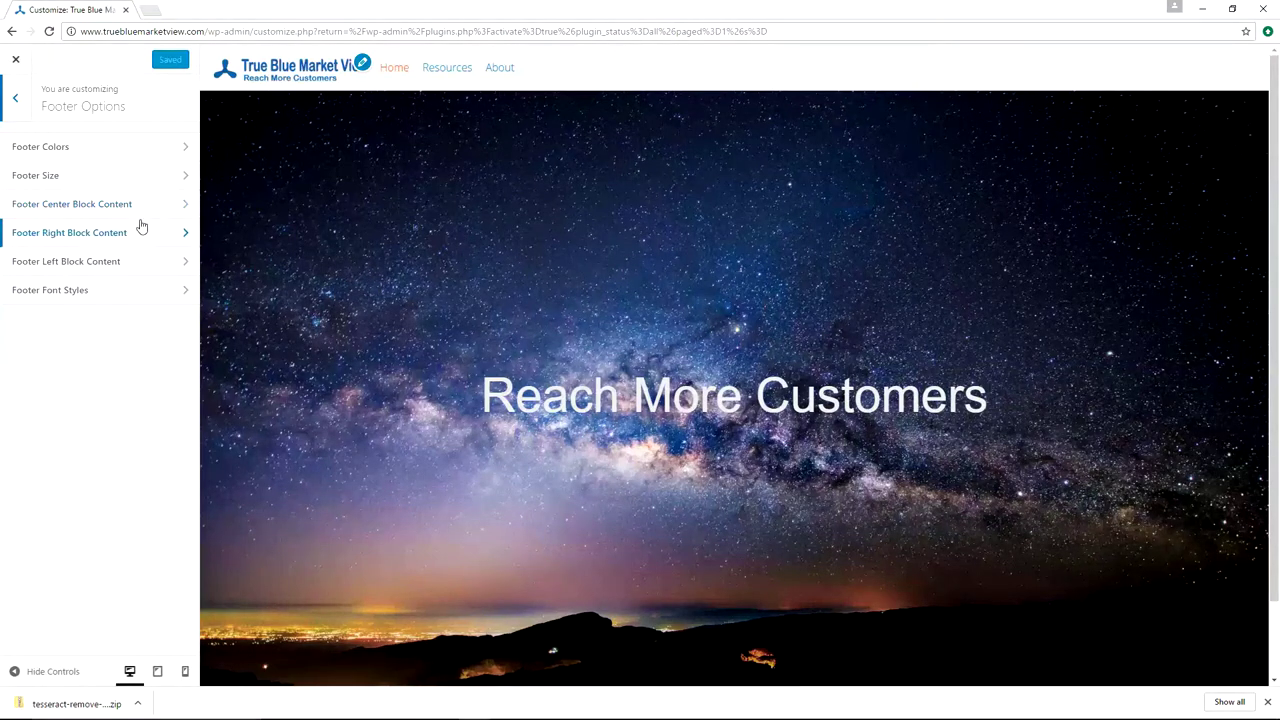
scroll(450, 290, down, 1)
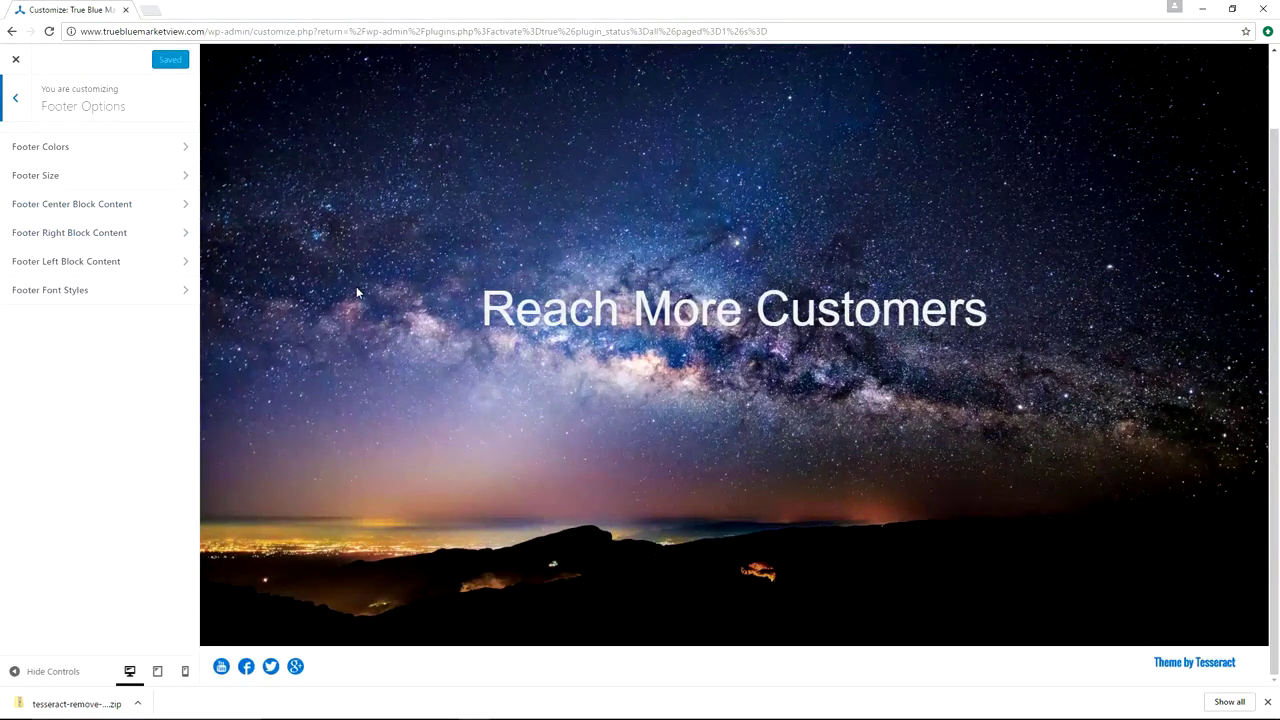
scroll(356, 286, up, 1)
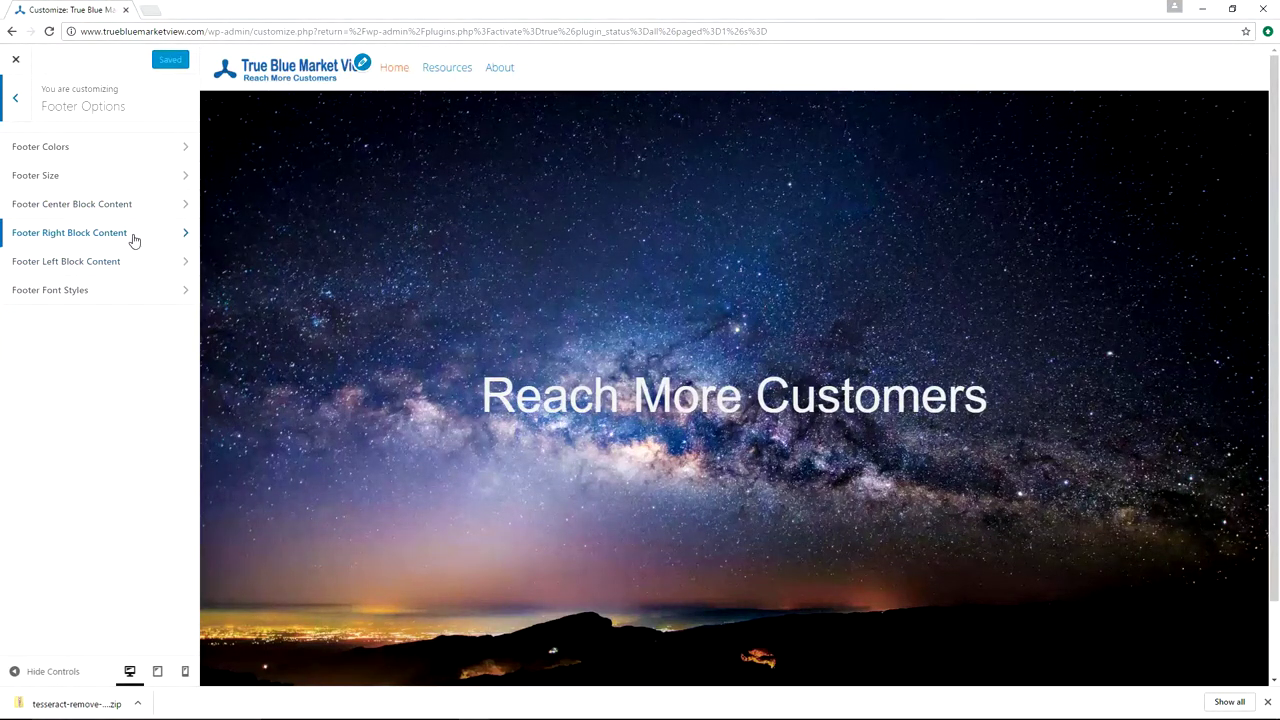
scroll(334, 268, down, 1)
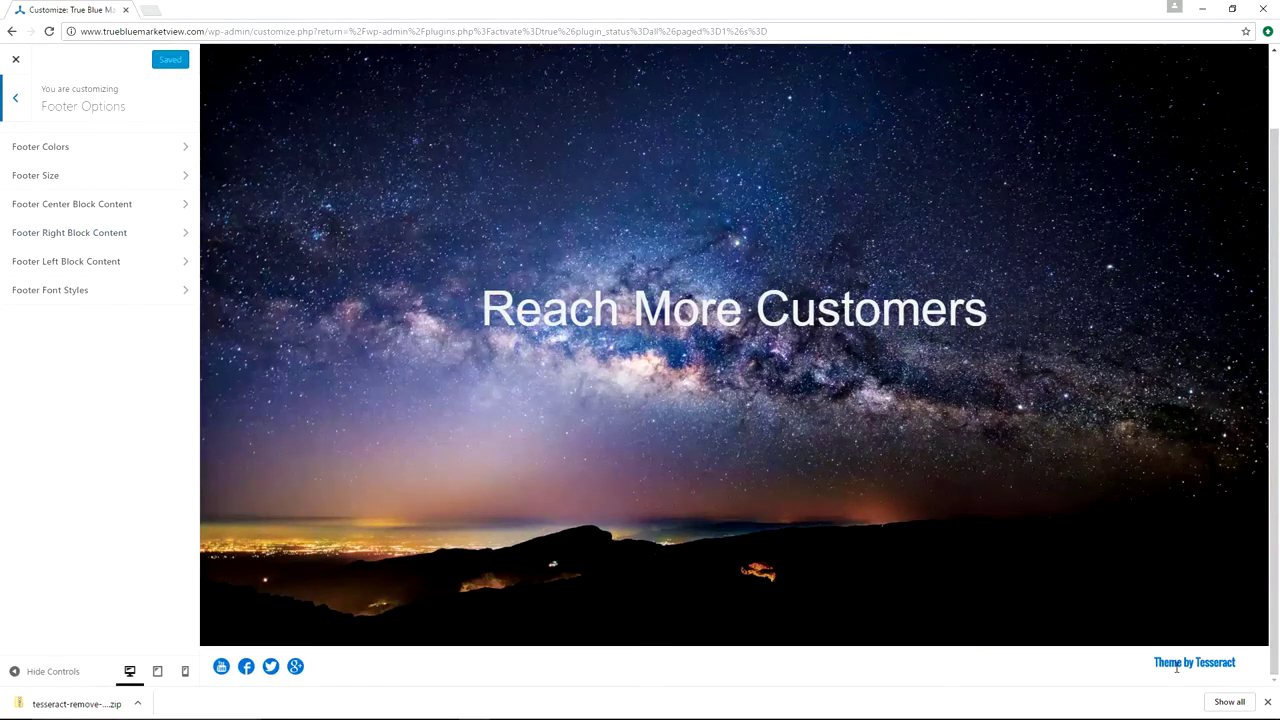
click(120, 234)
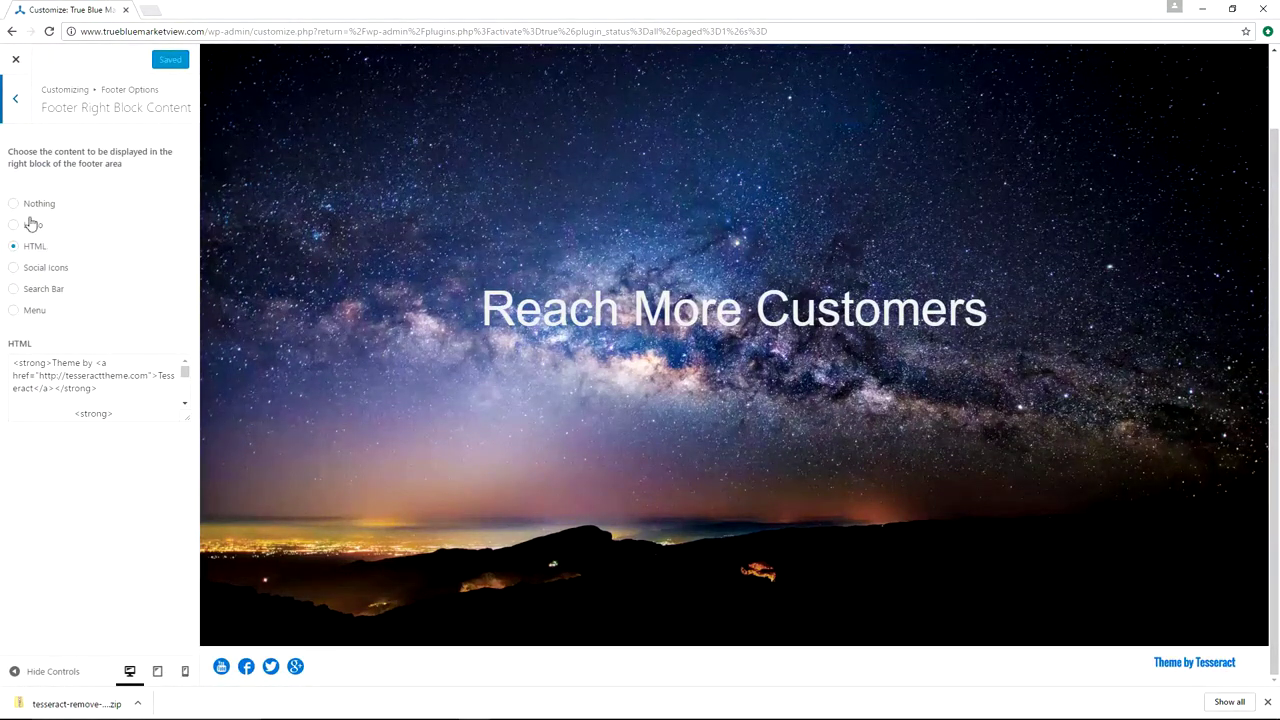
click(13, 205)
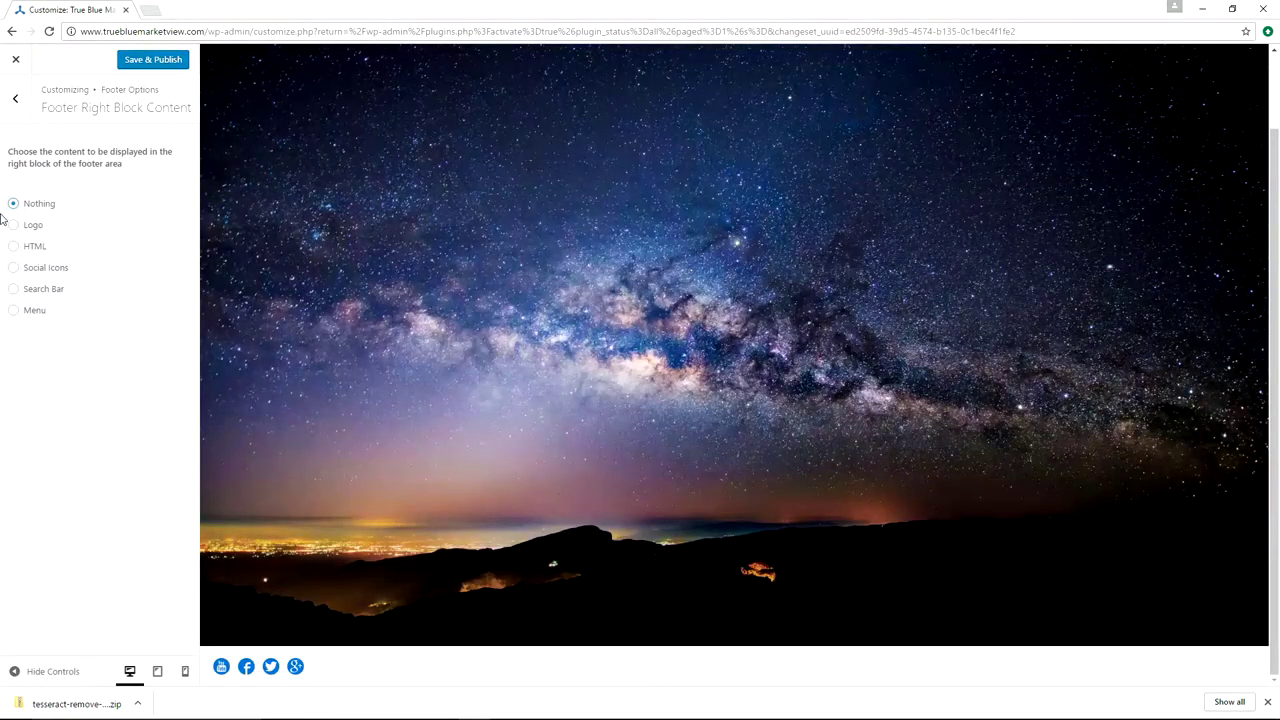
click(15, 112)
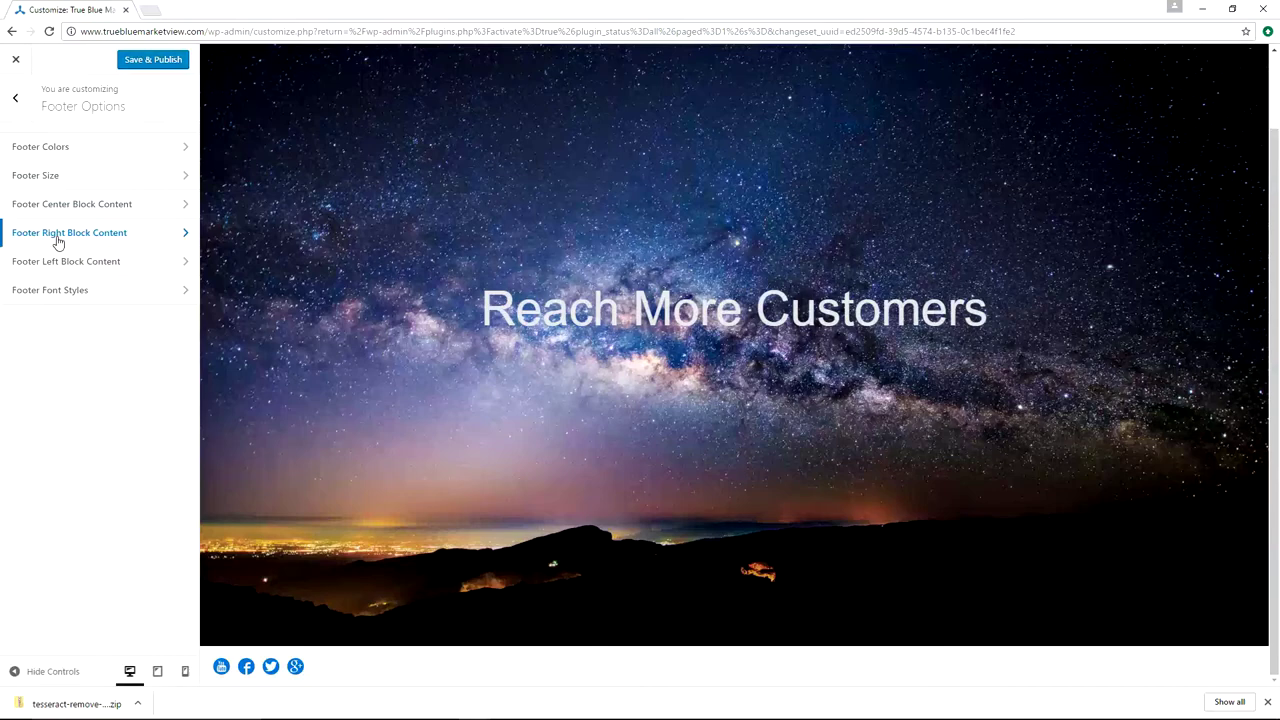
- Set the Footer Center Block Content to Menu with Footer Menu selected, and return to the footer options
click(106, 204)
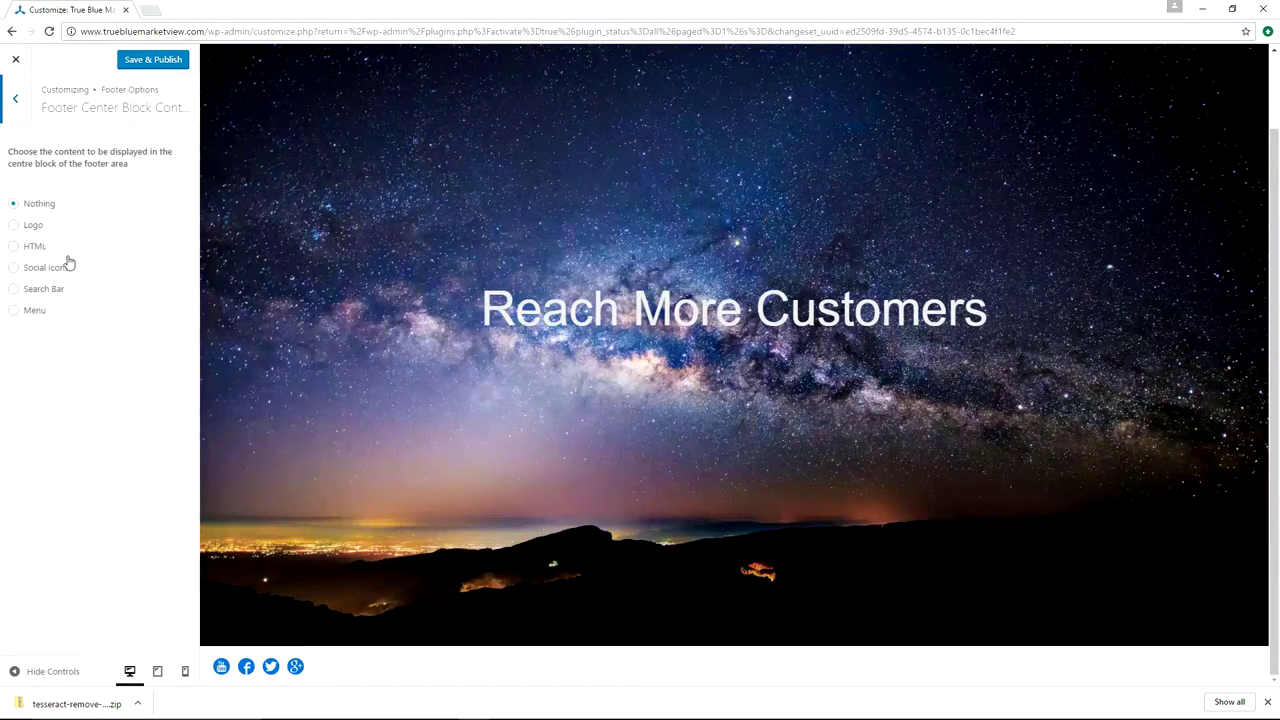
click(13, 311)
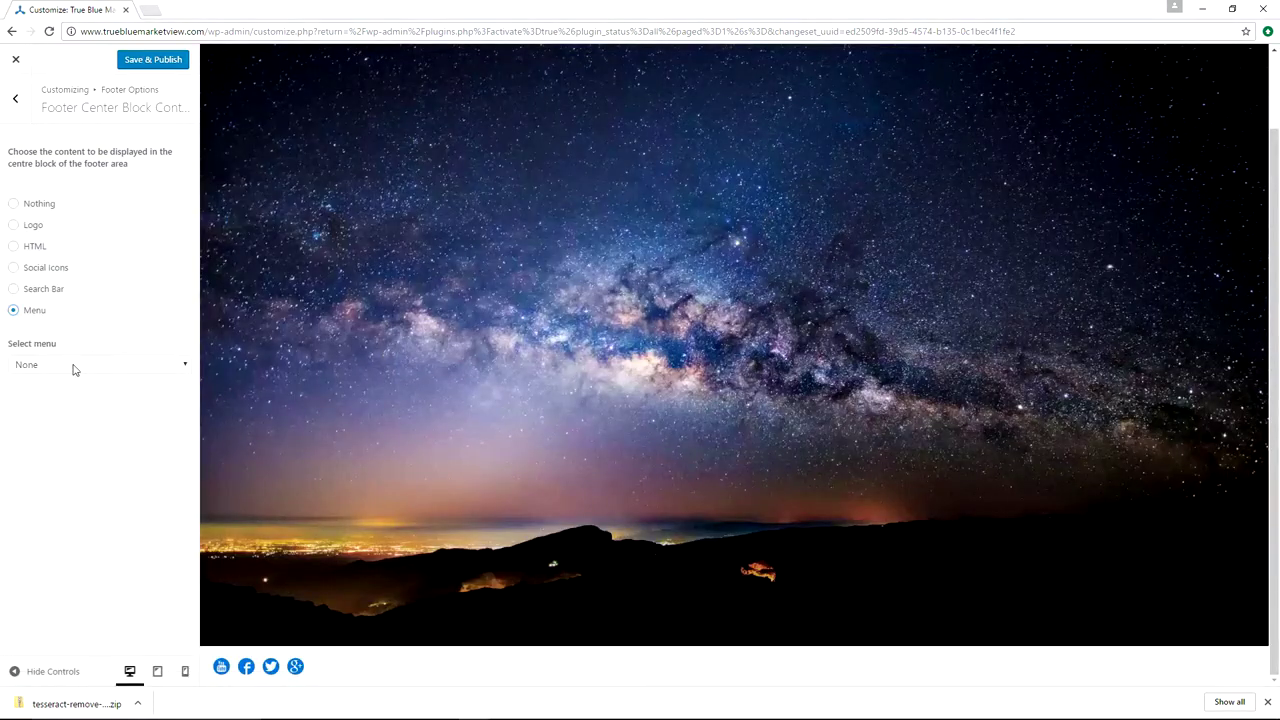
click(71, 368)
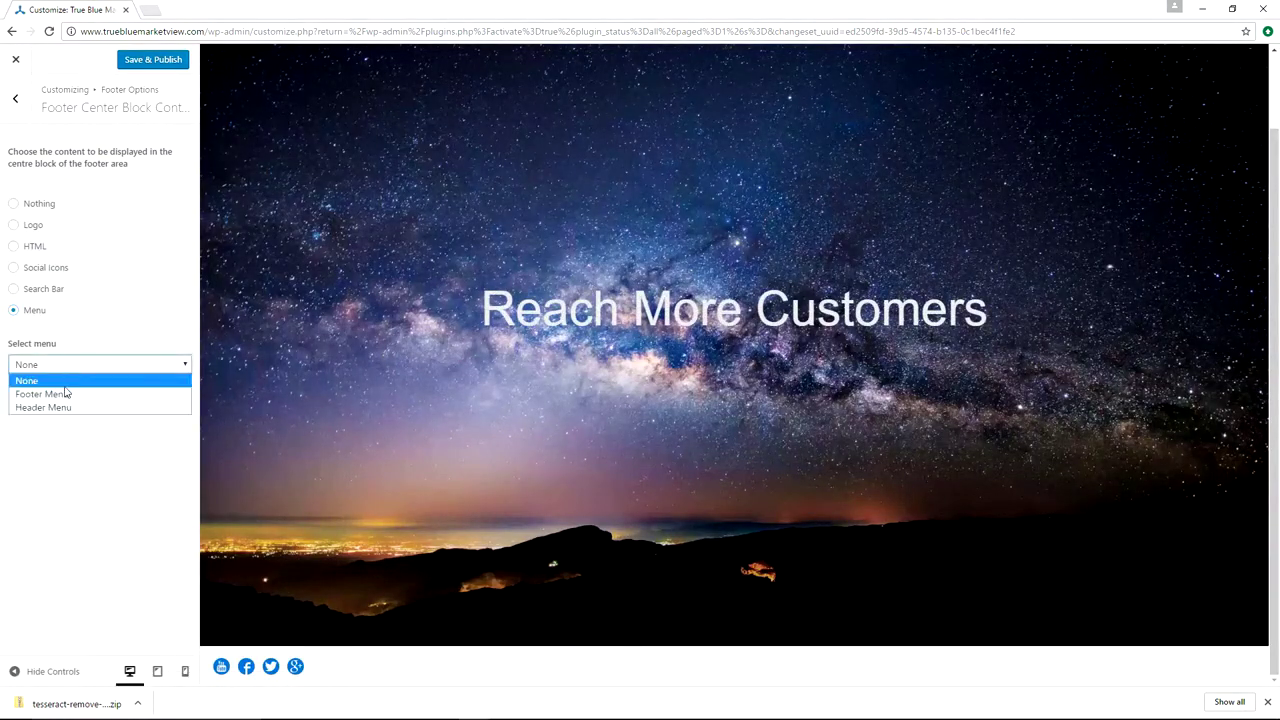
click(65, 396)
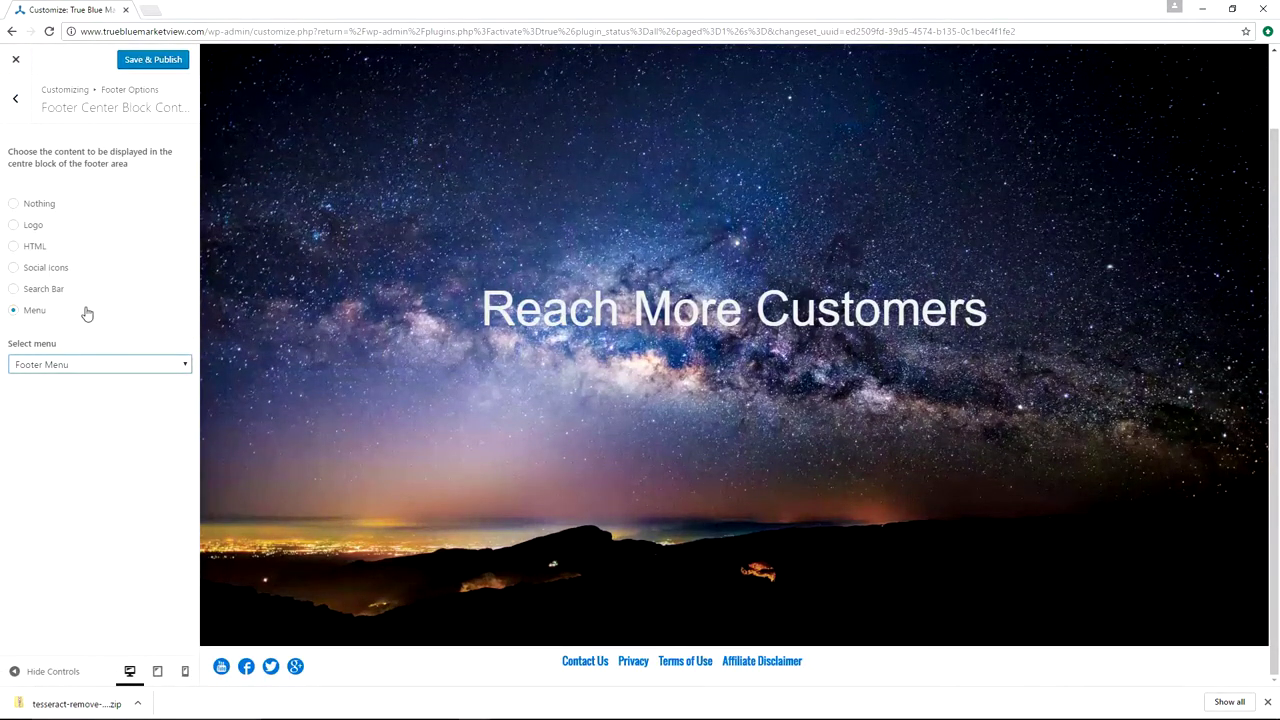
click(24, 111)
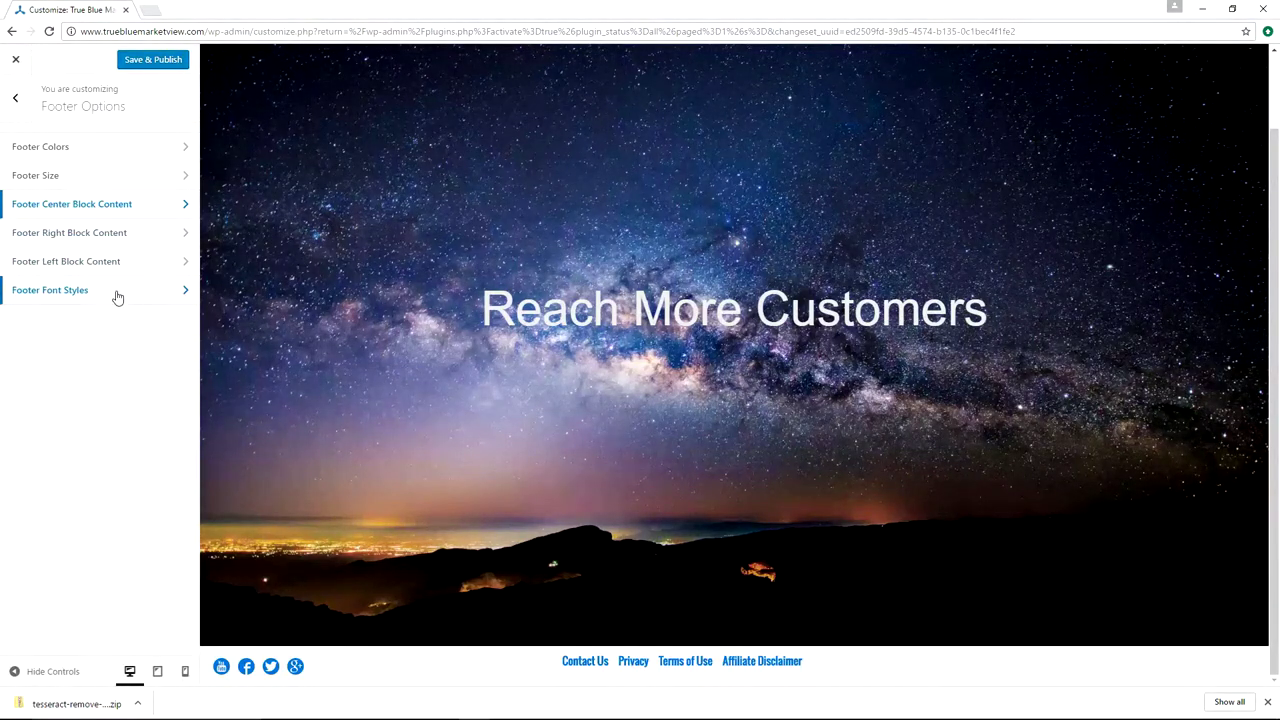
- Check the Footer Font Styles settings and compare them with the font, weight and size under Header Menu Font Styles
click(117, 297)
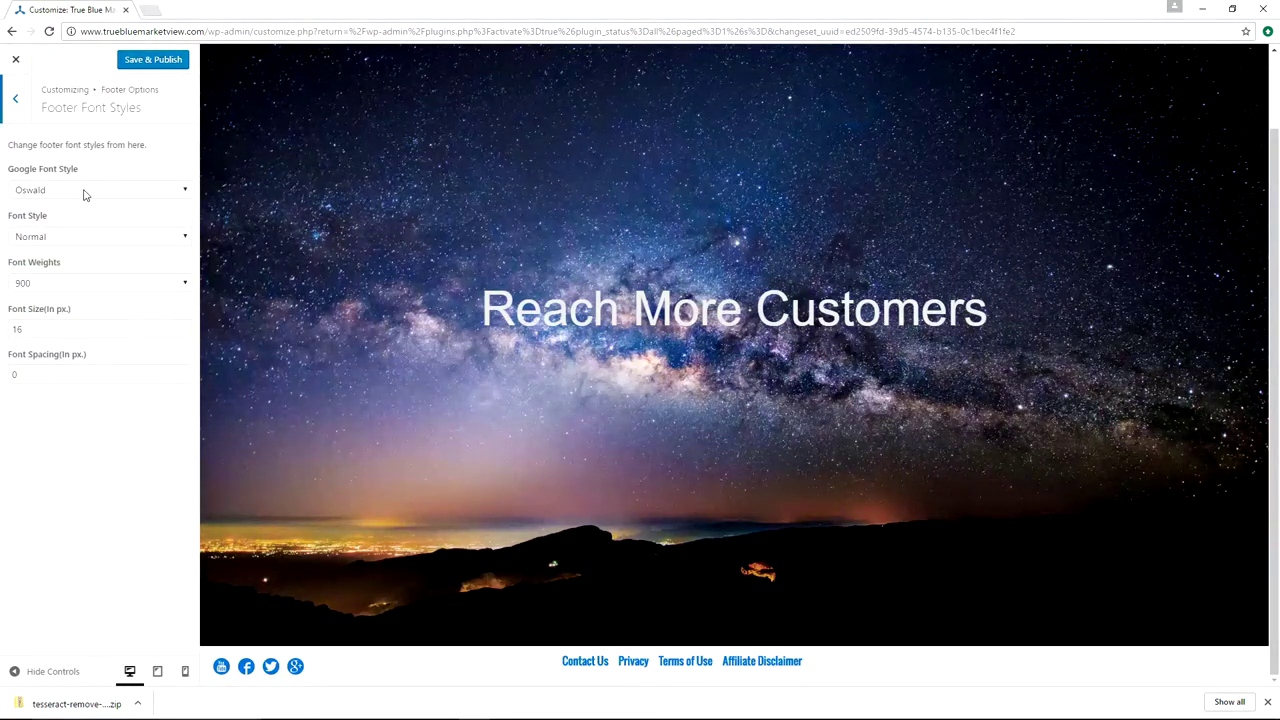
scroll(400, 205, up, 1)
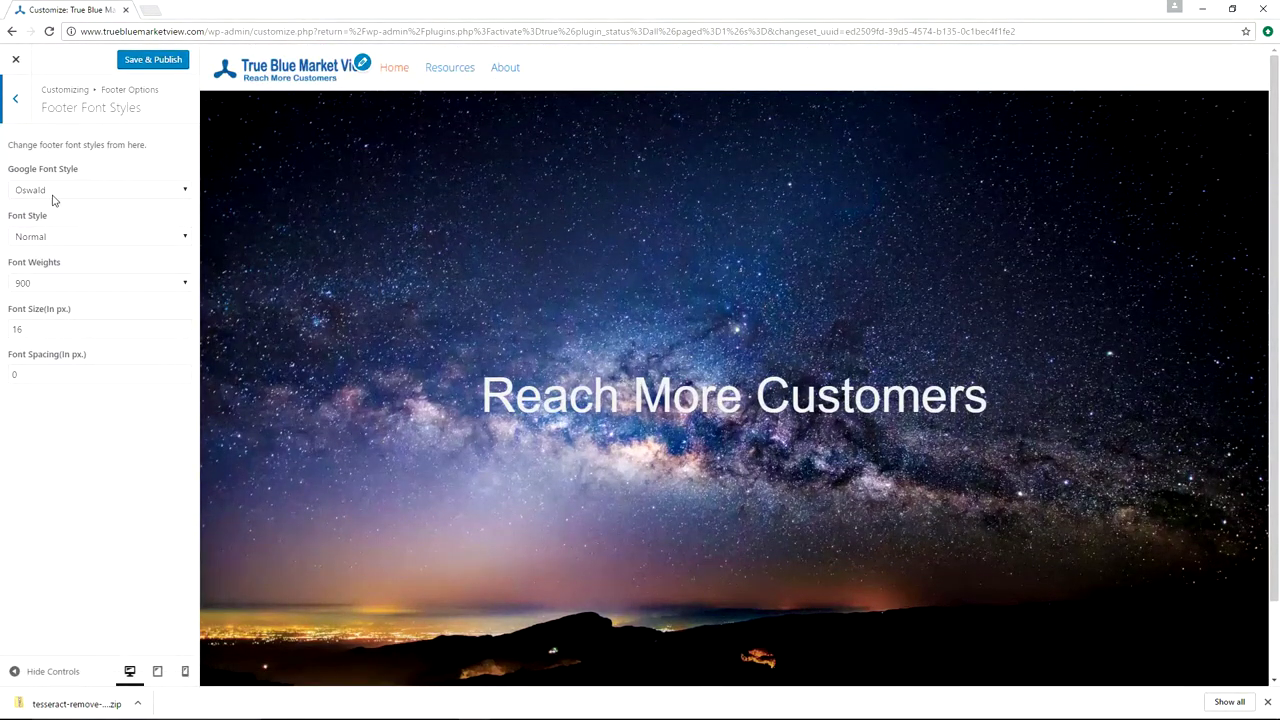
click(22, 112)
click(15, 100)
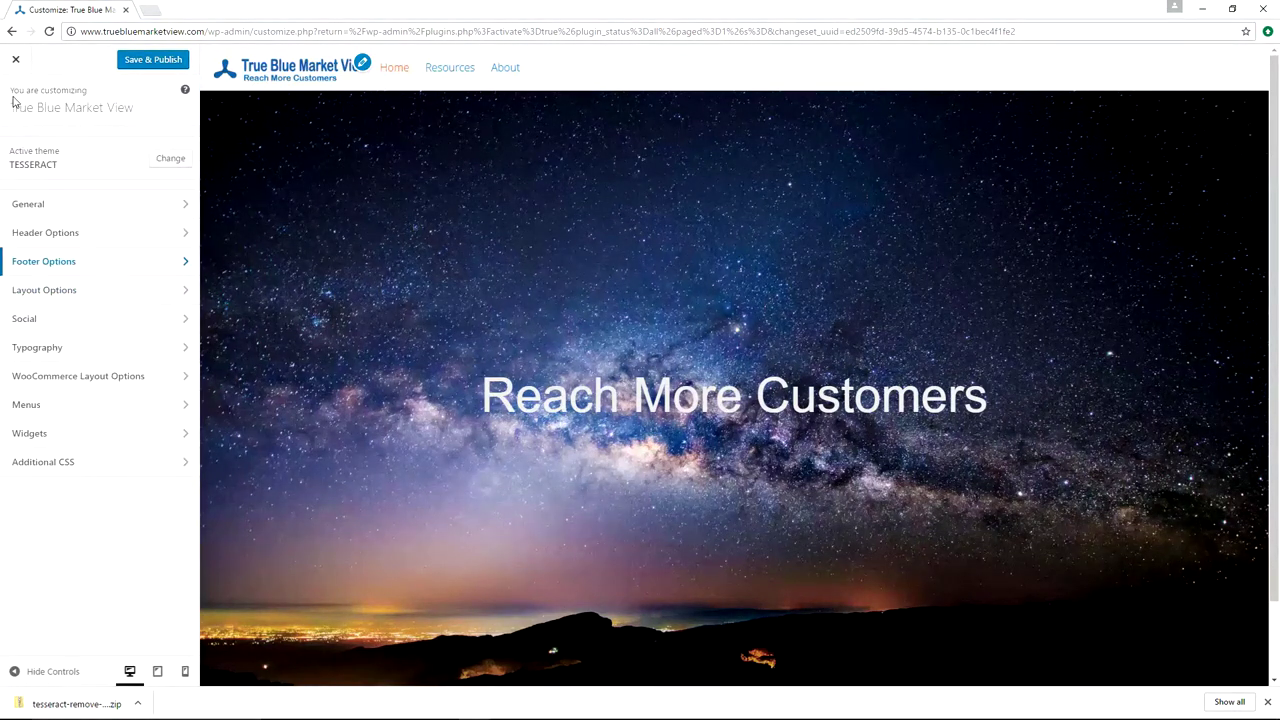
click(94, 236)
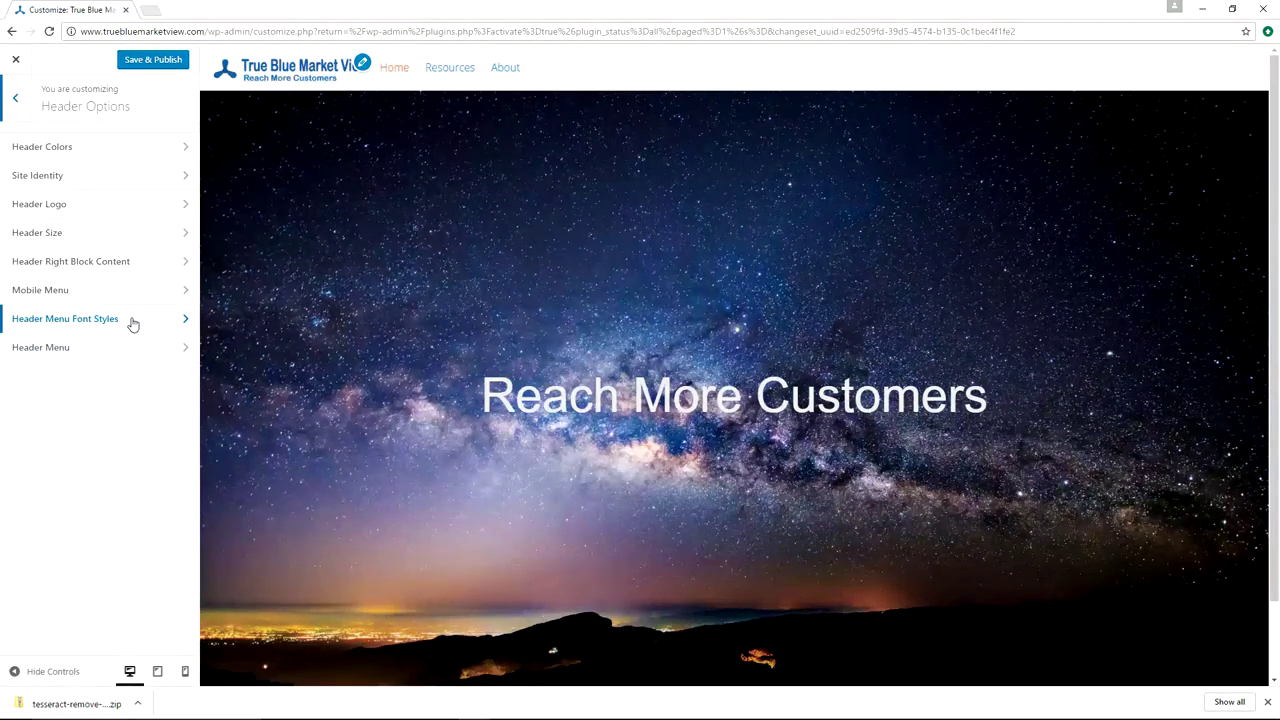
click(133, 320)
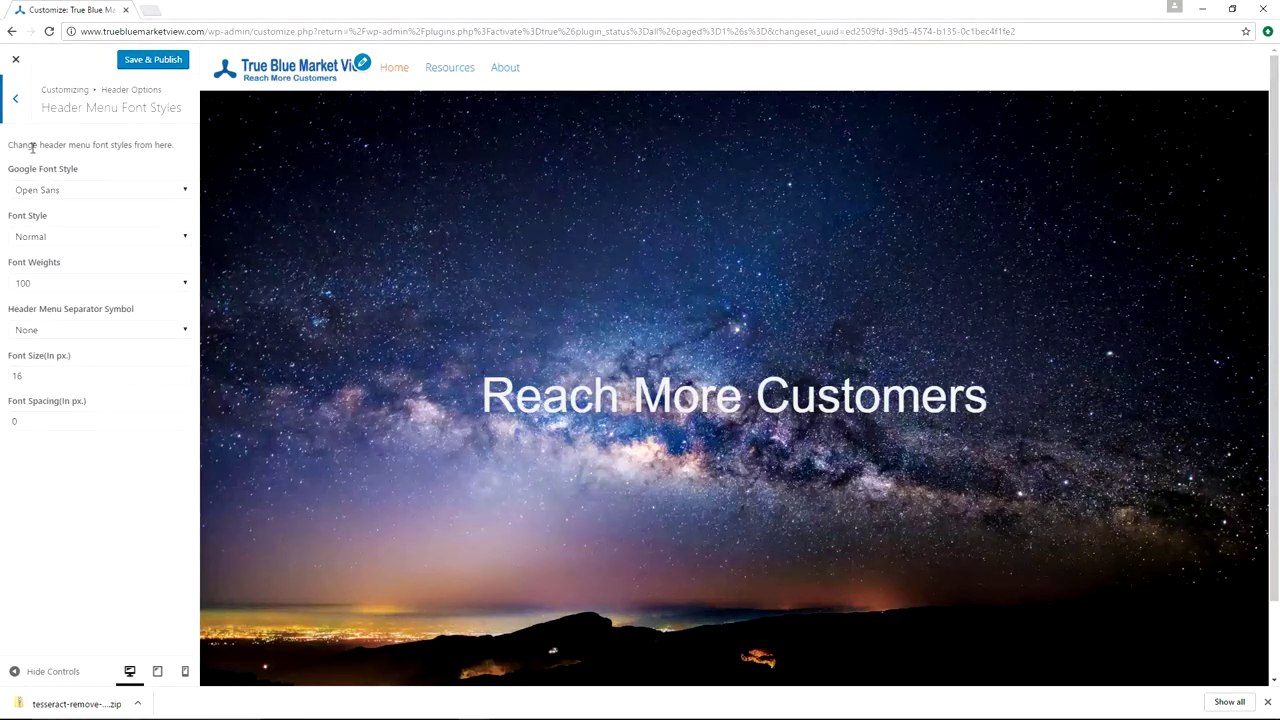
click(15, 98)
click(15, 98)
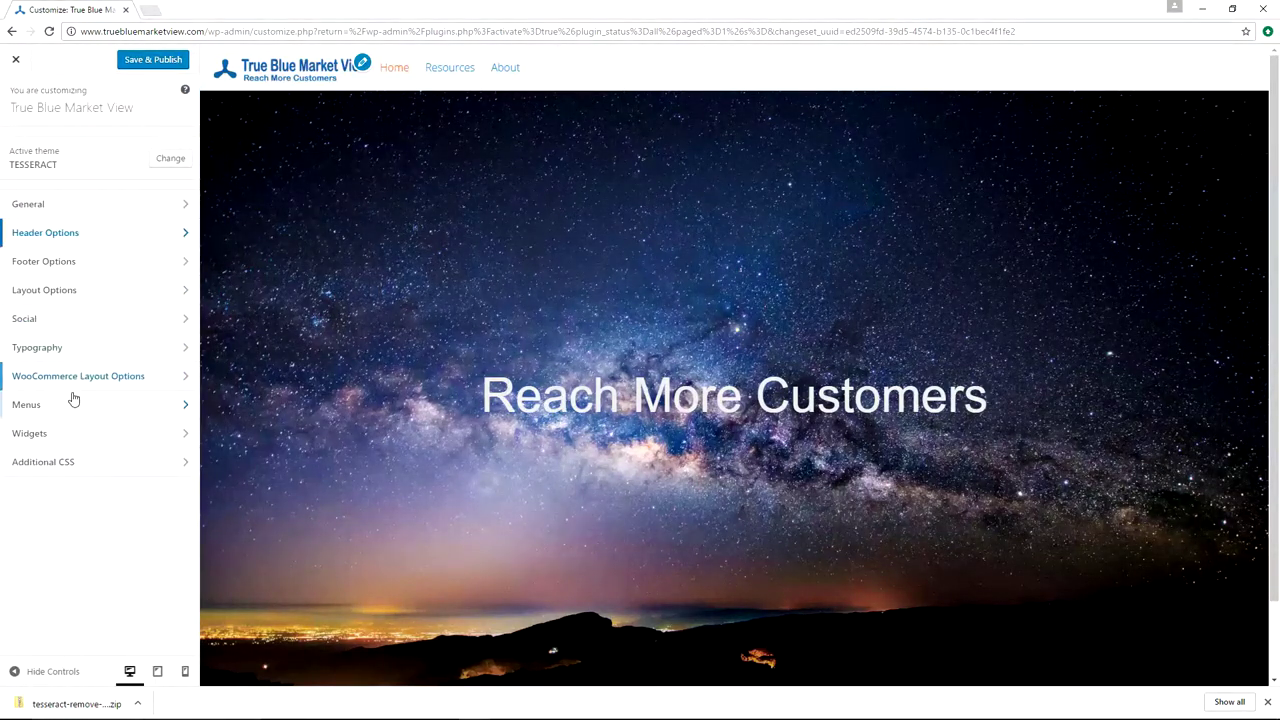
- Set the footer's Google Font Style to Open Sans in the Footer Font Styles options
click(95, 267)
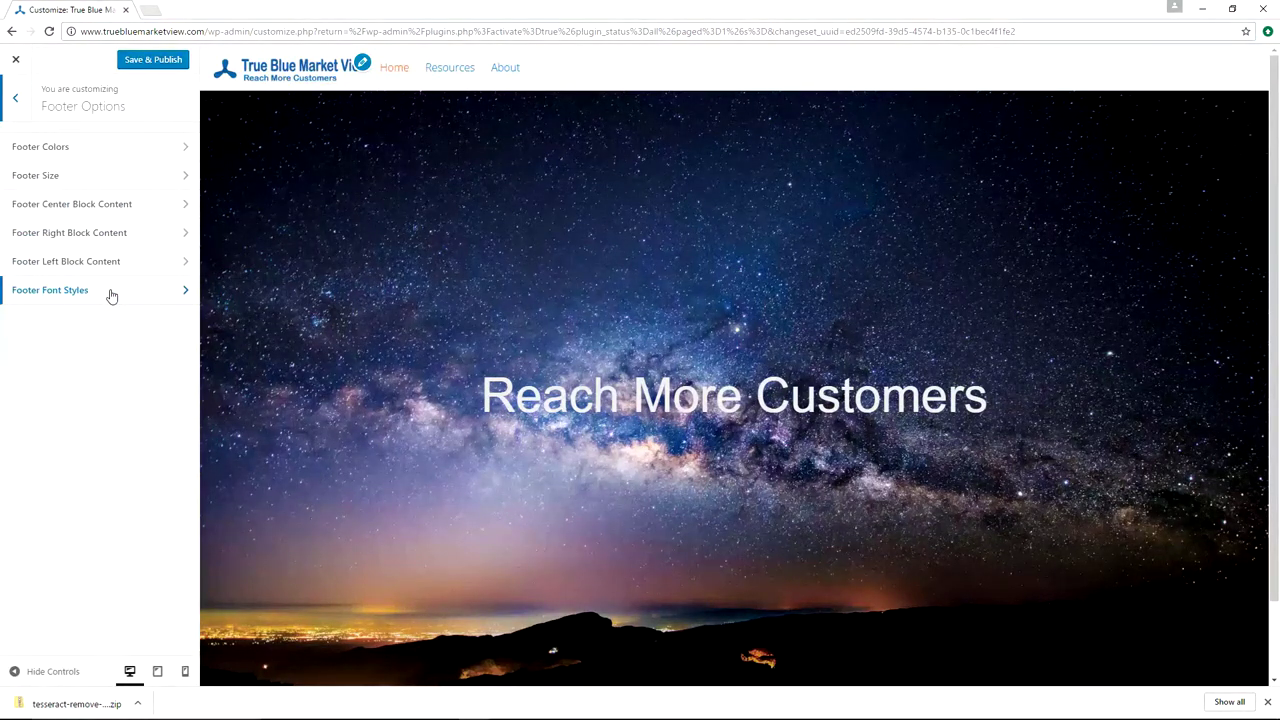
click(112, 292)
click(67, 191)
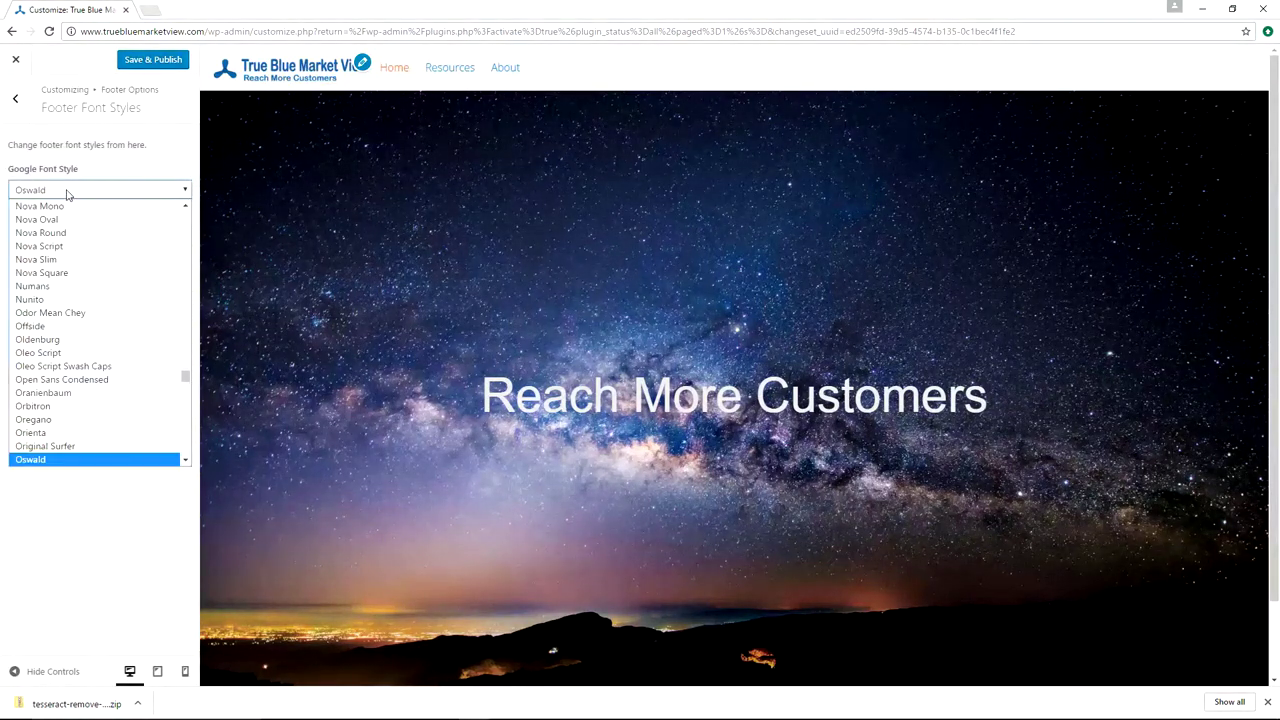
text(open)
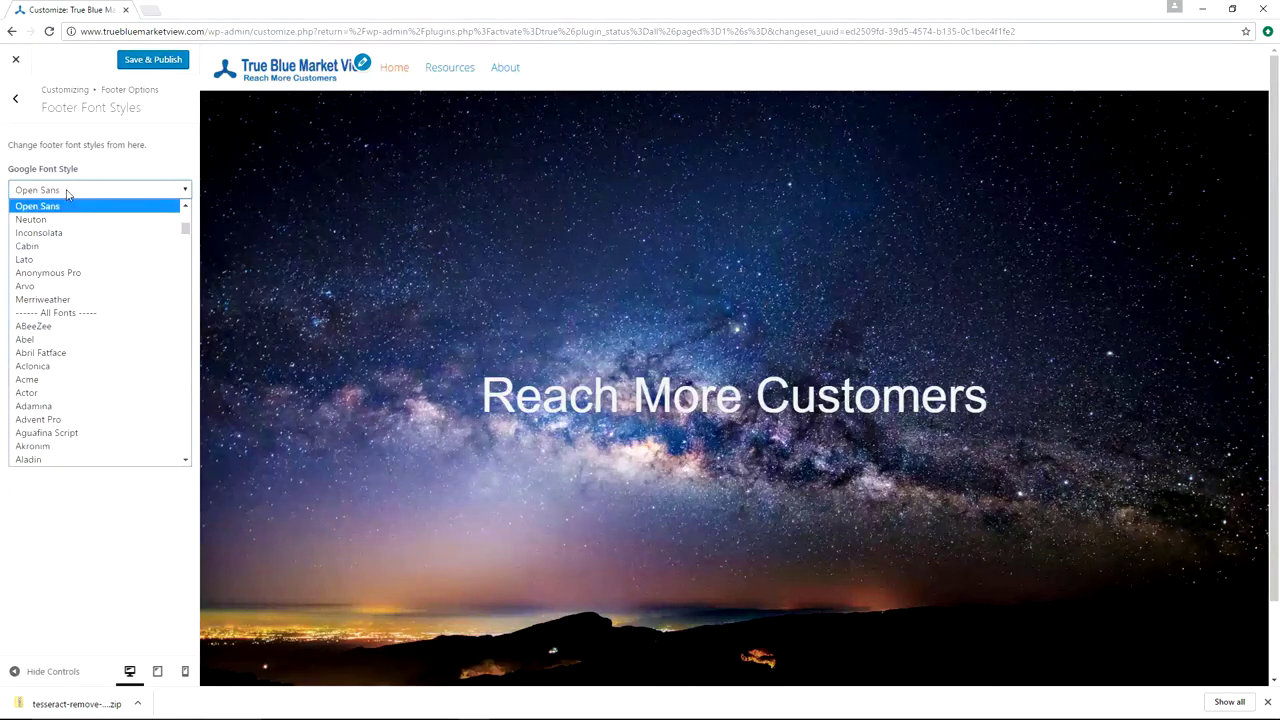
click(89, 206)
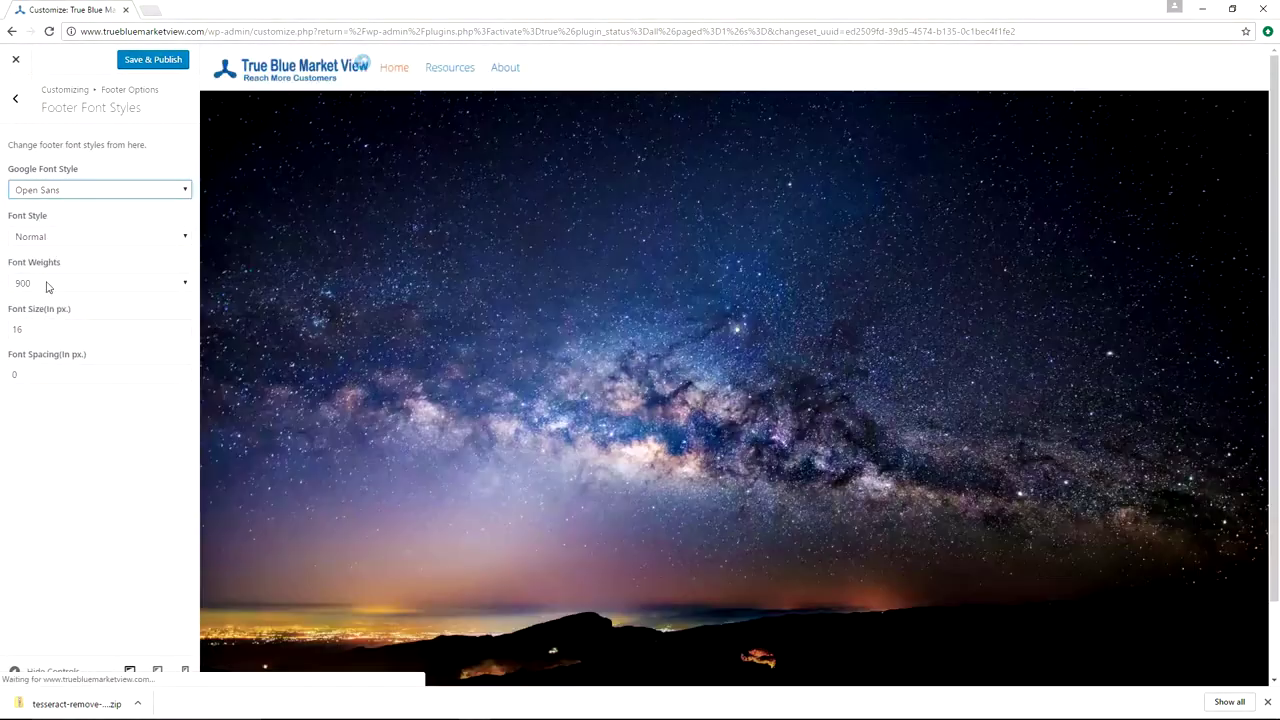
- Set the footer font weight to 100, save and publish the changes, and close the customizer
click(46, 286)
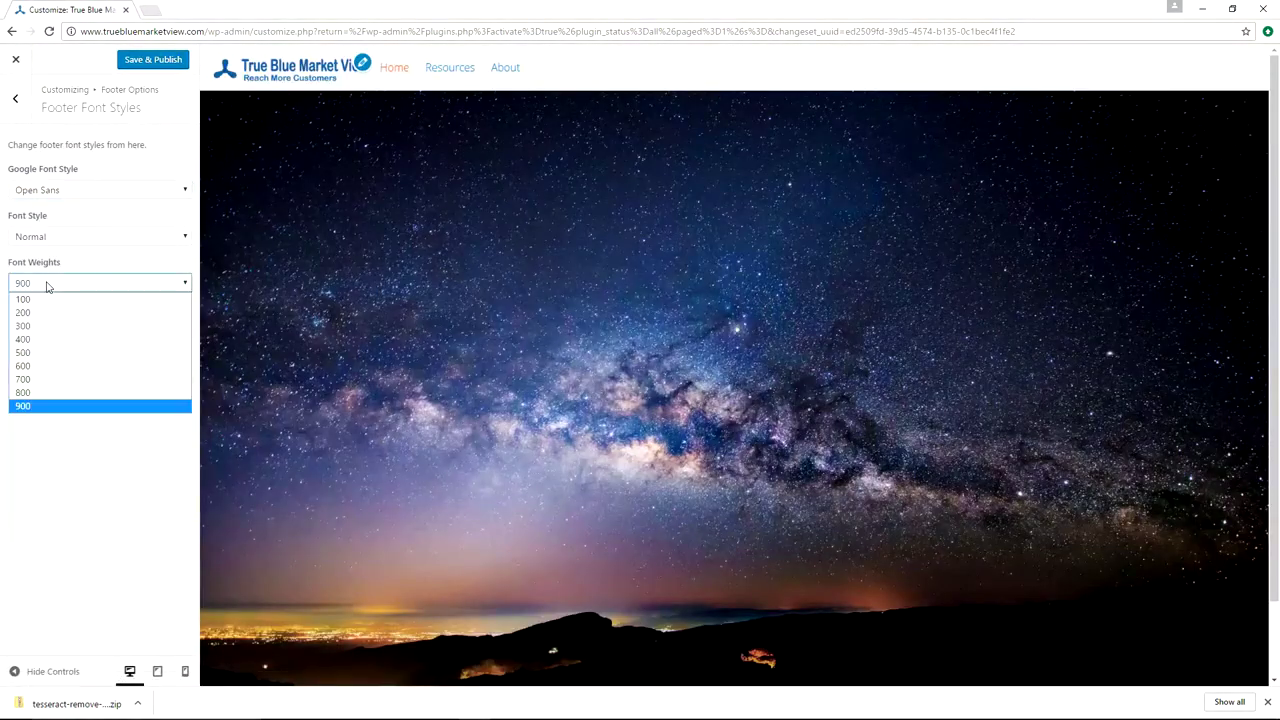
click(47, 299)
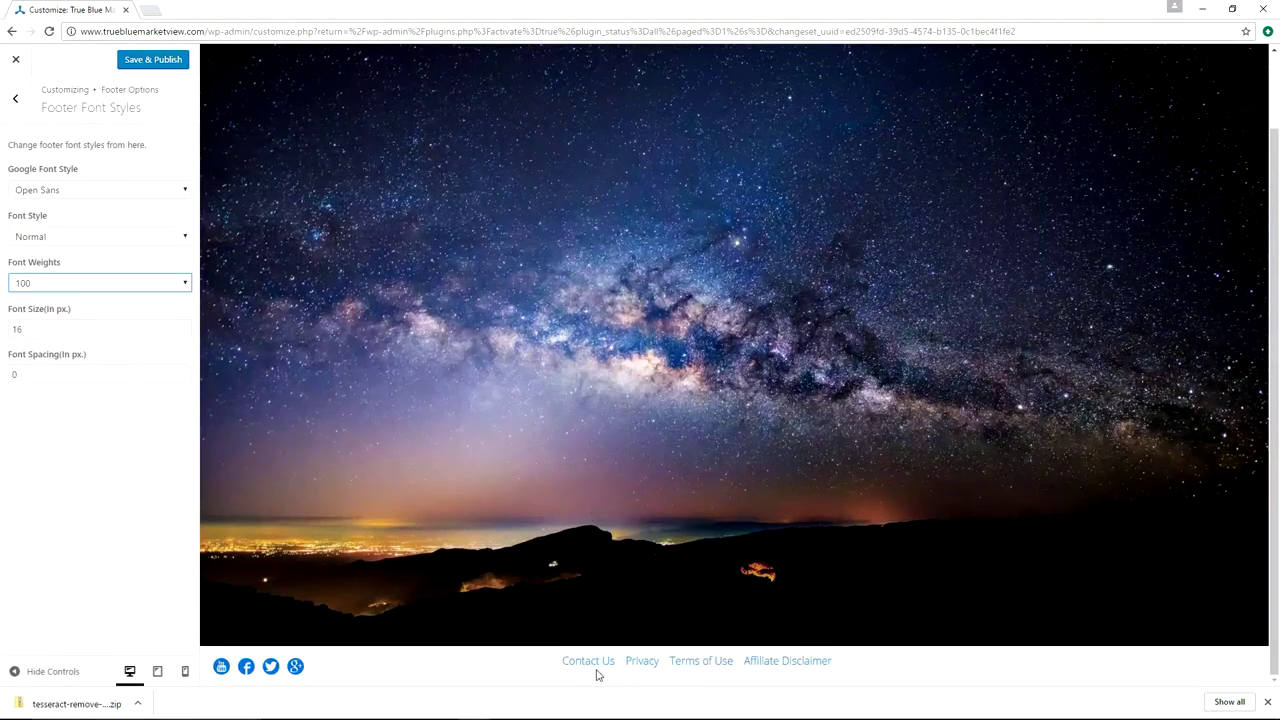
click(160, 62)
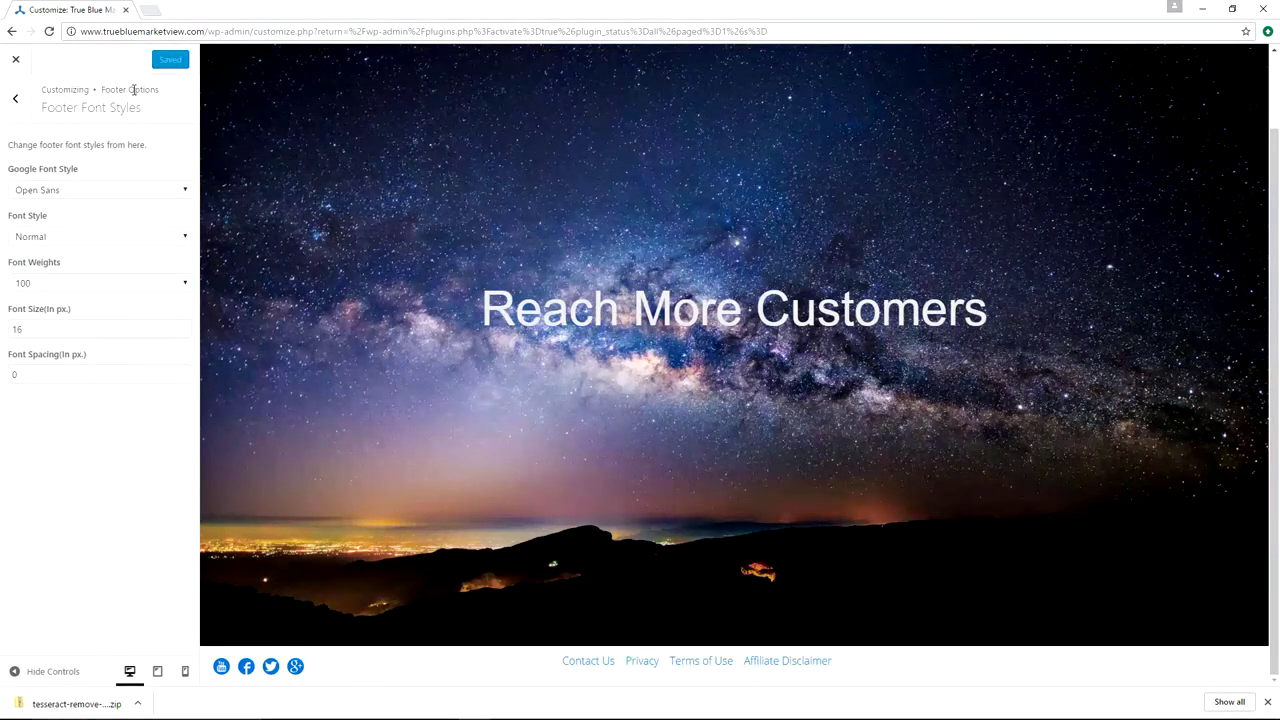
click(15, 63)
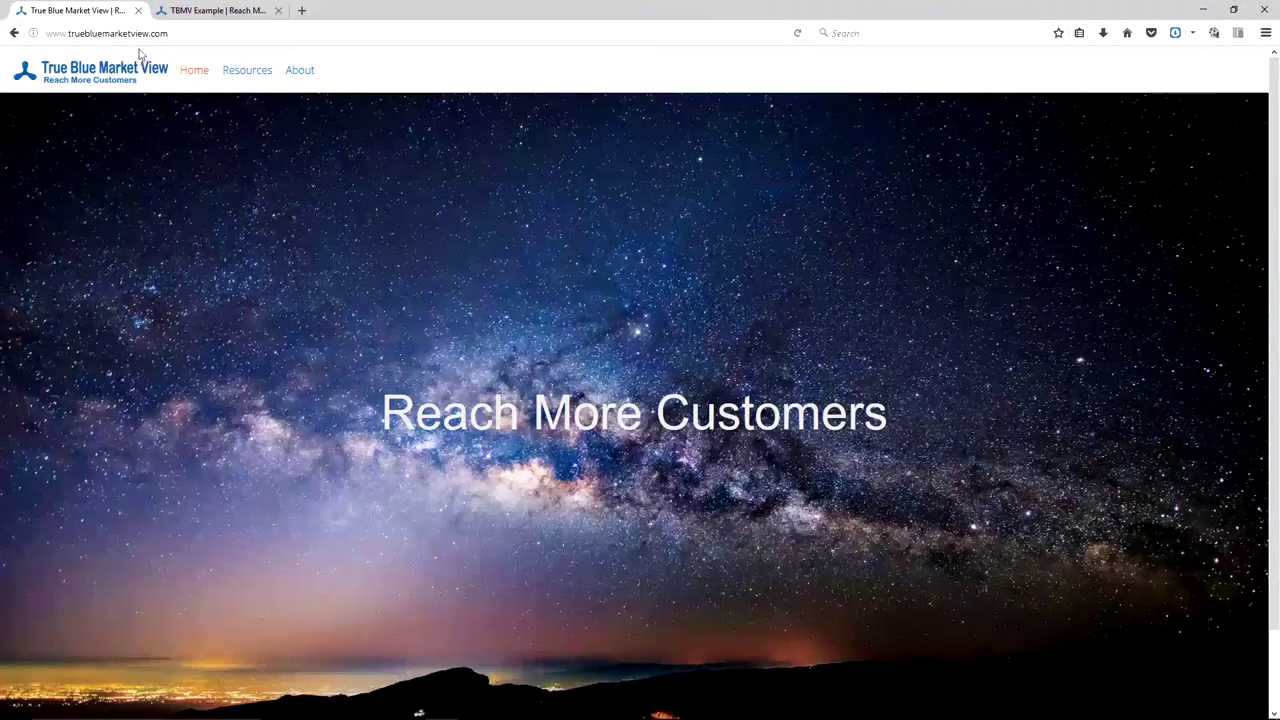
- Switch to Firefox and examine the header menu and footer on the live True Blue Market View home page
scroll(477, 256, down, 1)
scroll(477, 256, up, 1)
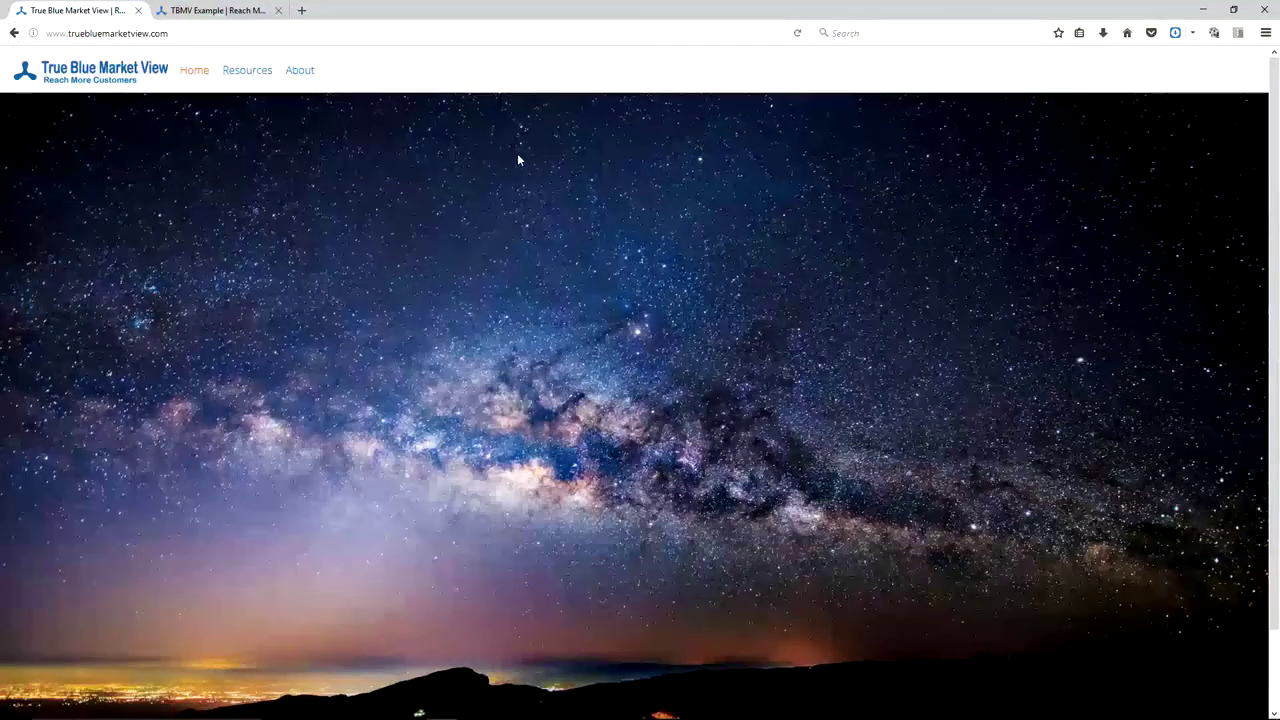
scroll(518, 156, down, 1)
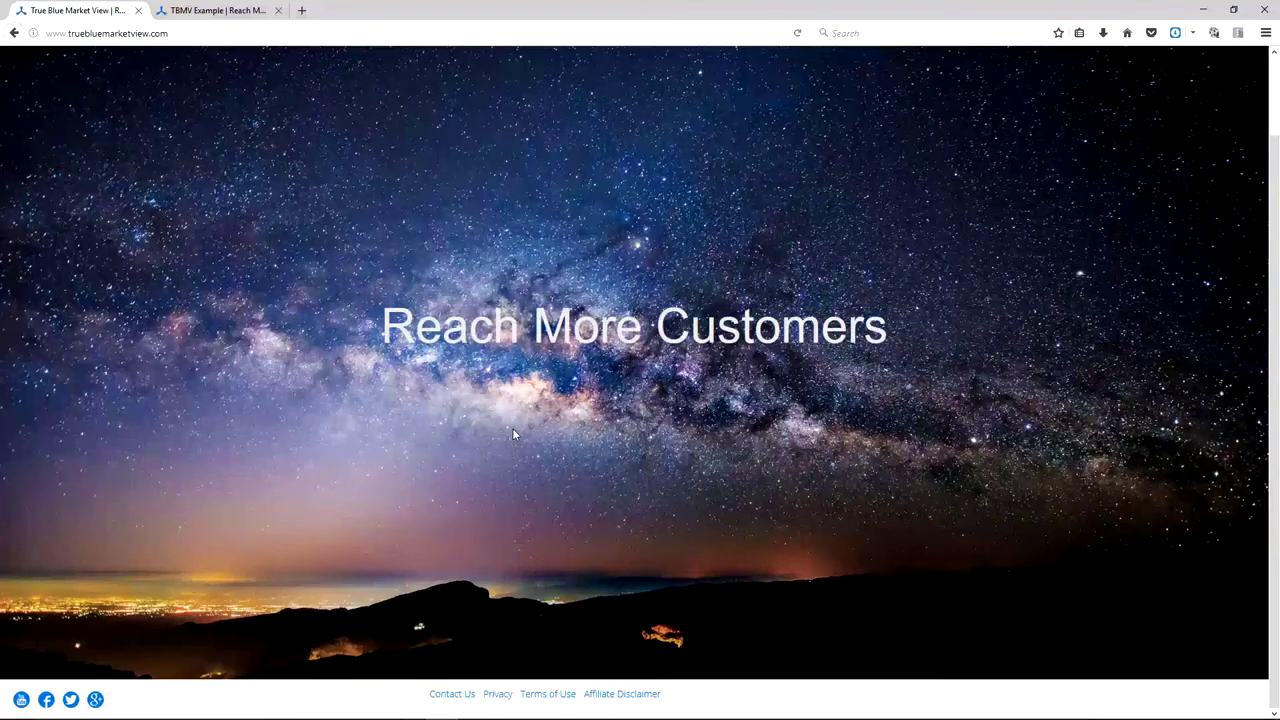
scroll(505, 380, up, 1)
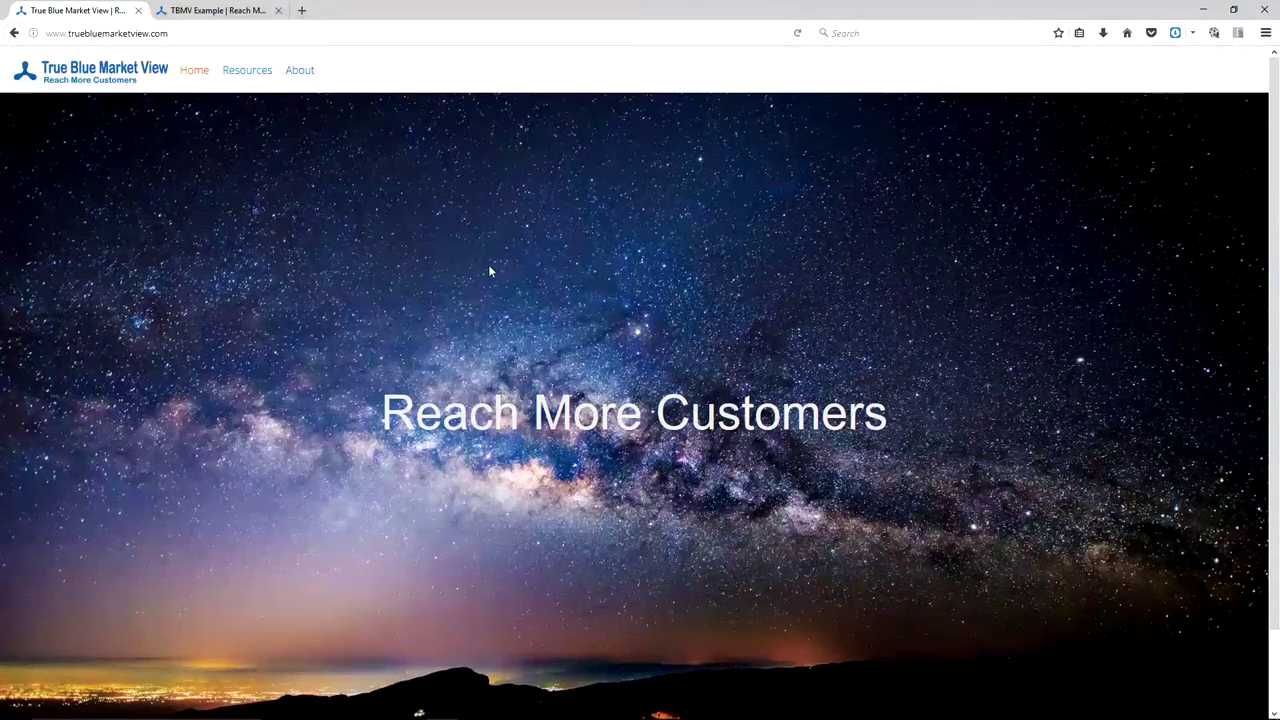
scroll(454, 128, down, 1)
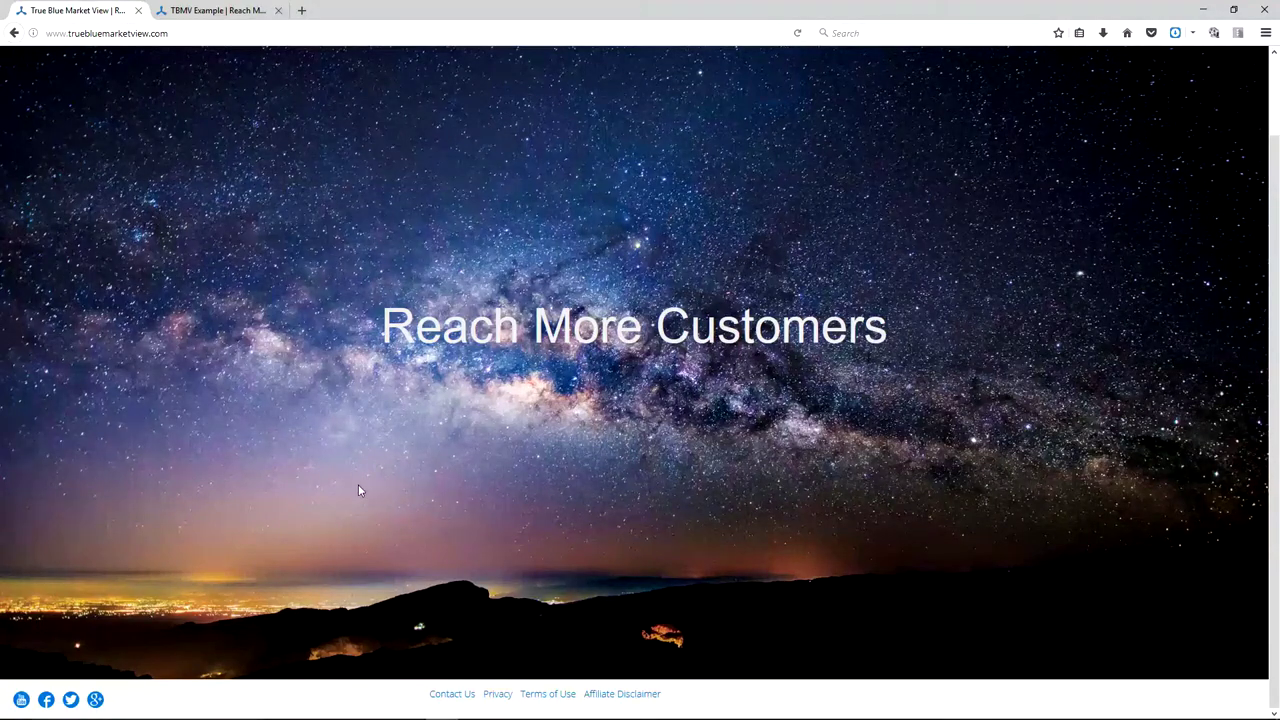
scroll(356, 434, up, 1)
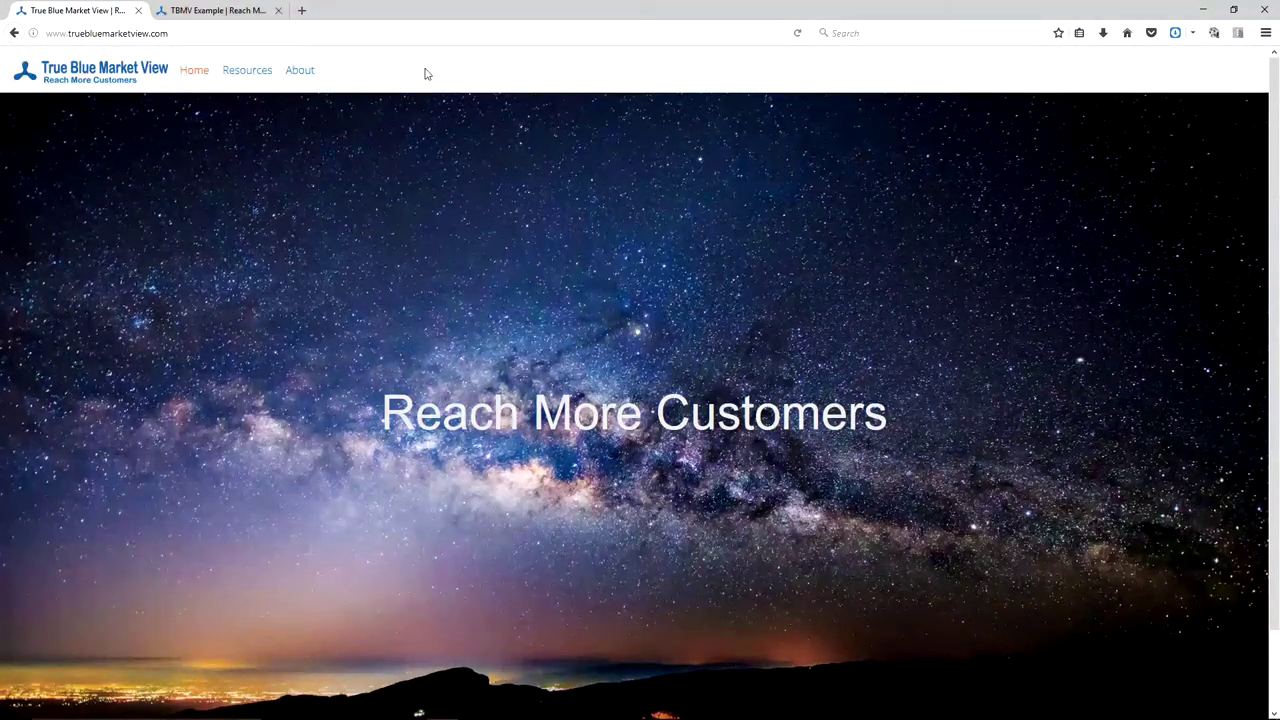
scroll(428, 194, down, 1)
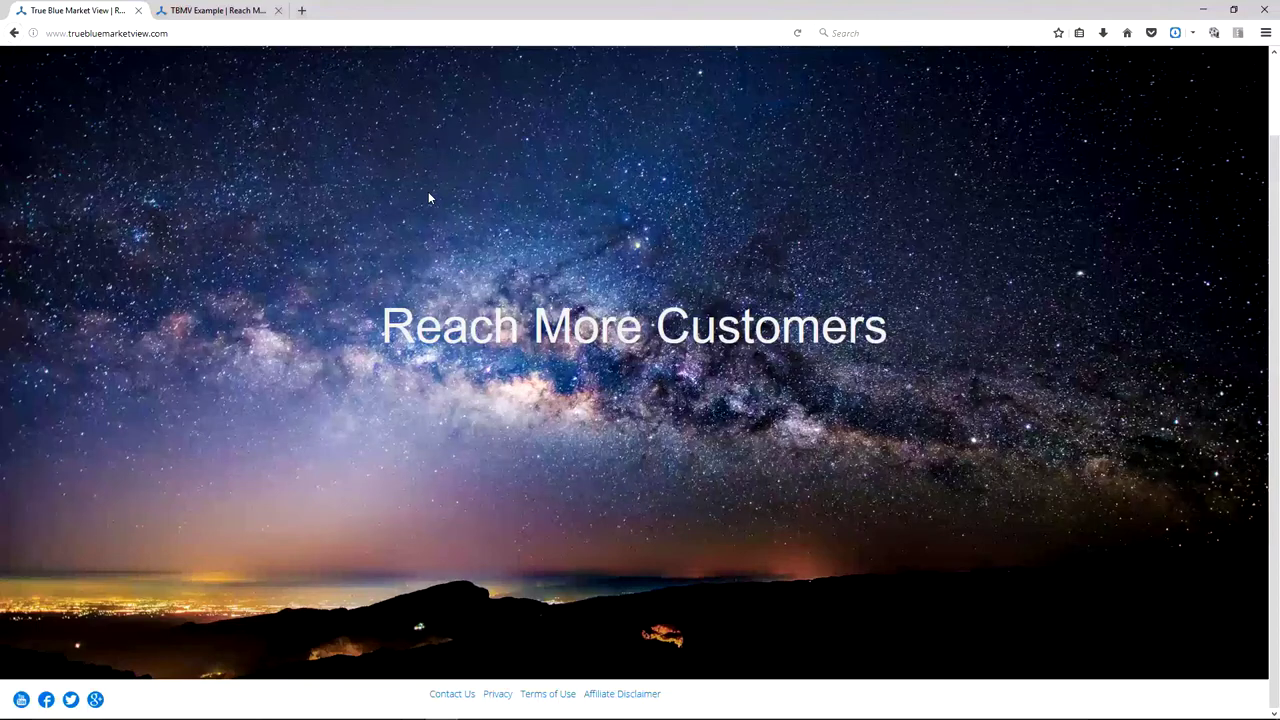
scroll(248, 410, up, 1)
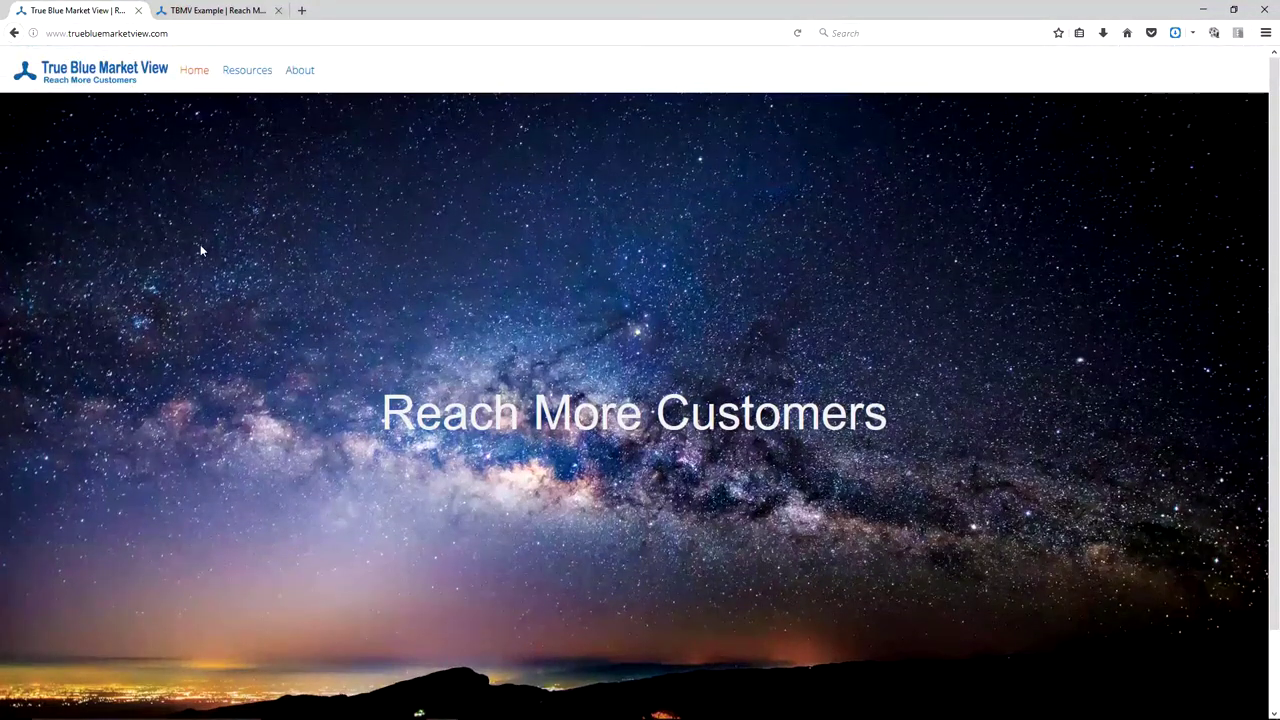
scroll(215, 310, down, 1)
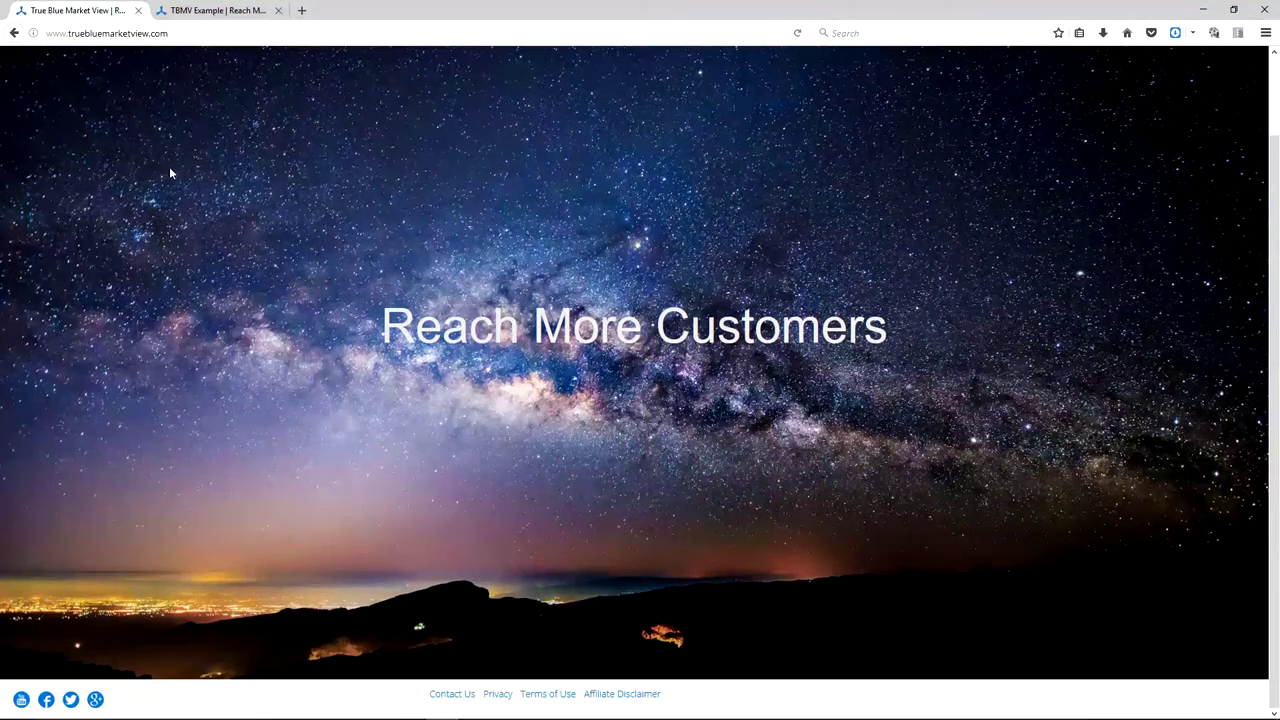
scroll(204, 213, up, 1)
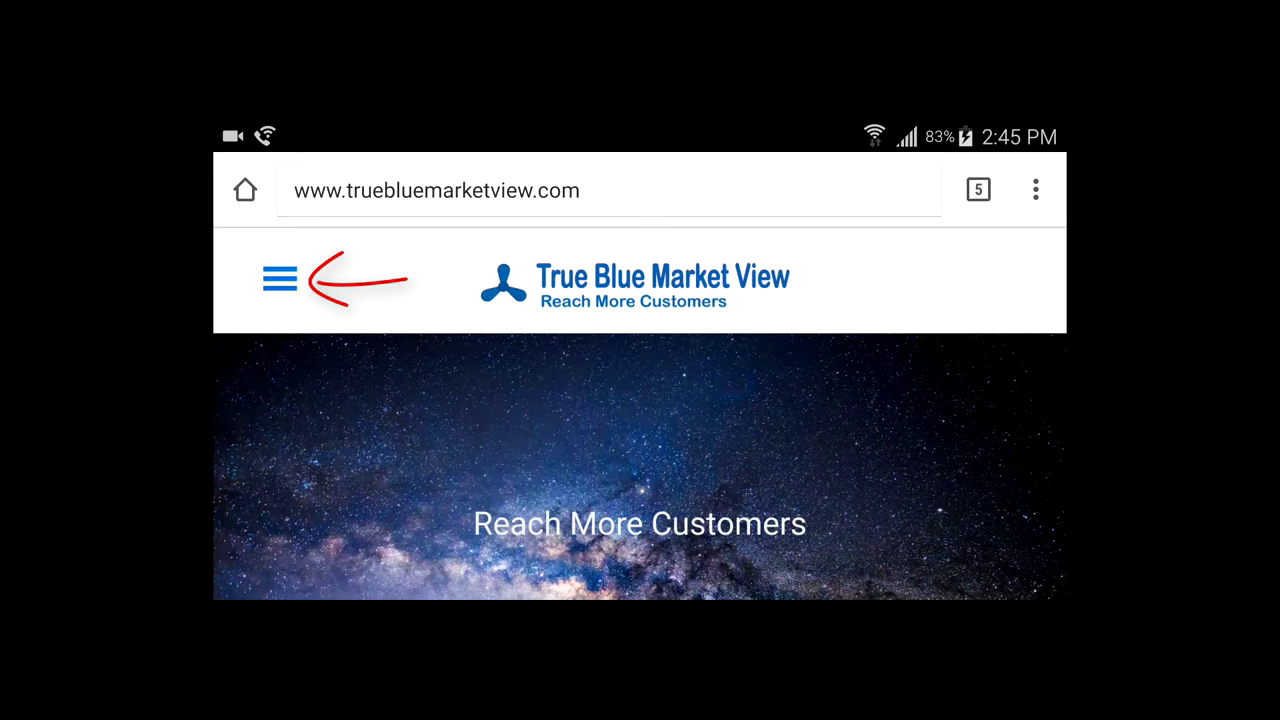
- Switch to the phone's browser, open the Resources page from the site's mobile menu, and look through its content past the Hosting section
click(280, 279)
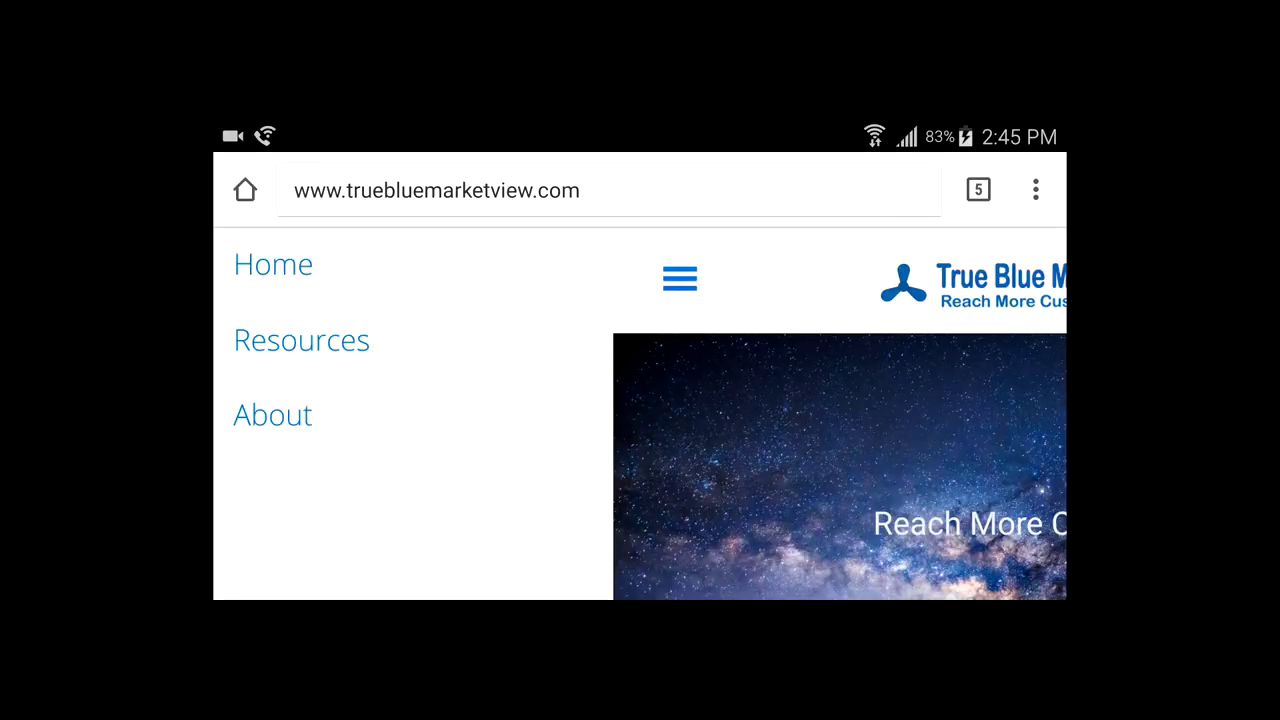
click(301, 340)
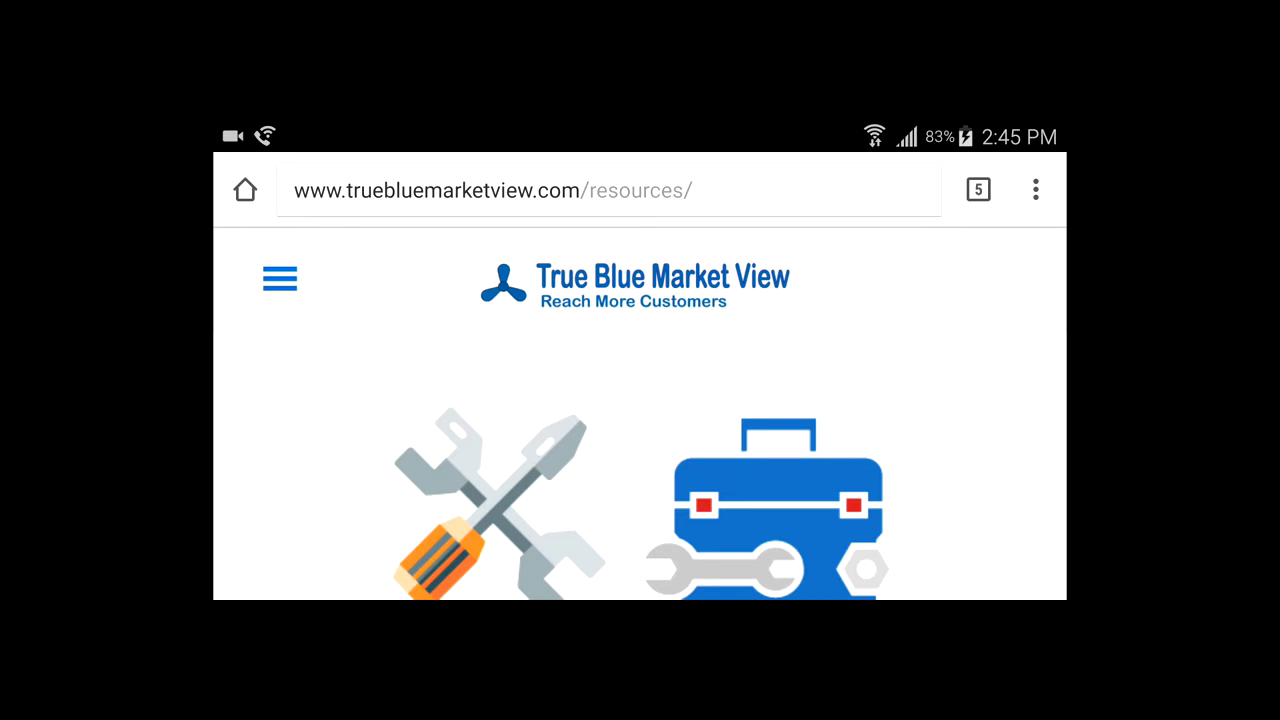
scroll(640, 400, down, 5)
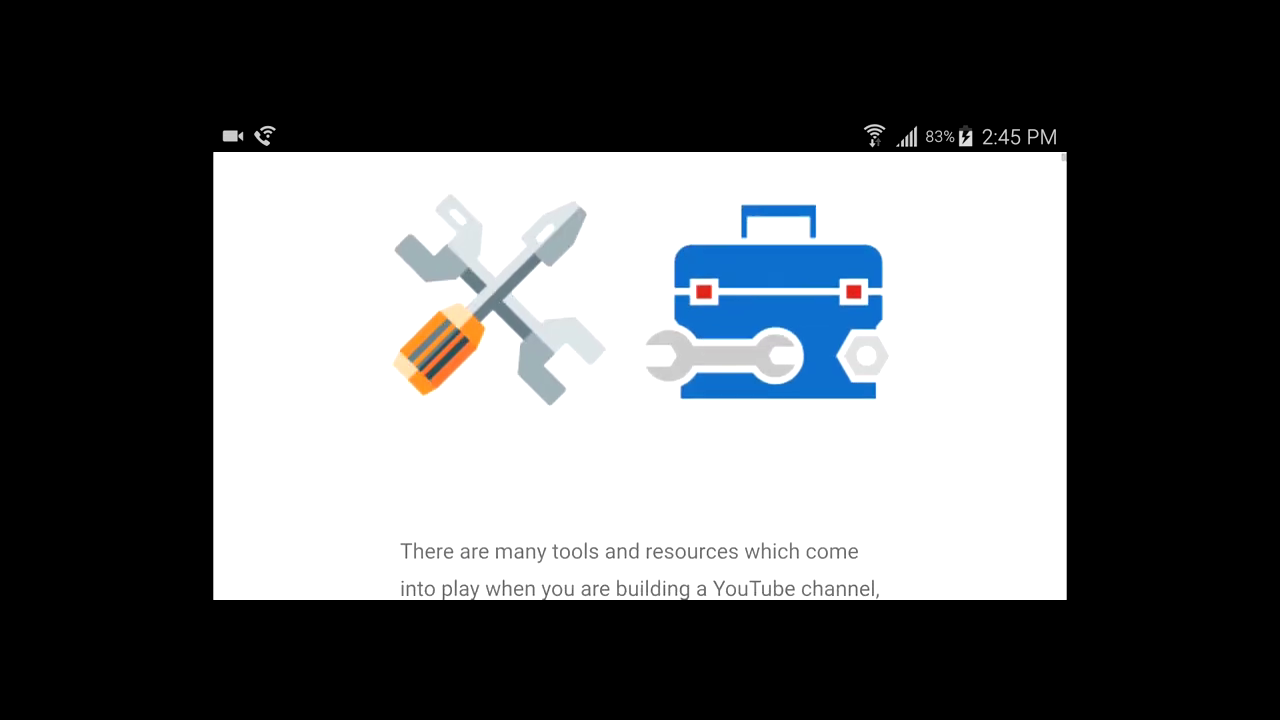
scroll(640, 376, down, 5)
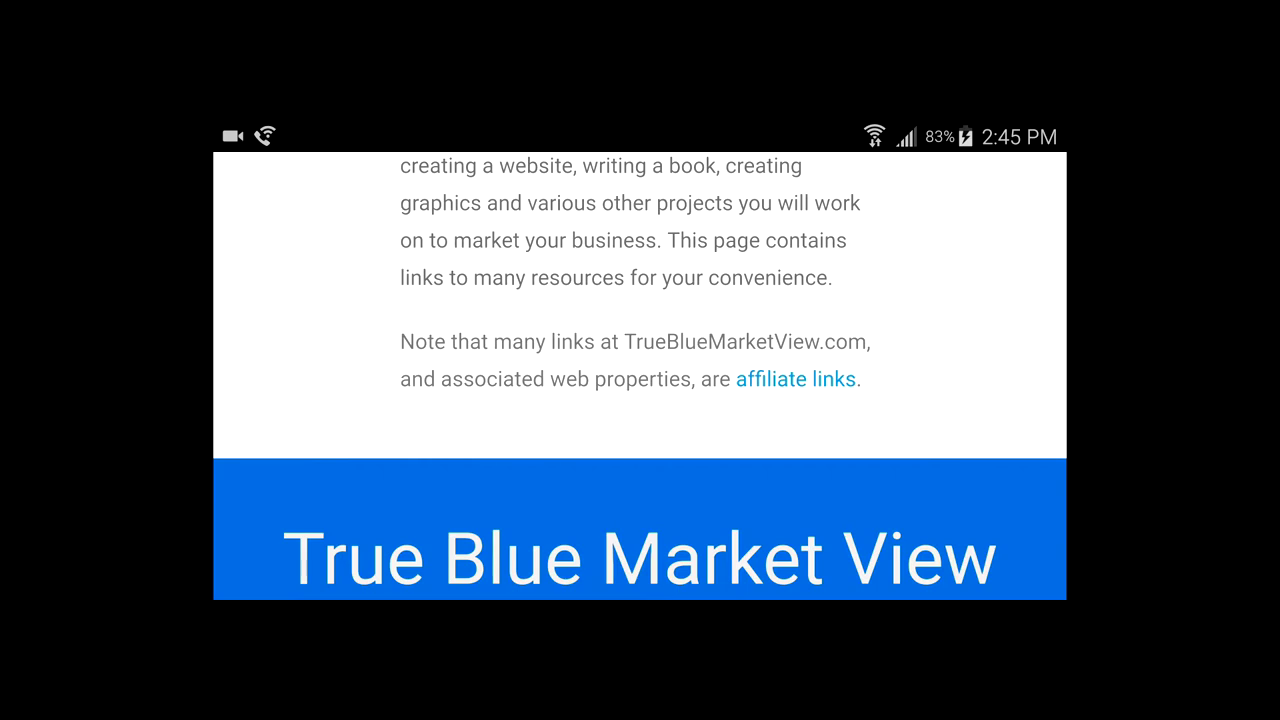
scroll(640, 376, down, 5)
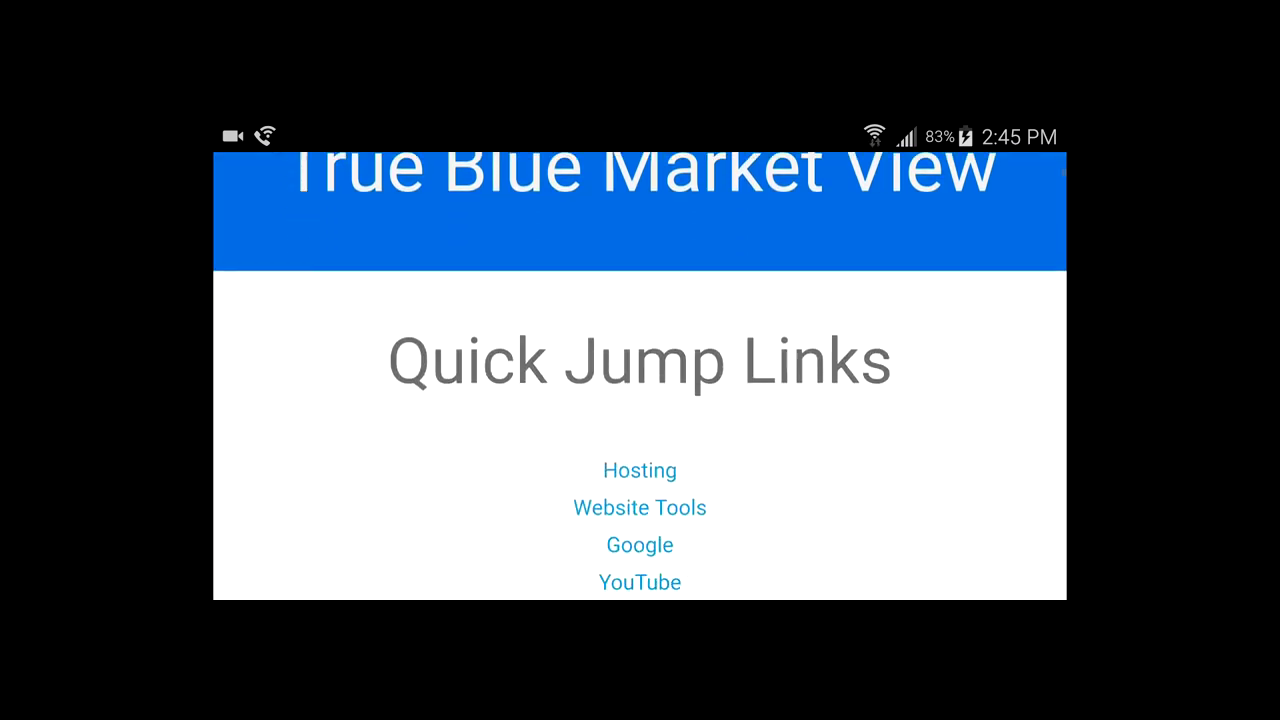
scroll(640, 376, down, 5)
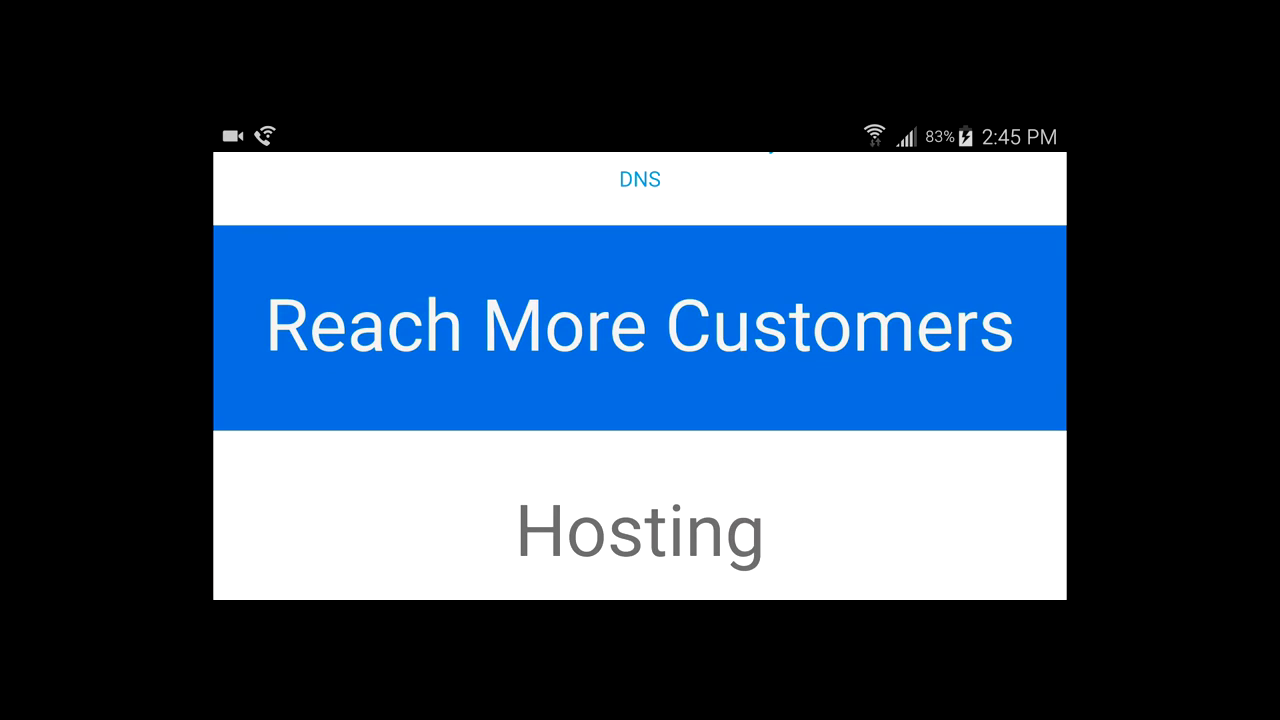
scroll(640, 376, down, 3)
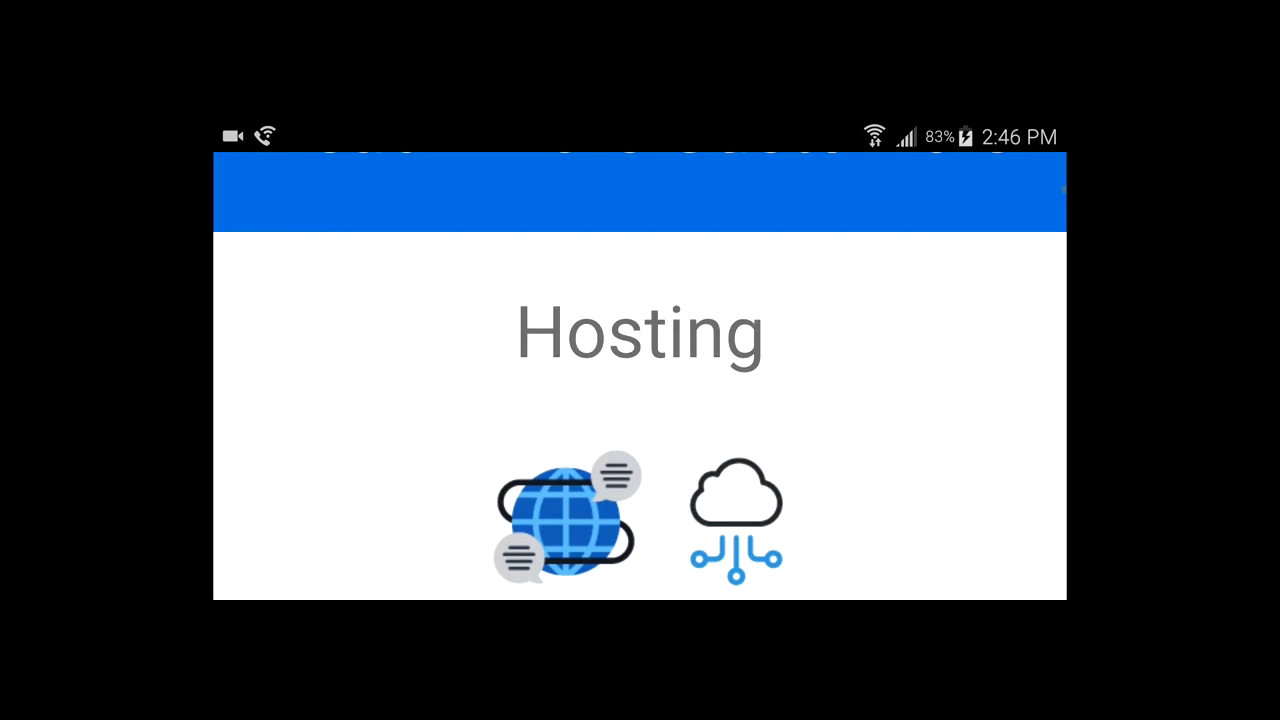
scroll(640, 376, down, 5)
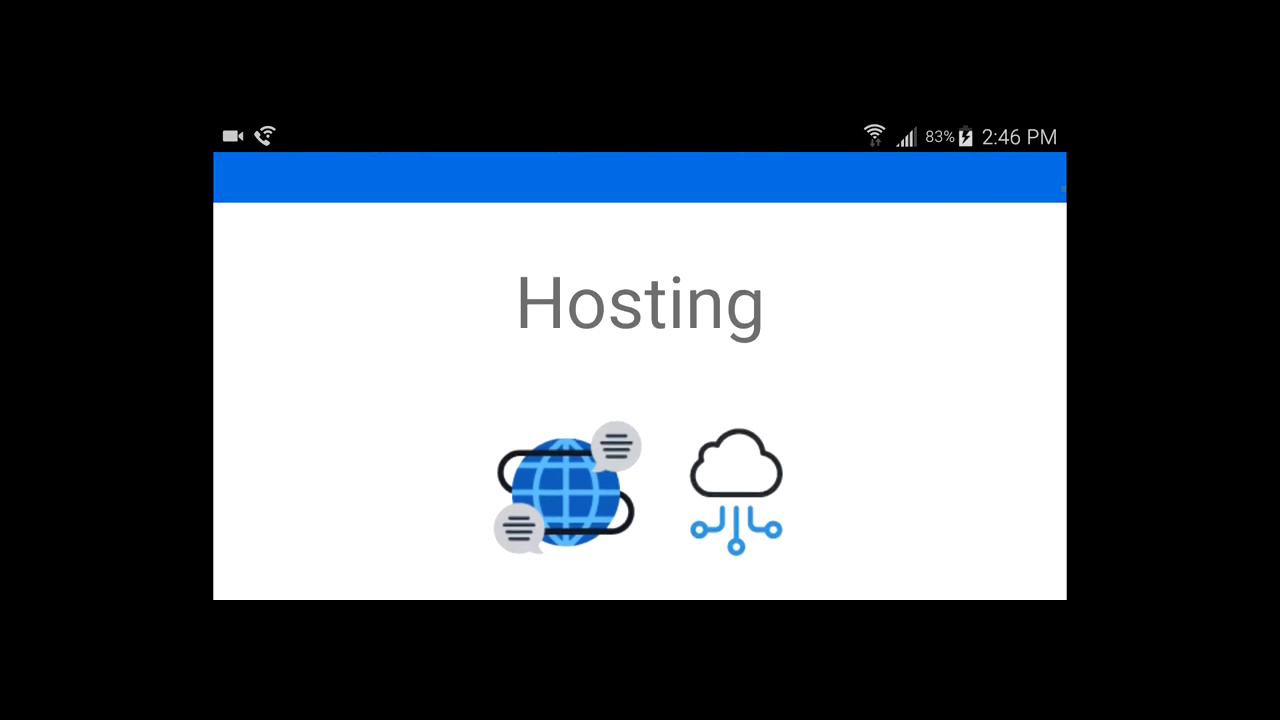
scroll(640, 376, down, 10)
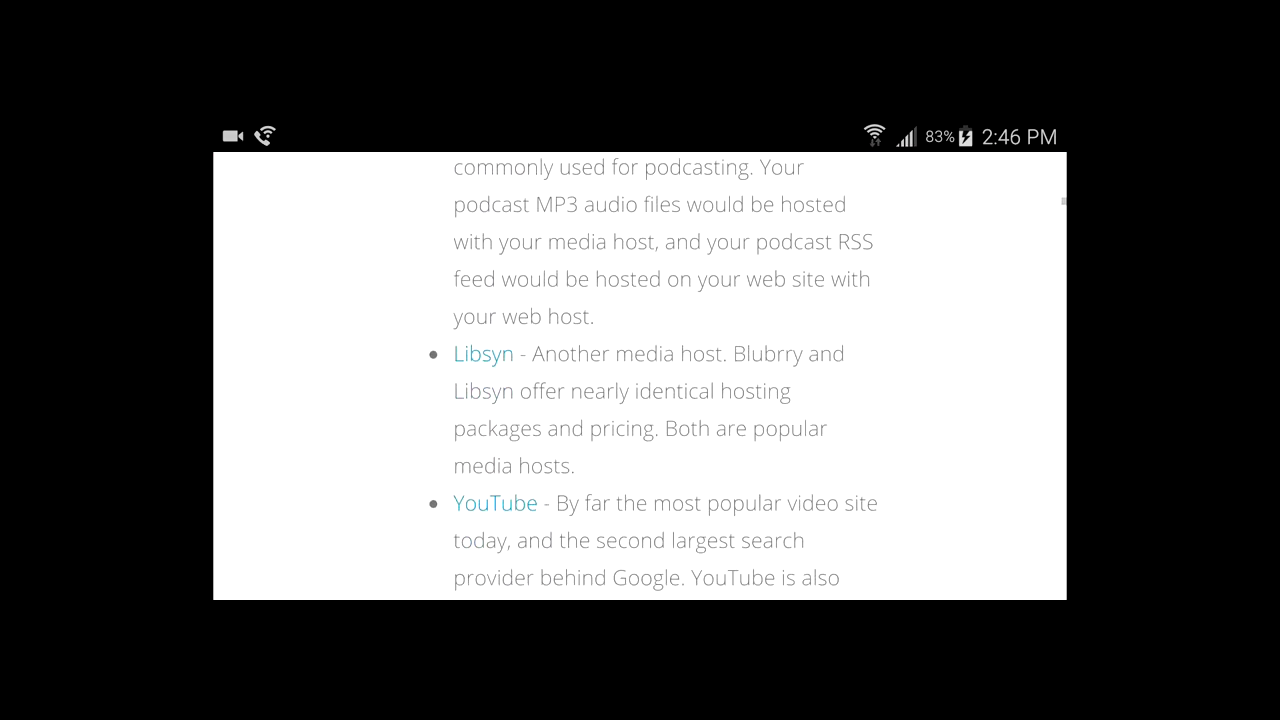
- Return to the Quick Jump Links on the mobile Resources page and look through the list
scroll(640, 376, up, 10)
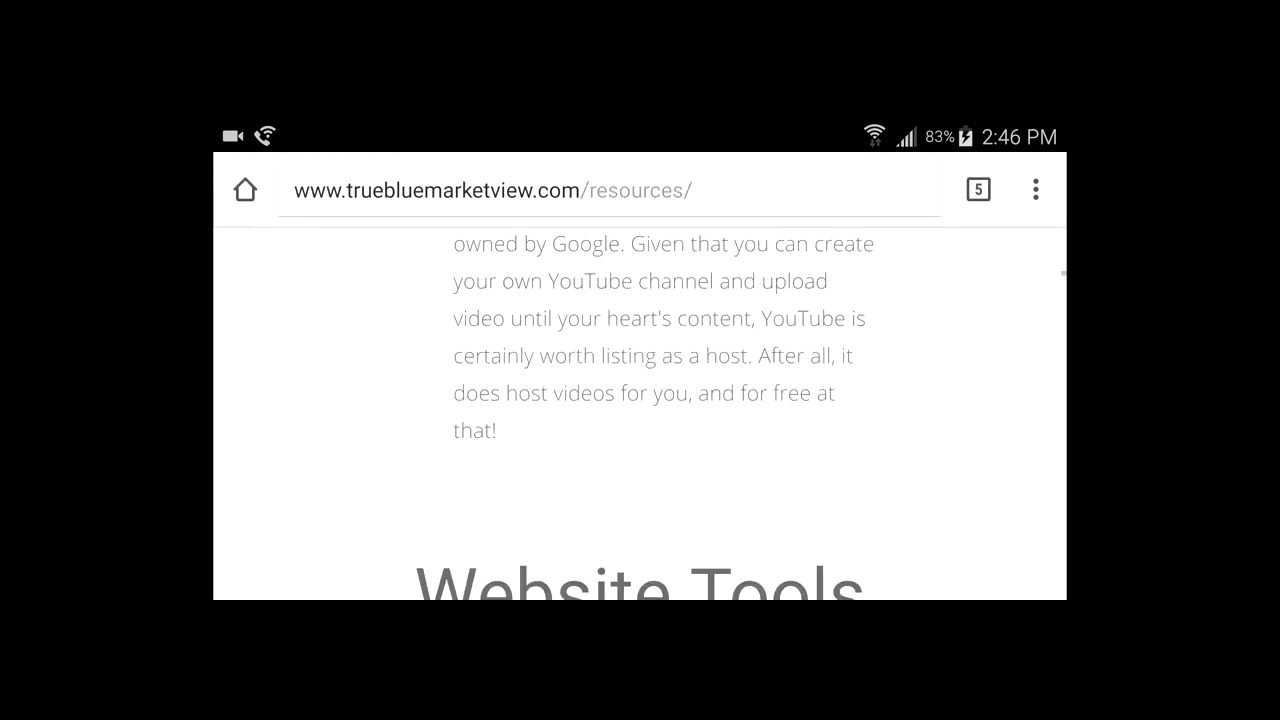
scroll(640, 412, up, 10)
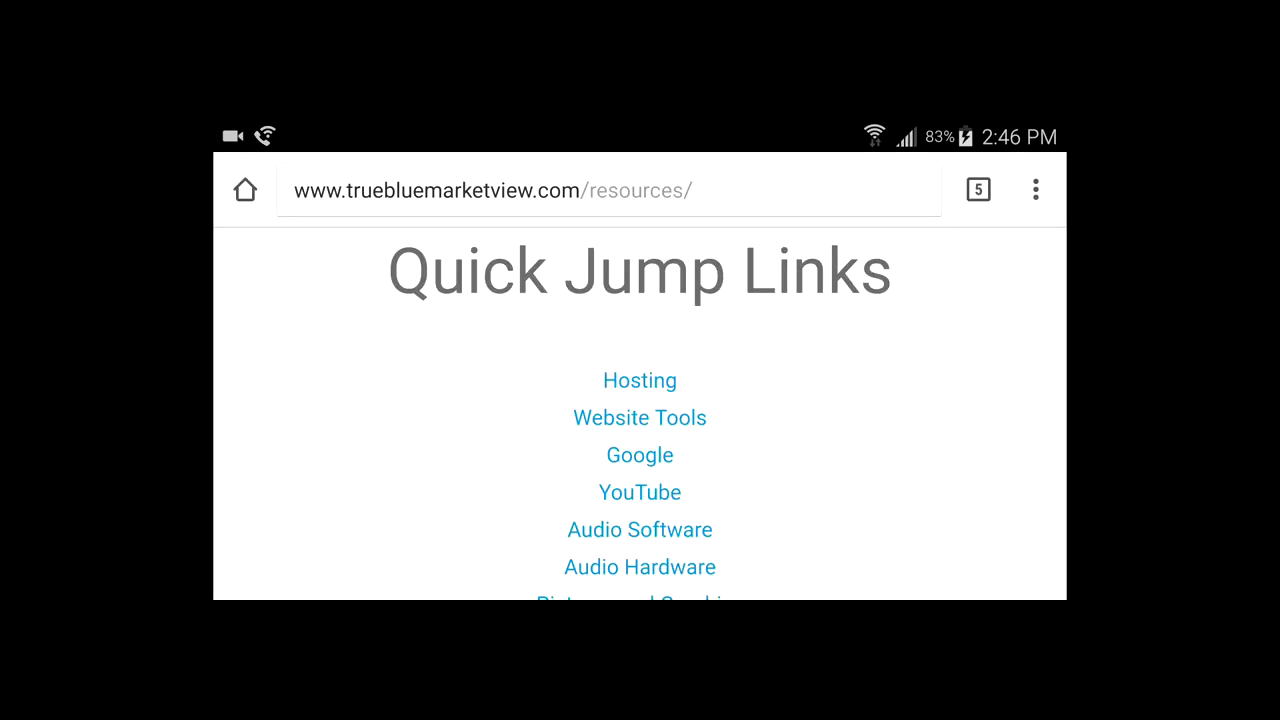
scroll(640, 380, down, 2)
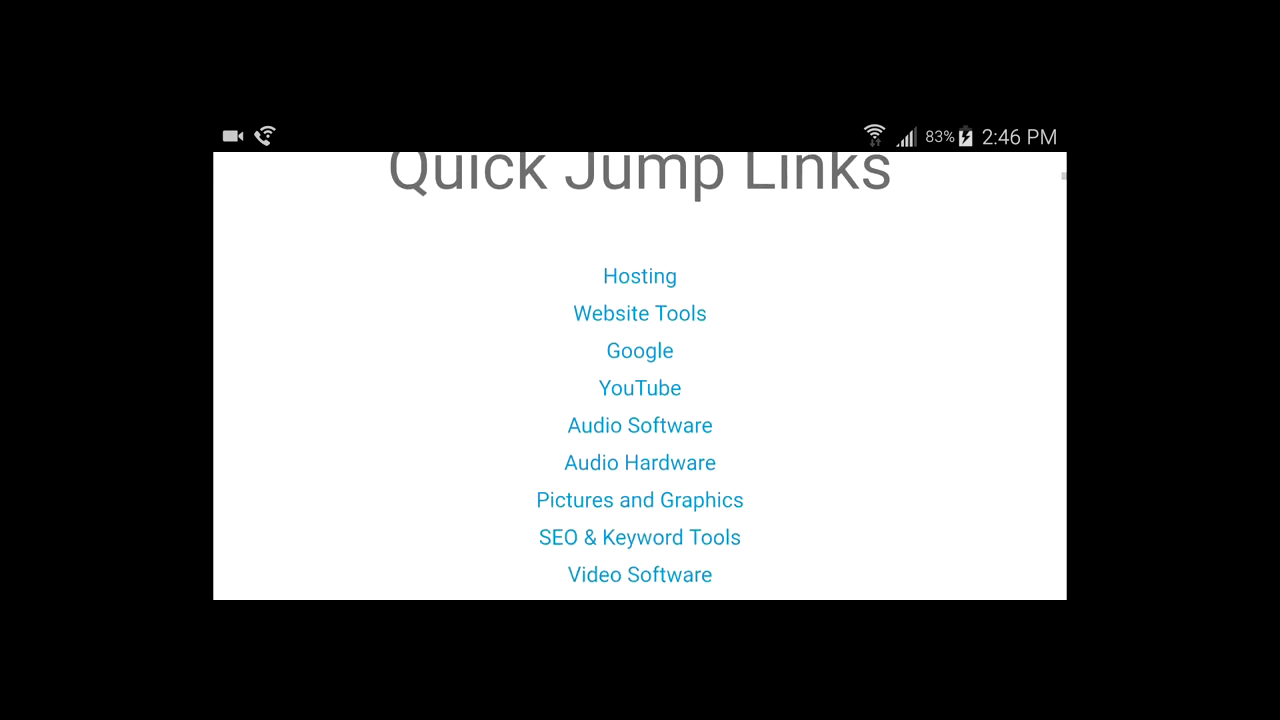
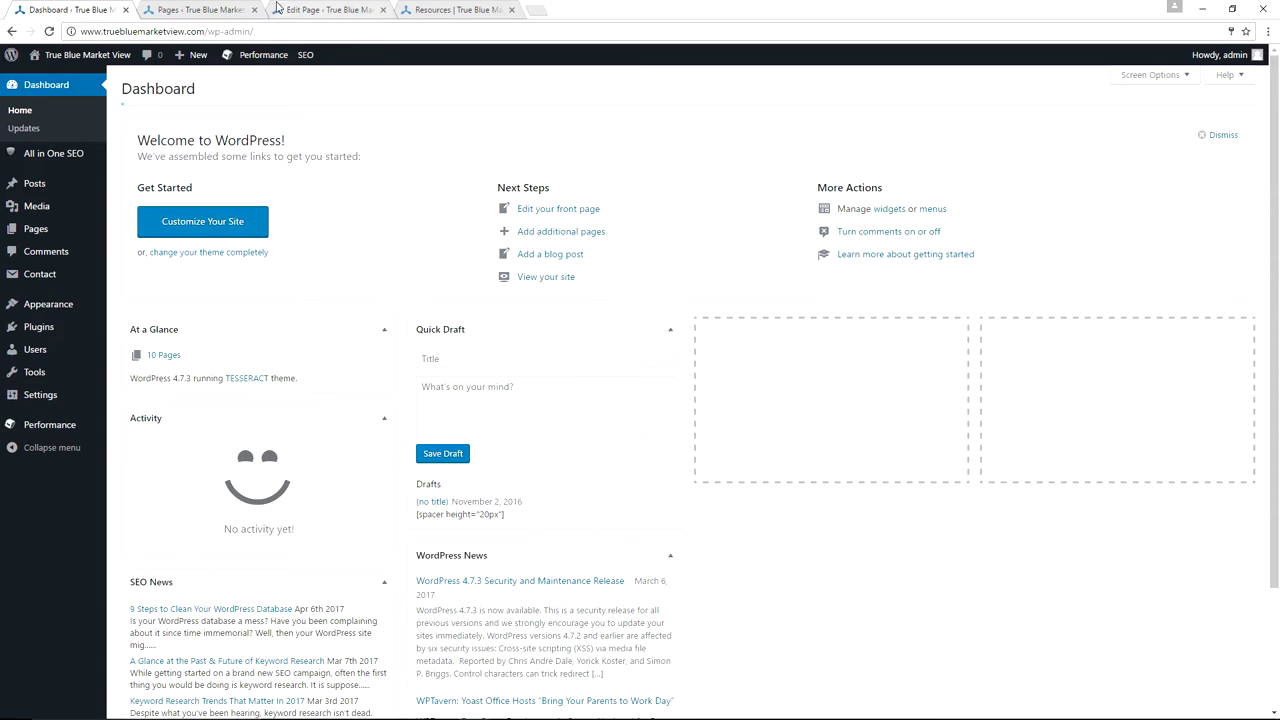
- Bring up the Resources page in the Page Builder in Chrome and find its Quick Jump Links section
click(197, 10)
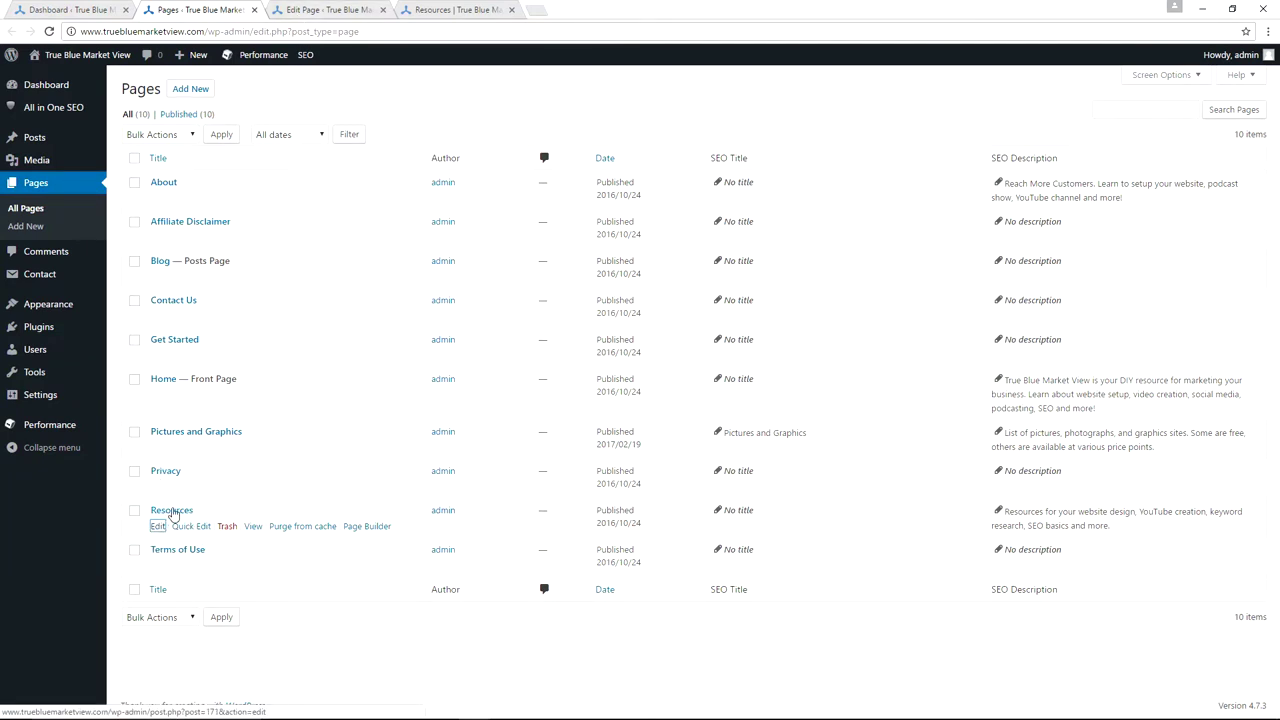
click(307, 12)
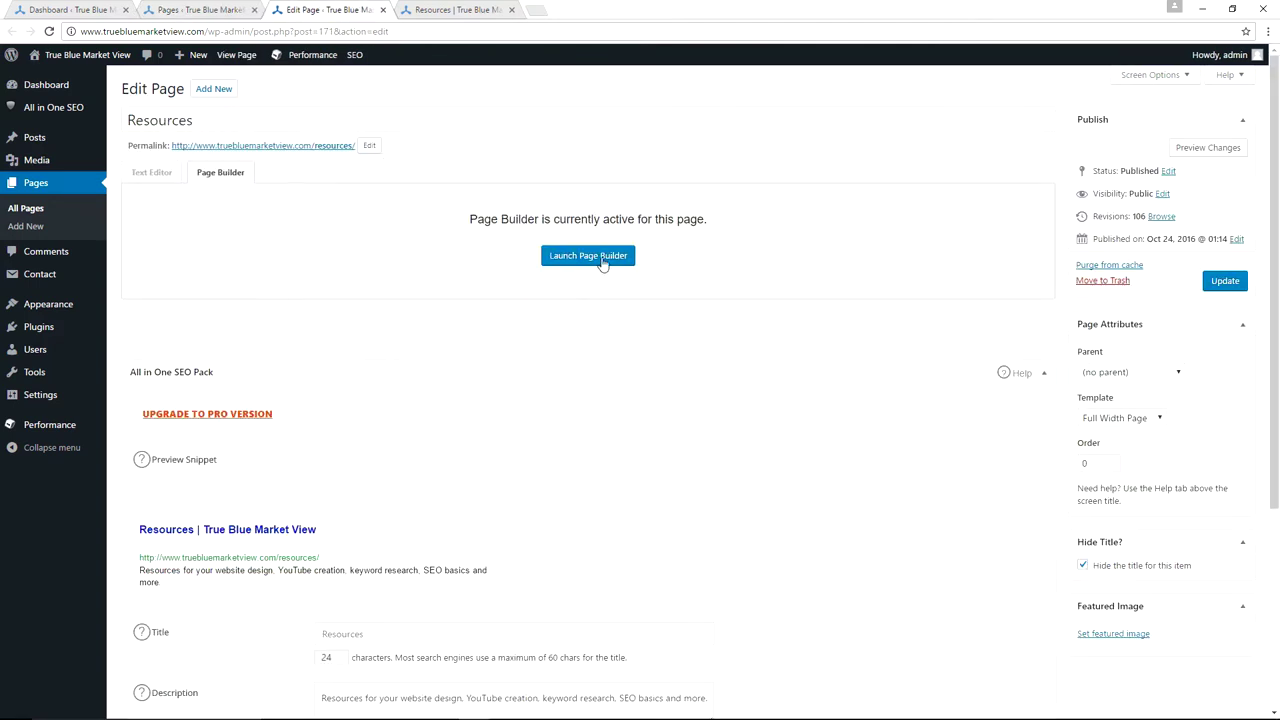
click(447, 9)
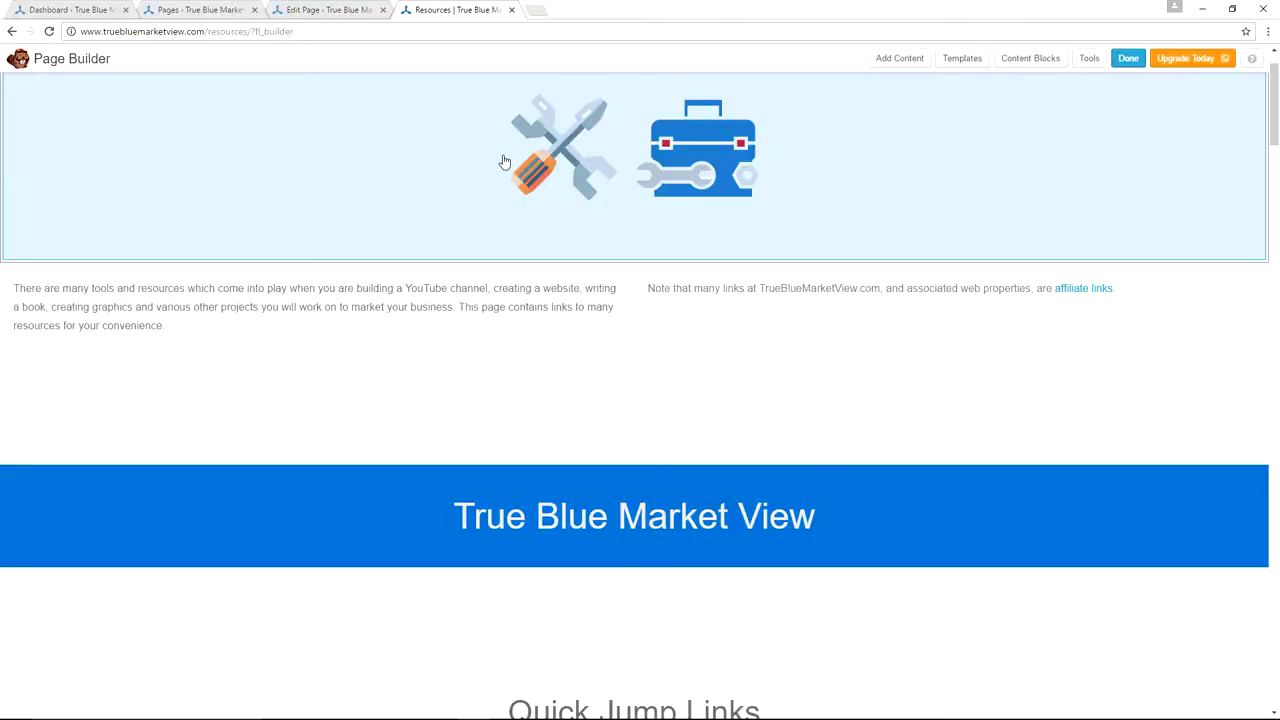
scroll(470, 200, down, 2)
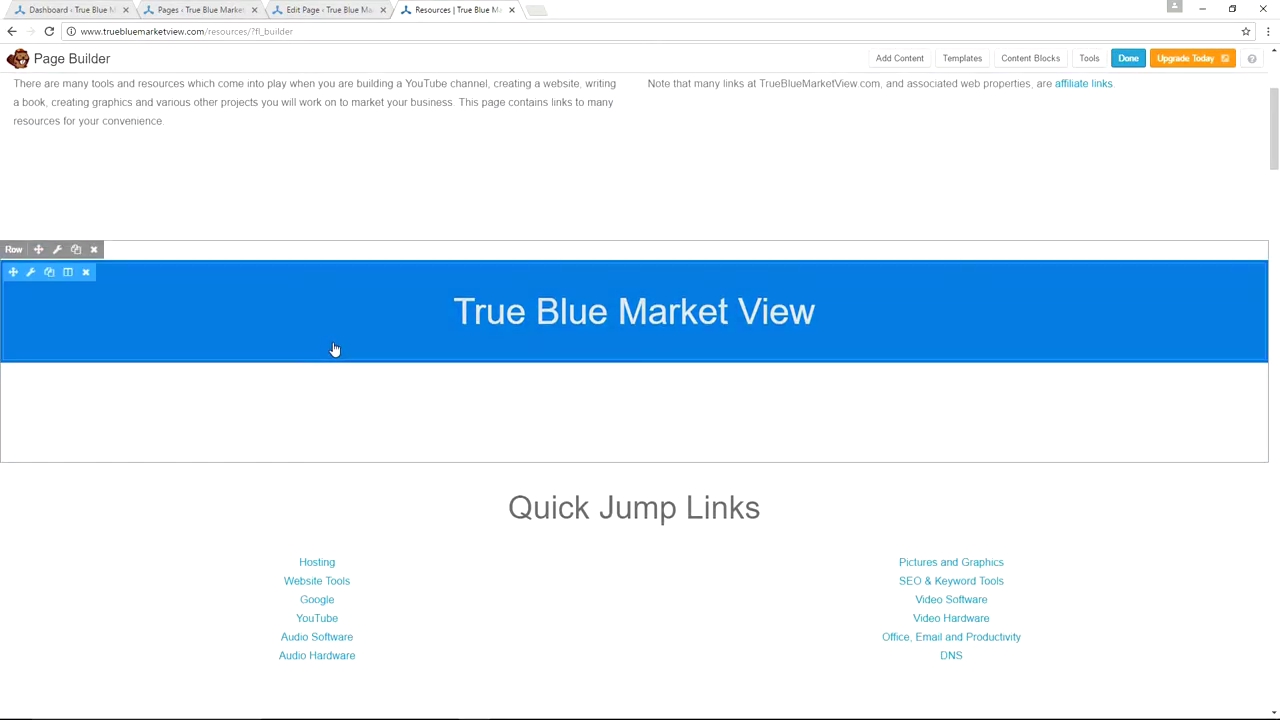
scroll(330, 340, down, 2)
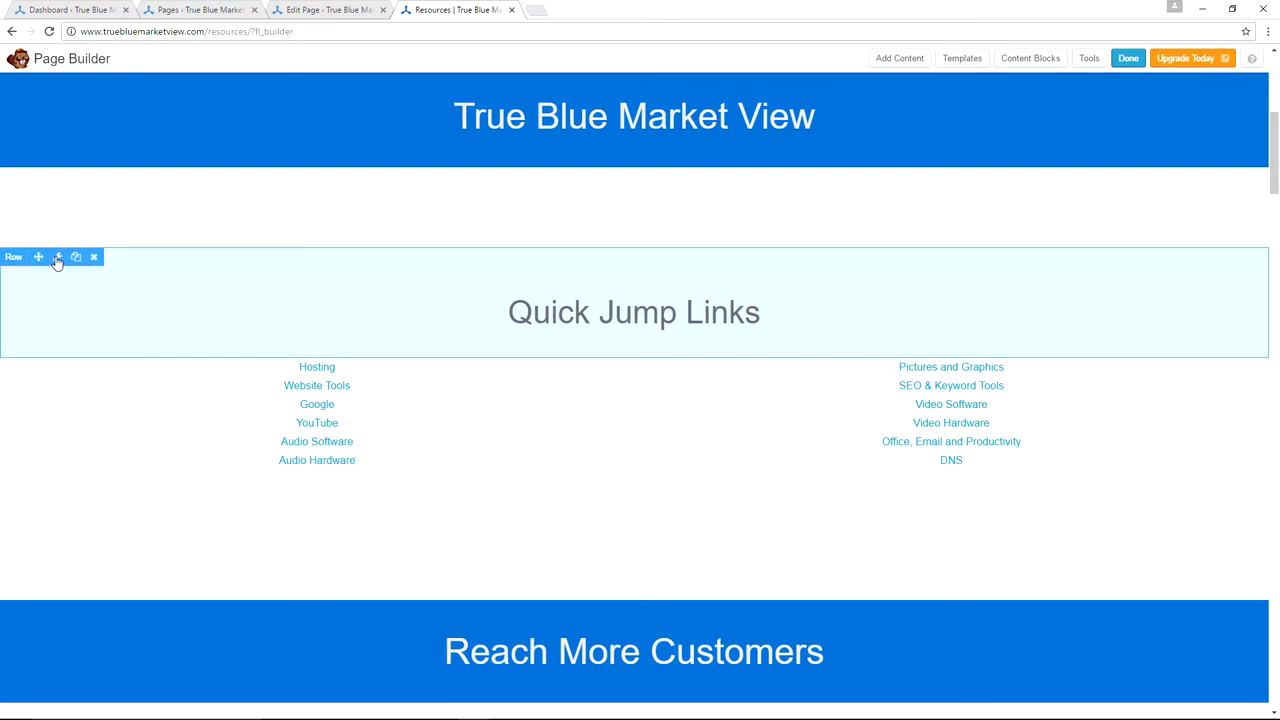
- Check the responsive layout display options in the Quick Jump Links heading row's advanced settings, leaving them without saving
click(57, 258)
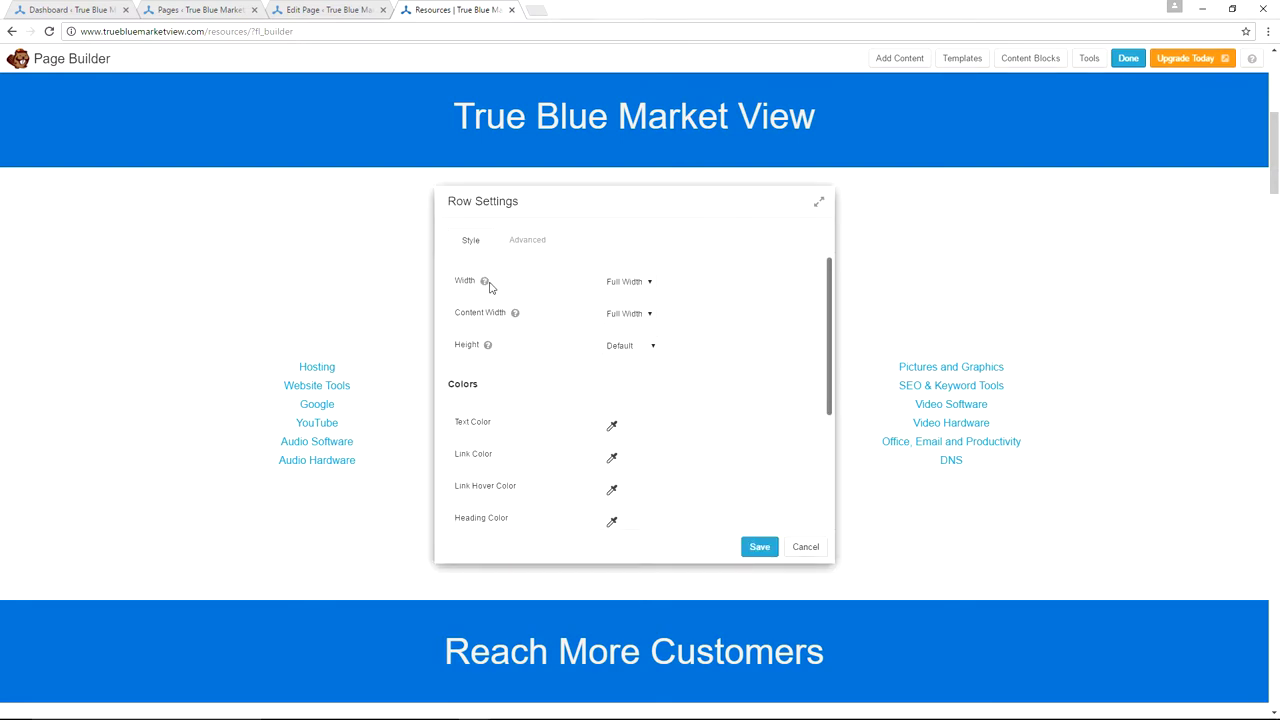
click(524, 242)
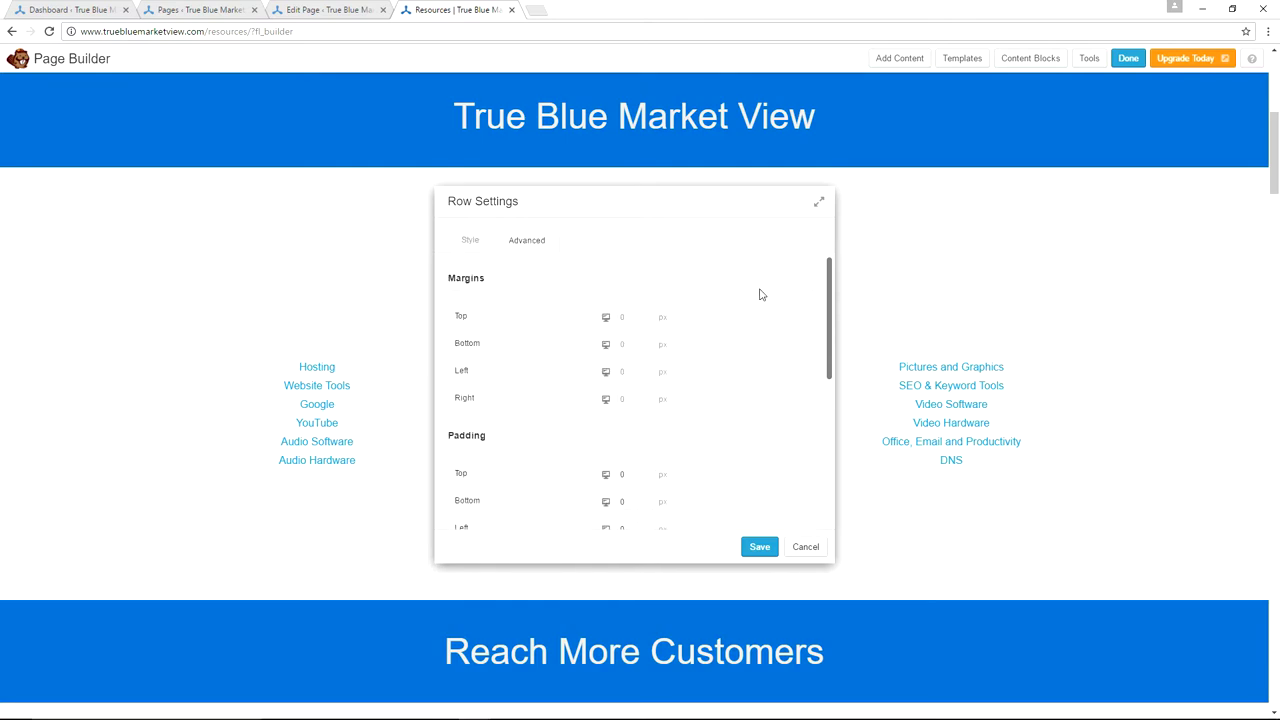
scroll(740, 292, down, 5)
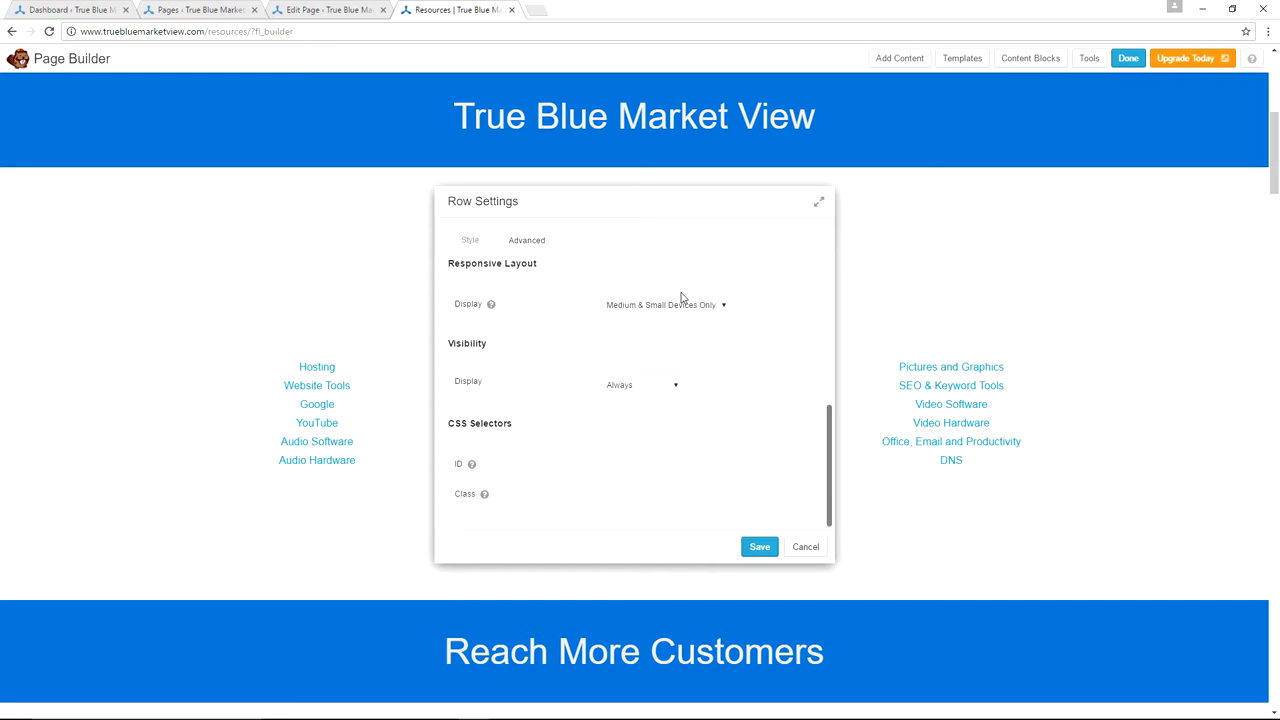
click(724, 308)
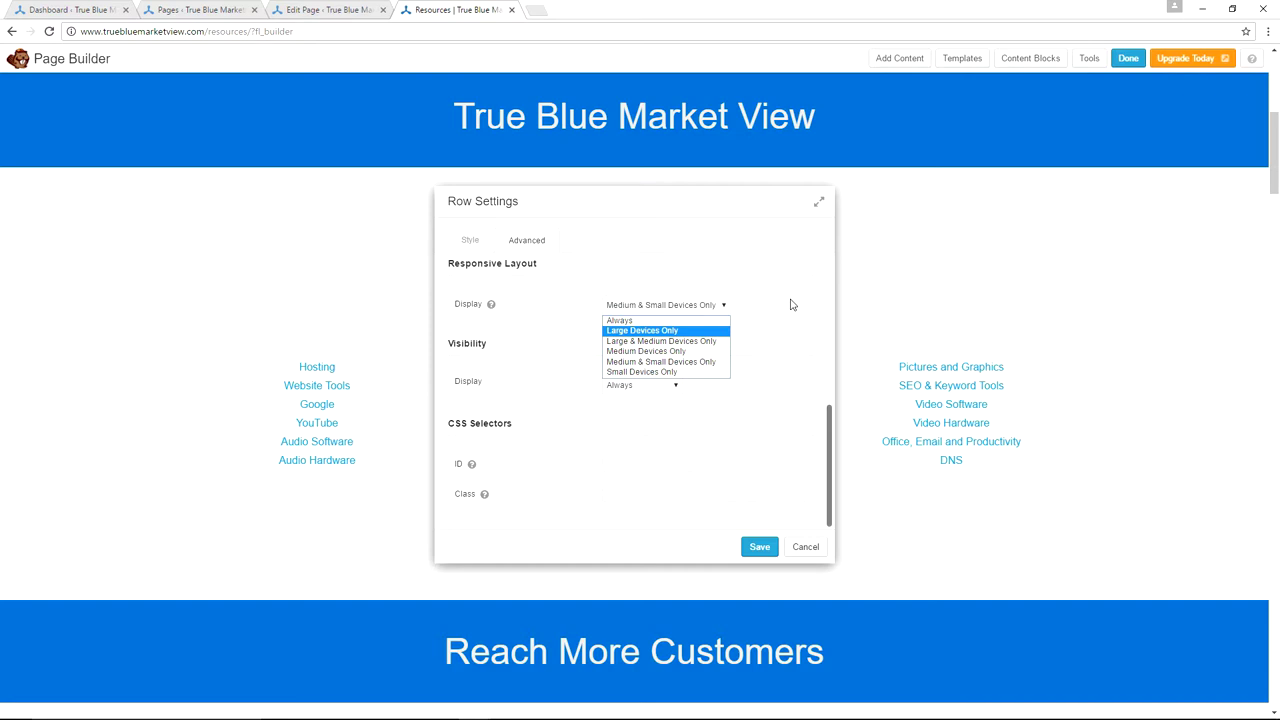
click(808, 548)
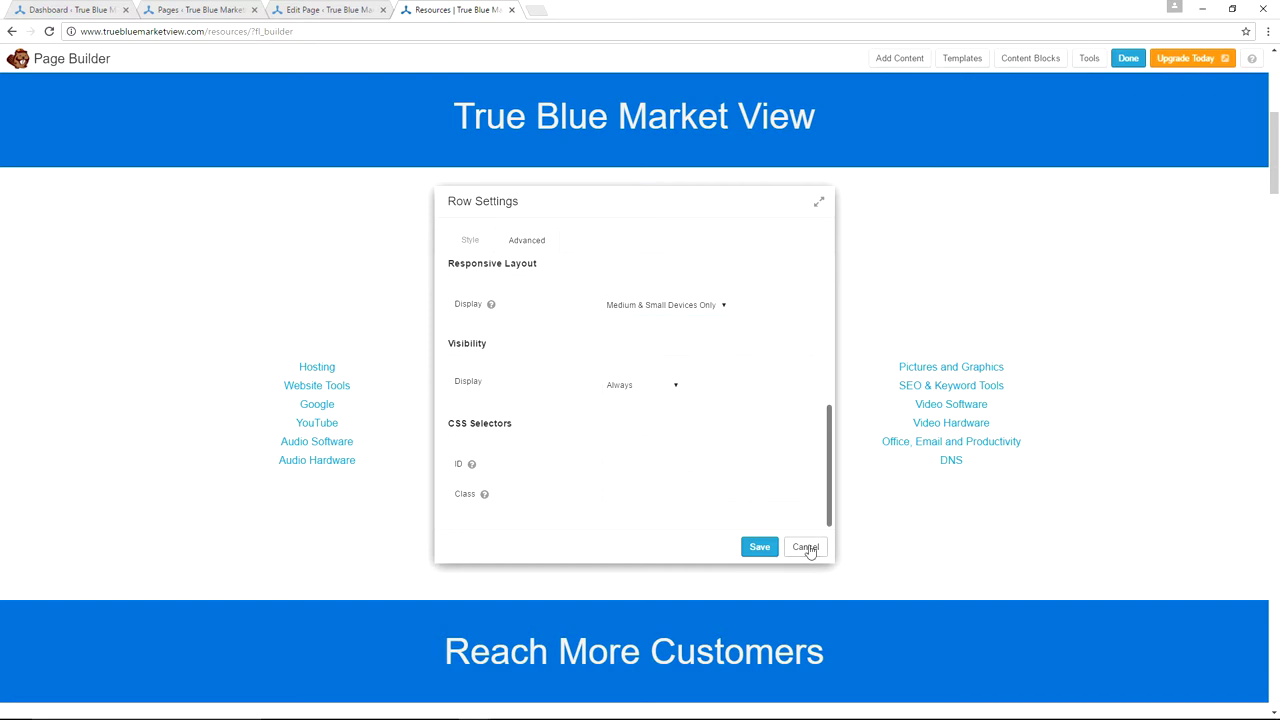
click(808, 548)
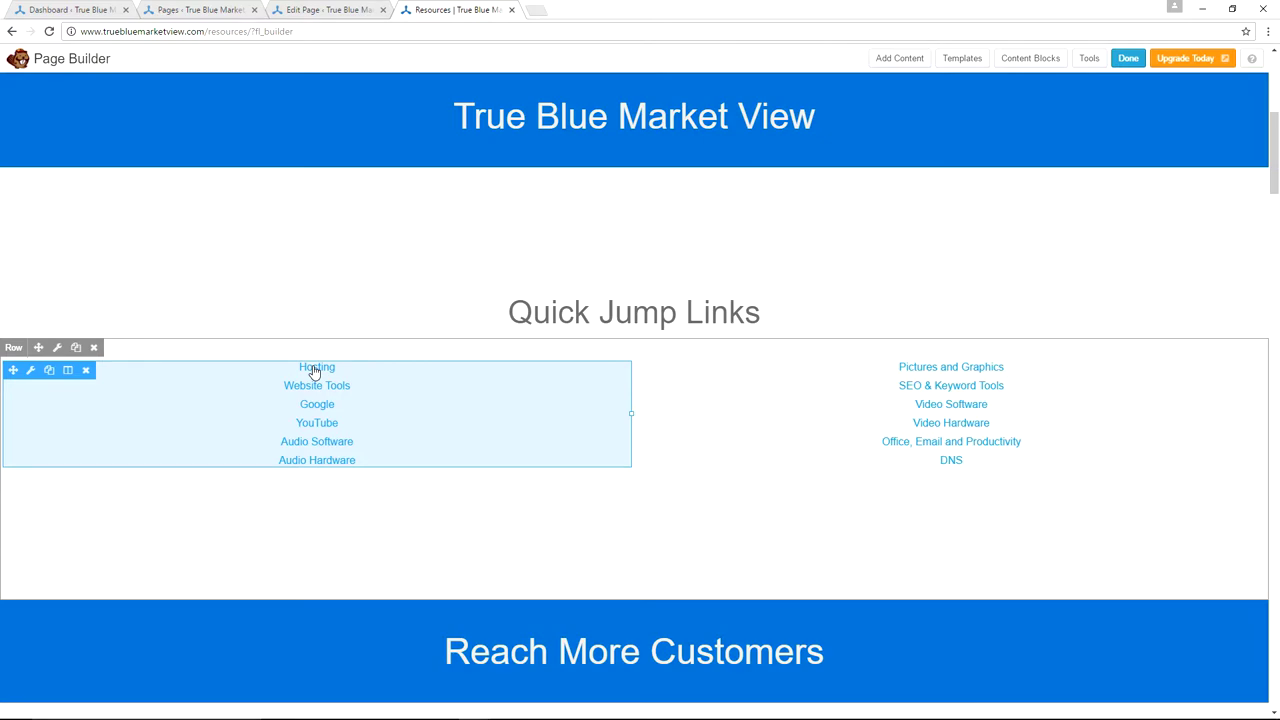
- Check the CSS selector ID of the Hosting and Website Tools headings in their advanced module settings
scroll(485, 212, down, 5)
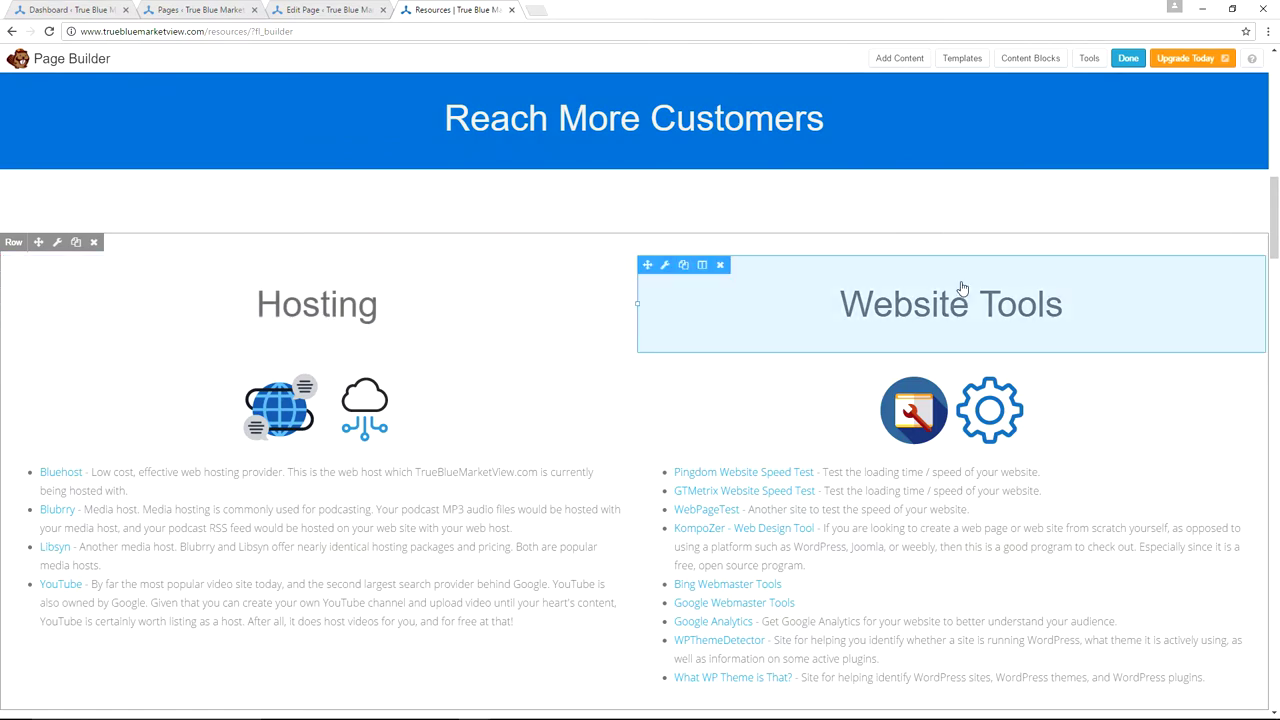
scroll(386, 308, down, 3)
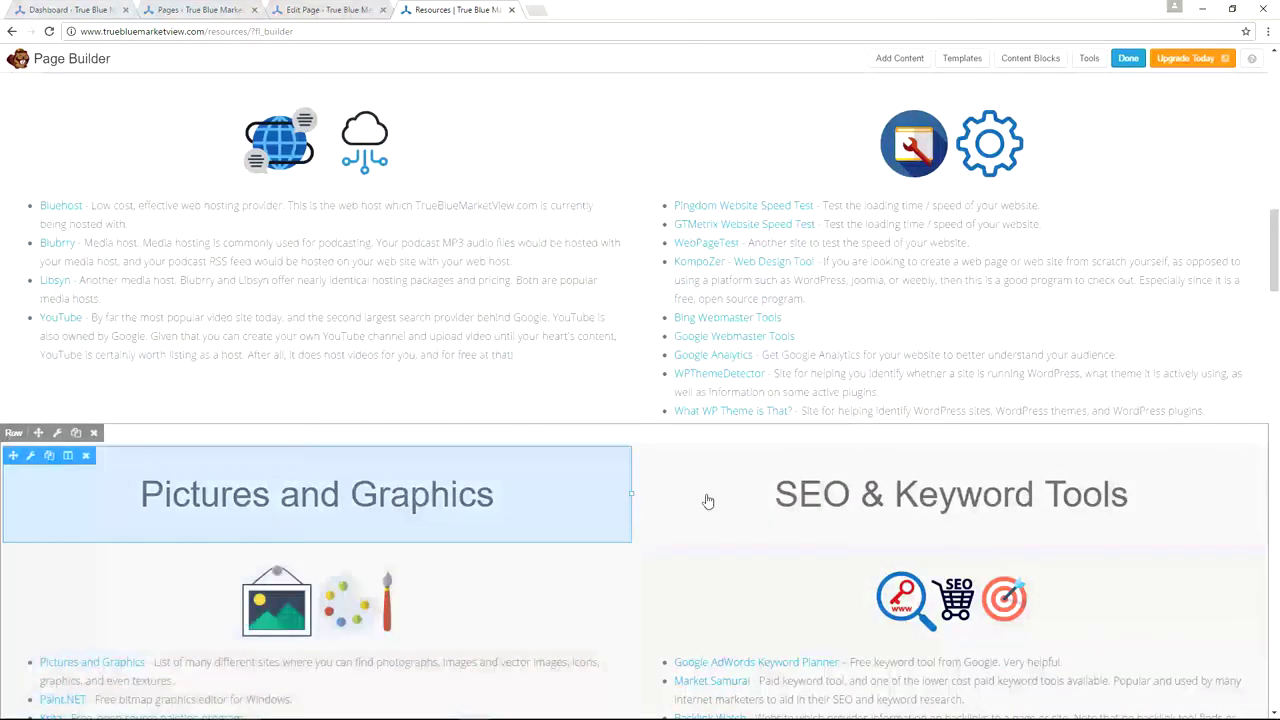
scroll(389, 340, up, 3)
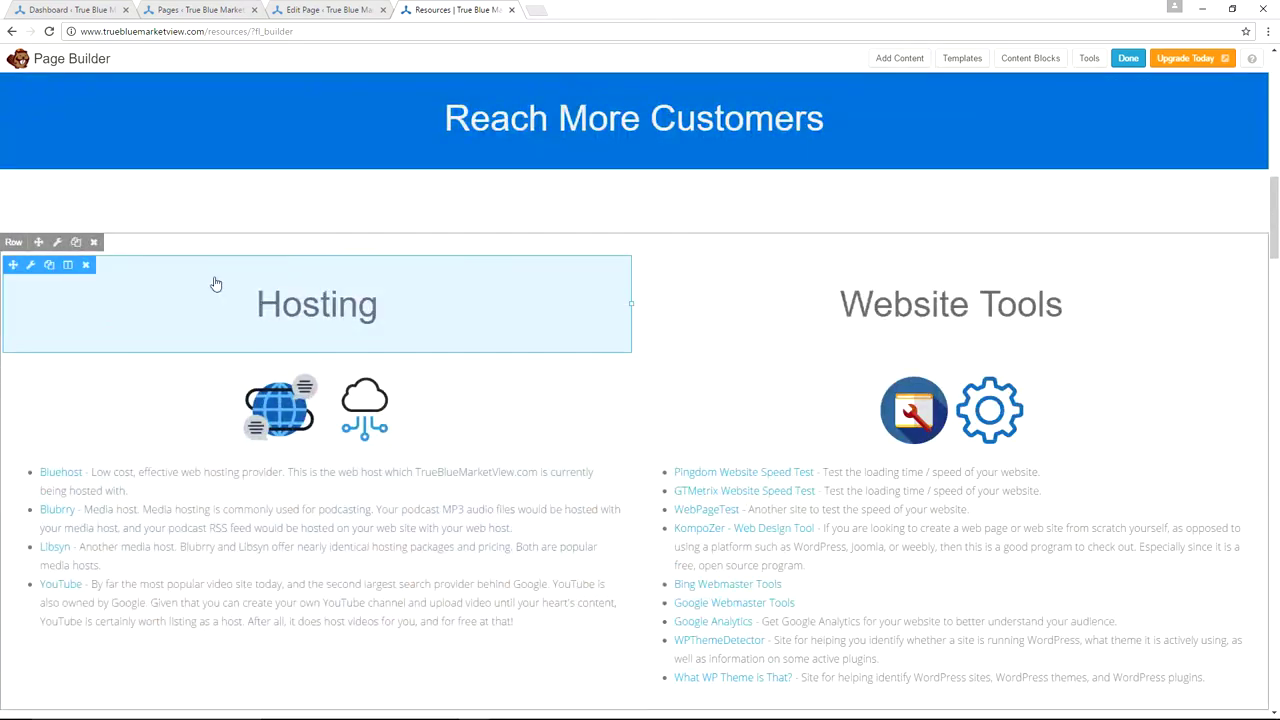
click(30, 267)
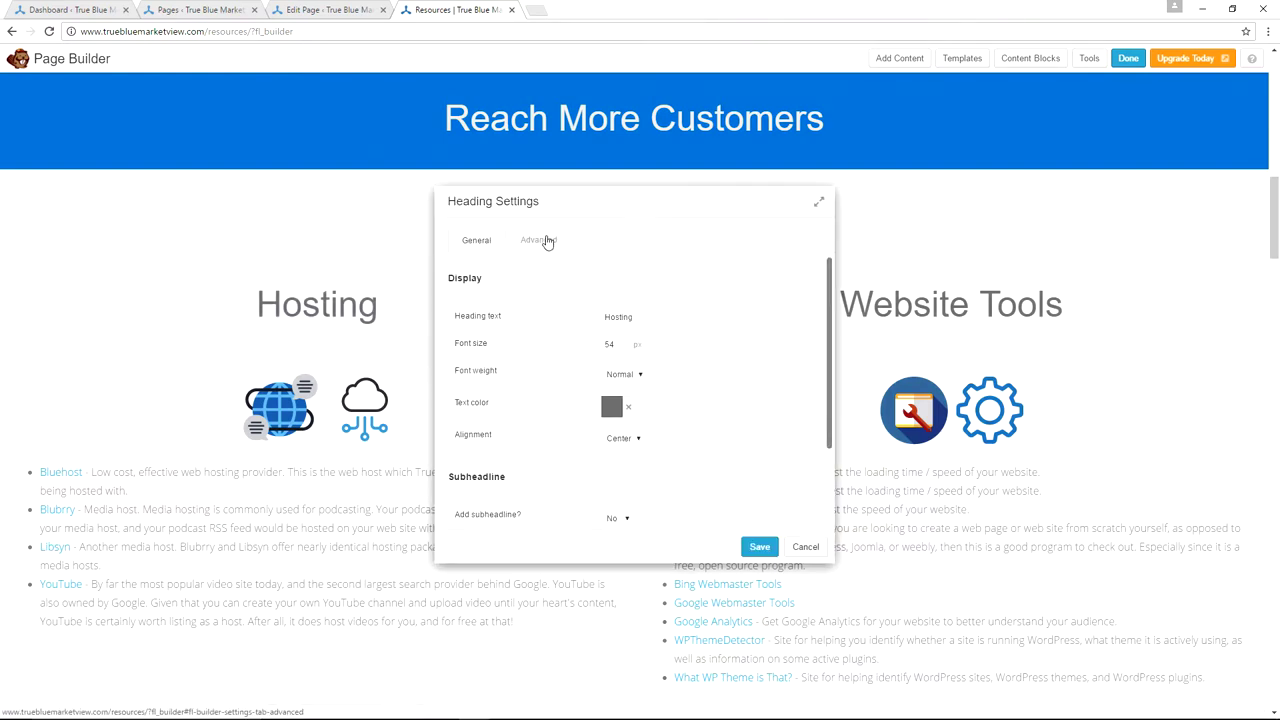
click(546, 240)
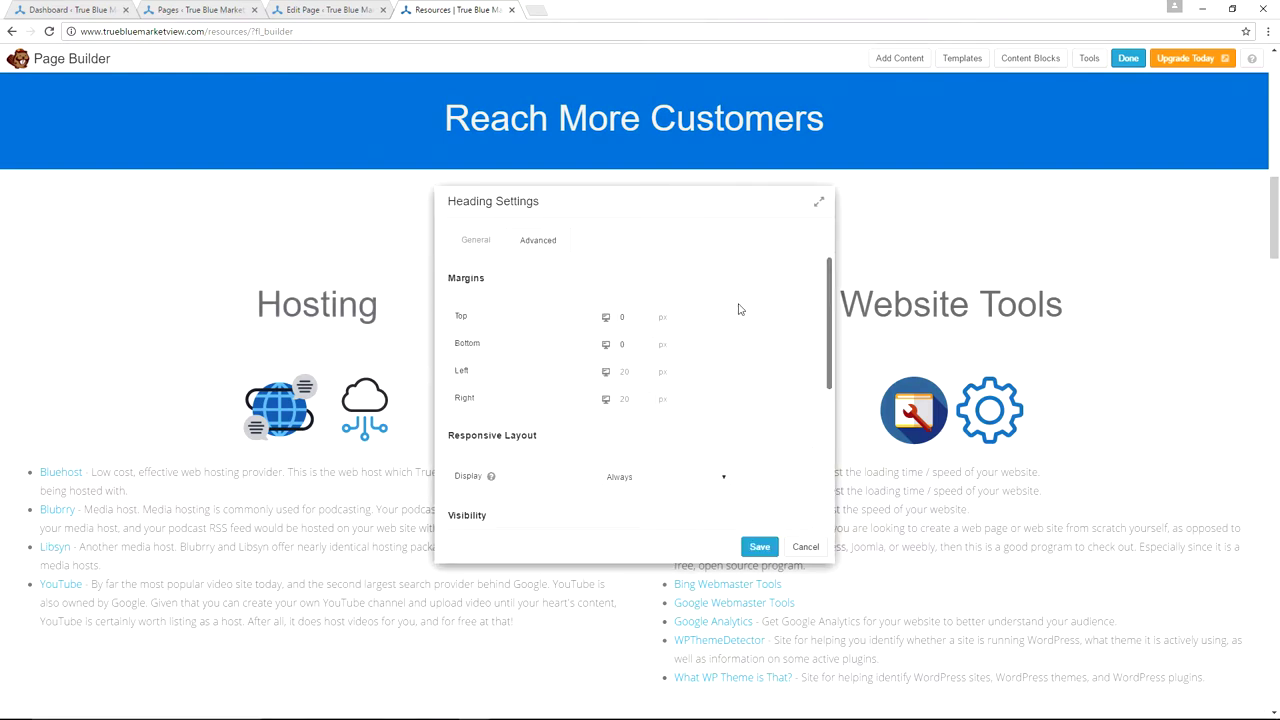
scroll(745, 311, down, 5)
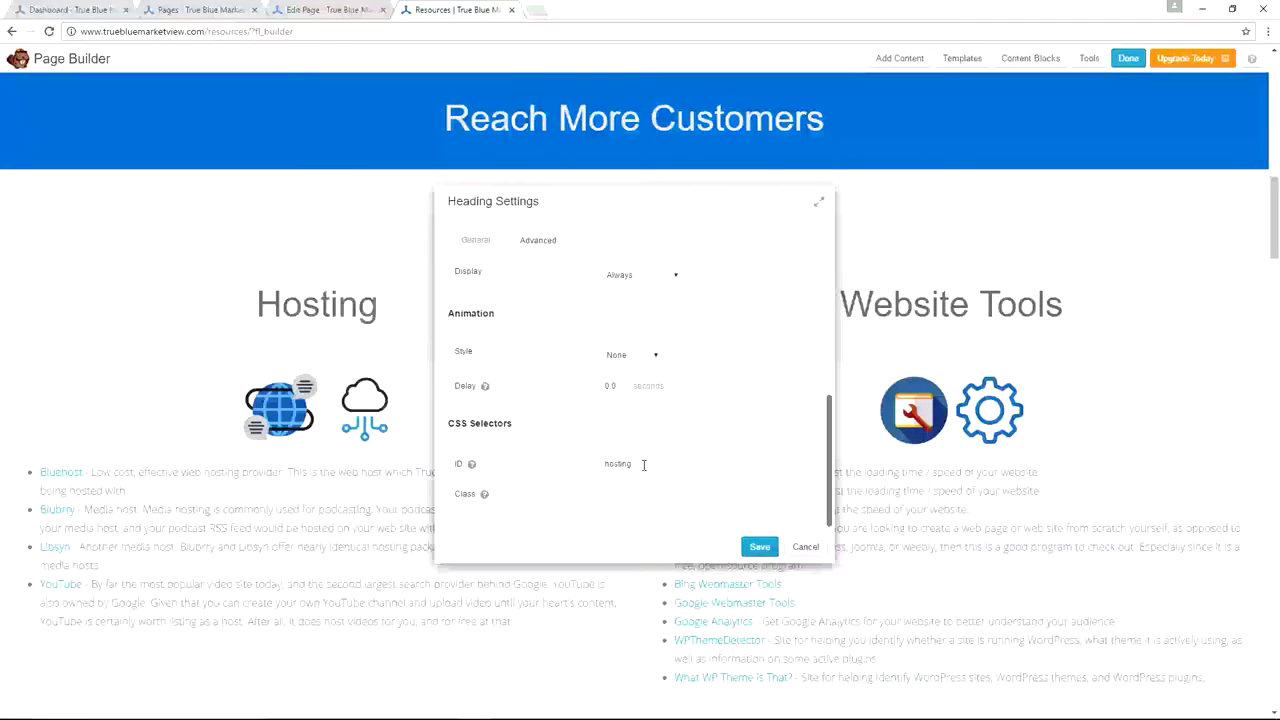
click(1000, 677)
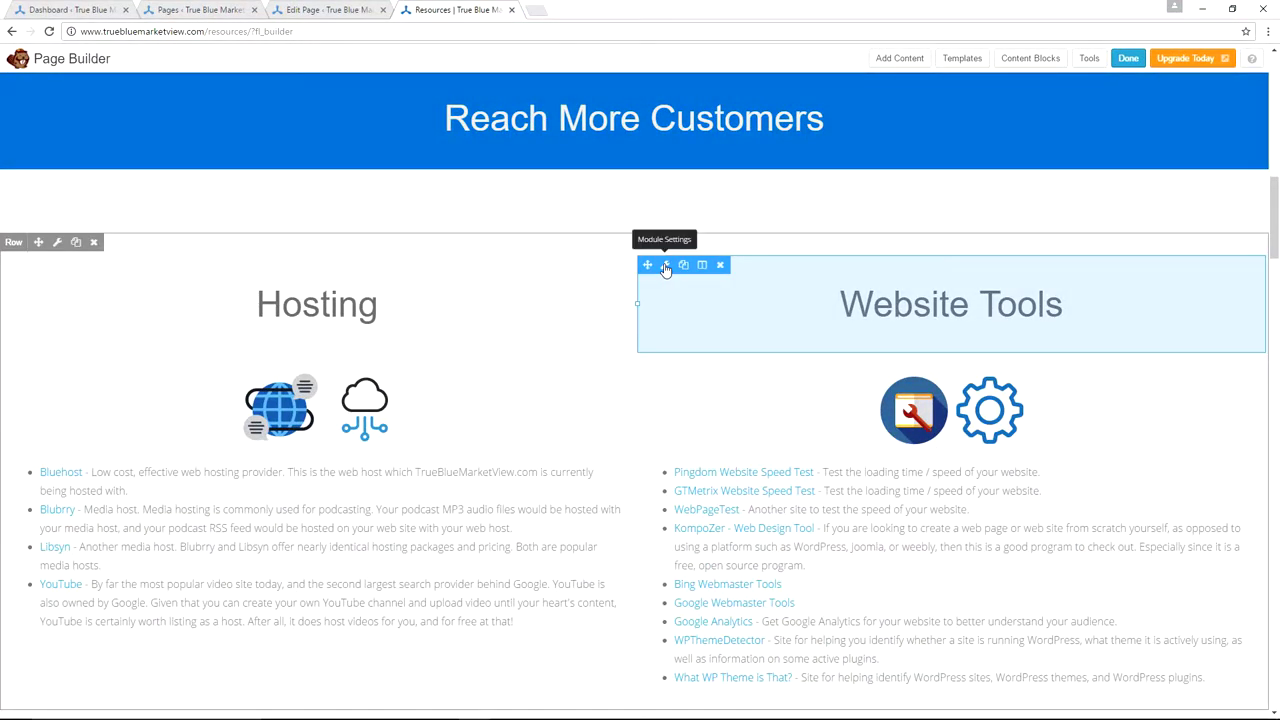
click(665, 265)
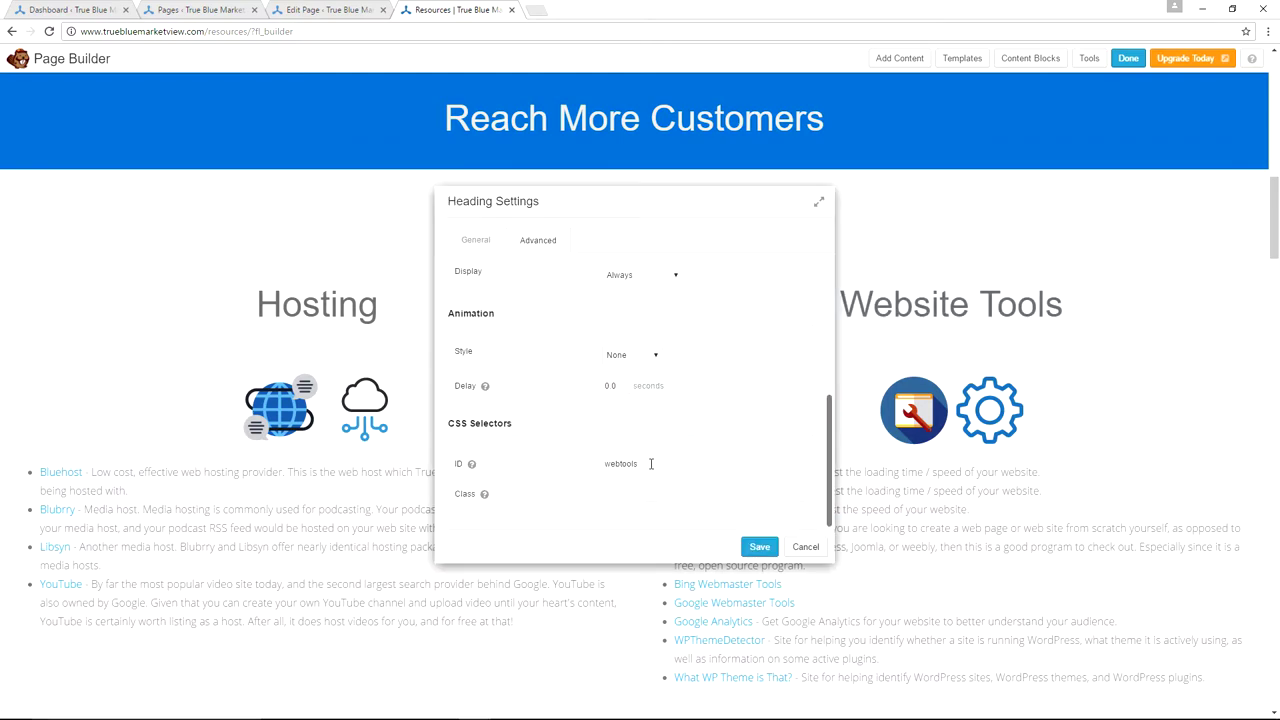
click(759, 546)
- Inspect the anchor URL and link options of the Hosting link in the first Quick Jump Links text module, and close the module's settings
scroll(514, 309, up, 5)
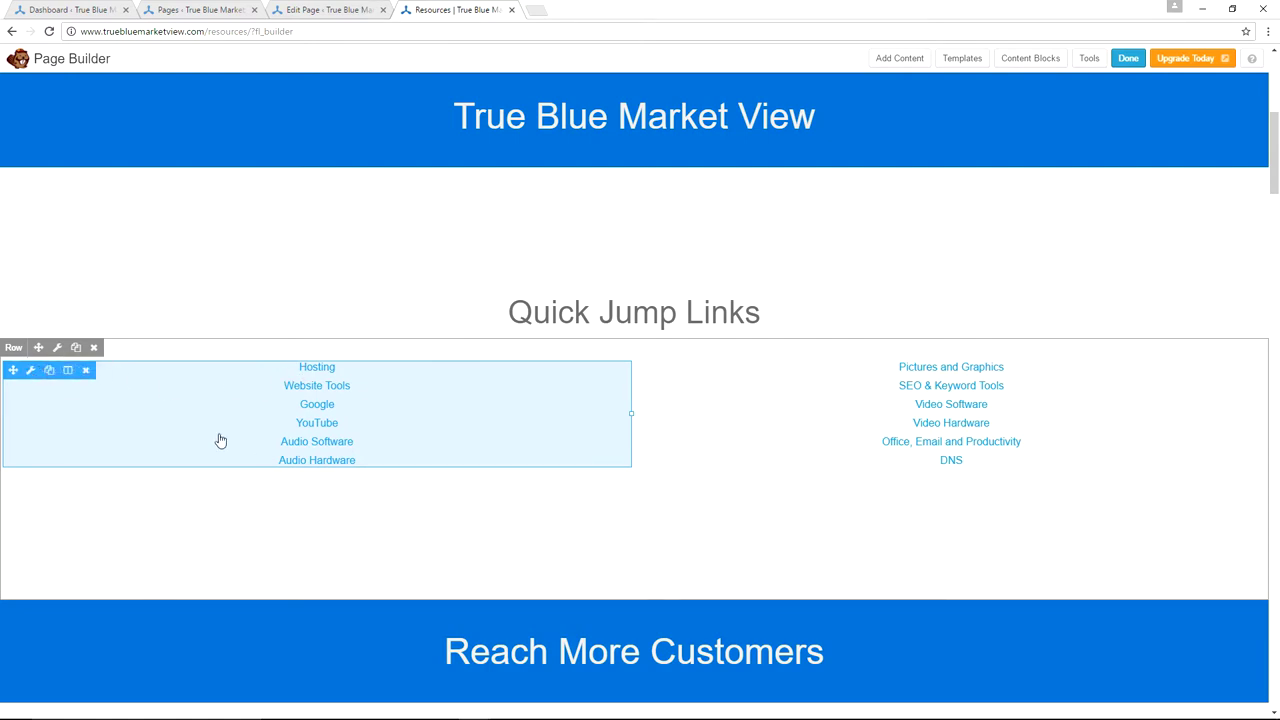
click(30, 371)
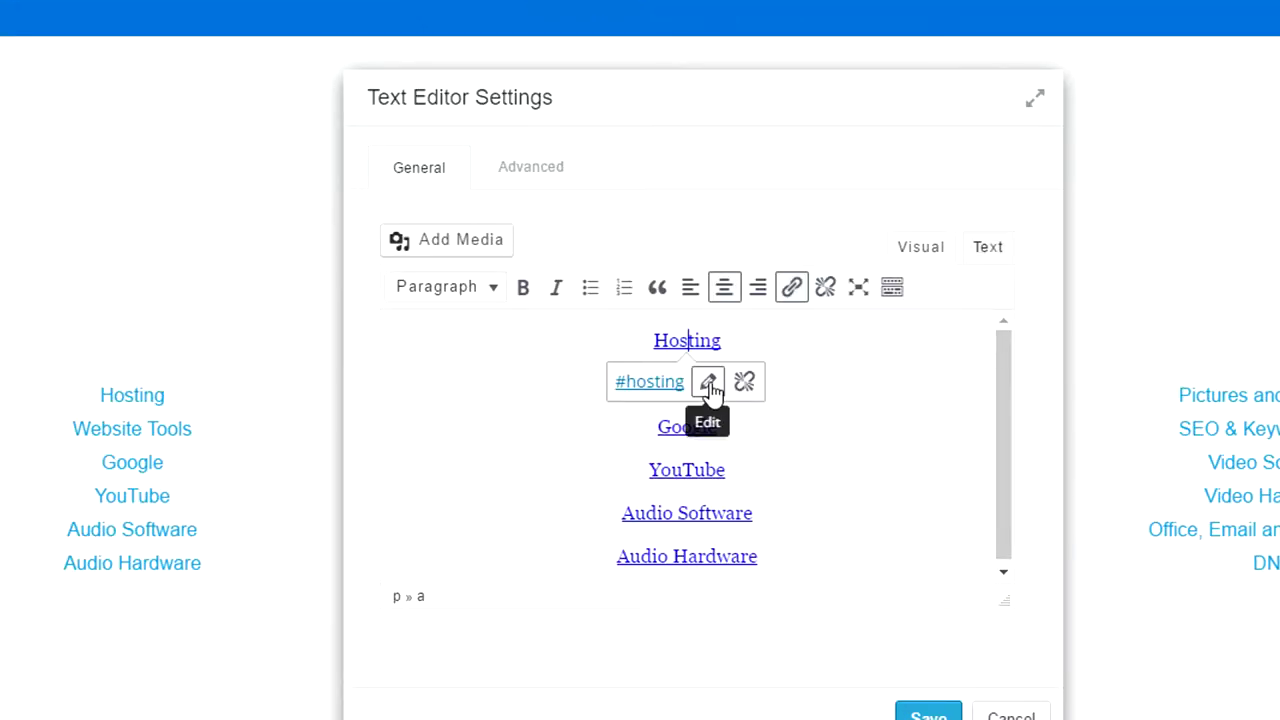
click(709, 385)
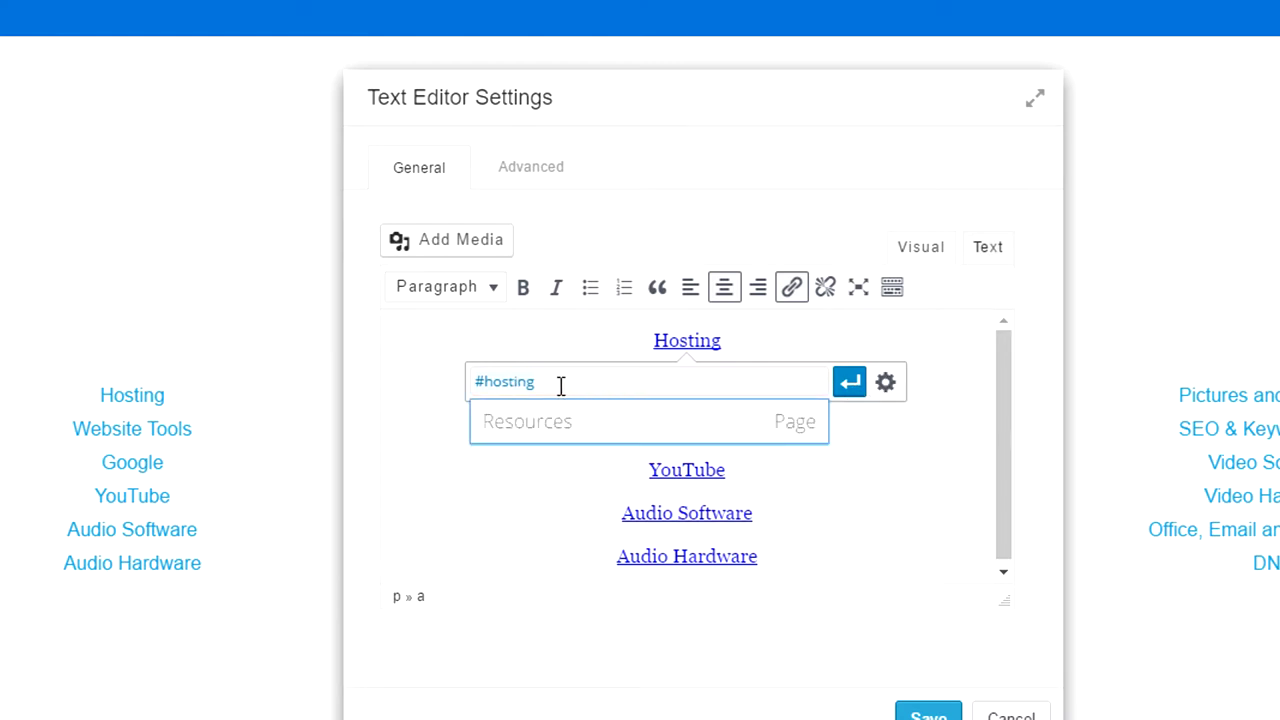
click(886, 383)
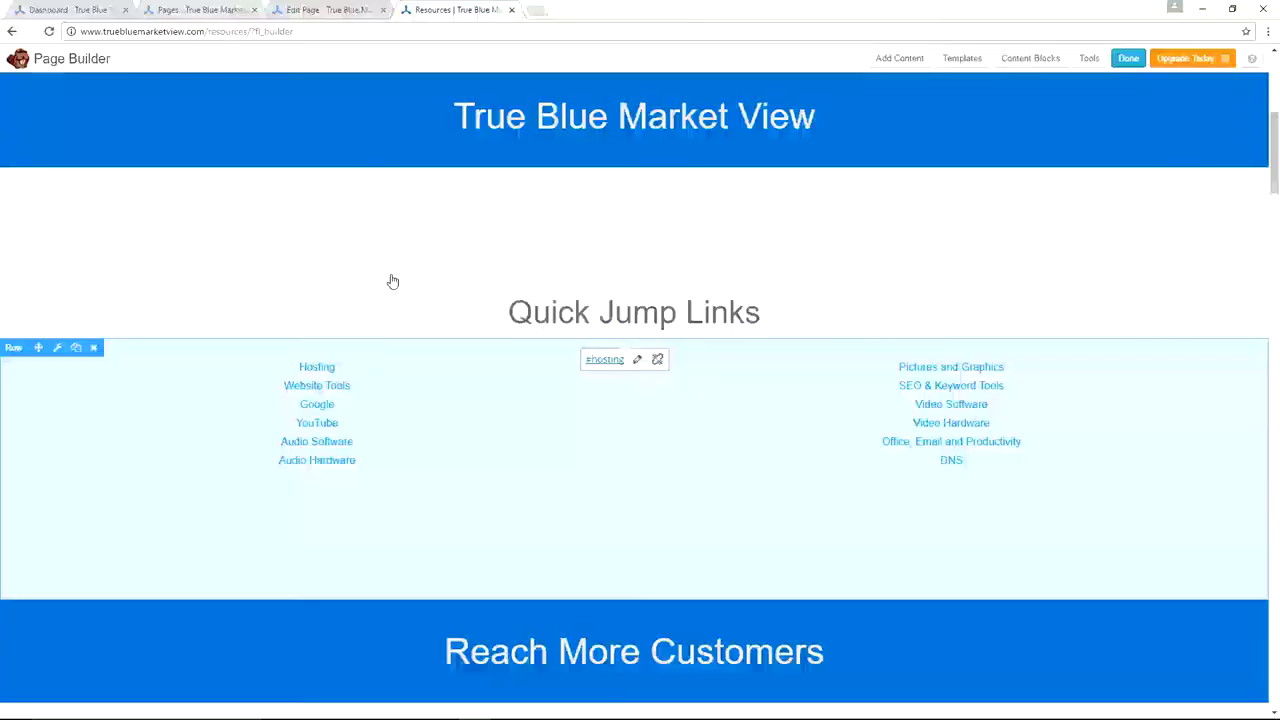
click(277, 414)
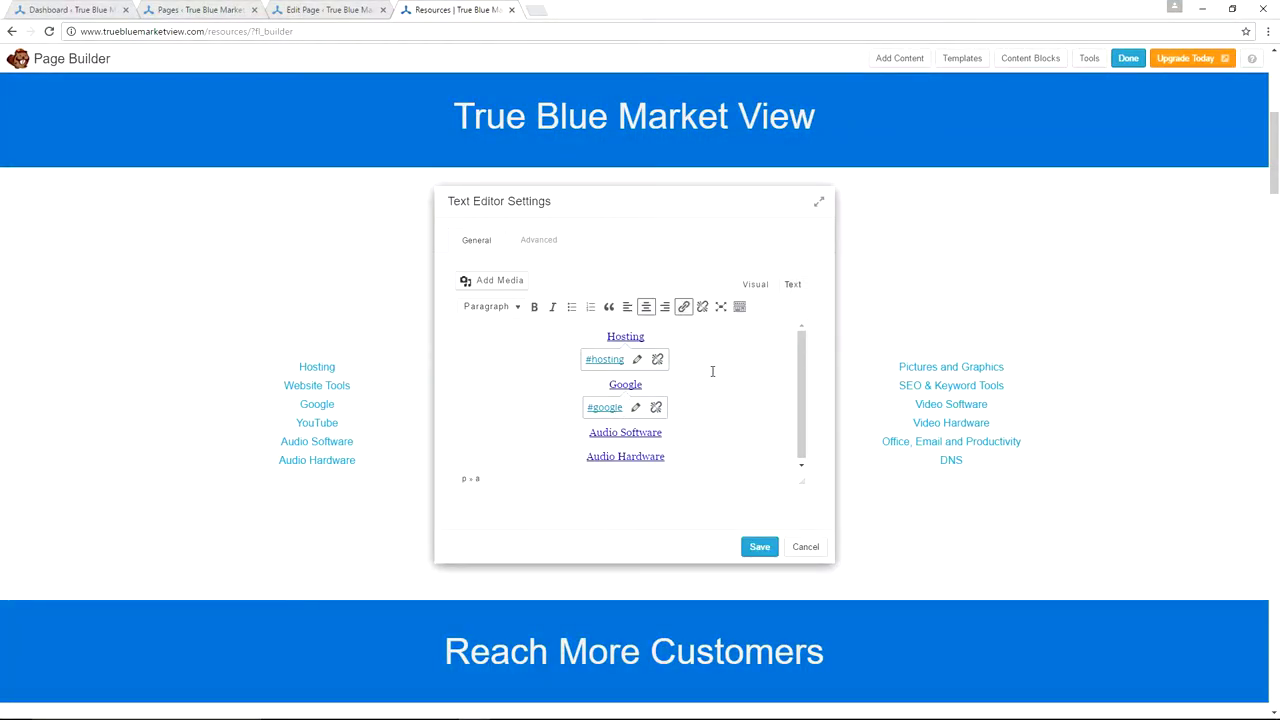
click(808, 547)
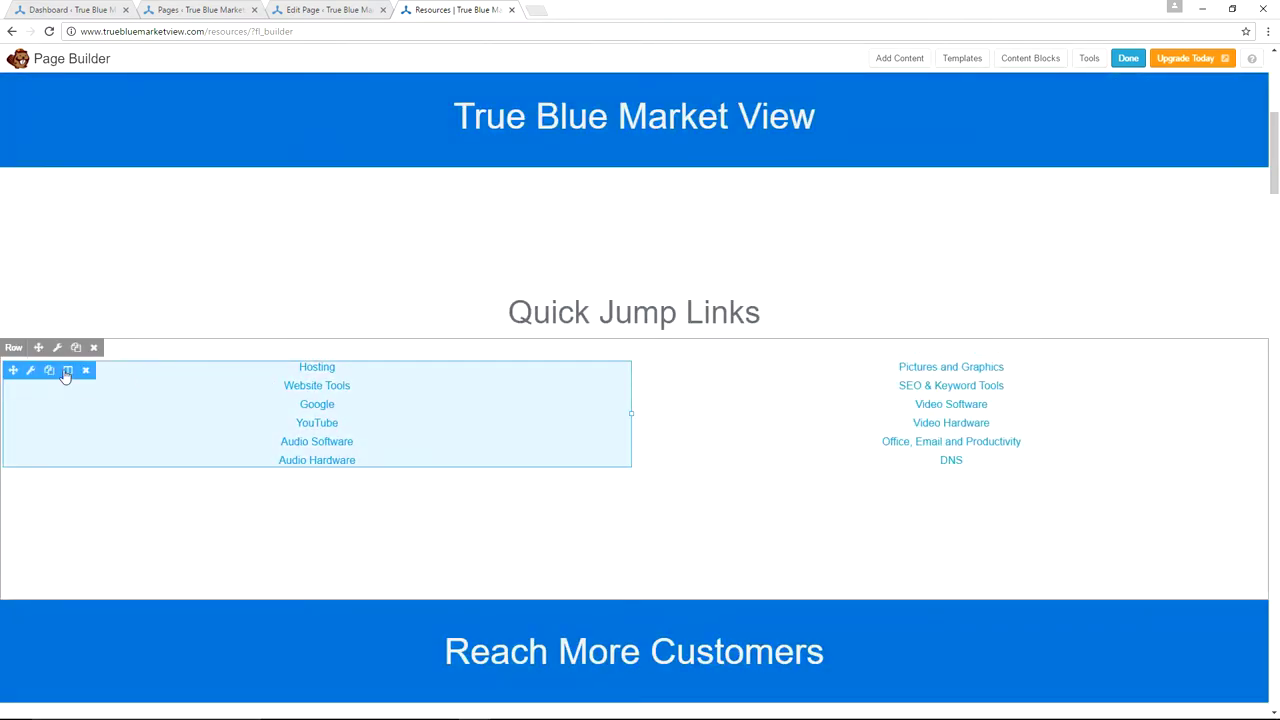
- Inspect the Website Tools link's destination URL and full link options in the same text module, leaving without saving
click(31, 371)
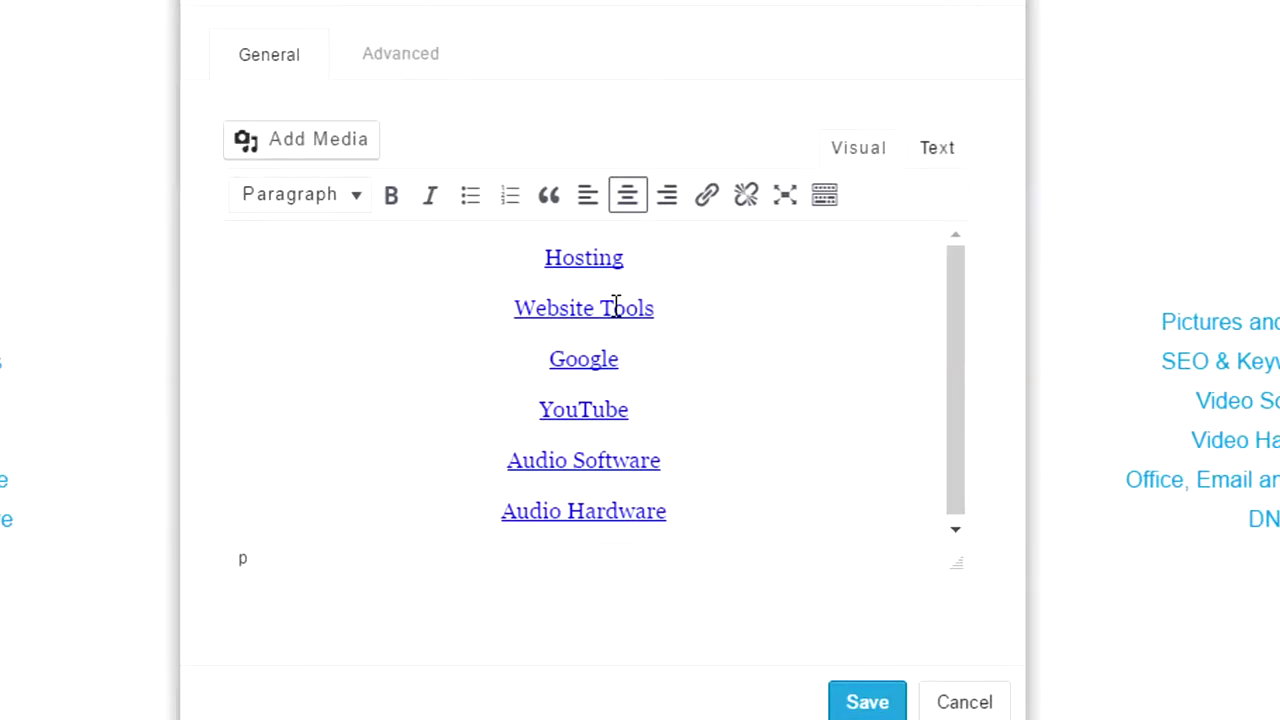
click(634, 359)
click(613, 357)
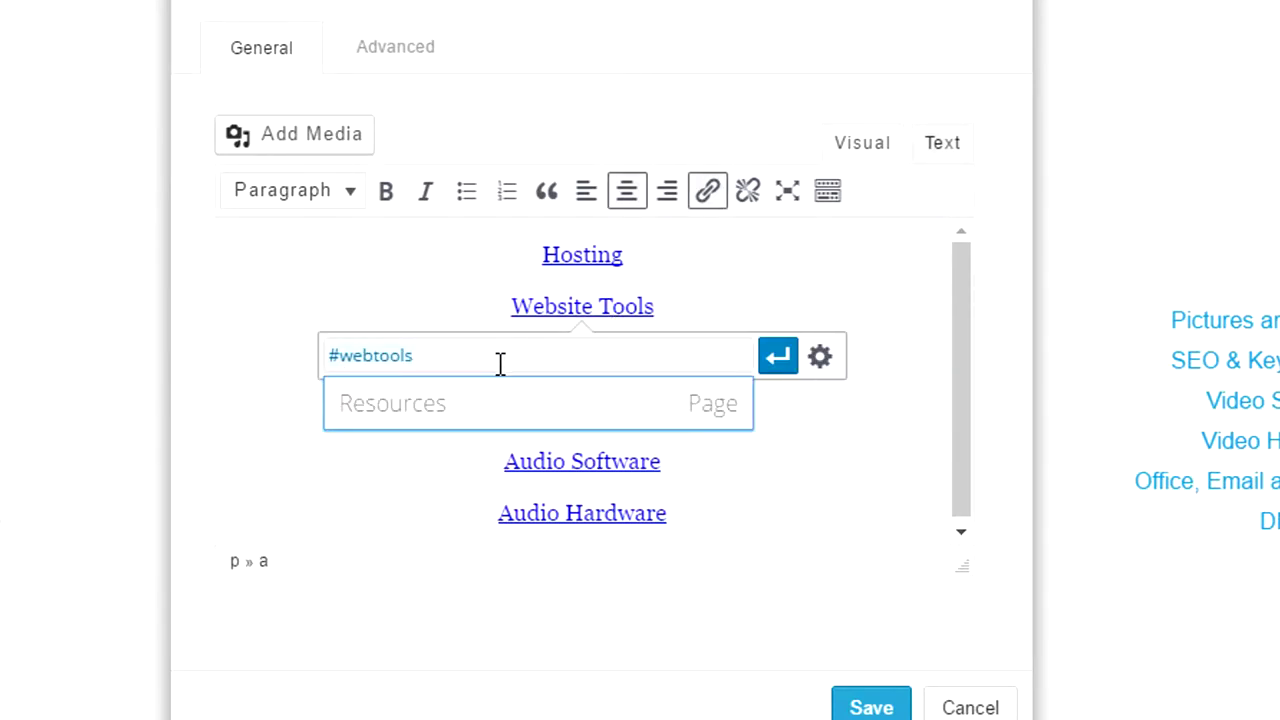
click(820, 360)
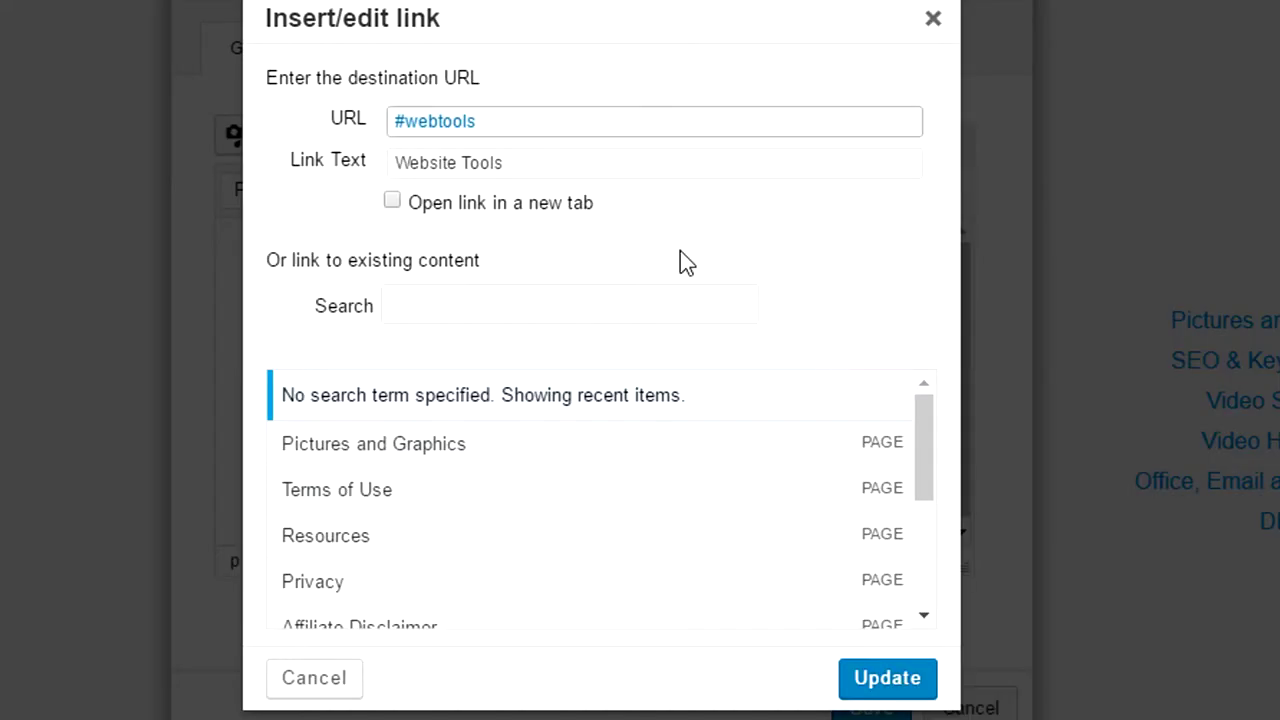
click(511, 123)
click(932, 20)
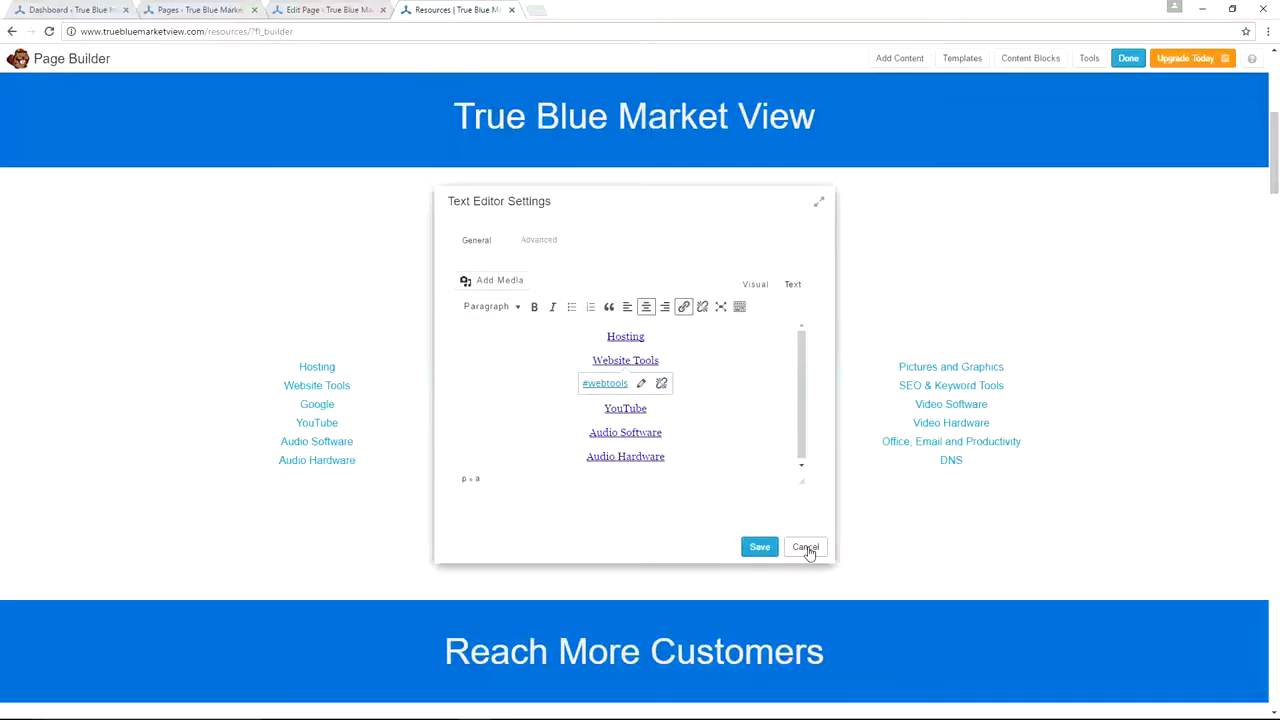
click(967, 705)
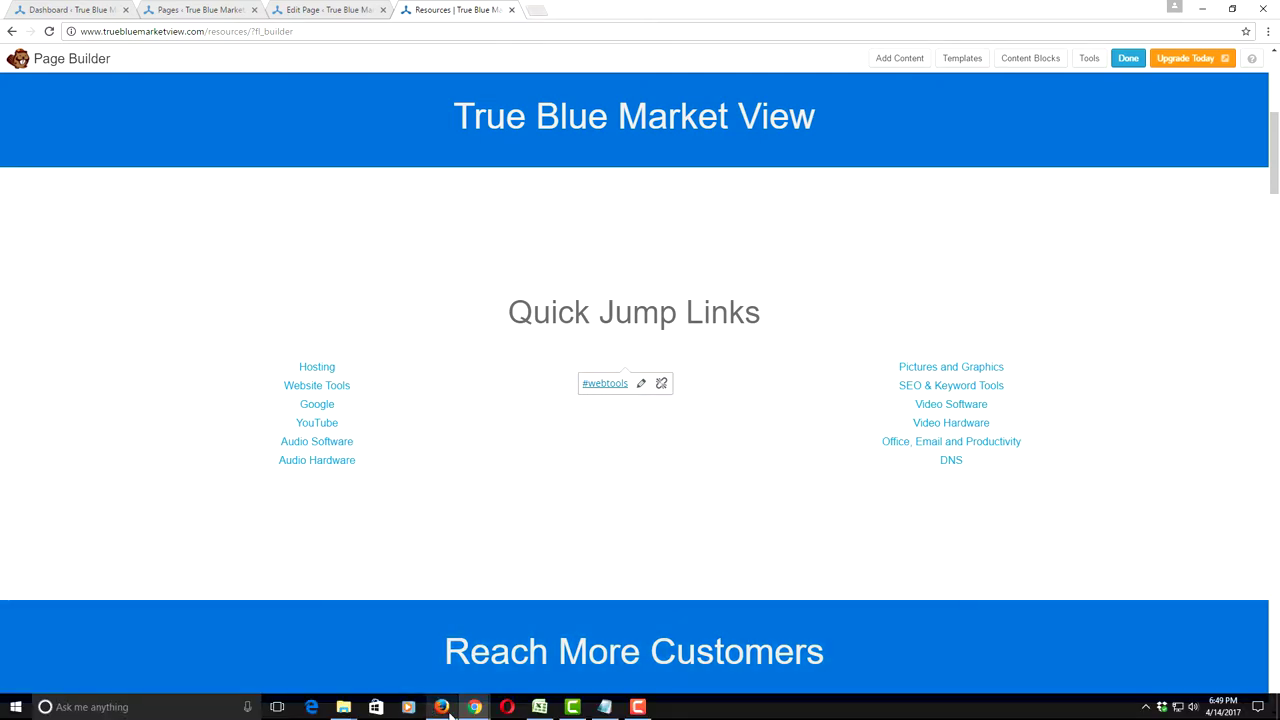
- Switch to Firefox, open the live Resources page, and jump to its #webtools anchor through the page address
click(449, 714)
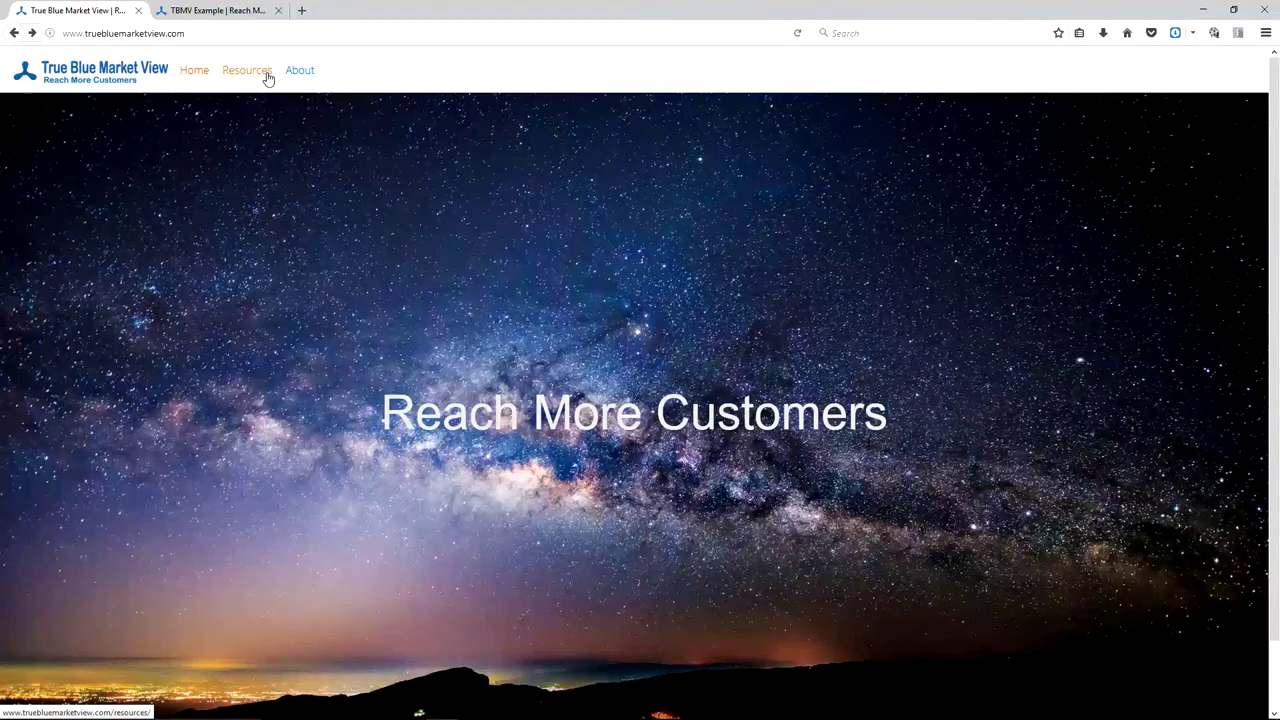
click(268, 78)
scroll(466, 197, down, 3)
scroll(466, 197, up, 3)
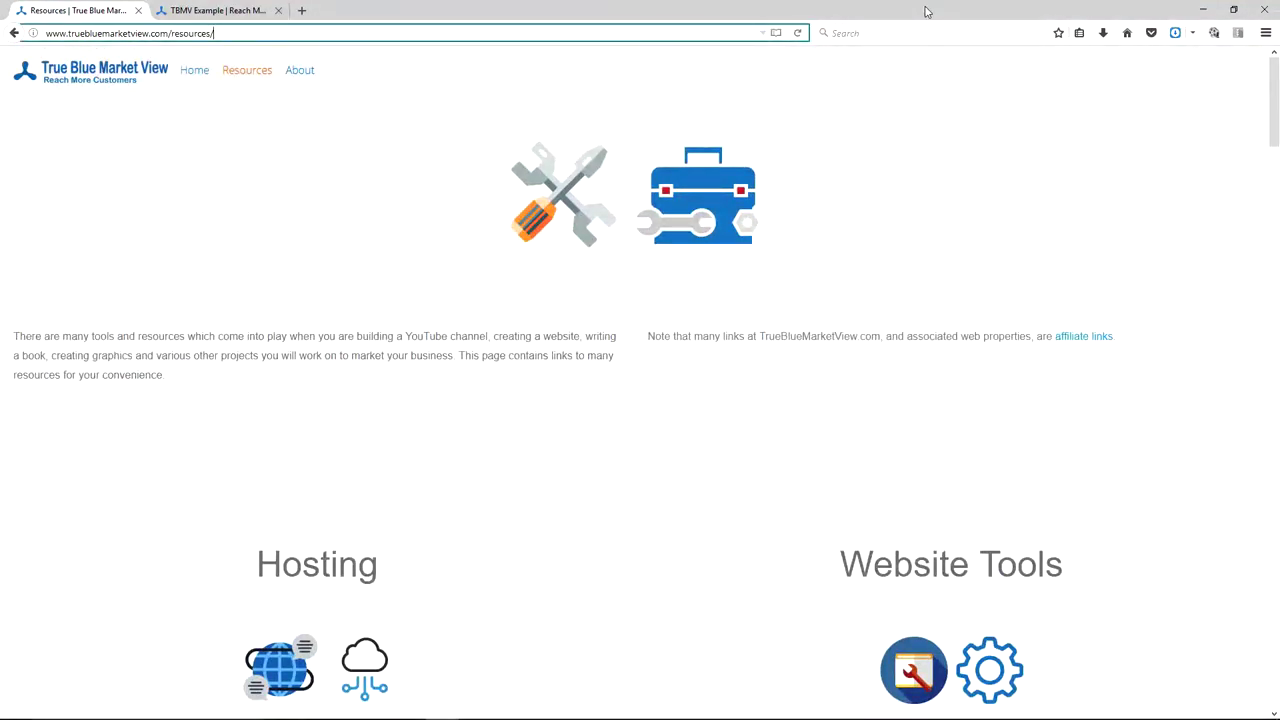
text(#webtools)
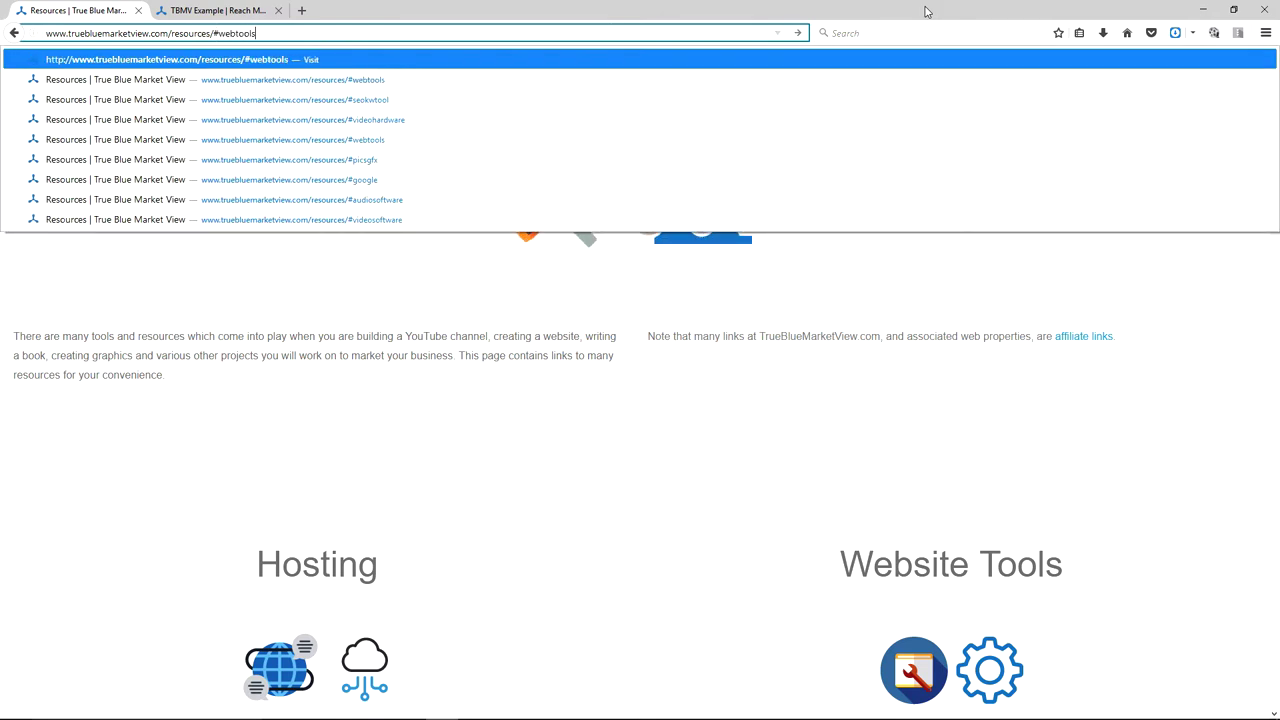
key(Return)
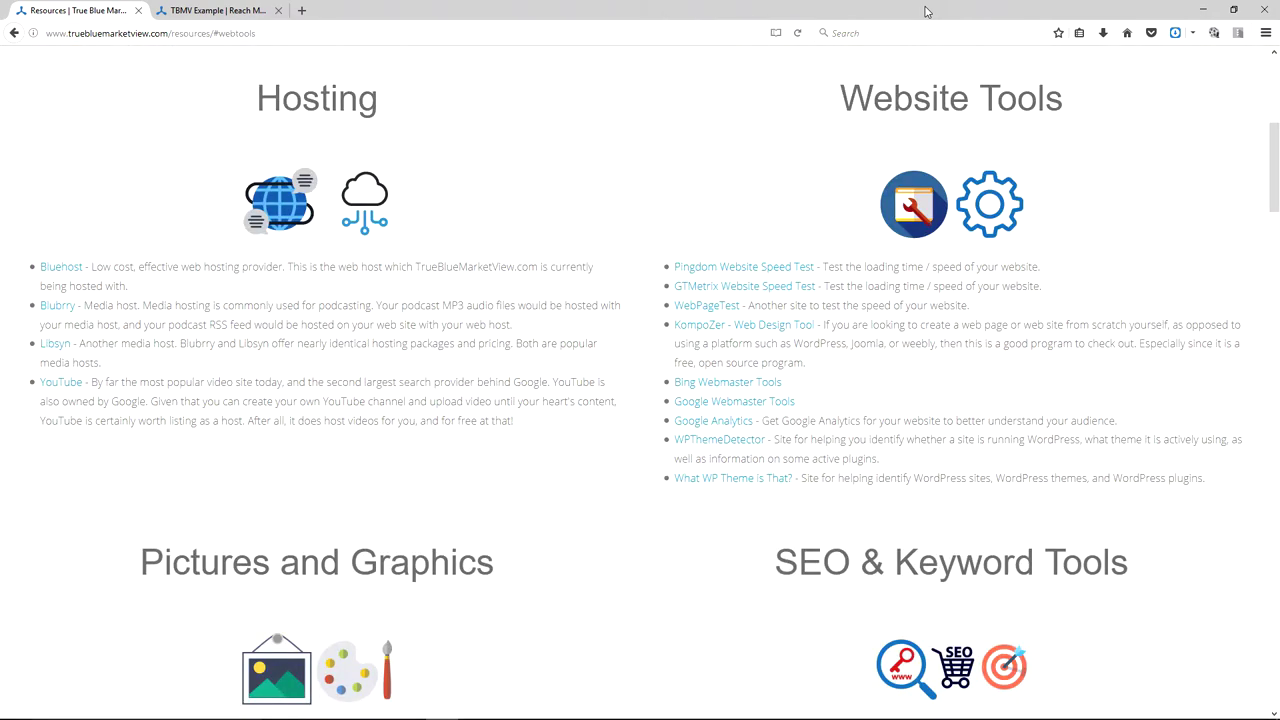
- Jump to the #audiohardware anchor on the live Resources page through the page address
click(332, 34)
key(End)
key(BackSpace)
key(BackSpace)
key(BackSpace)
key(BackSpace)
key(BackSpace)
key(BackSpace)
key(BackSpace)
key(BackSpace)
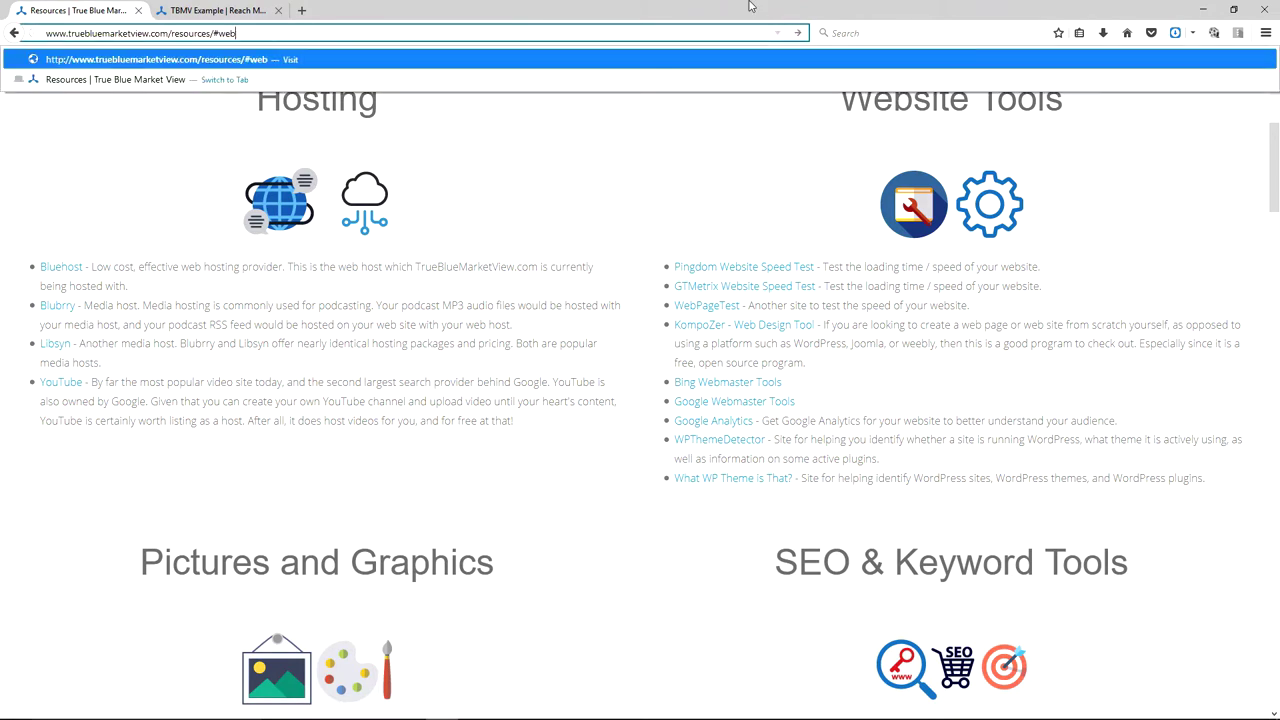
text(aido)
key(BackSpace)
key(BackSpace)
key(BackSpace)
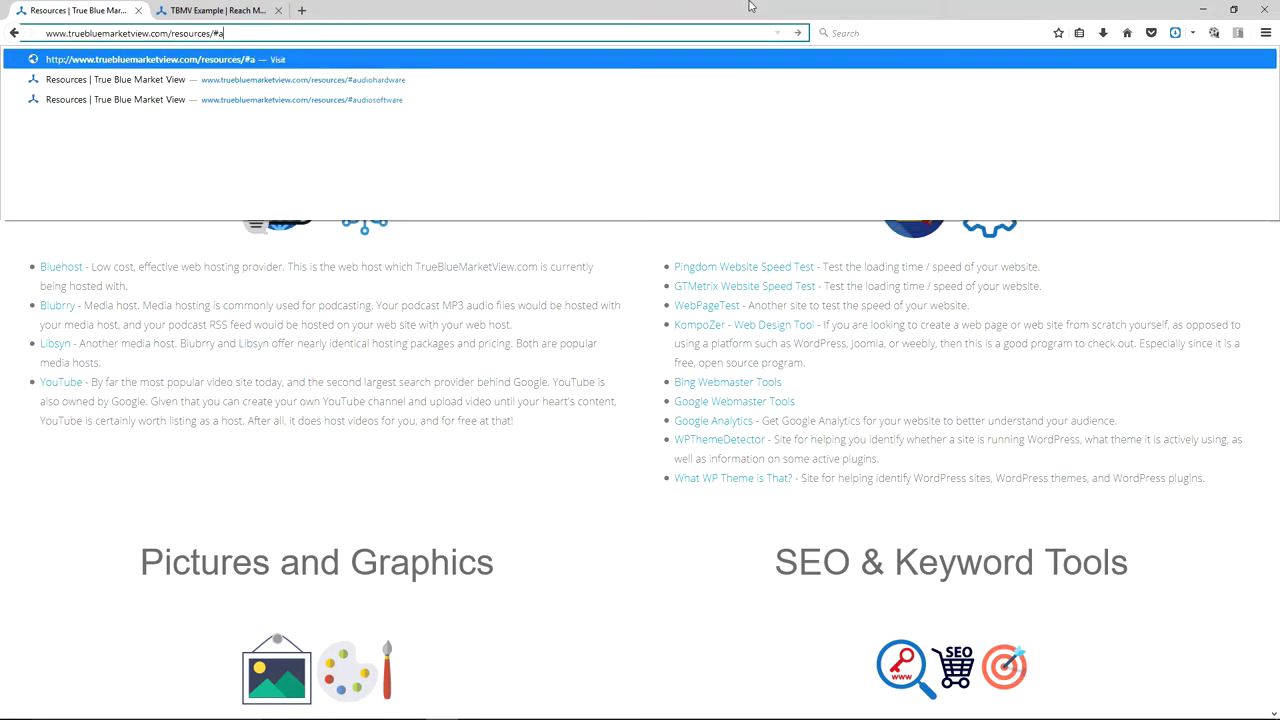
text(udiohardware)
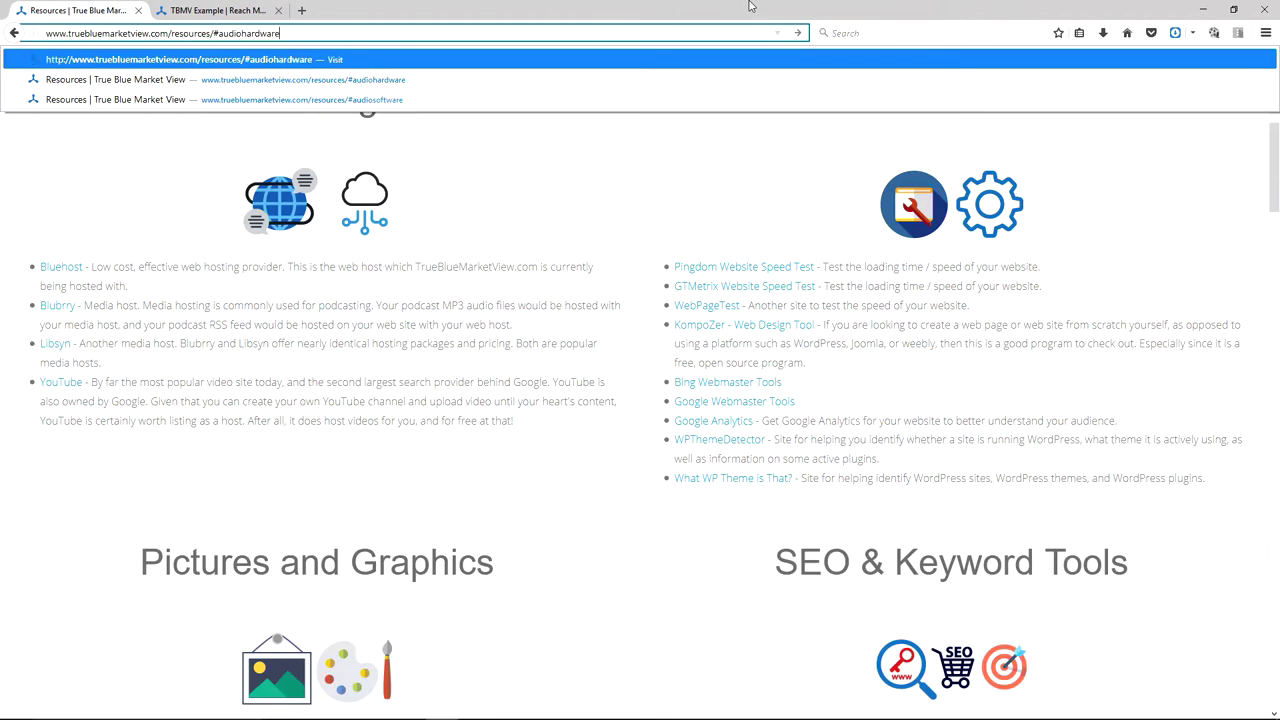
key(Return)
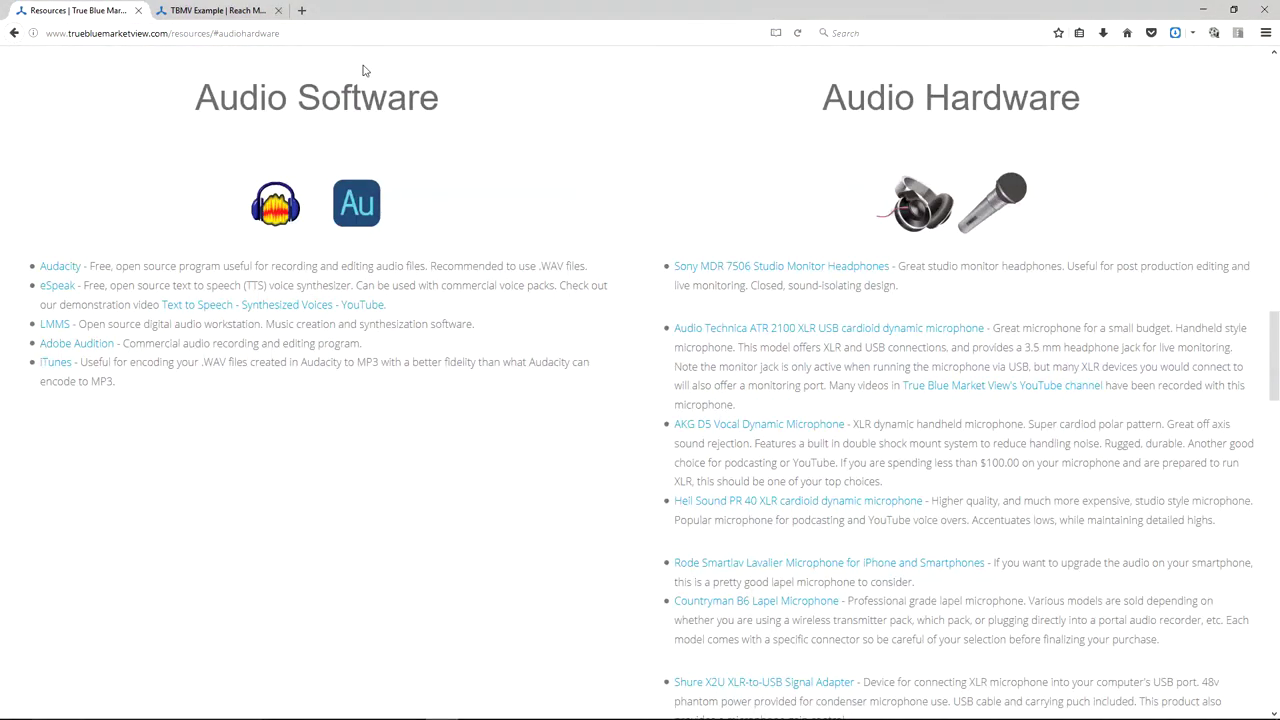
click(325, 36)
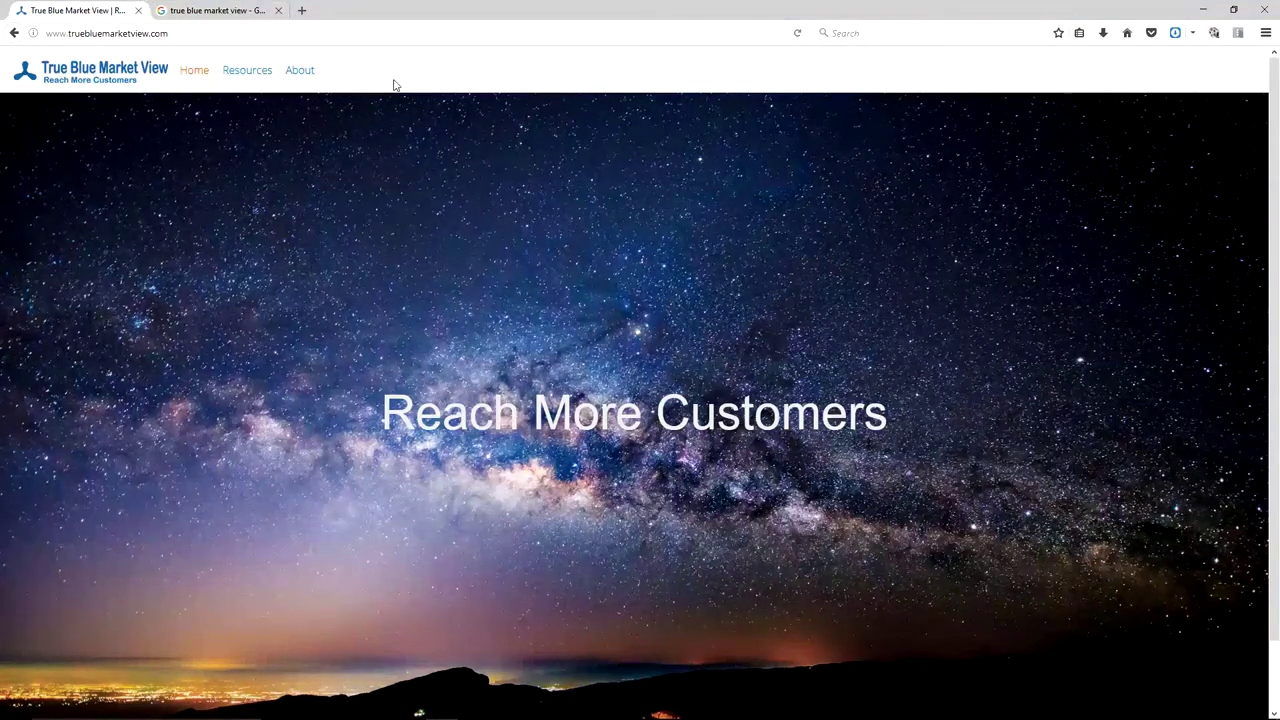
- Switch to Chrome and open the list of all pages in the True Blue Market View WordPress dashboard
key(alt+Tab)
key(alt+Tab)
key(alt+Tab)
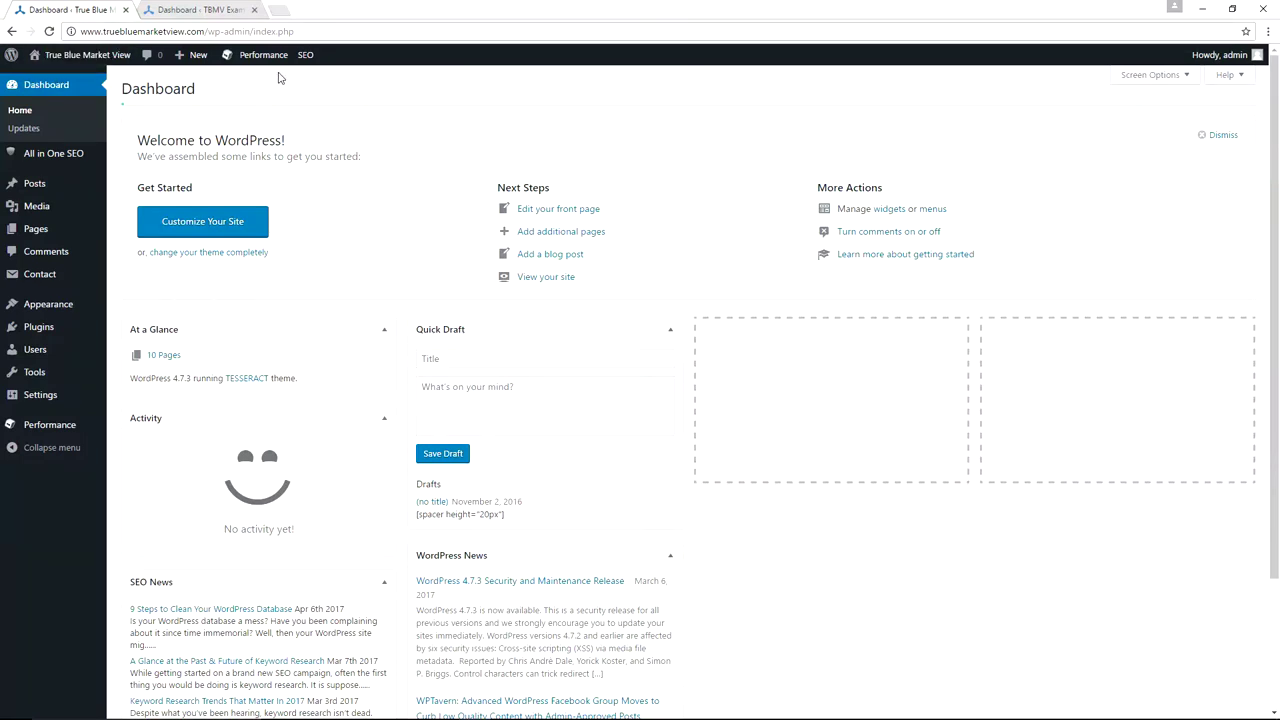
mouse_move(62, 232)
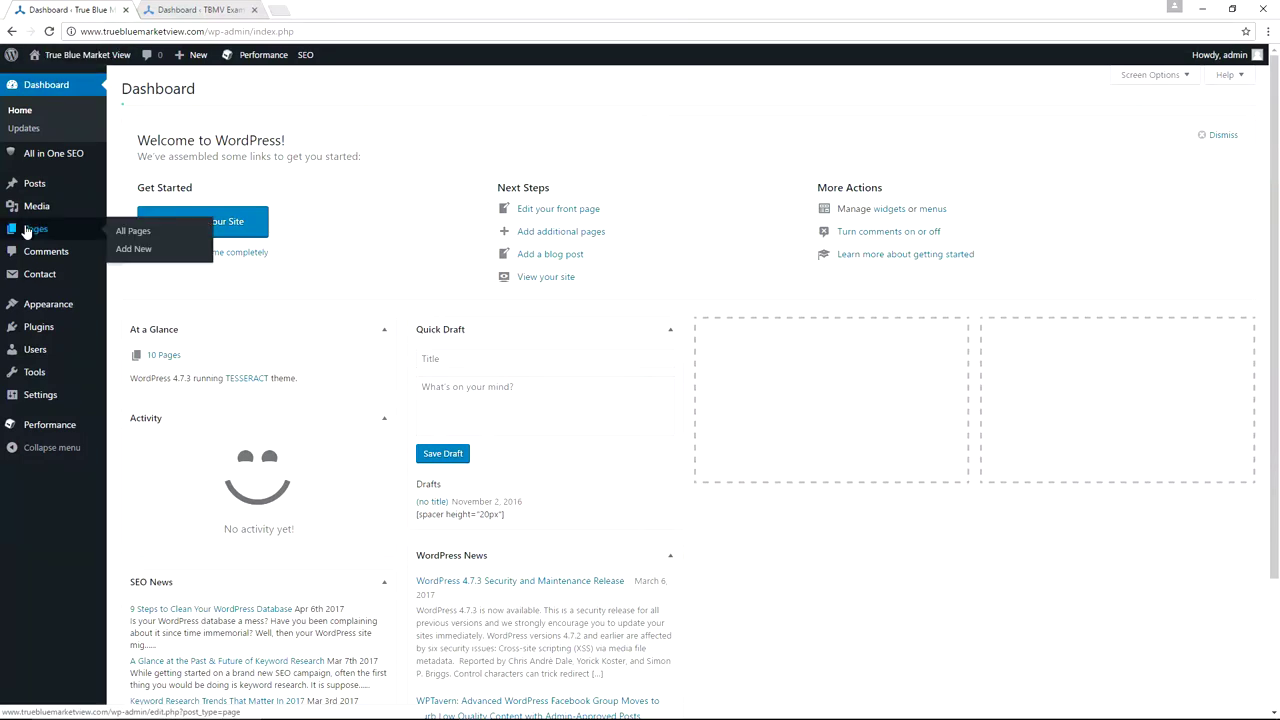
click(131, 233)
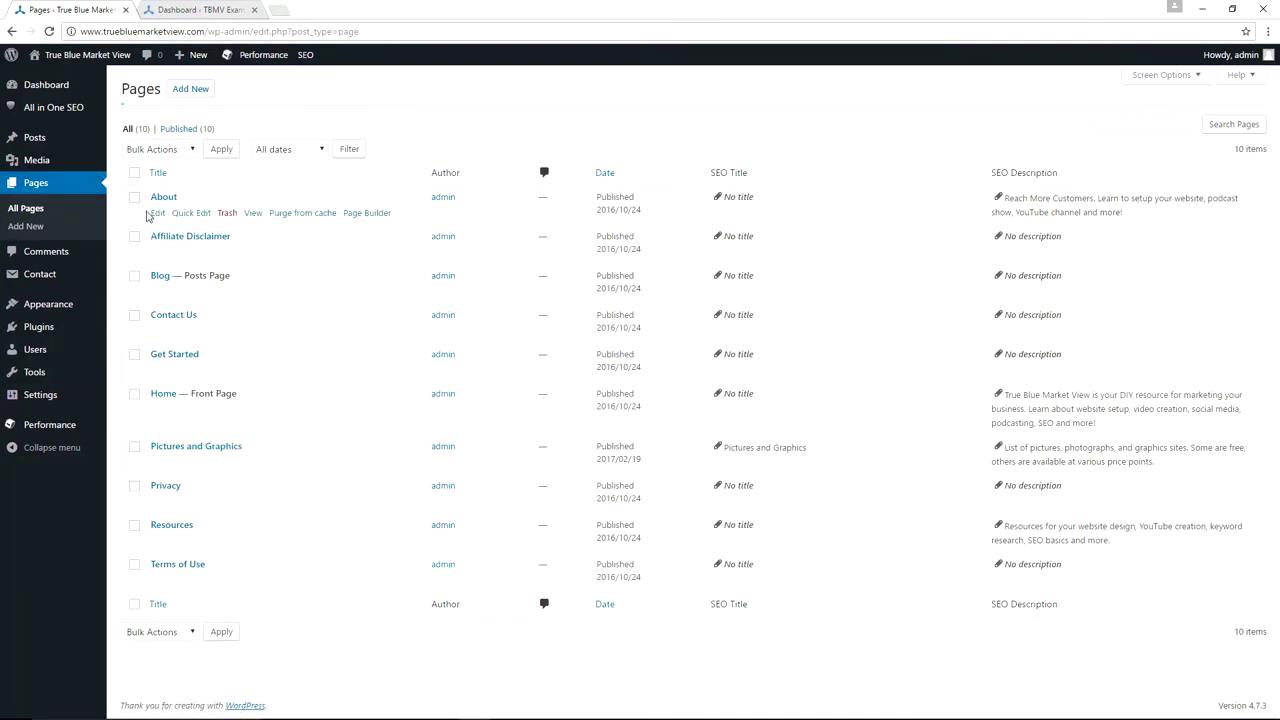
- Open the About page's editor in a new tab, review its All in One SEO Pack settings, and view the Google results in Firefox
middle_click(156, 215)
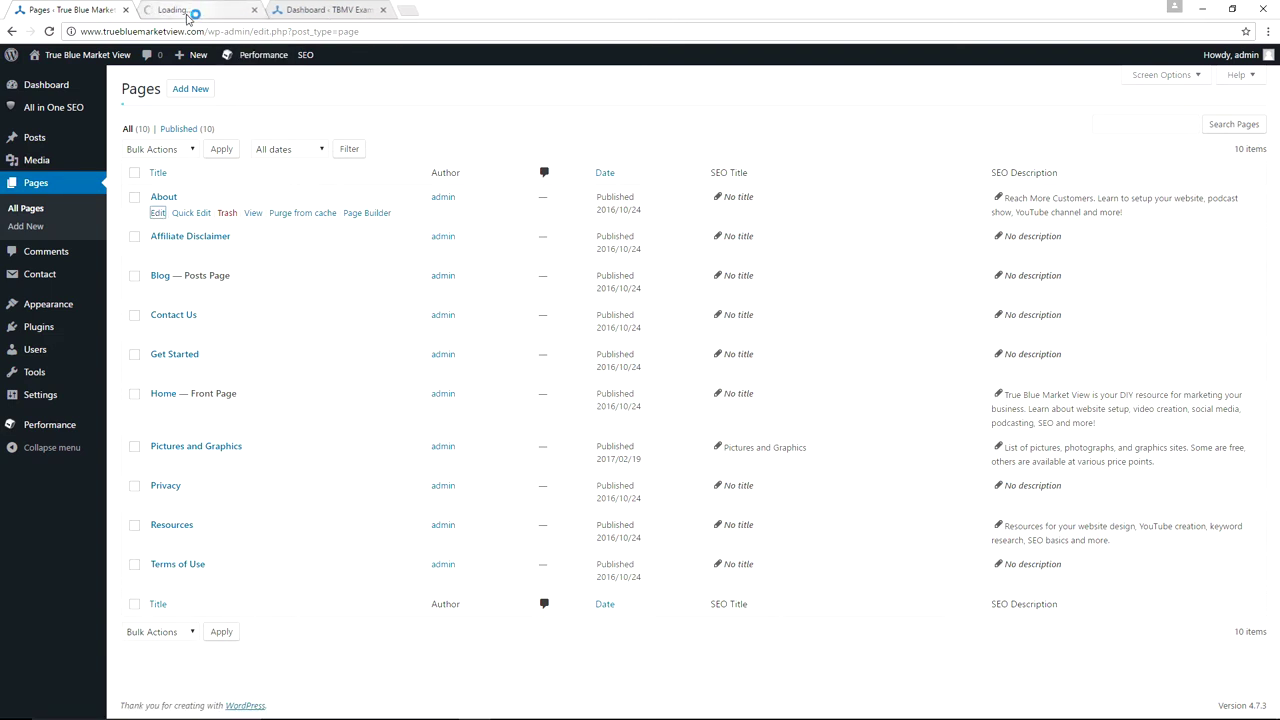
click(186, 12)
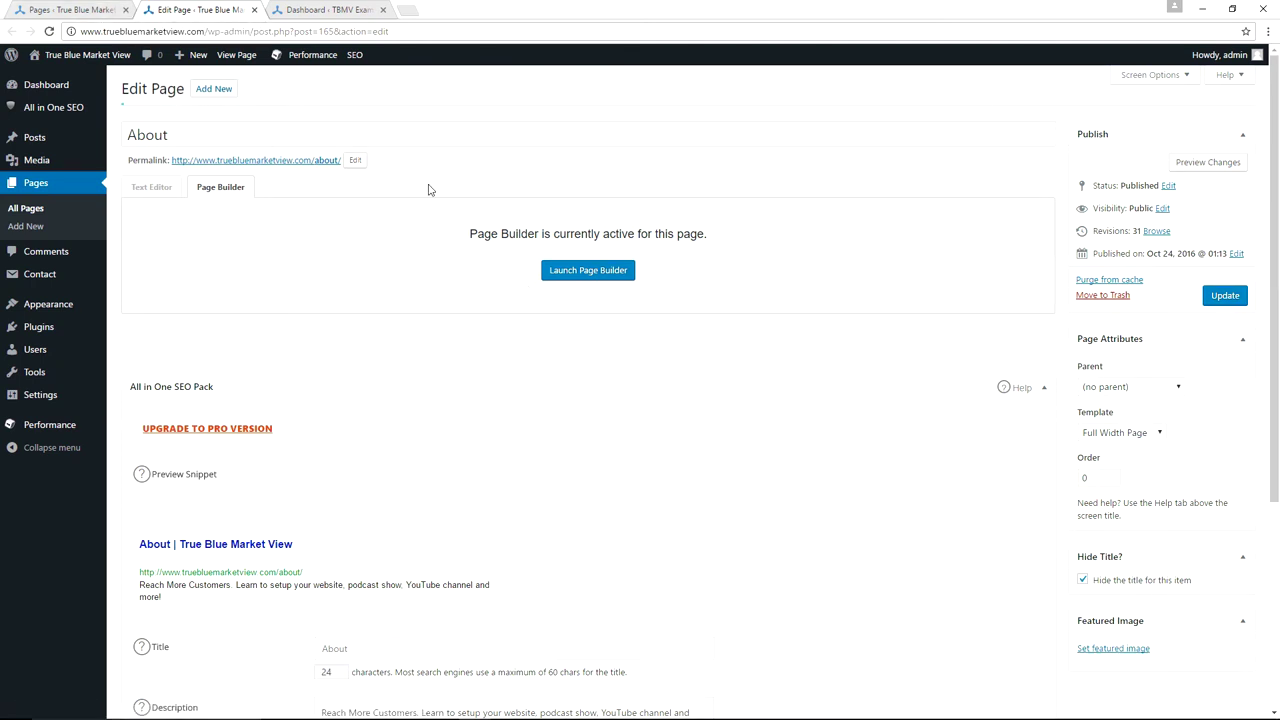
scroll(429, 190, down, 2)
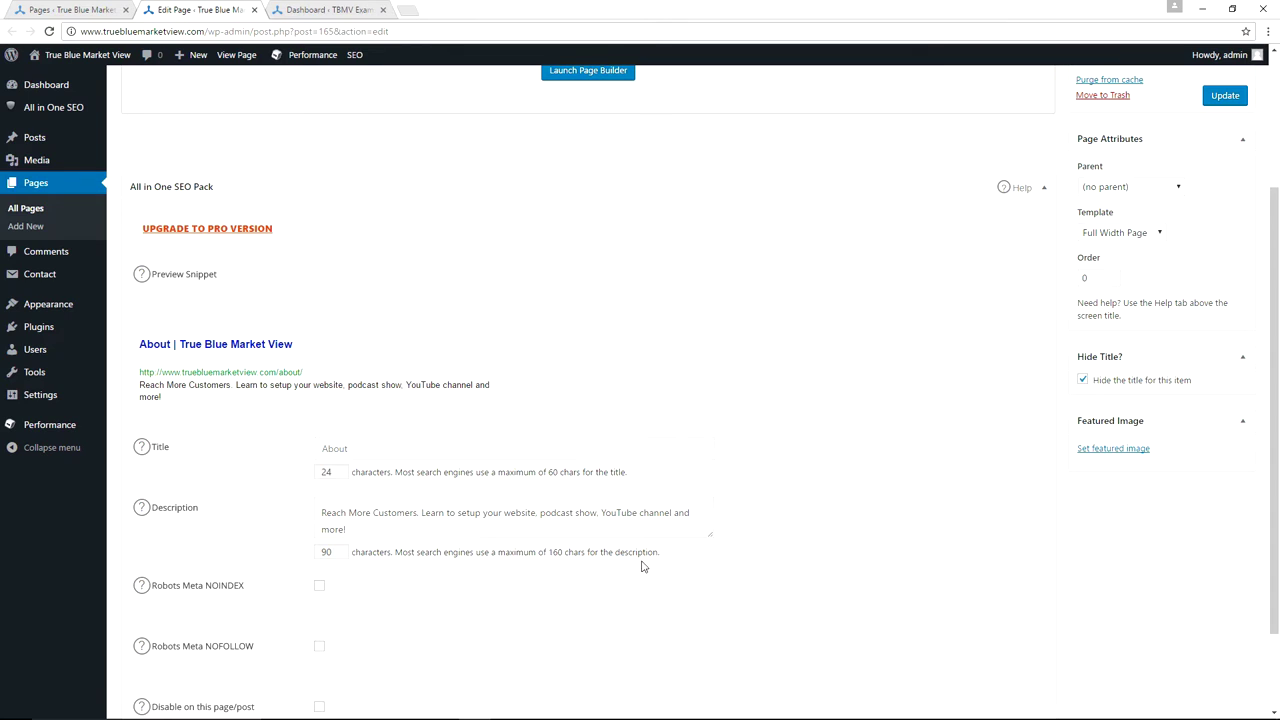
scroll(428, 378, down, 2)
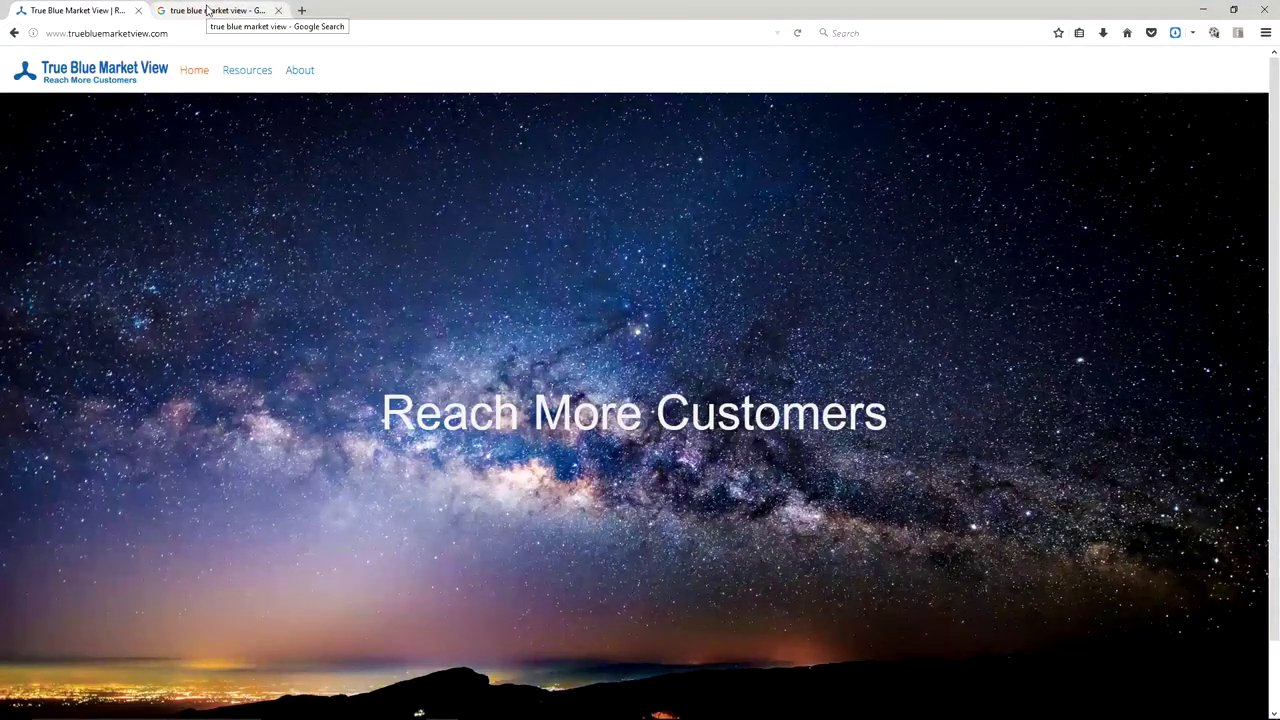
click(207, 10)
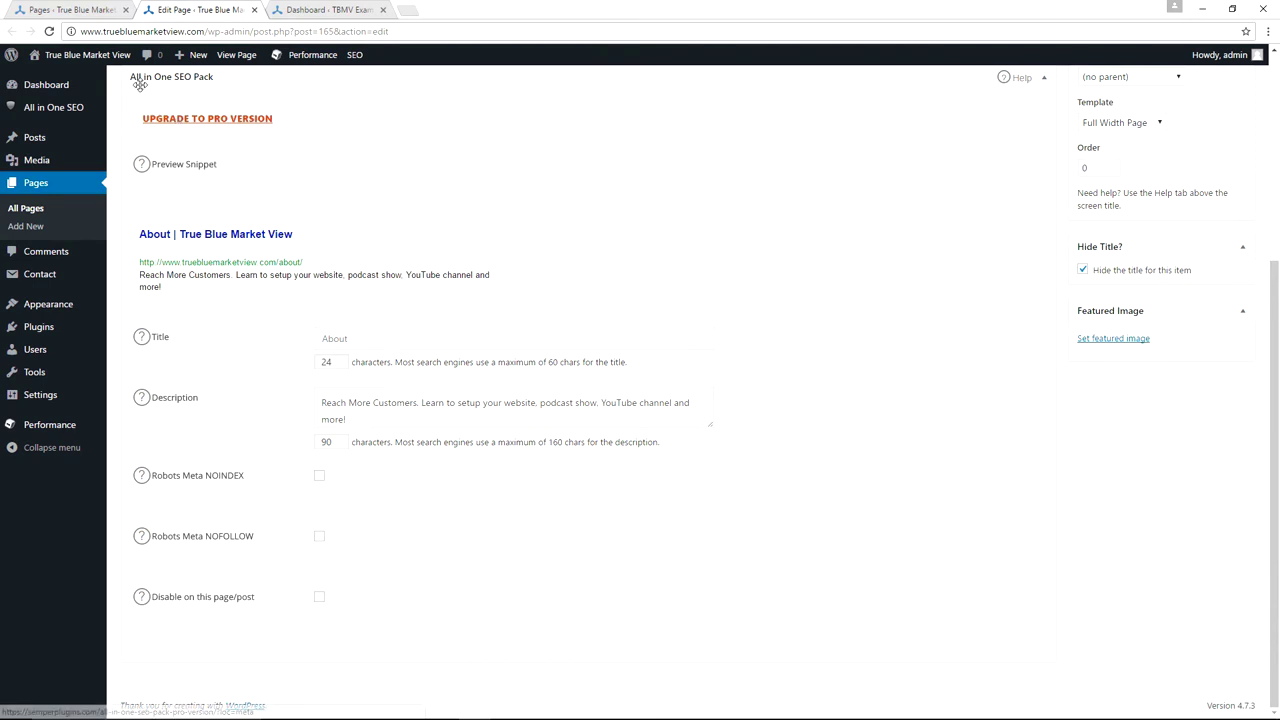
- Return to the Pages list in Chrome and open the installed plugins in a new tab for viewing
click(68, 10)
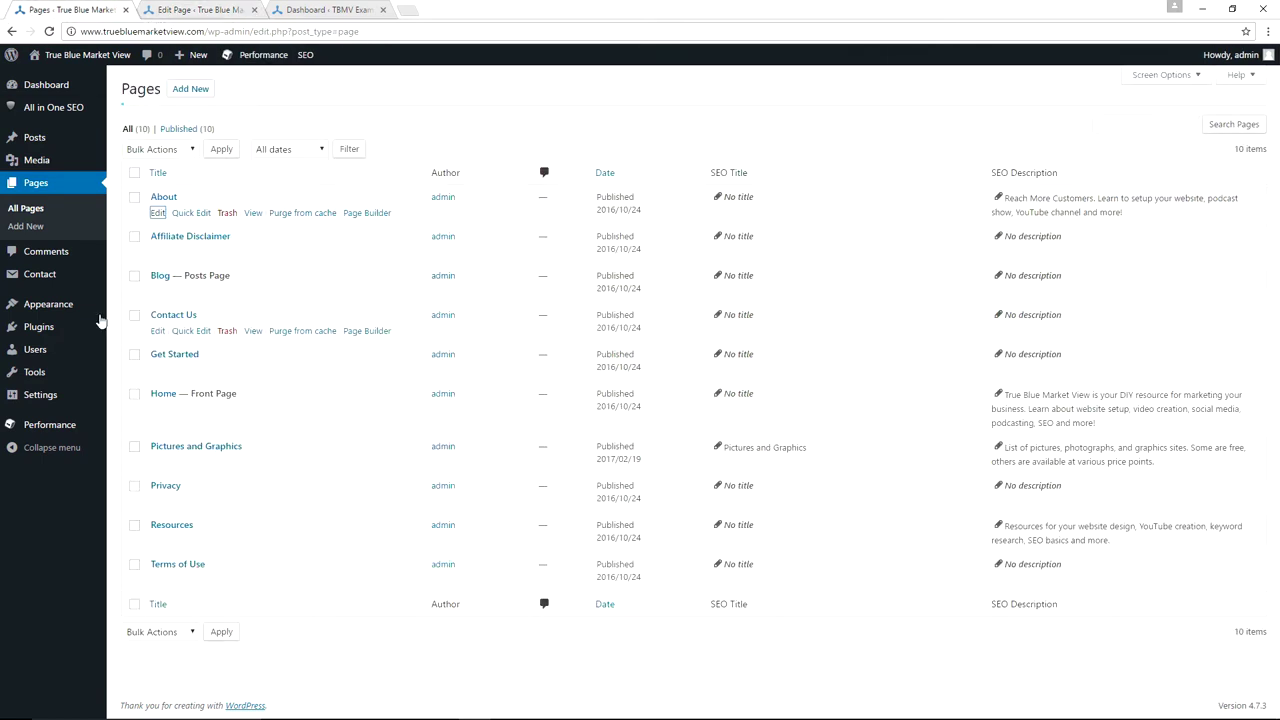
mouse_move(50, 328)
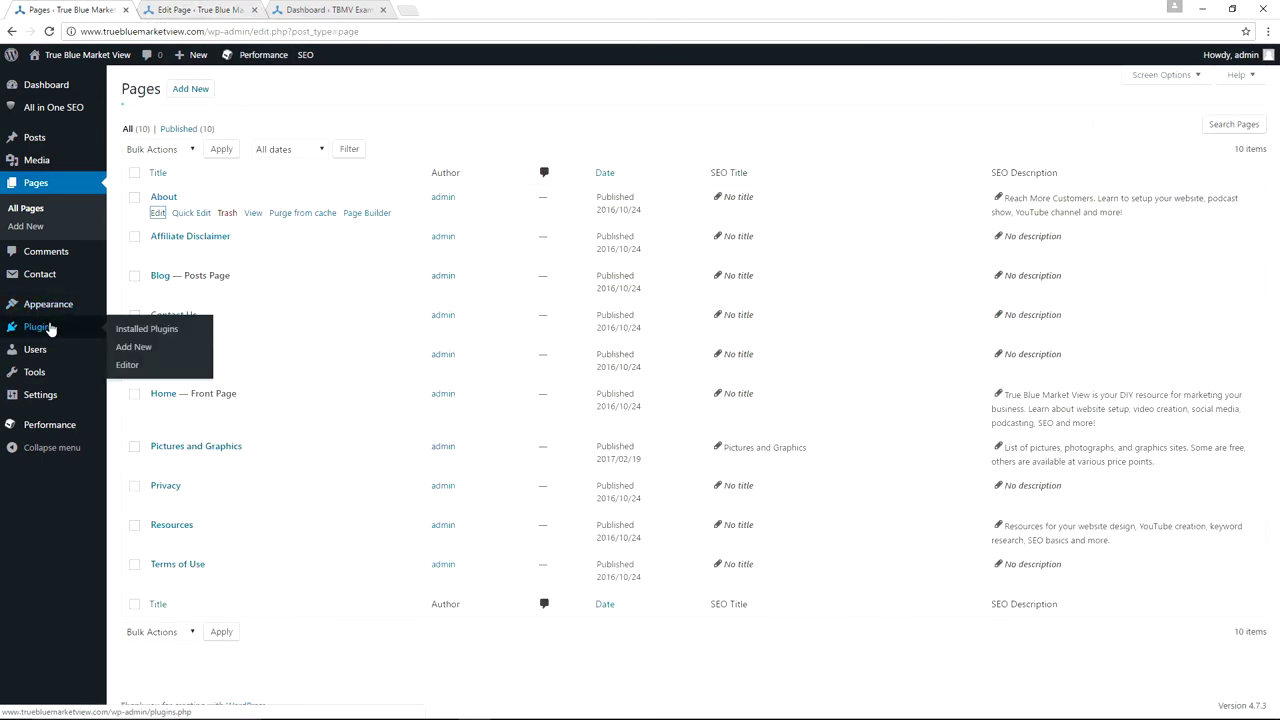
middle_click(50, 328)
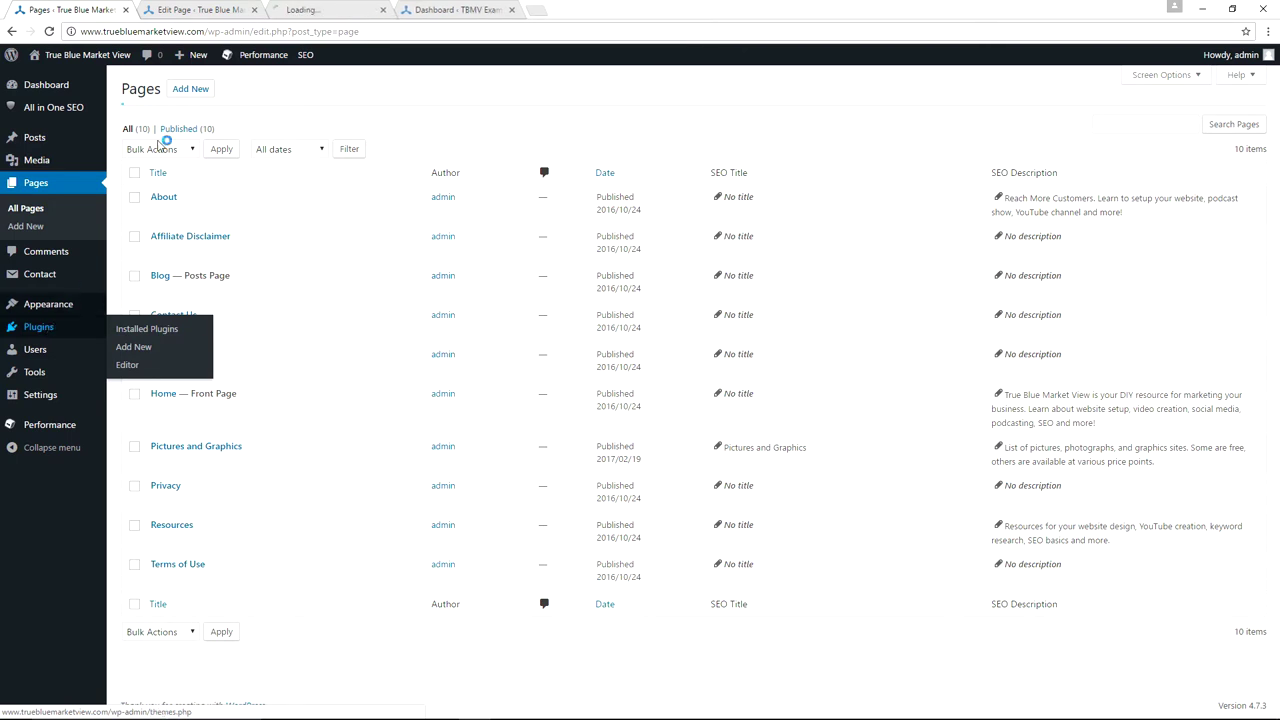
click(326, 10)
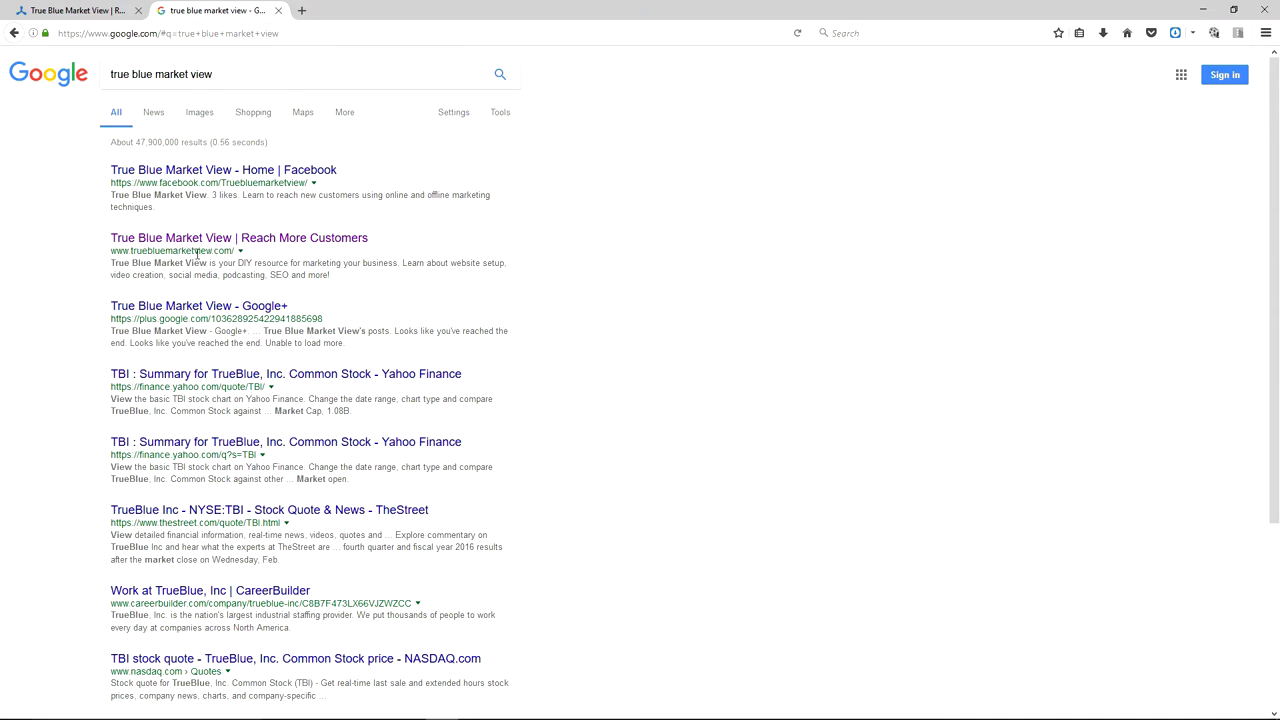
- View the live home page in Firefox, and review the Home page's SEO title and description in its WordPress editor in a new Chrome tab
click(67, 12)
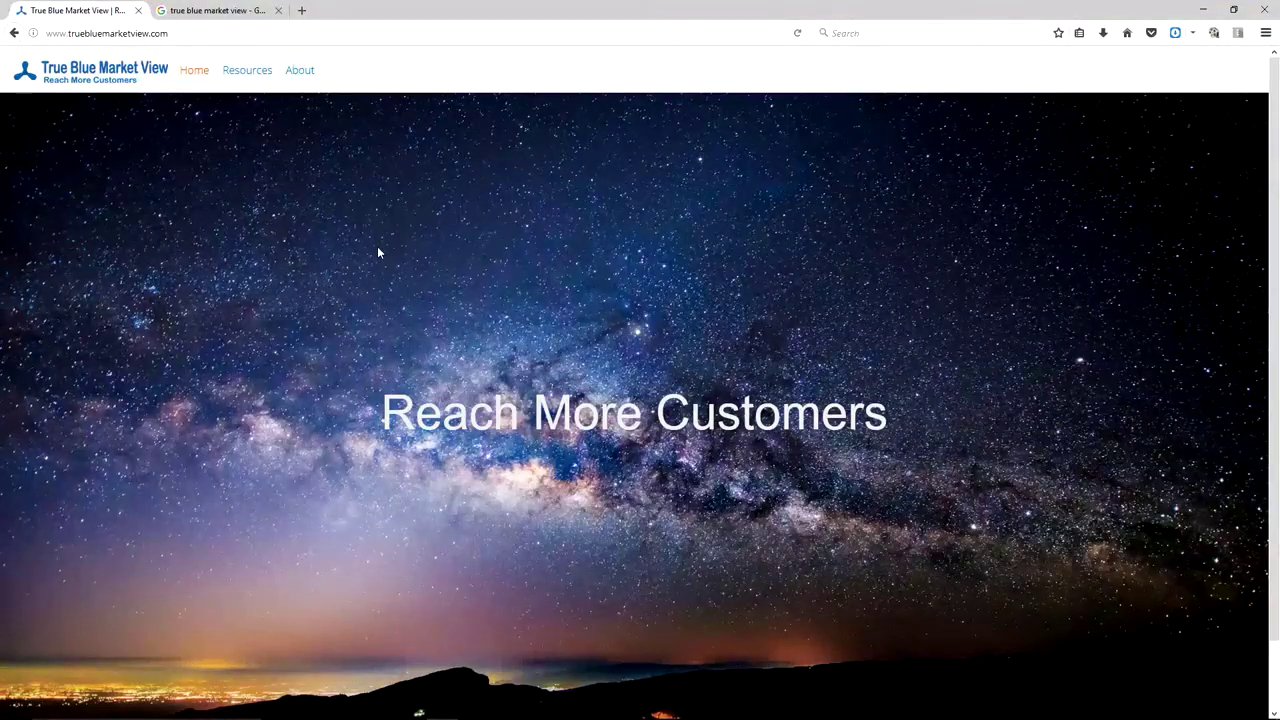
key(alt+Tab)
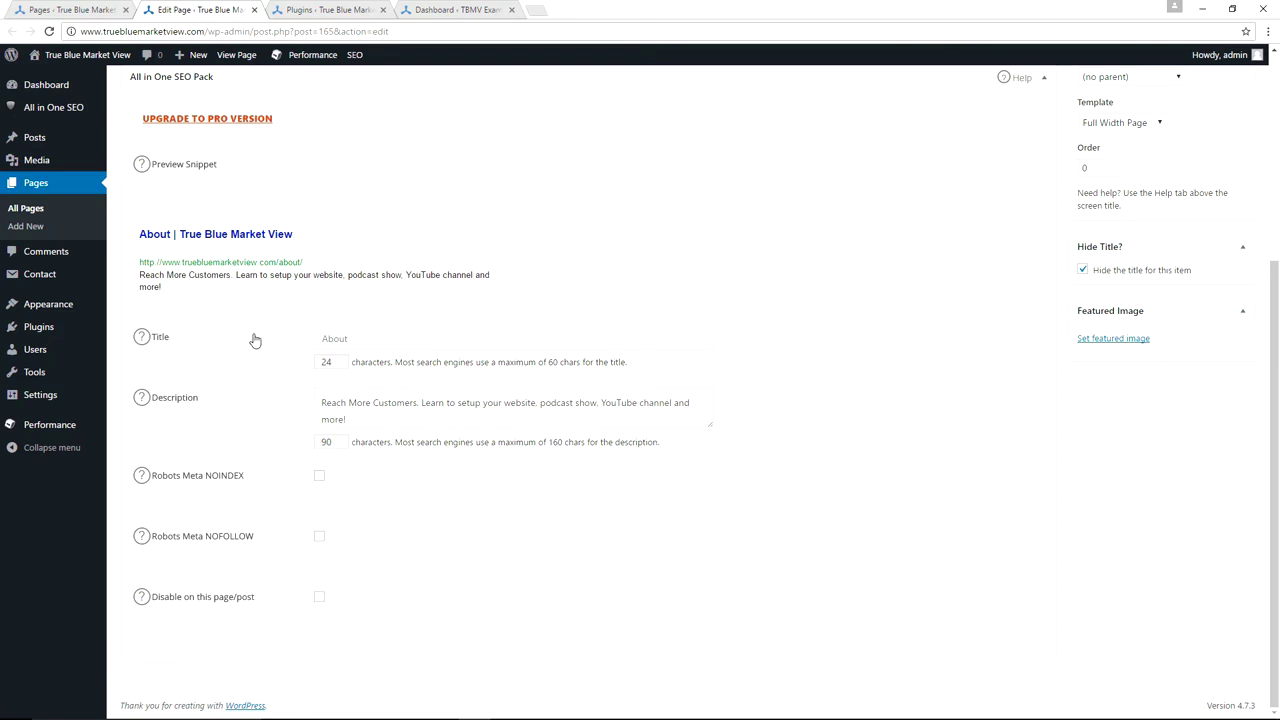
click(80, 12)
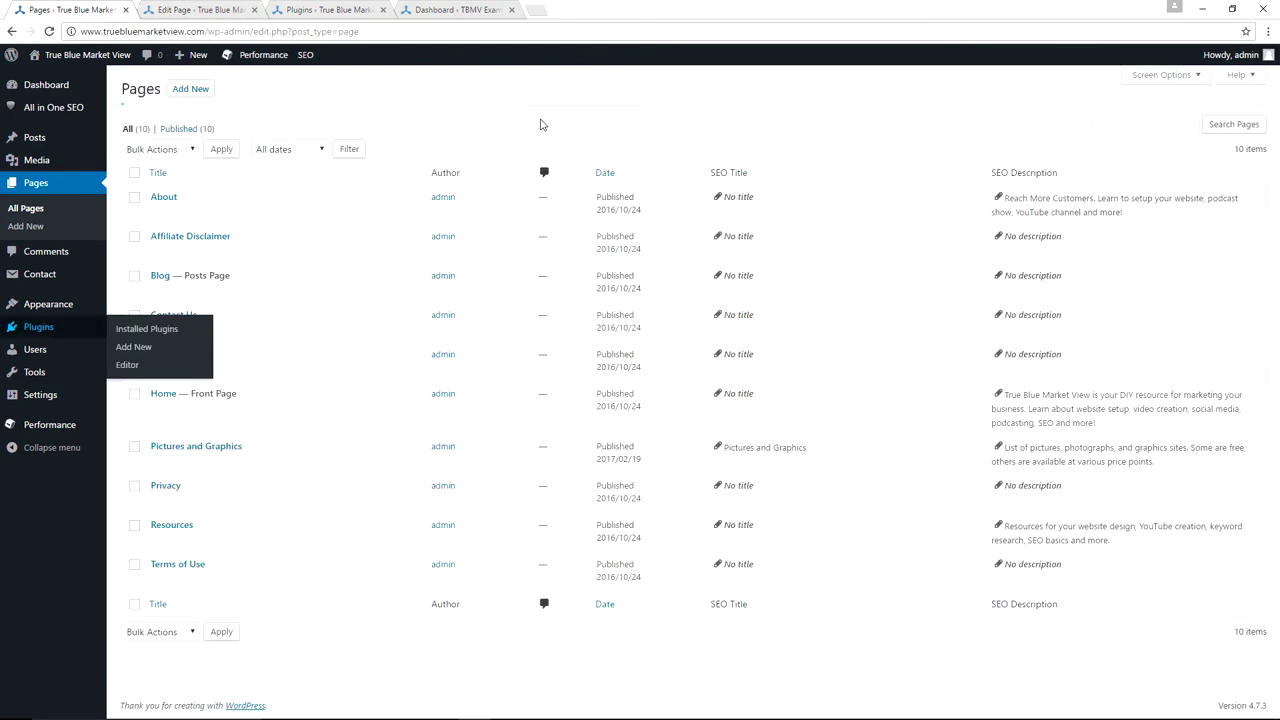
mouse_move(153, 420)
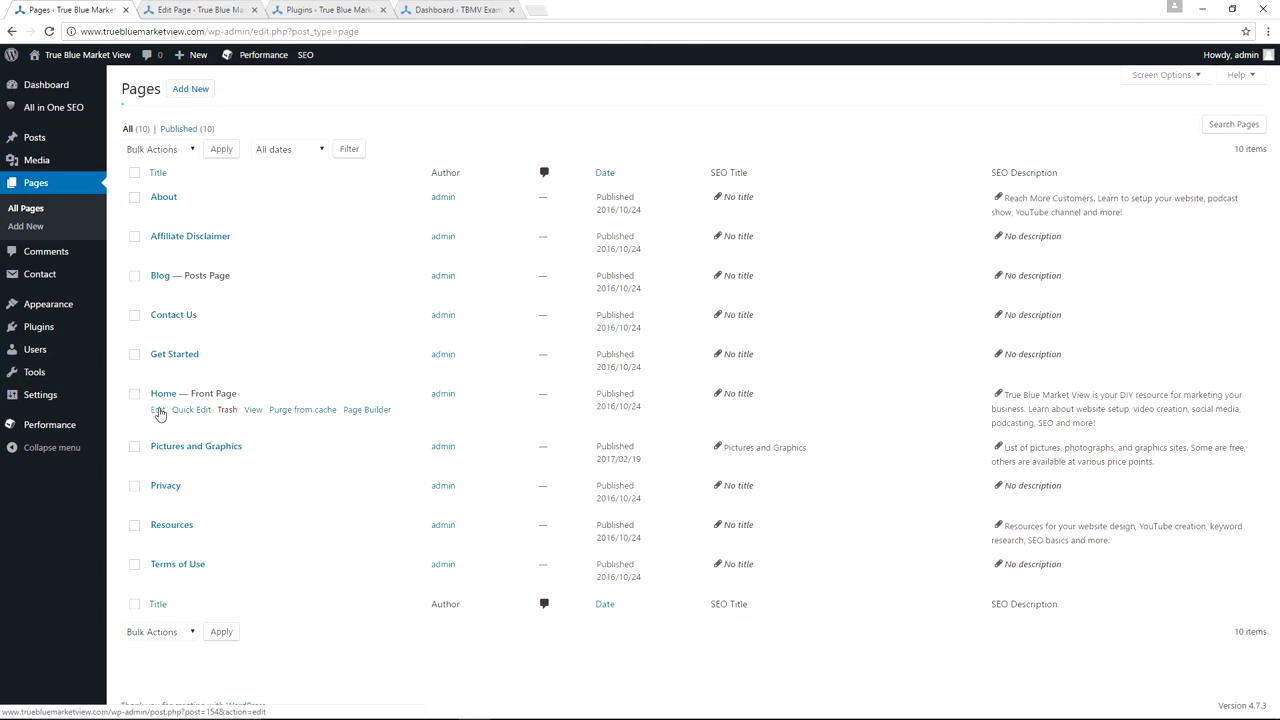
middle_click(159, 413)
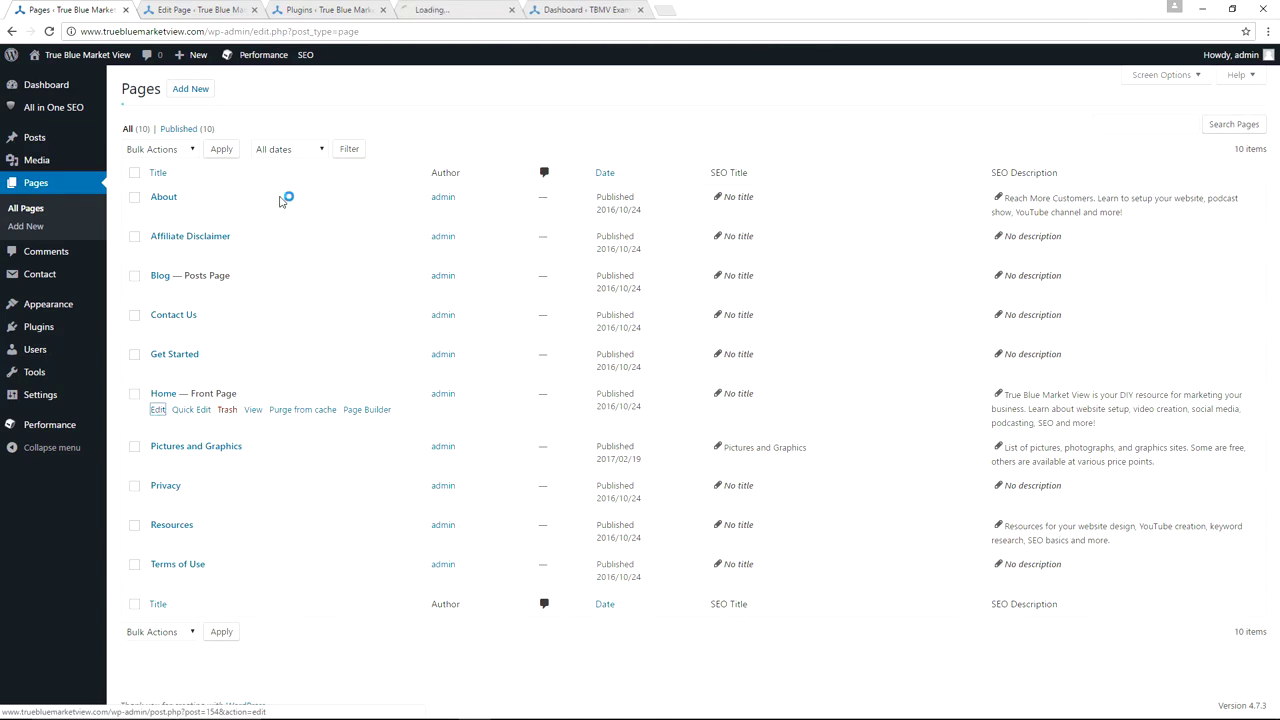
click(445, 9)
scroll(418, 234, down, 2)
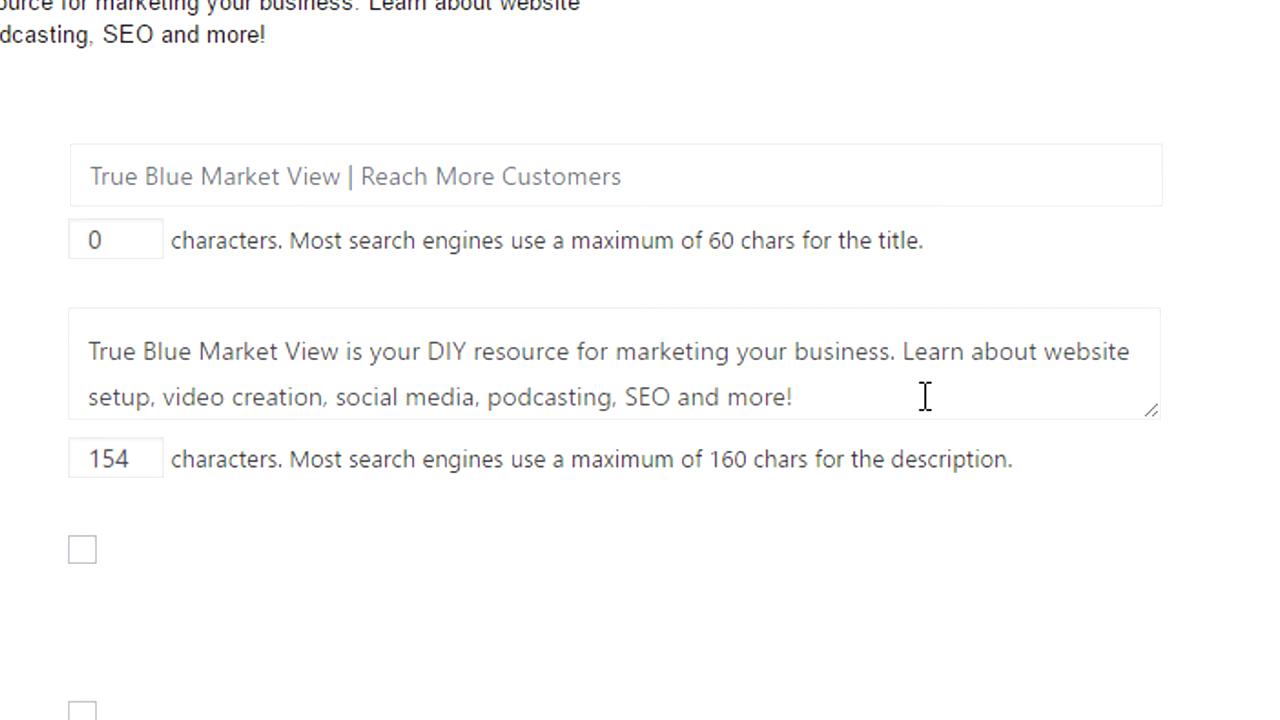
- Compare the Home page's All in One SEO Pack title and description with its Google search listing in Firefox
key(alt+Tab)
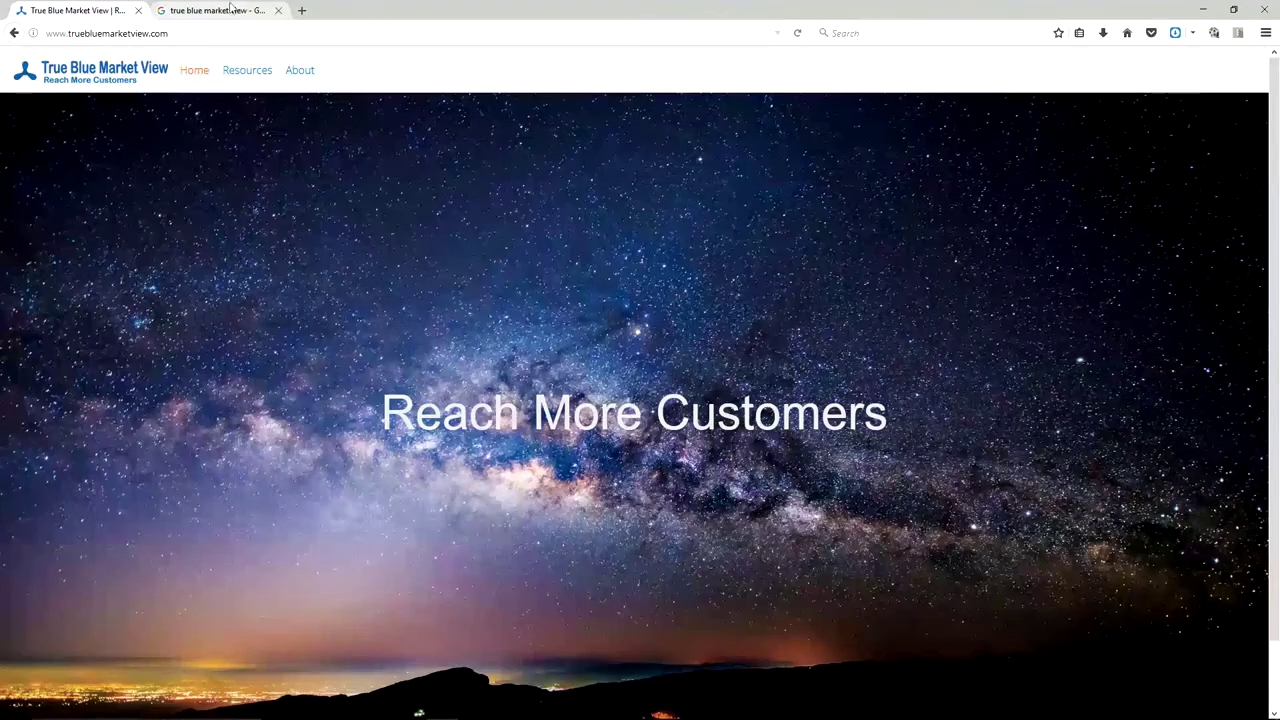
click(215, 10)
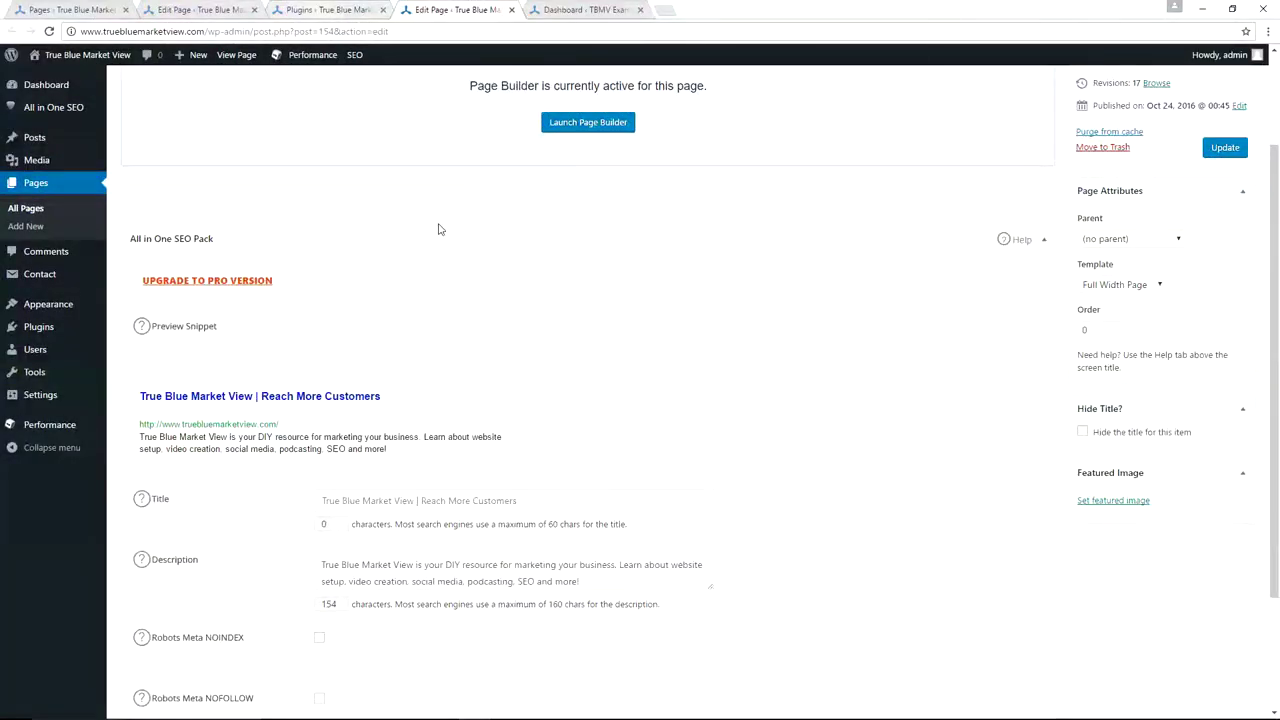
scroll(438, 229, down, 3)
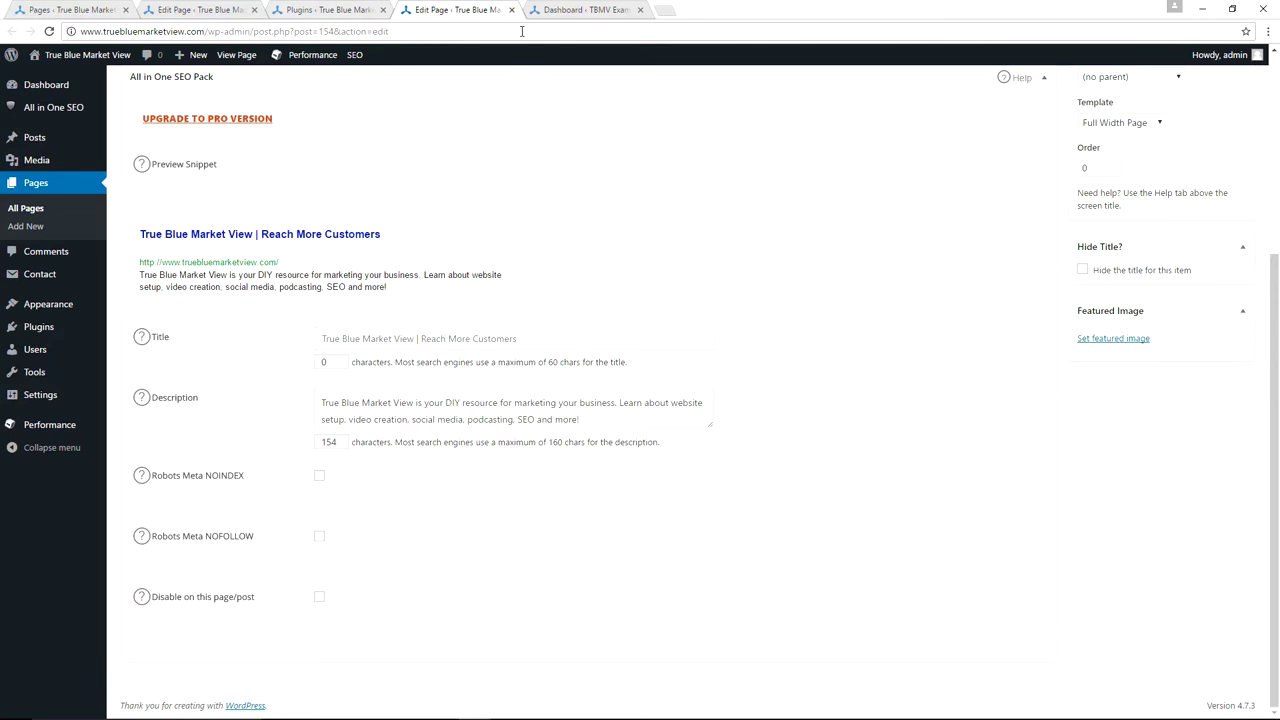
- Close the Home and About editor tabs and return to the Pages list
click(511, 10)
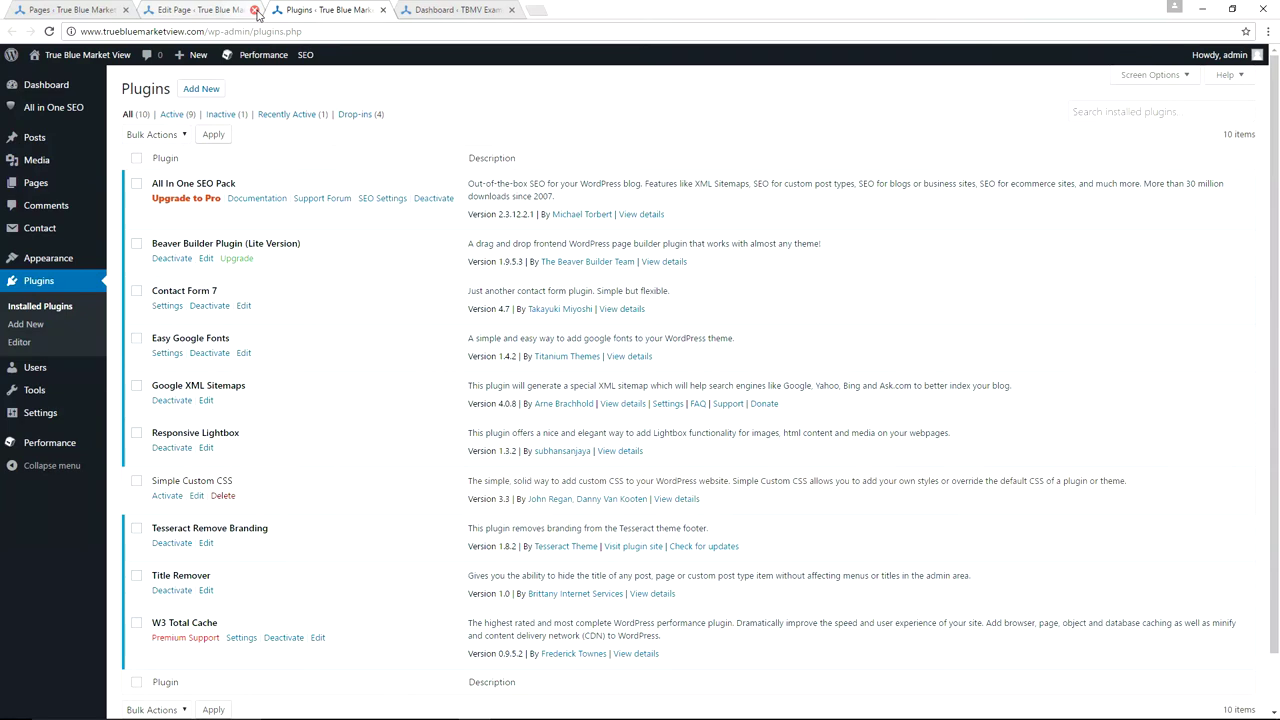
click(257, 10)
click(70, 10)
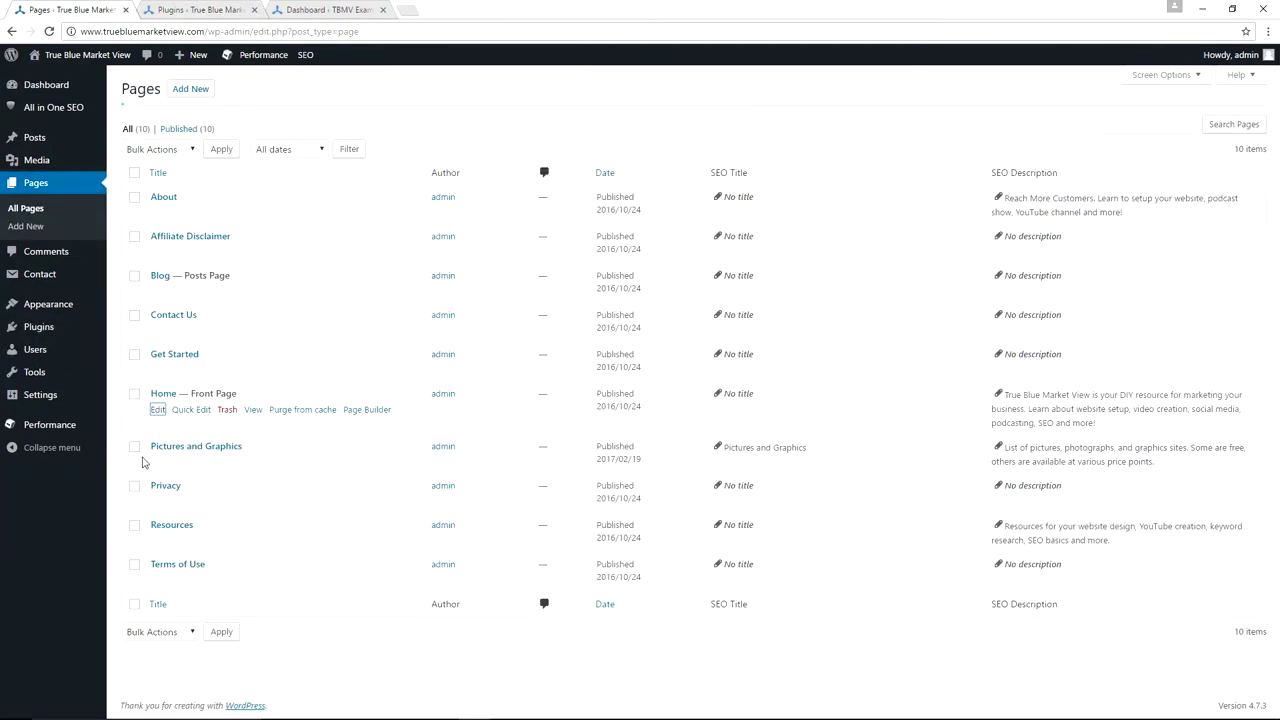
- Open the Resources page's editor in a new tab and review its SEO description and Robots Meta NOINDEX and NOFOLLOW settings
mouse_move(160, 540)
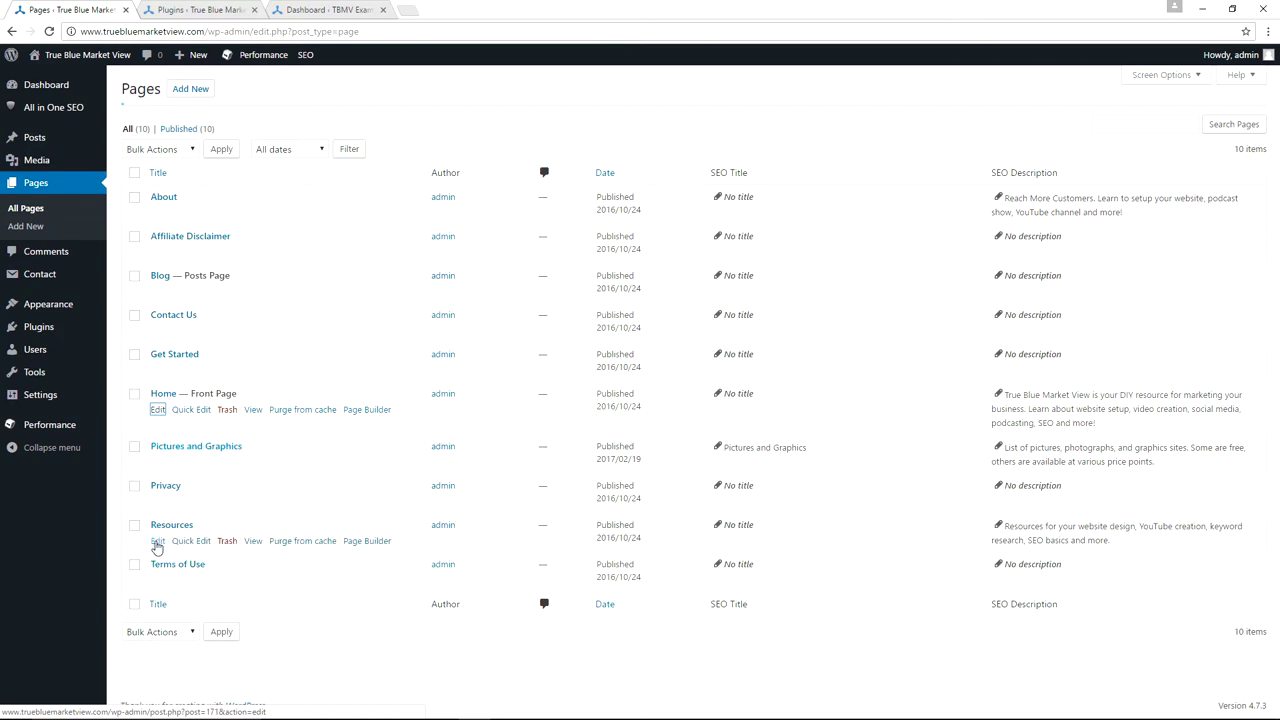
middle_click(157, 546)
click(297, 15)
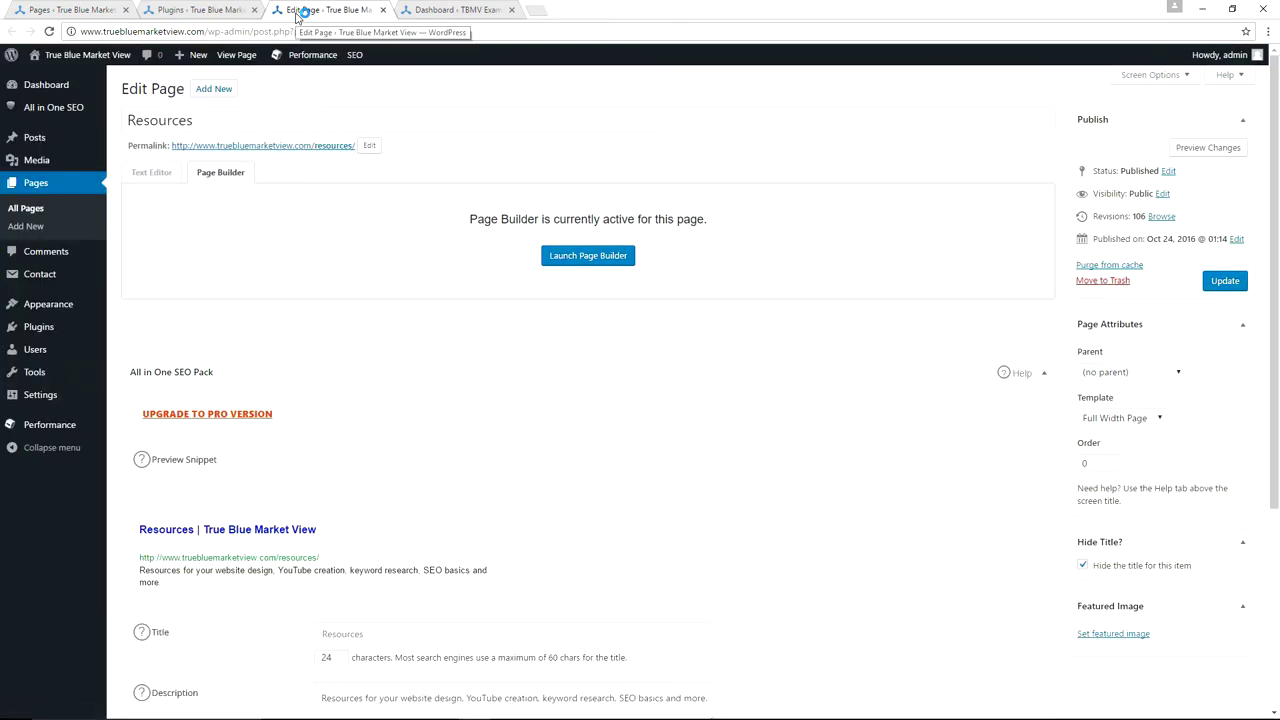
scroll(445, 187, down, 3)
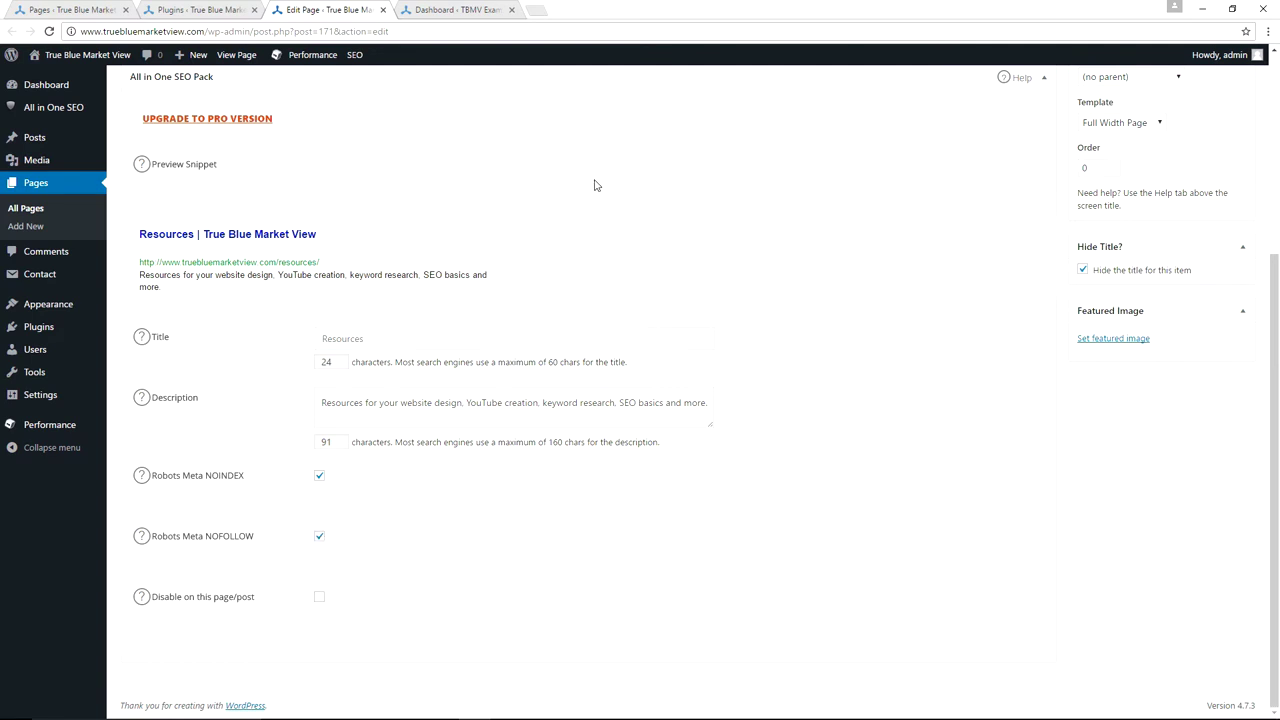
- Switch to Firefox, open the live Resources page from the site's home page, and examine its lists of outgoing links
key(alt+Tab)
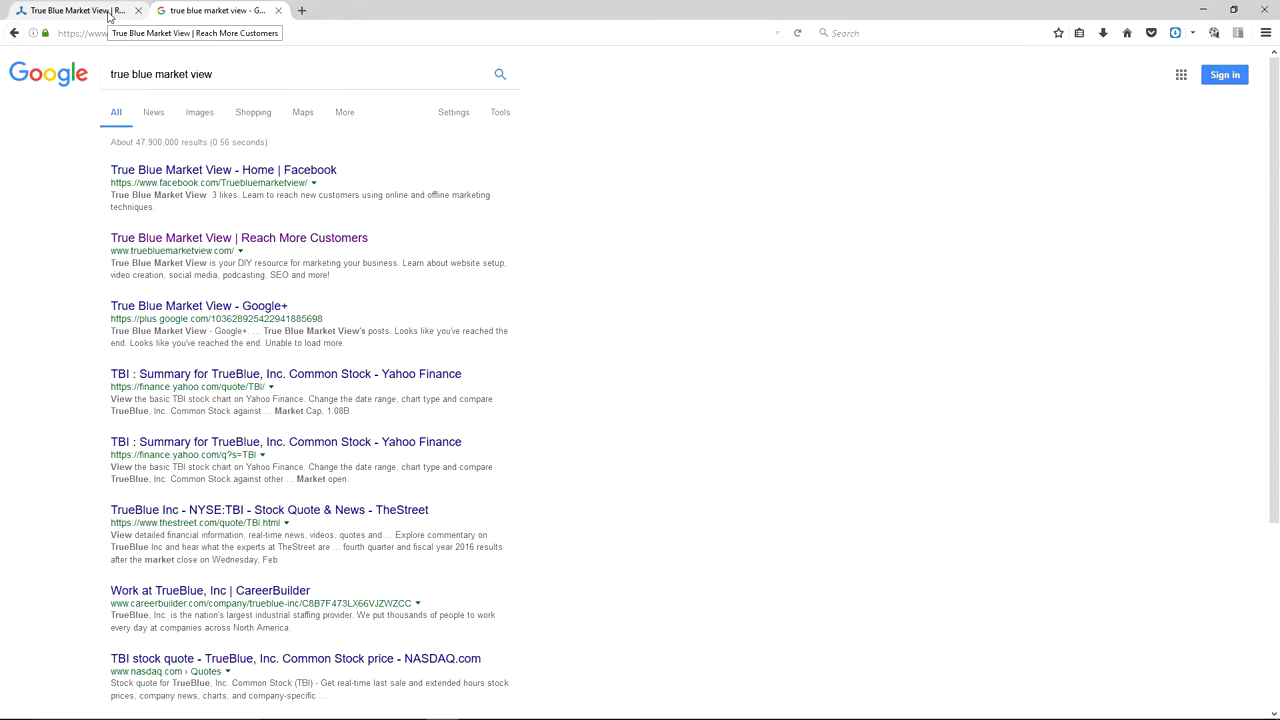
click(110, 12)
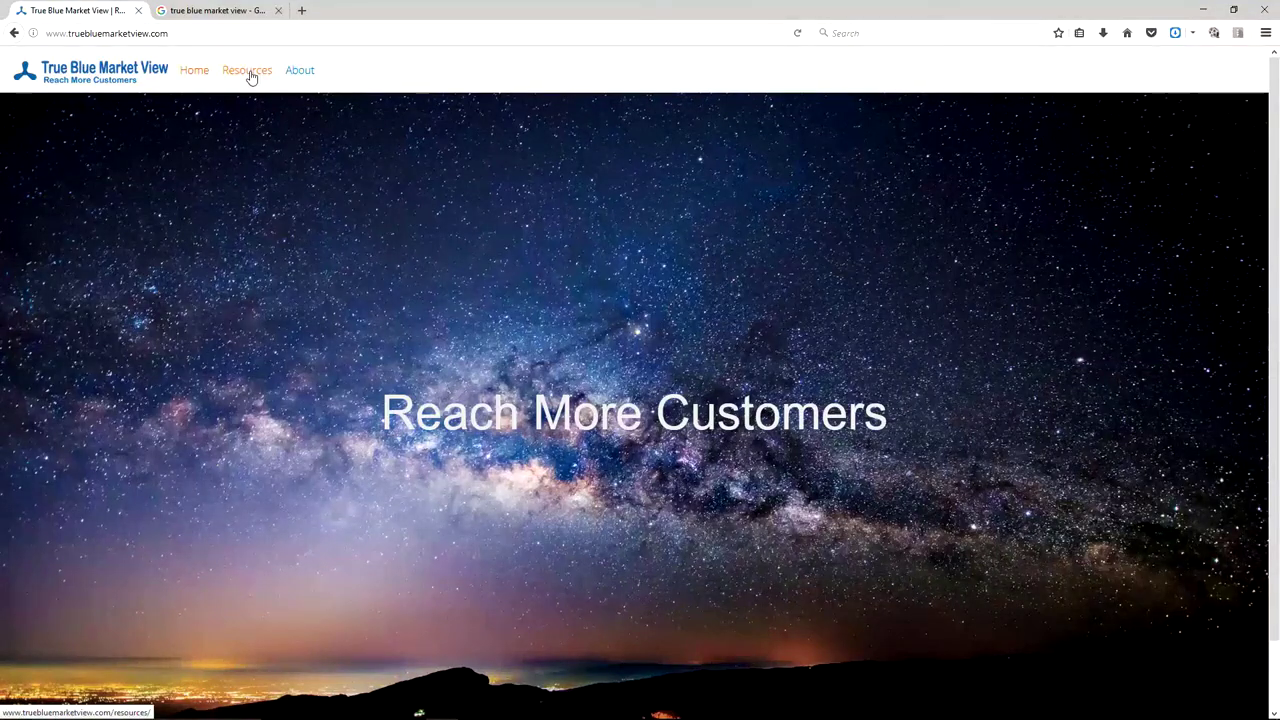
click(251, 77)
scroll(410, 140, down, 4)
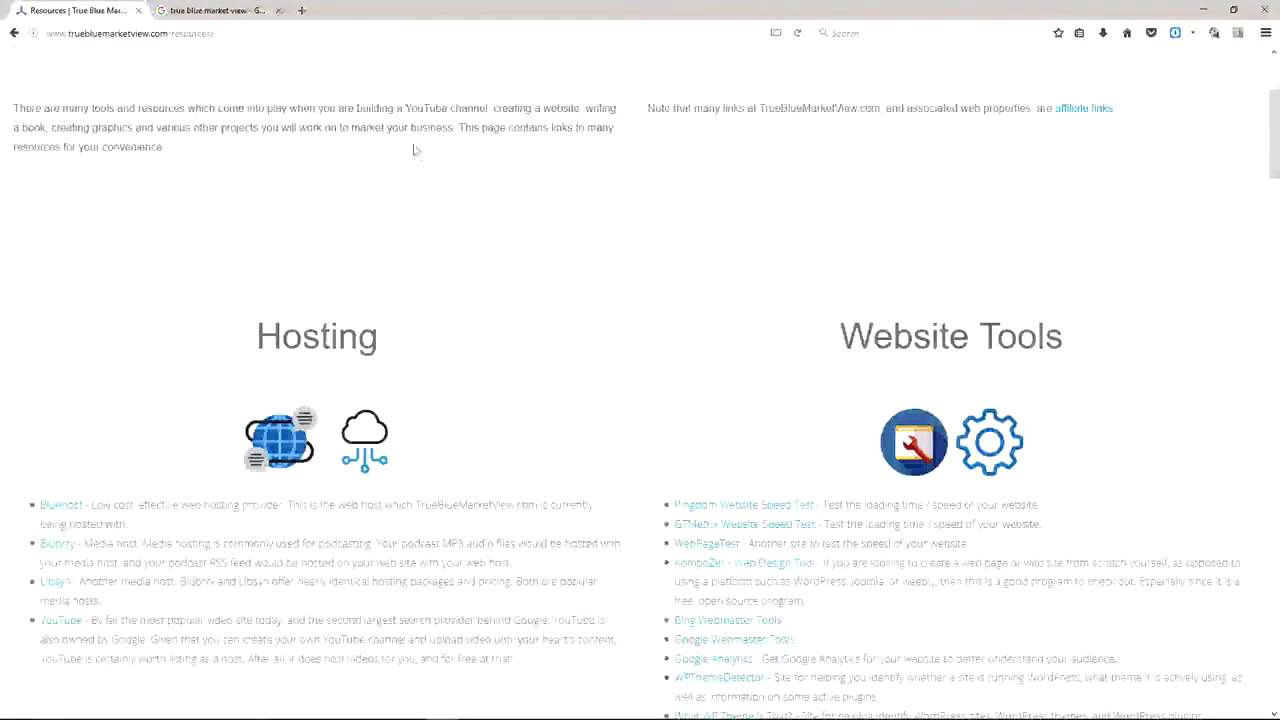
scroll(491, 183, down, 3)
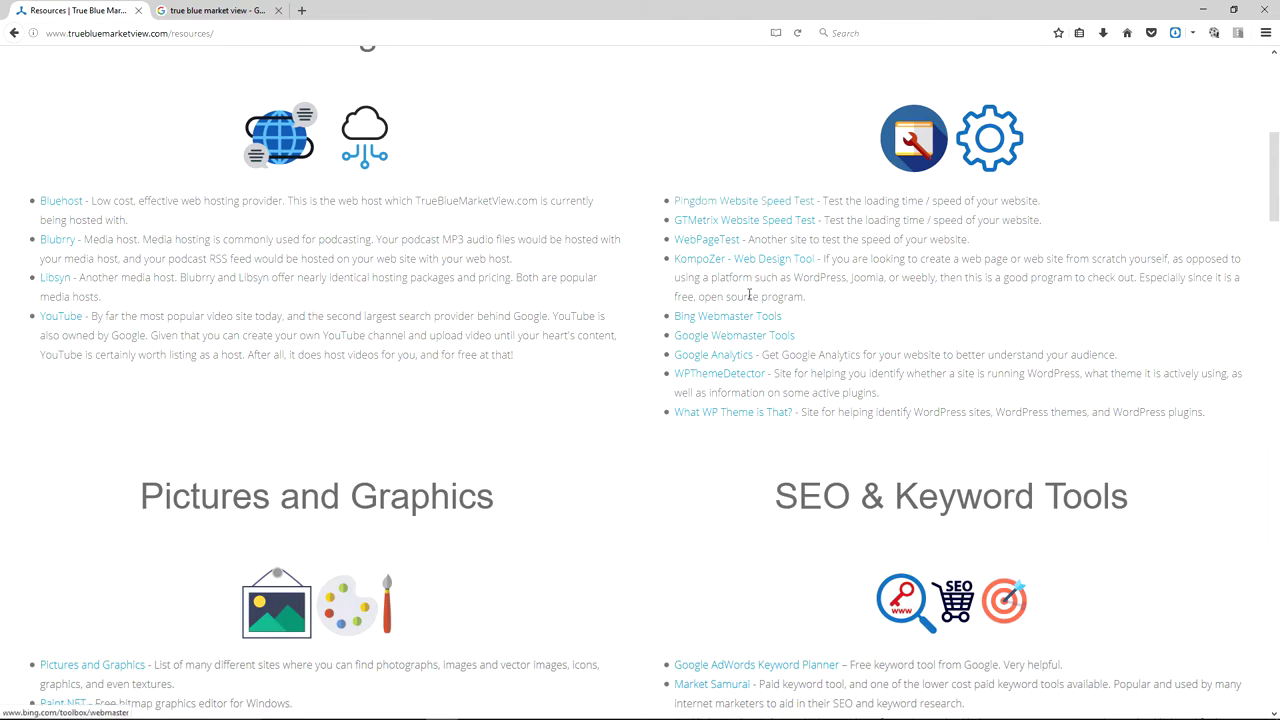
- Look through the live Resources page's remaining link lists, and show the Robots Meta NOINDEX help text in its WordPress editor in Chrome
scroll(655, 145, down, 3)
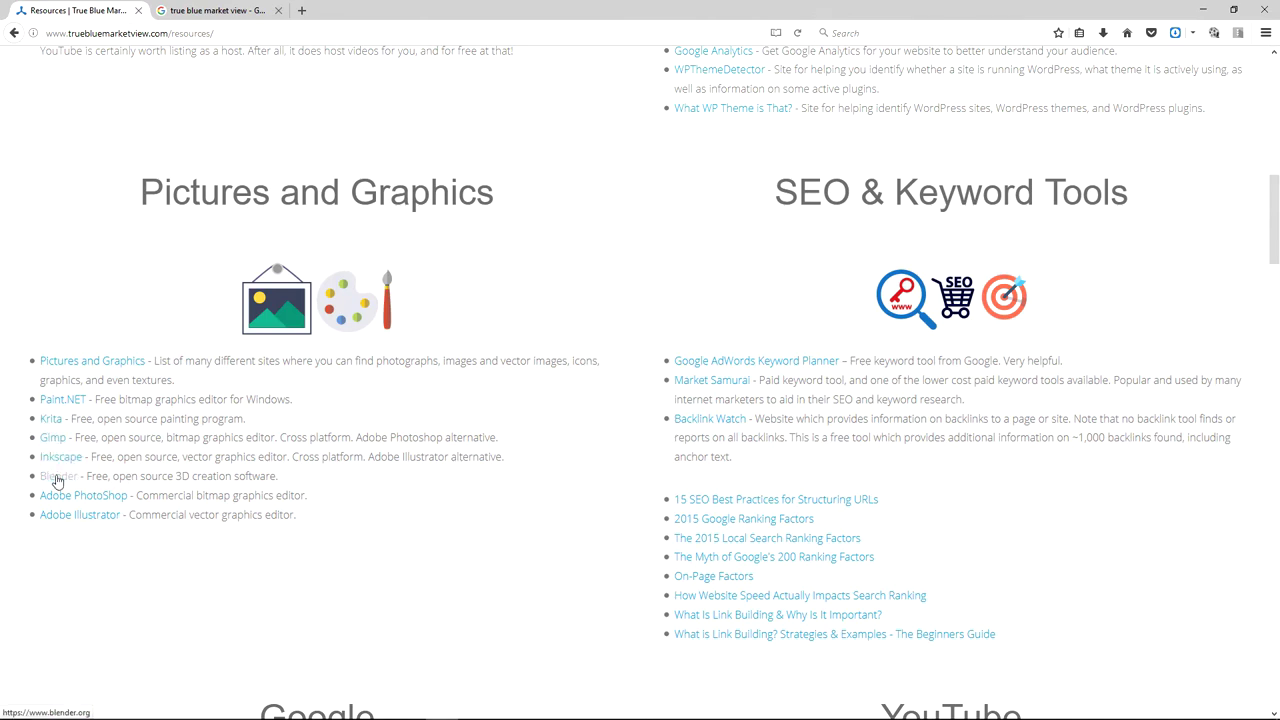
scroll(612, 260, down, 4)
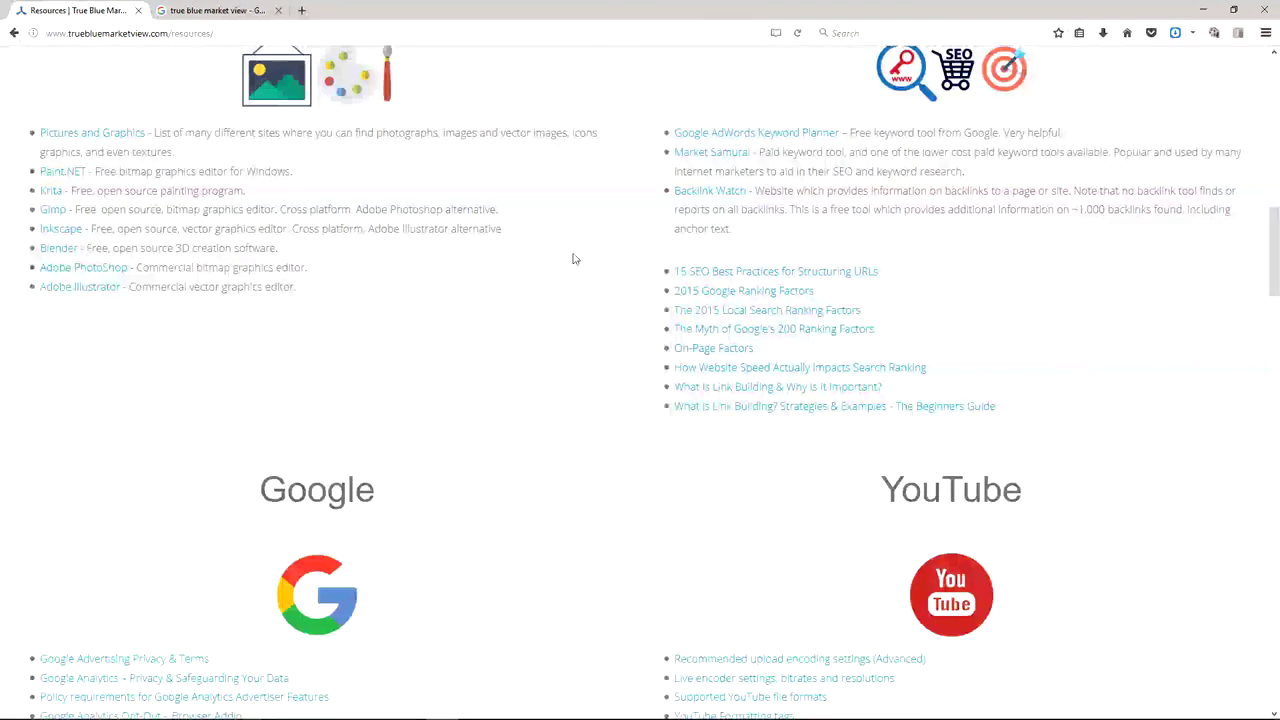
scroll(560, 248, down, 8)
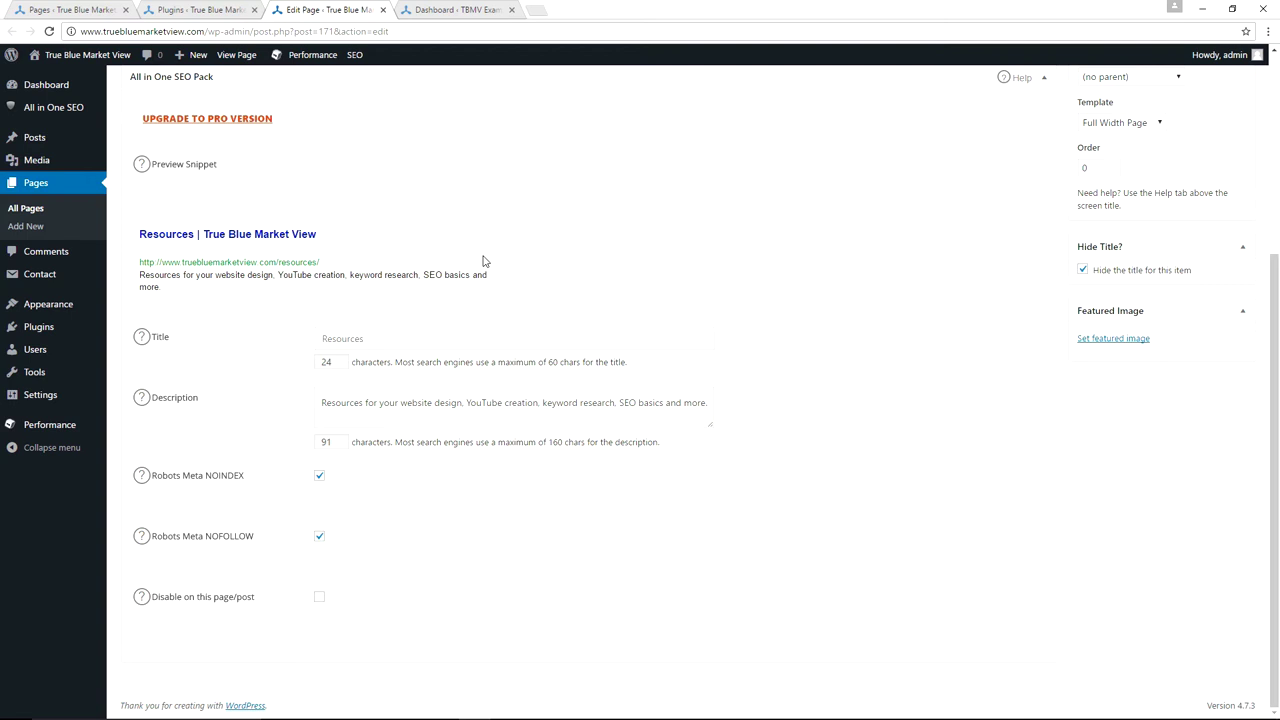
click(141, 475)
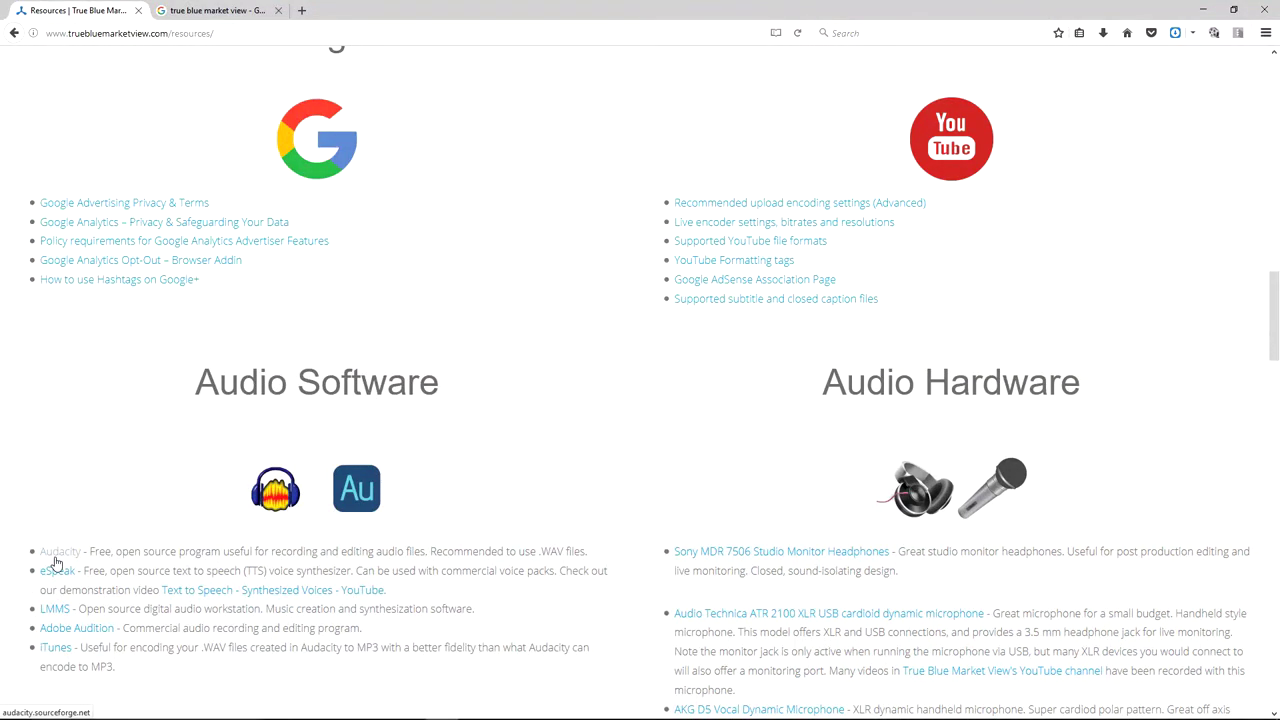
- Open the Resources page's Audacity link in a new Firefox tab, view the SourceForge page and close its tab
middle_click(56, 556)
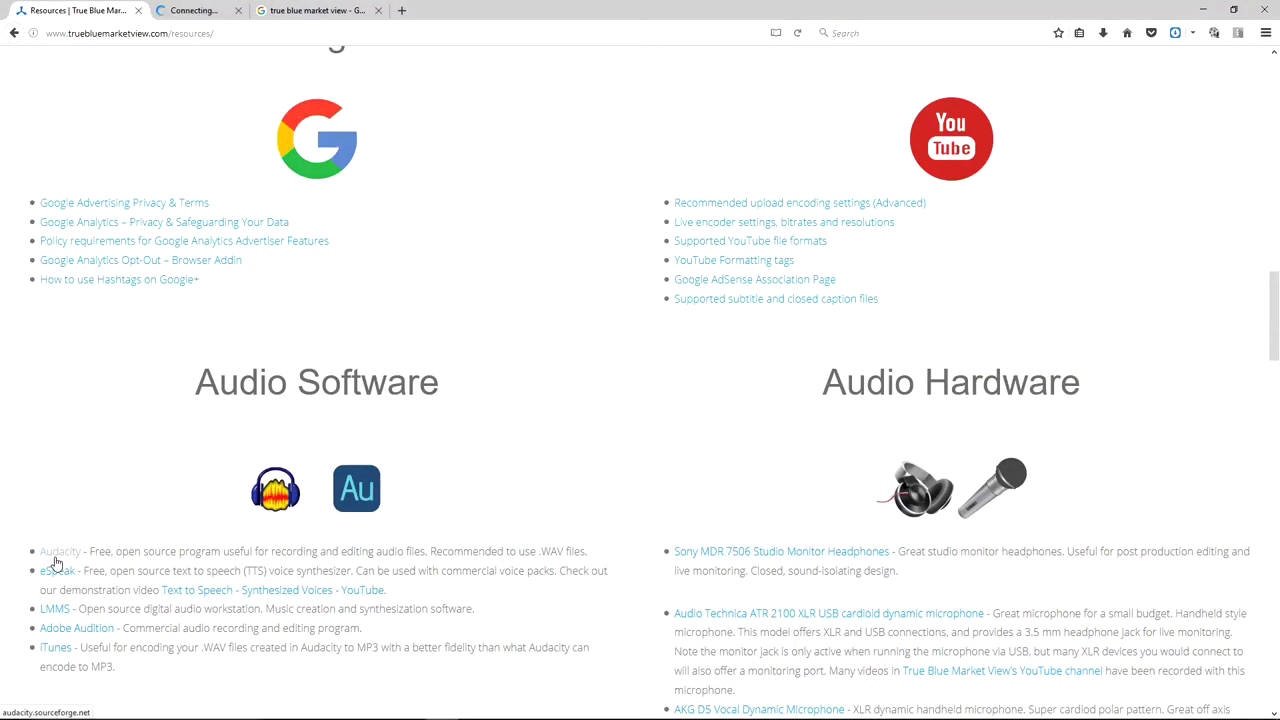
click(205, 12)
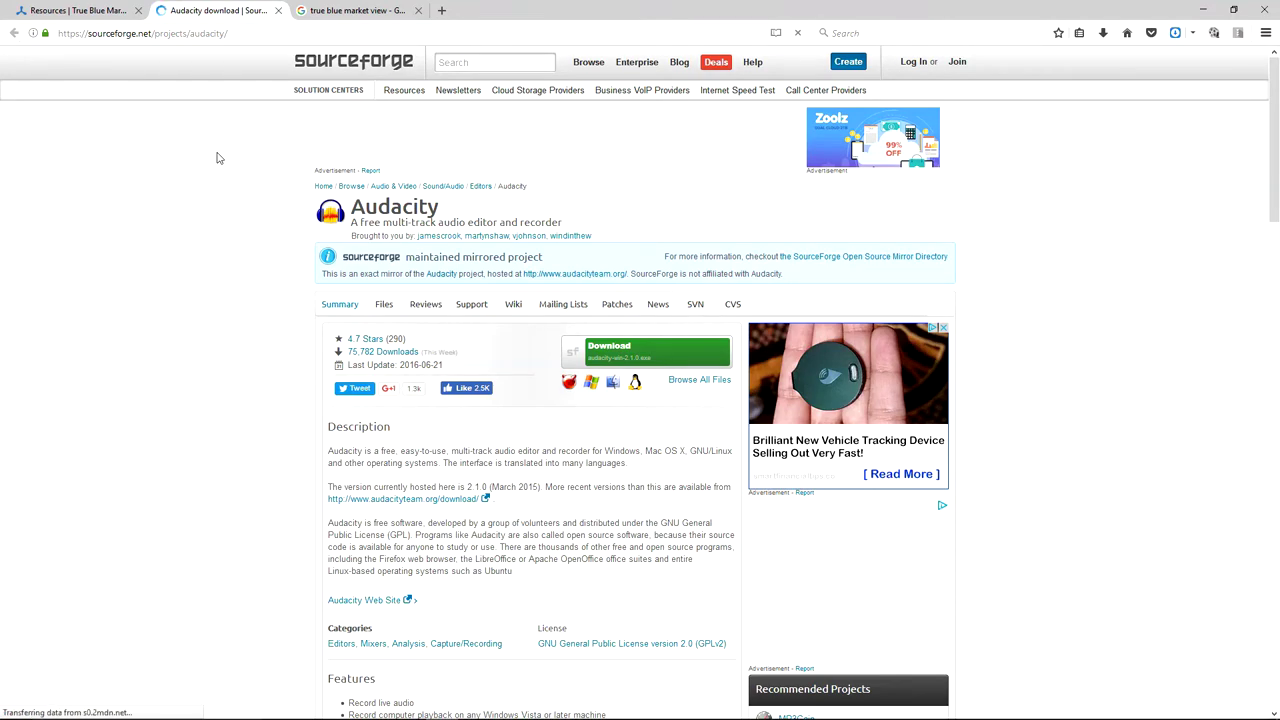
key(ctrl+w)
- Show the Robots Meta NOFOLLOW help text in the Resources editor, and examine the live page's Audio Software and Audio Hardware links in Firefox
key(alt+Tab)
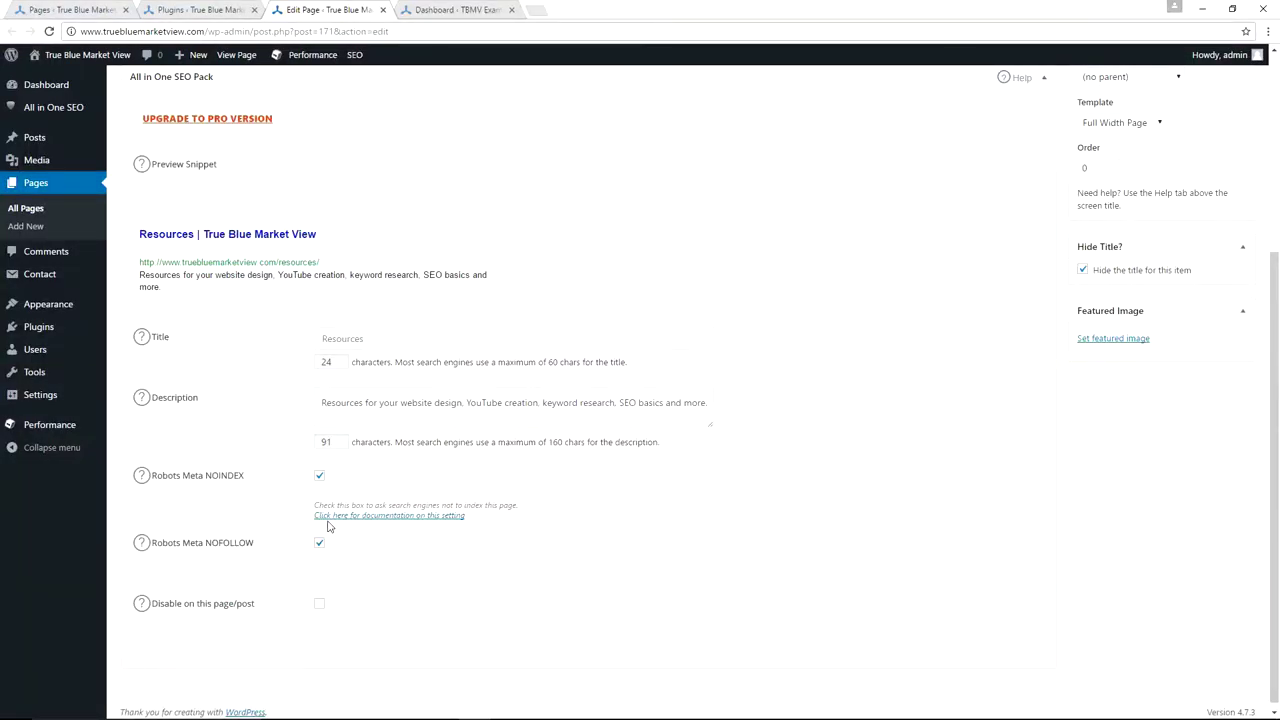
click(140, 544)
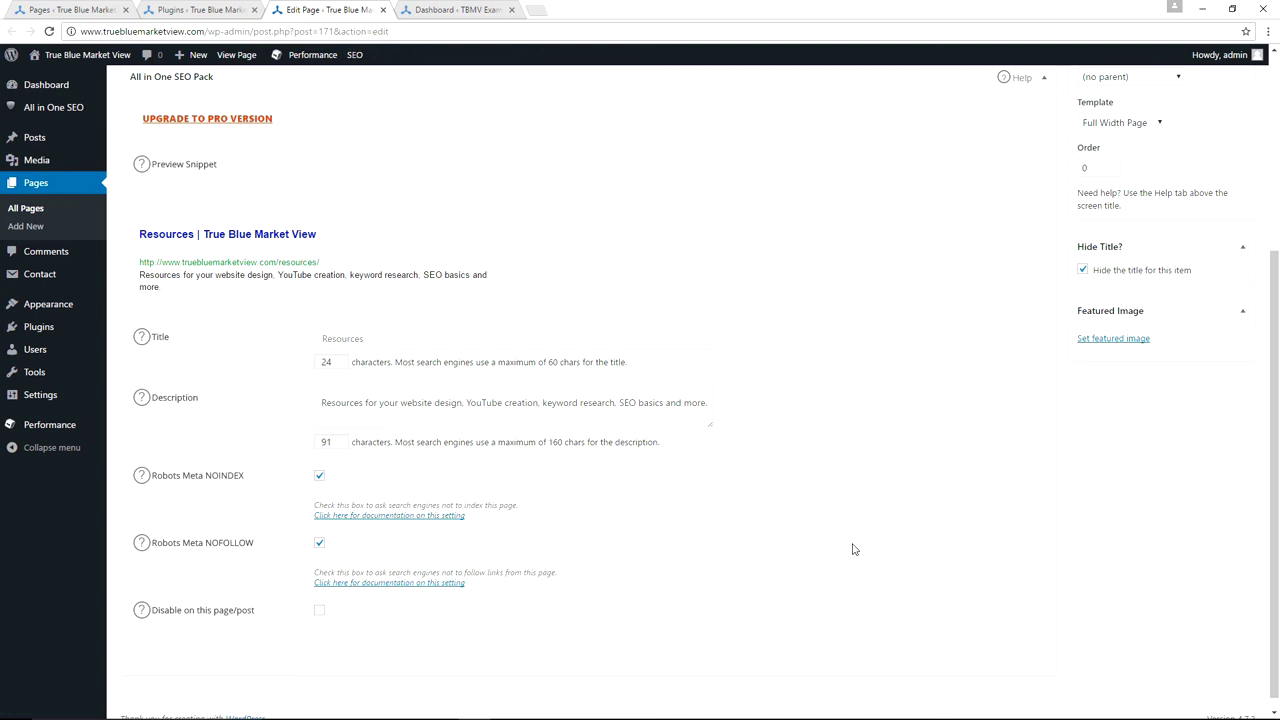
key(alt+Tab)
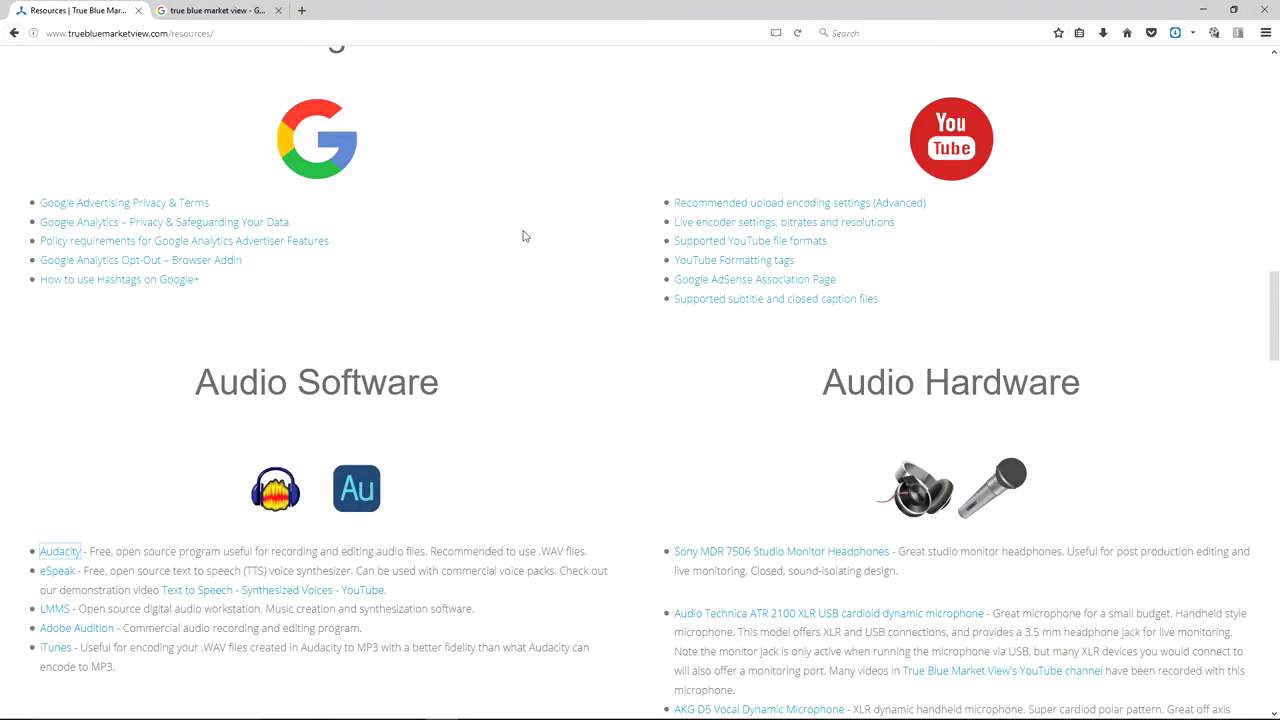
scroll(522, 238, down, 3)
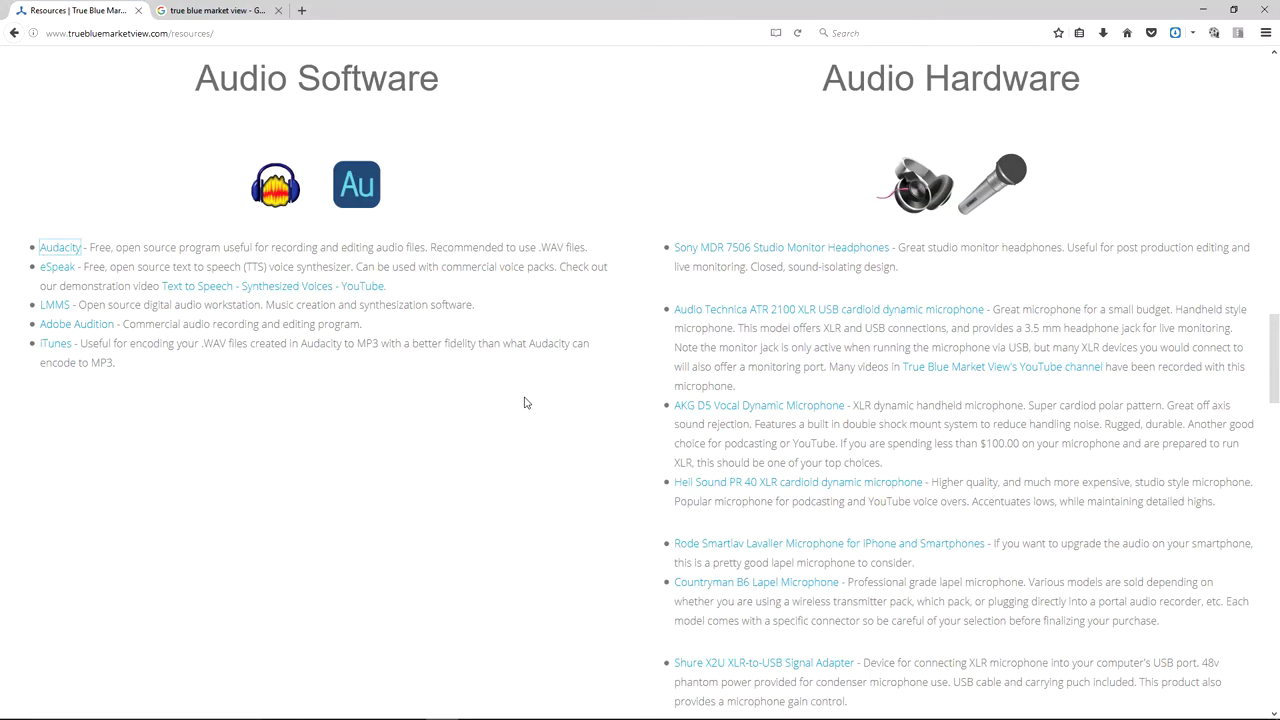
key(alt+Tab)
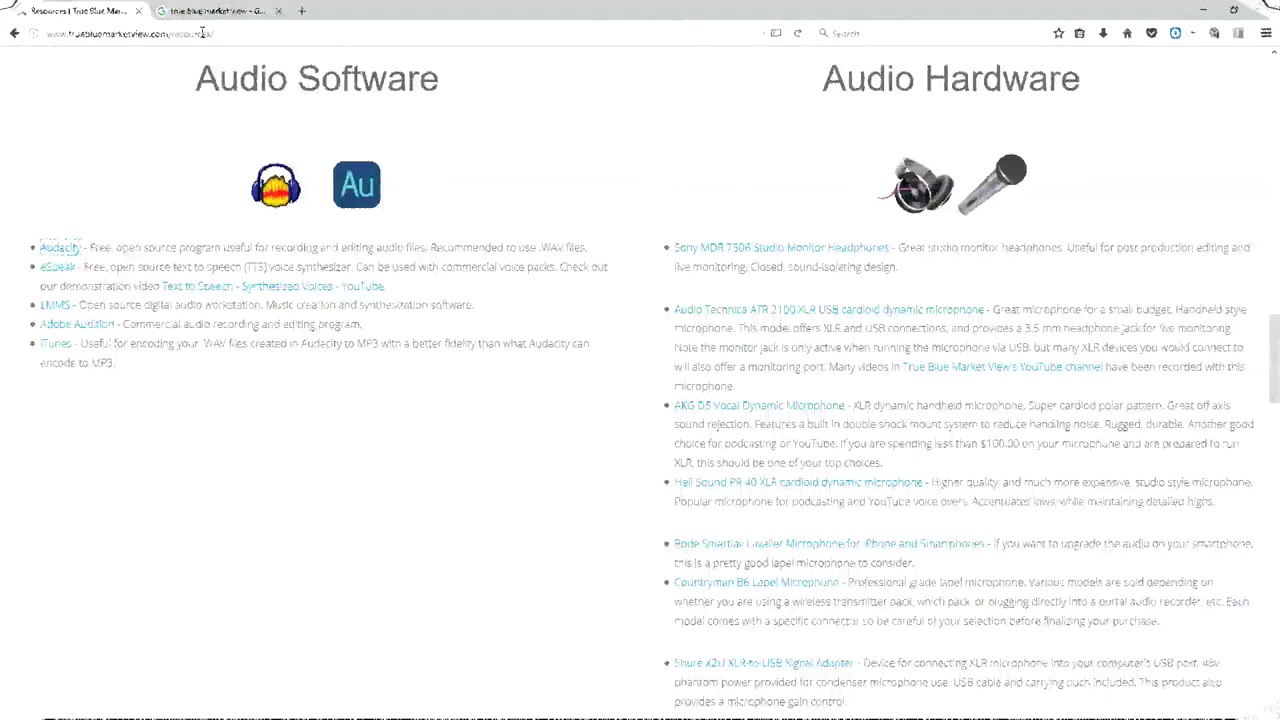
click(189, 34)
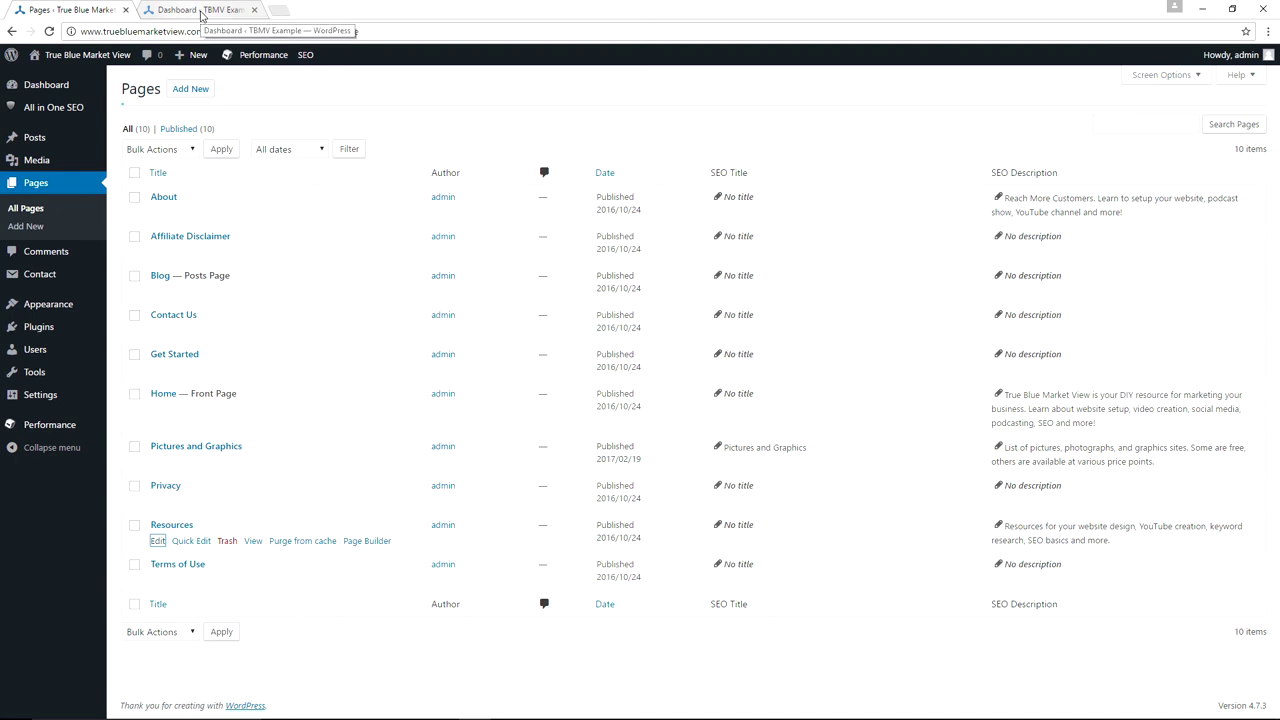
- Switch to the TBMV Example dashboard in Chrome and open its Reading Settings to review the Search Engine Visibility option
click(201, 12)
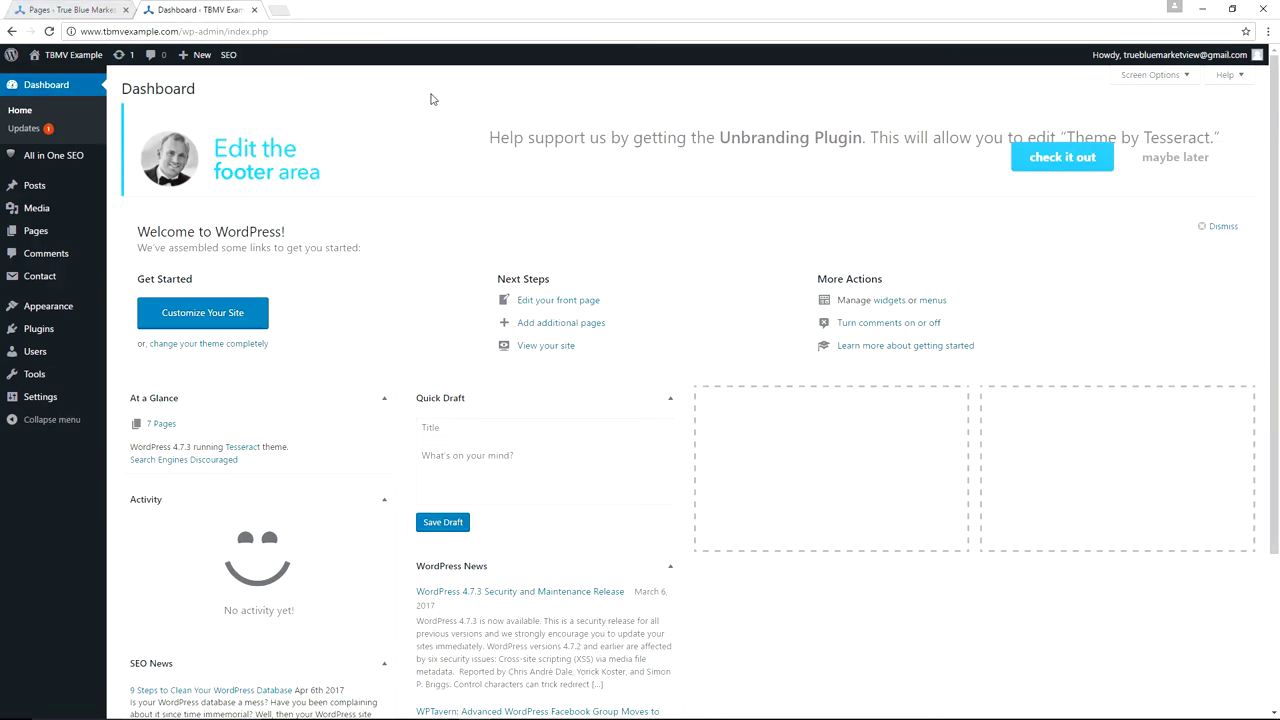
scroll(460, 145, down, 2)
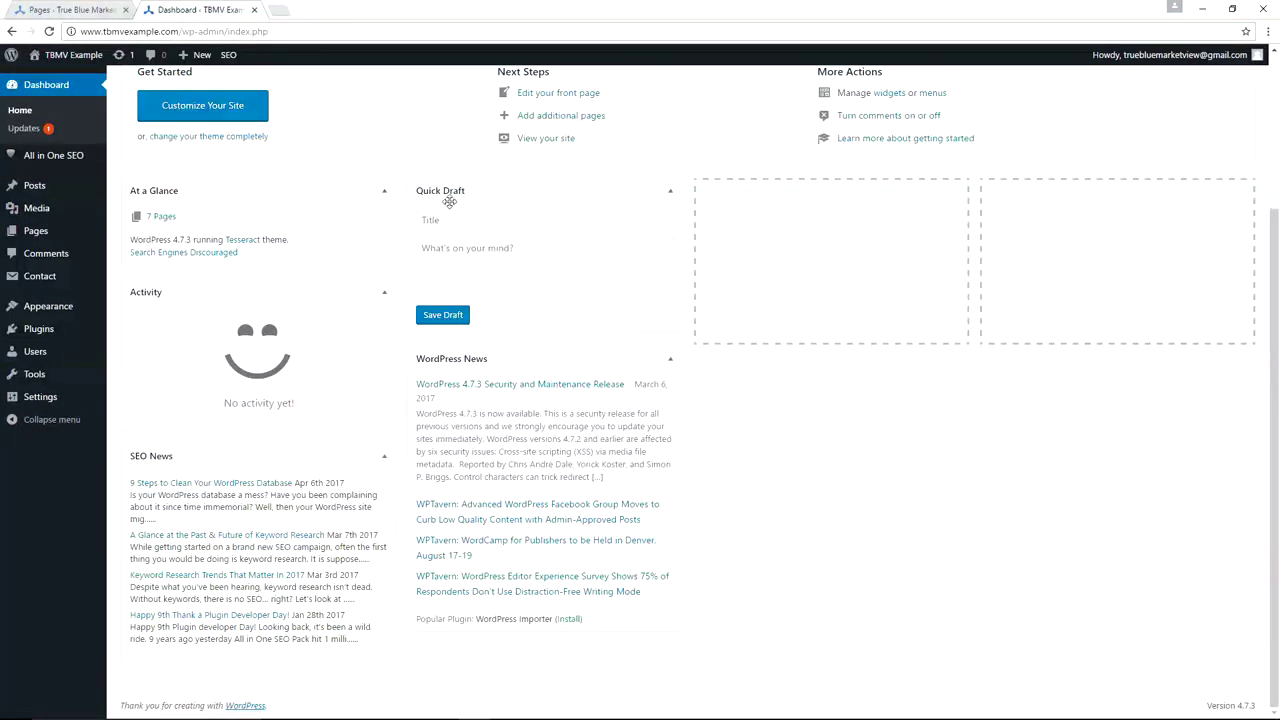
scroll(449, 201, up, 2)
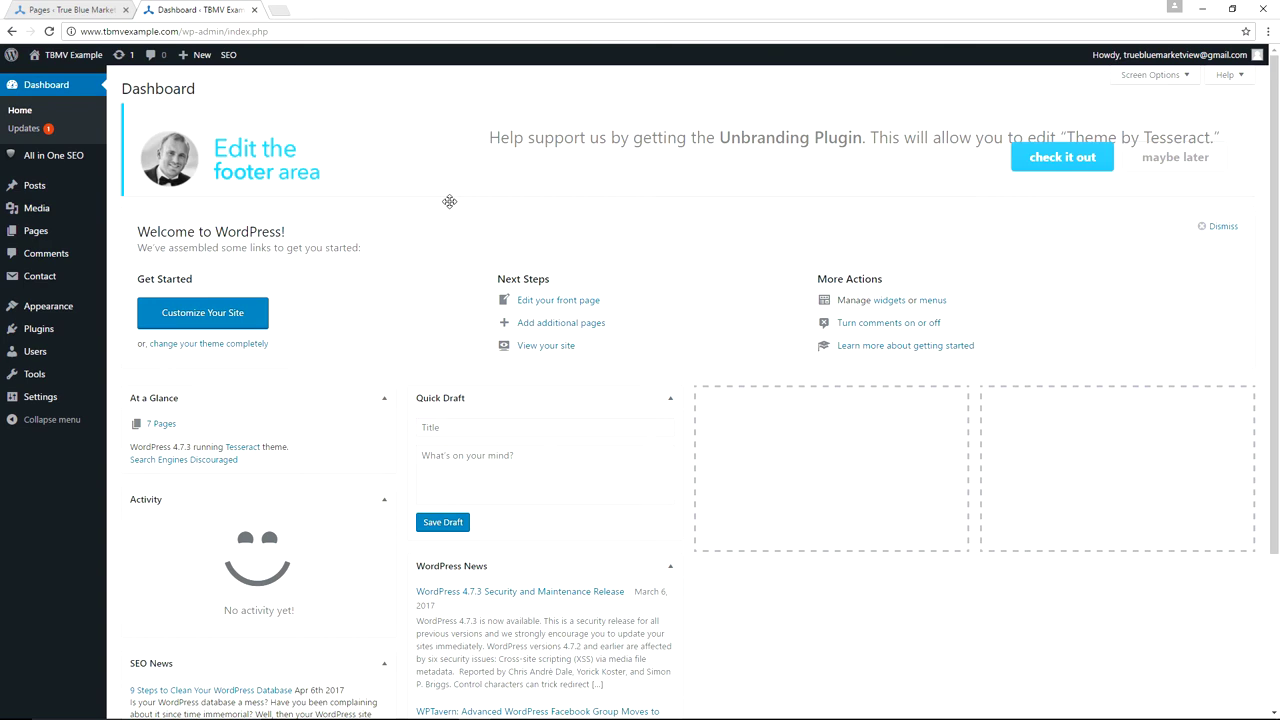
scroll(428, 201, down, 2)
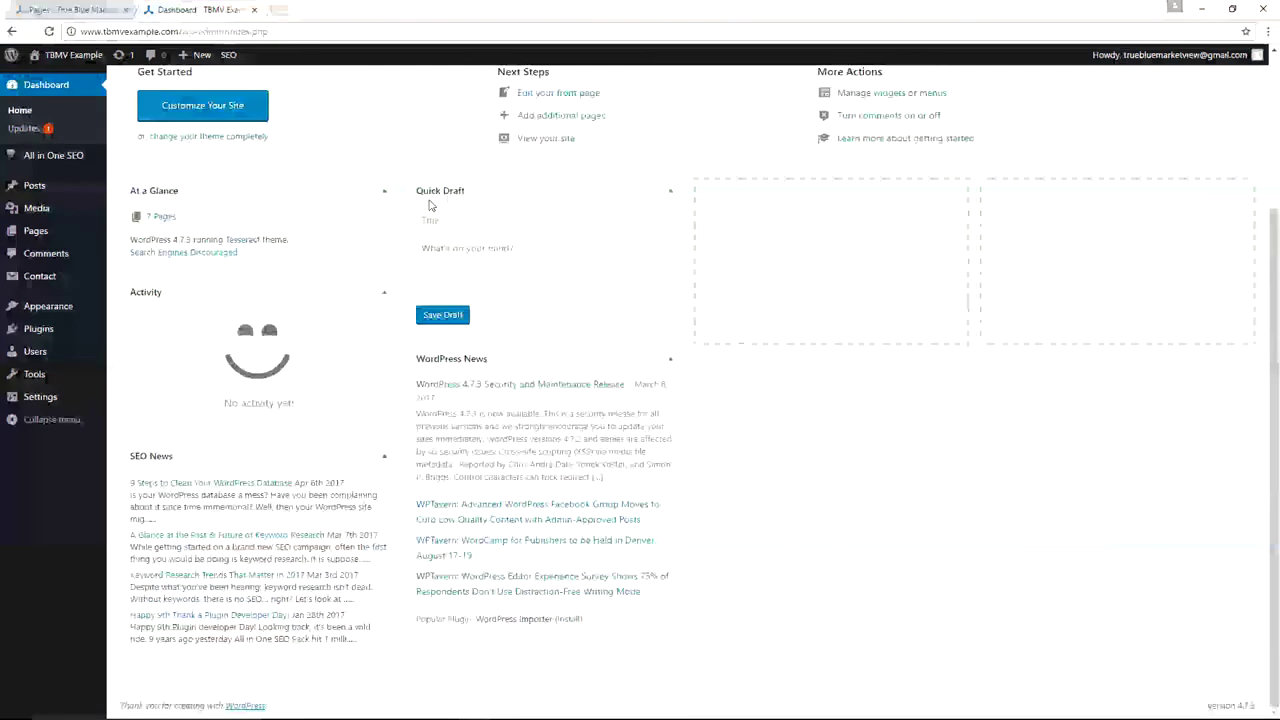
scroll(428, 200, up, 2)
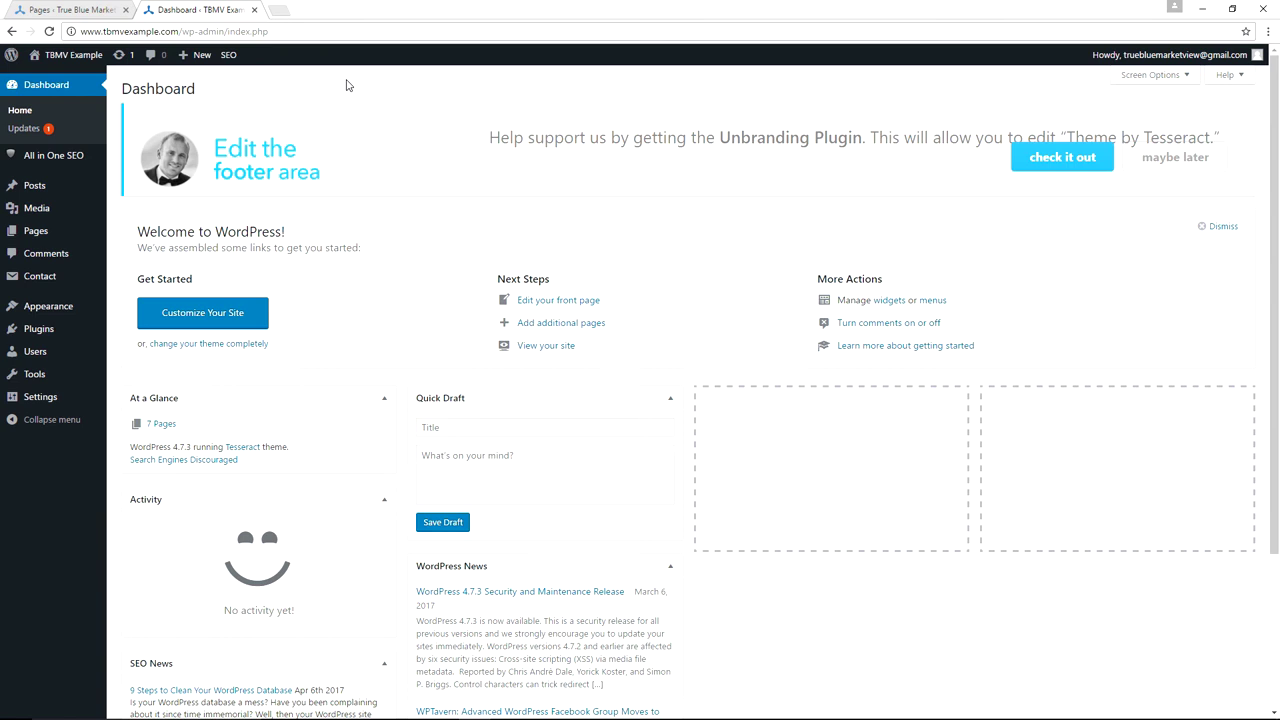
mouse_move(35, 402)
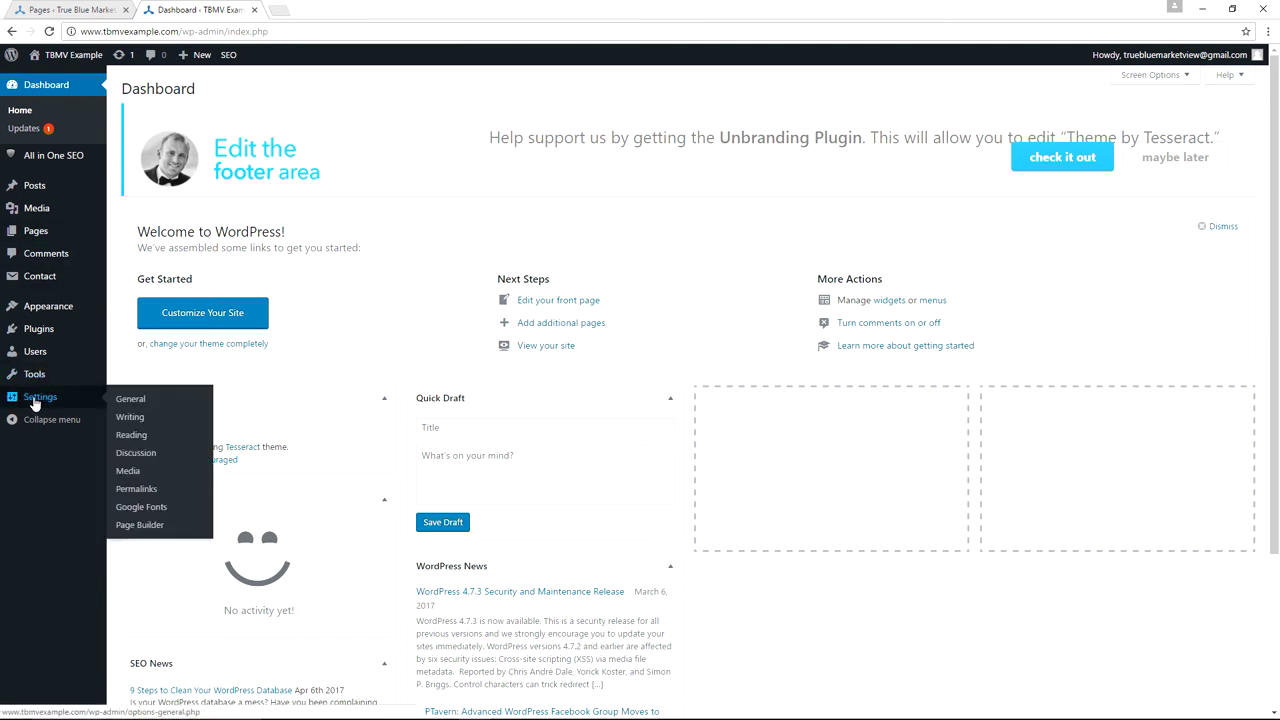
click(139, 438)
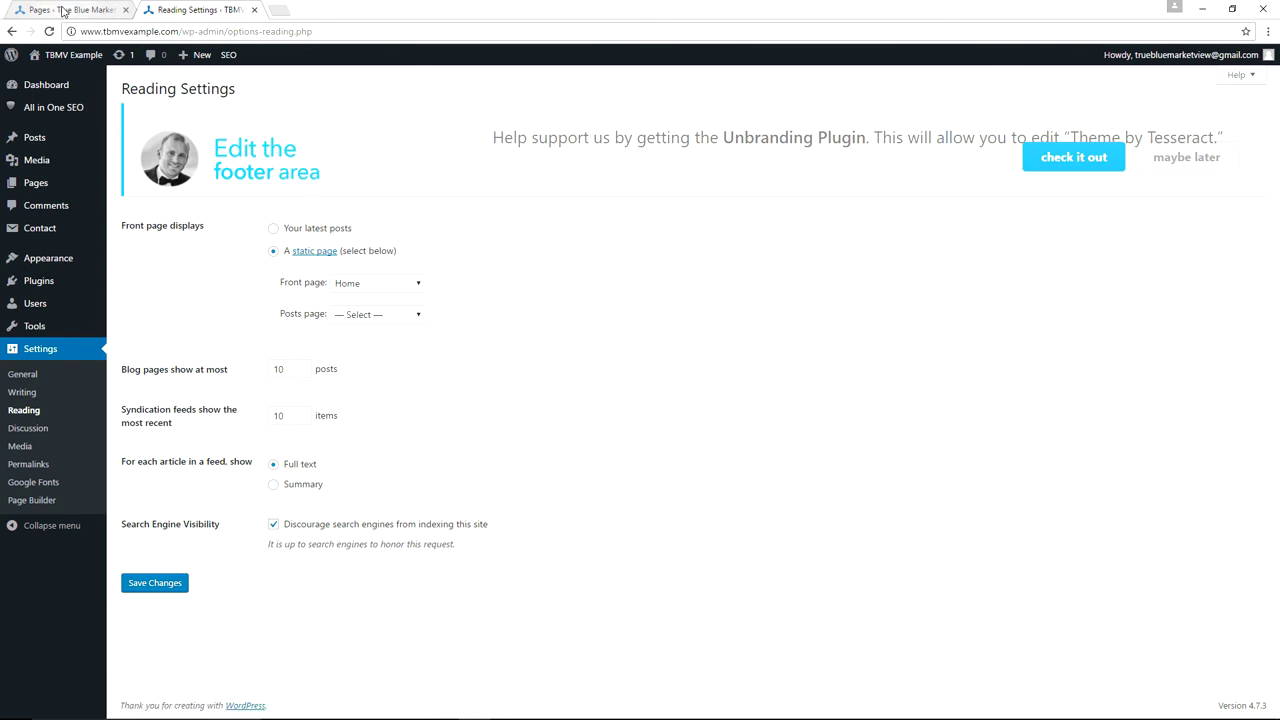
- Return to the True Blue Market View admin and open its Reading Settings to check search engine visibility
click(62, 10)
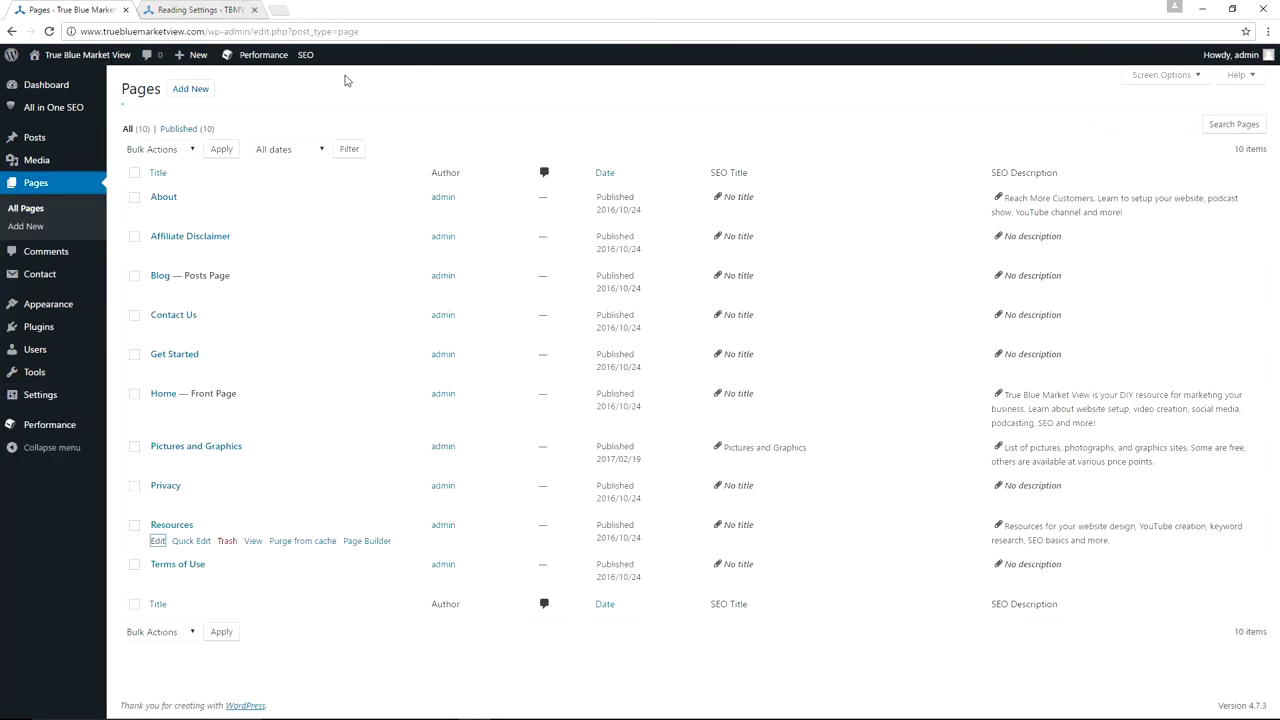
mouse_move(50, 396)
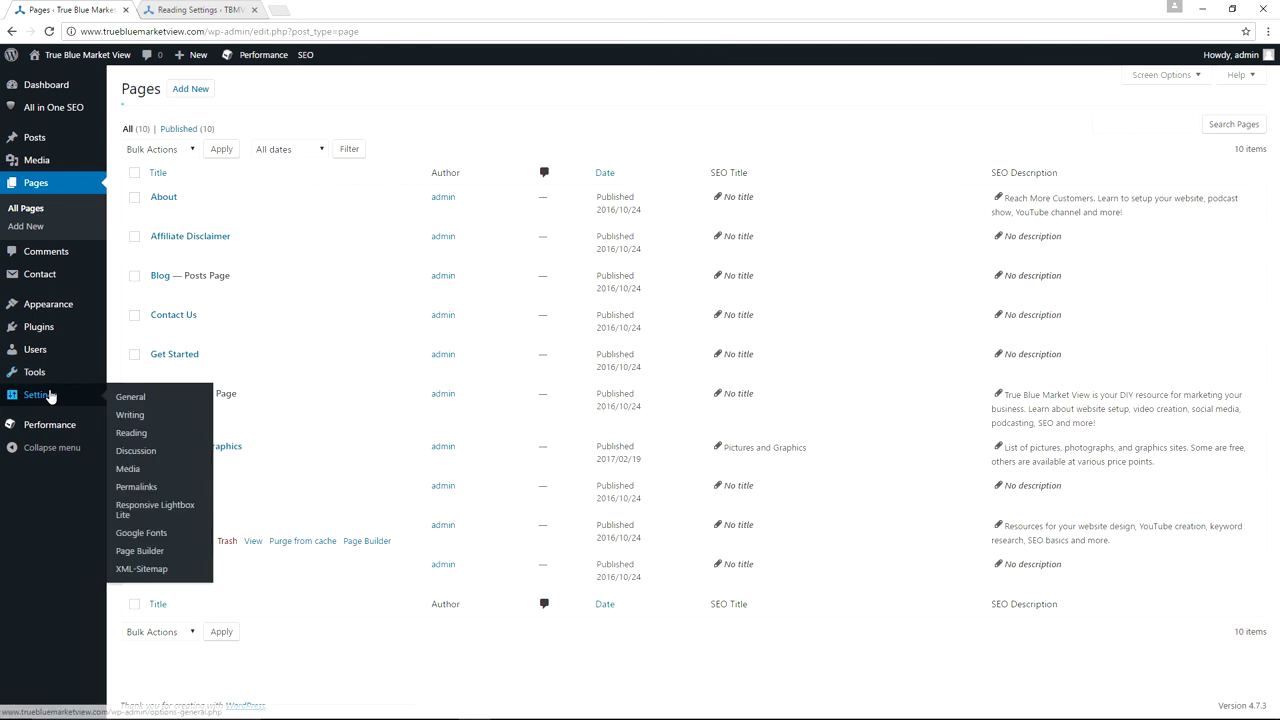
click(130, 433)
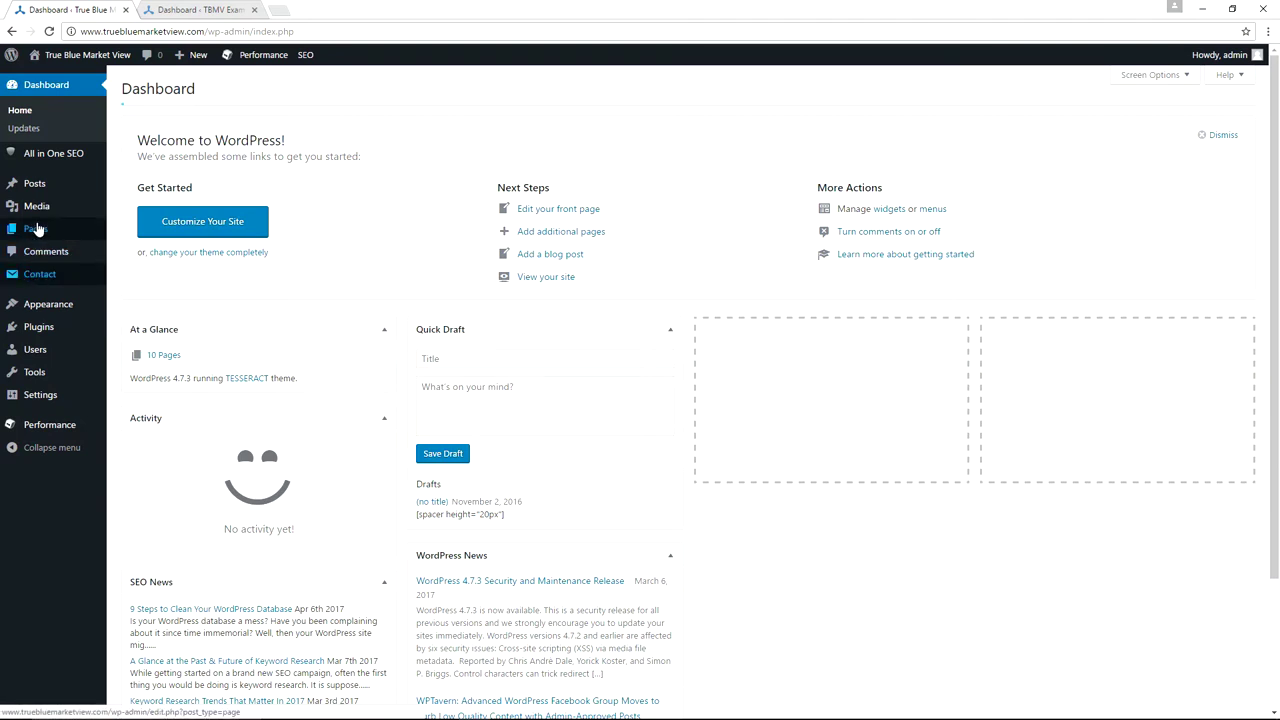
- Open a new blank post on True Blue Market View and review its All in One SEO Pack title, description and robots fields
mouse_move(45, 191)
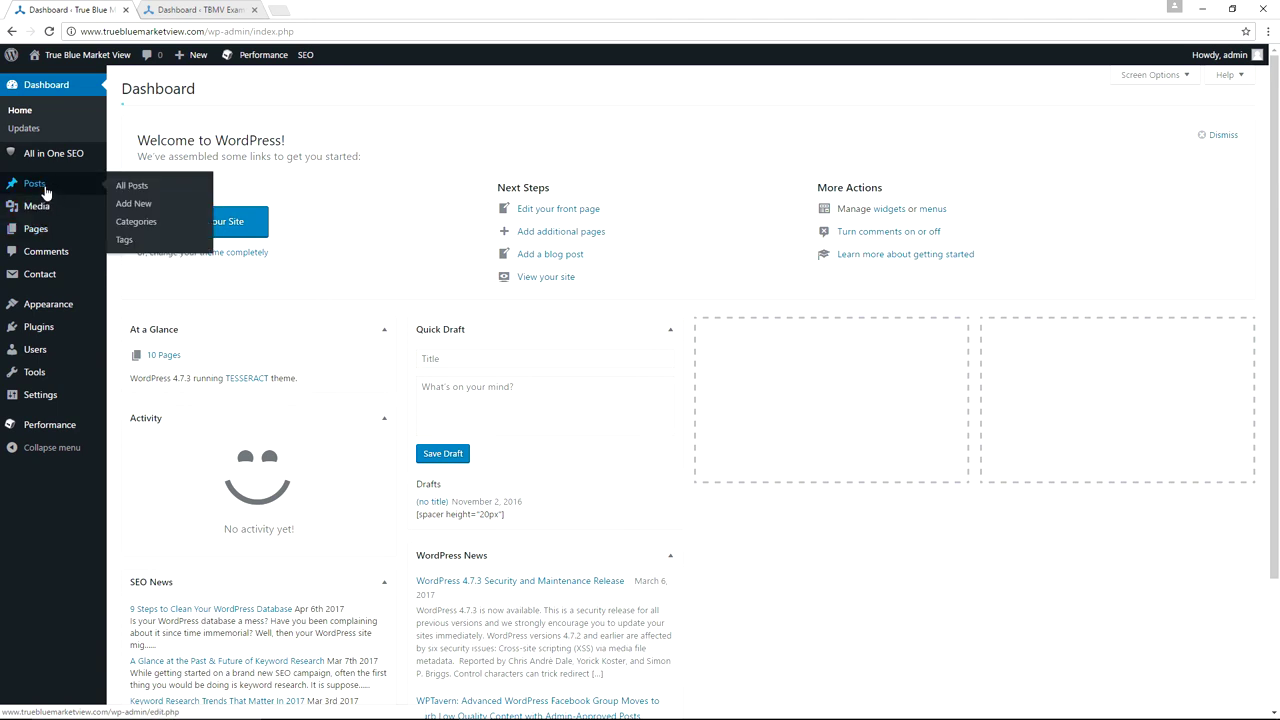
click(133, 203)
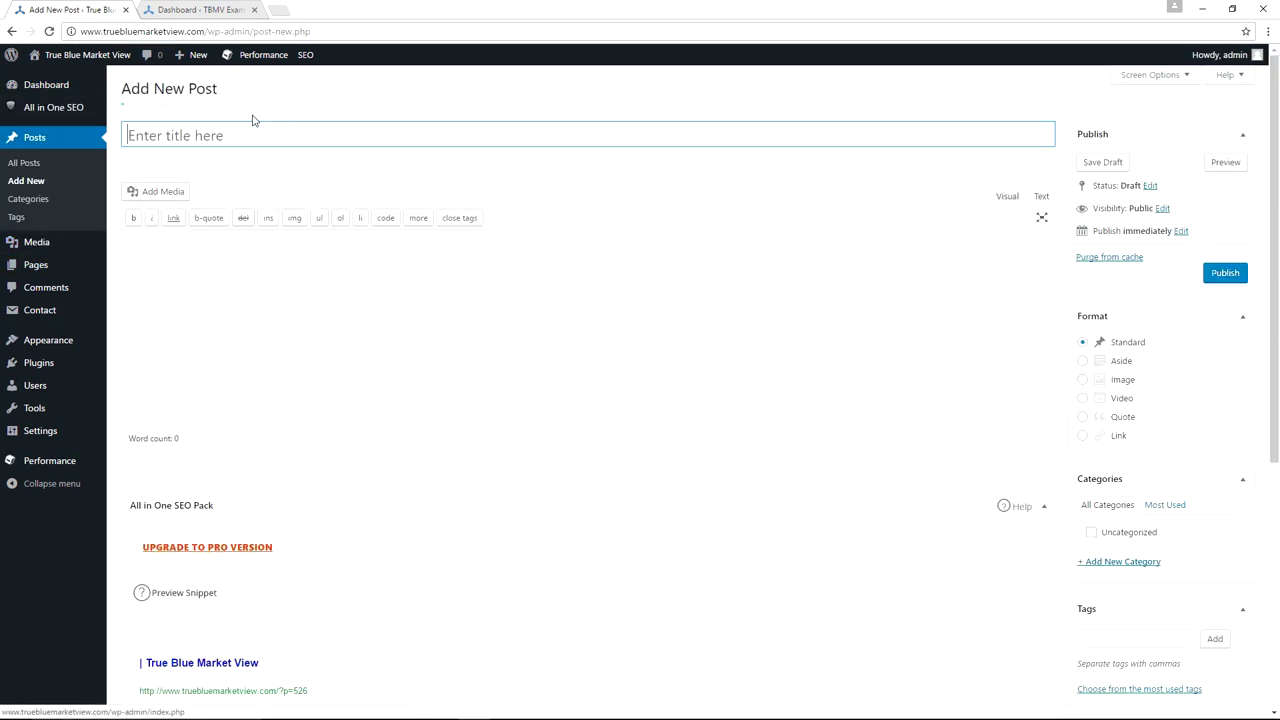
scroll(495, 310, down, 3)
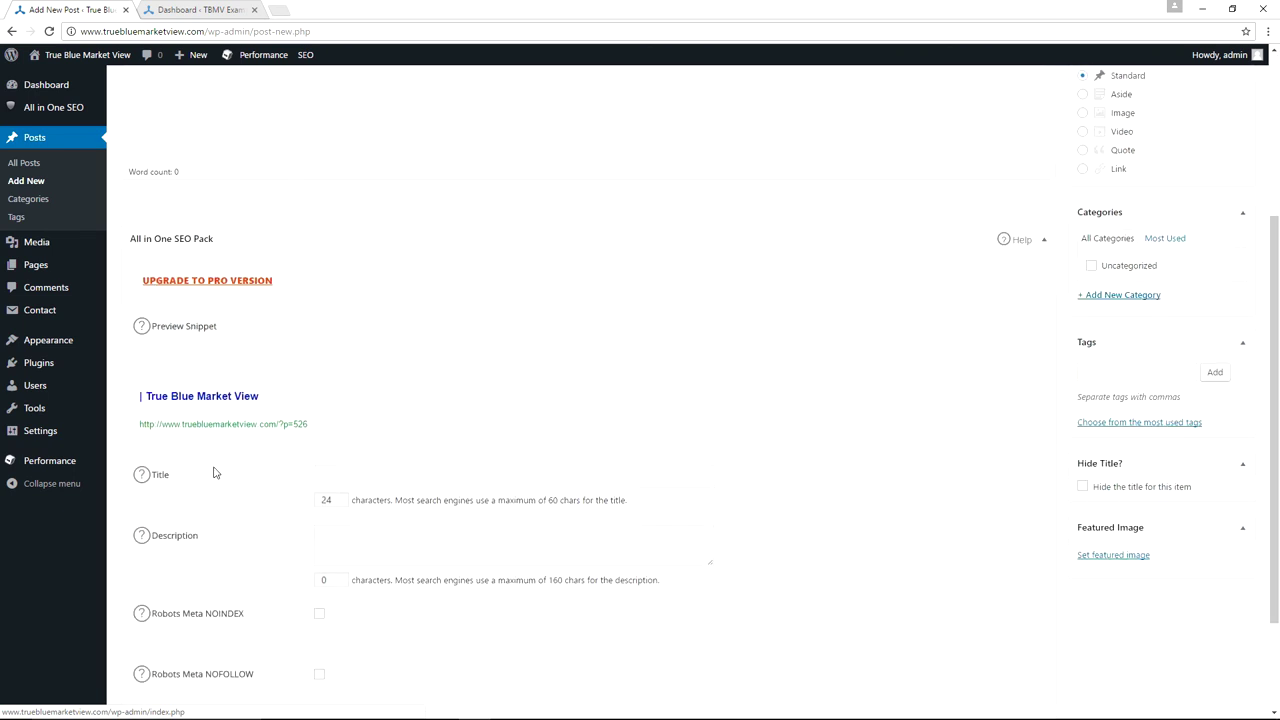
scroll(392, 310, up, 3)
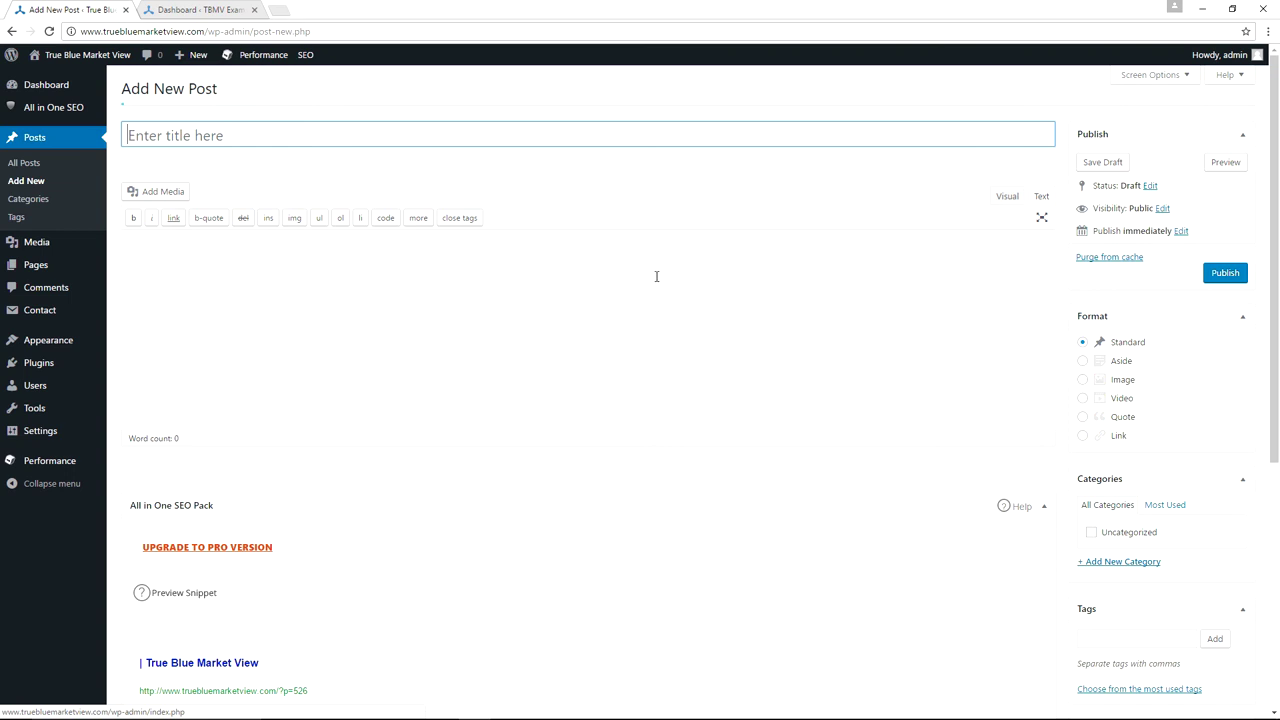
scroll(656, 276, down, 4)
scroll(657, 277, up, 4)
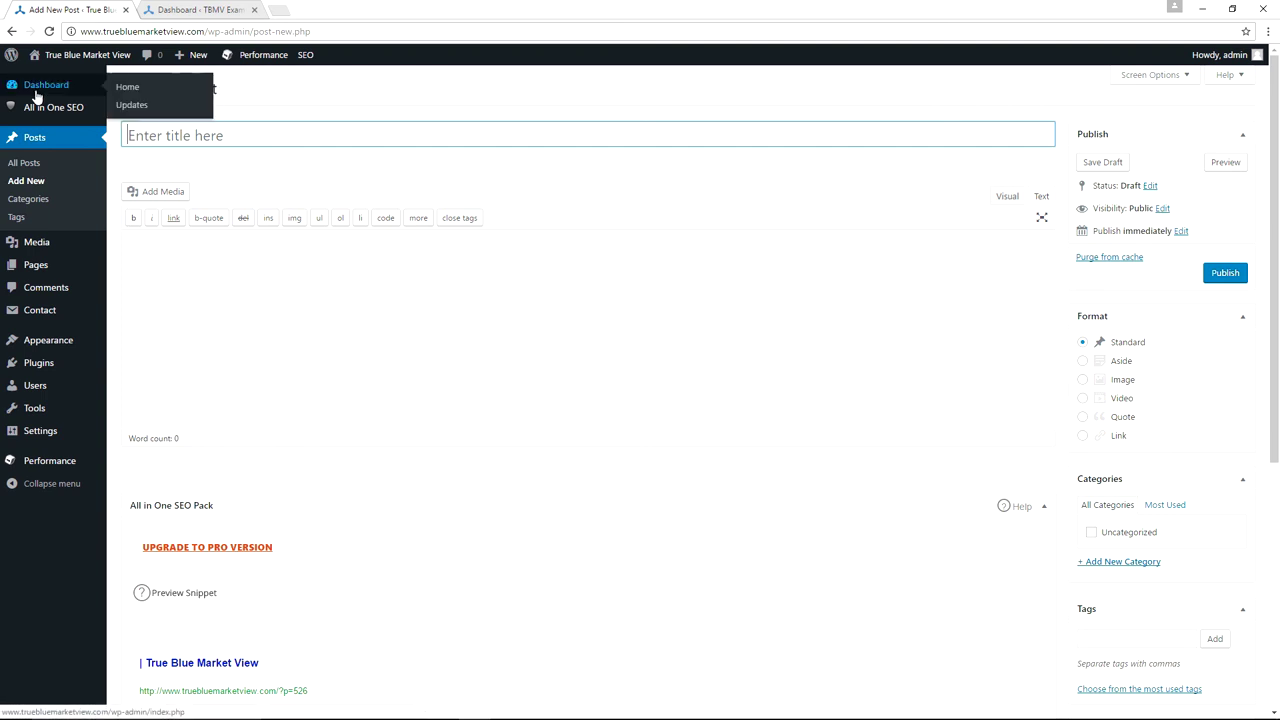
- Leave the blank post for the dashboard and open True Blue Market View's list of installed plugins
click(36, 93)
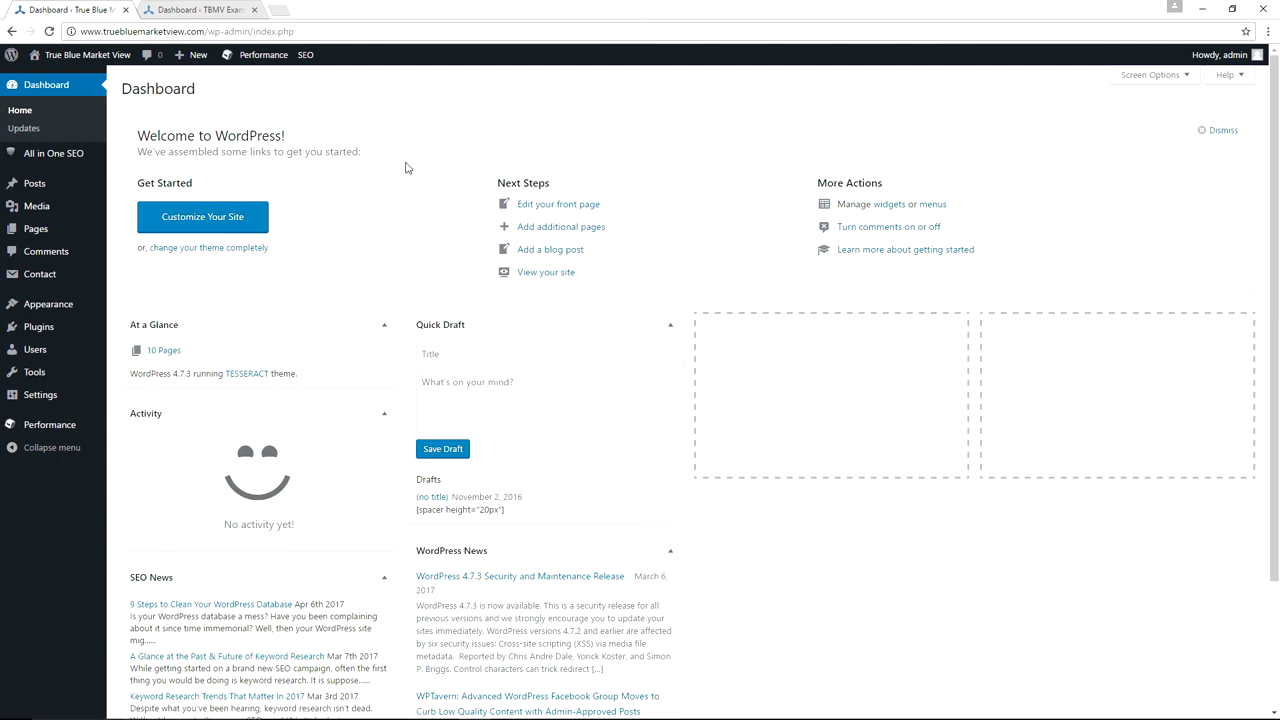
mouse_move(40, 333)
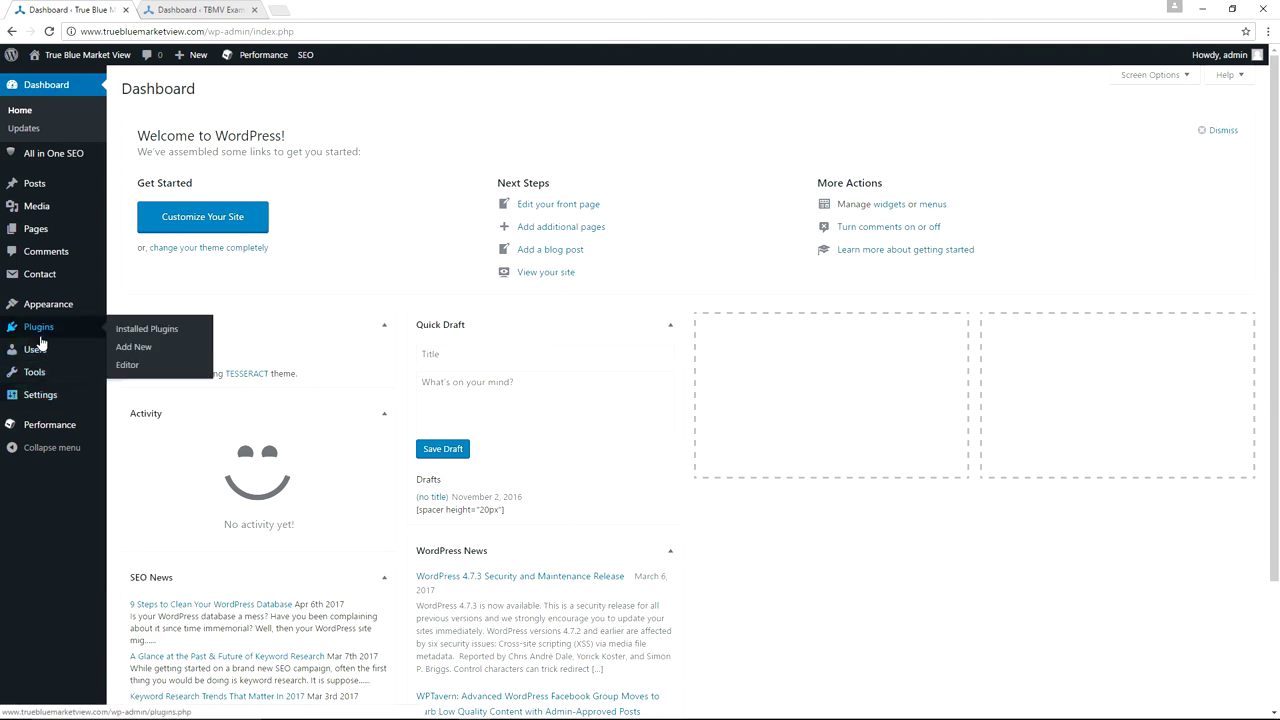
click(141, 331)
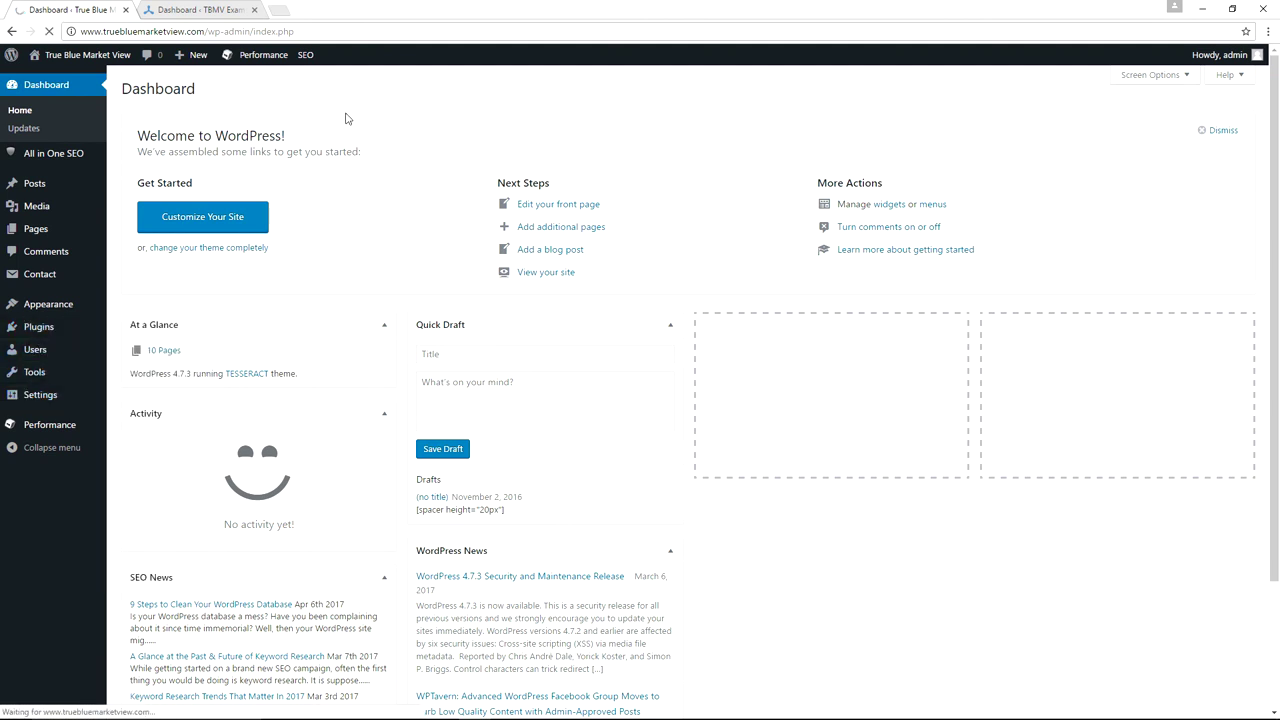